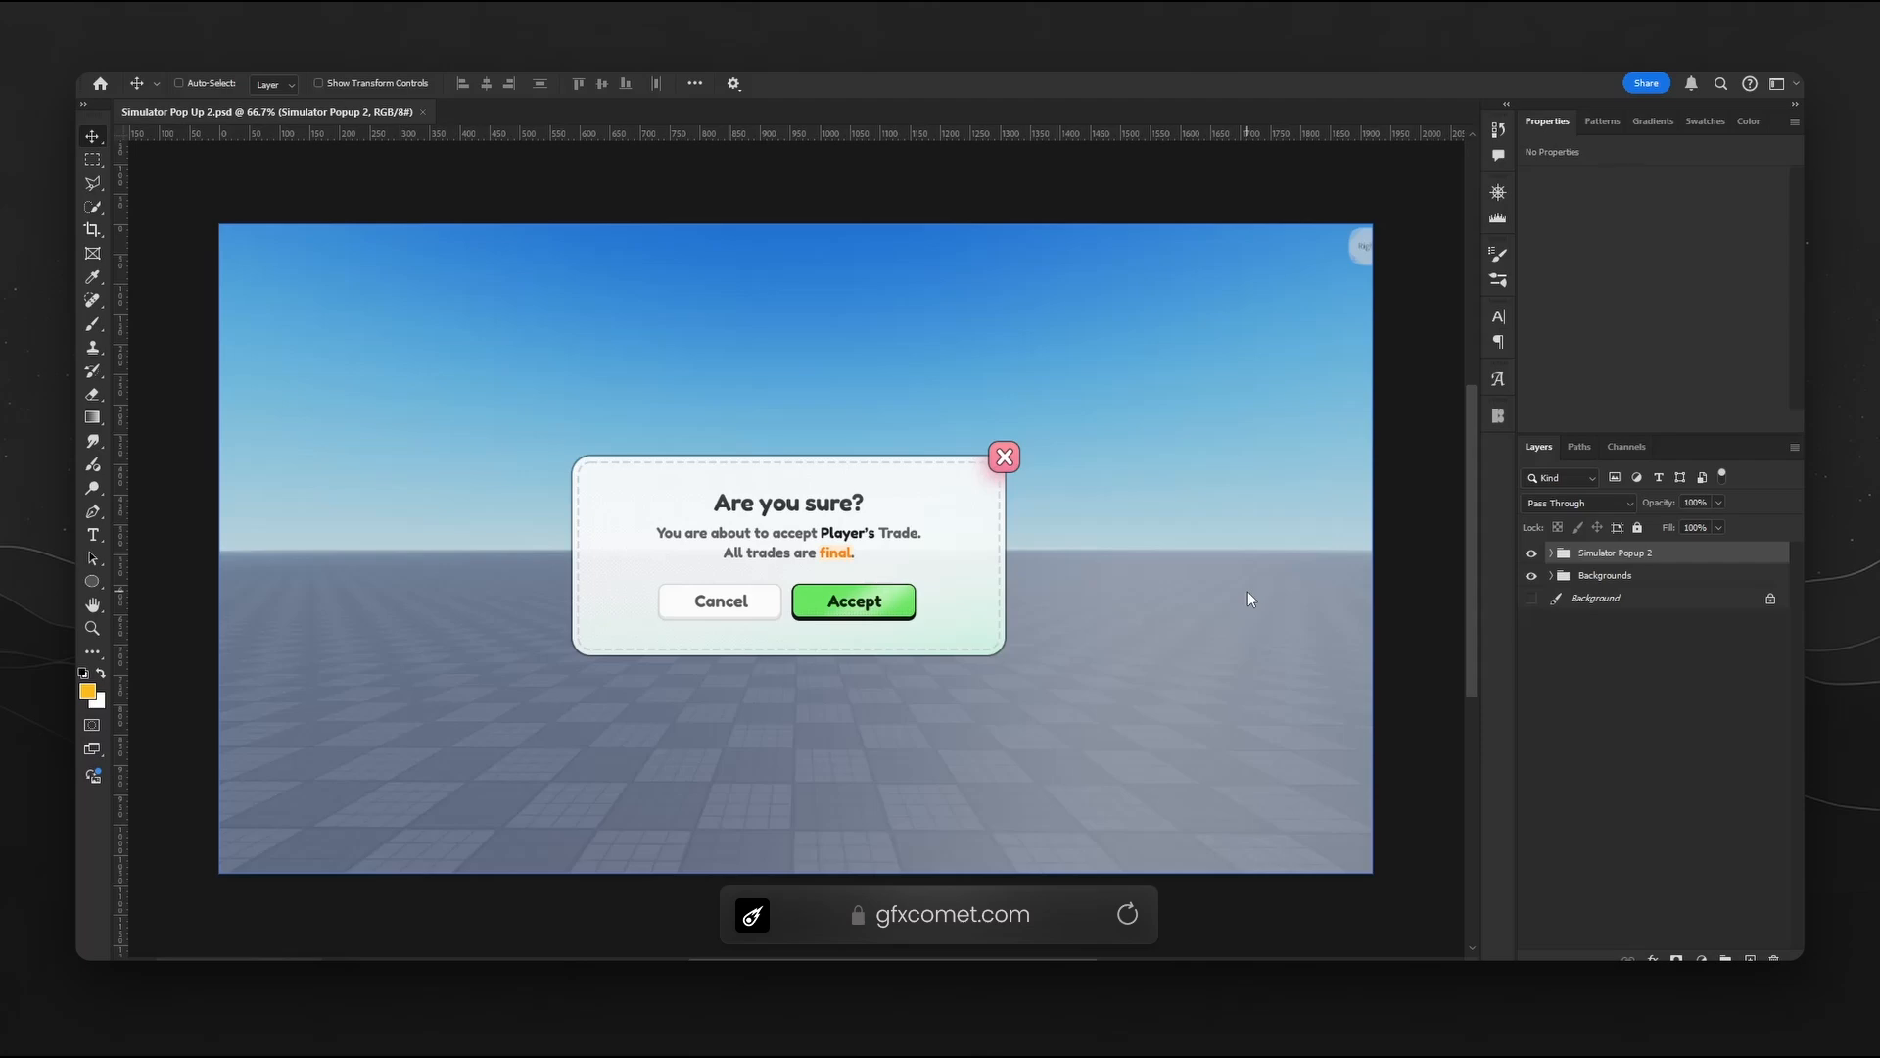
- Open the "Are you sure?" heading for editing and select all of its text
key("ctrl+plus")
key("ctrl+plus")
key("ctrl+plus")
key("ctrl+minus")
key("ctrl+minus")
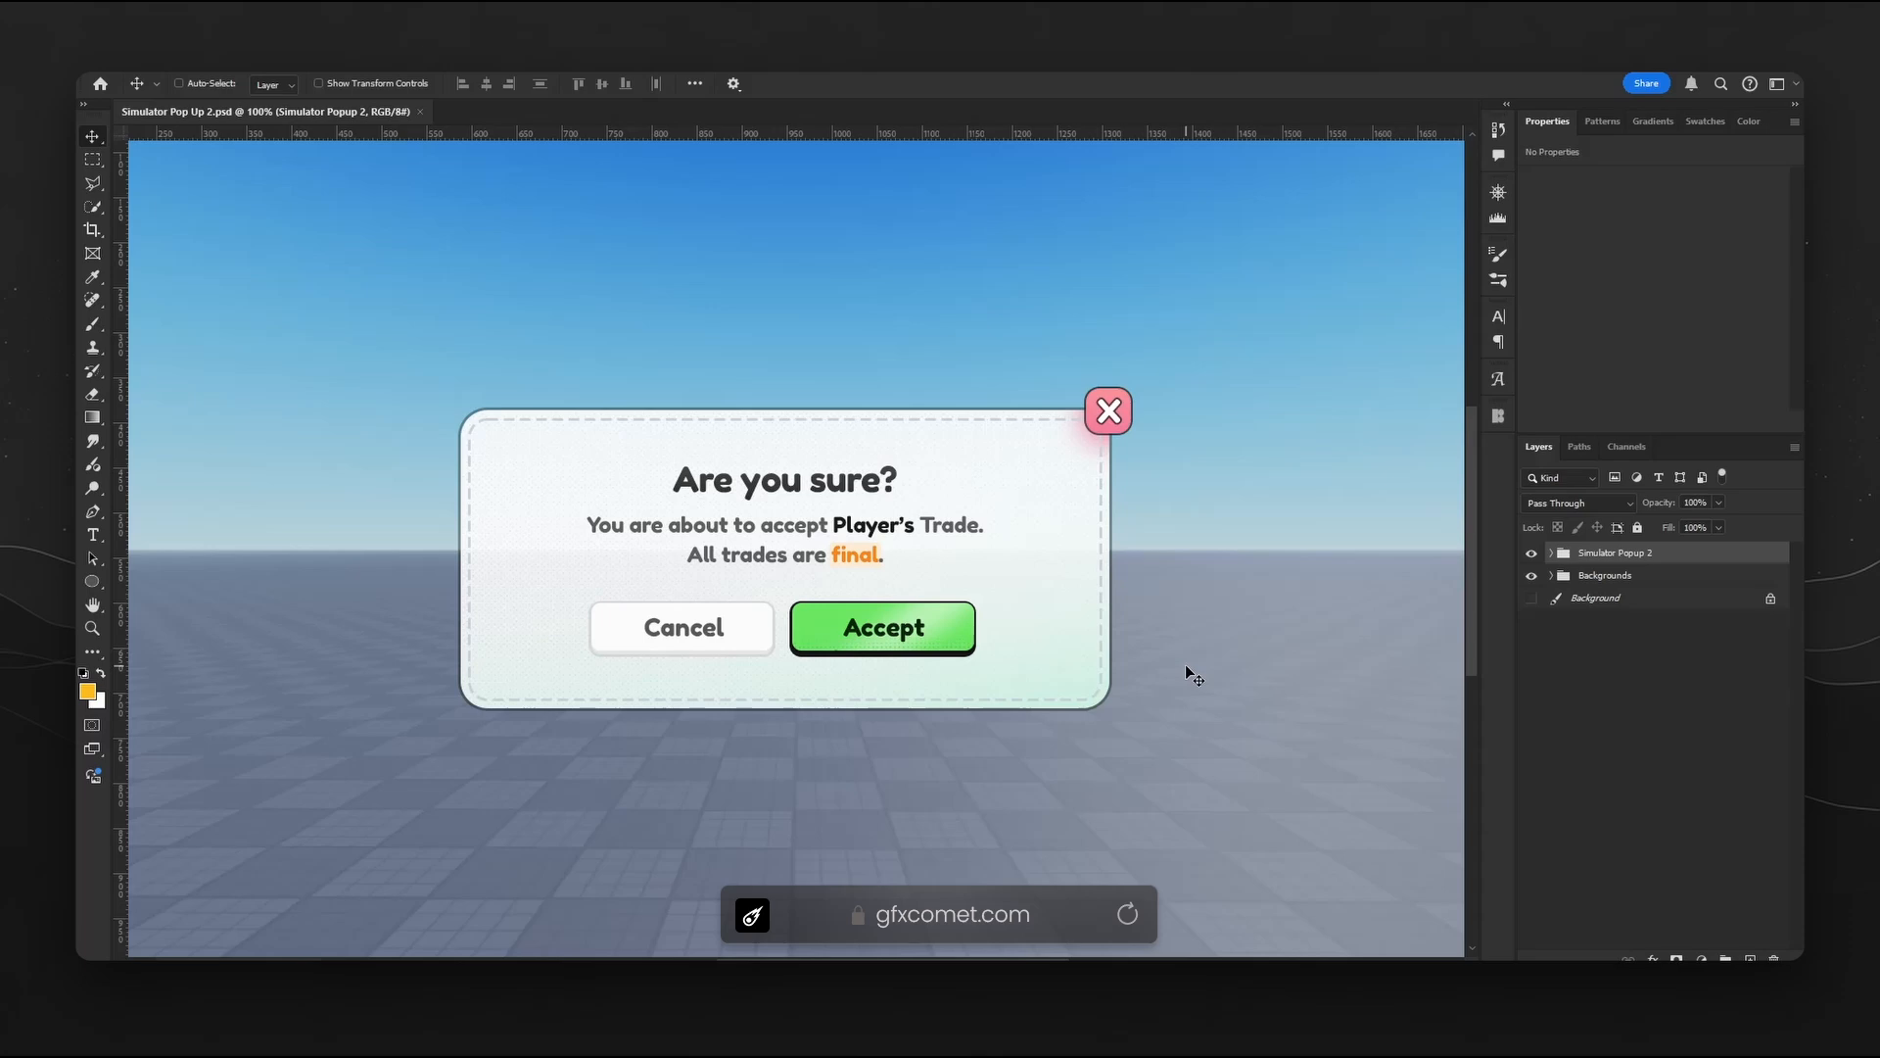
double_click(845, 480)
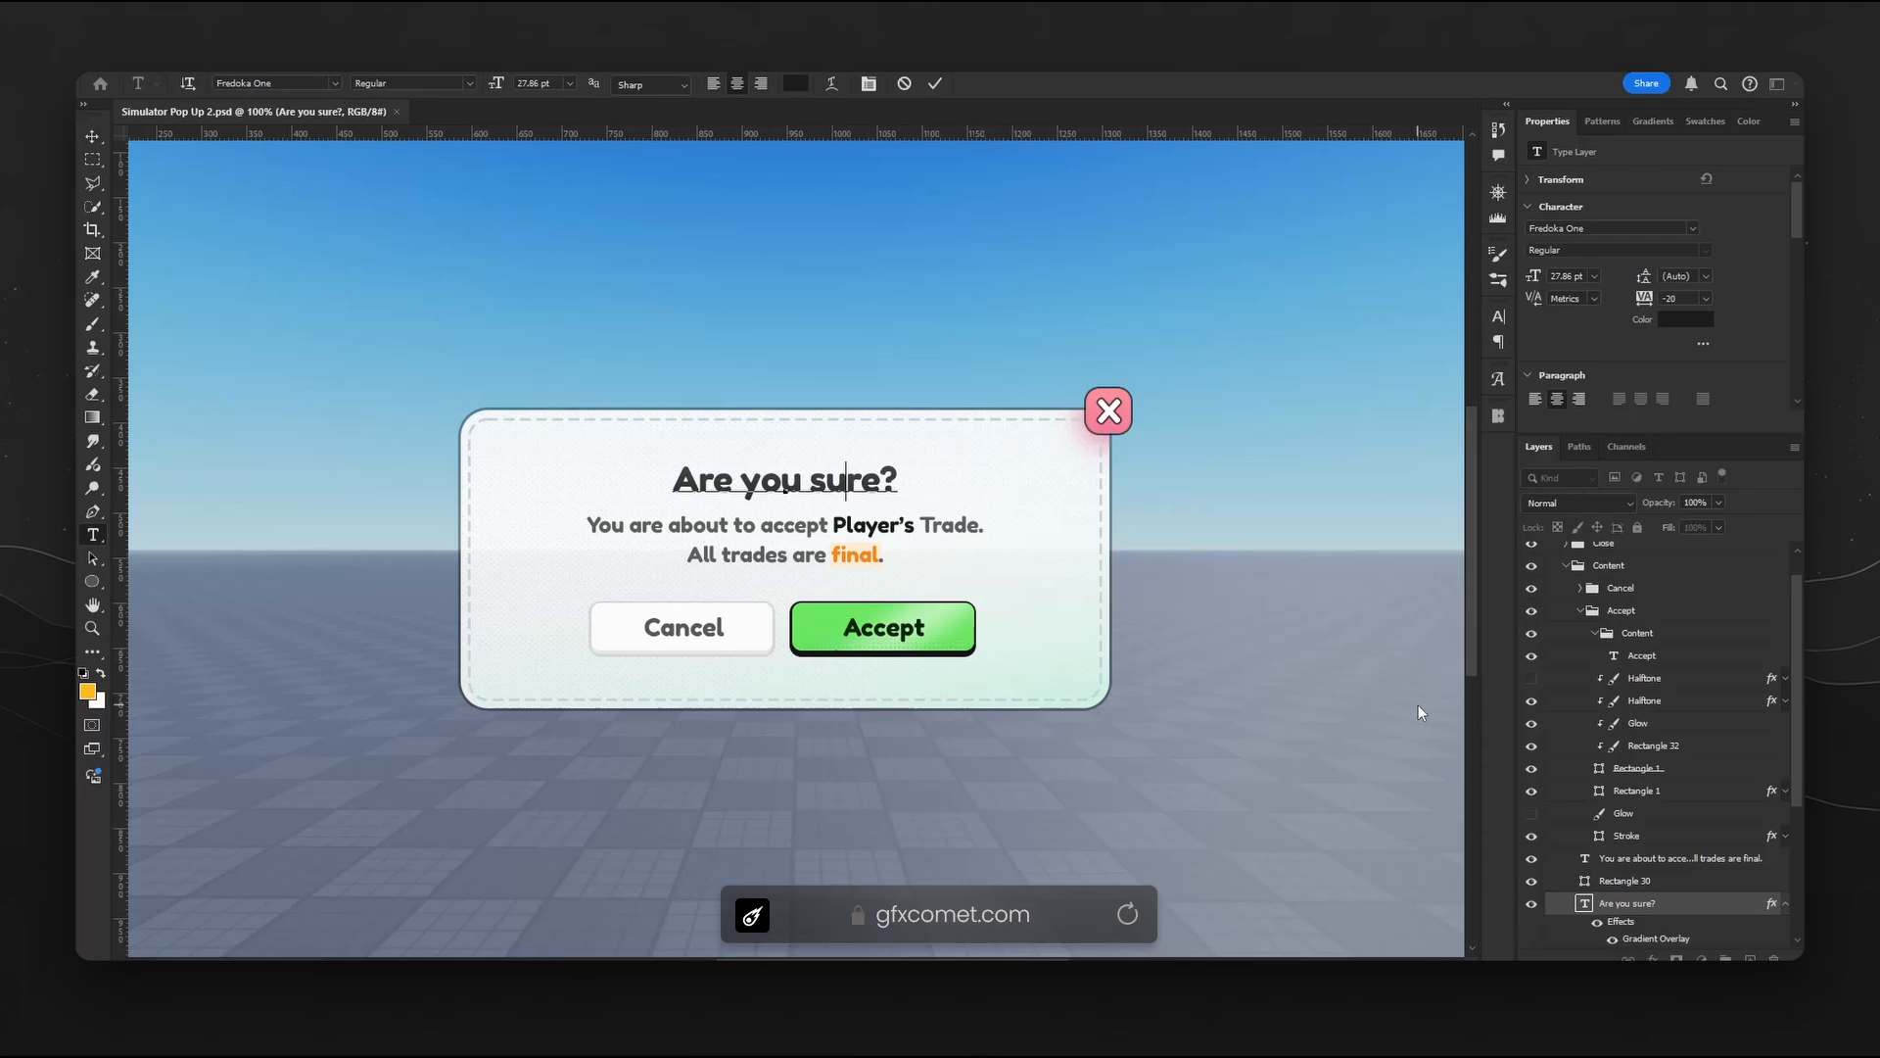
key("ctrl+a")
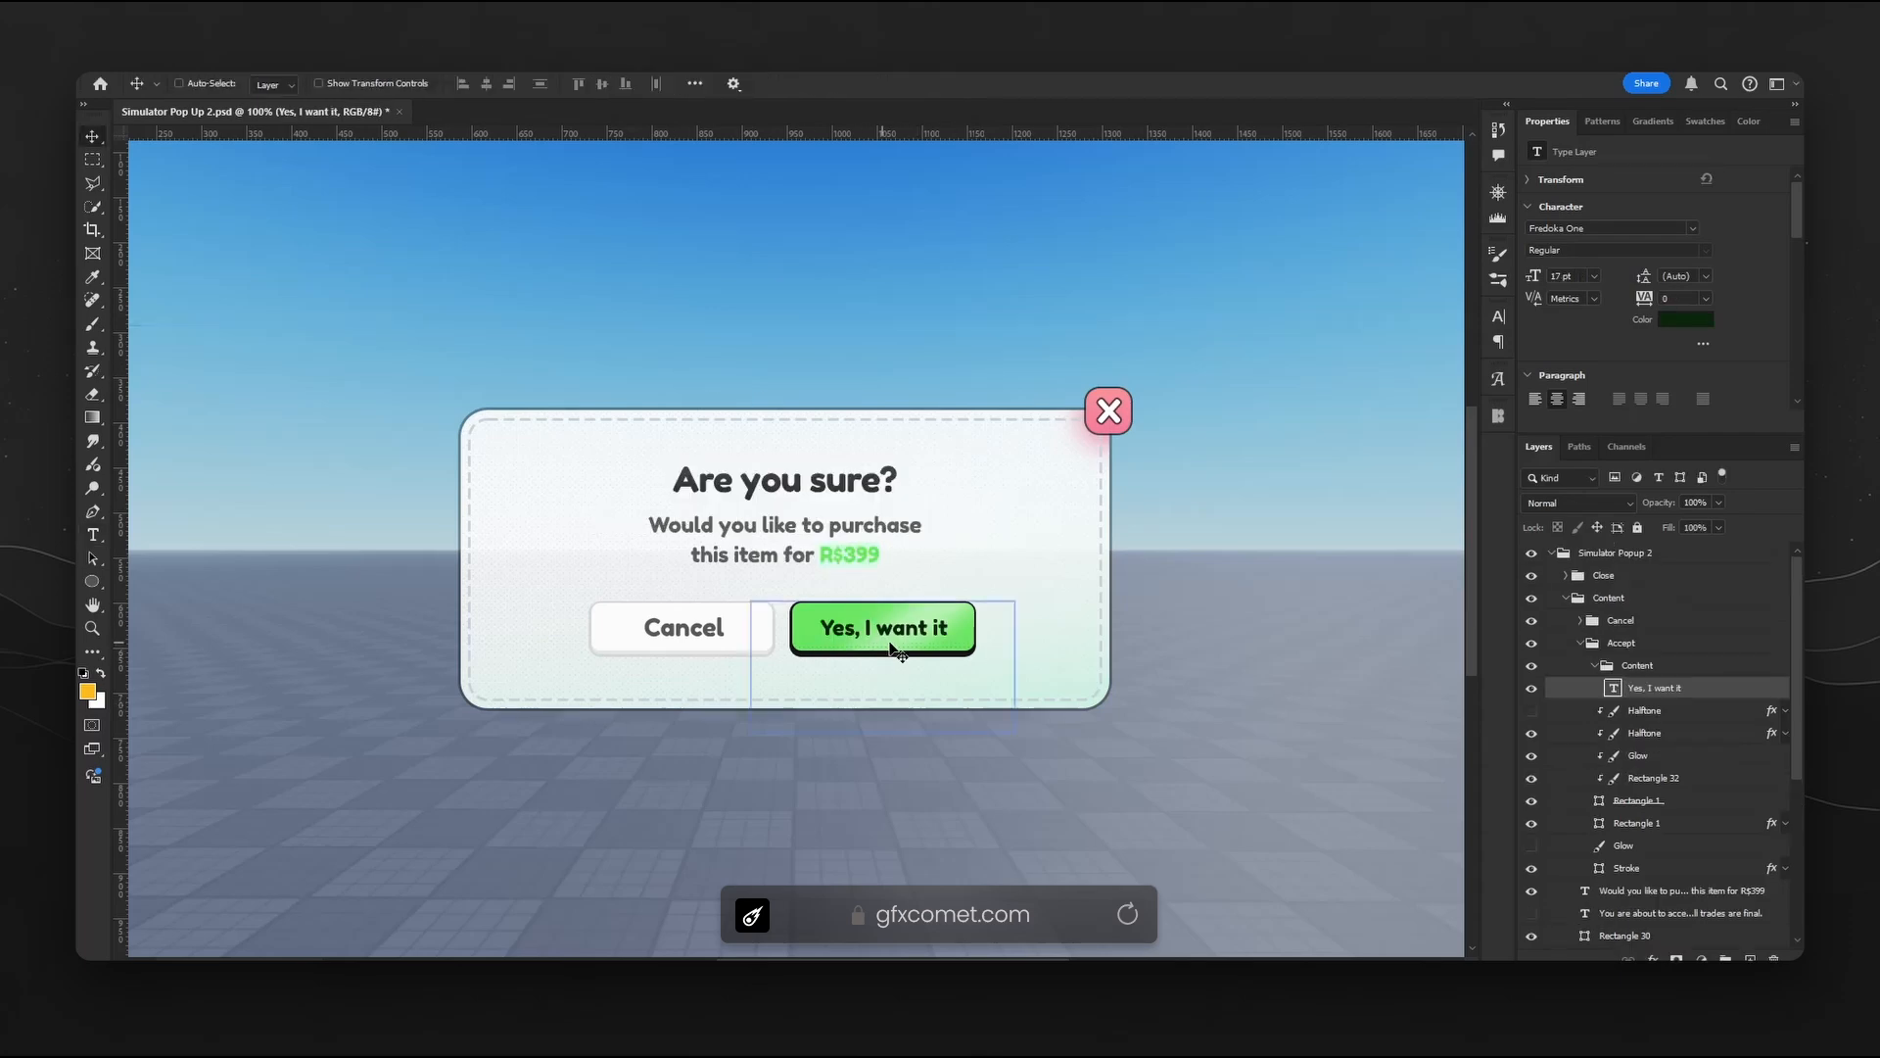
scroll(860, 630, "down", 1)
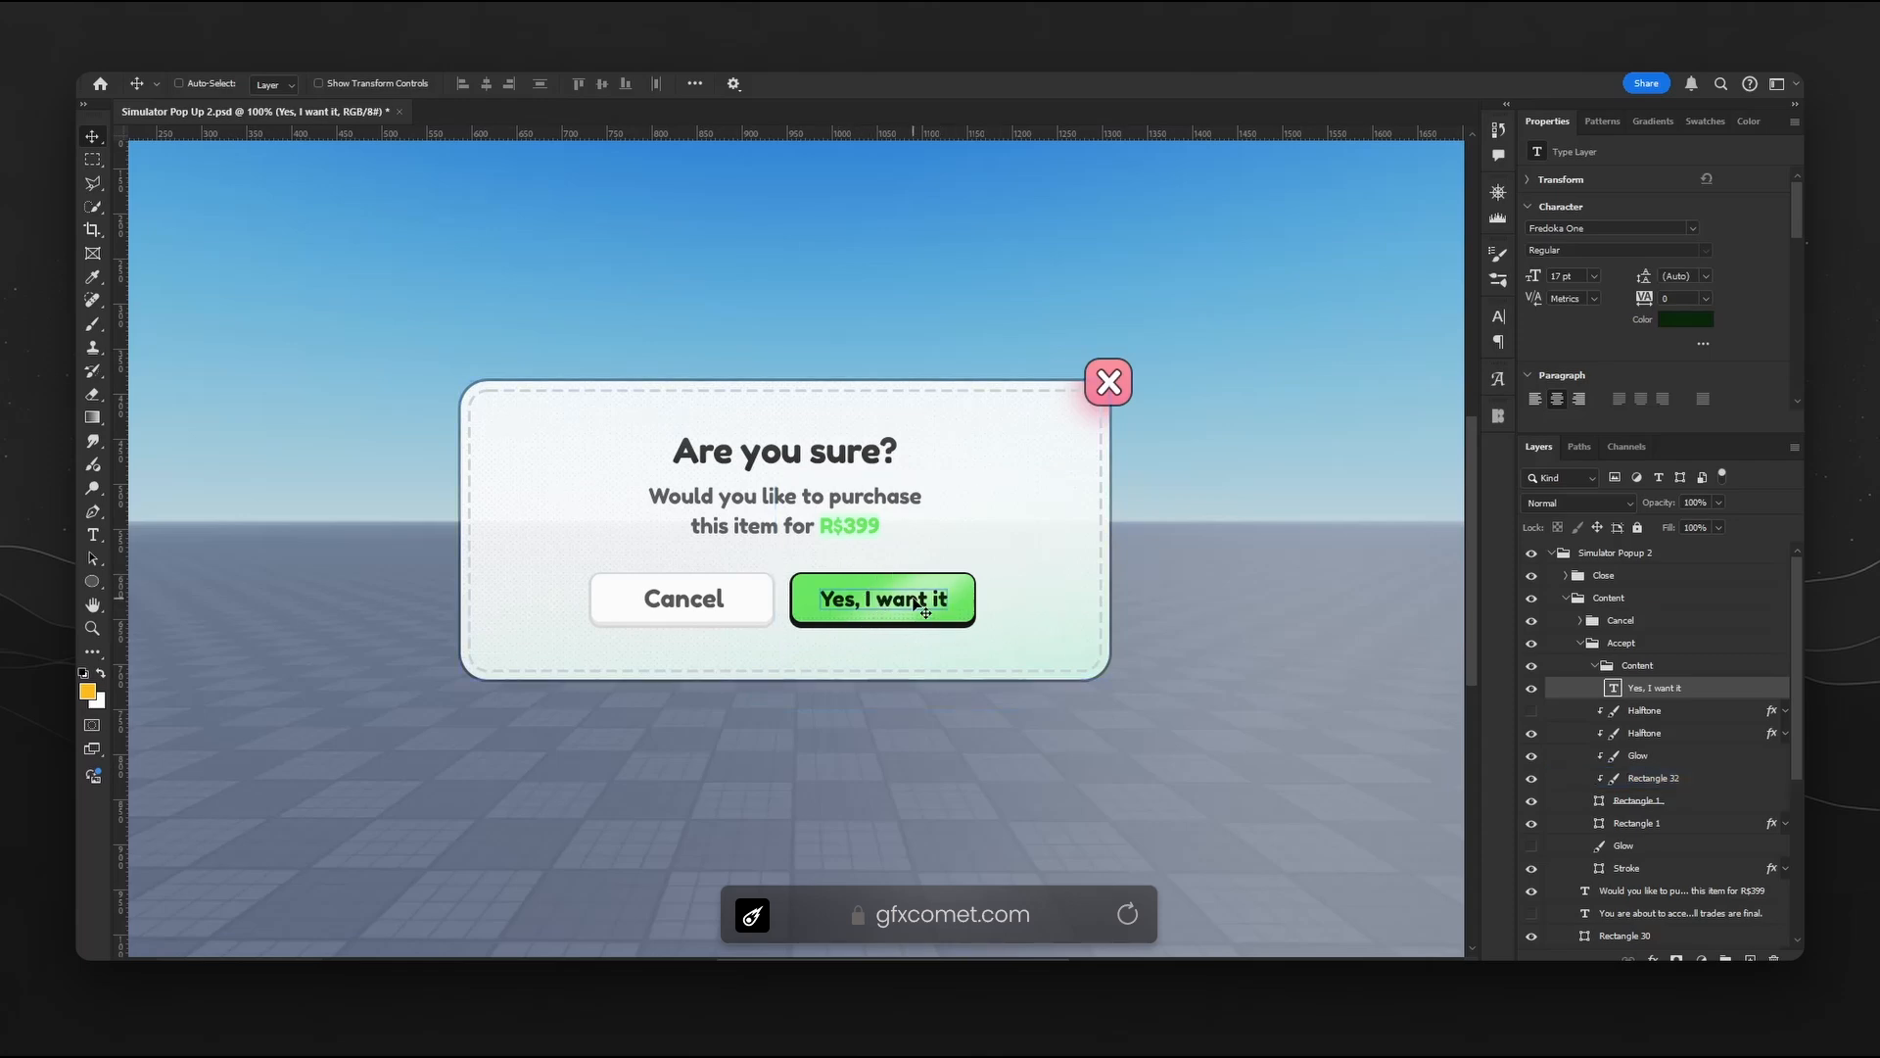
key("ctrl+minus")
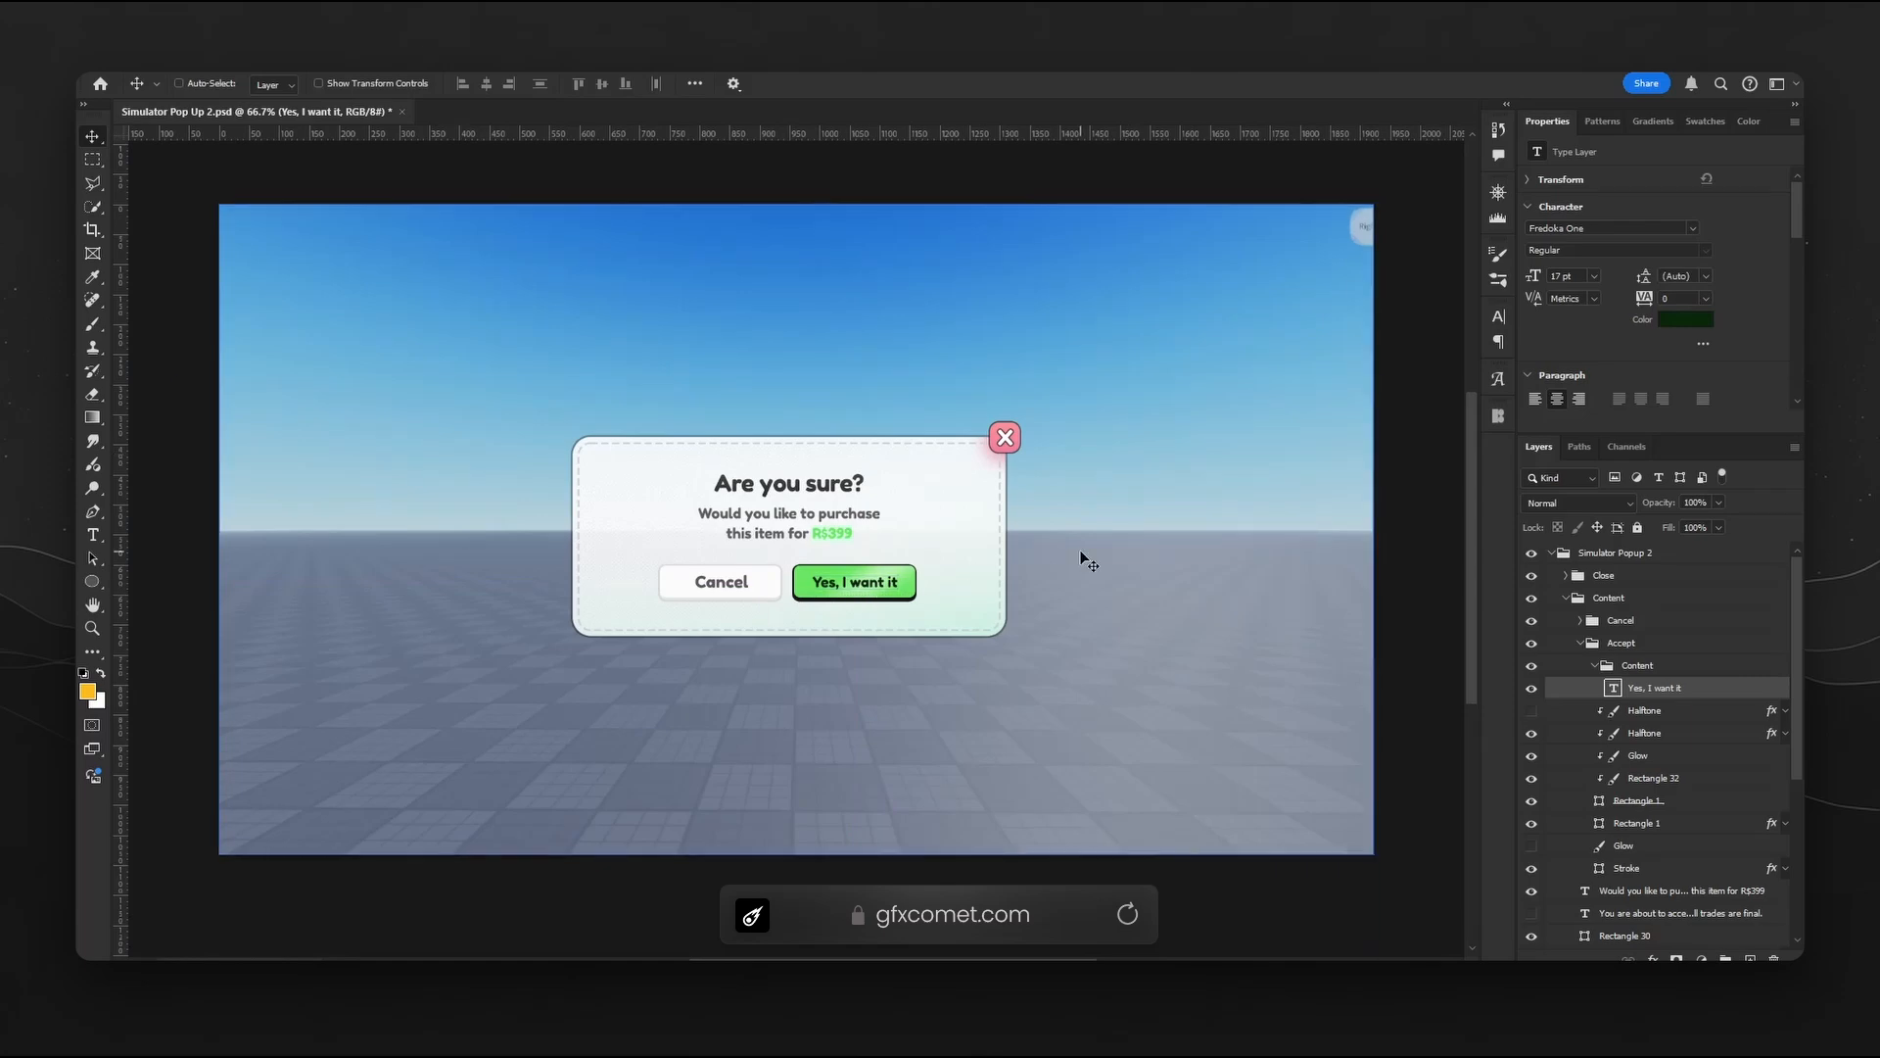
key("ctrl+plus")
key("ctrl+plus")
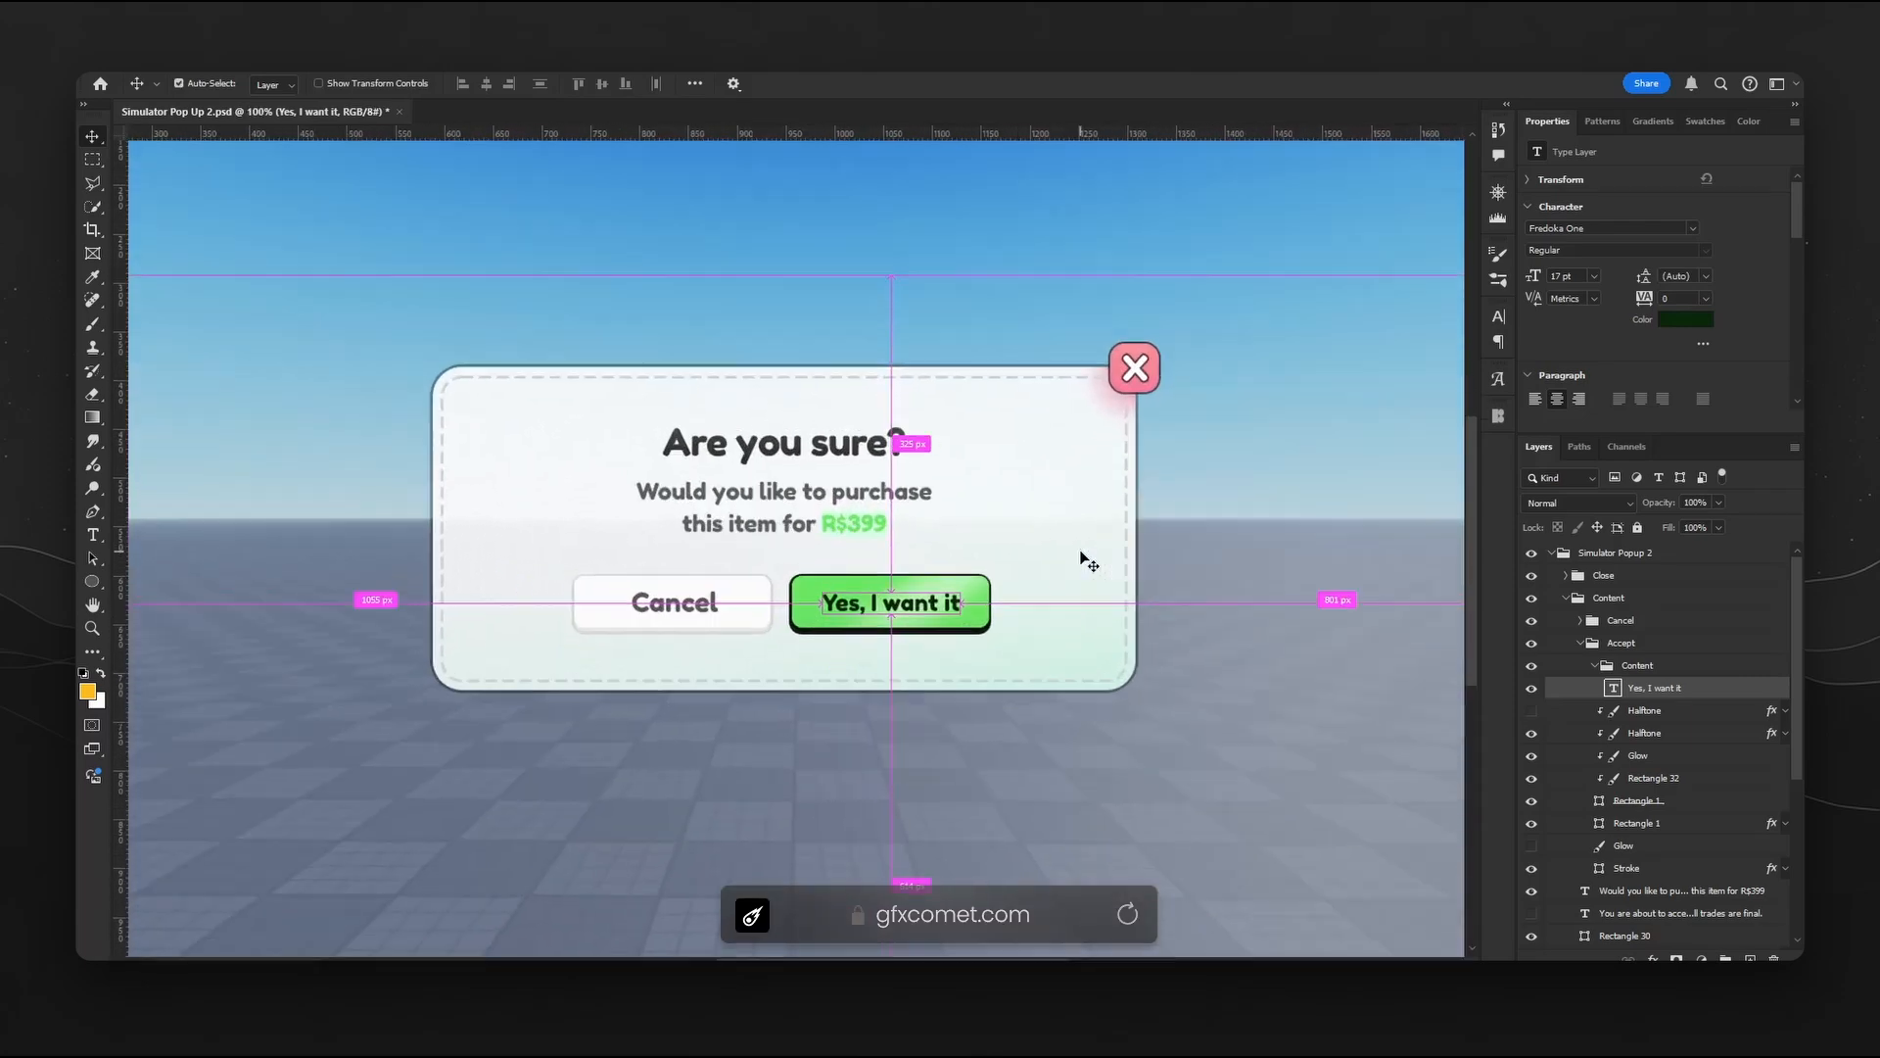
key("ctrl+minus")
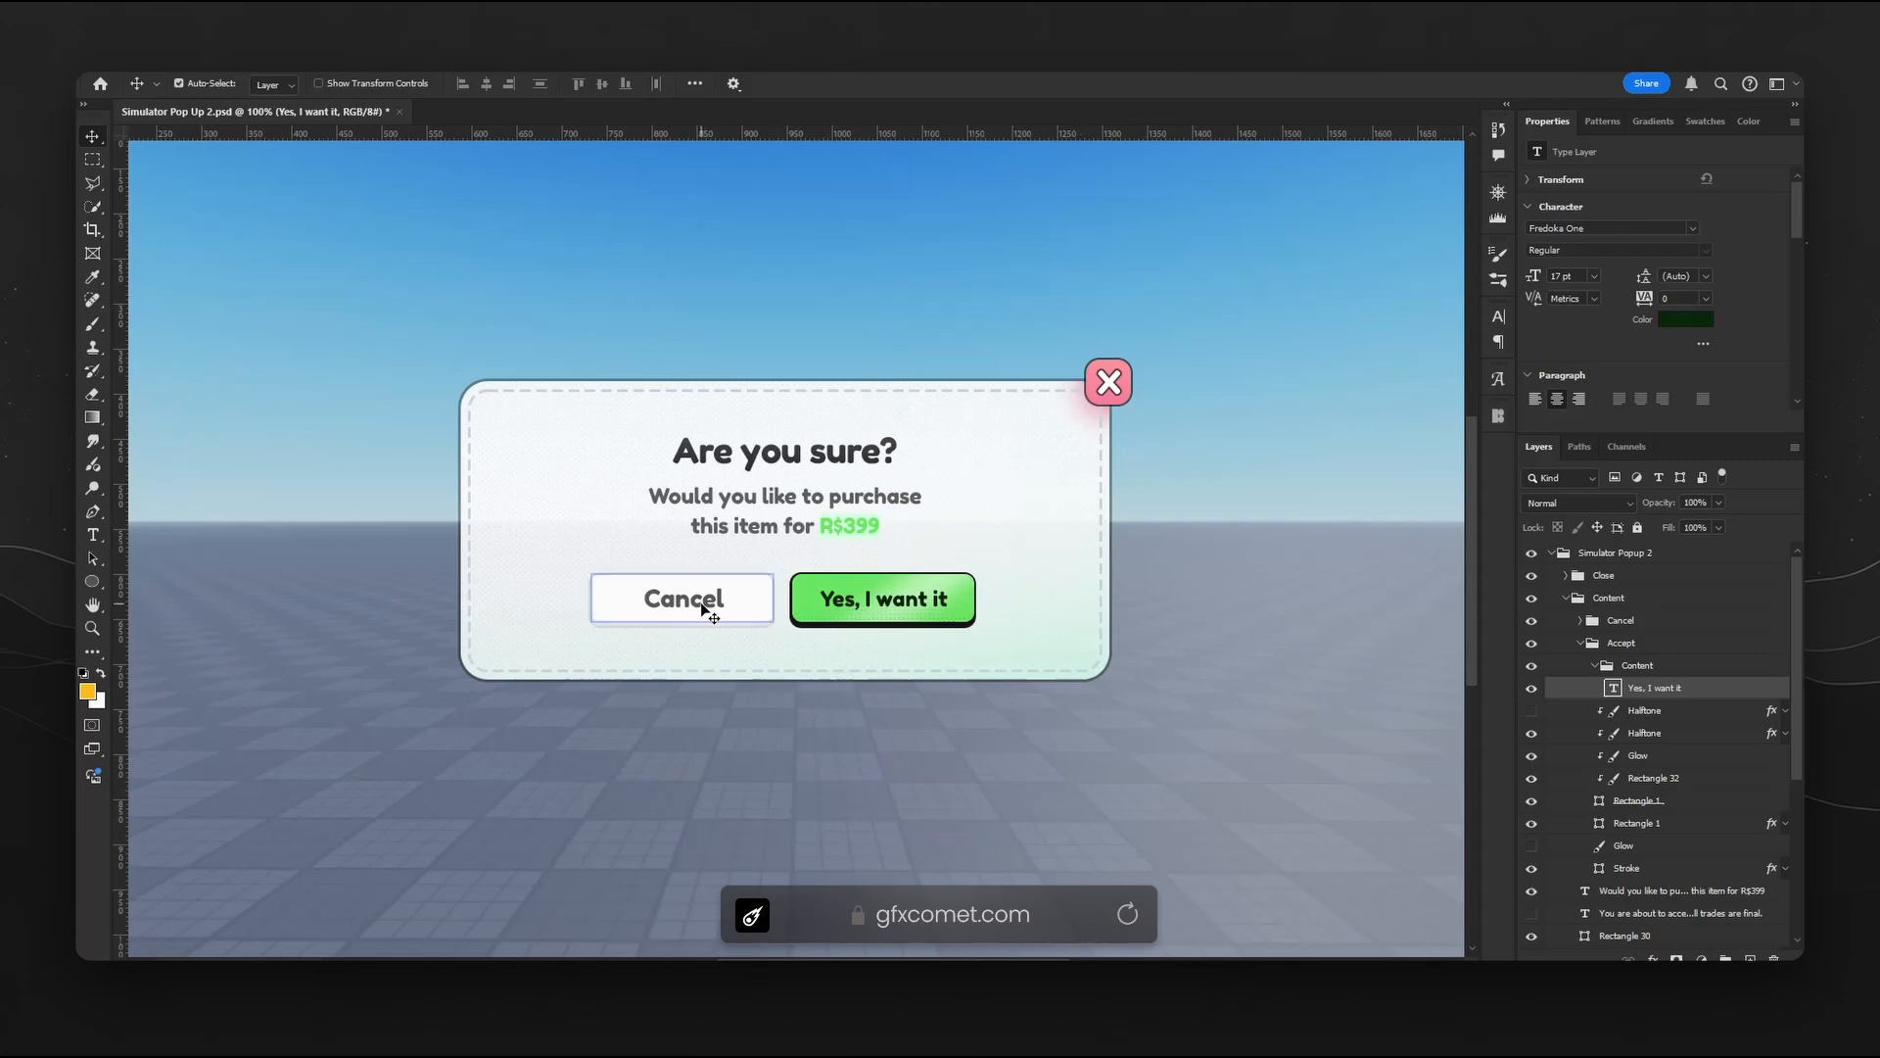
- Duplicate the Accept button group, hide the Cancel group, and move the copy into the Cancel button's place
left_click(685, 599, "ctrl")
left_click(1578, 619)
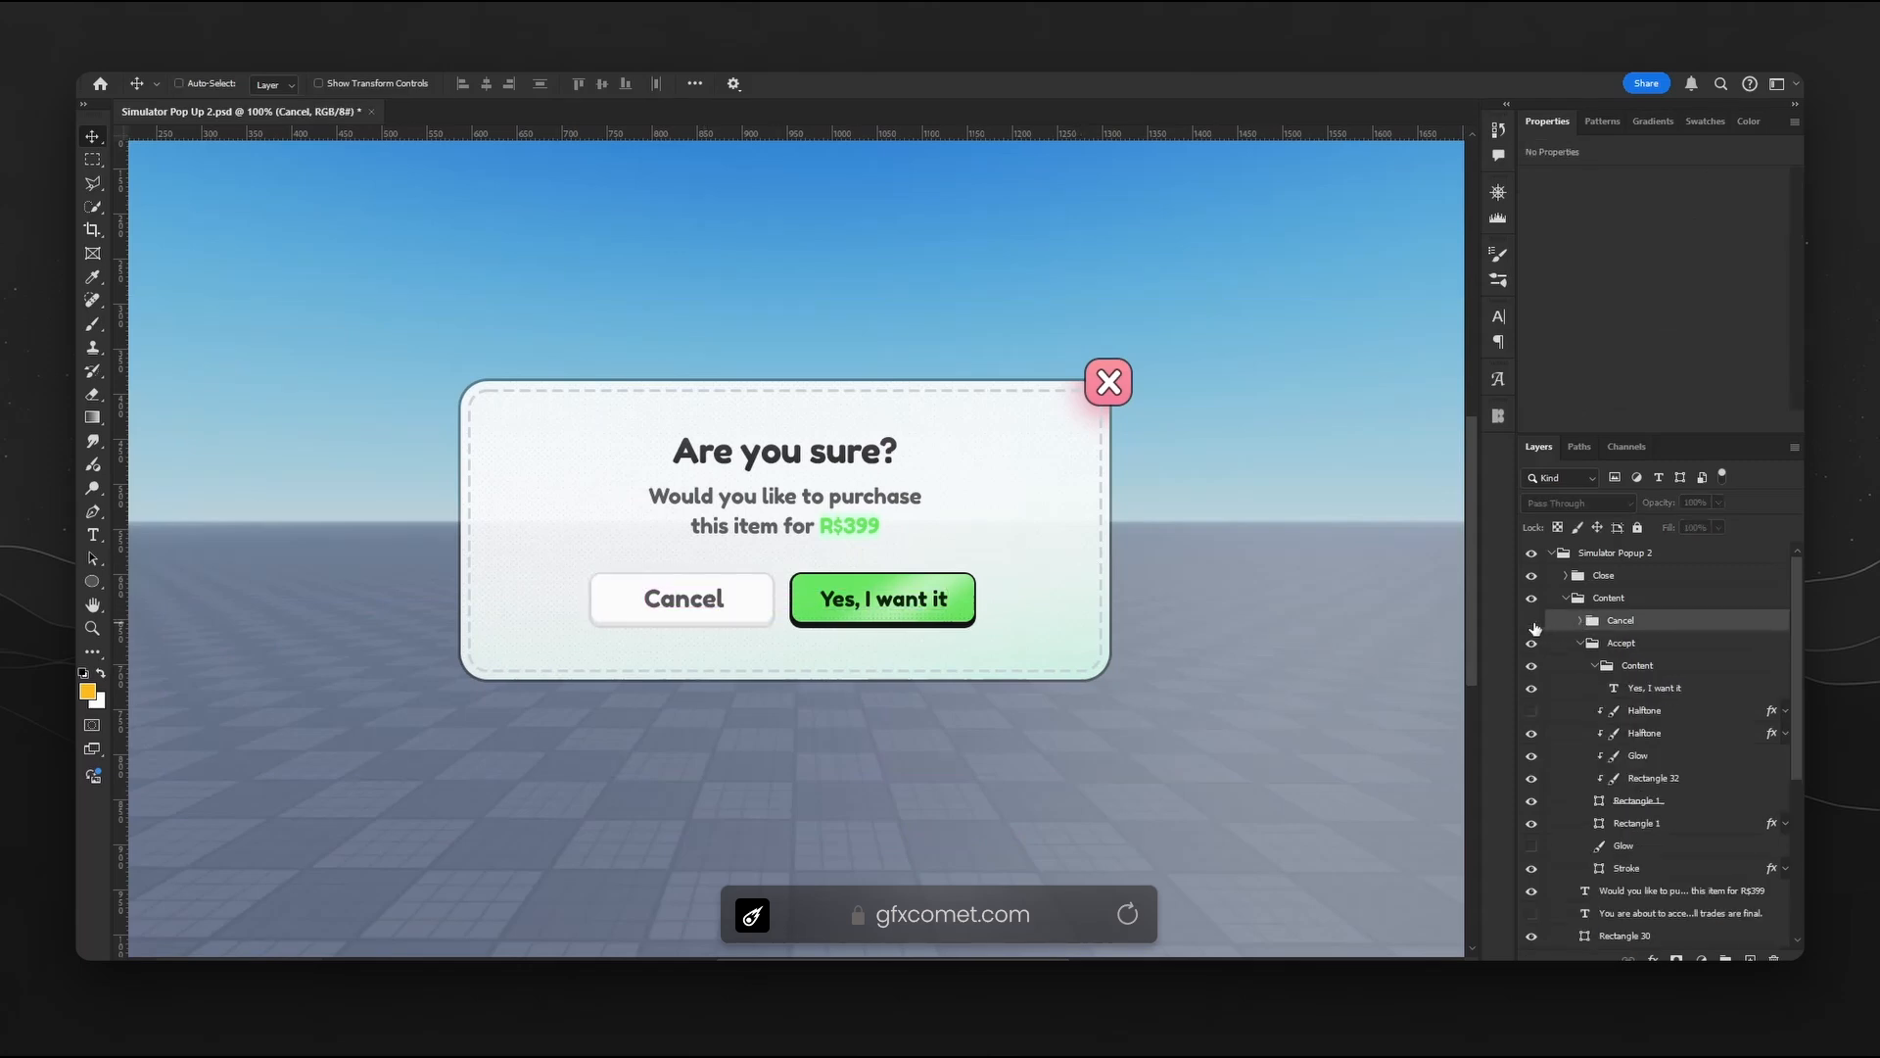
left_click(1576, 643)
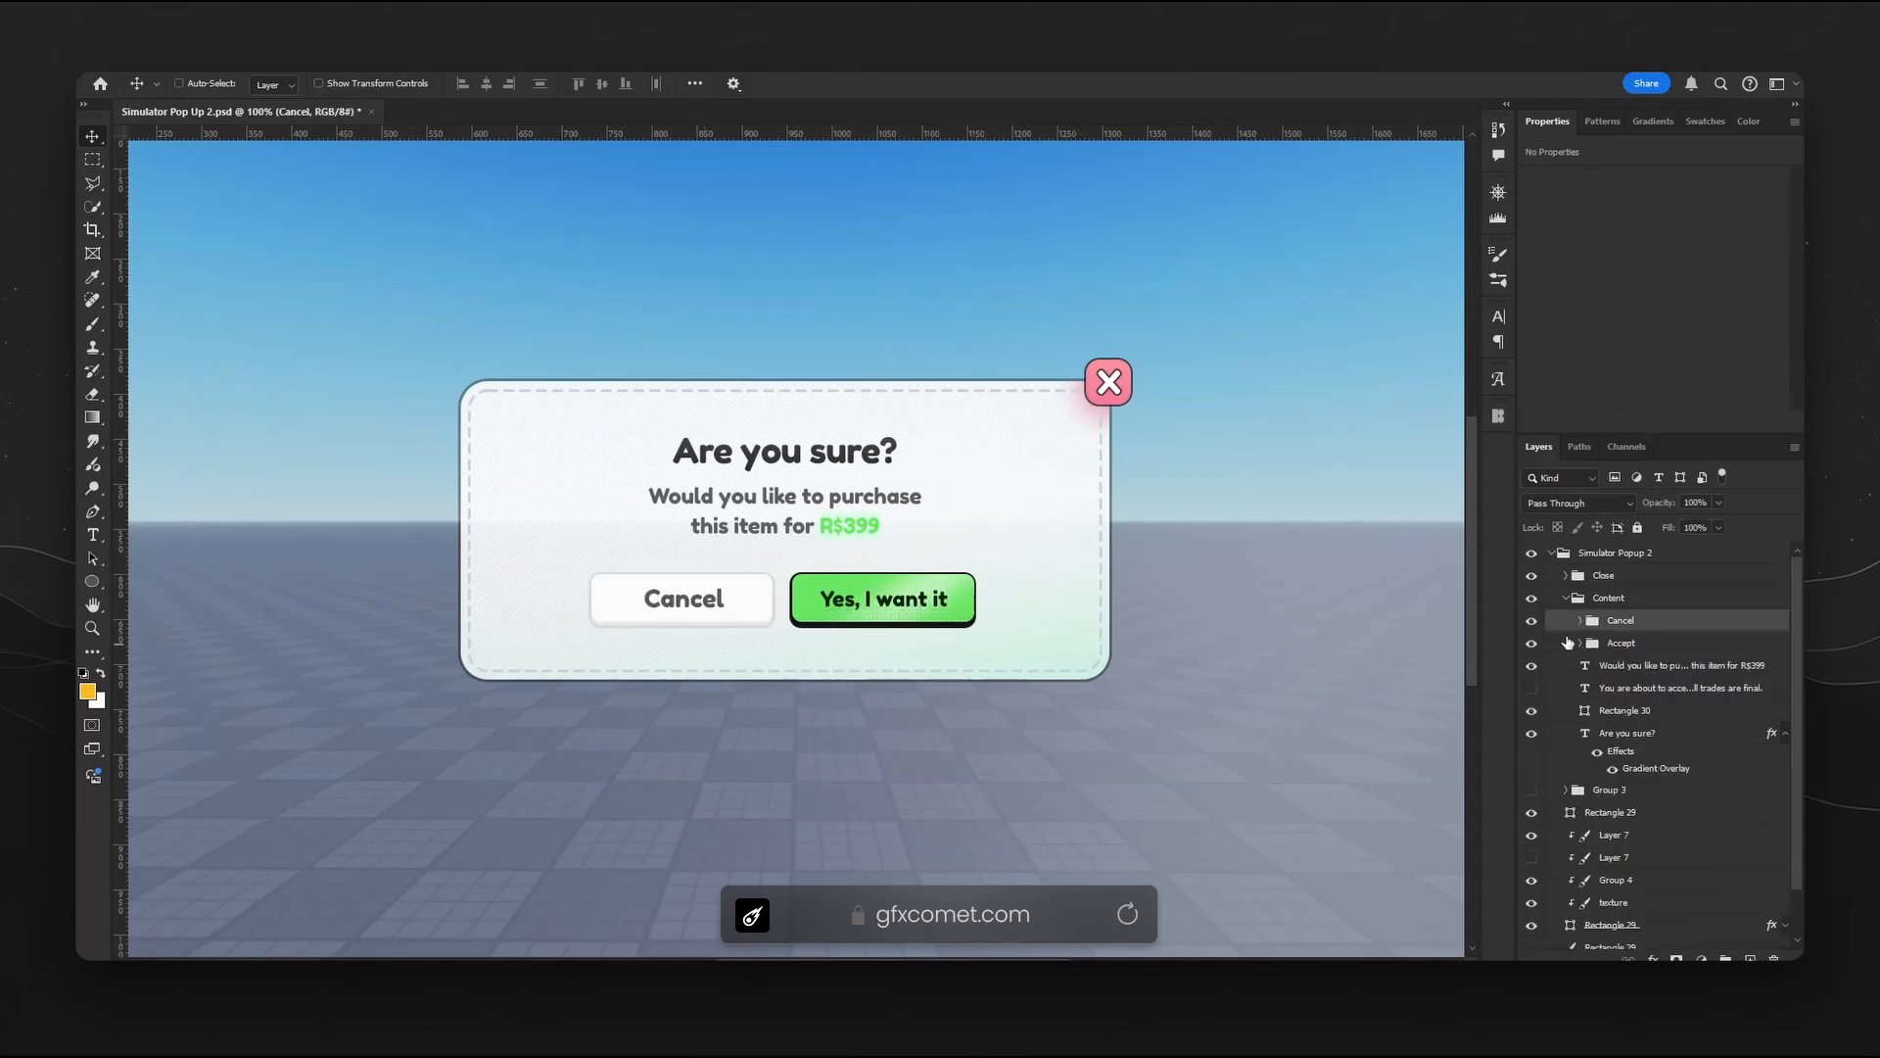
left_click(1626, 644)
key("ctrl+j")
left_click(1531, 620)
left_click_drag(886, 603, 738, 612)
- Relabel the copied button "Cancel" and apply a red Color Overlay to its visible Halftone layer
double_click(685, 599)
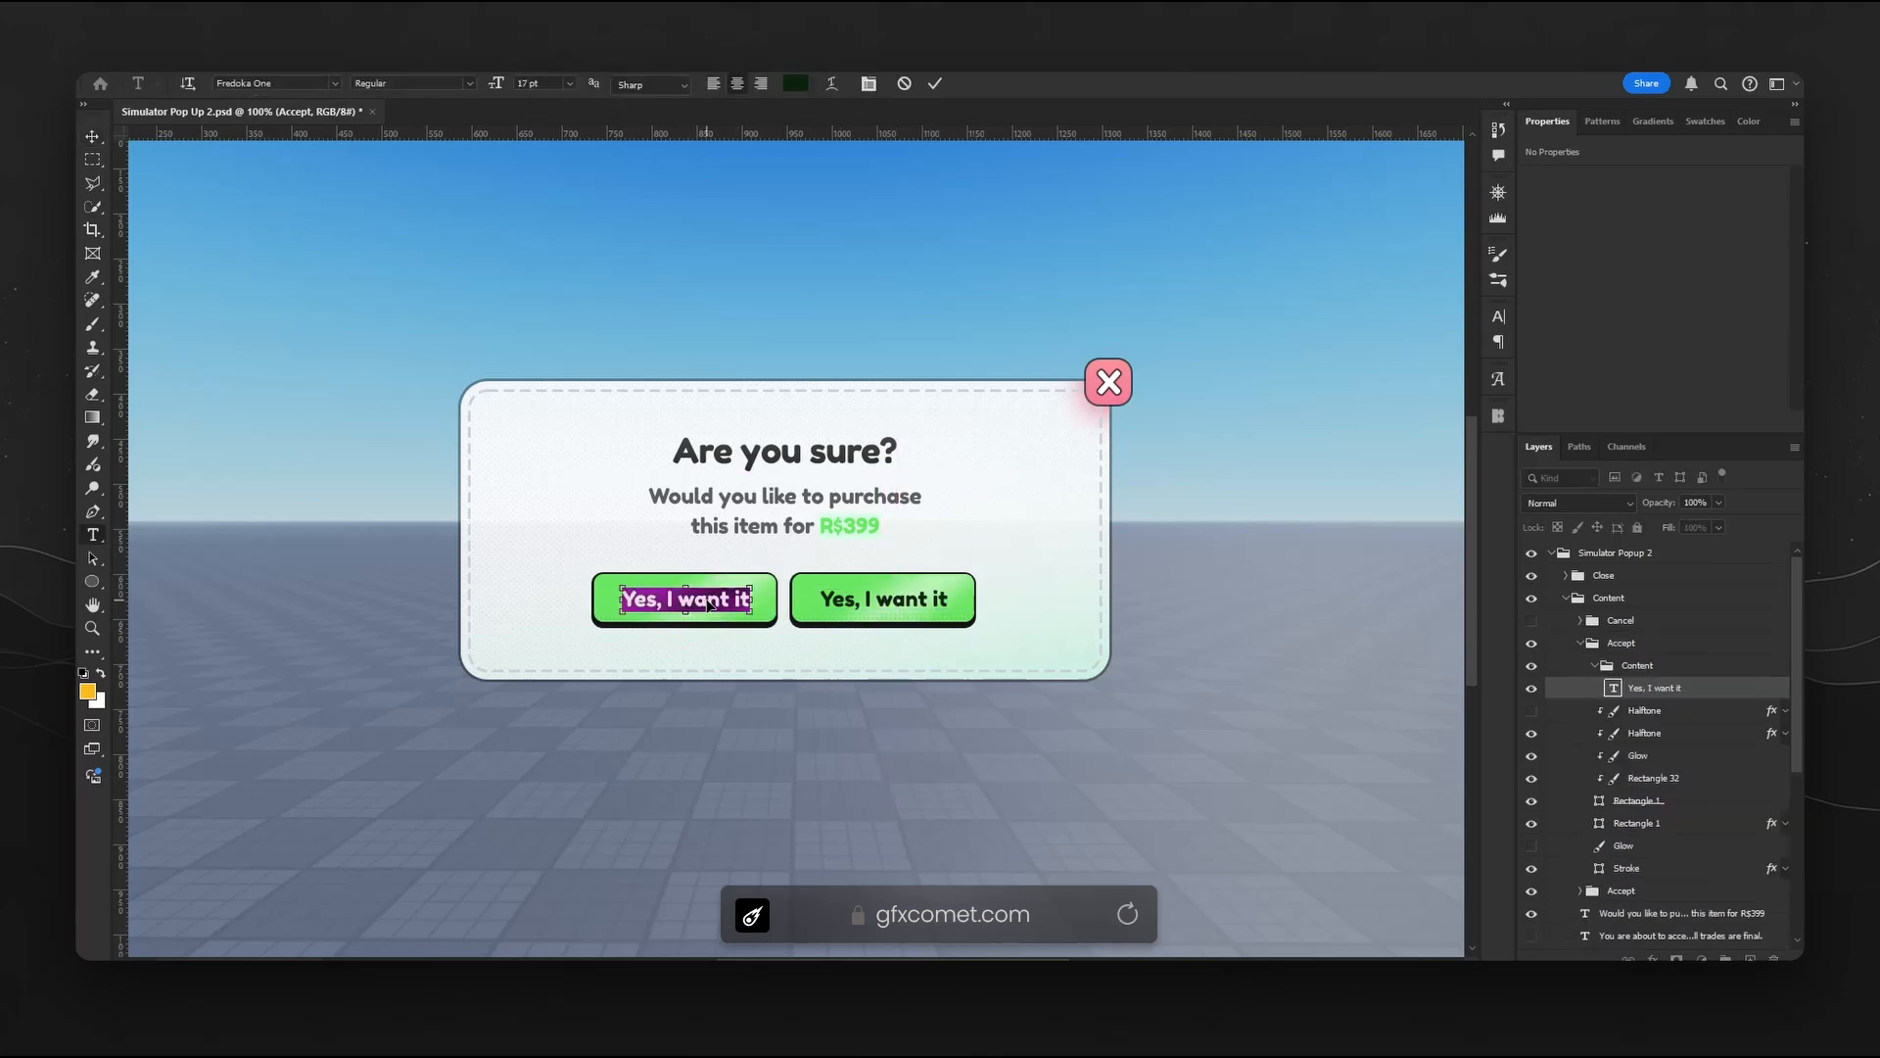
type("Cancel")
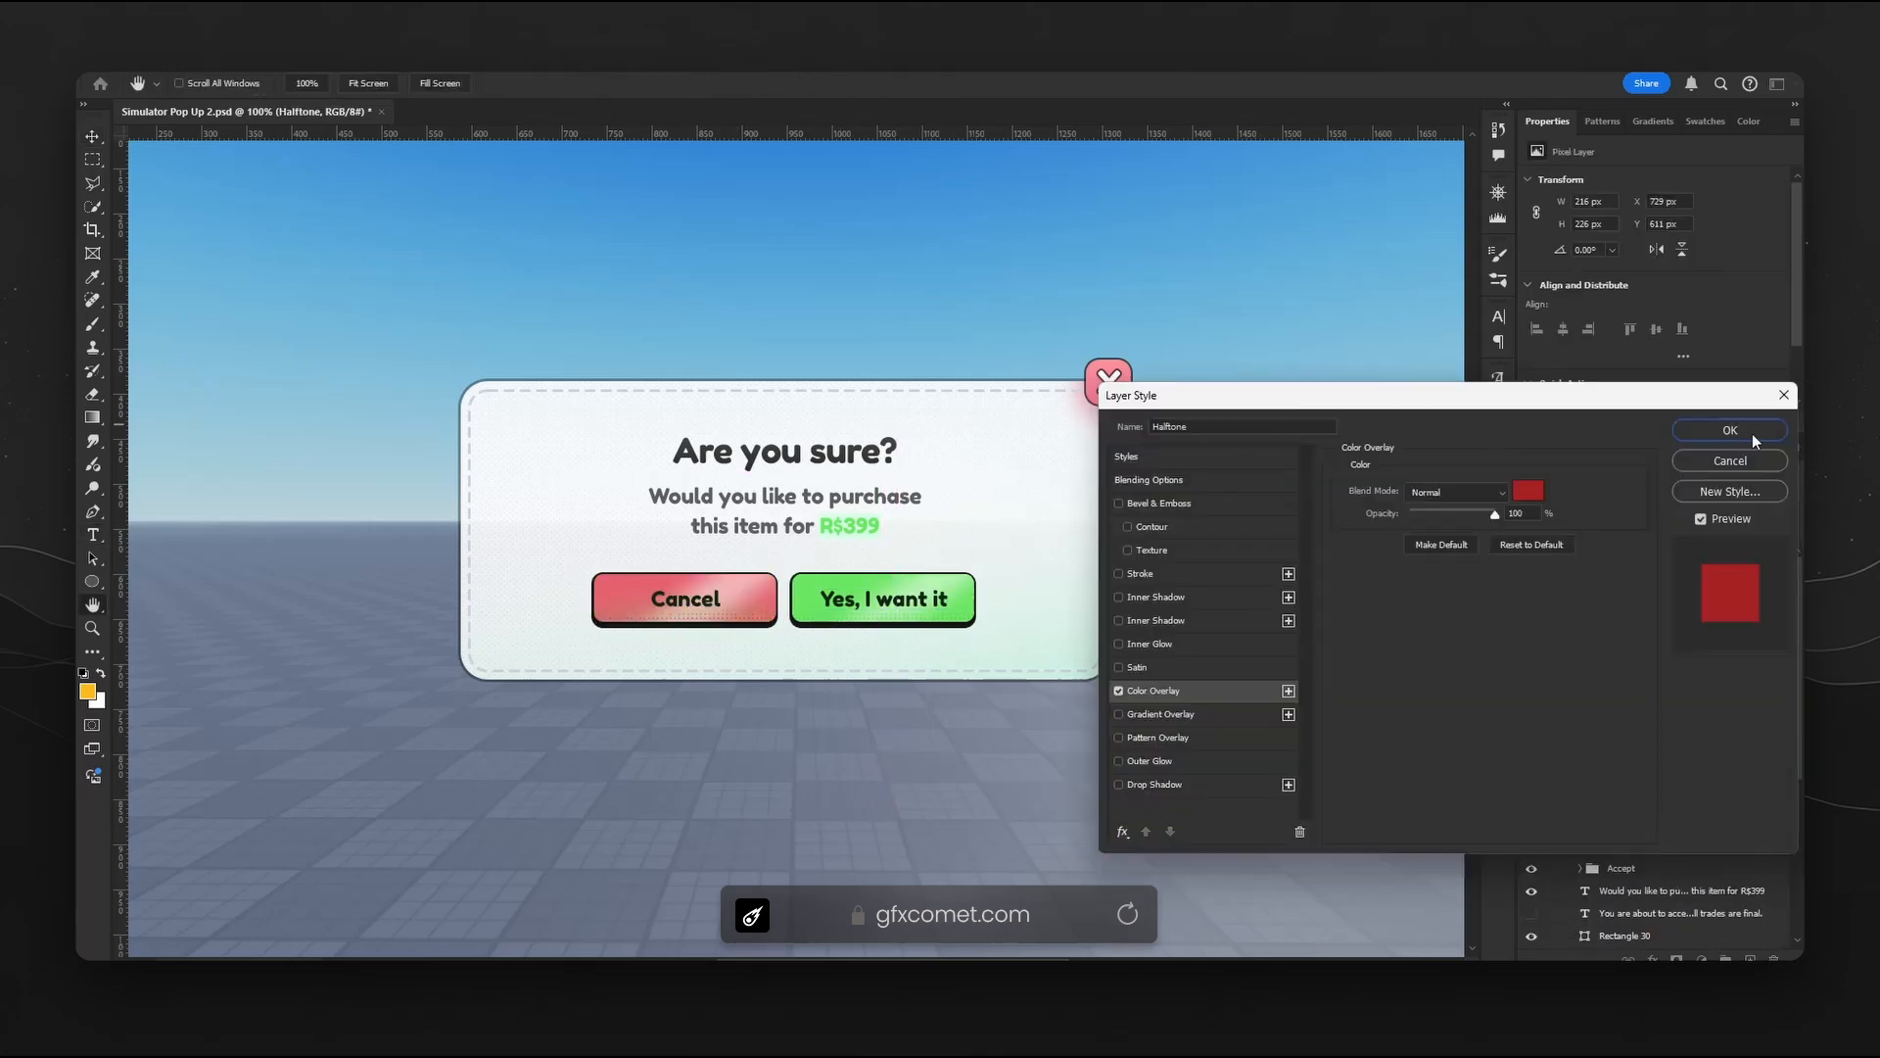
key("Return")
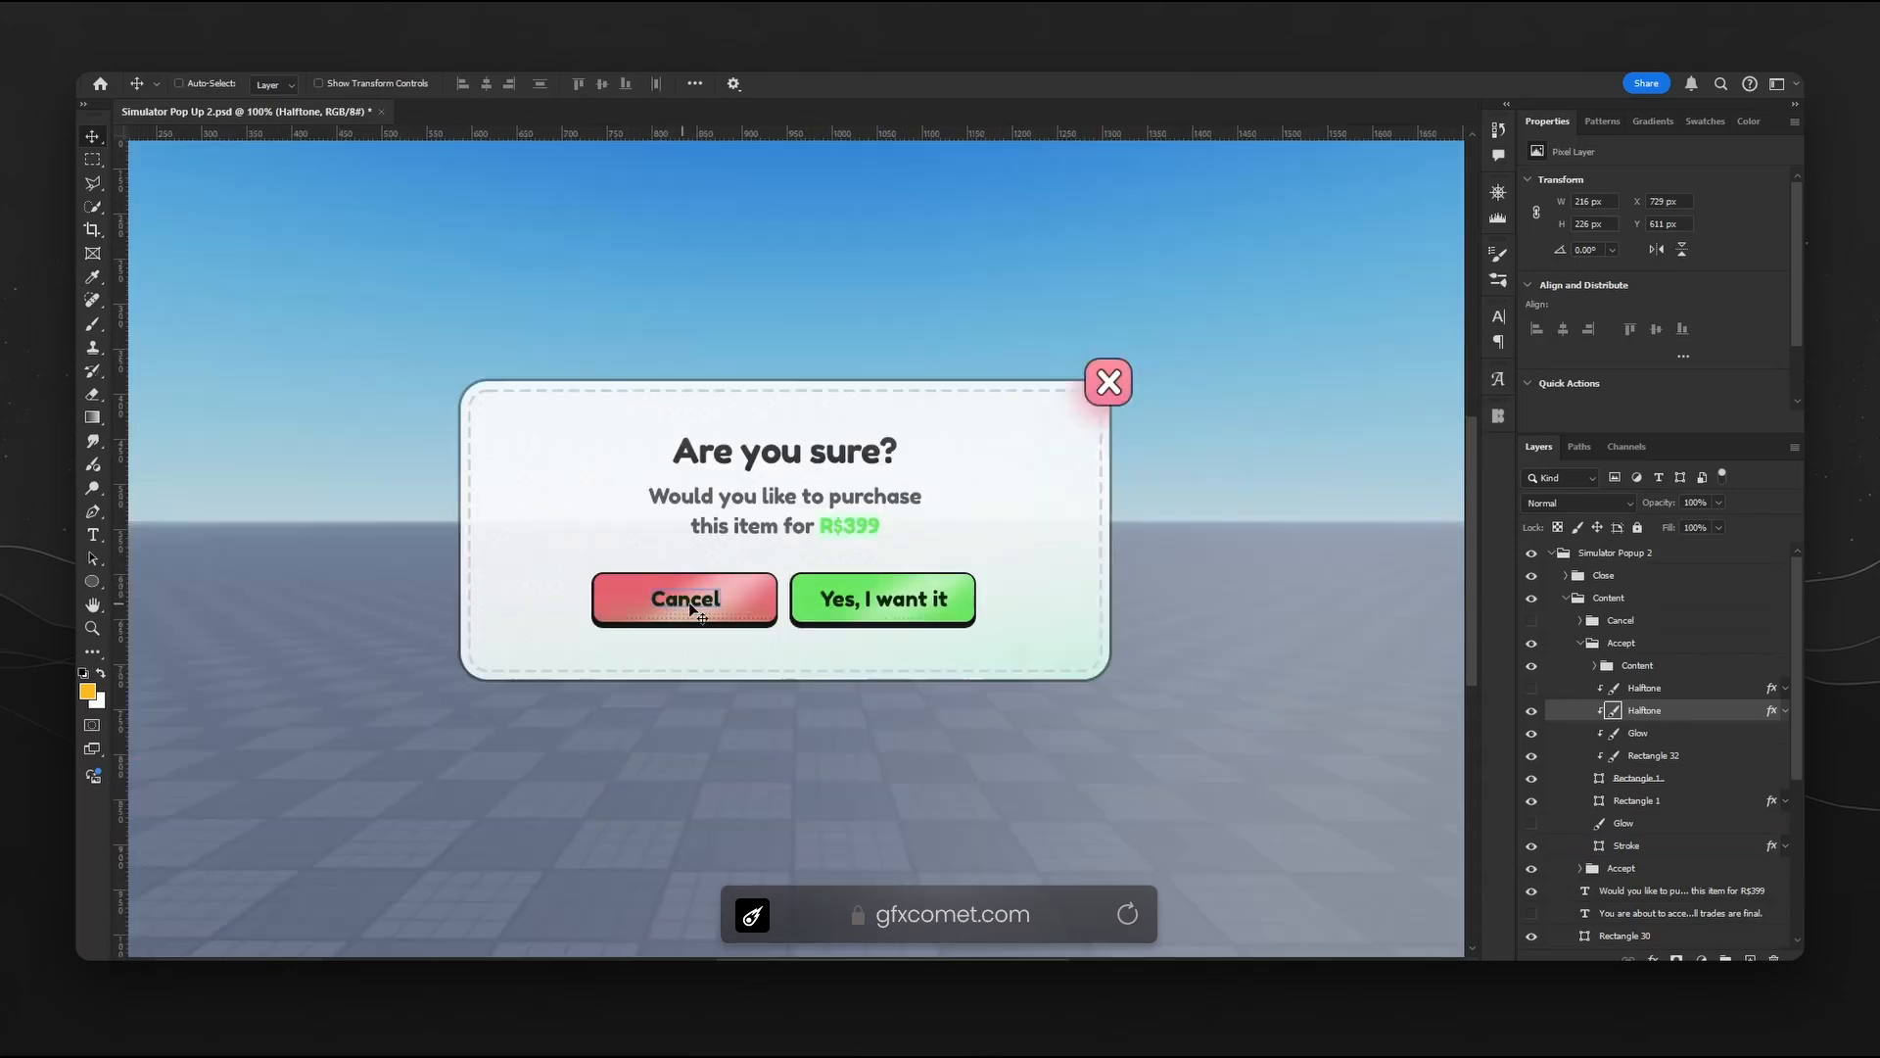
- Hide the red button copy and show the original white Cancel group again
left_click(1592, 642)
left_click(1579, 644)
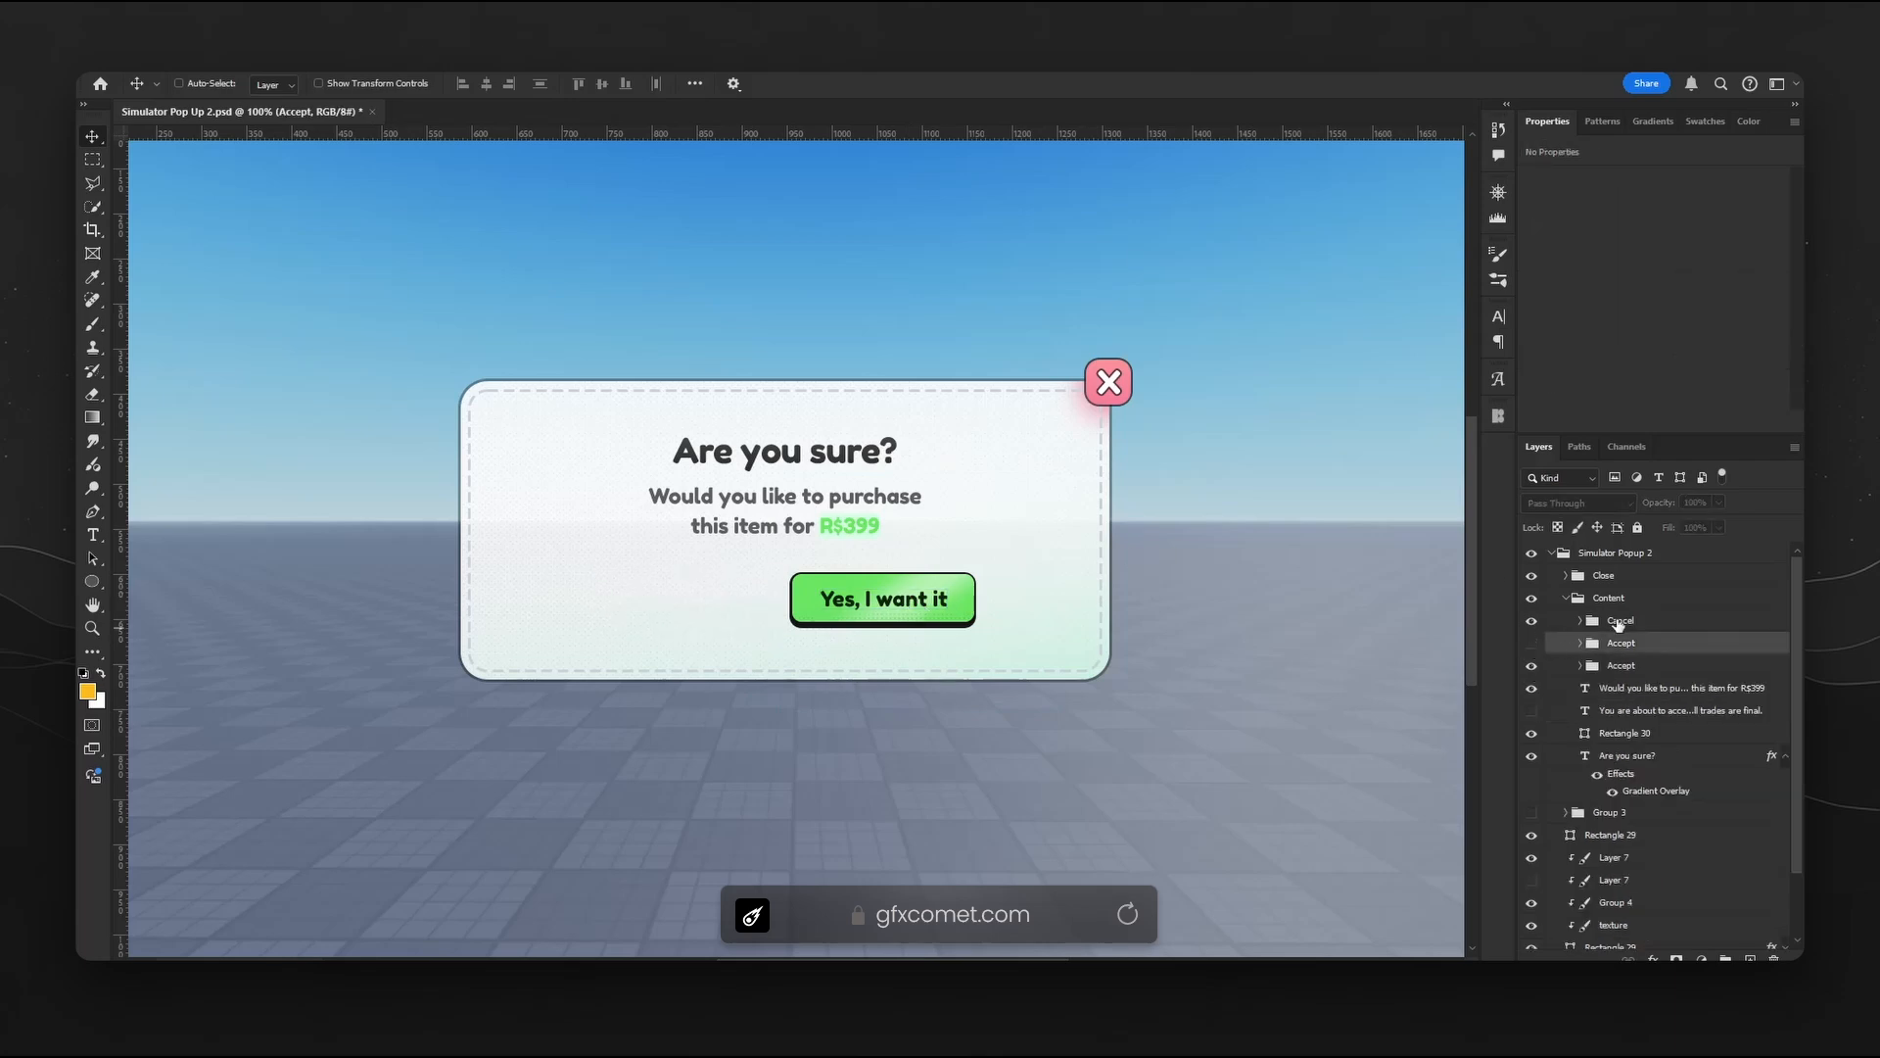
left_click(1531, 620)
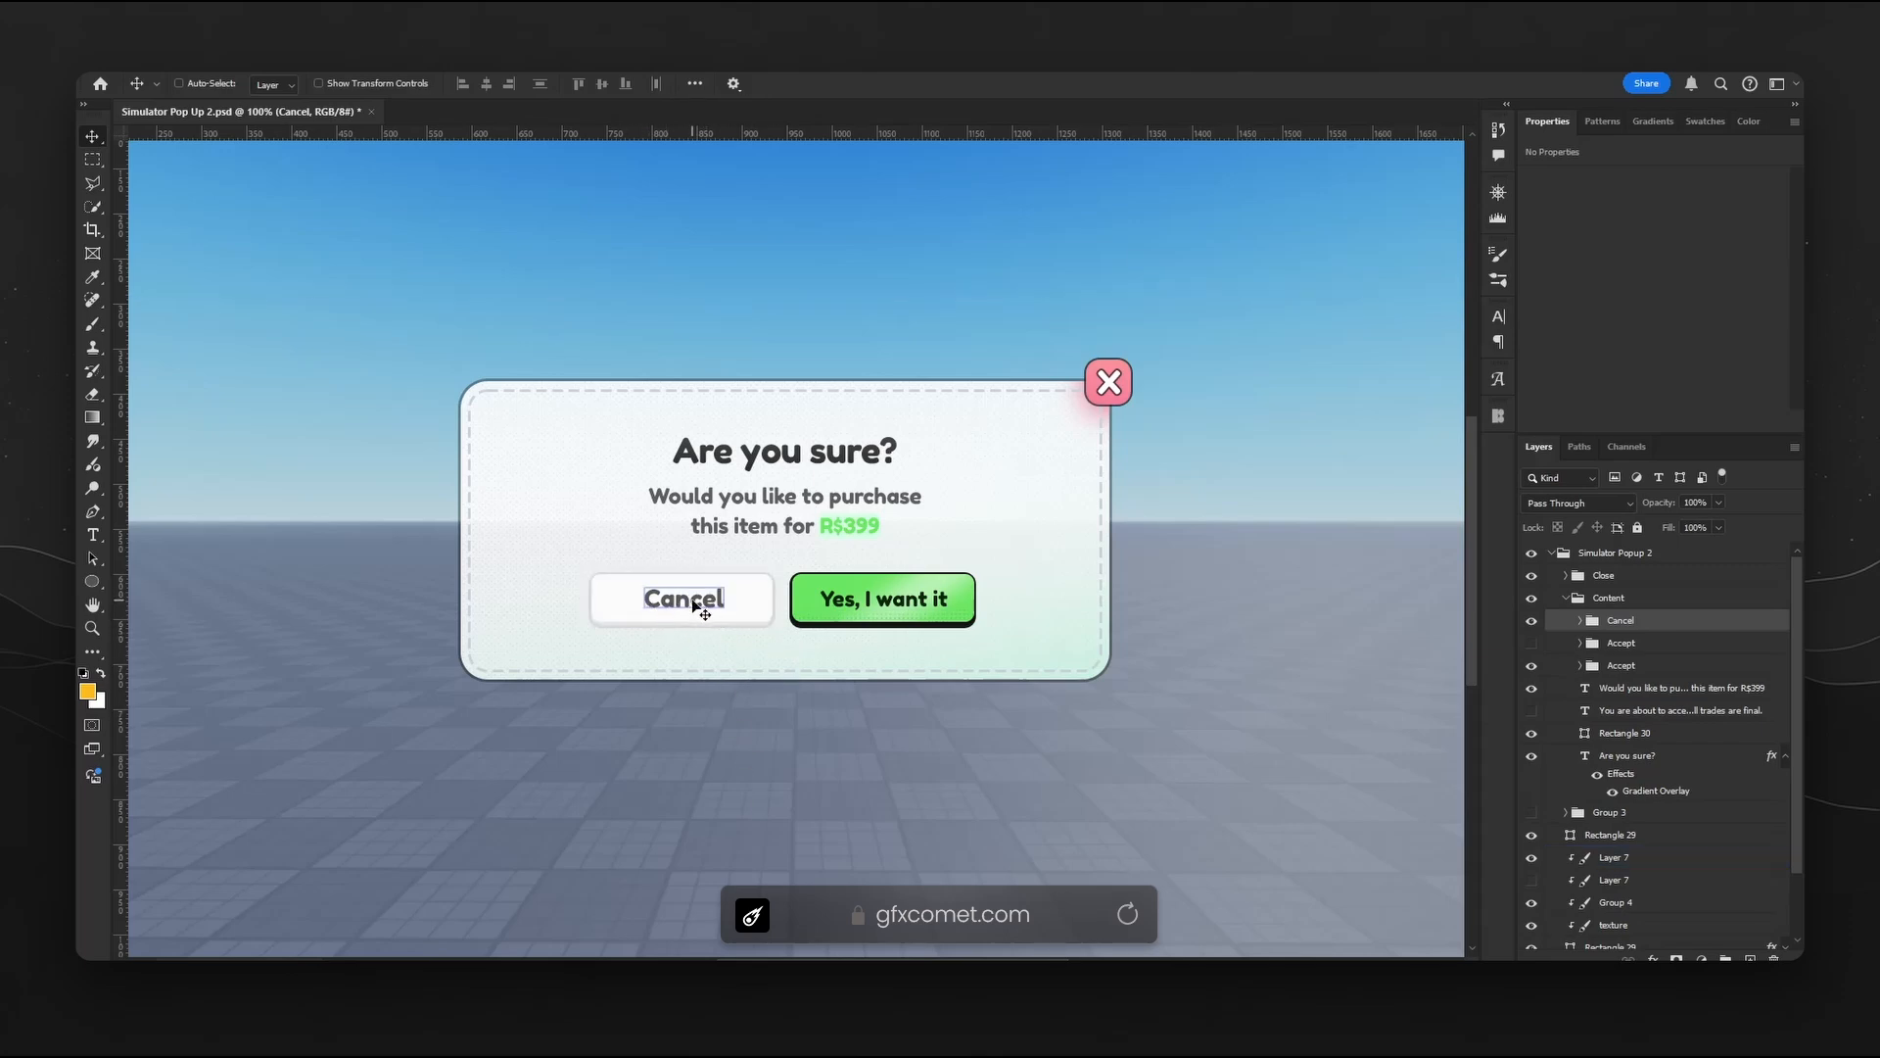
left_click(702, 650, "ctrl")
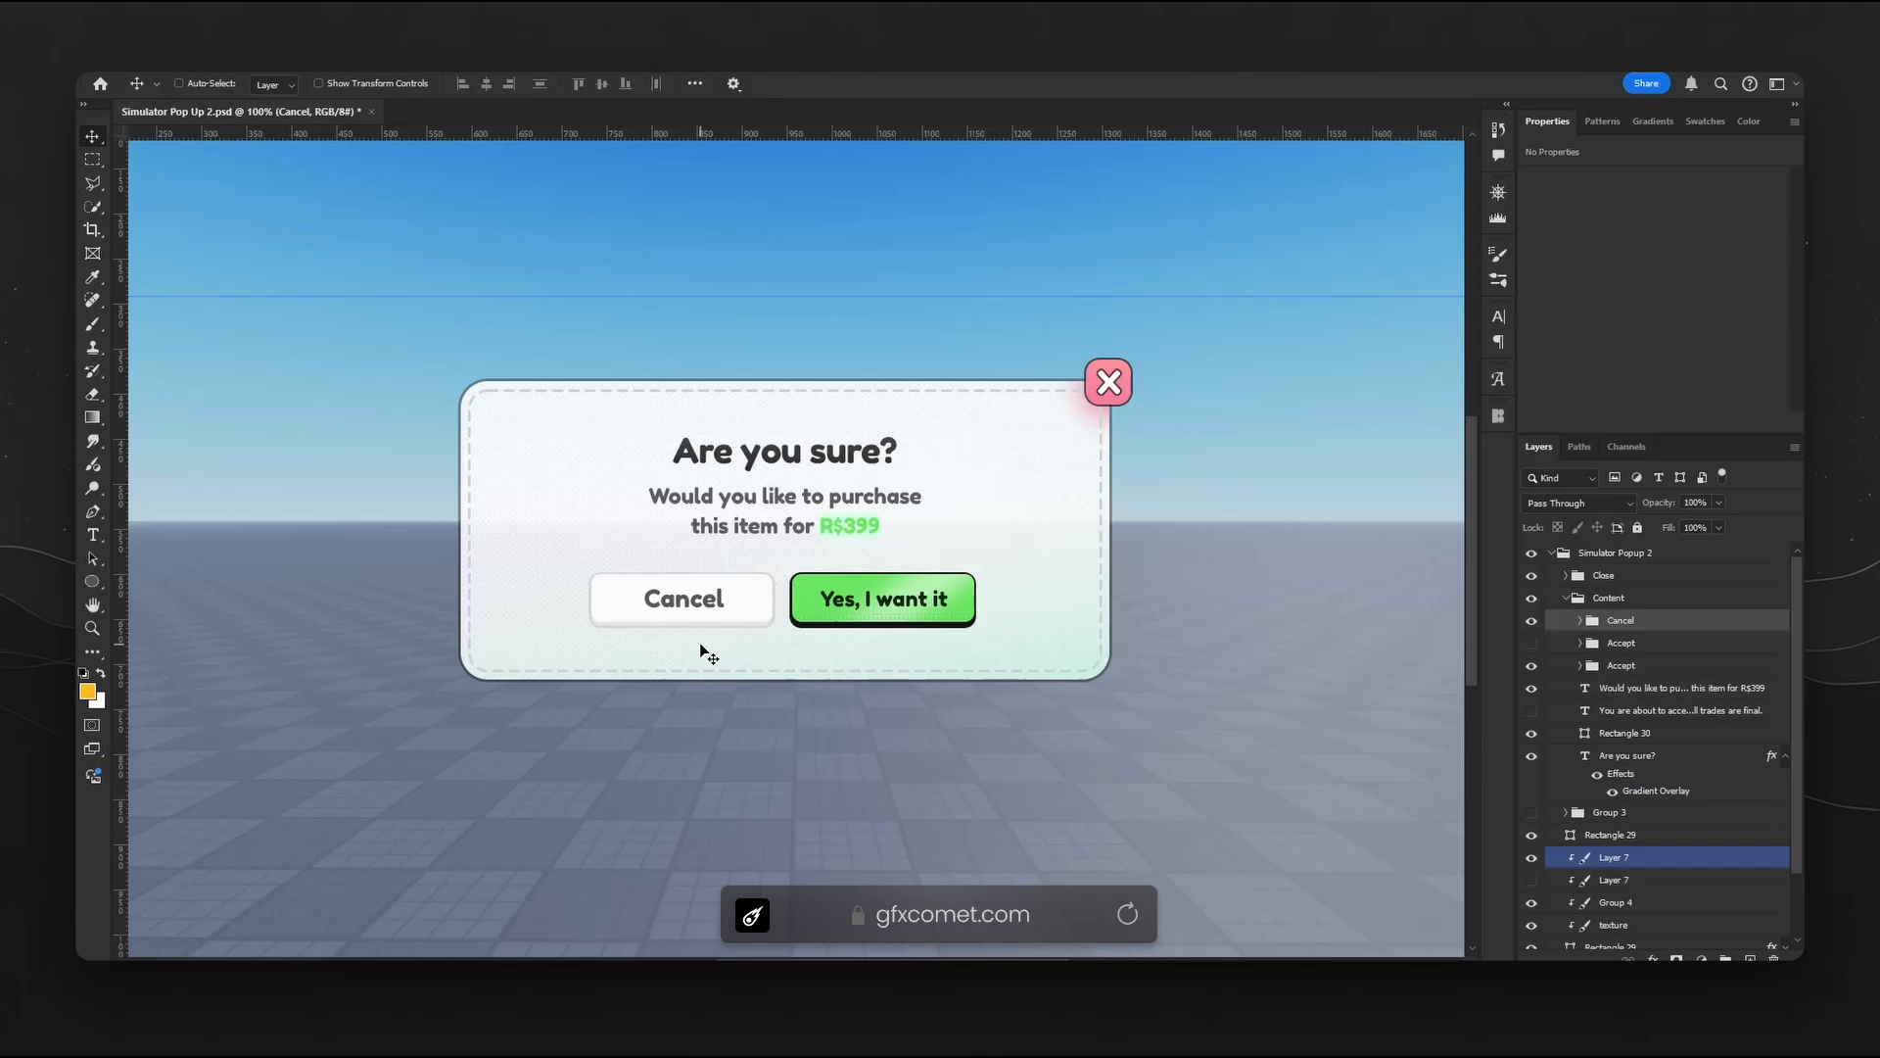
- Undo all the popup edits back to the original trade message and the original Cancel and Accept buttons
key("ctrl+z")
key("ctrl+z")
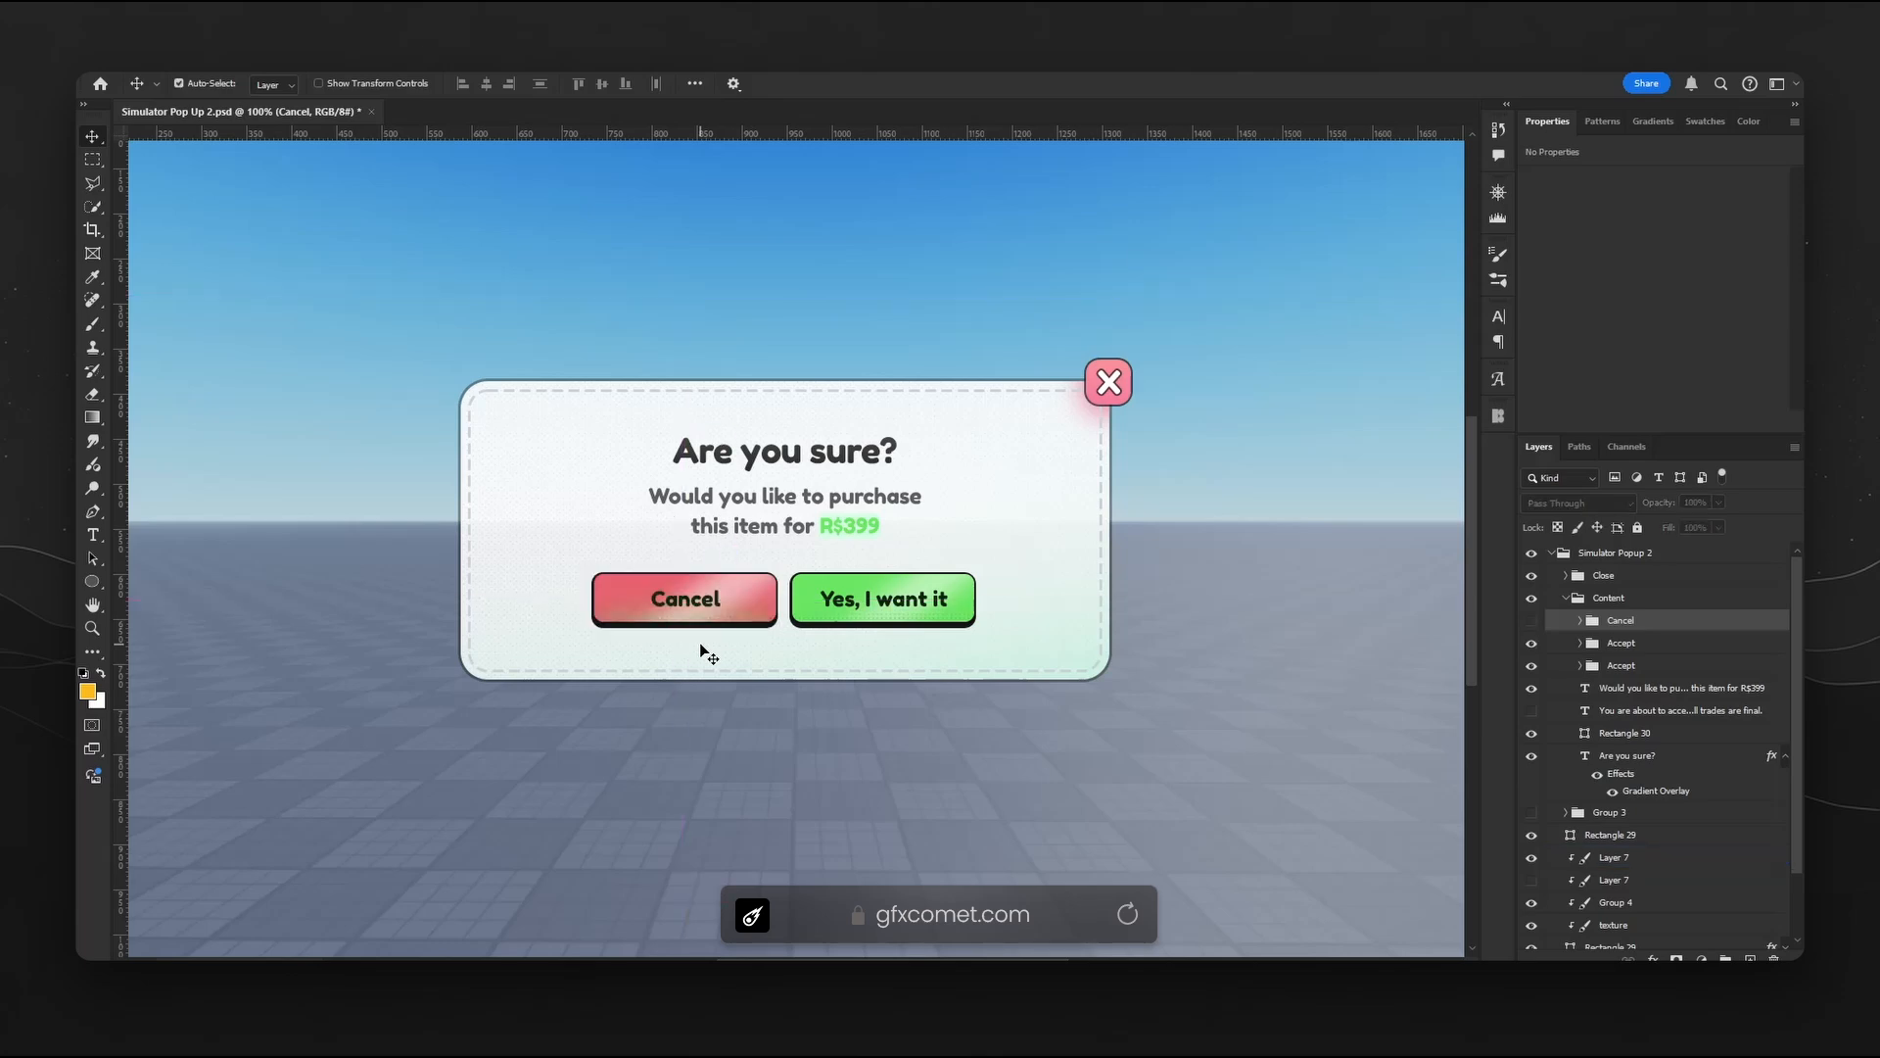
key("ctrl+z")
key("ctrl+z")
key("ctrl+z")
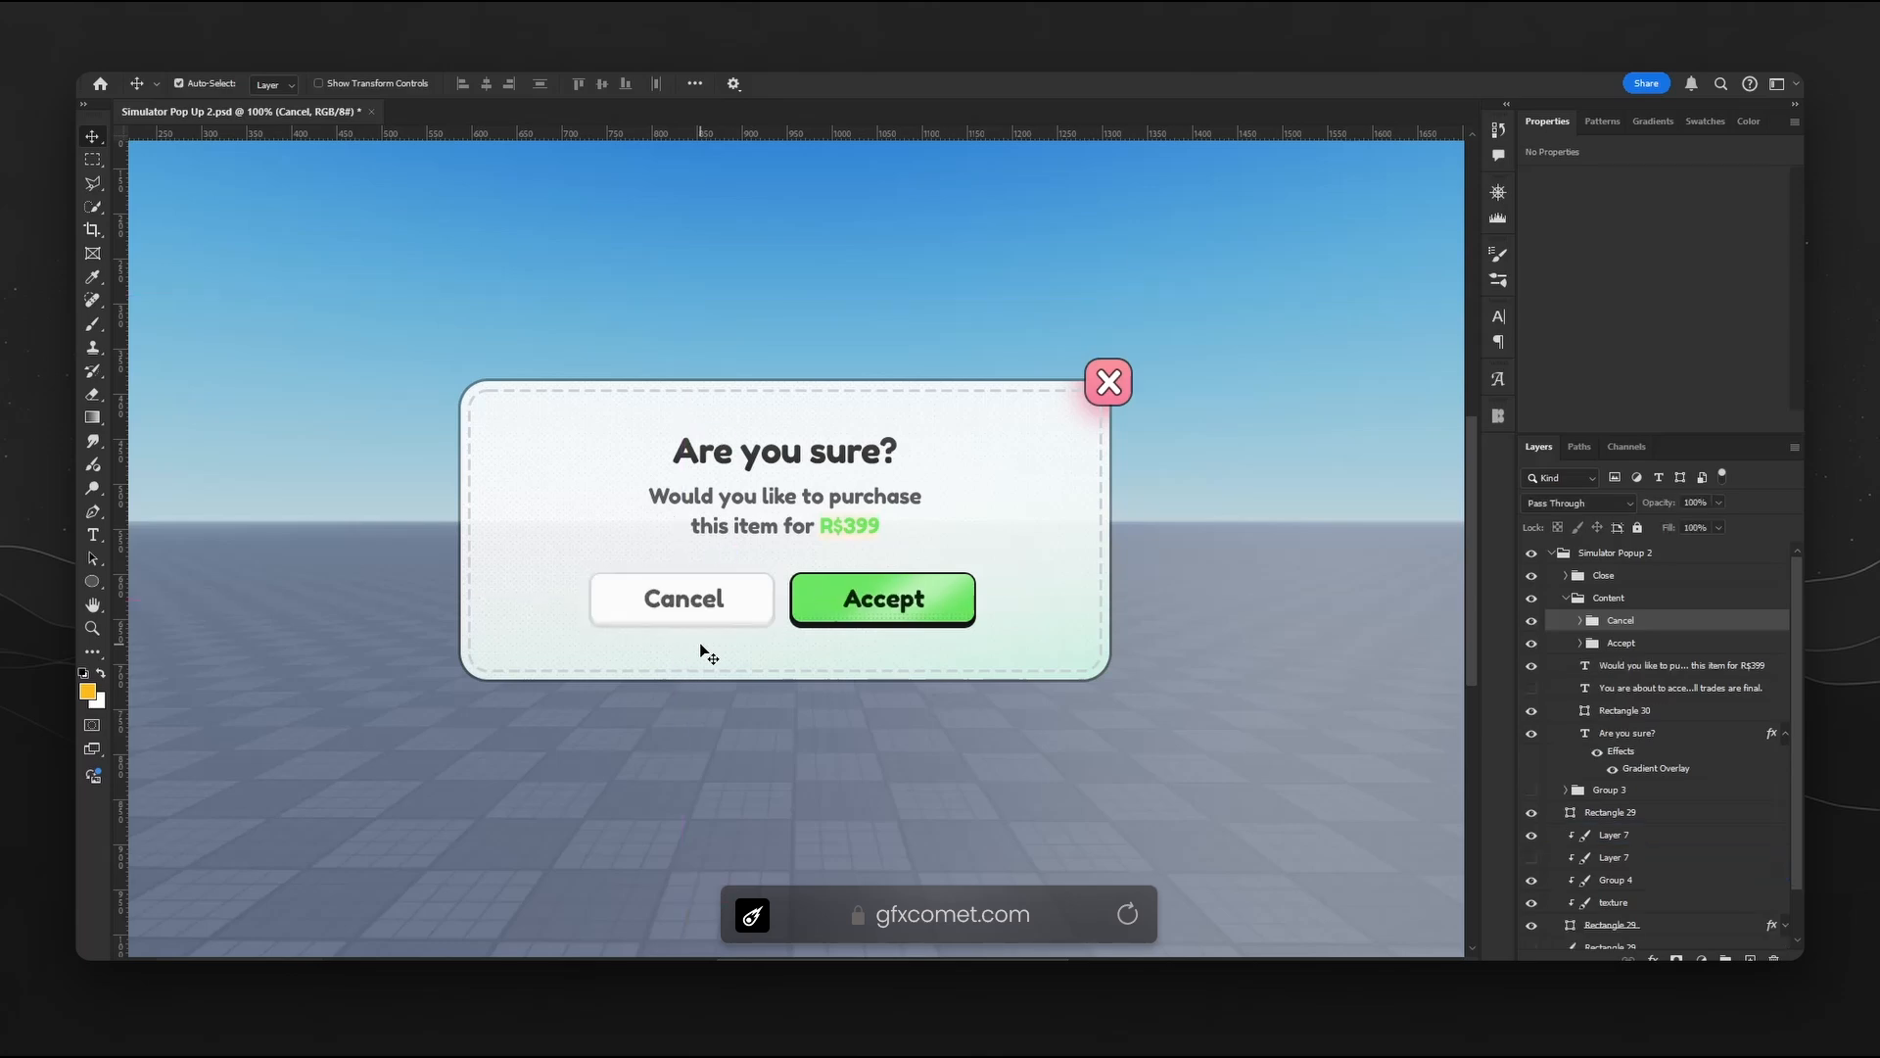
key("ctrl+z")
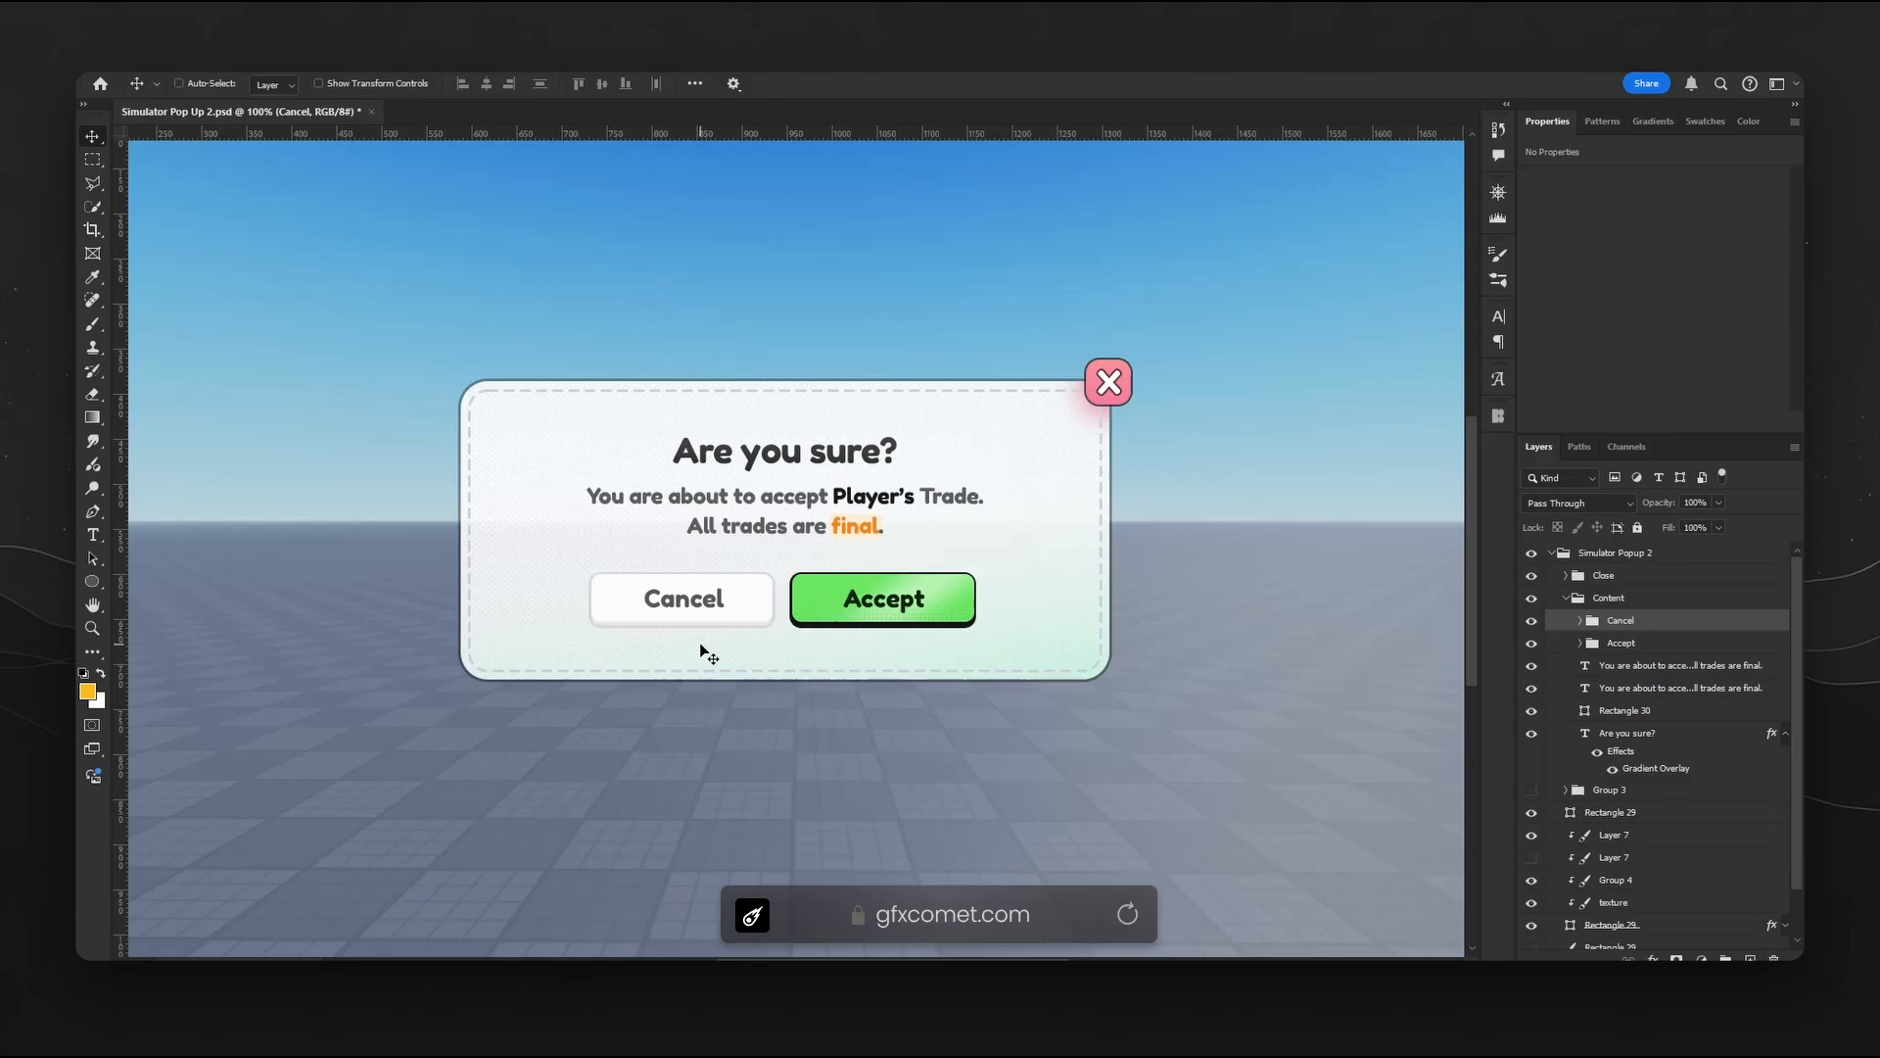
key("ctrl+z")
key("ctrl+minus")
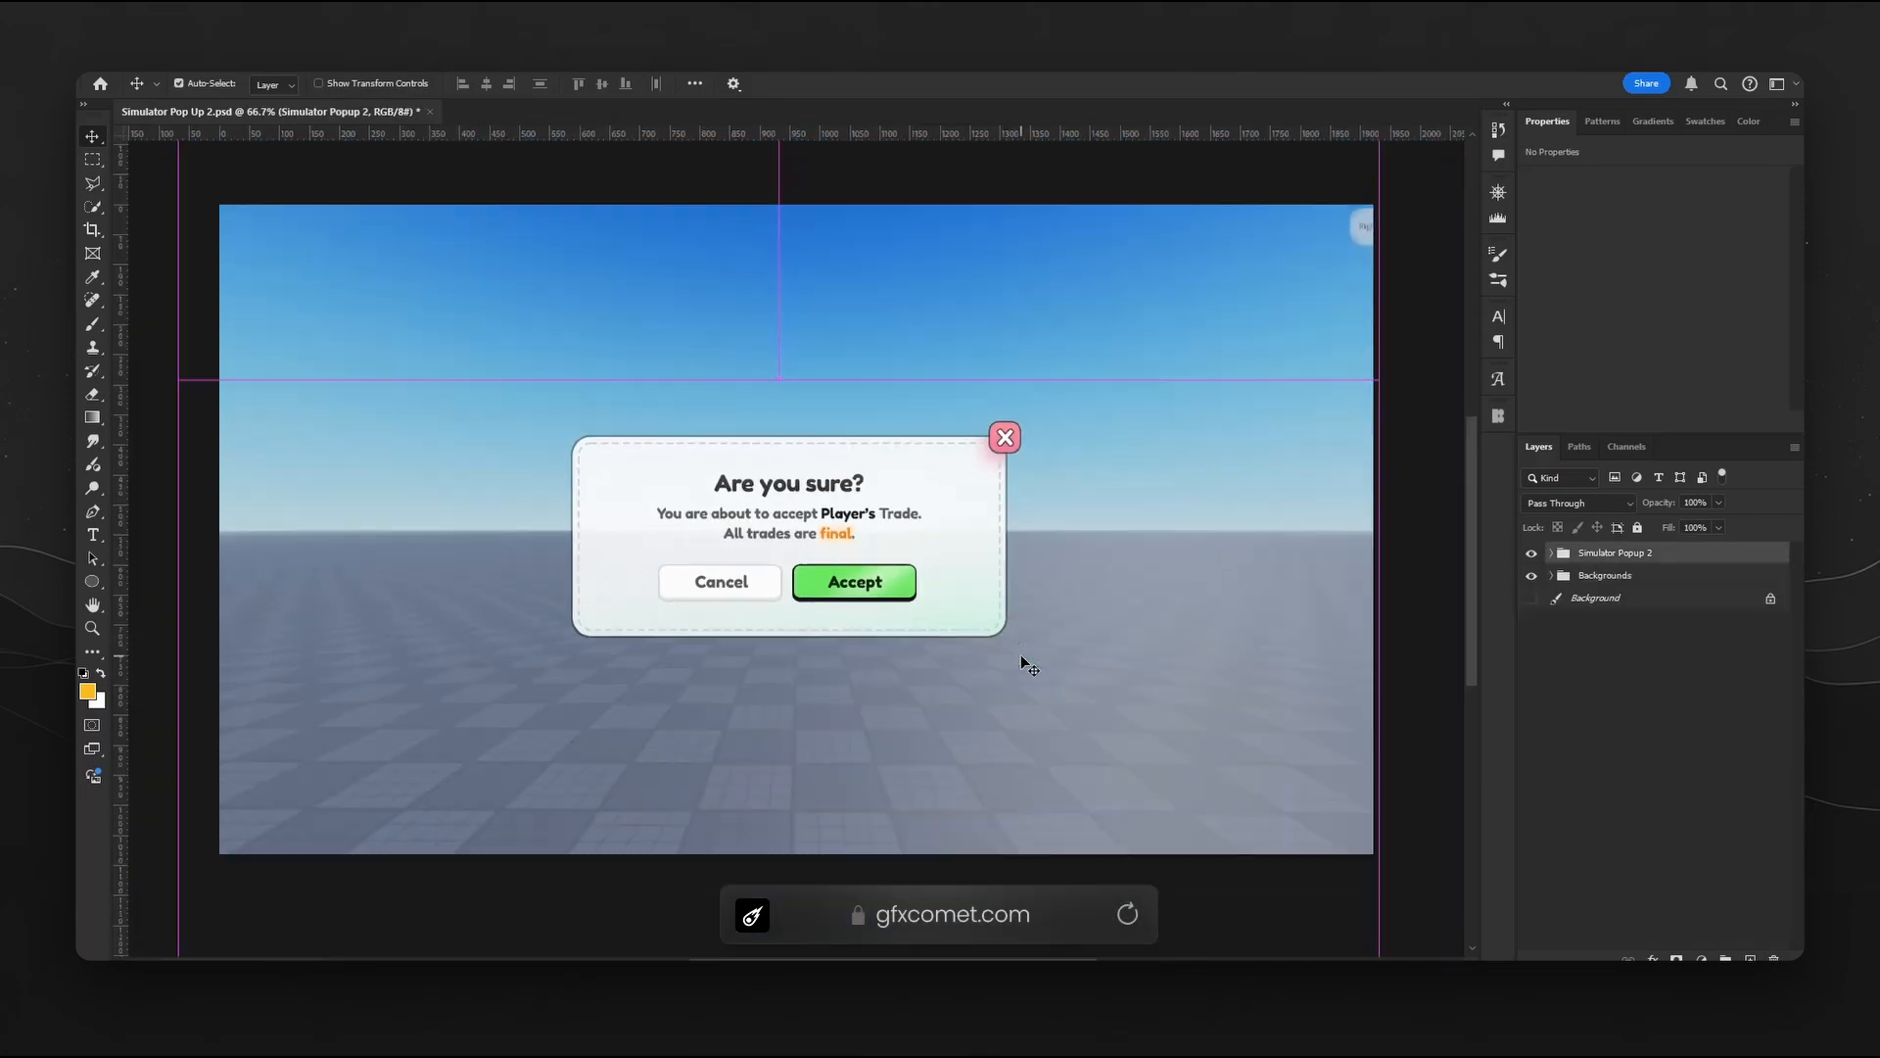
key("ctrl+plus")
key("ctrl+semicolon")
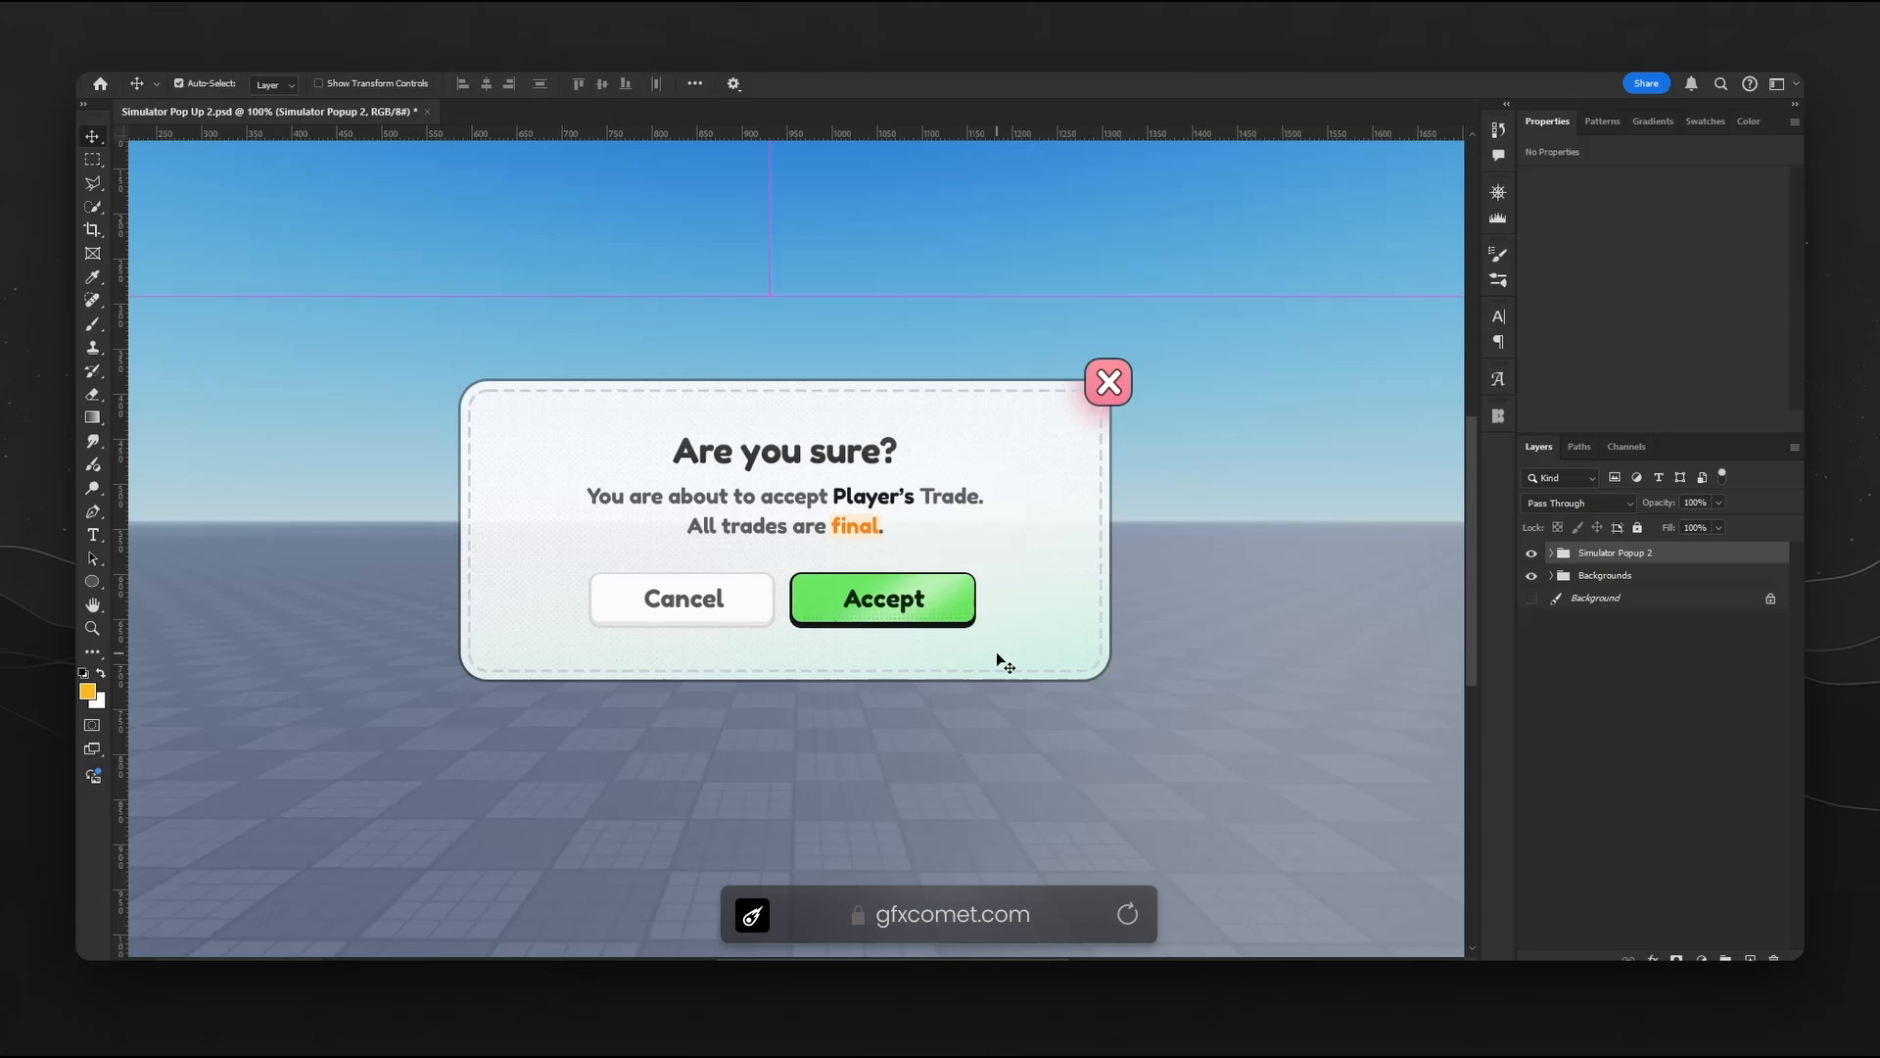
key("ctrl+plus")
key("ctrl+minus")
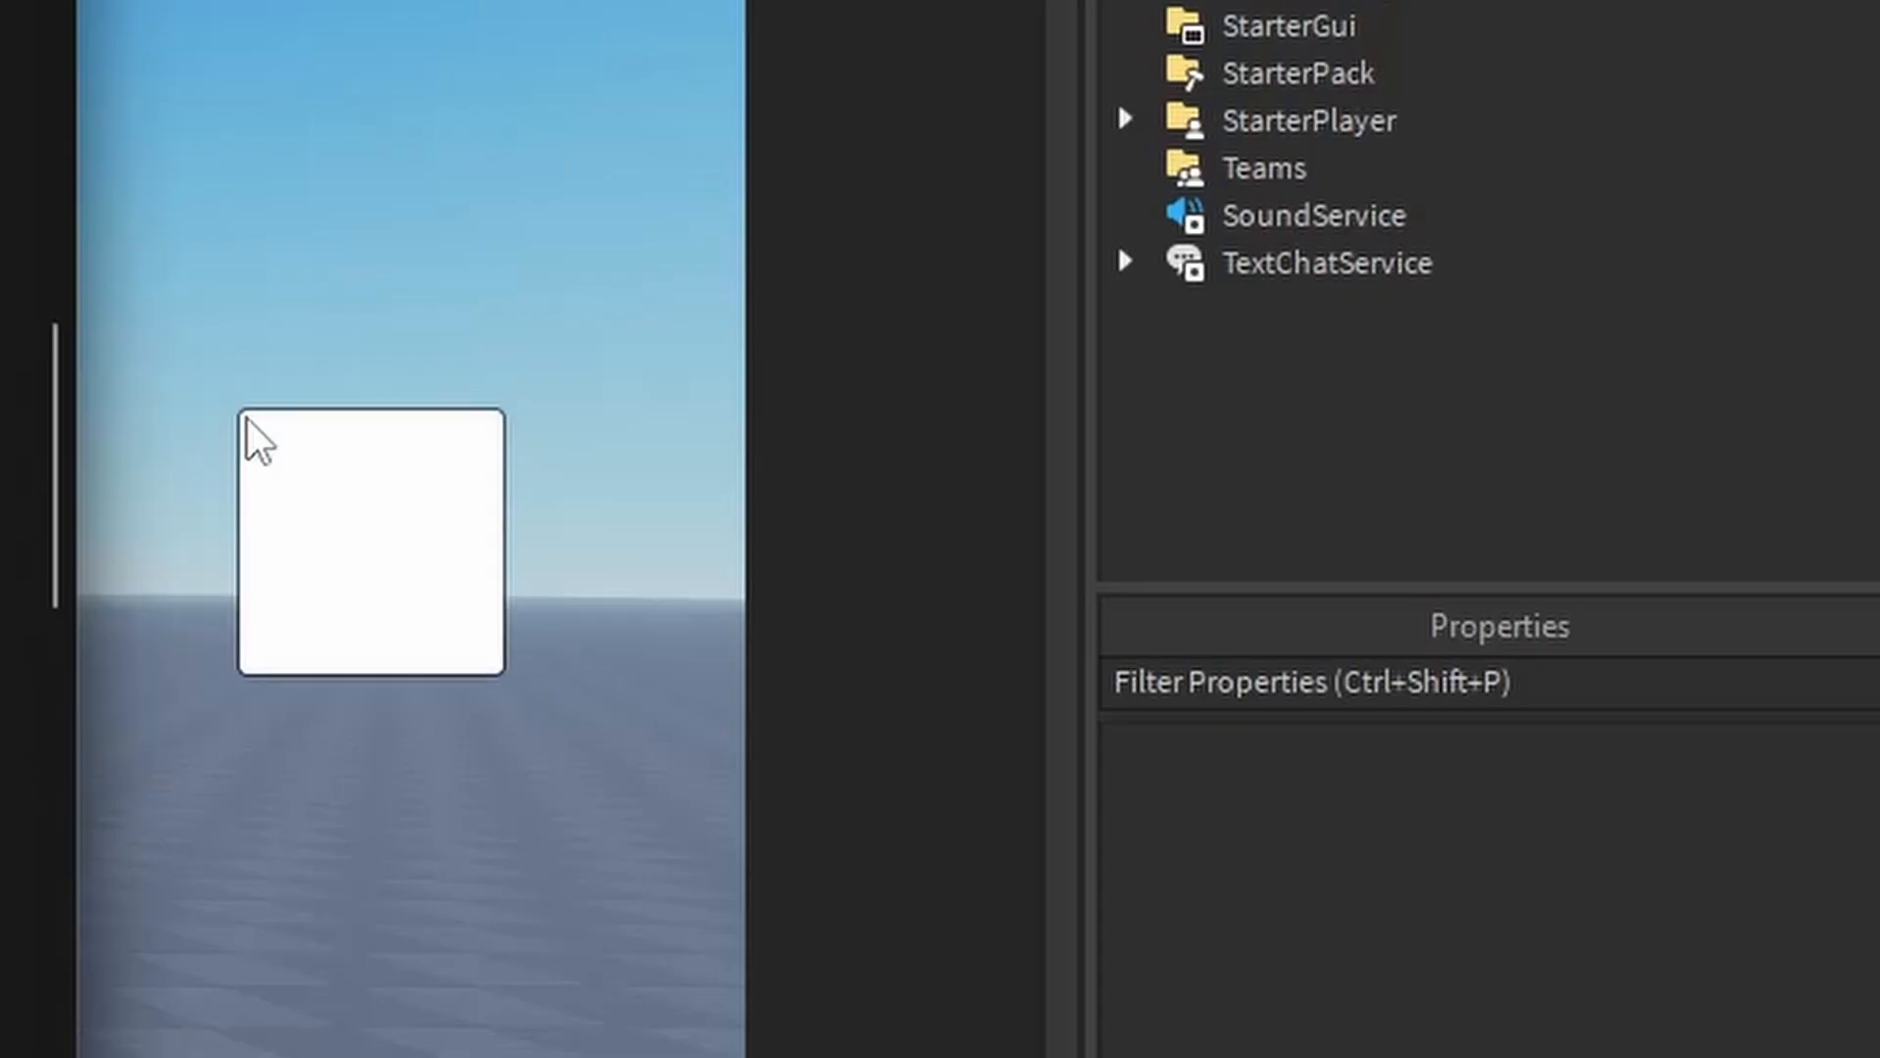
- In Roblox Studio, enable the Units ScreenGui and set the viewport scale to Actual Resolution
left_click_drag(252, 433, 495, 252)
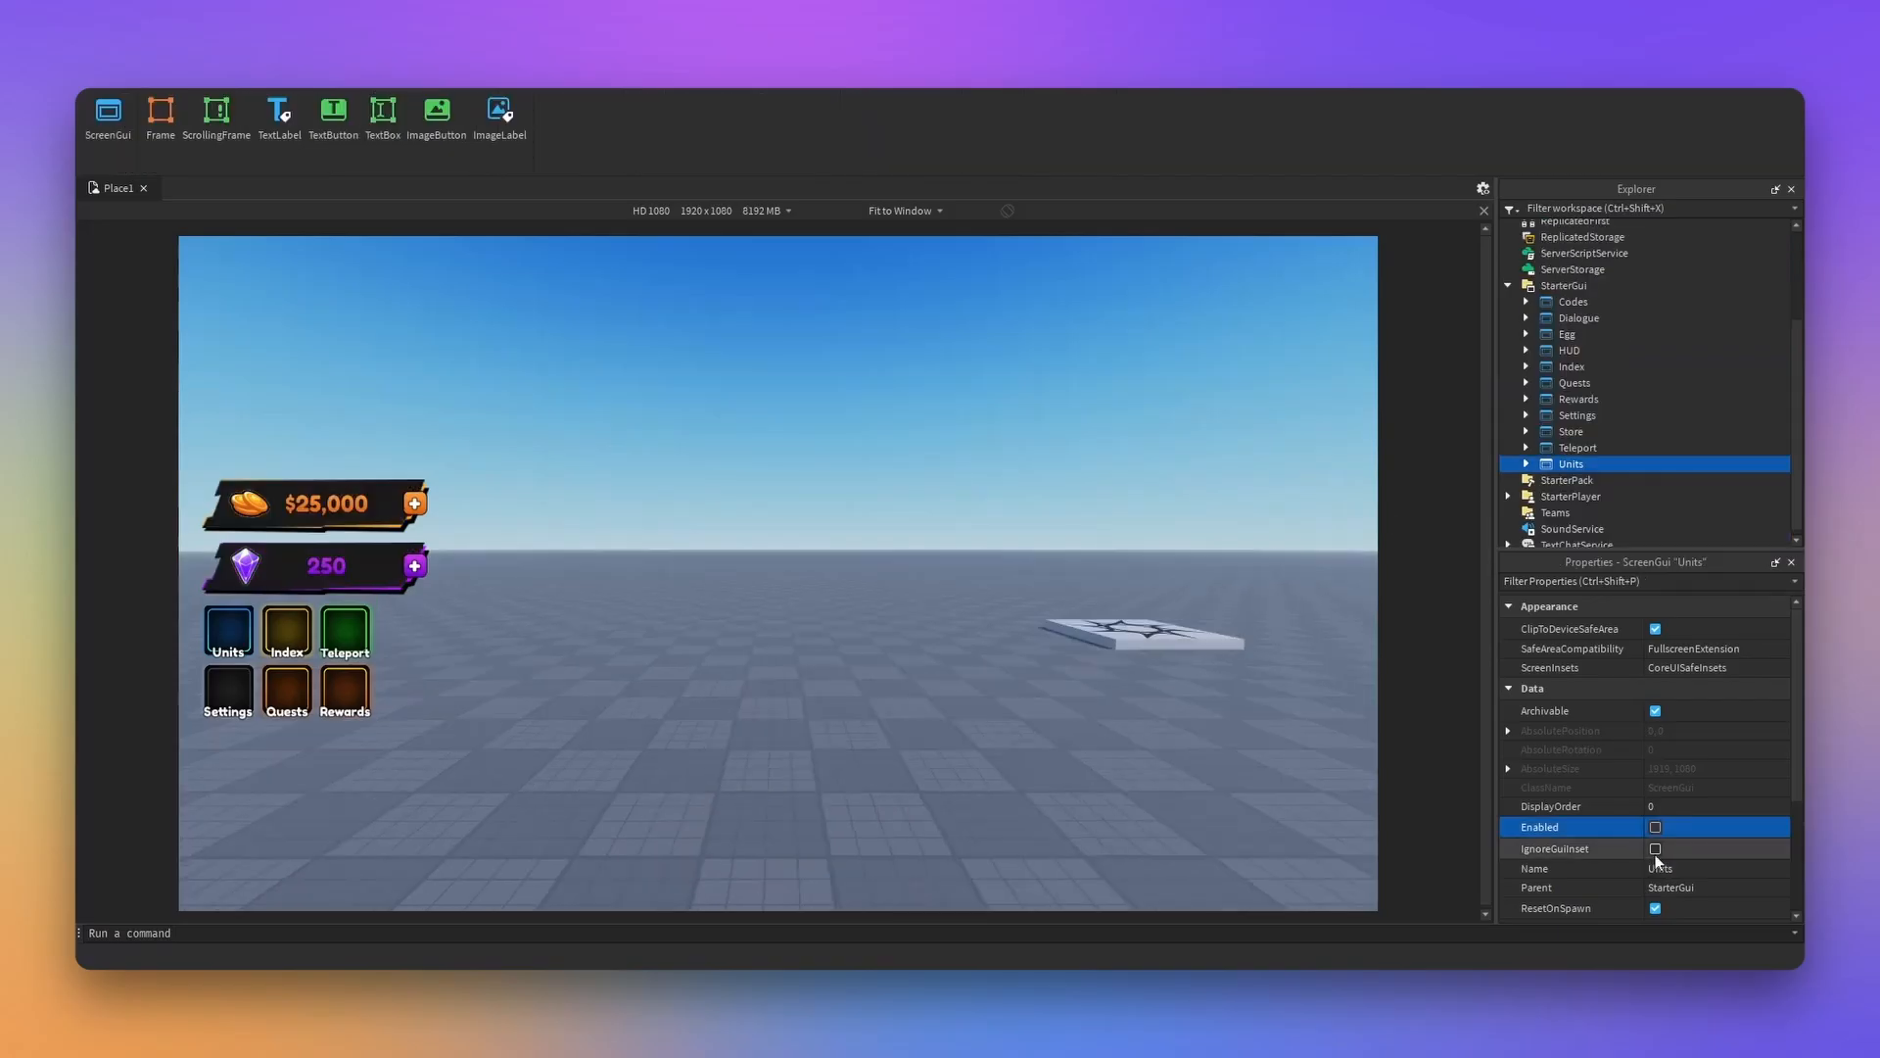
left_click(1655, 827)
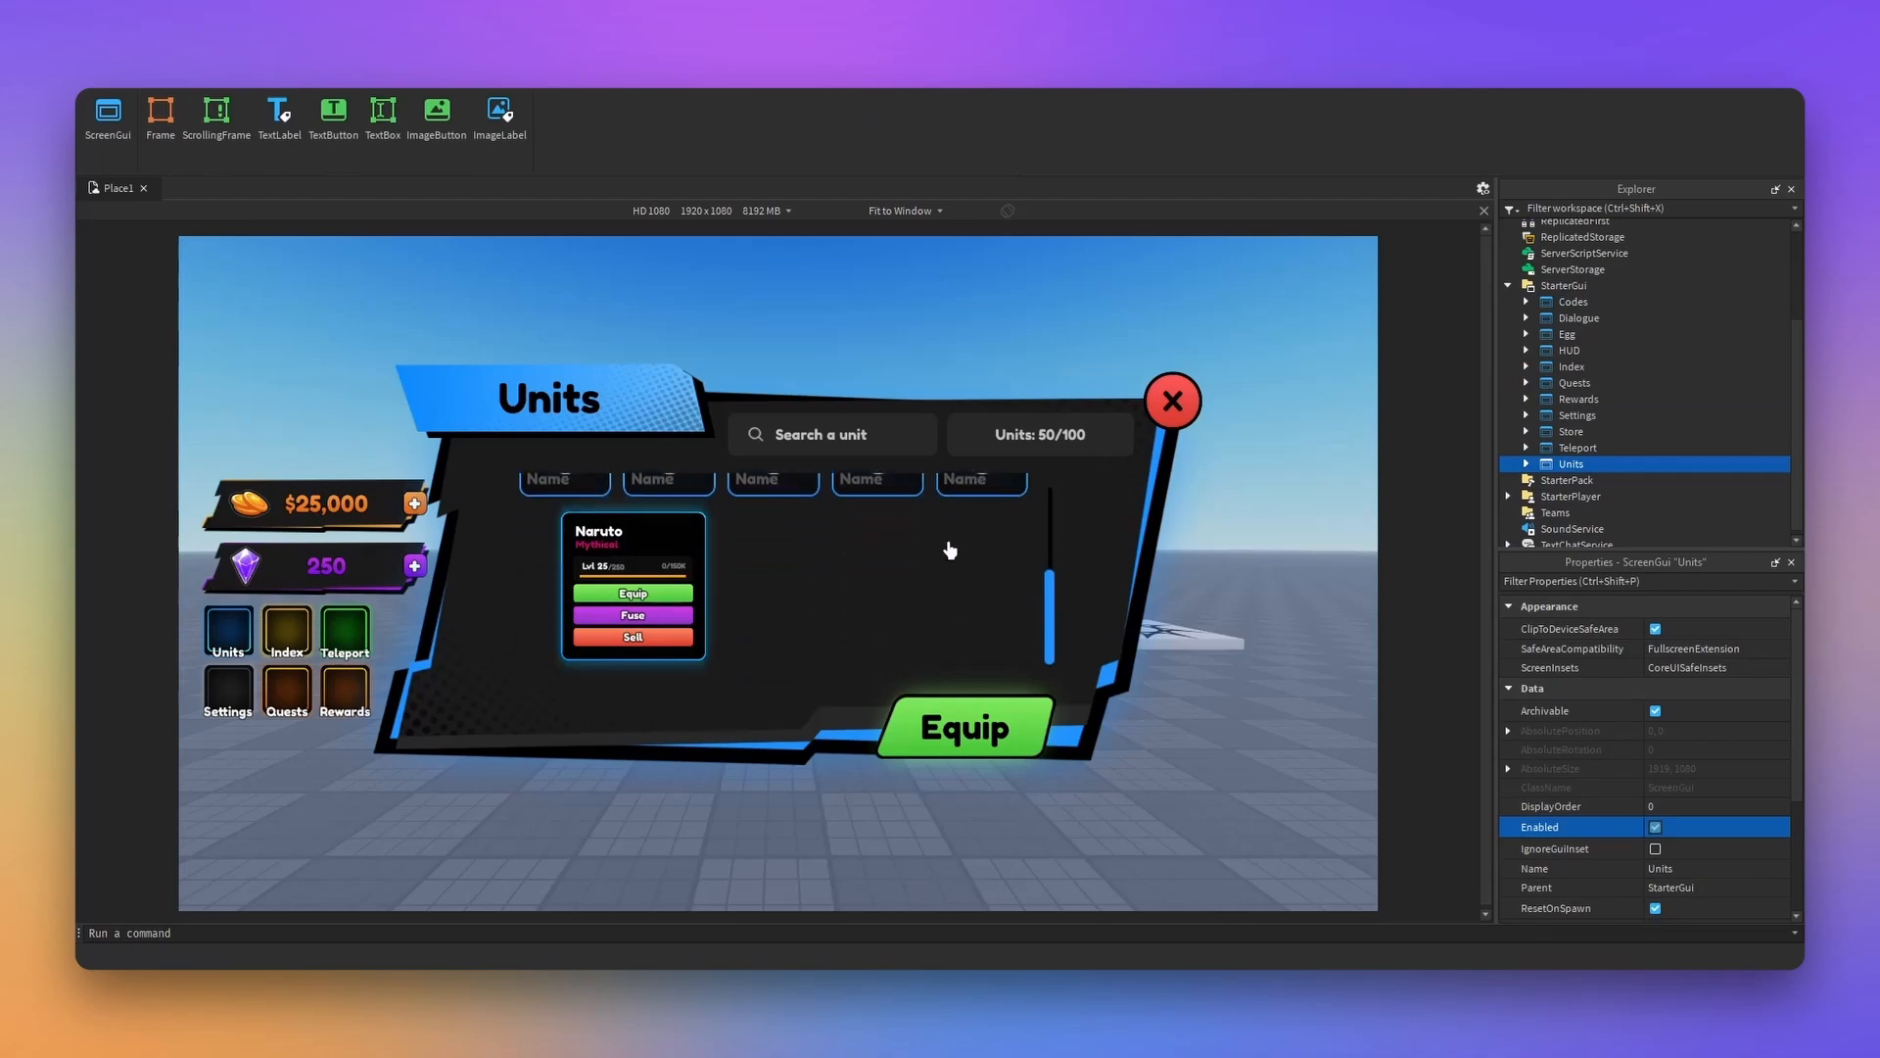
left_click(903, 212)
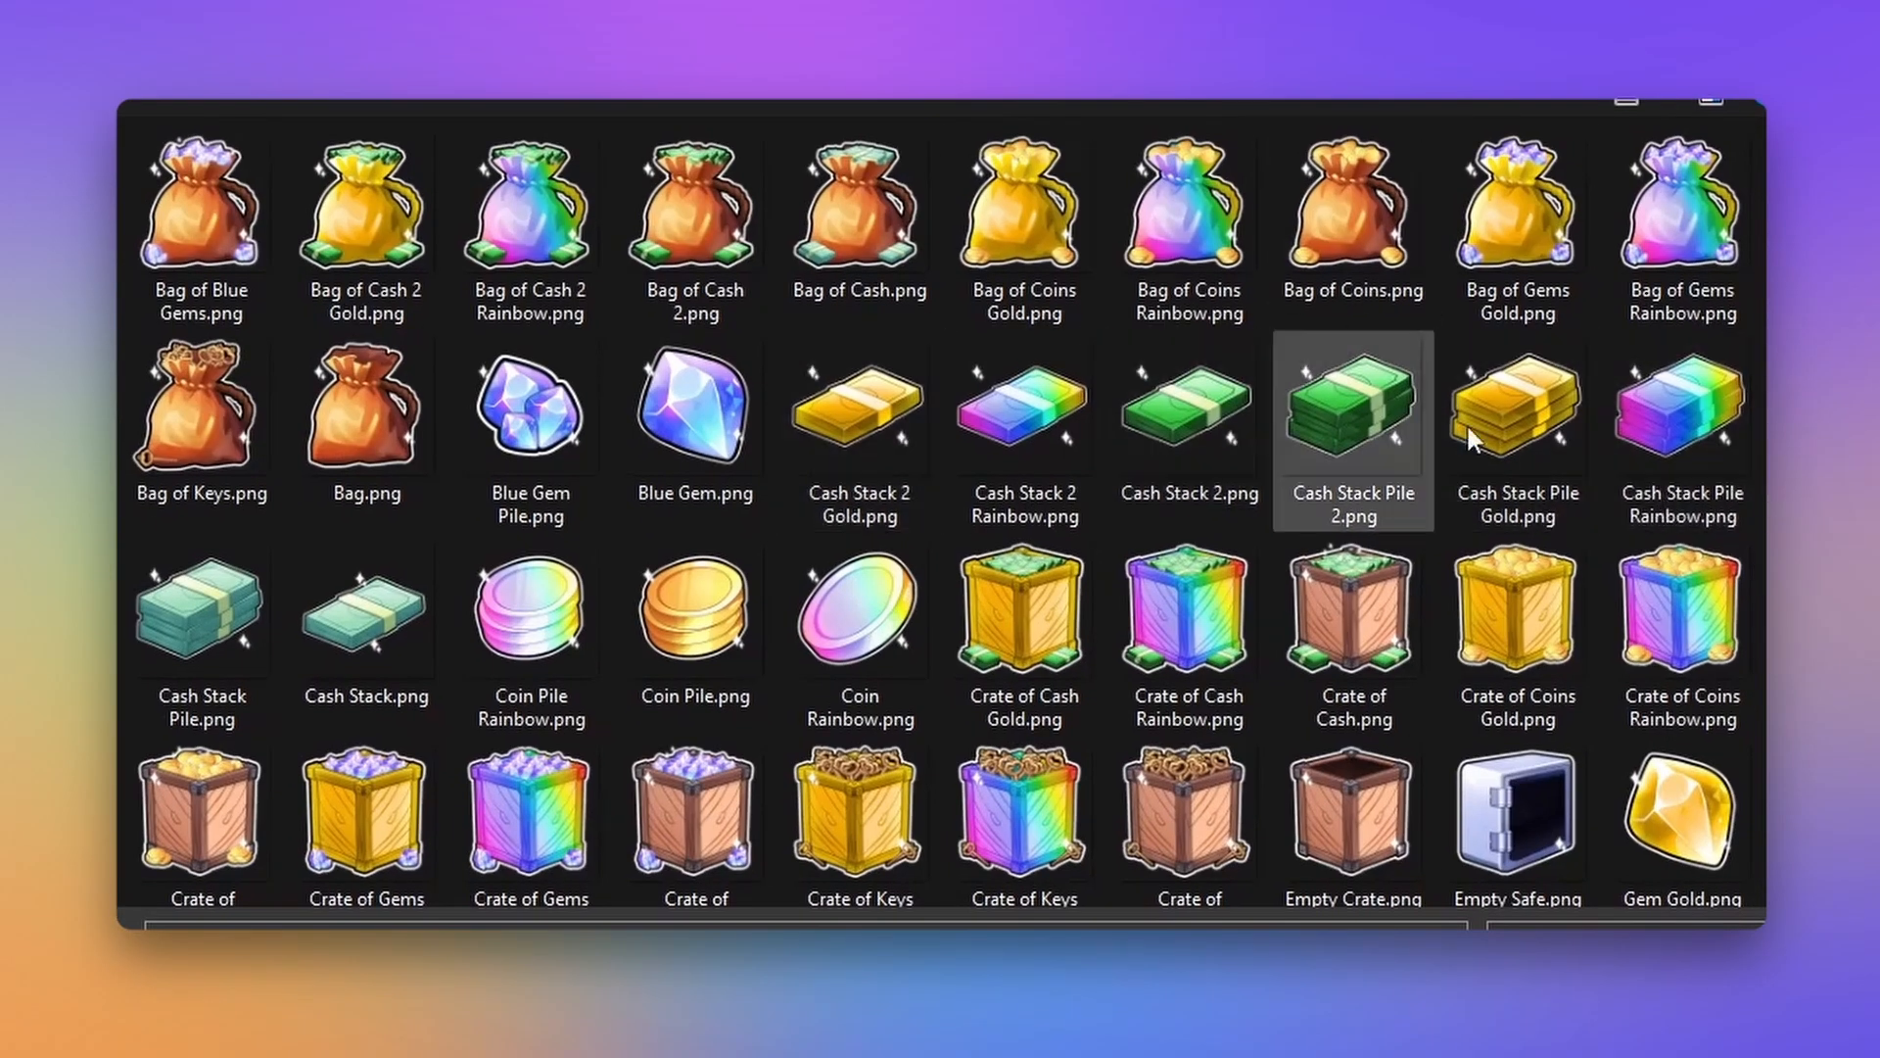
- Look through the currency icon files and copy the Coin Pile image's asset ID from the Asset Manager
scroll(1472, 441, "down", 5)
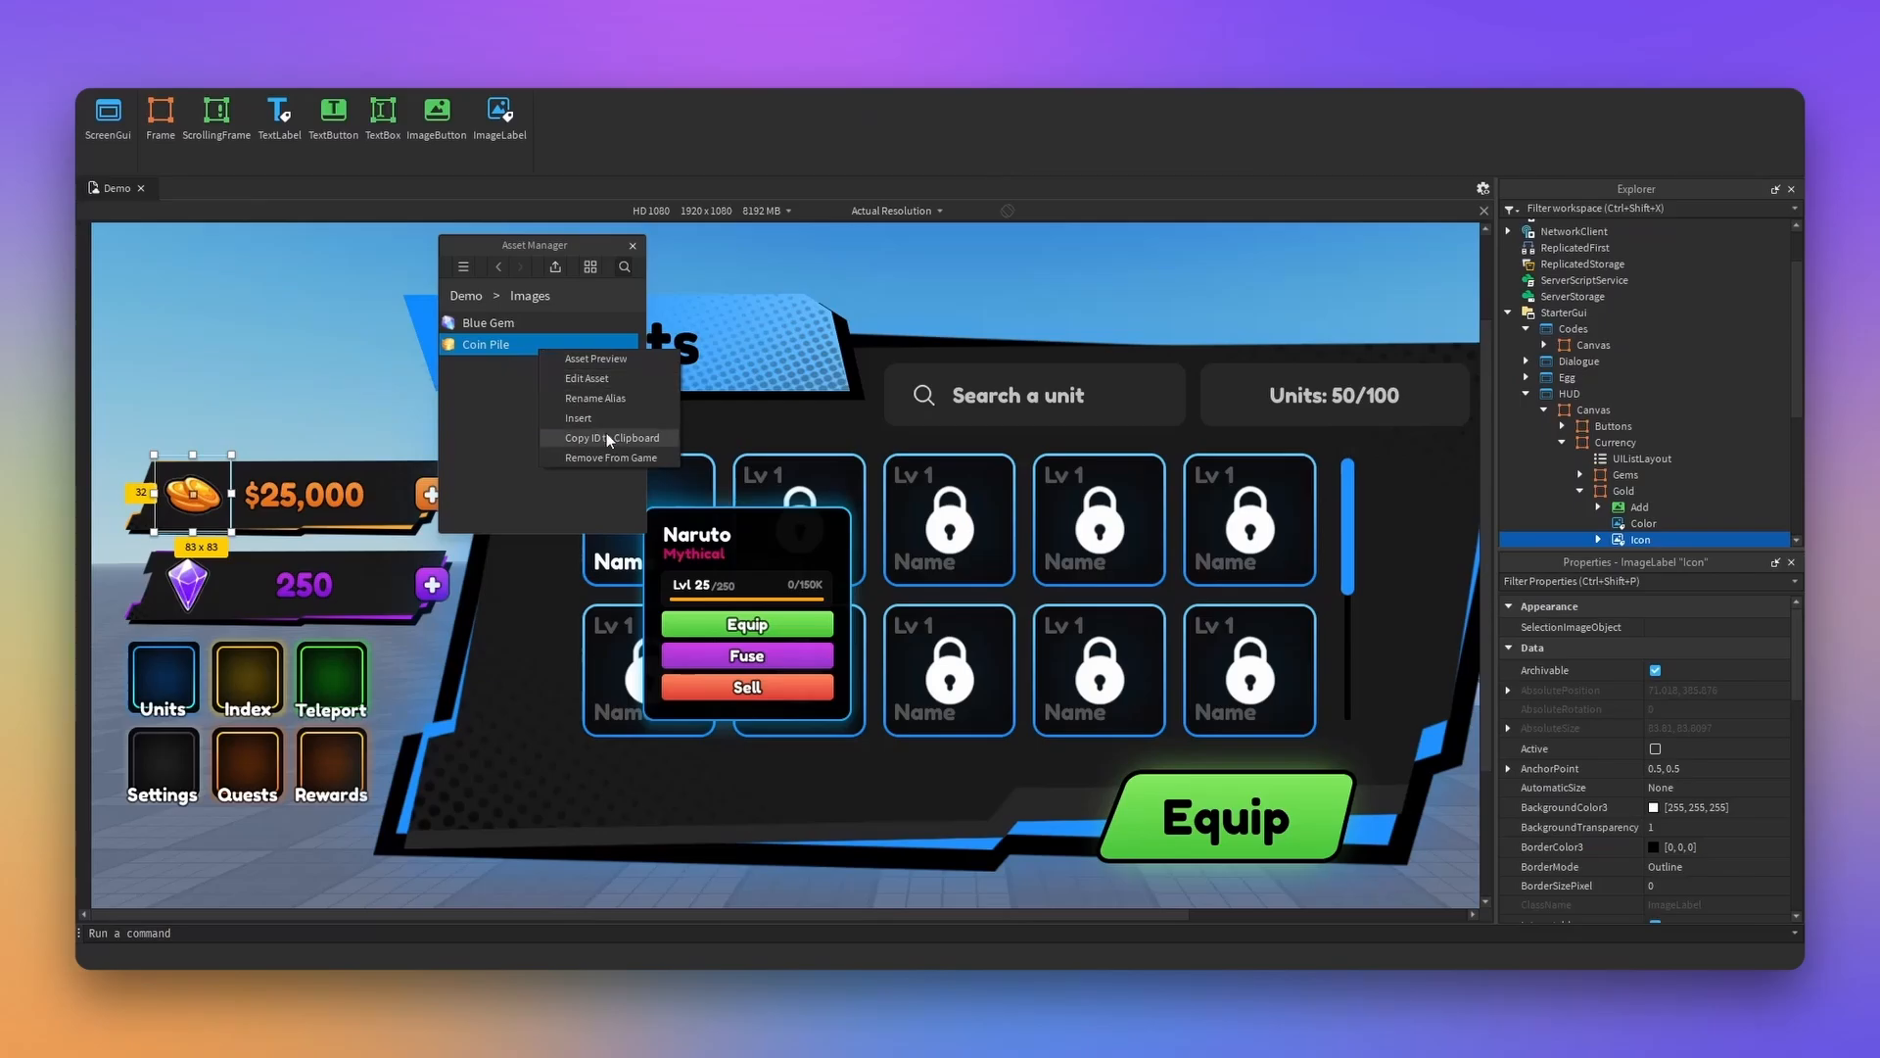
left_click(607, 433)
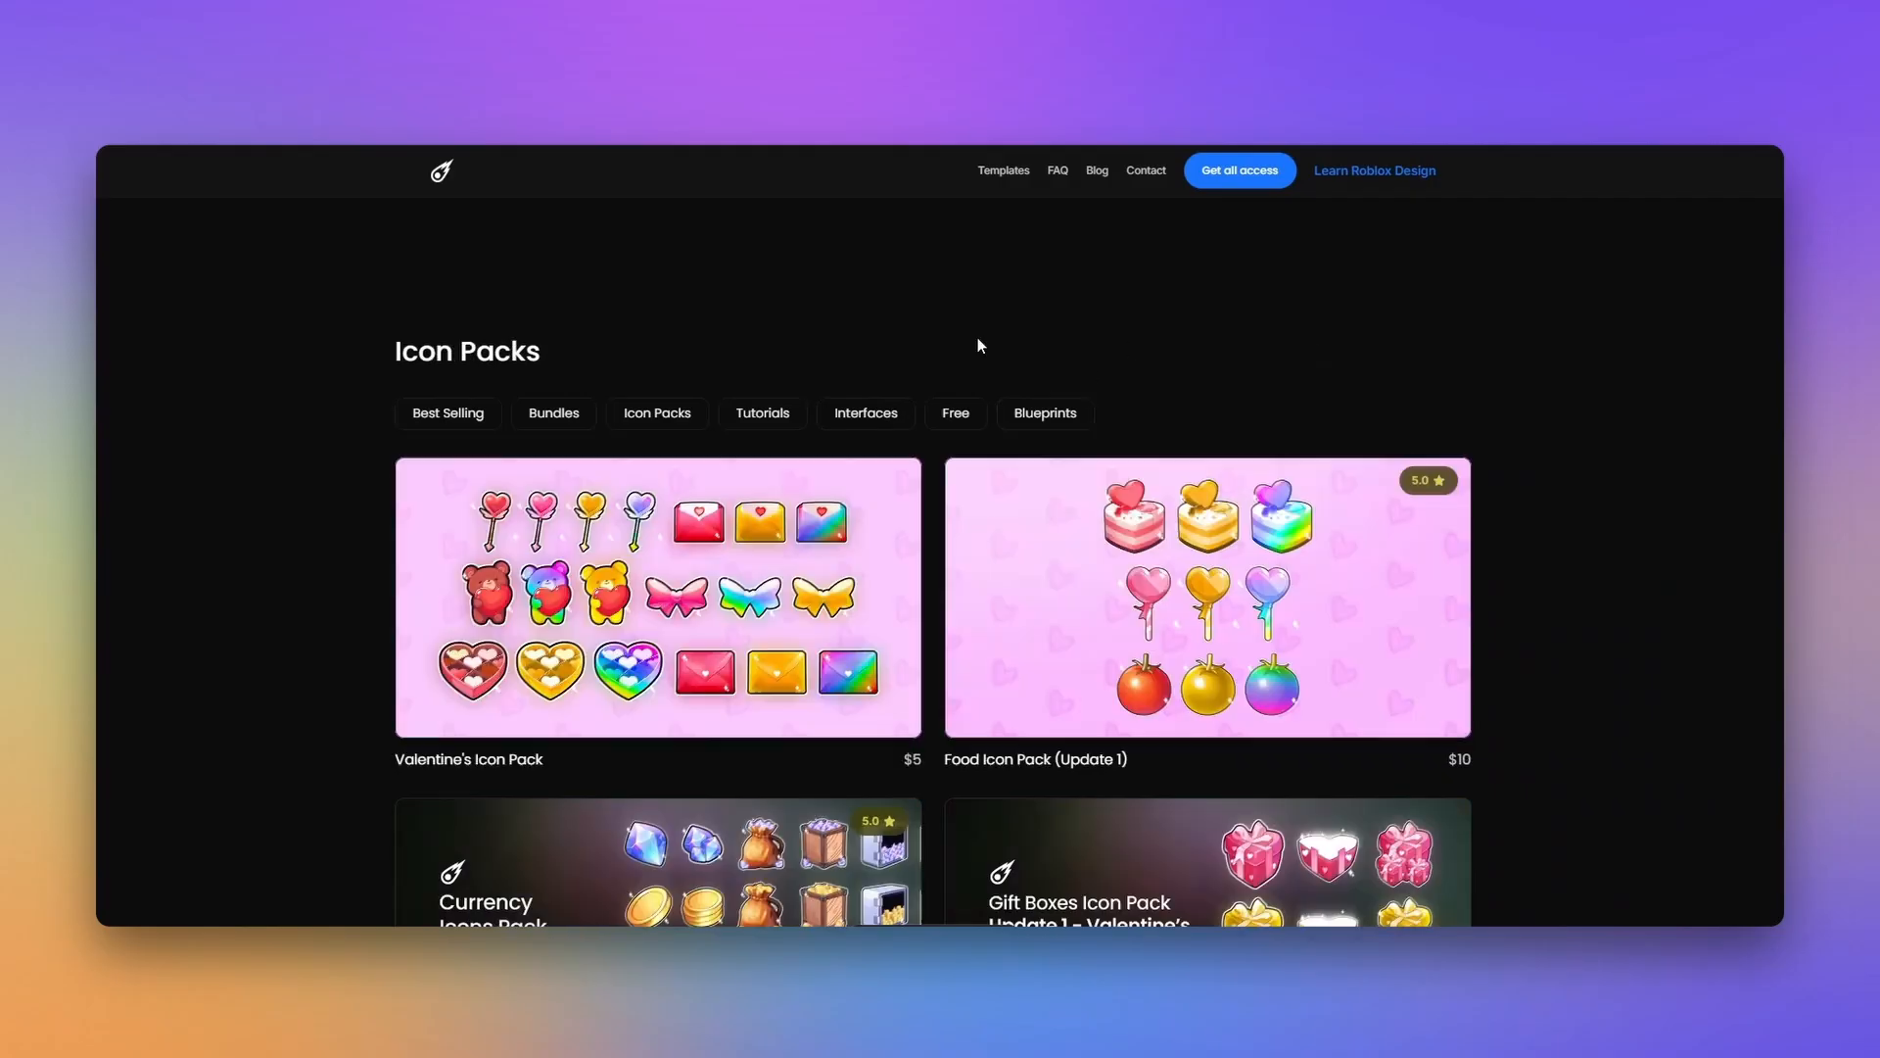
- Browse the website's icon packs and its Roblox interface design tutorials
scroll(940, 588, "down", 5)
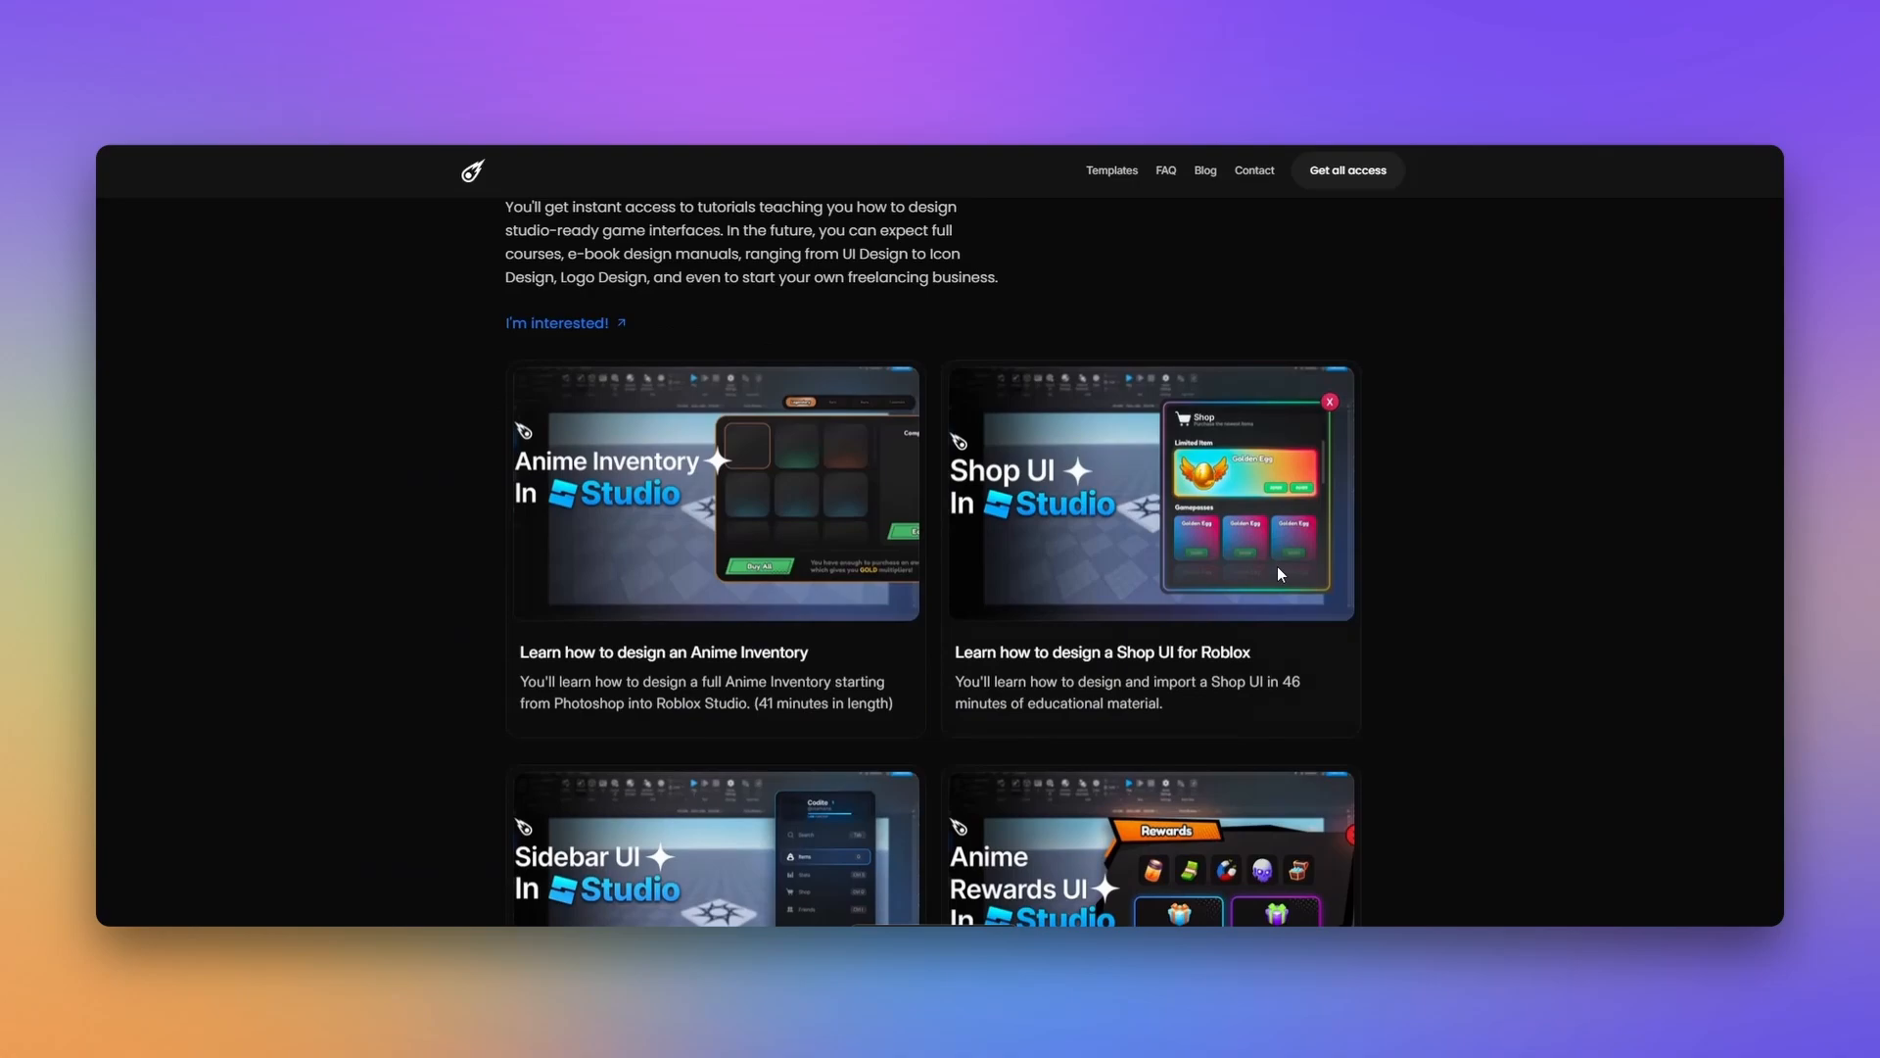
scroll(1278, 568, "down", 15)
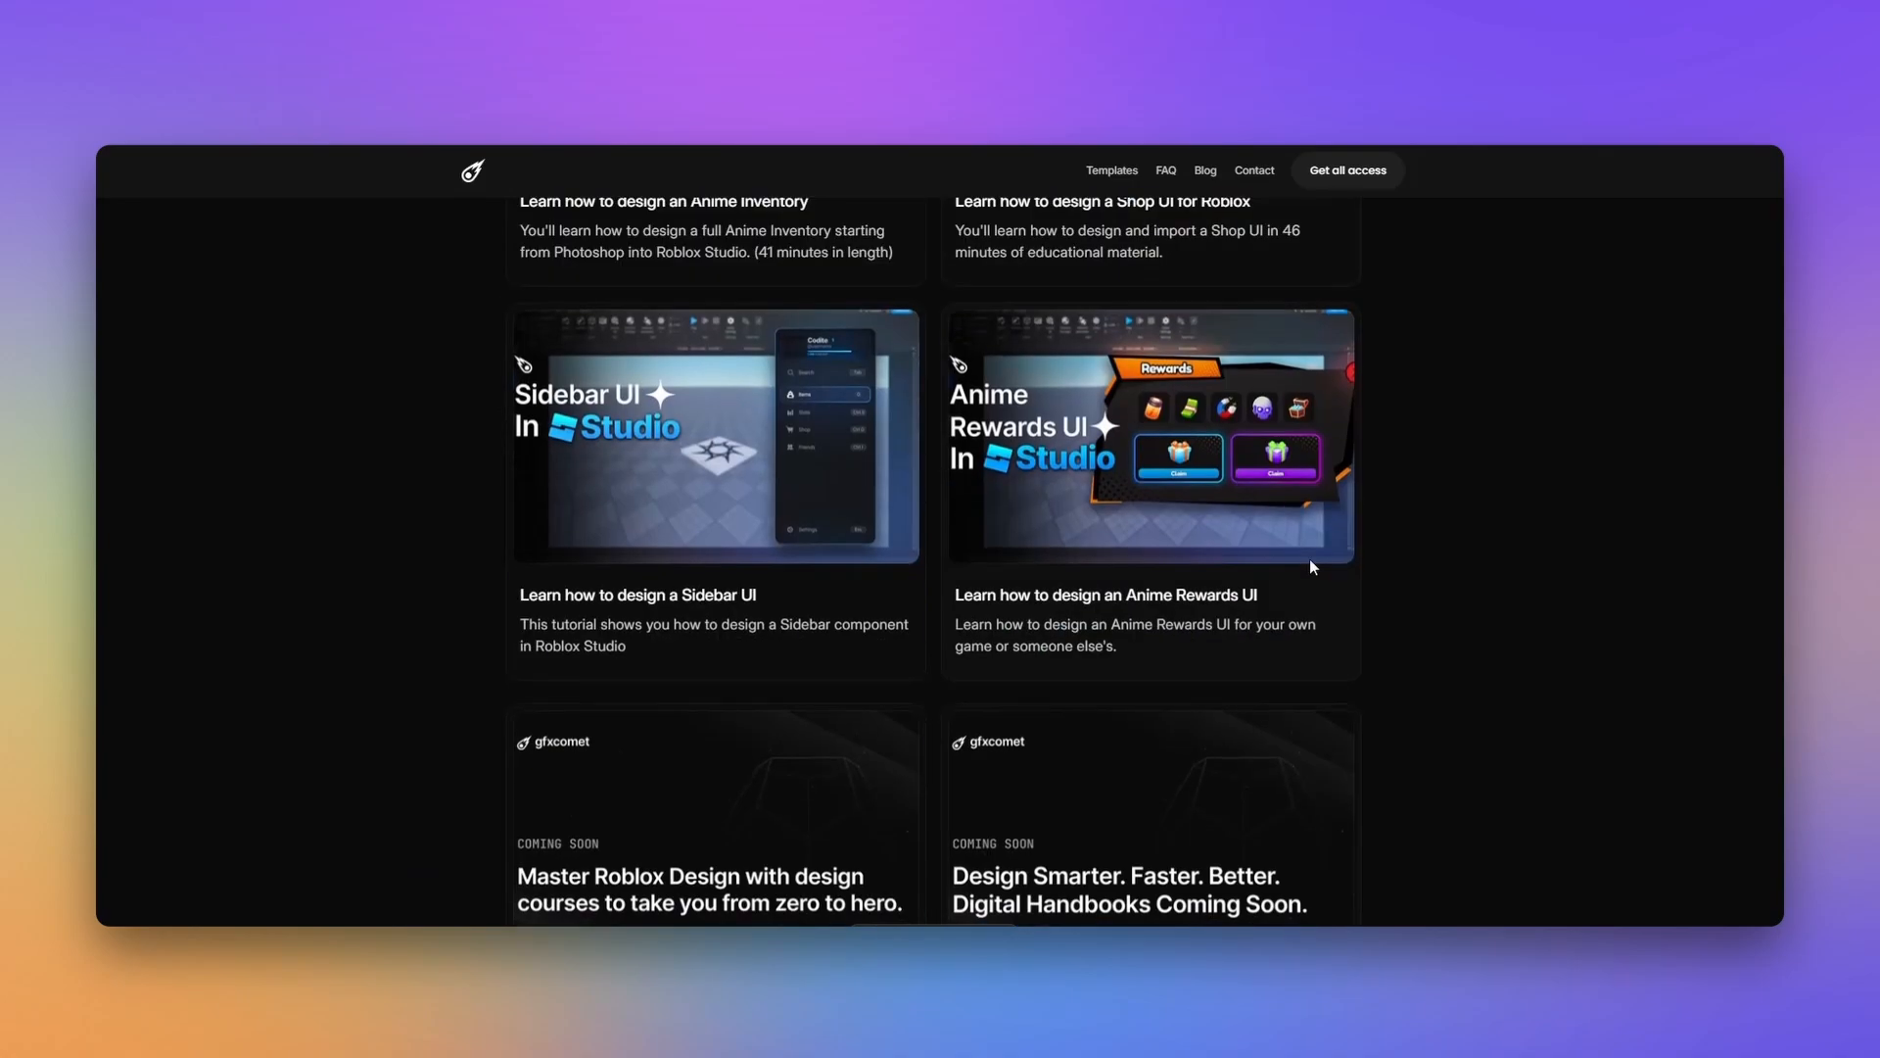
scroll(1435, 564, "down", 3)
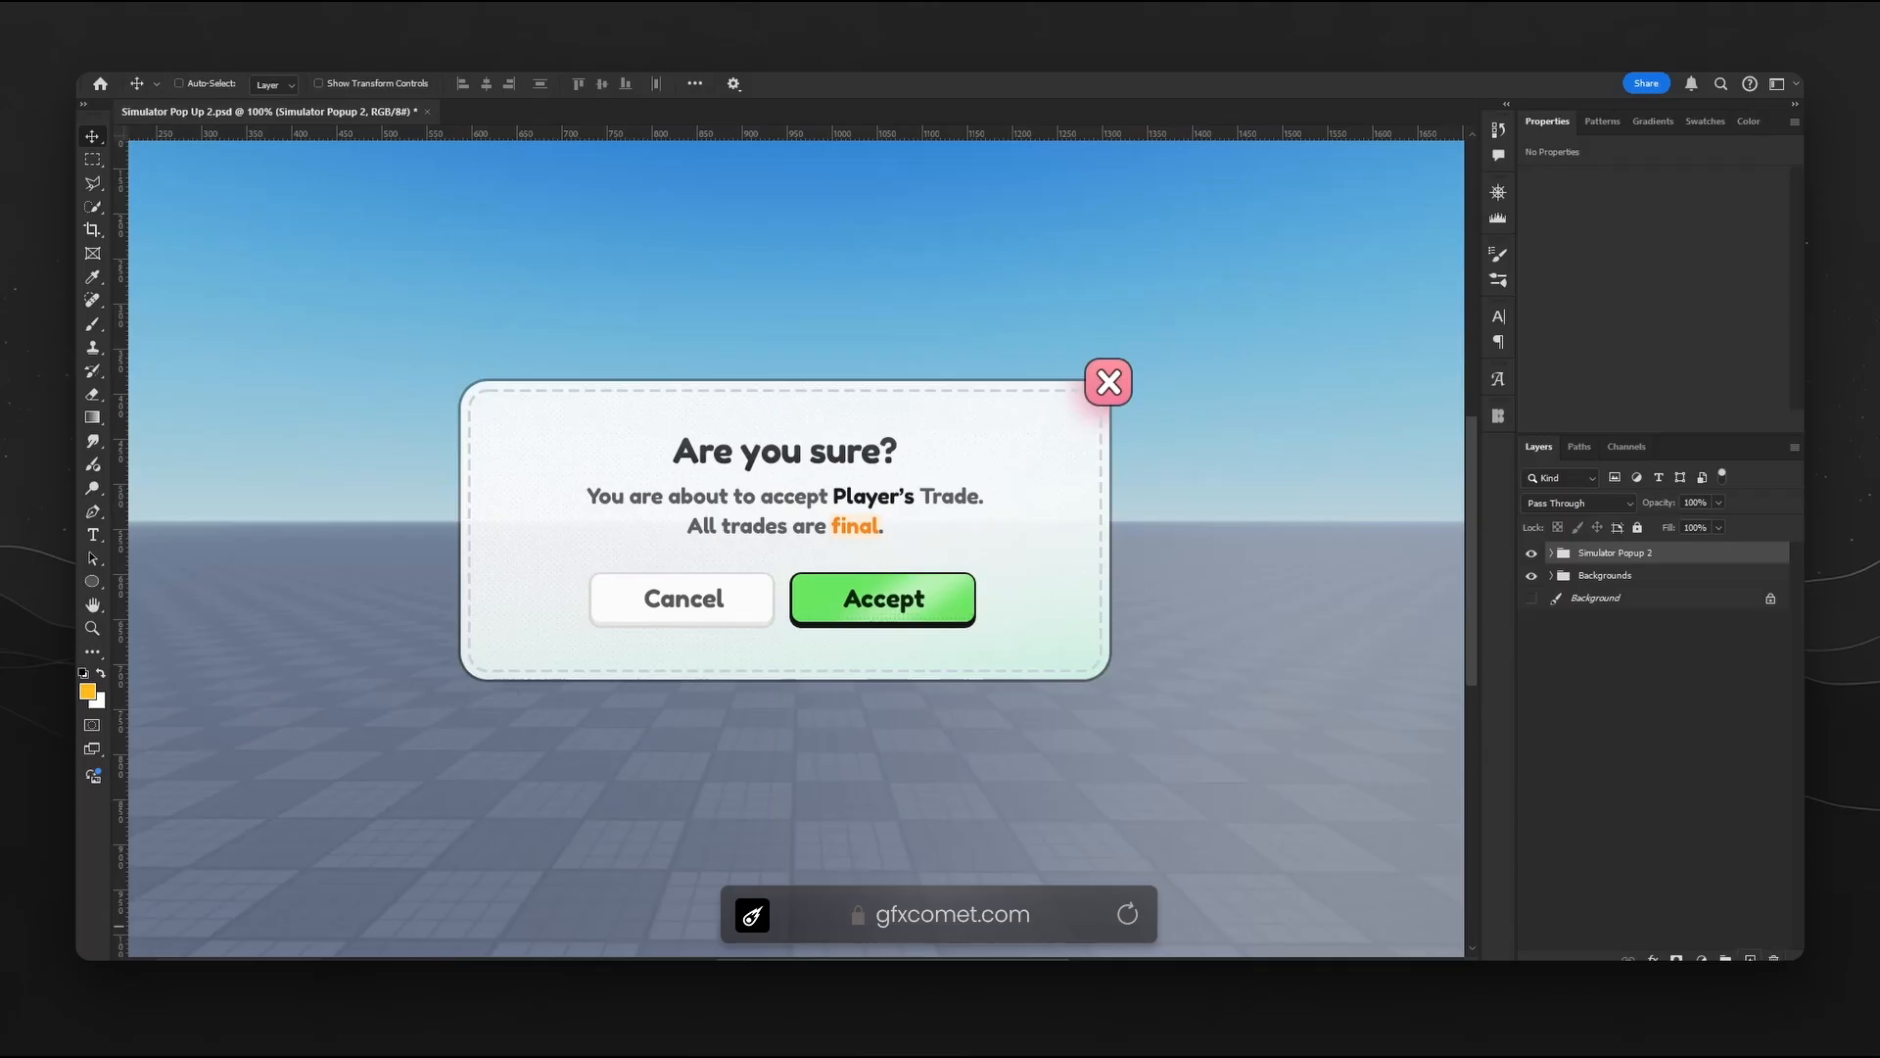
- In Photoshop, add a new layer and draw a rounded rectangle about 719 by 329 px with 30 px corners over the popup
left_click(1750, 957)
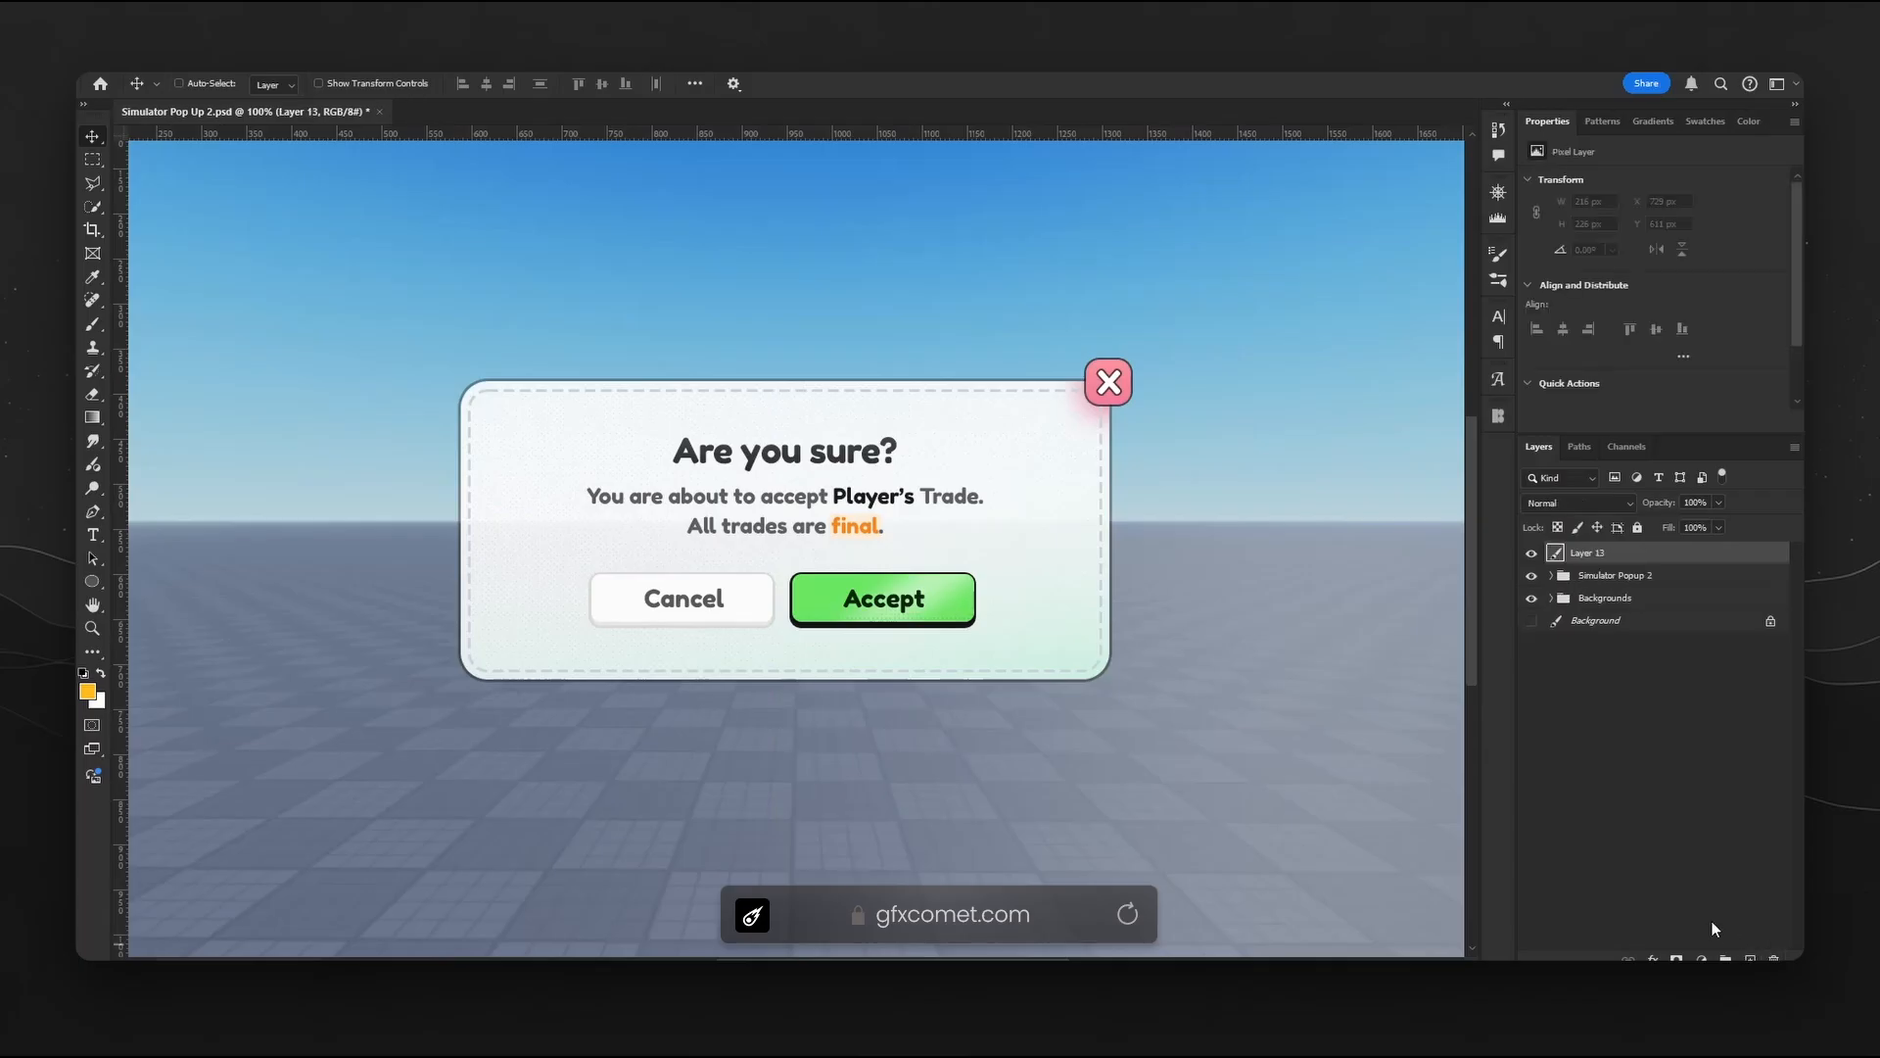
left_click(92, 582)
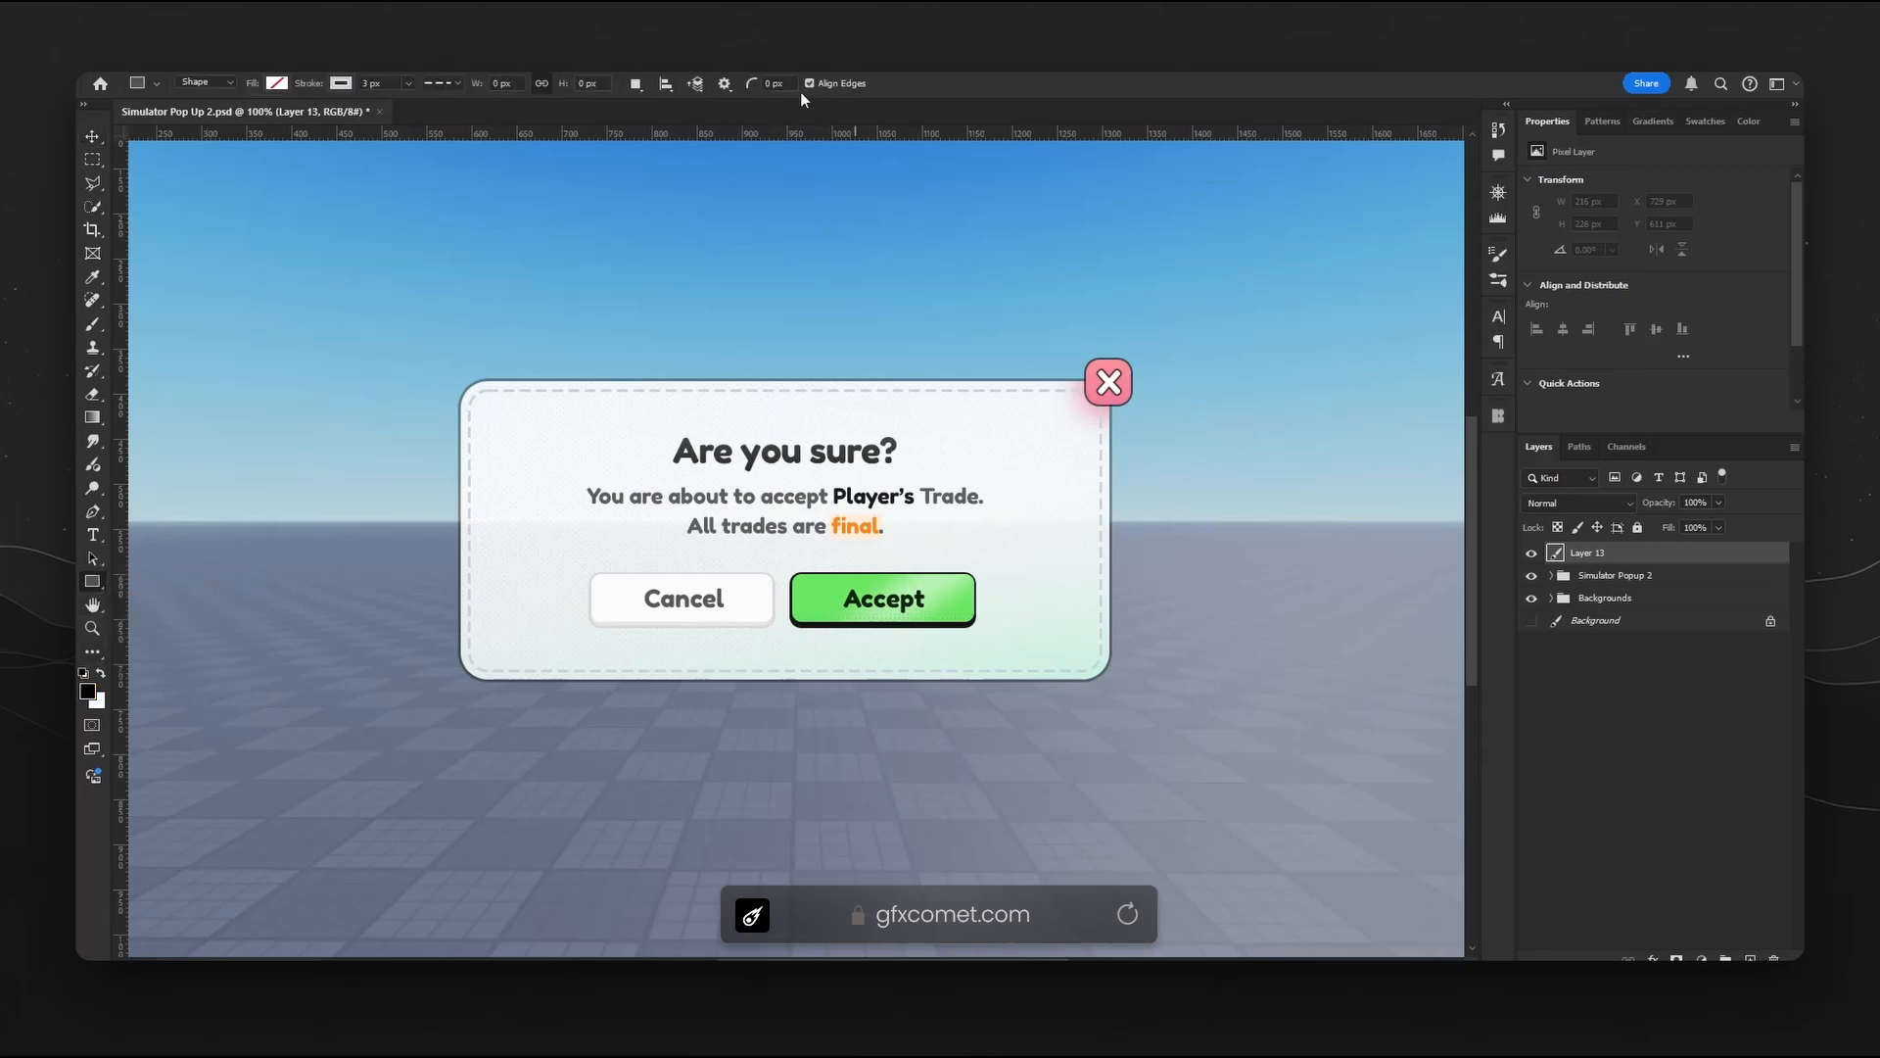
left_click(794, 83)
left_click_drag(466, 382, 1107, 678)
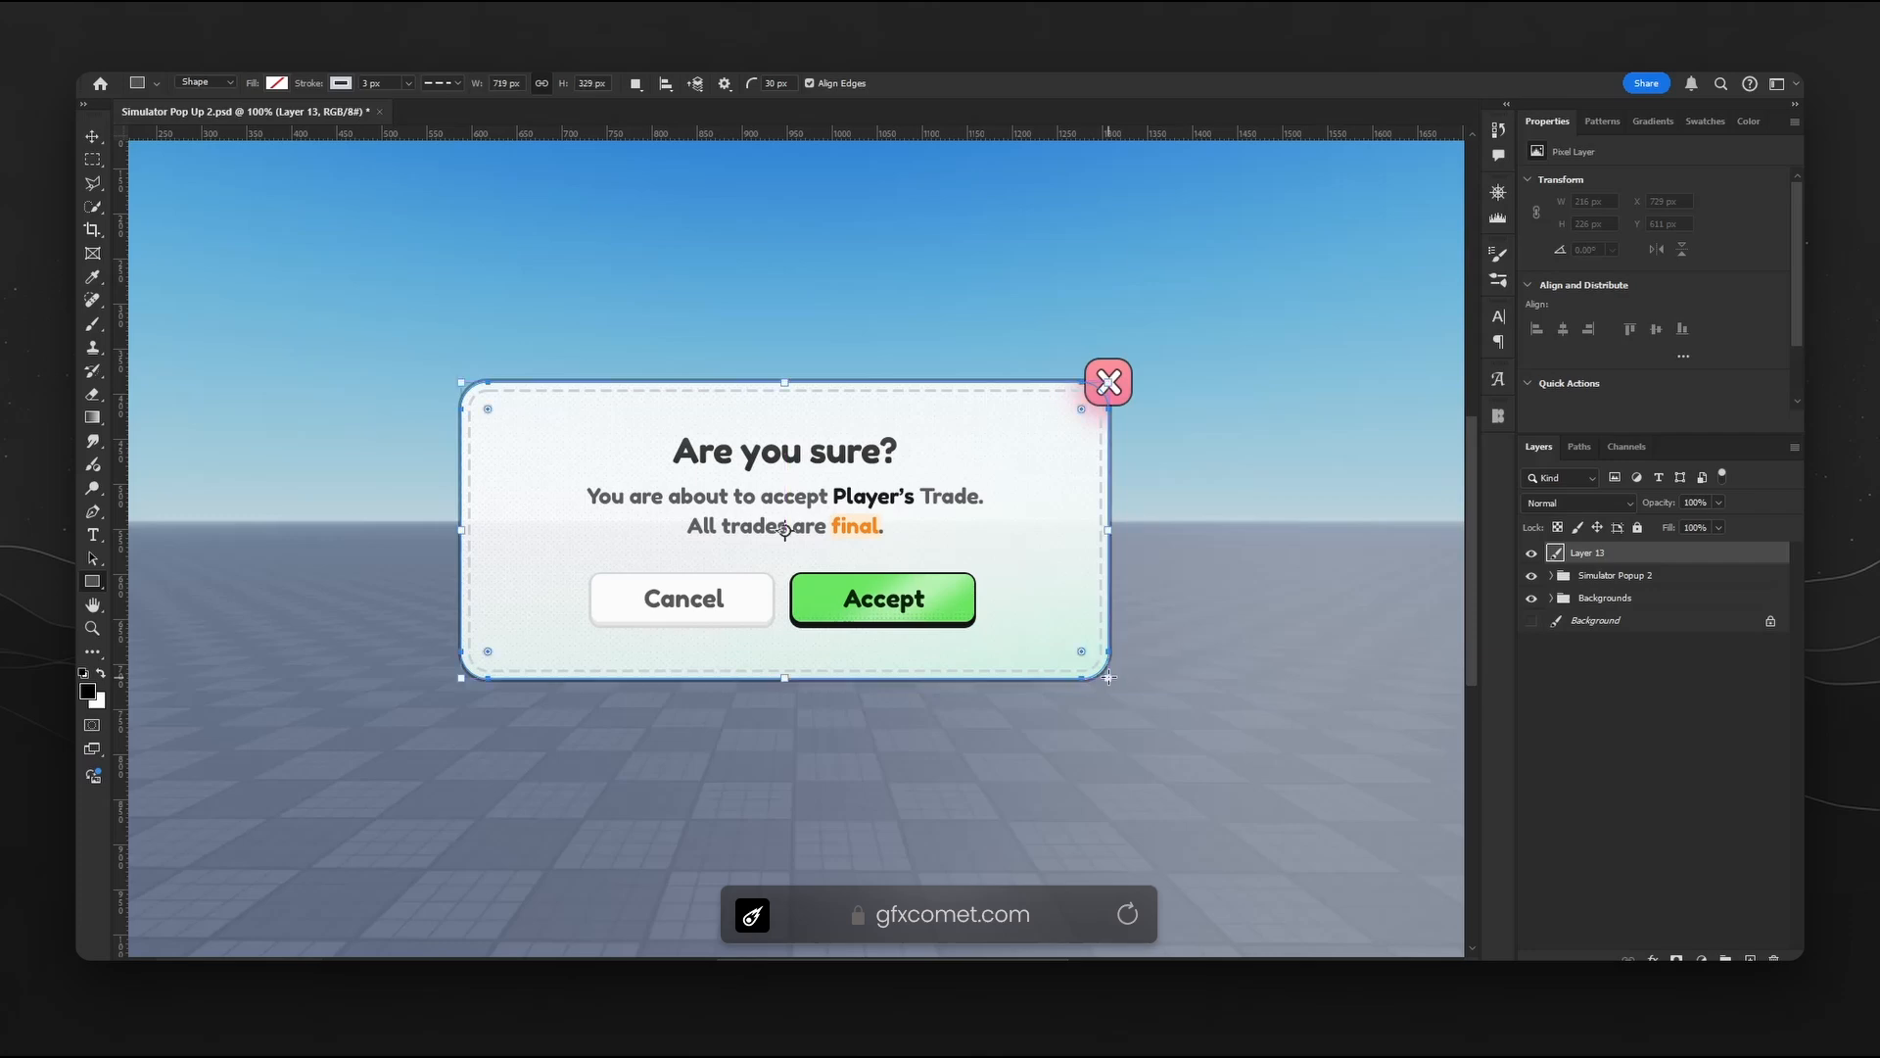
- Move the Simulator Popup 2 group up and place the new dashed rectangle directly beneath it, aligned with its sides
key("v")
left_click_drag(1036, 466, 1034, 765)
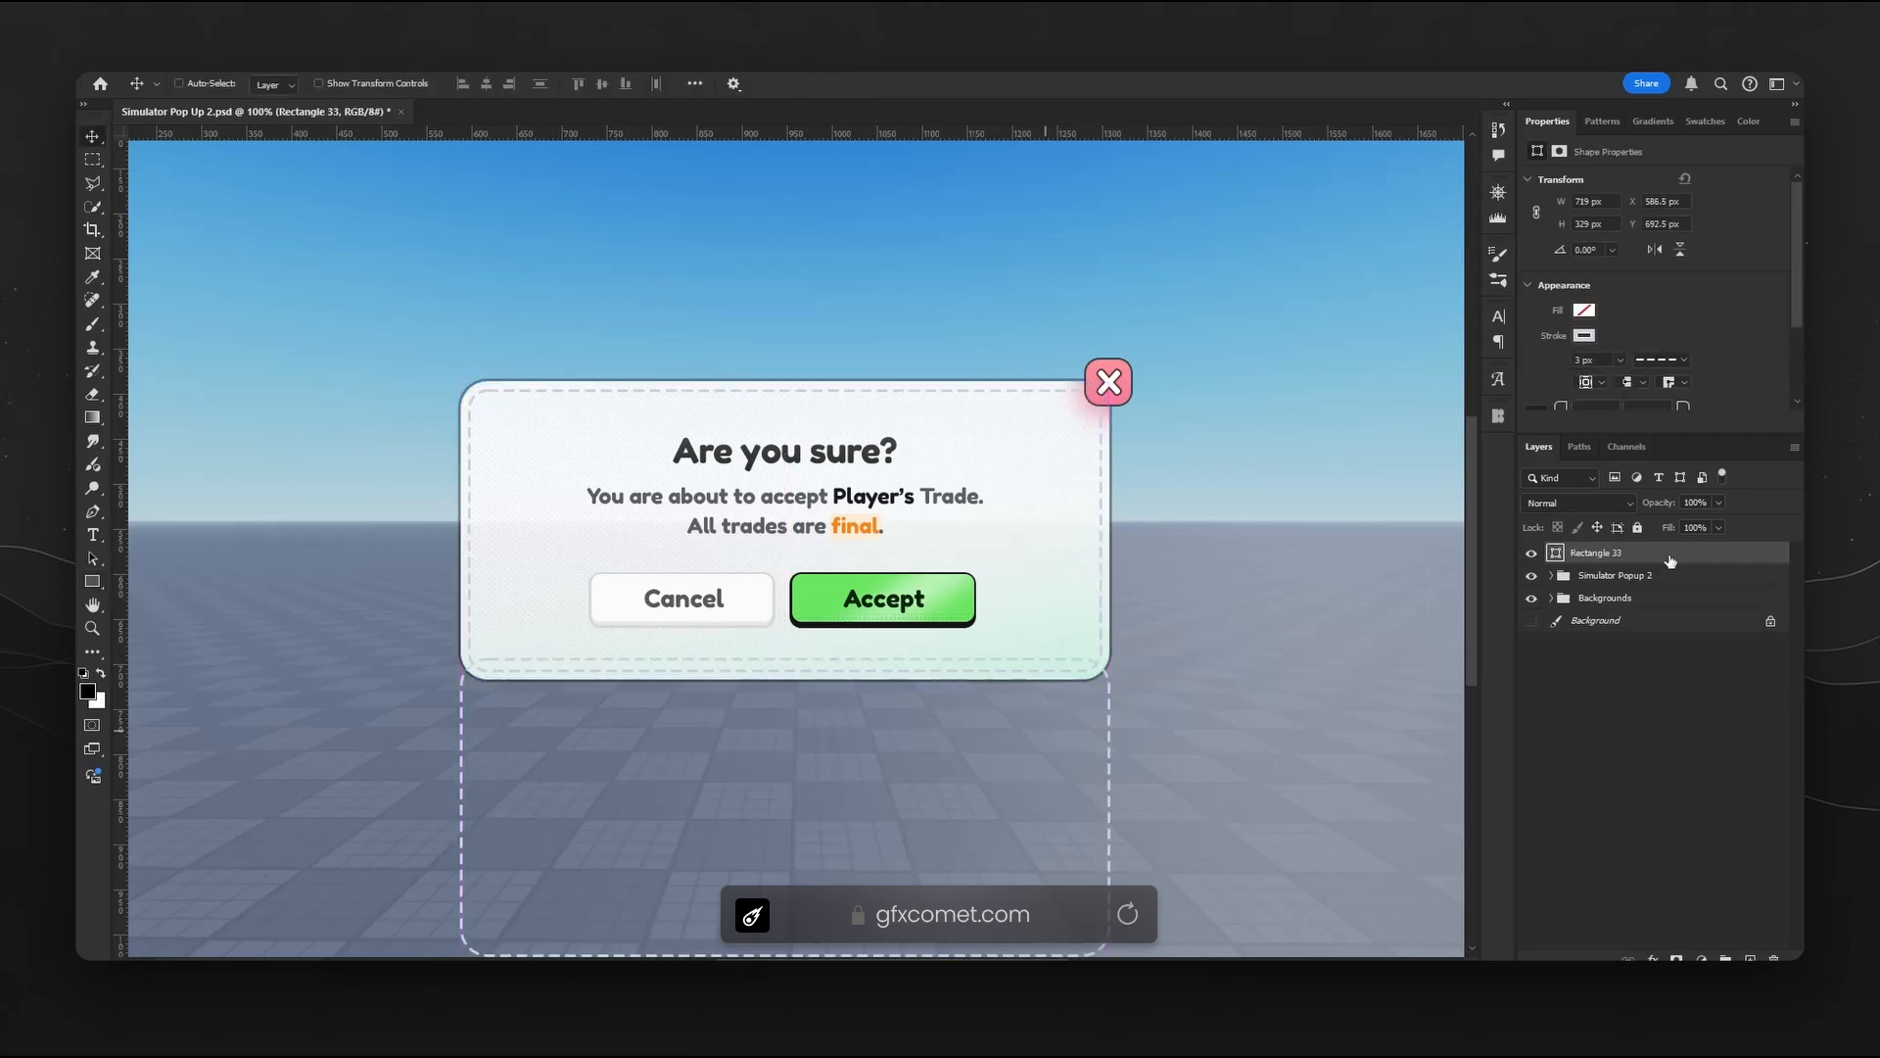
left_click(1653, 581)
left_click_drag(990, 487, 990, 308)
left_click_drag(1058, 586, 1058, 461)
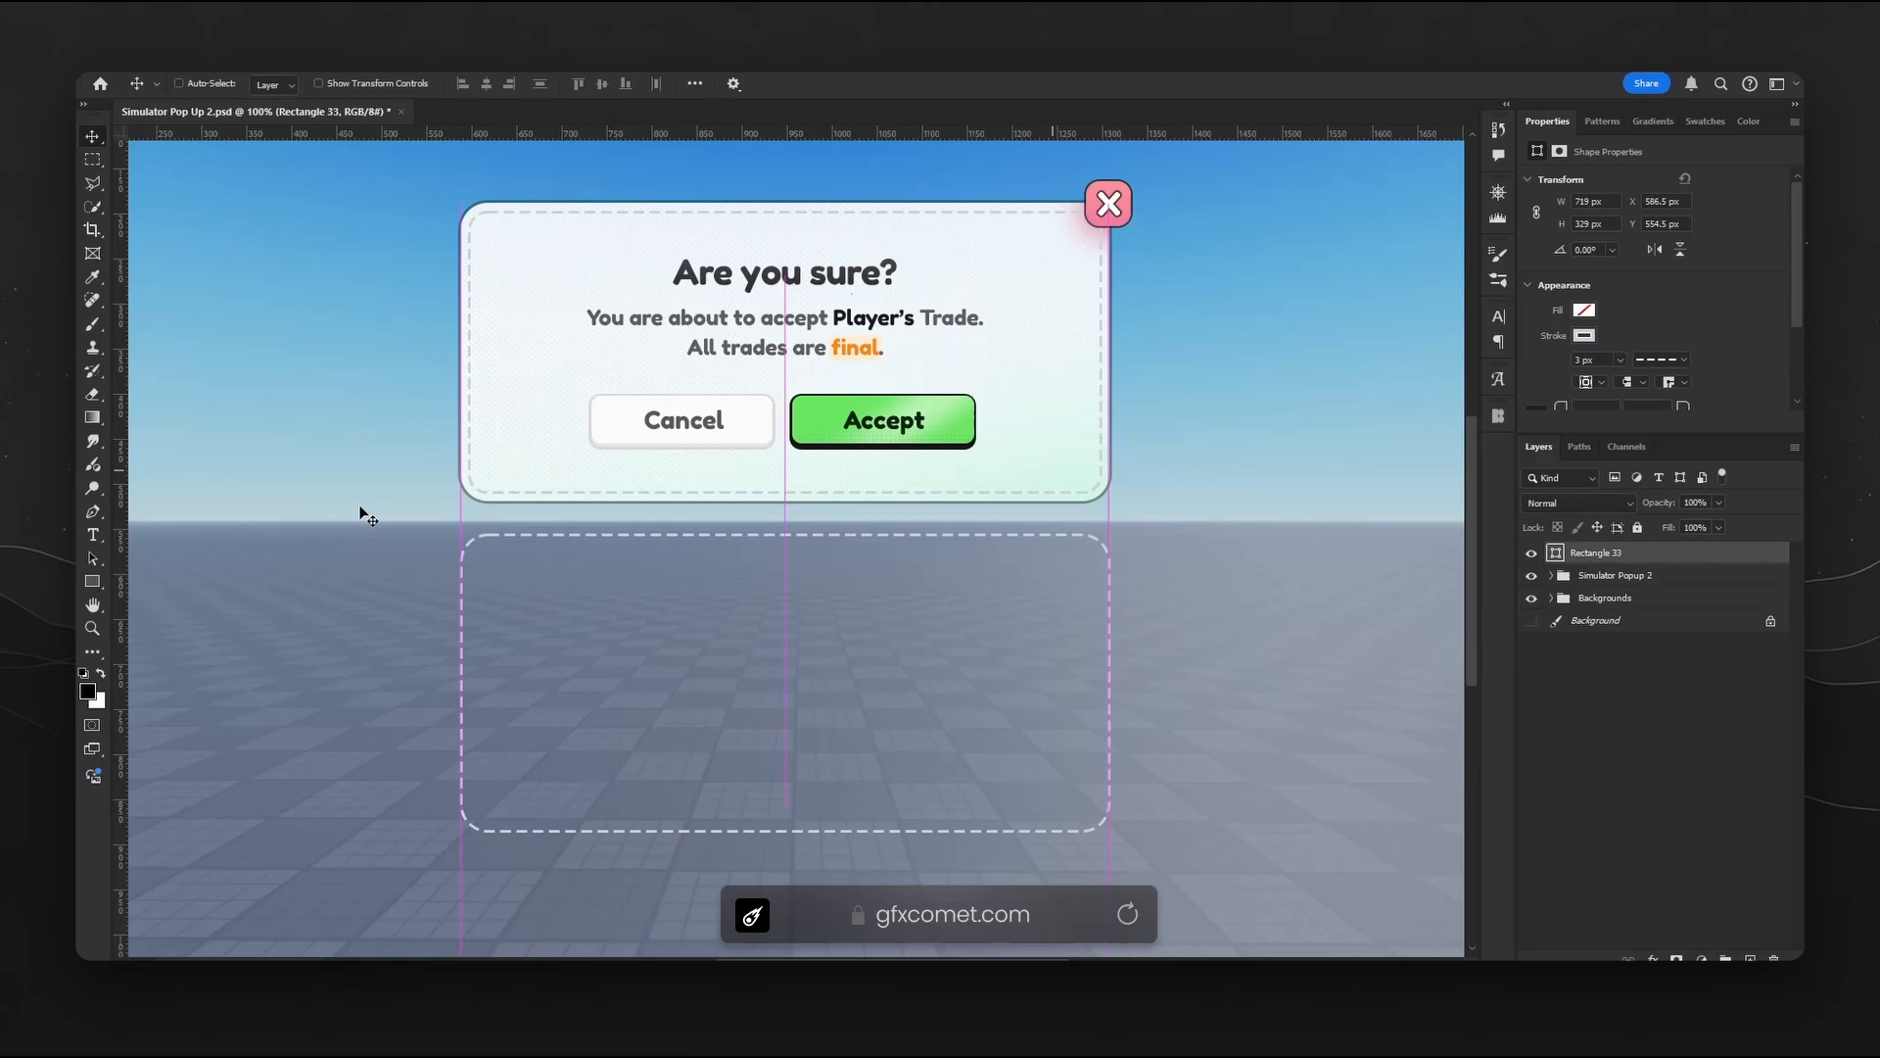
- Give the new rounded rectangle a white fill
left_click(92, 581)
left_click(276, 84)
left_click(360, 178)
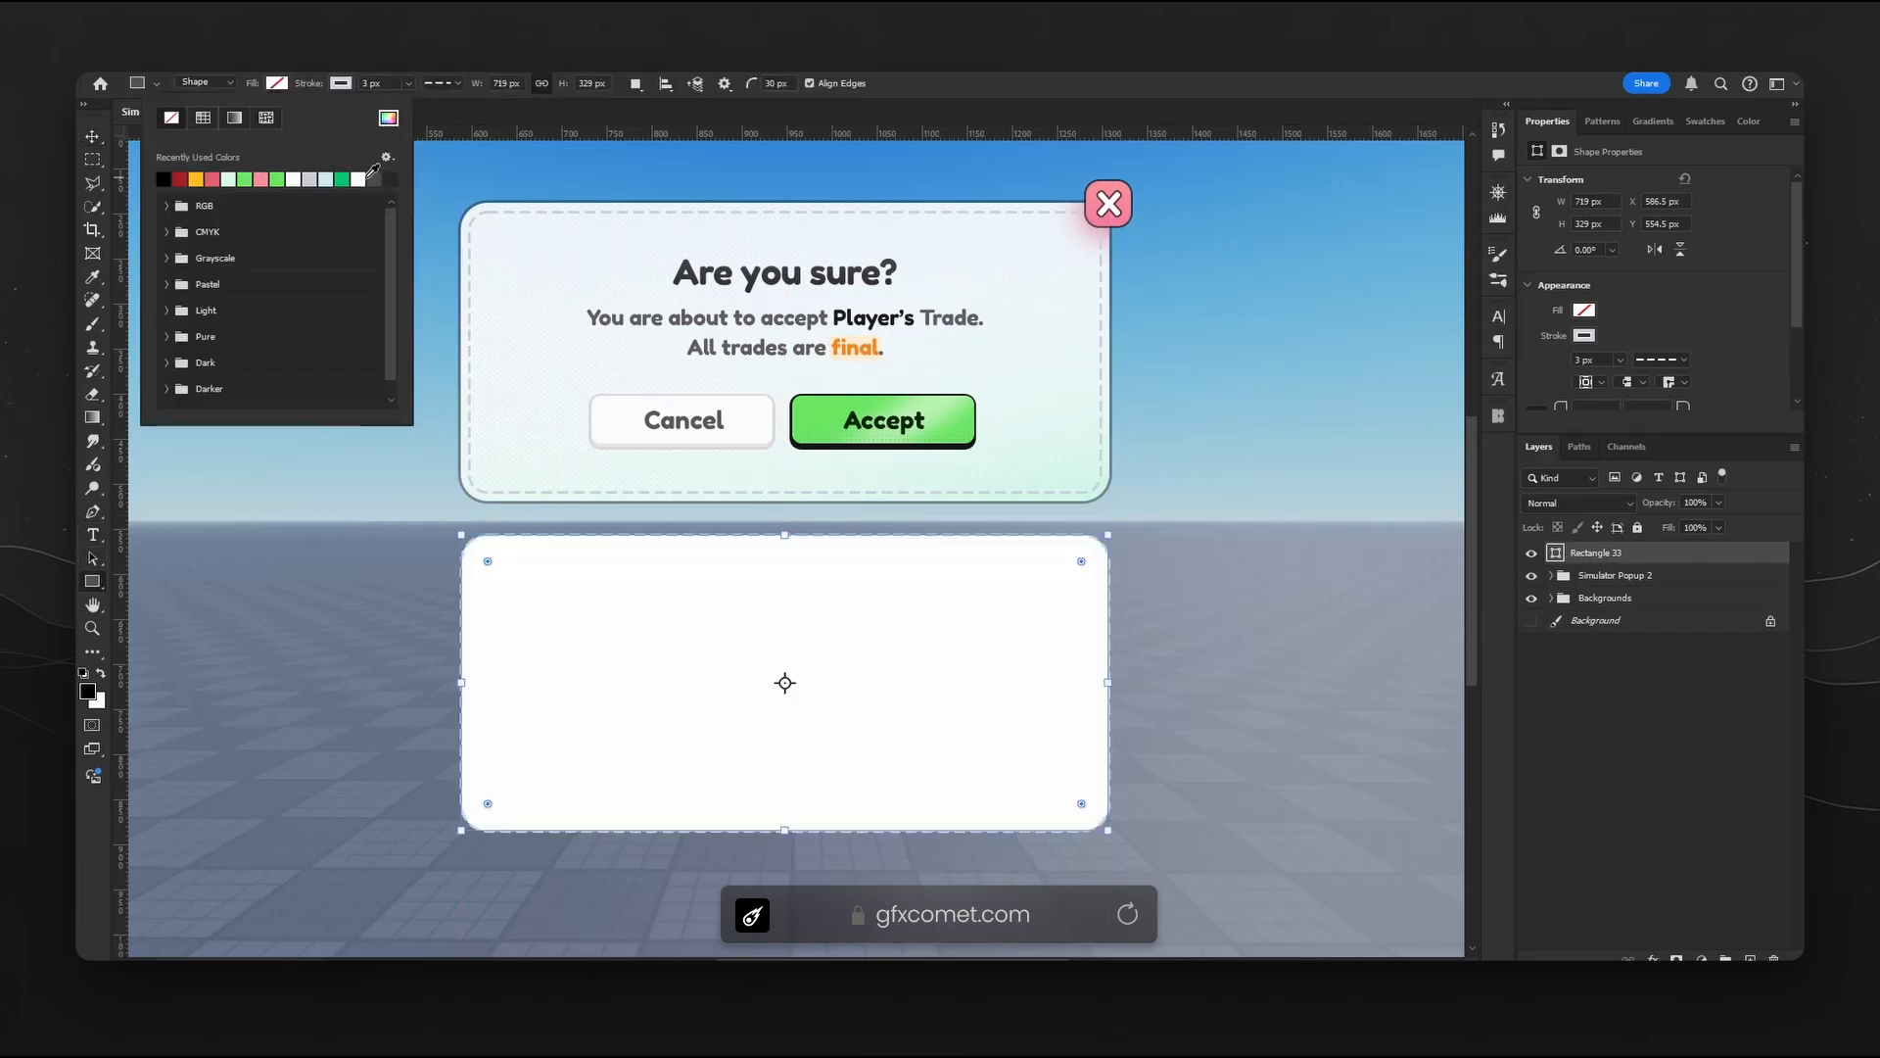
- Remove the dashed outline stroke from the new white rounded rectangle
left_click(341, 83)
left_click(235, 120)
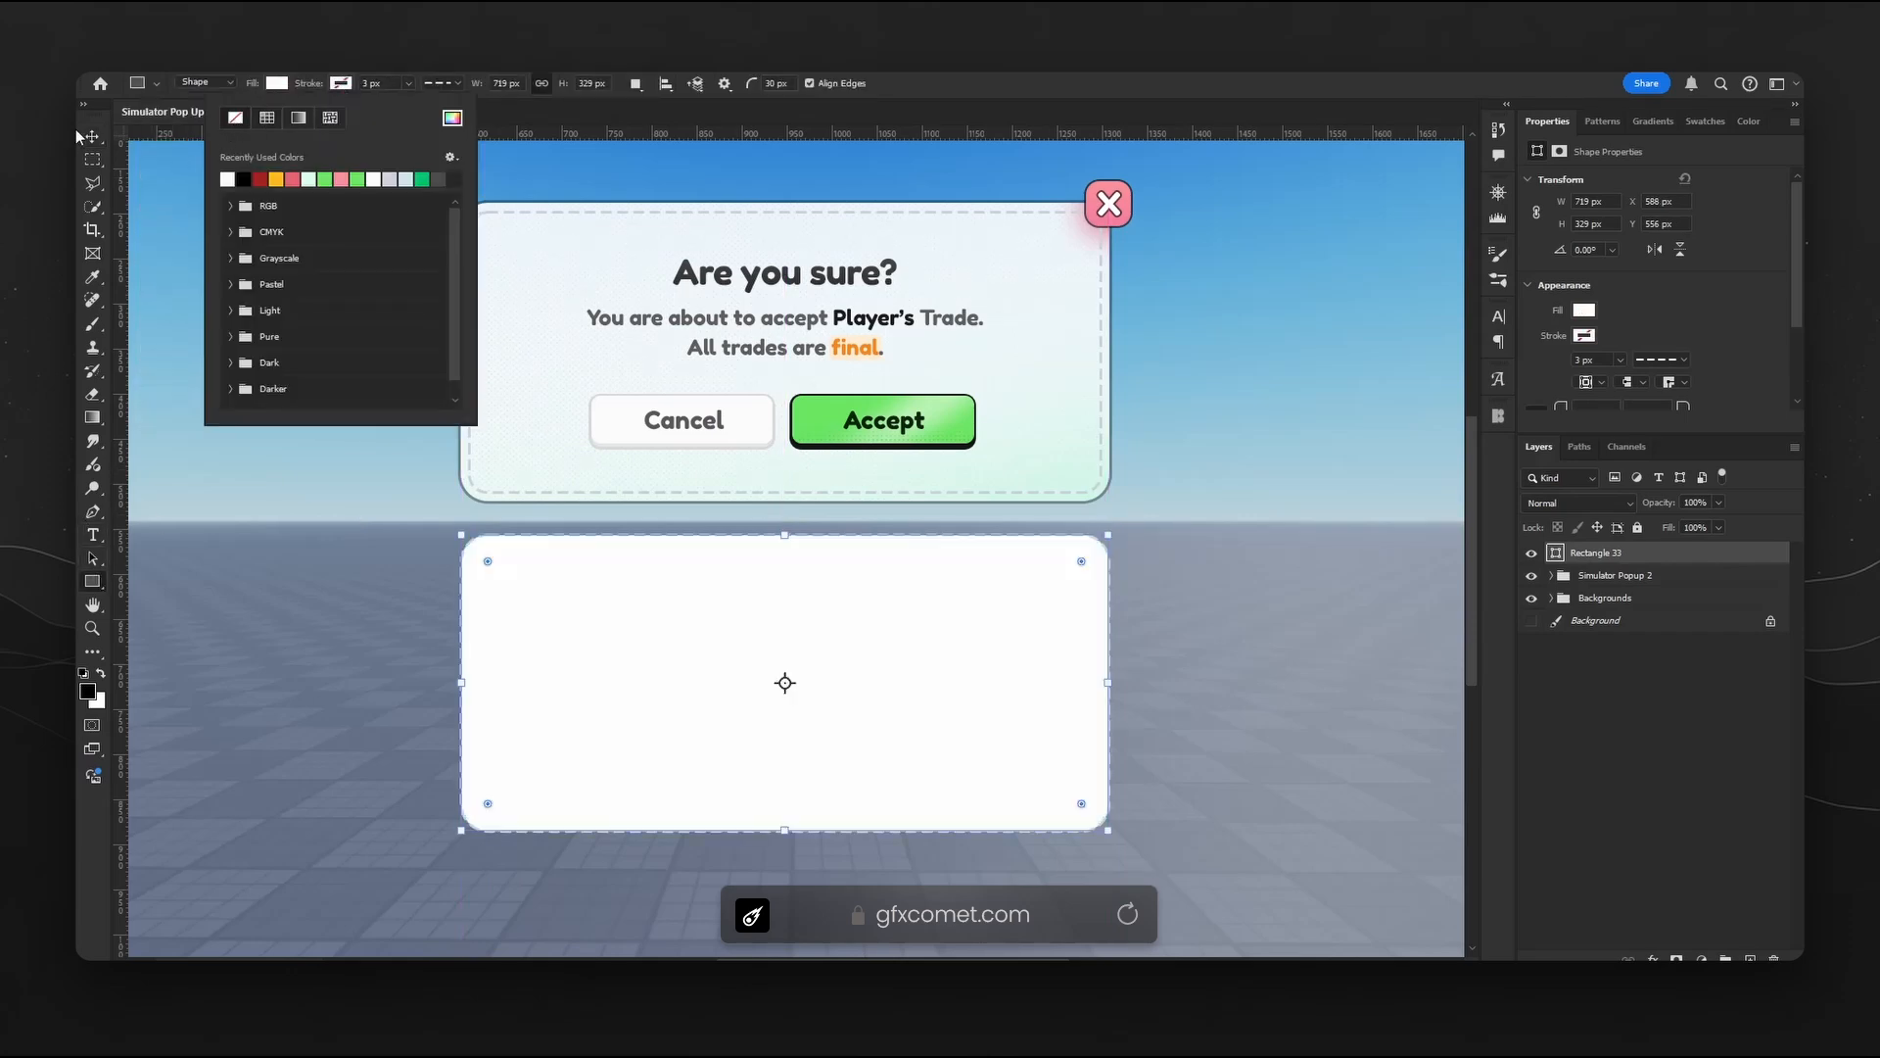
left_click(193, 168)
key("v")
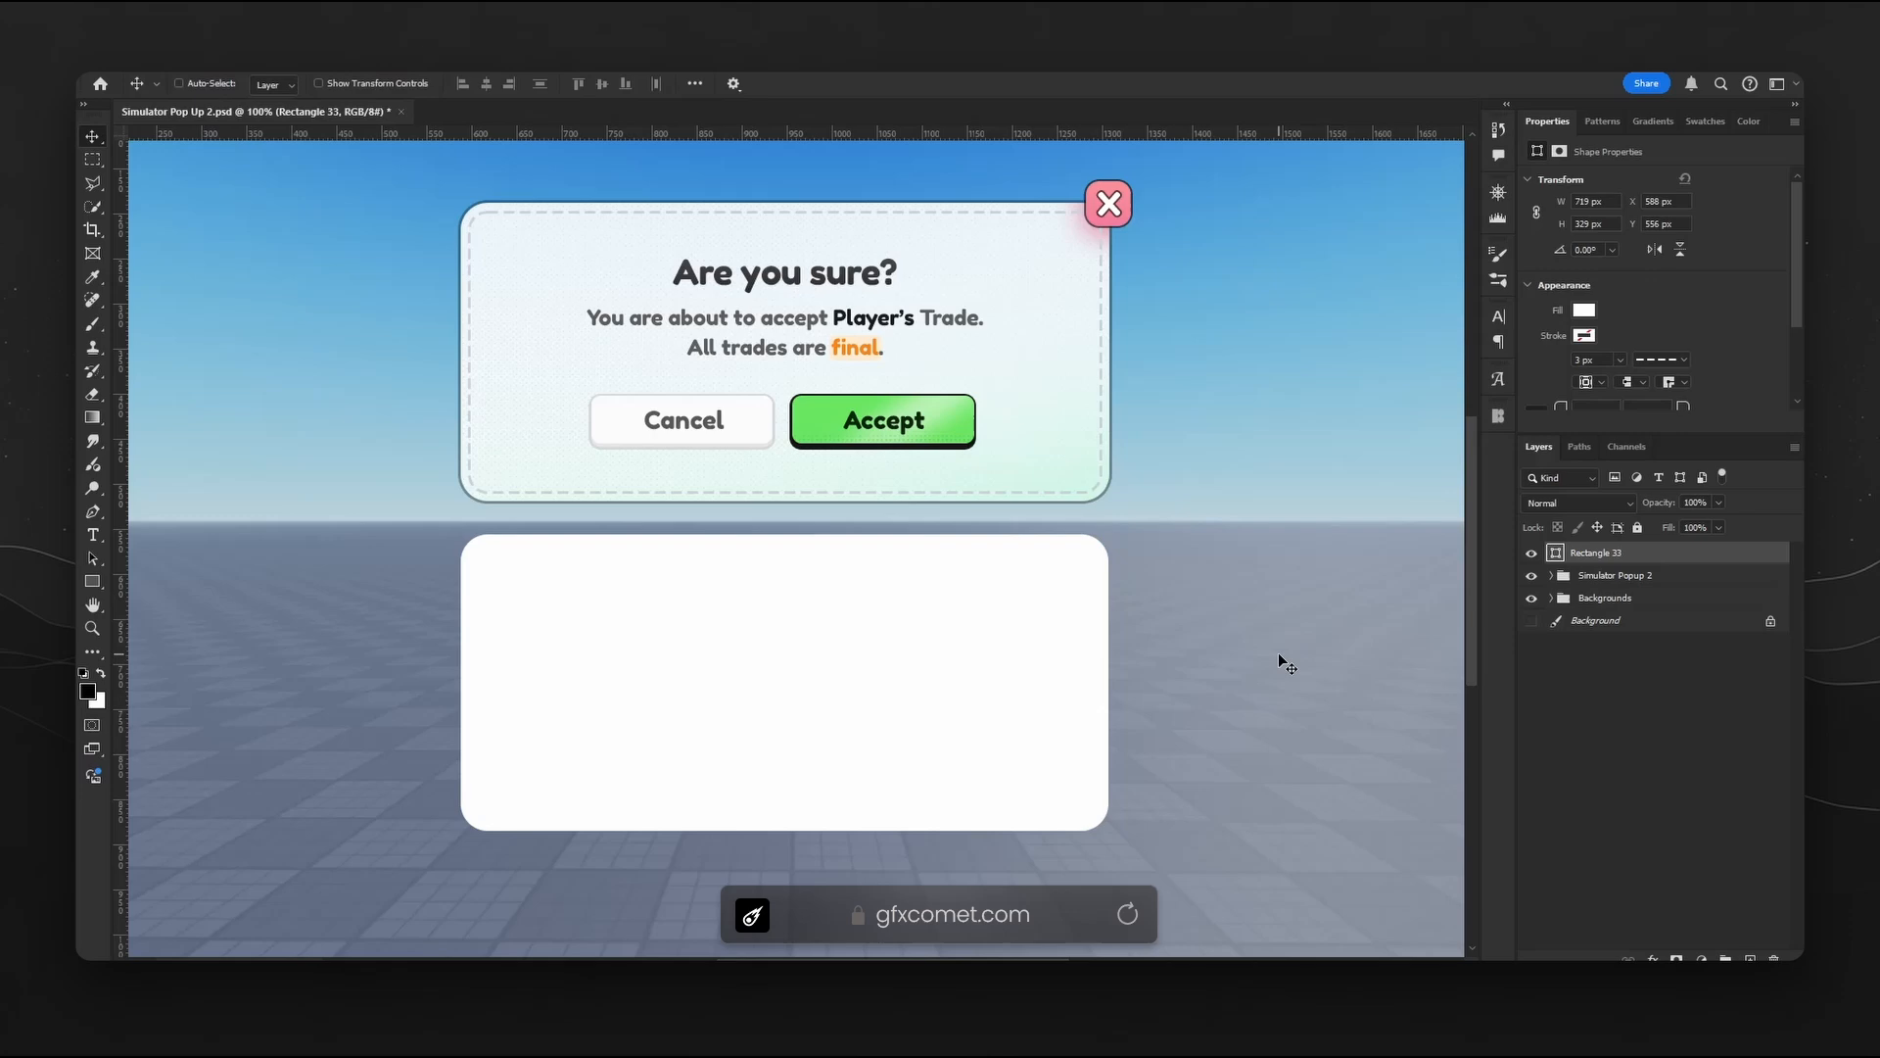
- Check the shape settings of the reference popup's base rectangle and set the new rectangle's layer fill to 90%
left_click(1552, 575)
left_click(1568, 620)
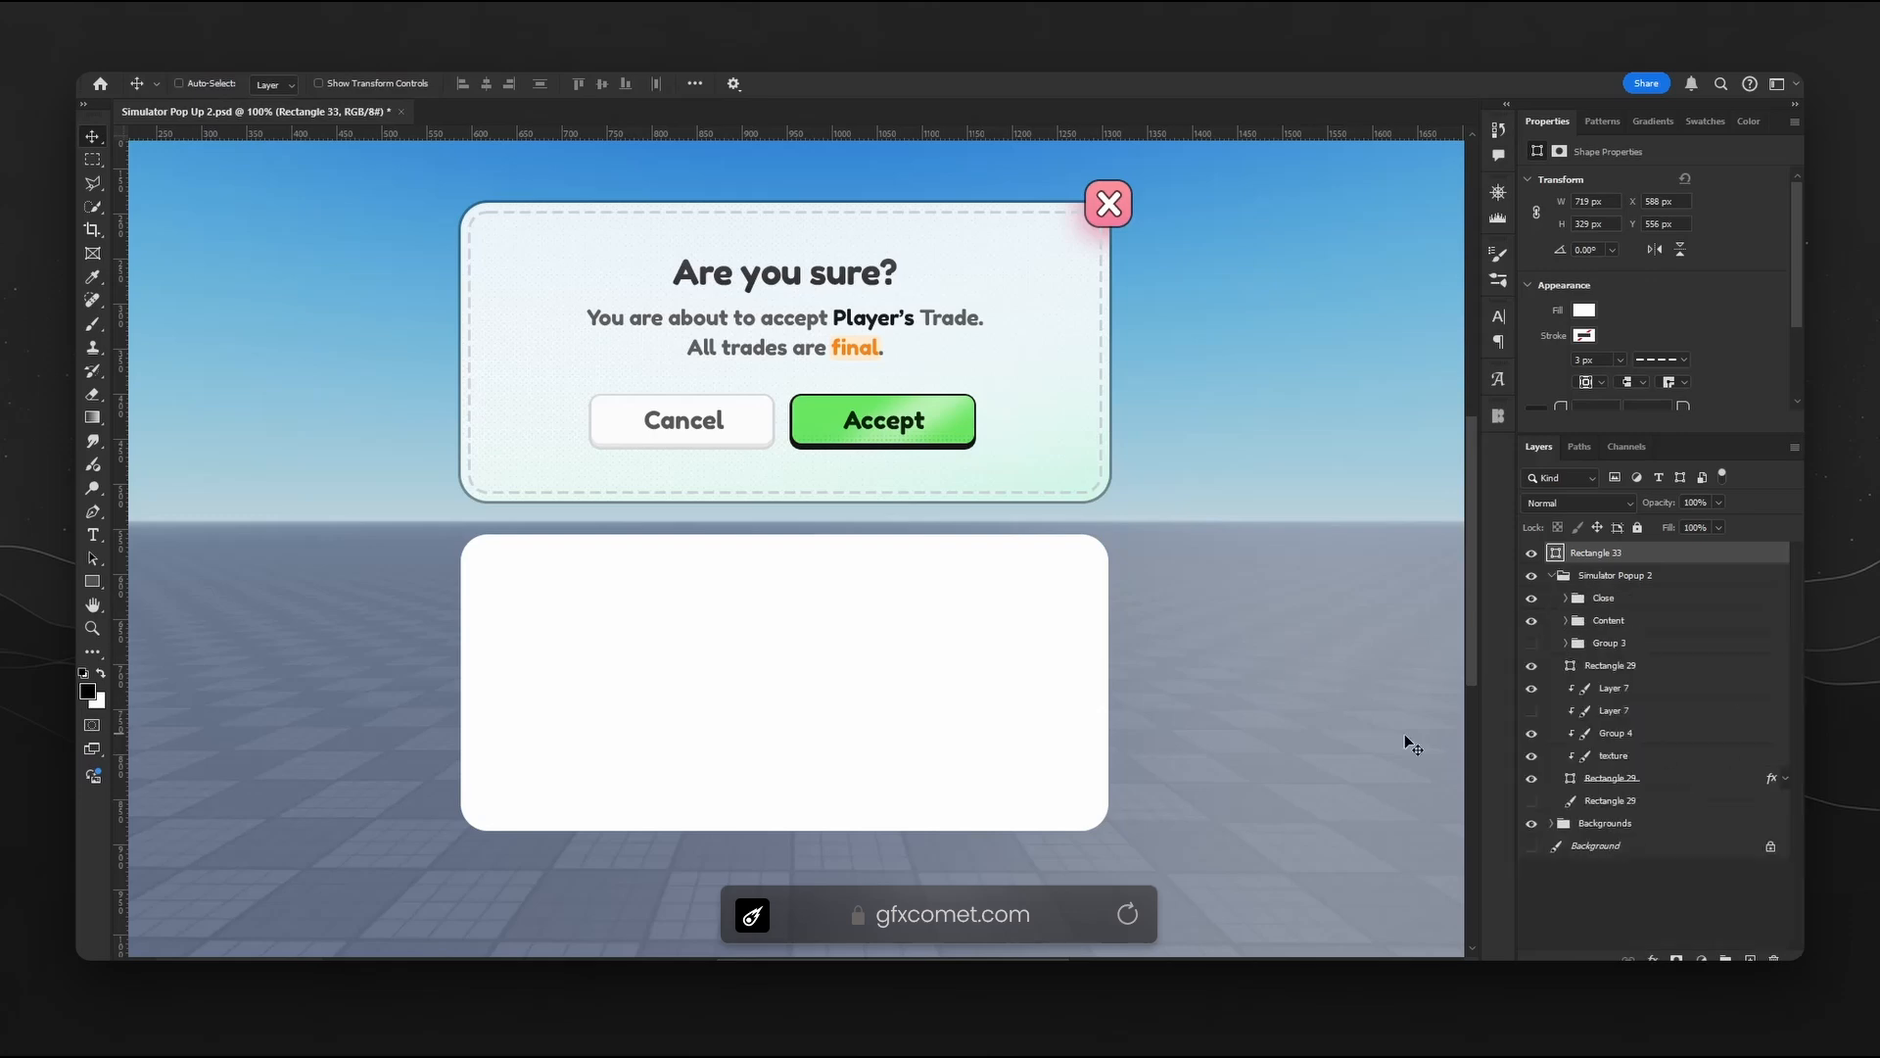
left_click(1631, 781)
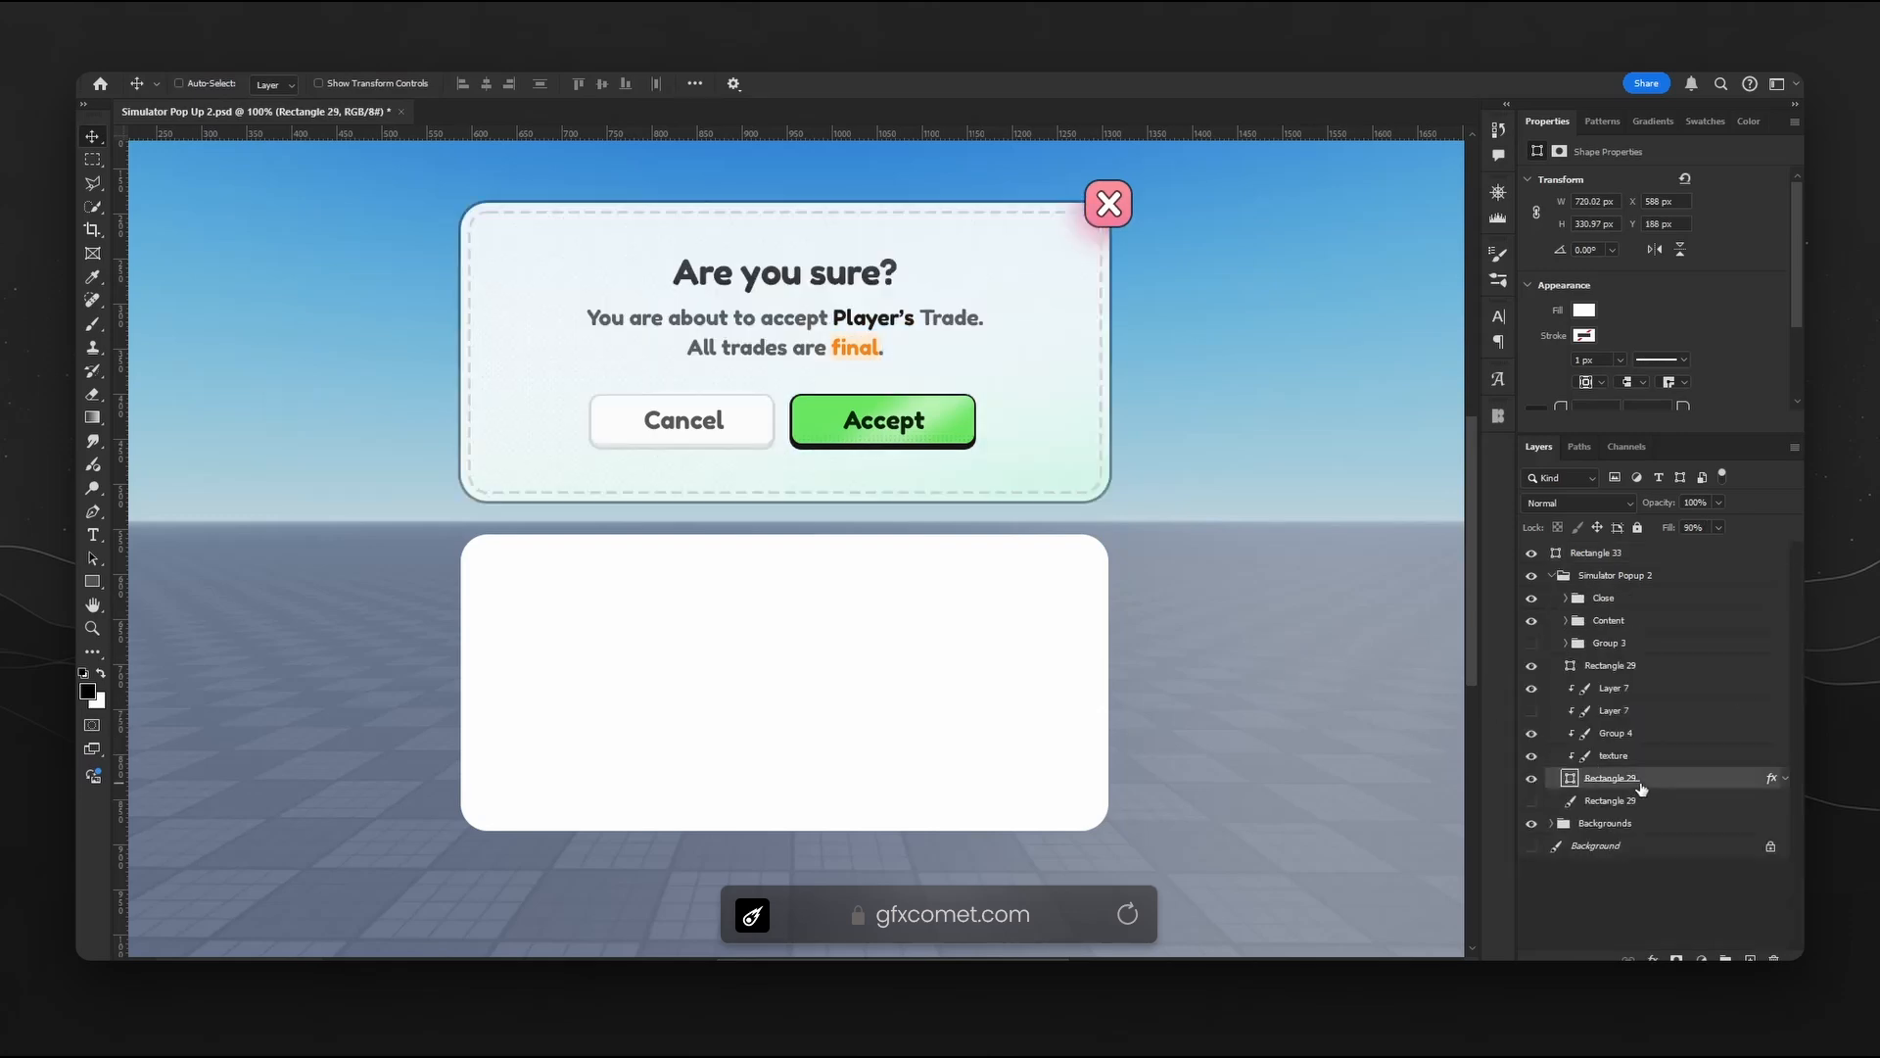
scroll(1672, 350, "down", 3)
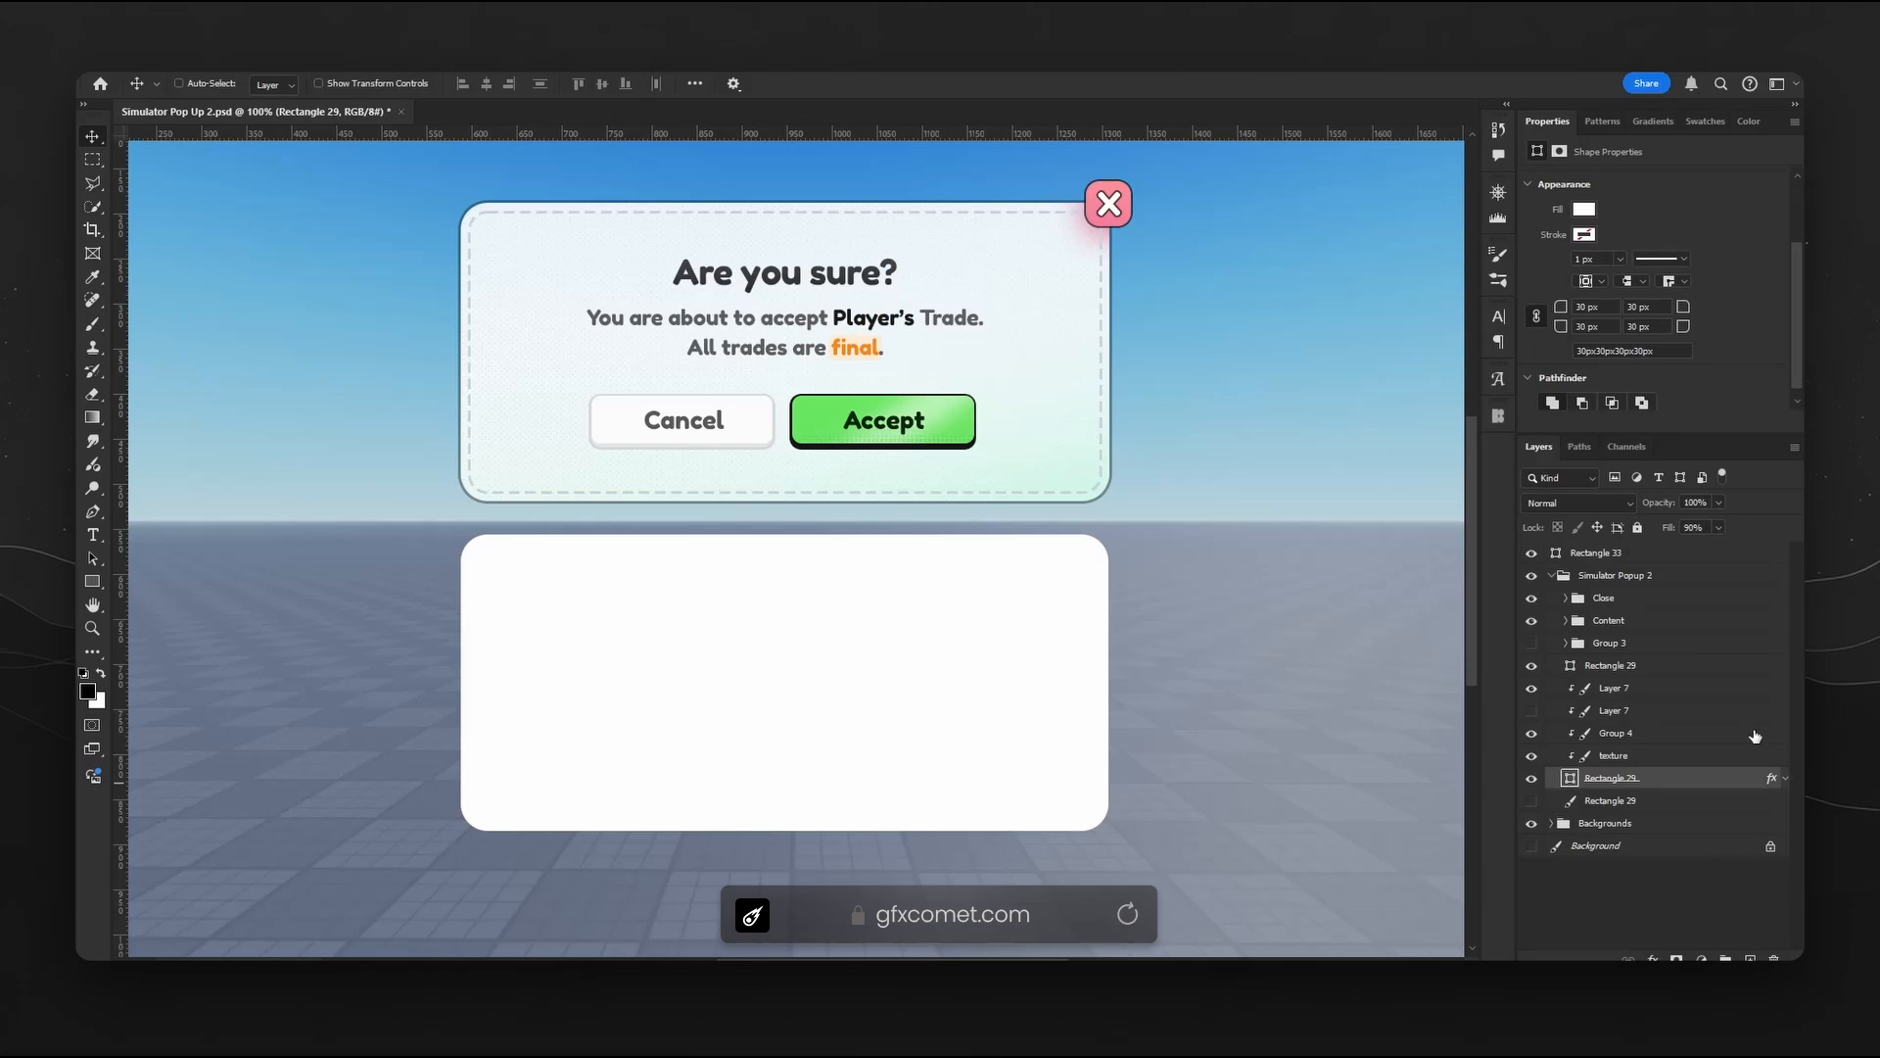
scroll(1321, 633, "up", 1)
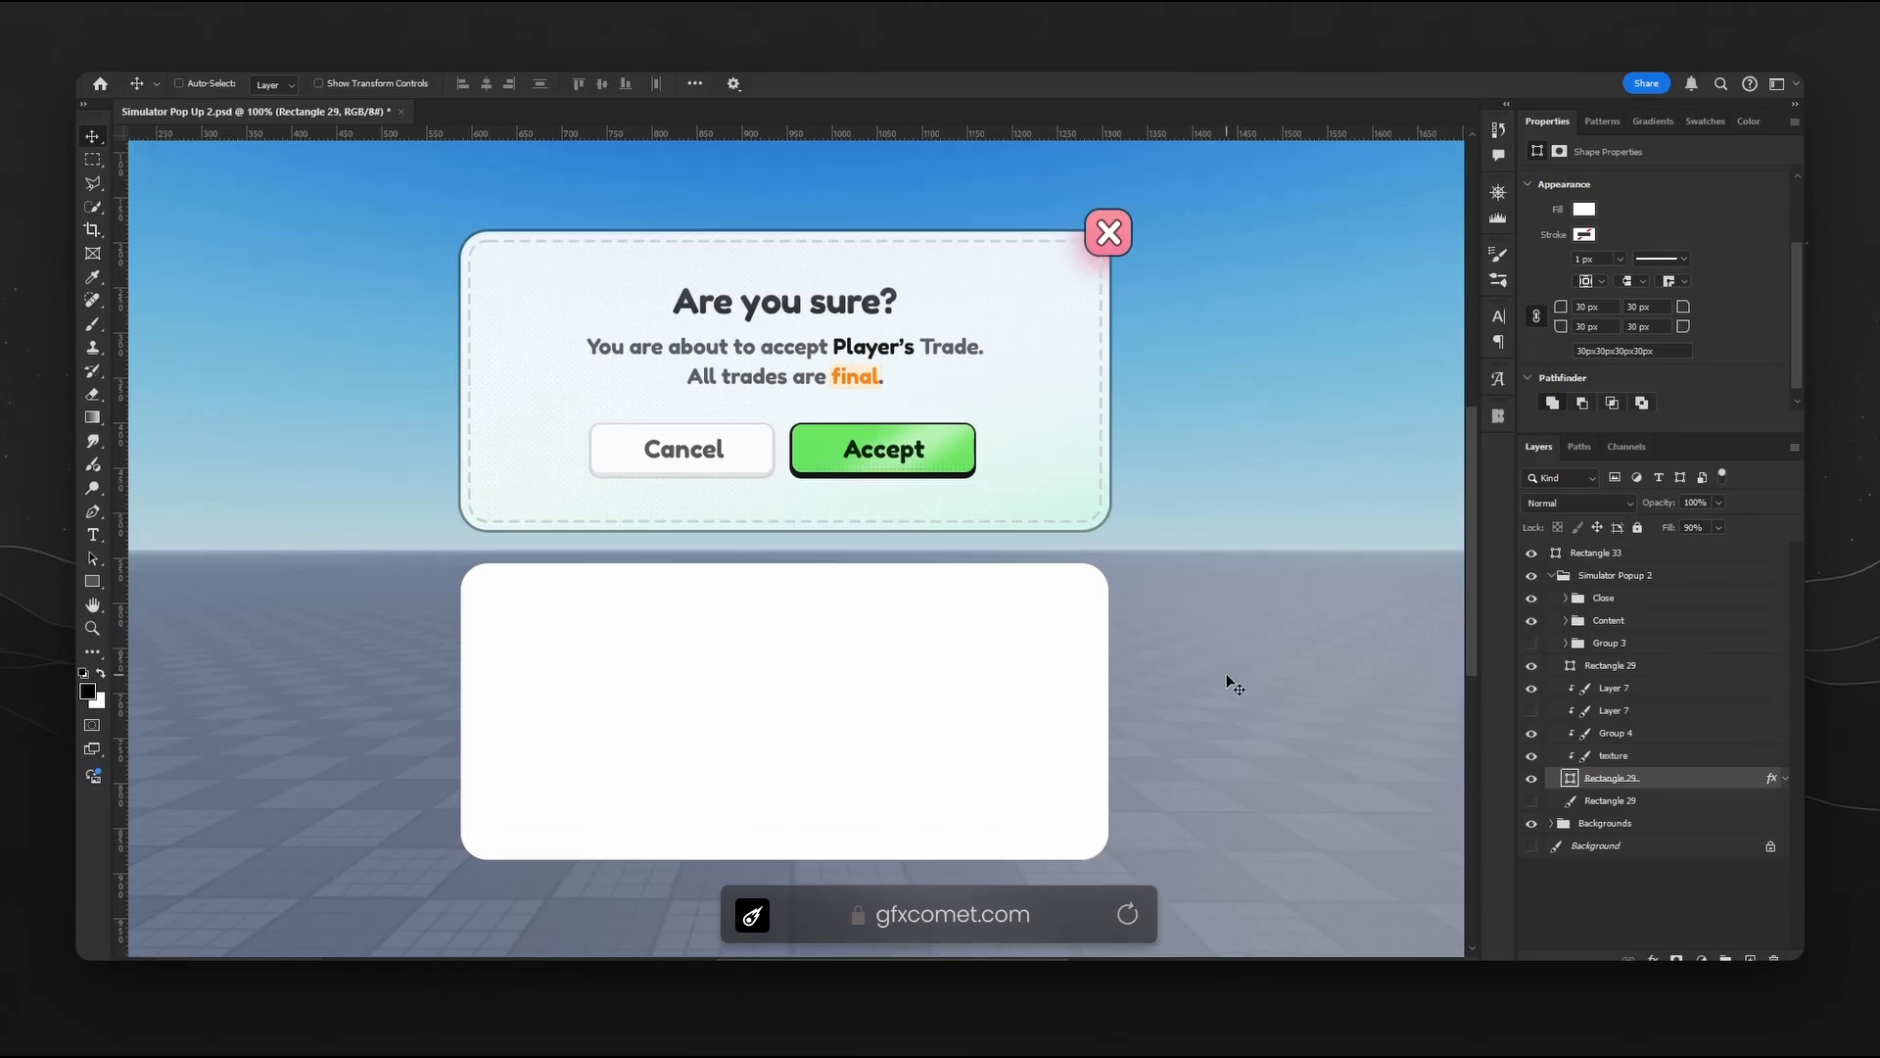
double_click(1571, 779)
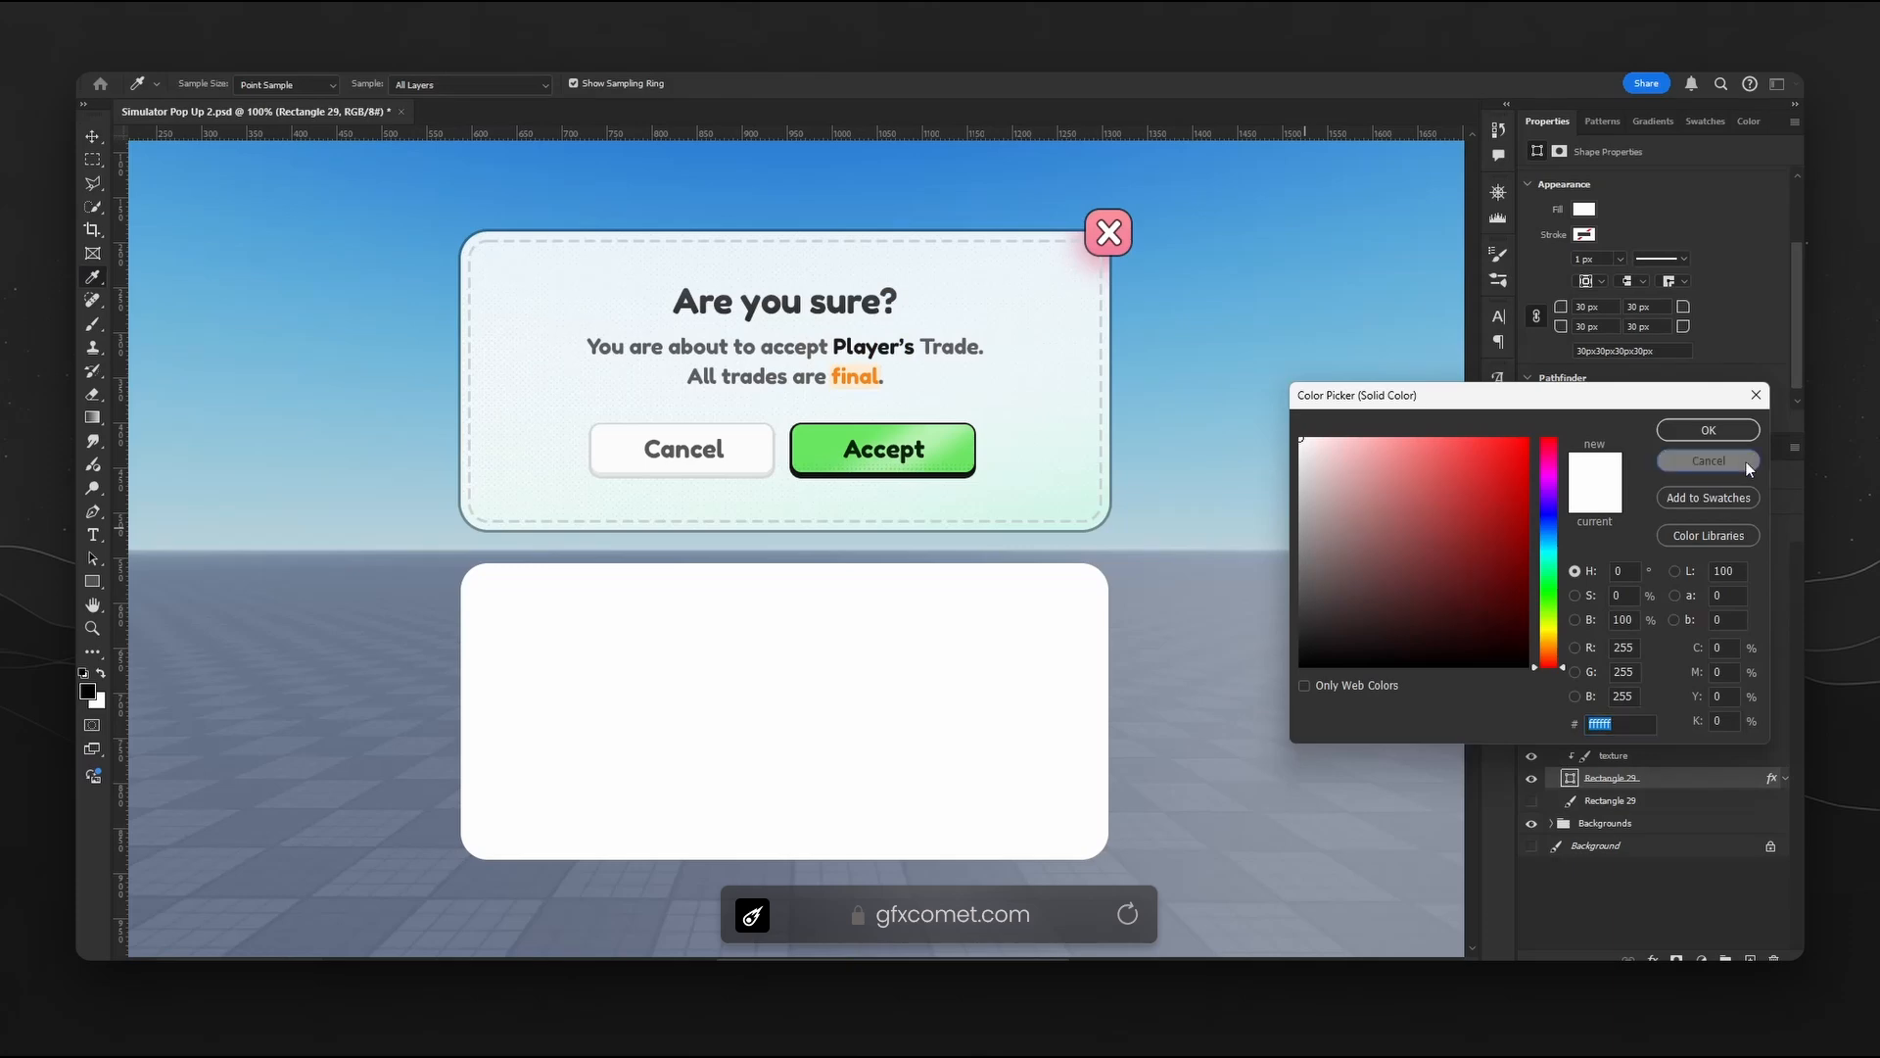
left_click(1708, 461)
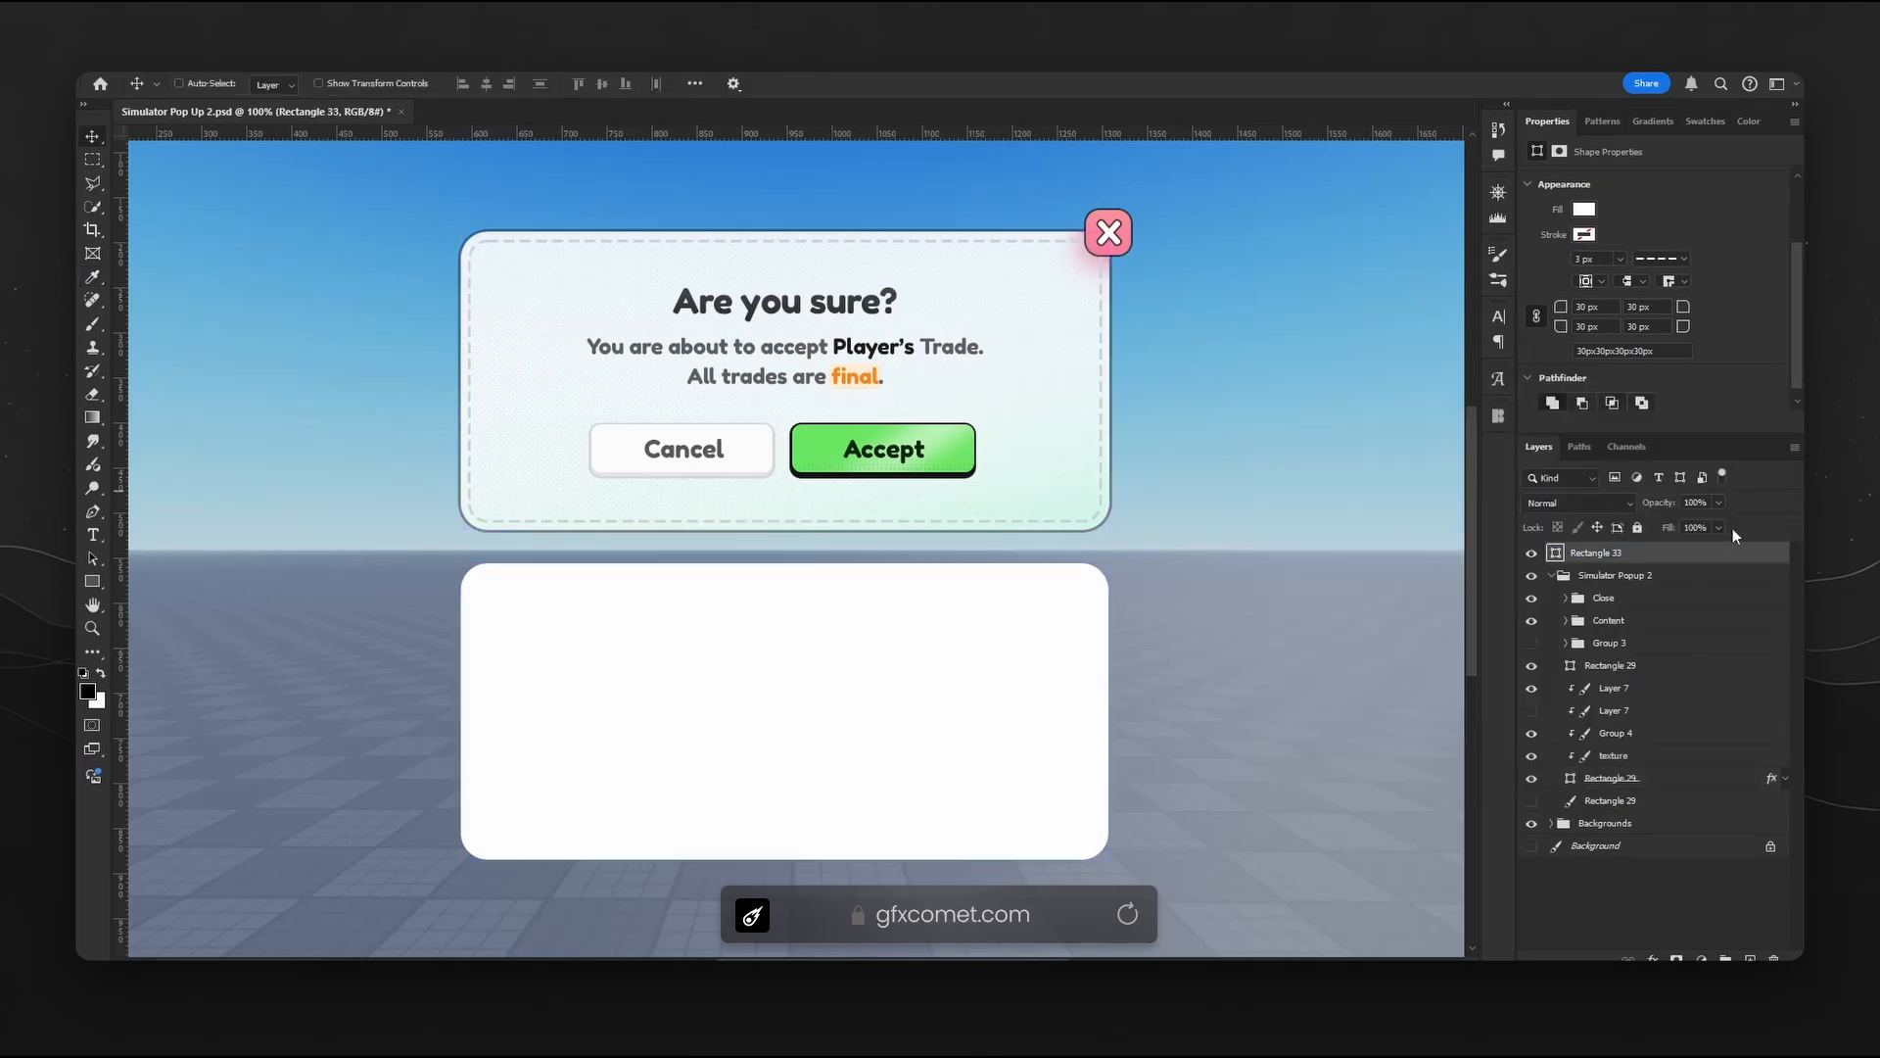
left_click(1703, 527)
type("90")
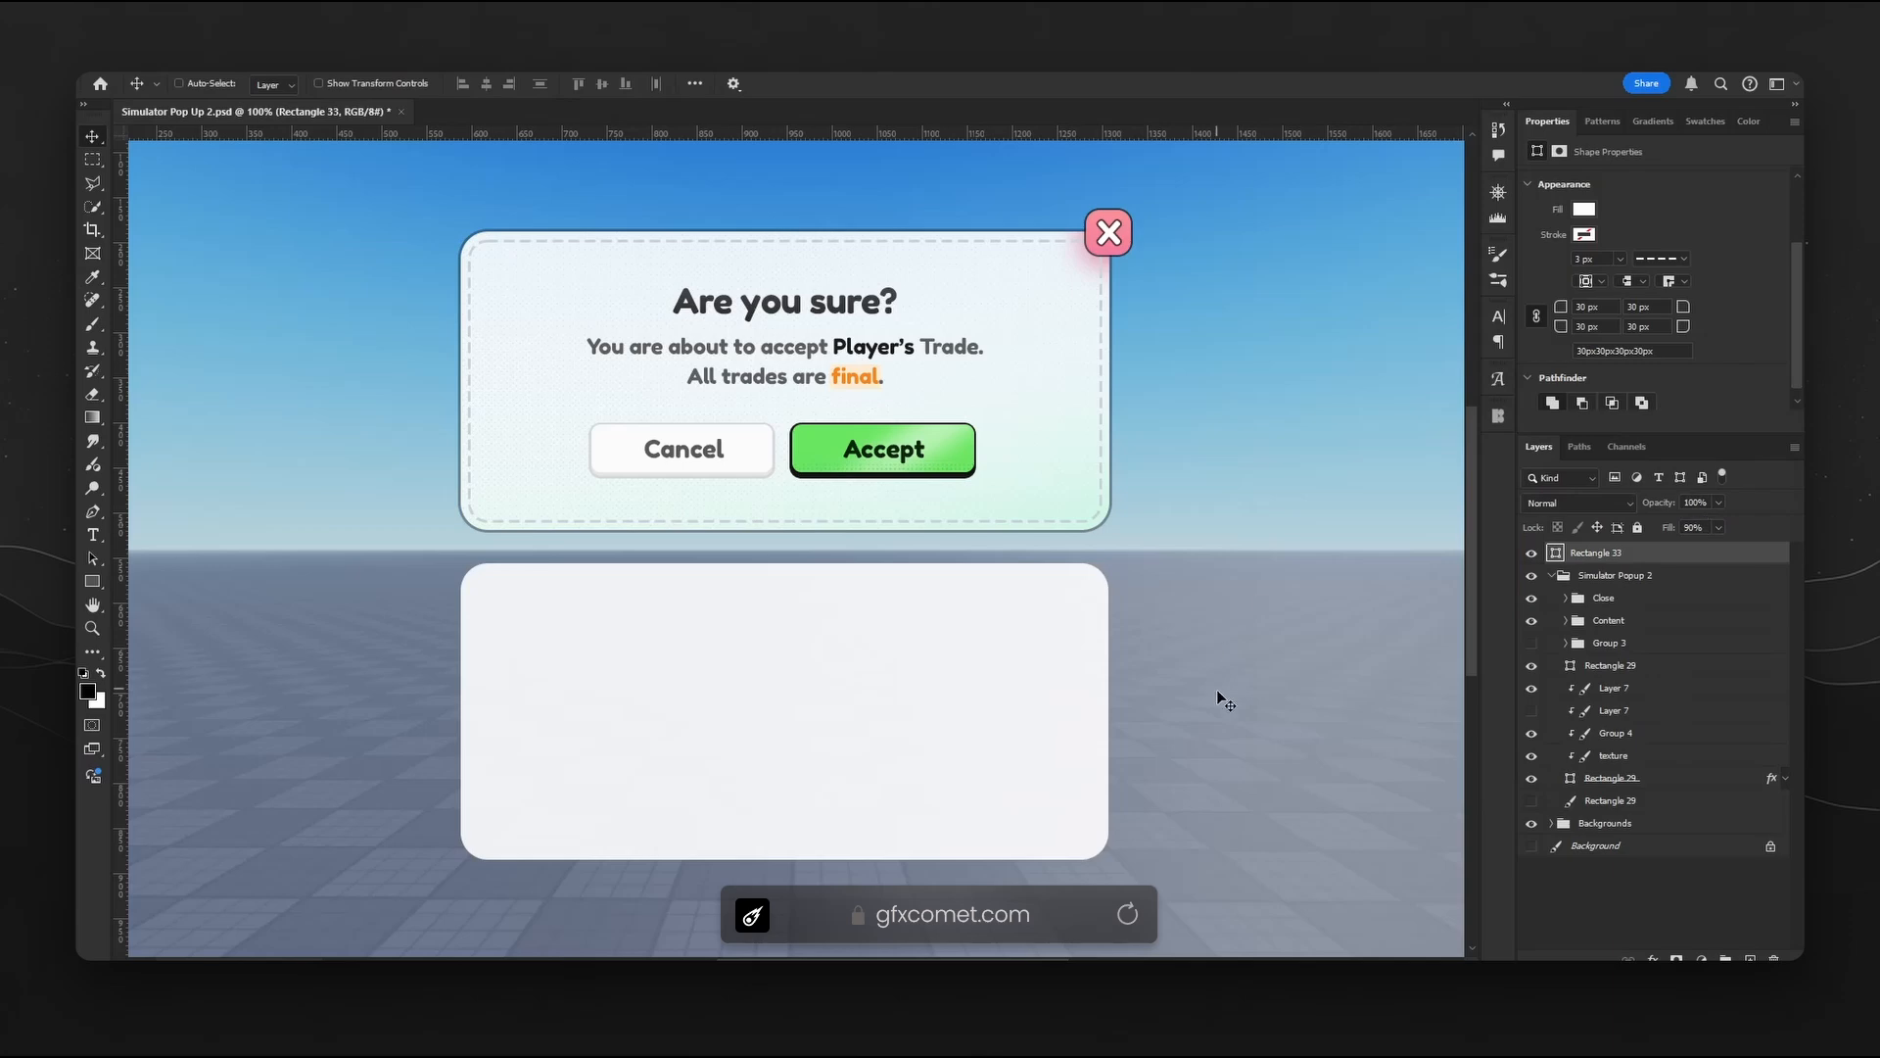
scroll(1224, 700, "down", 1)
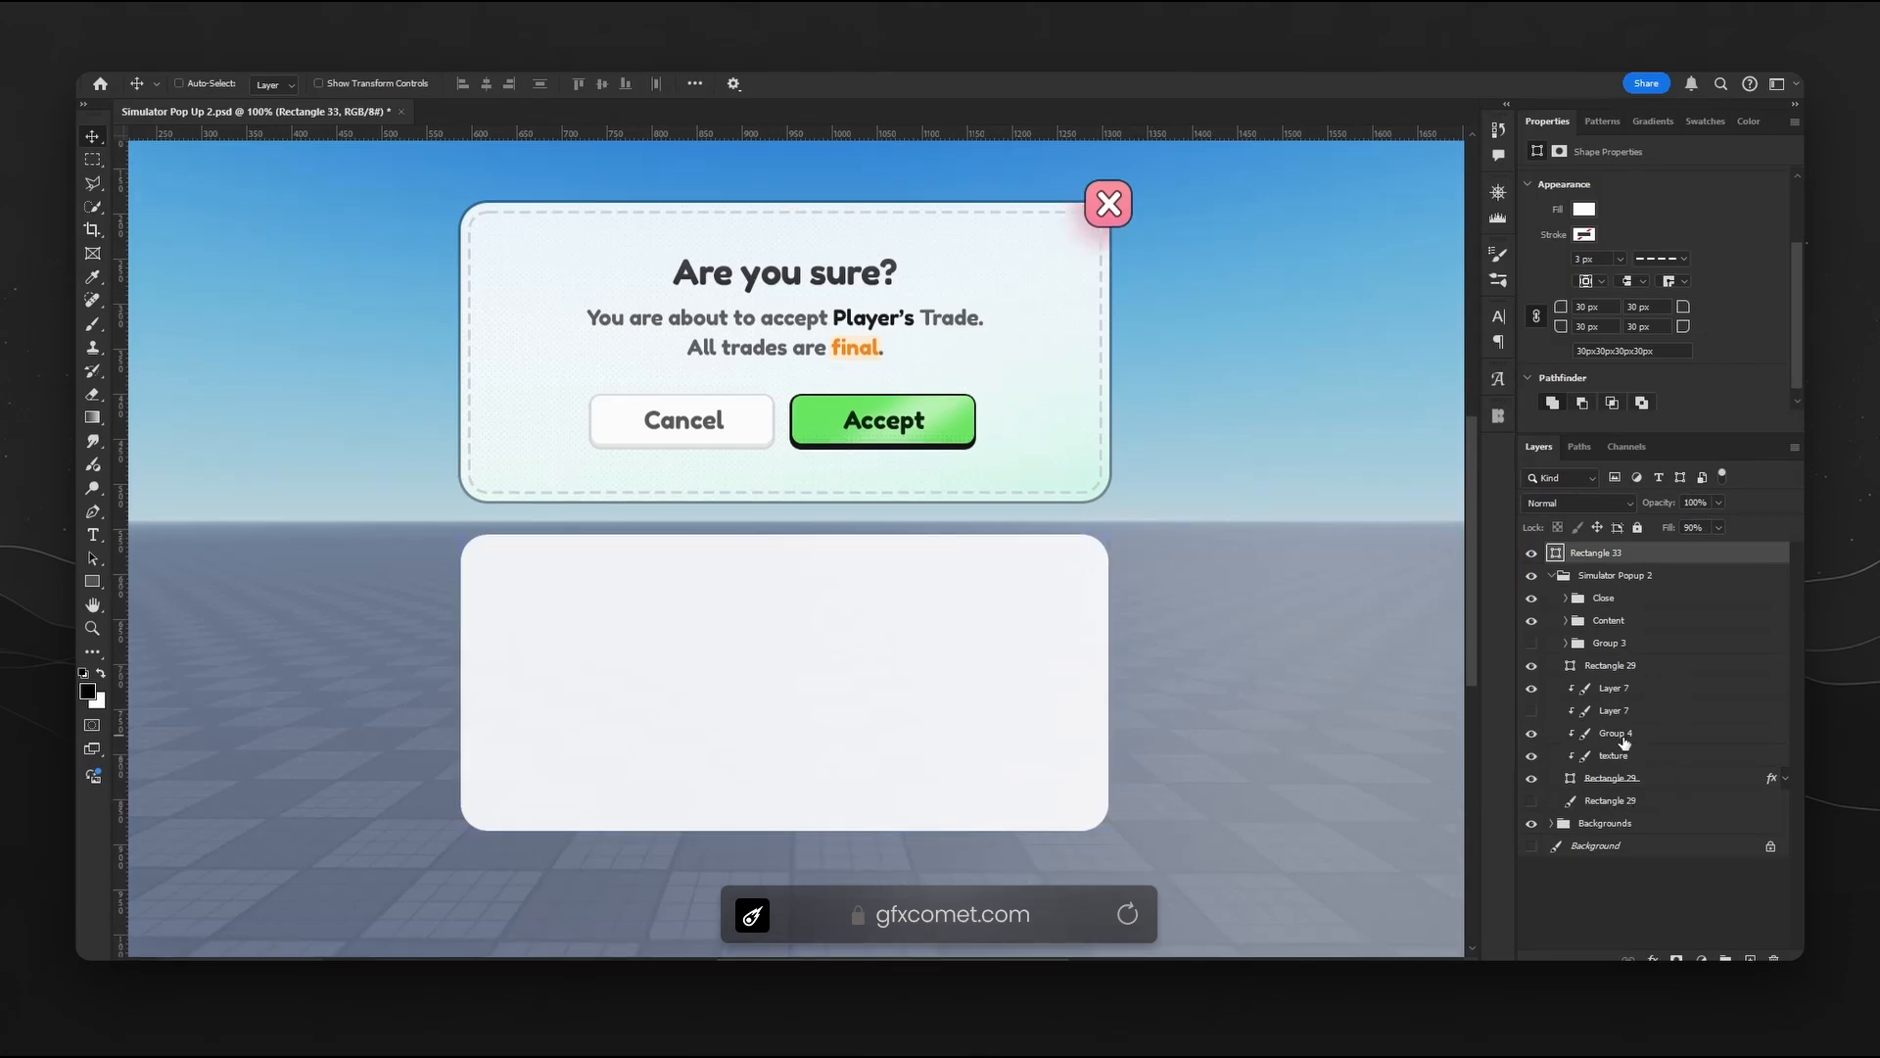
- Rename the upper visible Layer 7 in the Simulator Popup 2 group as "glow"
left_click(1620, 737)
double_click(1614, 687)
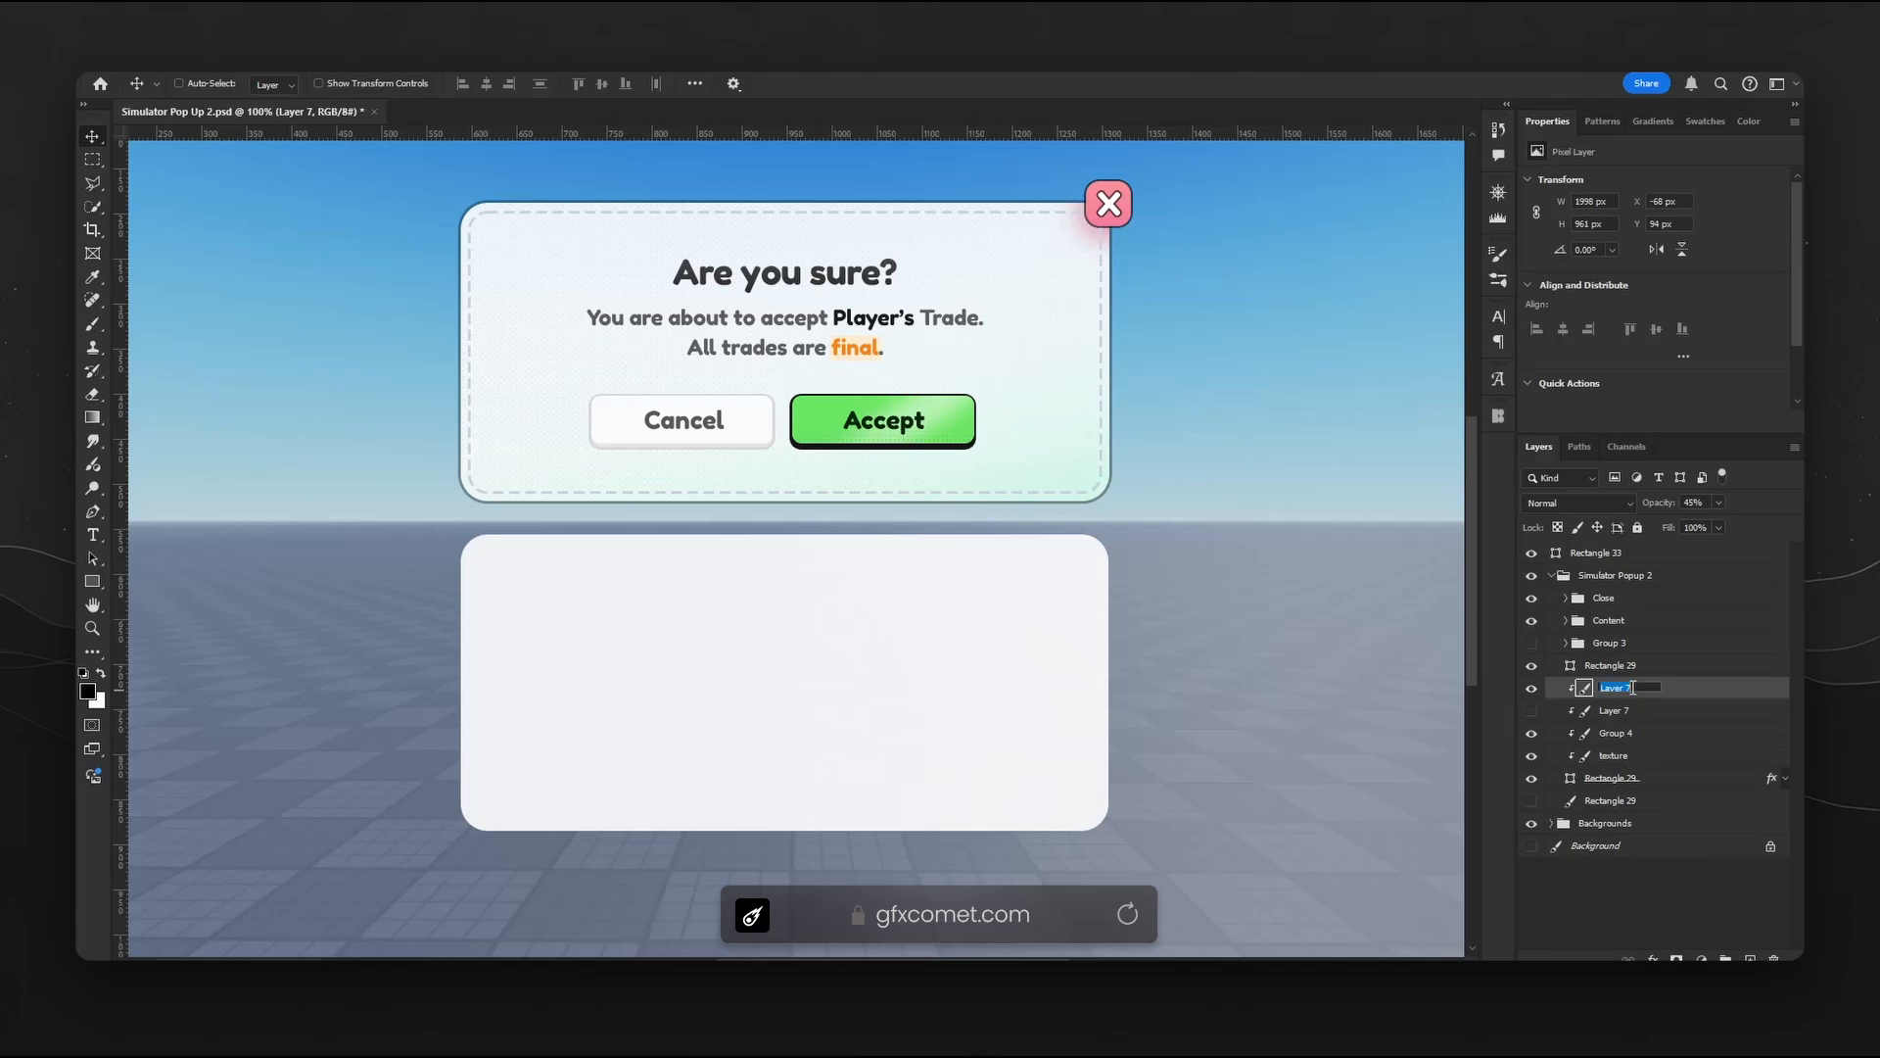
type("glow")
key("Return")
scroll(1166, 587, "up", 1)
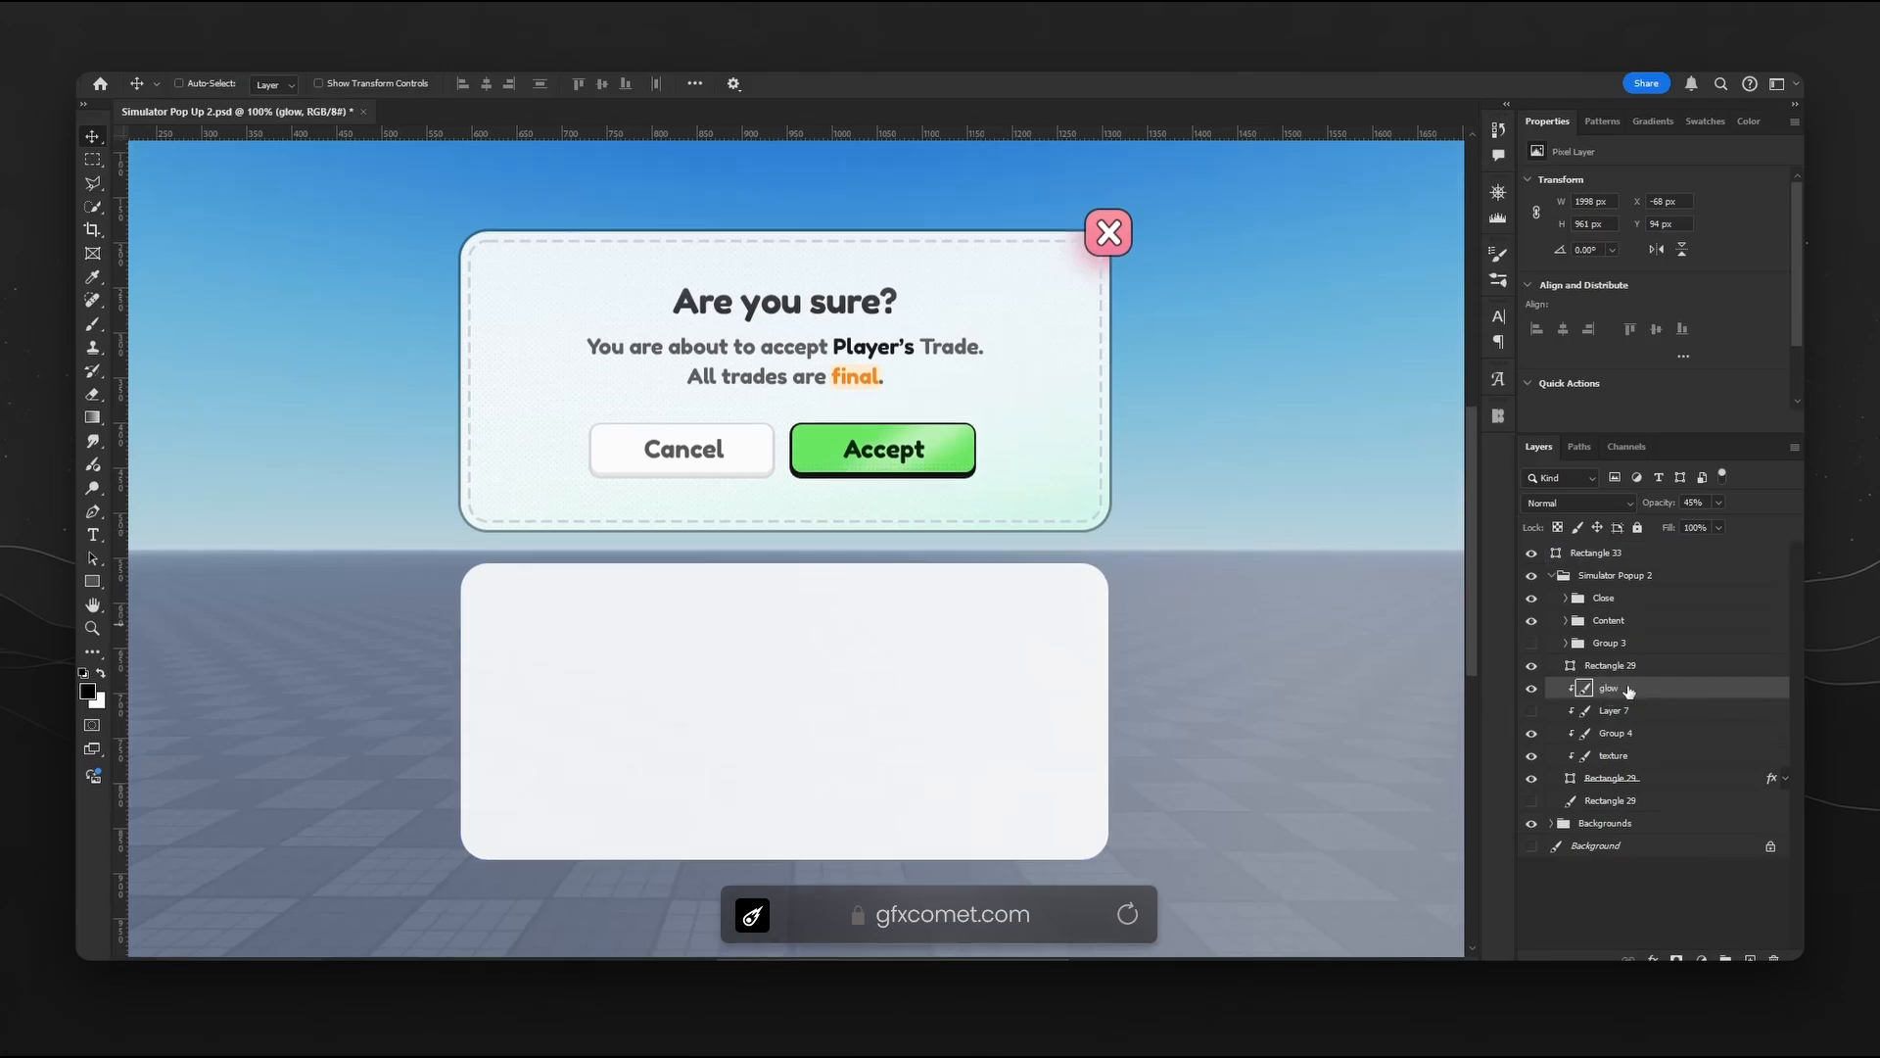
- Sample the green #5ff3ac as foreground color from a temporary glow layer copy set to 100% opacity, and delete that copy
left_click_drag(1633, 691, 1642, 676, "alt")
left_click(1672, 504)
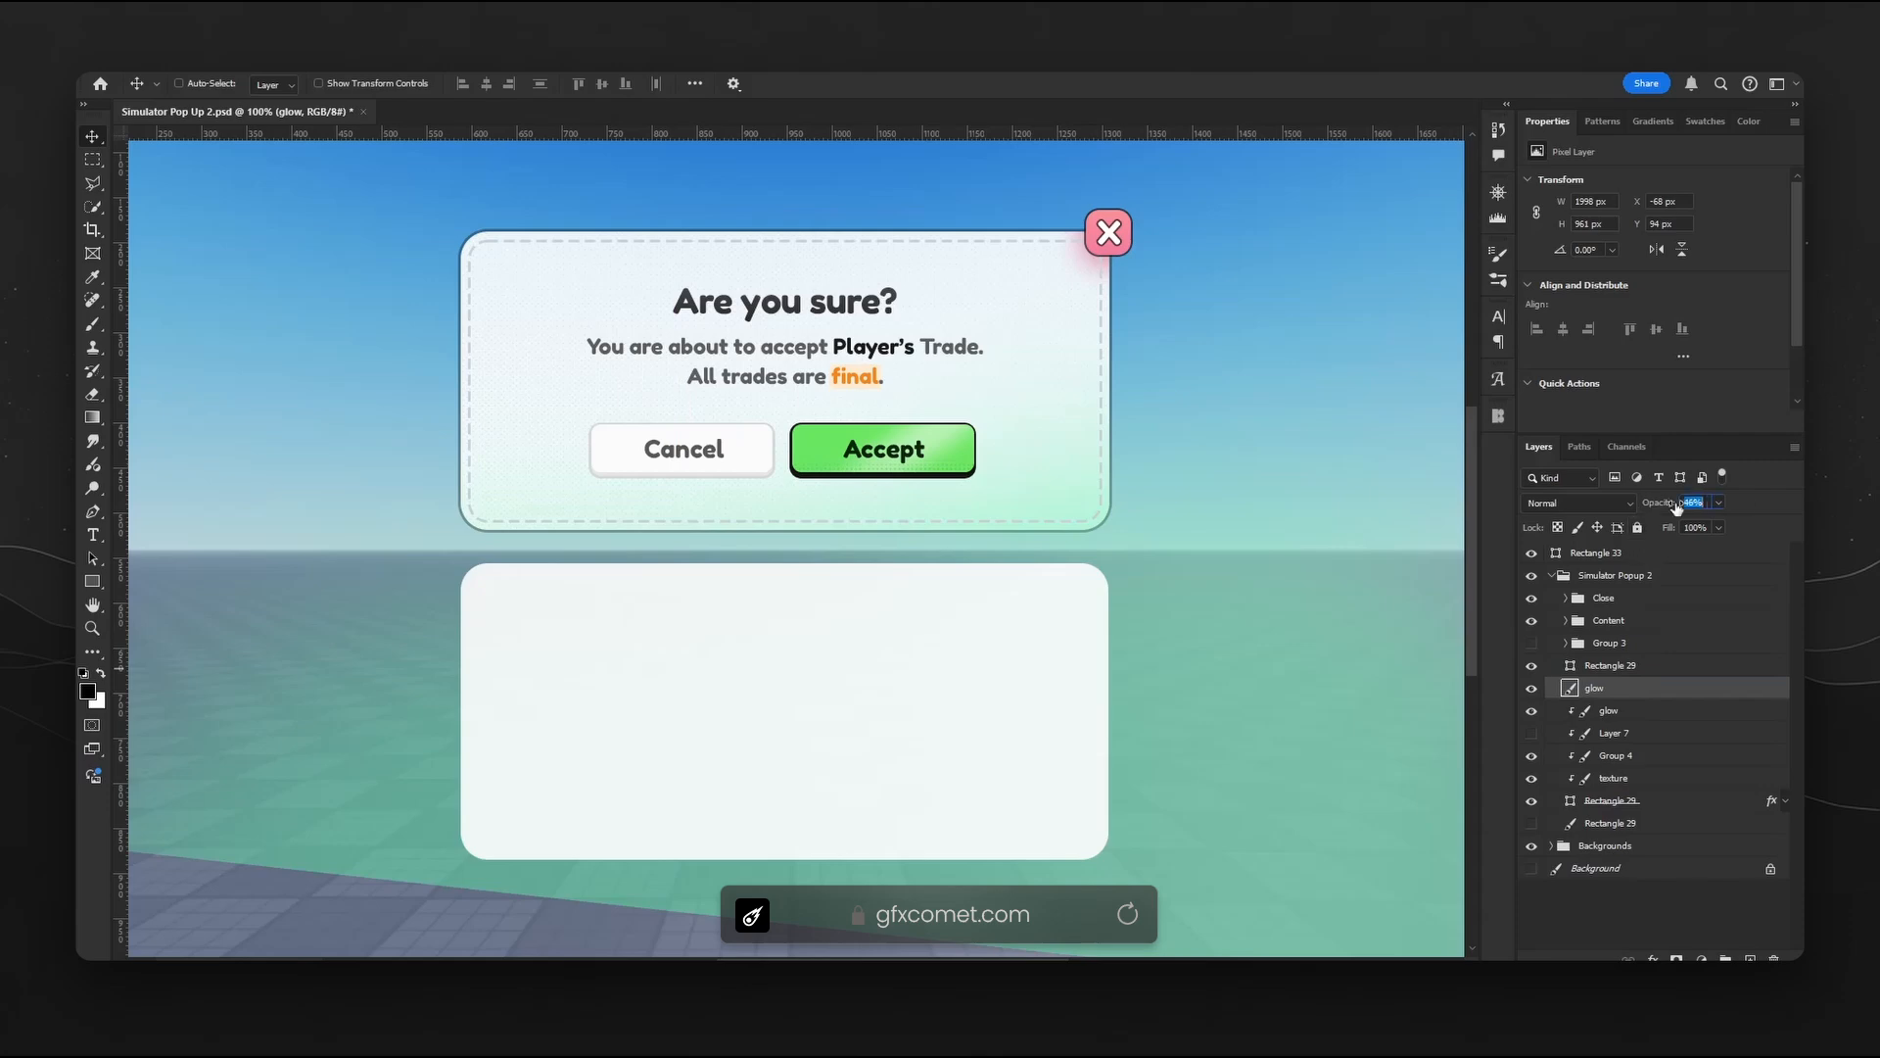
type("100")
key("Return")
left_click(93, 276)
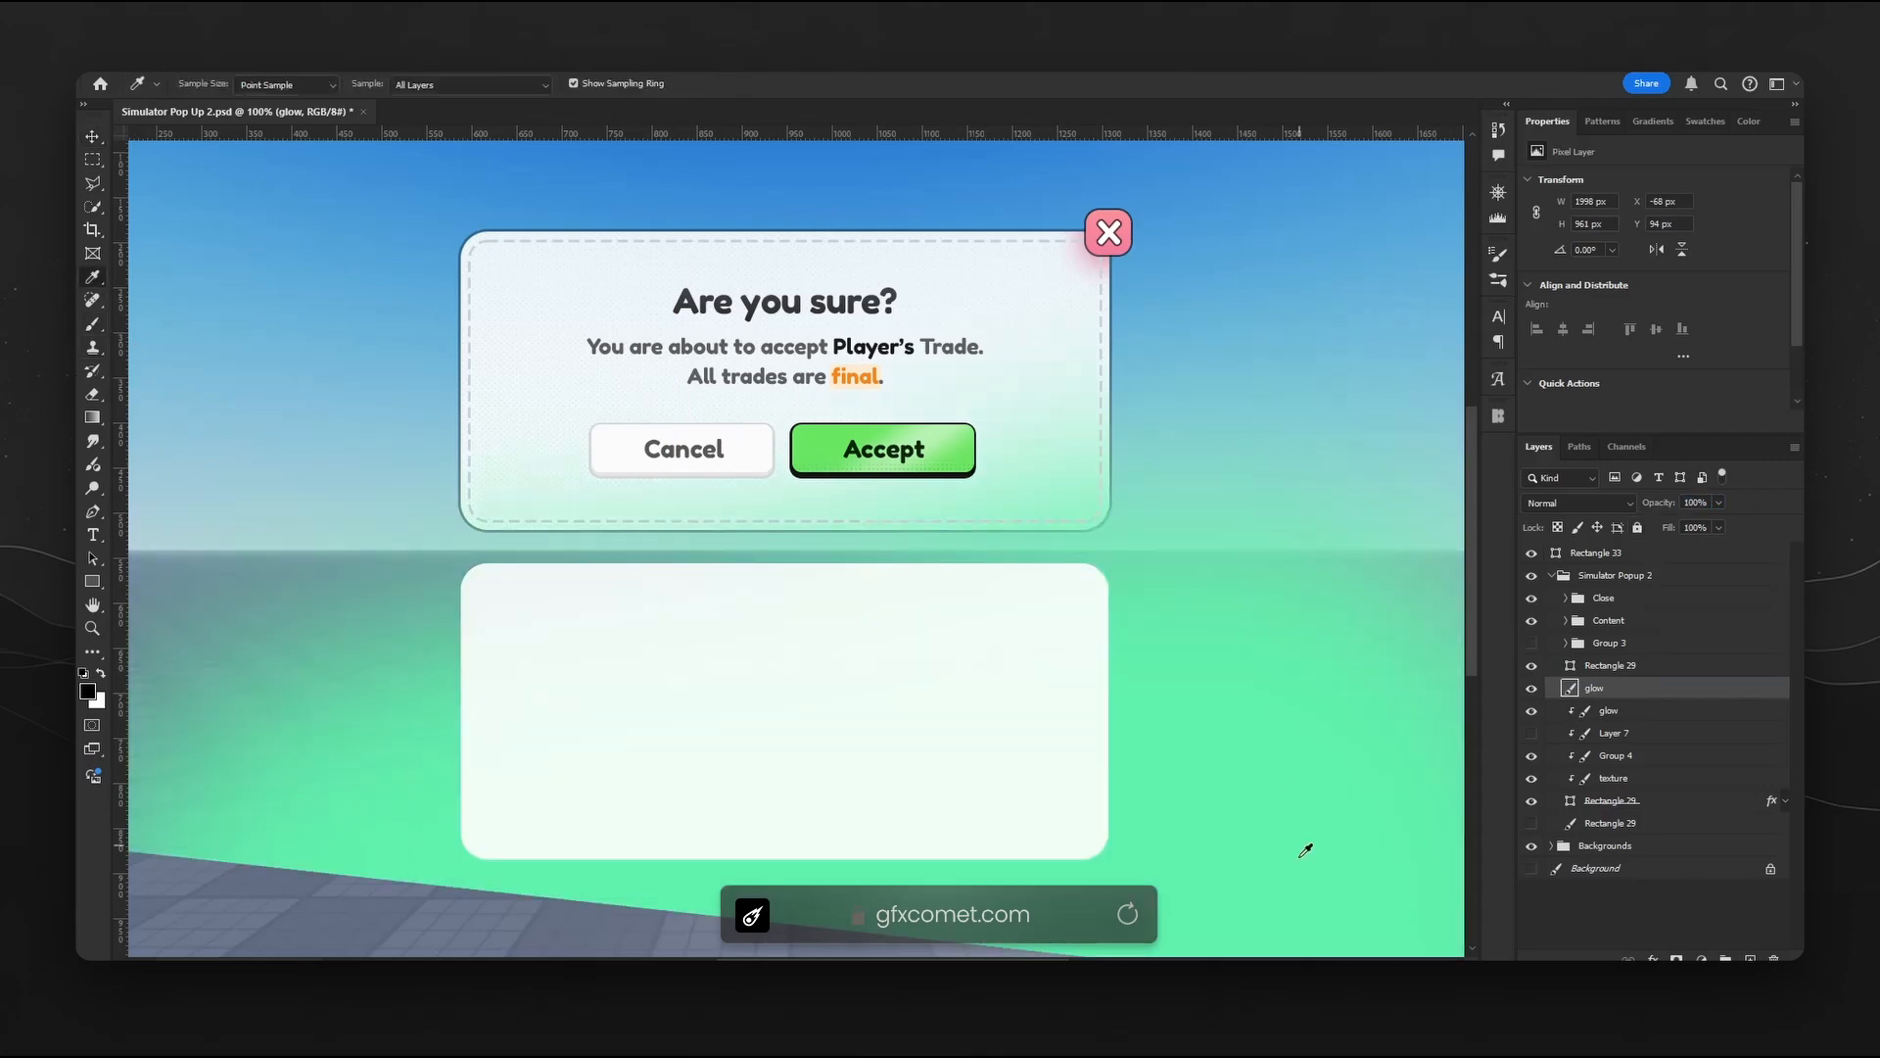
left_click(1270, 865)
key("Delete")
- Check the sampled foreground green and add a new layer above Rectangle 33, clipped to that rectangle
left_click(1613, 575)
left_click(1627, 553)
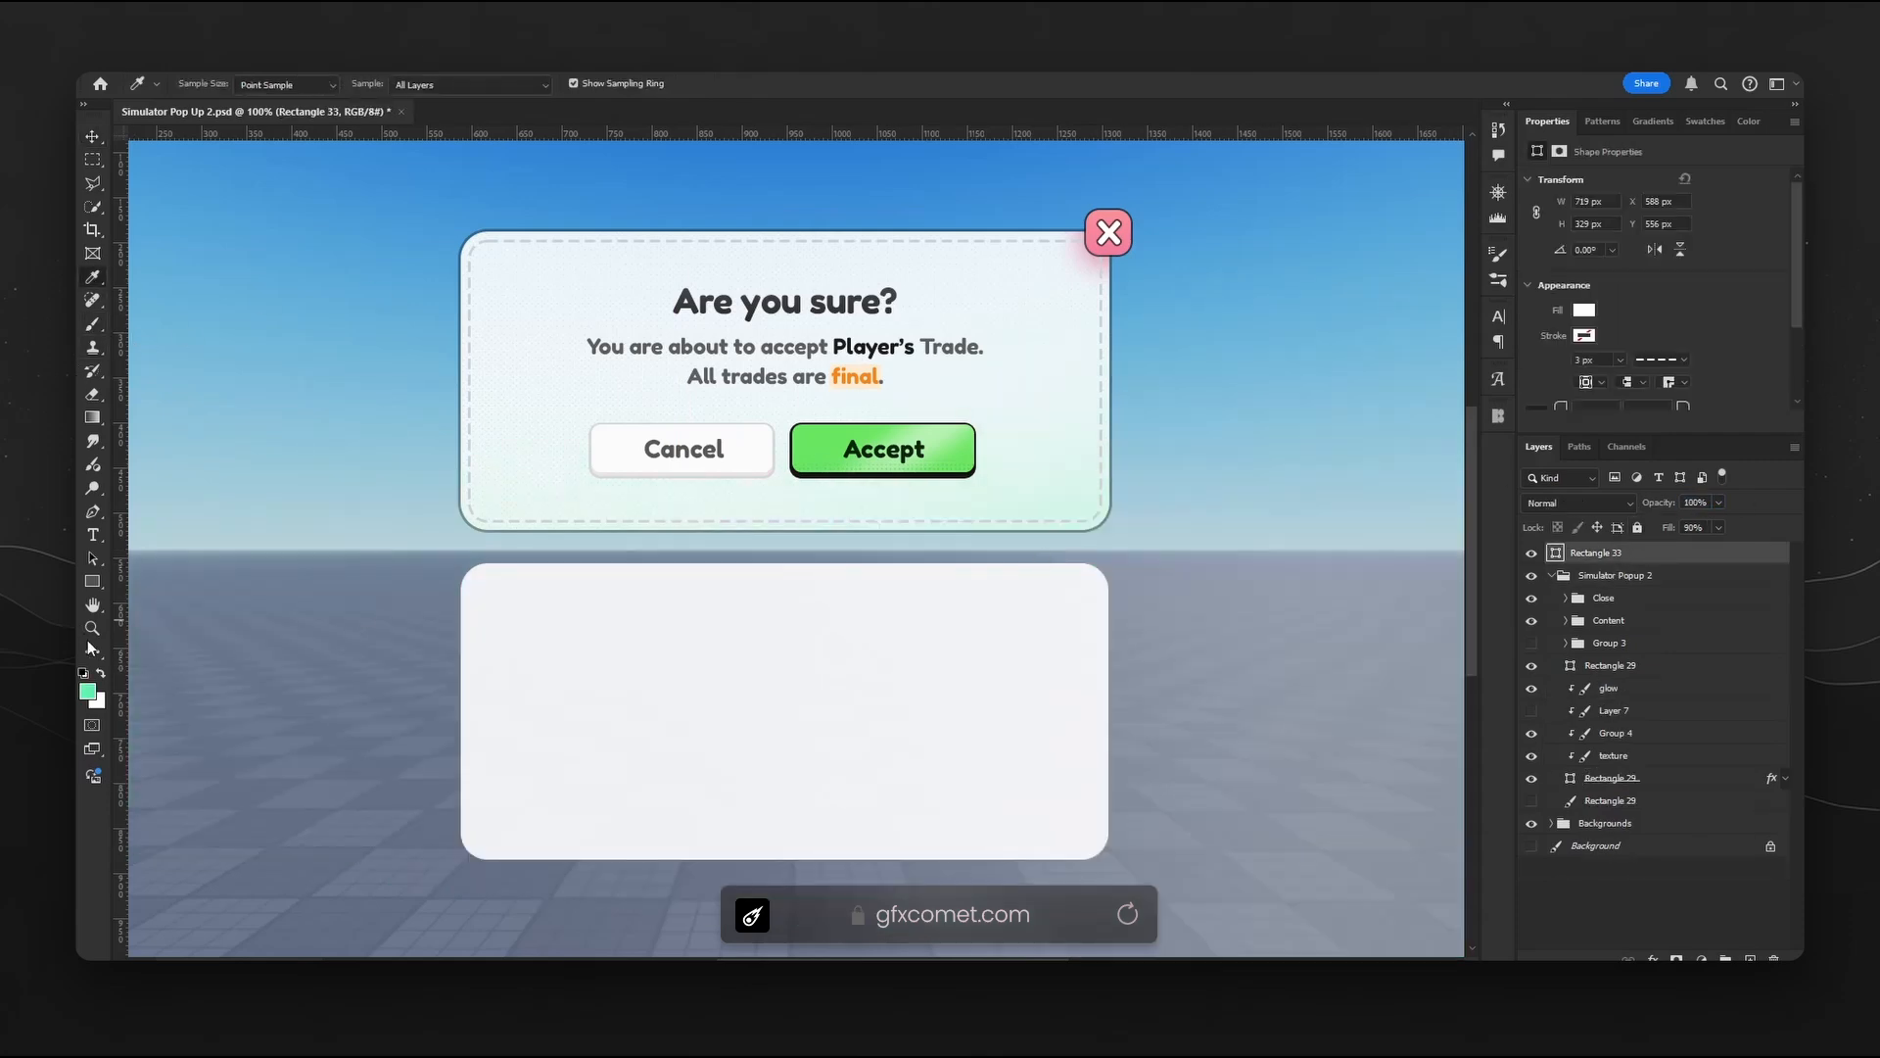
left_click(89, 691)
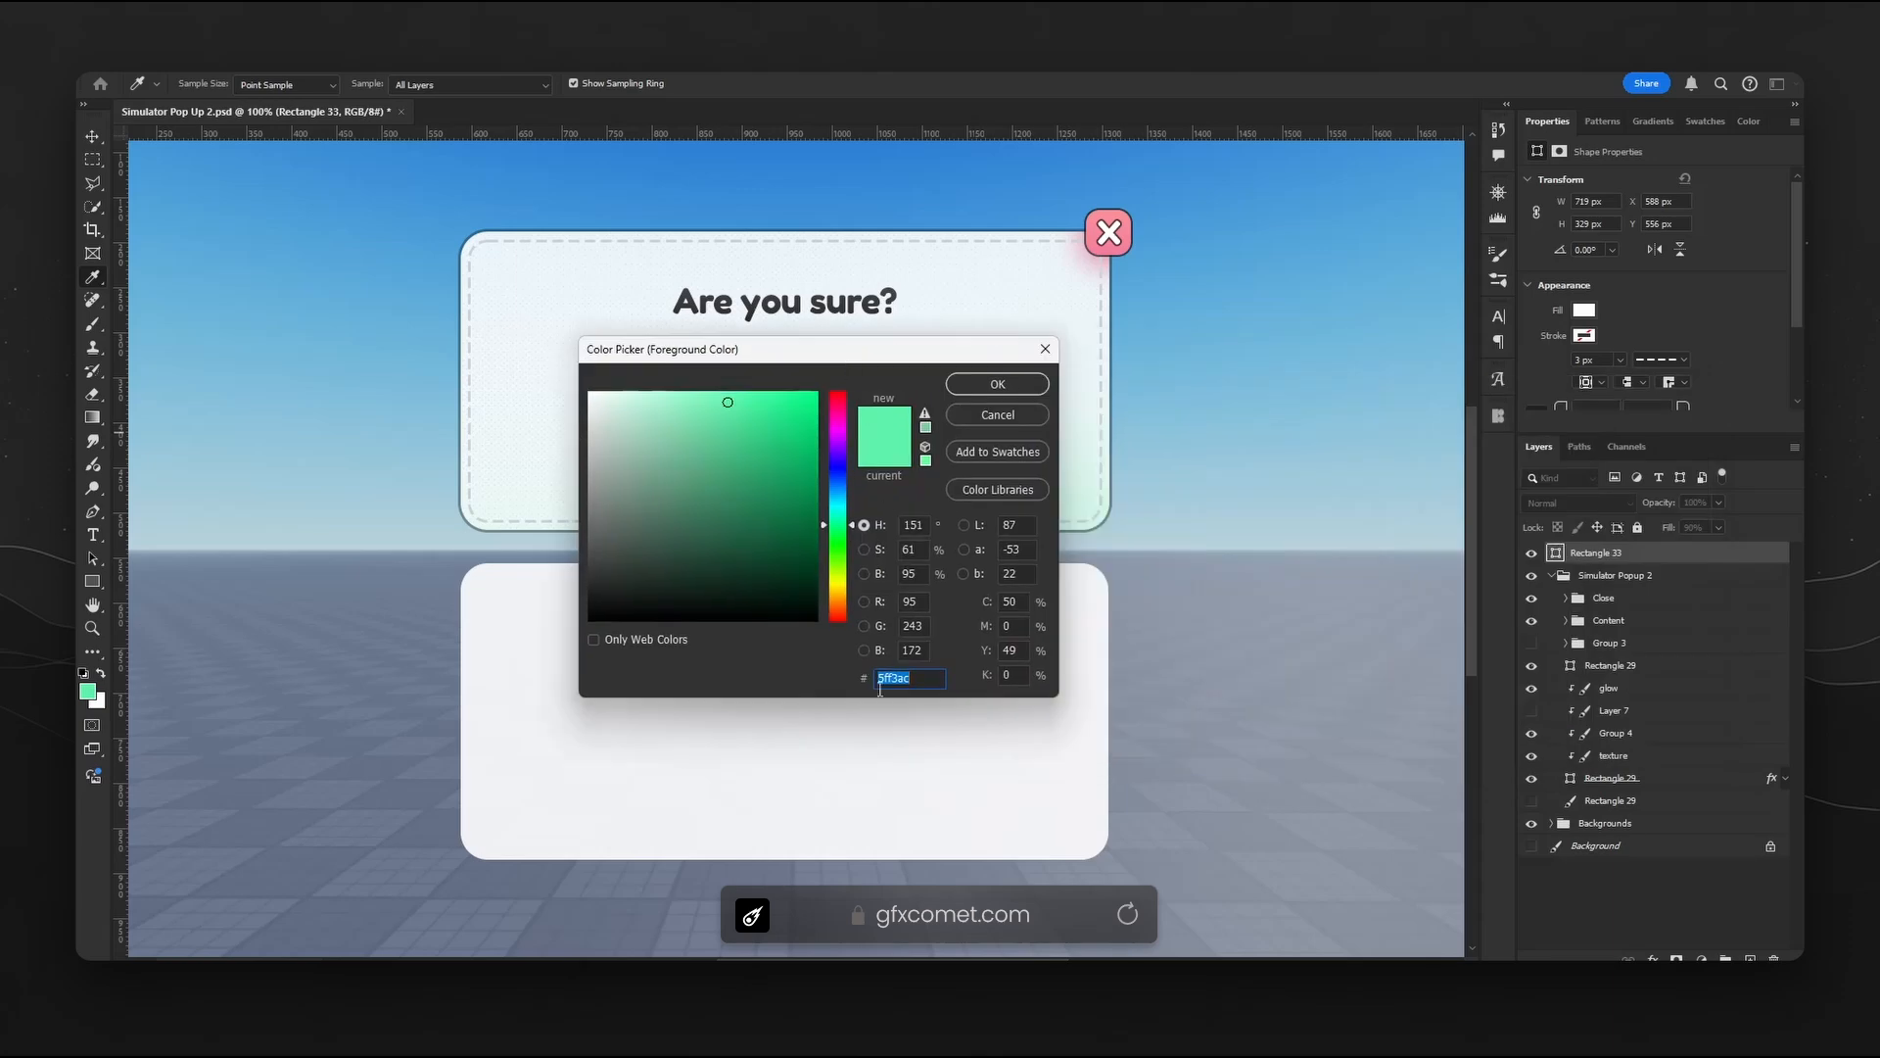
left_click(998, 414)
key("ctrl+shift+alt+n")
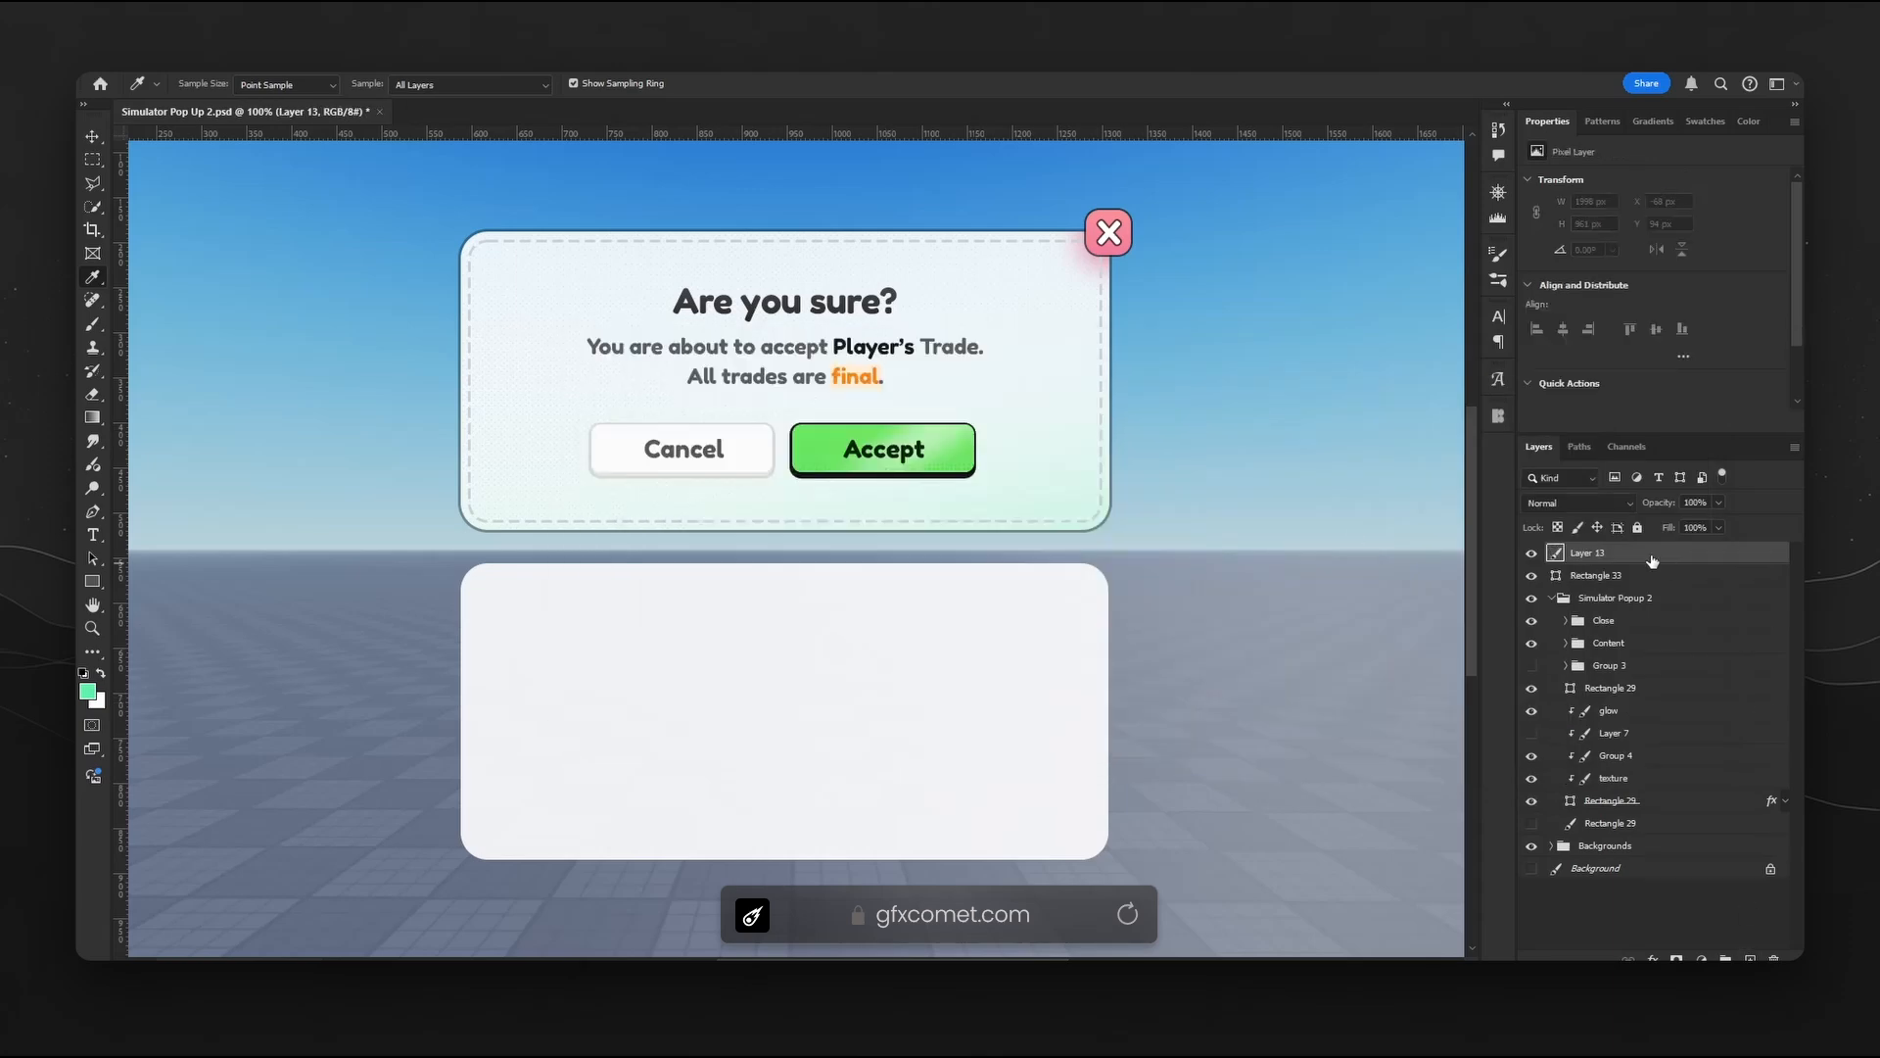
right_click(1652, 560)
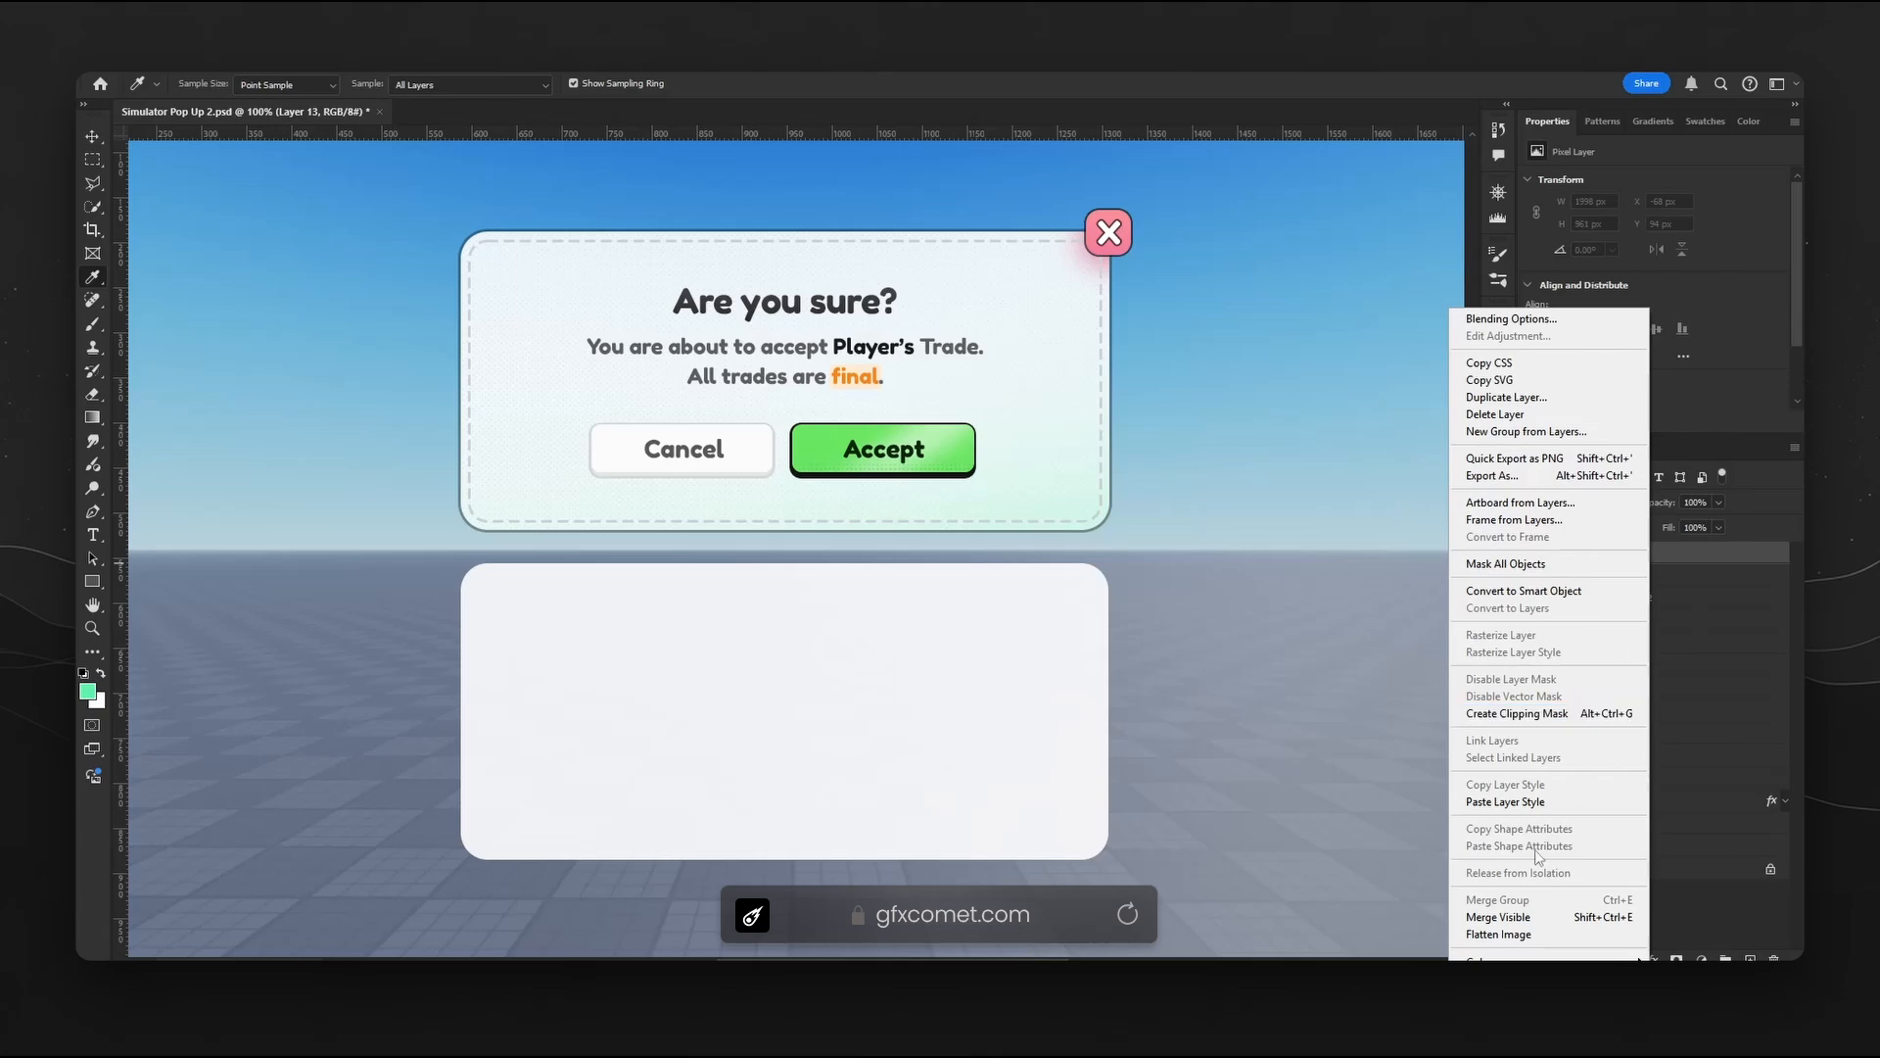
left_click(1547, 714)
- Paint a soft green glow along the new panel's lower edge with the Brush tool at 44% opacity and 28% flow
key("b")
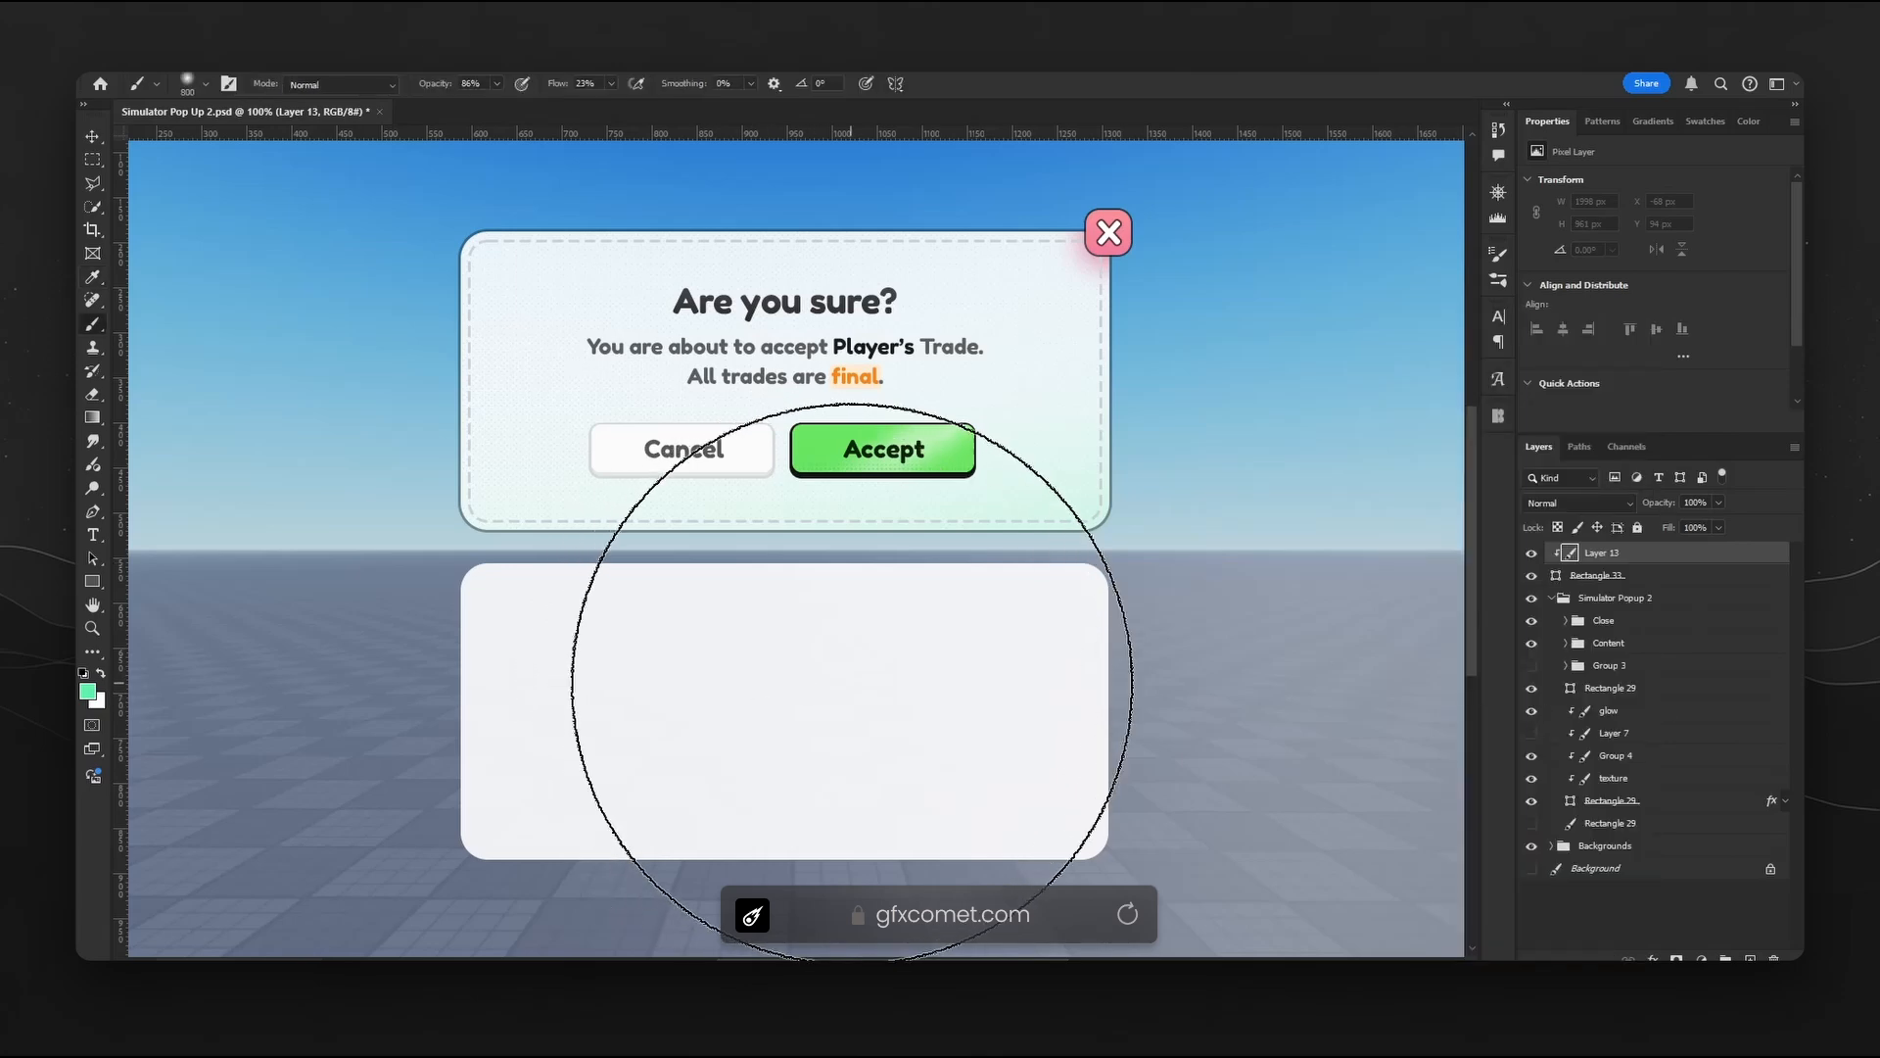
scroll(839, 650, "down", 2)
left_click(204, 86)
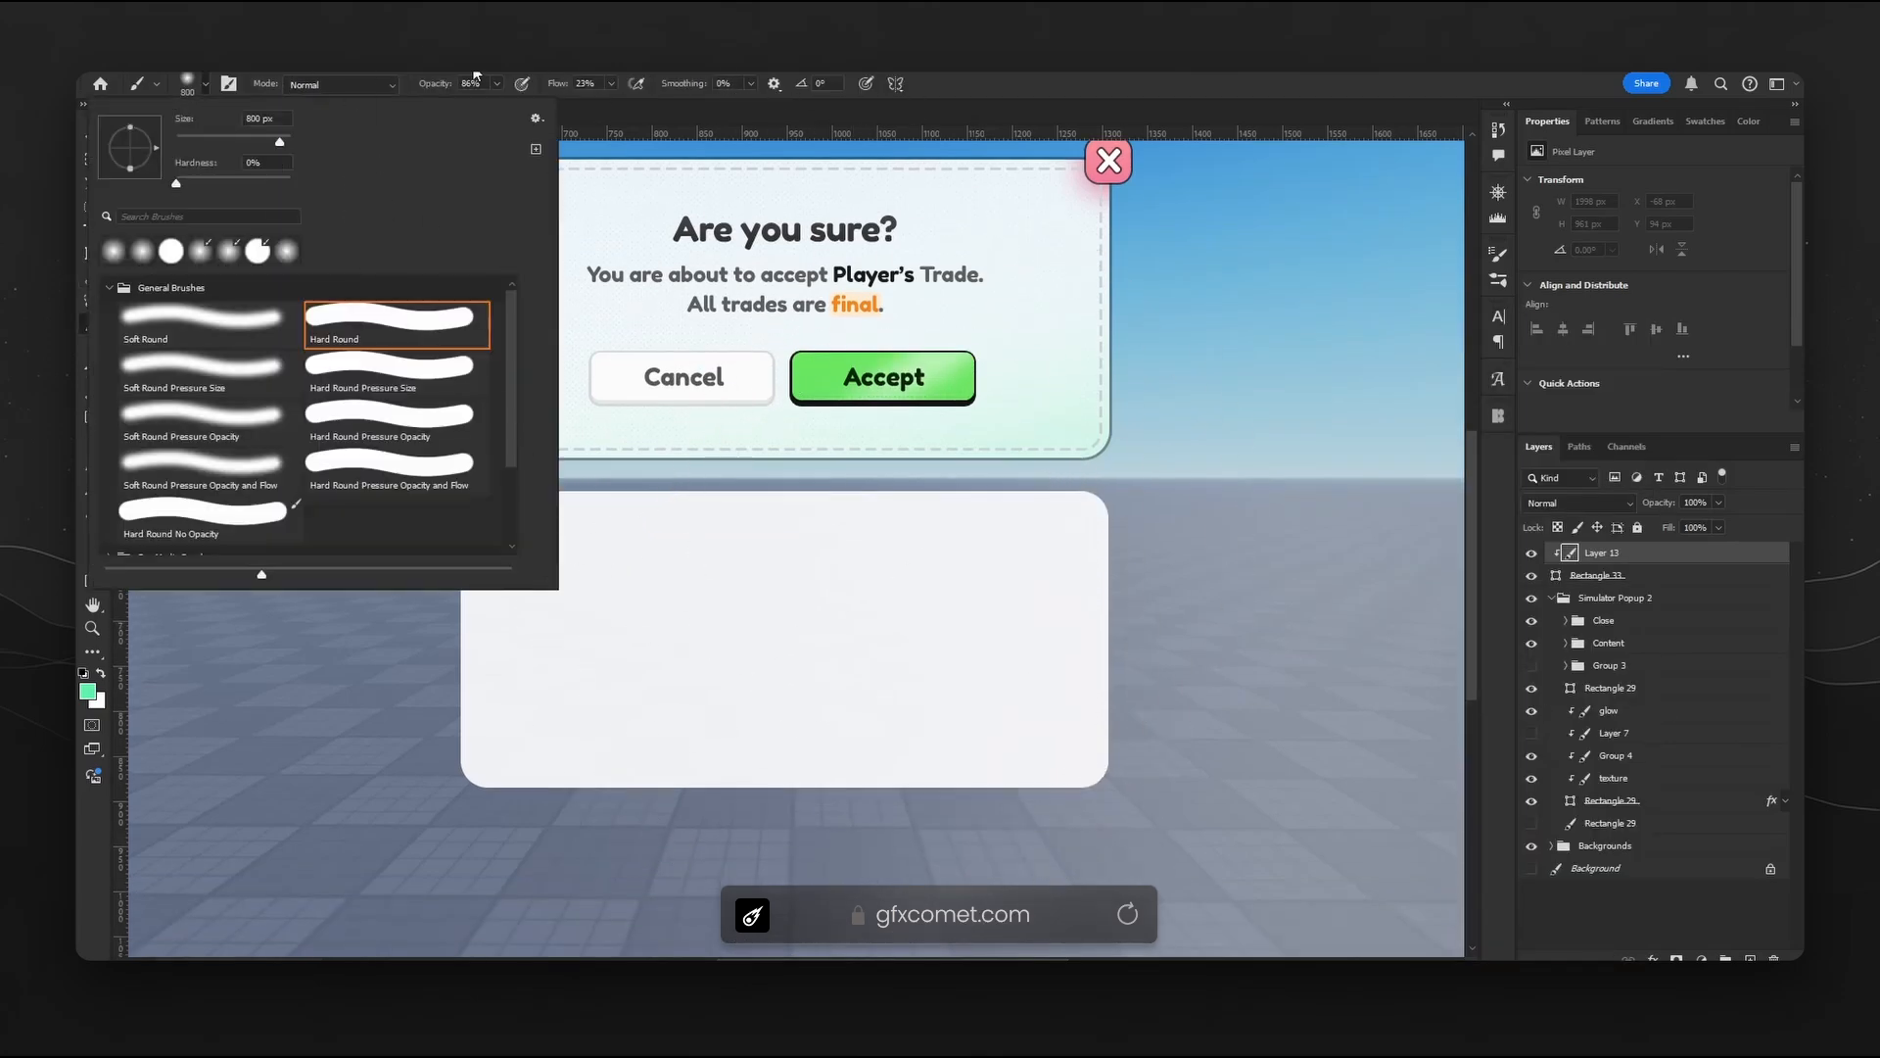
left_click_drag(433, 87, 399, 88)
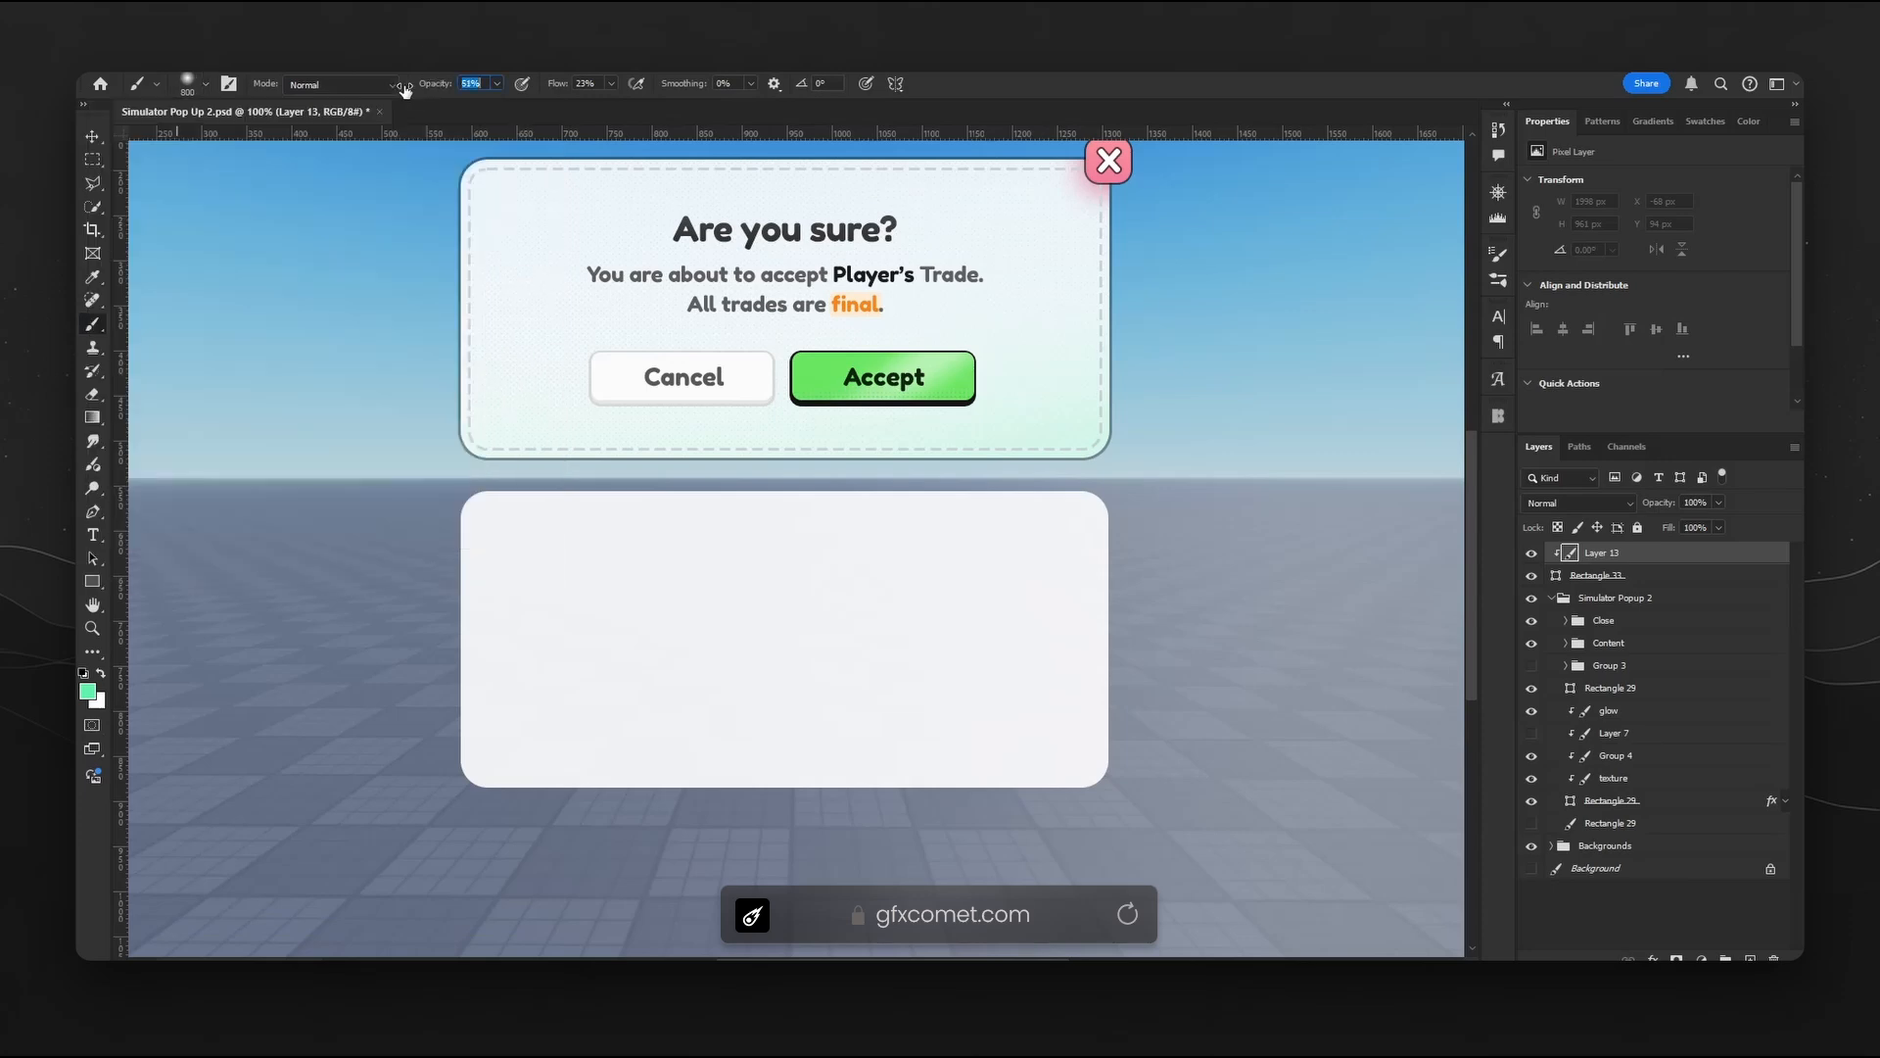
left_click_drag(553, 85, 558, 85)
scroll(989, 803, "down", 2)
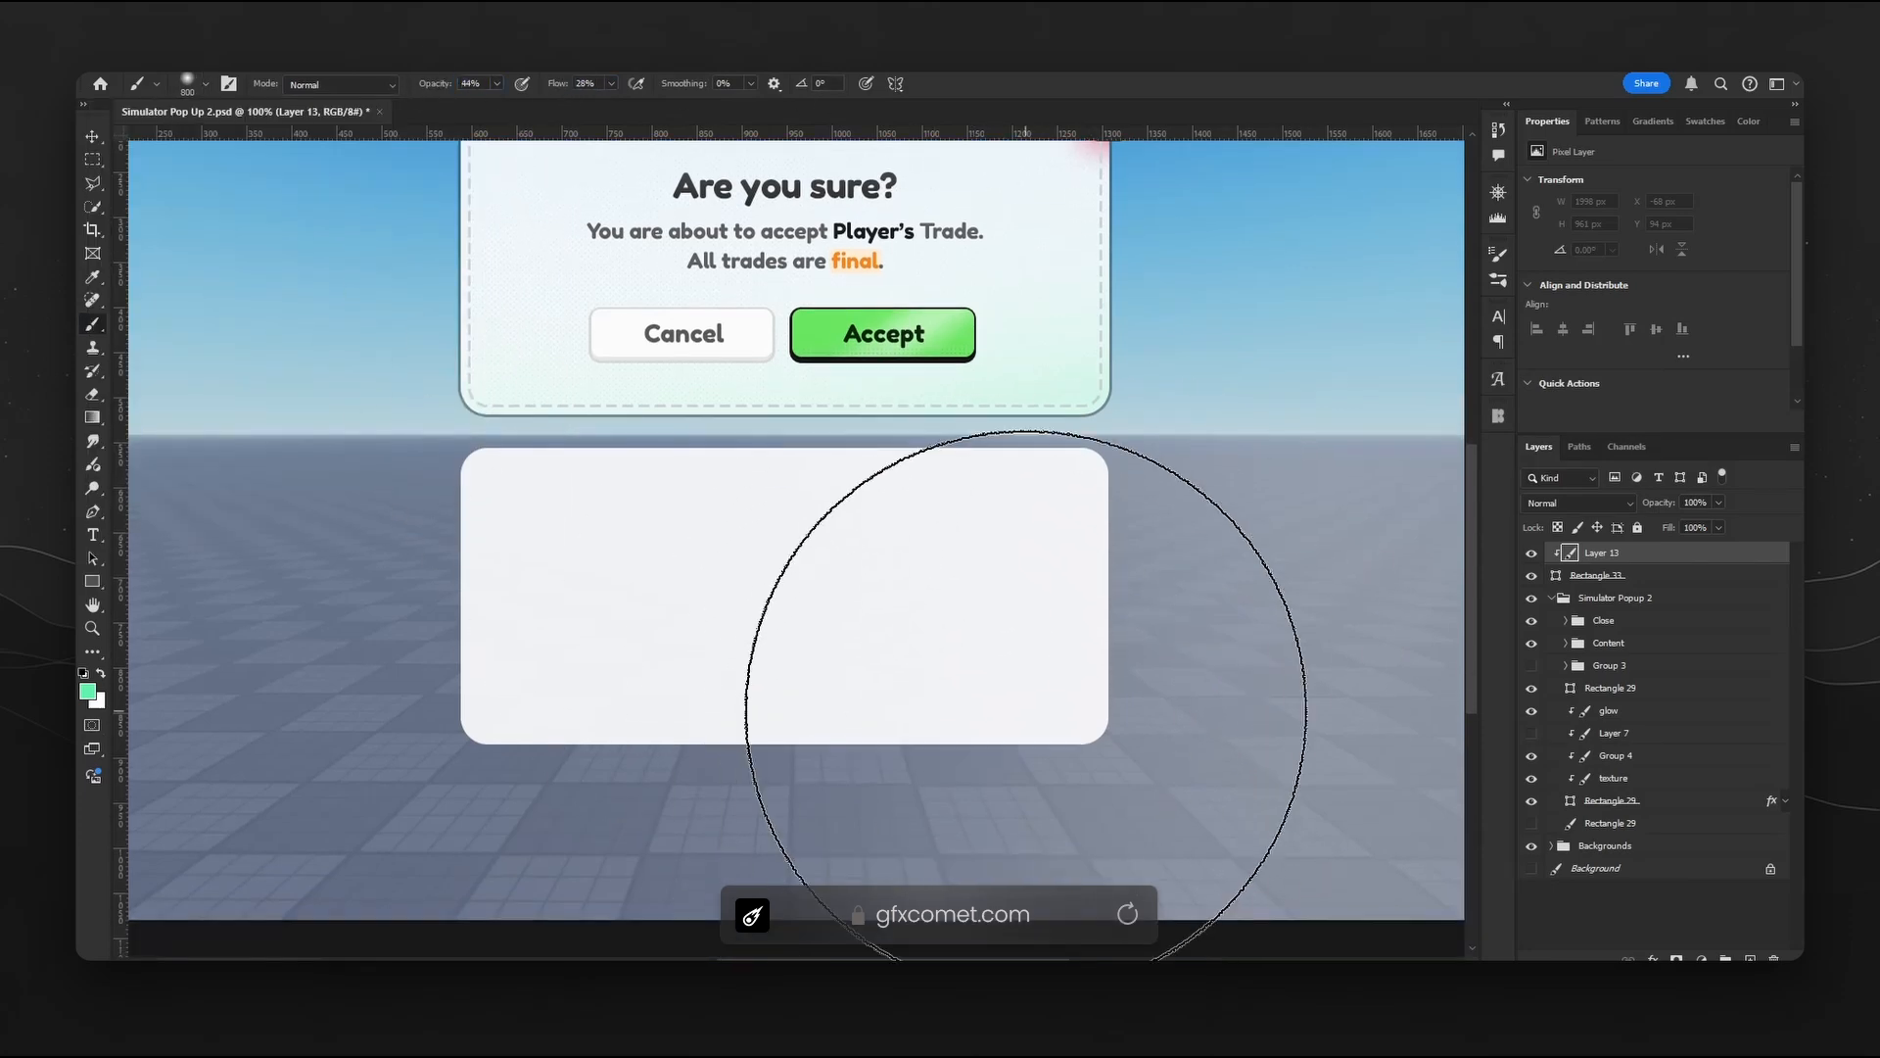
key("ctrl+minus")
scroll(744, 759, "up", 2)
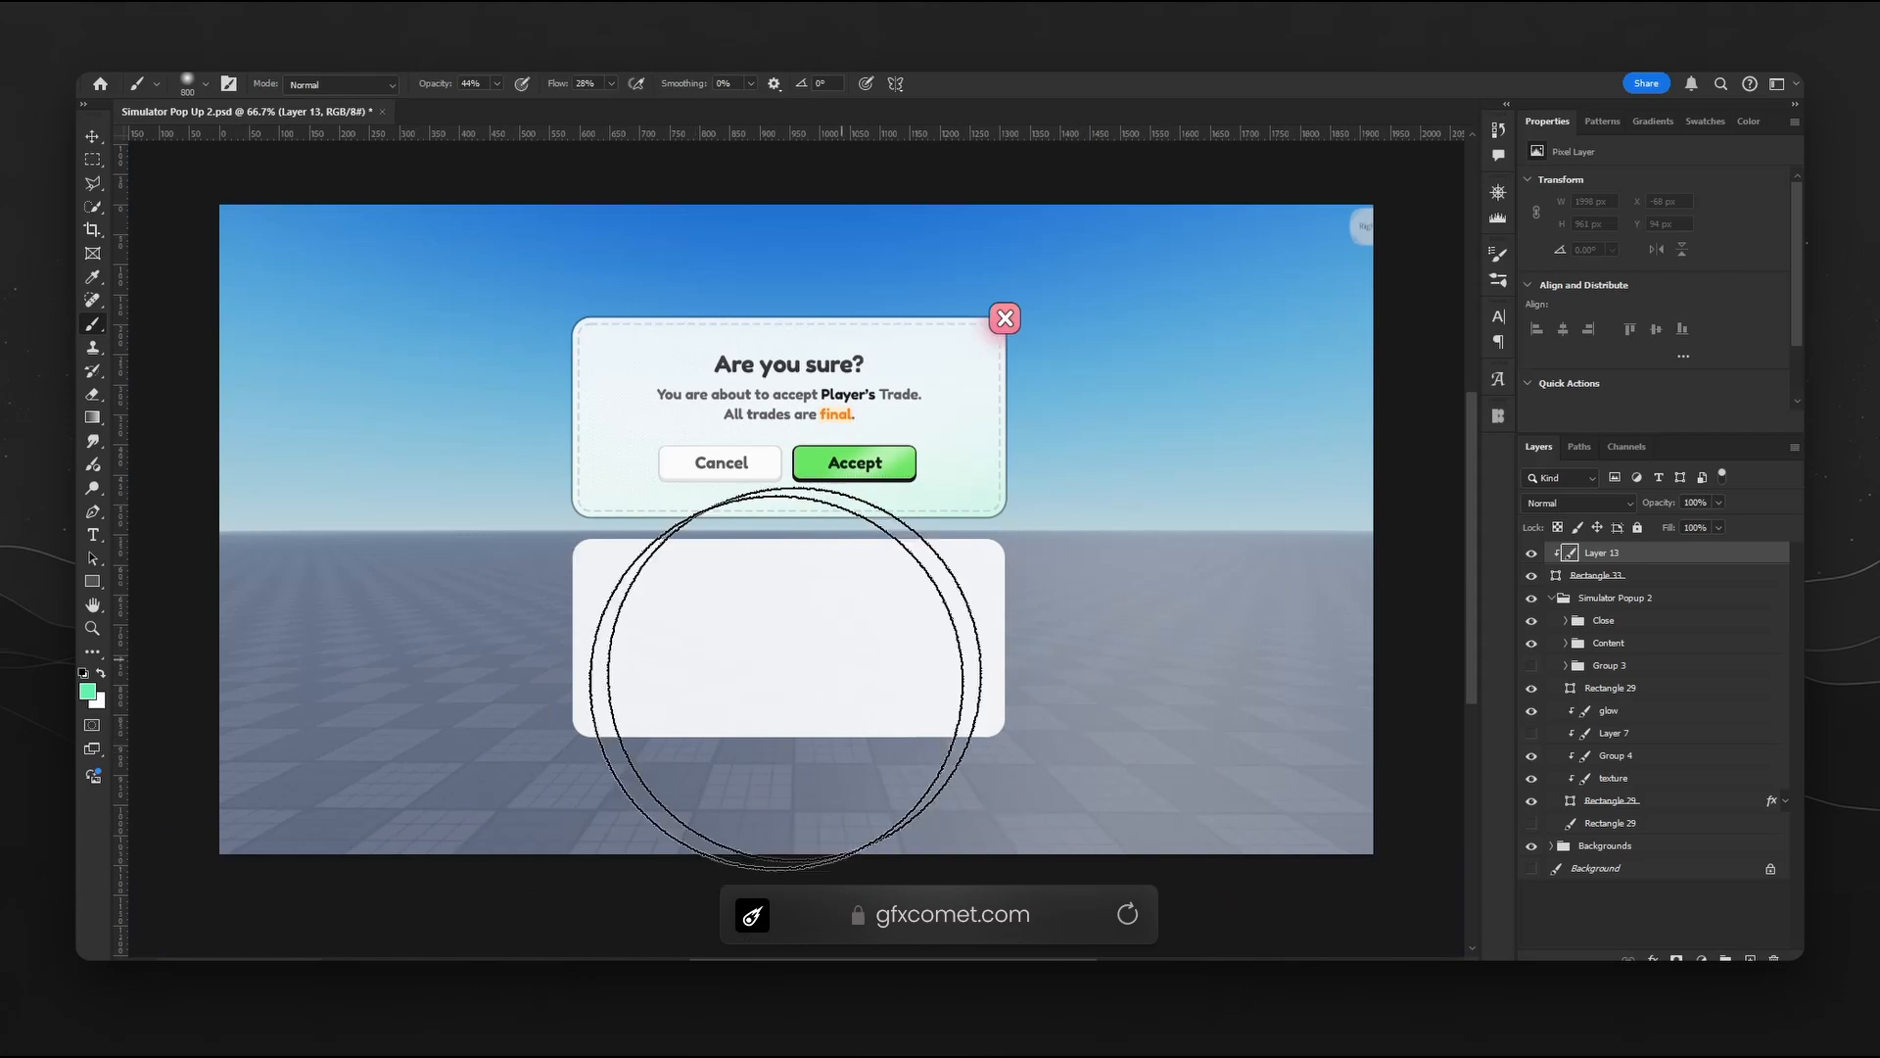
mouse_move(680, 923)
left_mouse_down()
mouse_move(1008, 931)
mouse_move(661, 890)
left_mouse_up()
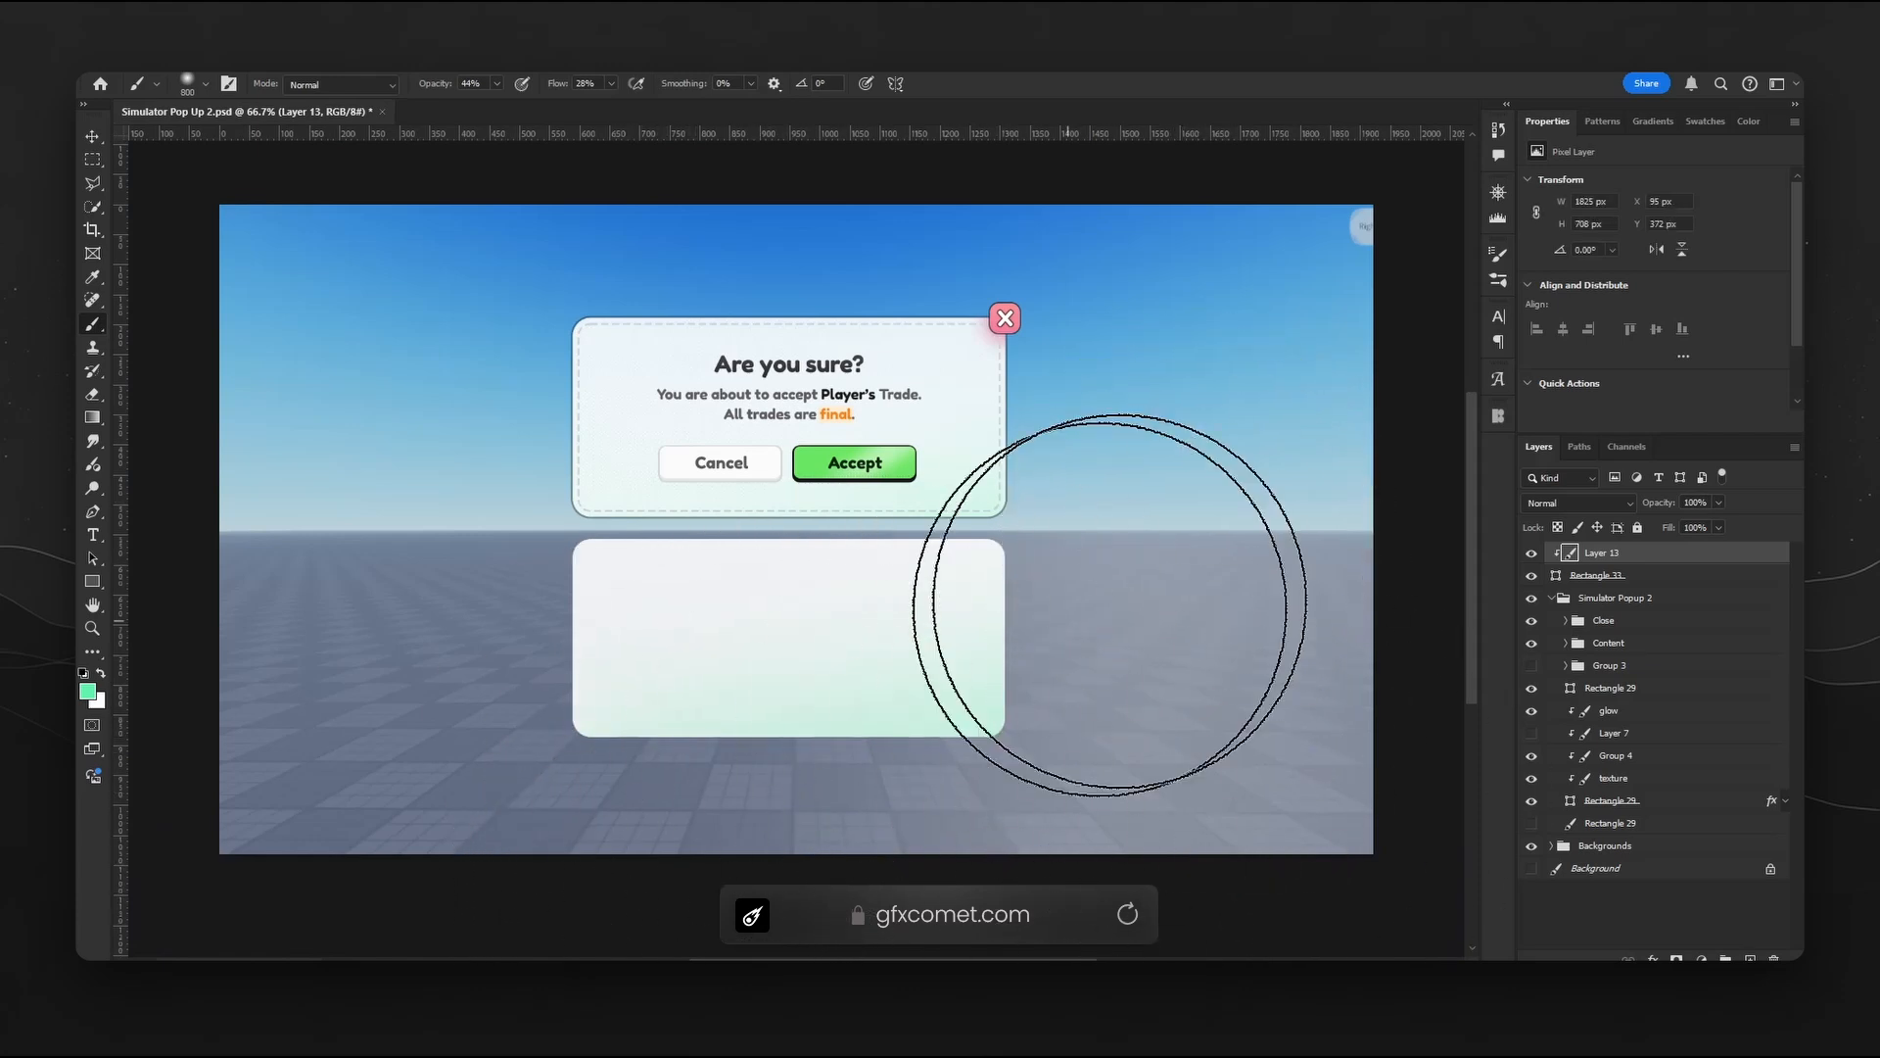
- Move the painted green glow down about 28 px within the new panel and collapse the Simulator Popup 2 group
key("v")
mouse_move(957, 558)
left_mouse_down()
mouse_move(1078, 605)
mouse_move(1091, 585)
left_mouse_up()
key("ctrl+plus")
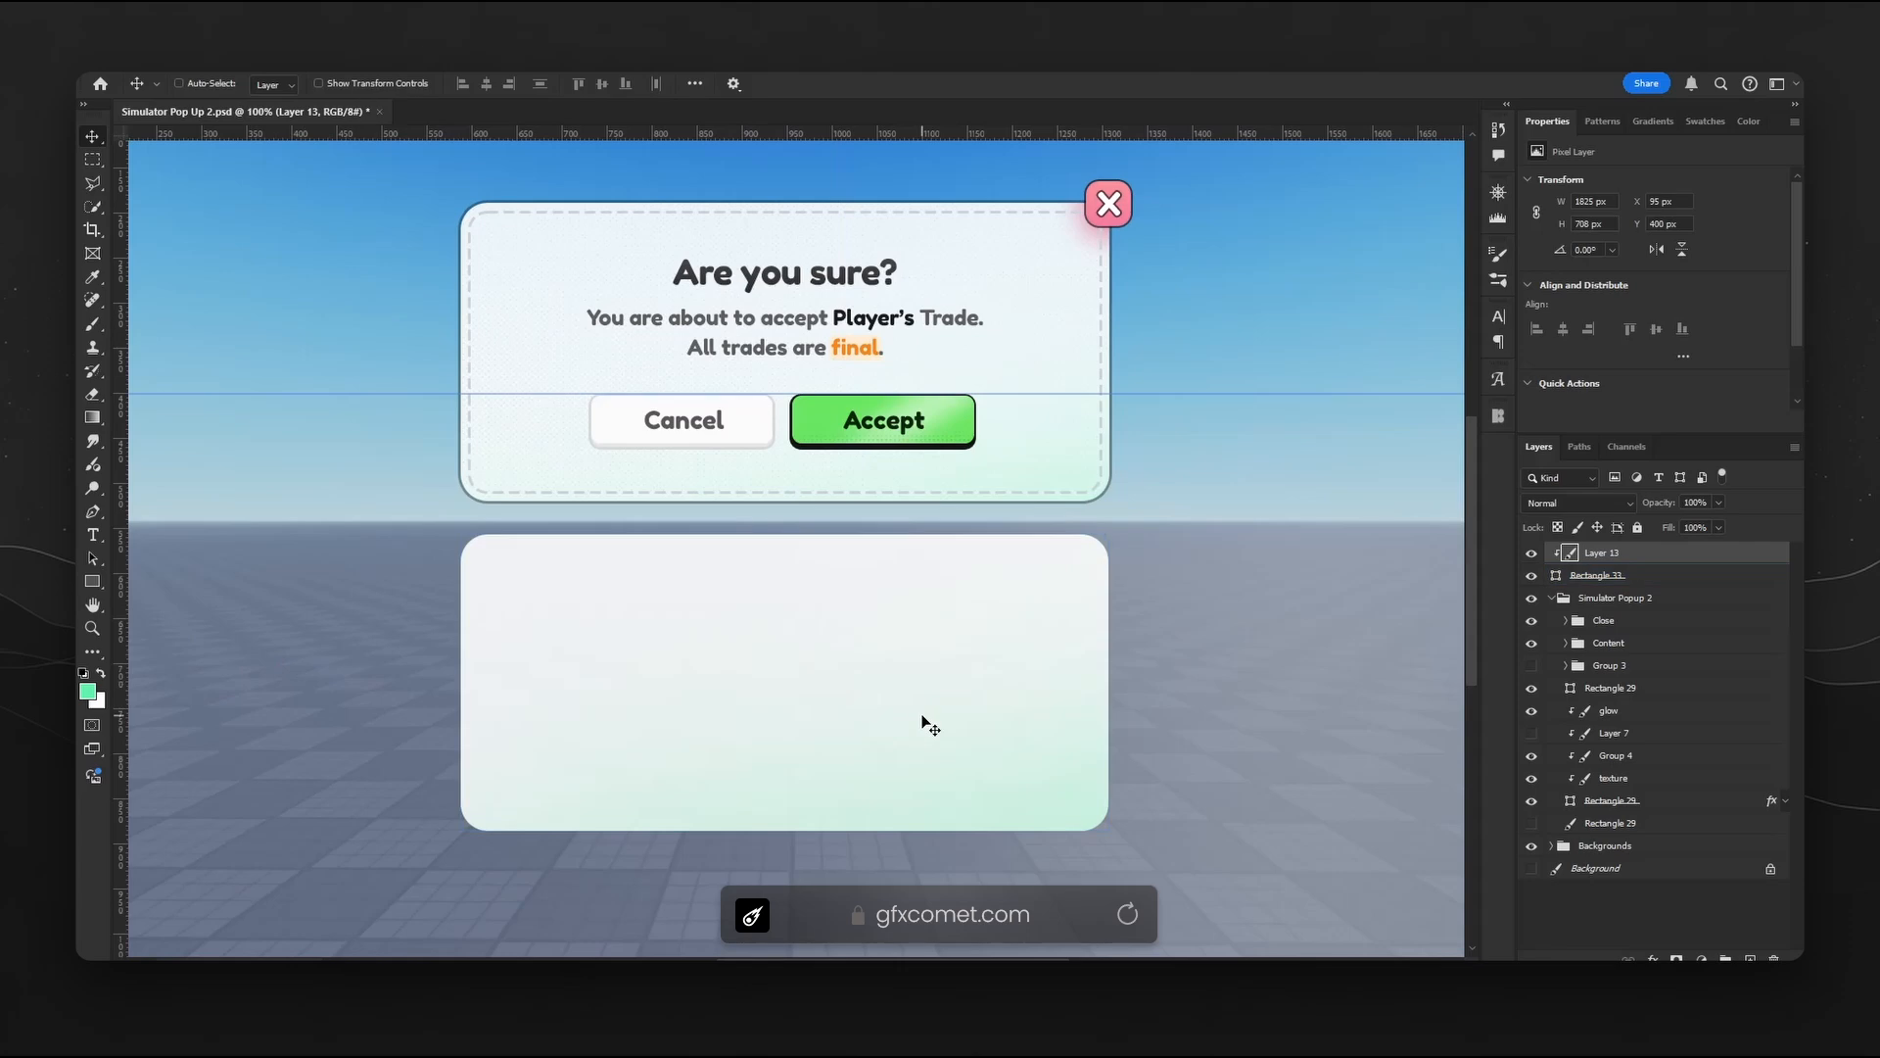
left_click(1551, 598)
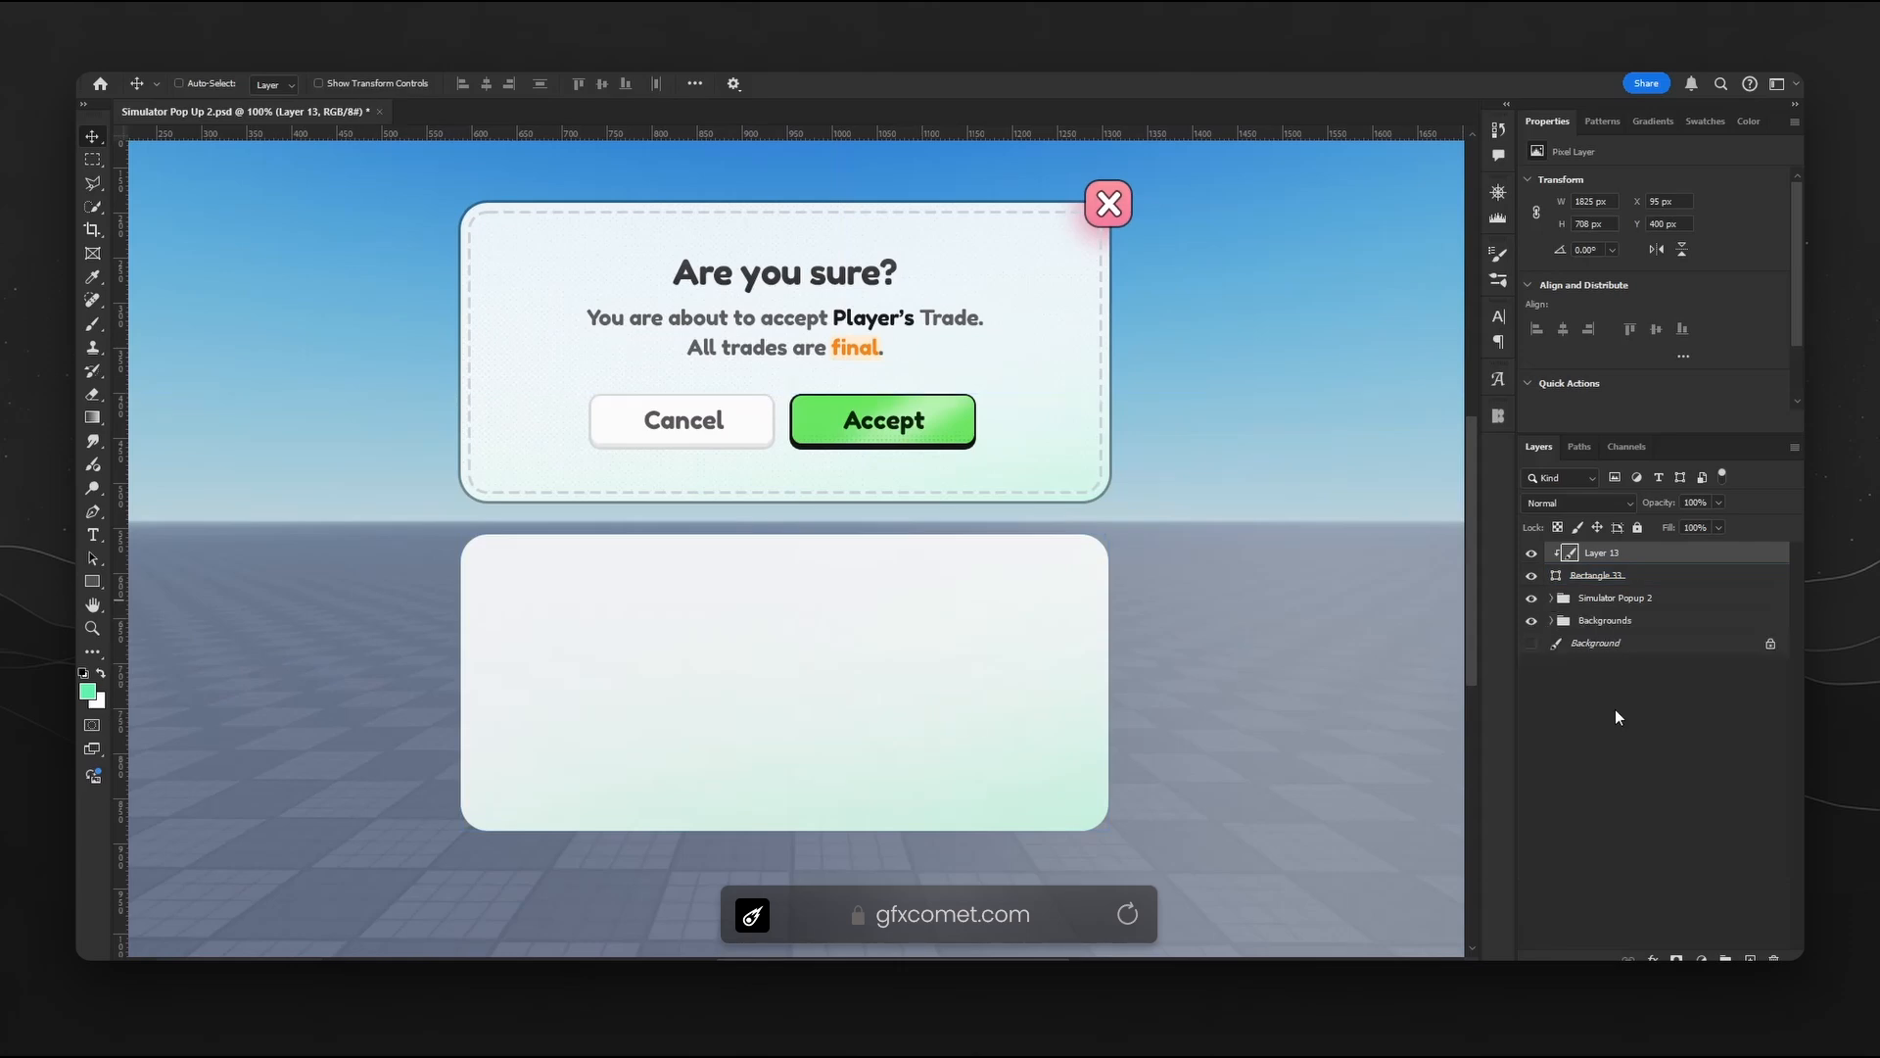
- Add a black outside stroke of 3 px at 35% opacity to Rectangle 33
double_click(1681, 581)
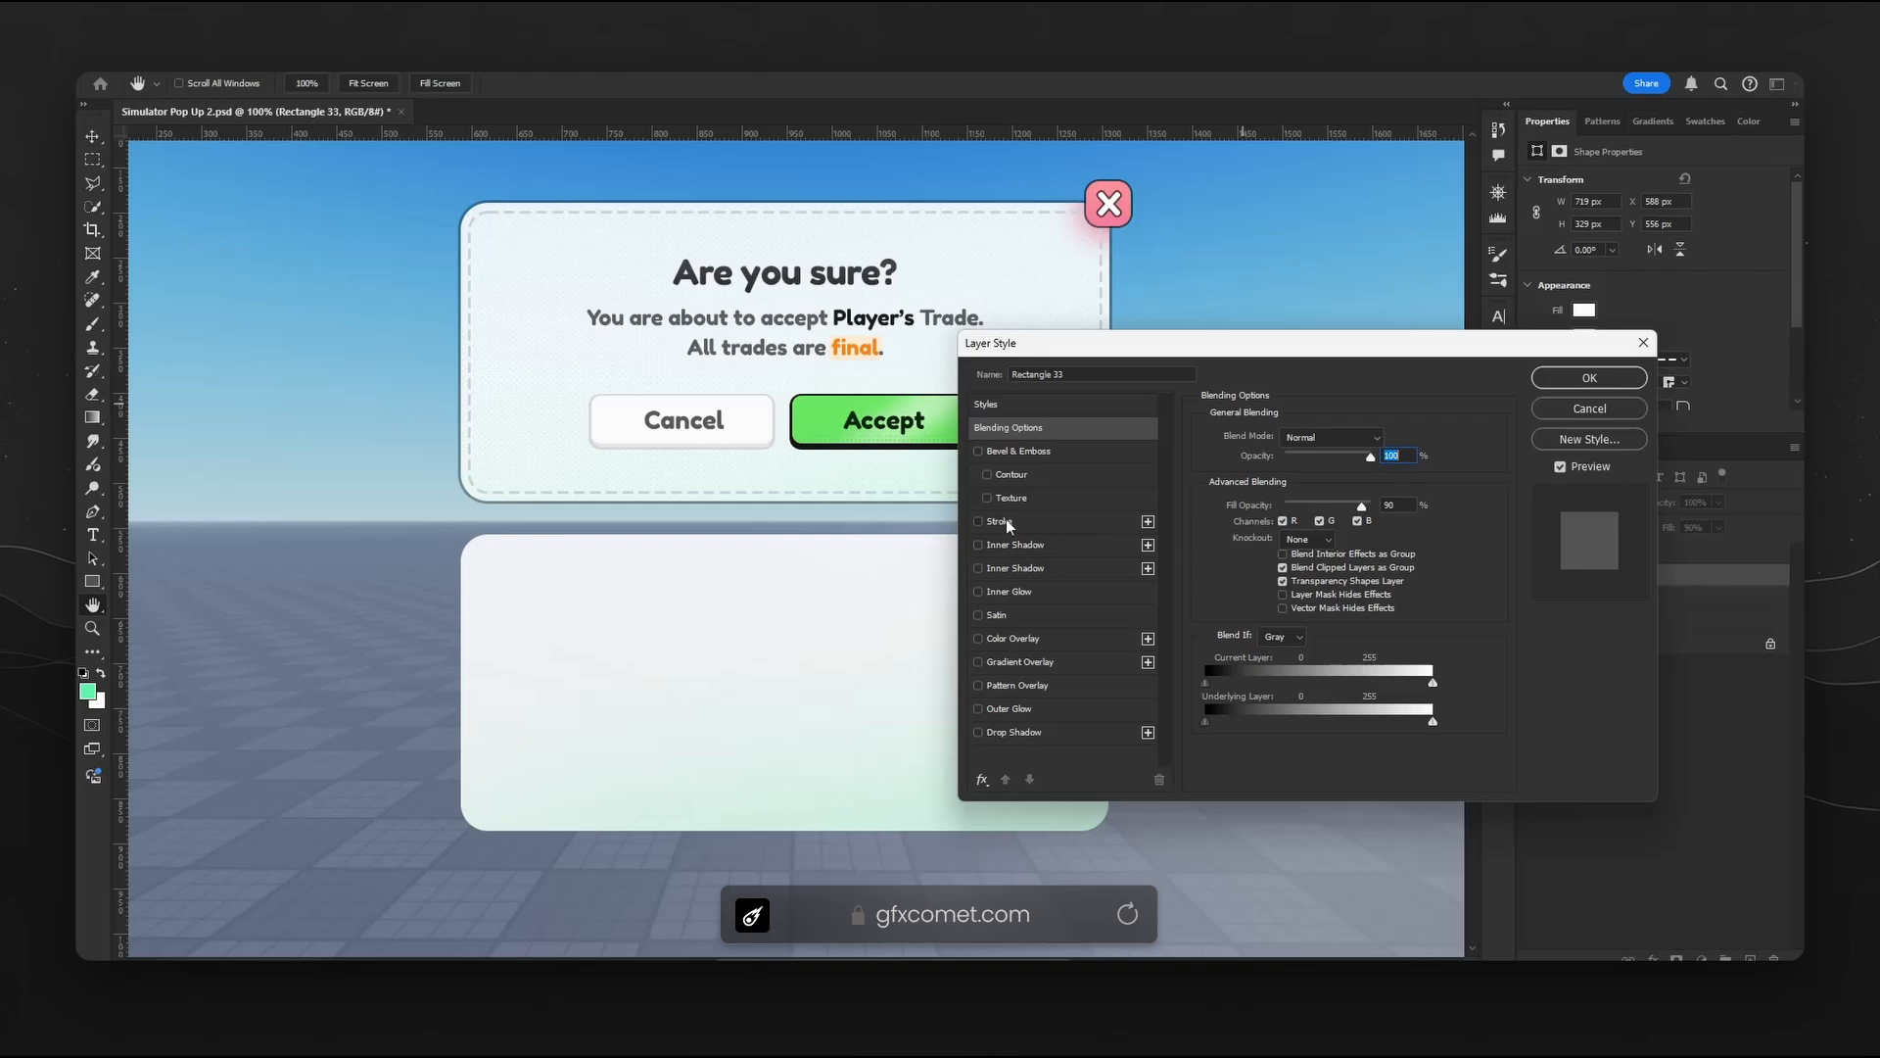
left_click(1007, 521)
left_click(1244, 566)
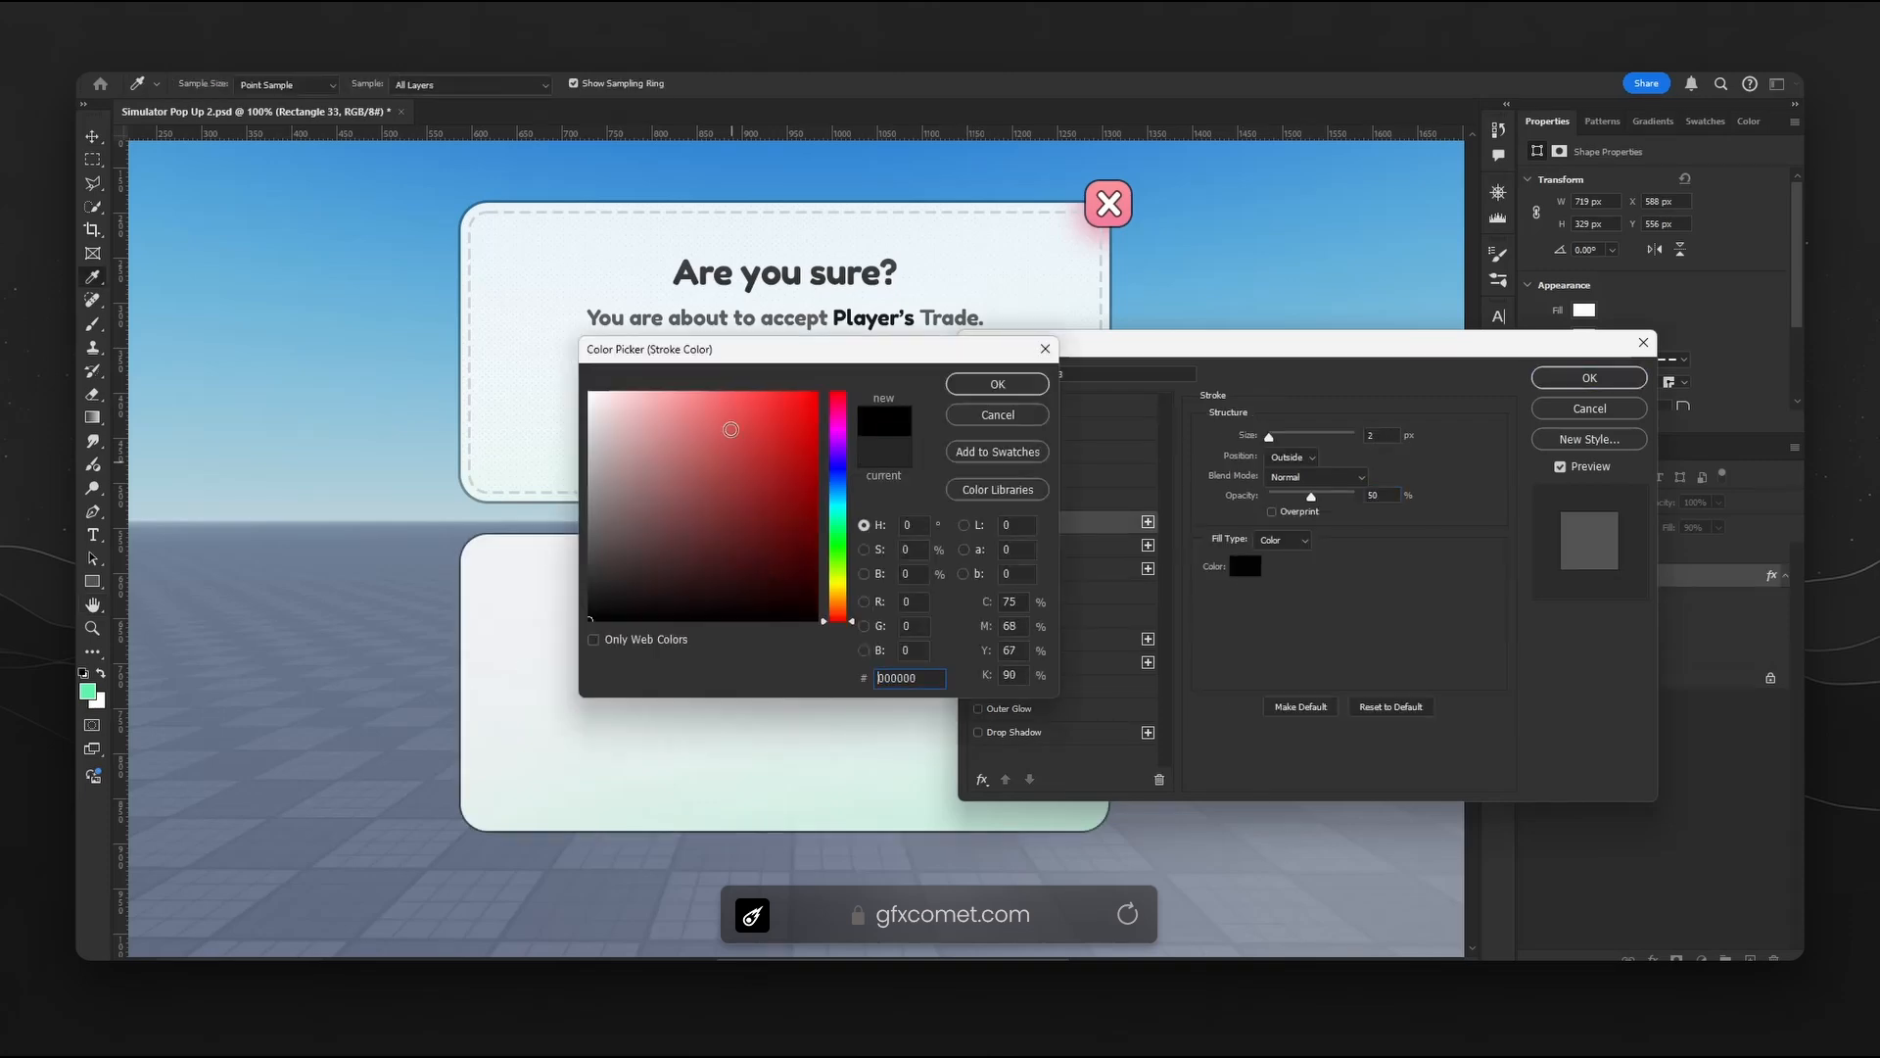
left_click_drag(780, 358, 999, 364)
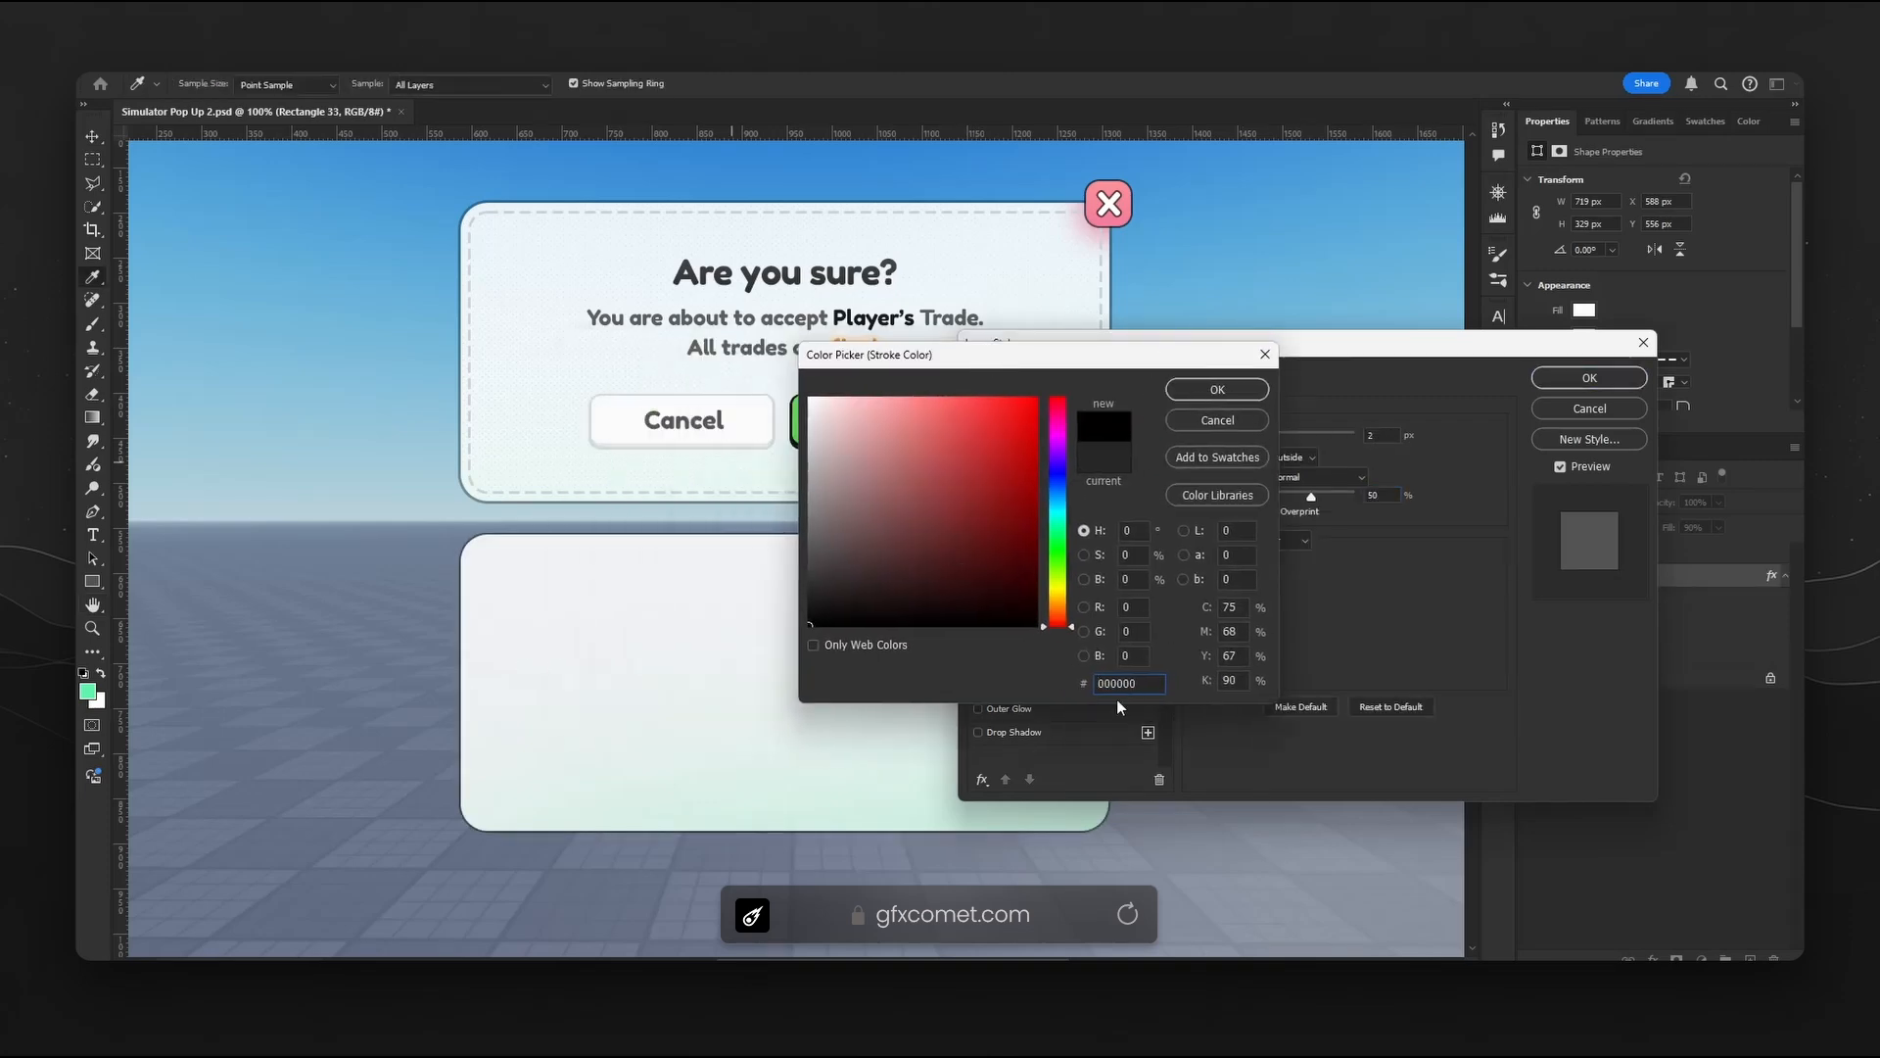
left_click(1215, 392)
double_click(1381, 436)
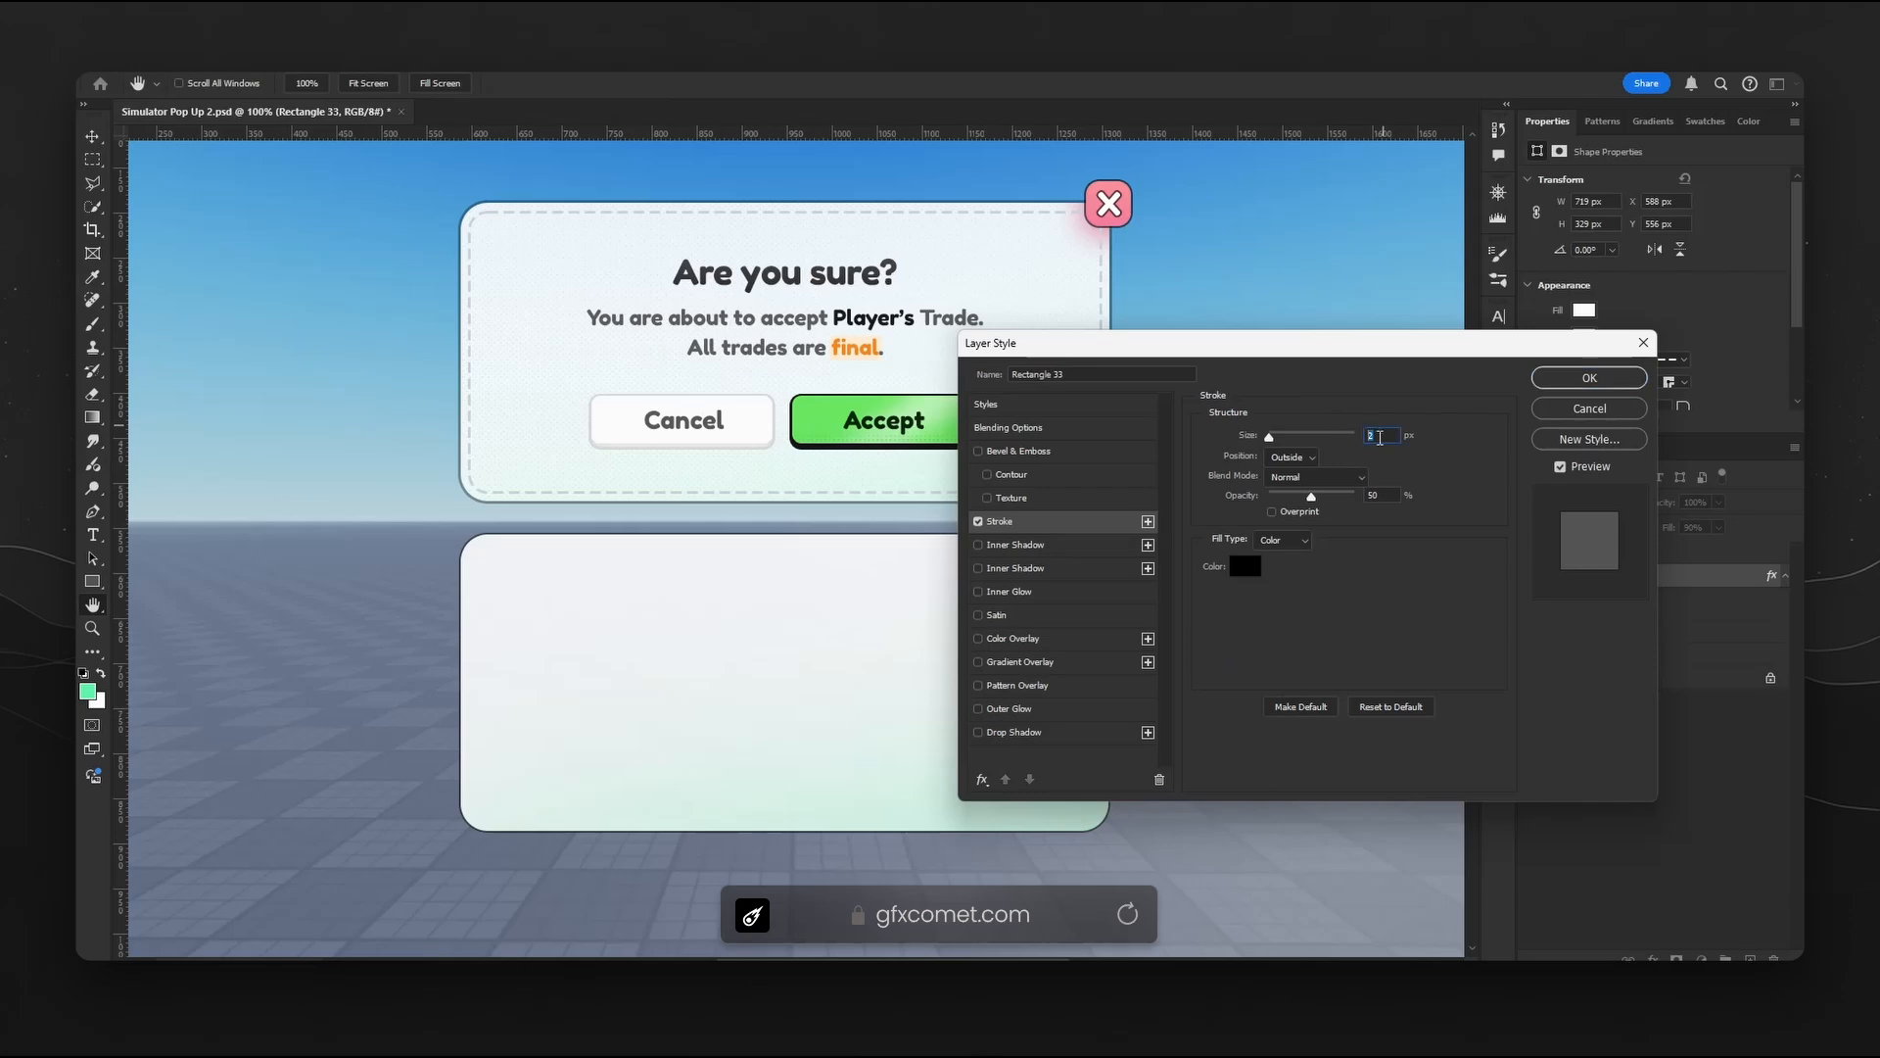
type("5")
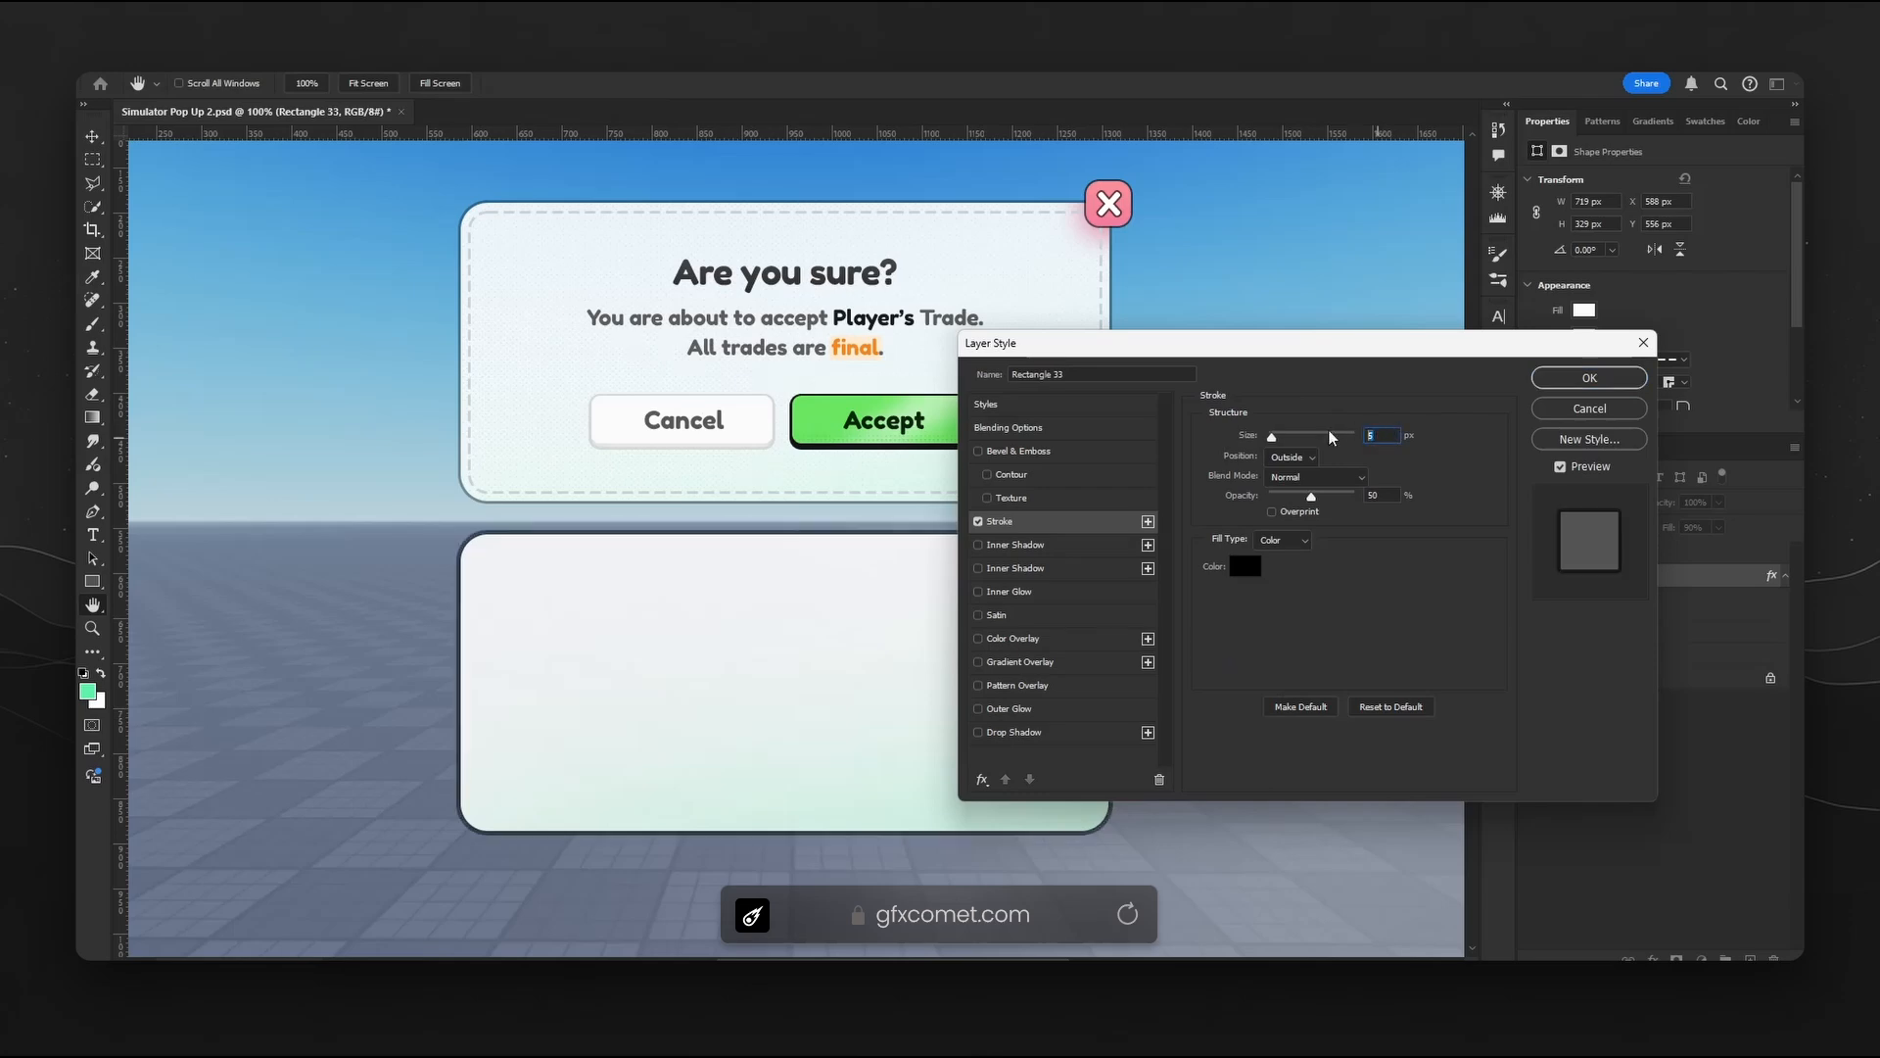
type("3")
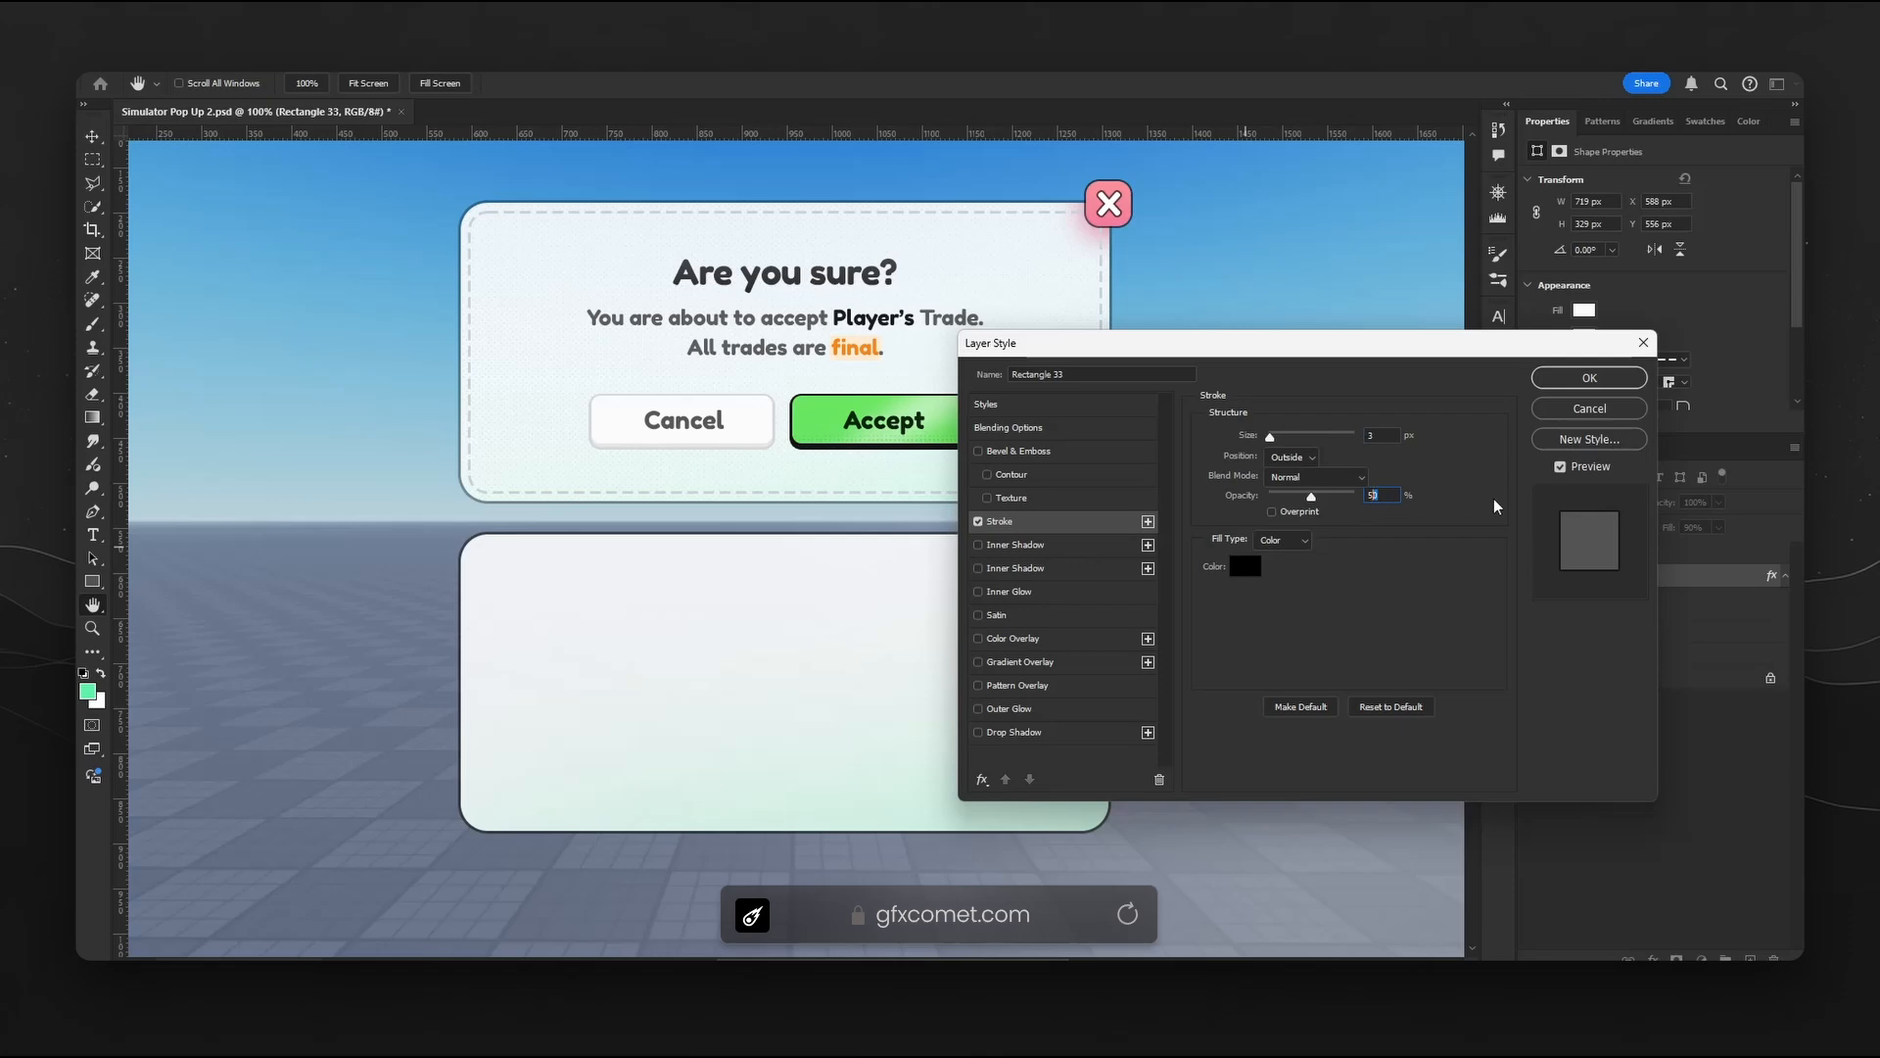
type("35")
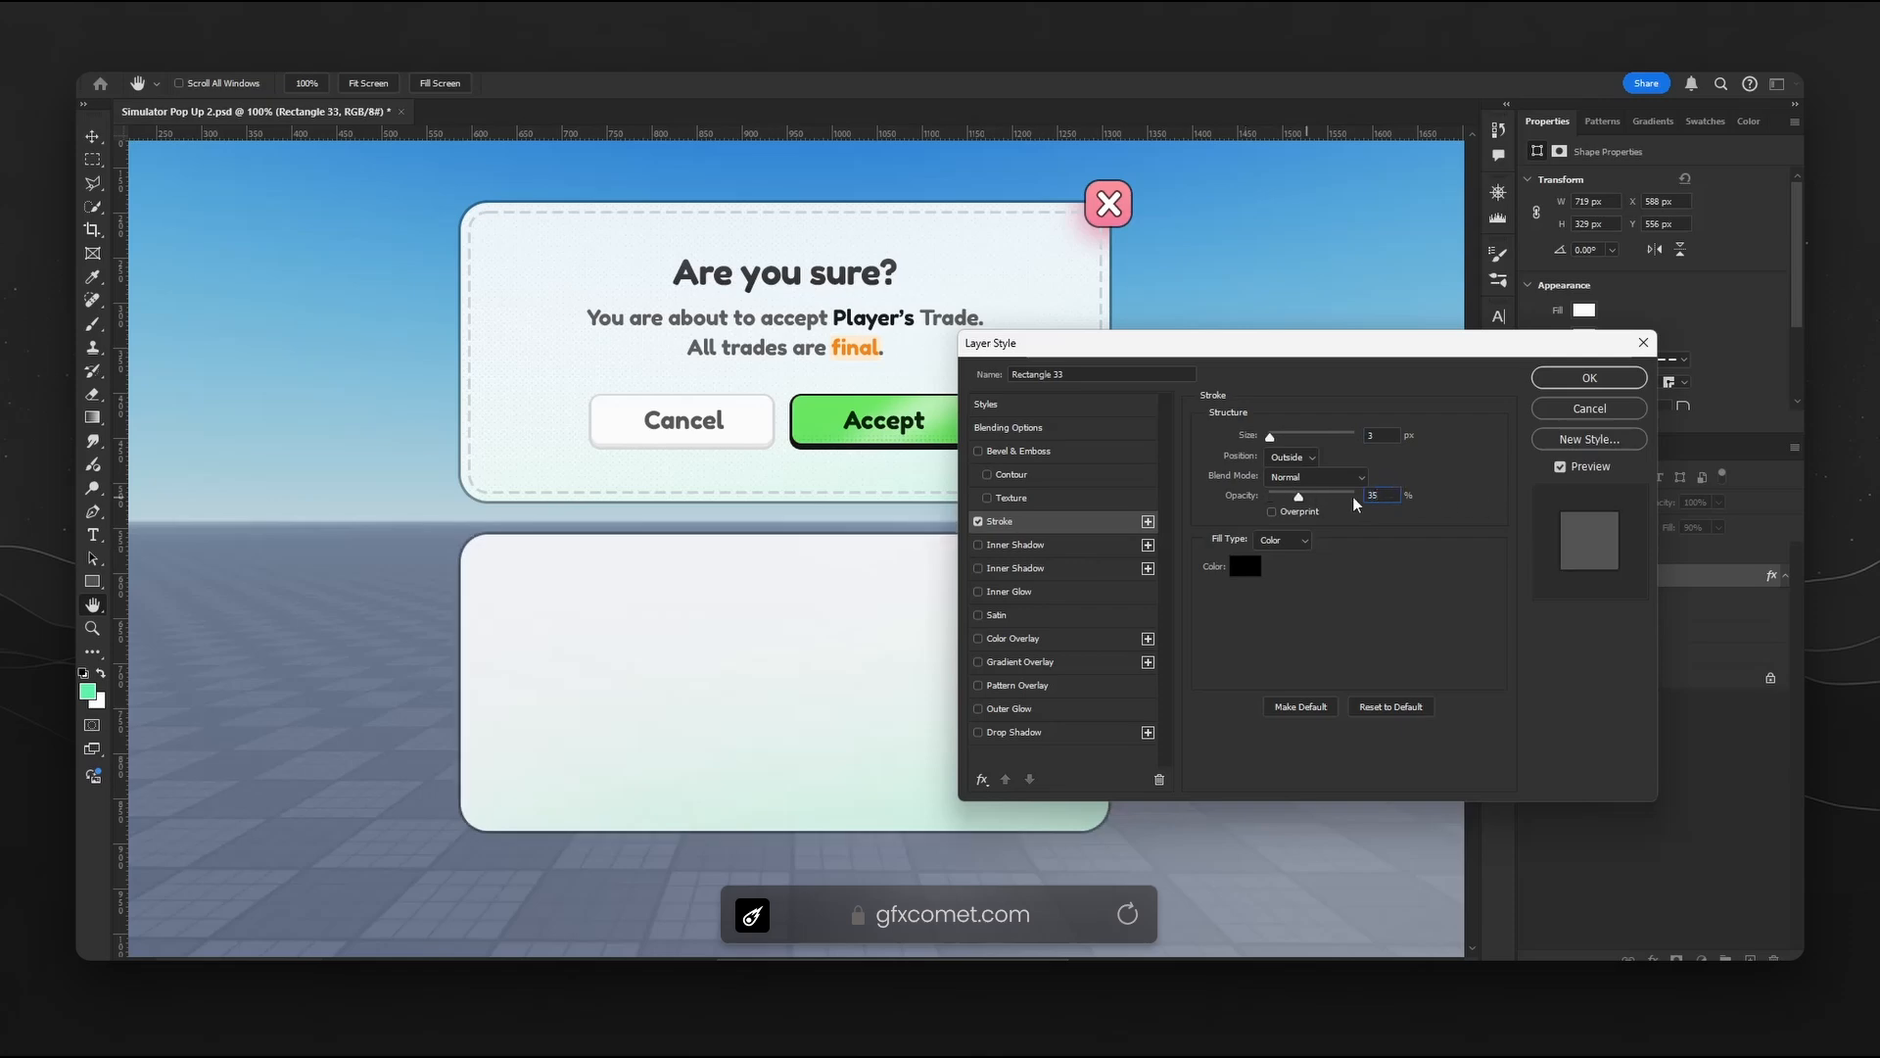
left_click(1616, 378)
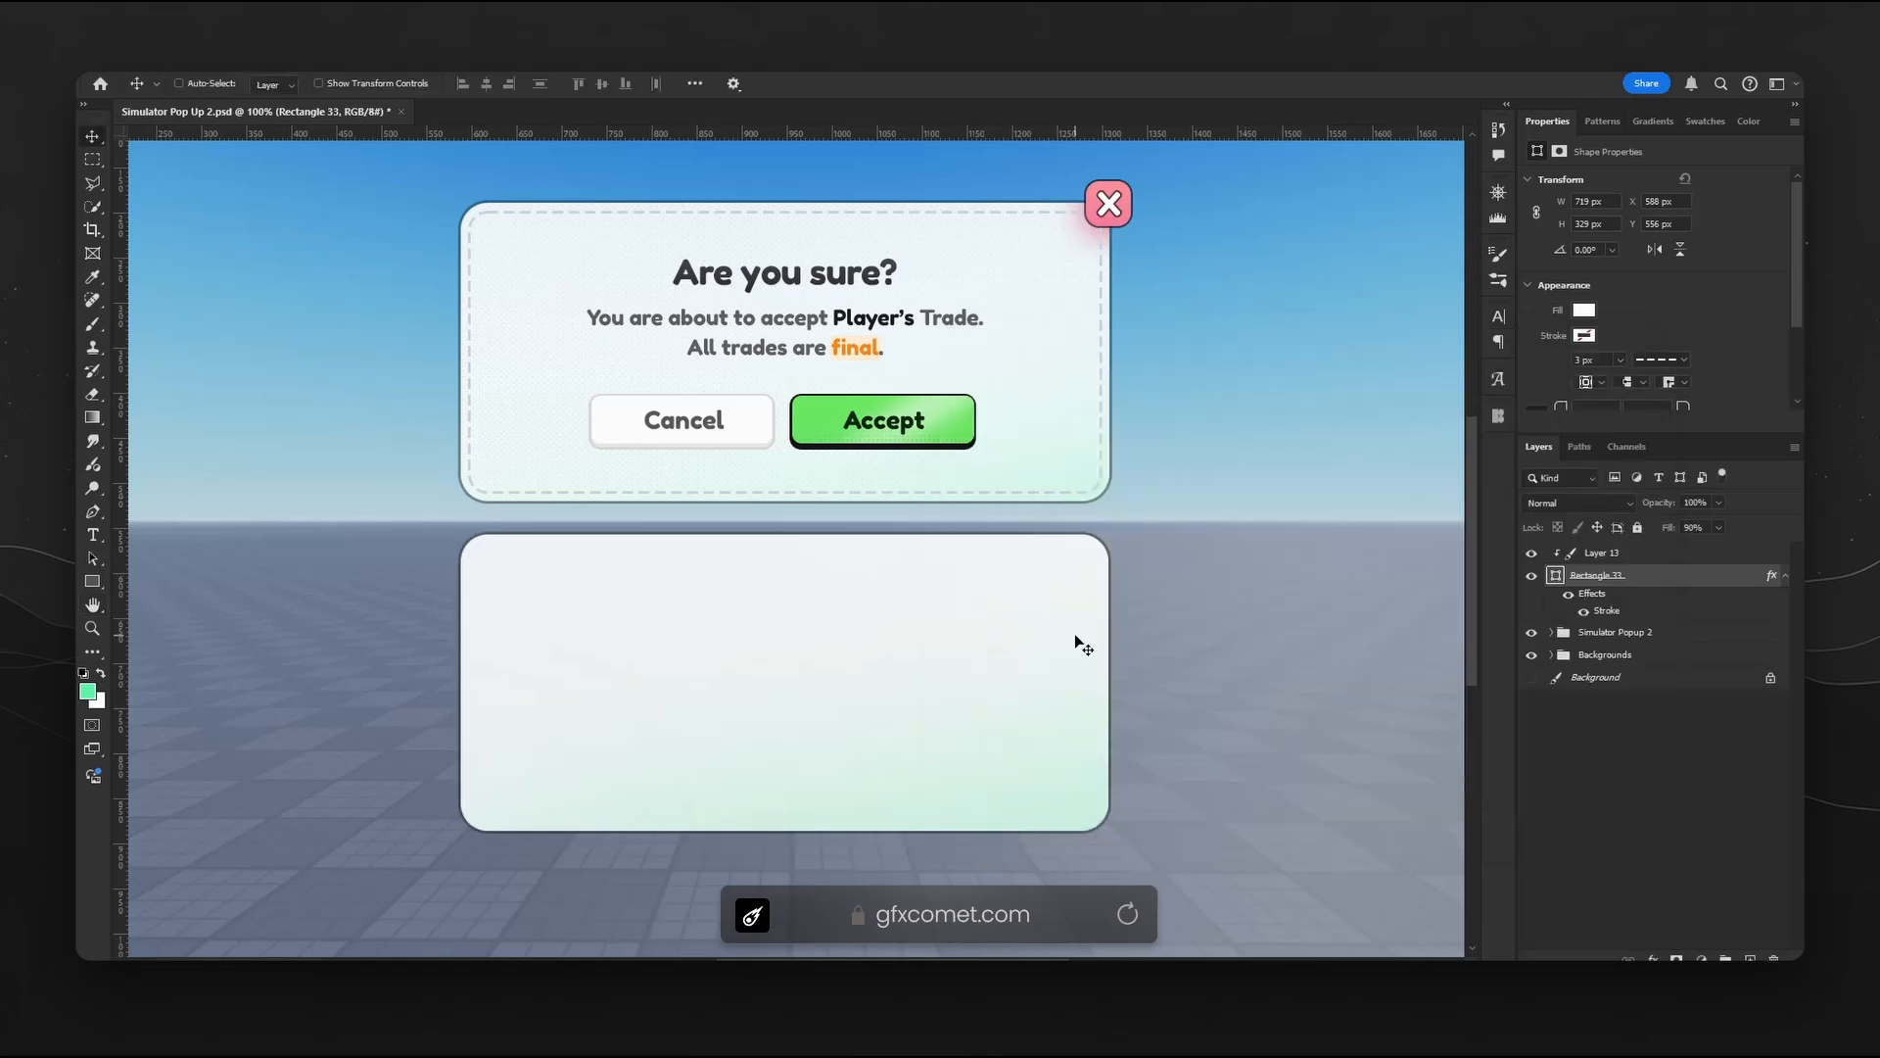
- Check the stroke effect settings of the reference panel's base Rectangle 29, reselect Rectangle 33 and collapse the popup group and layer effects
left_click(1634, 836)
double_click(1684, 840)
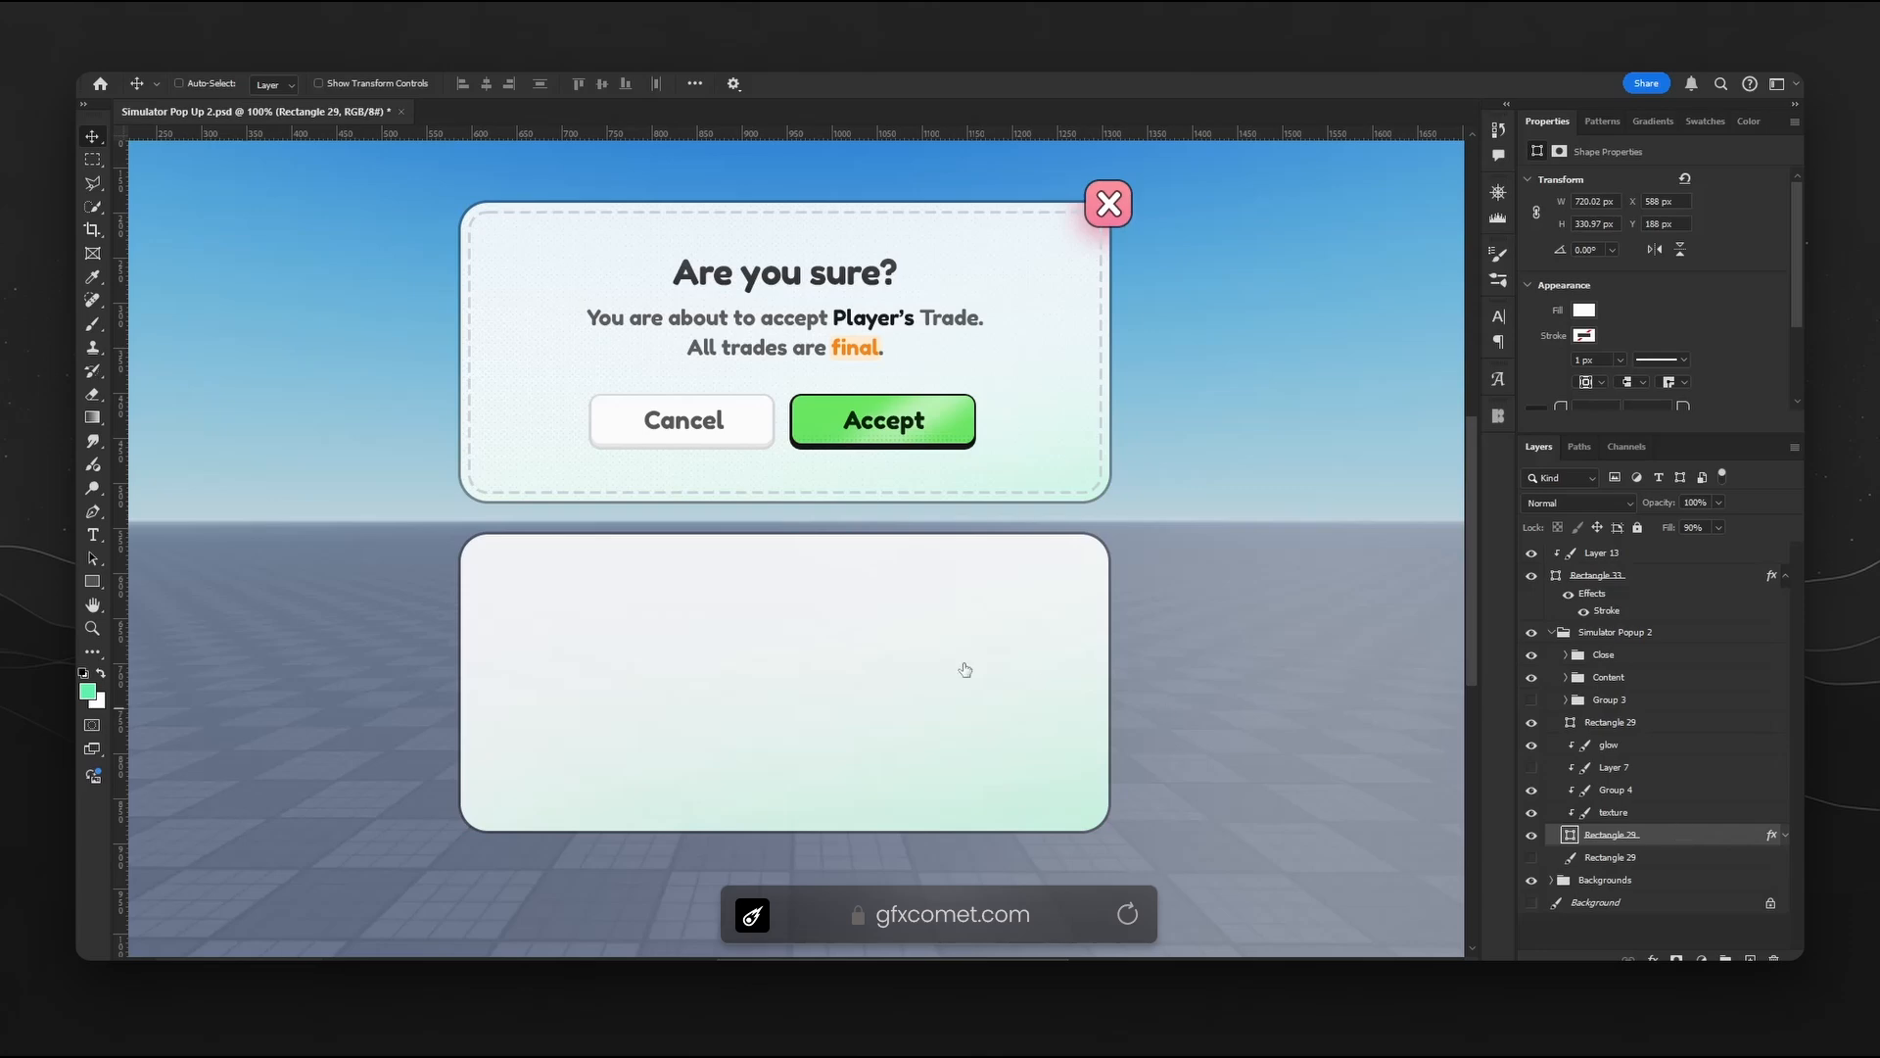
left_click(1008, 522)
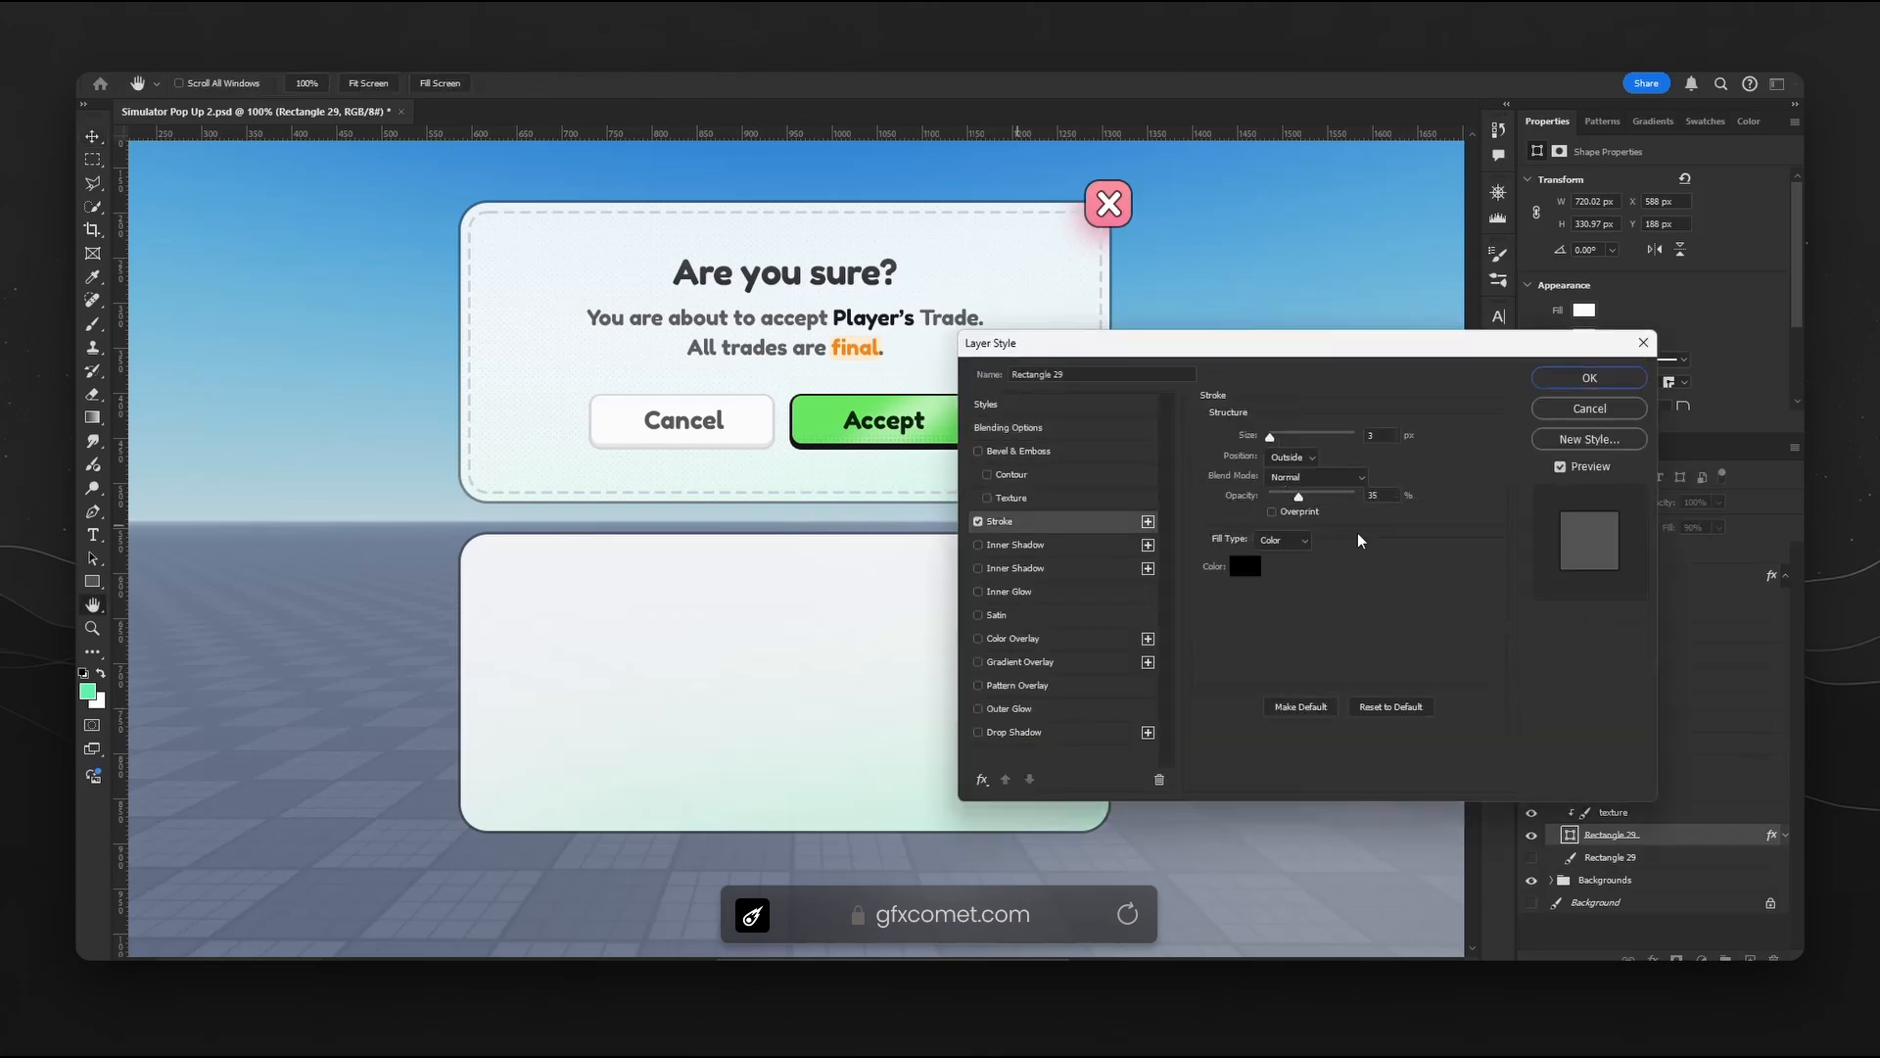
left_click(1587, 378)
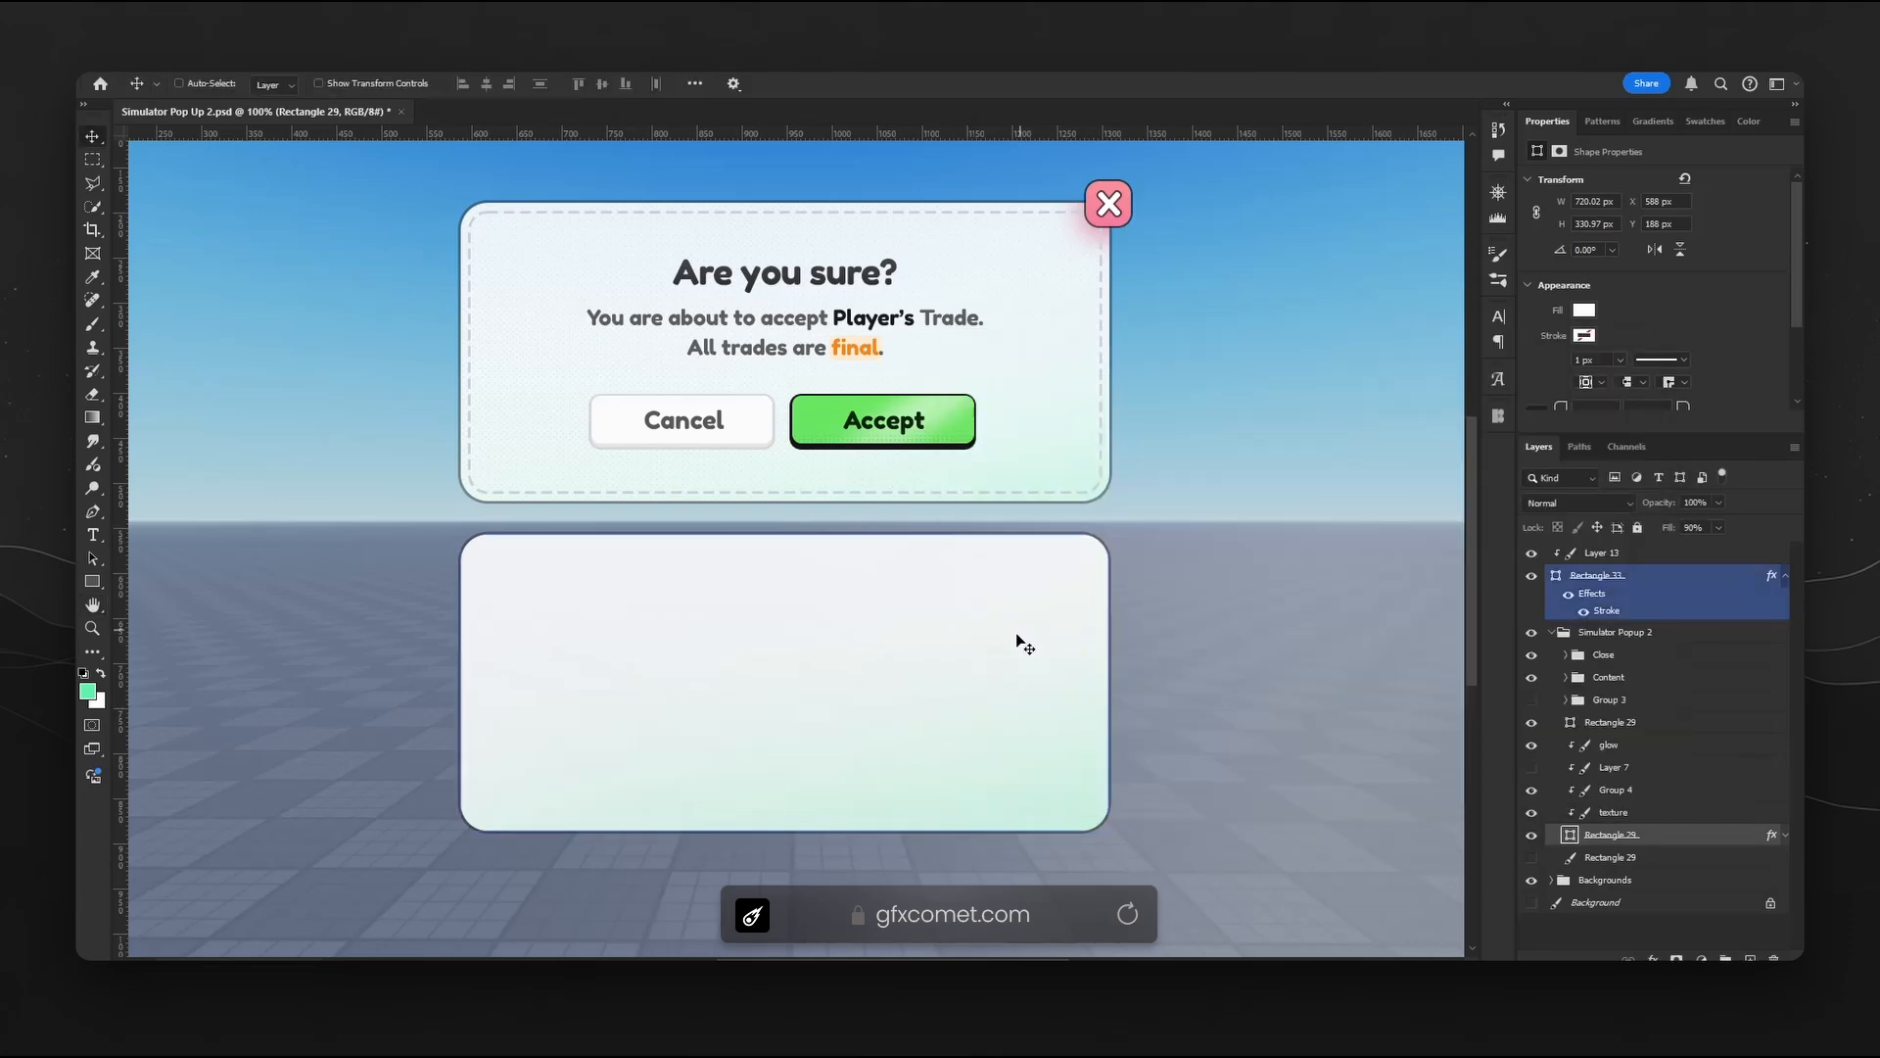
left_click(833, 628, "ctrl")
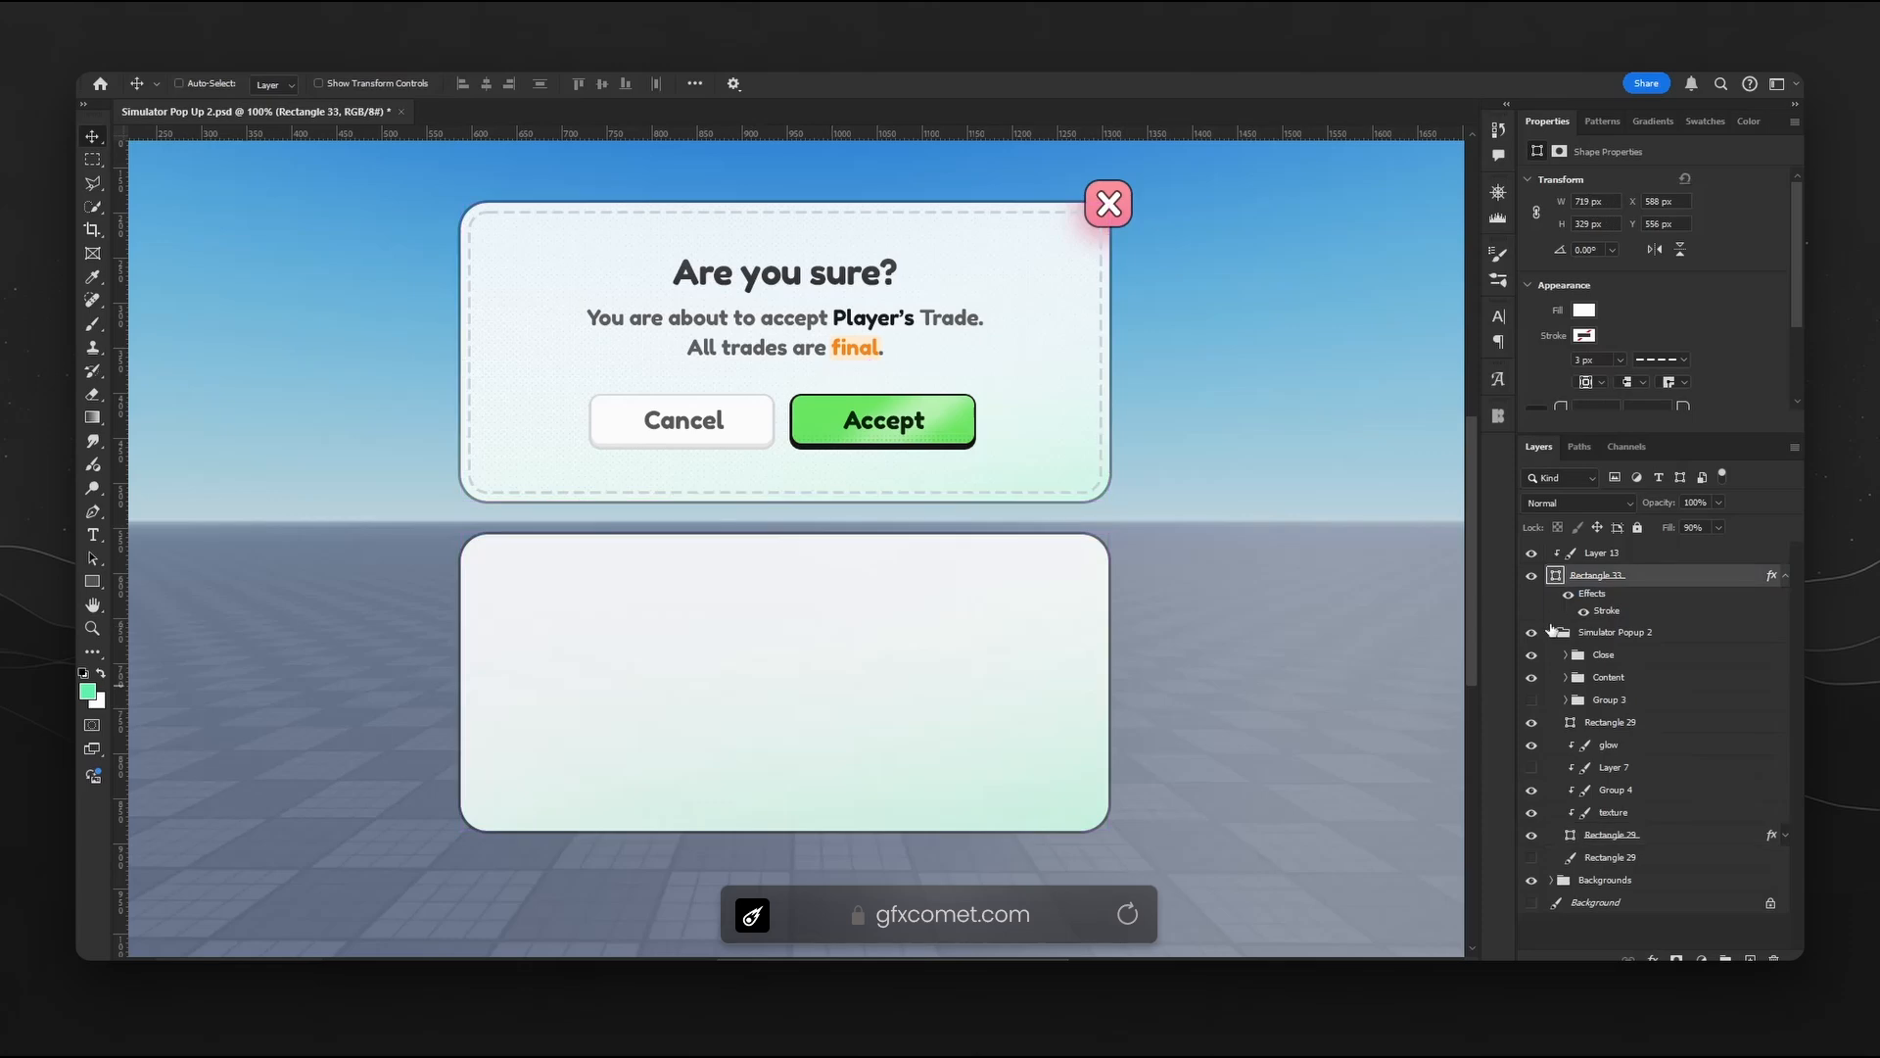
left_click(1552, 632)
left_click(1787, 576)
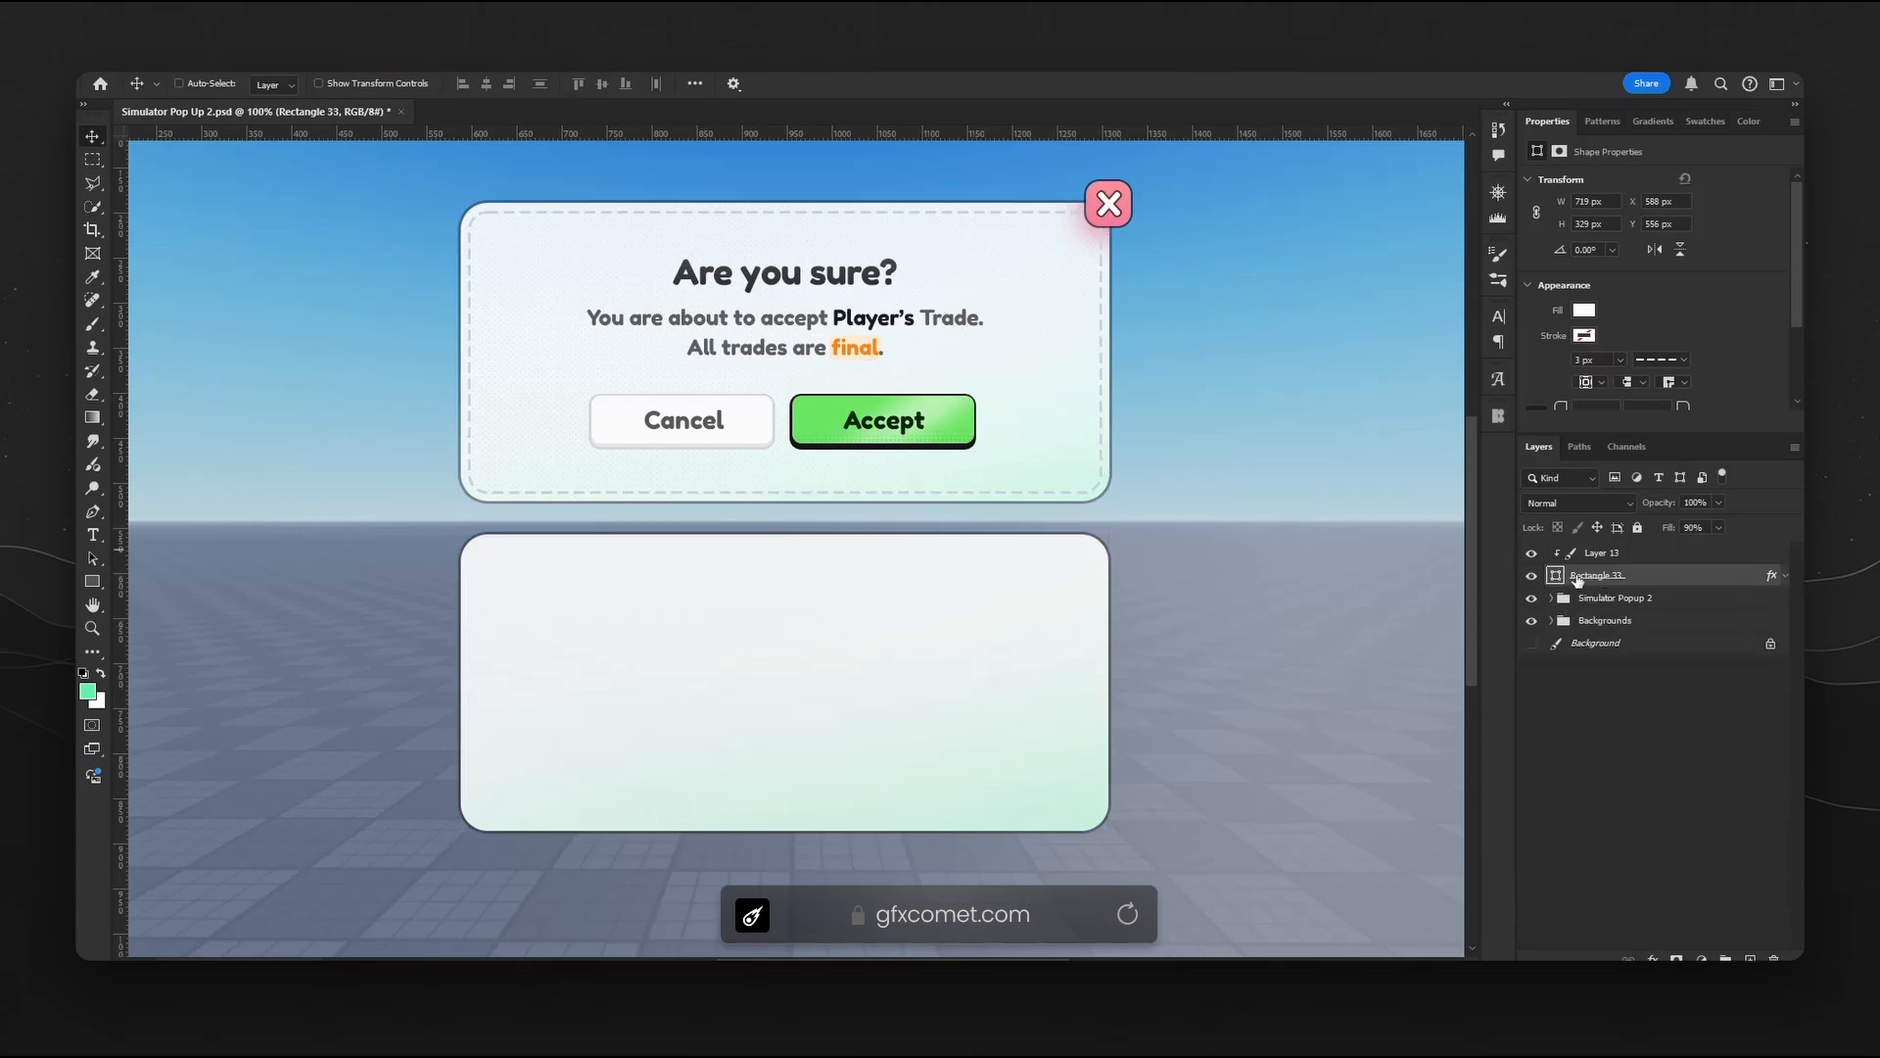
- Duplicate Rectangle 33 above the glow layer, remove the copy's layer effects and set its fill to 100%
left_click_drag(1596, 576, 1603, 555)
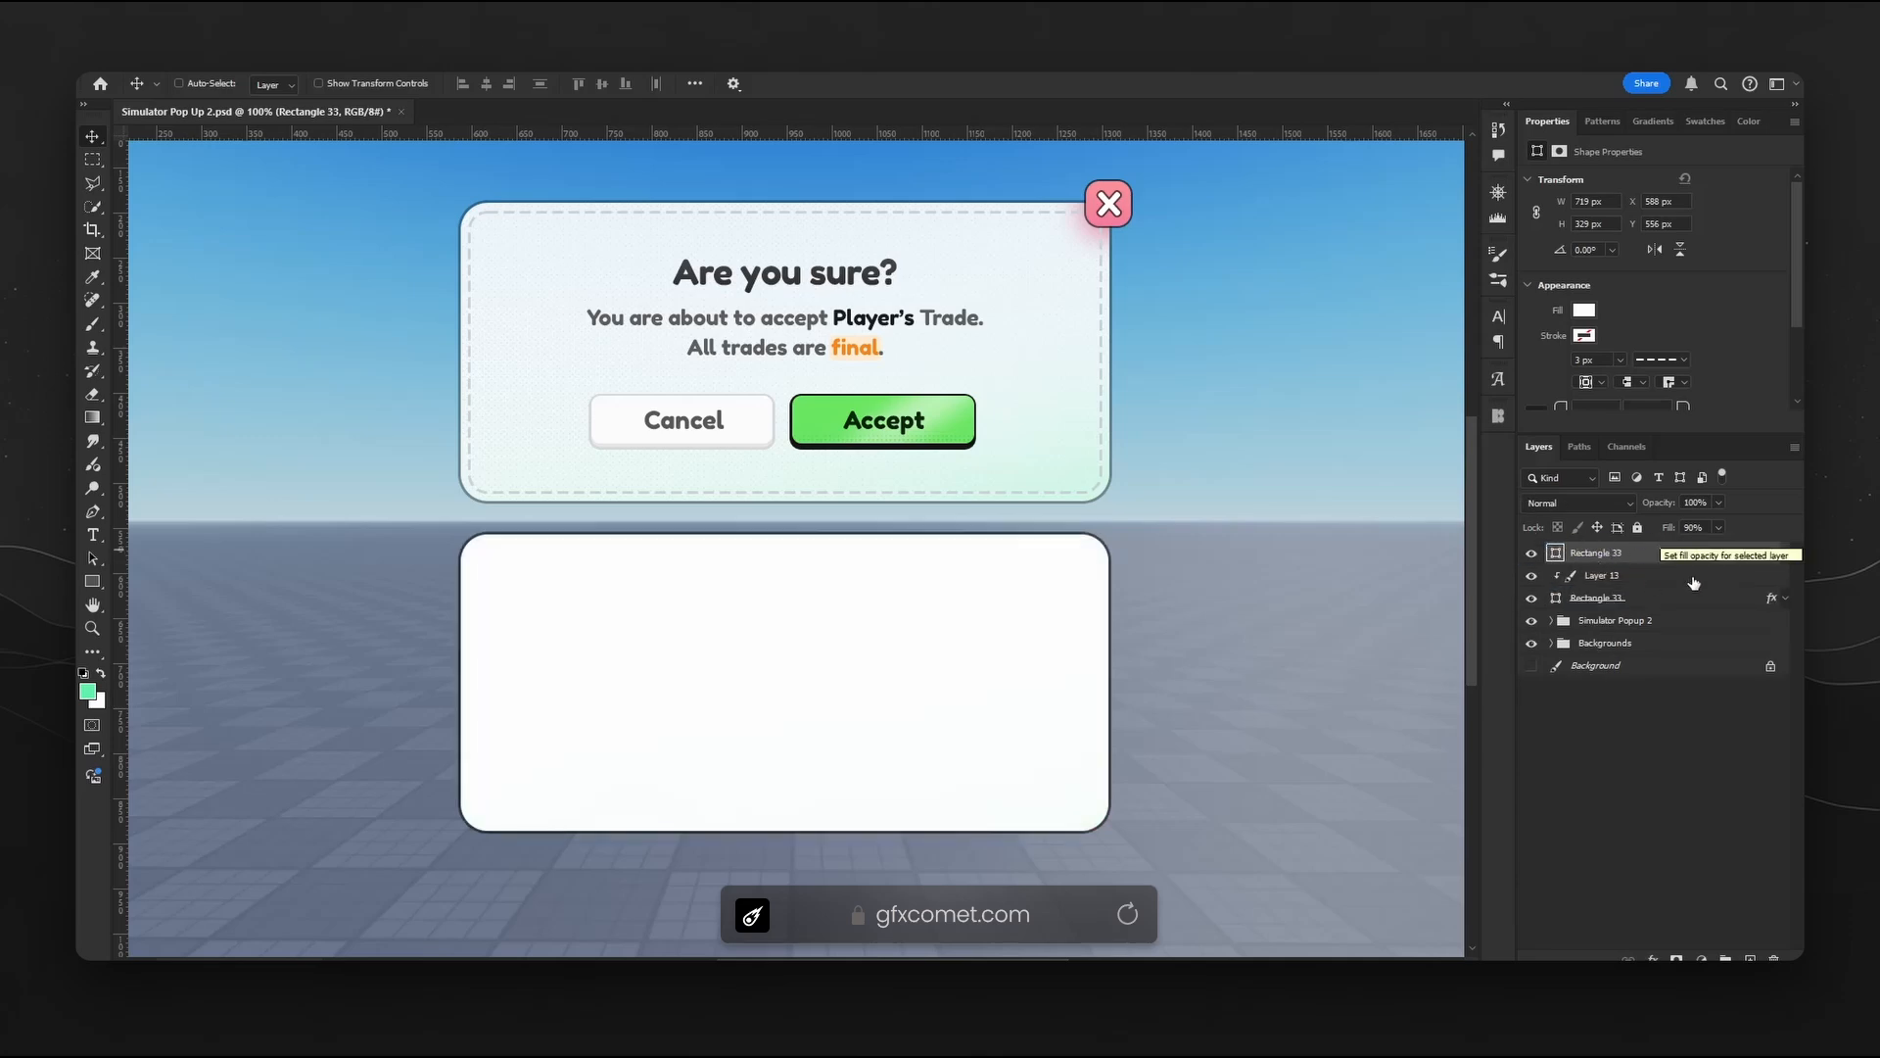
left_click_drag(1771, 555, 1770, 956)
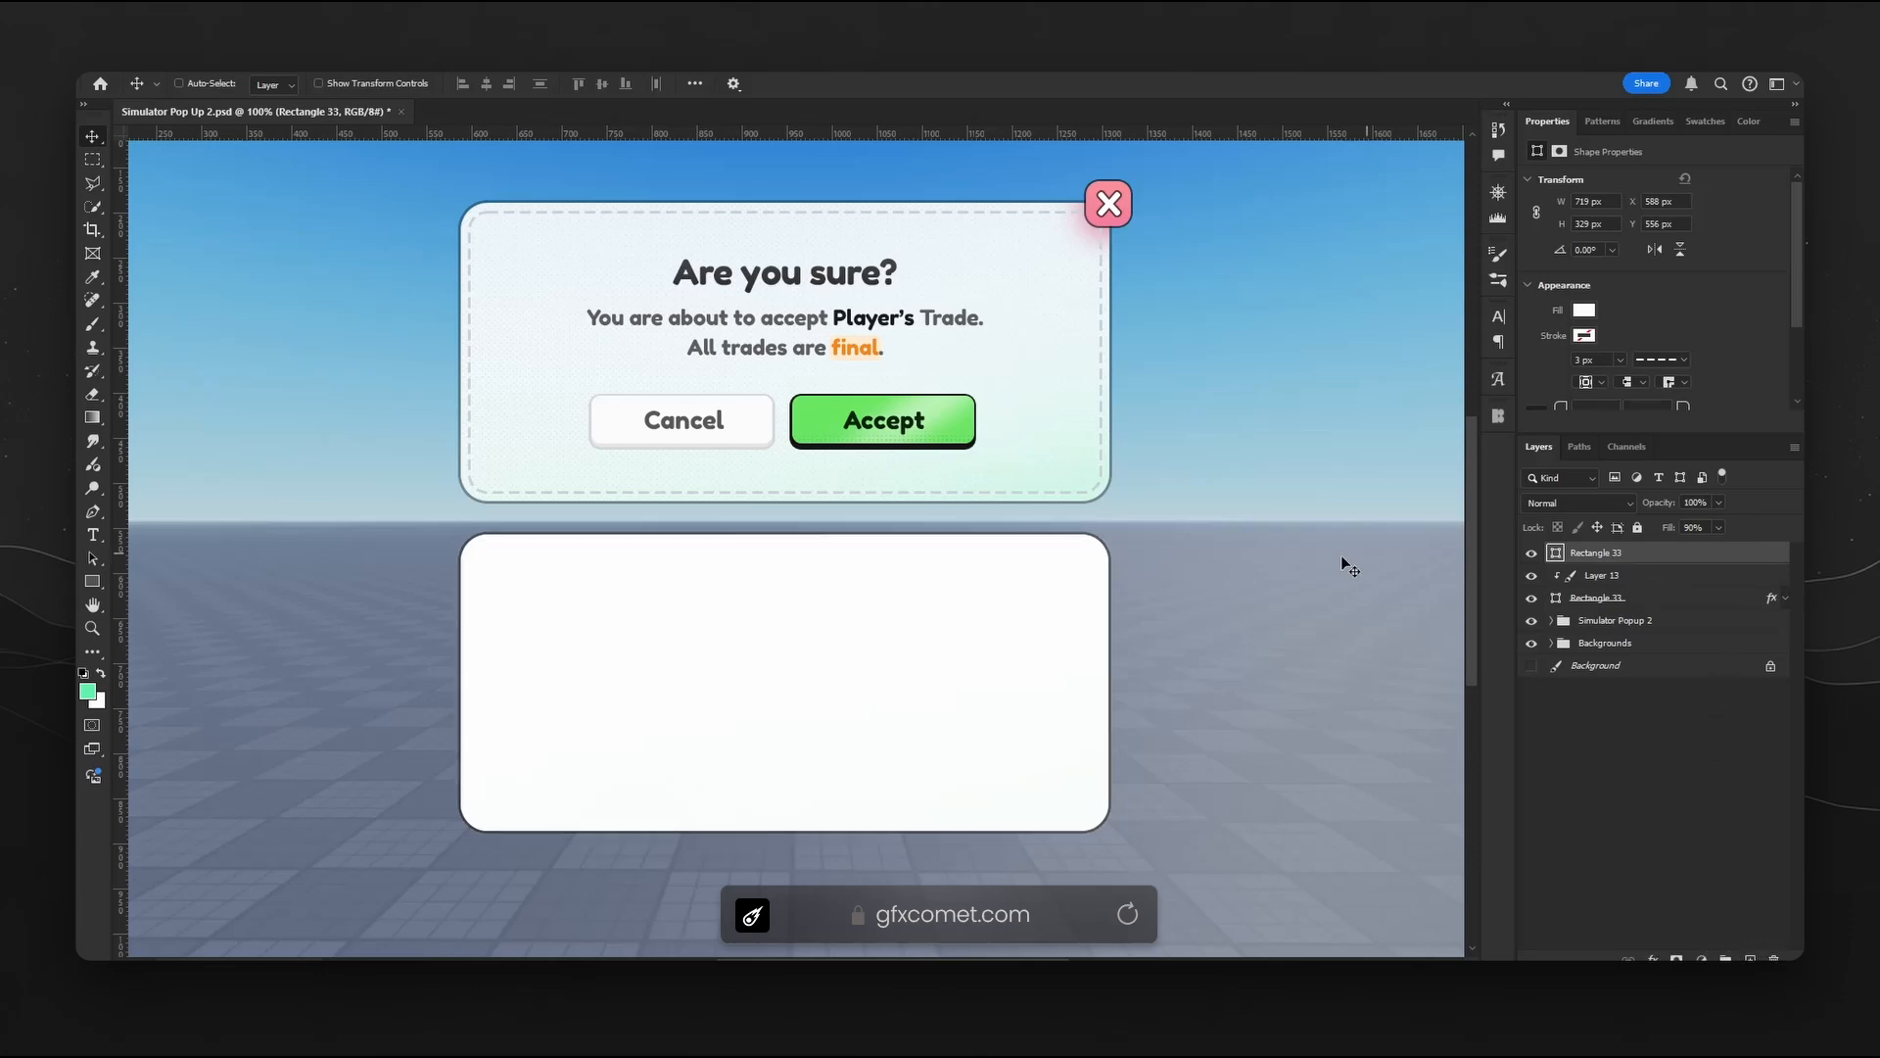
mouse_move(1170, 672)
left_mouse_down()
mouse_move(1058, 654)
mouse_move(1134, 663)
left_mouse_up()
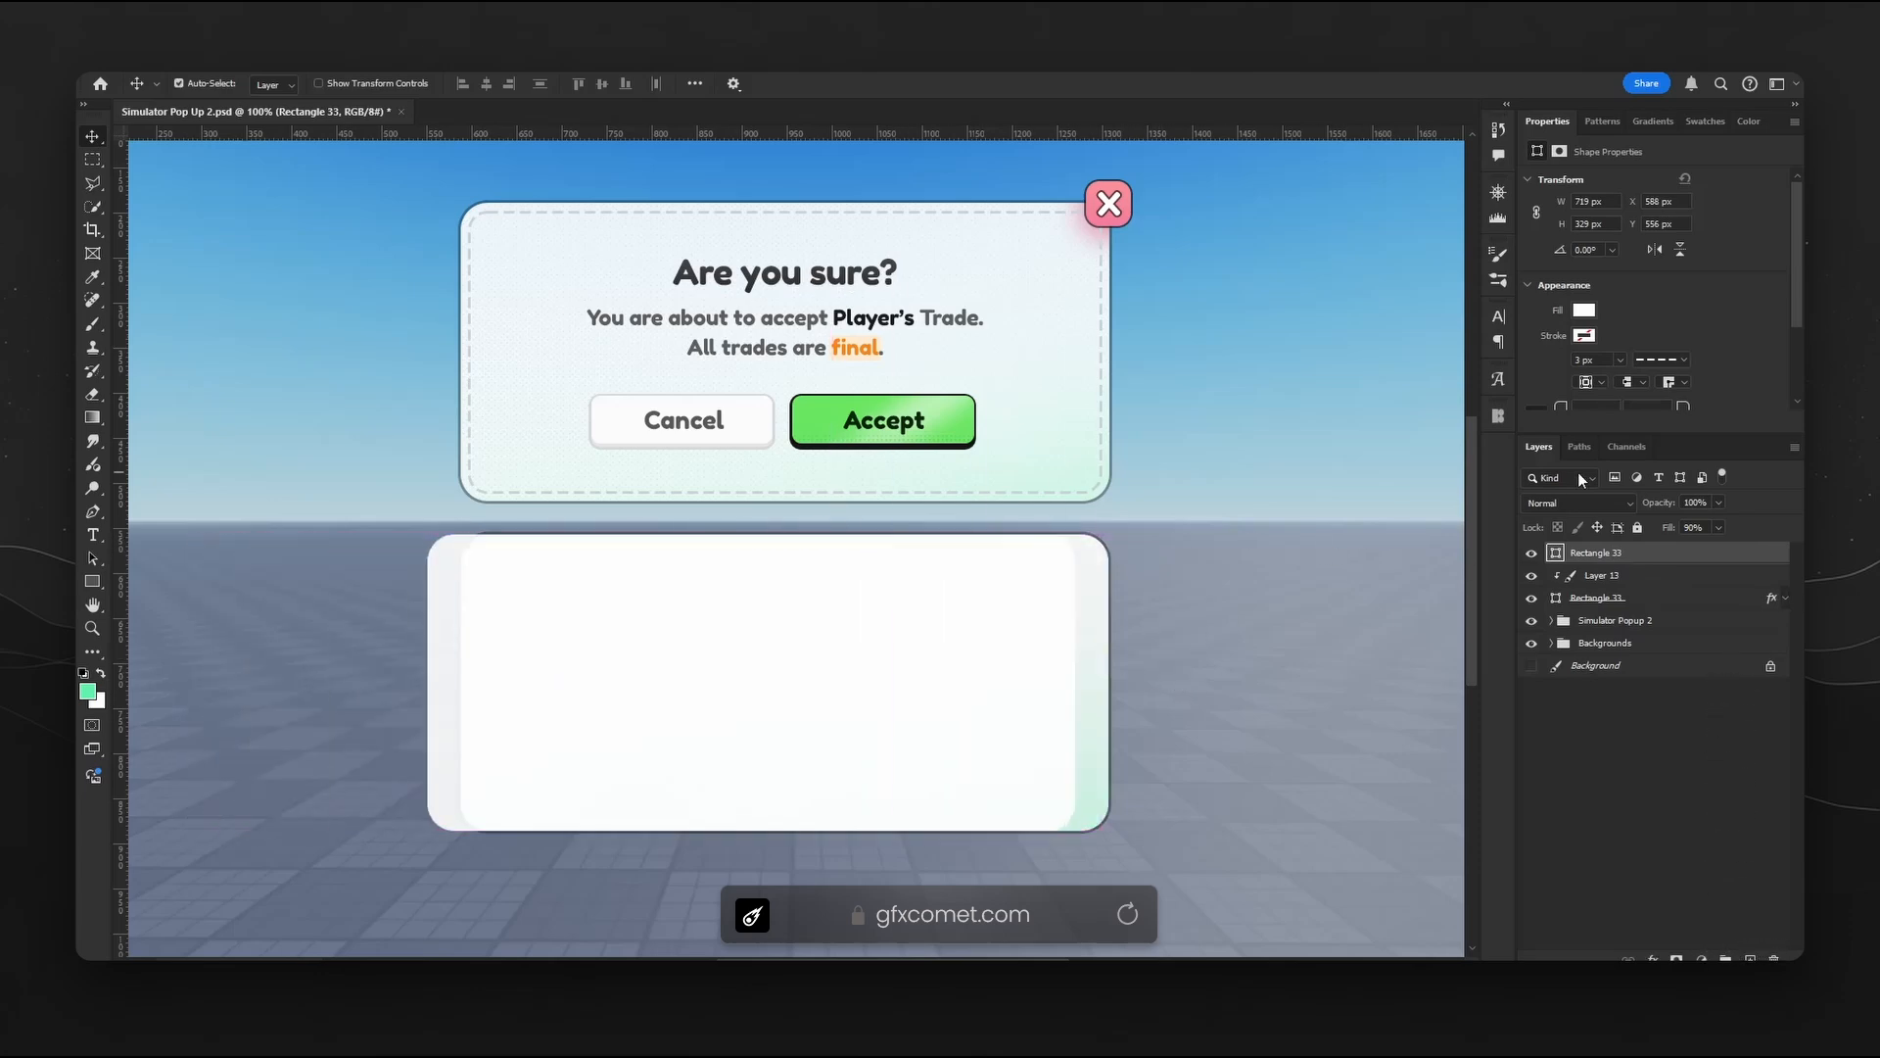
key("ctrl+z")
left_click_drag(1668, 528, 1733, 539)
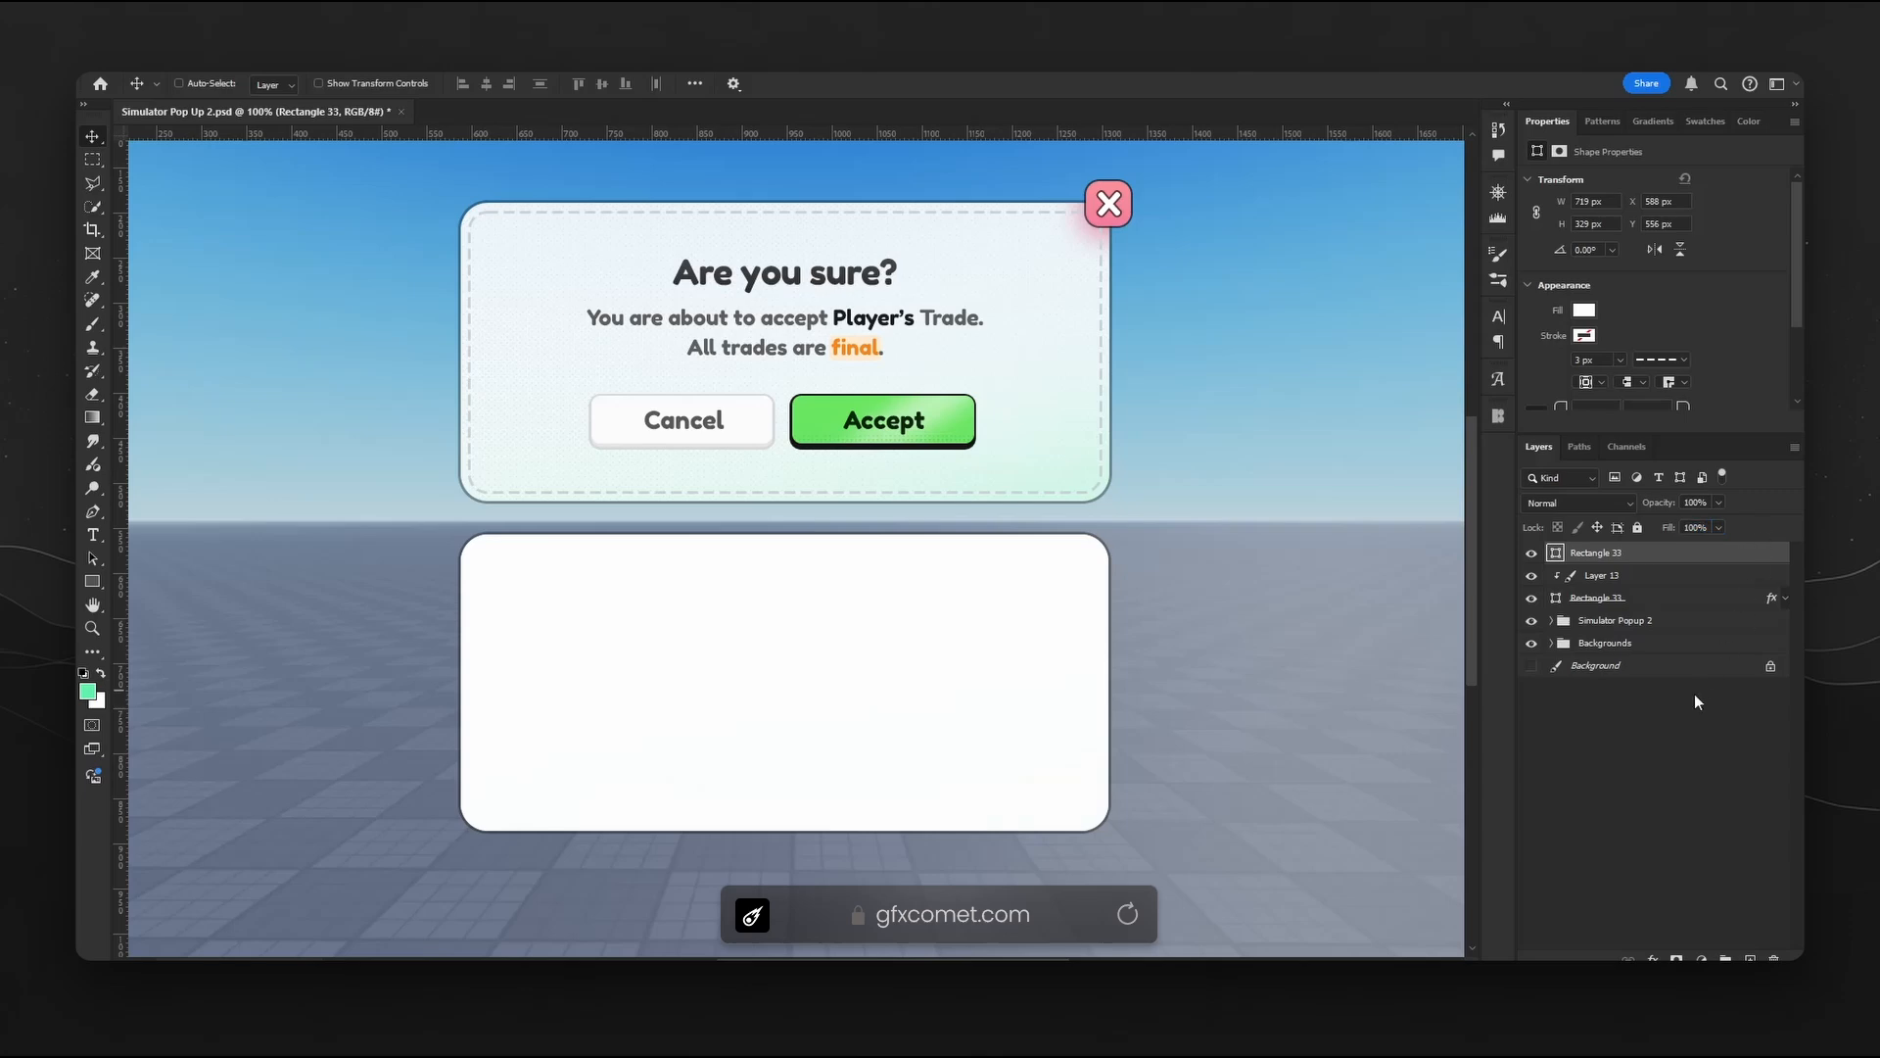
- Remove the shape fill from the Rectangle 33 copy and give it a black 3 px dashed stroke
scroll(1672, 336, "down", 2)
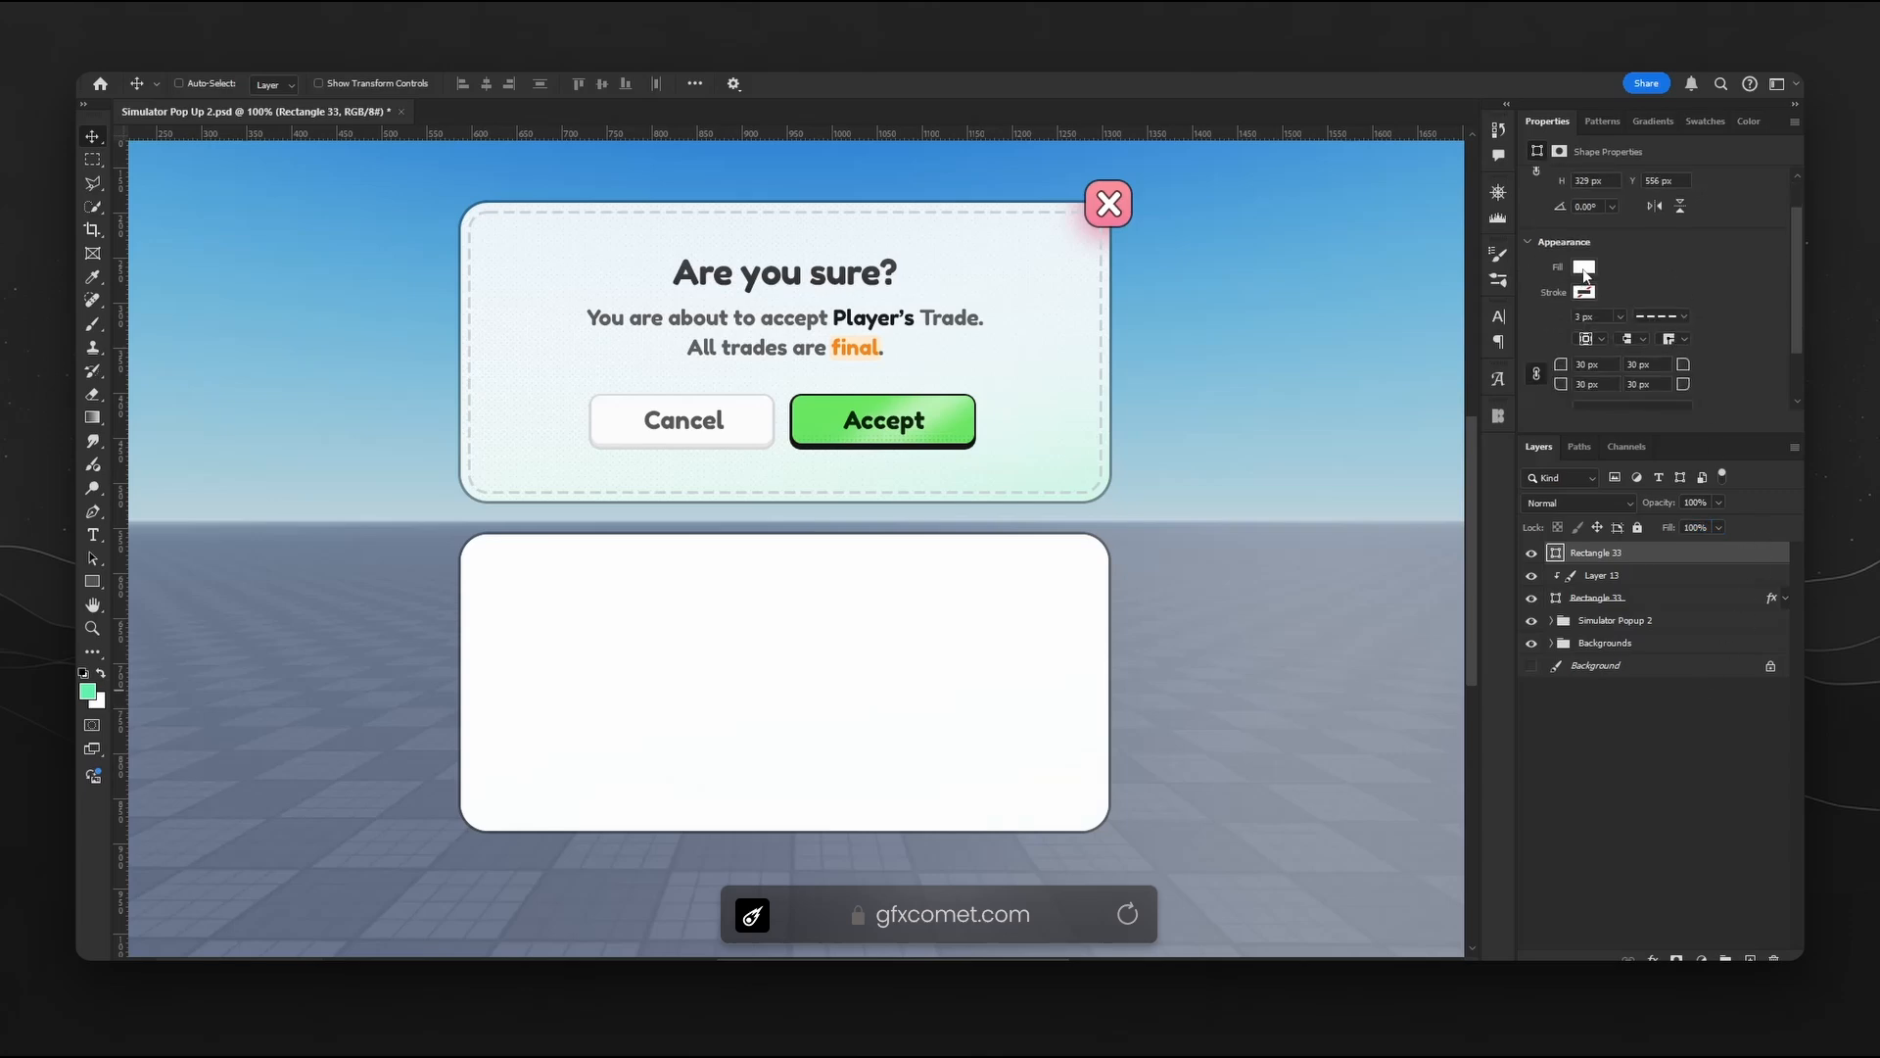
left_click(1585, 269)
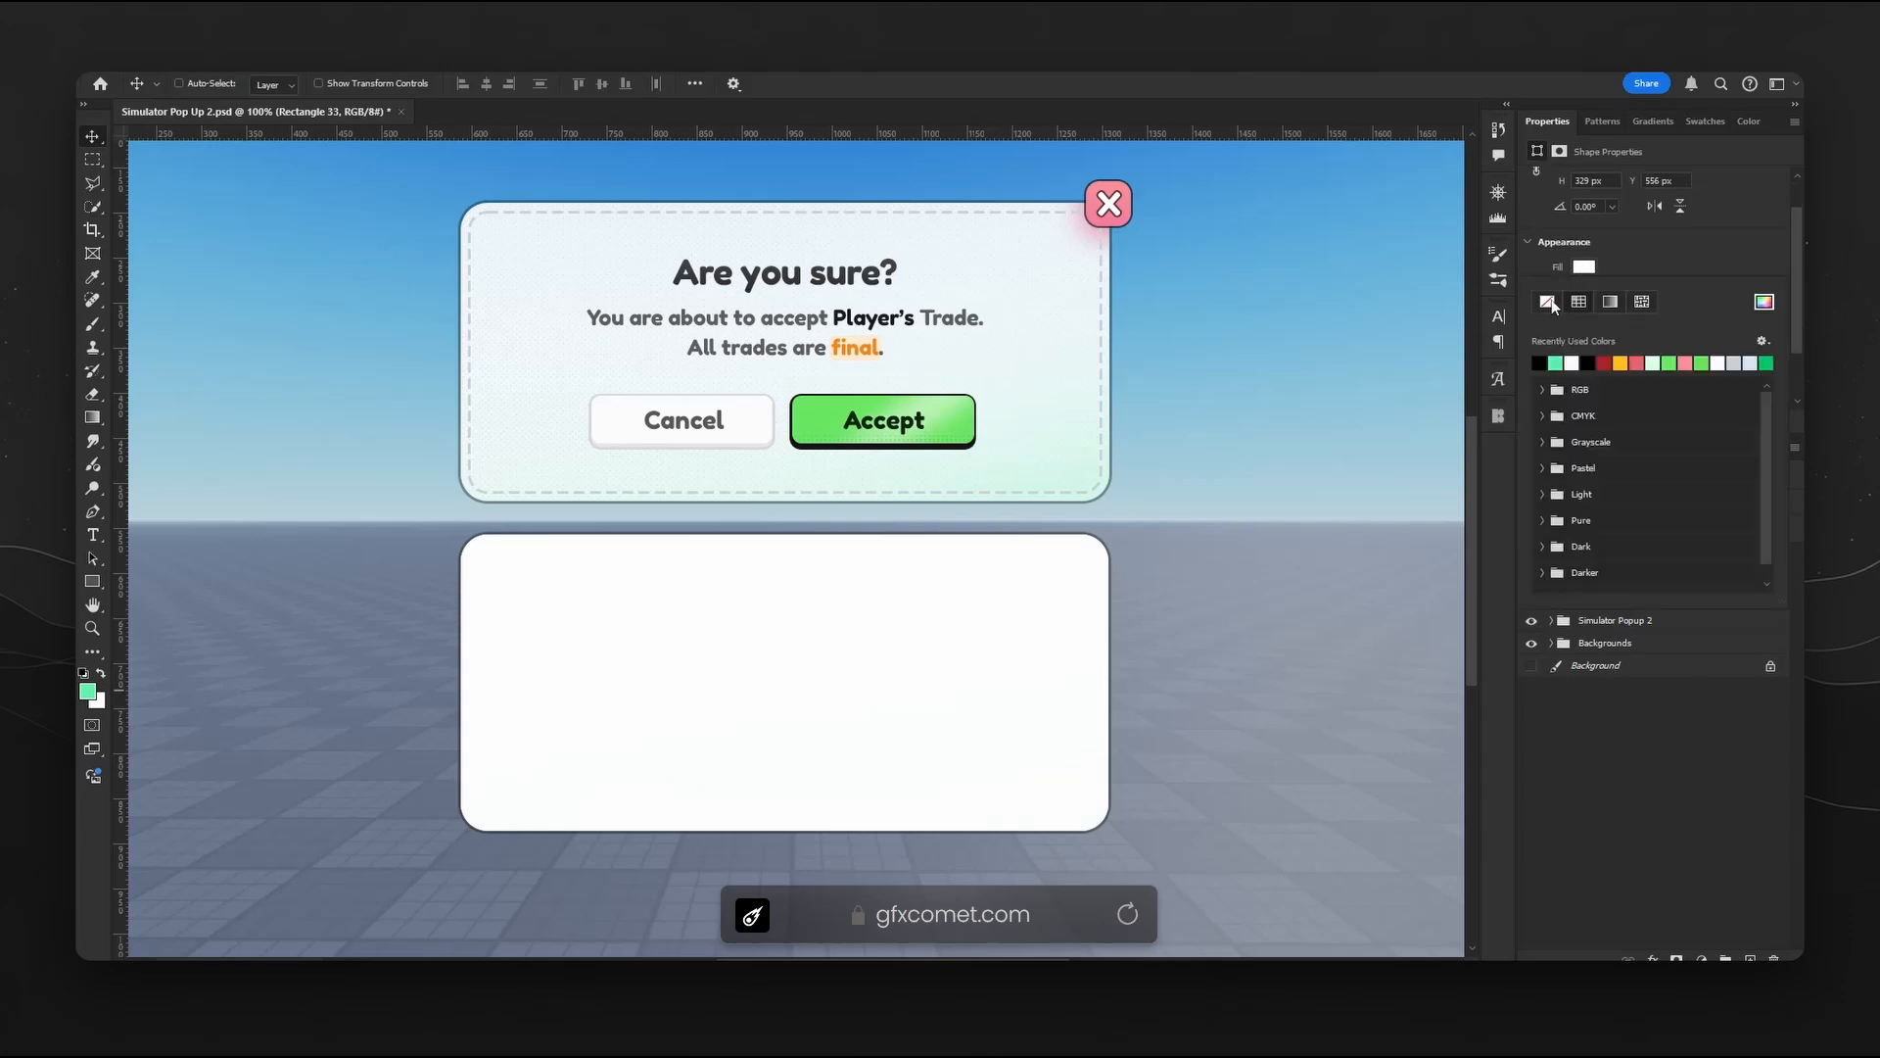
left_click(1639, 286)
left_click(1586, 293)
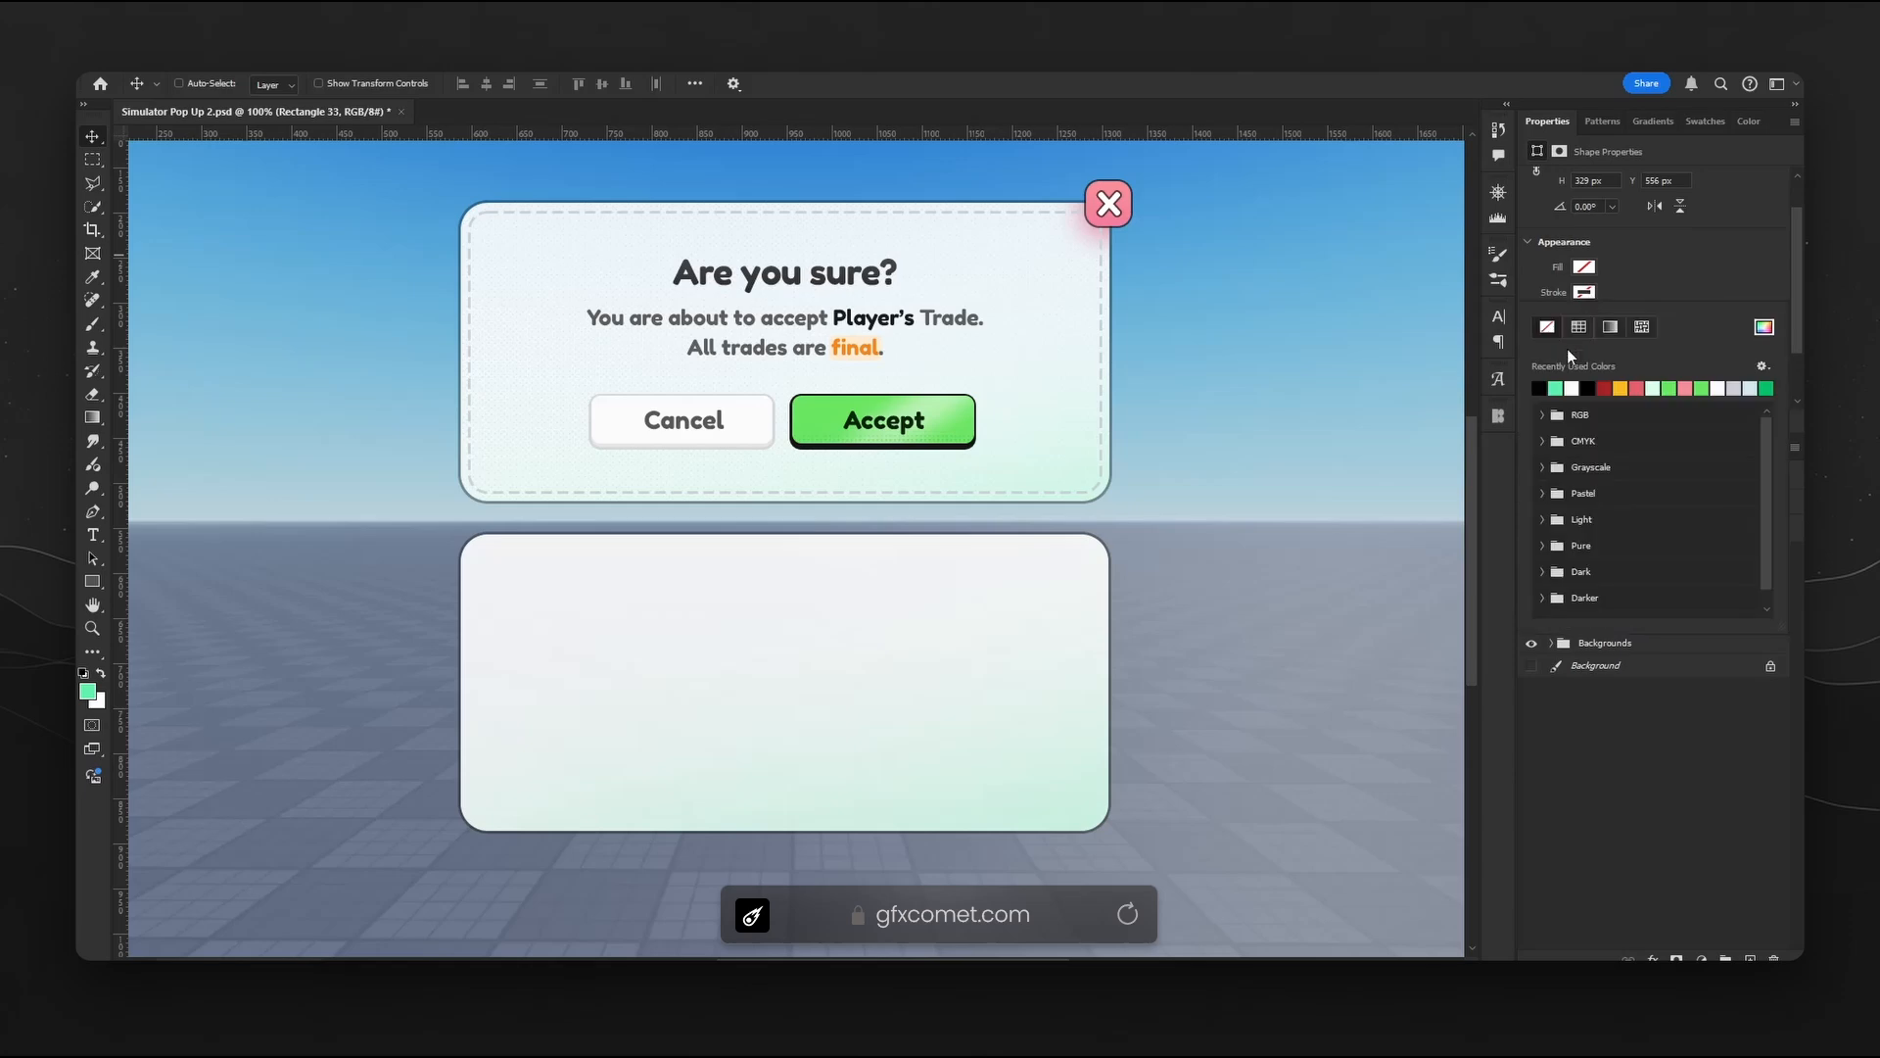
left_click(1540, 387)
left_click(1229, 450)
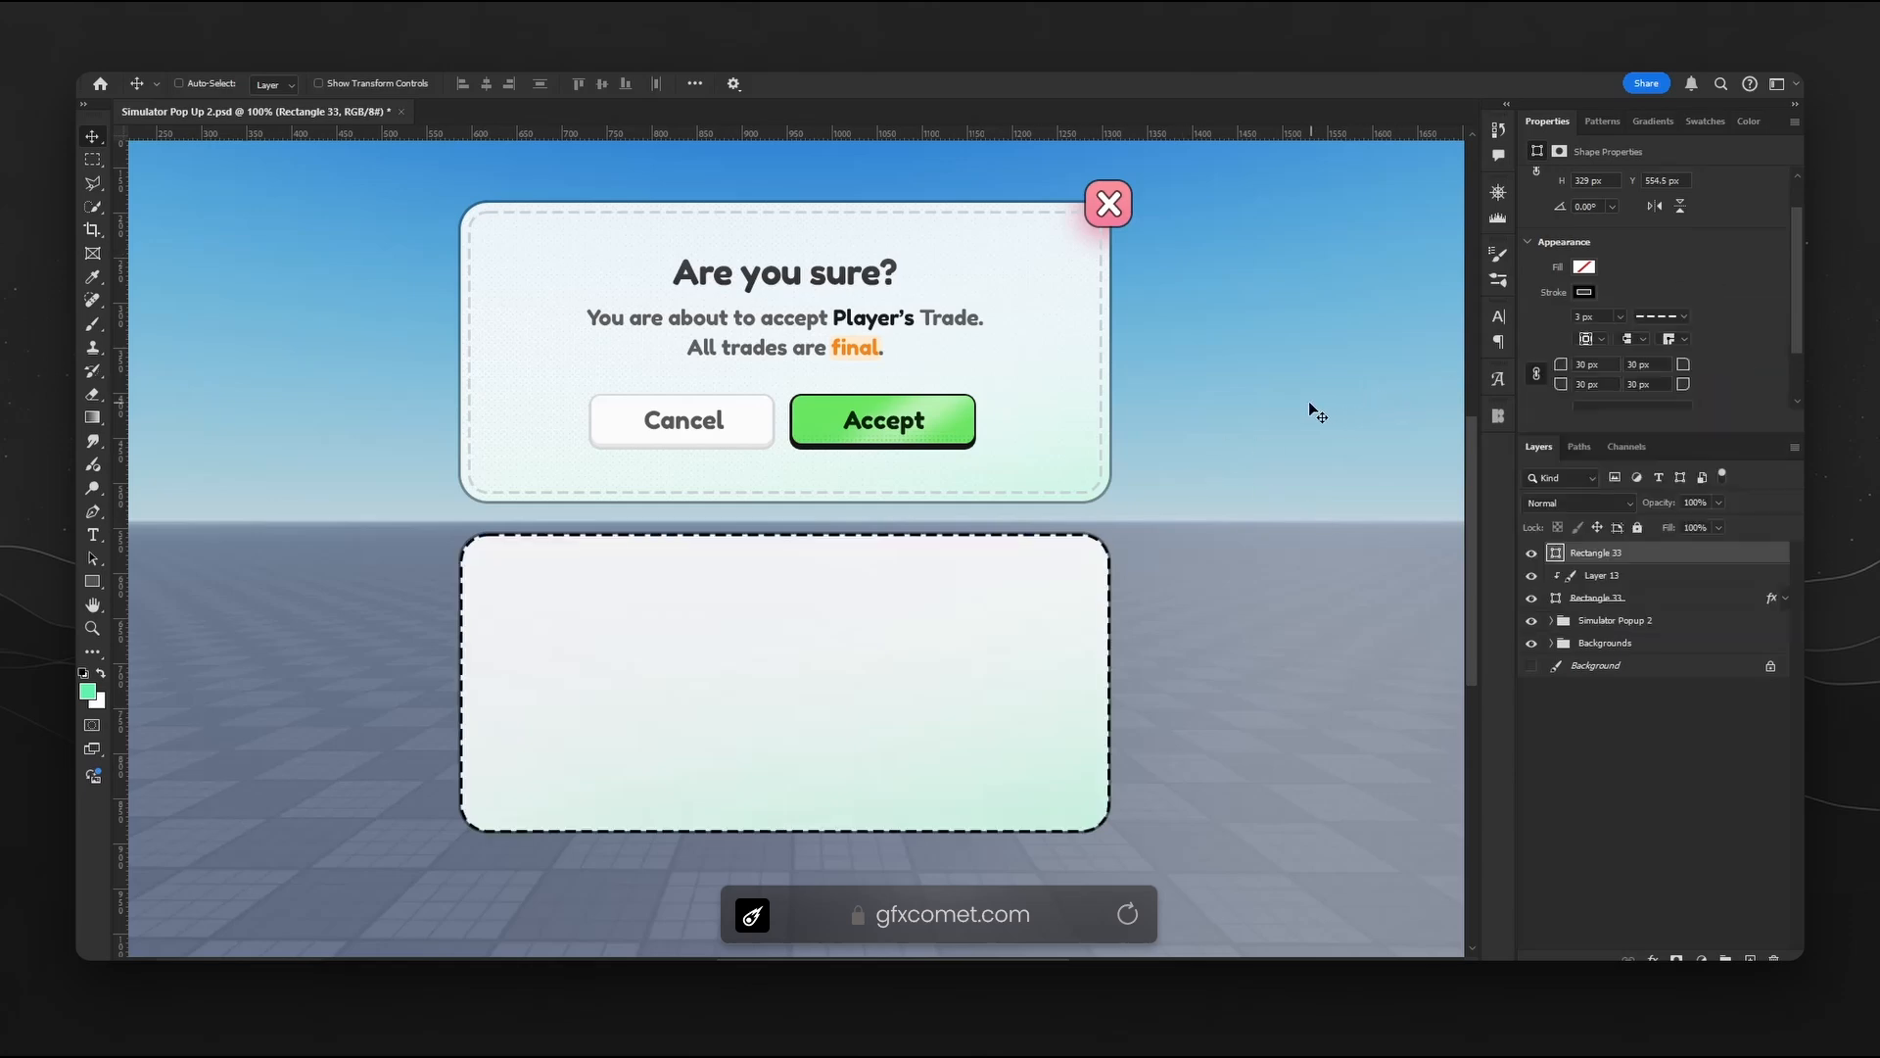
- Try moving the outline down and undo it, and compare the solid line type against the dashed one, keeping dashed
left_click_drag(790, 558, 789, 674)
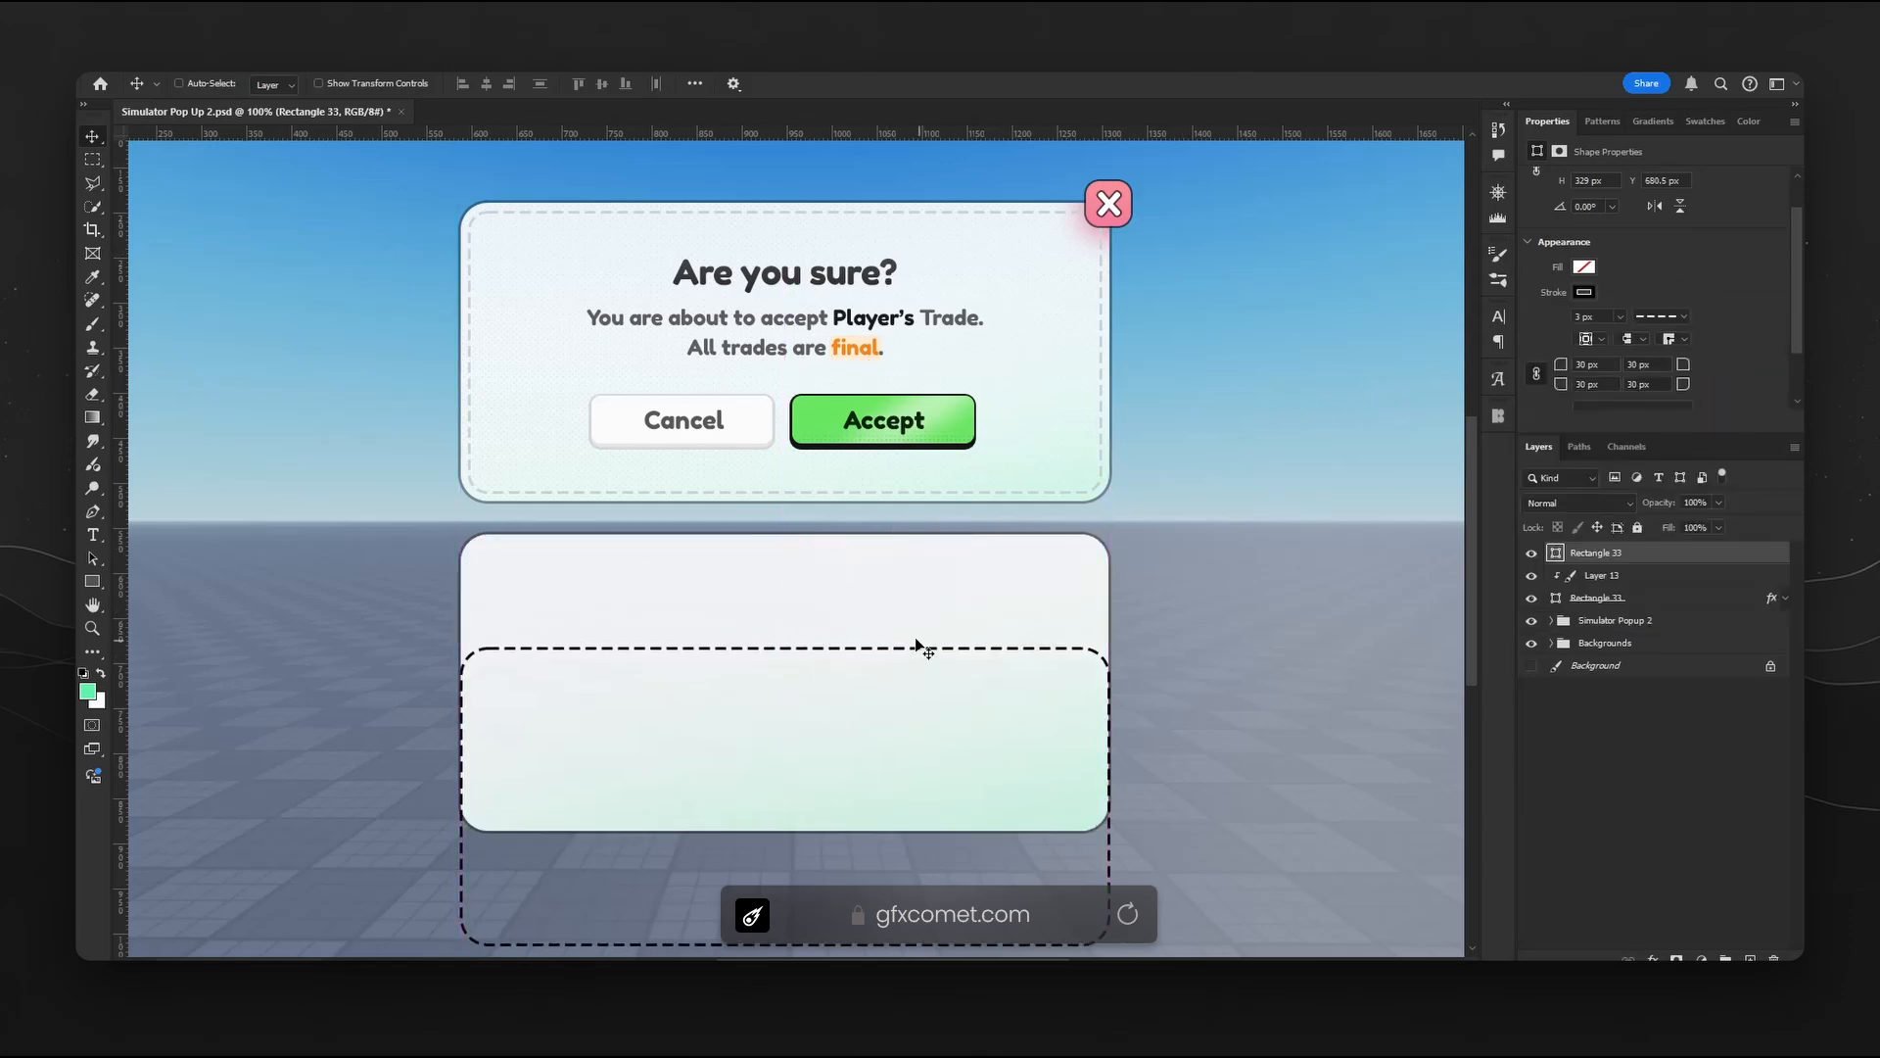
key("ctrl+z")
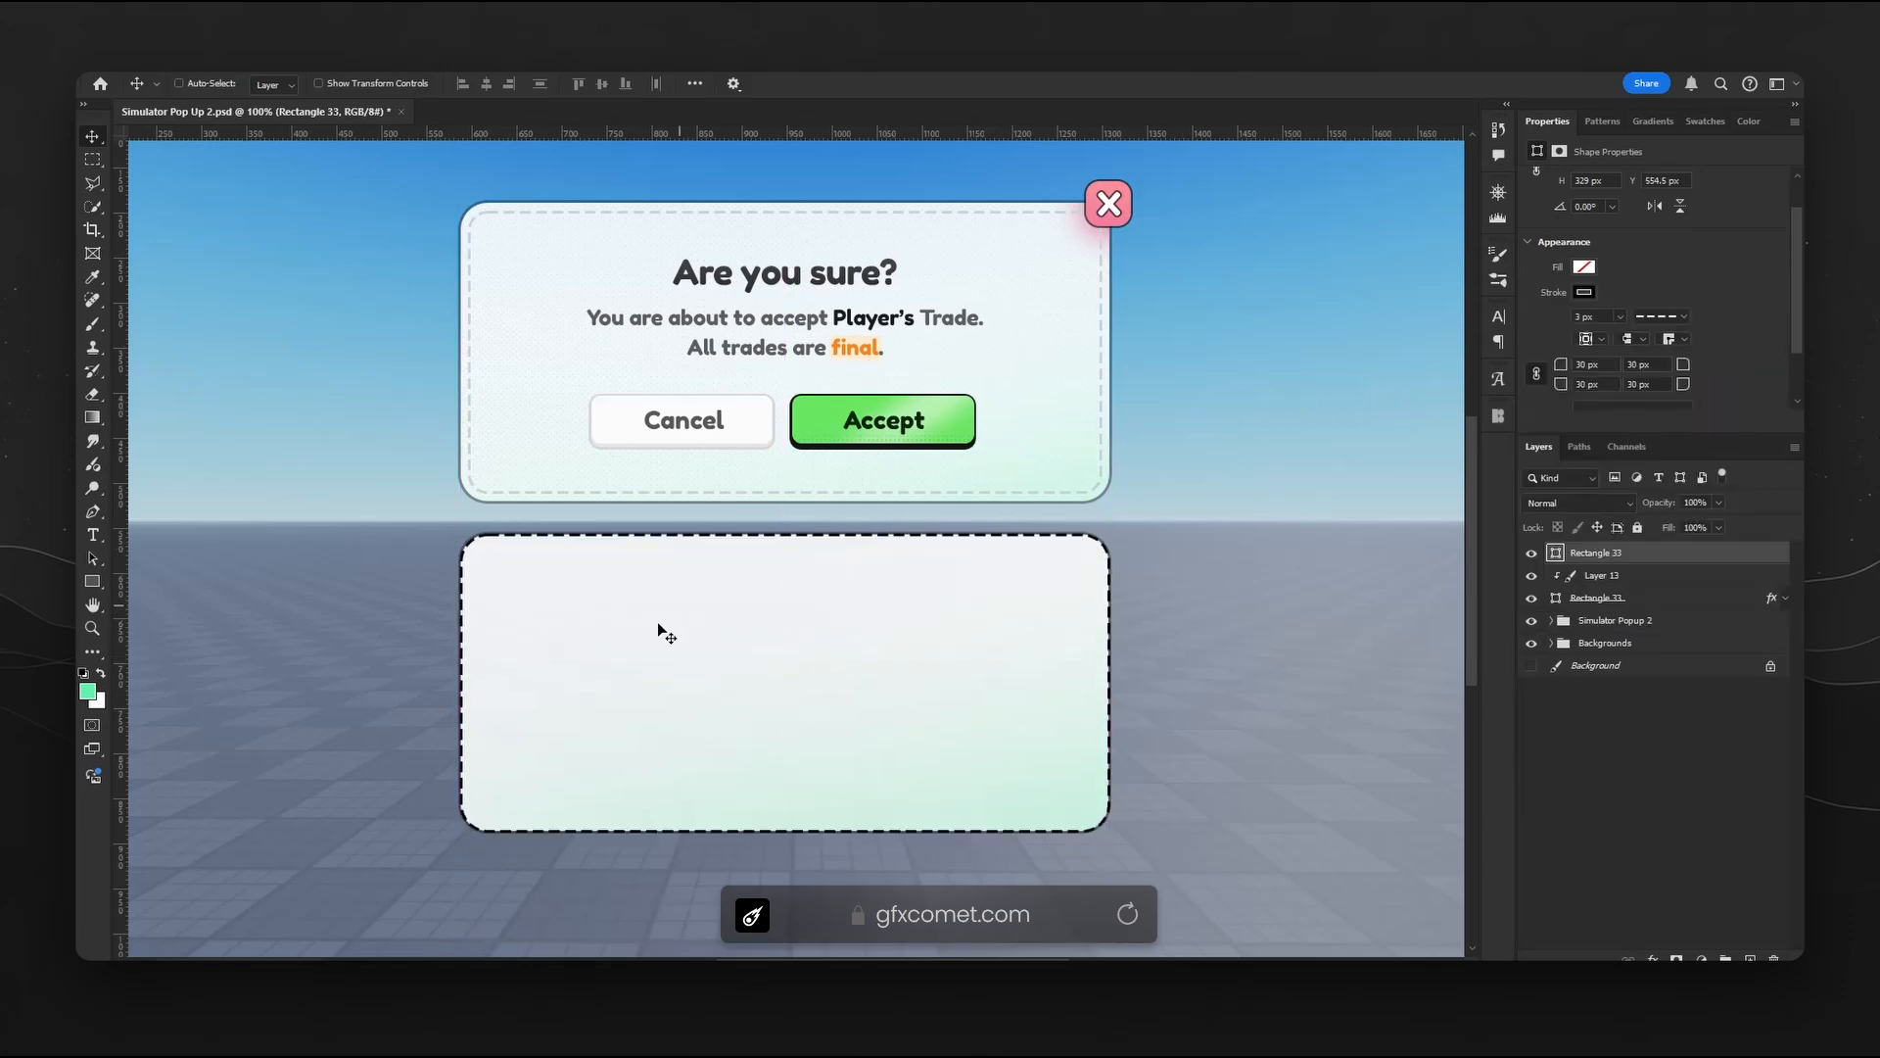
left_click(1679, 317)
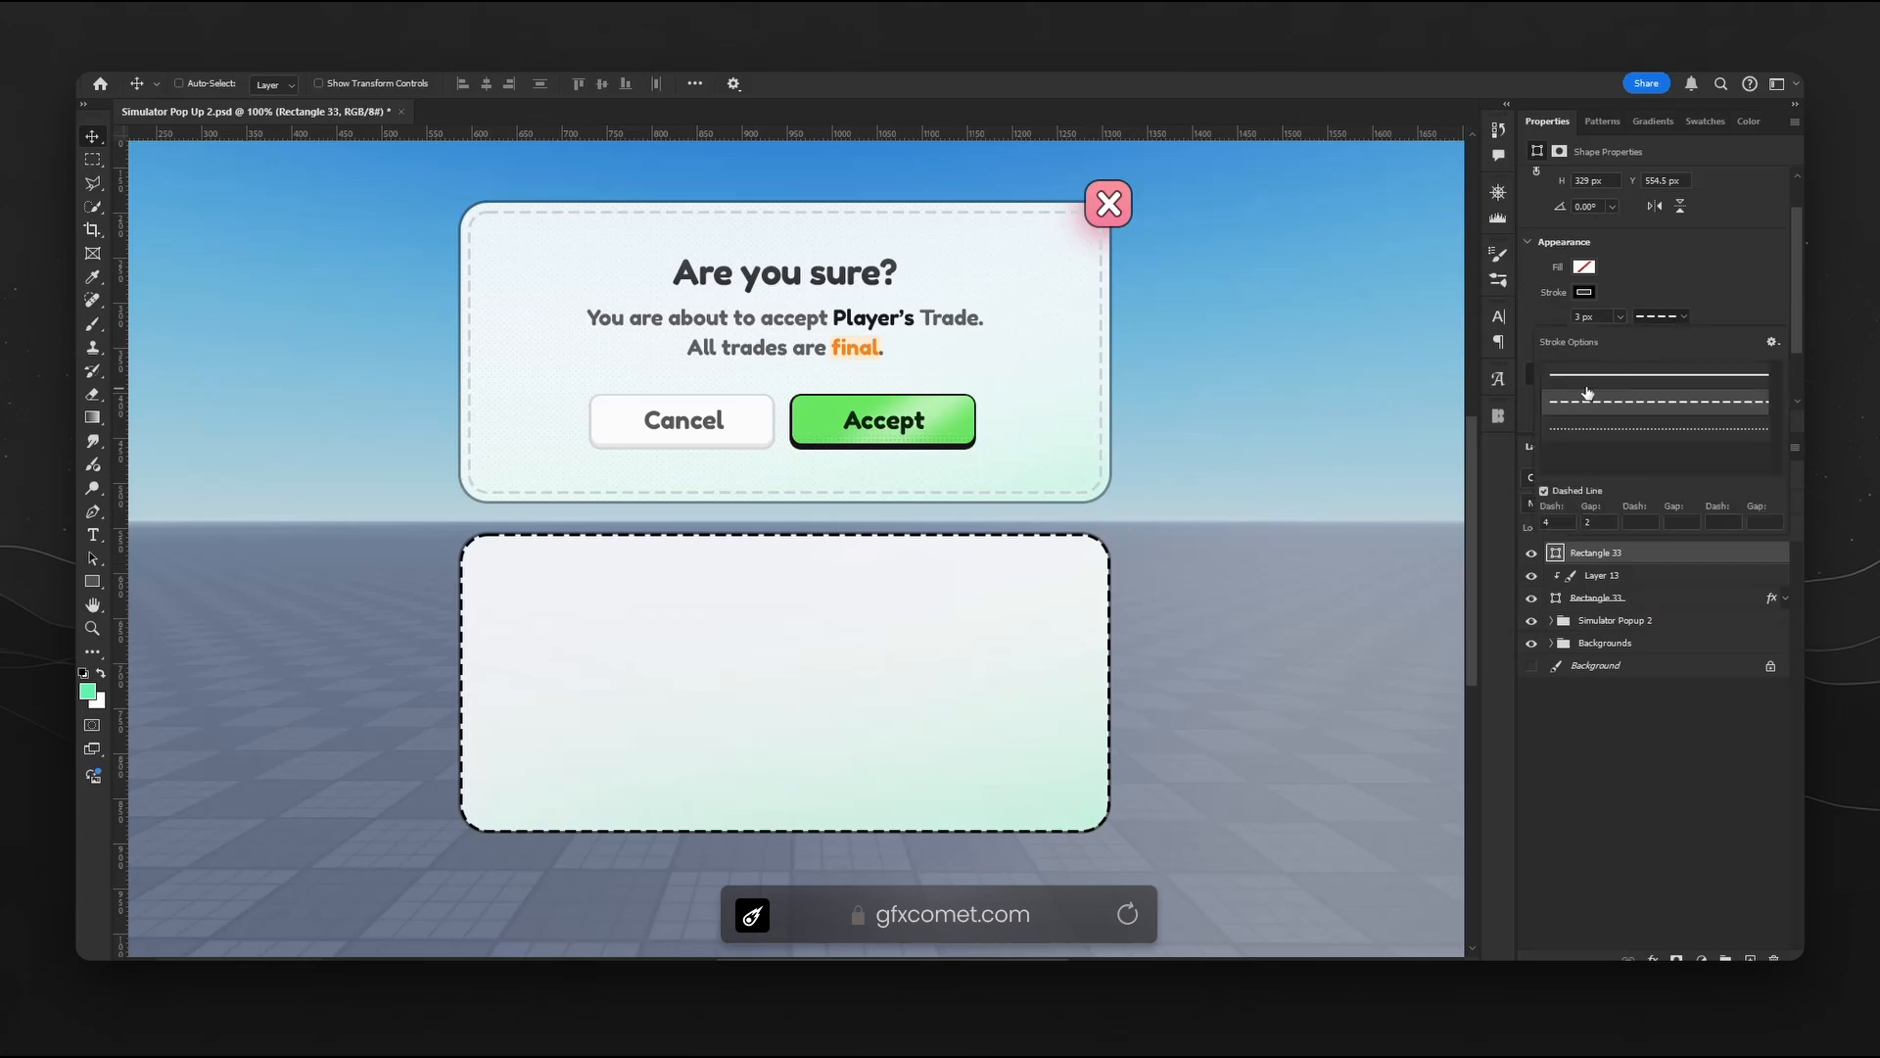
left_click(1596, 378)
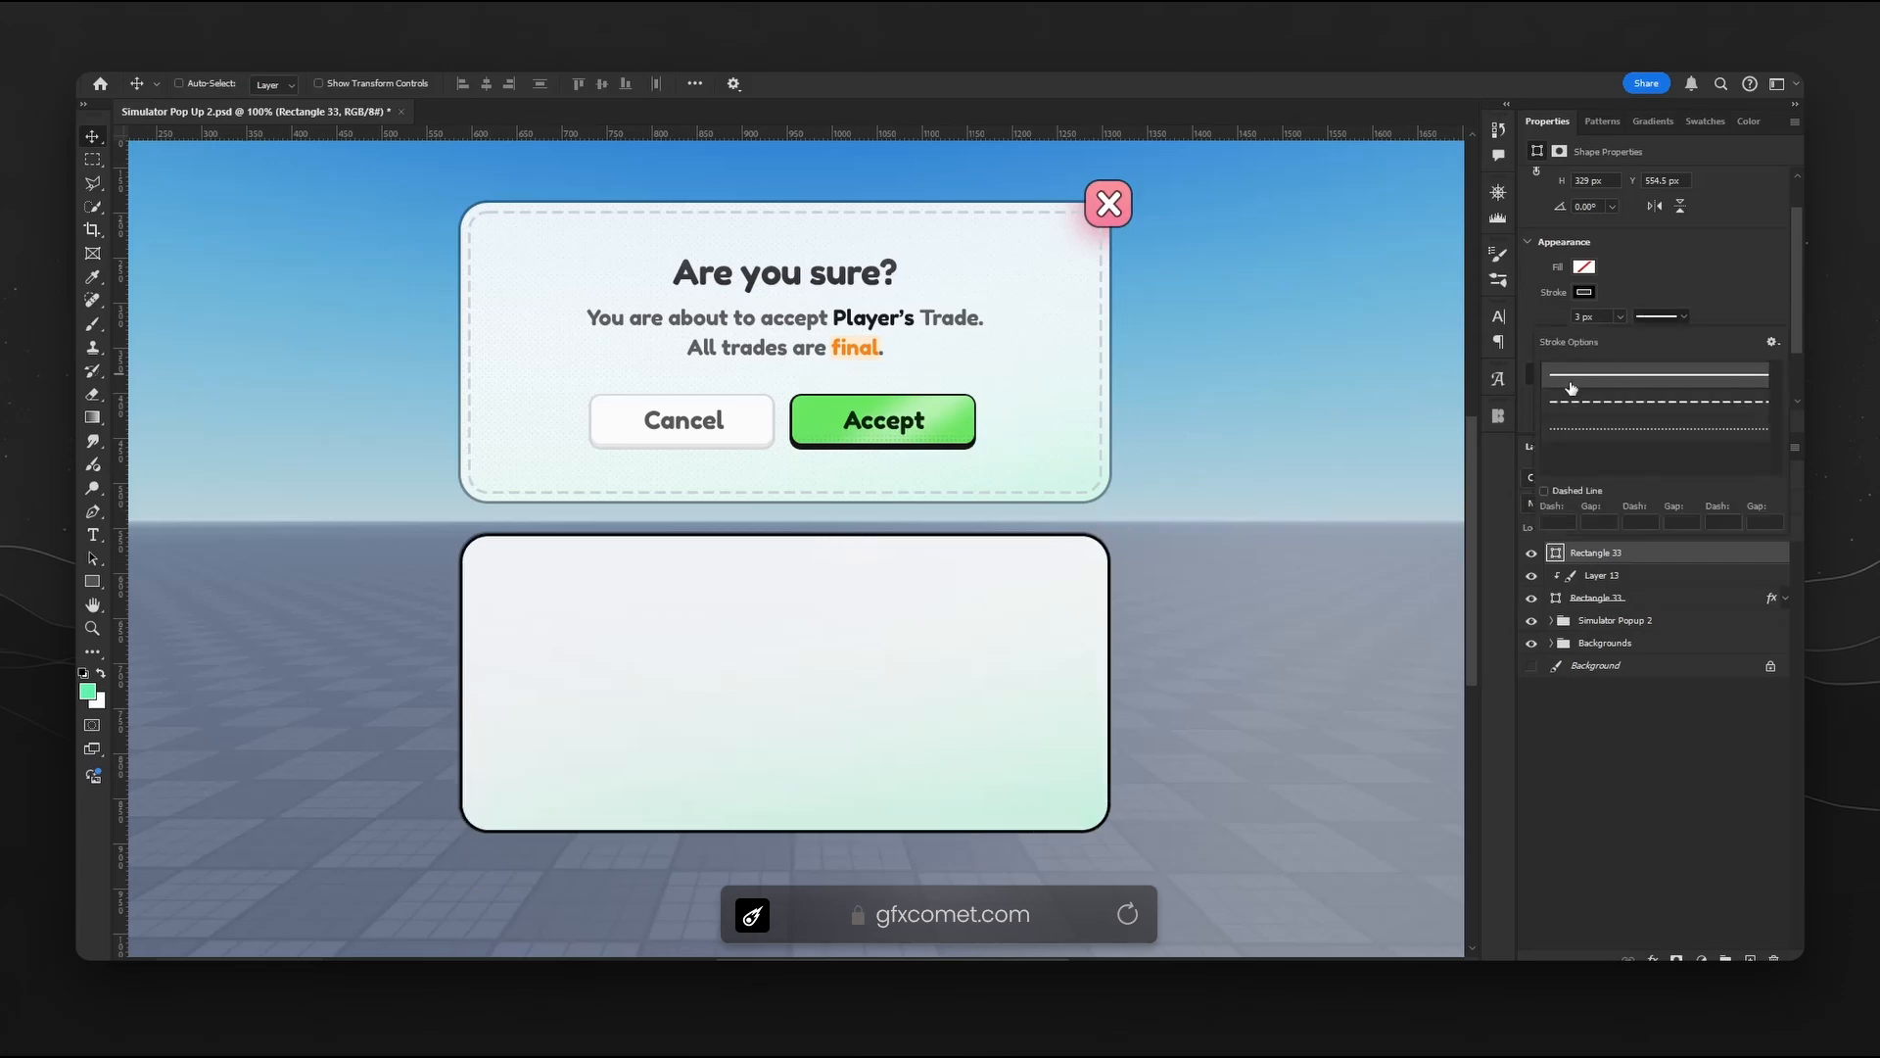
left_click(1607, 402)
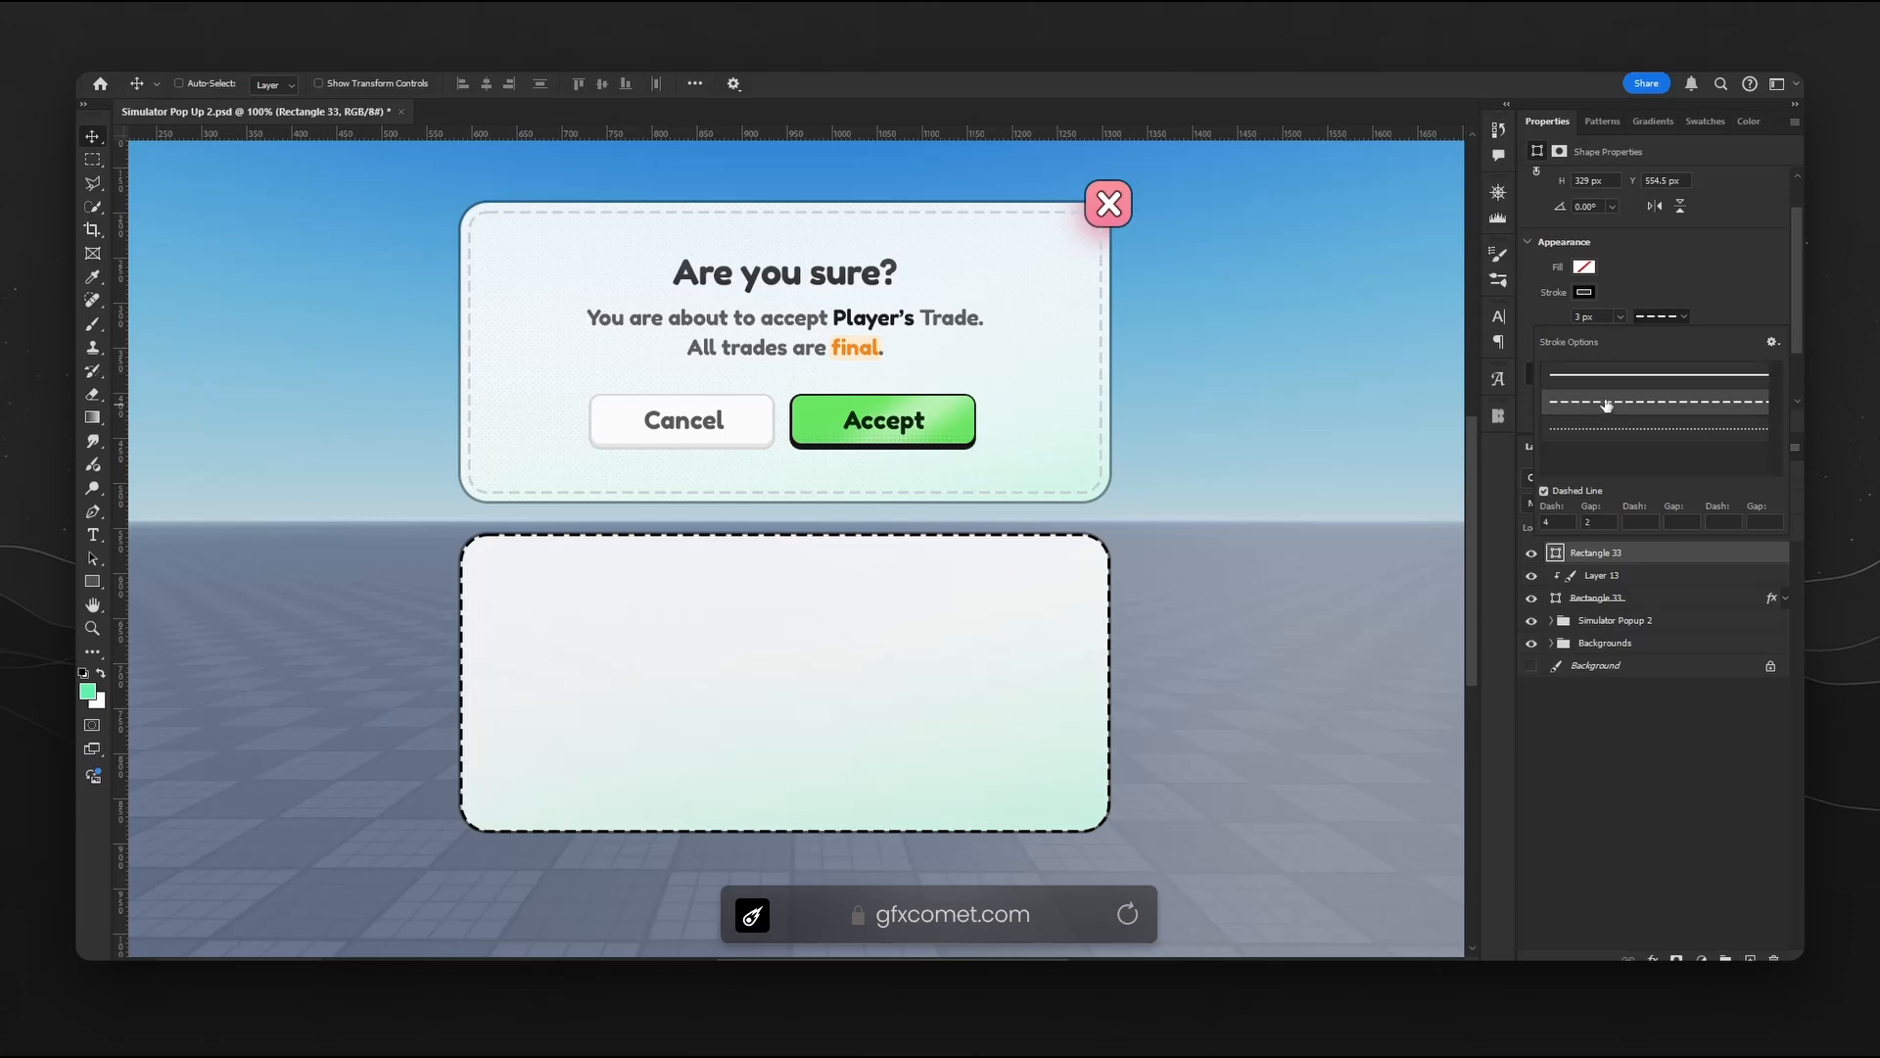
left_click(1519, 711)
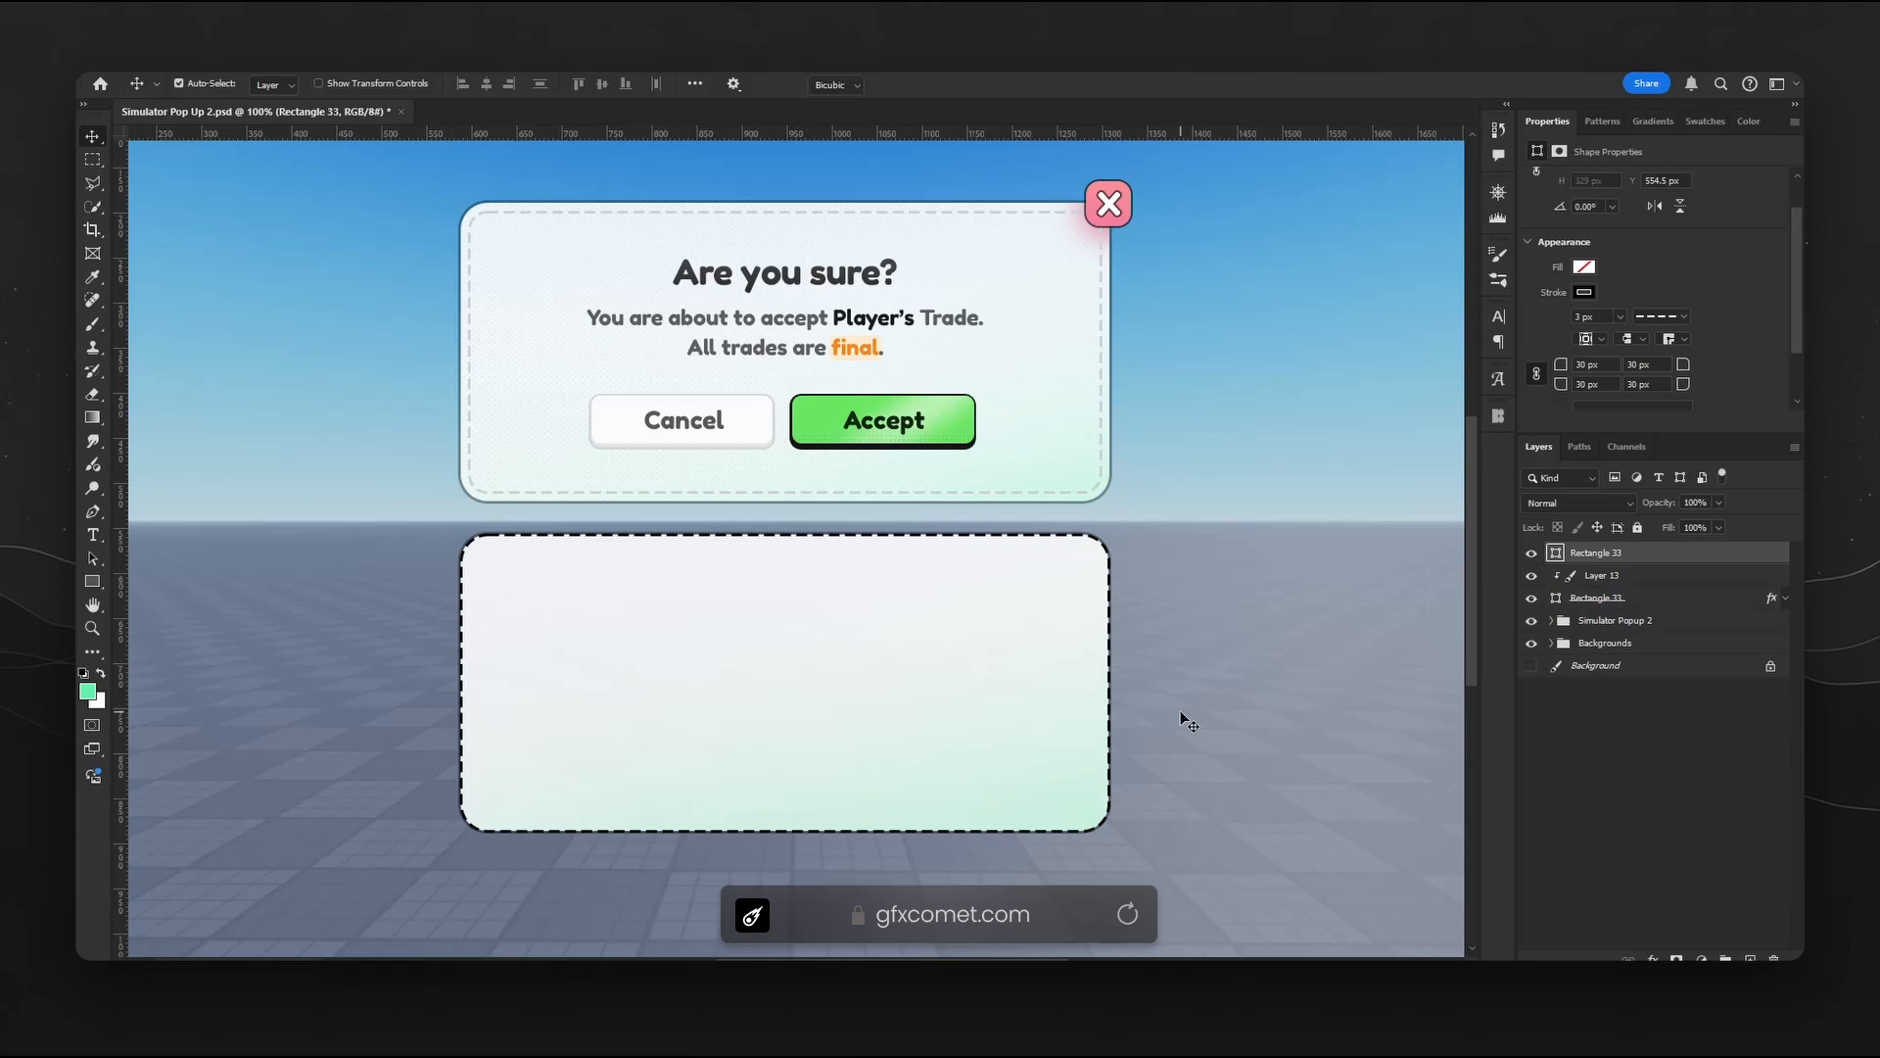
- Scale the dashed outline inward from its centre so it sits just inside the panel's edges
key("ctrl+t")
left_click_drag(1110, 536, 1094, 534, "alt")
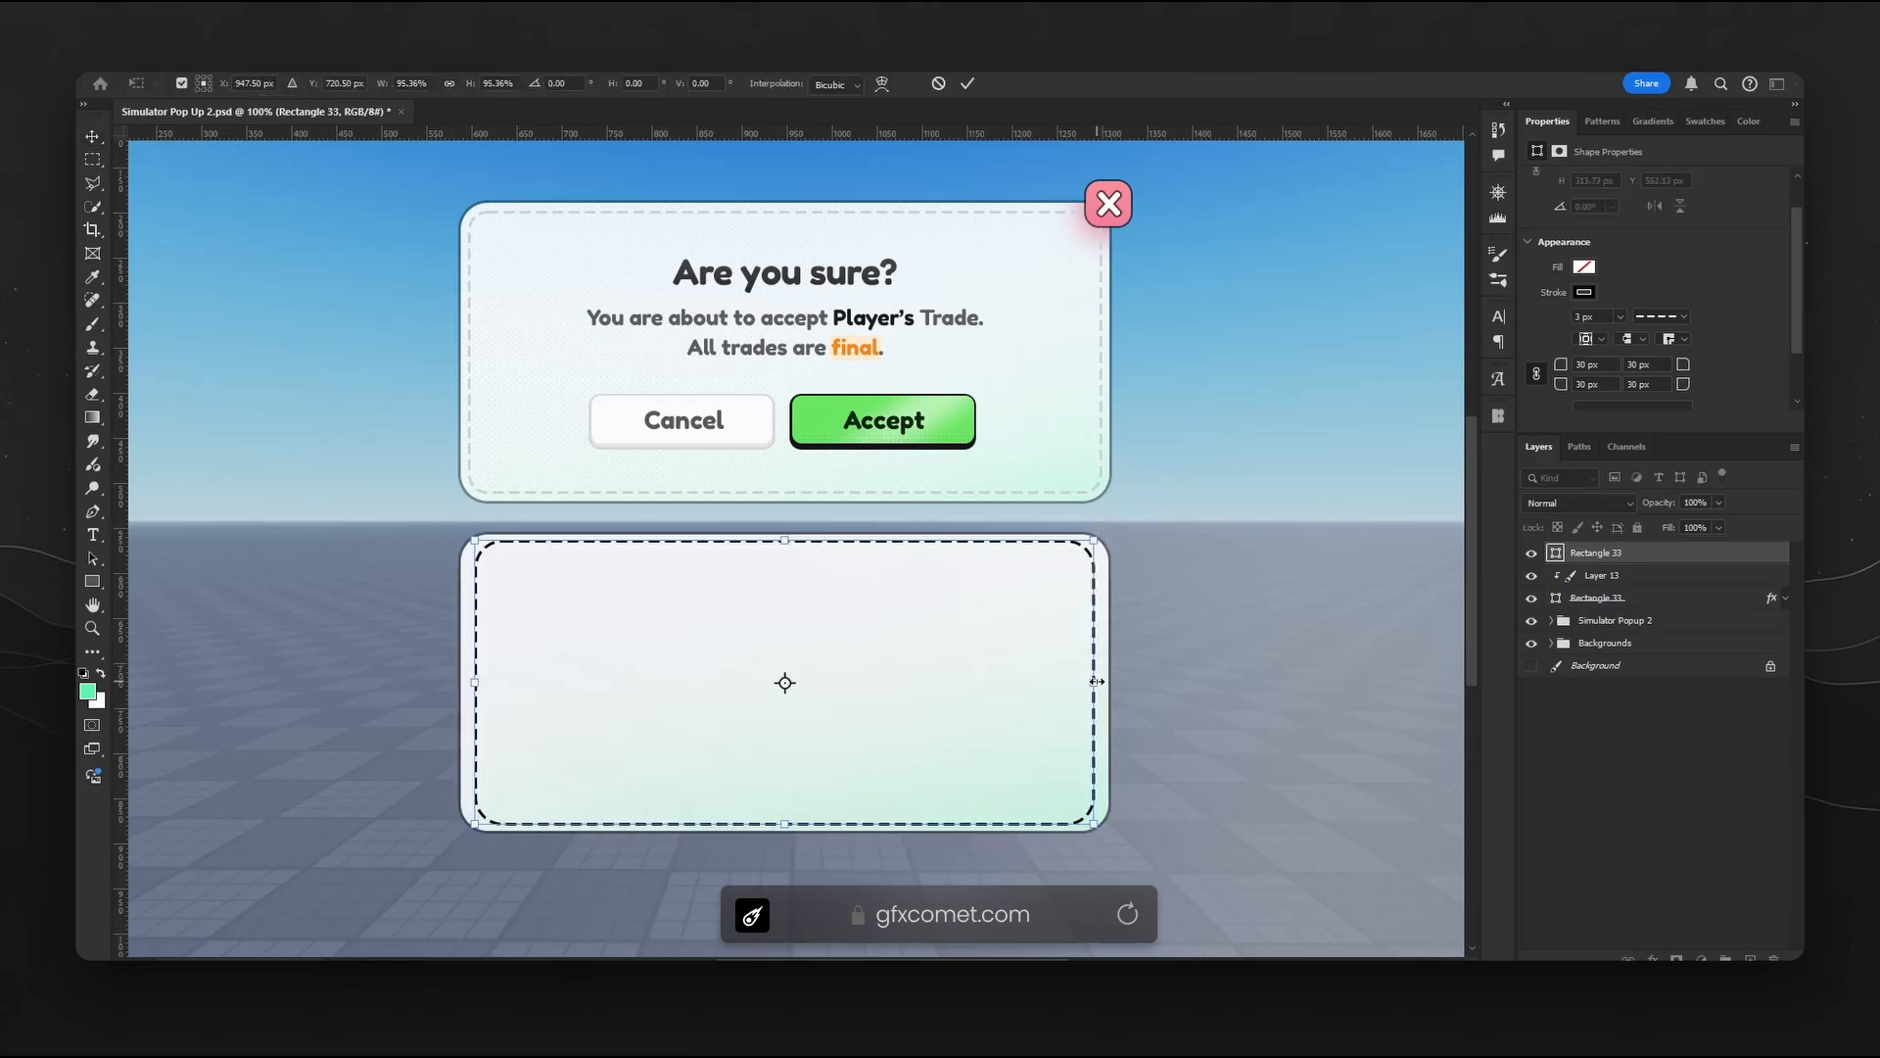
left_click_drag(1094, 682, 1100, 683)
left_click_drag(476, 682, 466, 683, "alt")
key("Return")
left_click(1556, 598, "ctrl")
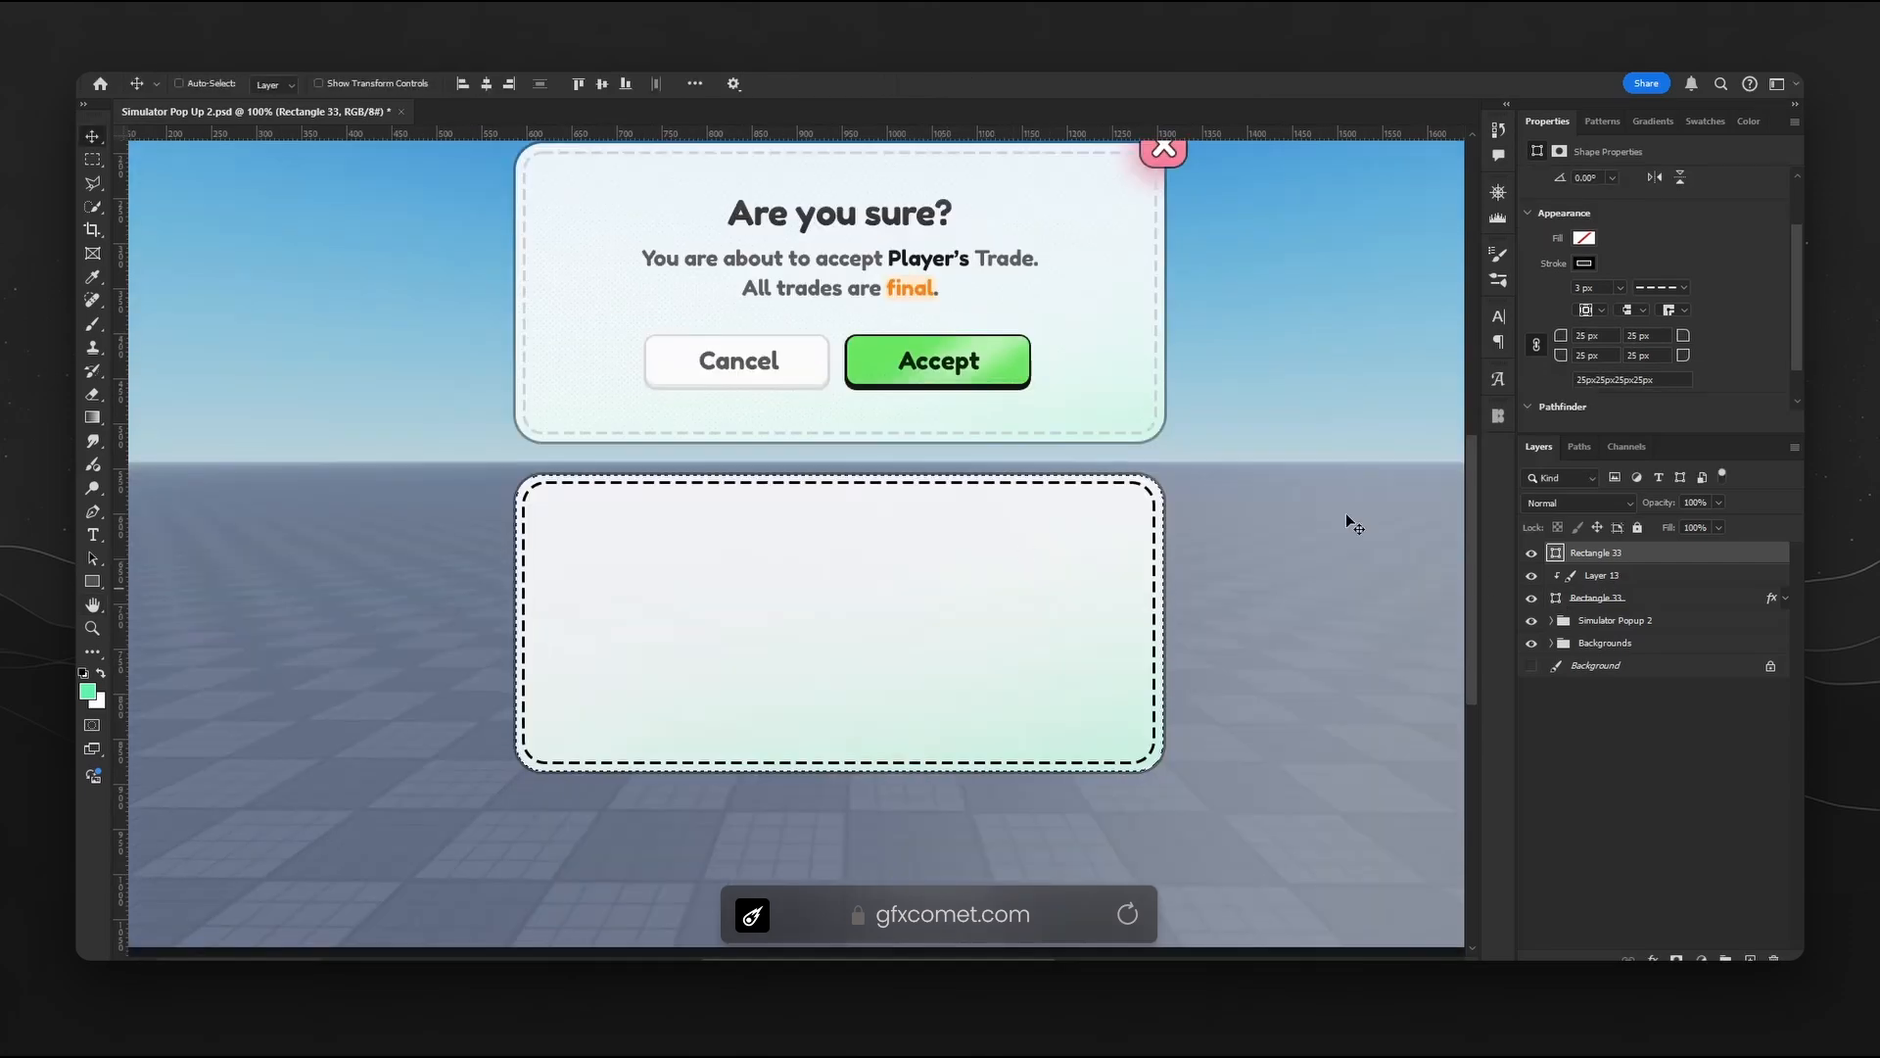
key("ctrl+d")
scroll(1058, 661, "up", 1)
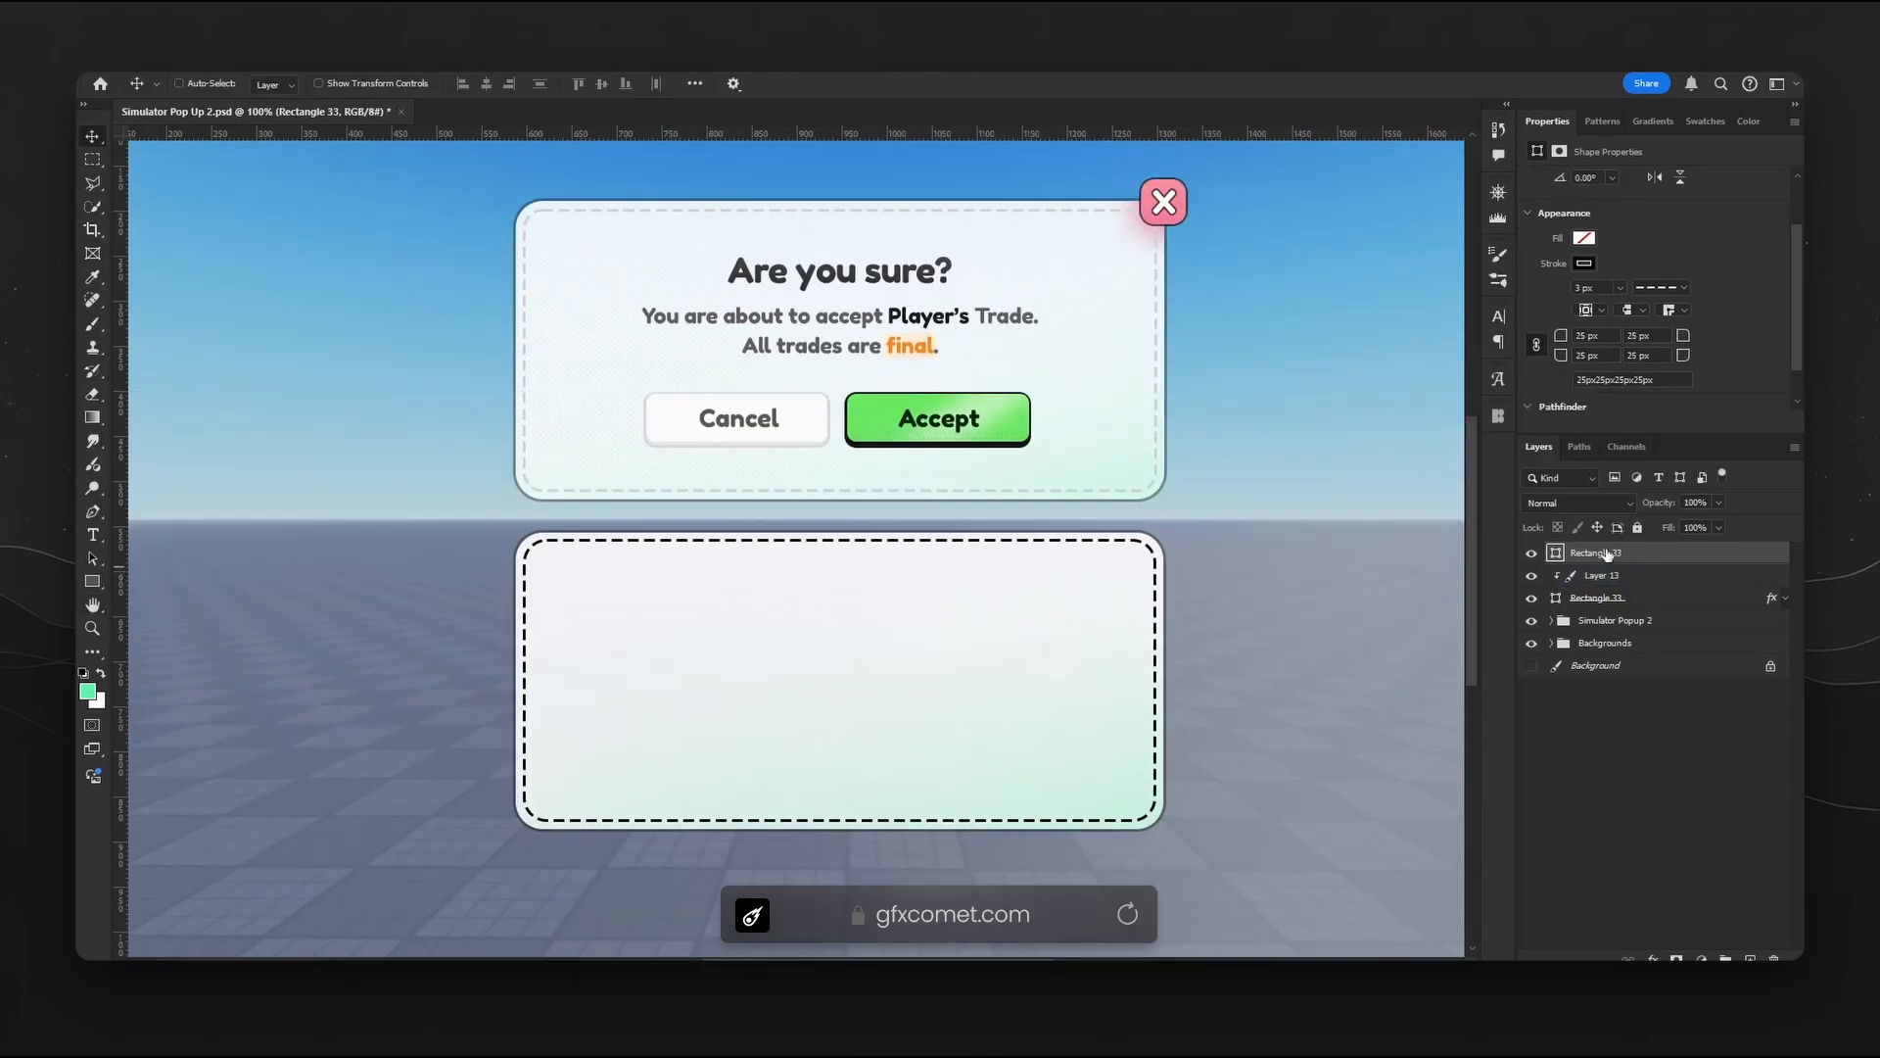
- Recolour the new dashed stroke with the light grey sampled from the reference popup's dashed outline
left_click(1586, 264)
left_click(1764, 298)
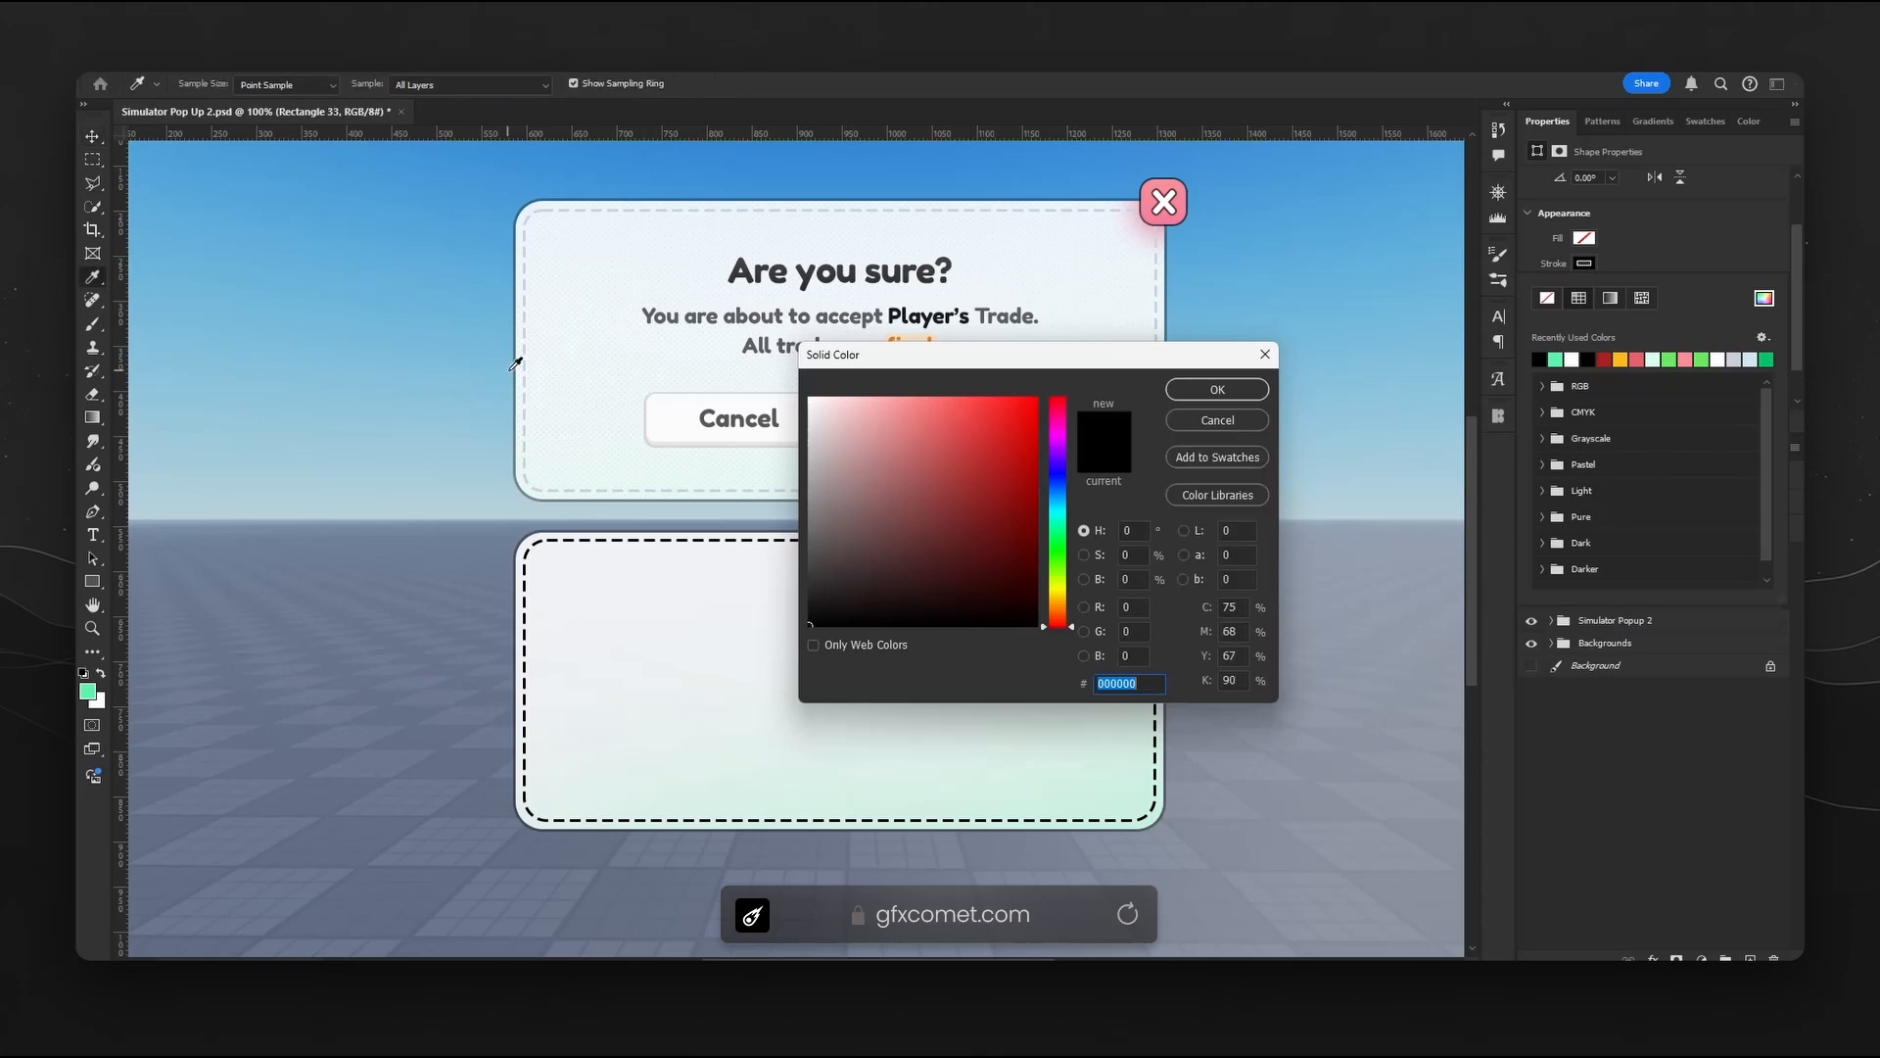
left_click(560, 489)
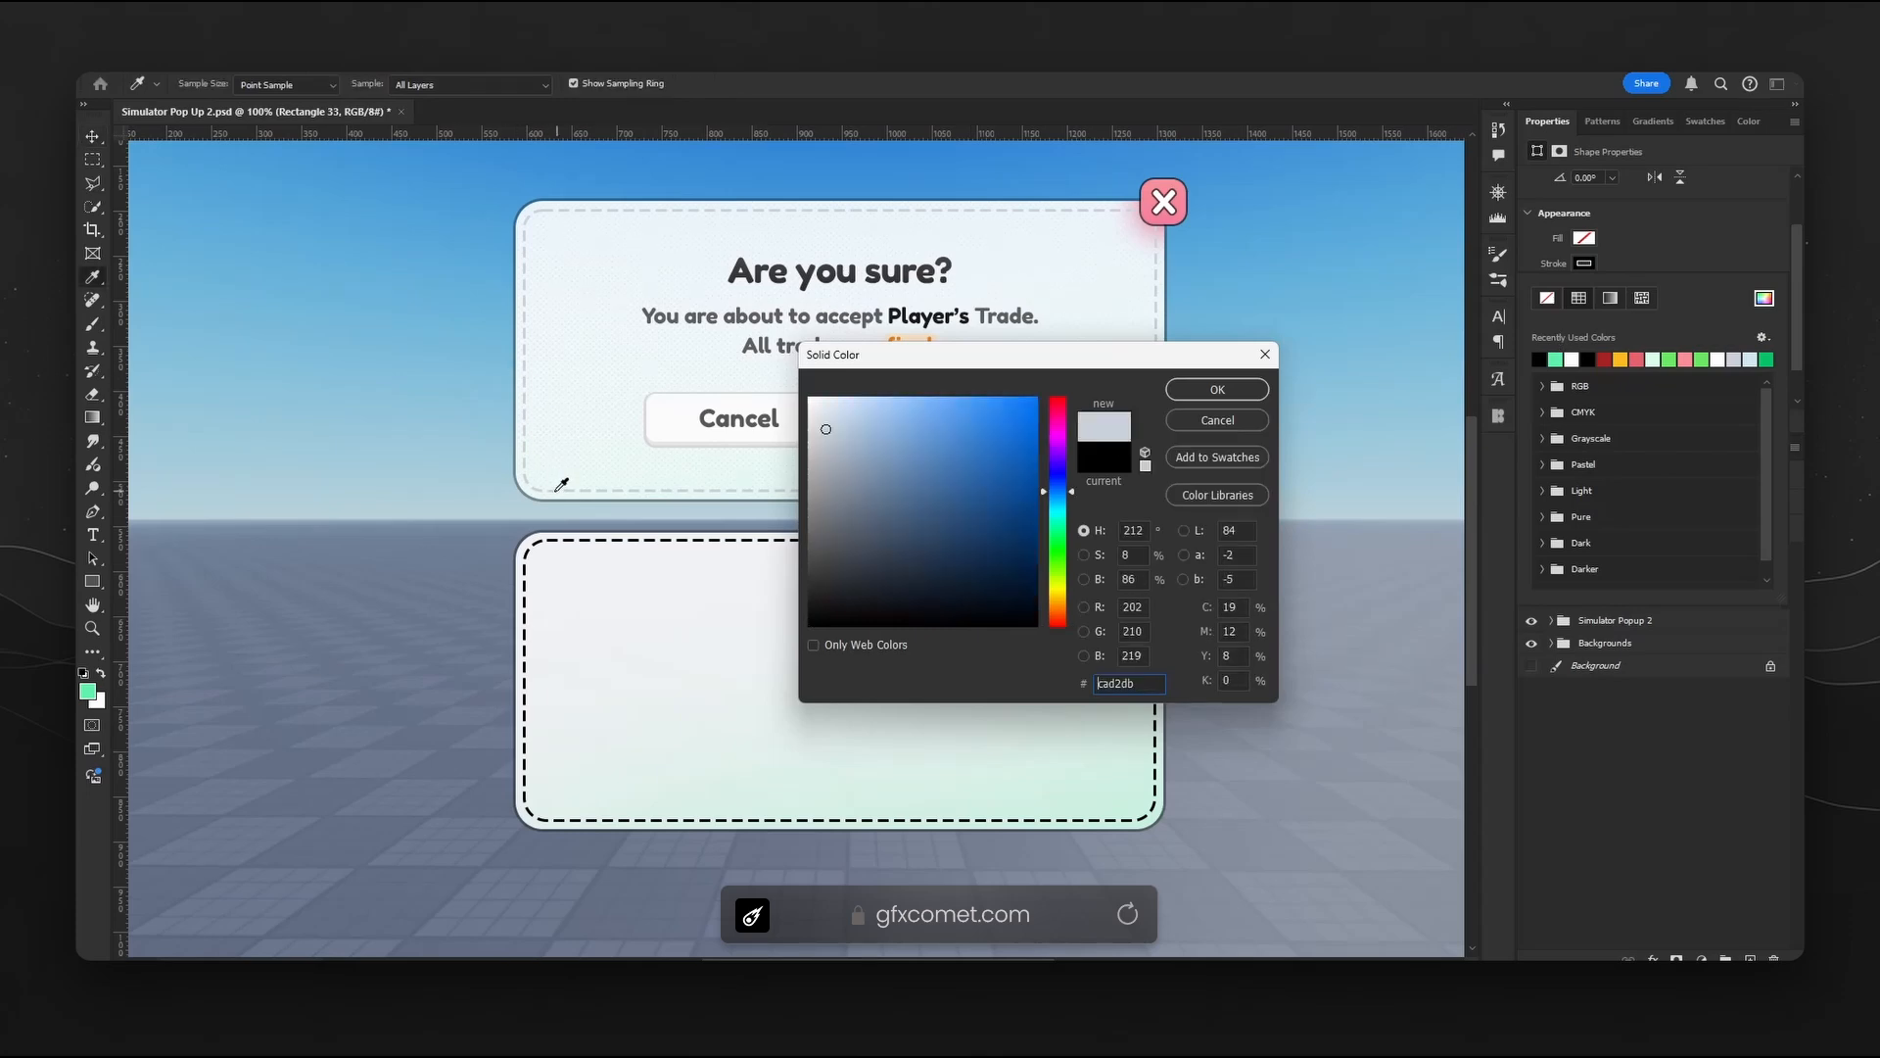
left_click(556, 487)
left_click(556, 490)
left_click(1237, 396)
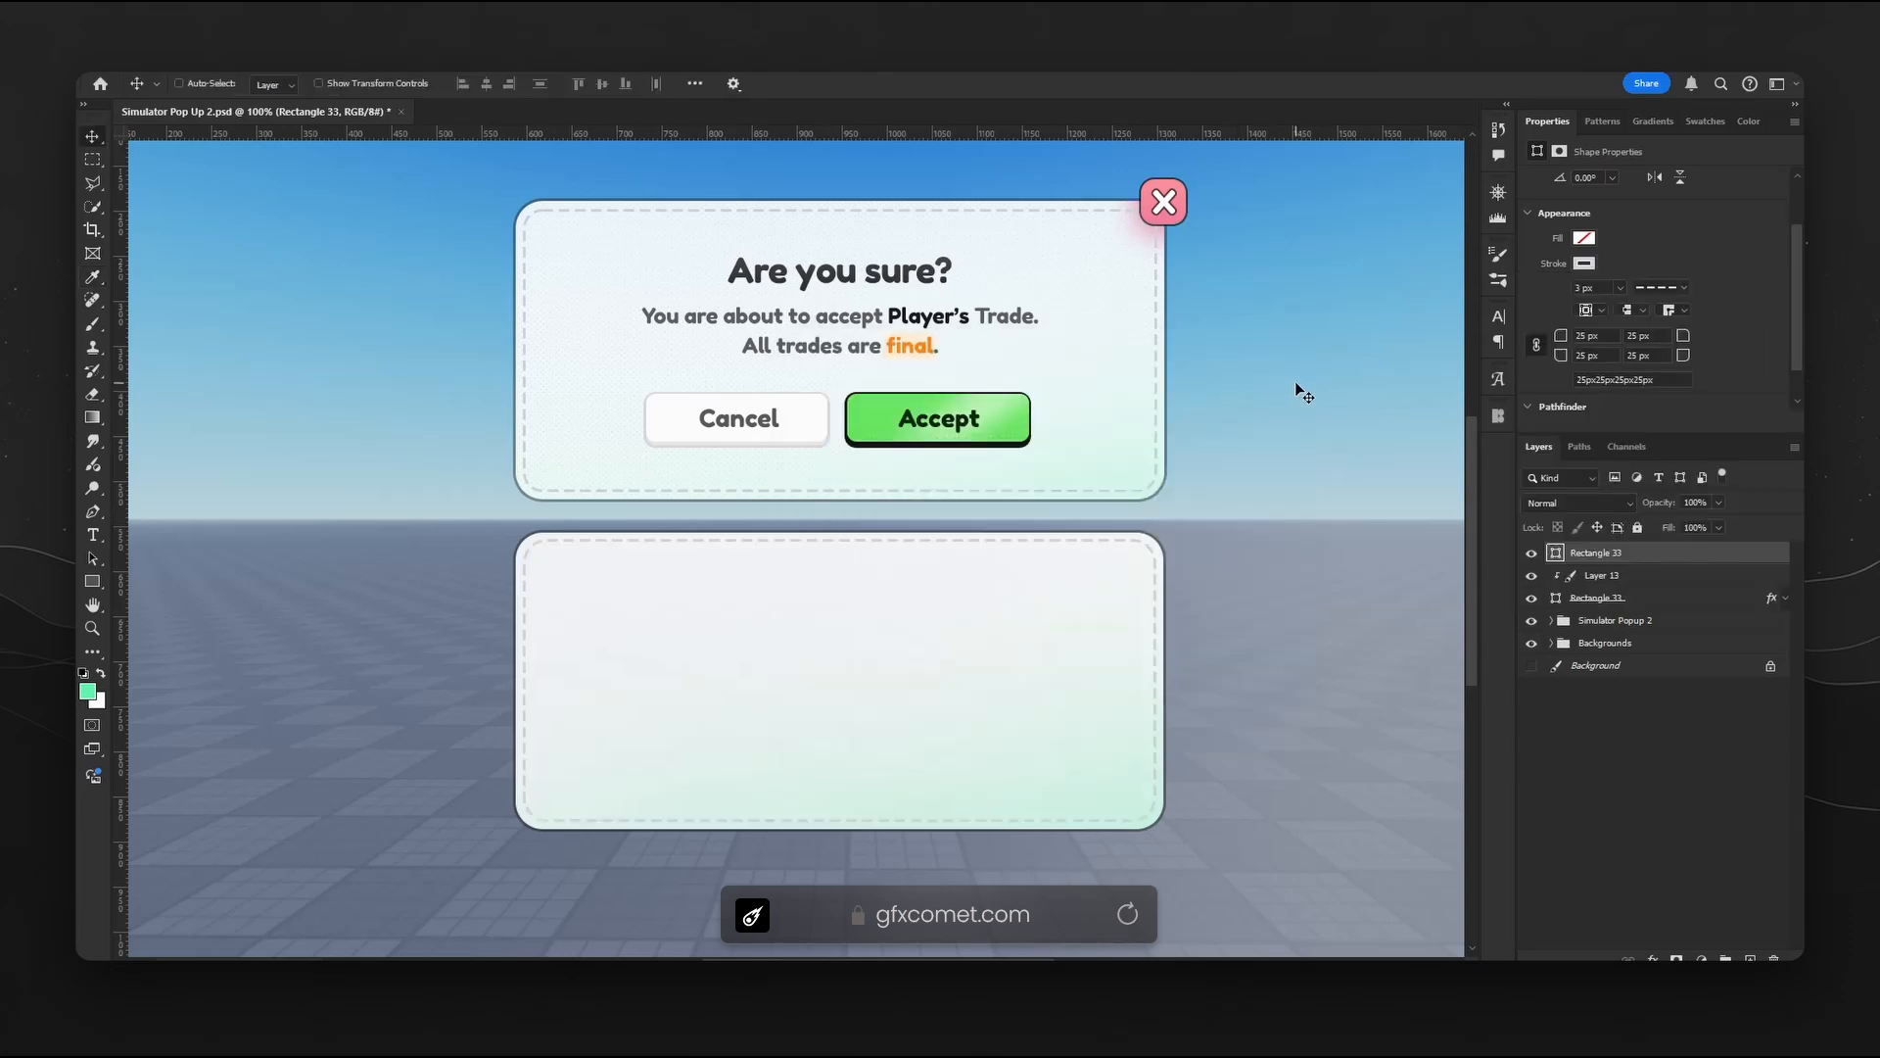
- Select the panel's green glow on Layer 13 and lower its opacity to 45%
left_click(1083, 761, "ctrl")
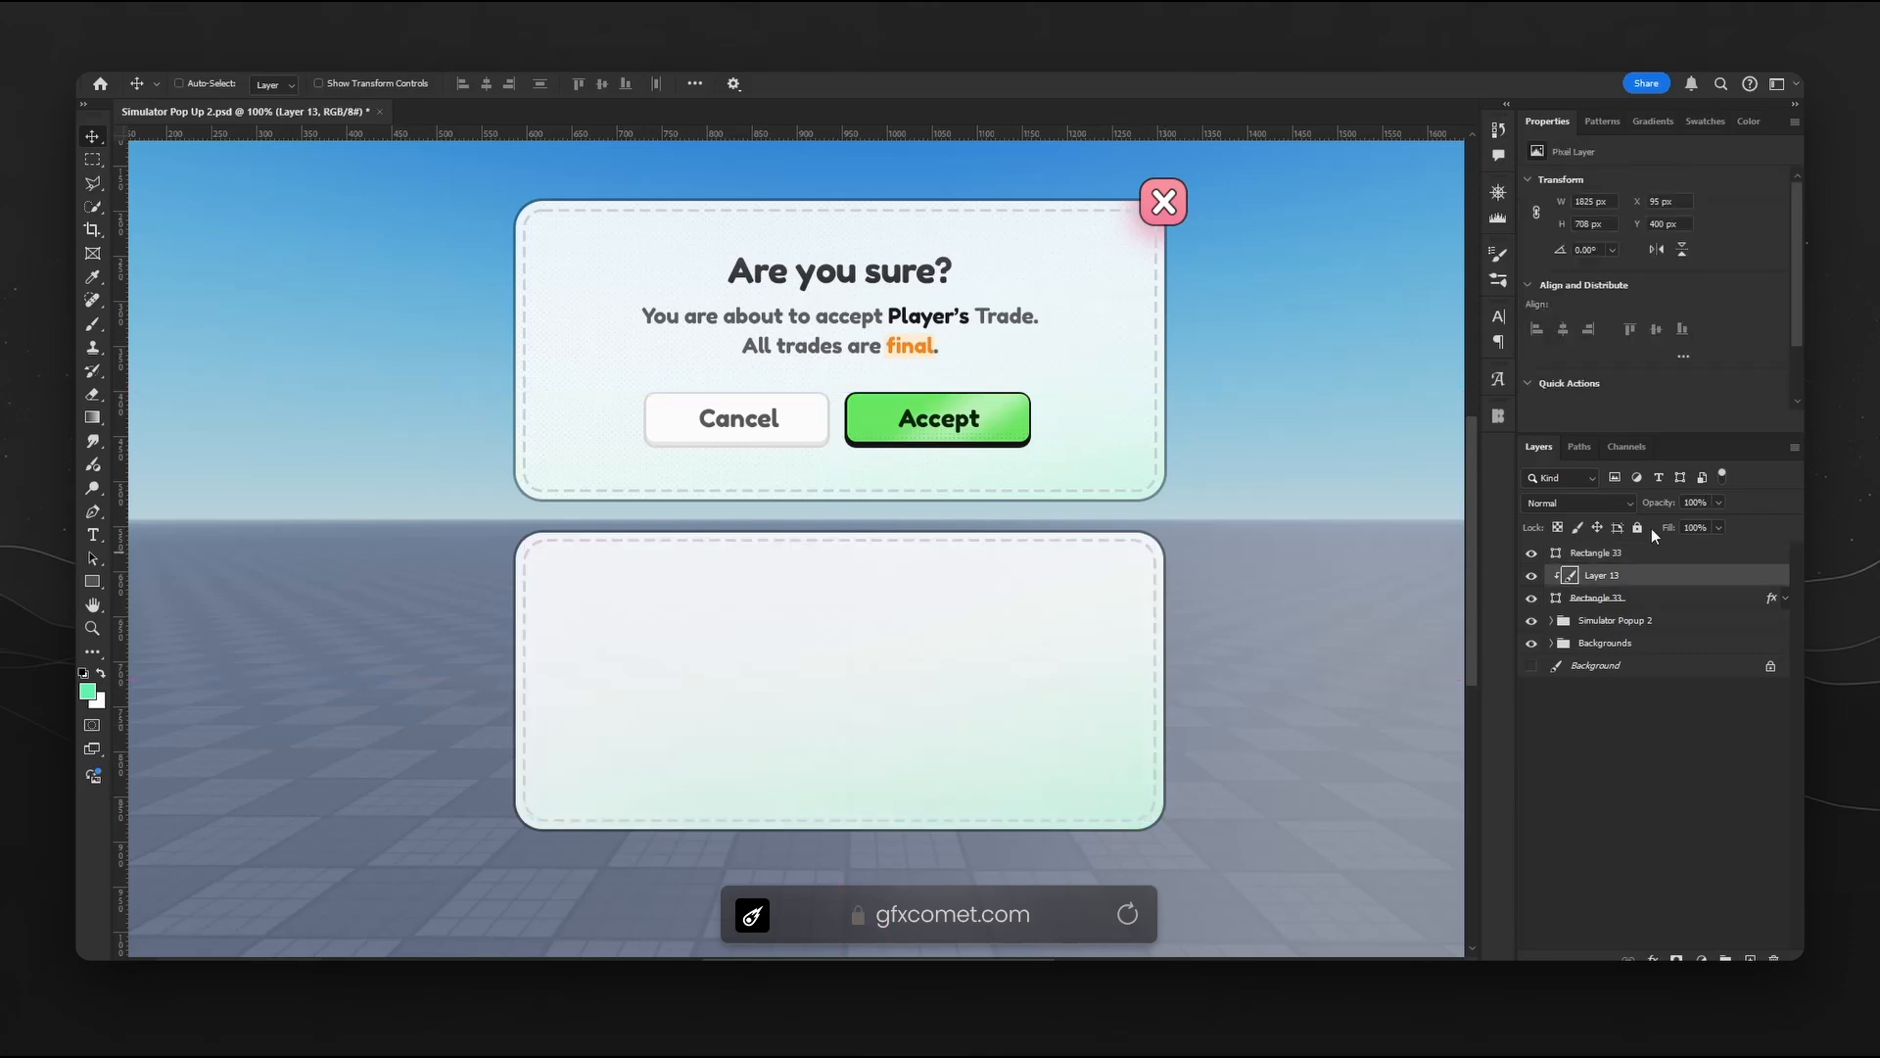
left_click(1708, 503)
type("45")
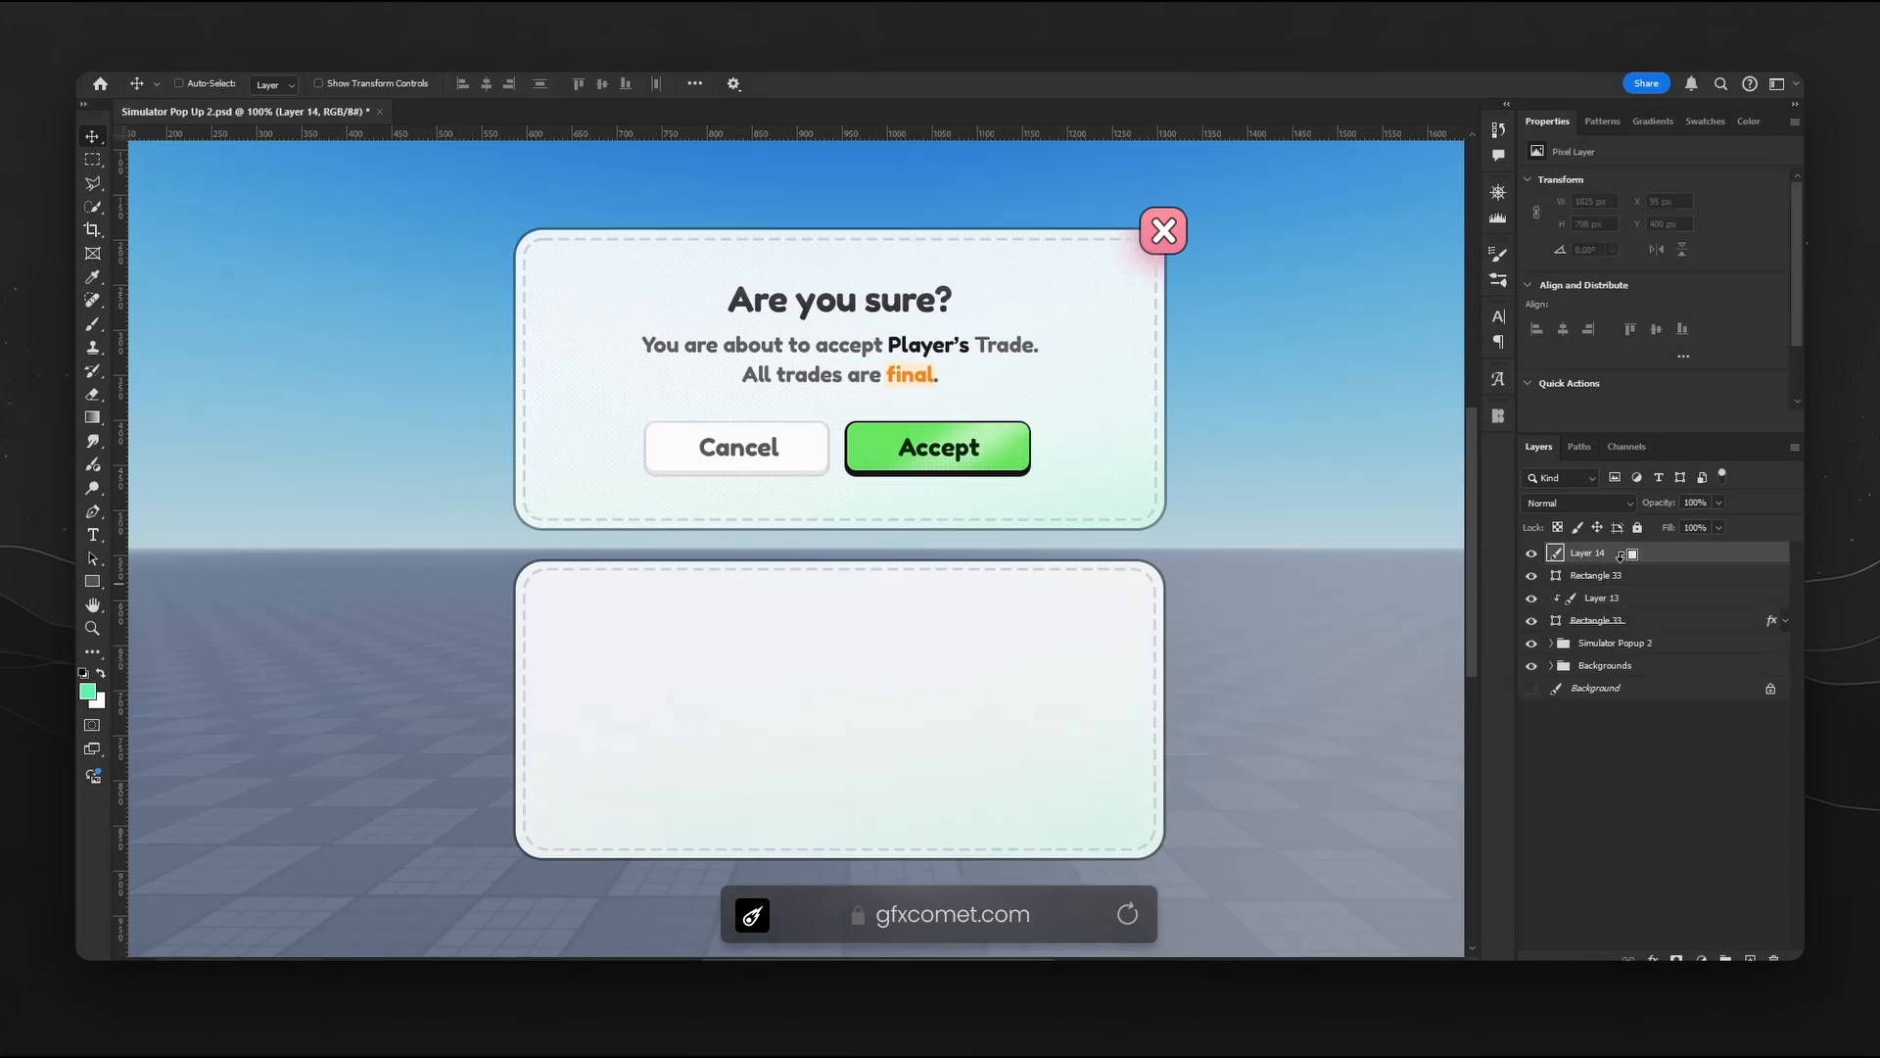
- Clip Layer 14 to the dashed outline and paint green over the outline's lower-right part with a 300 px soft brush
left_click(1621, 564, "alt")
key("b")
scroll(1156, 780, "down", 1)
scroll(1155, 779, "down", 1)
key("bracketleft")
key("bracketleft")
key("bracketleft")
key("bracketleft")
key("bracketleft")
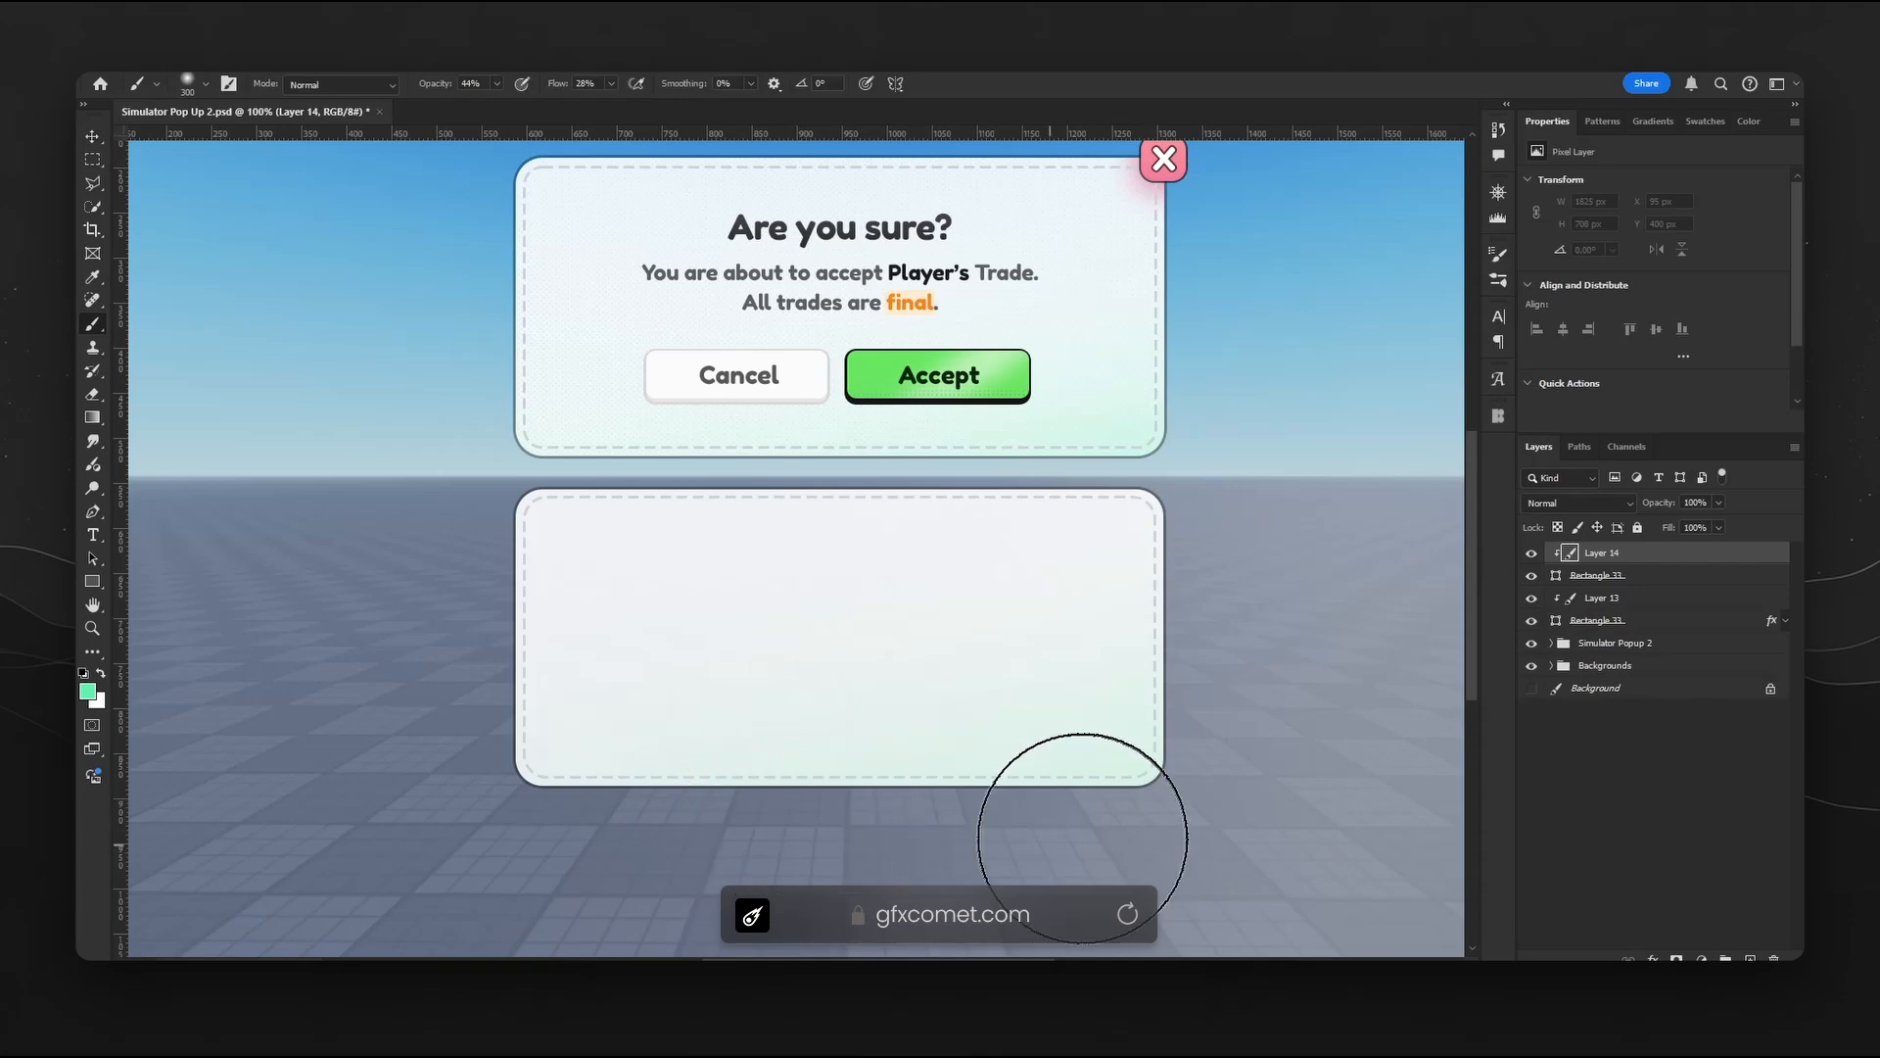
mouse_move(984, 822)
left_mouse_down()
mouse_move(1028, 793)
mouse_move(1084, 797)
mouse_move(1175, 739)
left_mouse_up()
mouse_move(1186, 748)
left_mouse_down()
mouse_move(1201, 680)
mouse_move(1180, 659)
mouse_move(630, 869)
mouse_move(856, 839)
mouse_move(798, 810)
mouse_move(774, 863)
mouse_move(722, 843)
left_mouse_up()
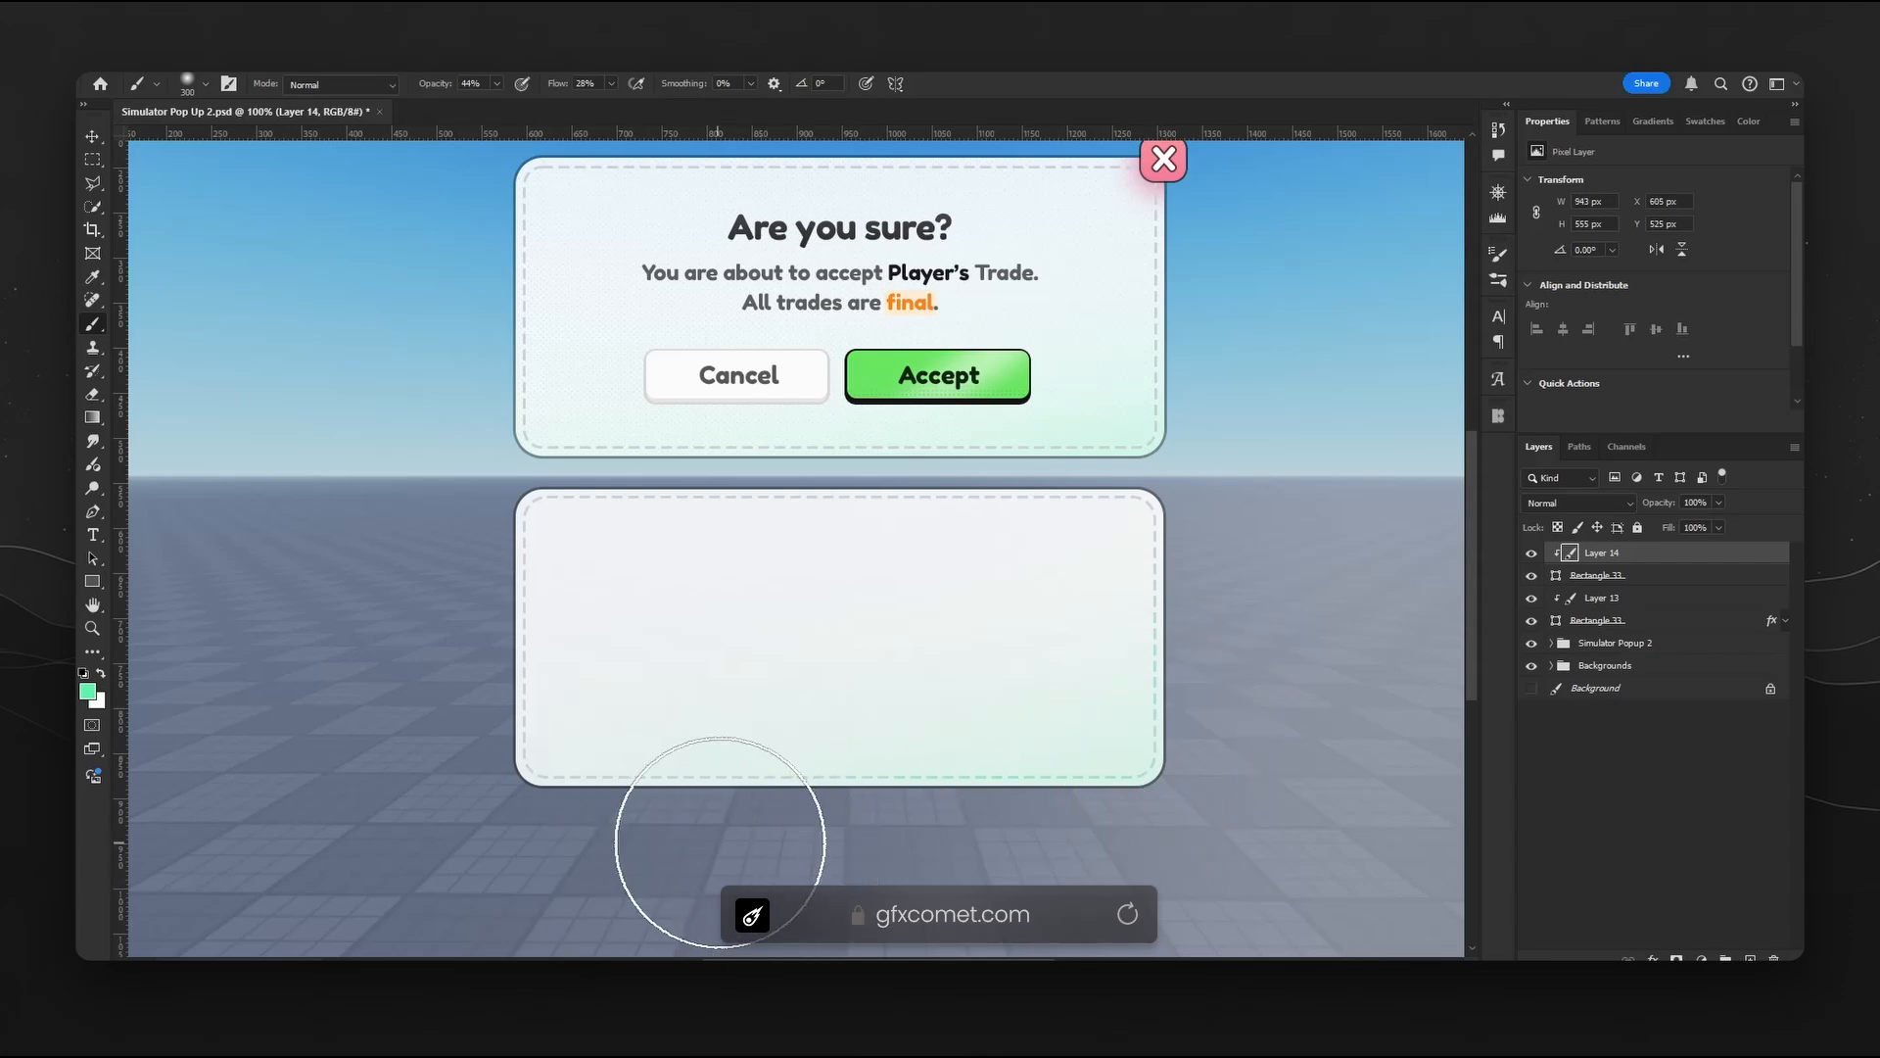
- Duplicate the reference panel's dotted texture layer and place the copy directly above Layer 13
key("ctrl+minus")
key("ctrl+minus")
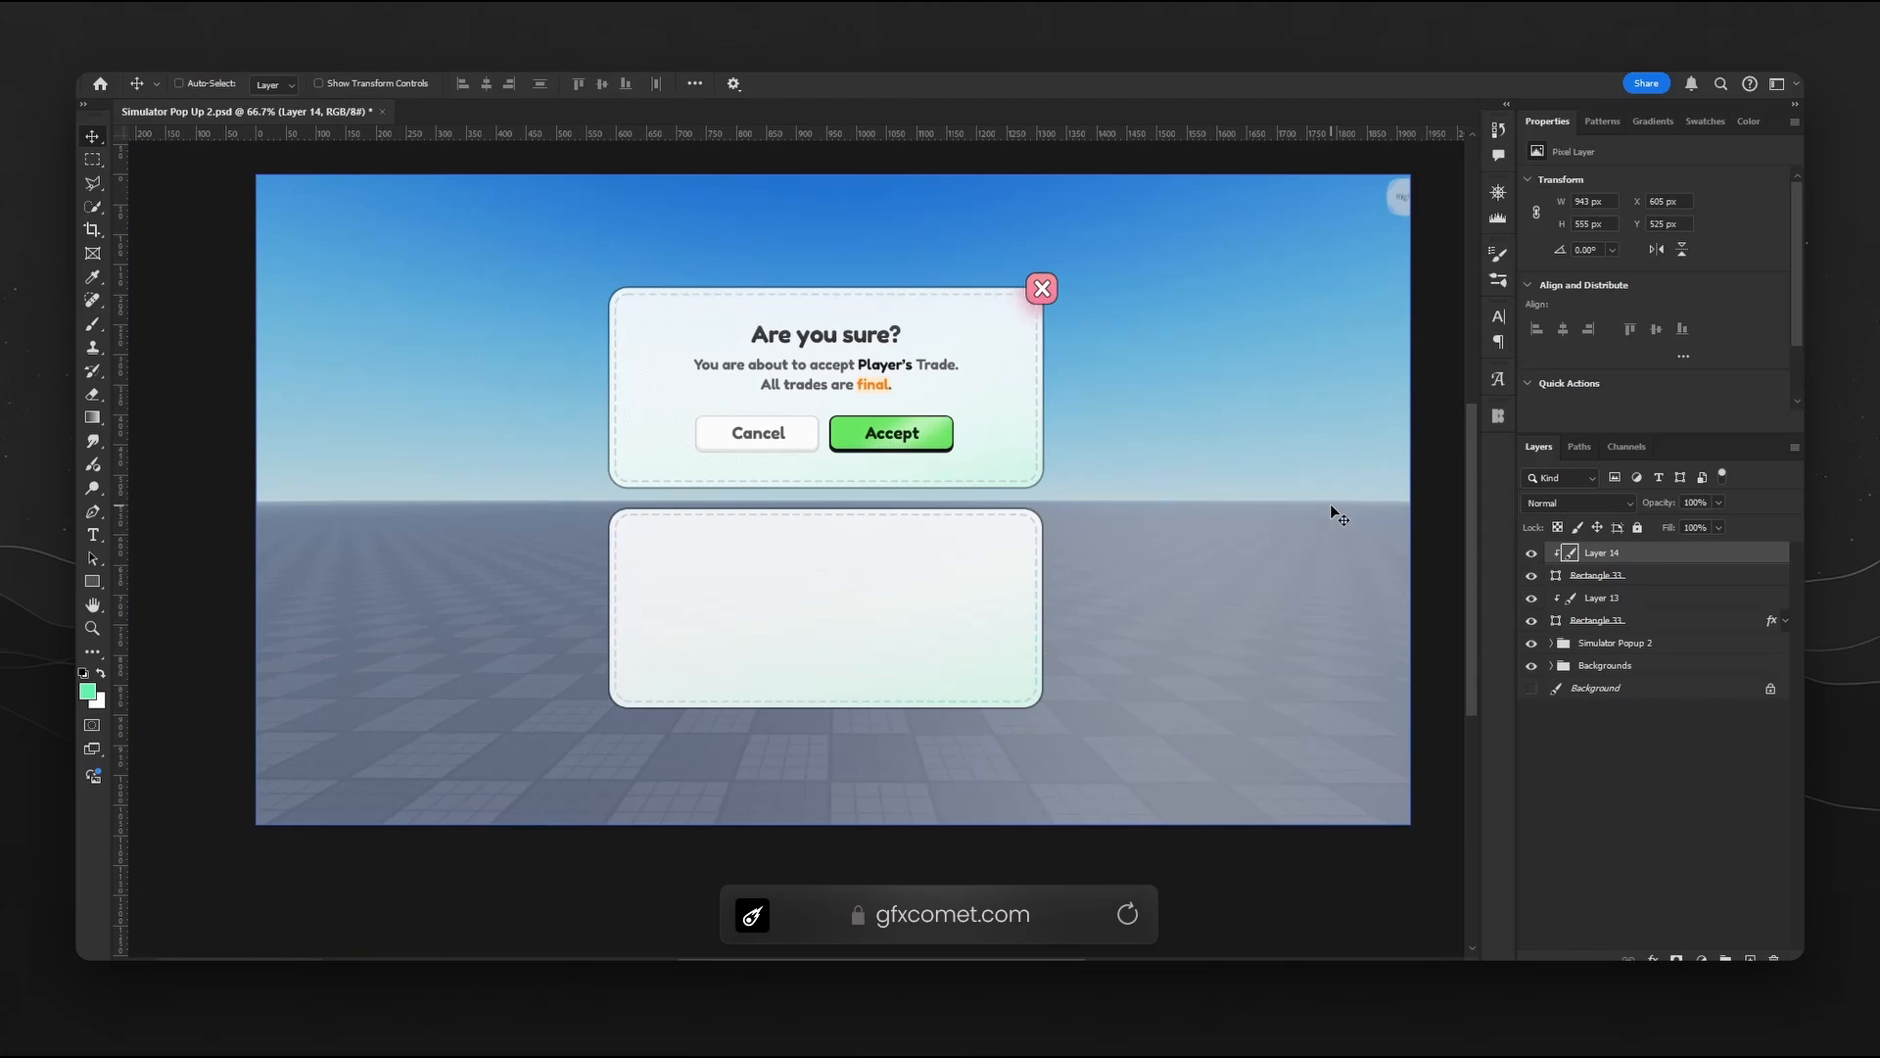
key("ctrl+plus")
key("ctrl+plus")
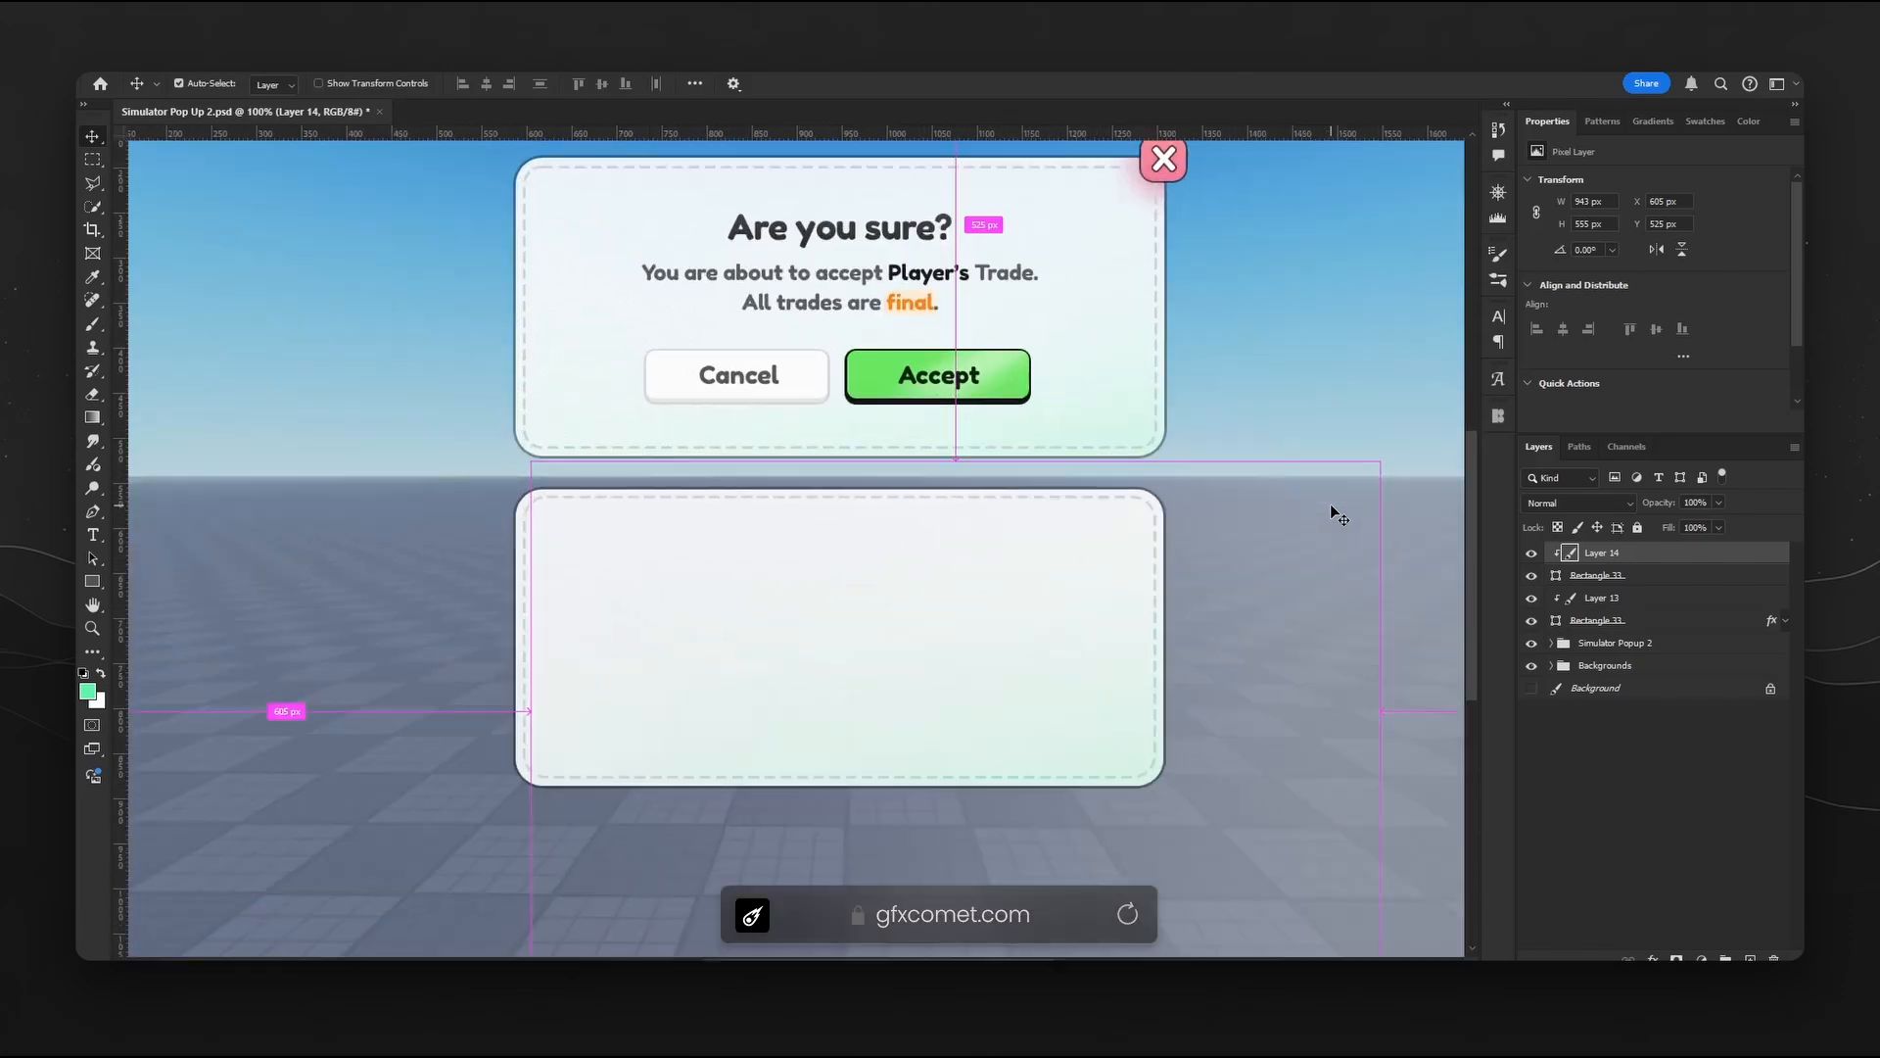
key("space")
left_click_drag(1150, 294, 1214, 817)
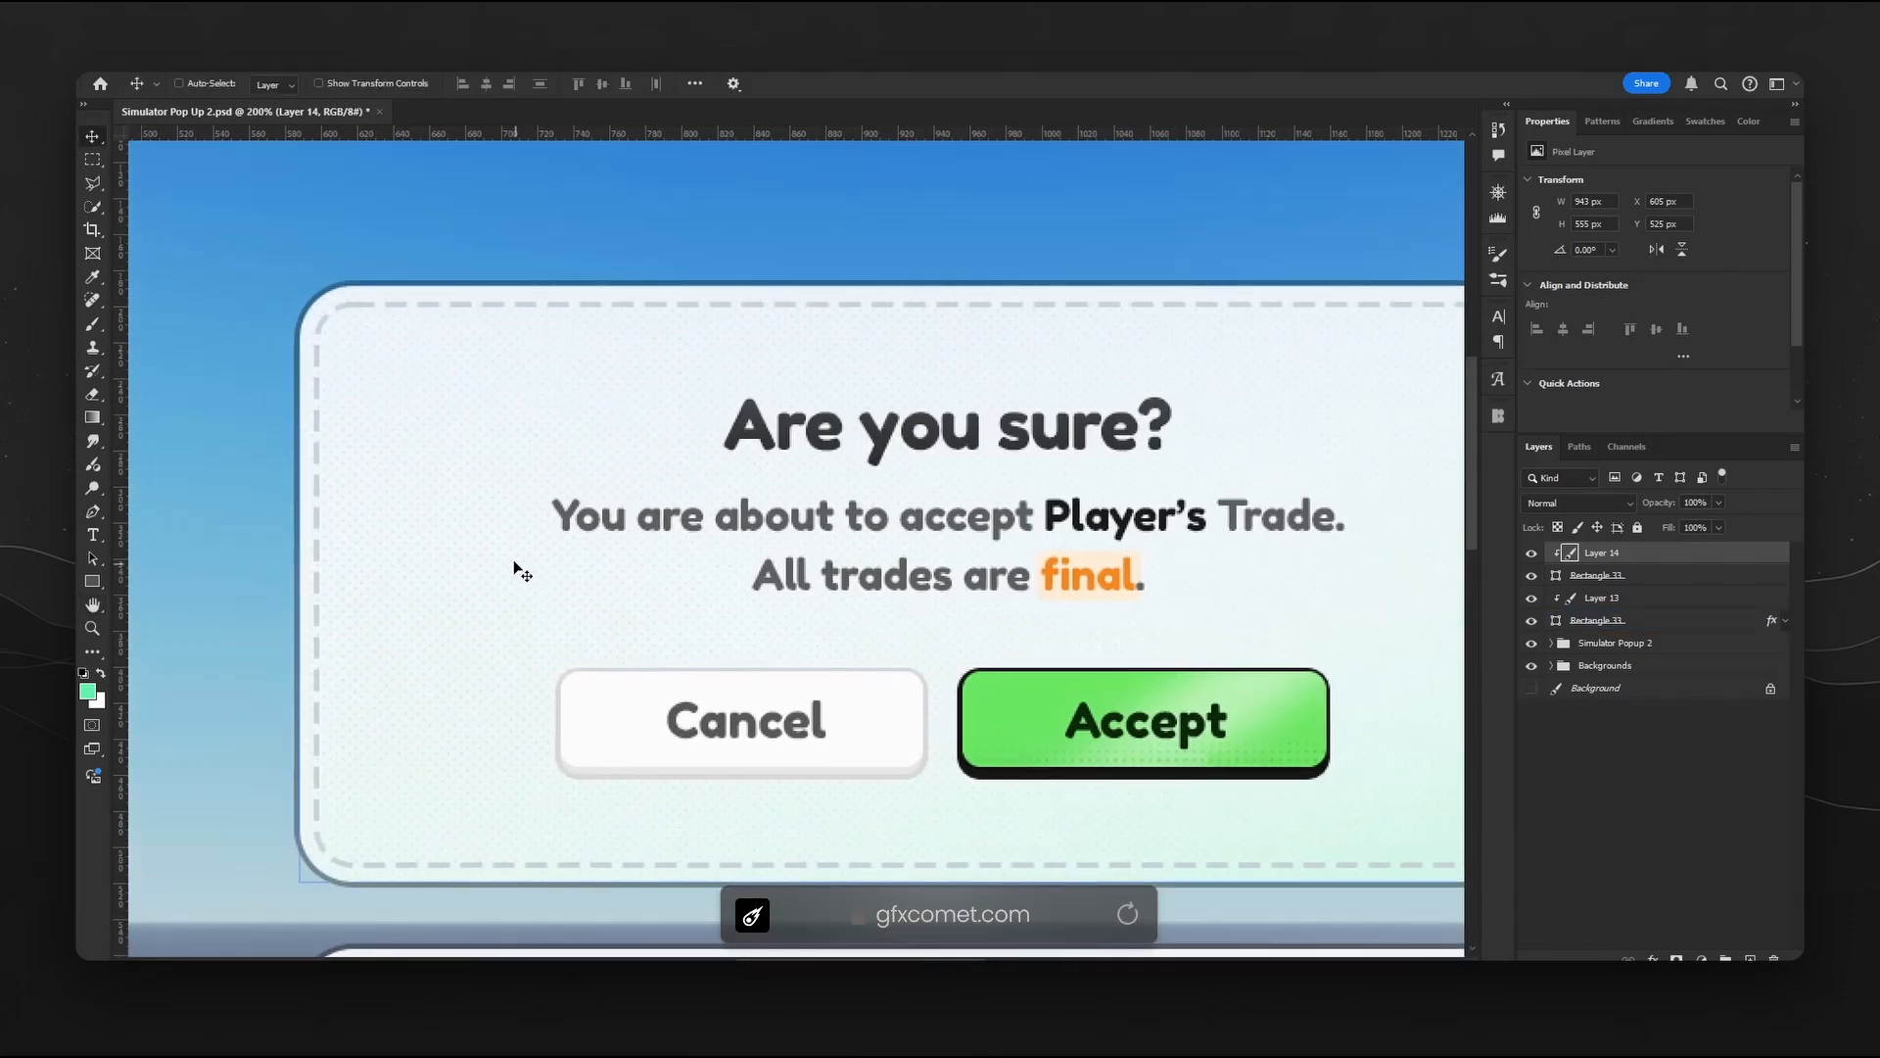
left_click(491, 537)
key("ctrl")
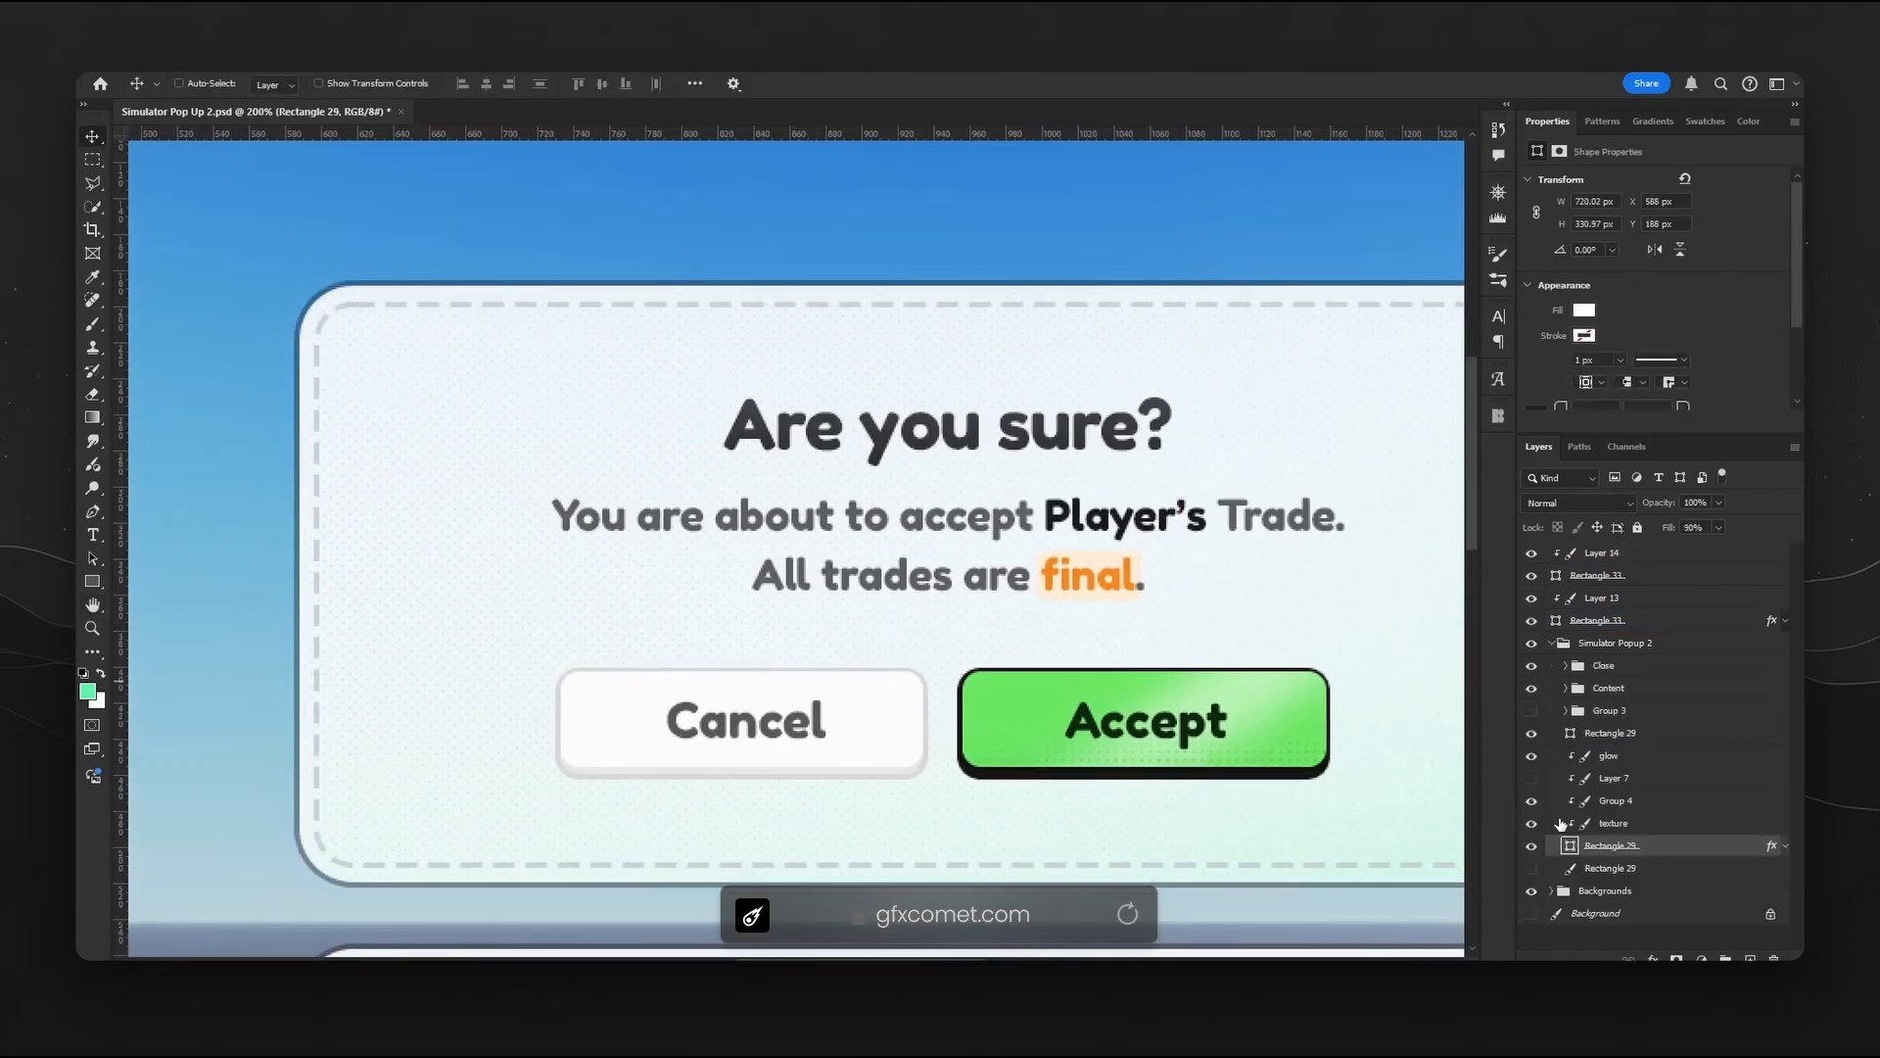
left_click(1634, 823)
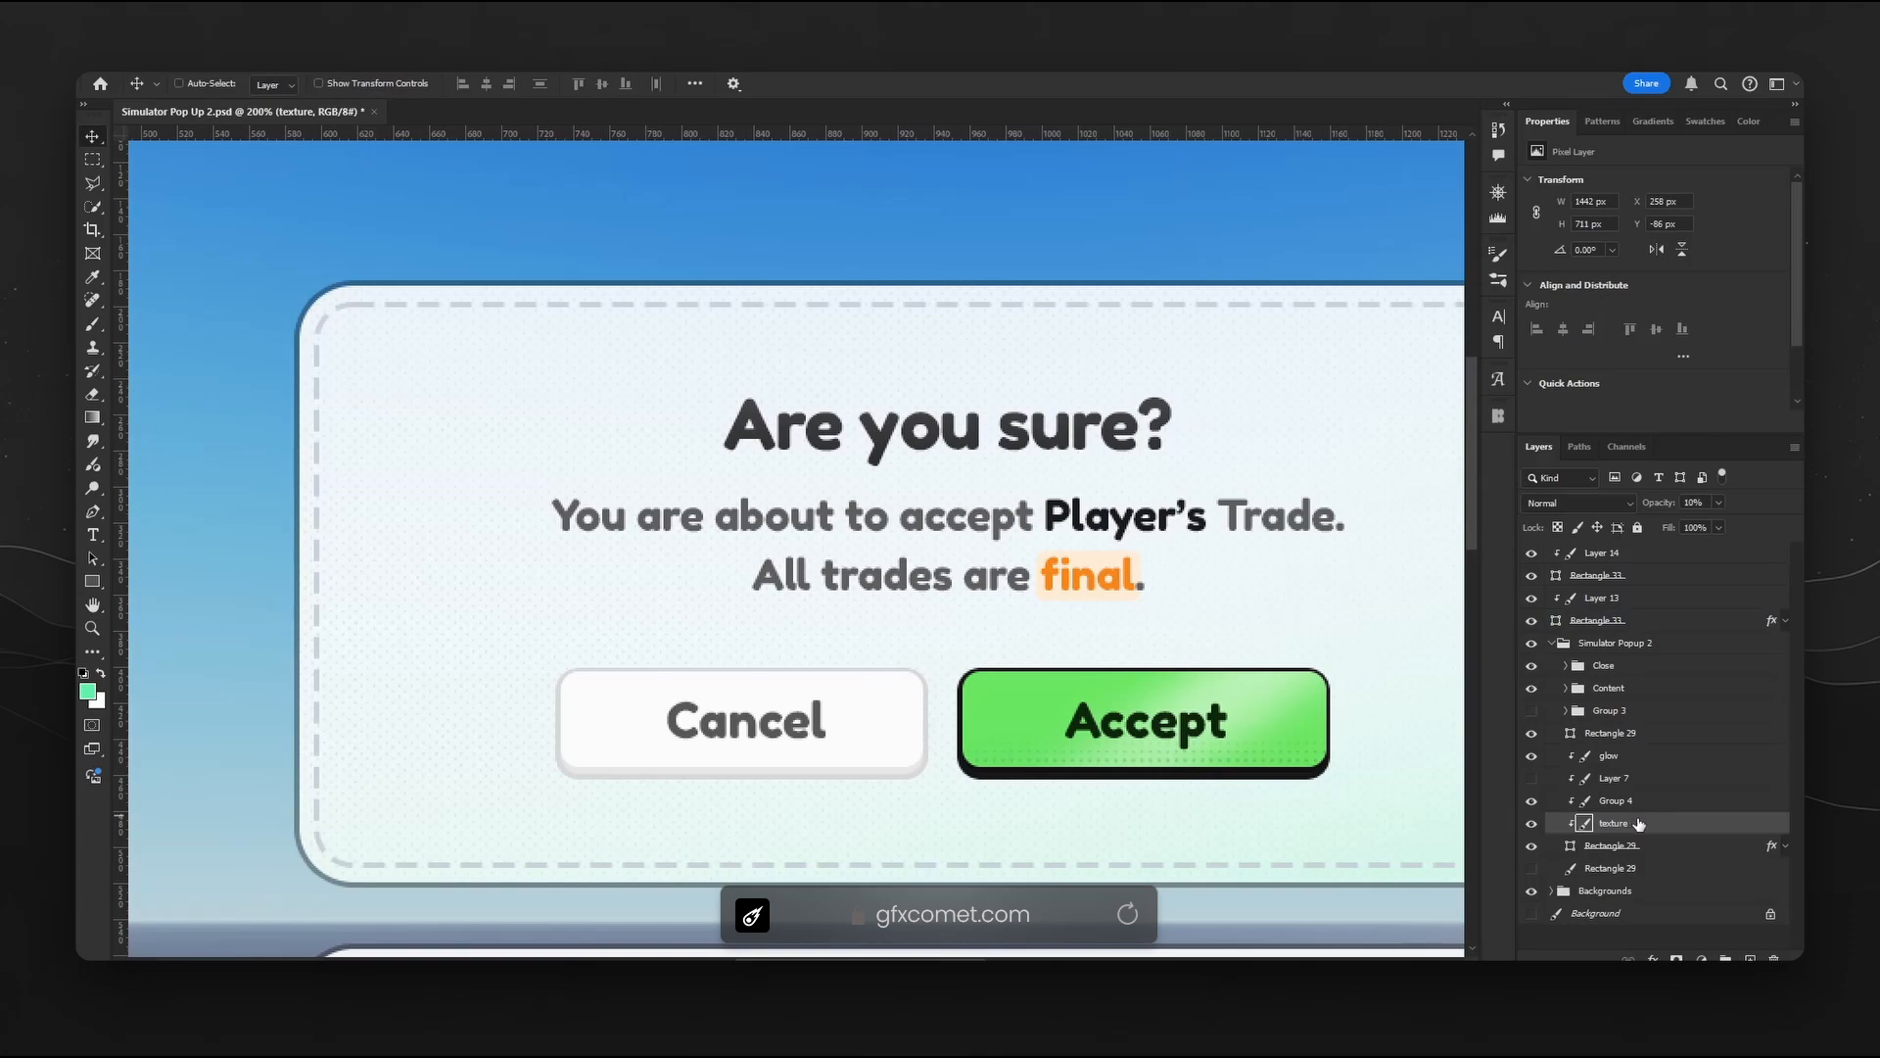
left_click_drag(1639, 823, 1606, 587)
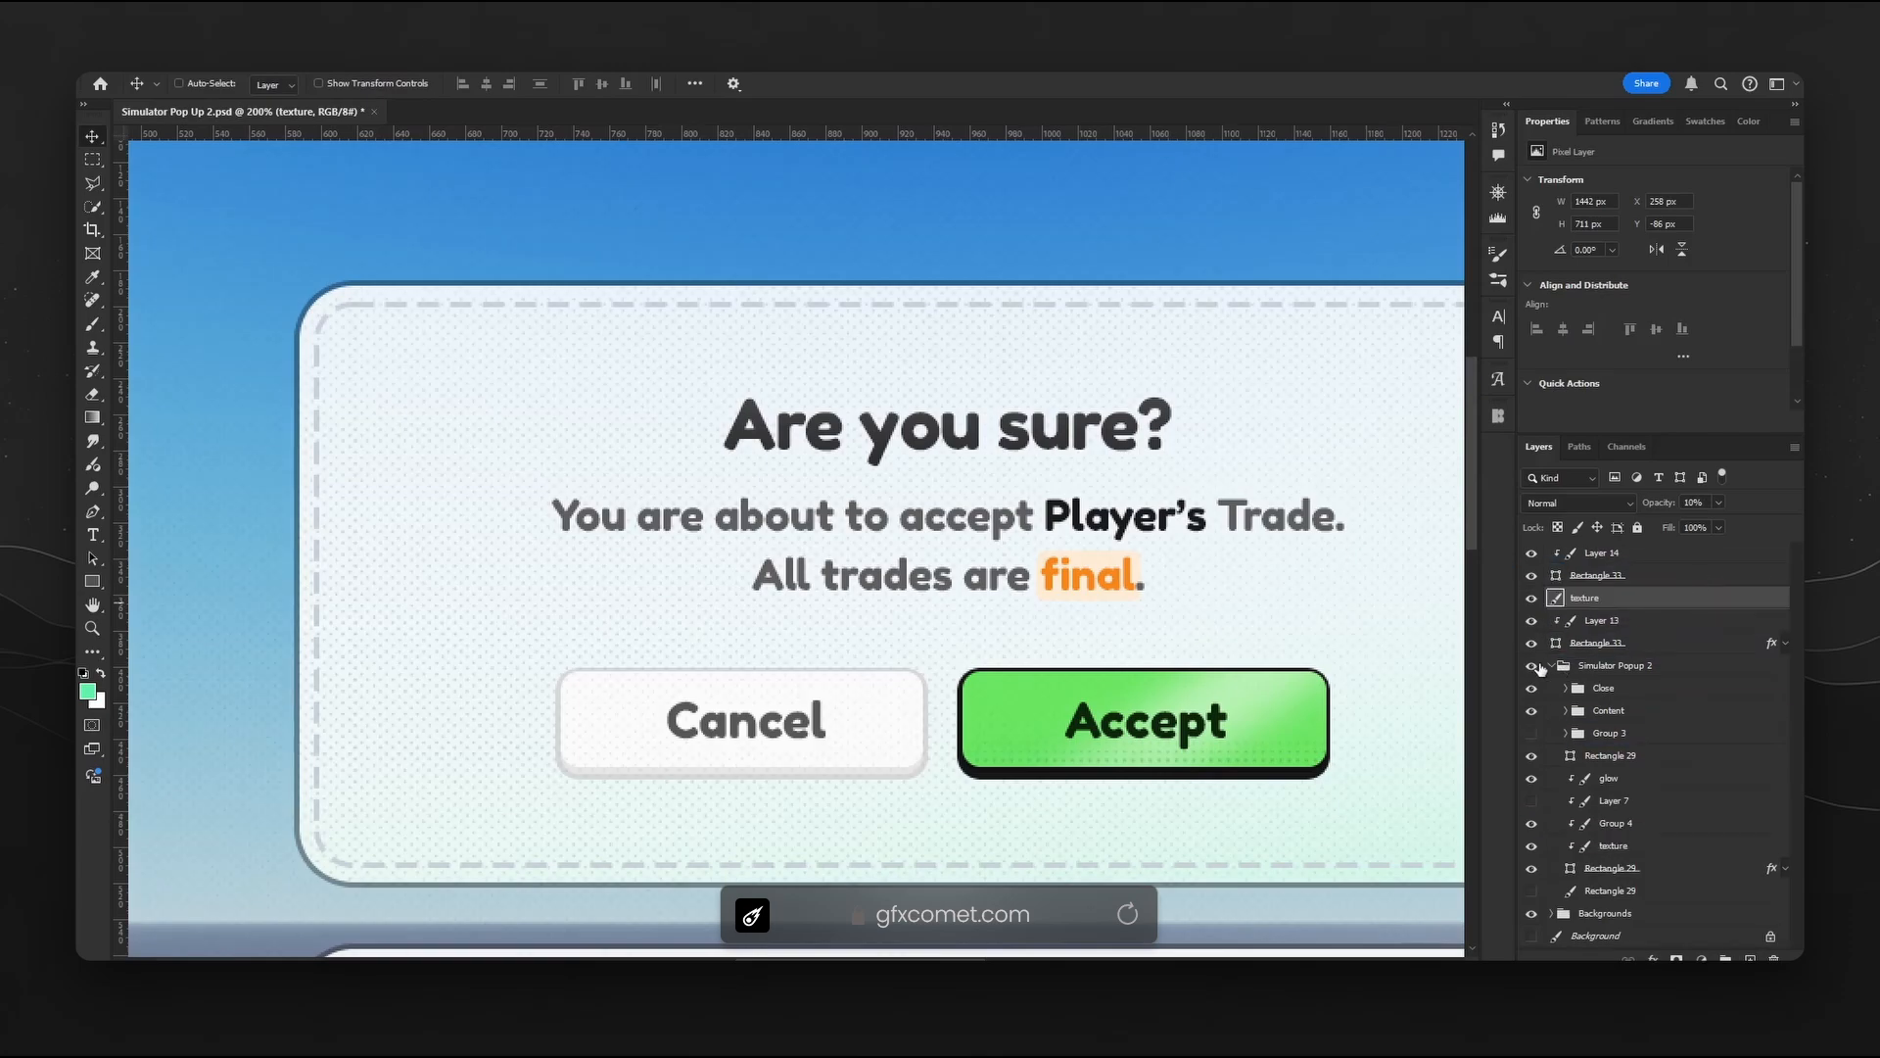
- Collapse the Simulator Popup 2 group and move the texture copy straight down over the new panel, to Y 294 px
left_click(1545, 667)
left_click(1552, 667)
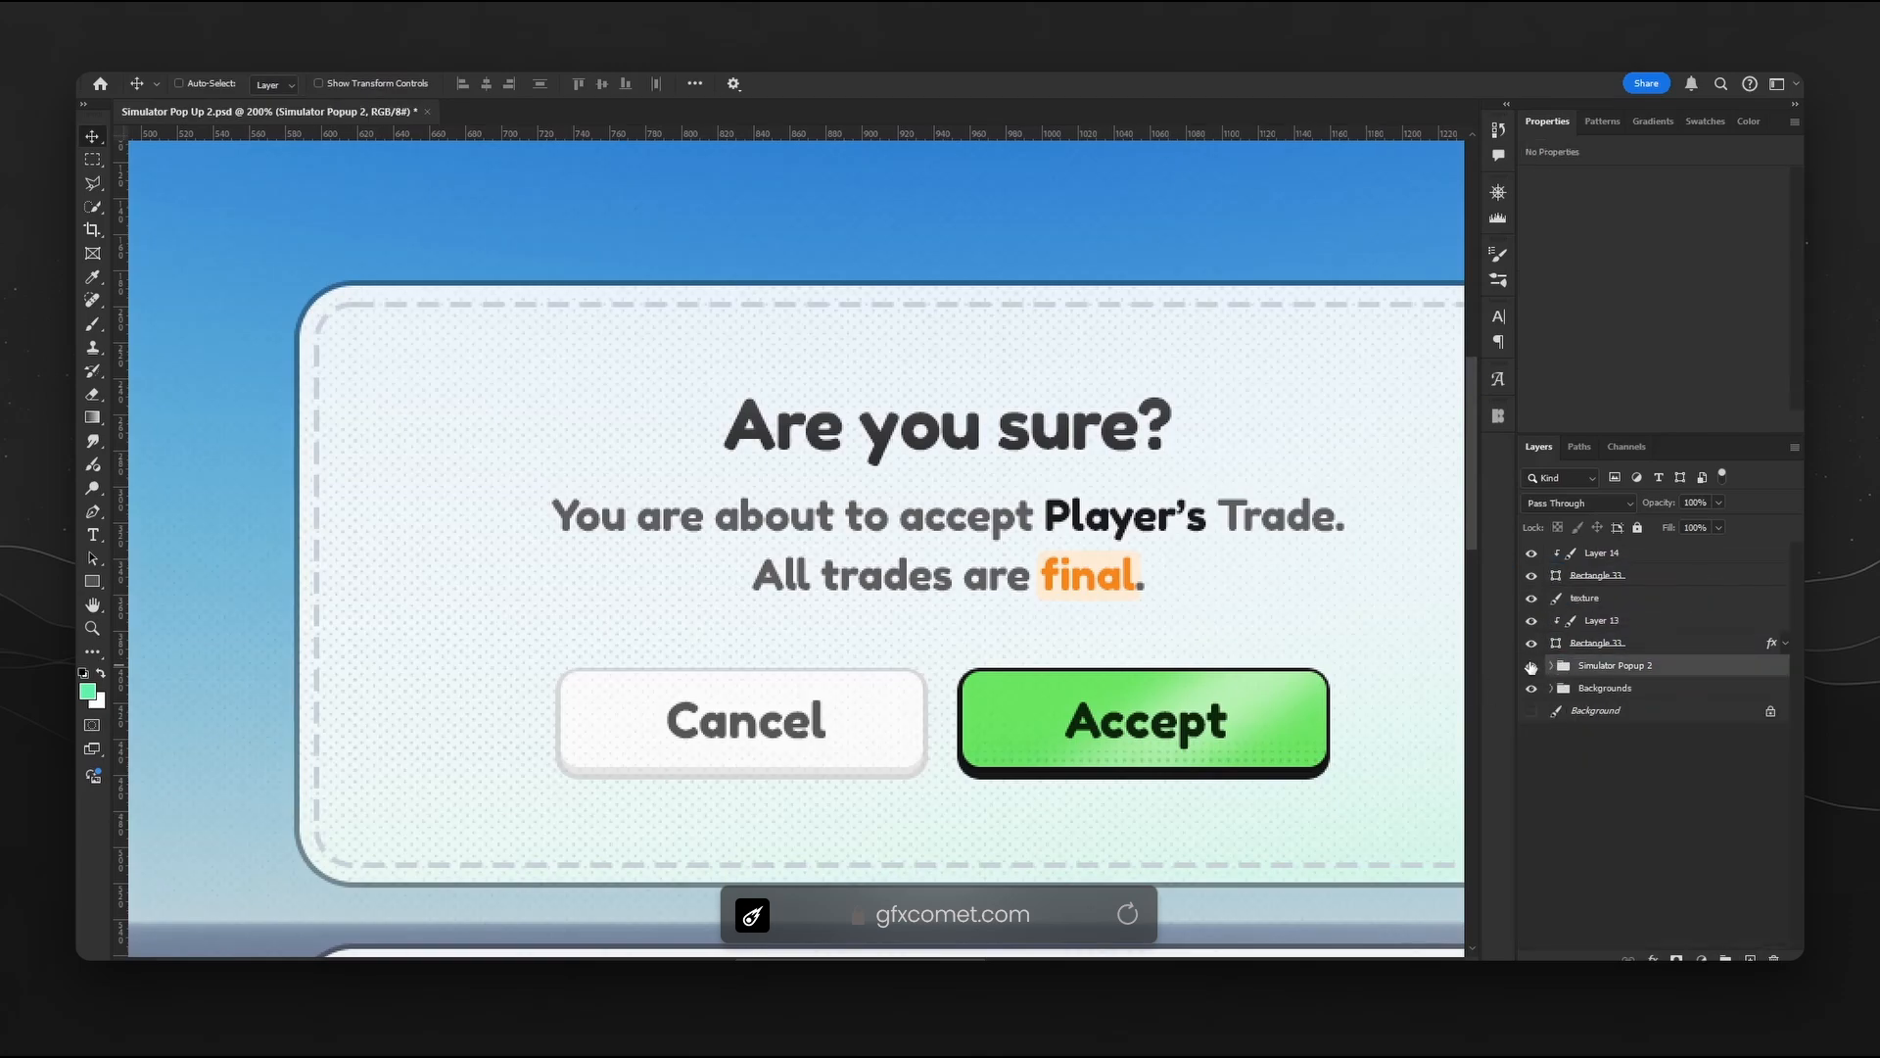
key("ctrl+minus")
key("ctrl+minus")
key("space")
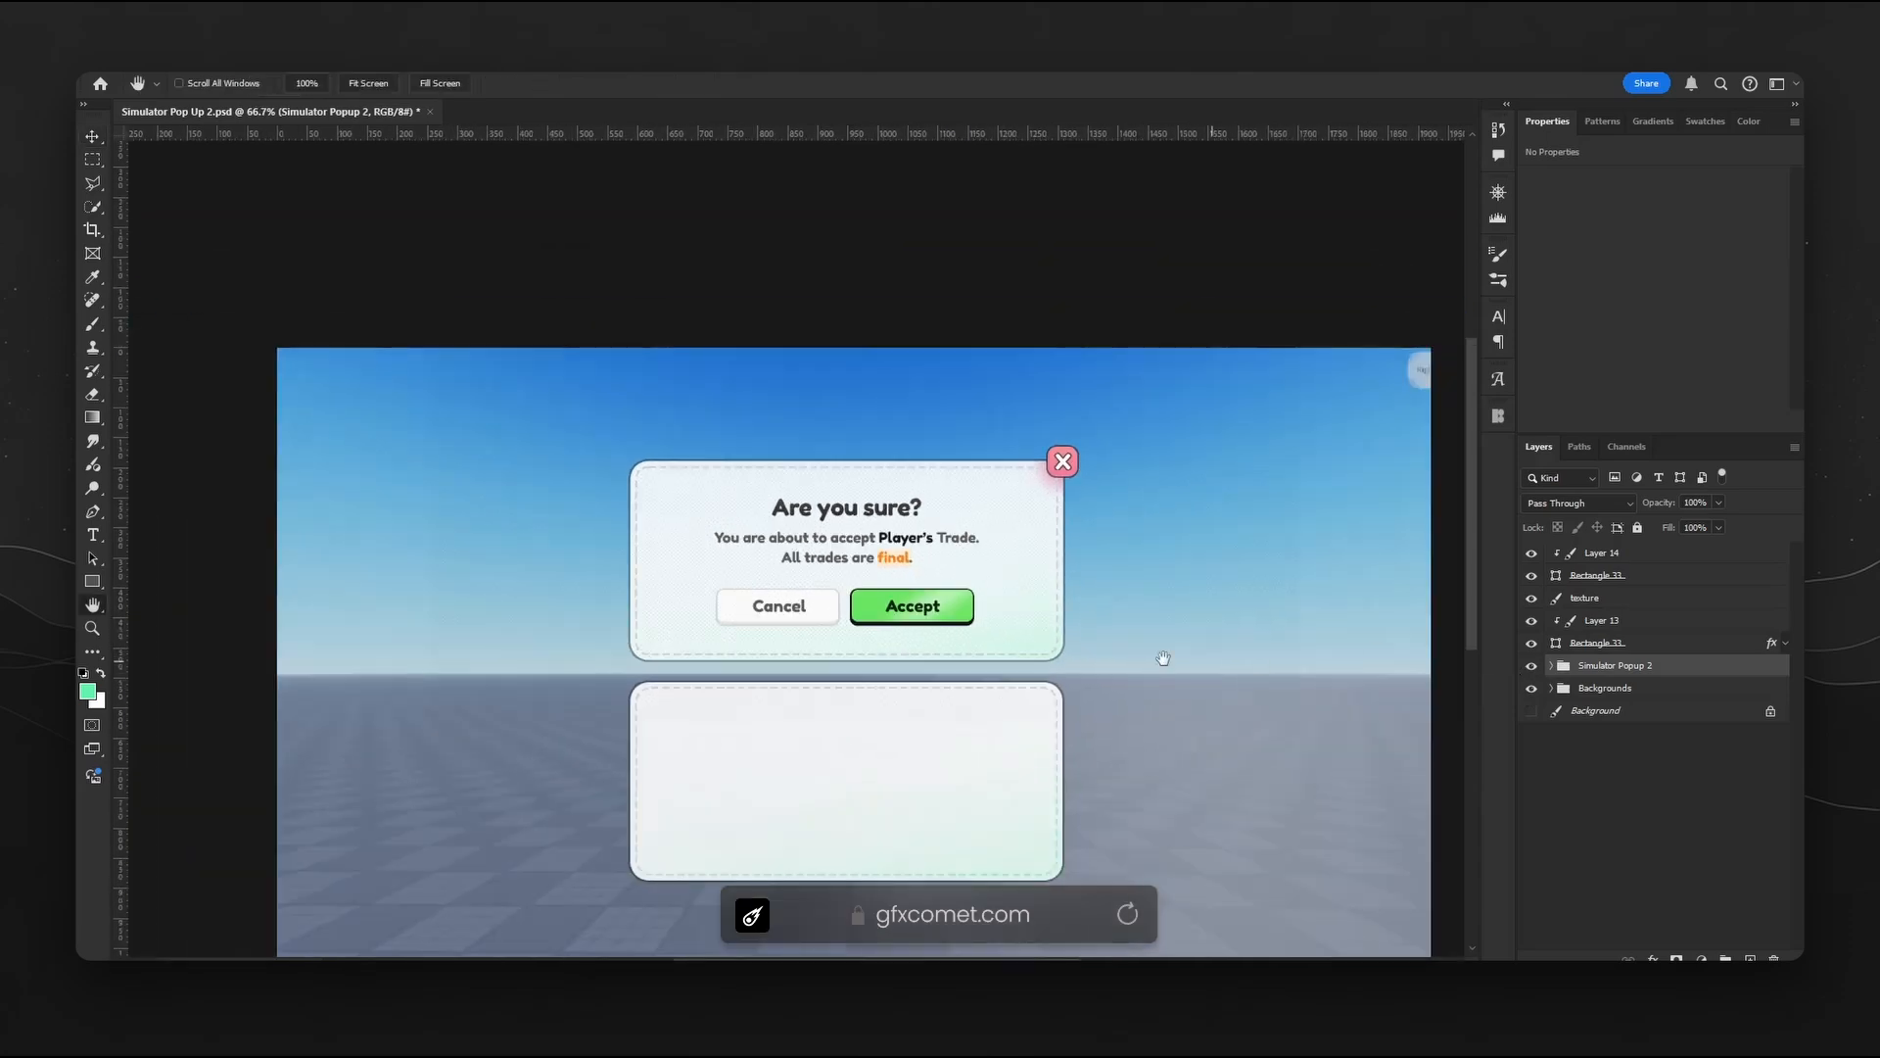
left_click_drag(1126, 668, 1180, 457)
left_click_drag(1211, 364, 1213, 526)
key("ctrl+z")
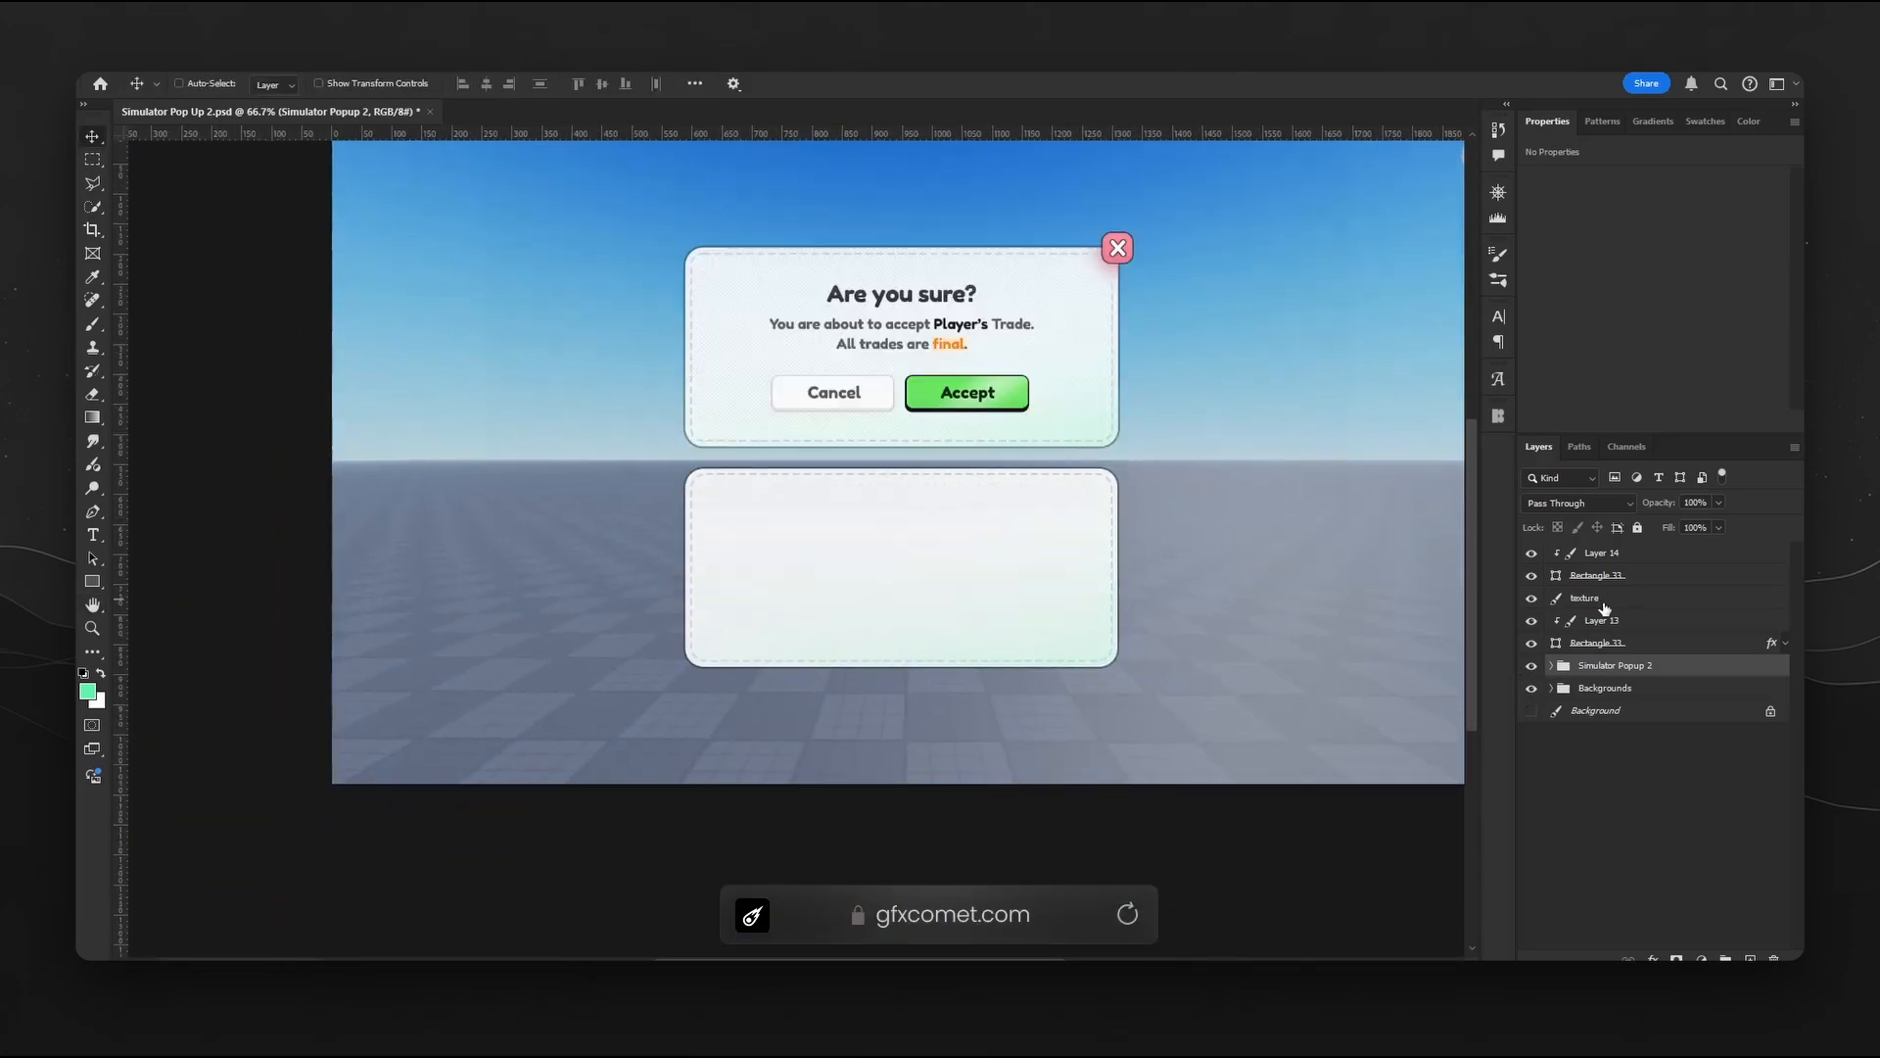
left_click(1600, 599)
left_click_drag(1142, 423, 1172, 652, "shift")
- Duplicate the texture layer, hide the original and raise the copy's opacity to 100%
left_click_drag(1610, 599, 1600, 588, "alt")
left_click(1531, 620)
left_click_drag(1662, 506, 1751, 507)
- Examine the full-opacity dot pattern up close along the texture's edges and over the two panels
key("ctrl+plus")
key("ctrl+plus")
key("ctrl+plus")
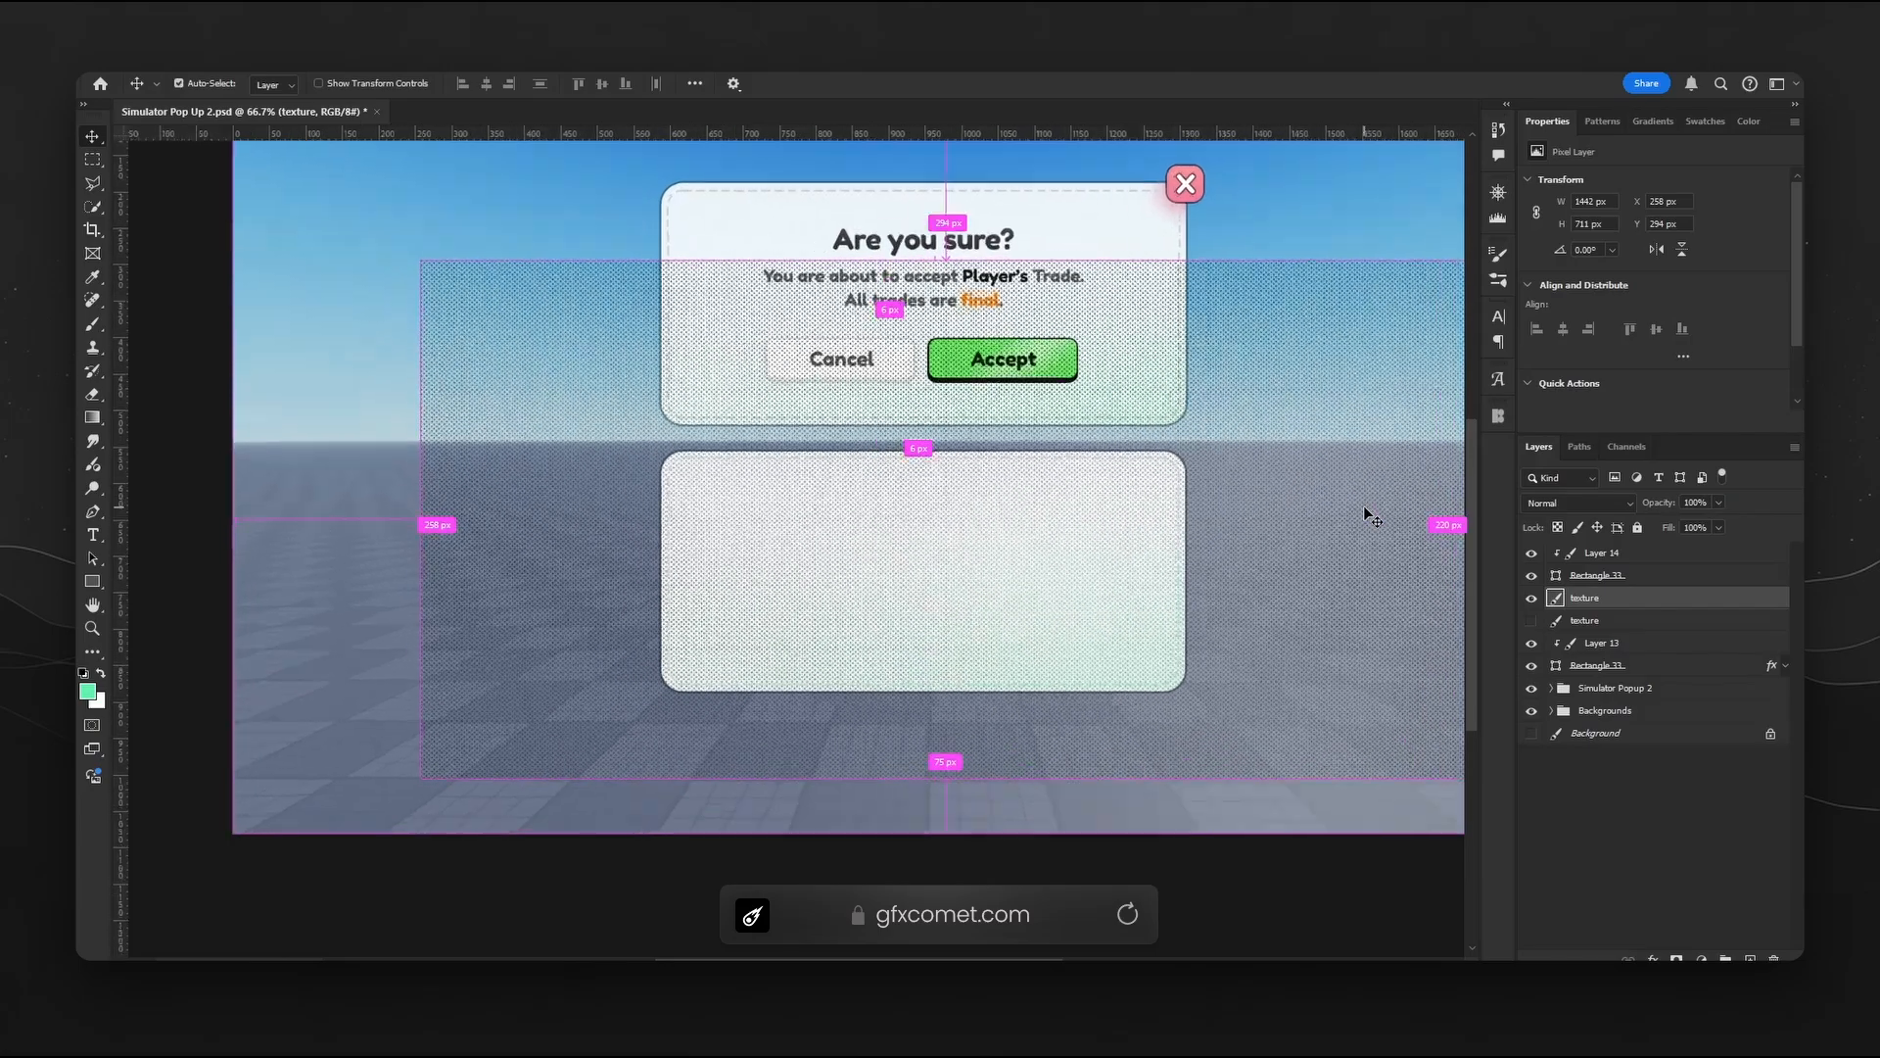
key("space")
left_click_drag(627, 244, 1125, 542)
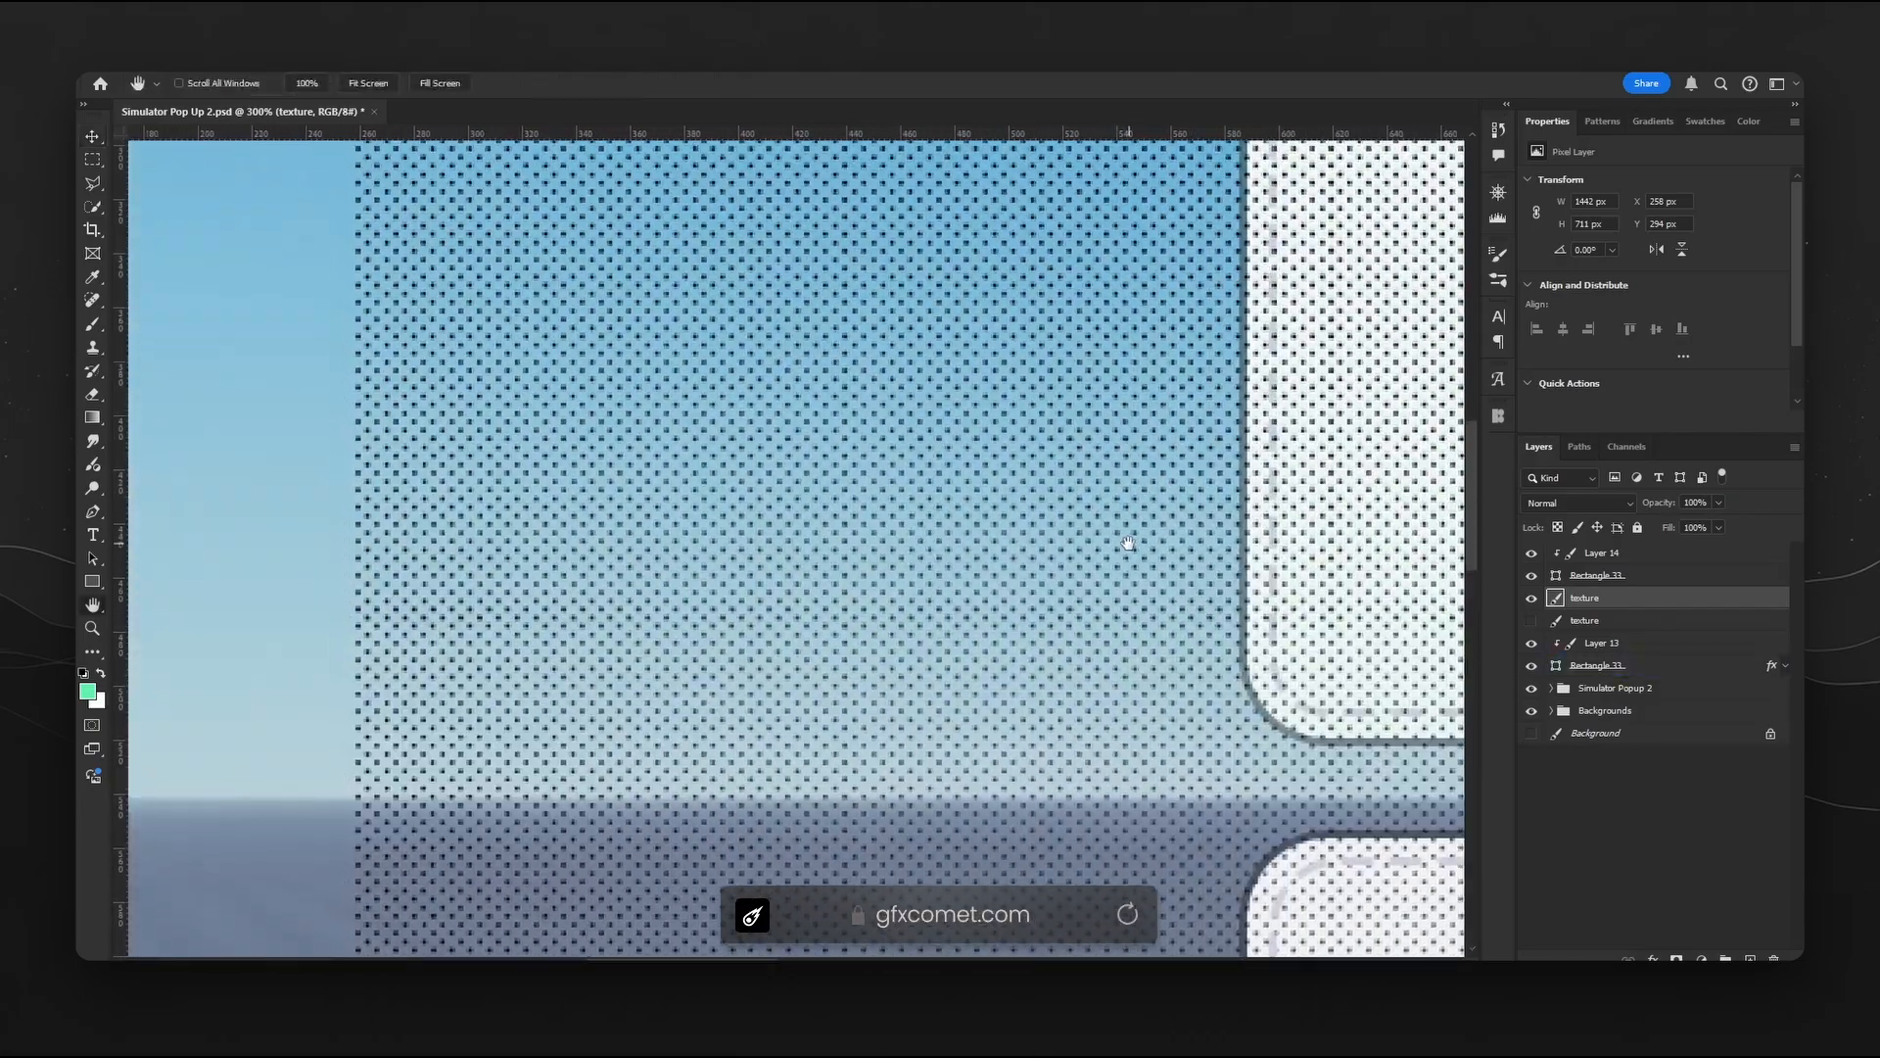
left_click_drag(908, 306, 999, 646)
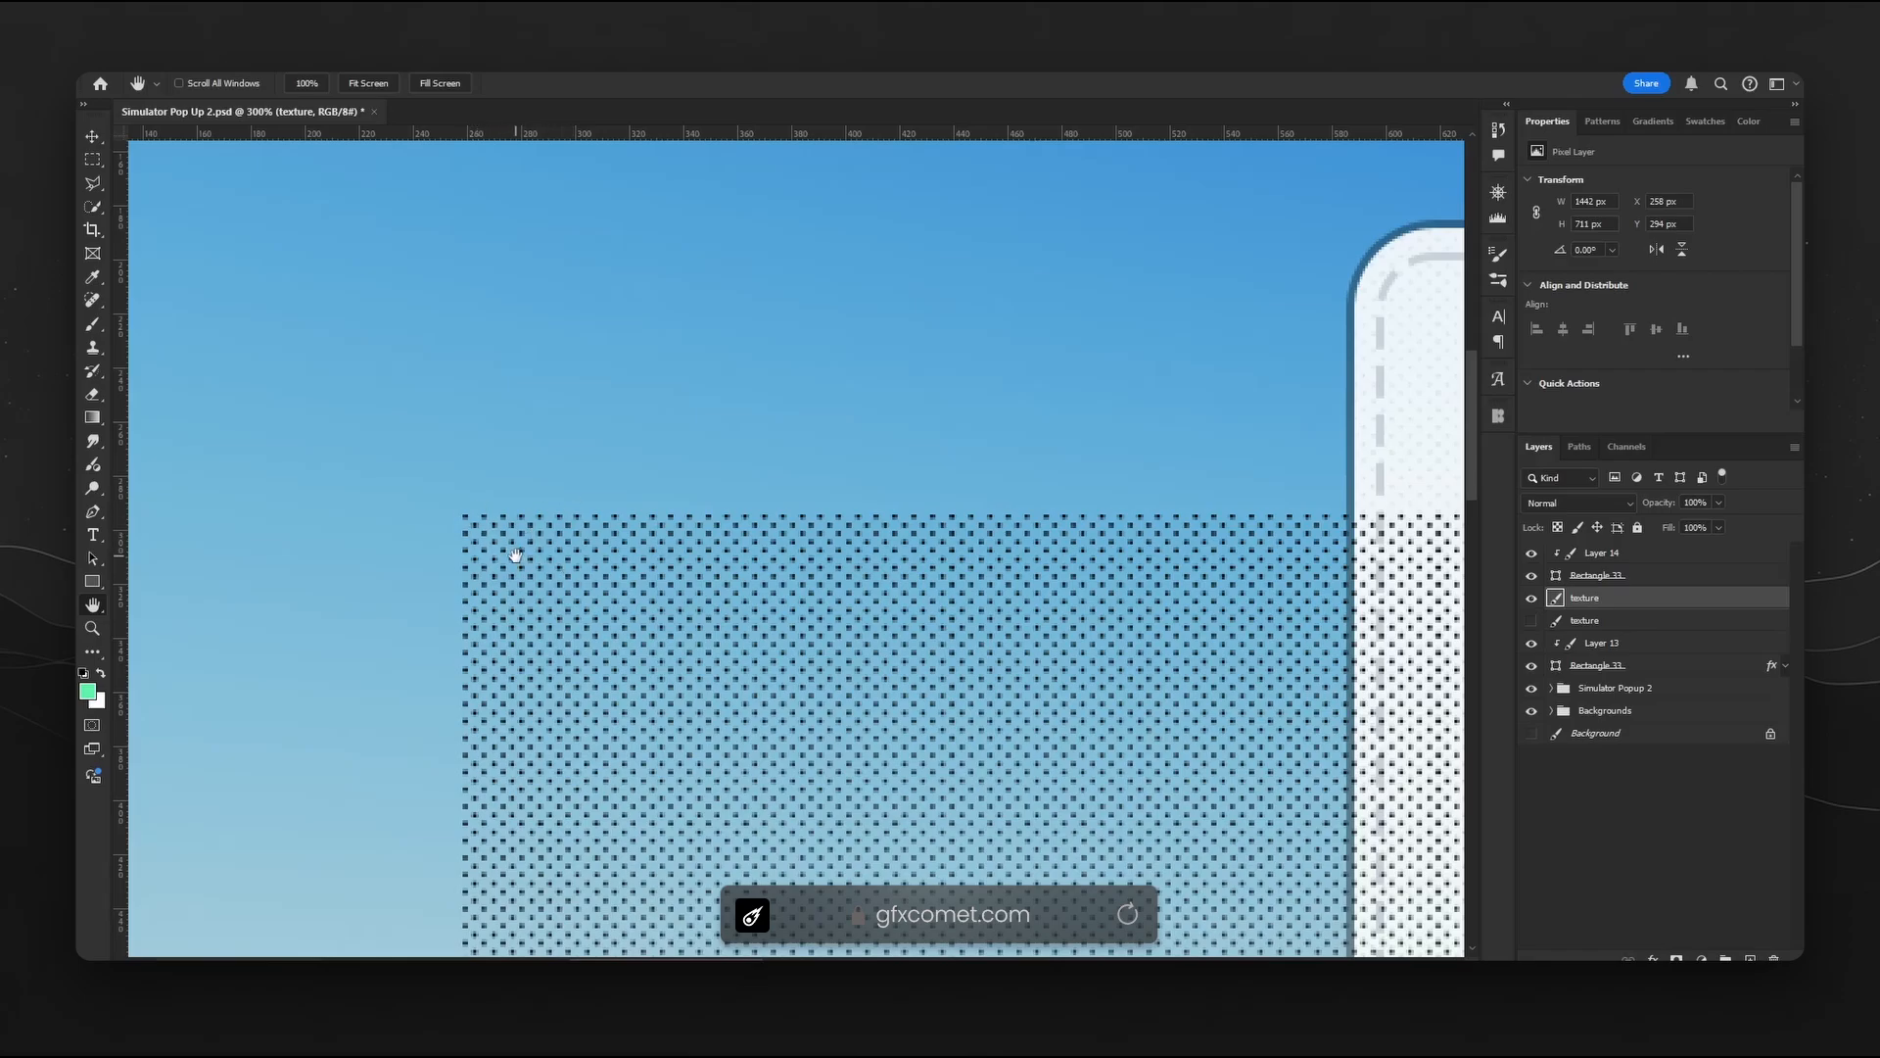
left_click_drag(979, 637, 810, 268)
left_click_drag(1402, 516, 810, 565)
scroll(810, 565, "down", 4, "alt")
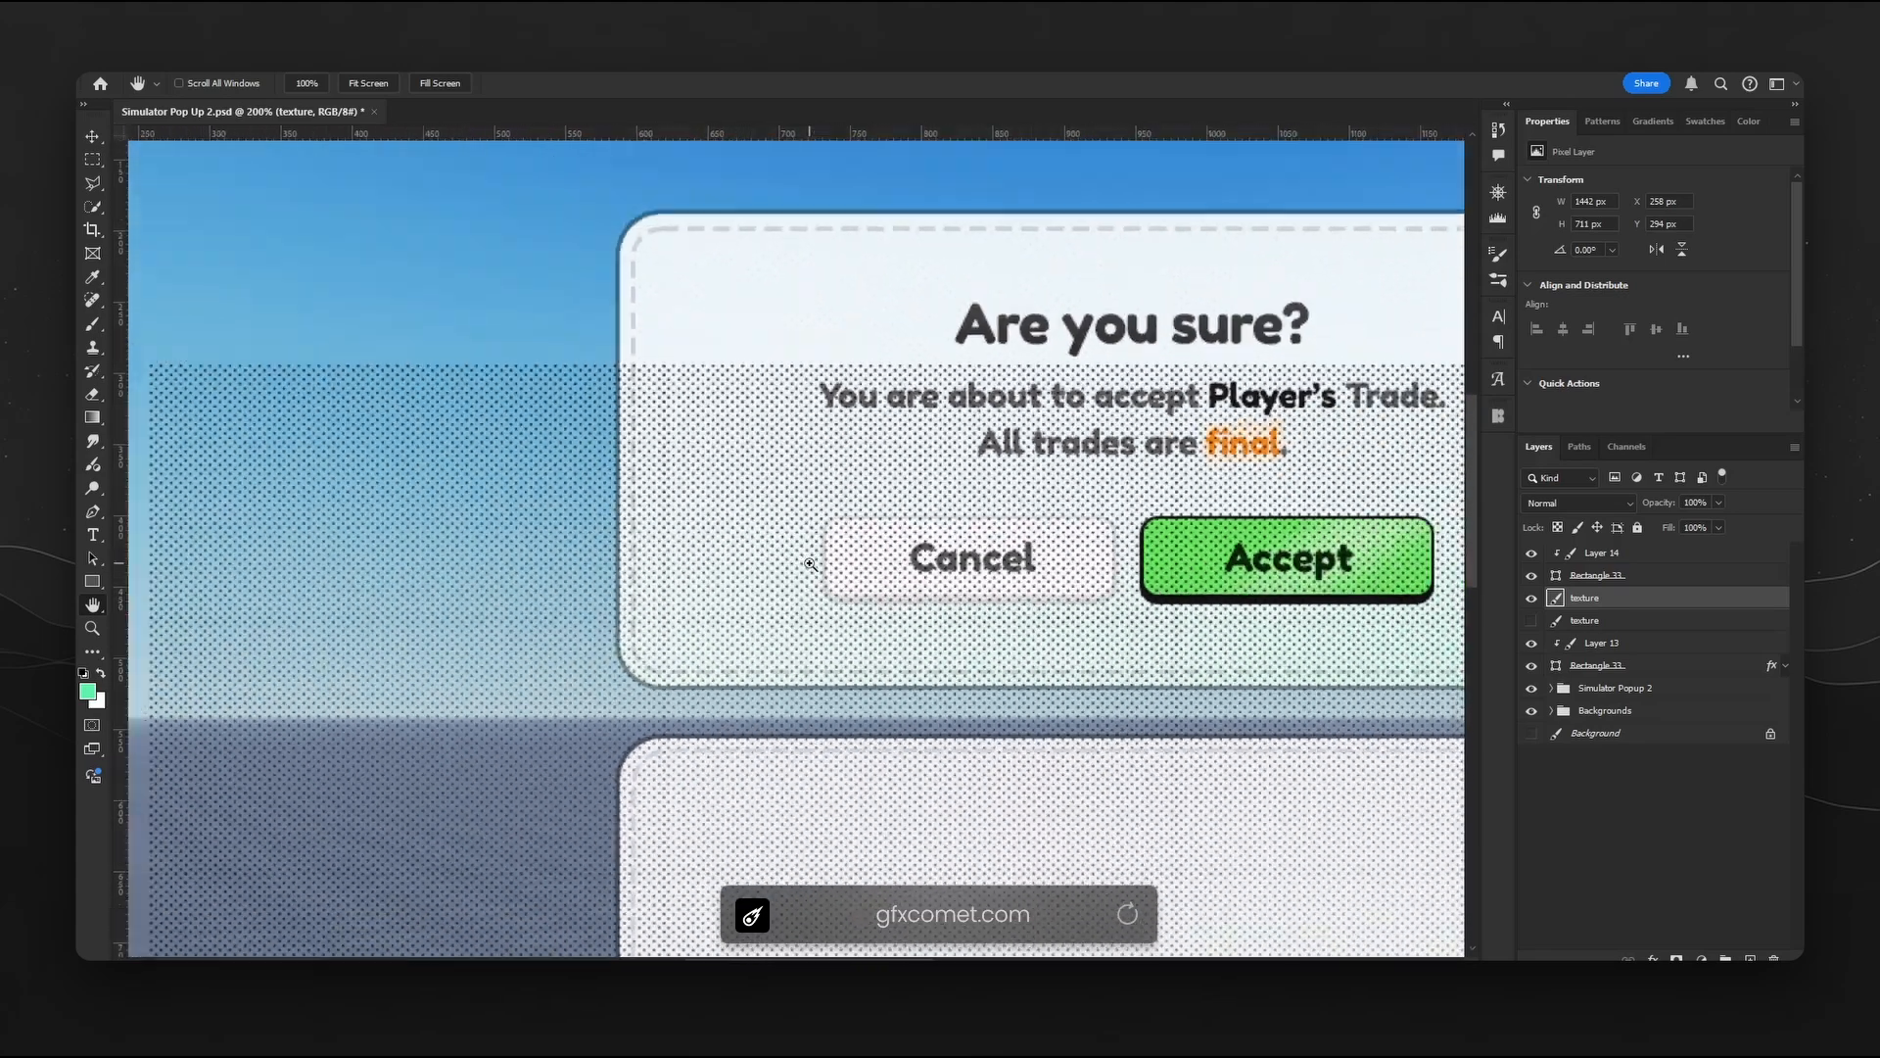
- Delete the full-opacity texture copy and show the original texture layer again
key("Delete")
left_click(1533, 600)
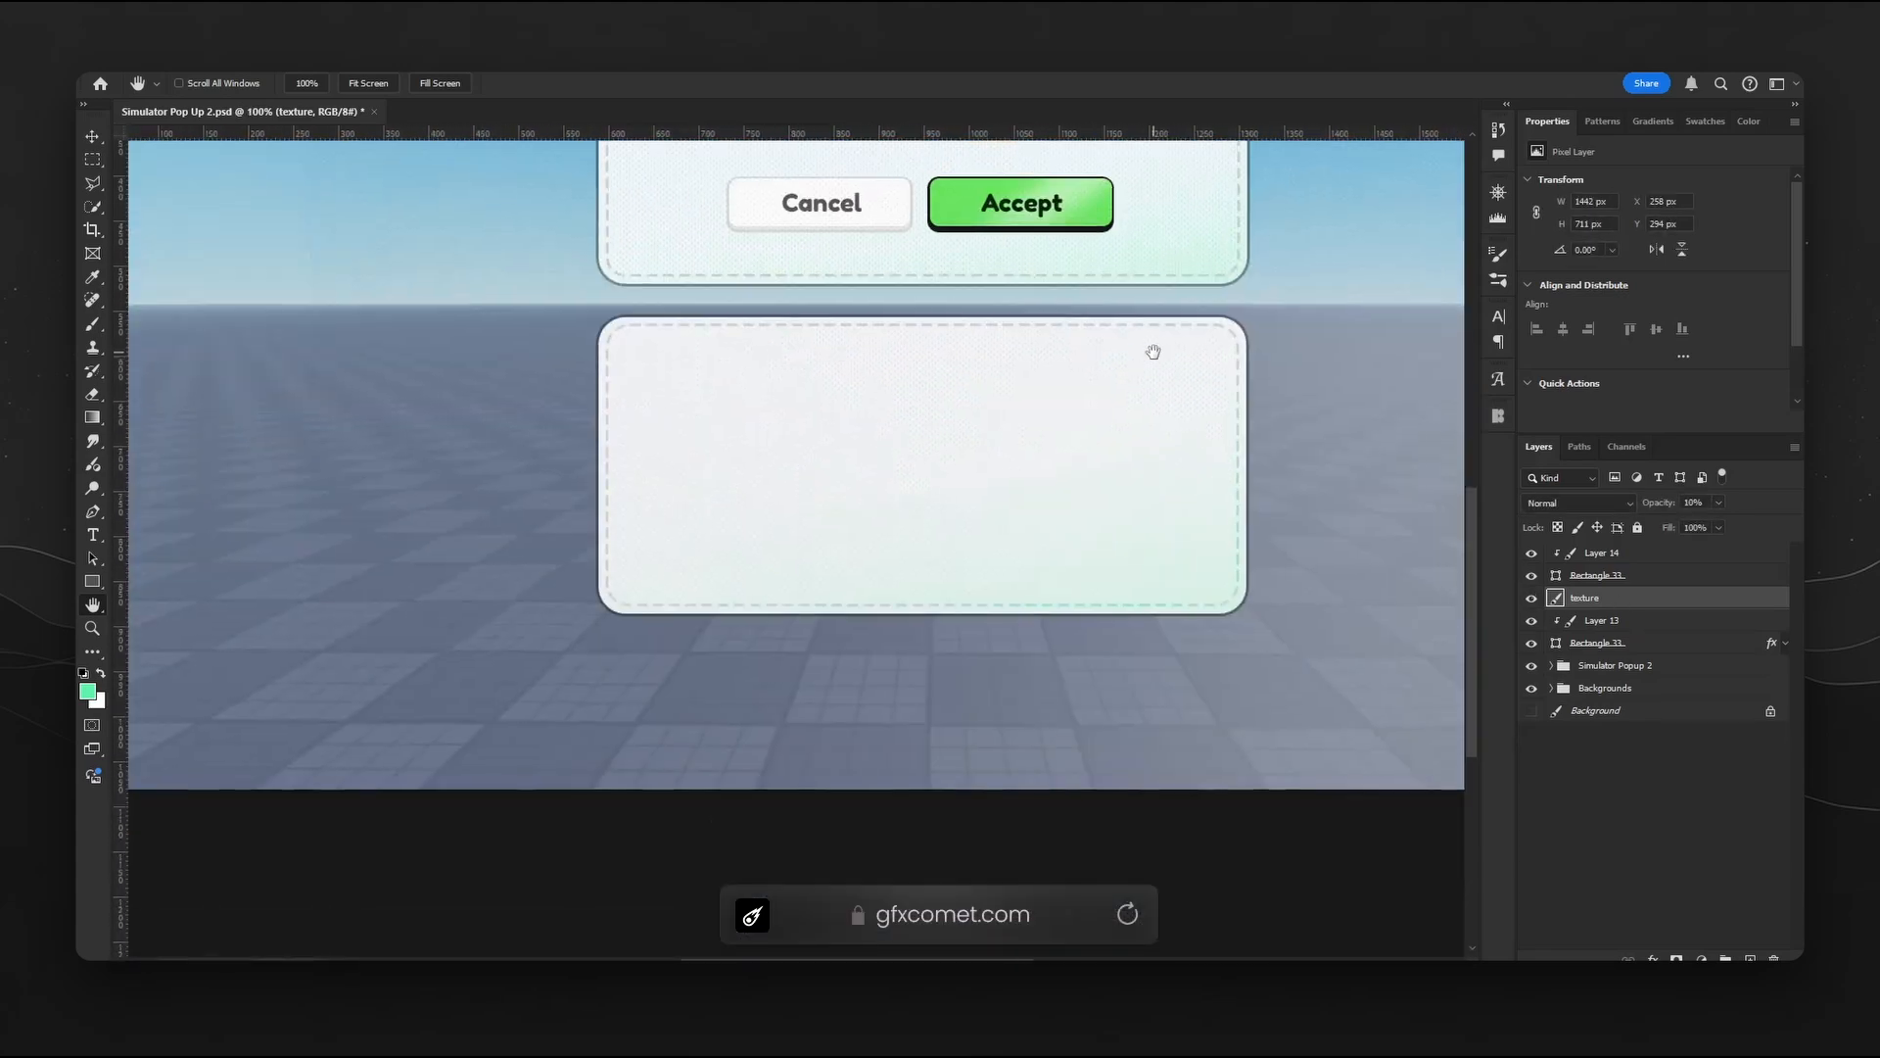
- Clip the texture to the new panel and move it down to cover the whole panel at 10% opacity
key("v")
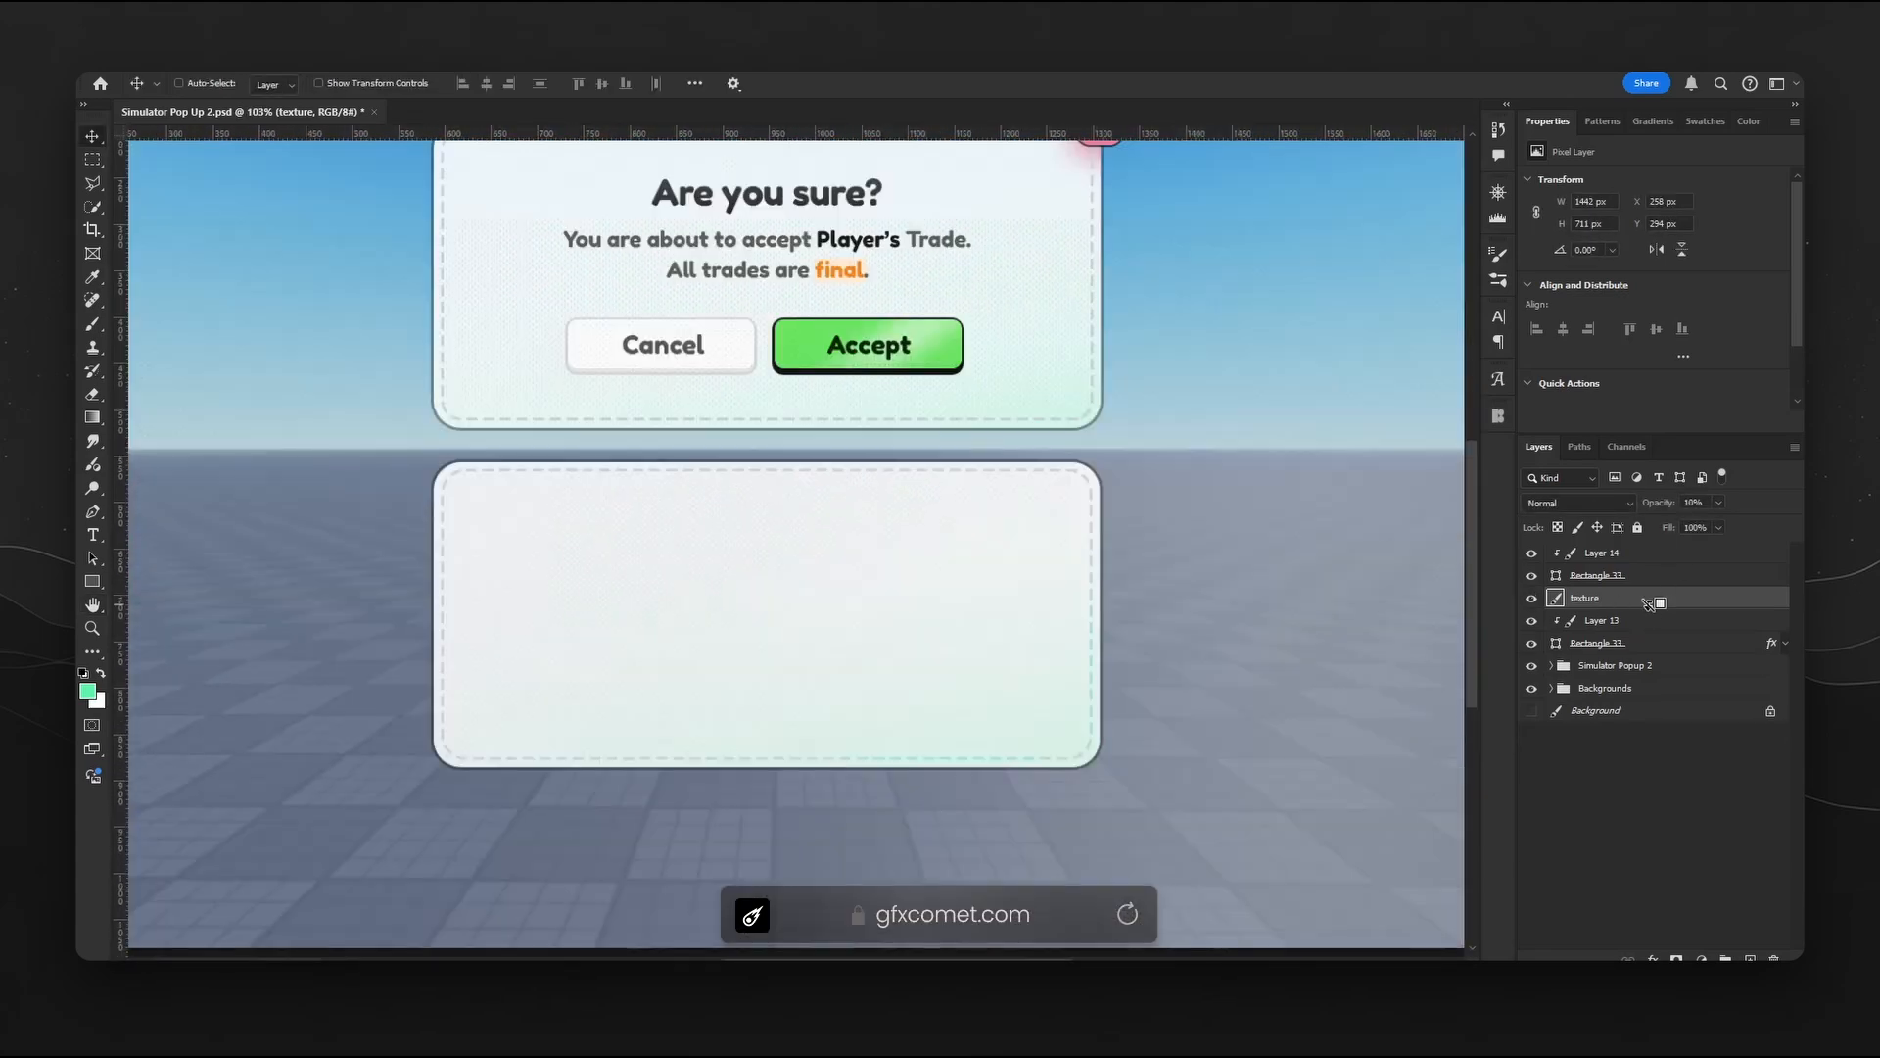
left_click(1651, 609, "alt")
left_click_drag(1121, 474, 1148, 588)
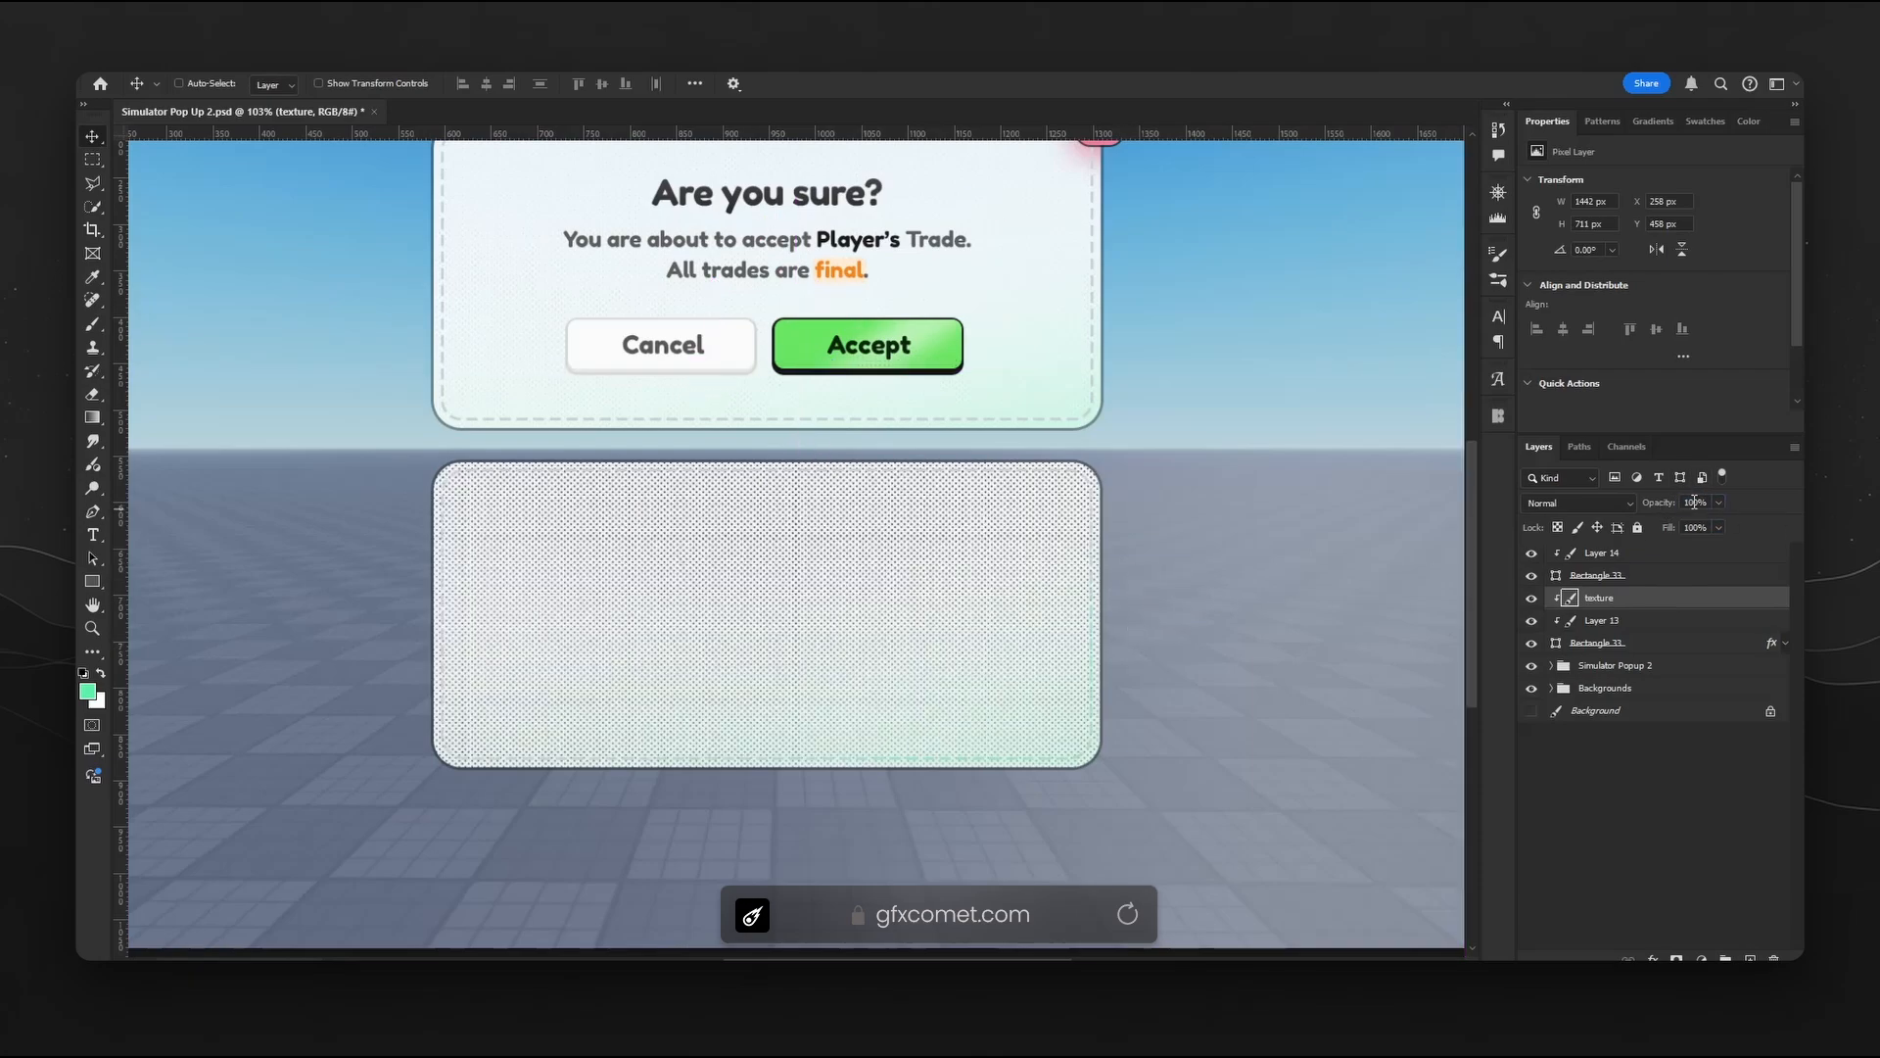
type("1")
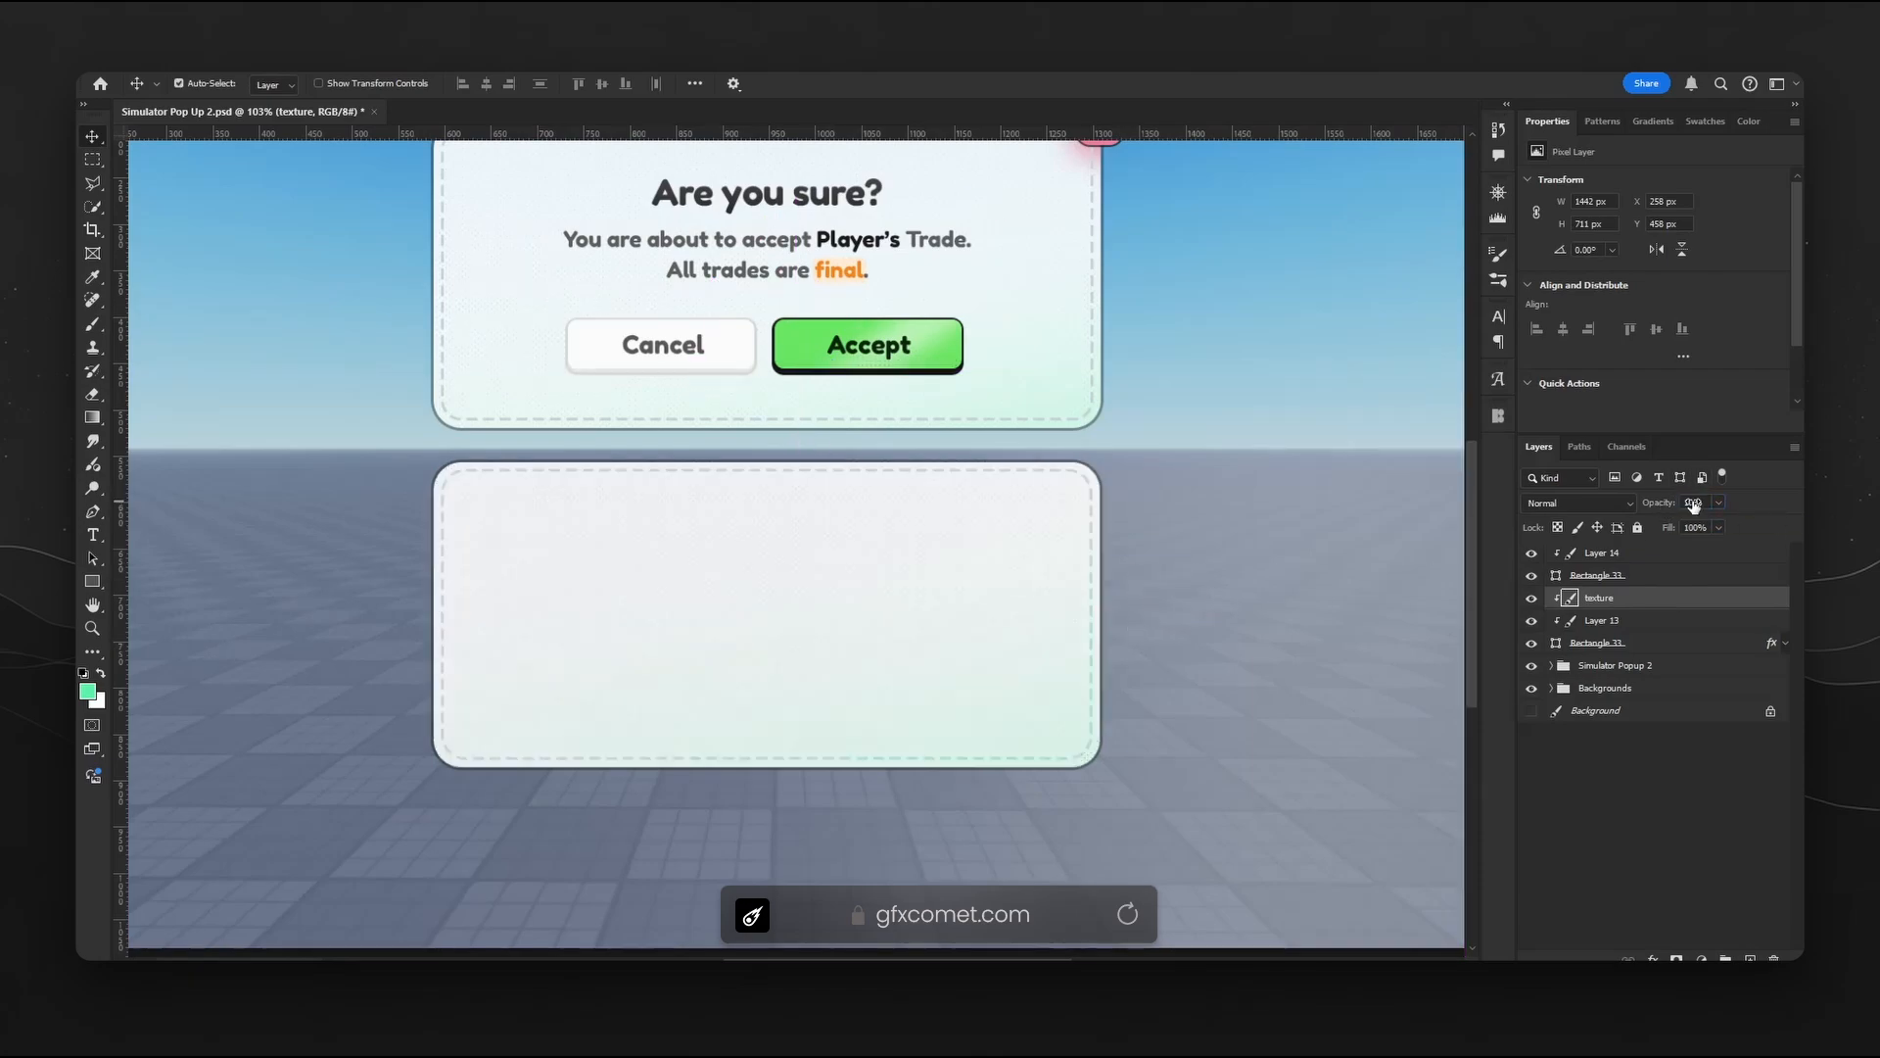
- Place the clipped texture layer below the green glow on Layer 13, directly above the panel shape
key("ctrl+plus")
key("ctrl+plus")
key("space")
left_click_drag(717, 623, 821, 586)
key("ctrl+minus")
key("ctrl+minus")
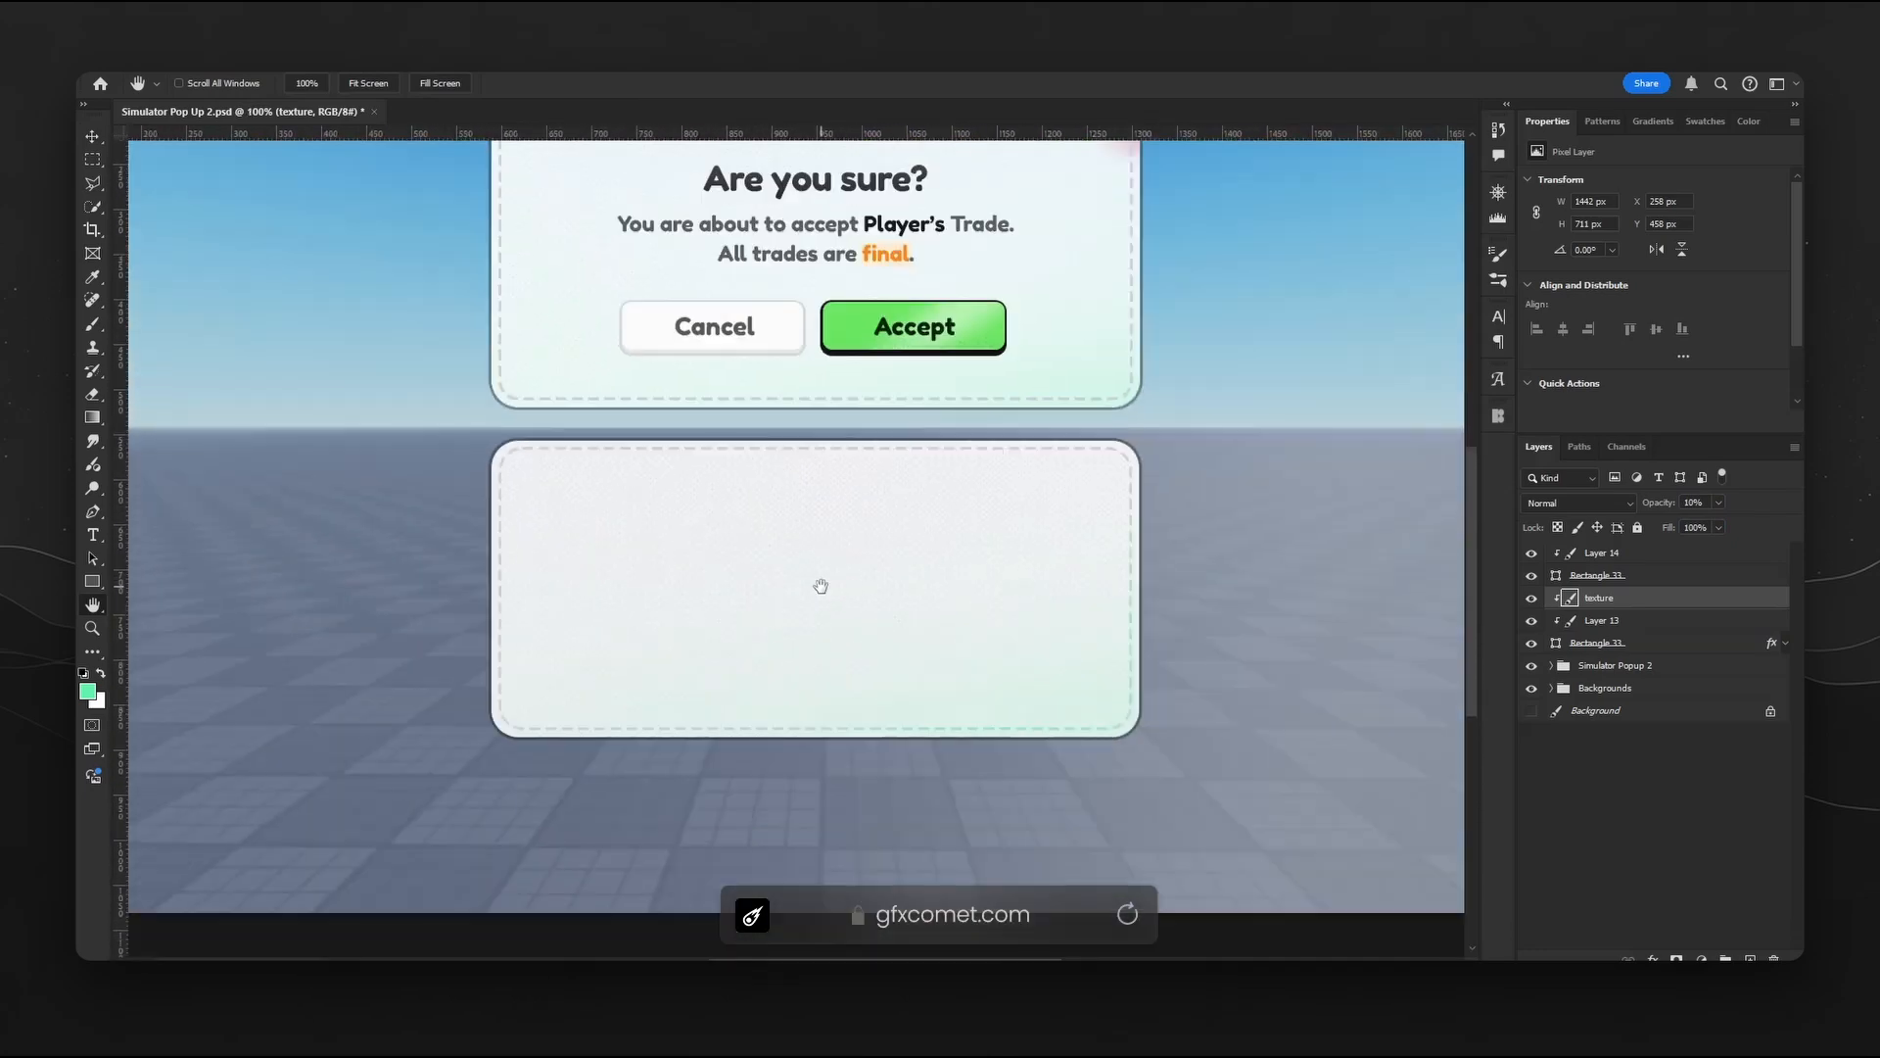
left_click_drag(1017, 446, 990, 543)
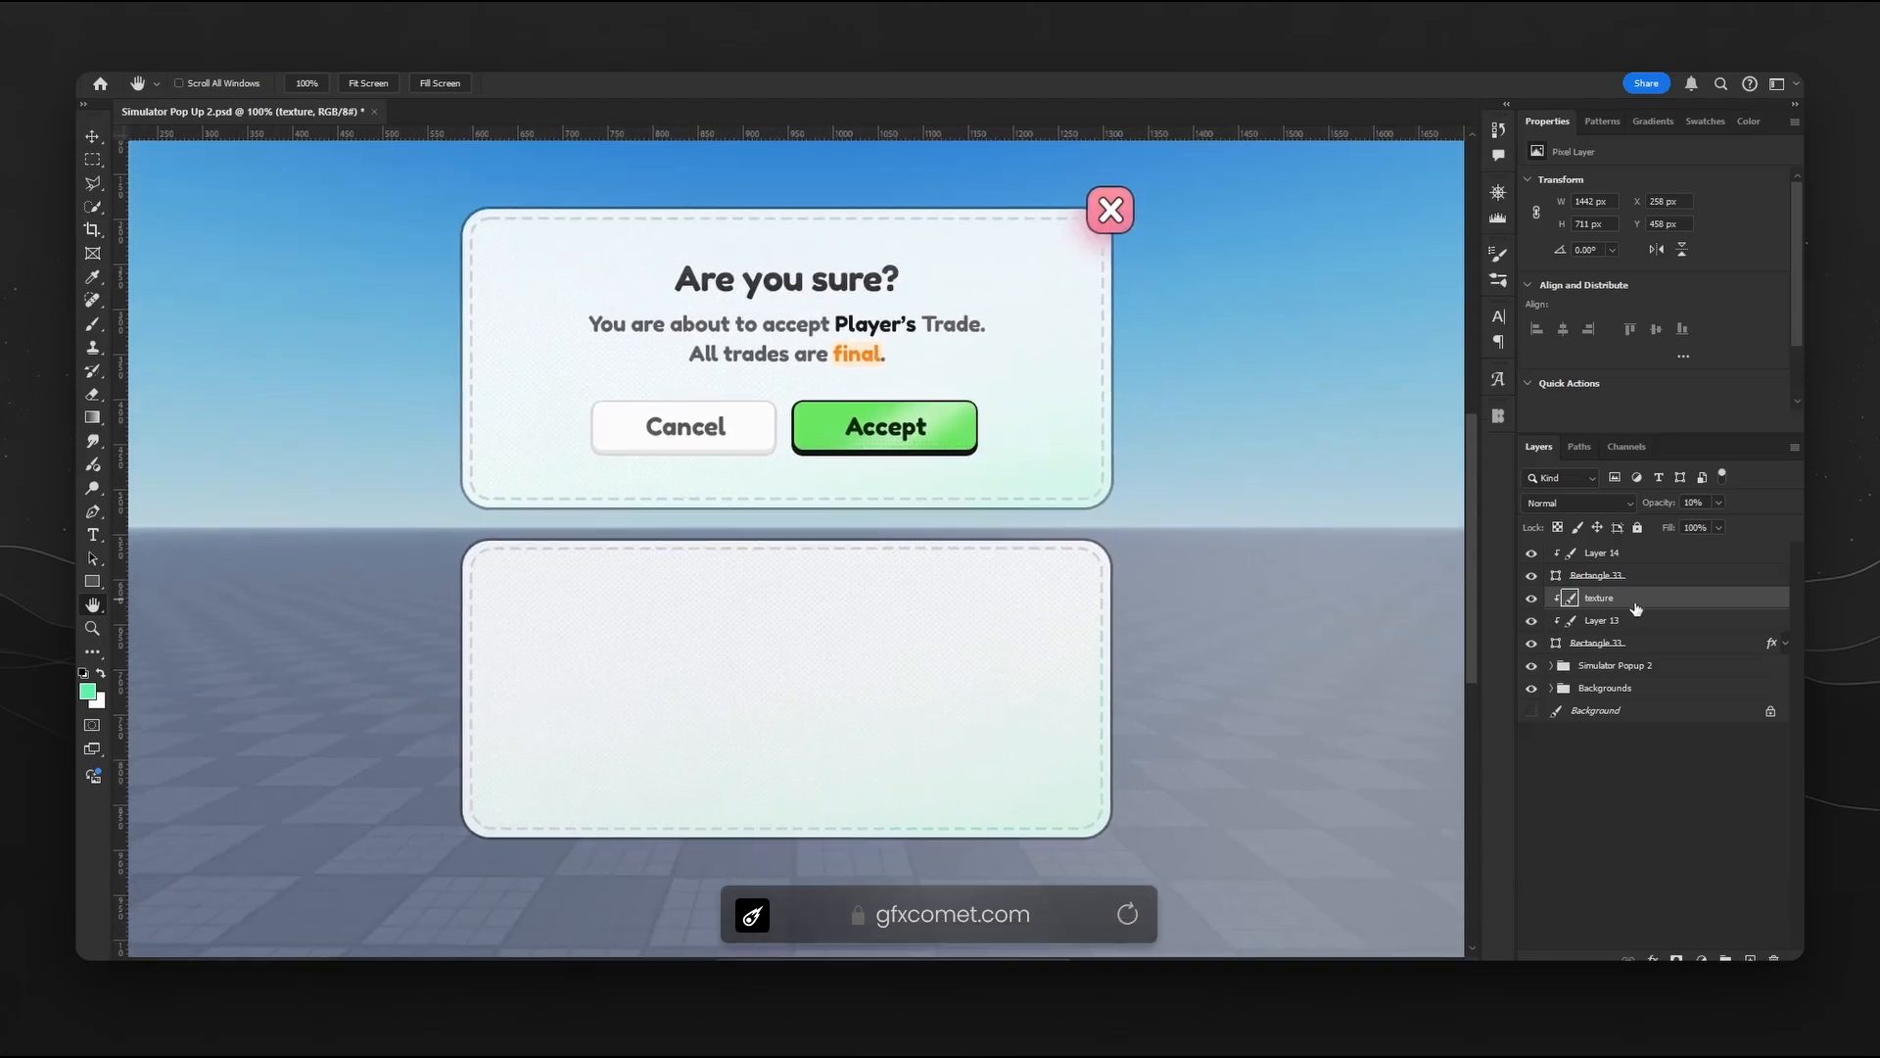
left_click_drag(1635, 608, 1611, 632)
- Examine the new panel's texture, green glow and dashed border up close, and compare the panel with the reference
left_click_drag(1078, 740, 542, 437)
key("ctrl+plus")
key("ctrl+plus")
left_click_drag(905, 485, 980, 607)
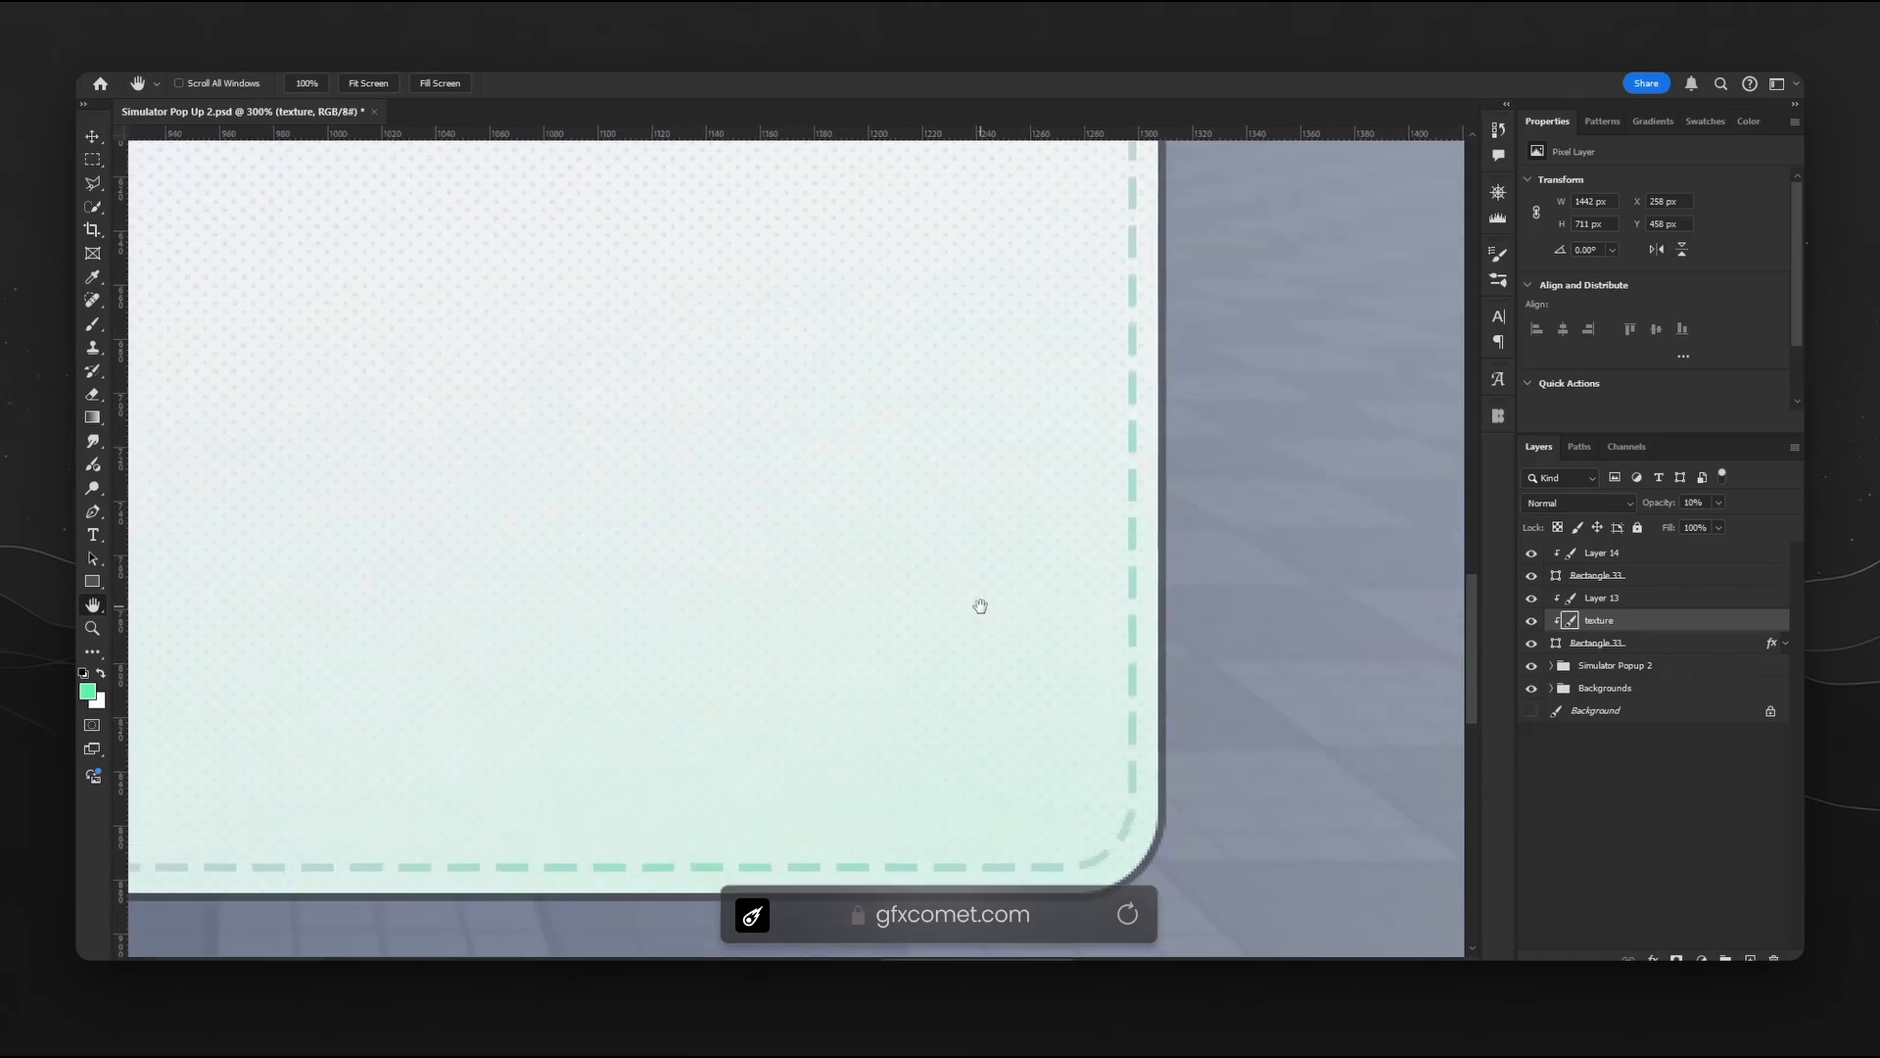
left_click_drag(1003, 482, 1028, 608)
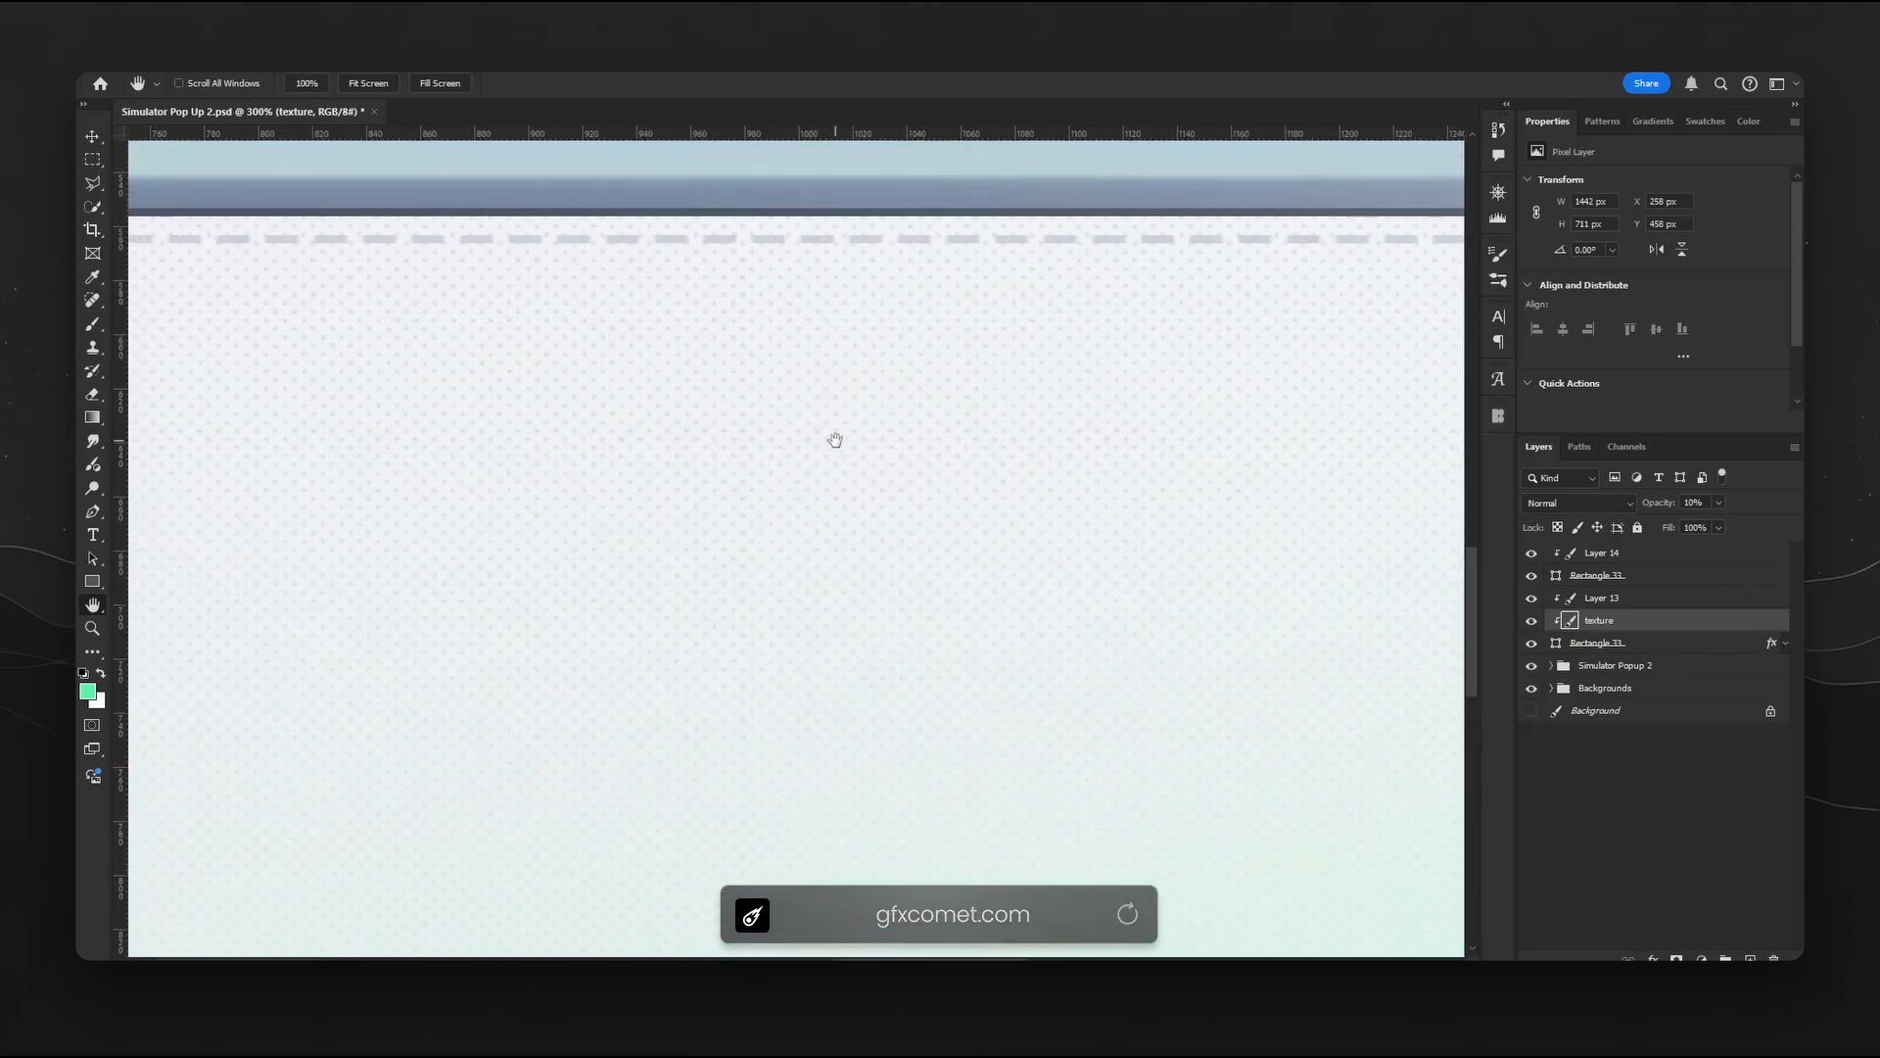
key("ctrl+minus")
key("ctrl+minus")
left_click_drag(835, 441, 996, 540)
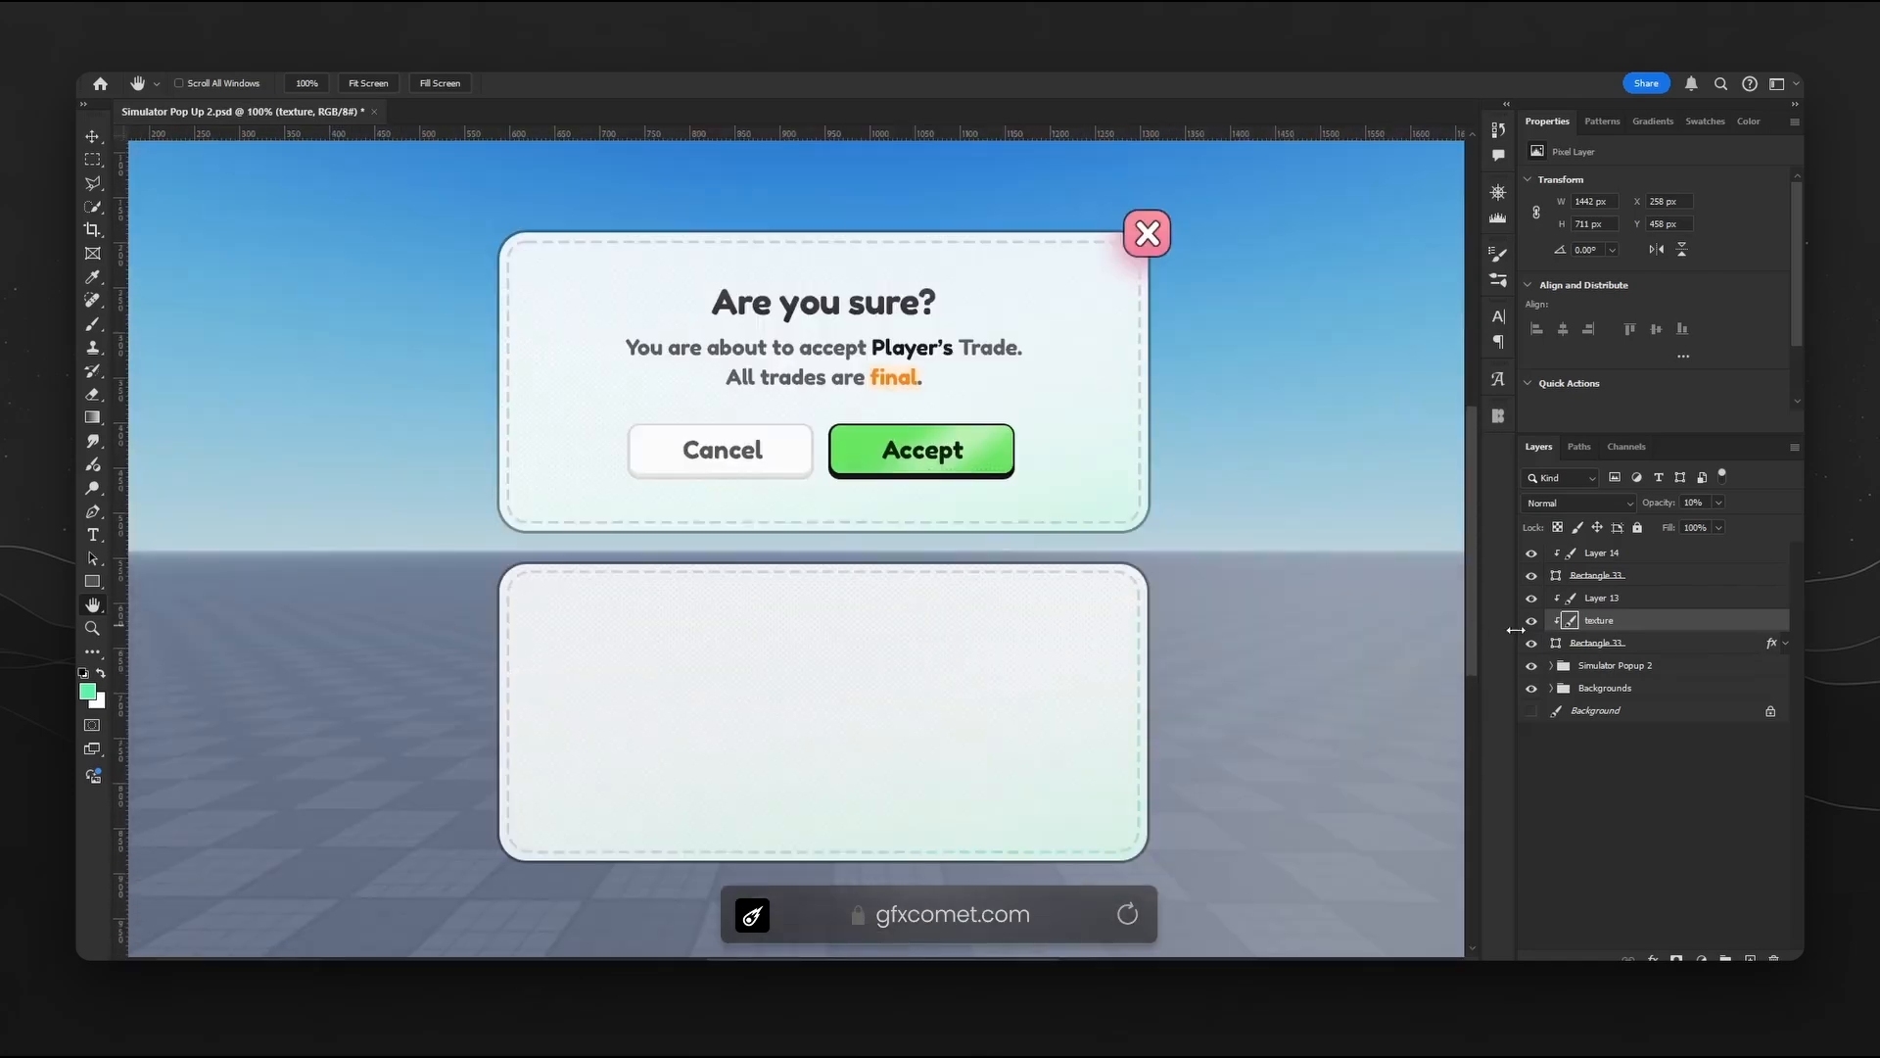
- Add the title "Are you sure?" in black Fredoka One near the new panel's upper edge, above Layer 14
left_click(1630, 555)
key("t")
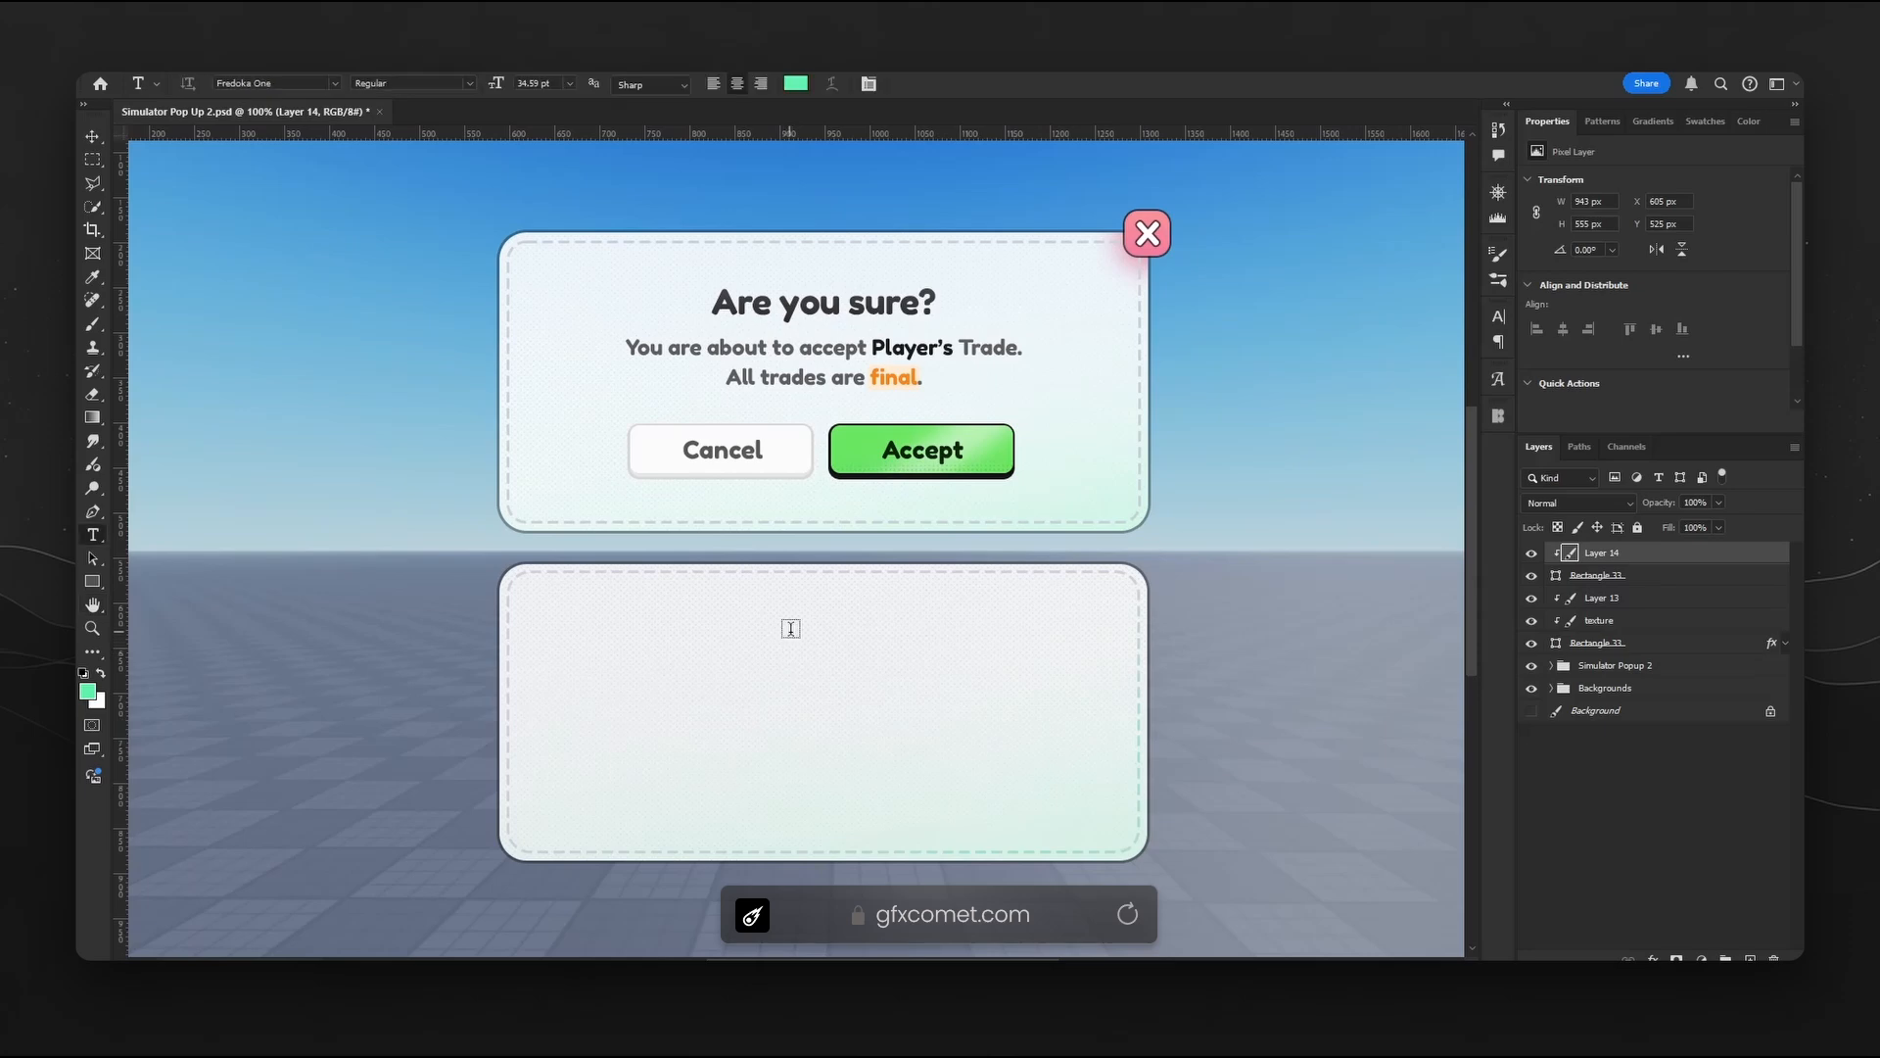
key("d")
left_click(743, 664)
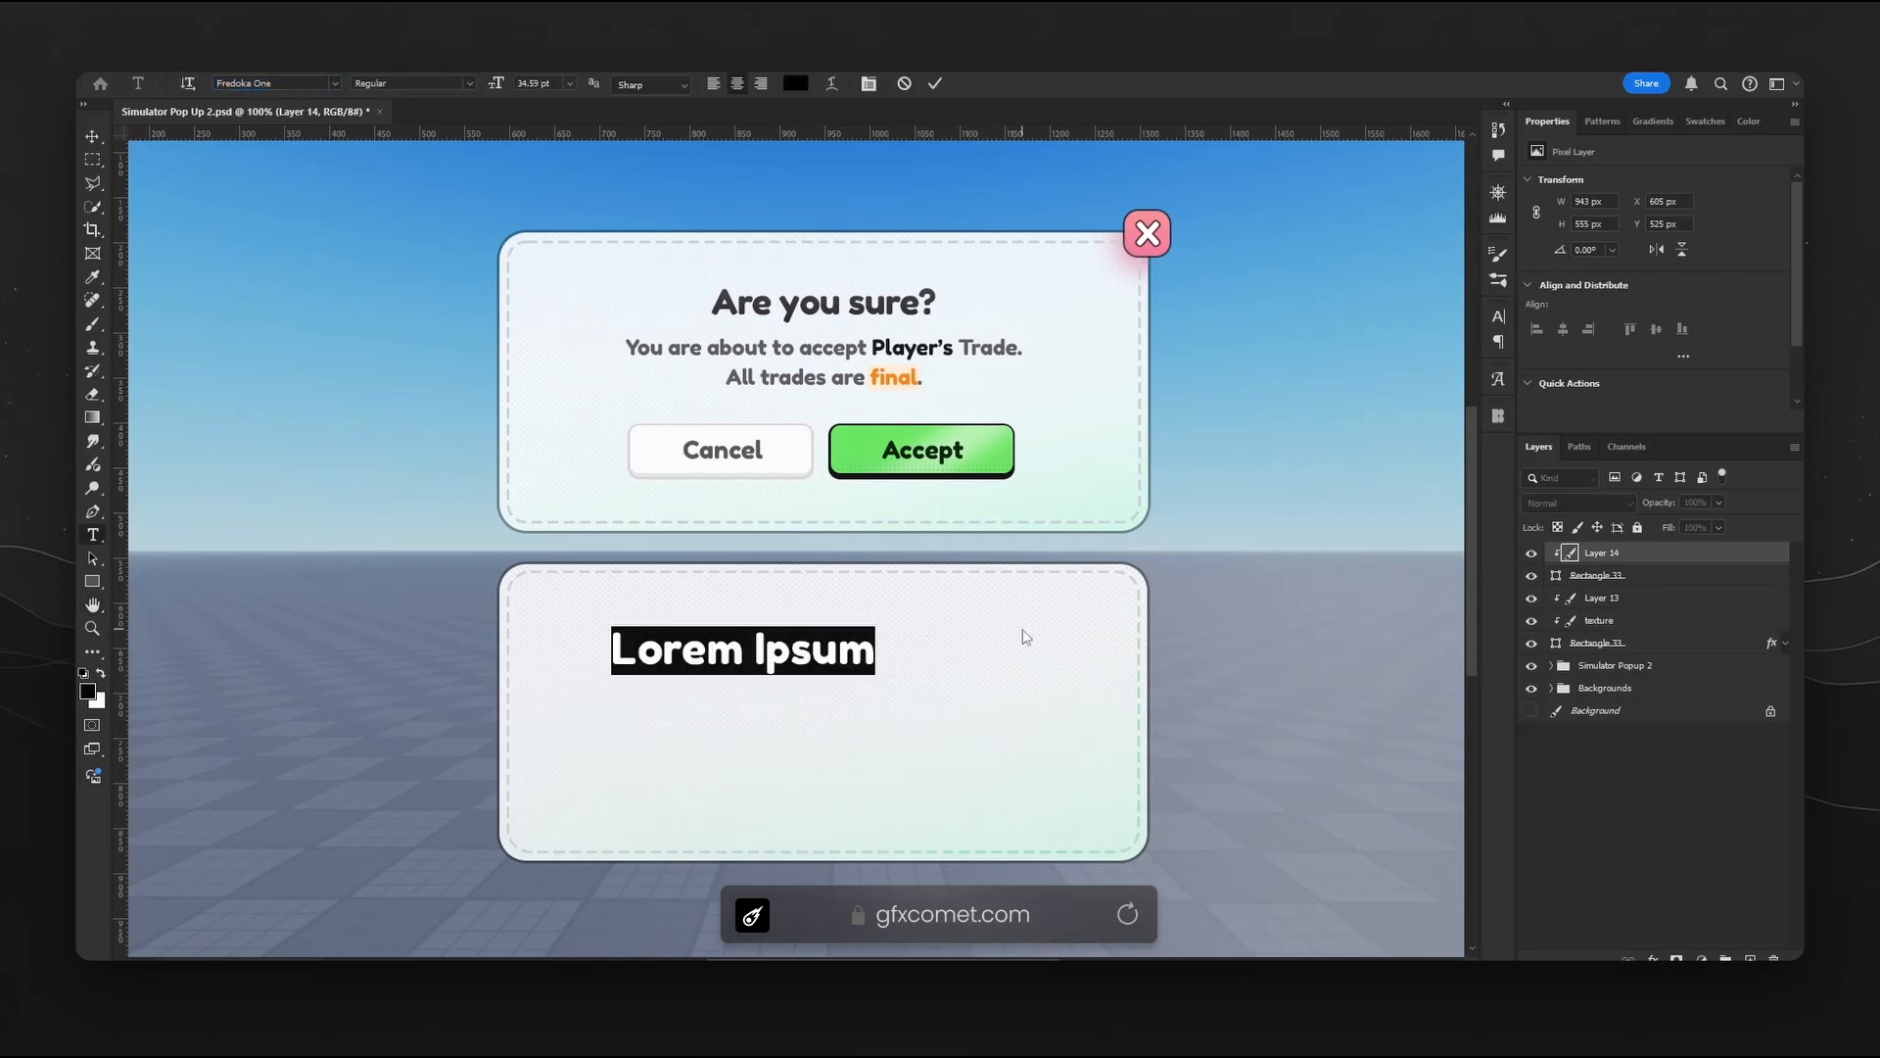
type("Are you sure?")
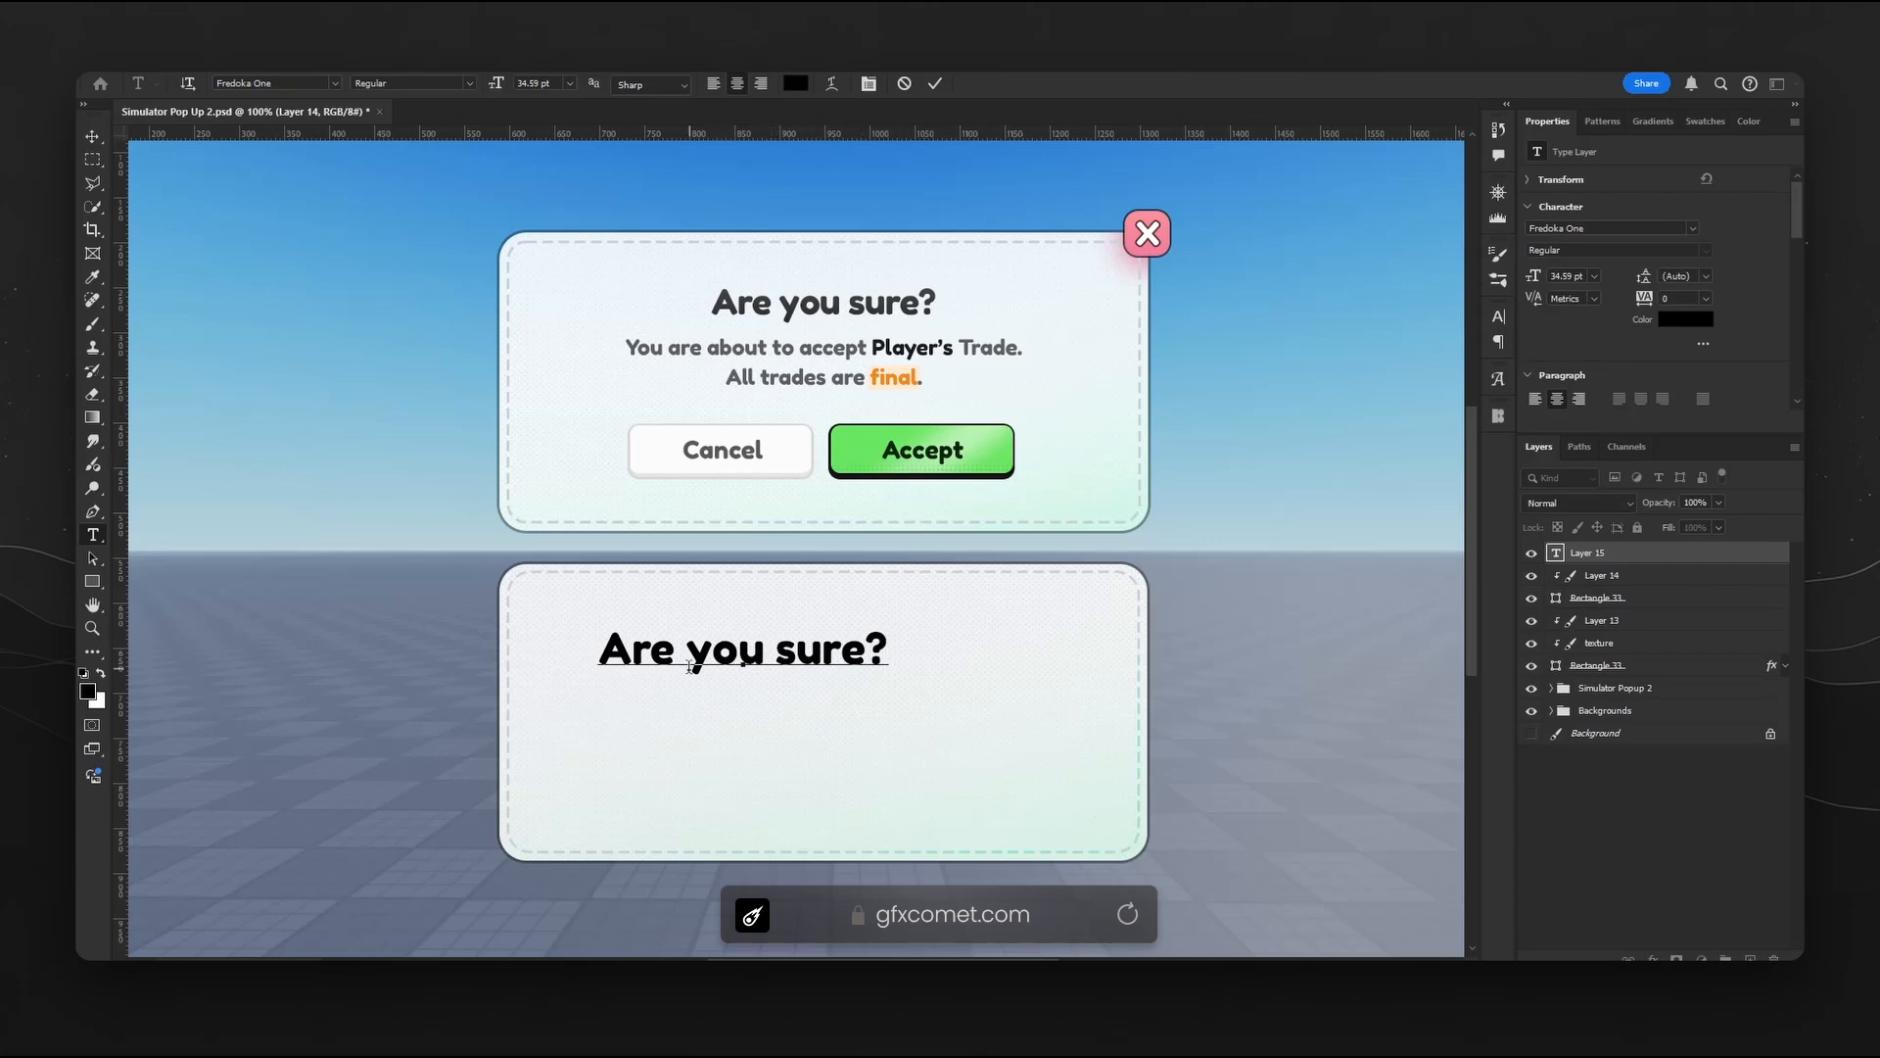
- Recolour the title text to dark grey #414141 and move it to the panel's horizontal centre
key("ctrl+a")
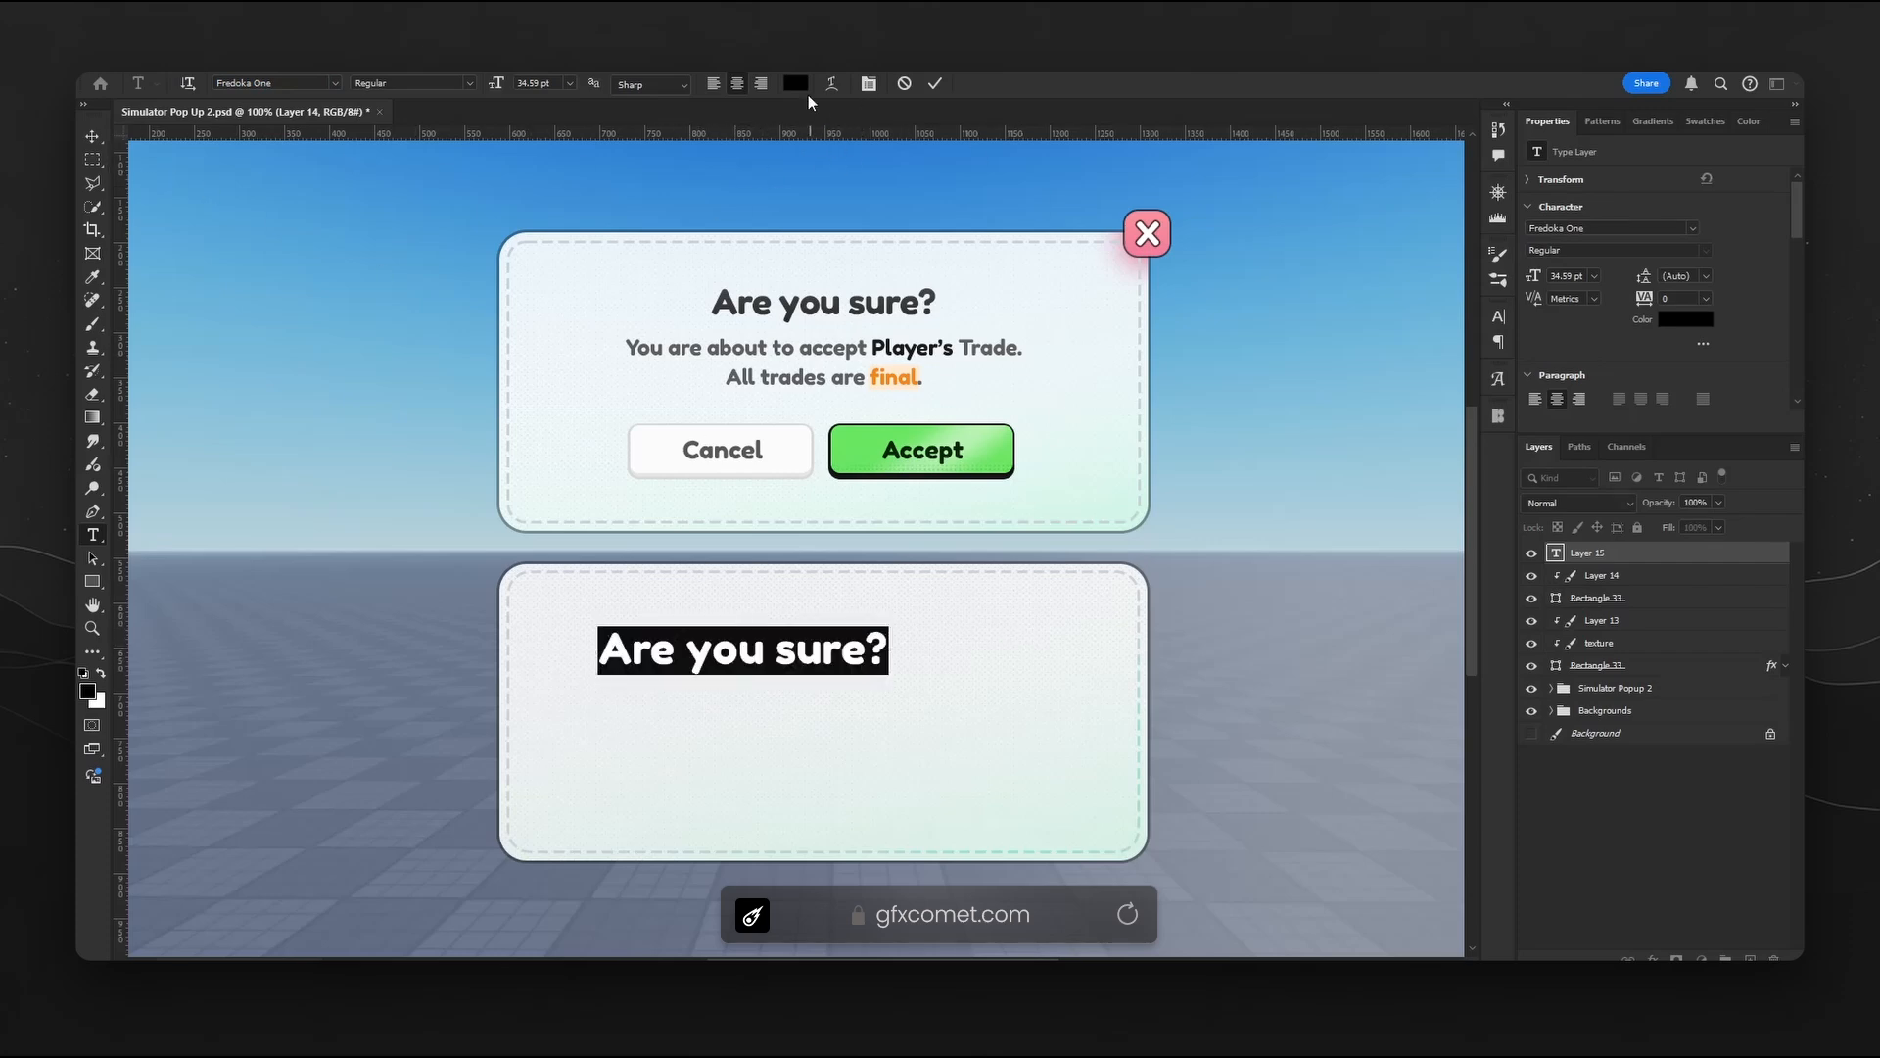
left_click(796, 84)
type("414141")
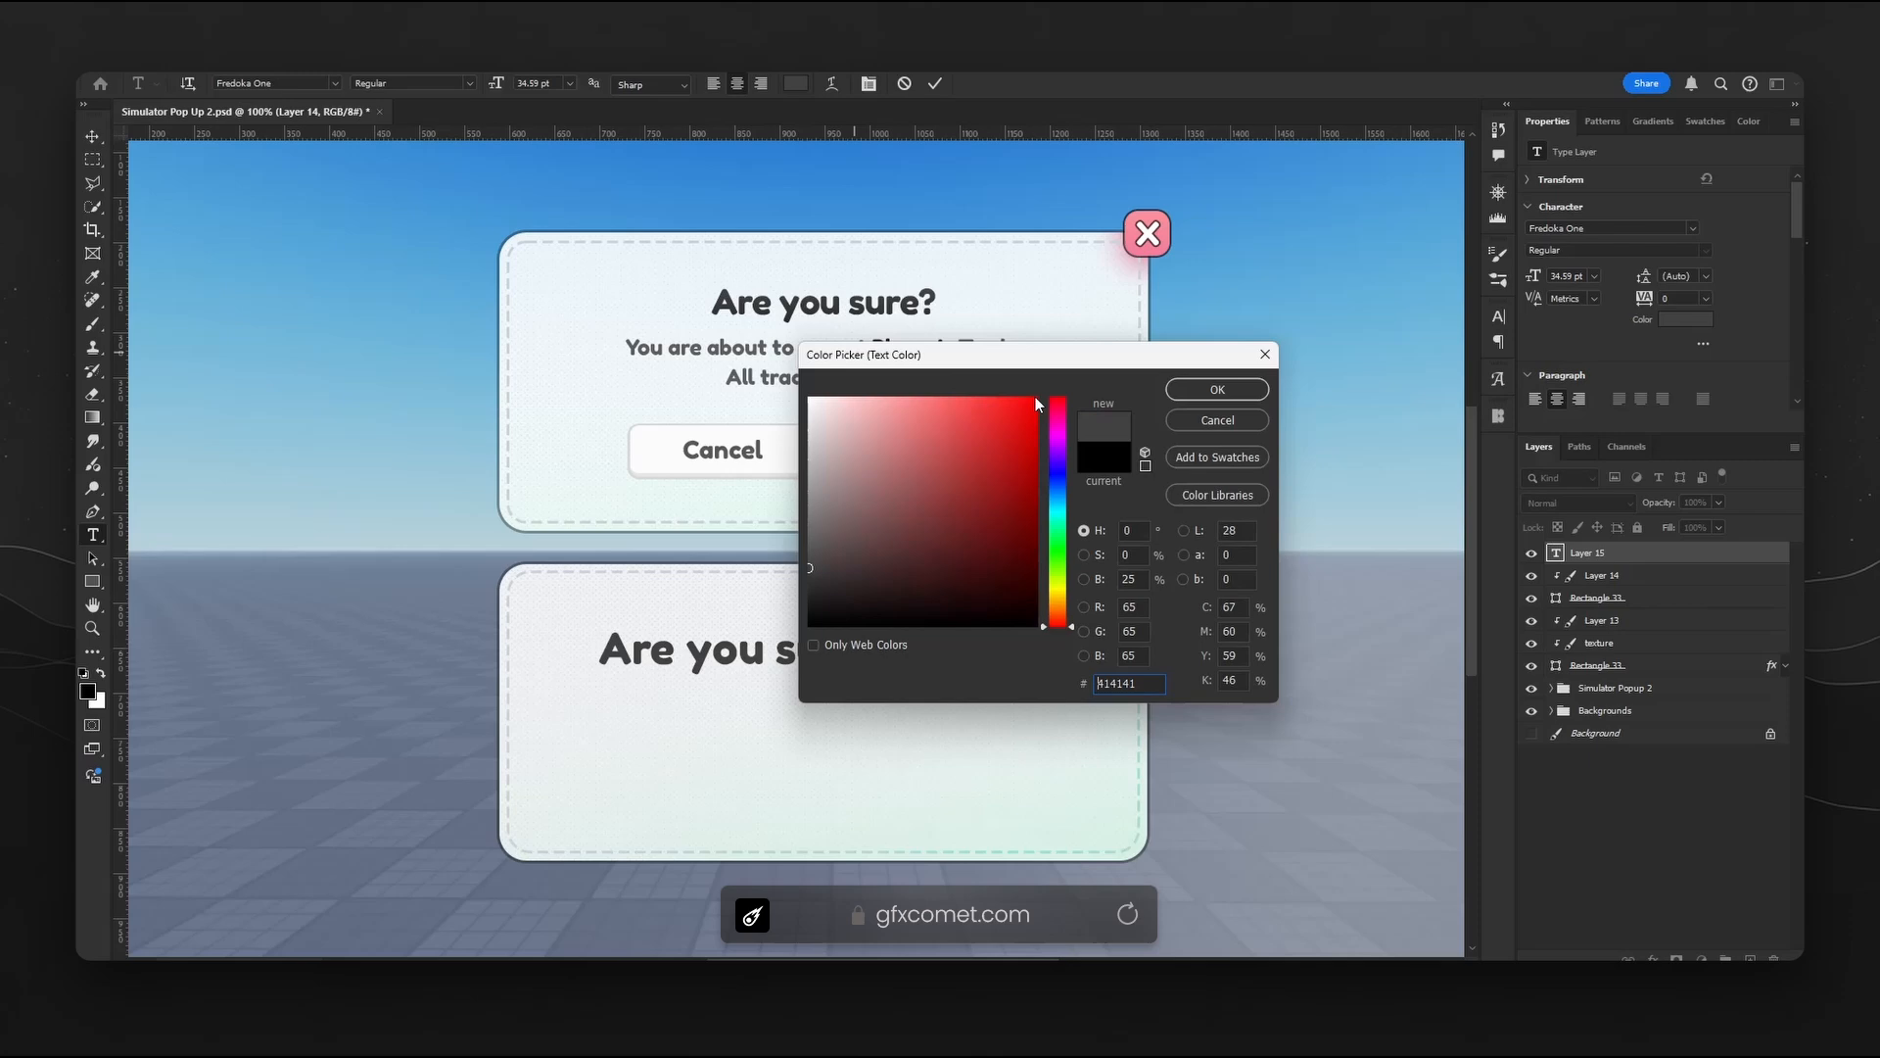
left_click(1219, 394)
left_click(92, 136)
left_click_drag(851, 610, 937, 614)
- Restyle the title as 30 pt text in a darker grey and nudge it slightly upward
key("t")
left_click(797, 84)
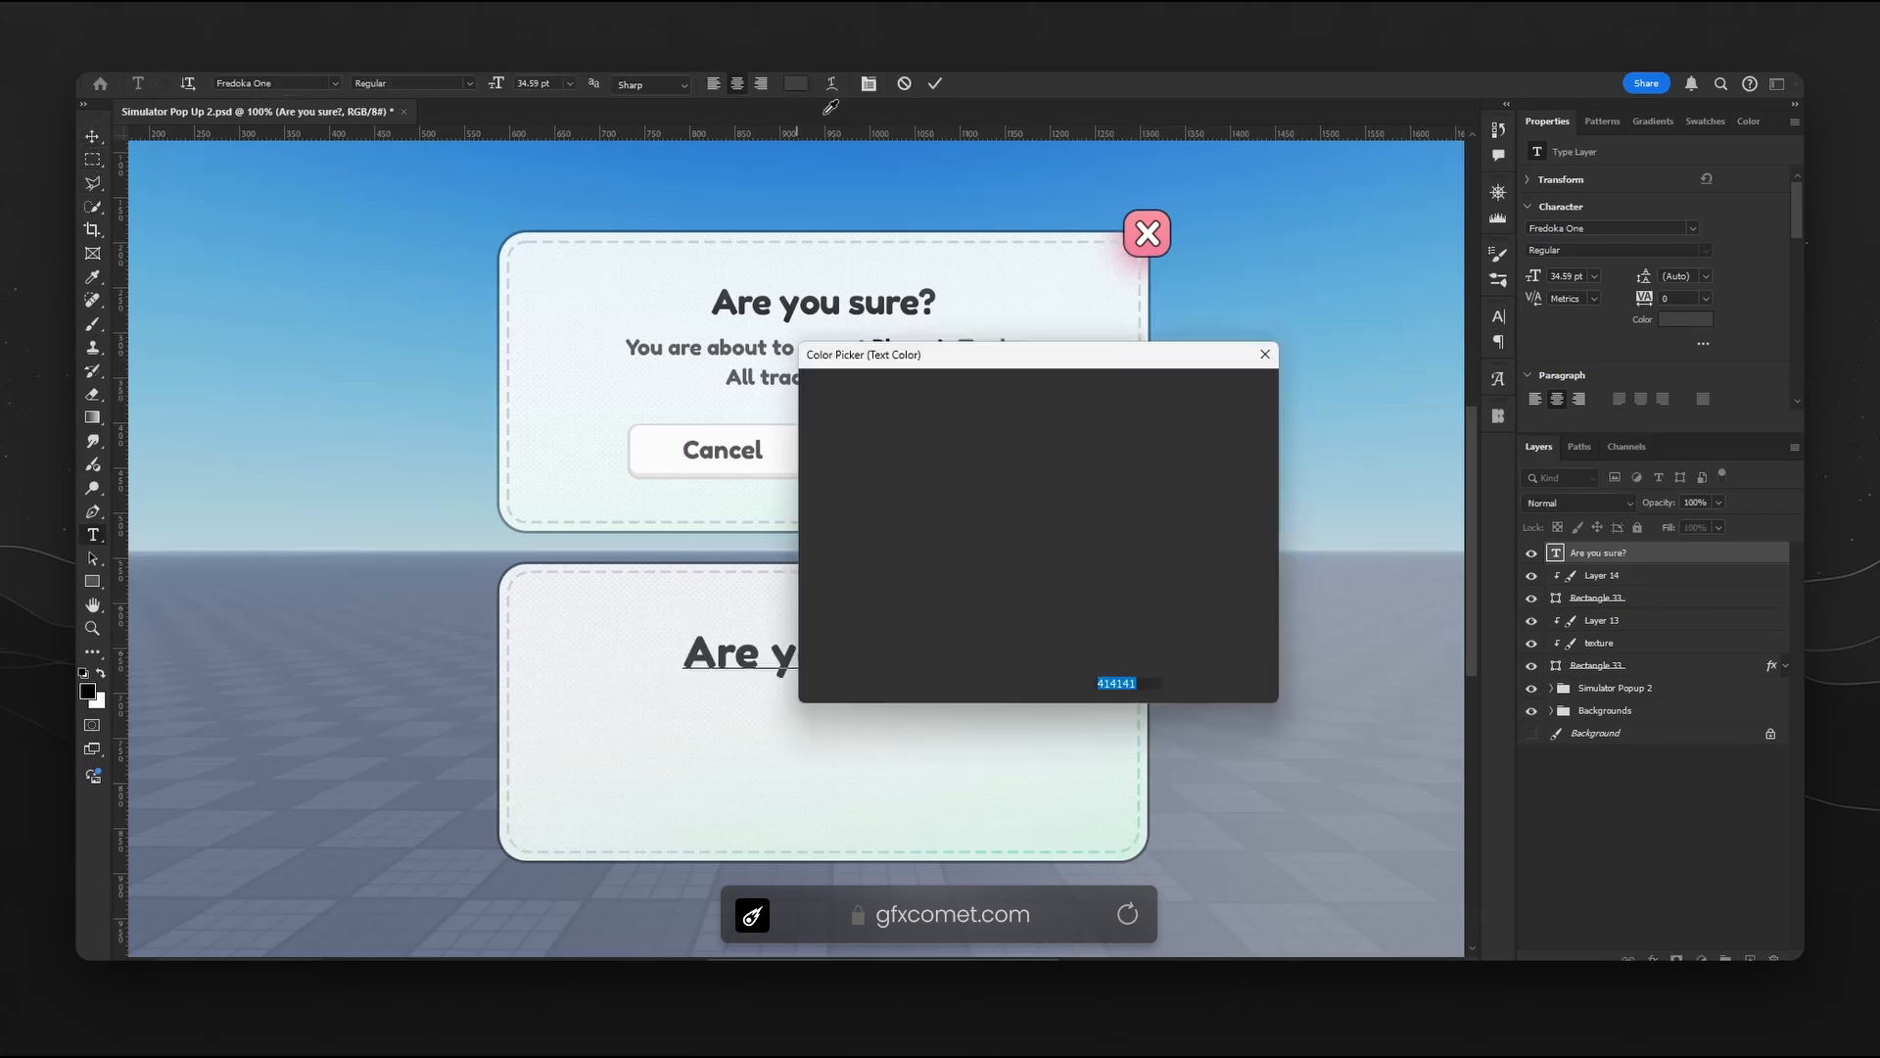
left_click(1219, 395)
left_click(92, 136)
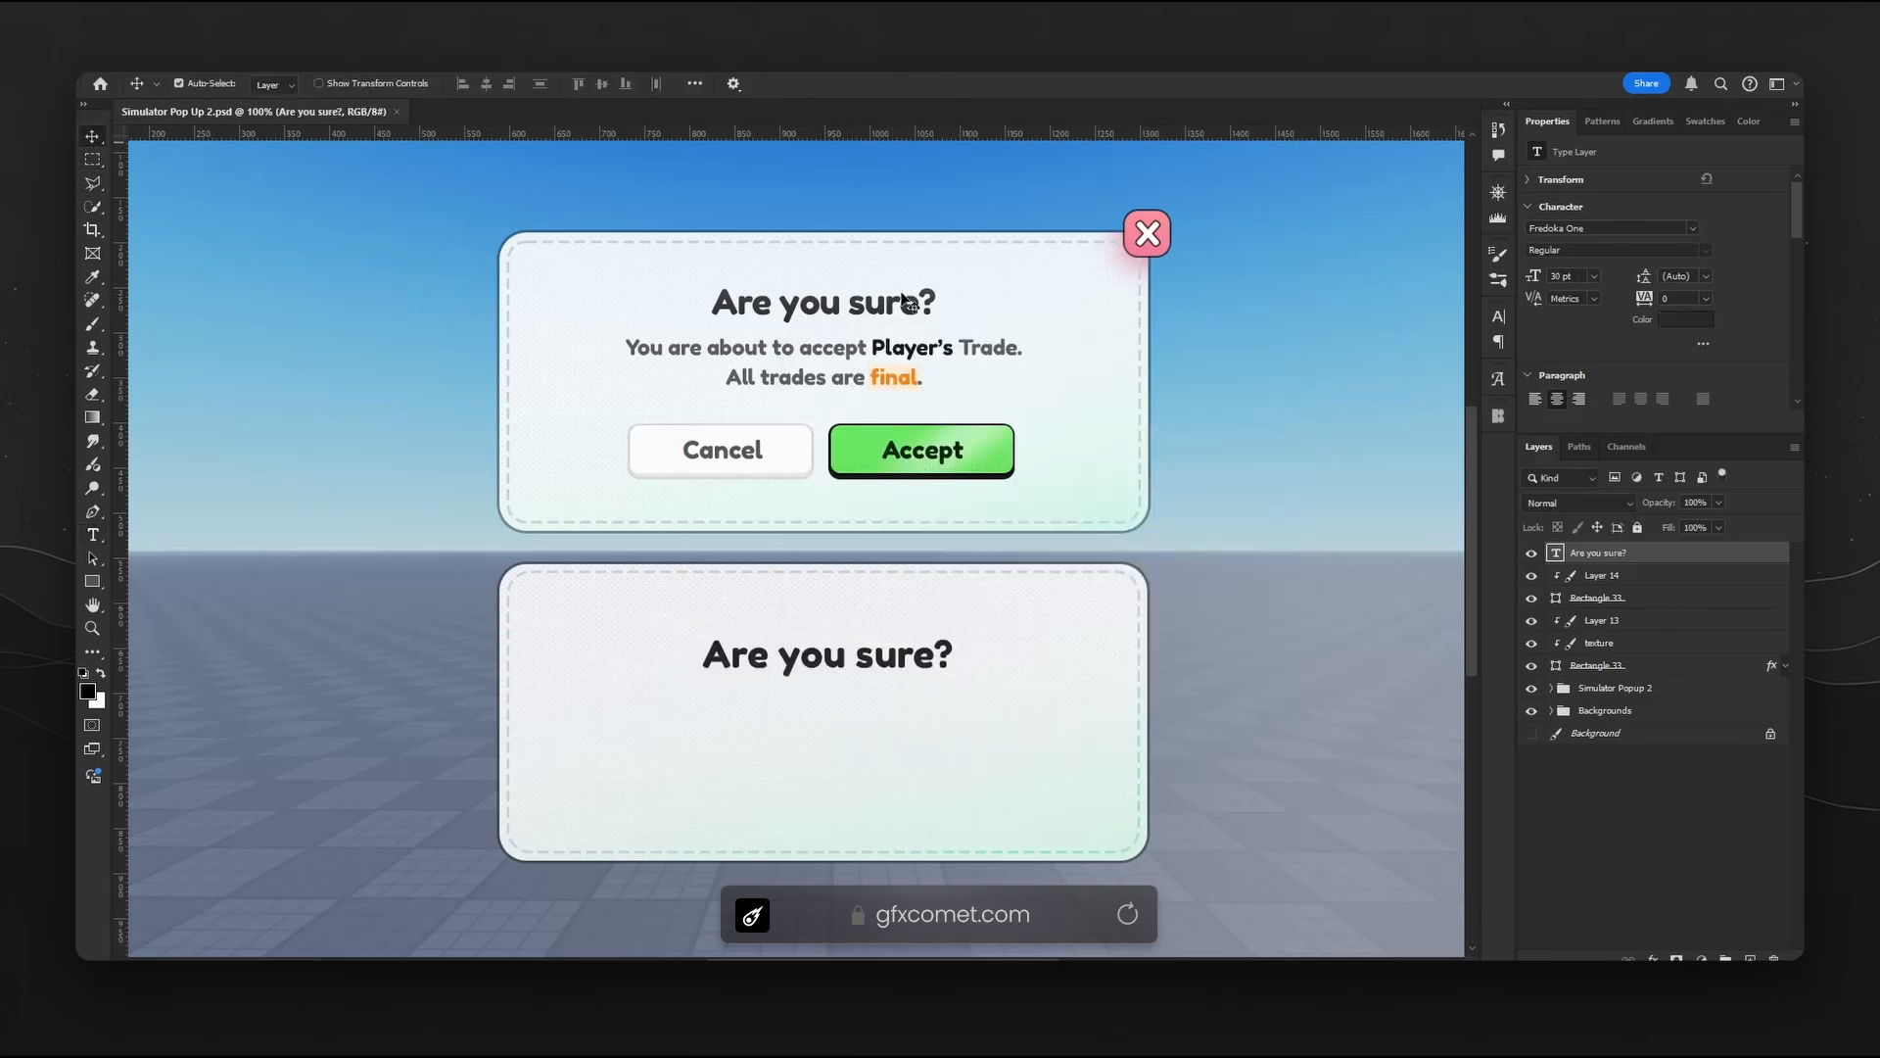
left_click_drag(951, 662, 947, 646)
- Duplicate the title below itself as a 20 pt message reading "You are about to purchase Darkheart"
left_click_drag(927, 636, 927, 691, "alt")
key("t")
left_click(907, 693)
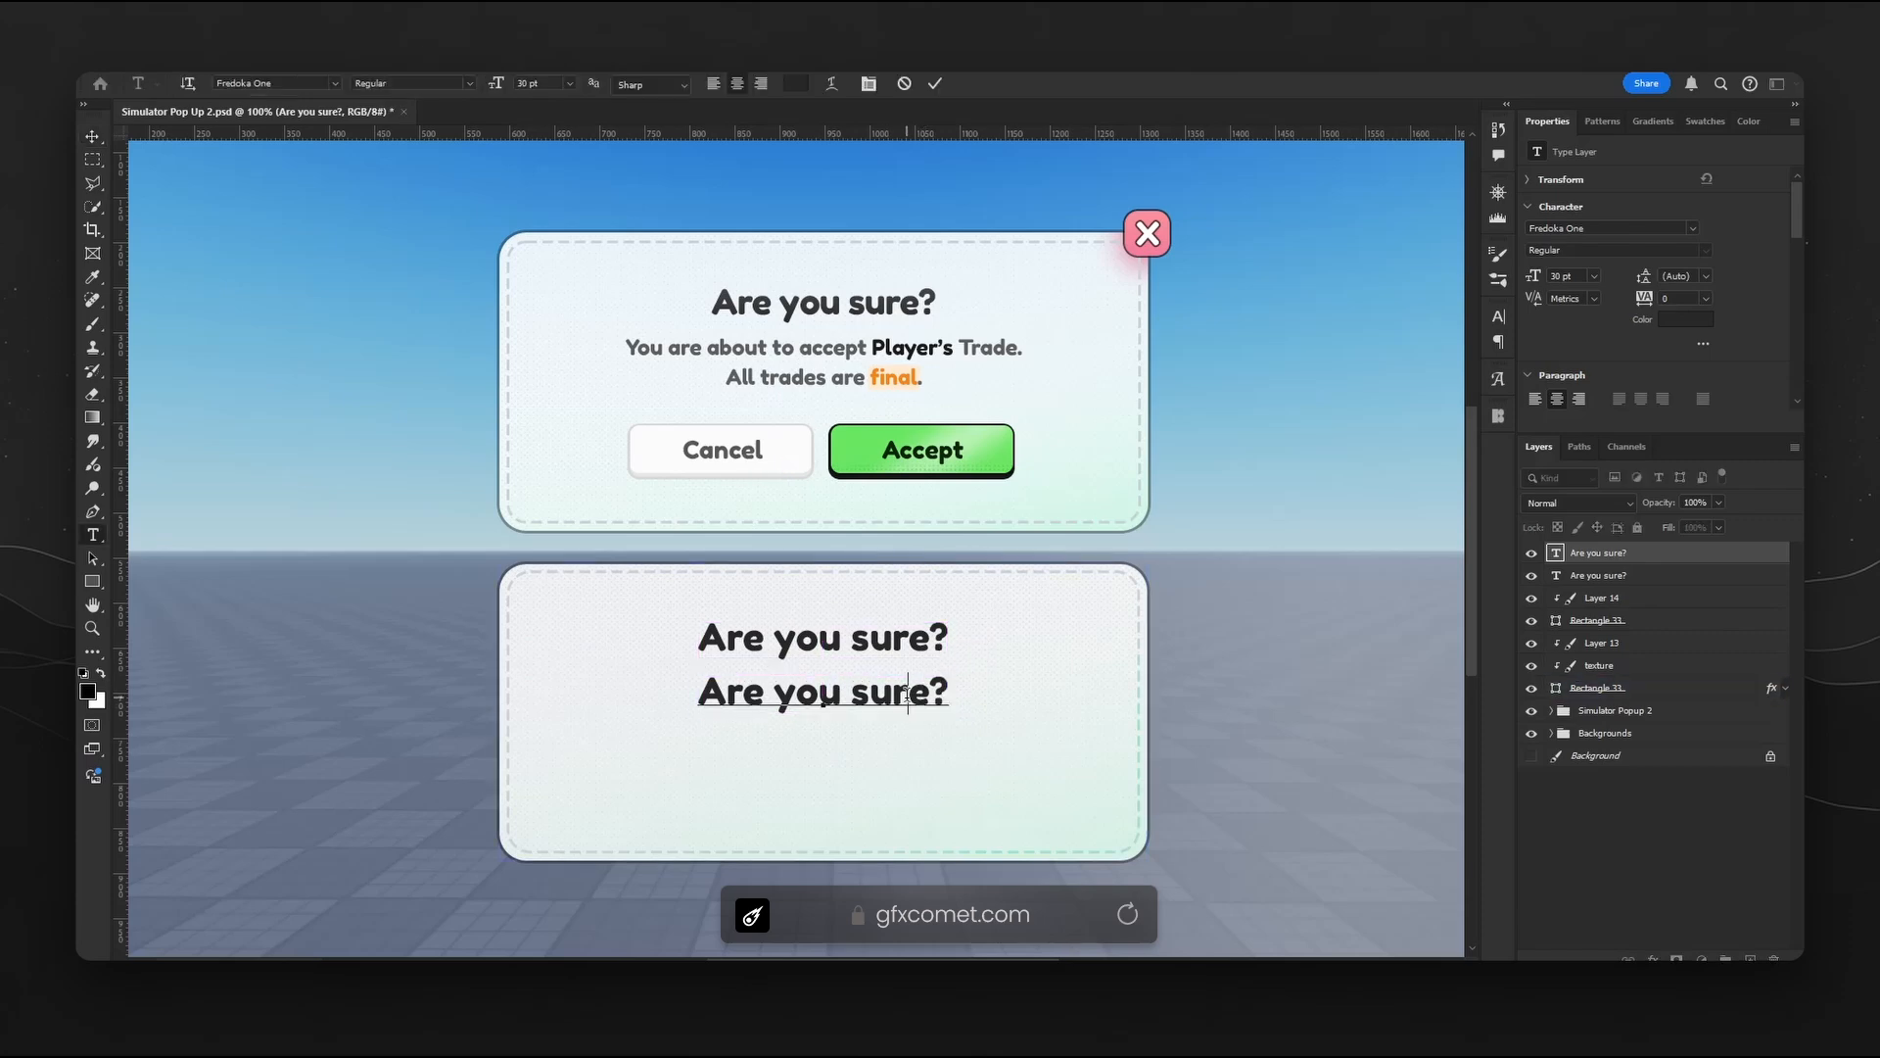
key("ctrl+a")
type("20")
key("Return")
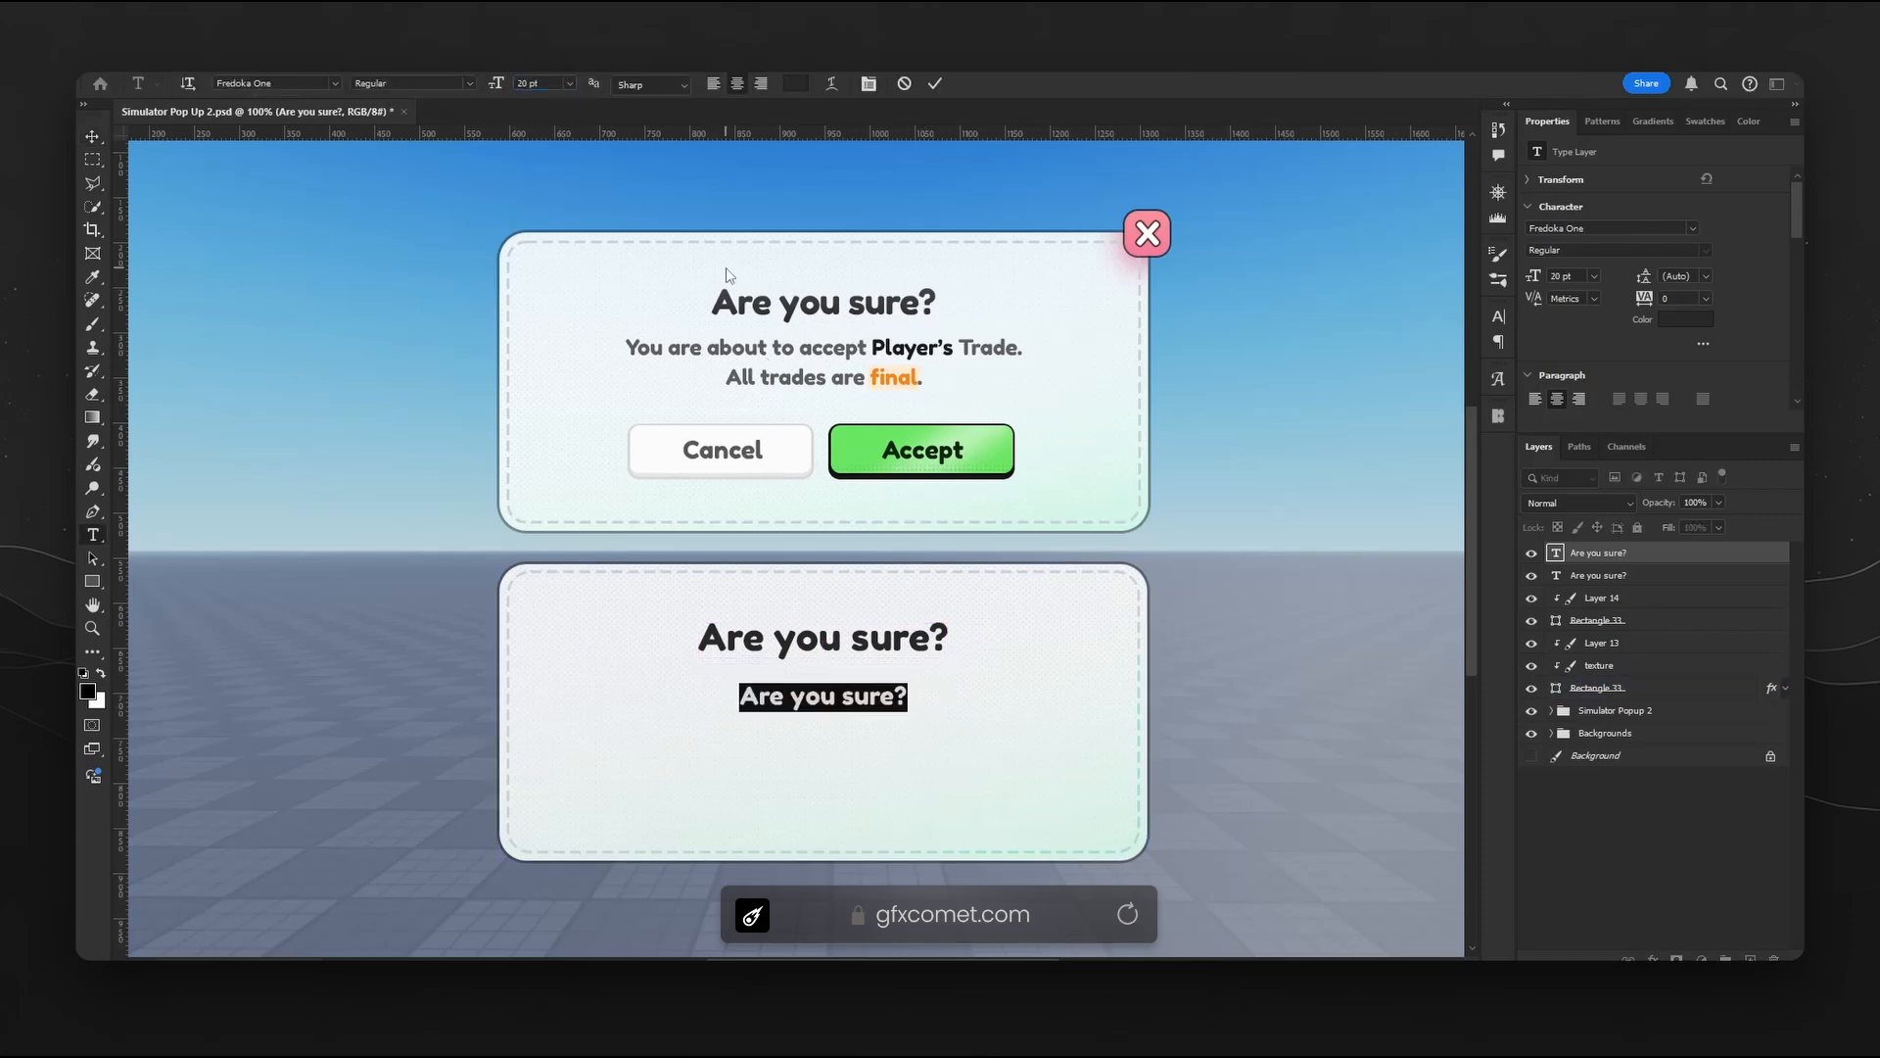
type("You are about to purchase")
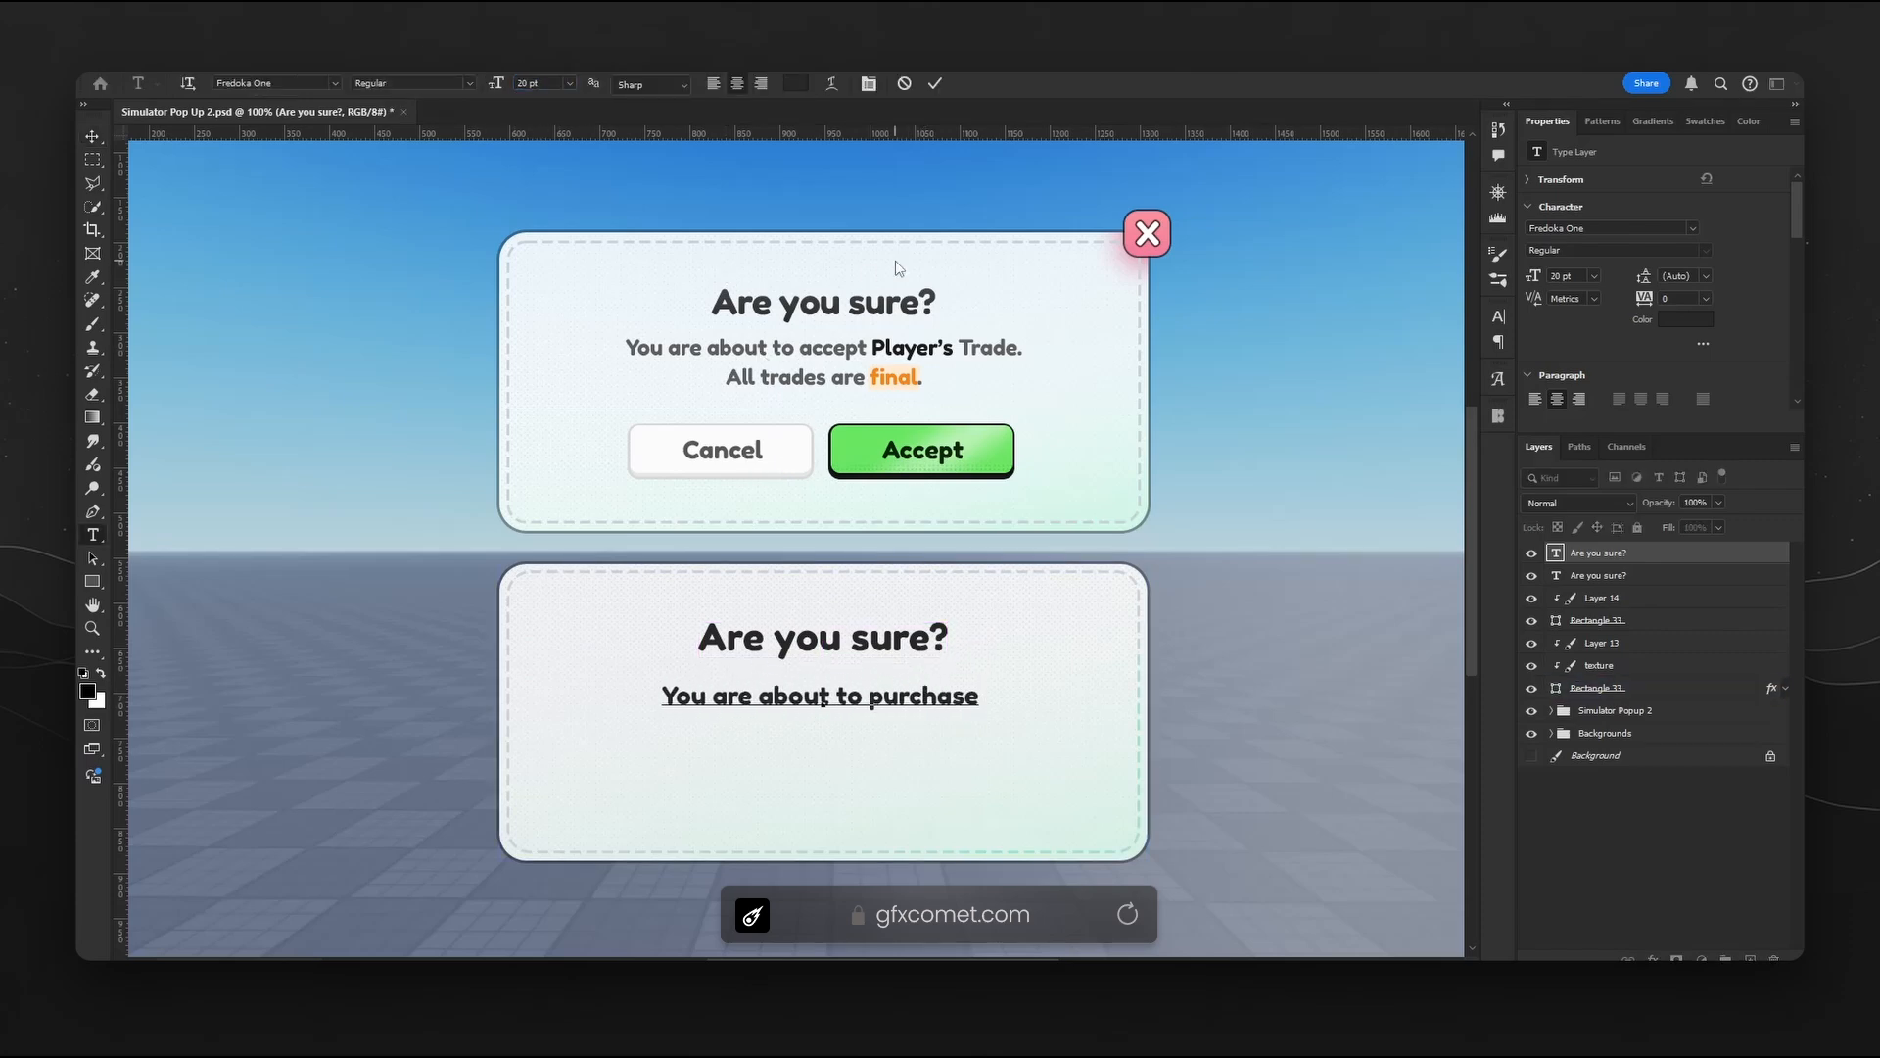
type(" Darkheart")
- Colour the word "Darkheart" in the message bright purple
left_click_drag(937, 695, 970, 696)
left_click(955, 695)
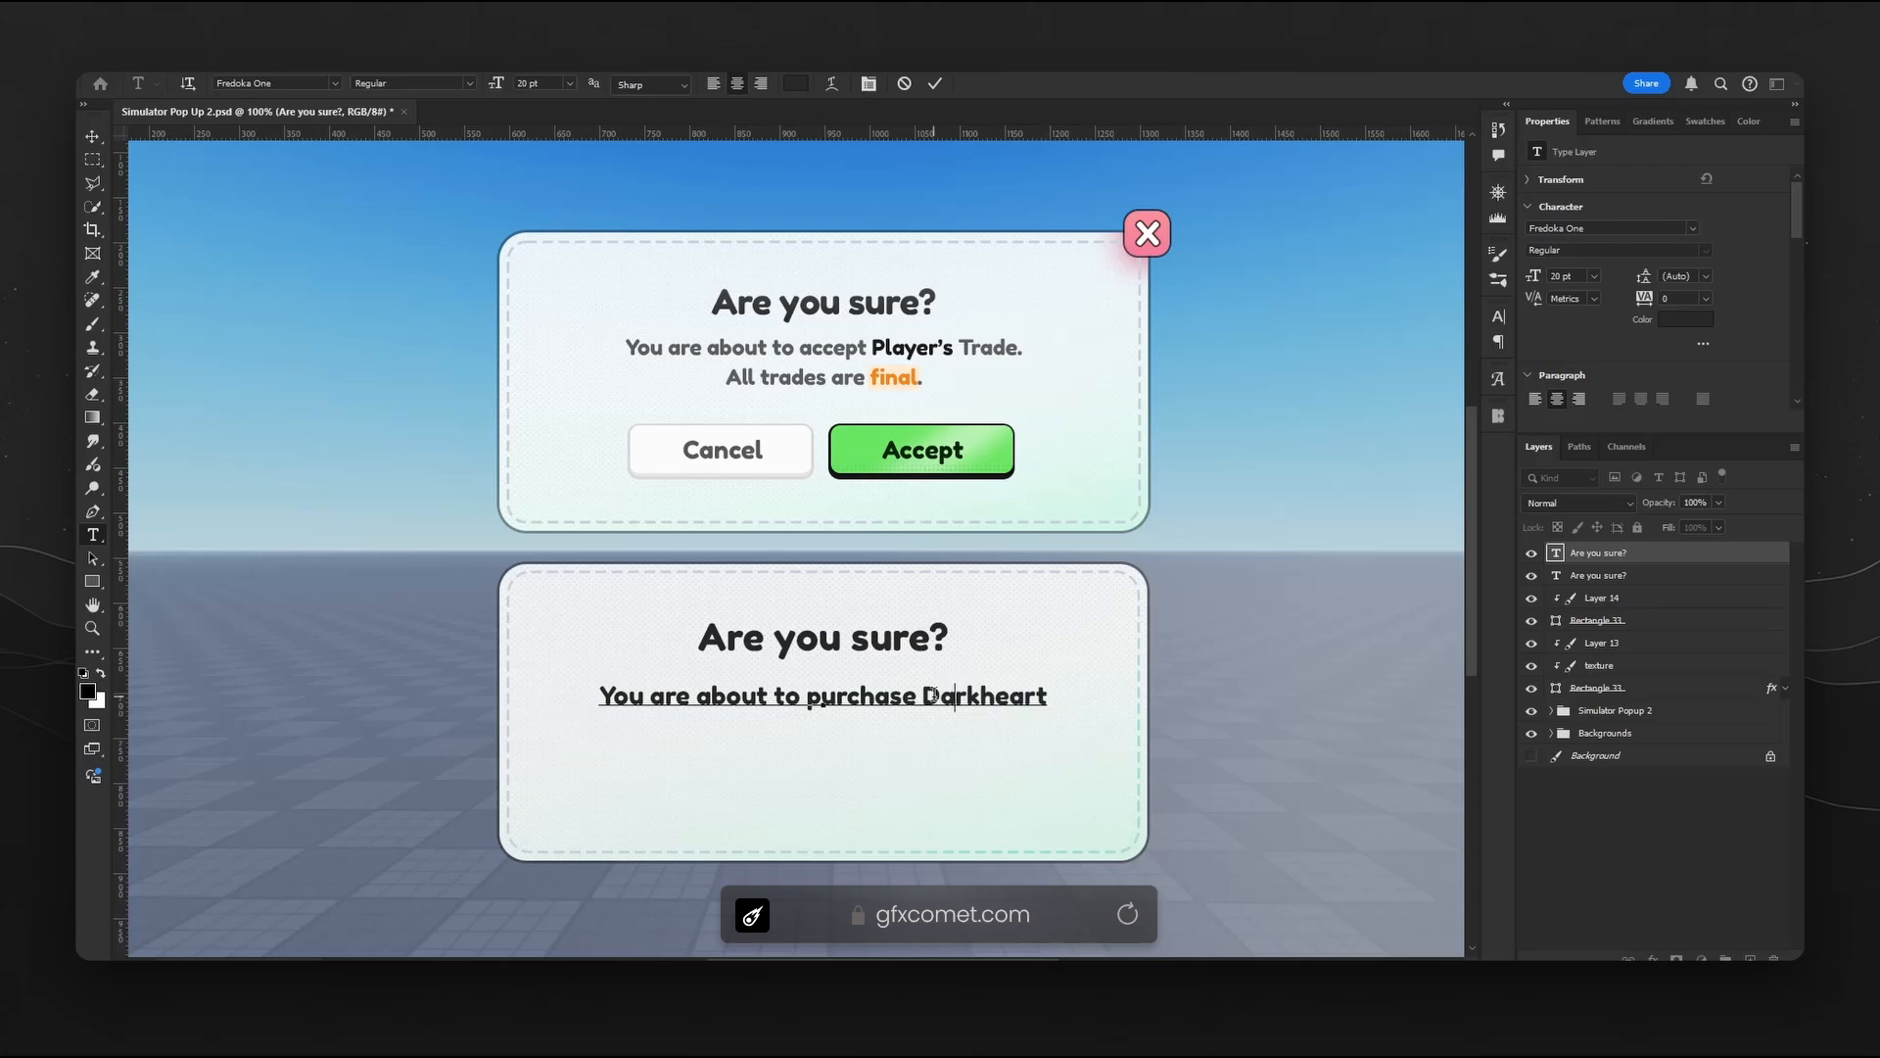
double_click(935, 695)
left_click(795, 83)
left_click_drag(1057, 353, 1337, 342)
left_click(1337, 446)
left_click(1263, 393)
key("Return")
- Add "for R$499" in dark text after "Darkheart" and break the message so "Darkheart for R$499" forms the second line
left_click(1053, 693)
key("Return")
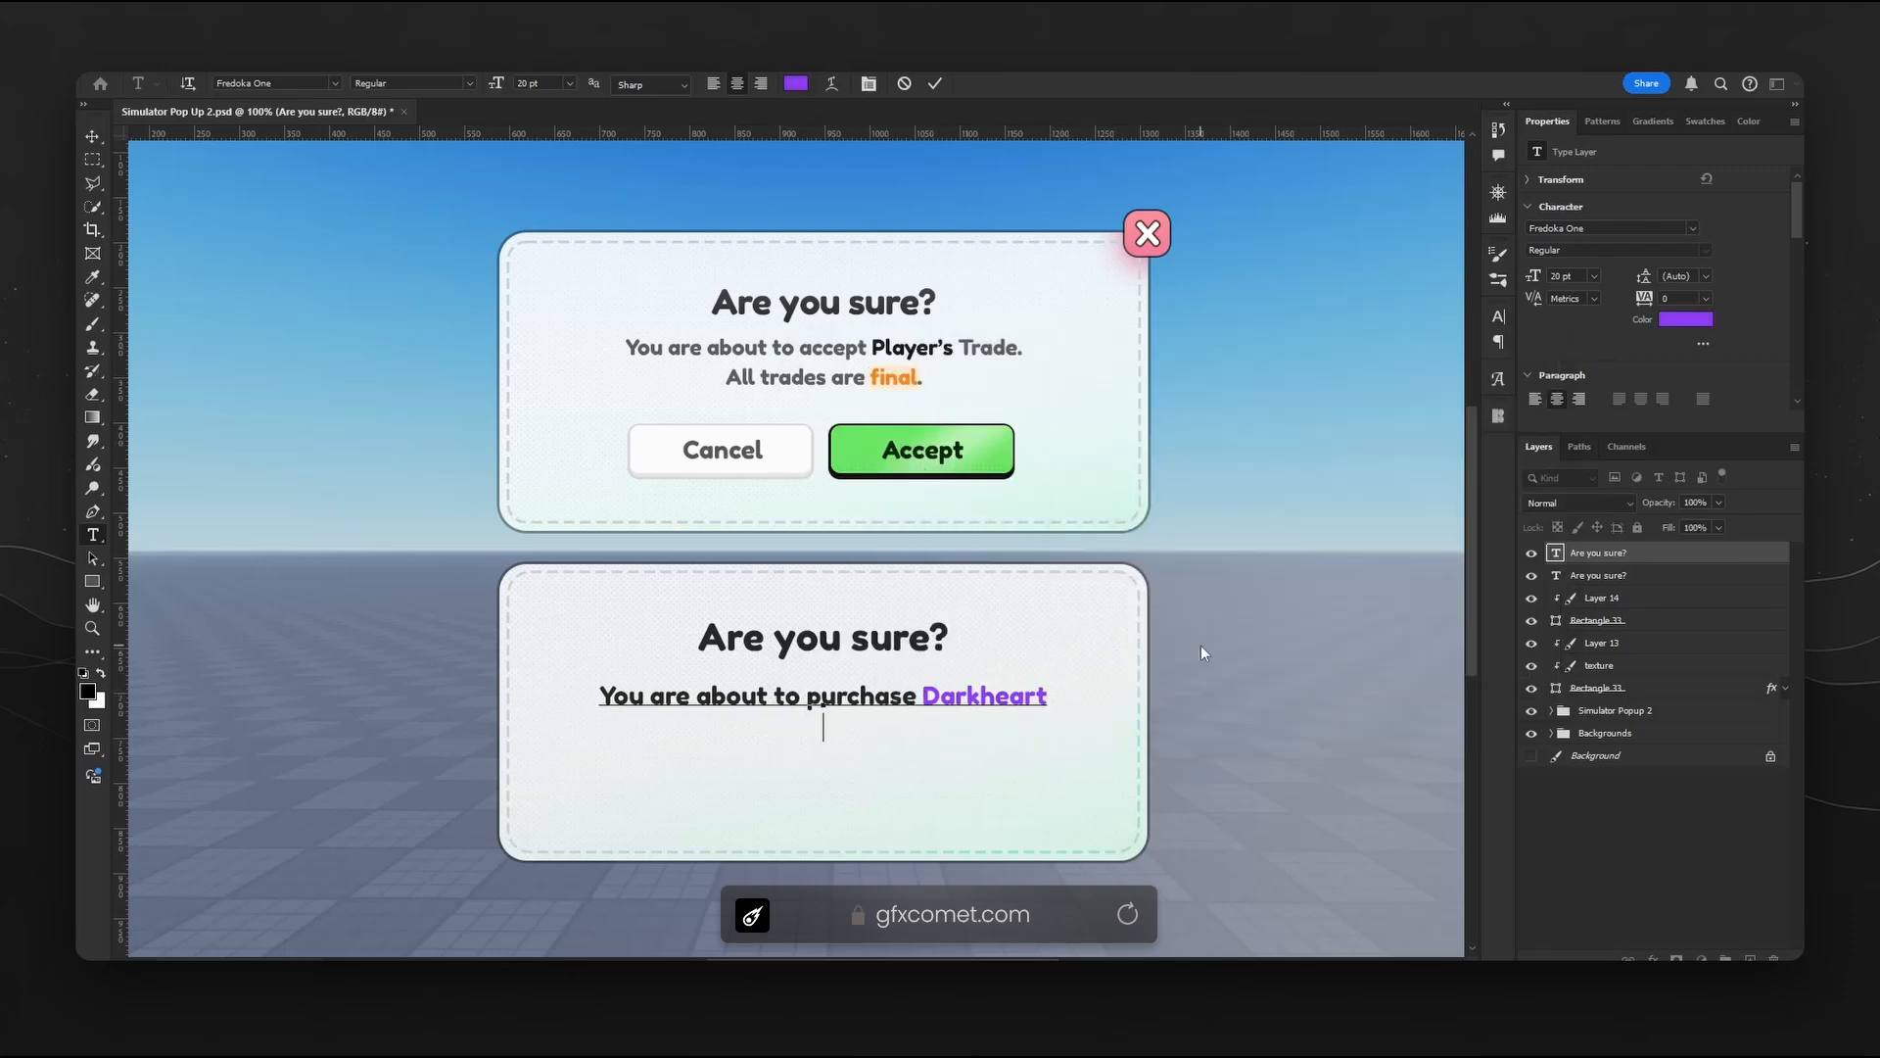
type("for")
left_click_drag(836, 696, 782, 722)
type("for R$499")
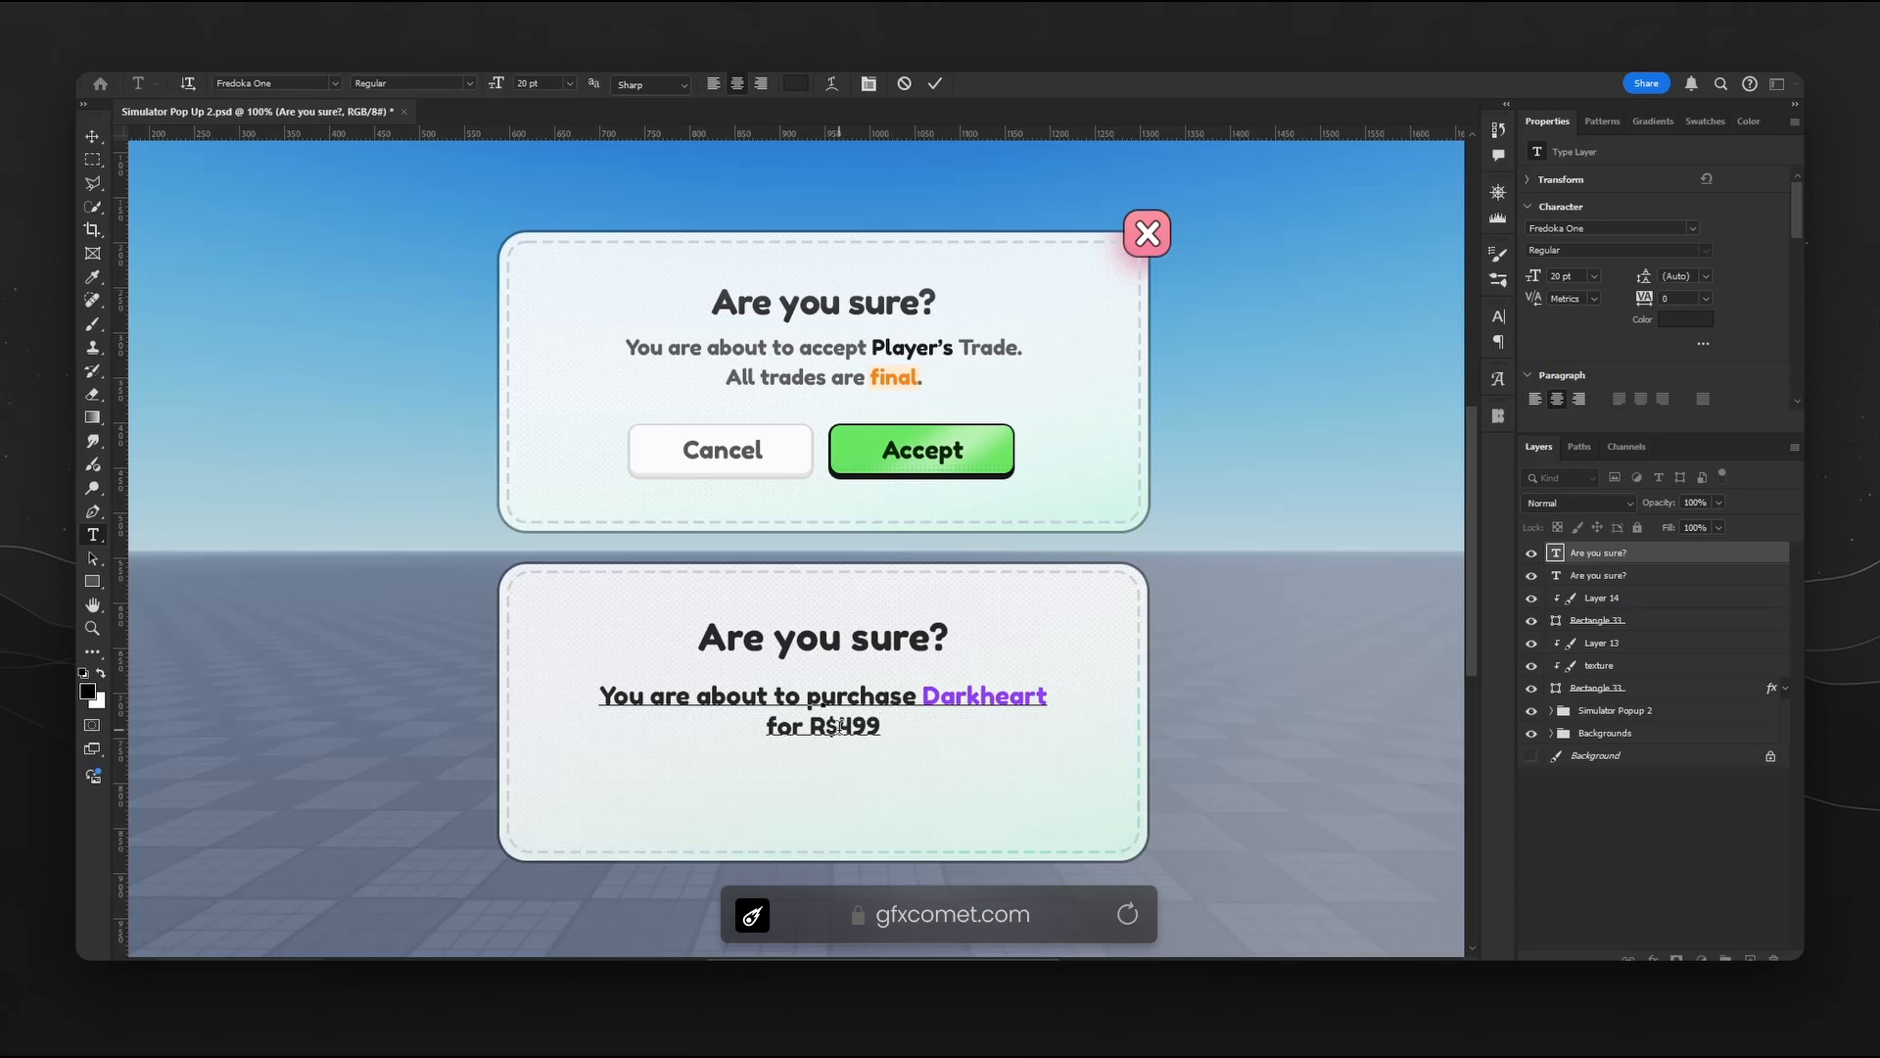
left_click(922, 695)
key("Return")
left_click(769, 757)
key("BackSpace")
- Colour the price "R$499" in the message green
left_click_drag(875, 726, 946, 726)
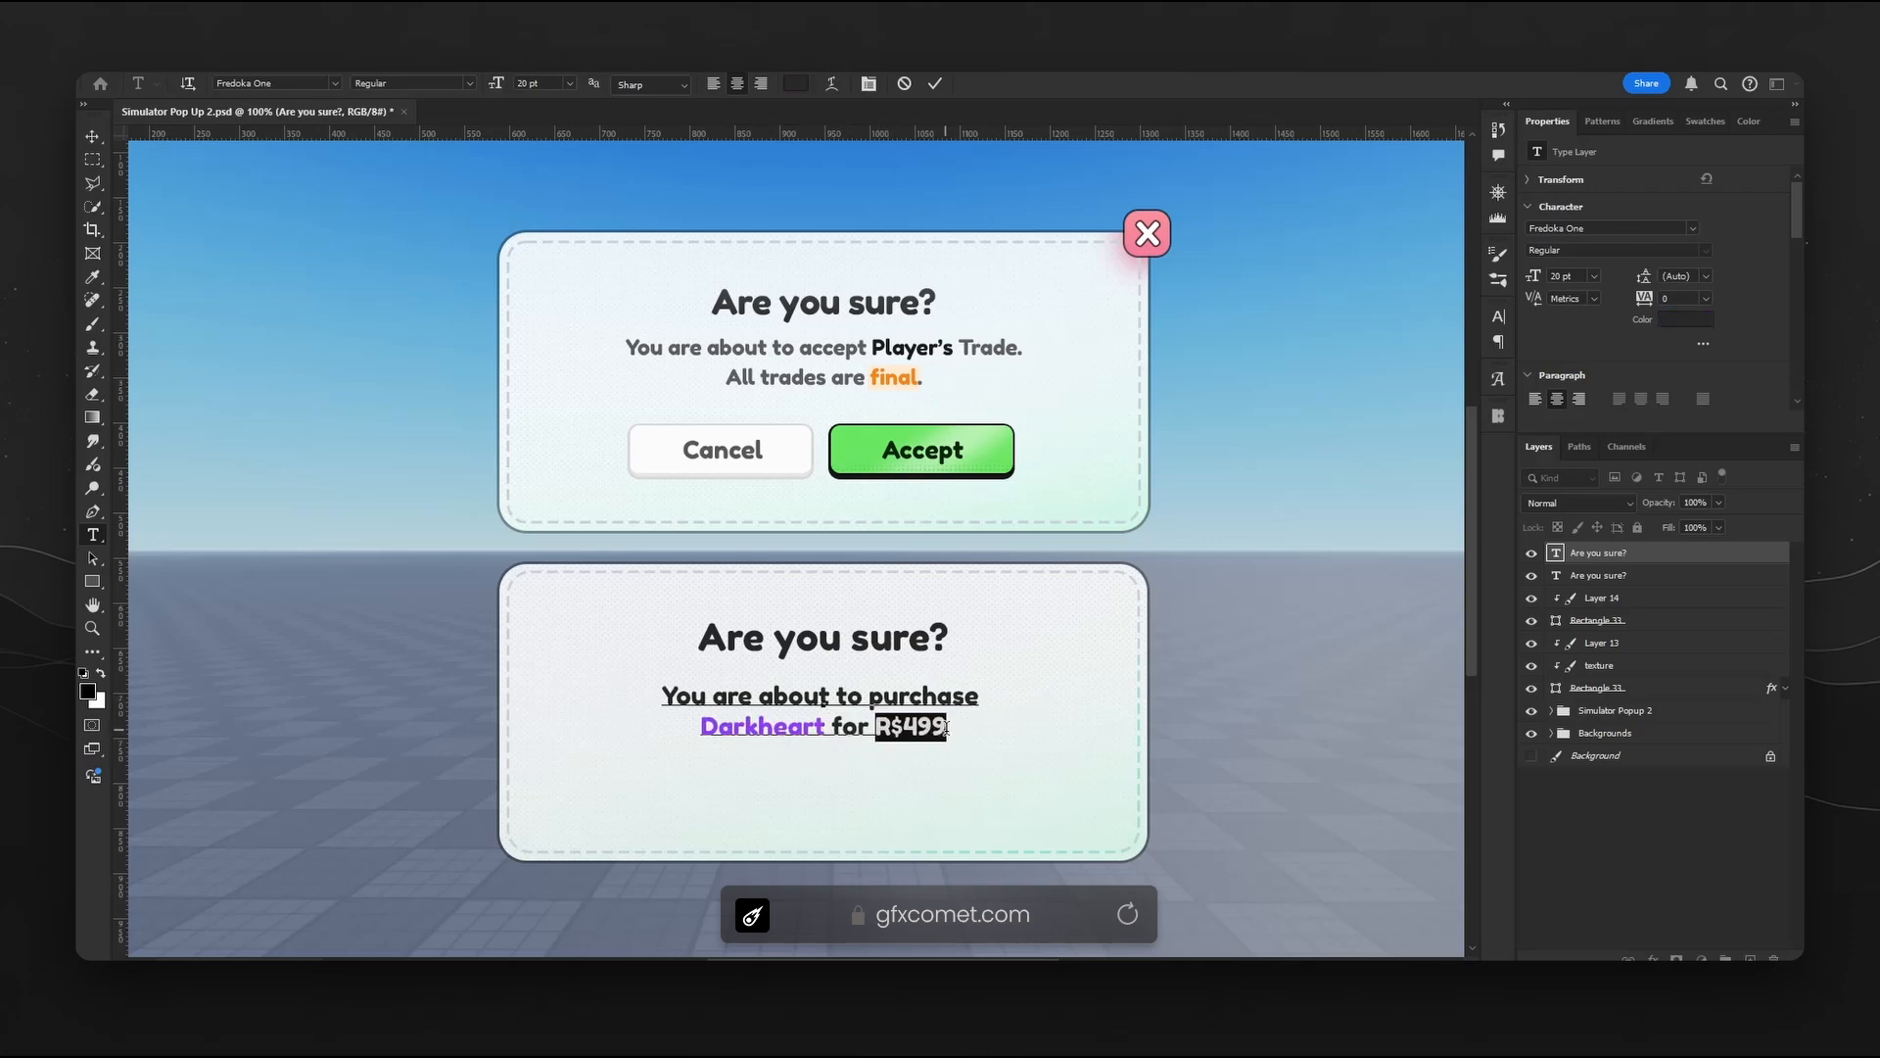
left_click(795, 85)
left_click(1337, 519)
left_click_drag(1301, 402, 1285, 440)
key("Return")
key("ctrl+Return")
- Move the purchase message slightly up toward the title and save the document
key("v")
left_click_drag(965, 696, 965, 687)
key("ctrl+s")
scroll(1136, 676, "down", 2)
scroll(1050, 686, "up", 1)
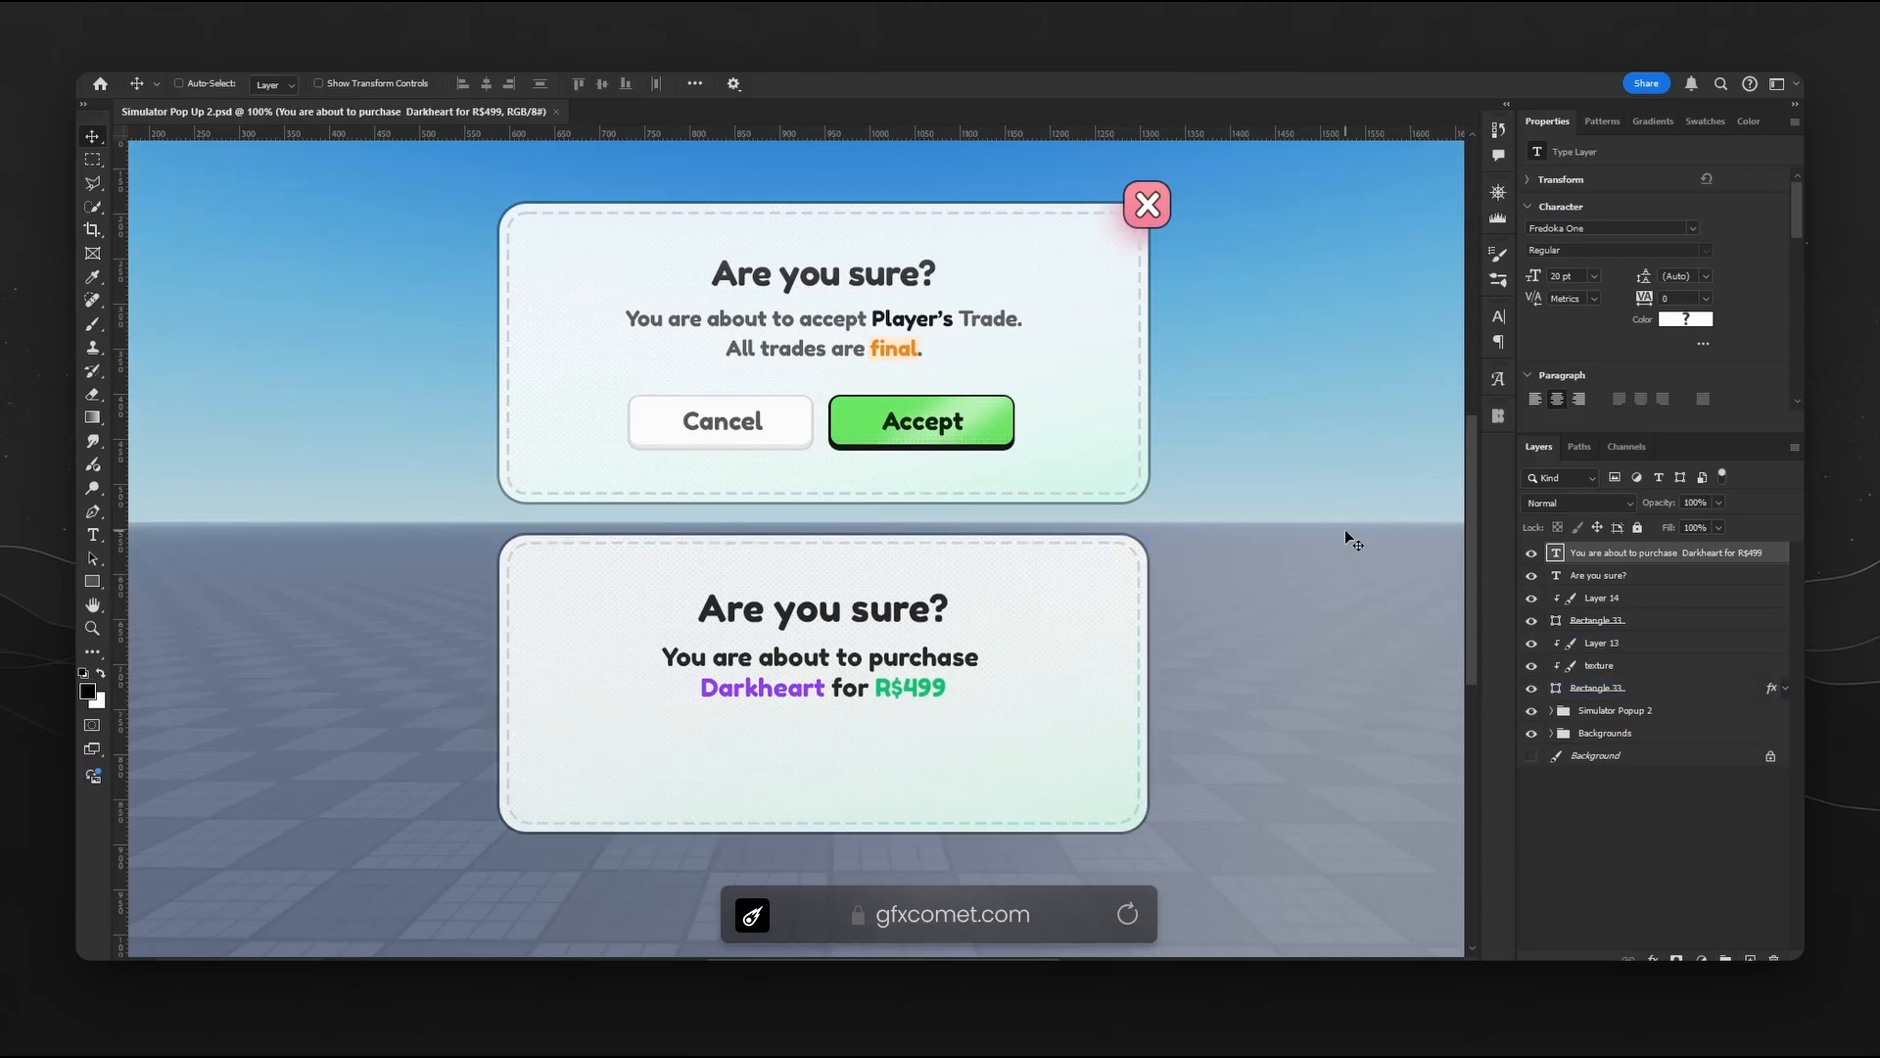
- Hide the label group, Halftone, Glow and Rectangle 32 layers of the upper popup's Accept button
key("ctrl")
key("ctrl+plus")
left_click(1175, 274, "ctrl")
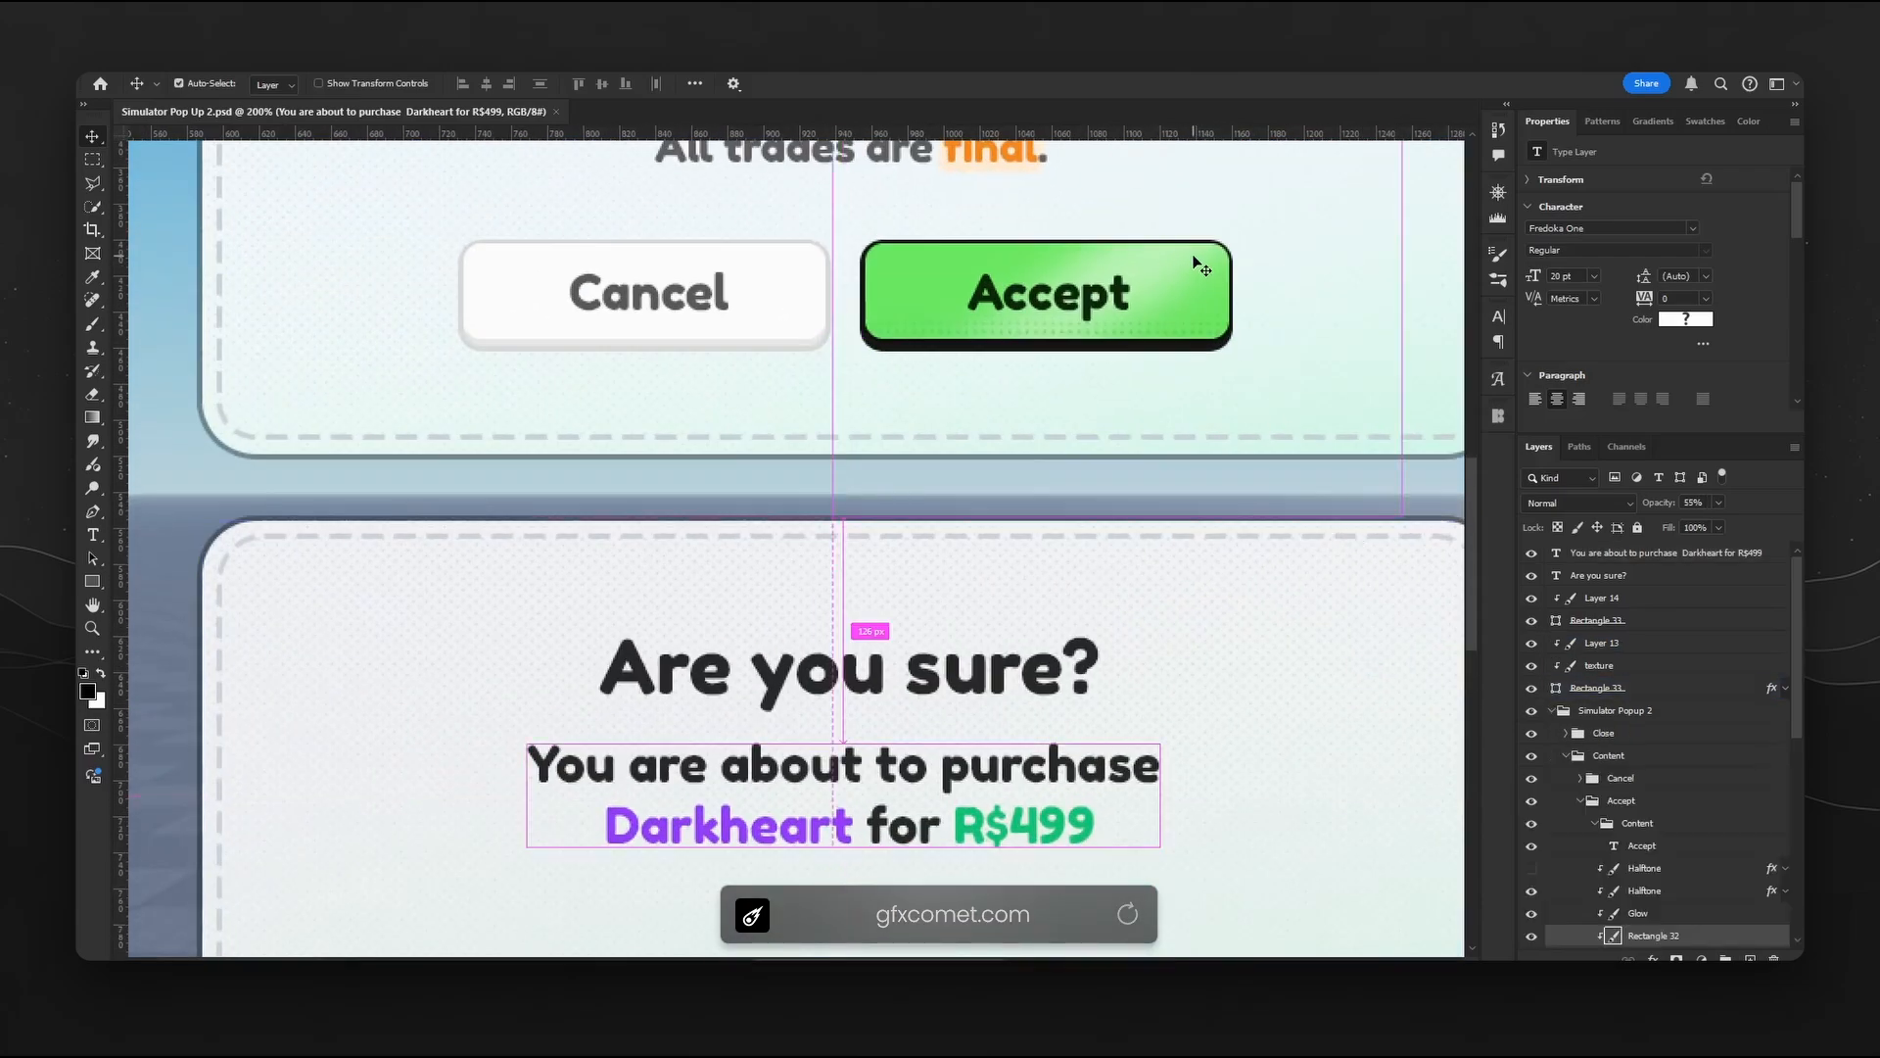
scroll(1616, 771, "down", 1)
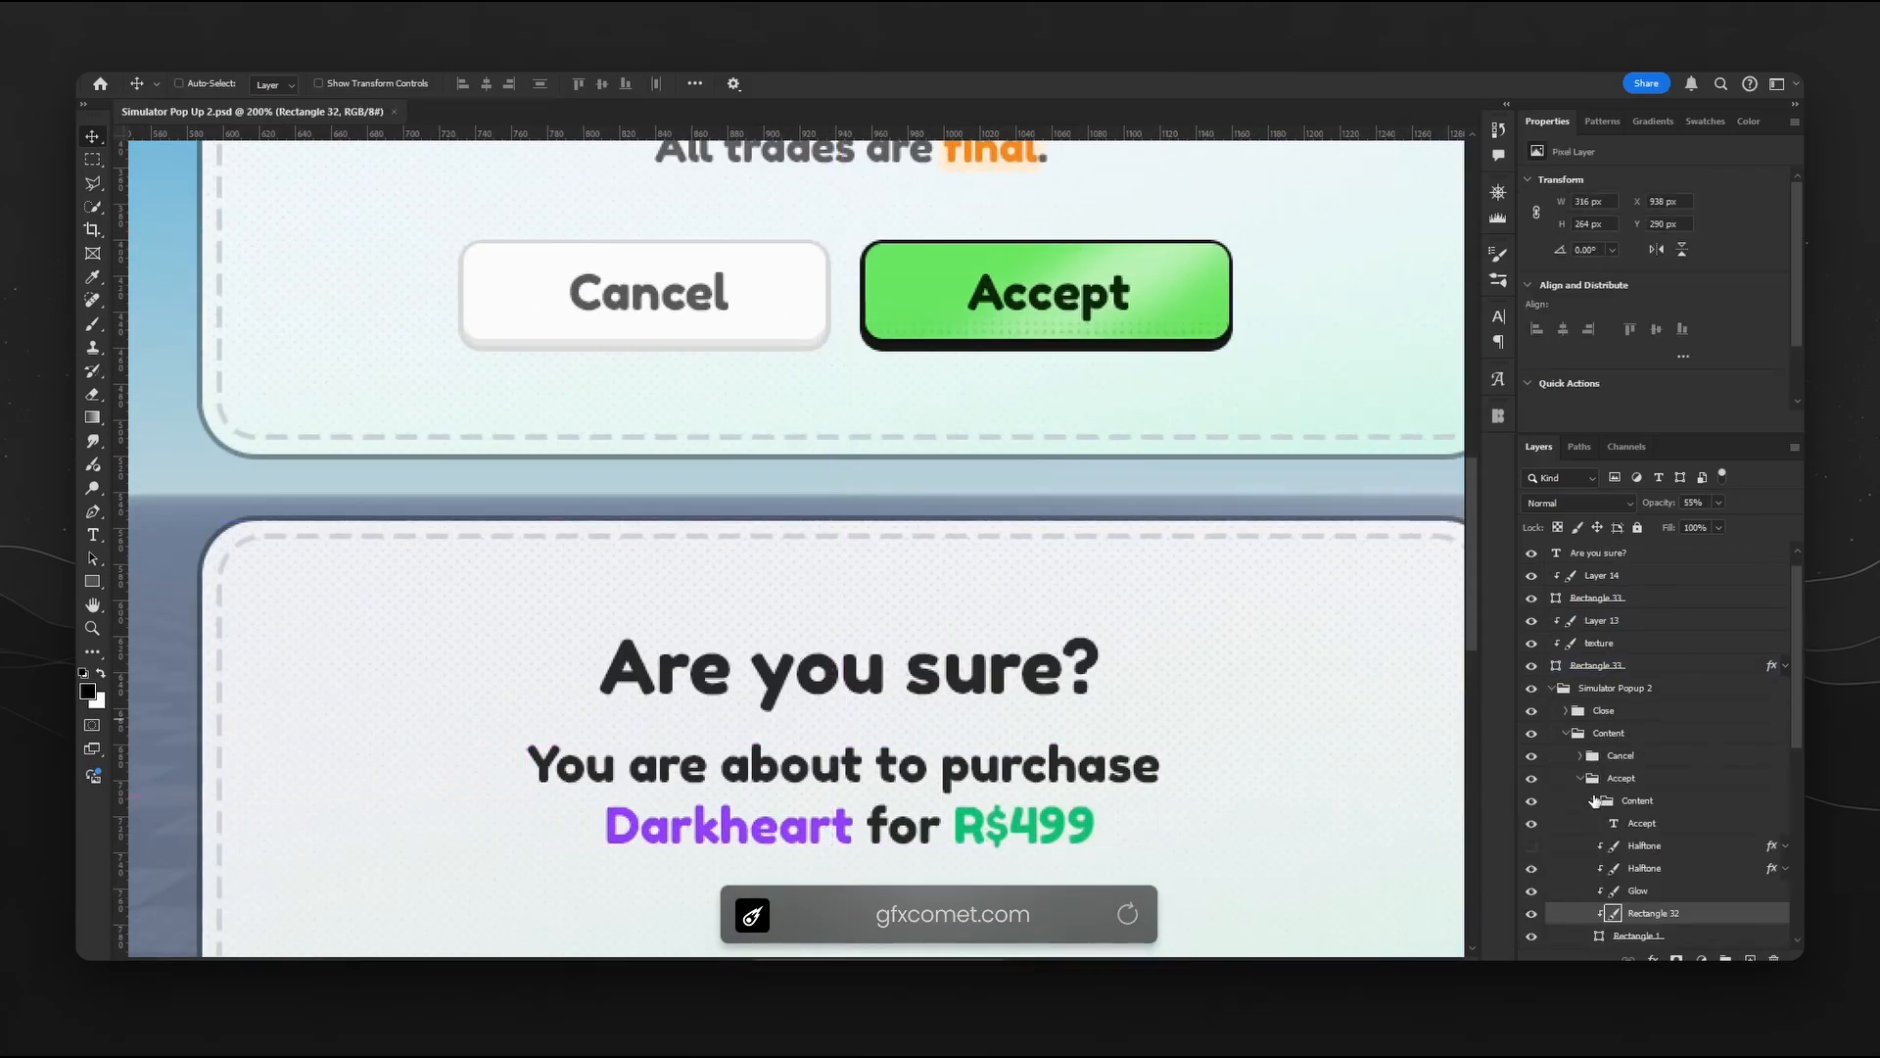
left_click(1593, 801)
scroll(1616, 774, "down", 5)
left_click(1531, 688)
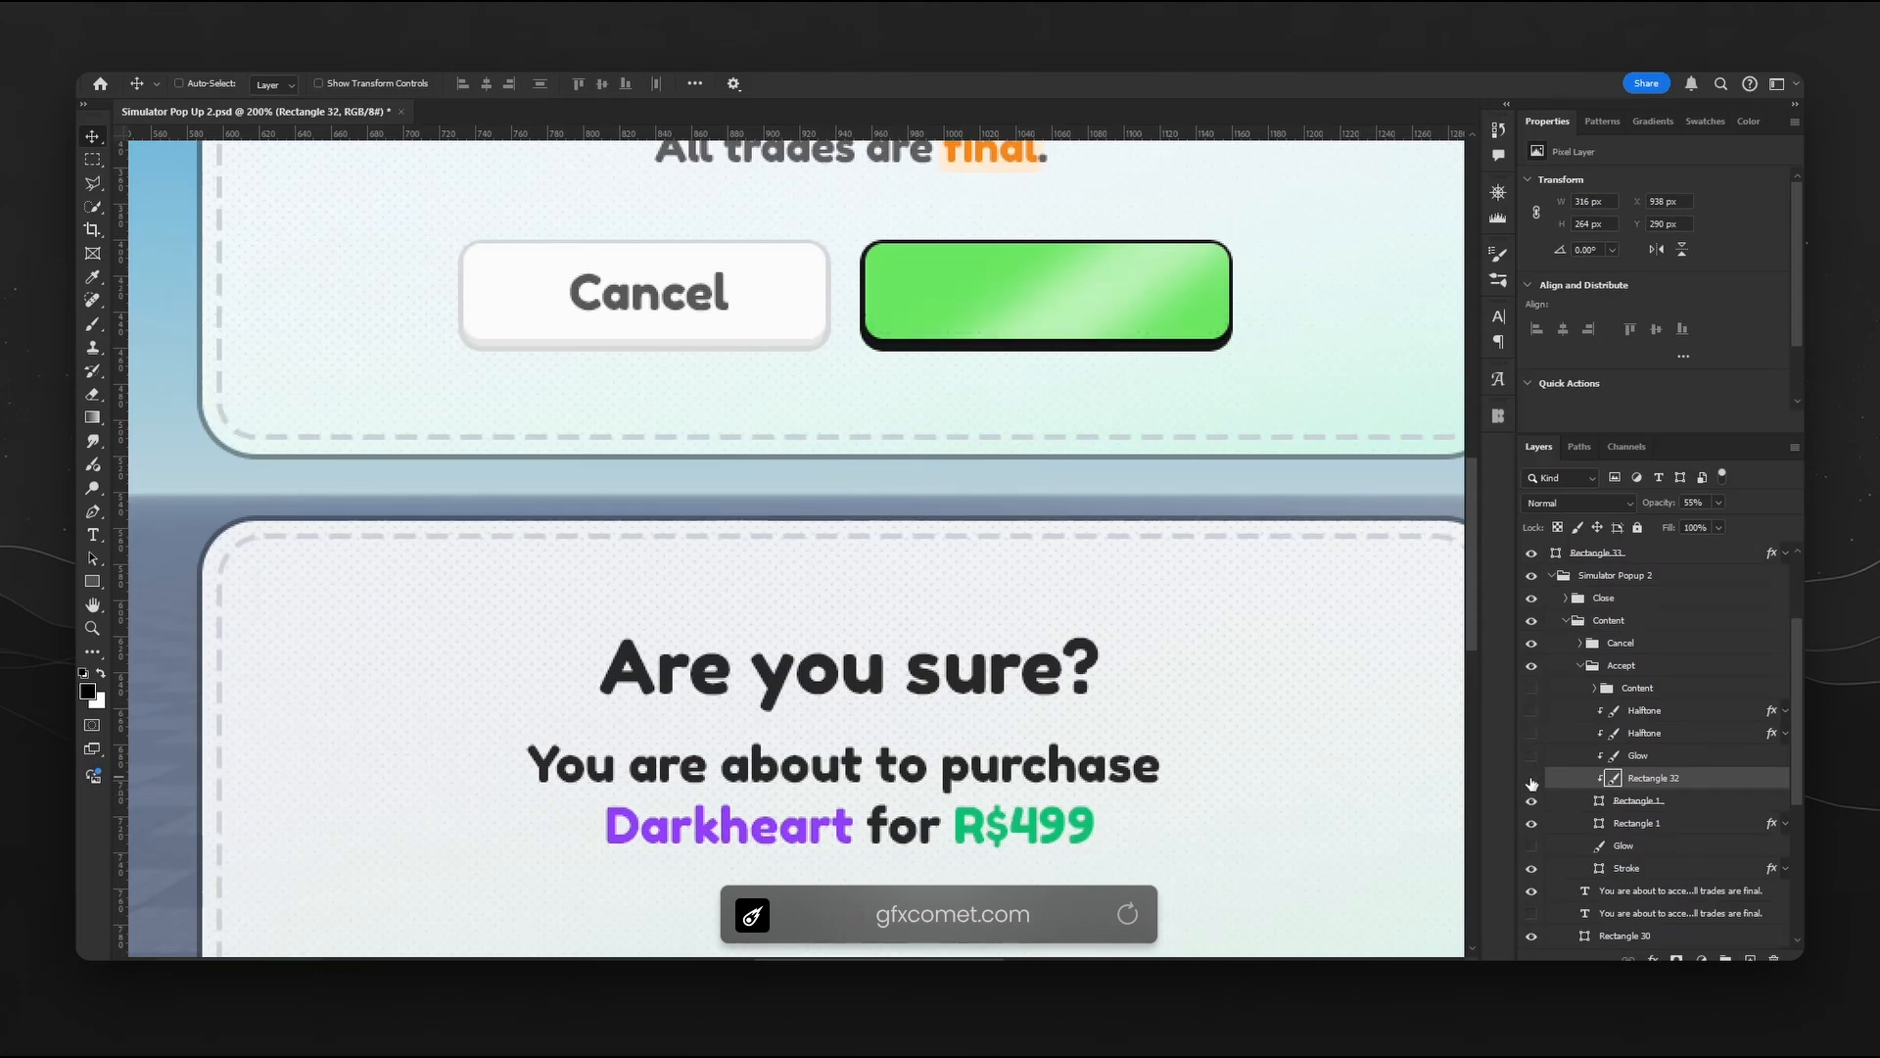
left_click(1530, 779)
- Hide the Accept button's dark lower rectangle and Stroke layer, and select the green base rectangle
left_click(1531, 794)
left_click(1531, 794)
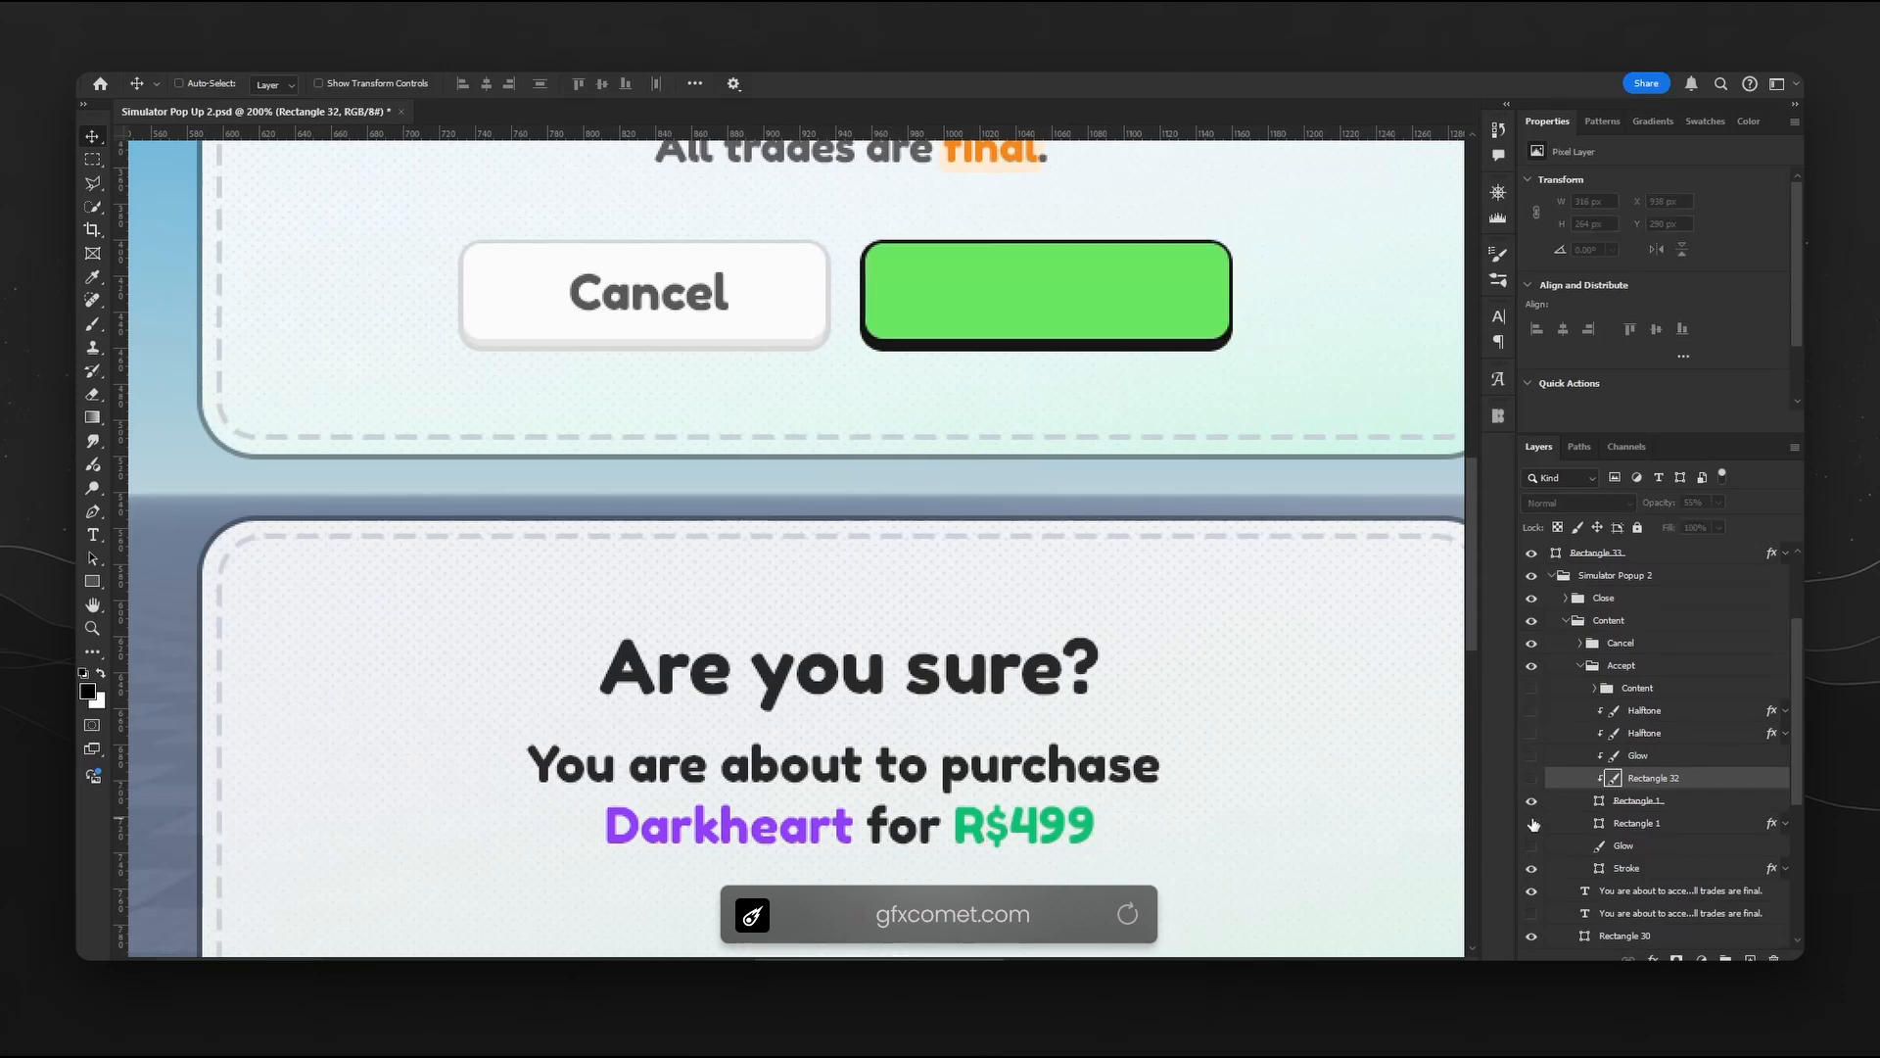
left_click(1531, 801)
left_click(1531, 801)
left_click(1532, 869)
left_click(1532, 801)
left_click(1531, 801)
left_click(1637, 801)
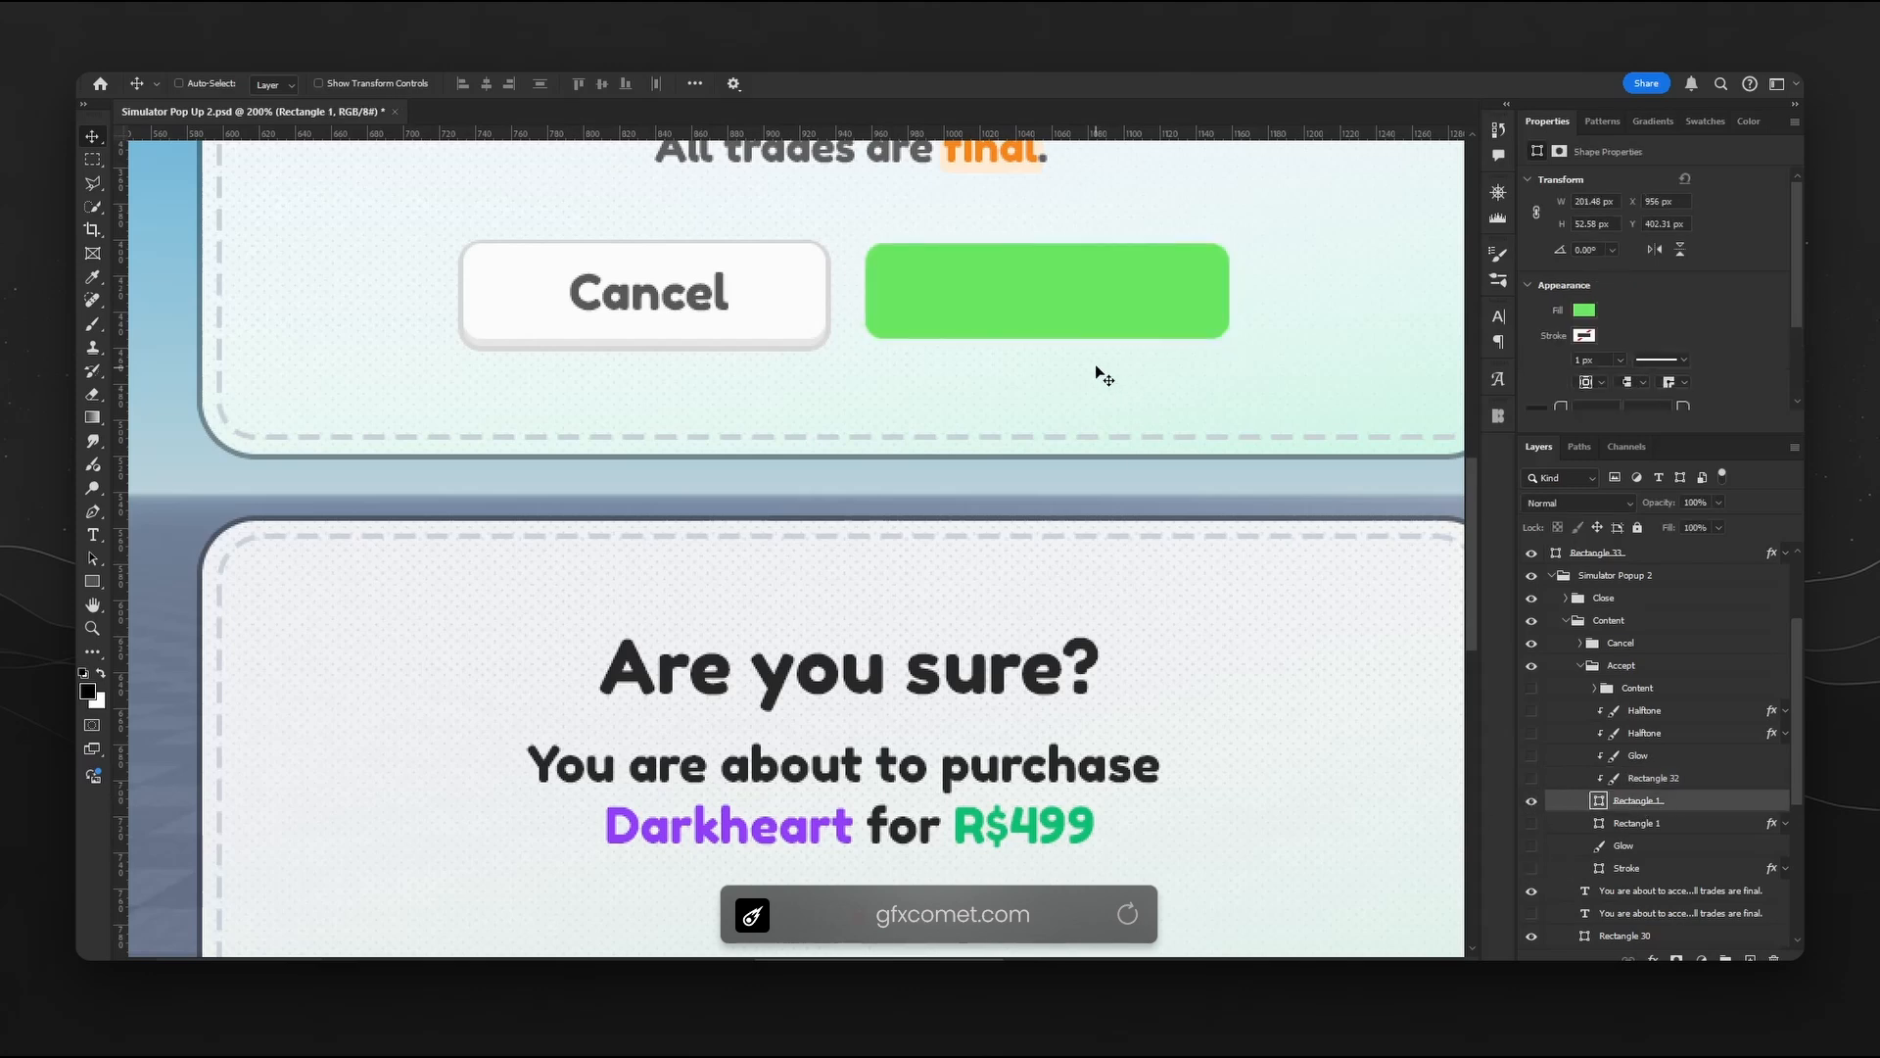
- Examine how the Accept button's green face and the dark rectangle beneath it form the bottom edge
mouse_move(1089, 343)
left_mouse_down()
mouse_move(1137, 358)
mouse_move(1094, 354)
left_mouse_up()
key("ctrl+z")
left_click(1532, 823)
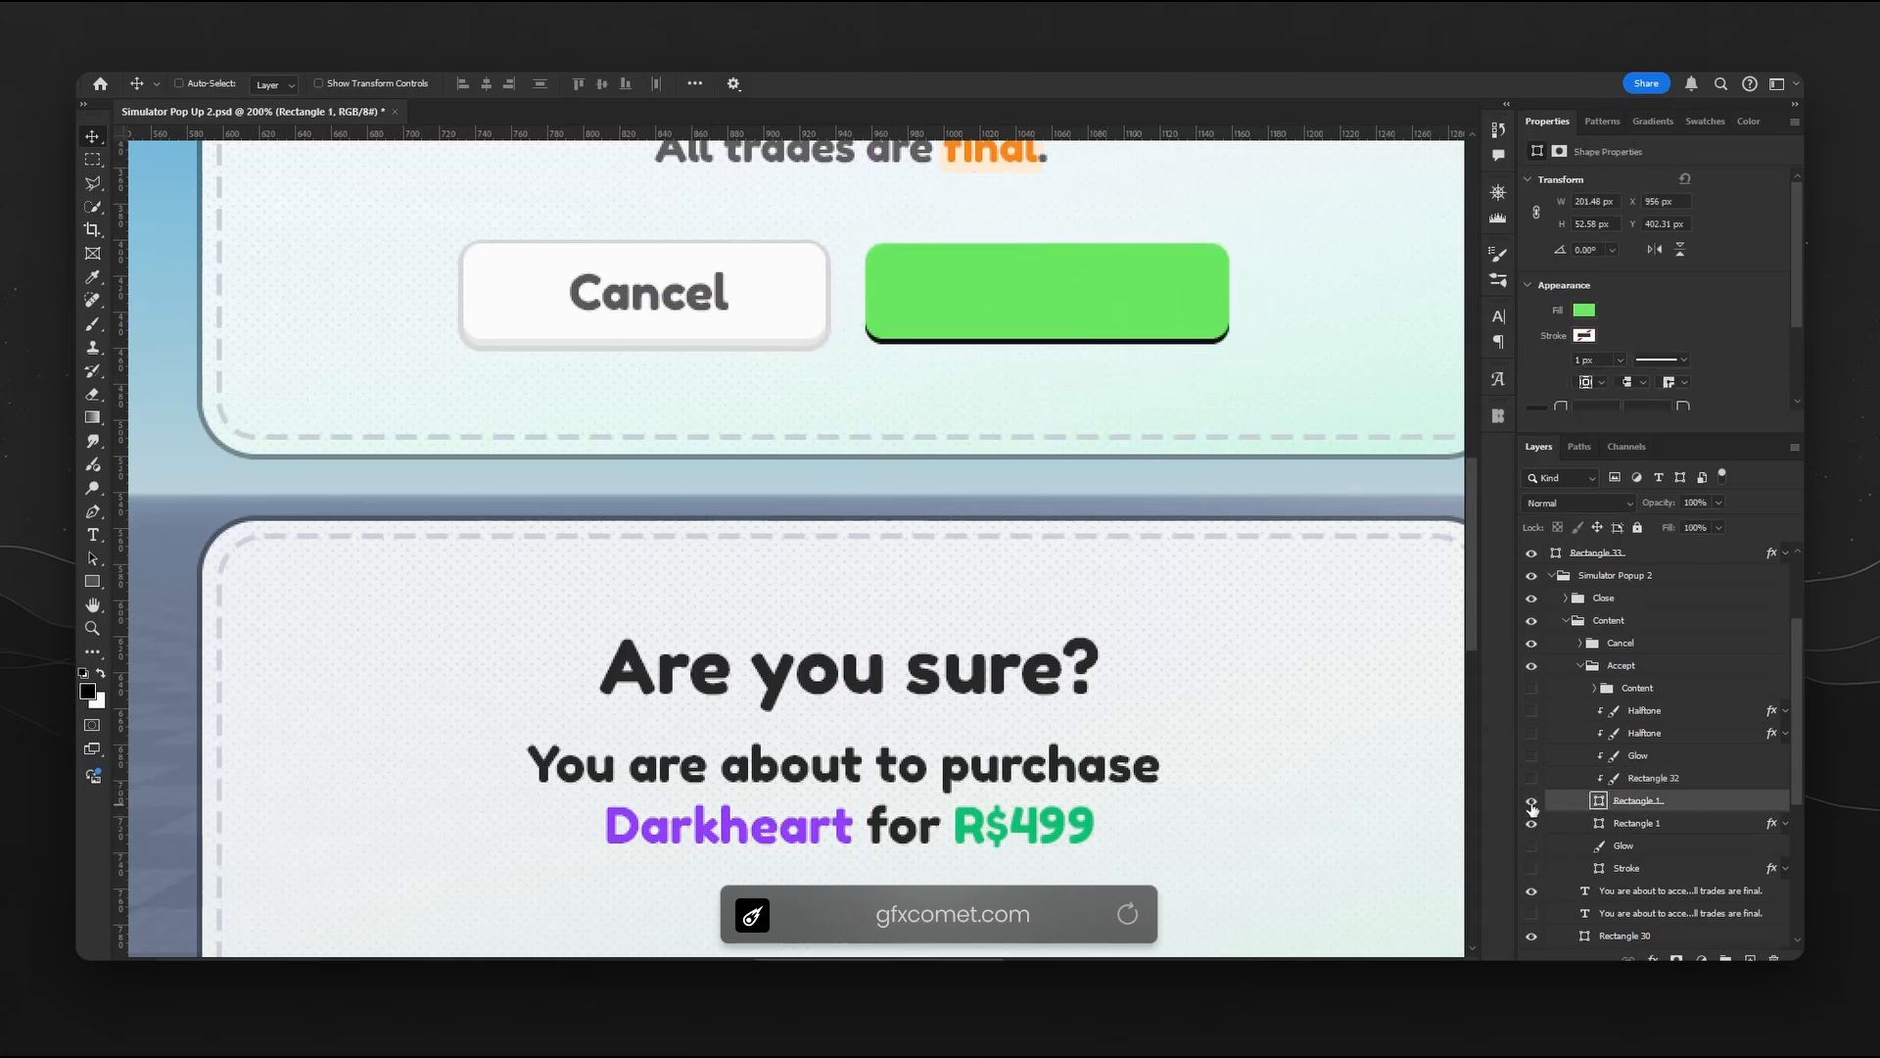
left_click(1531, 801)
left_click(1532, 824)
left_click(1532, 801)
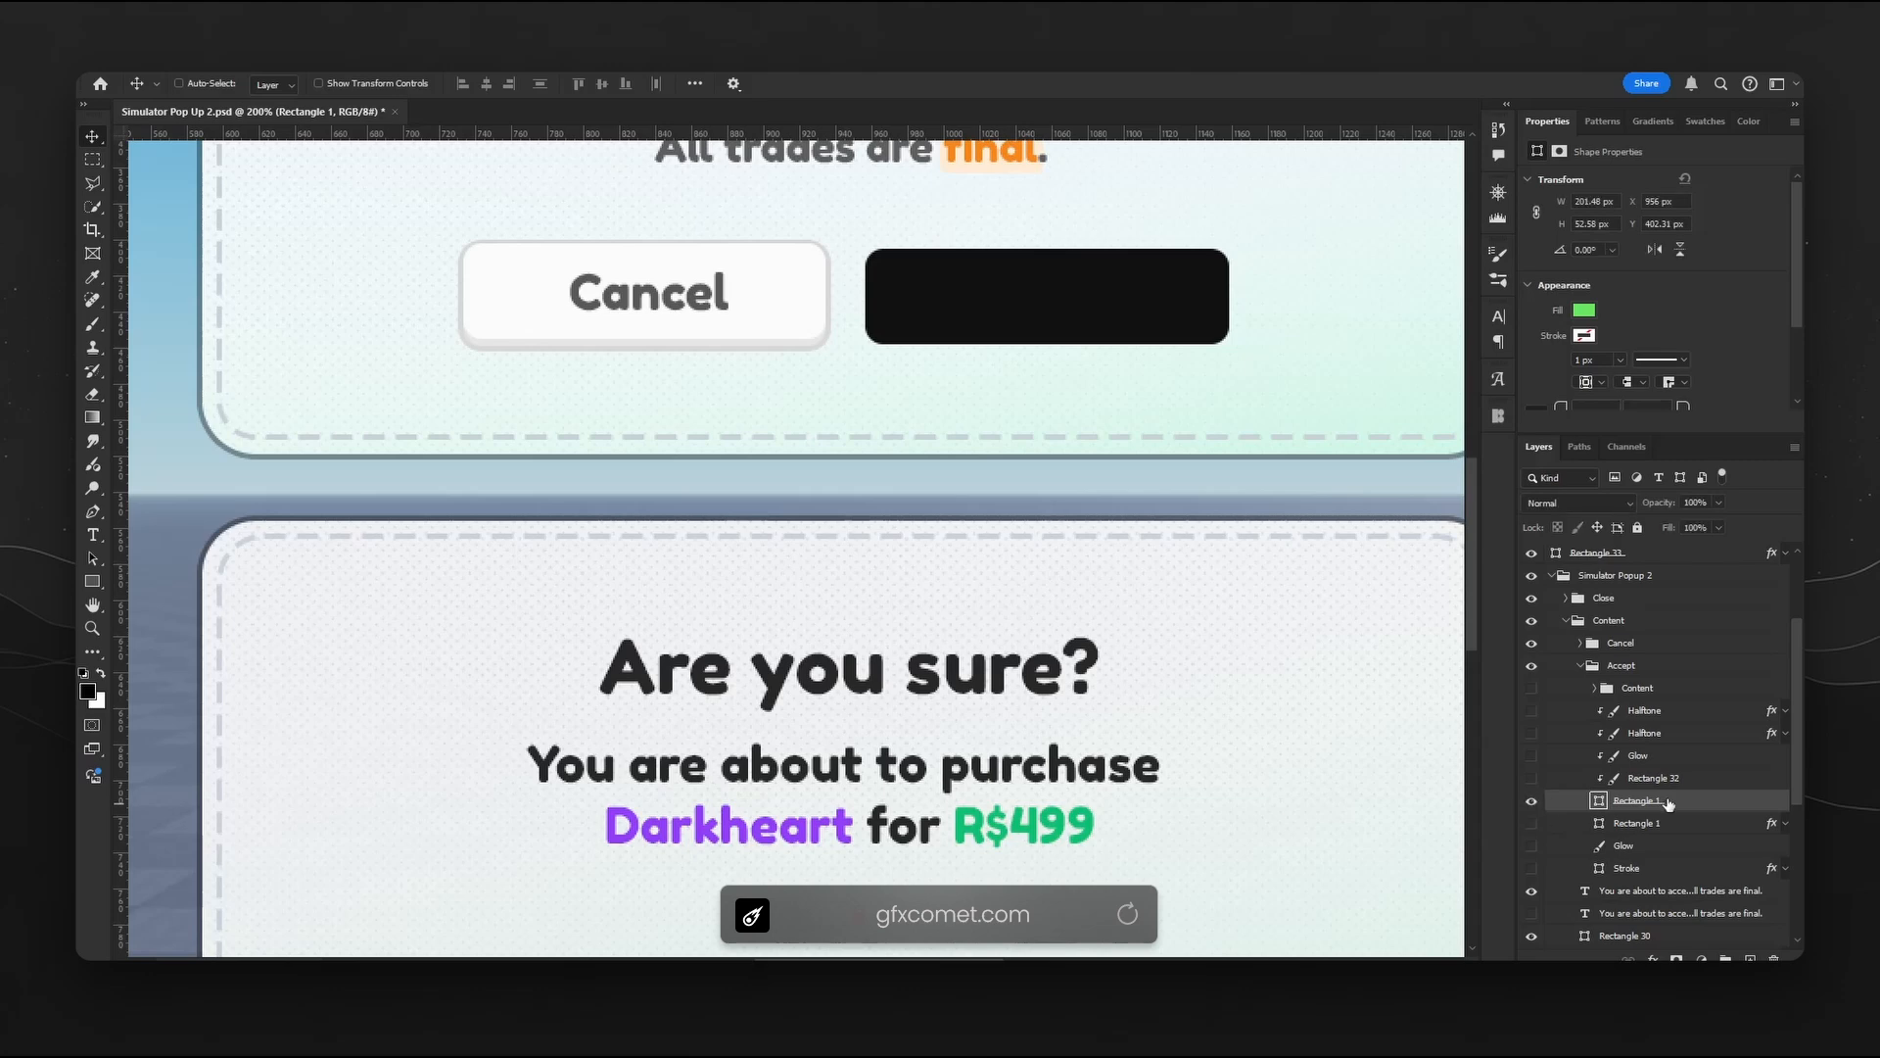
- Duplicate the green button rectangle beneath itself, fill the copy with 000000 and shift it slightly down
double_click(1665, 802)
left_click(1631, 810)
left_click_drag(1649, 807, 1611, 825, "alt")
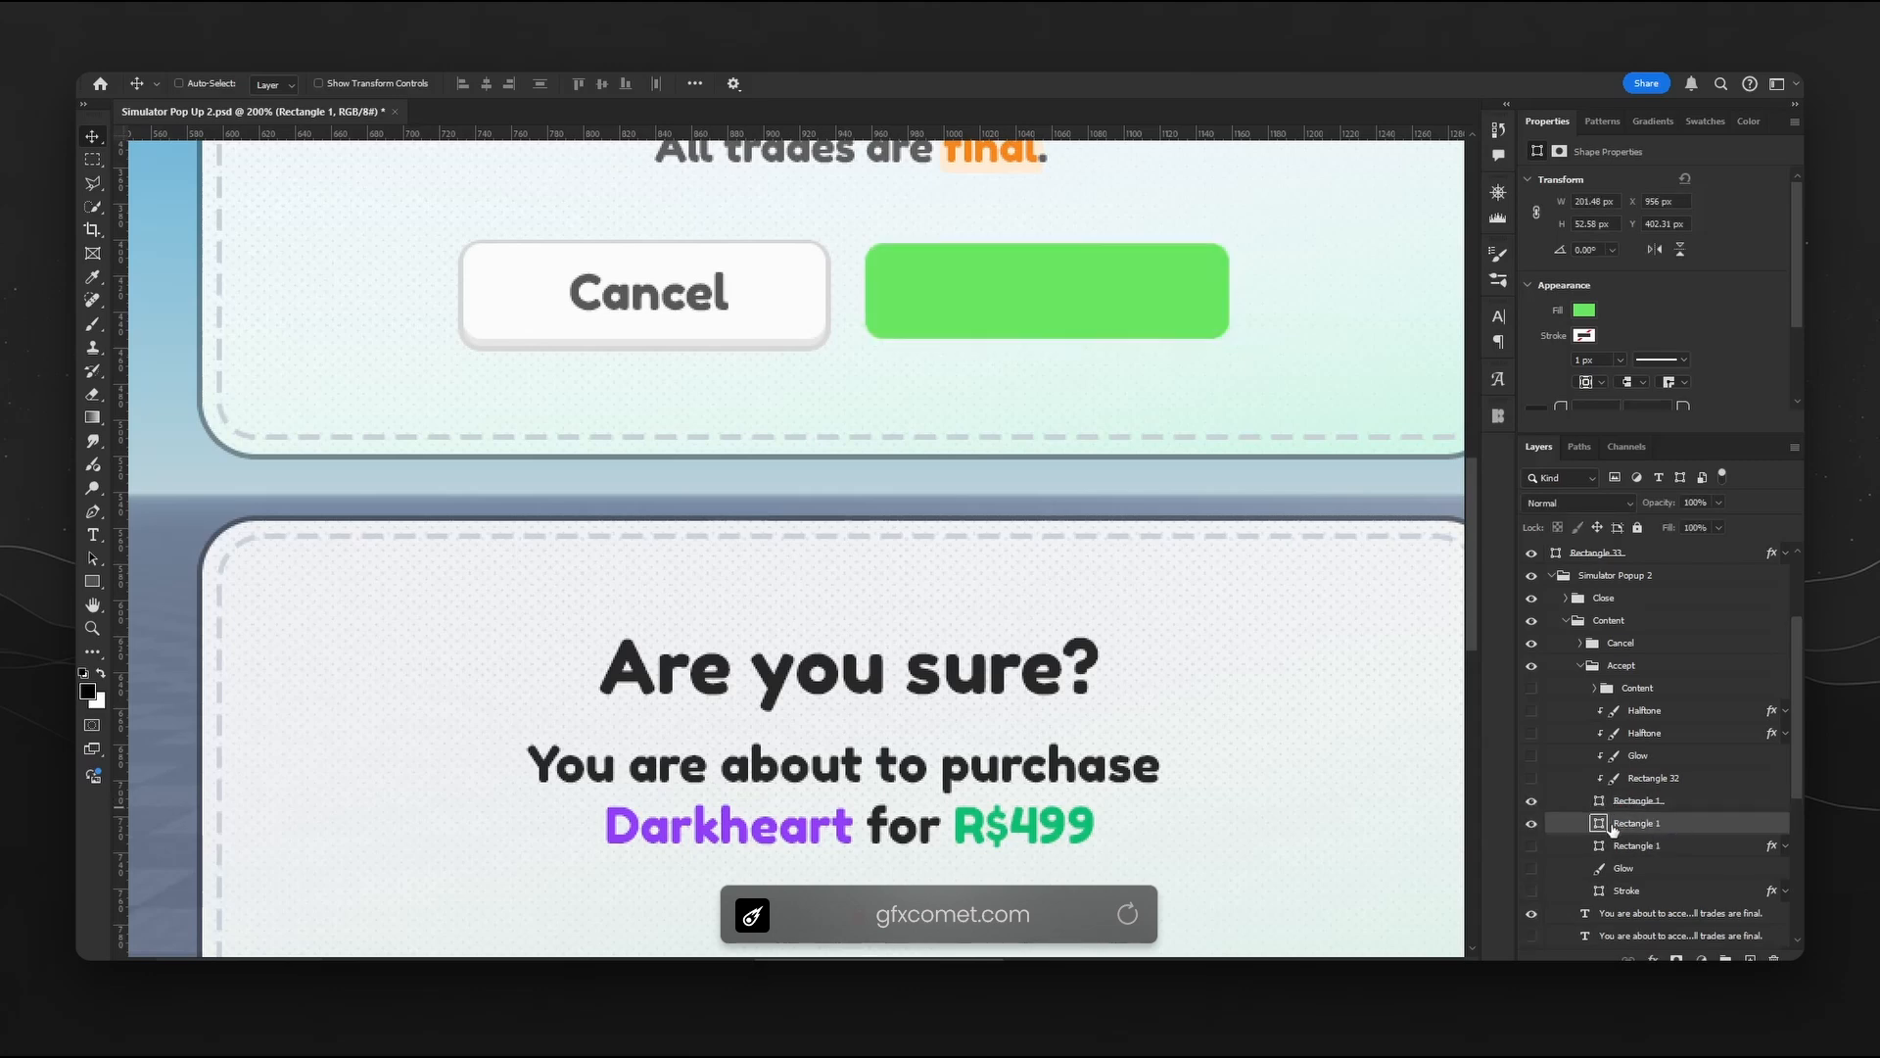
double_click(1599, 824)
left_click(933, 670)
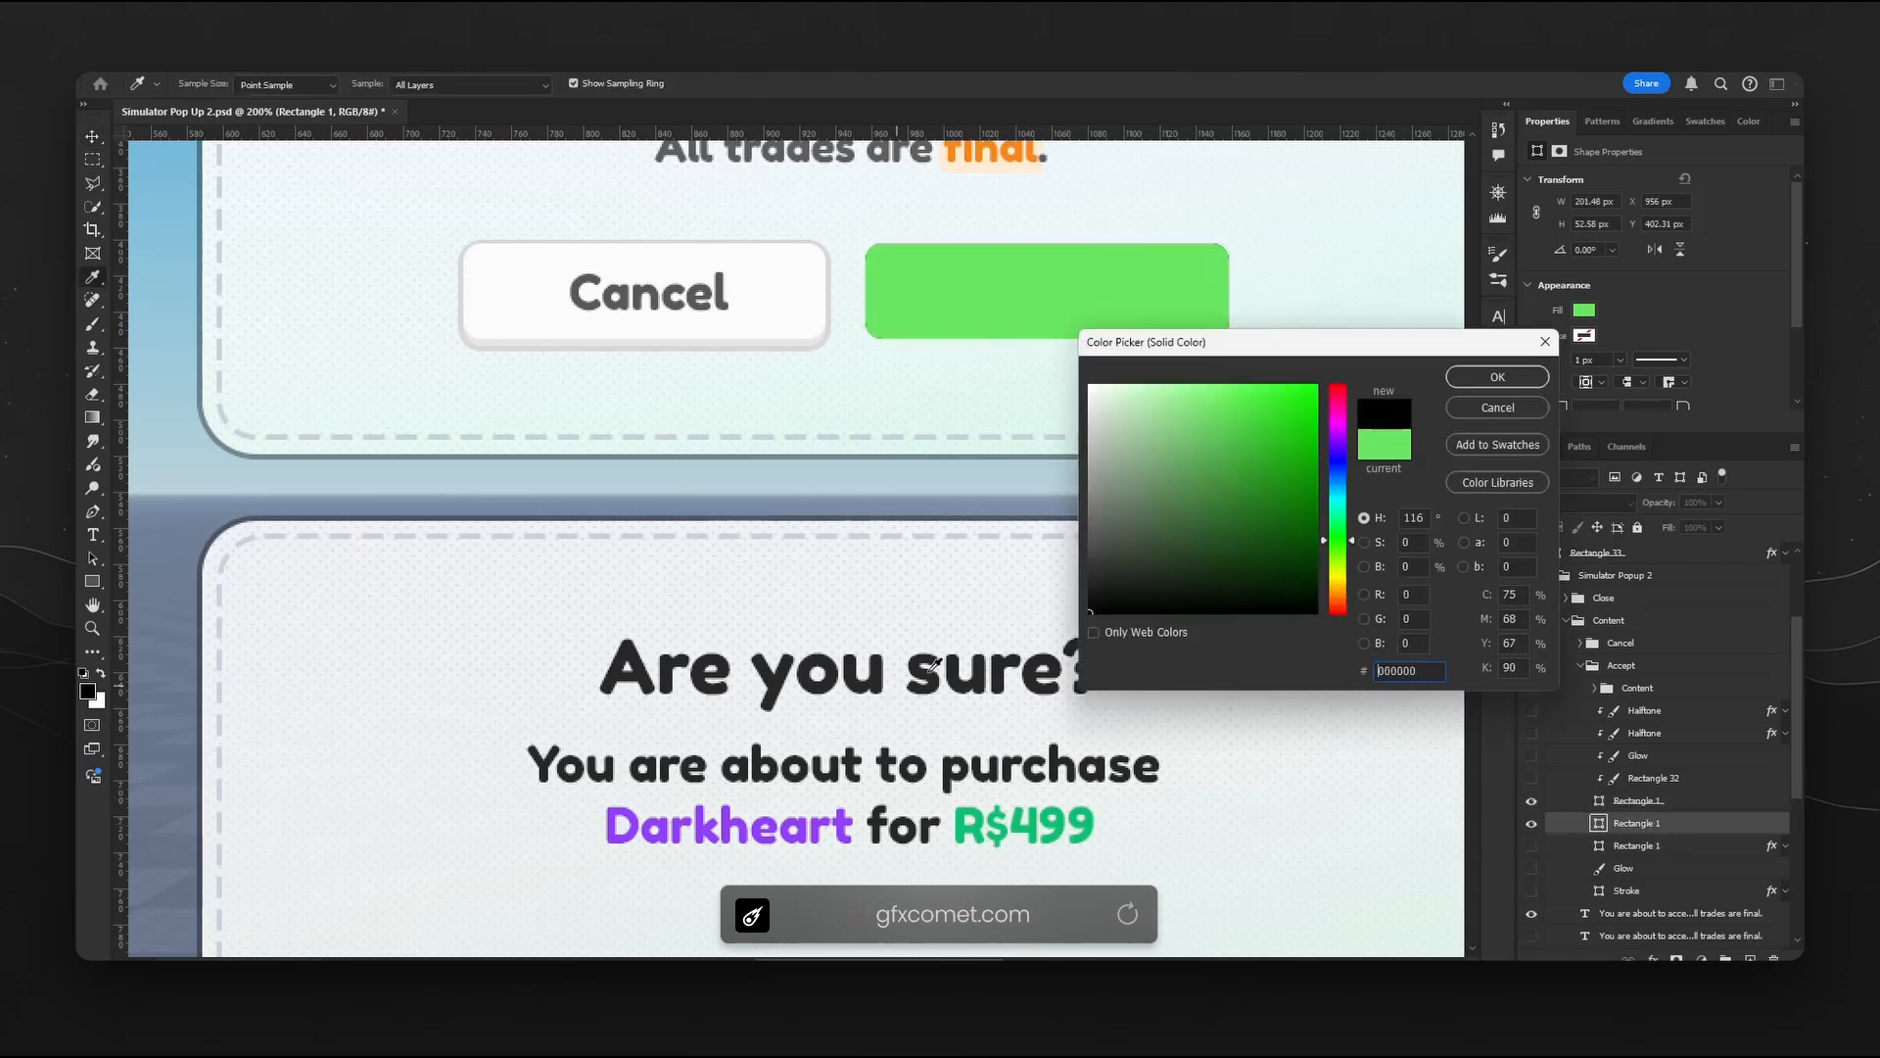
left_click(1491, 379)
left_click_drag(1065, 279, 1066, 290)
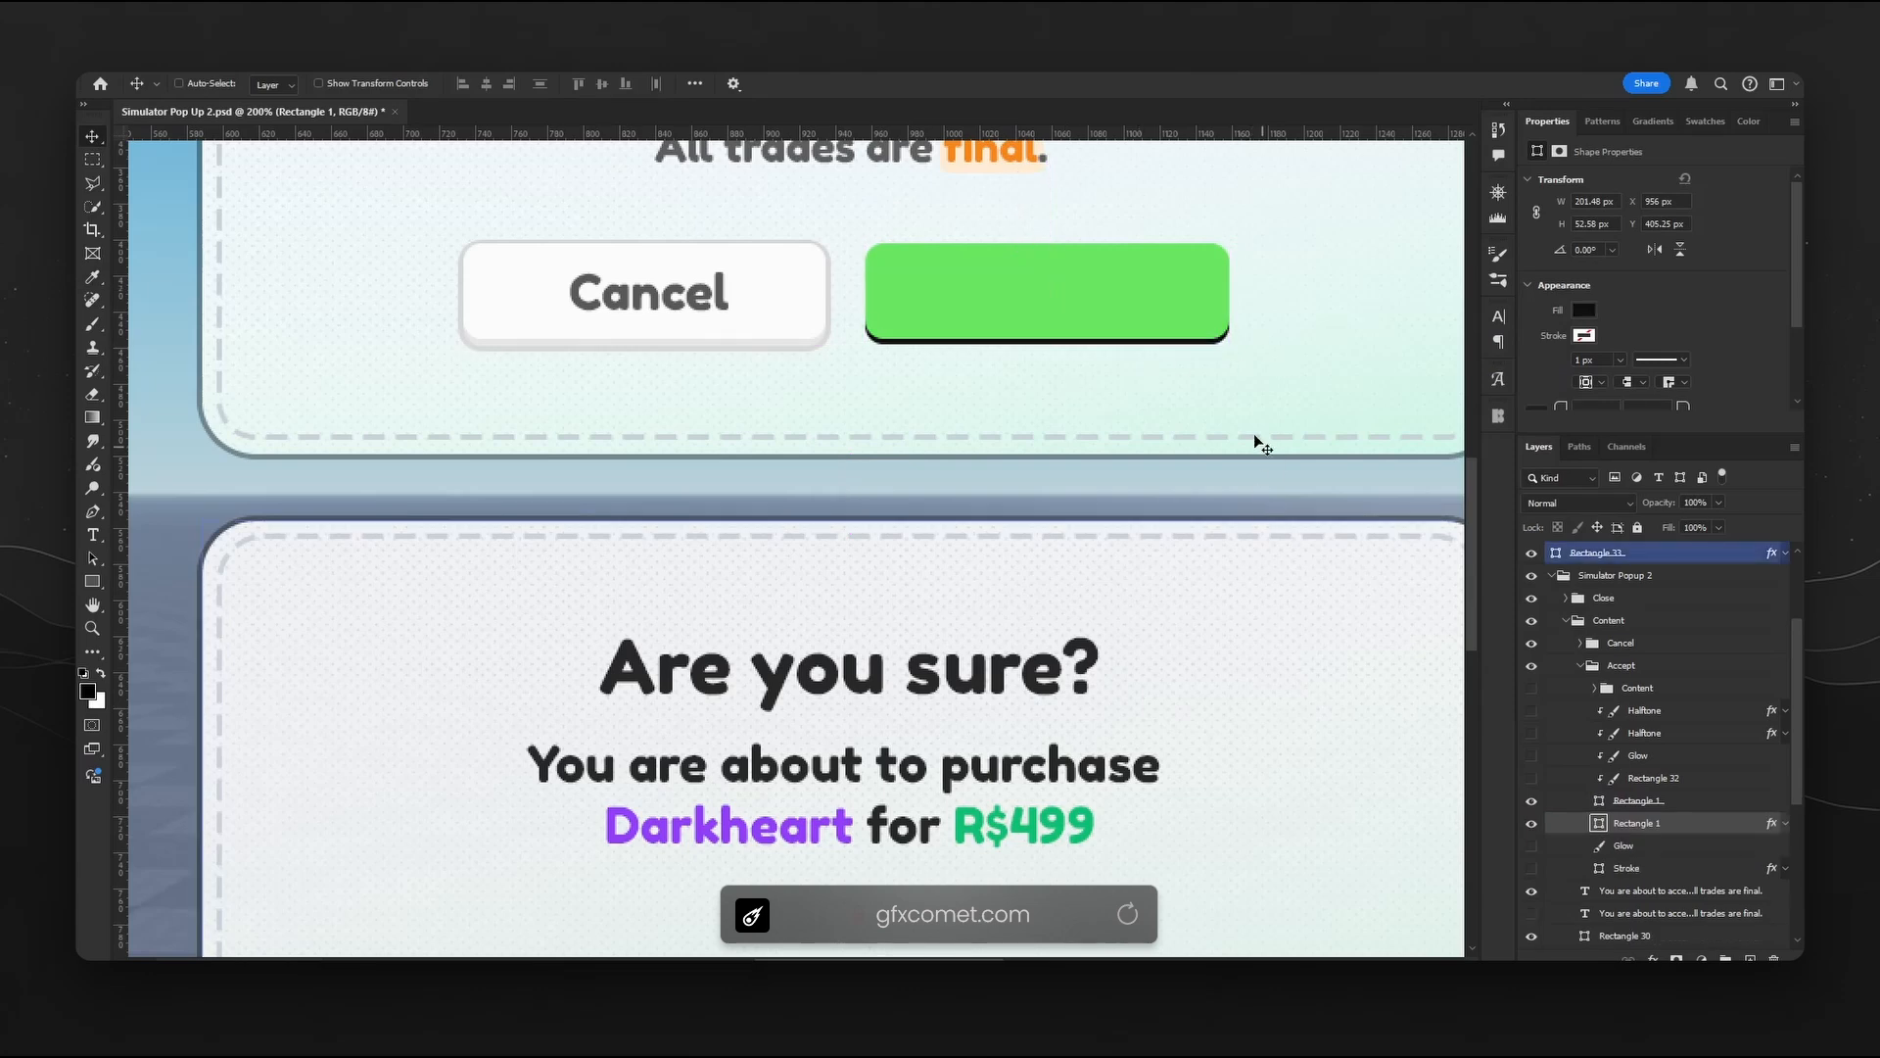
- Examine how the Accept button's Stroke layer outlines the green face and dark edge
scroll(1254, 433, "up", 1)
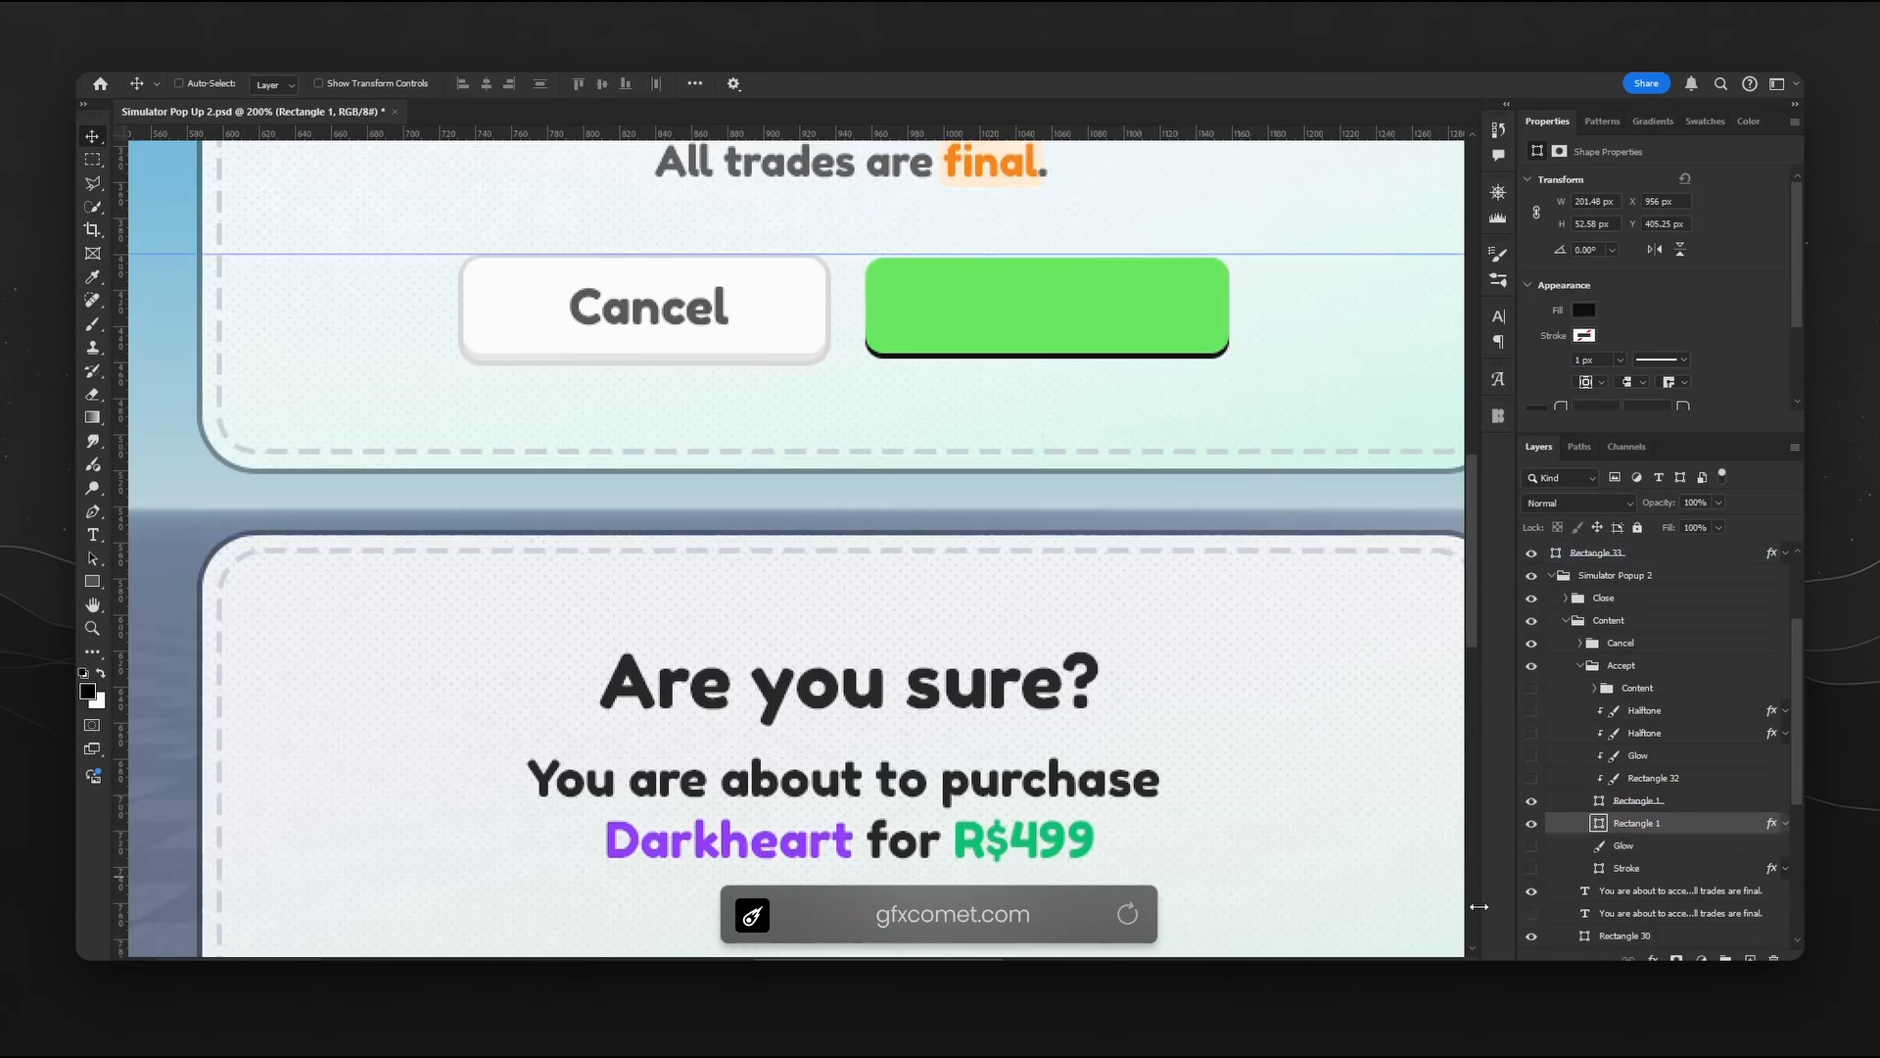
left_click(1530, 868)
left_click(1636, 870)
left_click_drag(1207, 382, 510, 366)
key("ctrl+z")
left_click(1530, 868)
left_click(1530, 868)
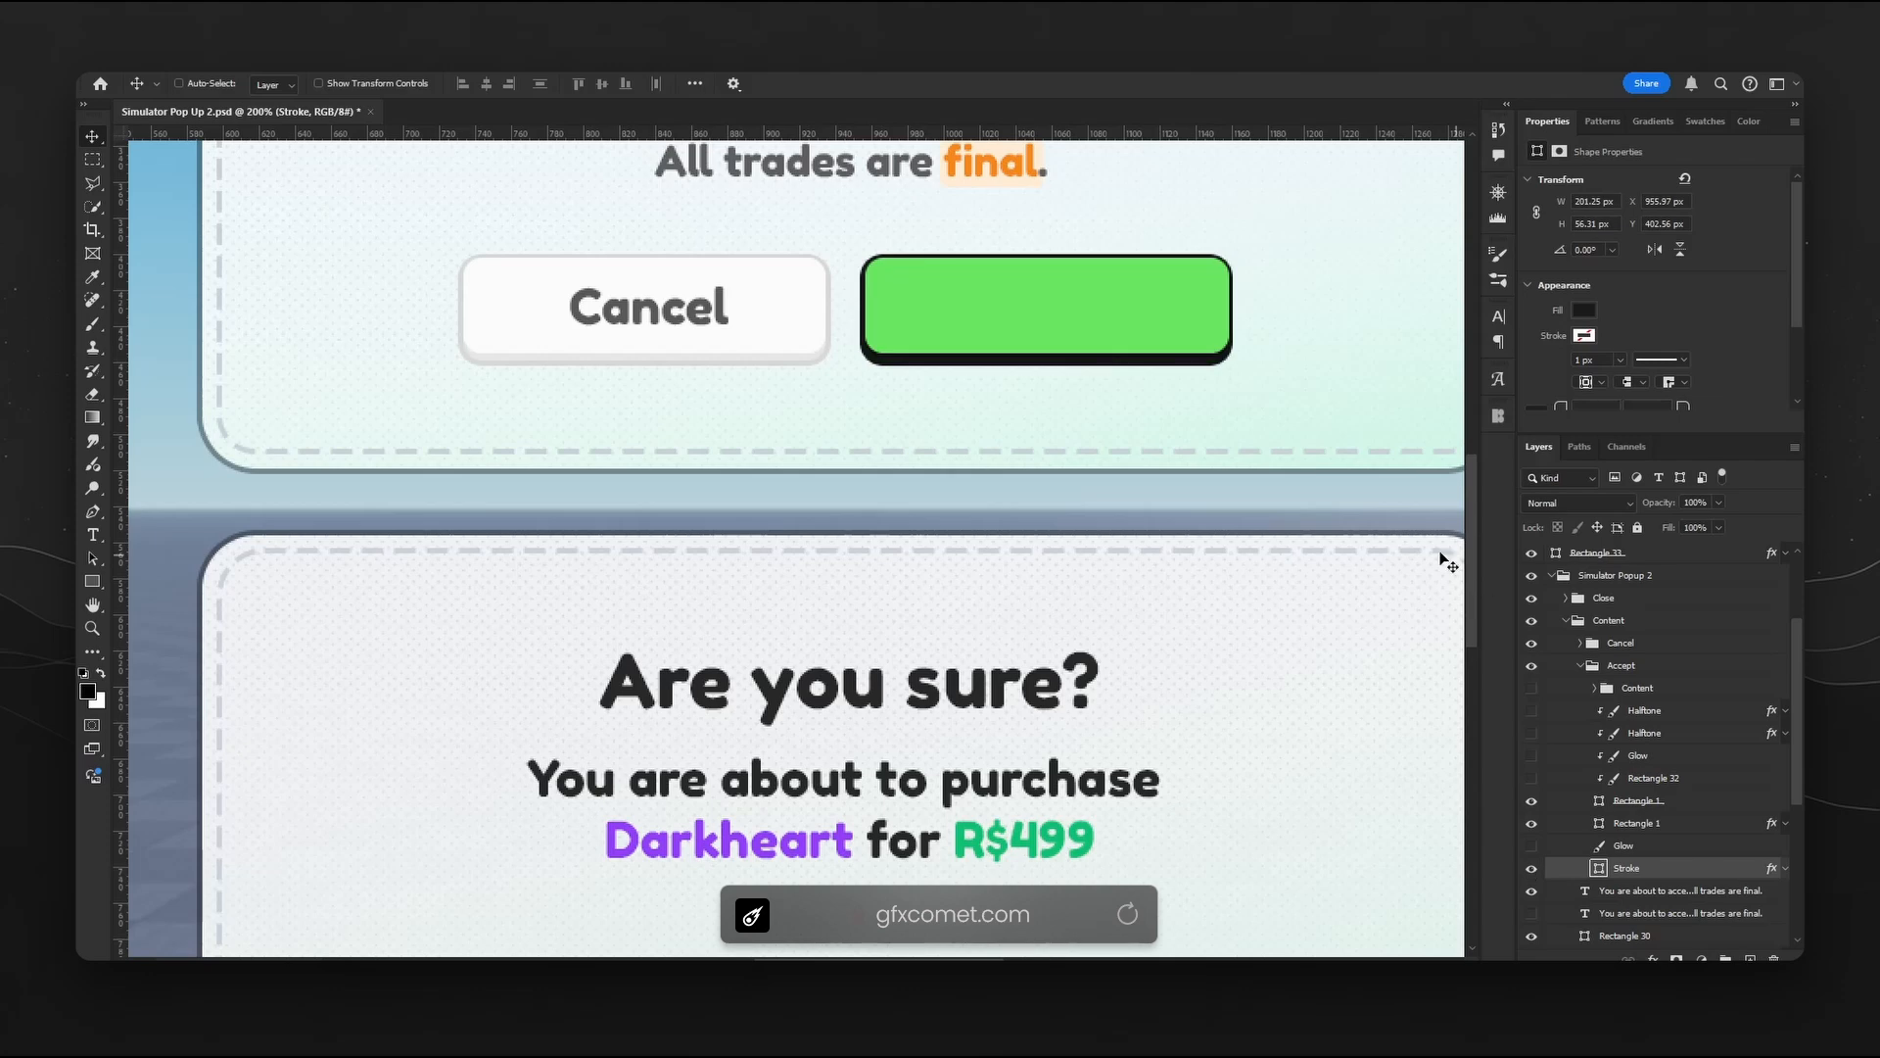
left_click(1530, 868)
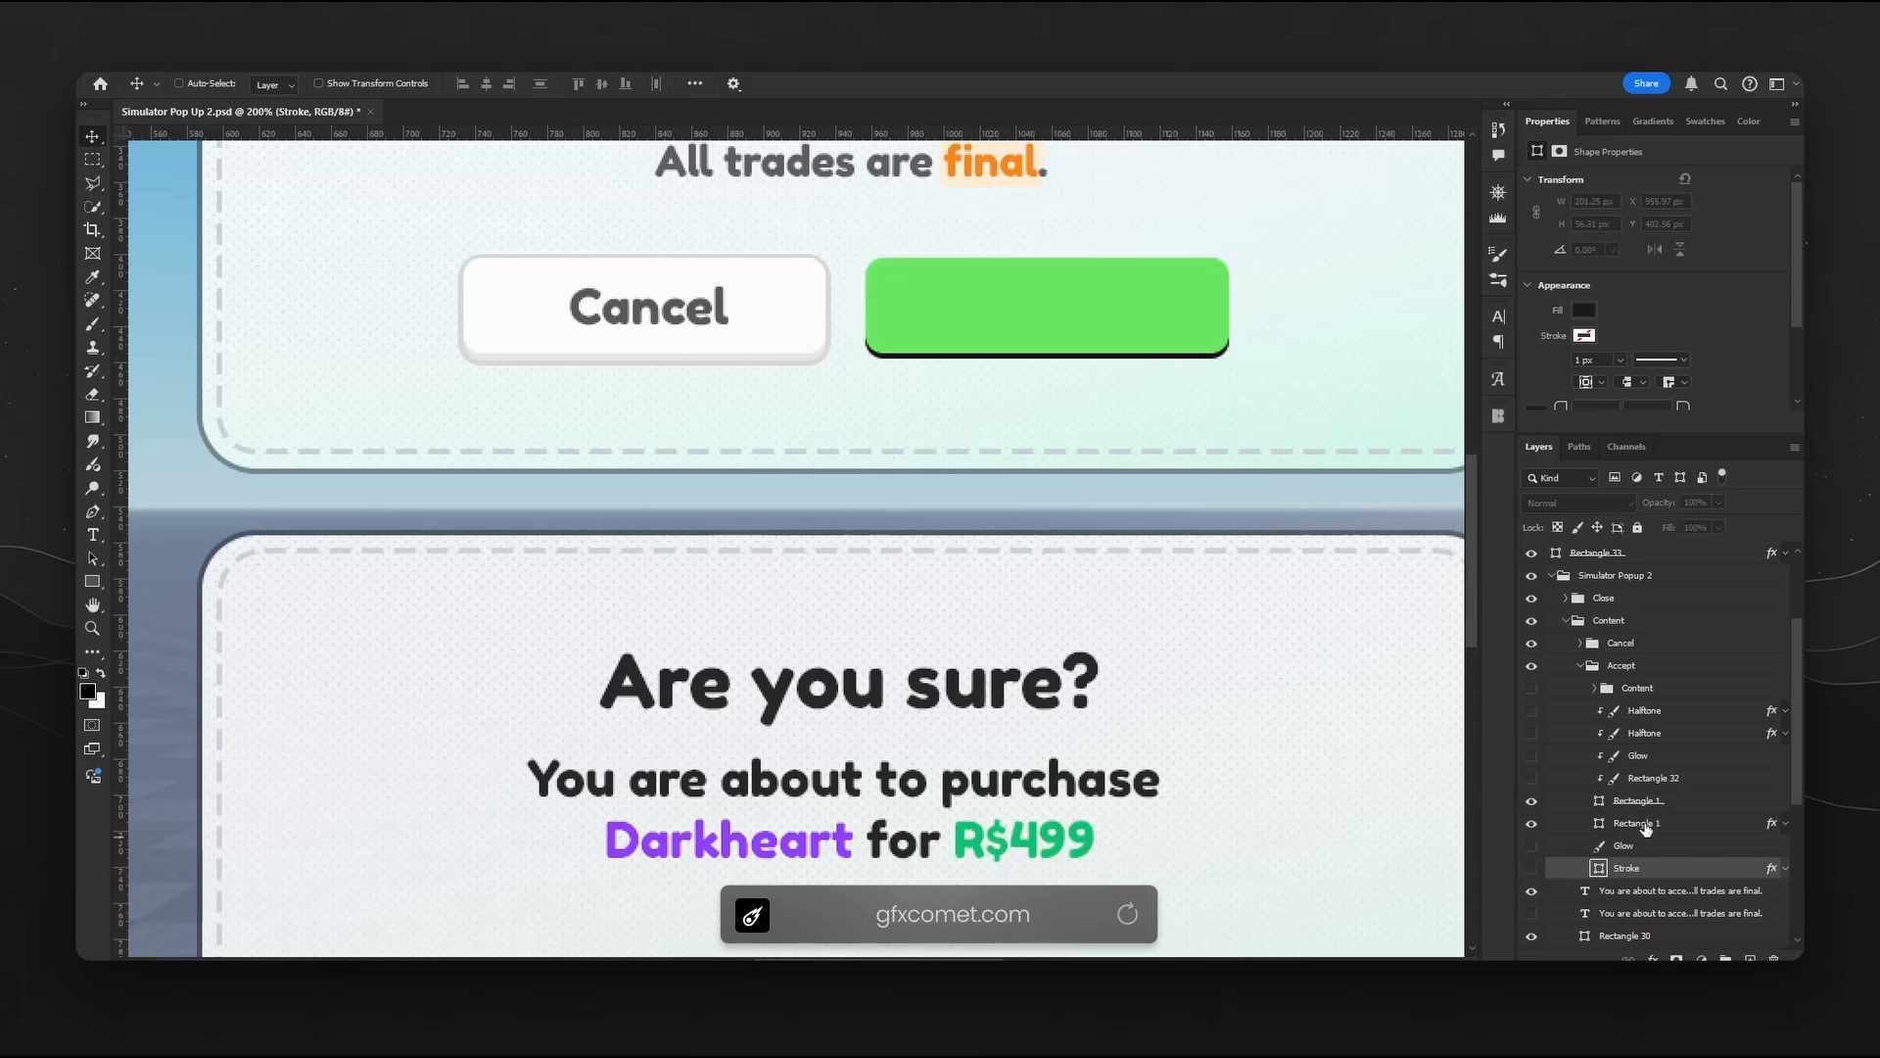
- Duplicate the Accept button's dark rectangle and stretch the copy to about 202 × 56 px, up to the green face's upper edge
left_click(1650, 828)
key("ctrl+j")
key("shift+Down")
key("shift+Down")
key("shift+Down")
key("shift+Down")
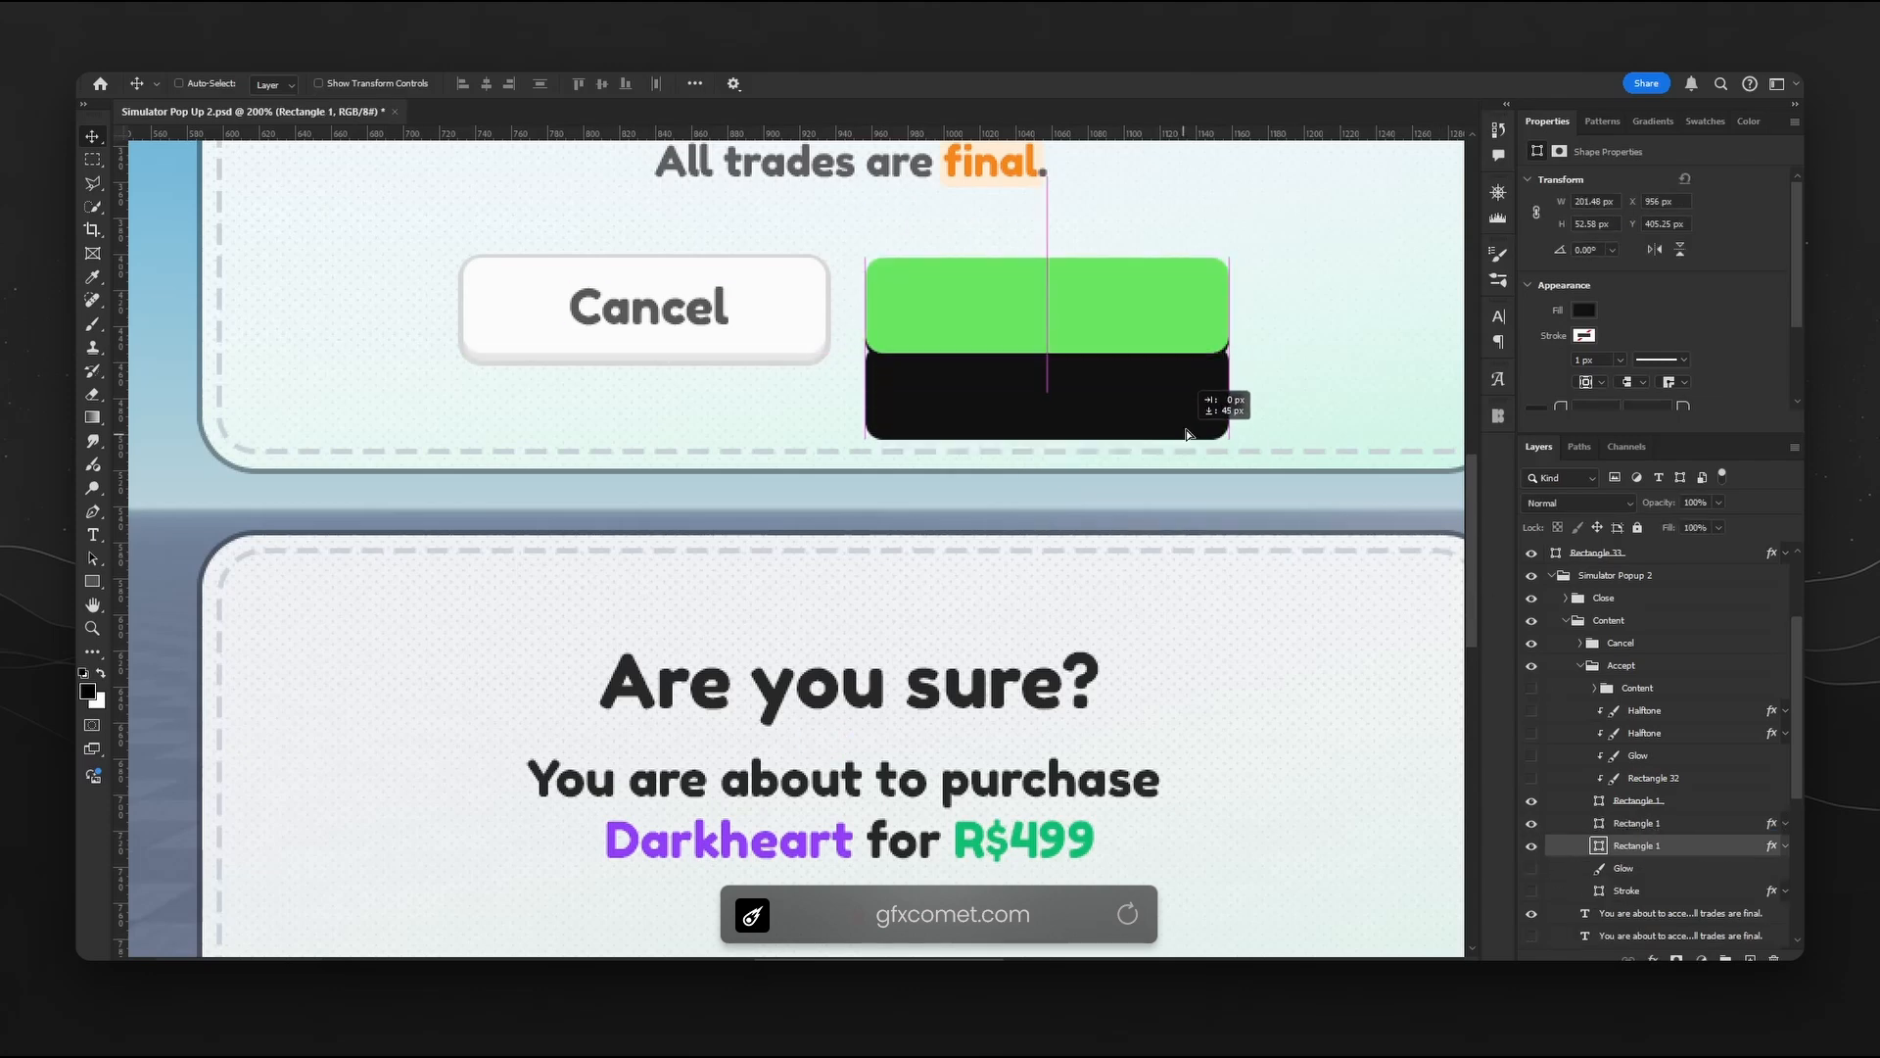
key("ctrl+z")
key("ctrl+t")
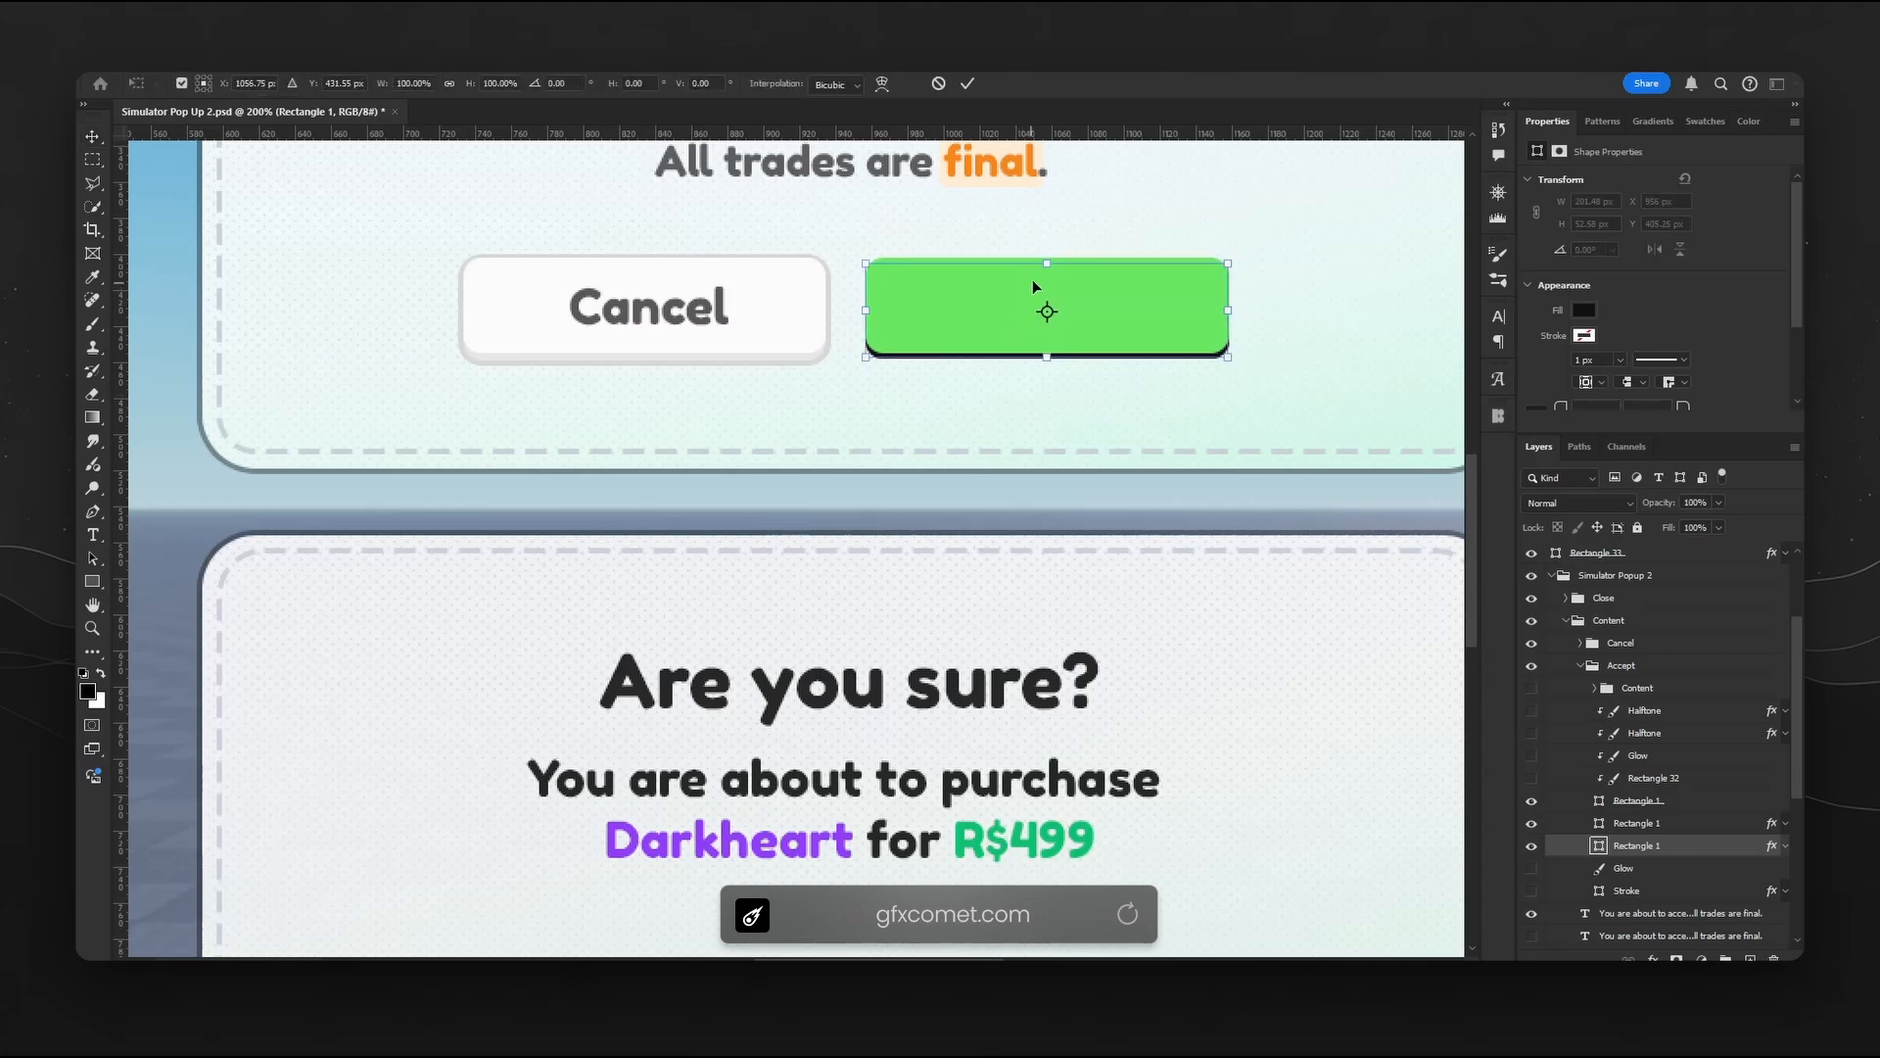
left_click_drag(1045, 265, 1055, 261)
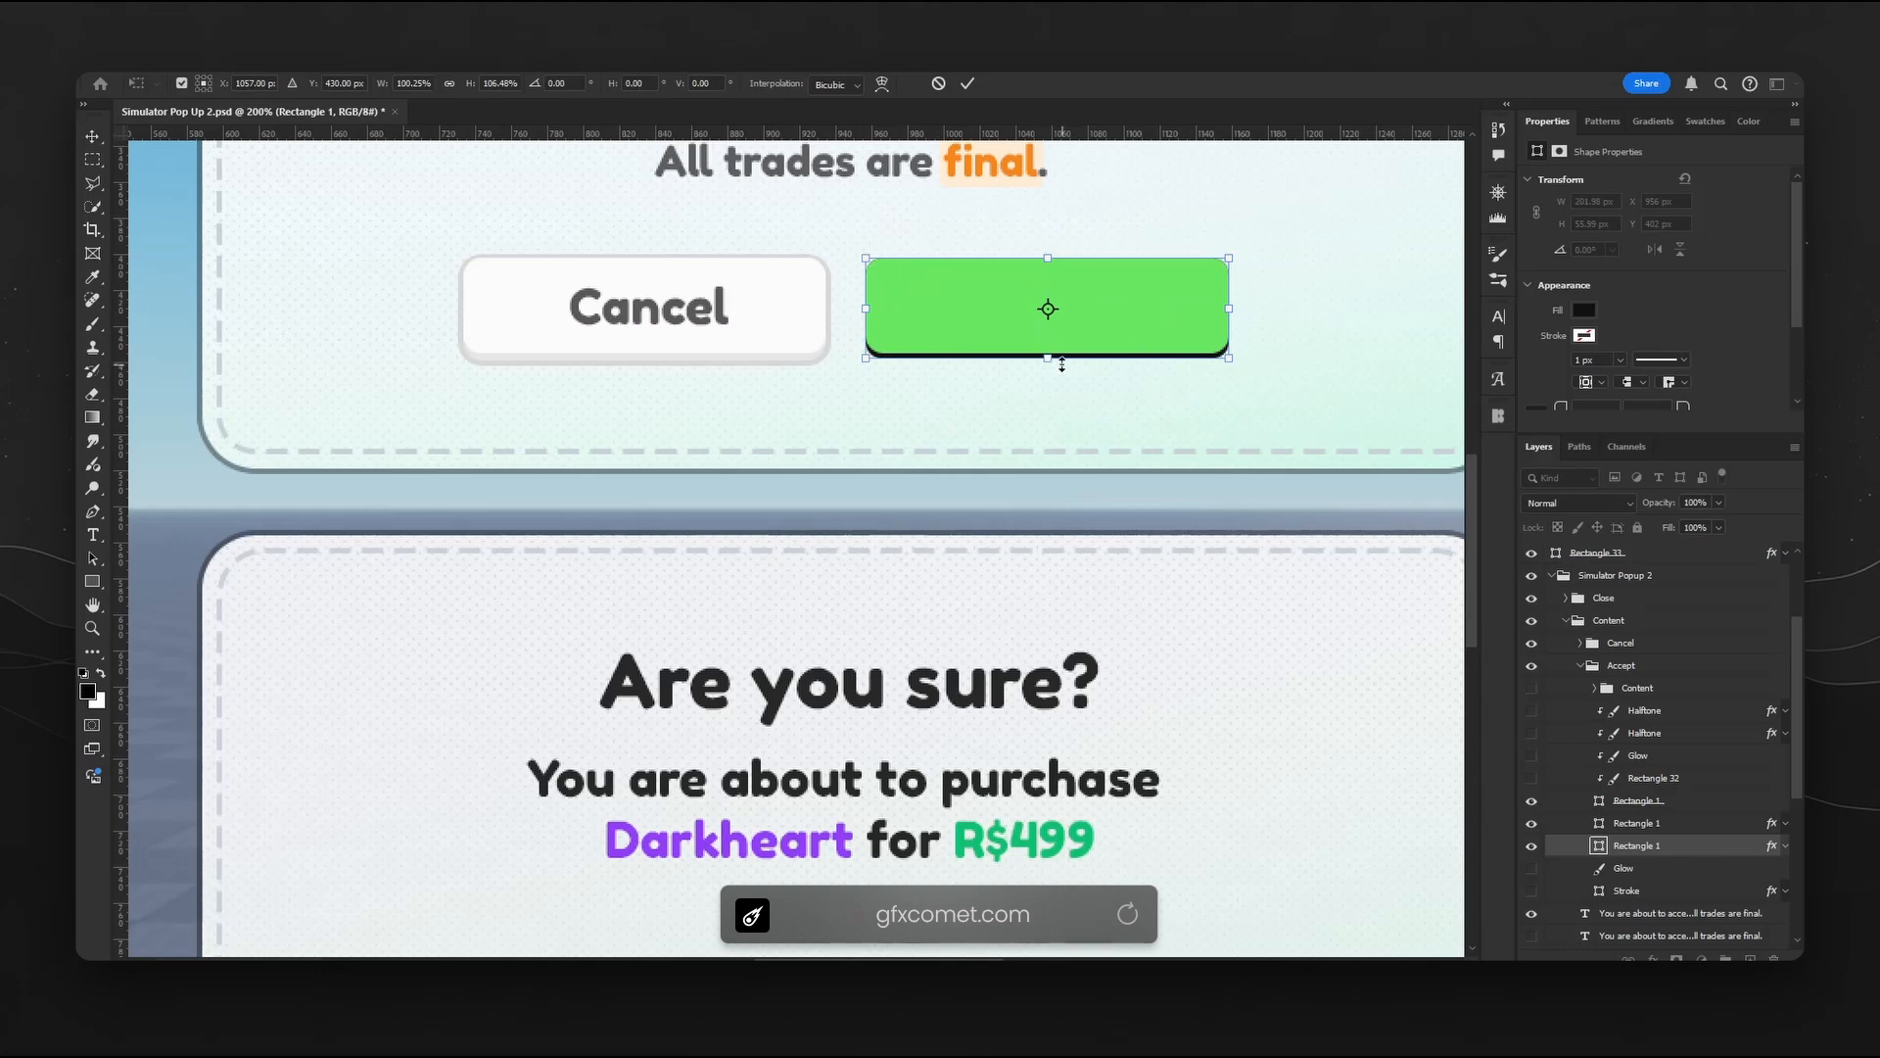
left_click_drag(1062, 364, 1063, 353)
key("Return")
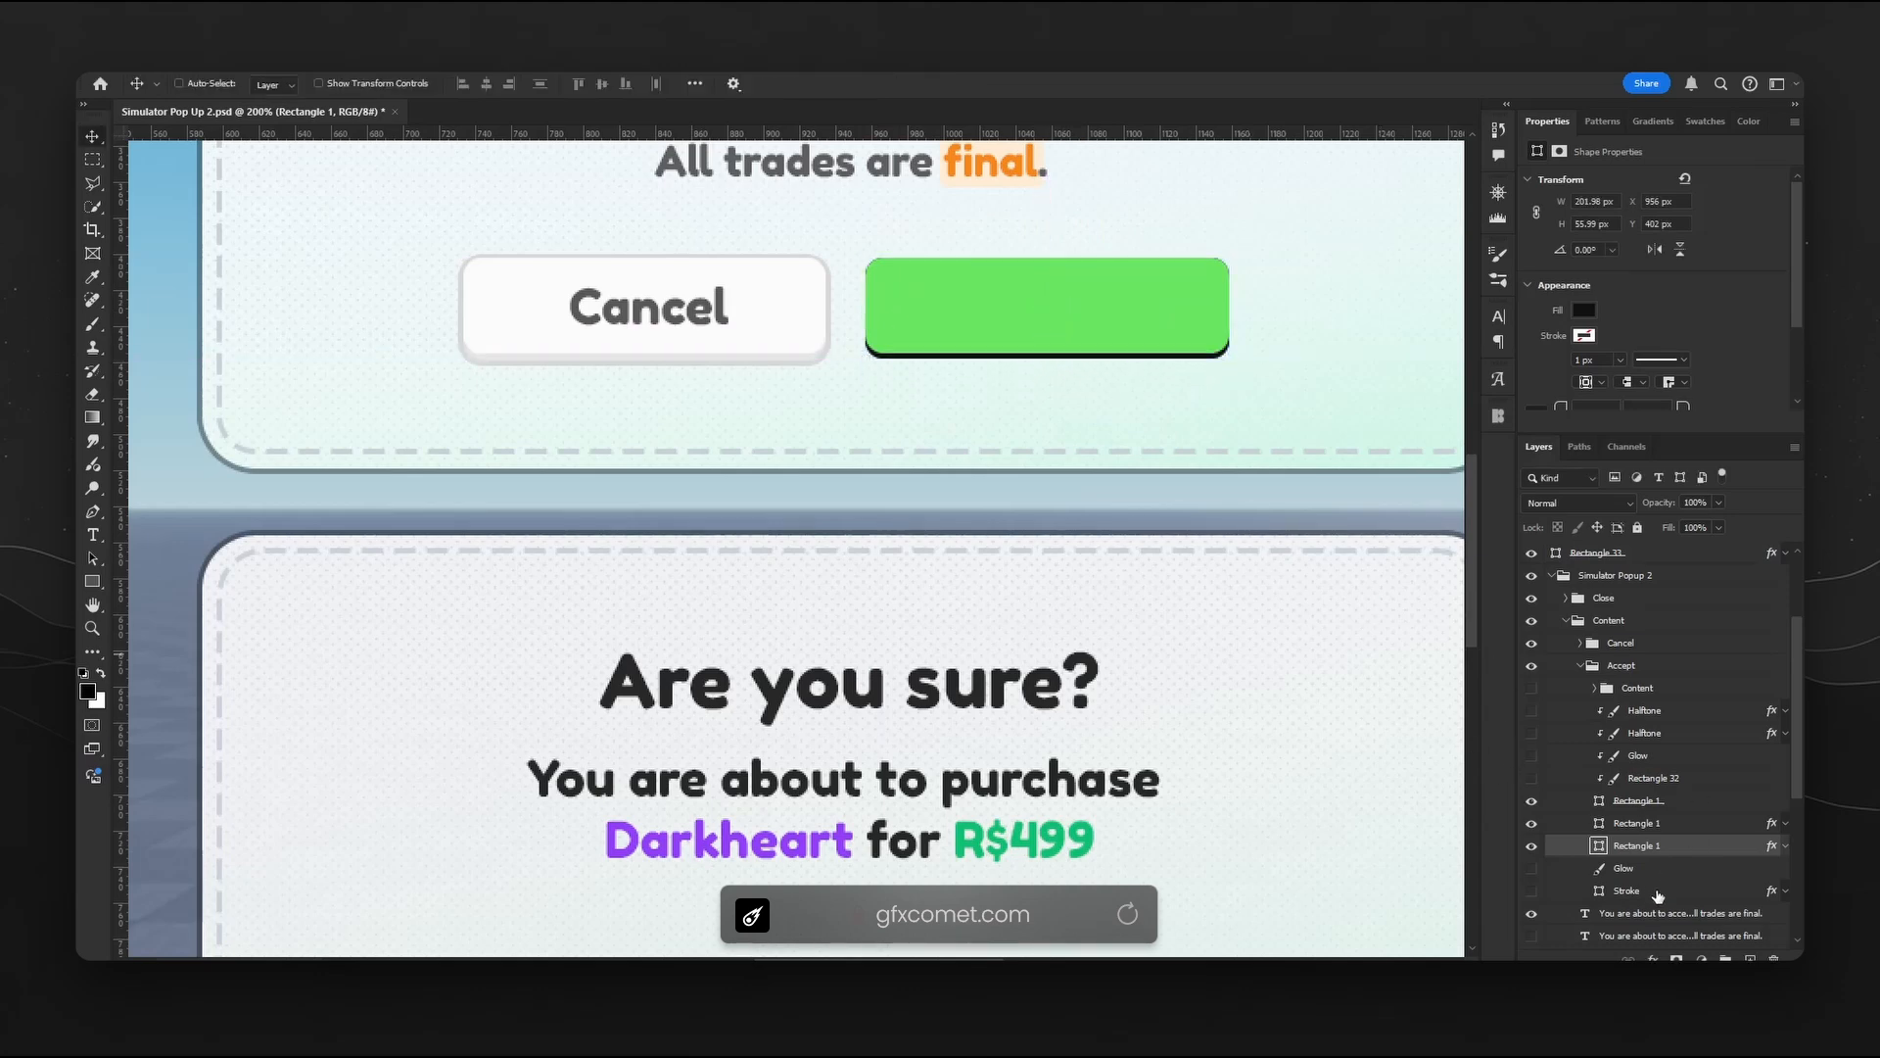
- Copy the Stroke layer's style and paste it onto the stretched dark rectangle
right_click(1657, 892)
left_click(1650, 897)
right_click(1659, 891)
left_click(1702, 702)
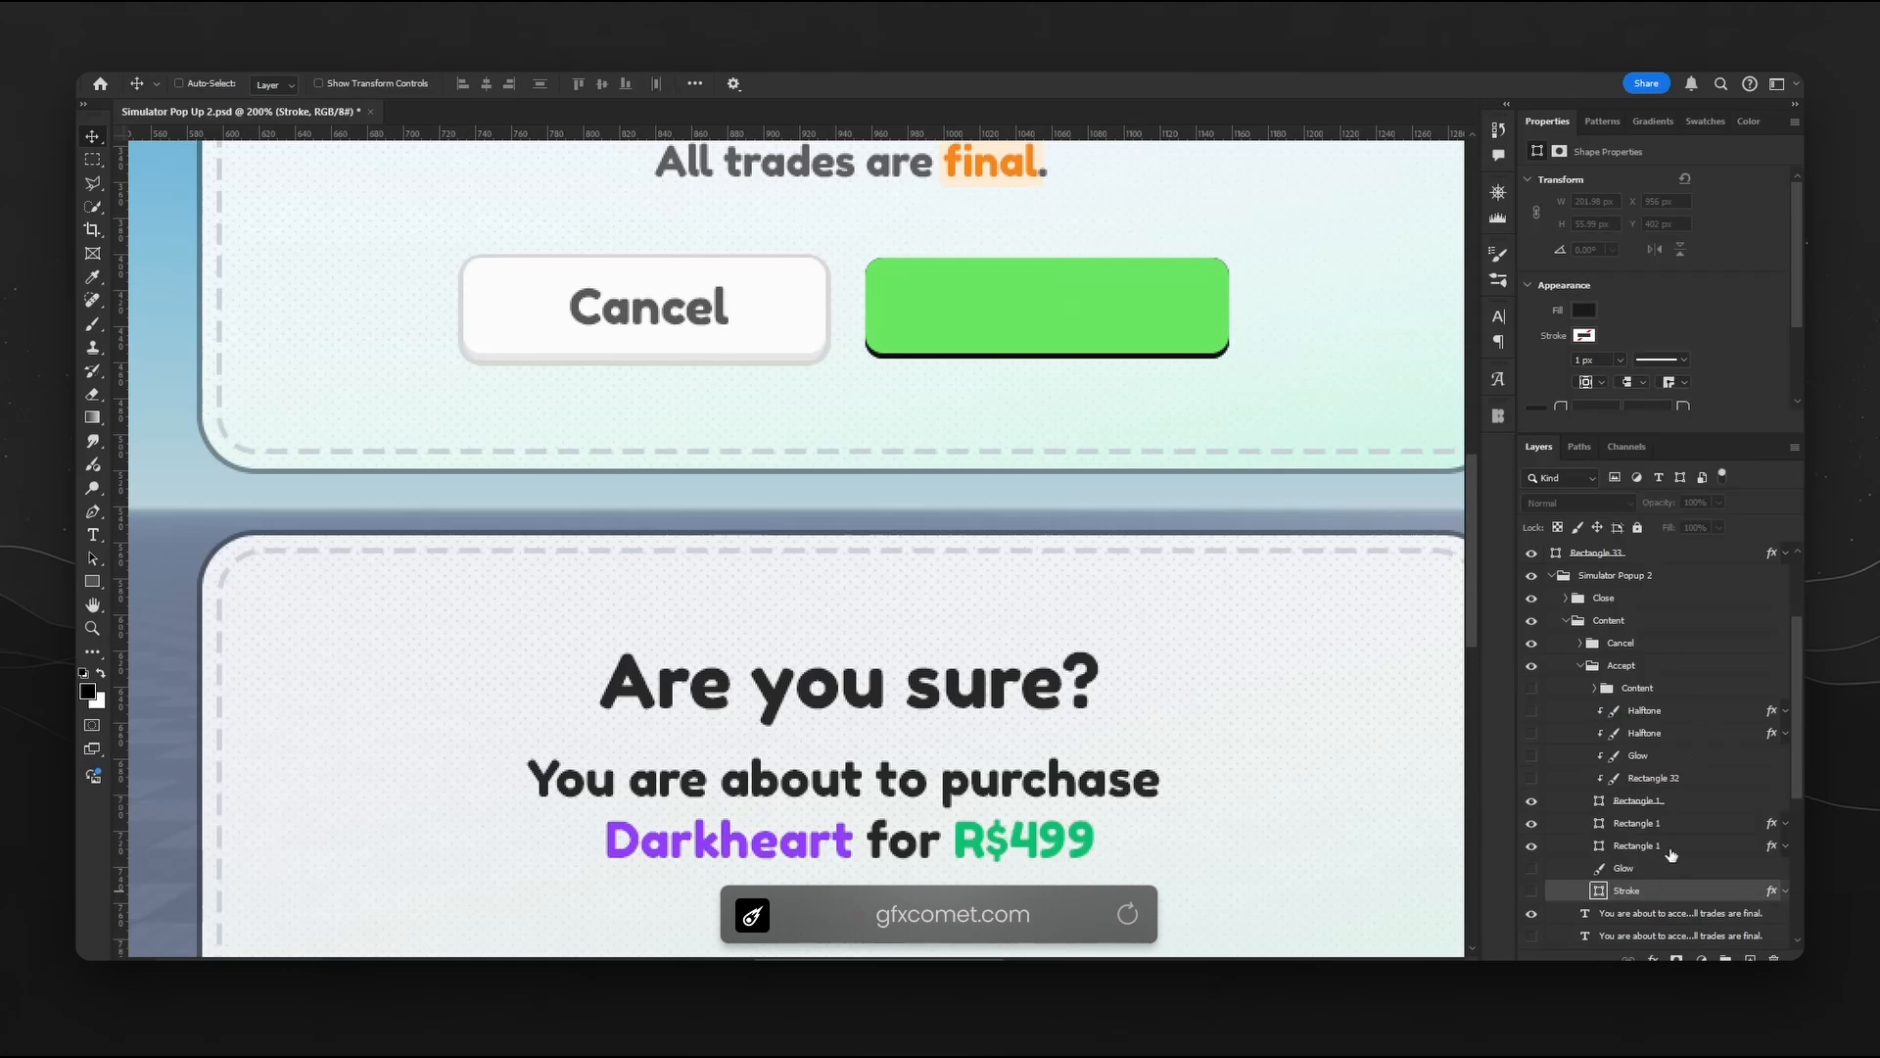
left_click(1670, 848)
right_click(1670, 848)
left_click(1701, 675)
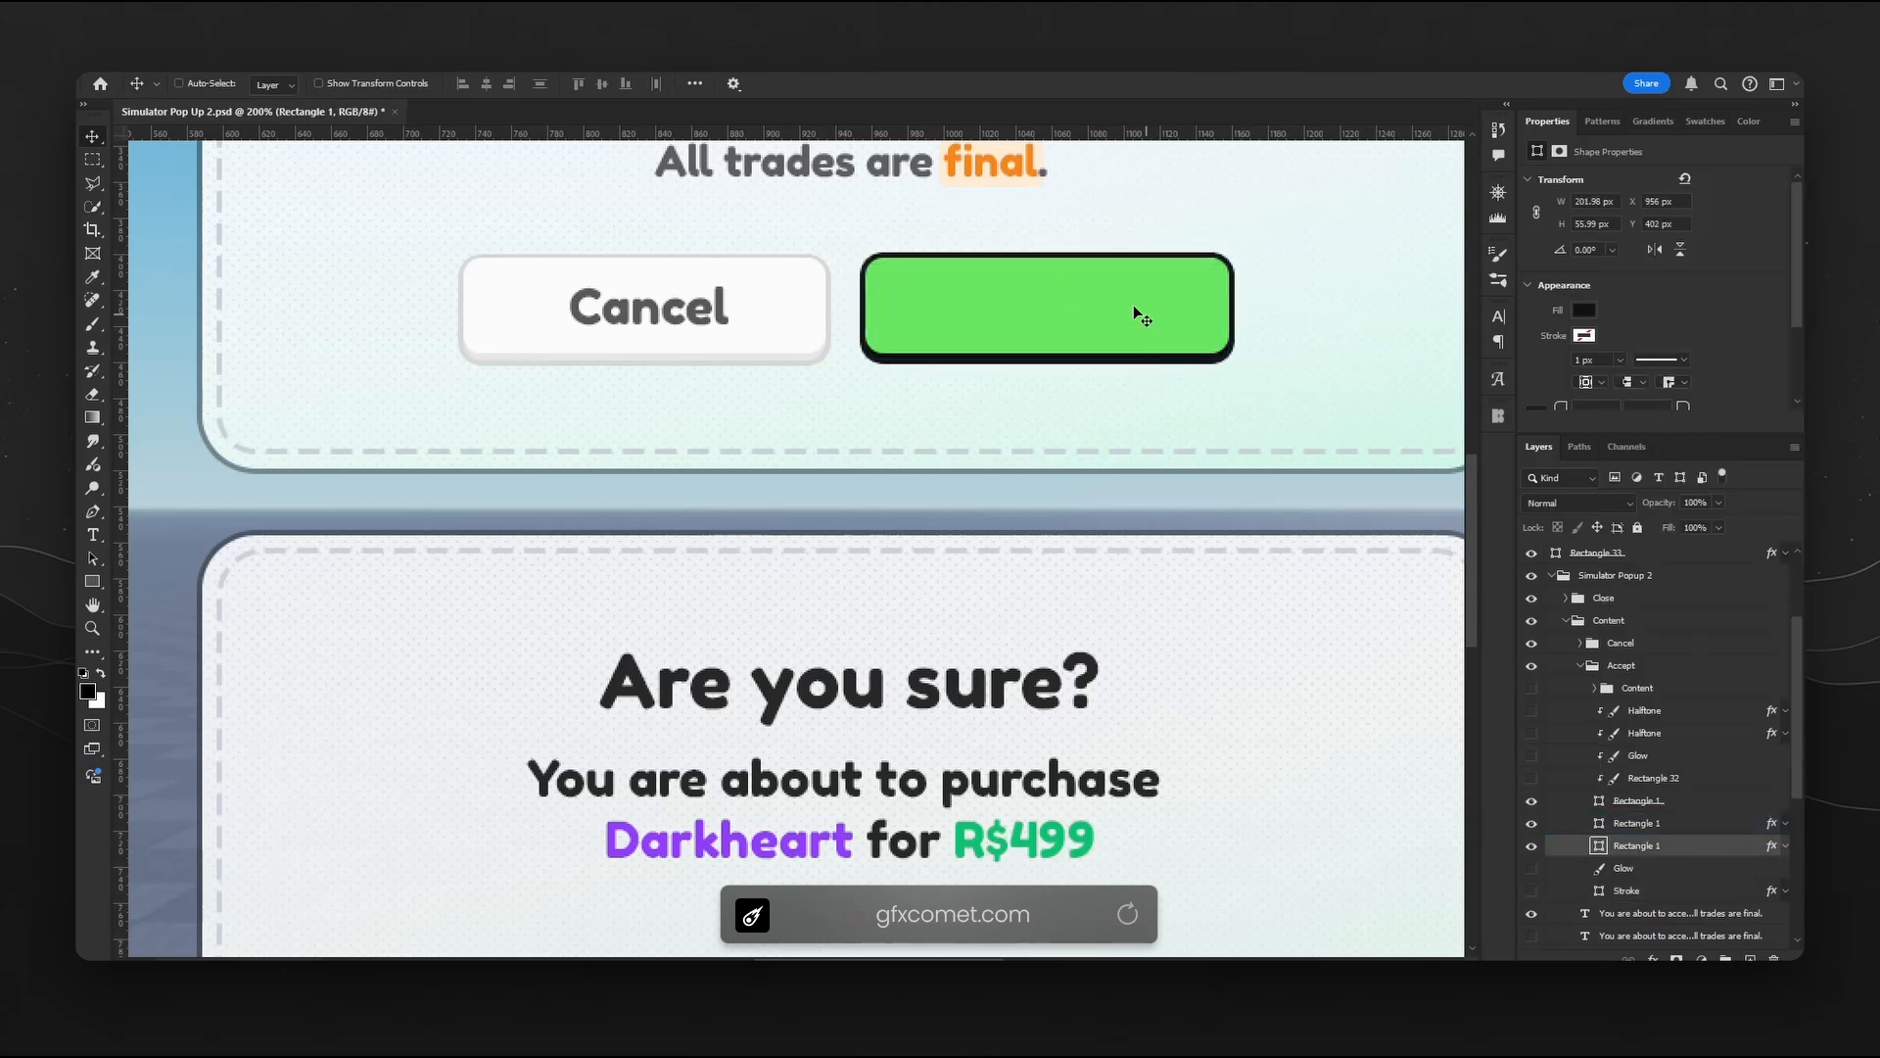
- Delete the duplicated dark rectangle and make the Accept button's label group visible again
key("Delete")
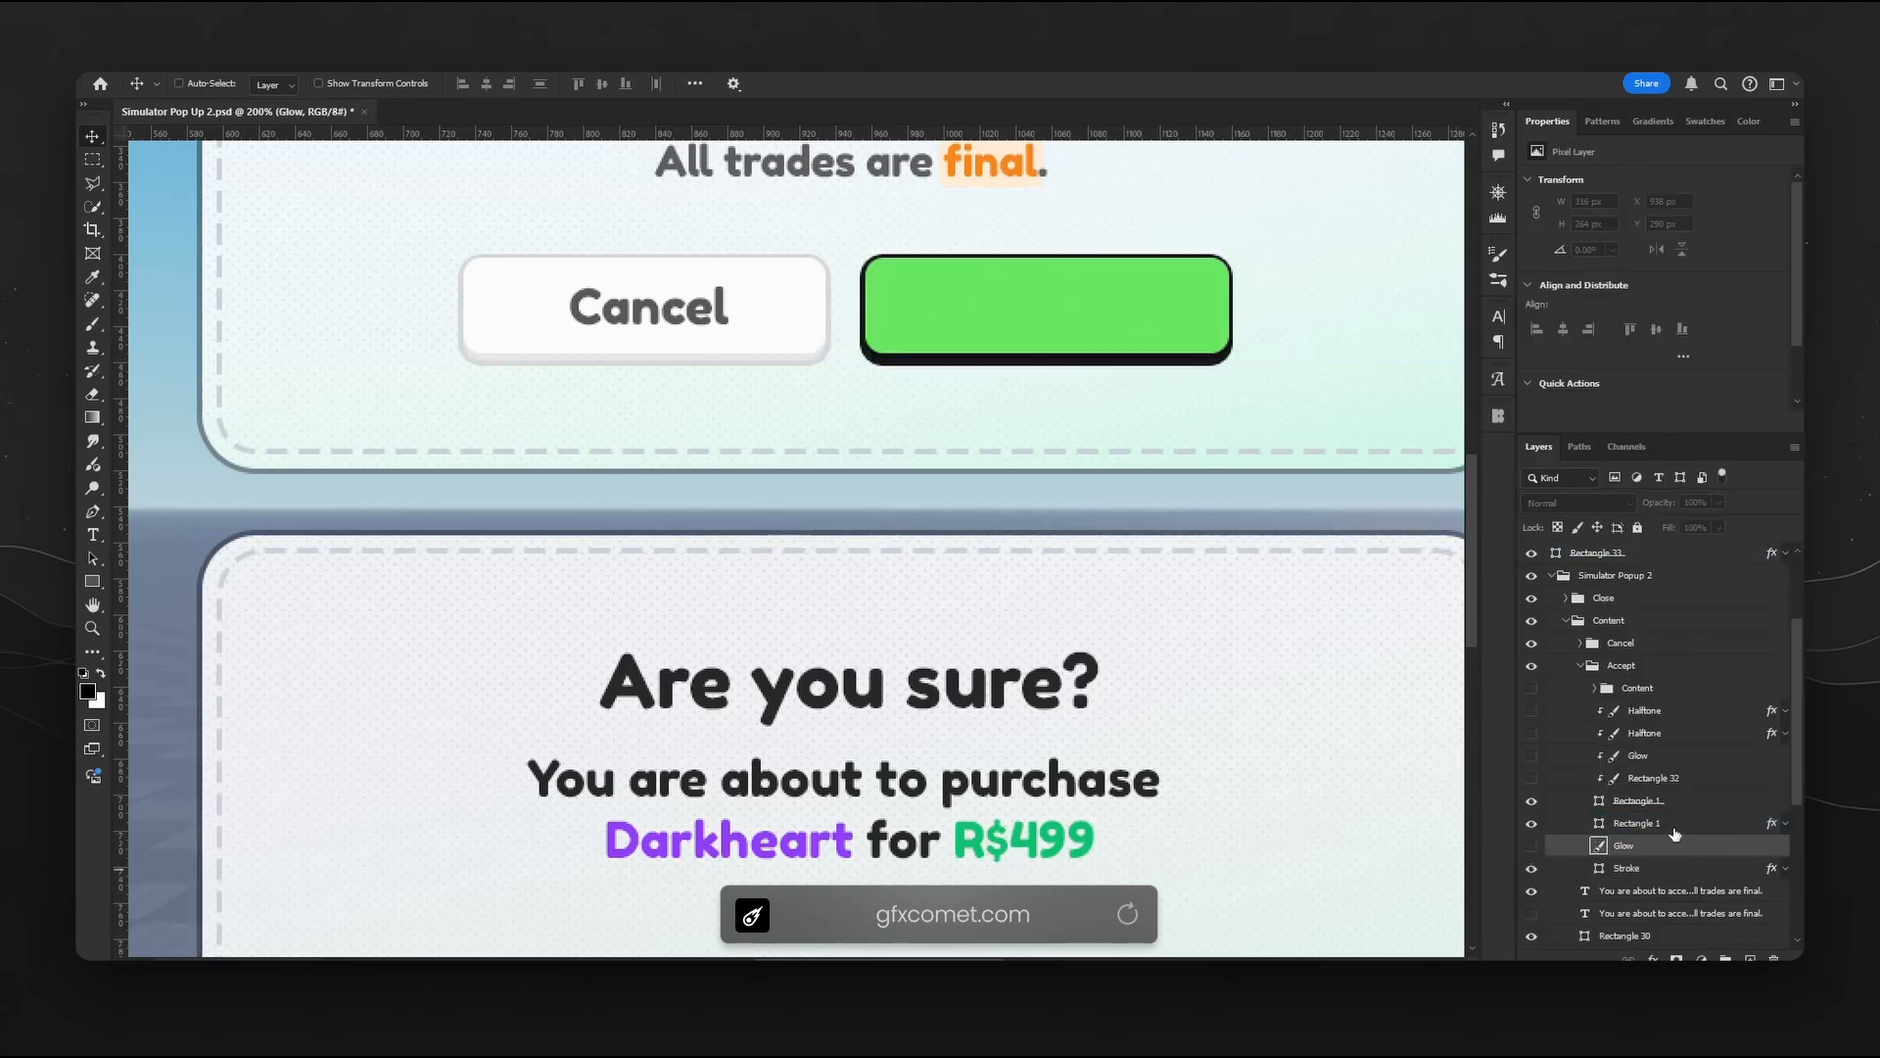
left_click(1531, 691)
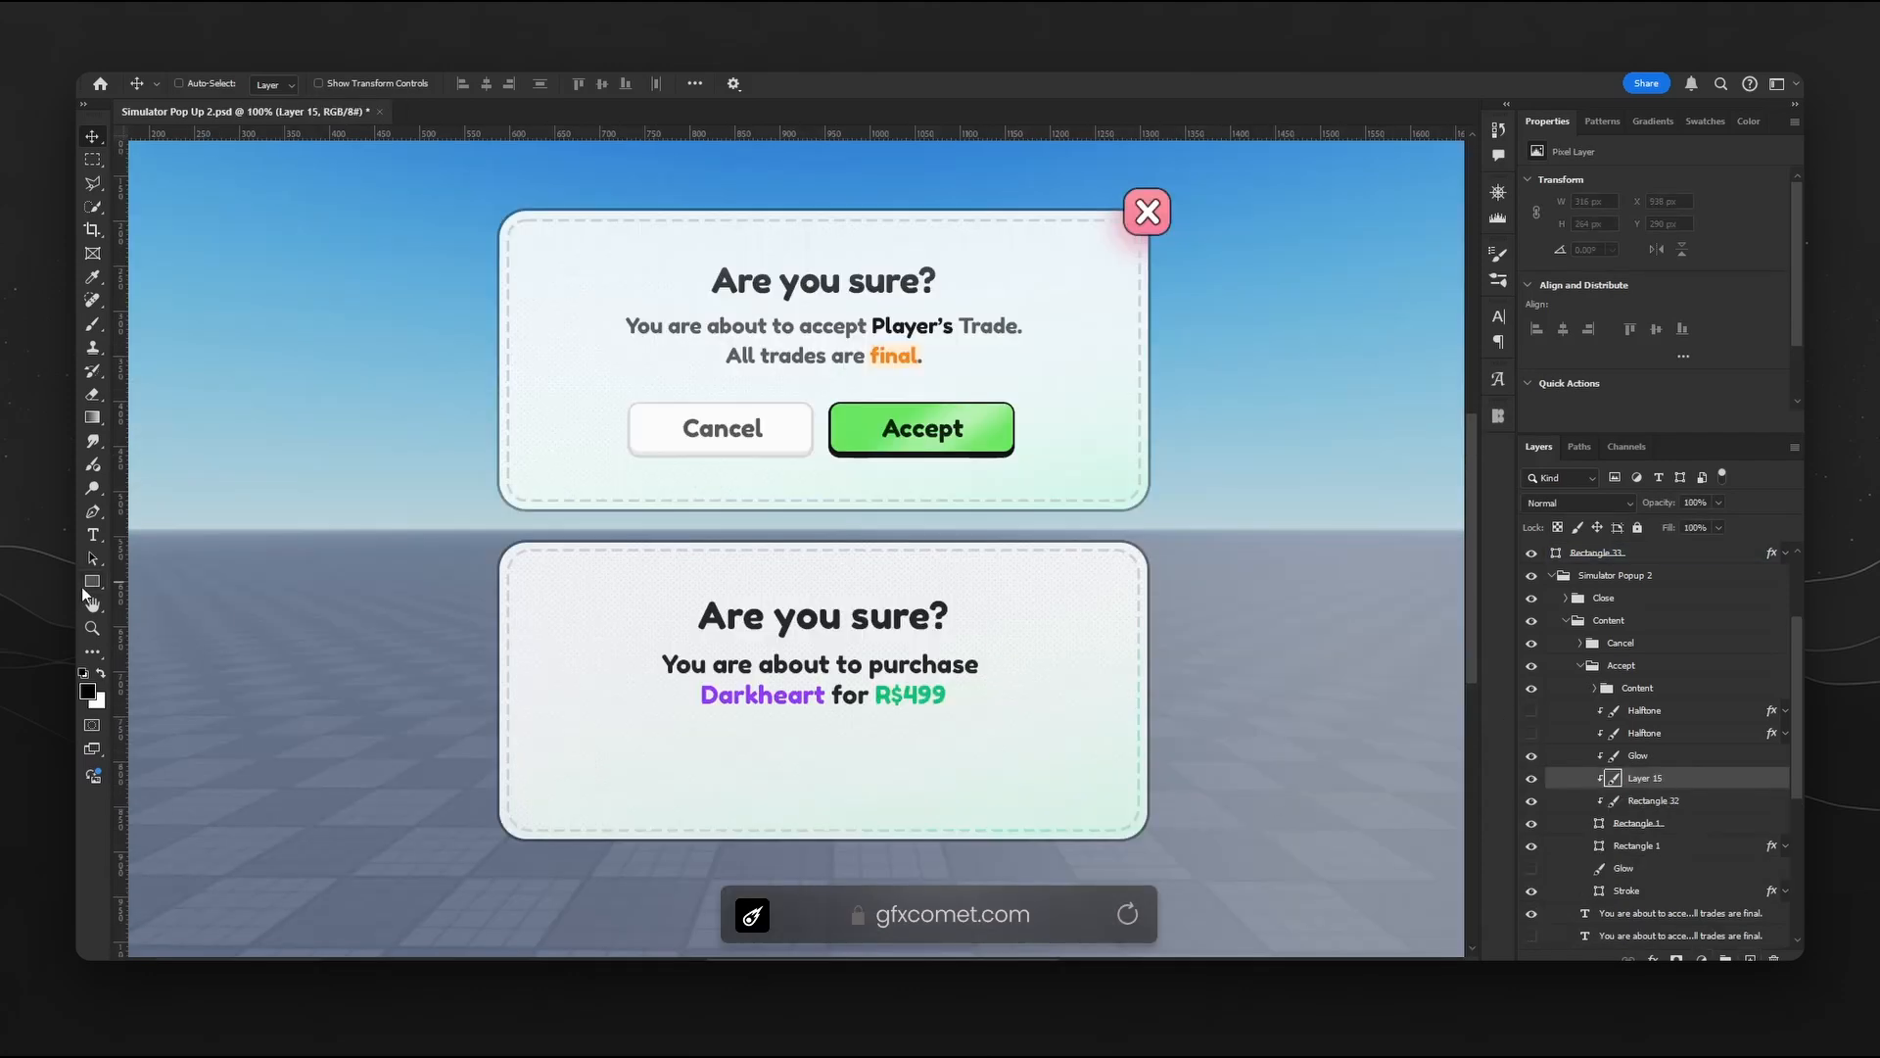
- Draw a white rectangle about 323 × 24 px across the Accept button and rotate it to about -41.22°
left_click(90, 584)
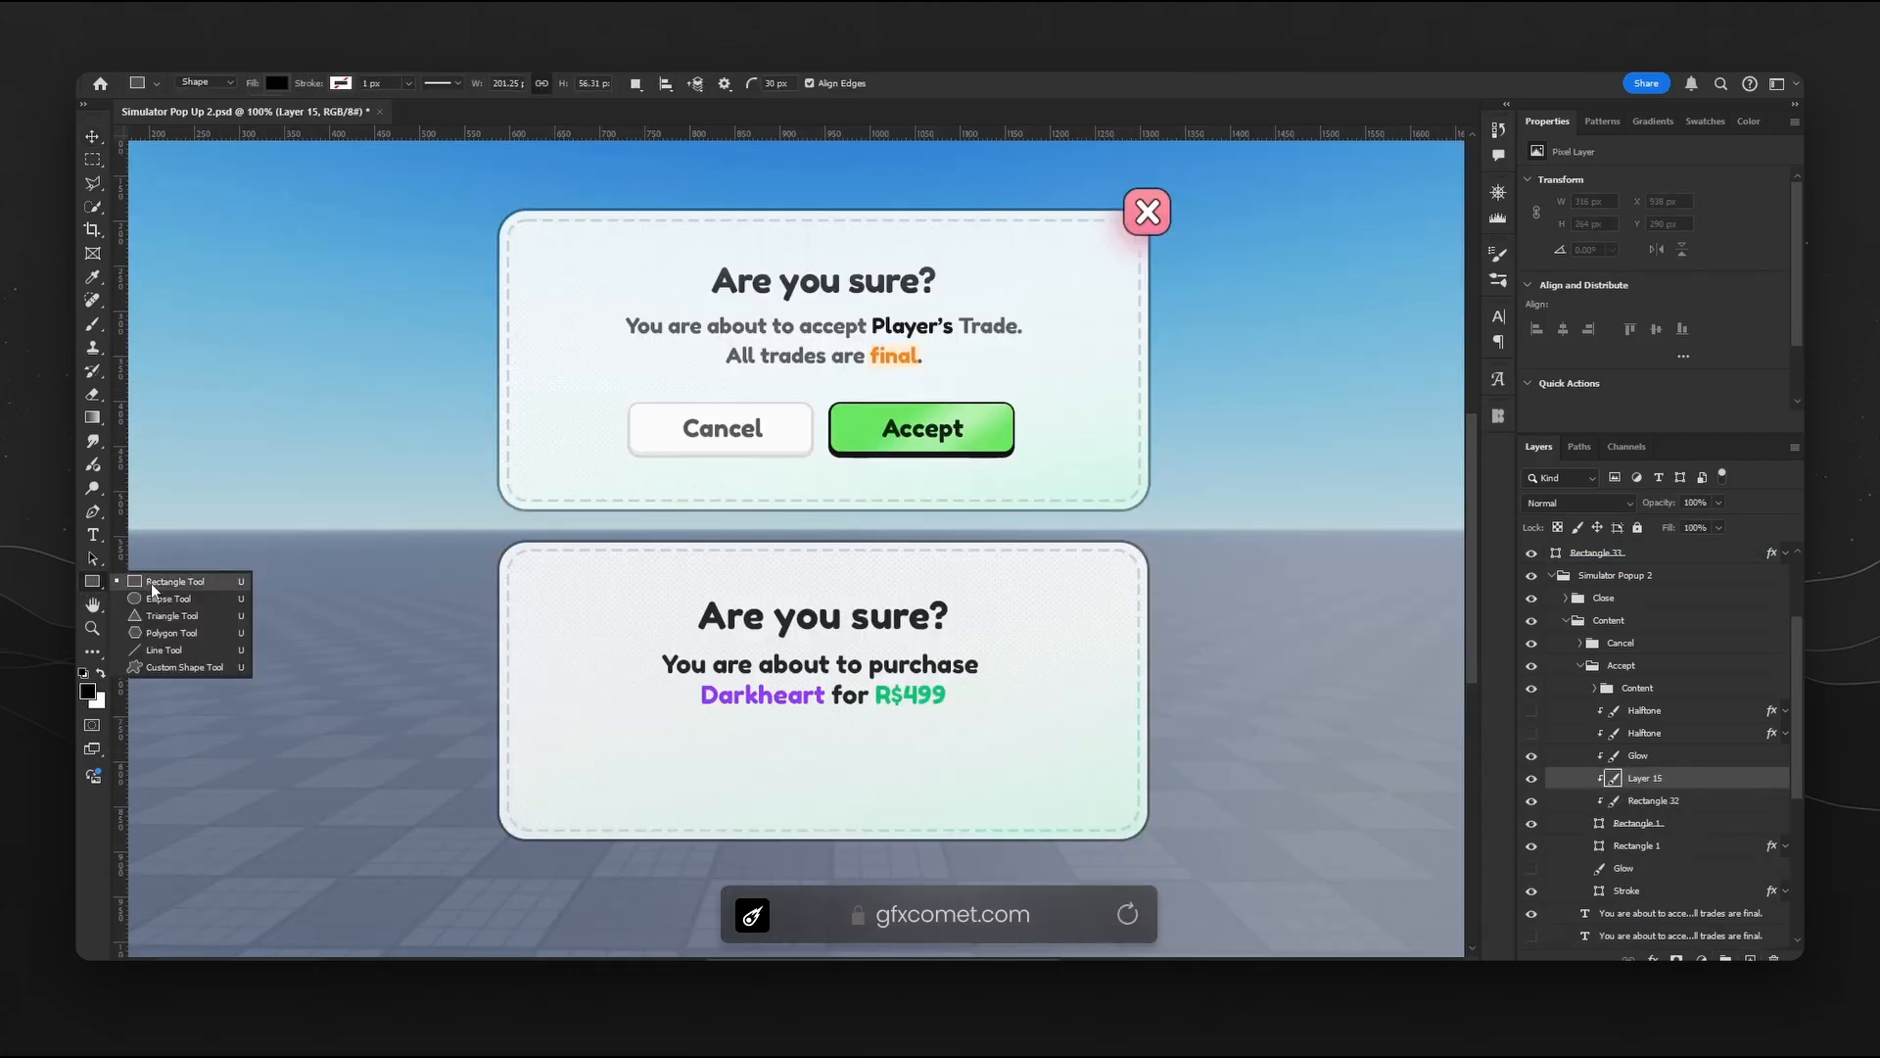
left_click(151, 587)
key("x")
left_click_drag(793, 421, 1021, 290)
key("ctrl+t")
key("Return")
- Rasterize the white diagonal streak and apply a Gaussian Blur with a 9.6-pixel radius
left_click(325, 63)
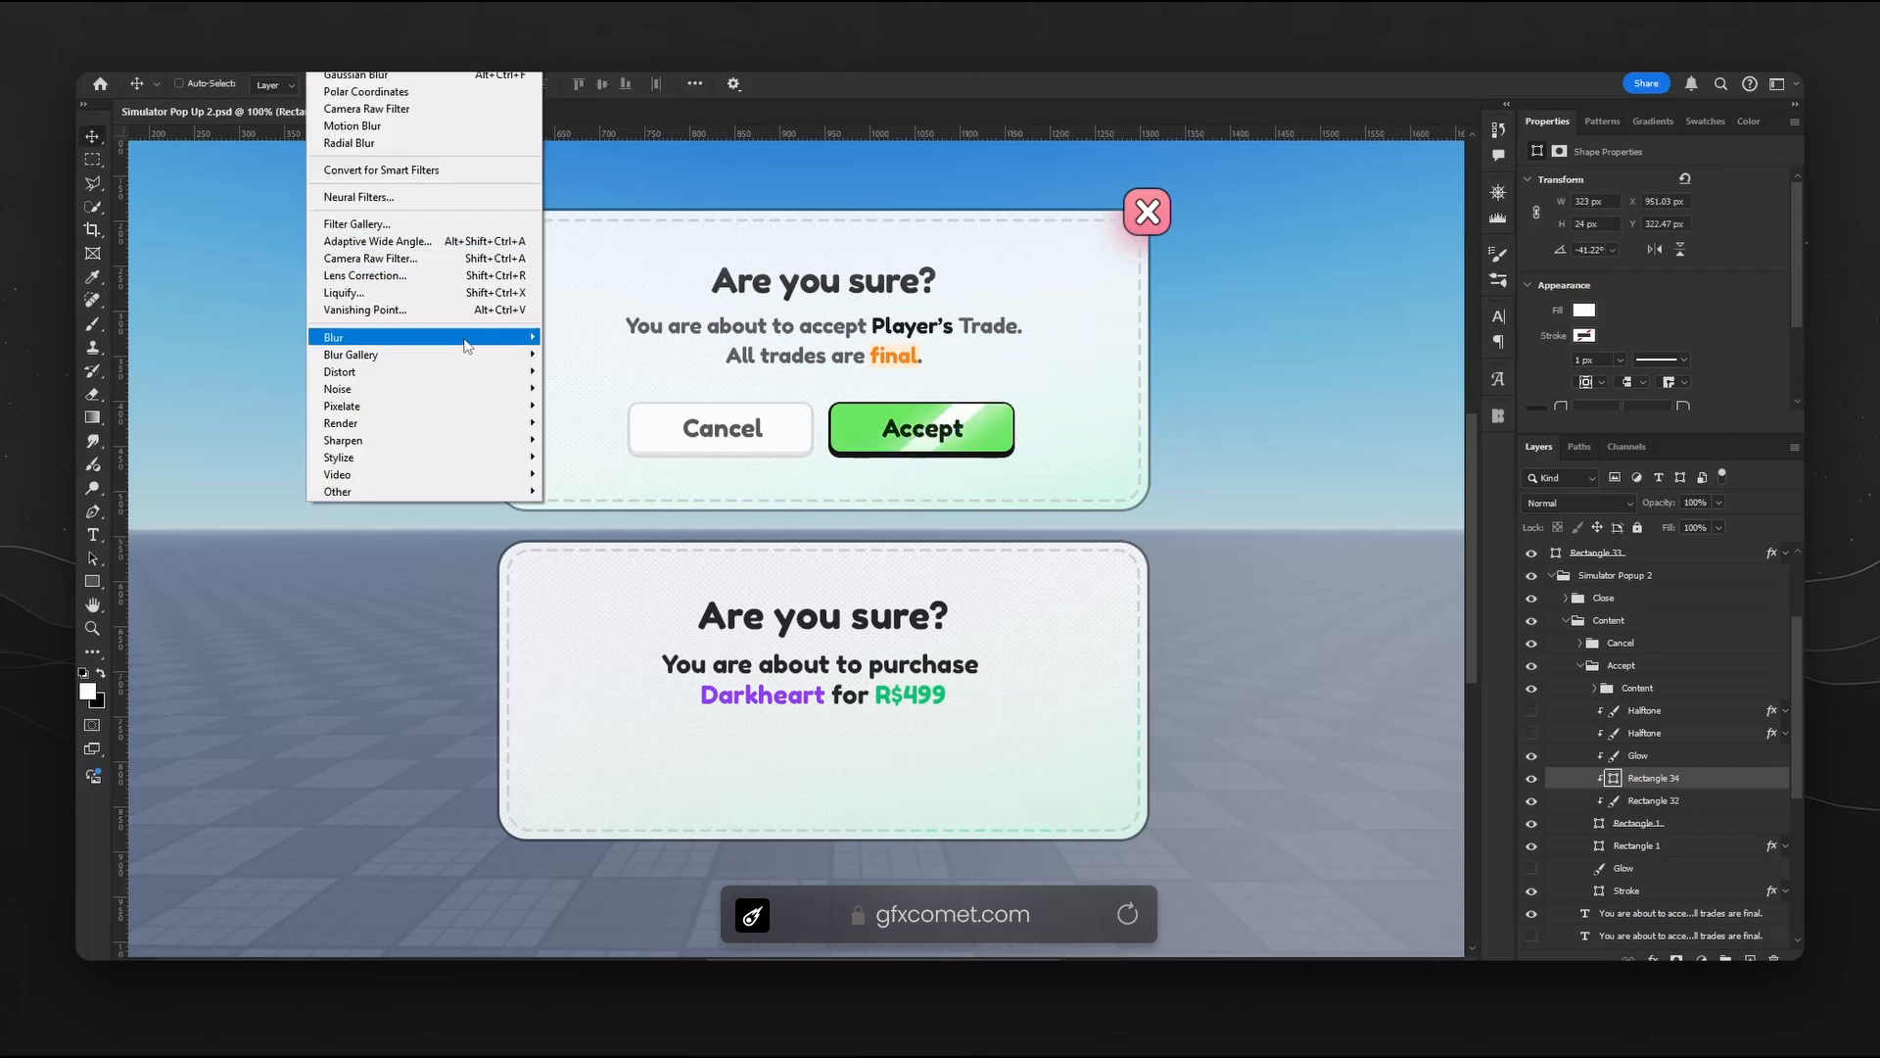
mouse_move(468, 342)
left_click(598, 407)
left_click(1119, 394)
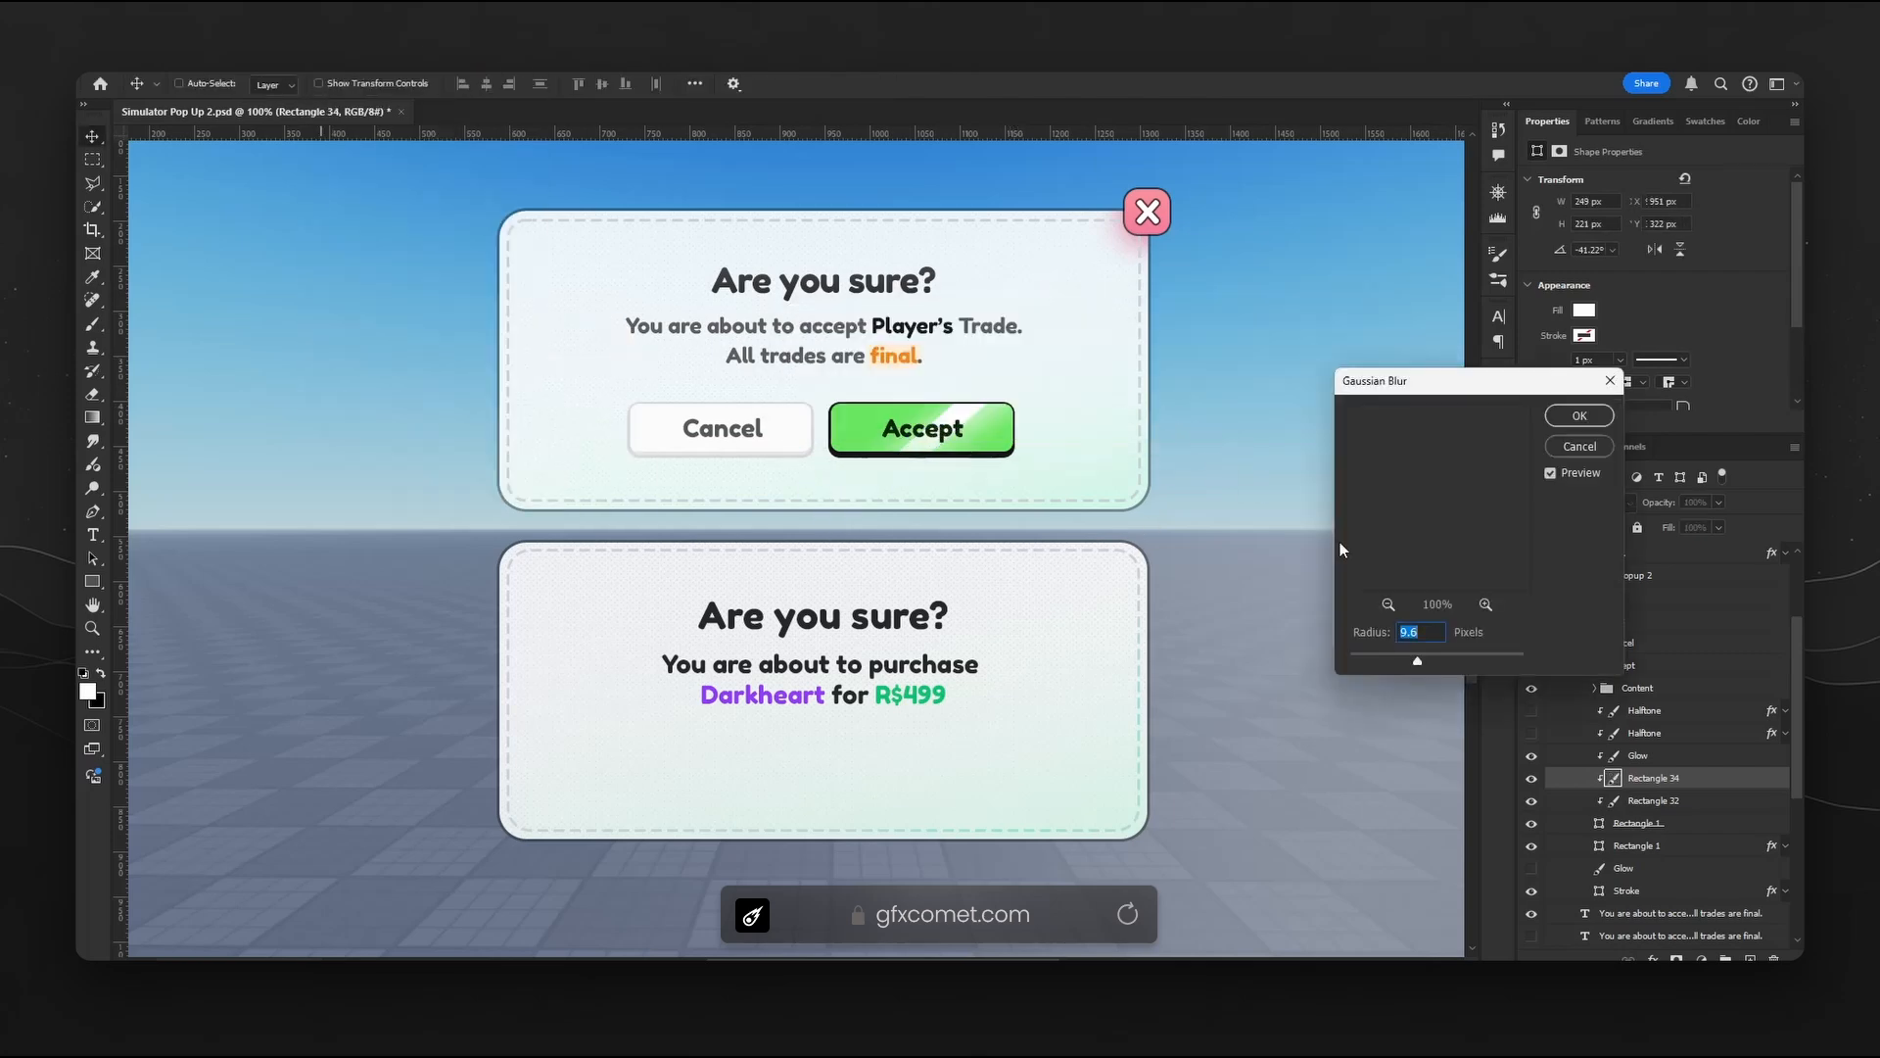
left_click(1584, 416)
left_click_drag(1012, 430, 1057, 424)
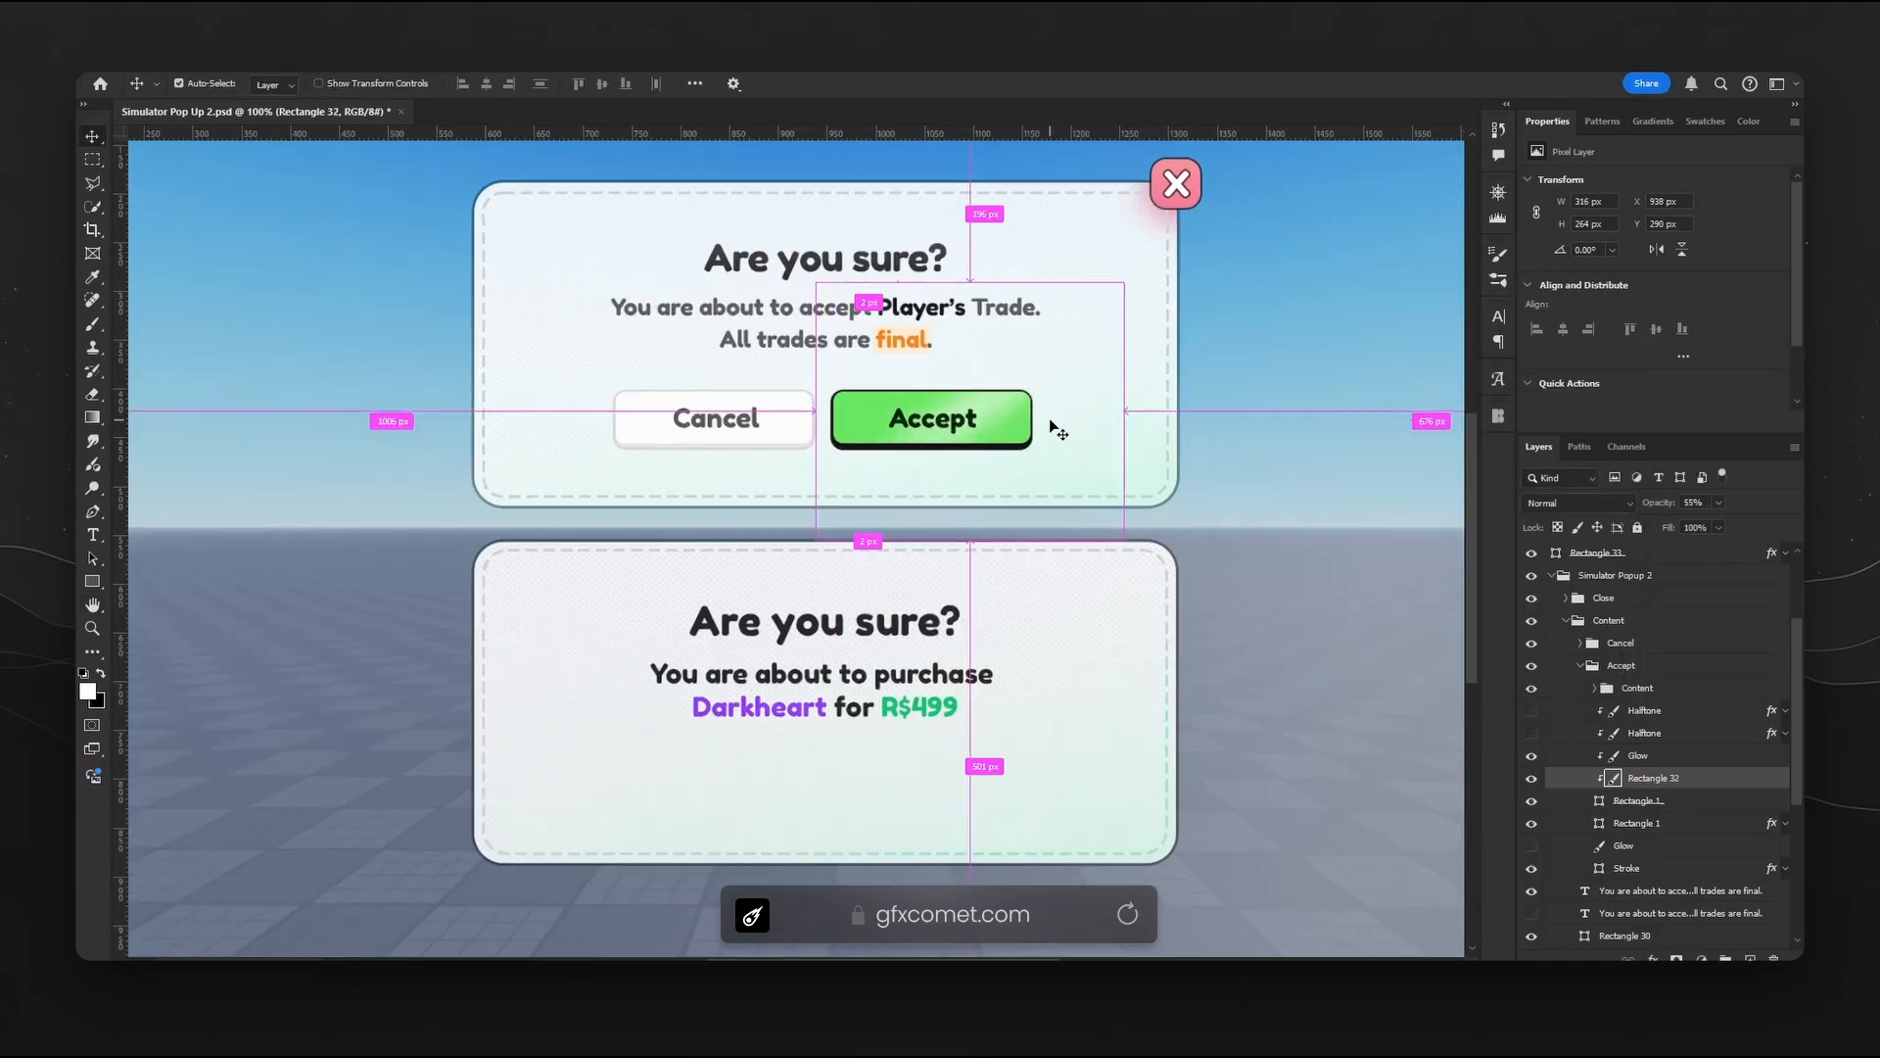
- Show the lower Halftone layer of the Accept button and examine its dot pattern
key("ctrl+plus")
scroll(1050, 427, "up", 1)
left_click(1531, 732)
left_click(1655, 734)
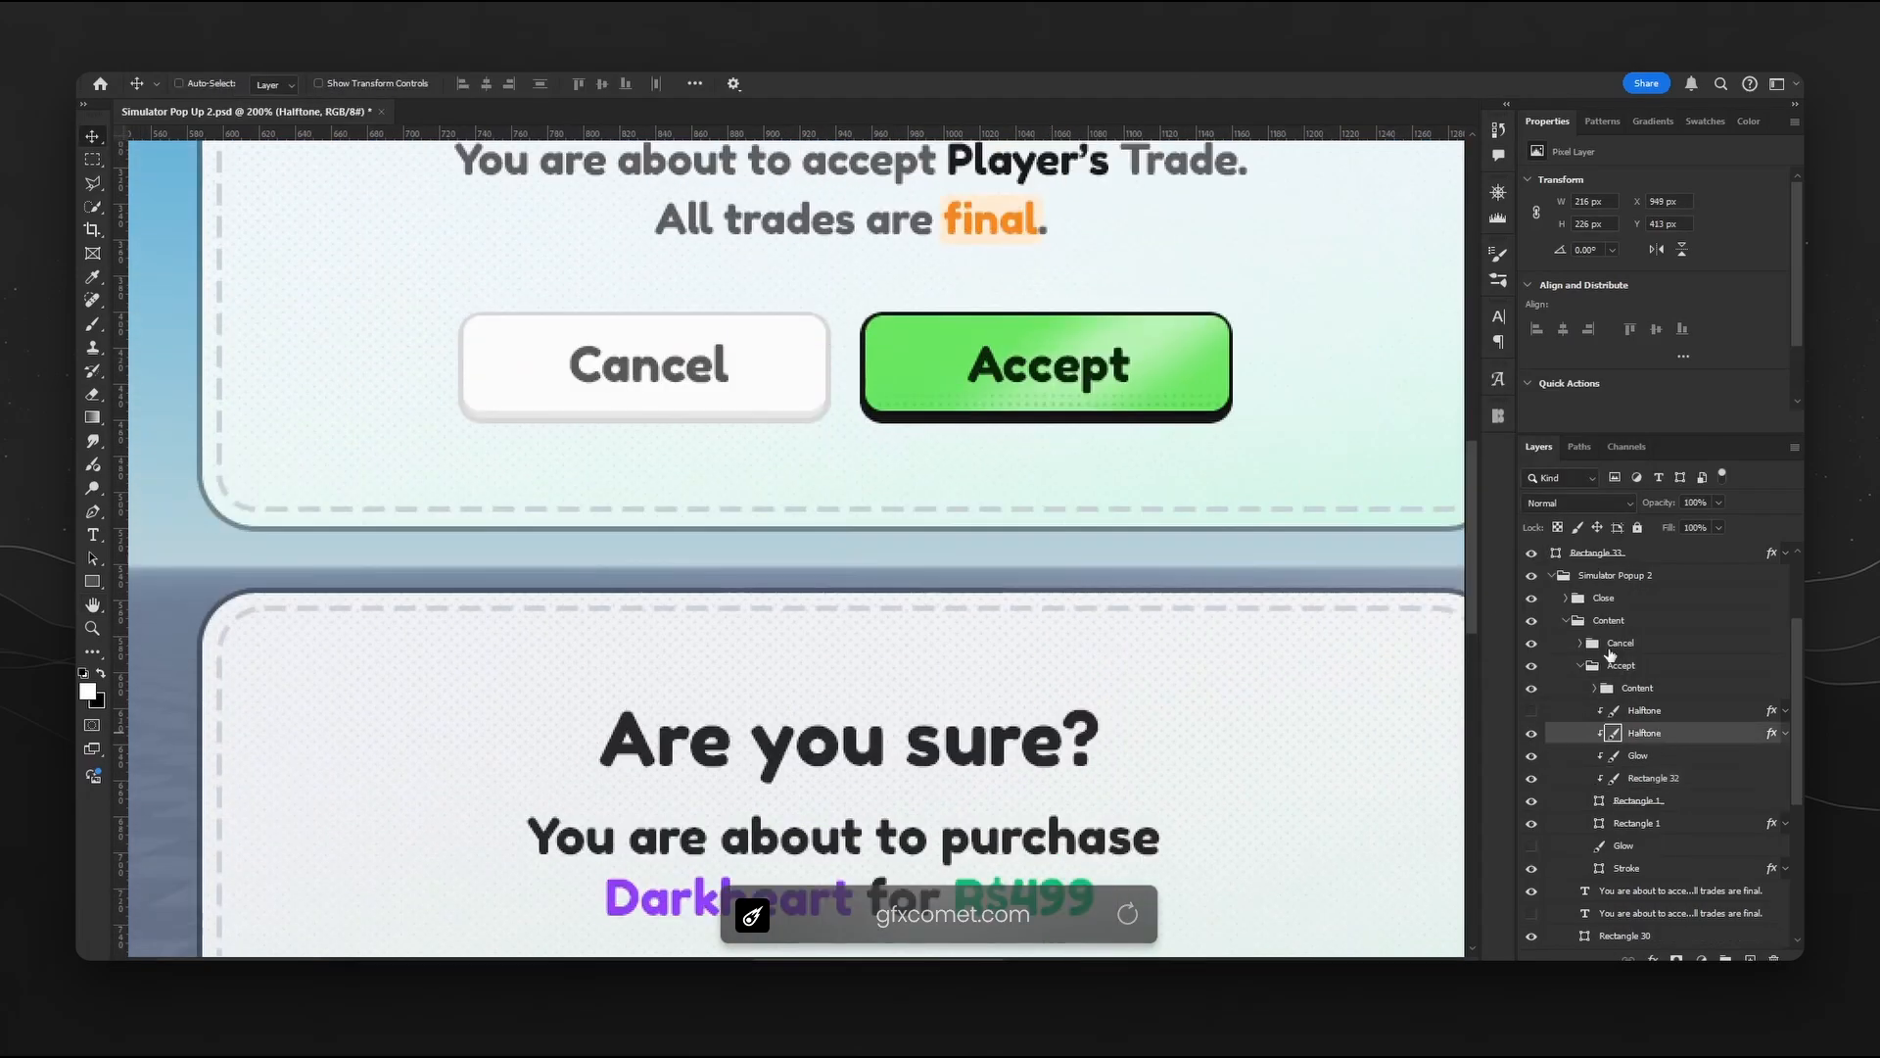
left_click_drag(1261, 454, 1125, 608)
key("ctrl+plus")
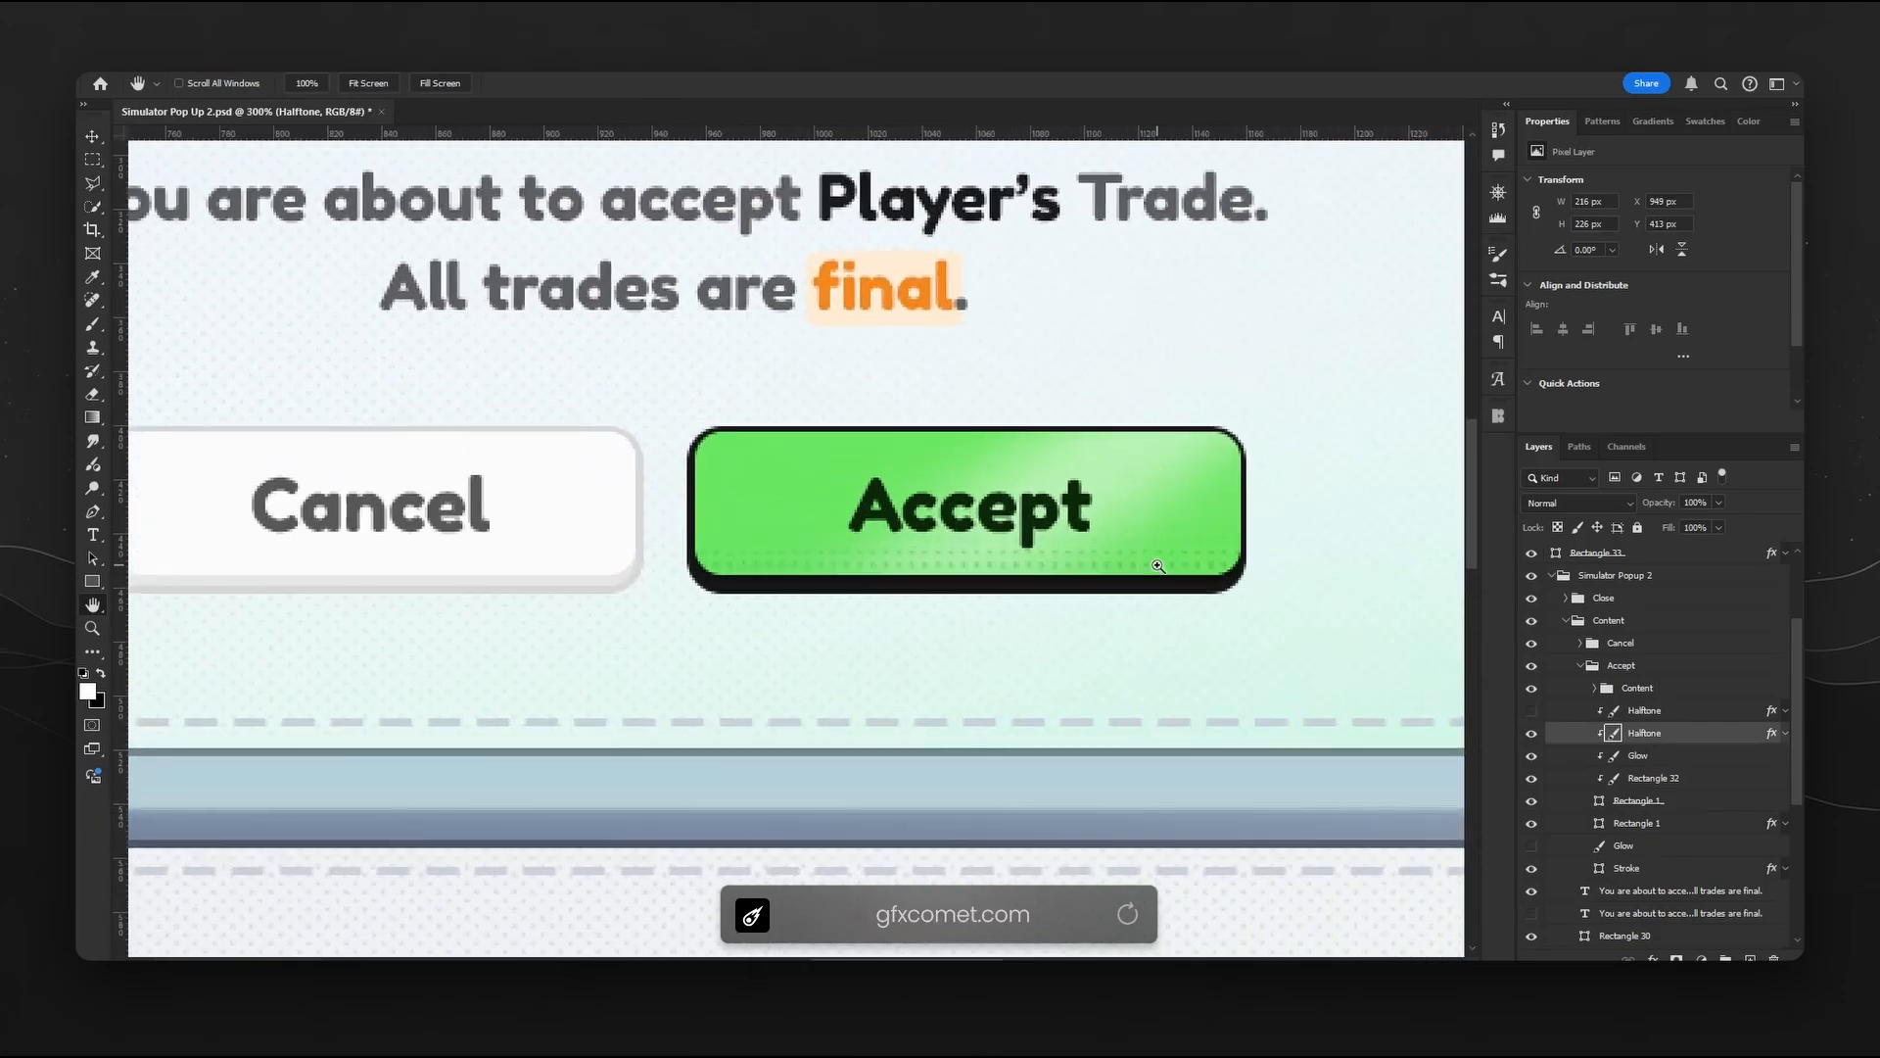
key("ctrl+minus")
key("ctrl+minus")
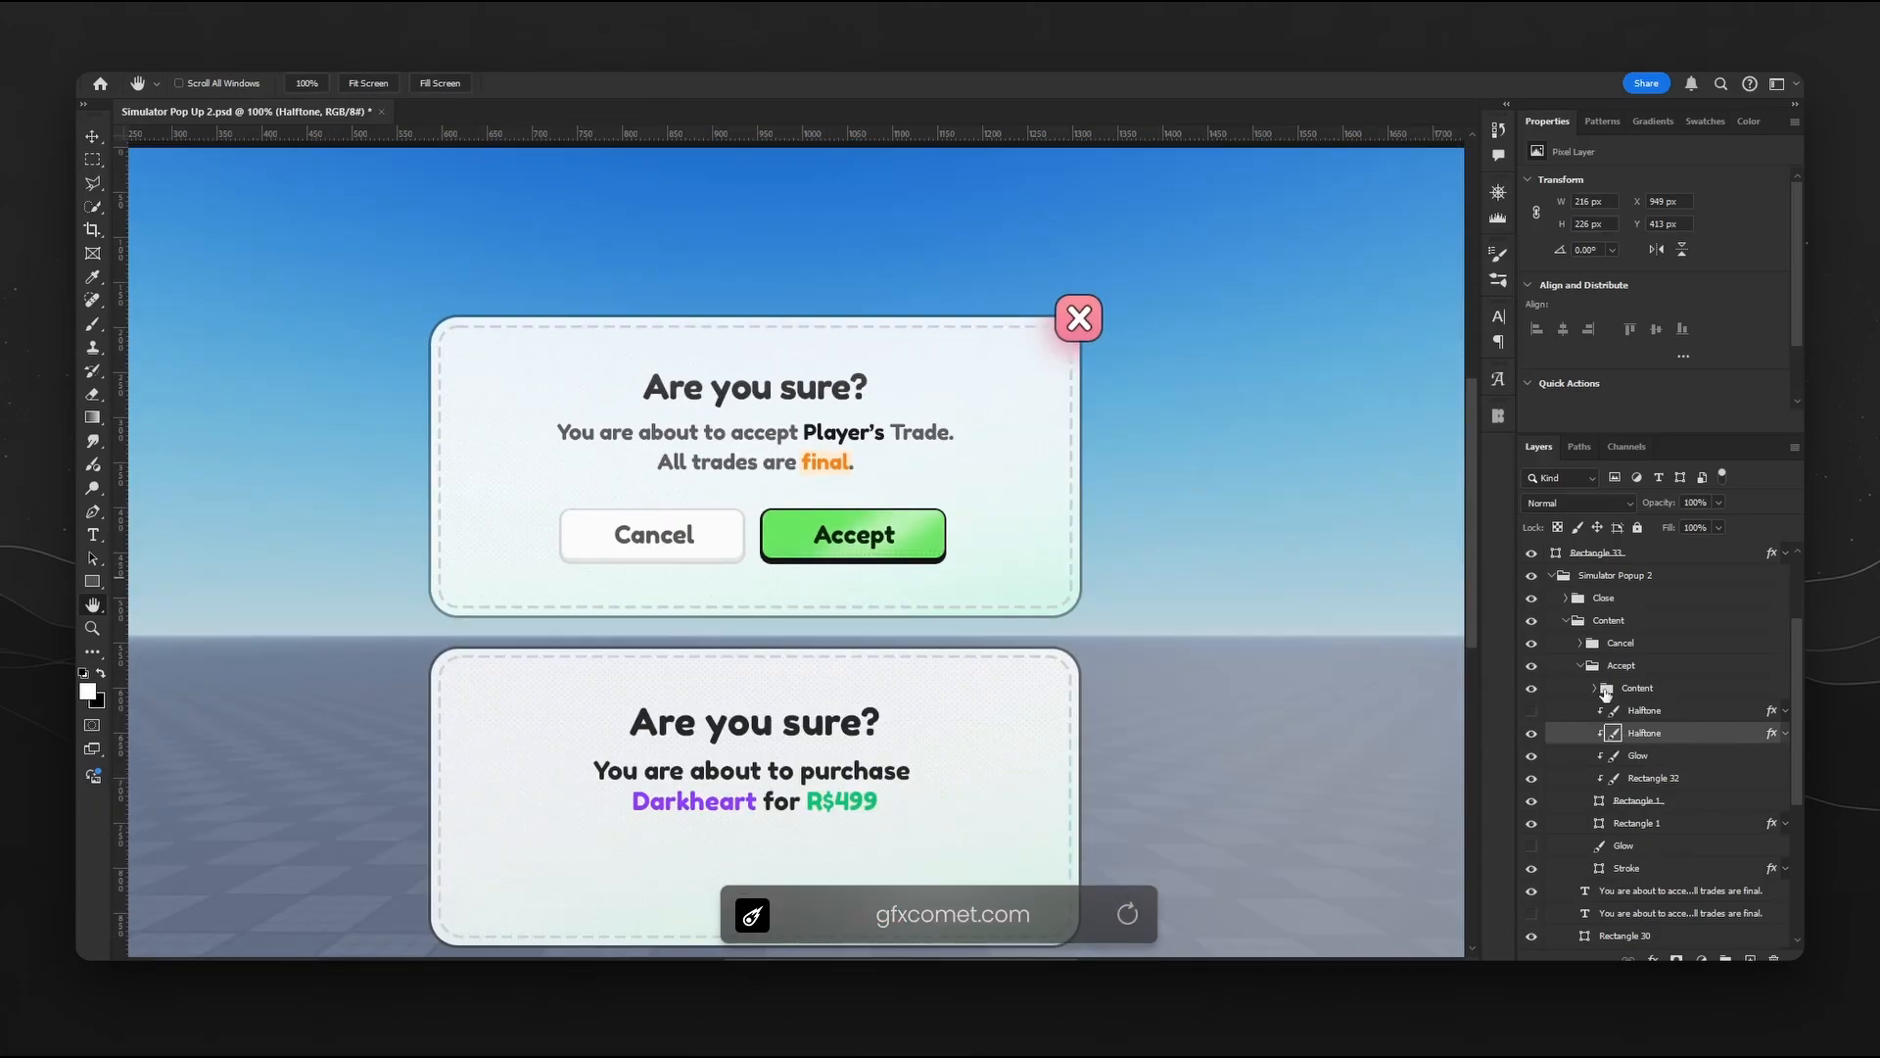
- Copy the Cancel and Accept groups from the Simulator Popup 2 content to the top of the layer stack
left_click(1573, 622)
left_click(1554, 669)
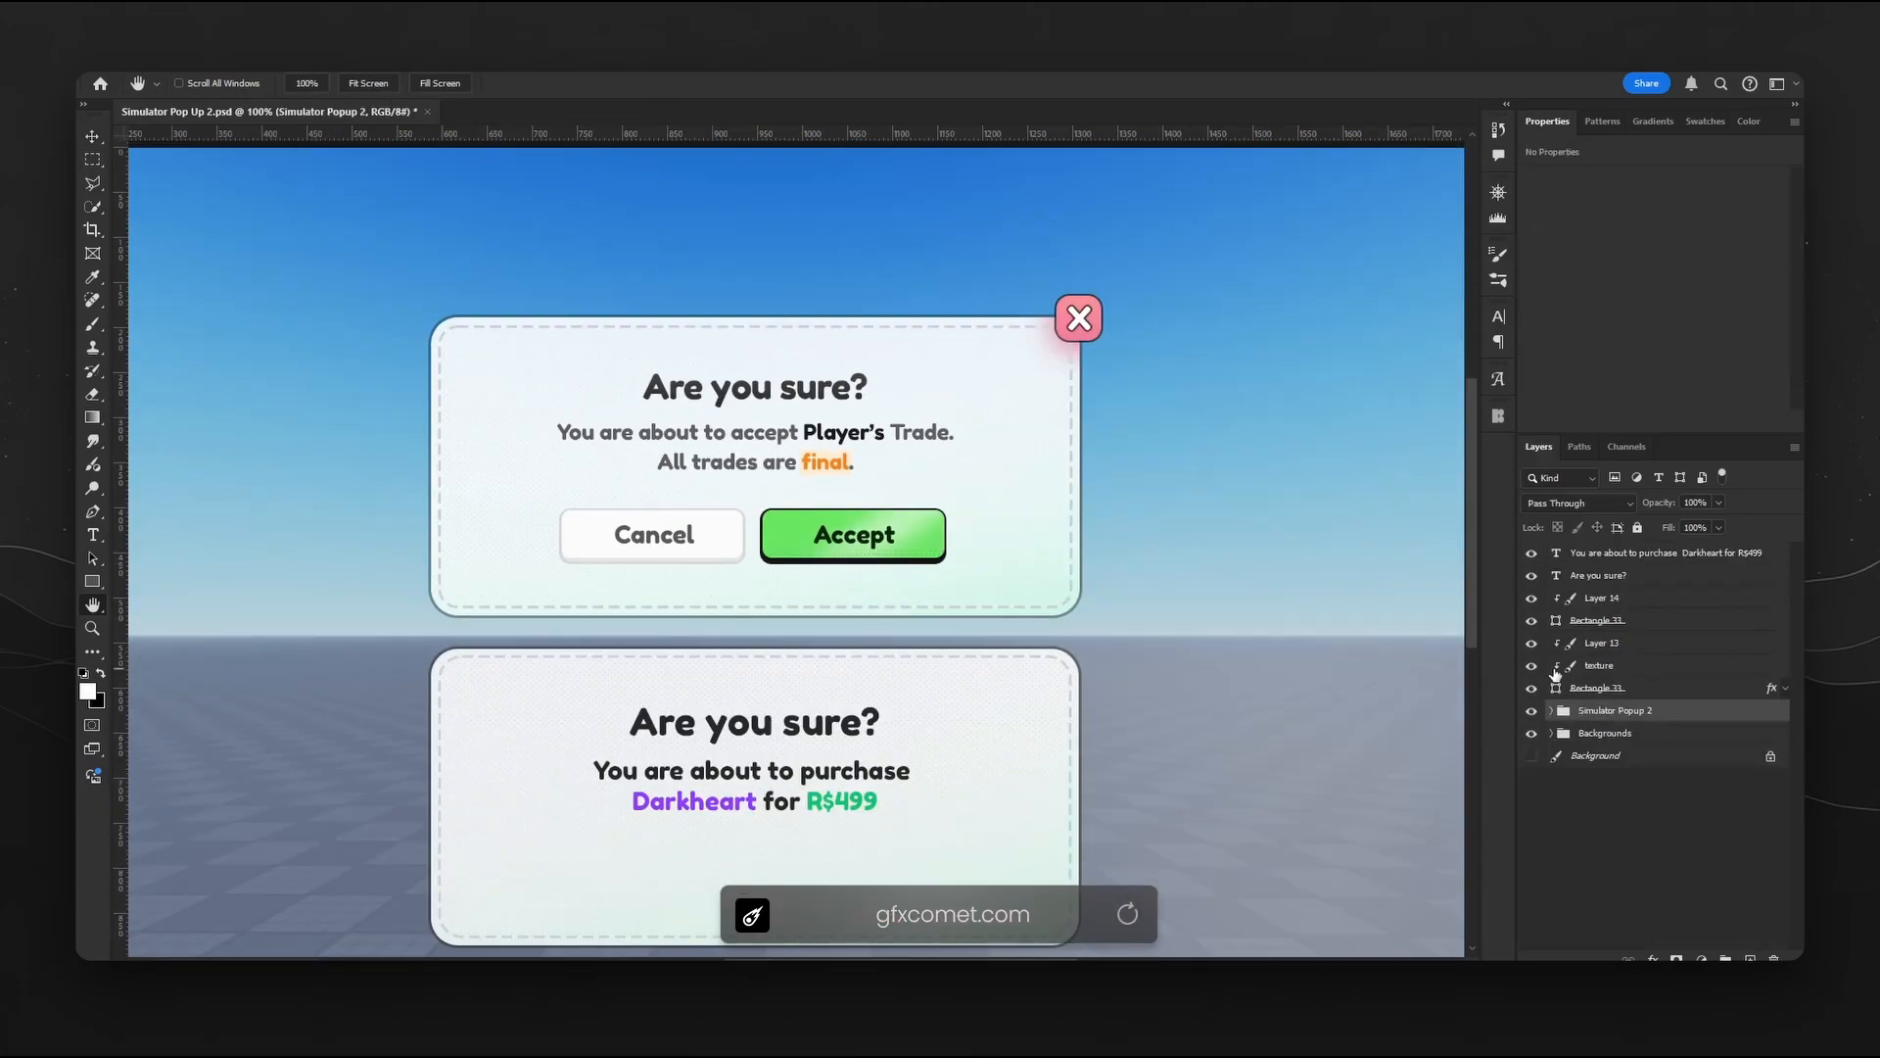
left_click(1554, 711)
left_click(1565, 755)
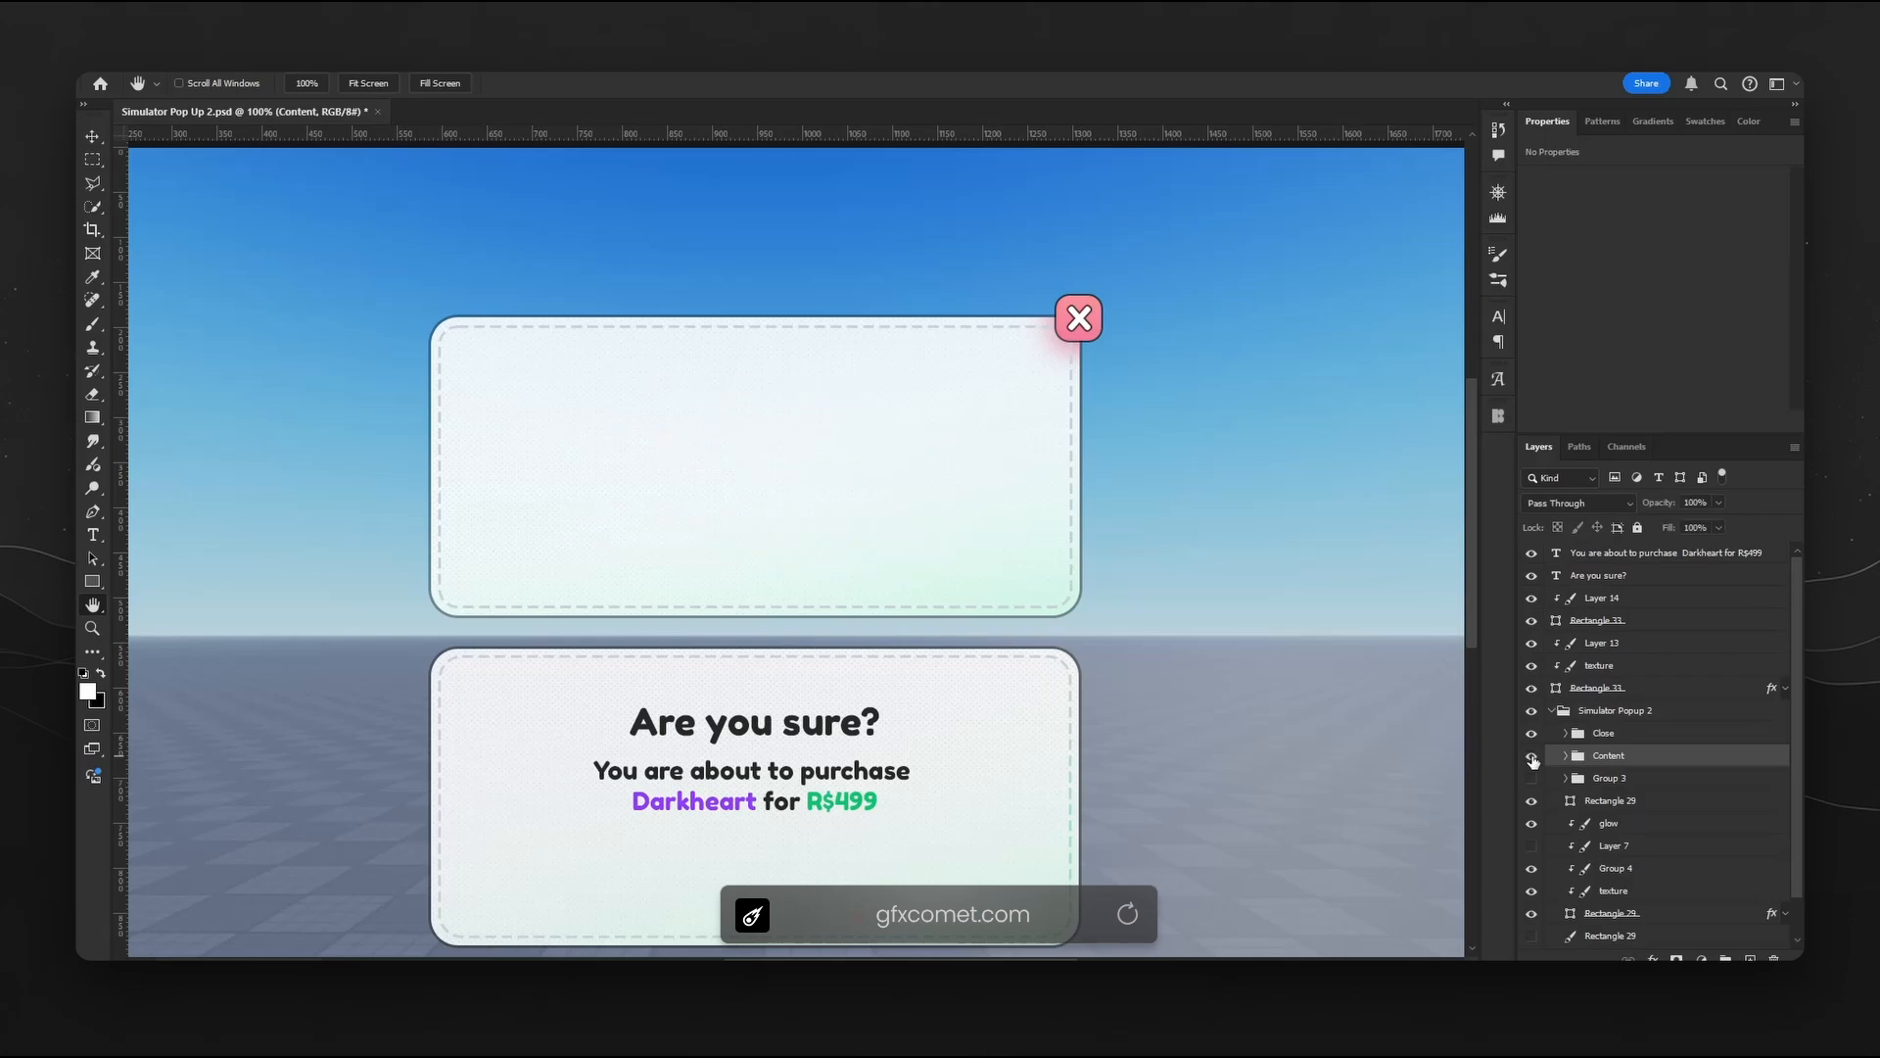
left_click(1580, 800)
left_click(1611, 800)
left_click(1616, 780, "shift")
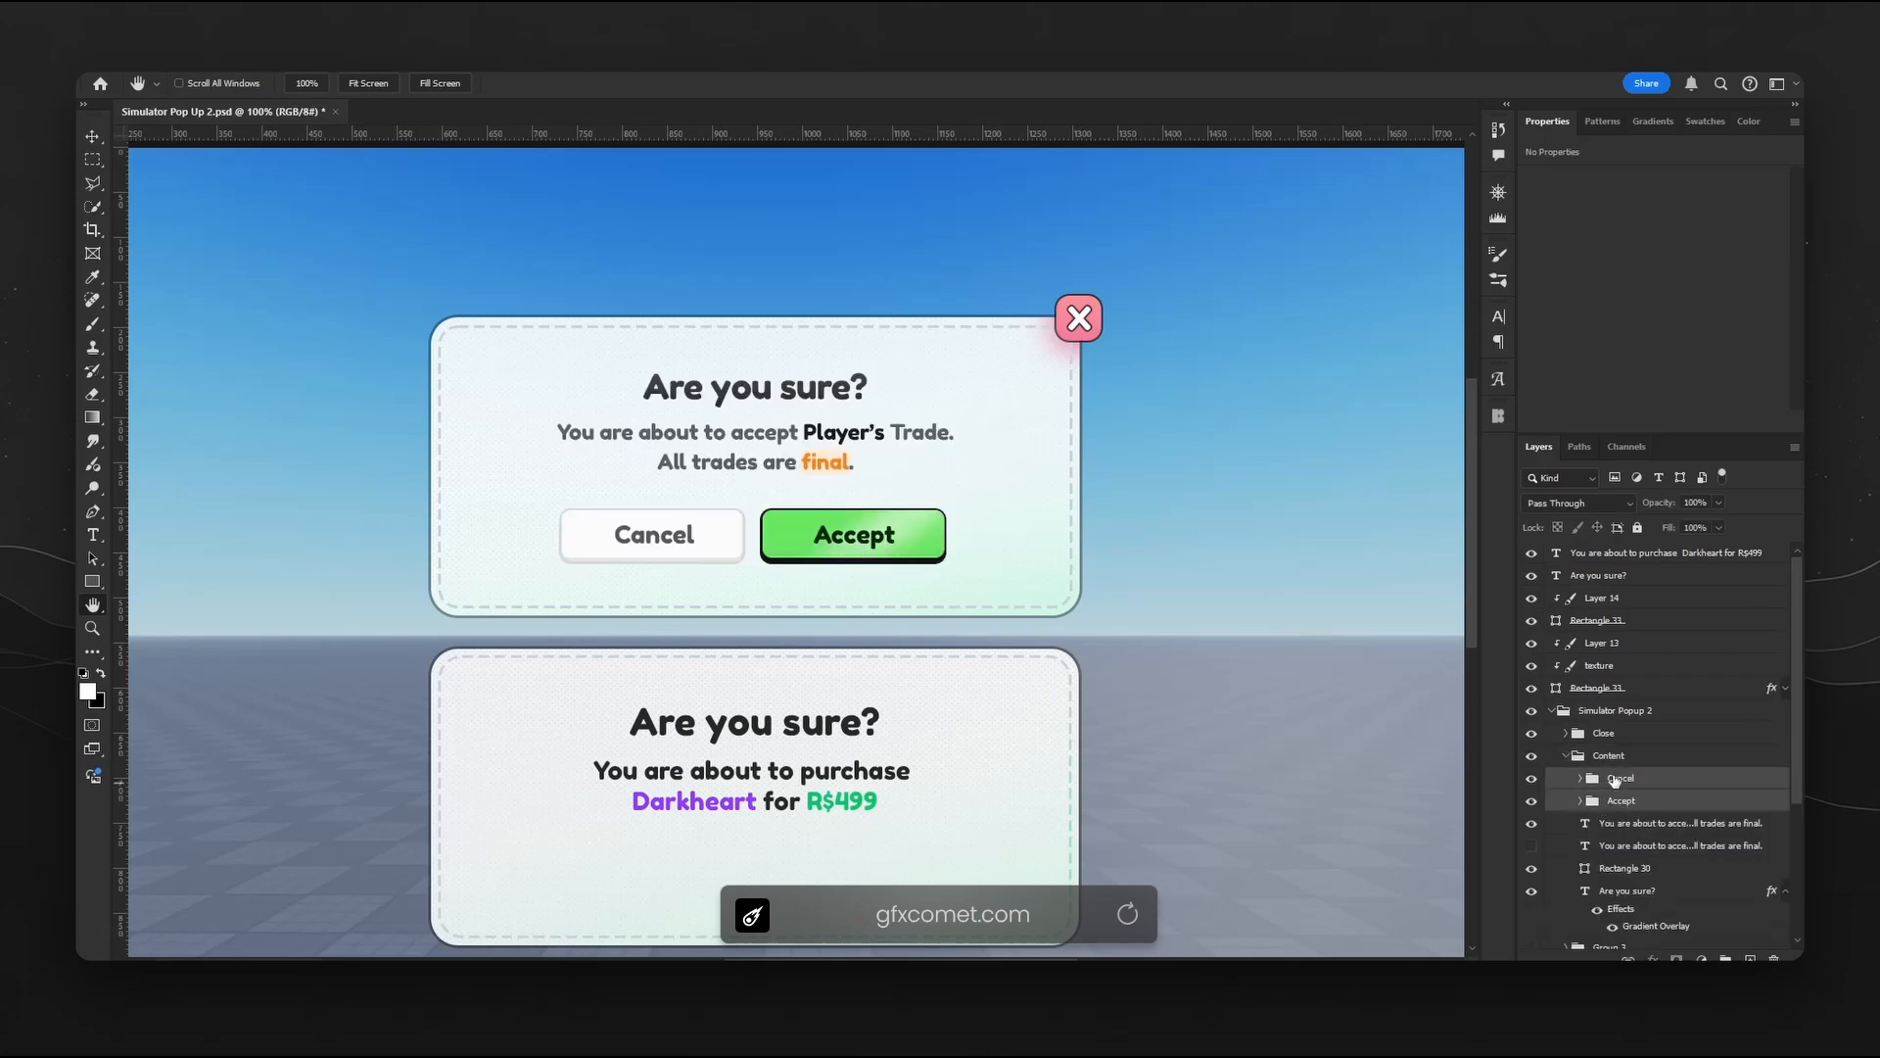
left_click_drag(1621, 778, 1597, 546)
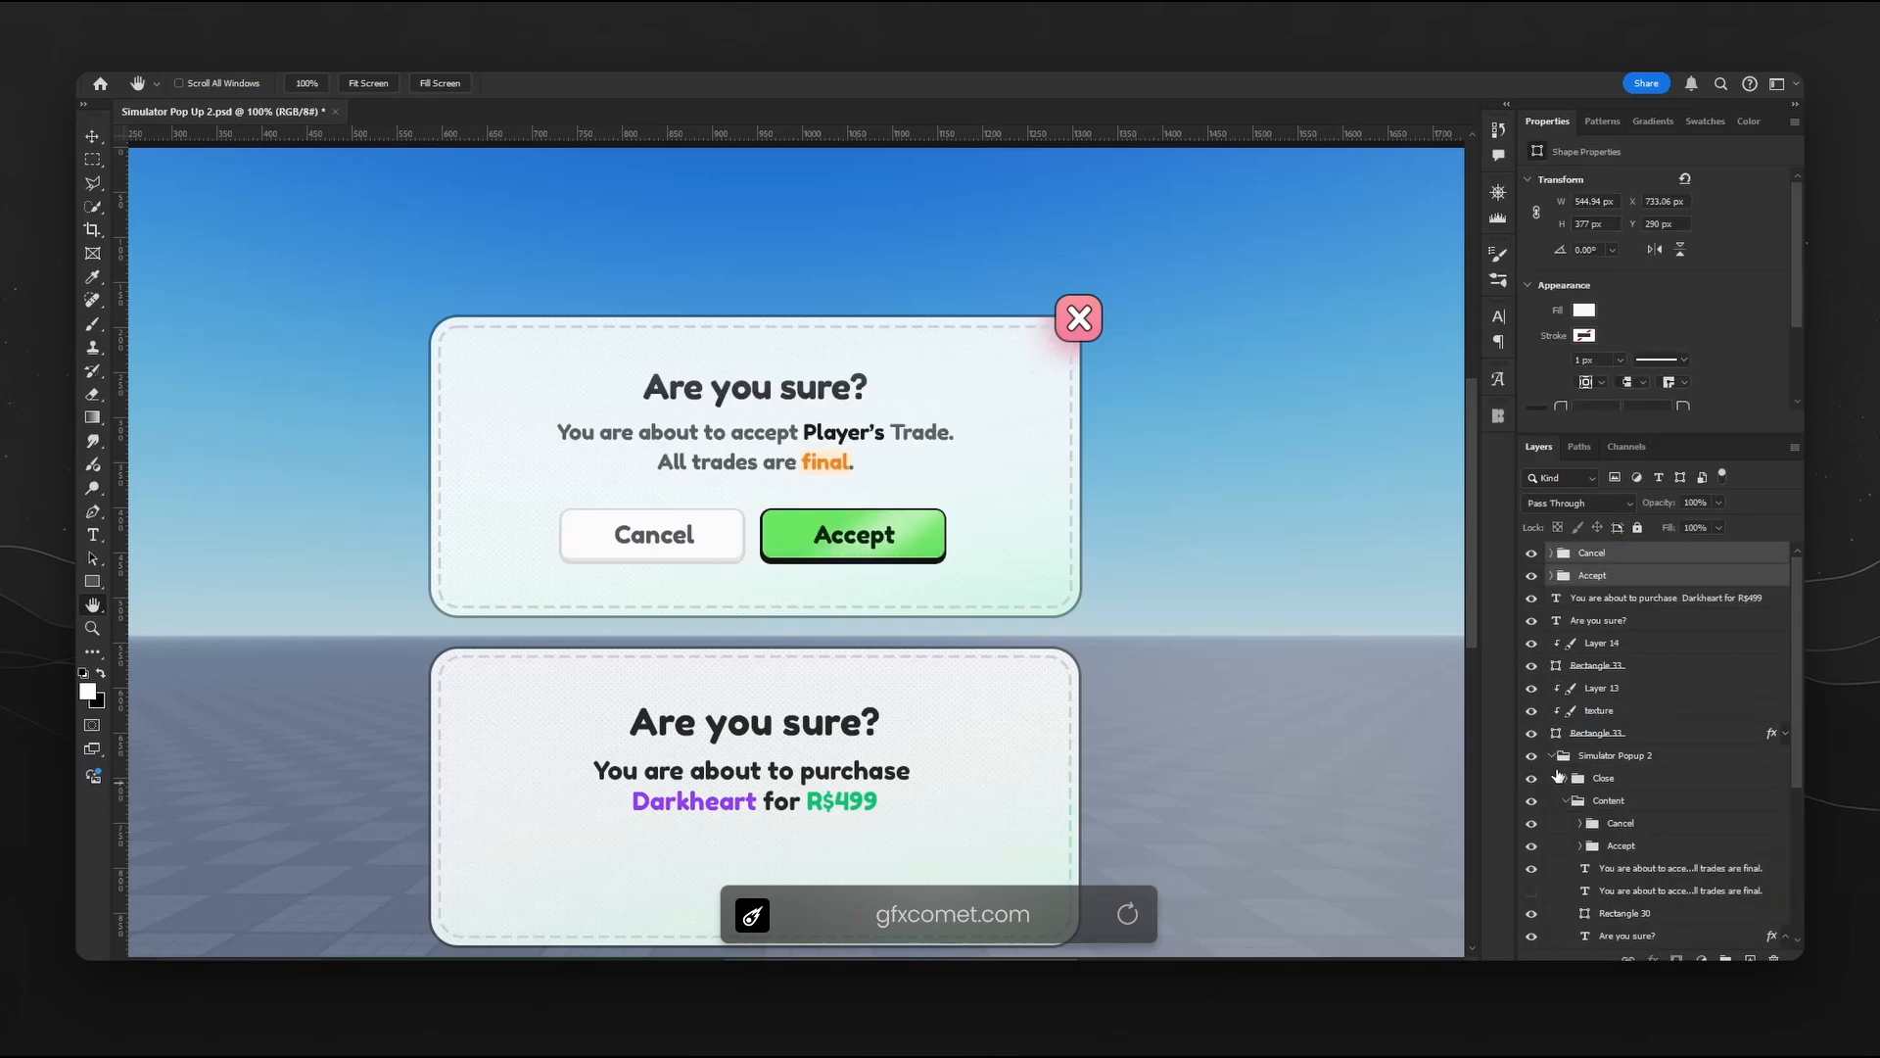
left_click(1552, 756)
- Move the copied Cancel and Accept buttons straight down into the lower popup, beneath the purchase message
key("v")
key("v")
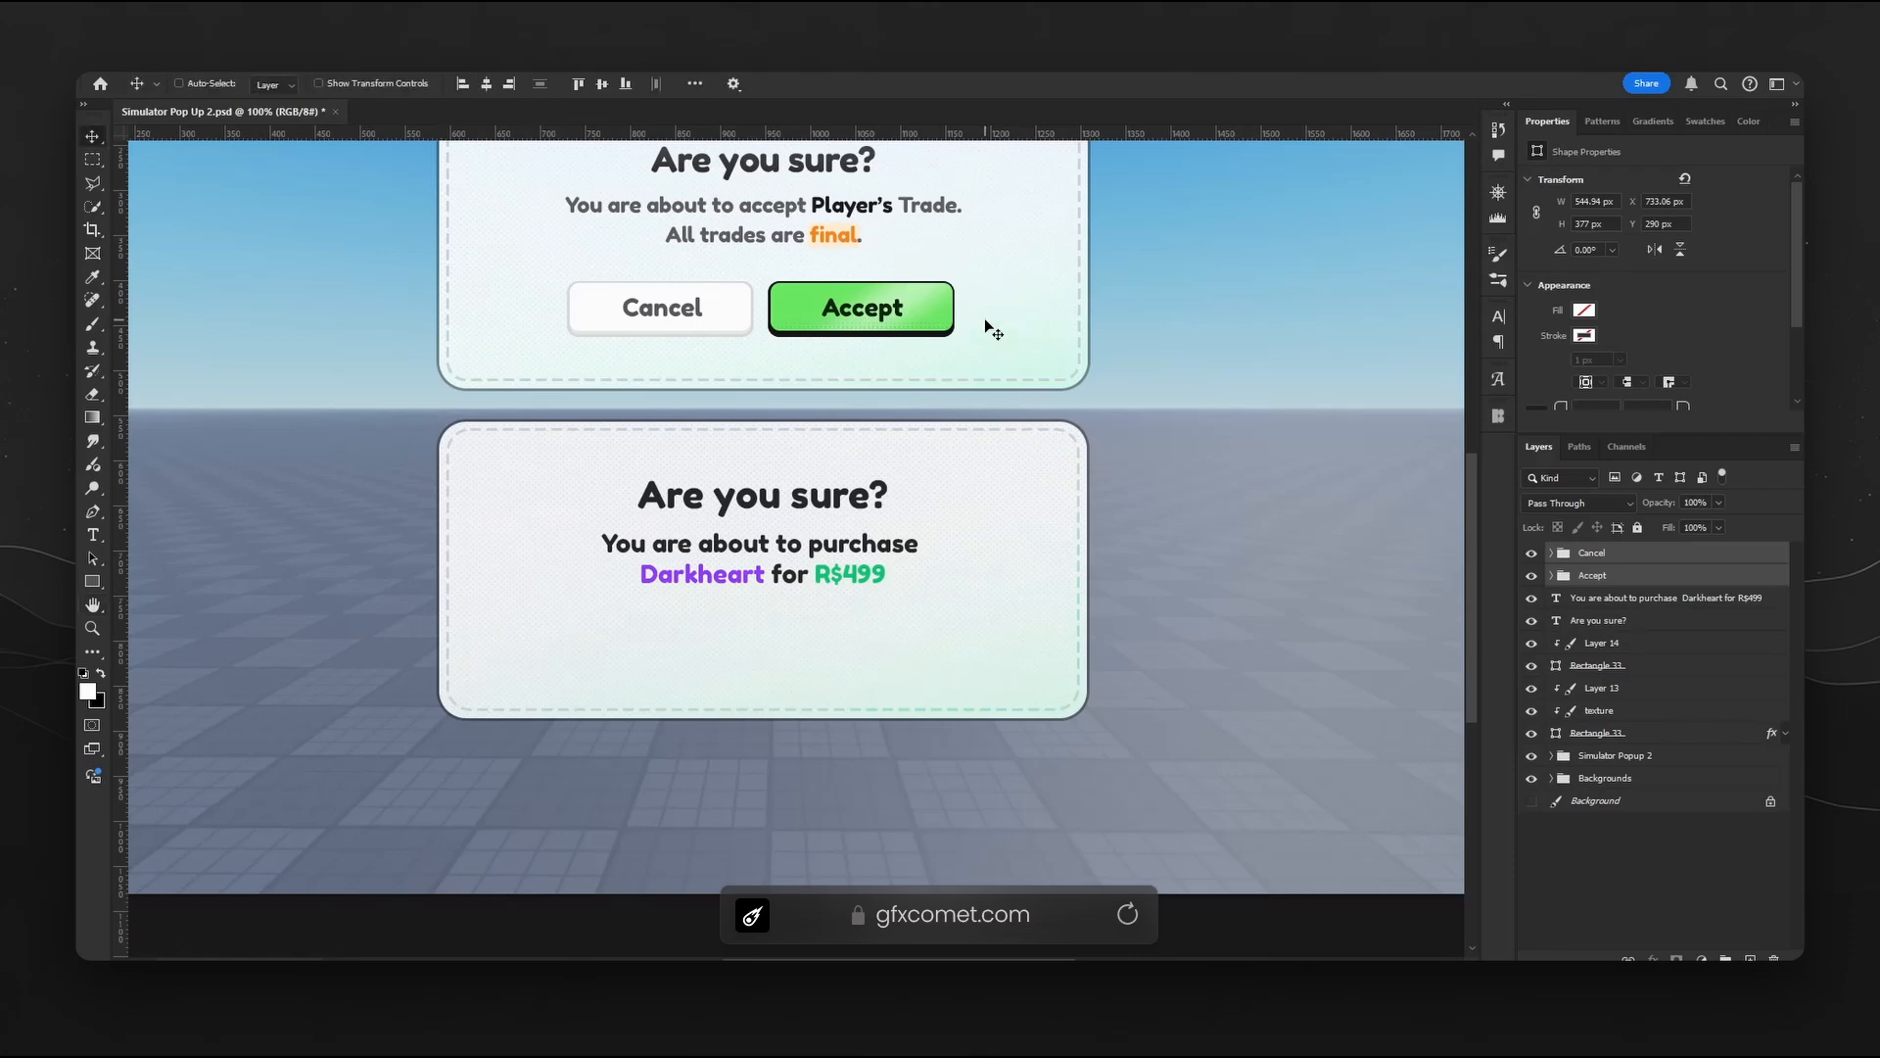
left_click_drag(954, 329, 957, 661, "alt")
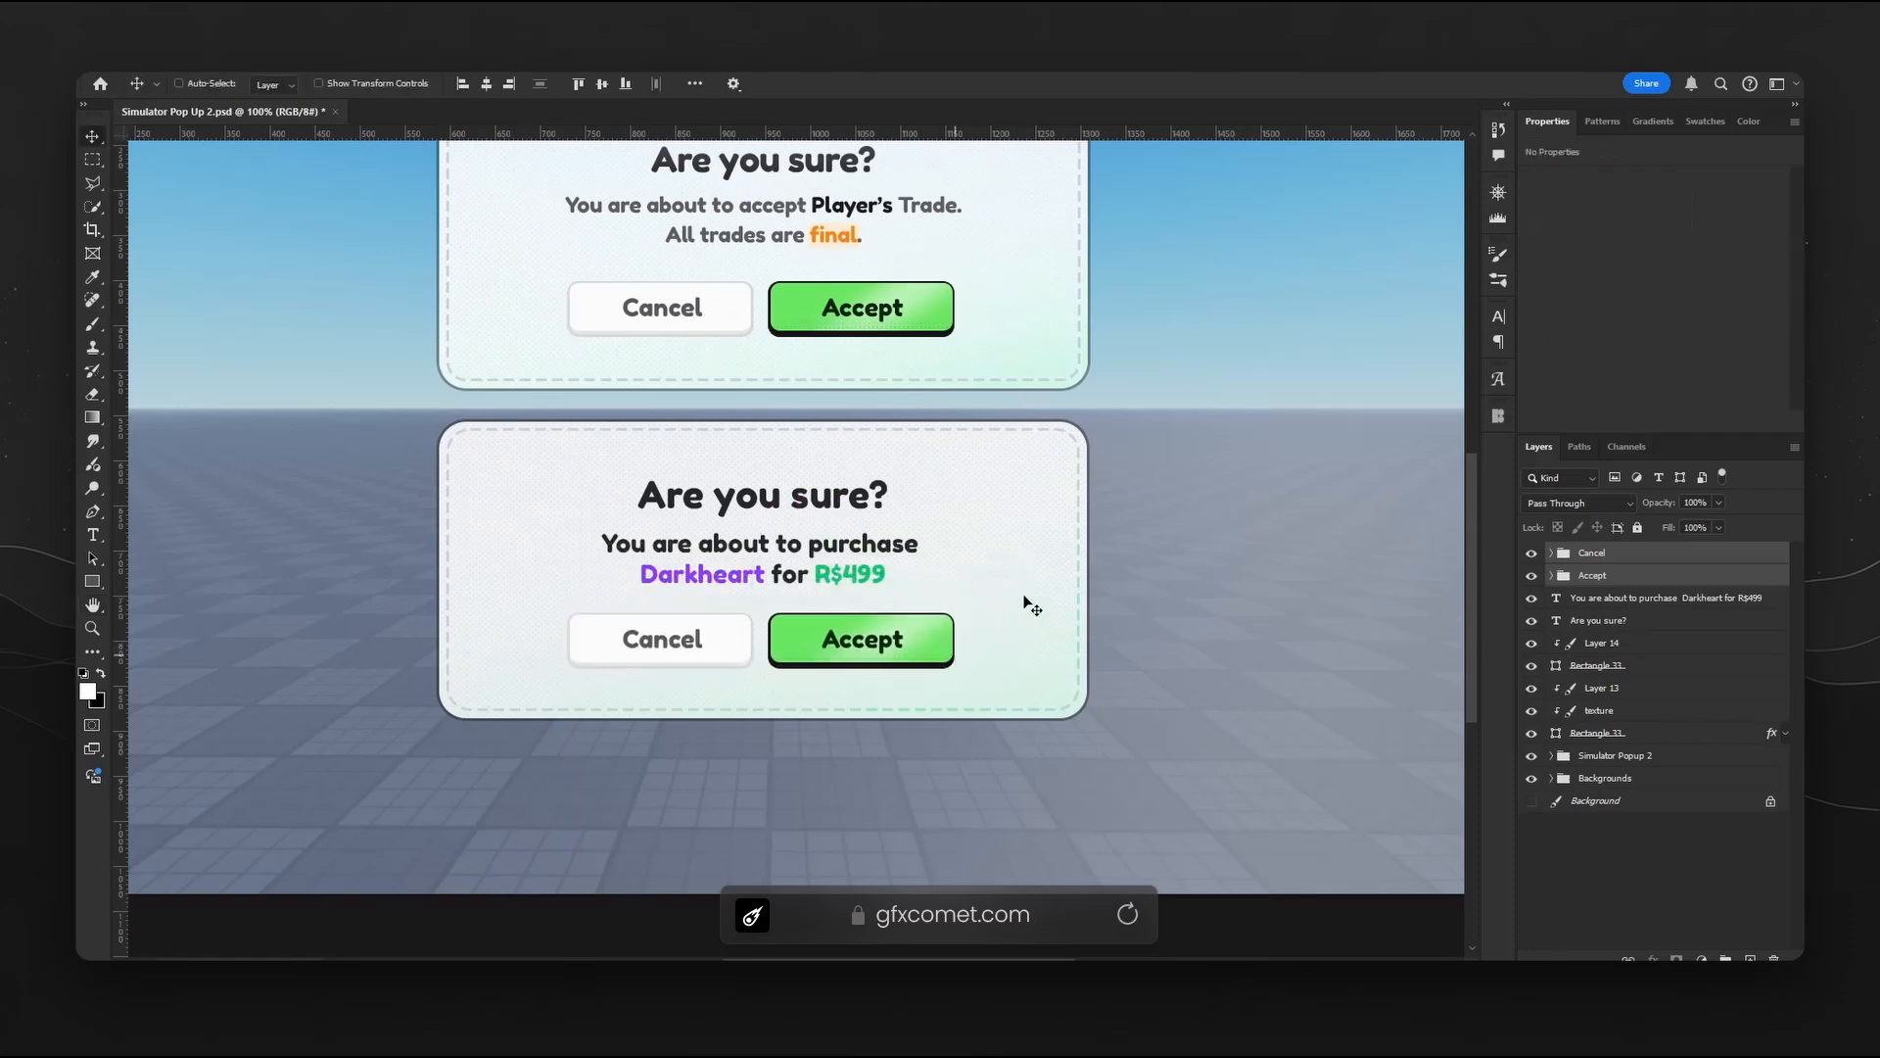
- Move the lower popup's title, purchase message and both buttons together about 3 px up
left_click(1657, 556)
left_click(1651, 576, "ctrl")
left_click(1639, 601, "ctrl")
left_click(1638, 605, "ctrl")
left_click(1632, 619, "ctrl")
left_click(1634, 599, "ctrl")
left_click_drag(930, 540, 932, 535, "ctrl")
key("h")
left_click_drag(1095, 453, 1074, 591)
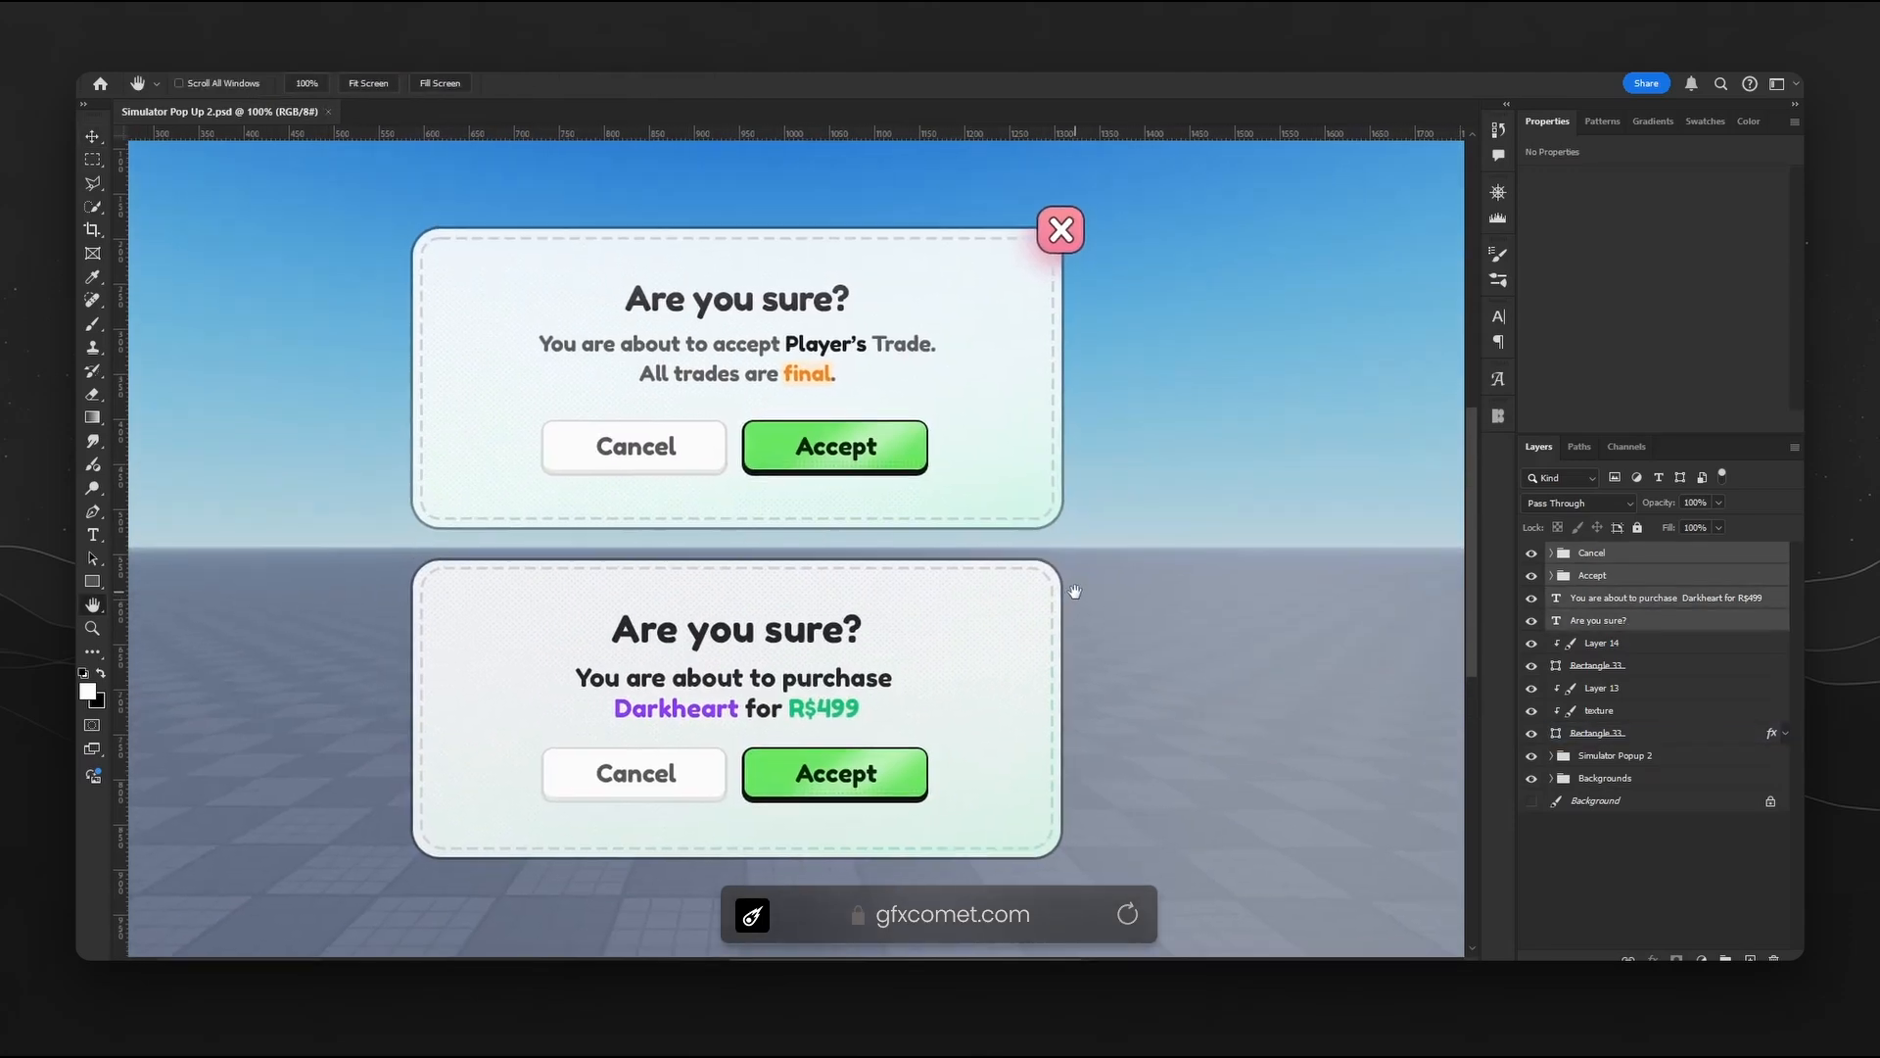
- Recolour the line "You are about to purchase" in the lower popup to #525252
key("t")
left_click_drag(576, 677, 893, 677)
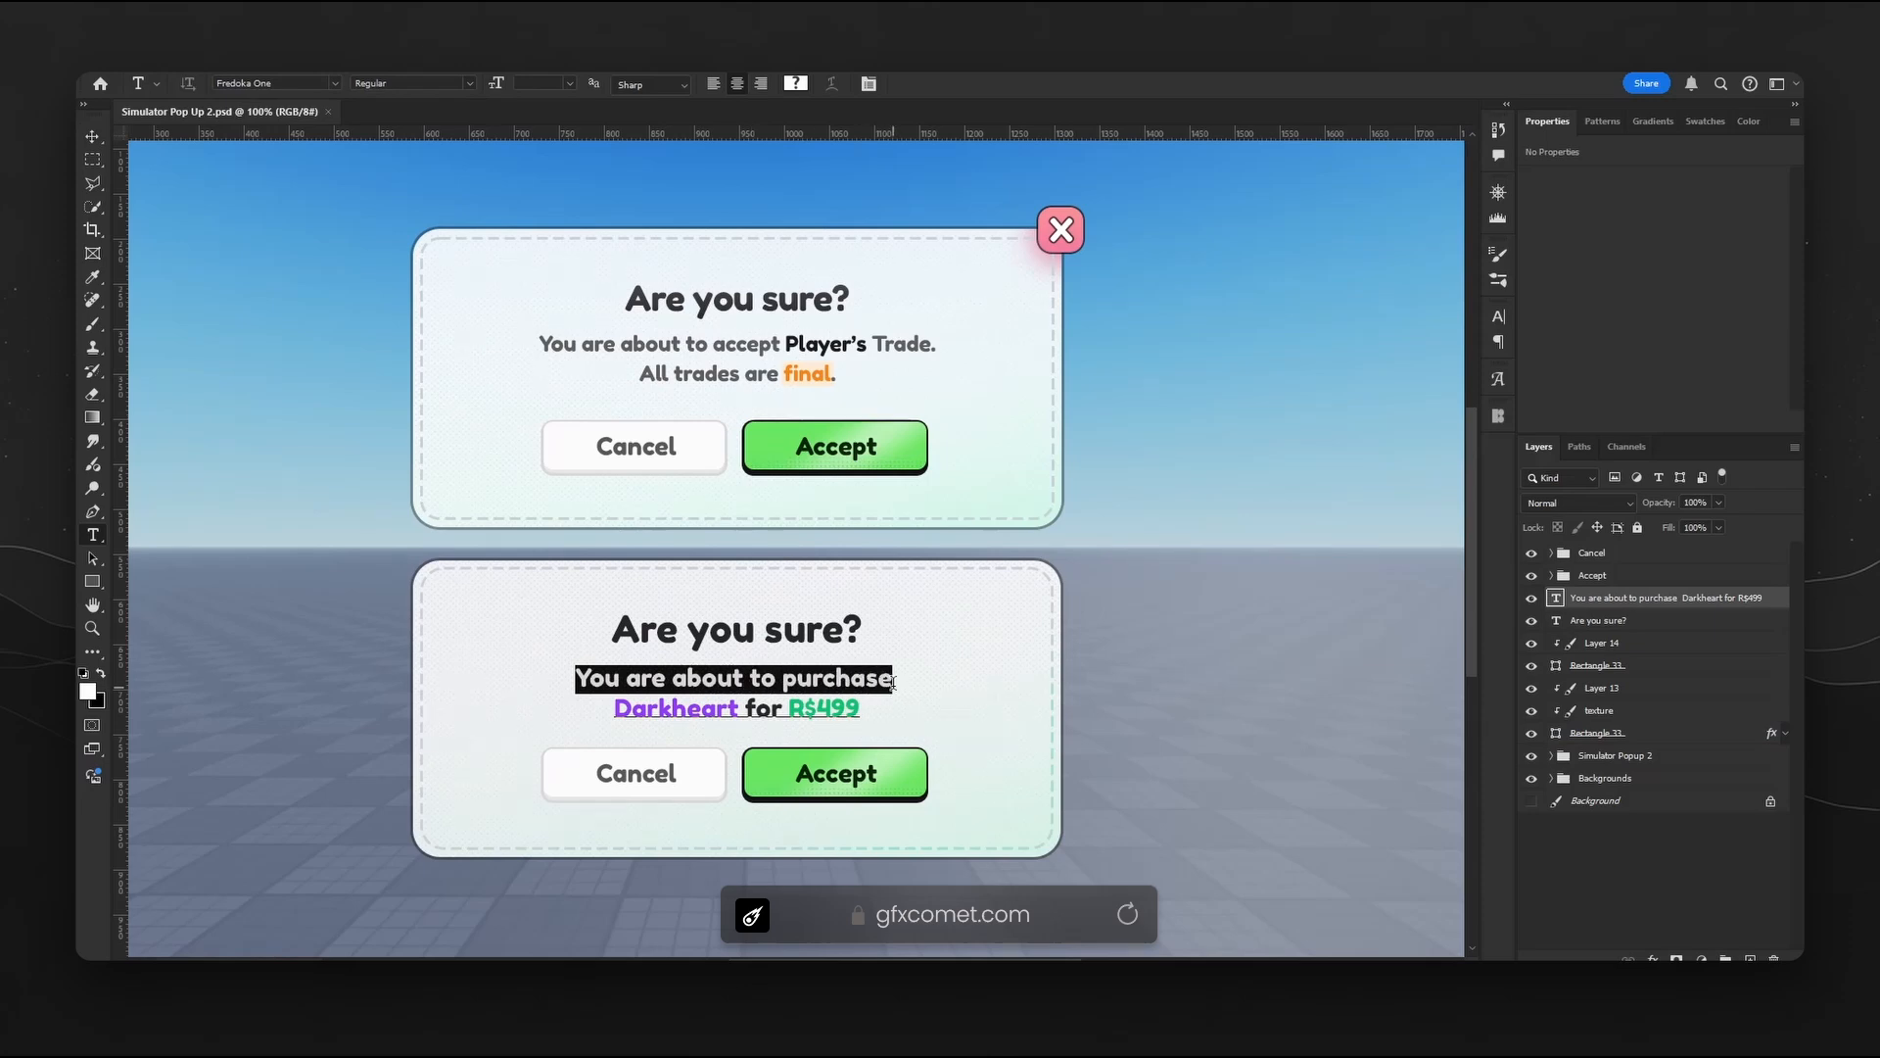
left_click(796, 83)
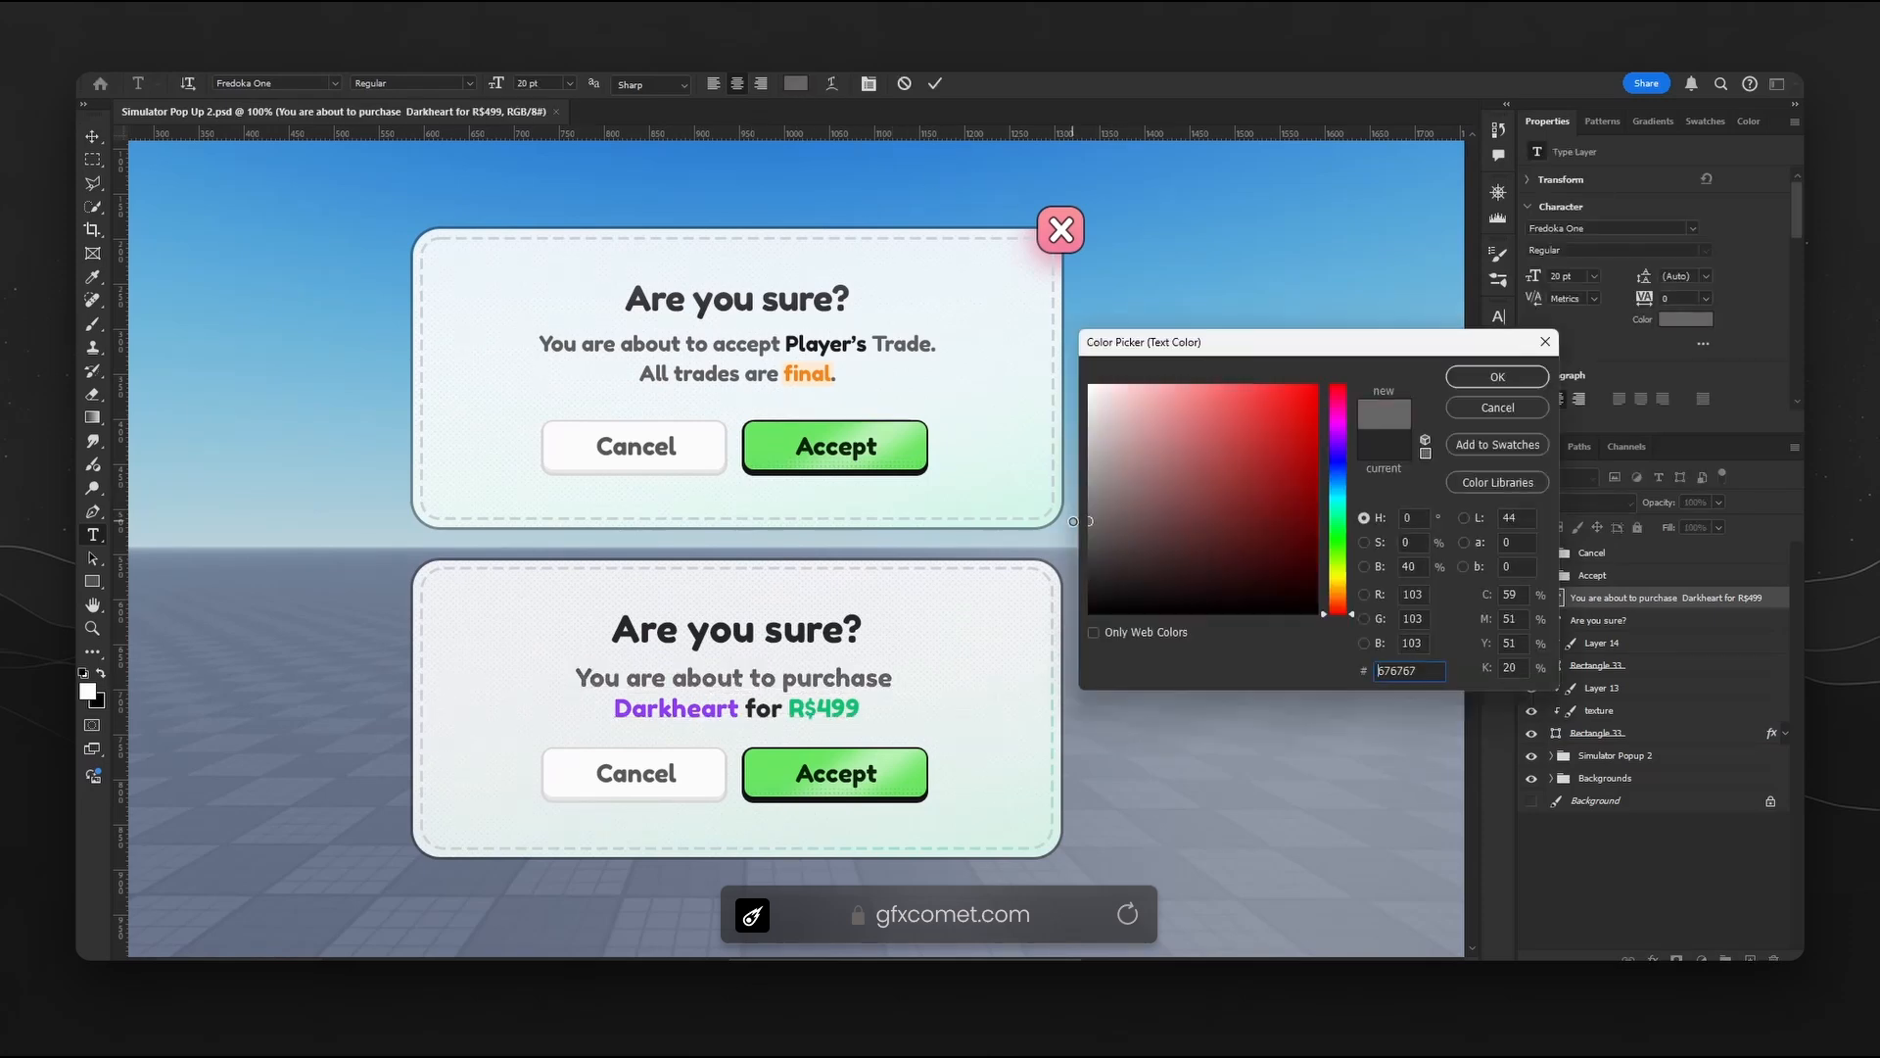
left_click(1120, 539)
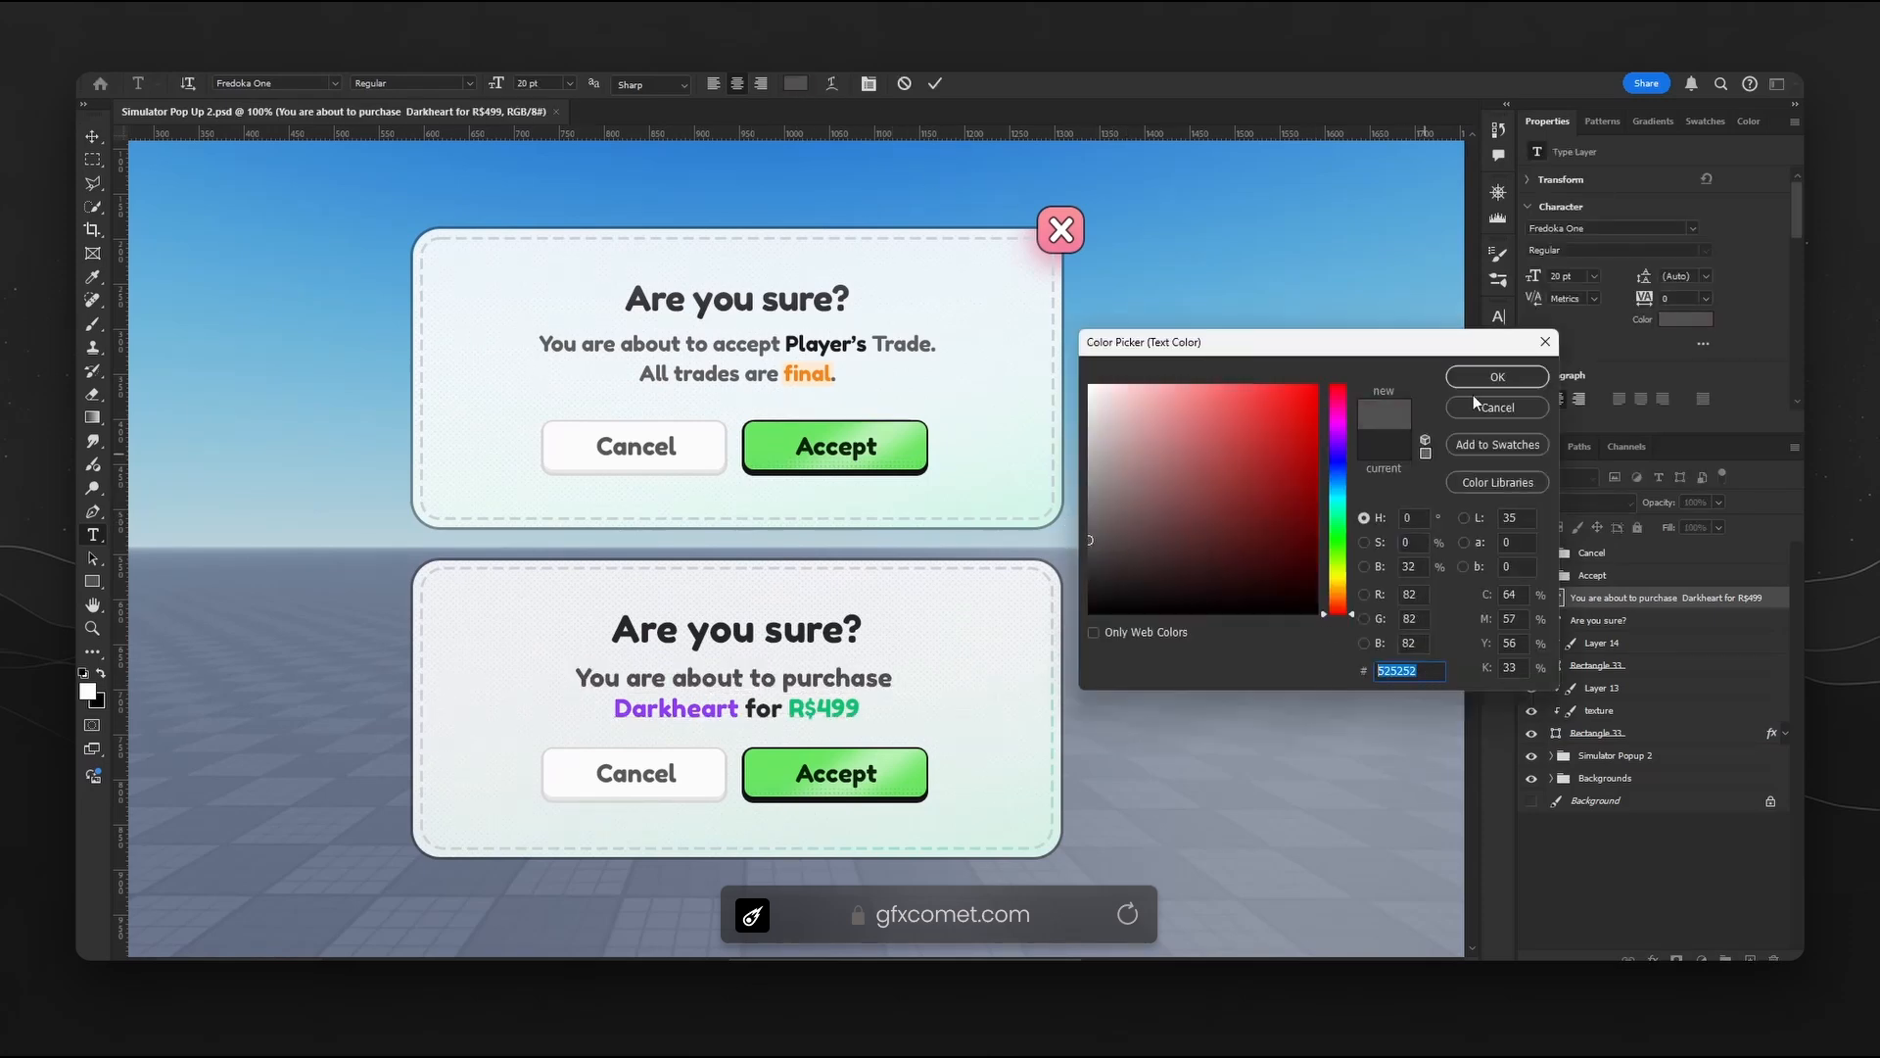
left_click(1498, 377)
- Recolour the word "for" in the lower popup's purchase message to #525252 and commit the text edit
double_click(771, 707)
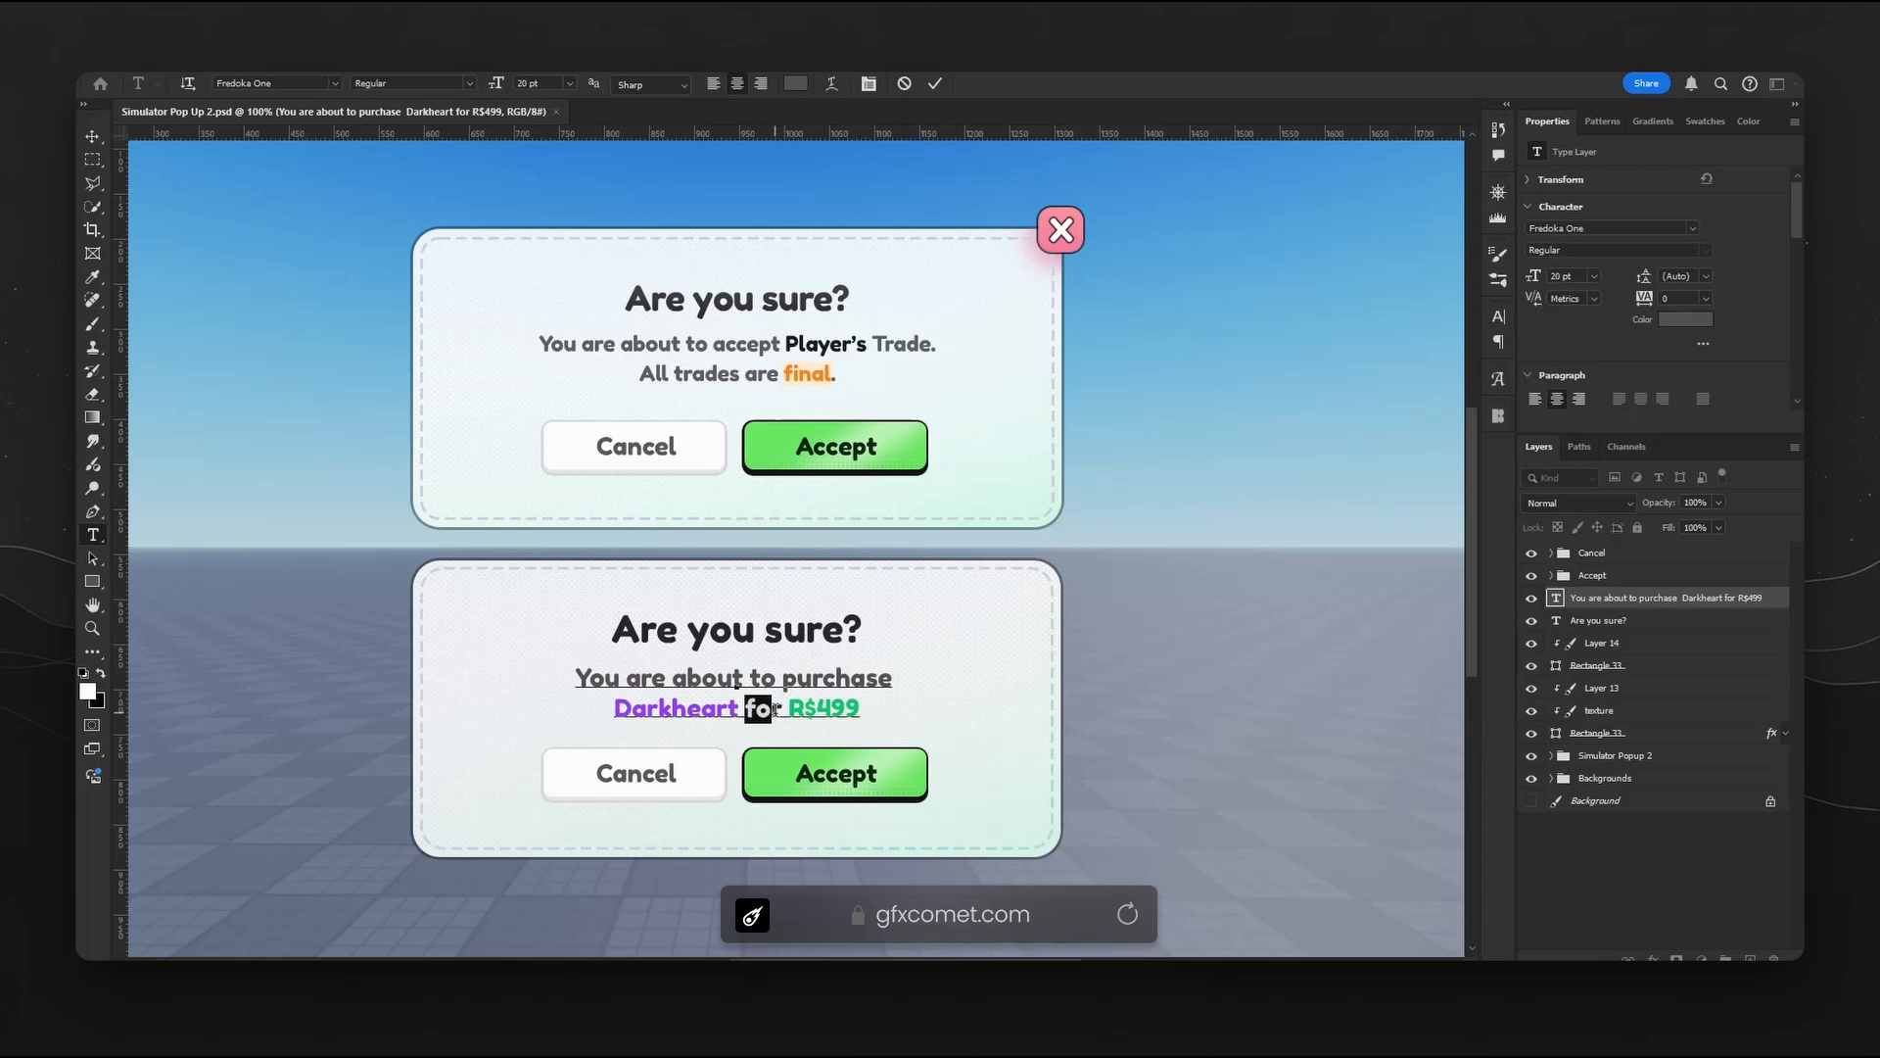
left_click(798, 85)
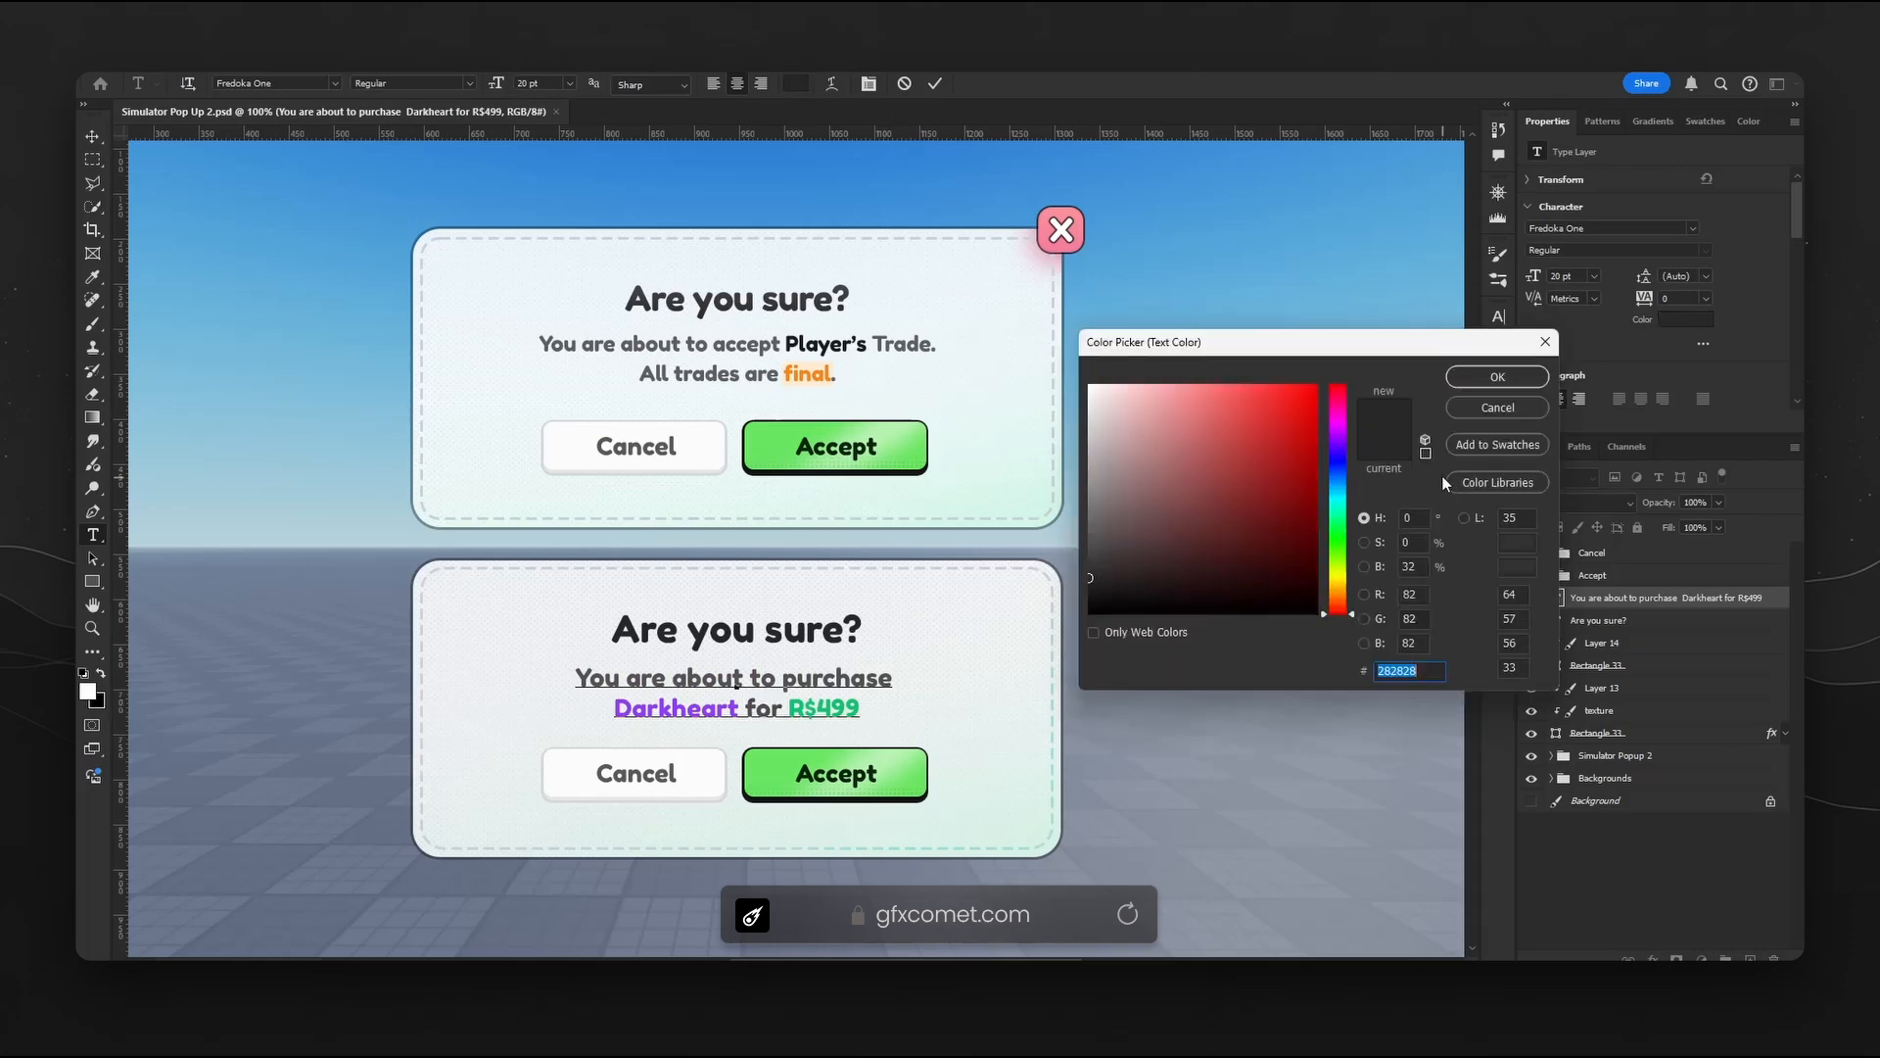
key("ctrl+v")
left_click(1495, 380)
left_click(746, 700)
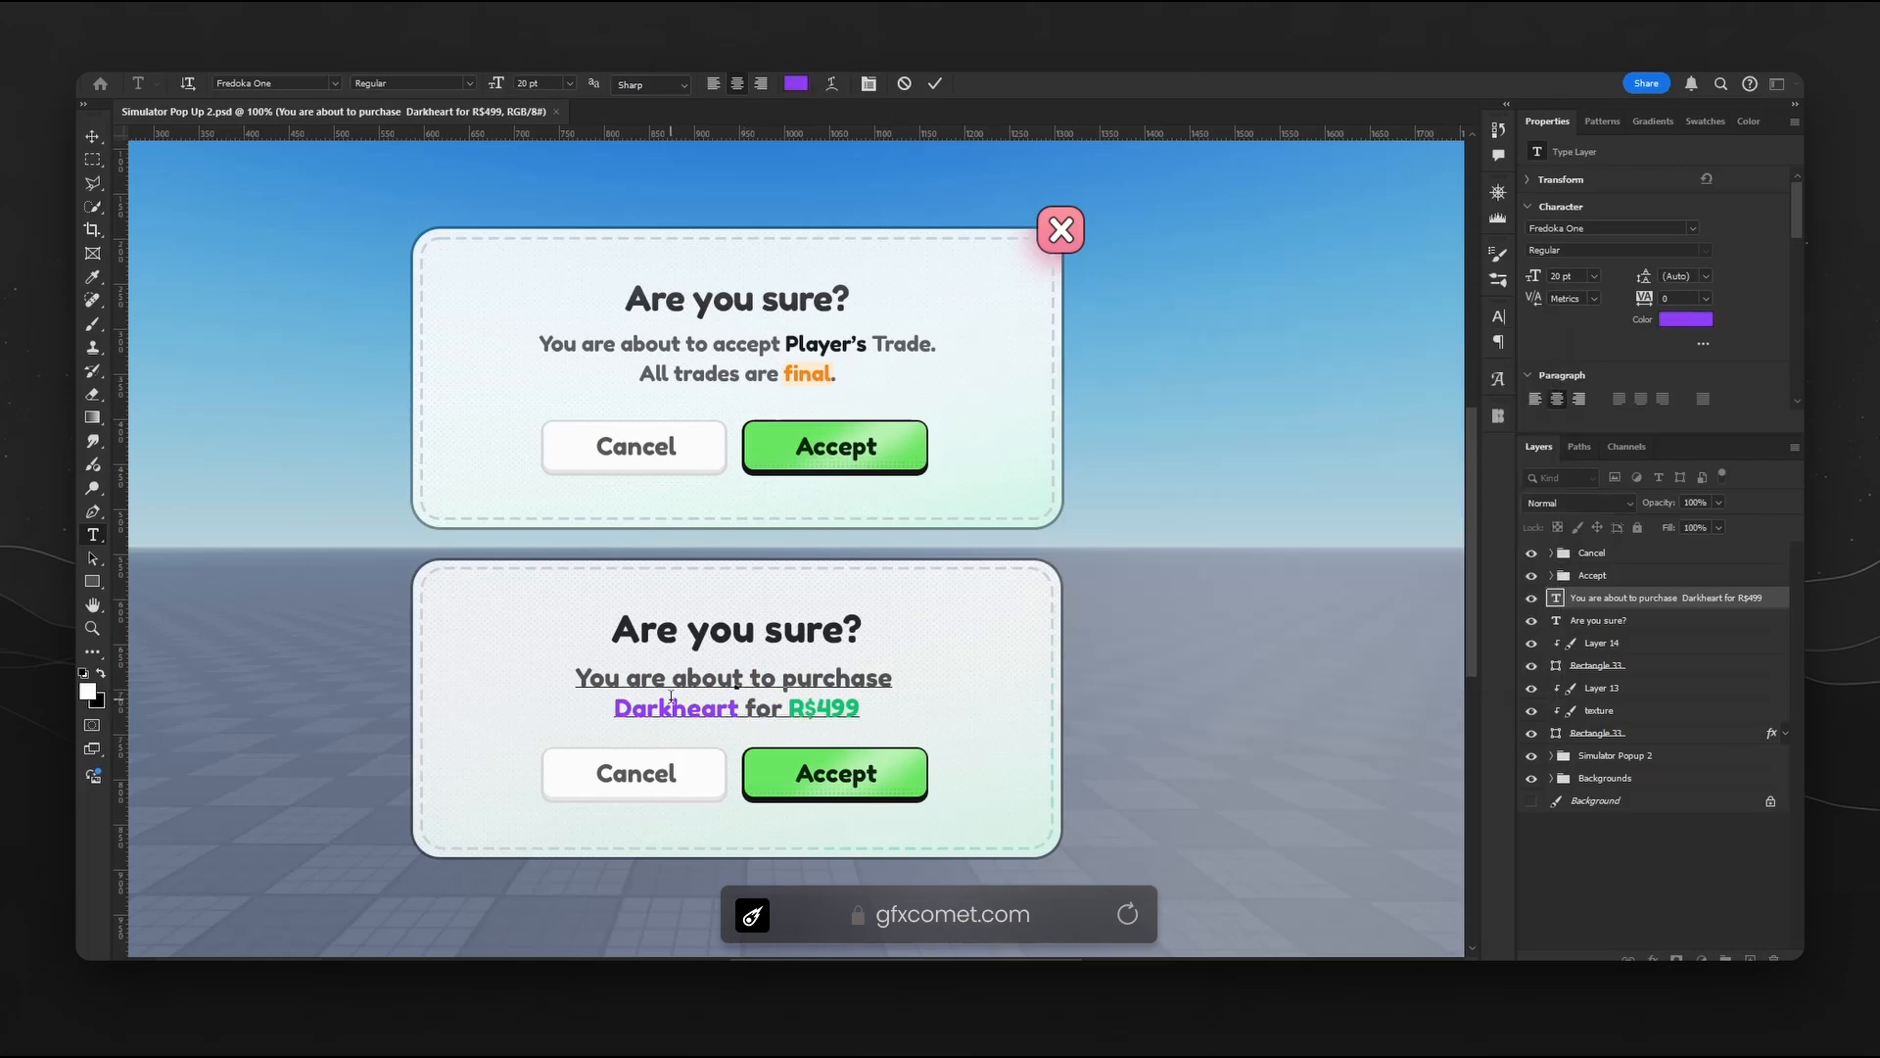
key("ctrl+a")
key("ctrl+Return")
key("v")
- Duplicate the lower popup's "Are you sure?" title layer and hide the lower copy in the layer stack
scroll(1060, 784, "down", 1)
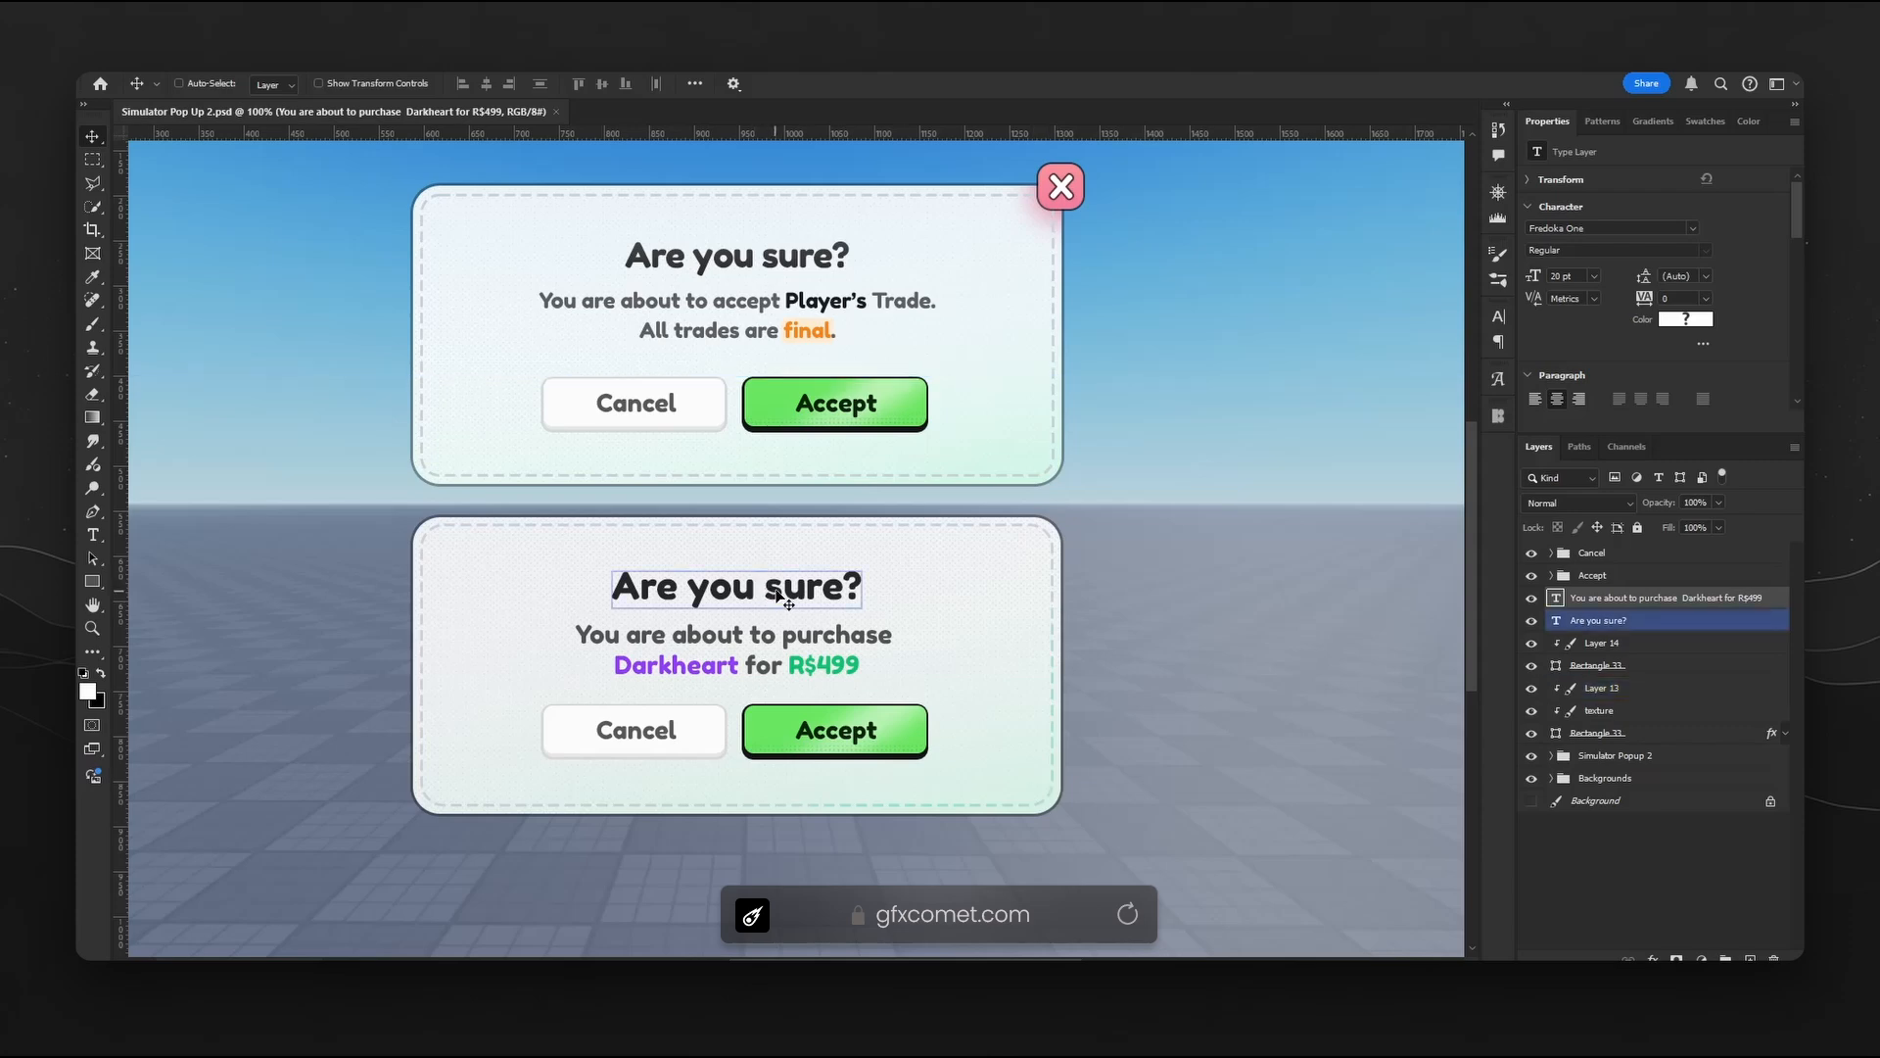
left_click(791, 588)
left_click_drag(1587, 627, 1591, 609, "alt")
left_click(1531, 644)
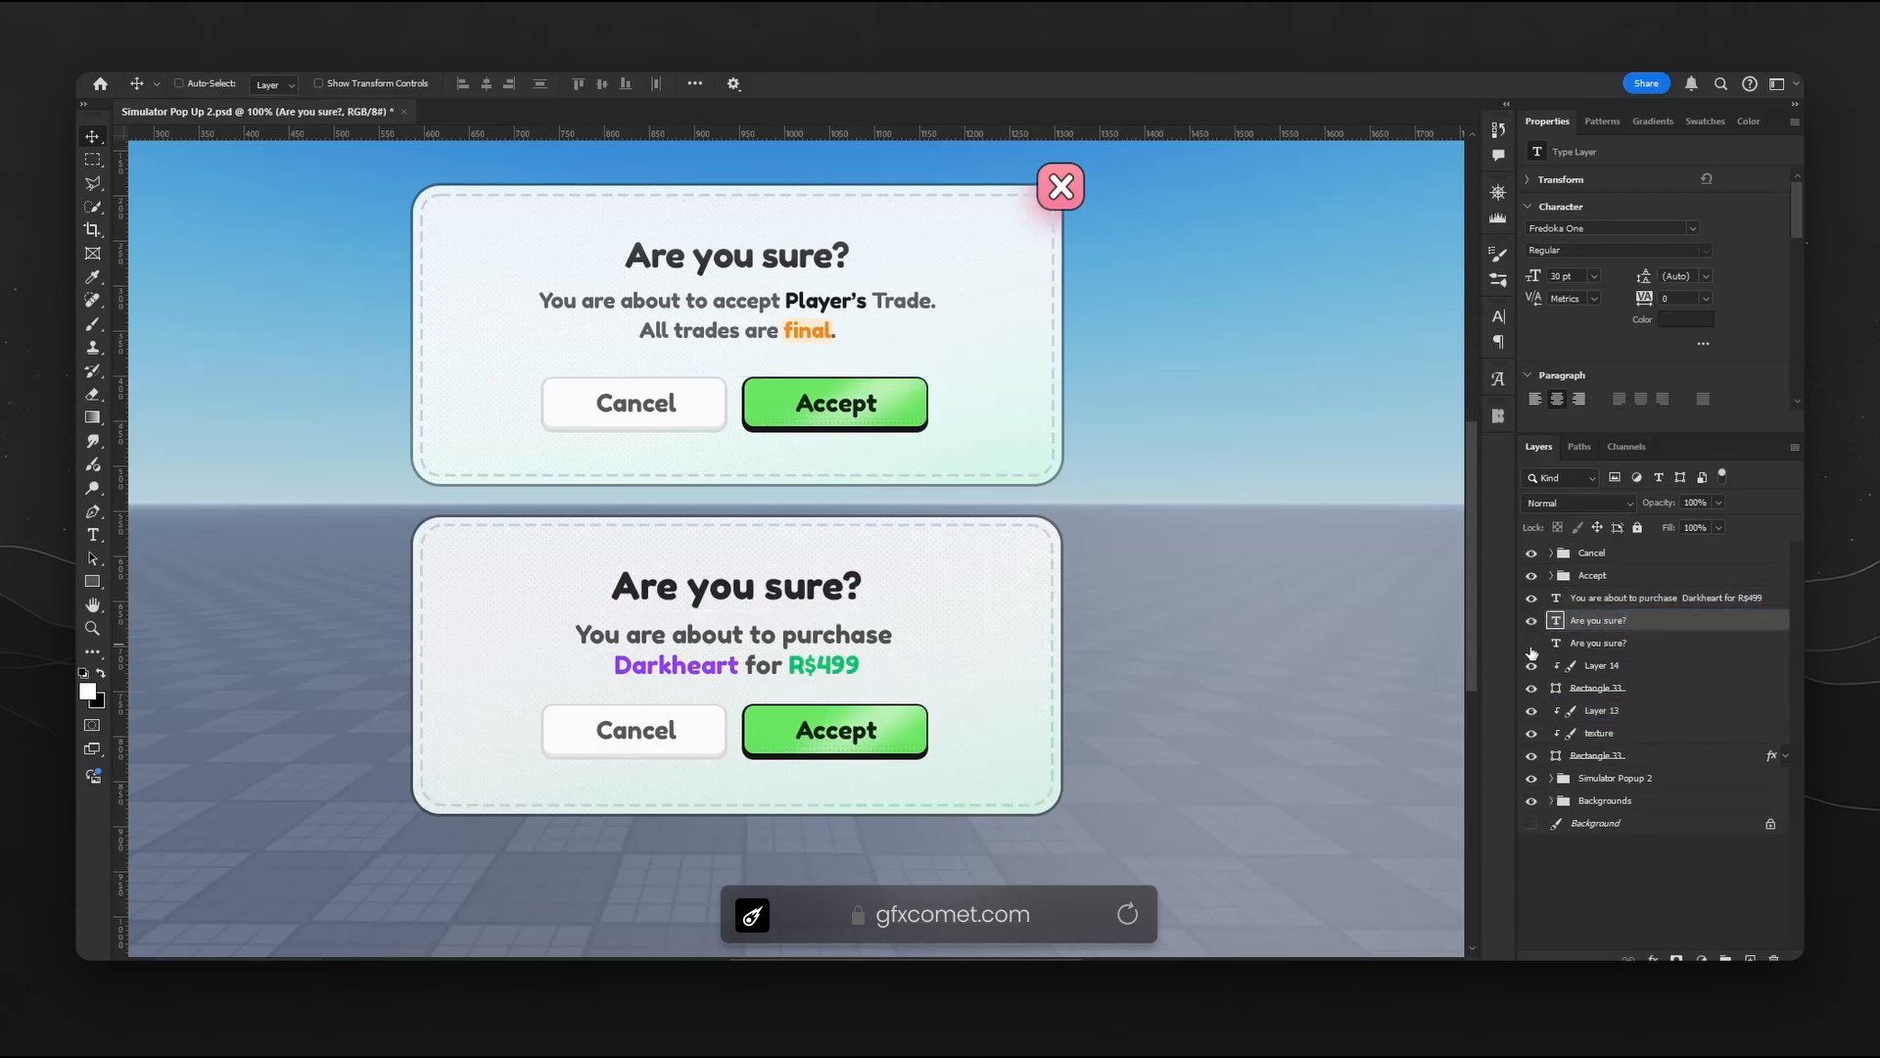
- Move the visible "Are you sure?" title onto the lower popup's upper-left edge, enlarge it to 38.03 pt and tilt it slightly
left_click_drag(746, 591, 574, 539)
key("ctrl+t")
mouse_move(707, 517)
left_mouse_down("alt")
mouse_move(744, 502)
mouse_move(728, 508)
left_mouse_up("alt")
left_click_drag(767, 520, 747, 522)
key("Return")
- Recolour the enlarged "Are you sure?" title white
double_click(673, 519)
key("ctrl+a")
left_click(795, 84)
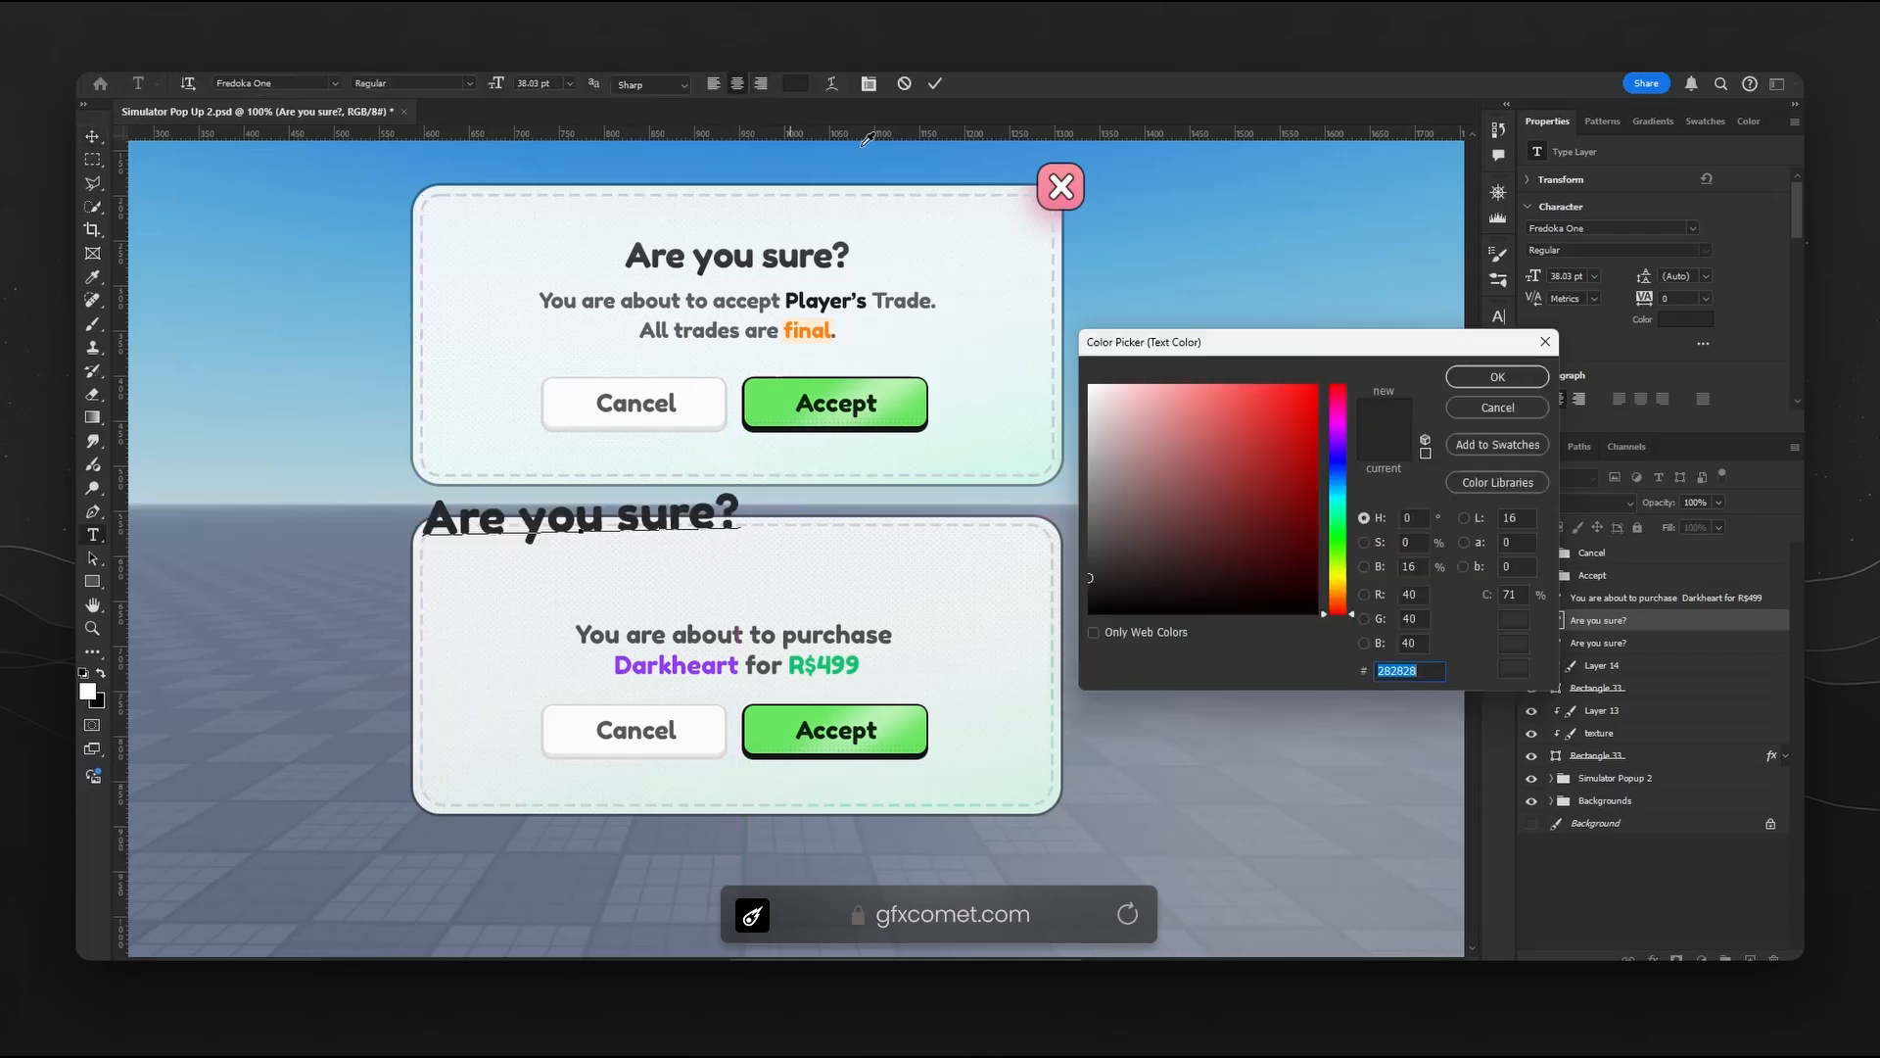
left_click_drag(1220, 461, 930, 281)
left_click(1502, 383)
- Add a 3 px black outside stroke at full opacity to the enlarged "Are you sure?" title
left_click(1680, 626)
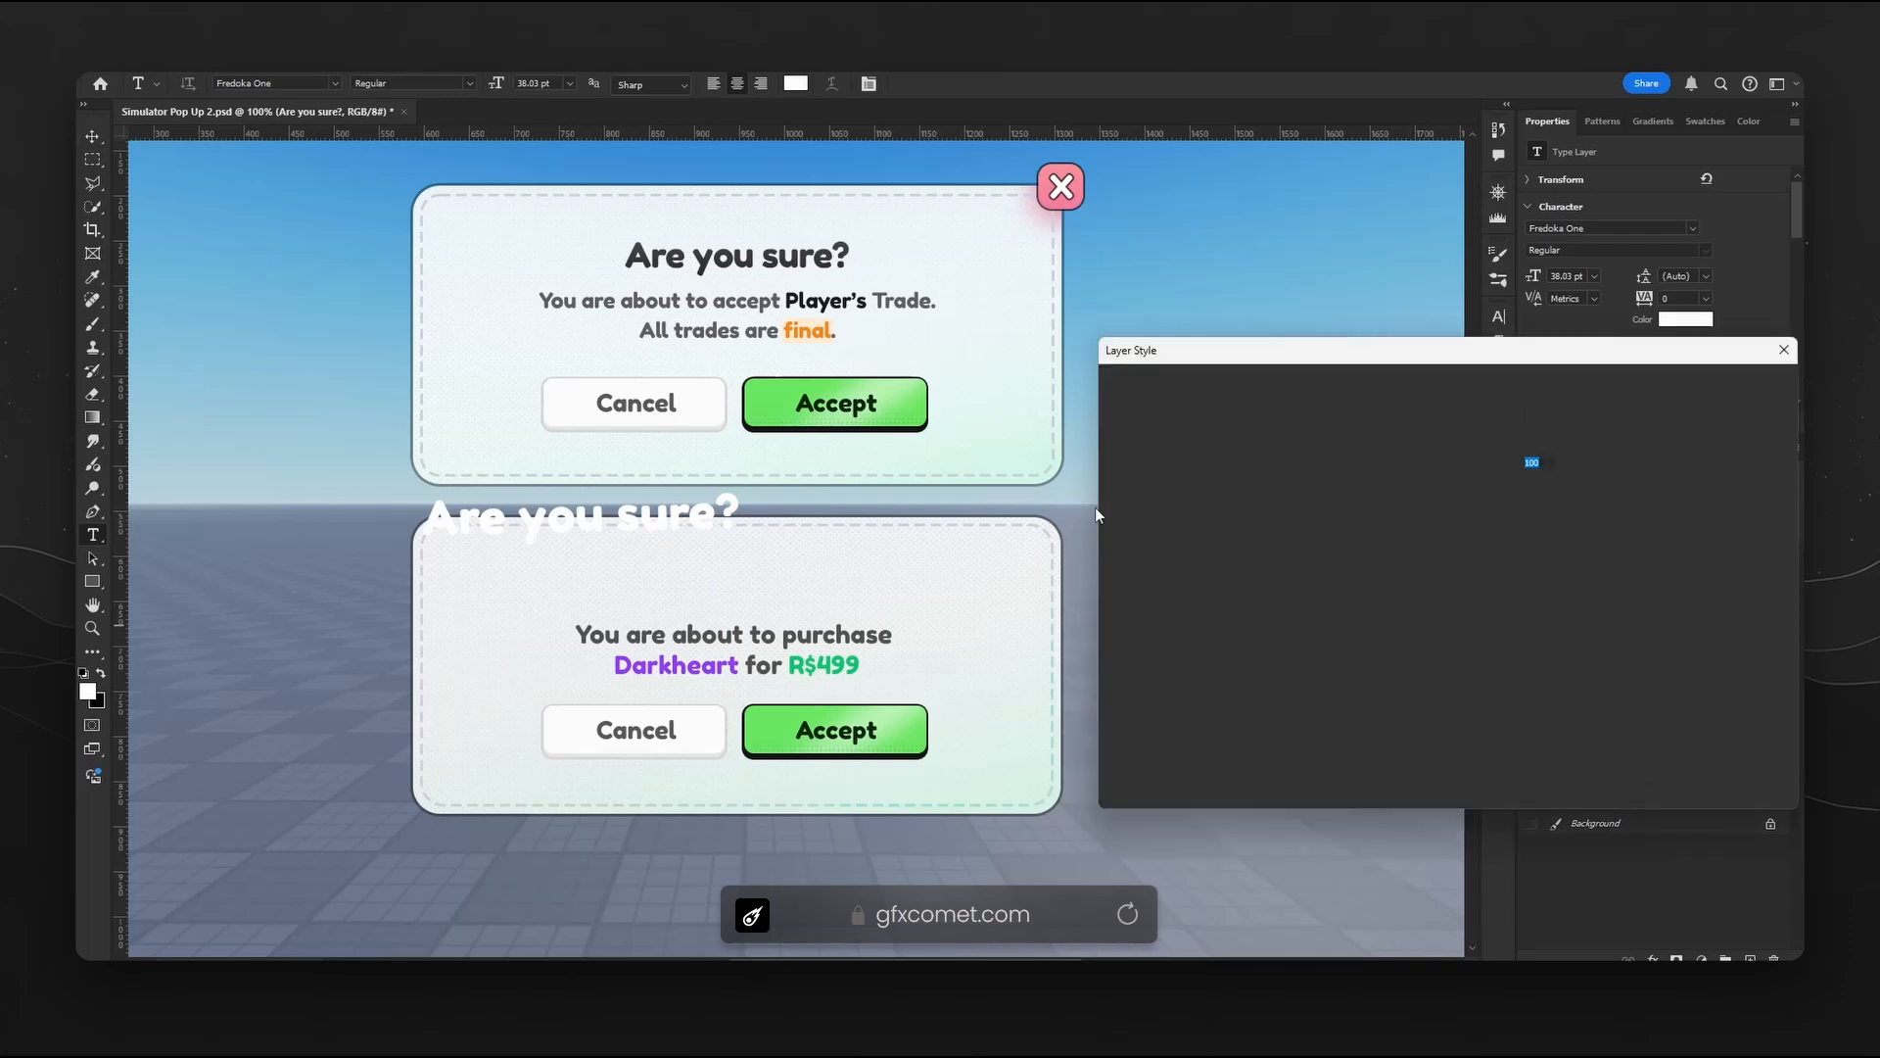
left_click(1140, 529)
left_click(1518, 501)
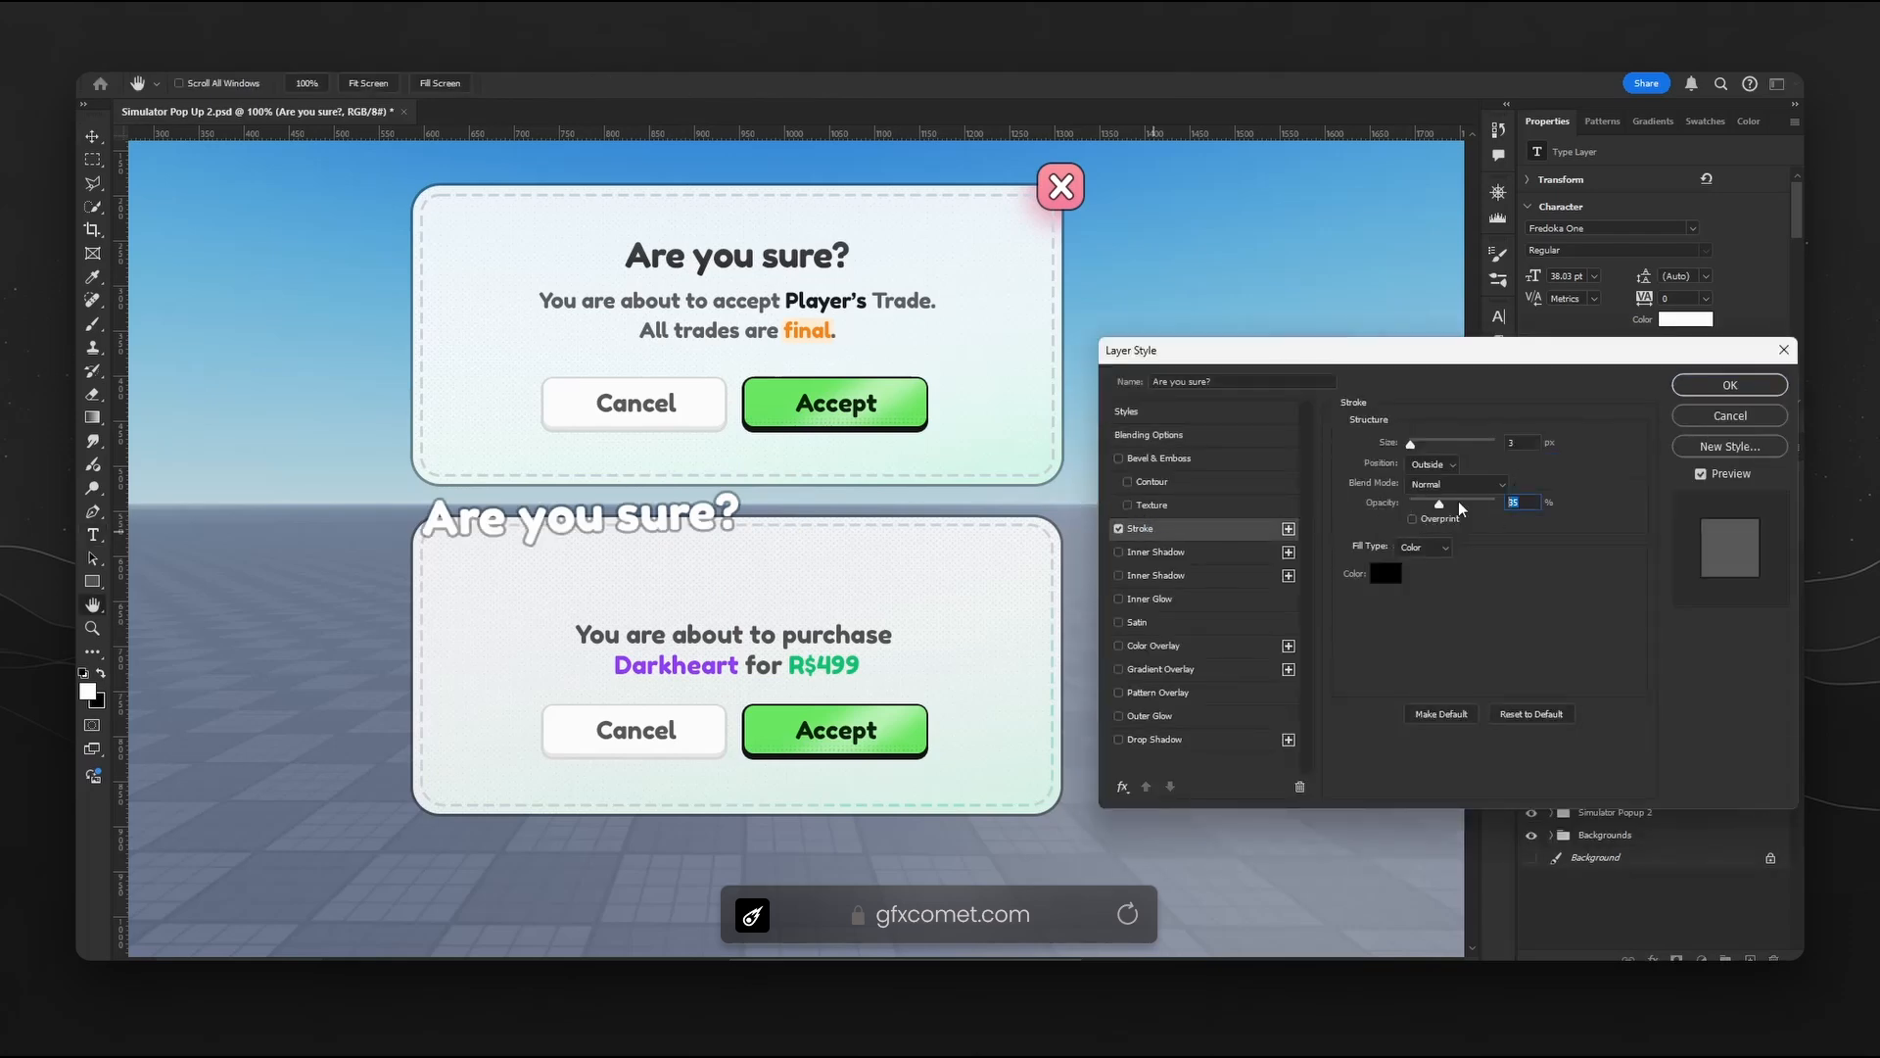
type("65")
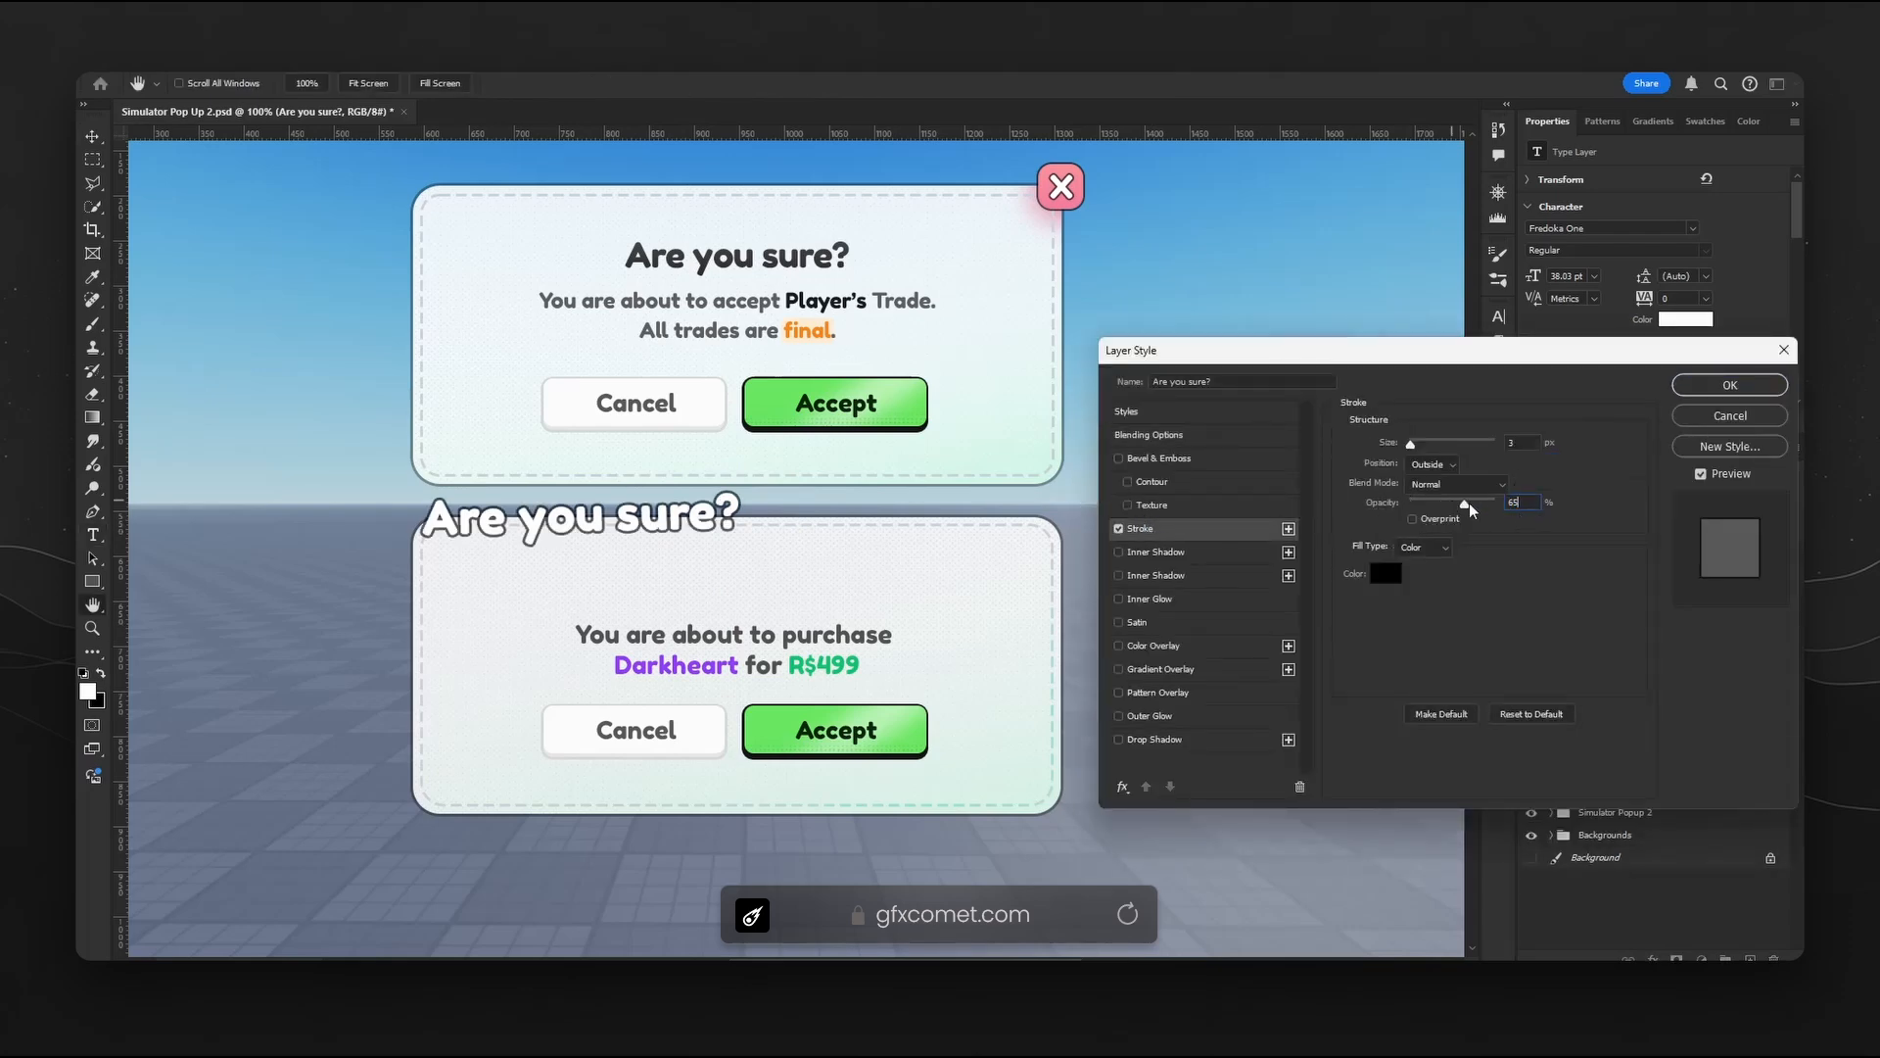
left_click_drag(1469, 502, 1526, 503)
left_click(1744, 394)
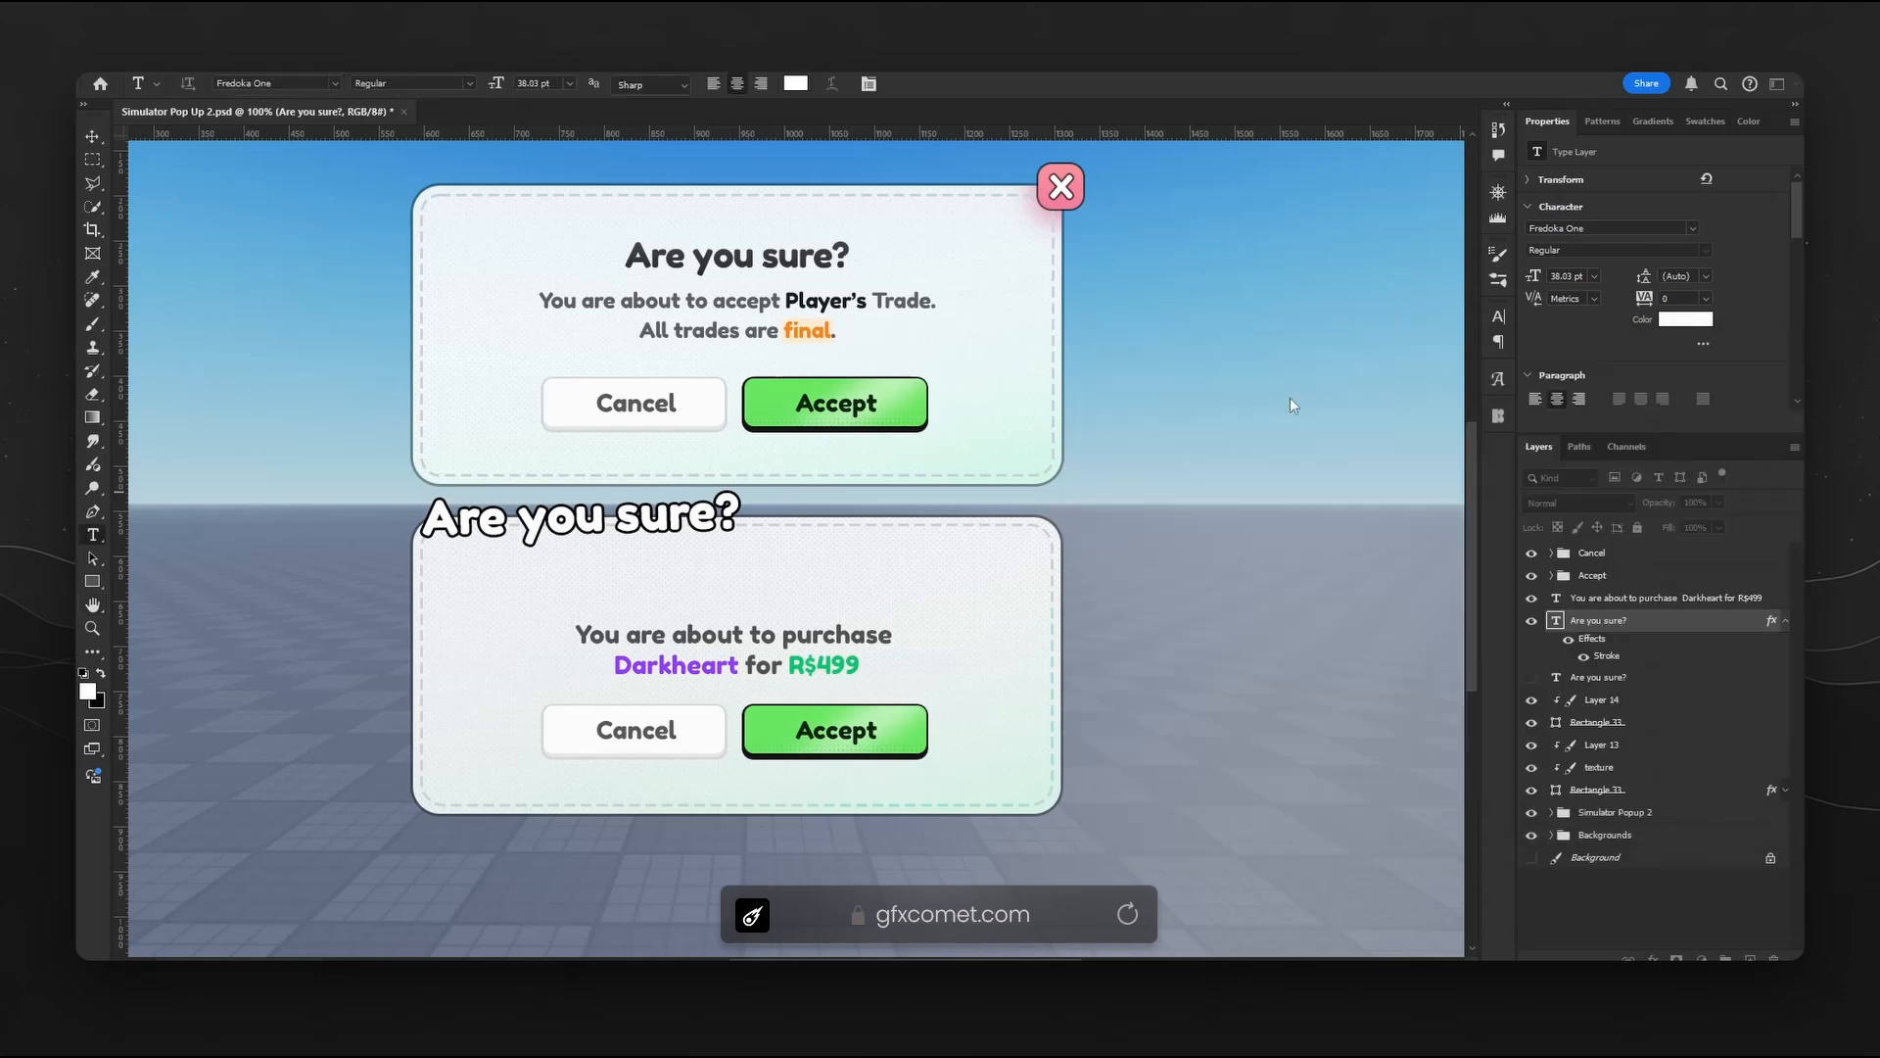
- Shift the tilted title slightly to the right, then undo its moves, stroke, white colour, enlargement and tilt
left_click_drag(725, 506, 742, 509)
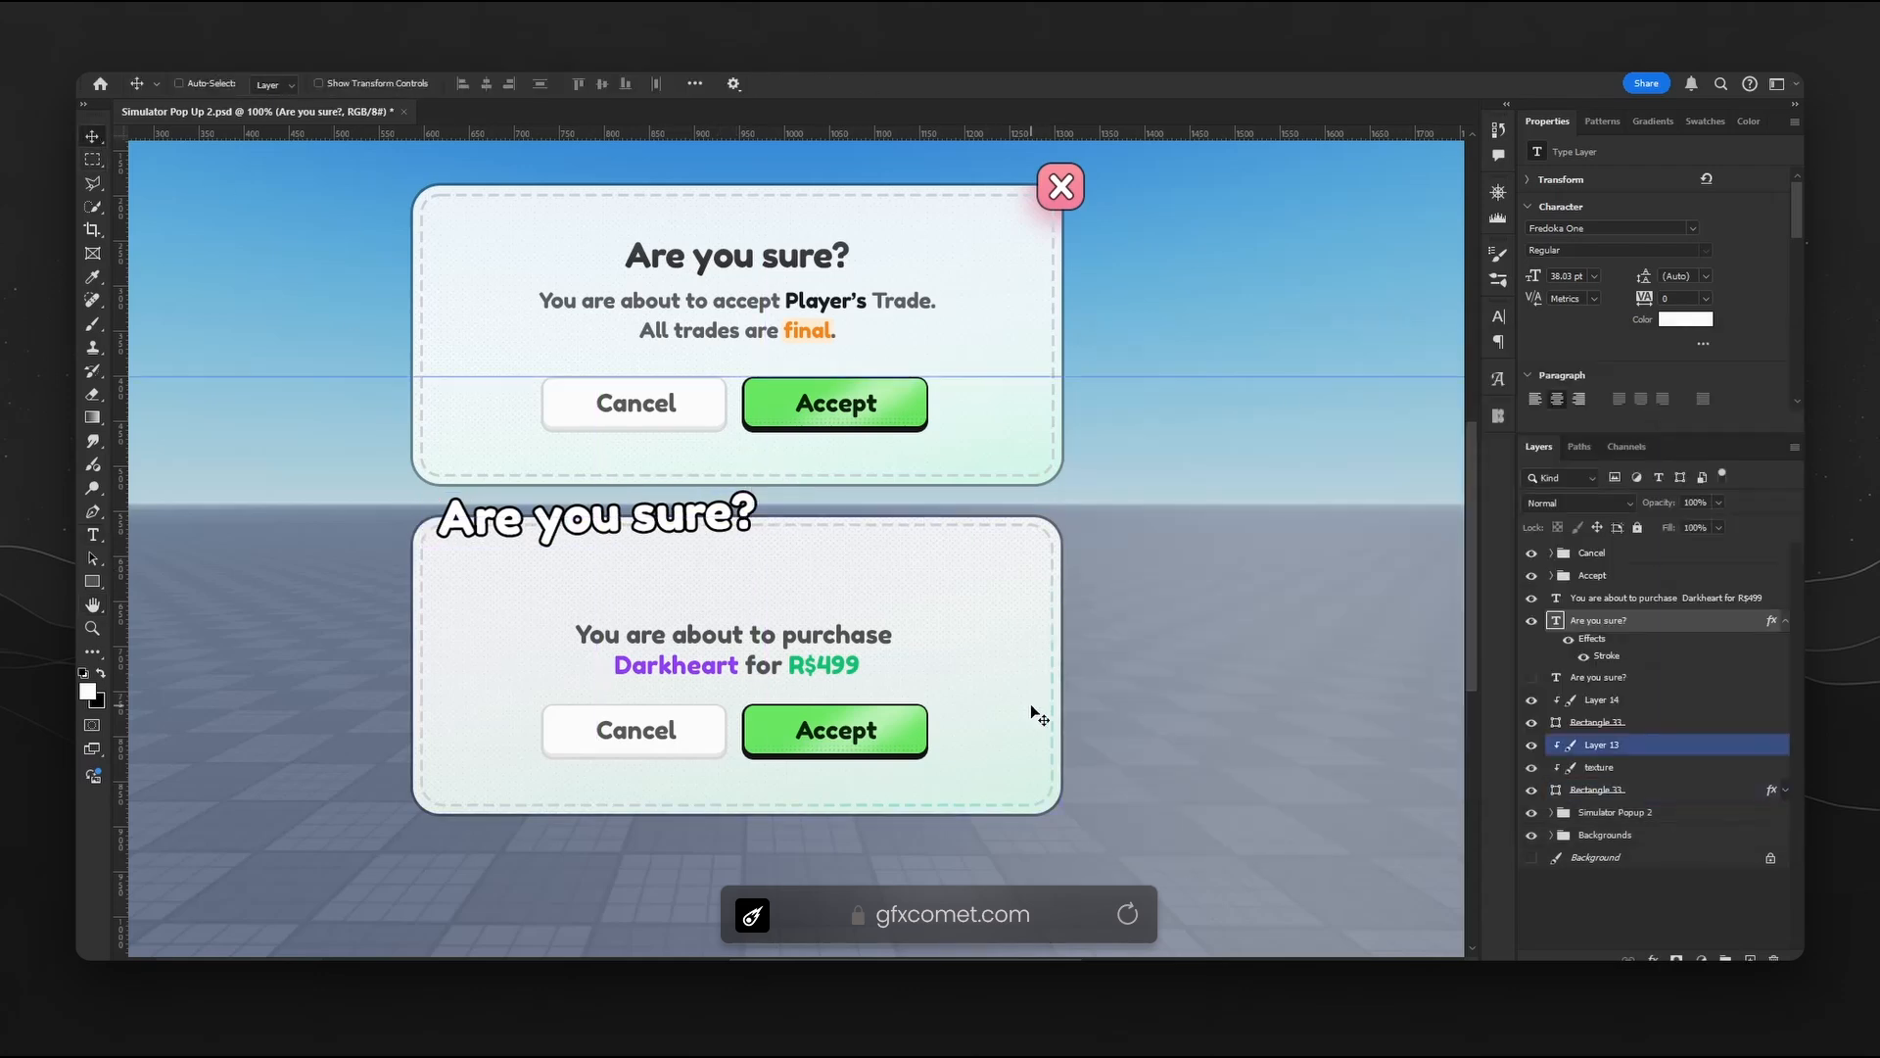
key("ctrl+z")
key("ctrl+z")
key("ctrl+z")
key("ctrl+z")
key("ctrl+z")
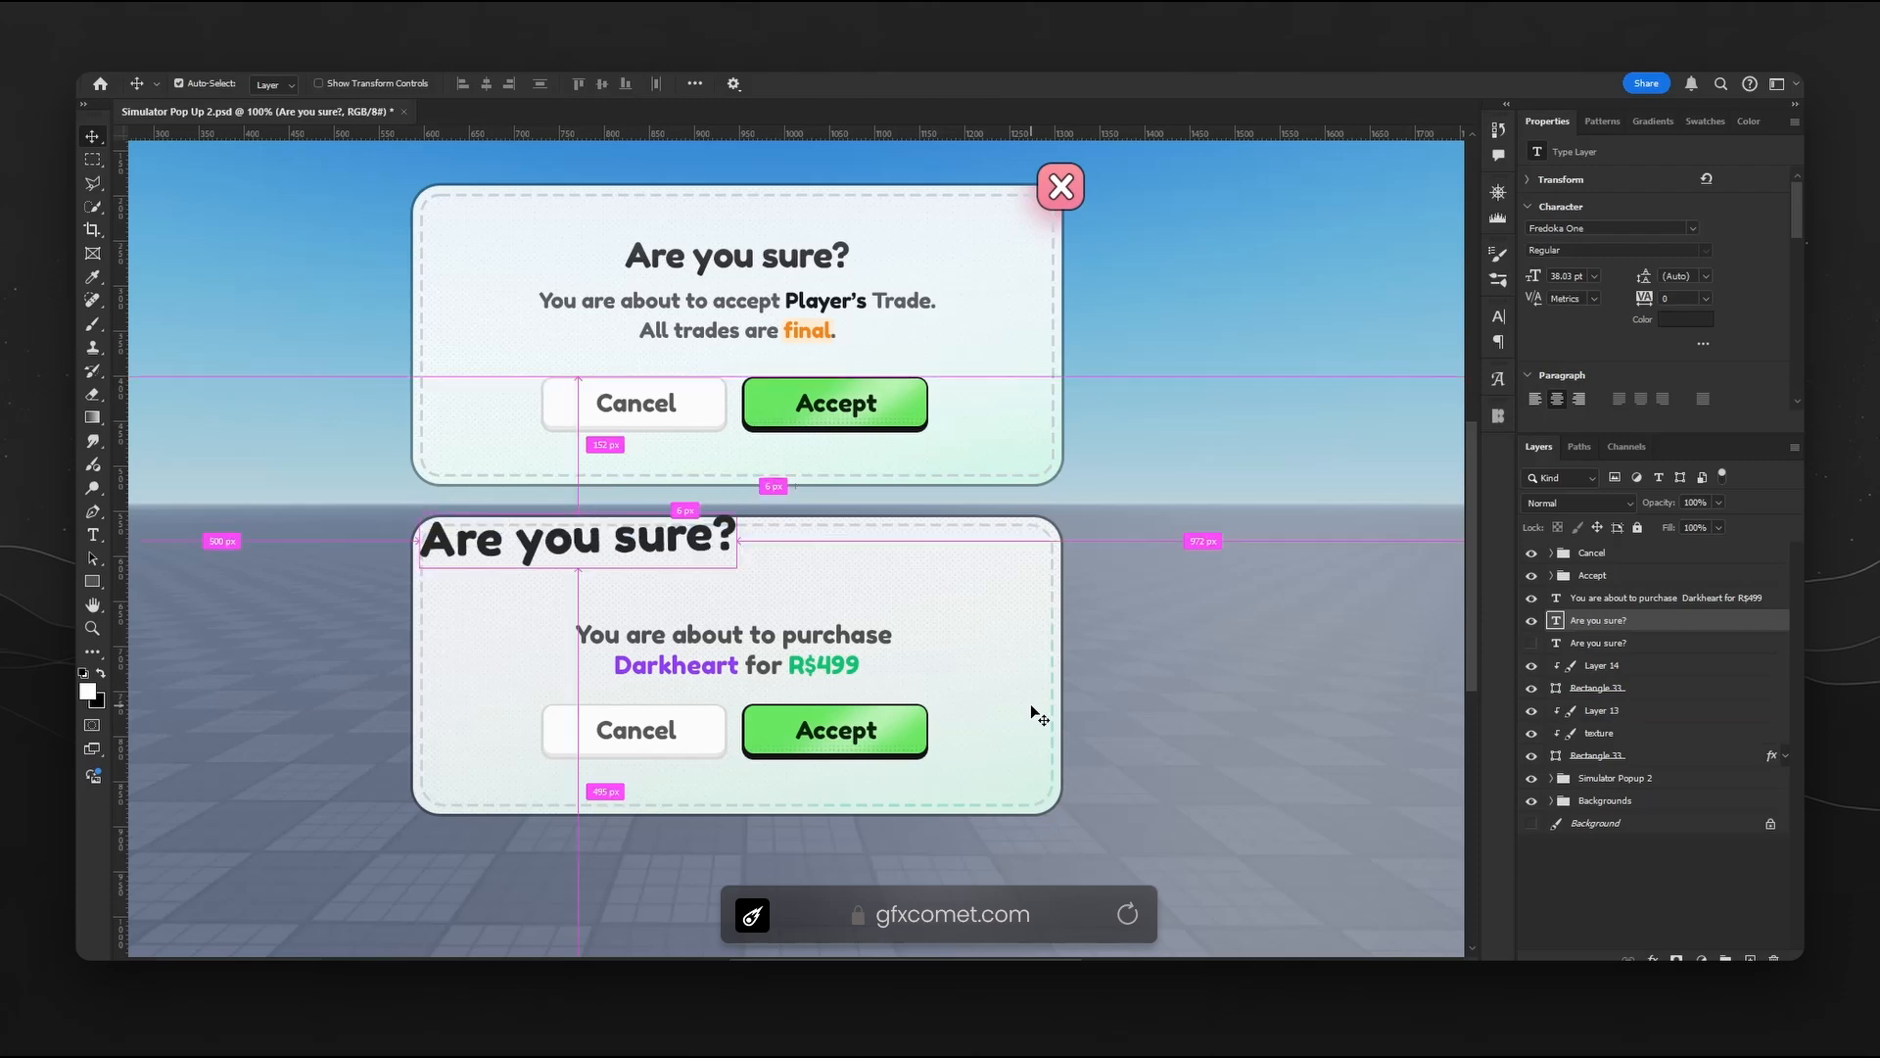
key("ctrl+z")
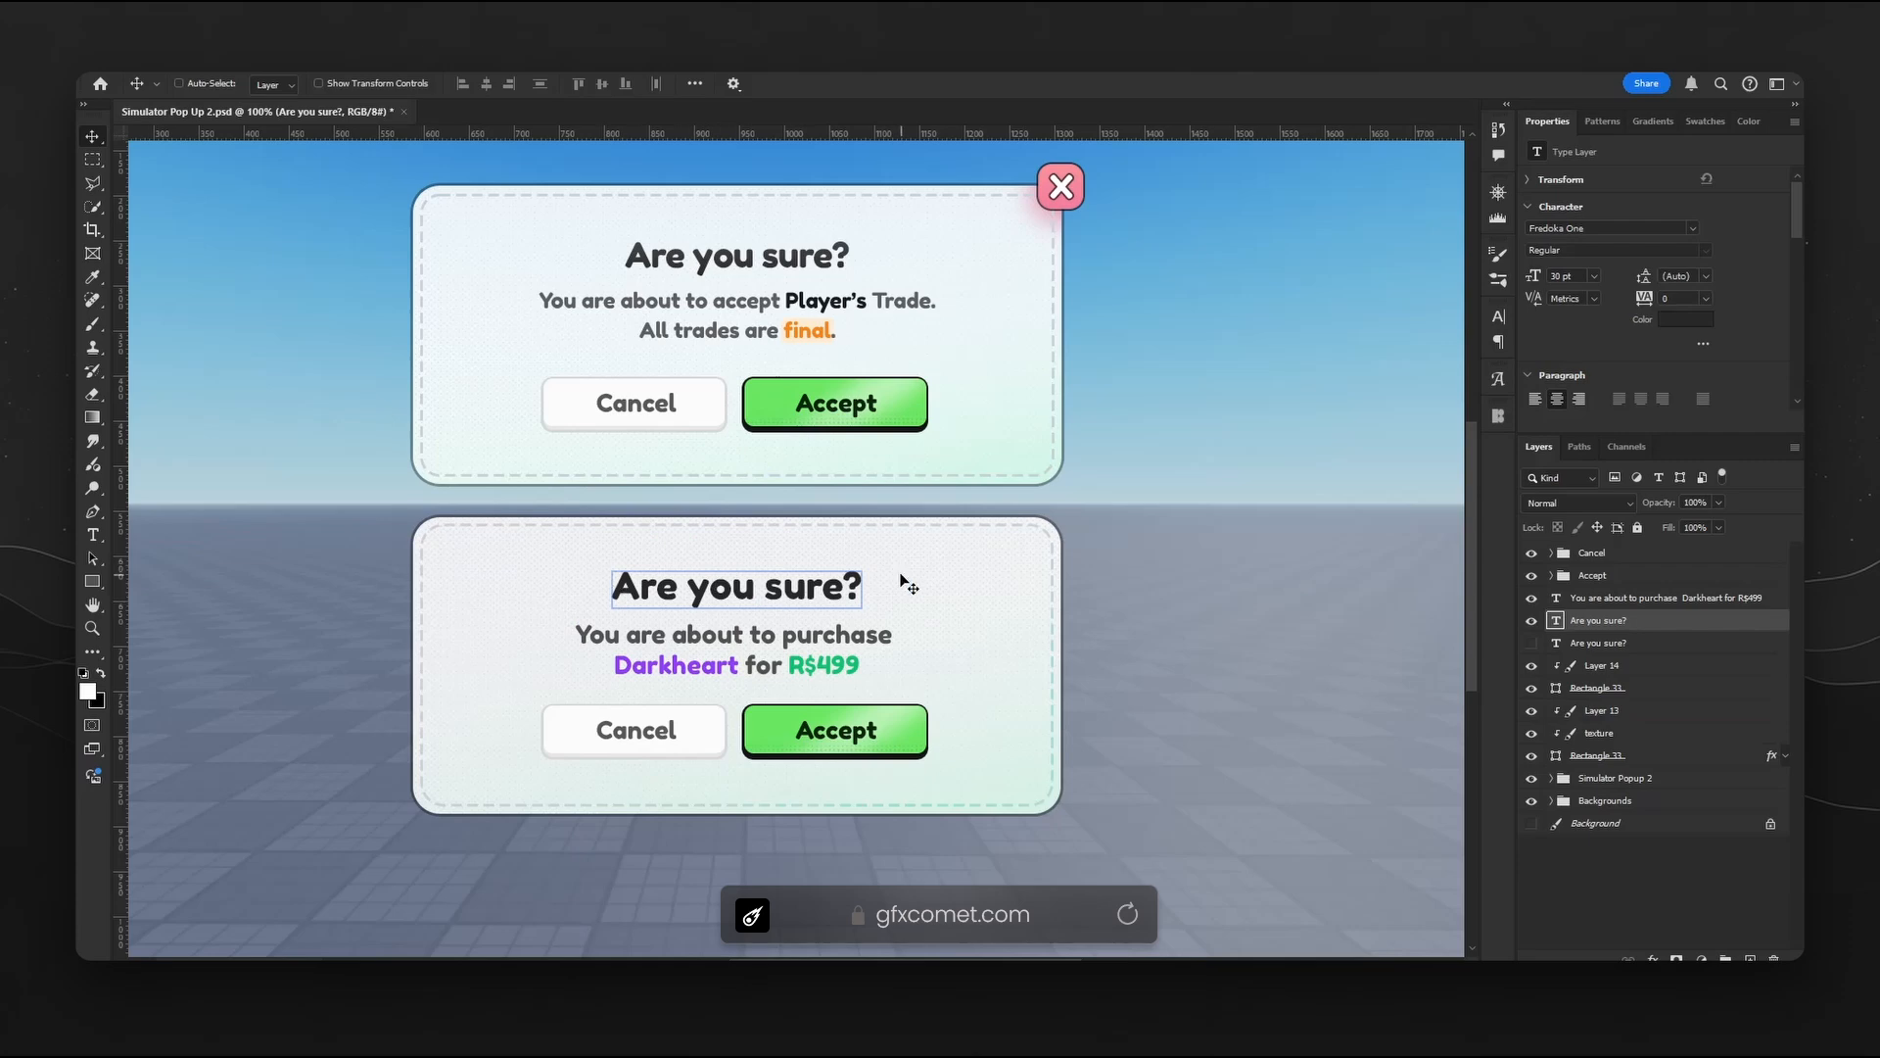
- Create a new top layer and draw a white rounded rectangle 58 px square on the lower popup's upper-right corner
scroll(745, 598, "up", 1)
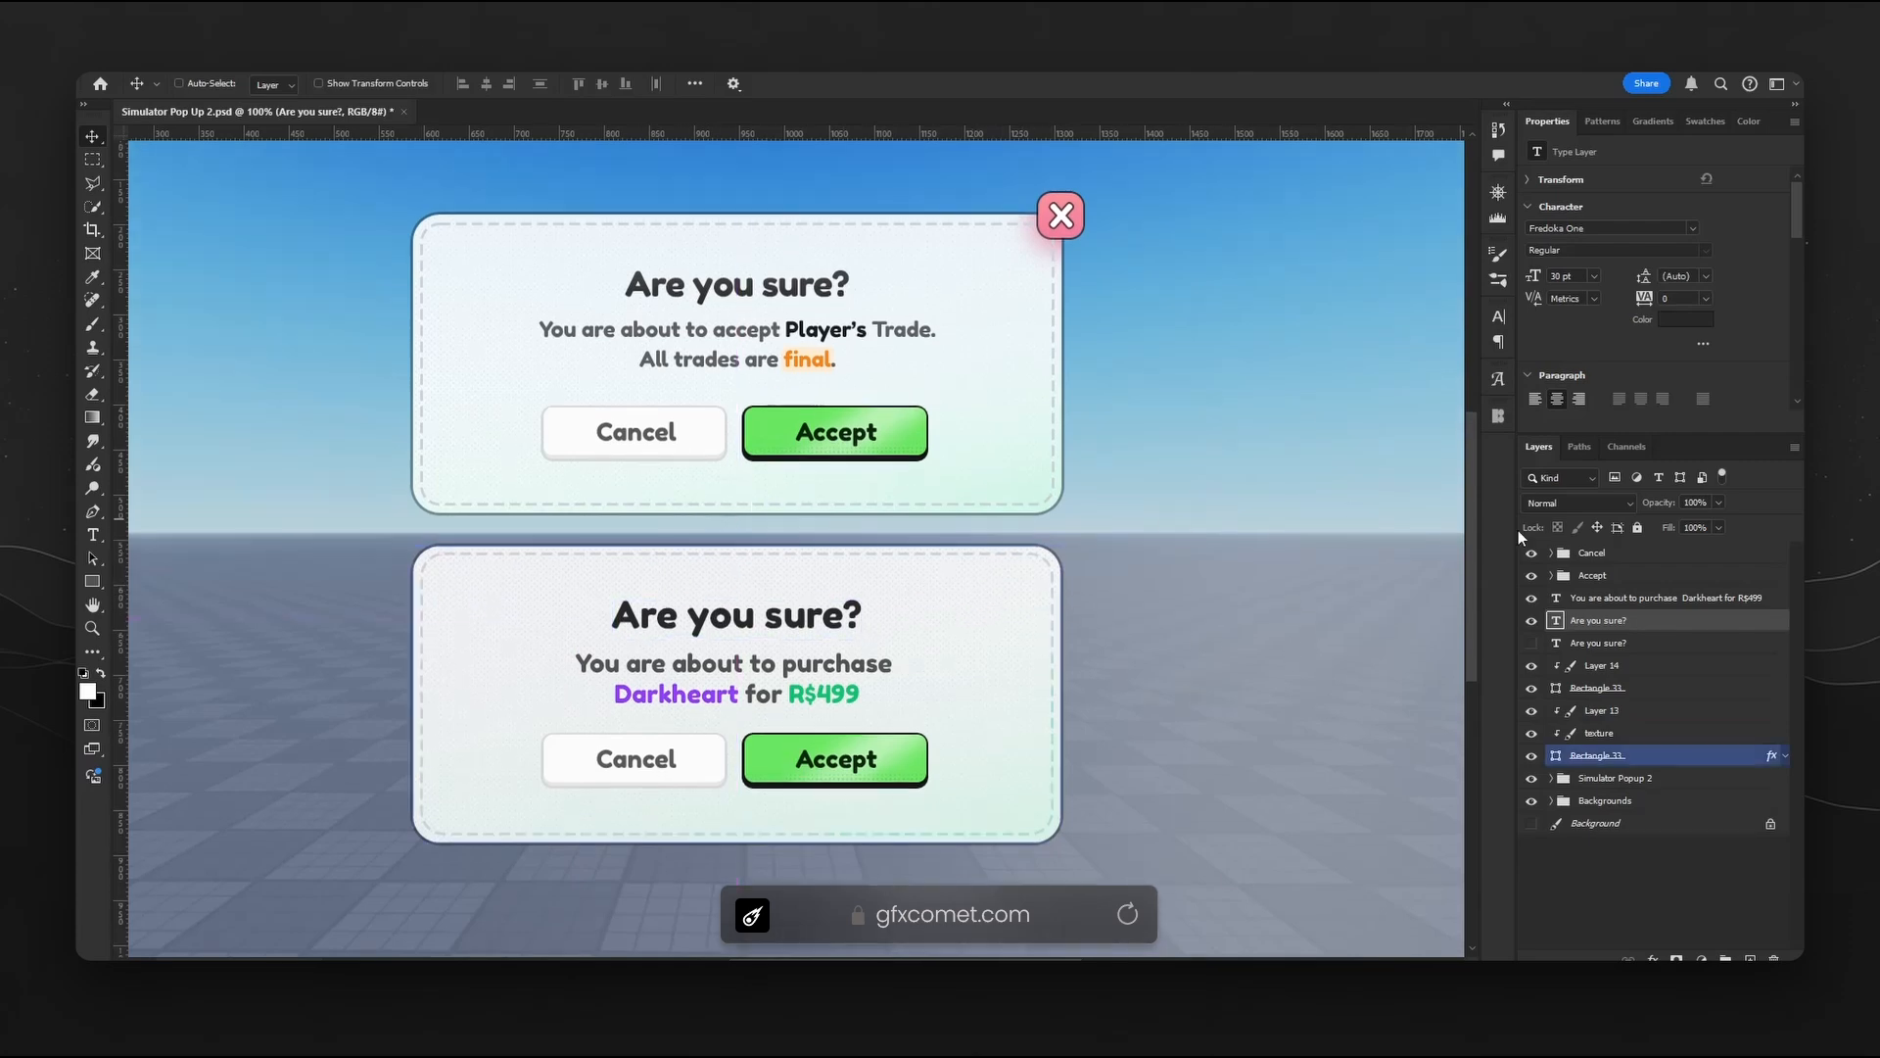
left_click(1591, 552)
left_click(1750, 958)
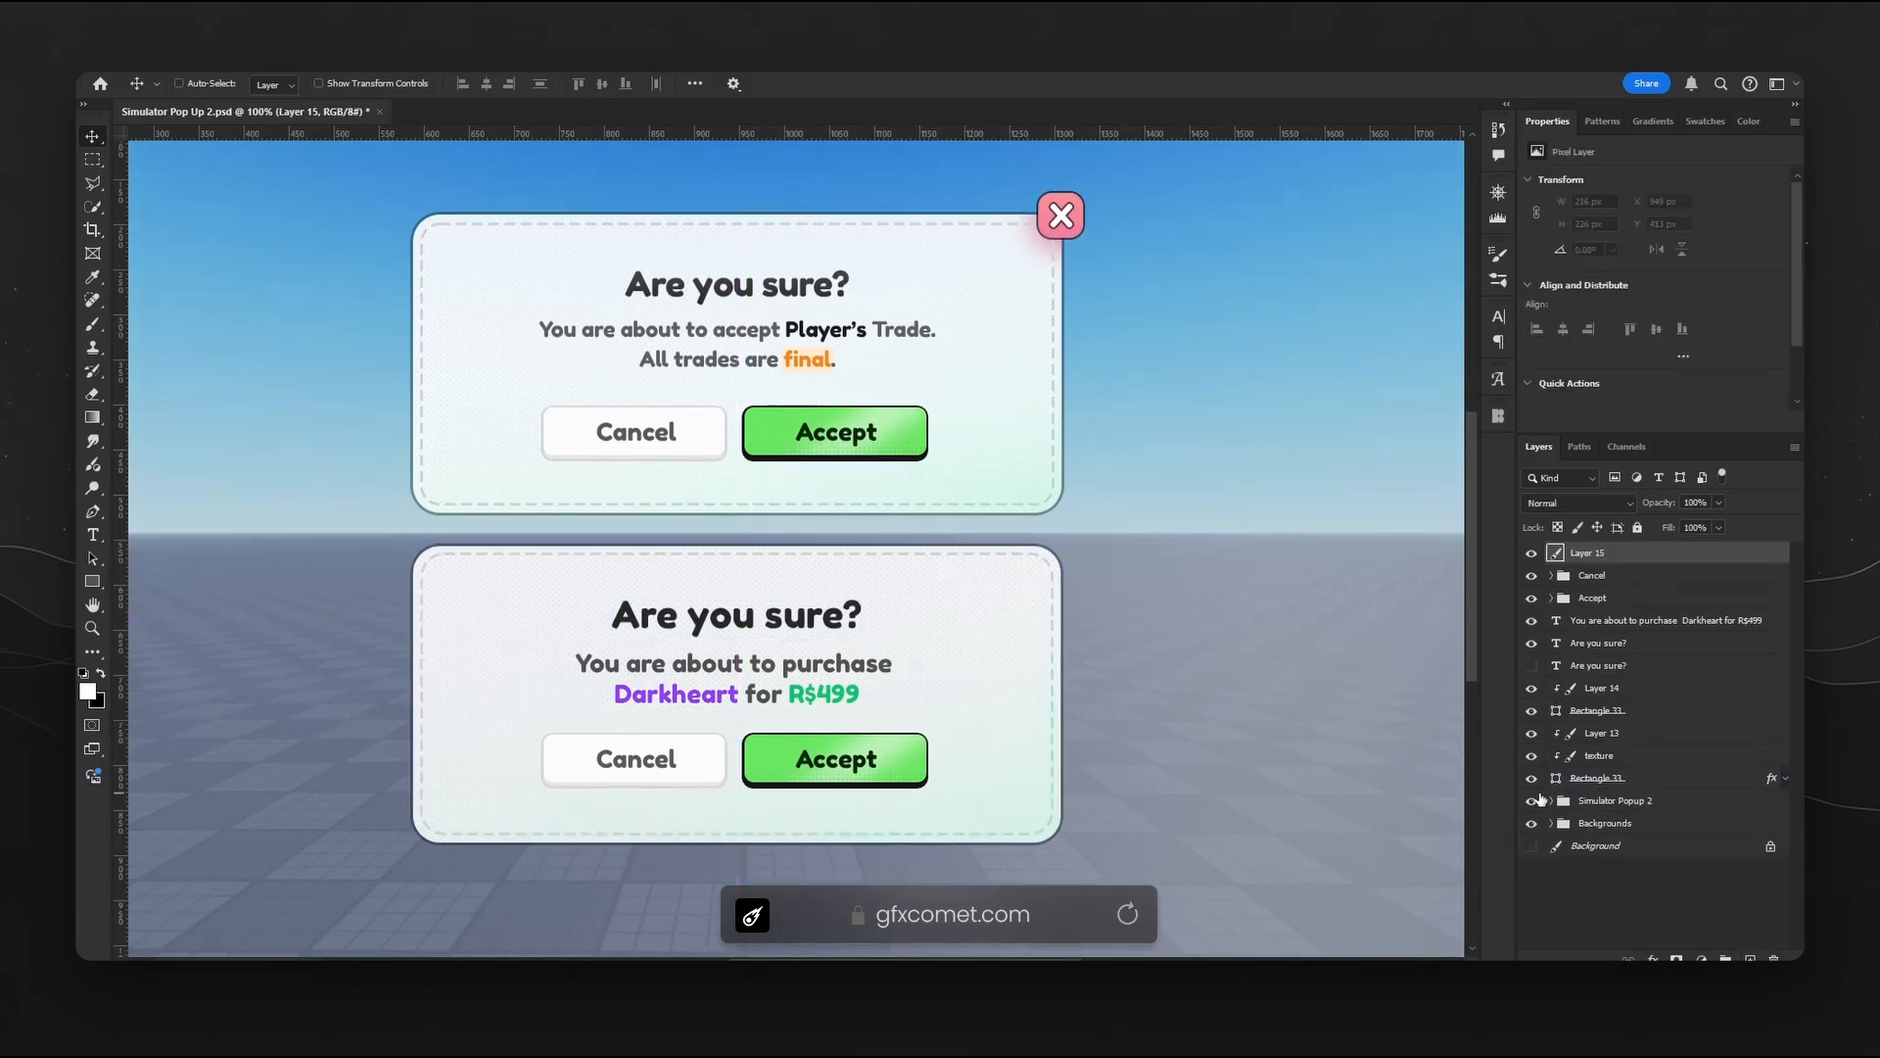
left_click_drag(1196, 474, 982, 509)
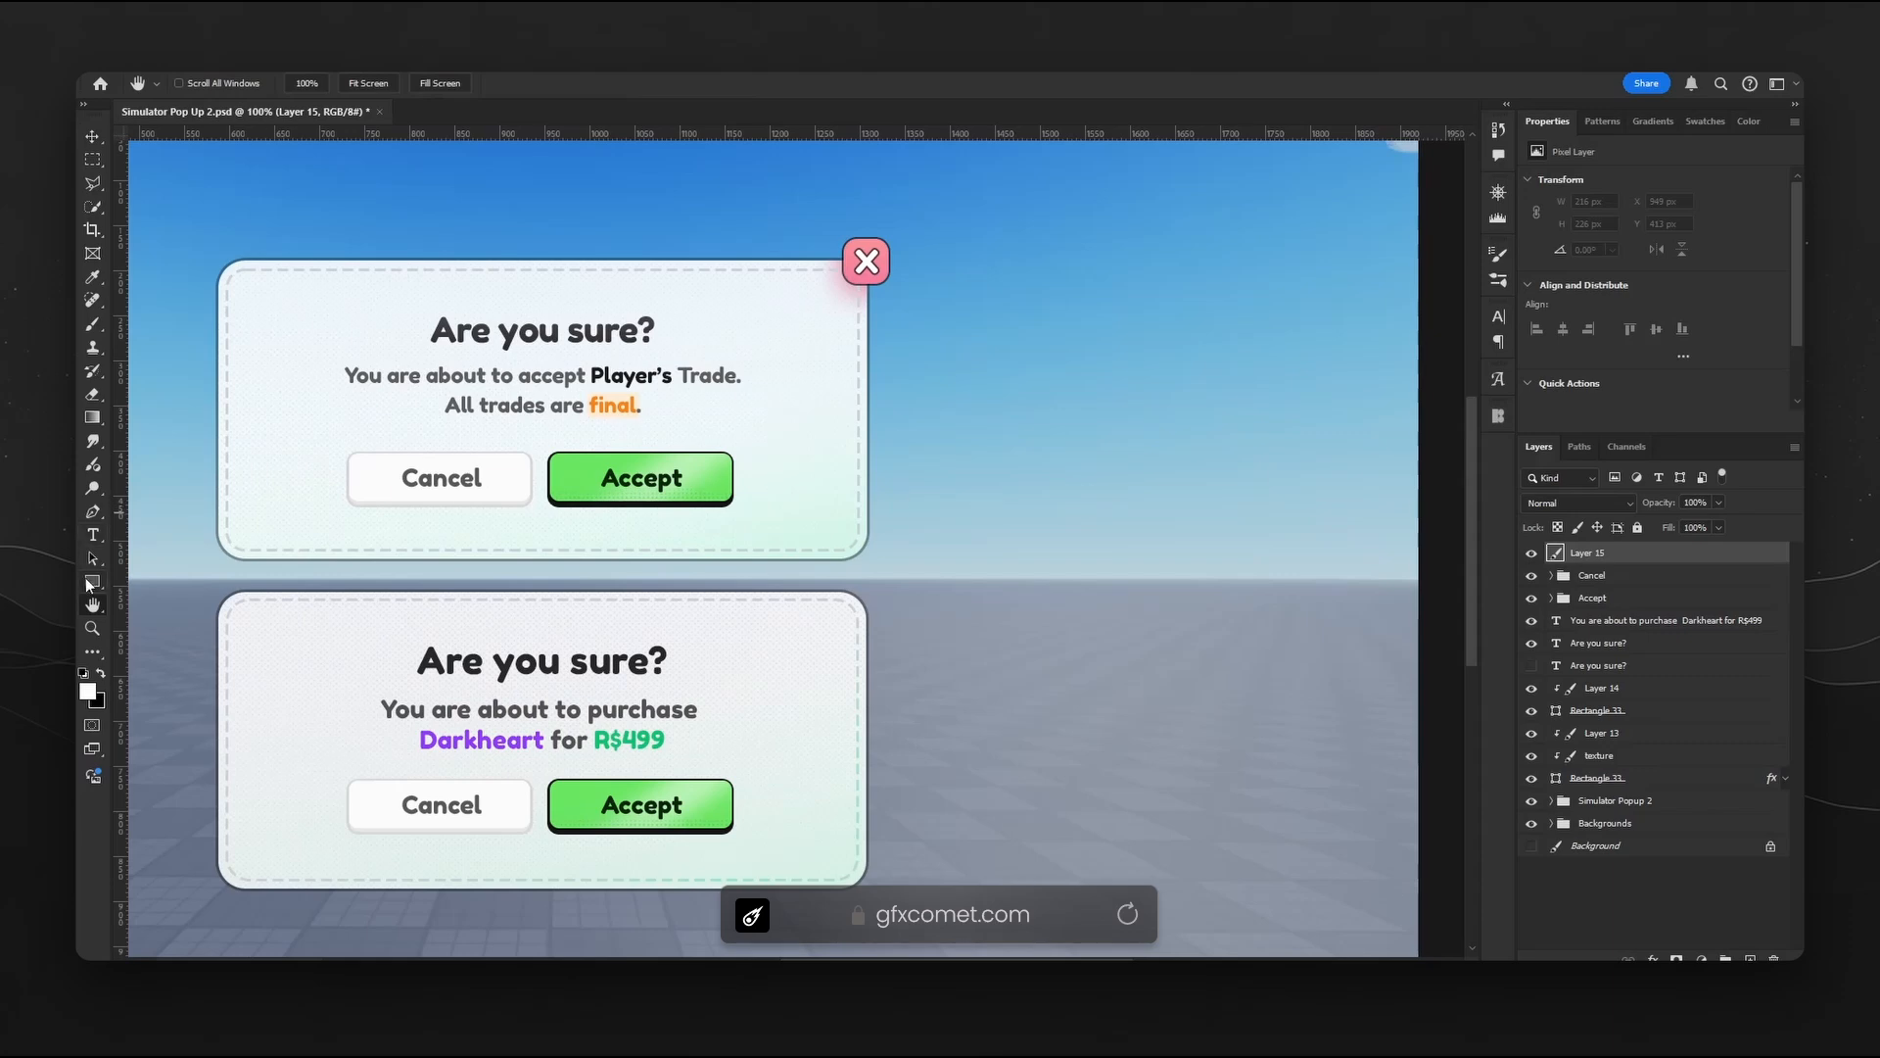
left_click_drag(92, 580, 140, 585)
left_click(140, 586)
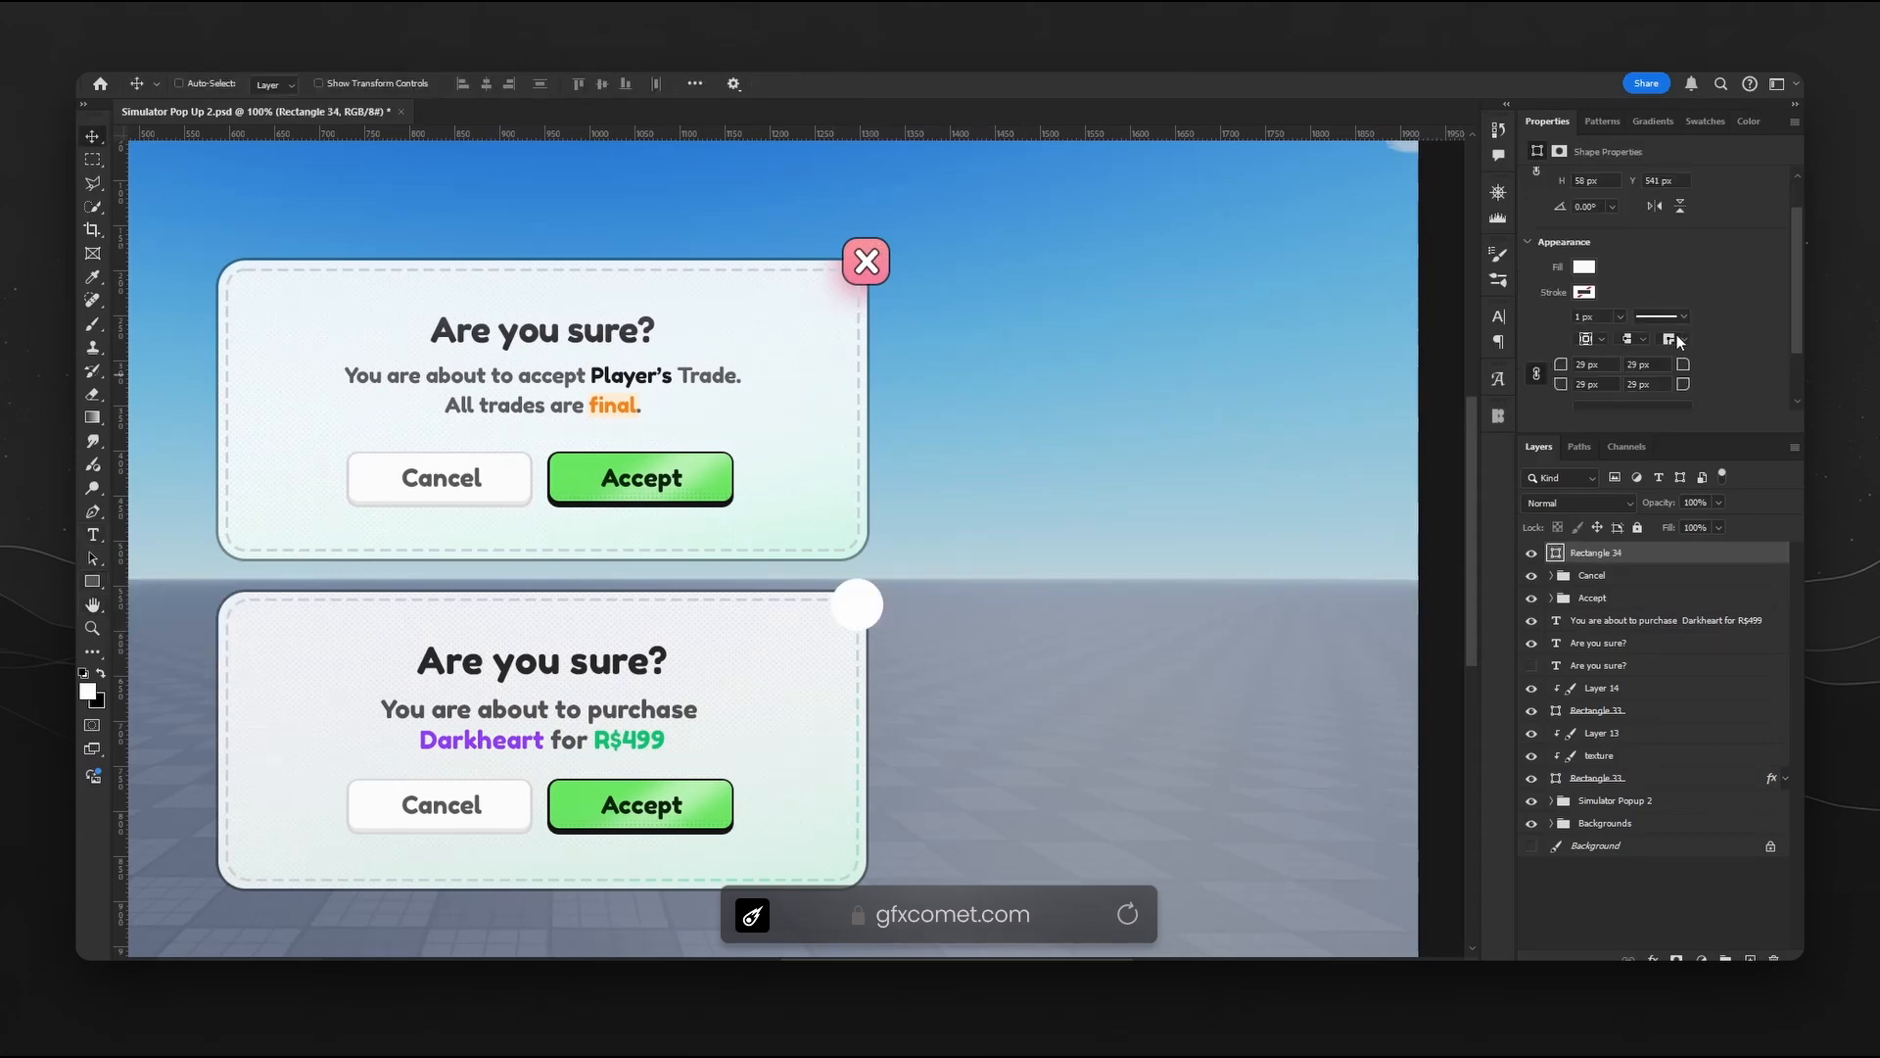
- Set the white square's corner radii to 15 px and nudge it to X 1270 px, Y 537 px
left_click(1615, 362)
type("15")
key("Return")
key("Right")
key("Right")
key("Up")
key("Up")
key("Up")
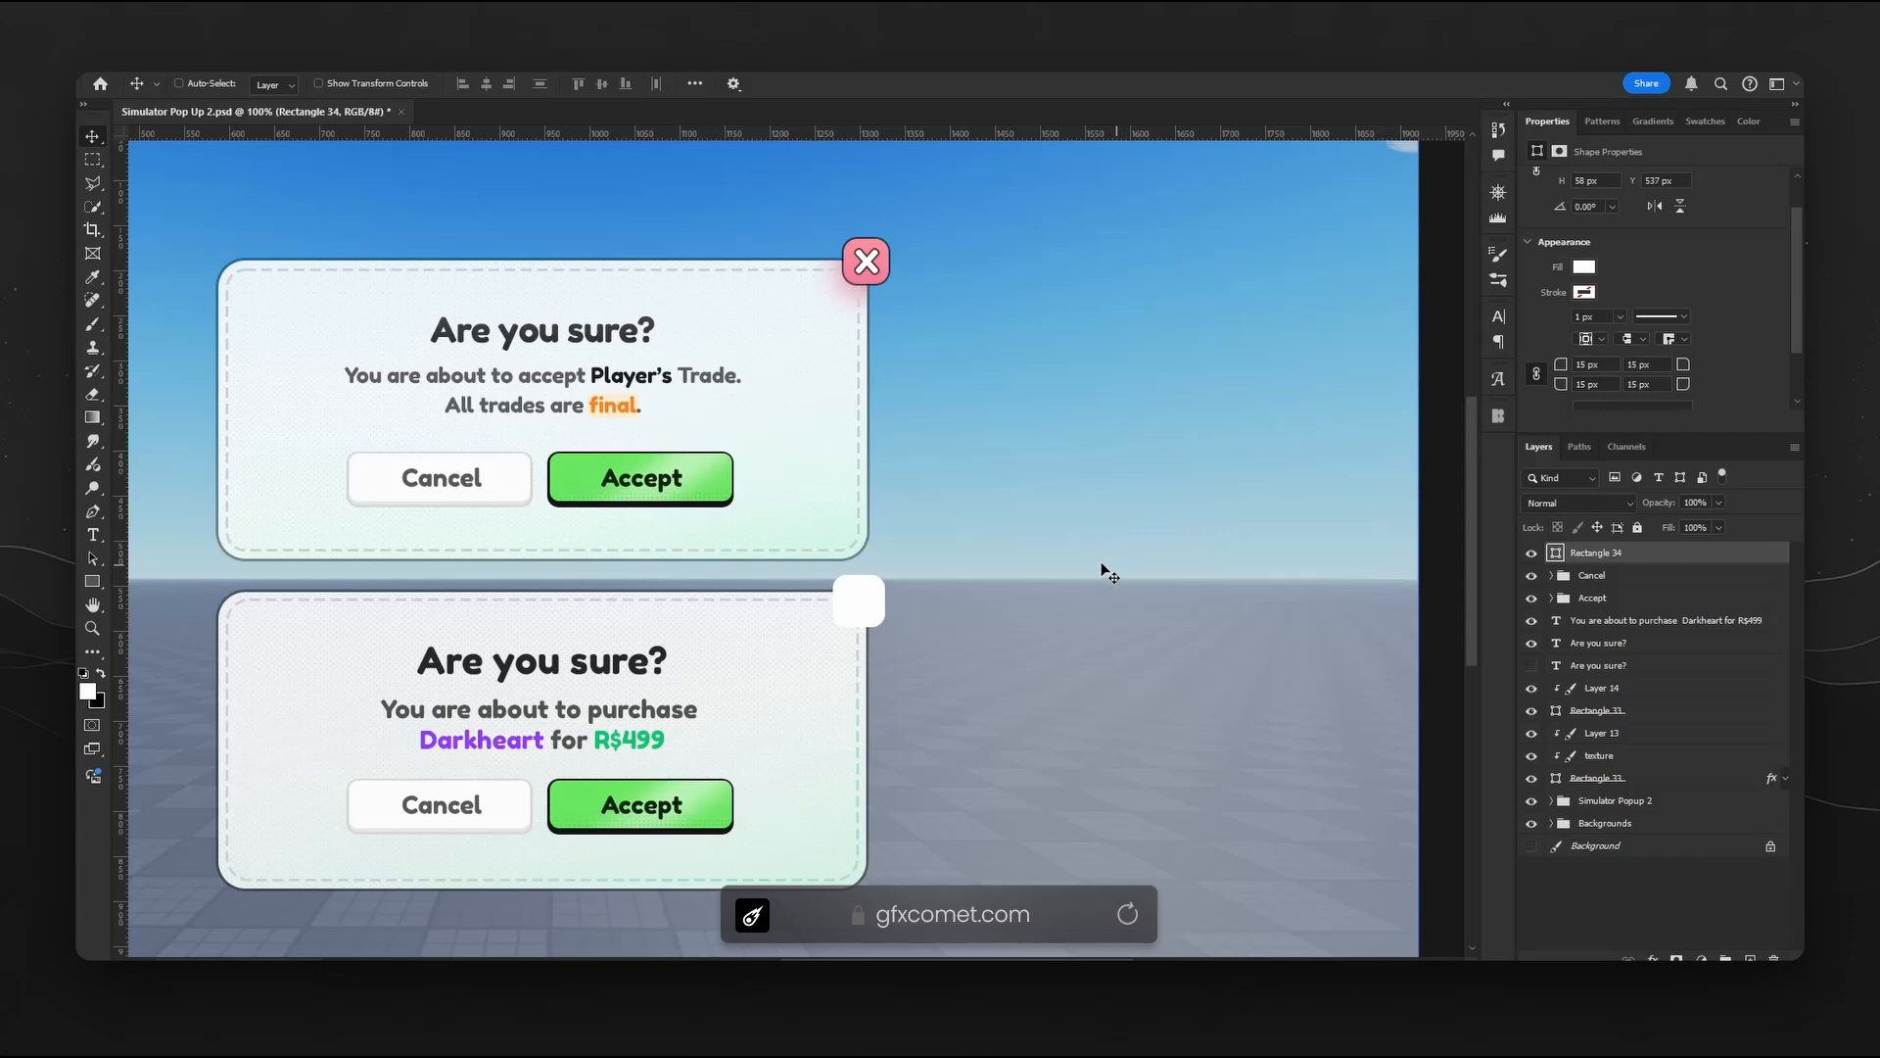
- Check the upper popup's close button size and set the white square to 50 × 50 px with linked proportions
left_click(879, 257, "ctrl")
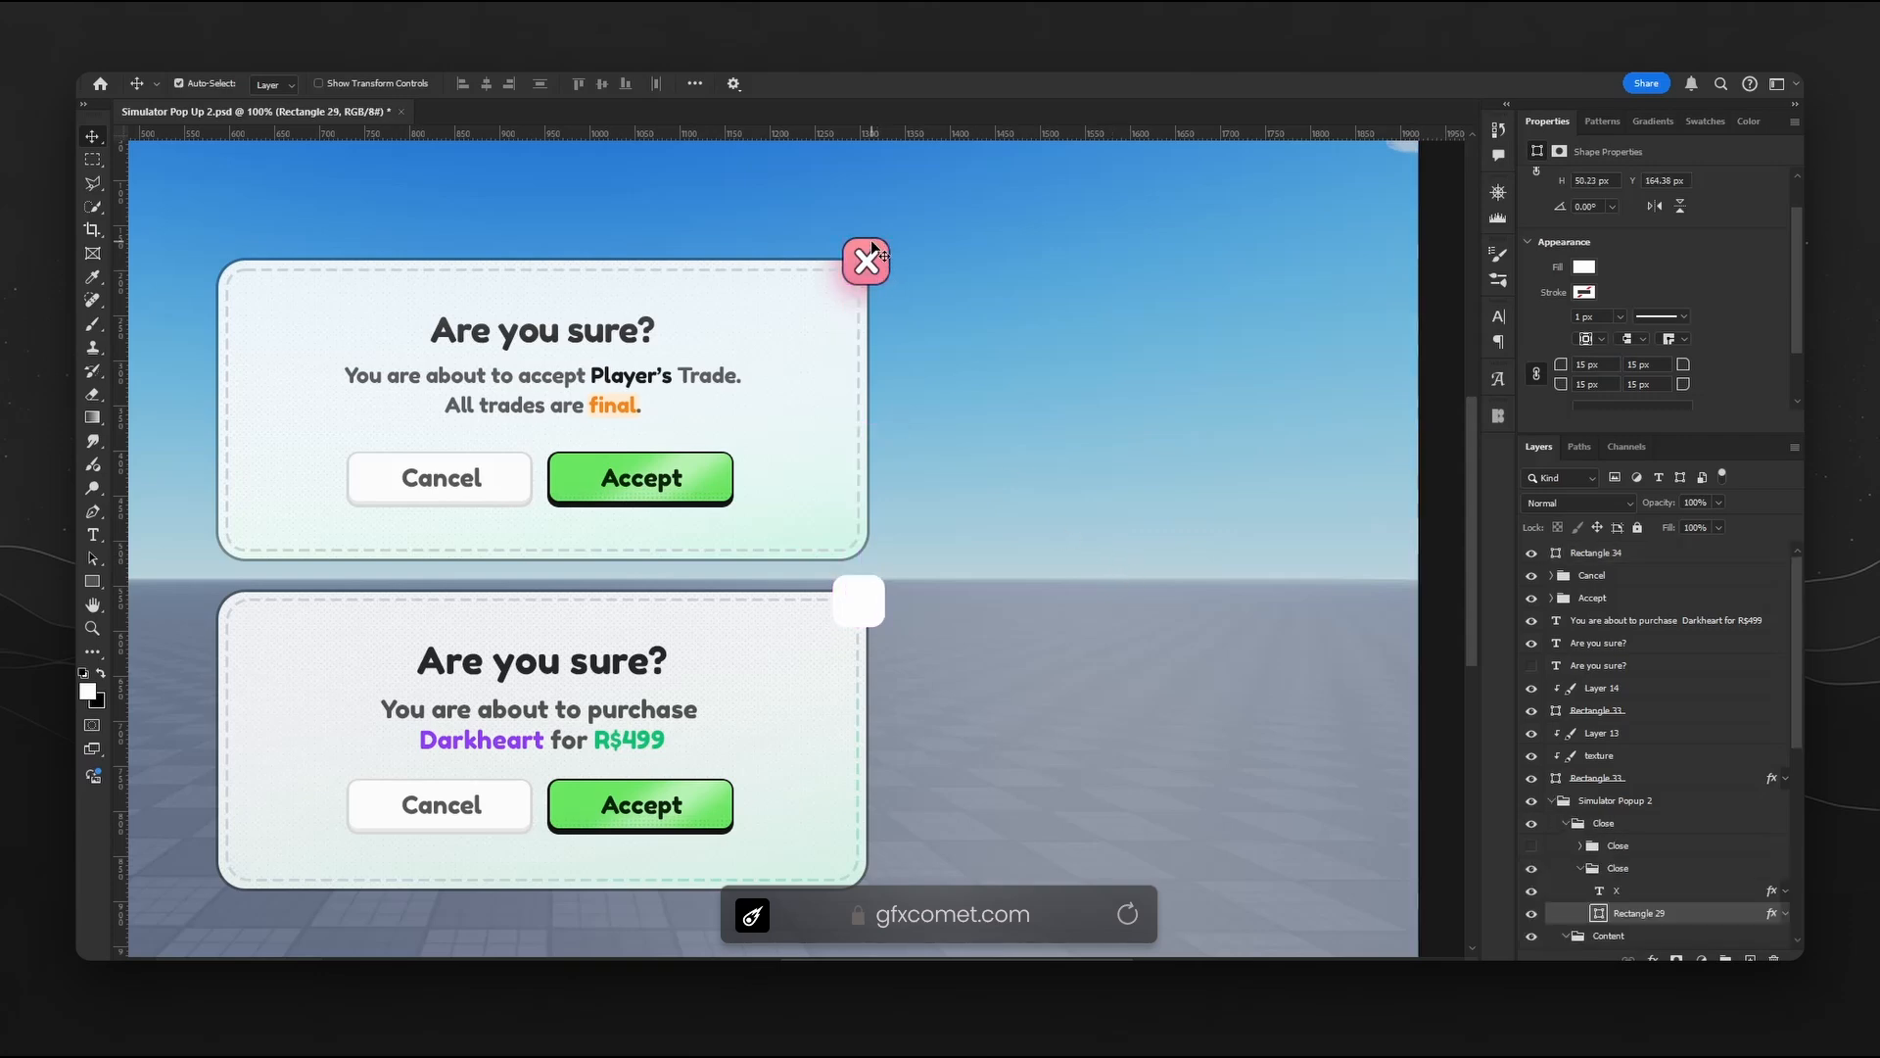
scroll(1679, 210, "up", 3)
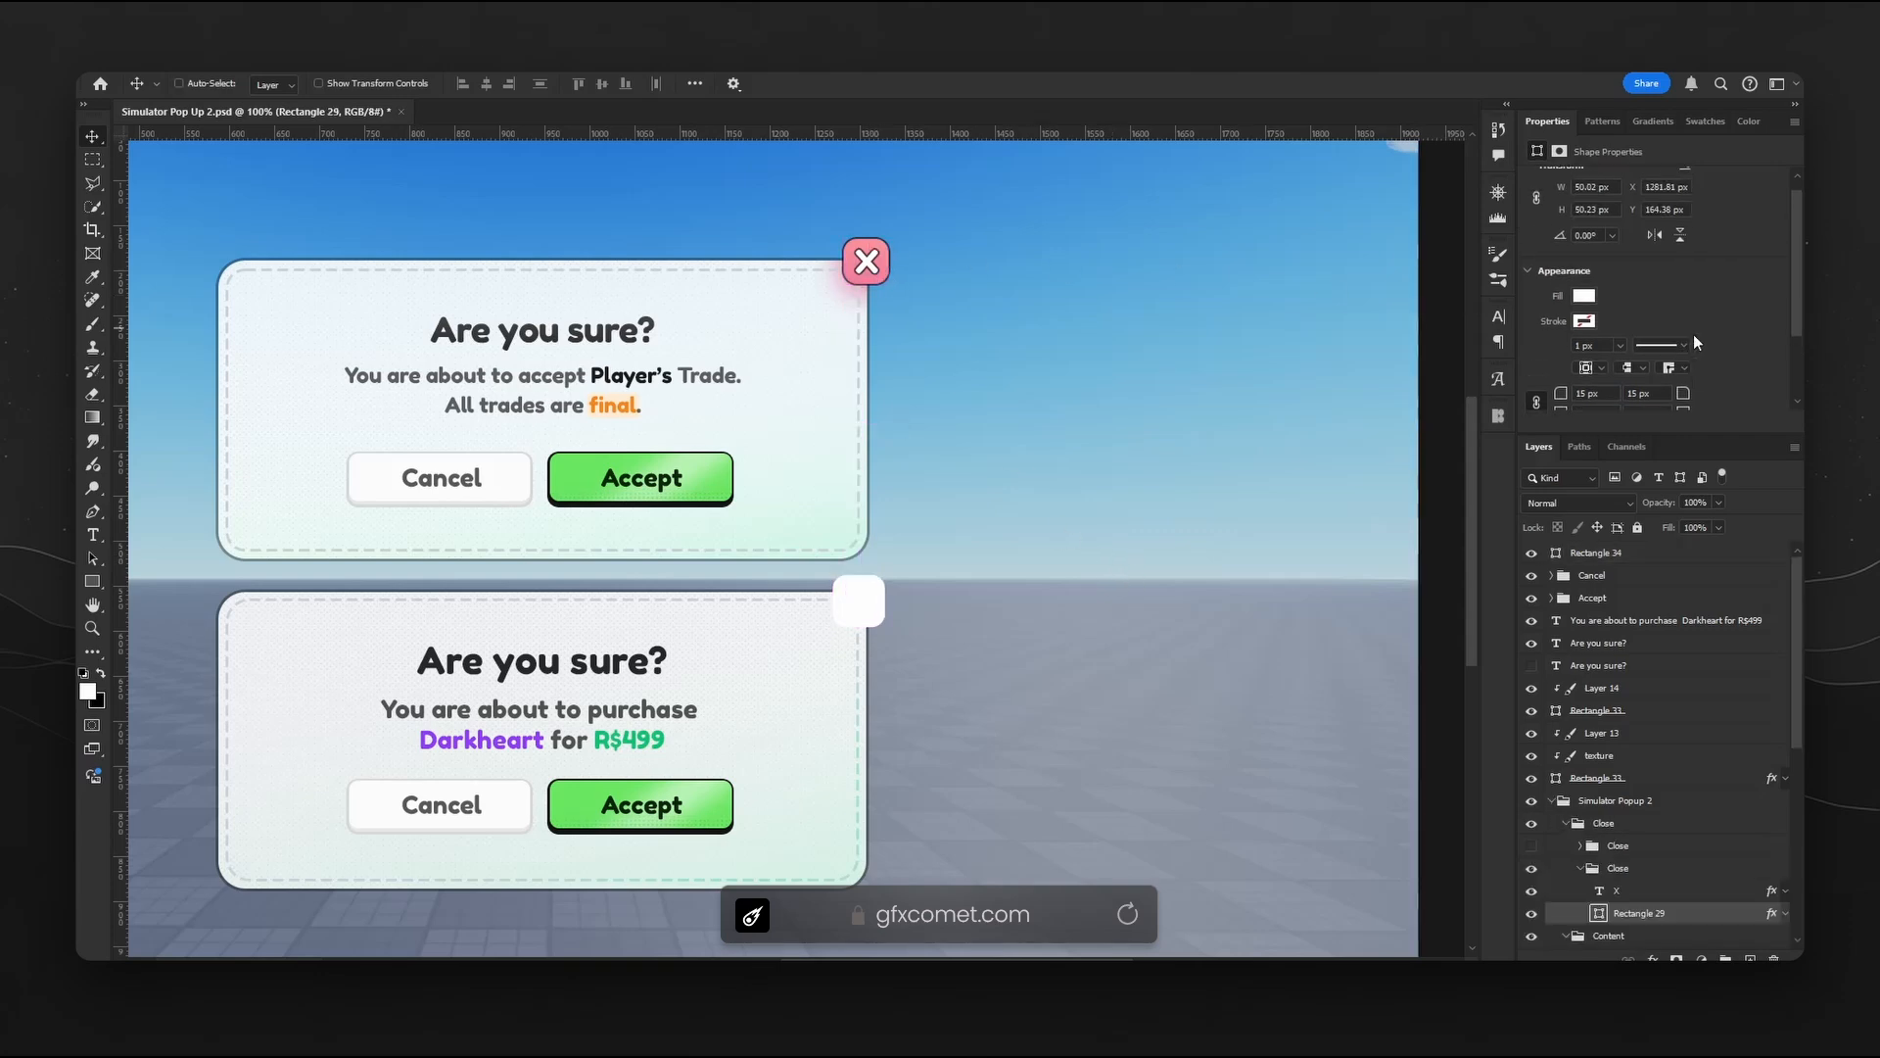
left_click(867, 596, "ctrl")
left_click_drag(1618, 201, 1474, 209)
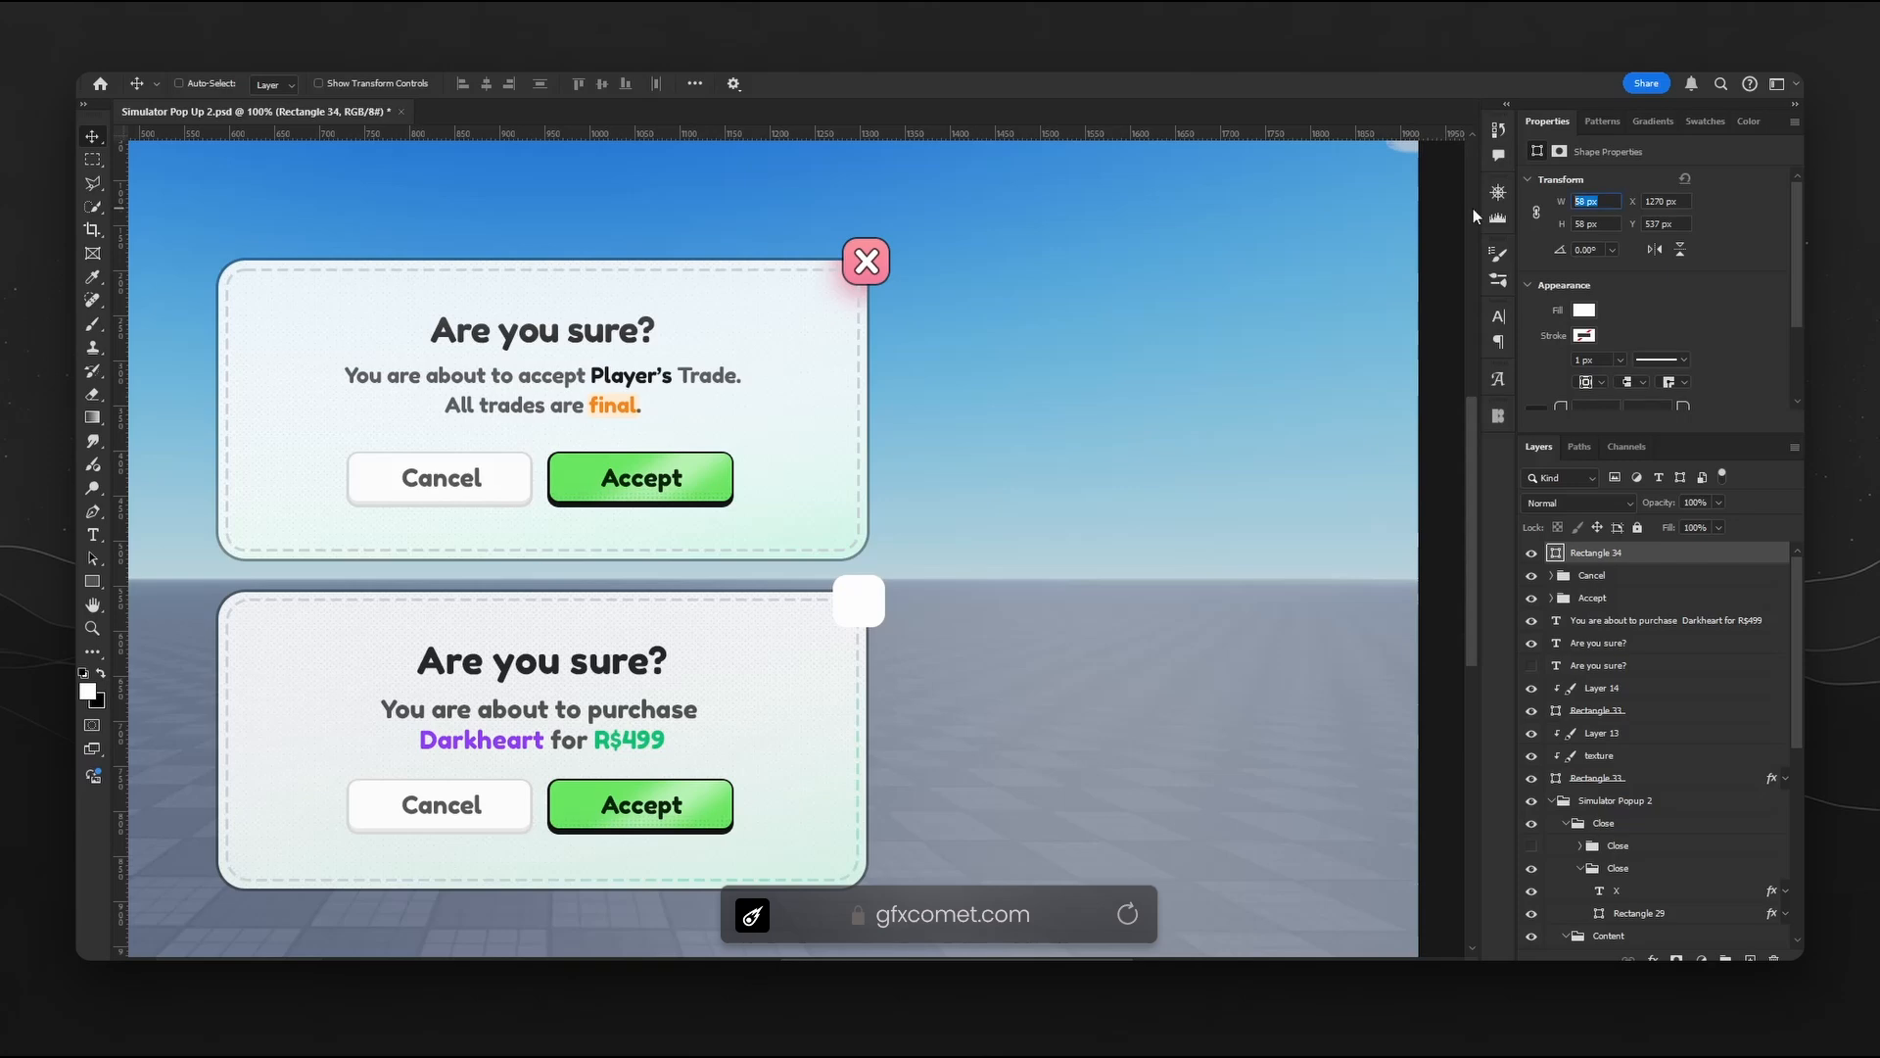
left_click(1536, 212)
type("50")
key("Return")
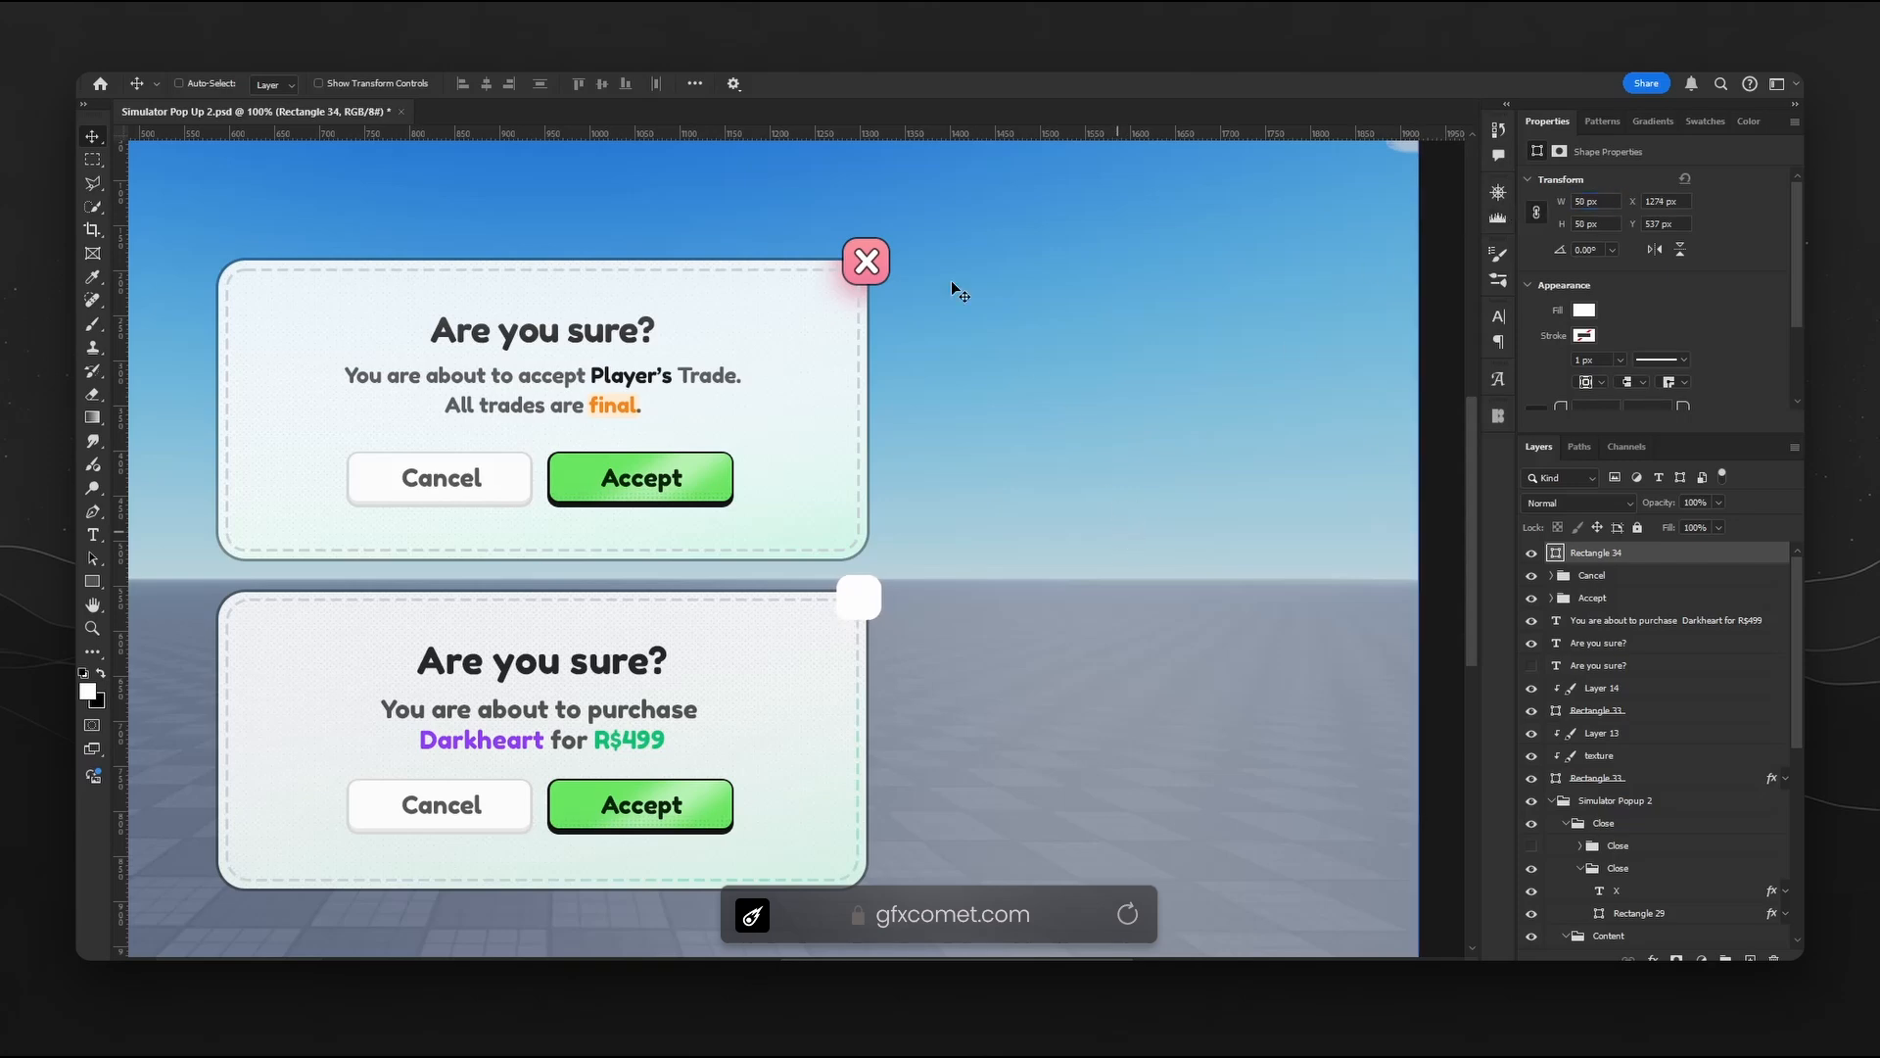
- Examine the gradient overlay and both gradient stop colours of the upper popup's close button without changing them
left_click(1659, 912)
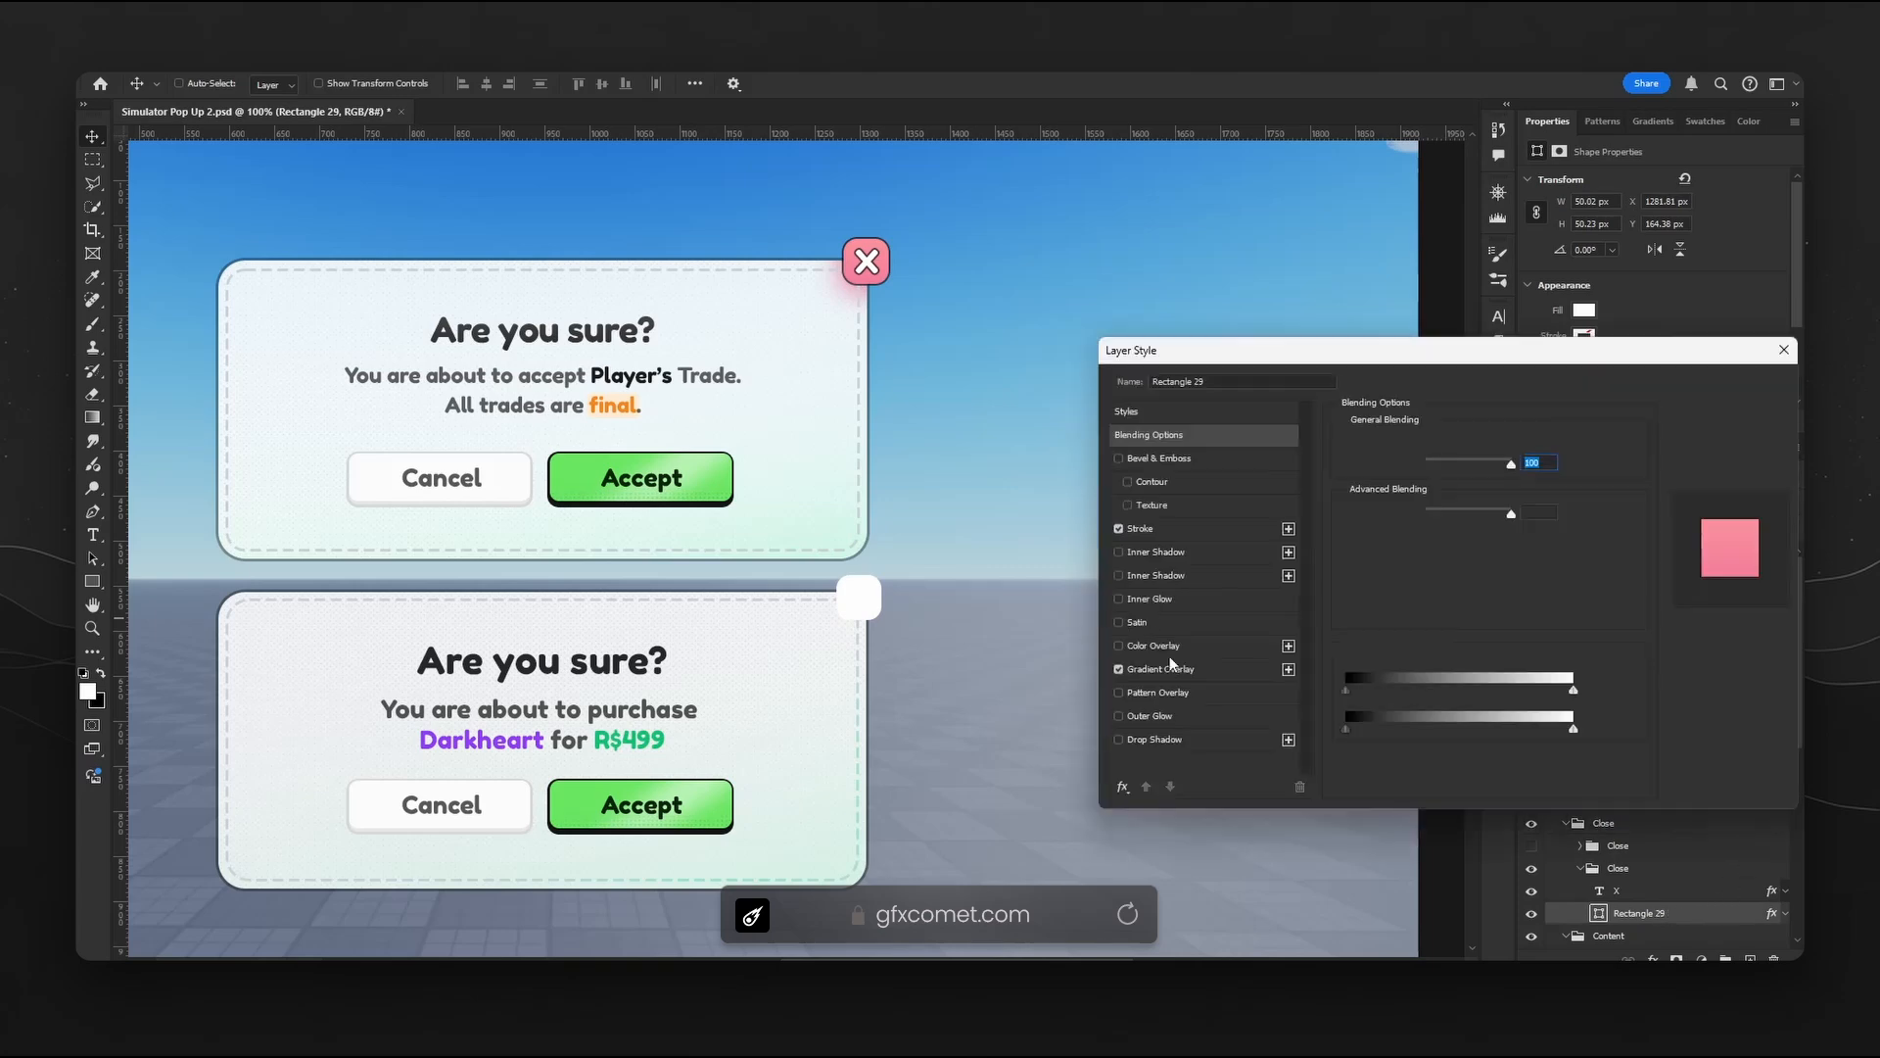
left_click(1181, 666)
left_click_drag(1377, 350, 1242, 317)
left_click(1318, 448)
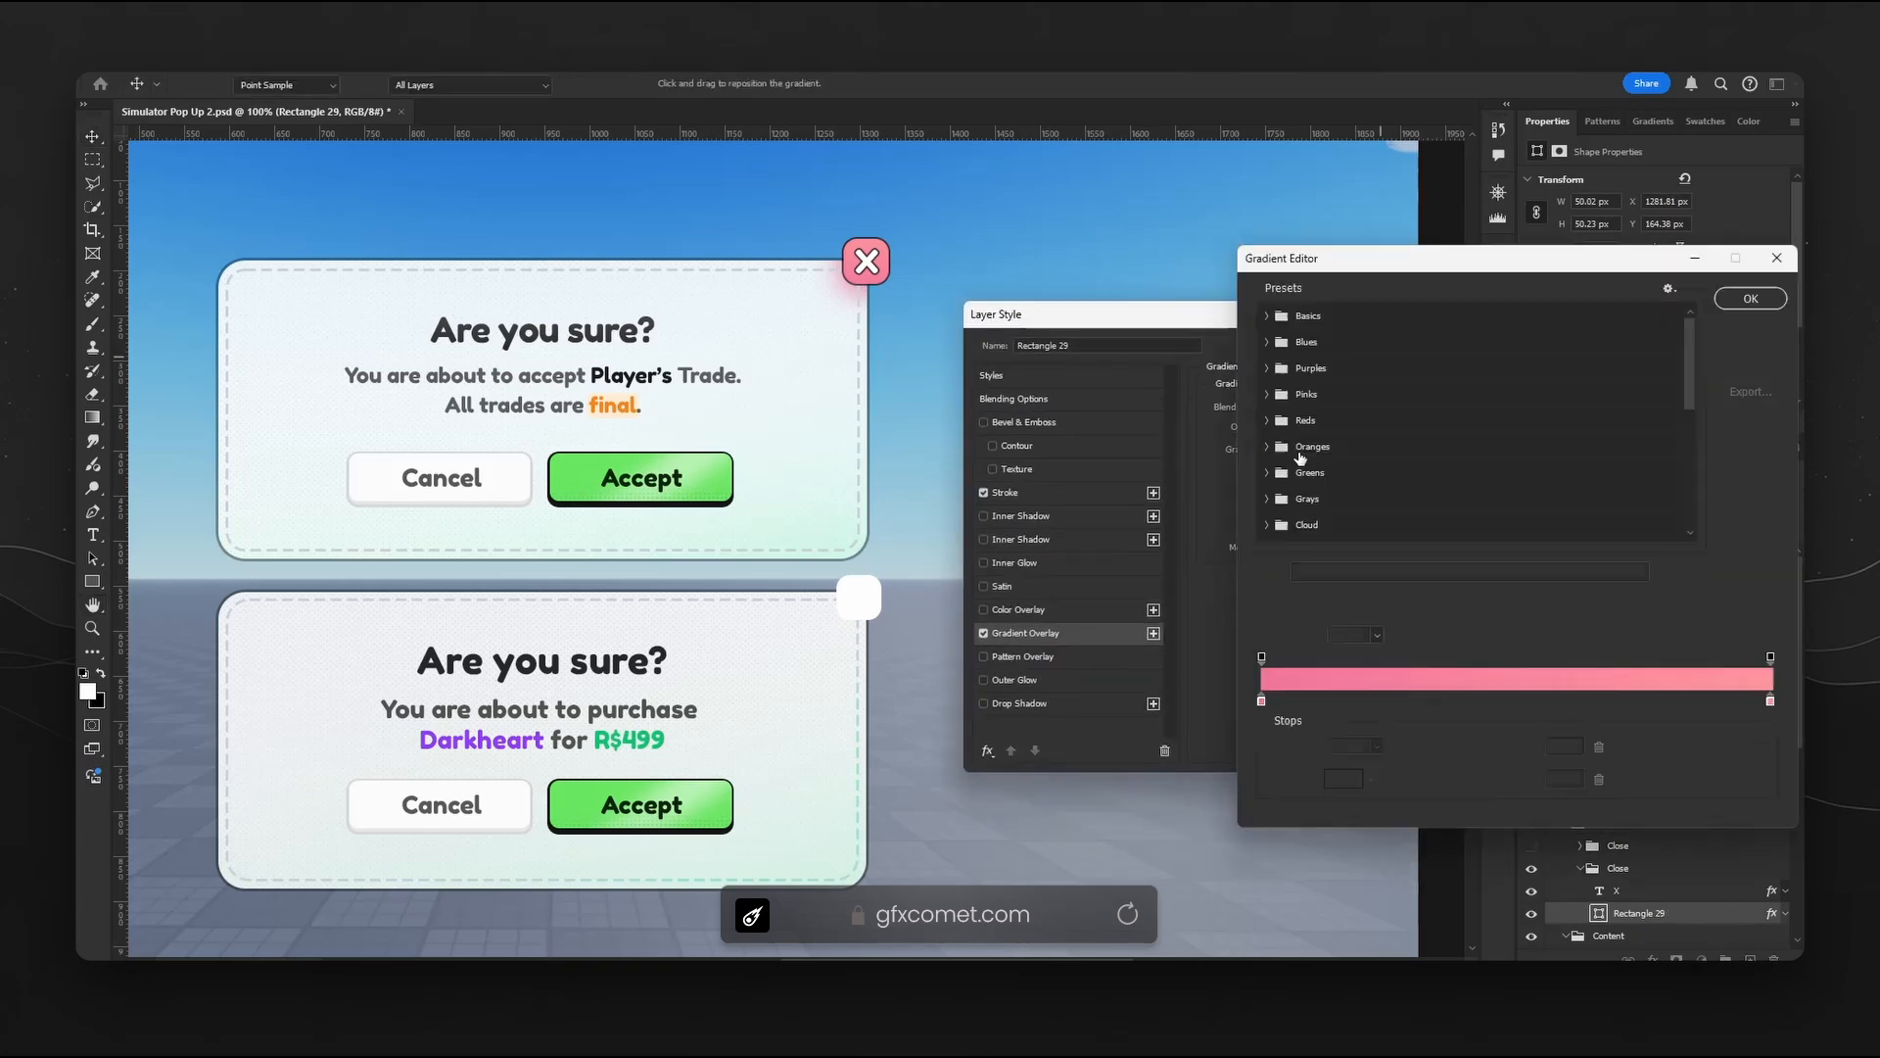
left_click(1261, 702)
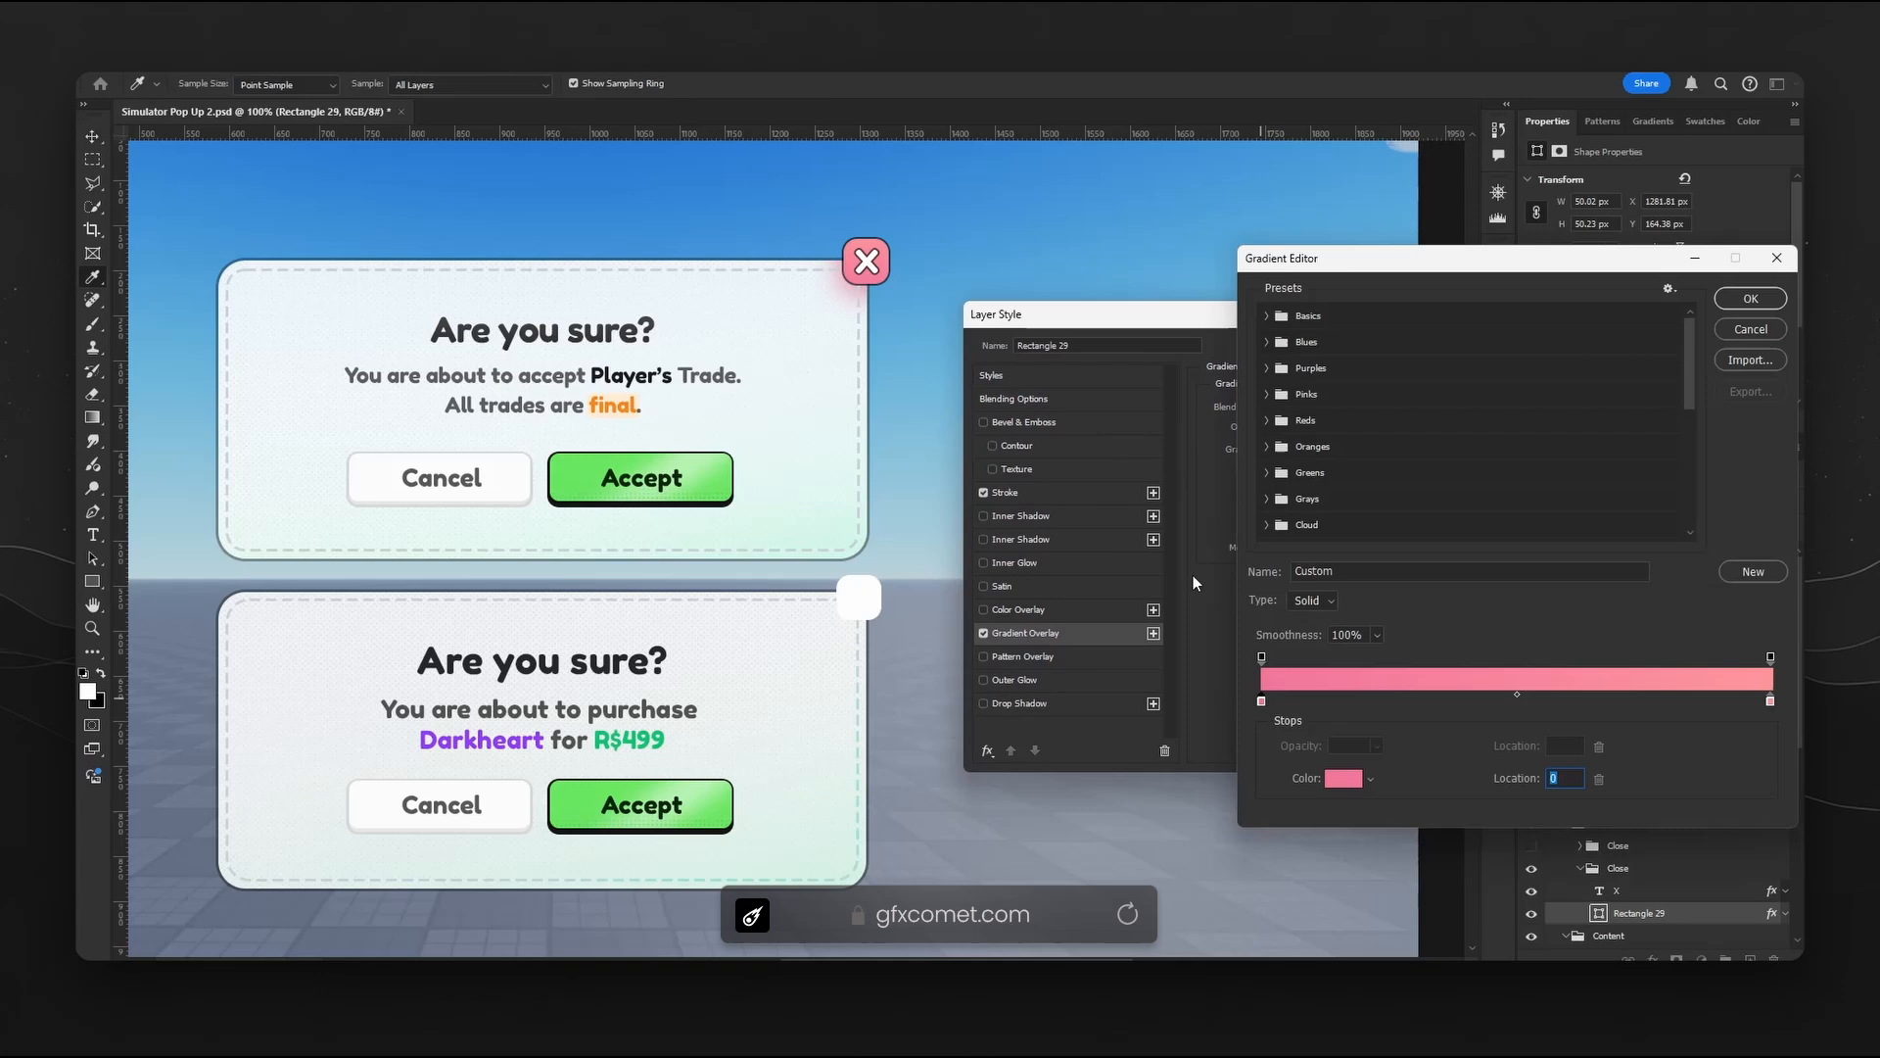
double_click(1261, 701)
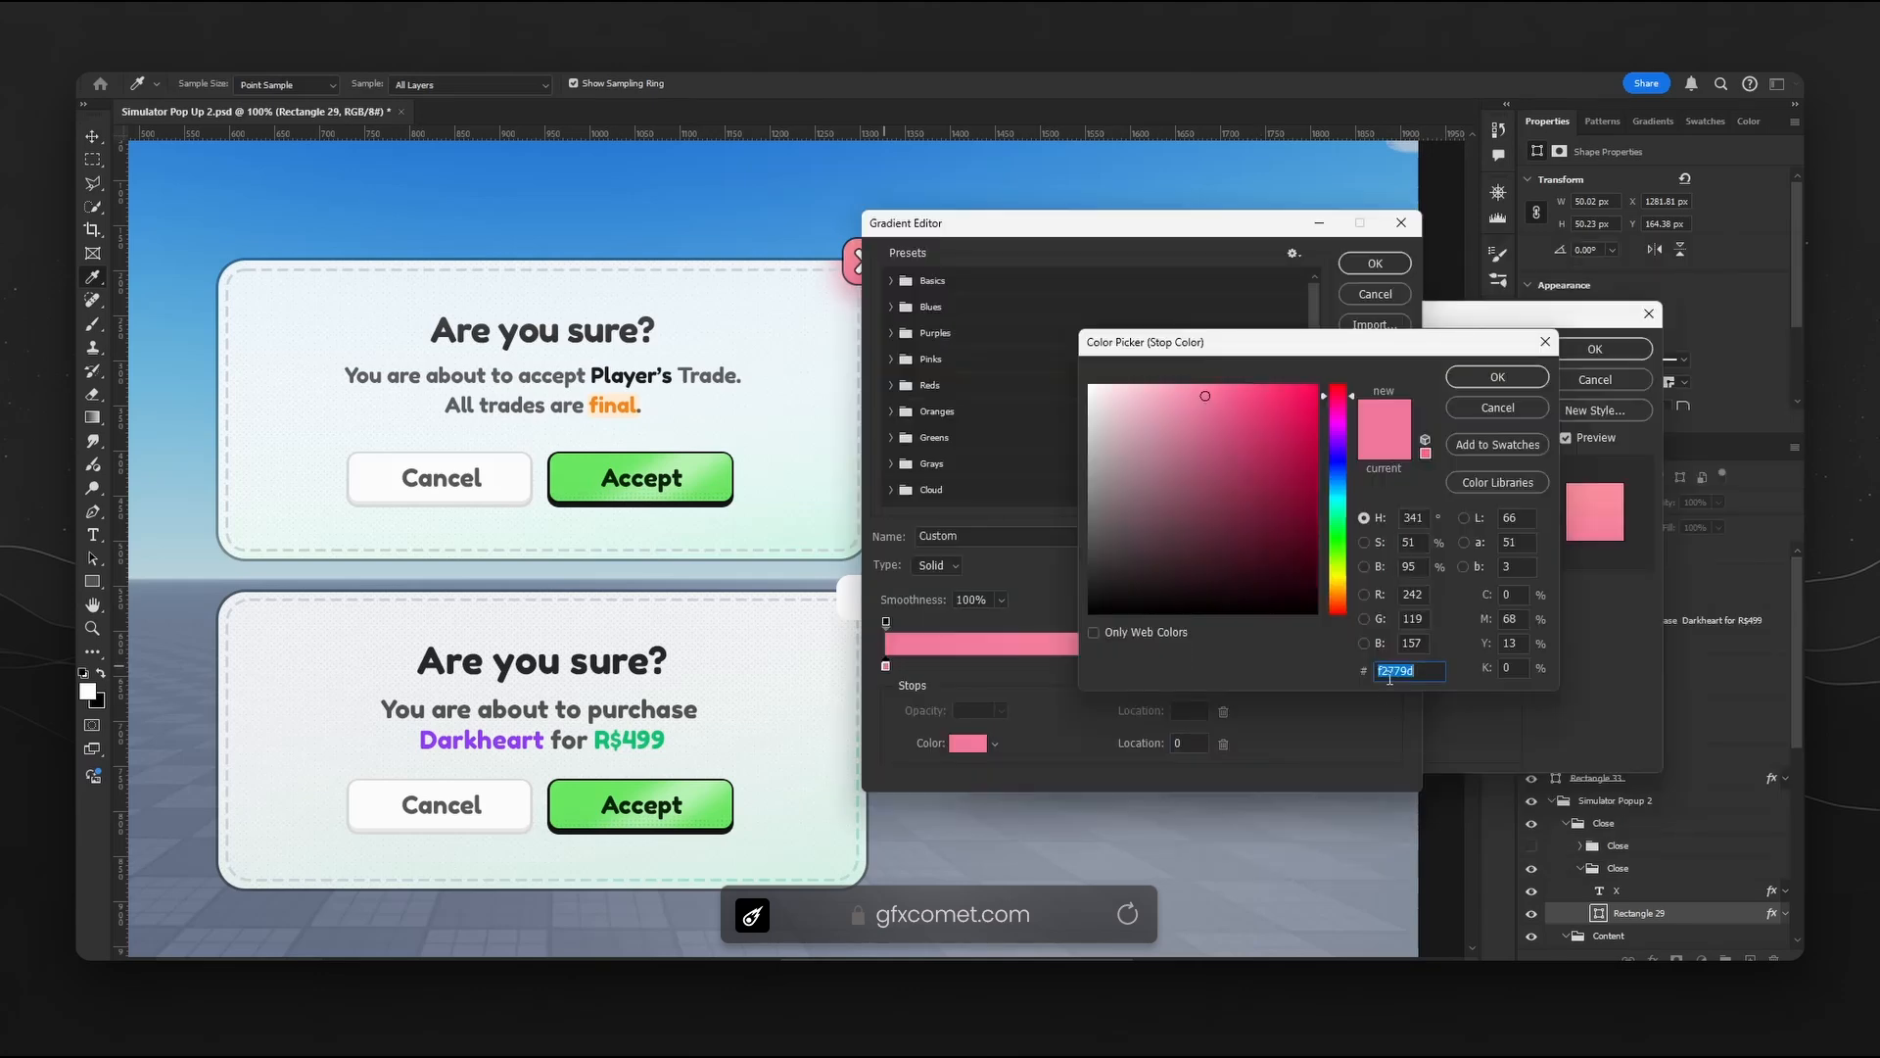
left_click(1498, 409)
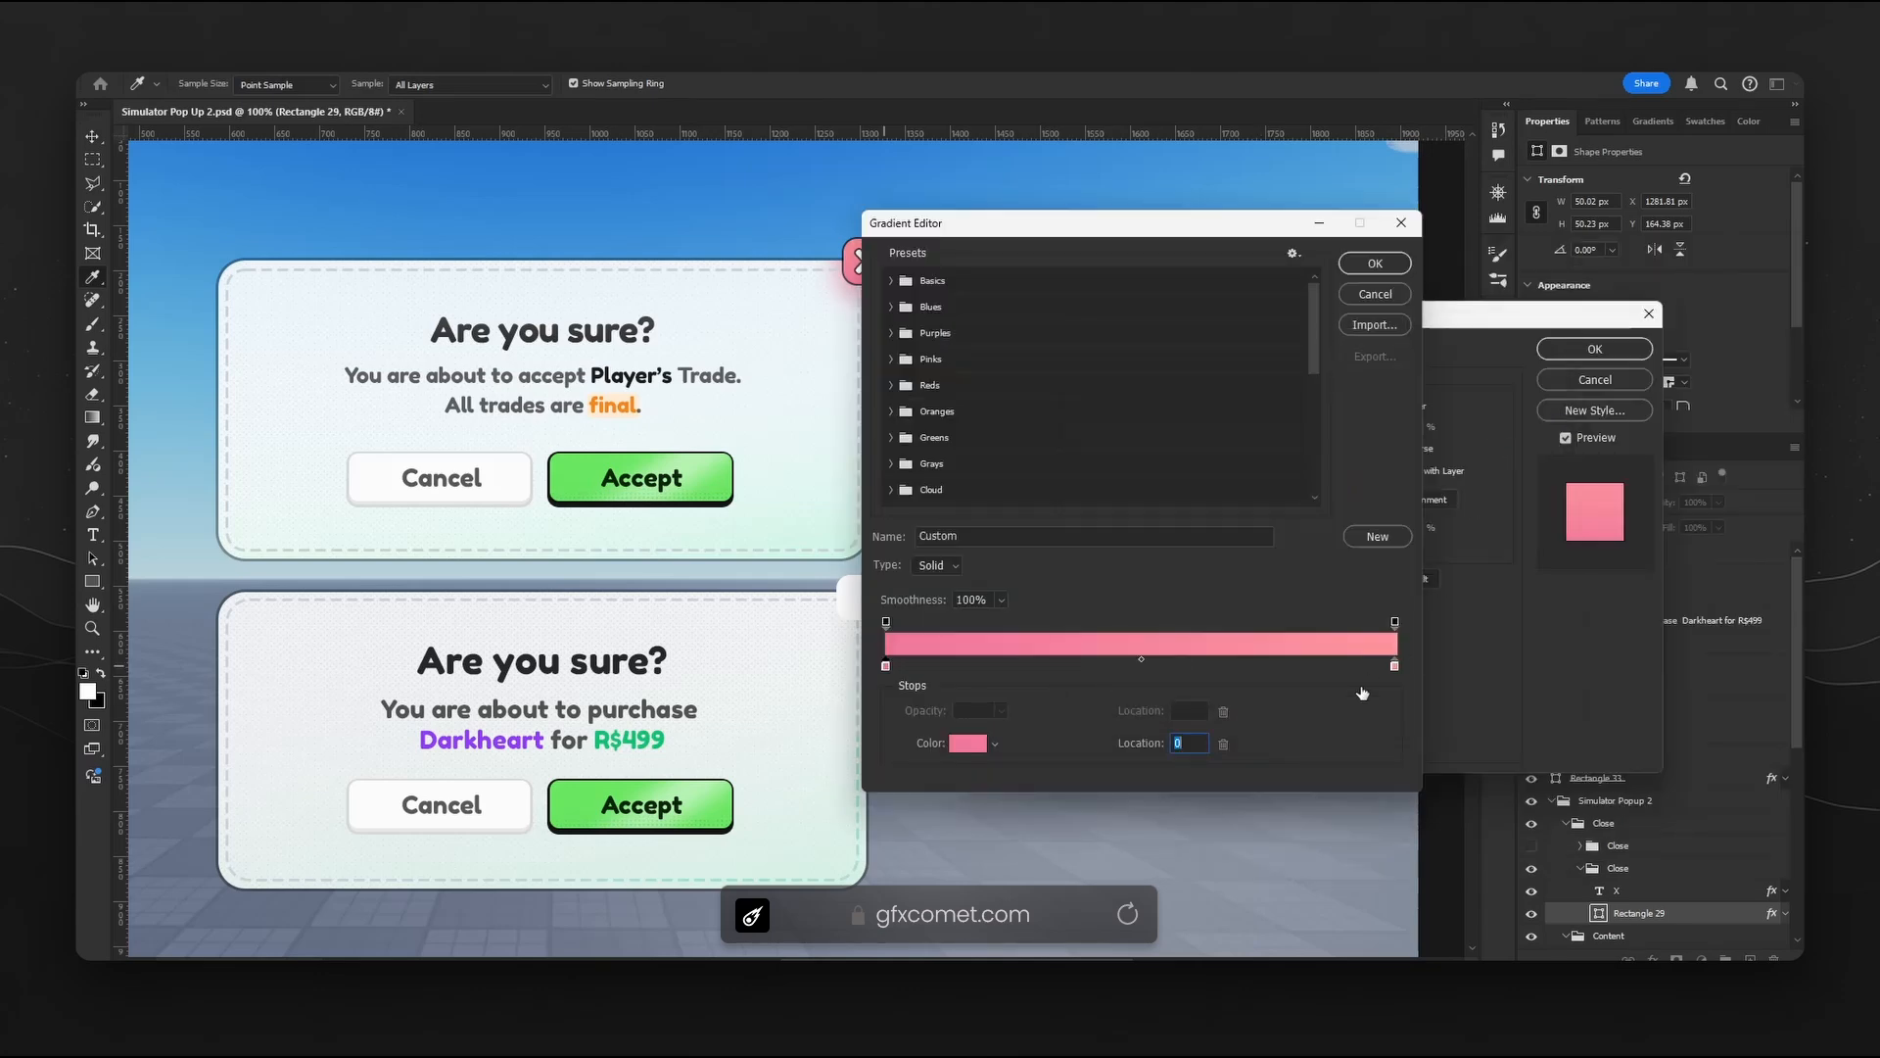
double_click(1394, 666)
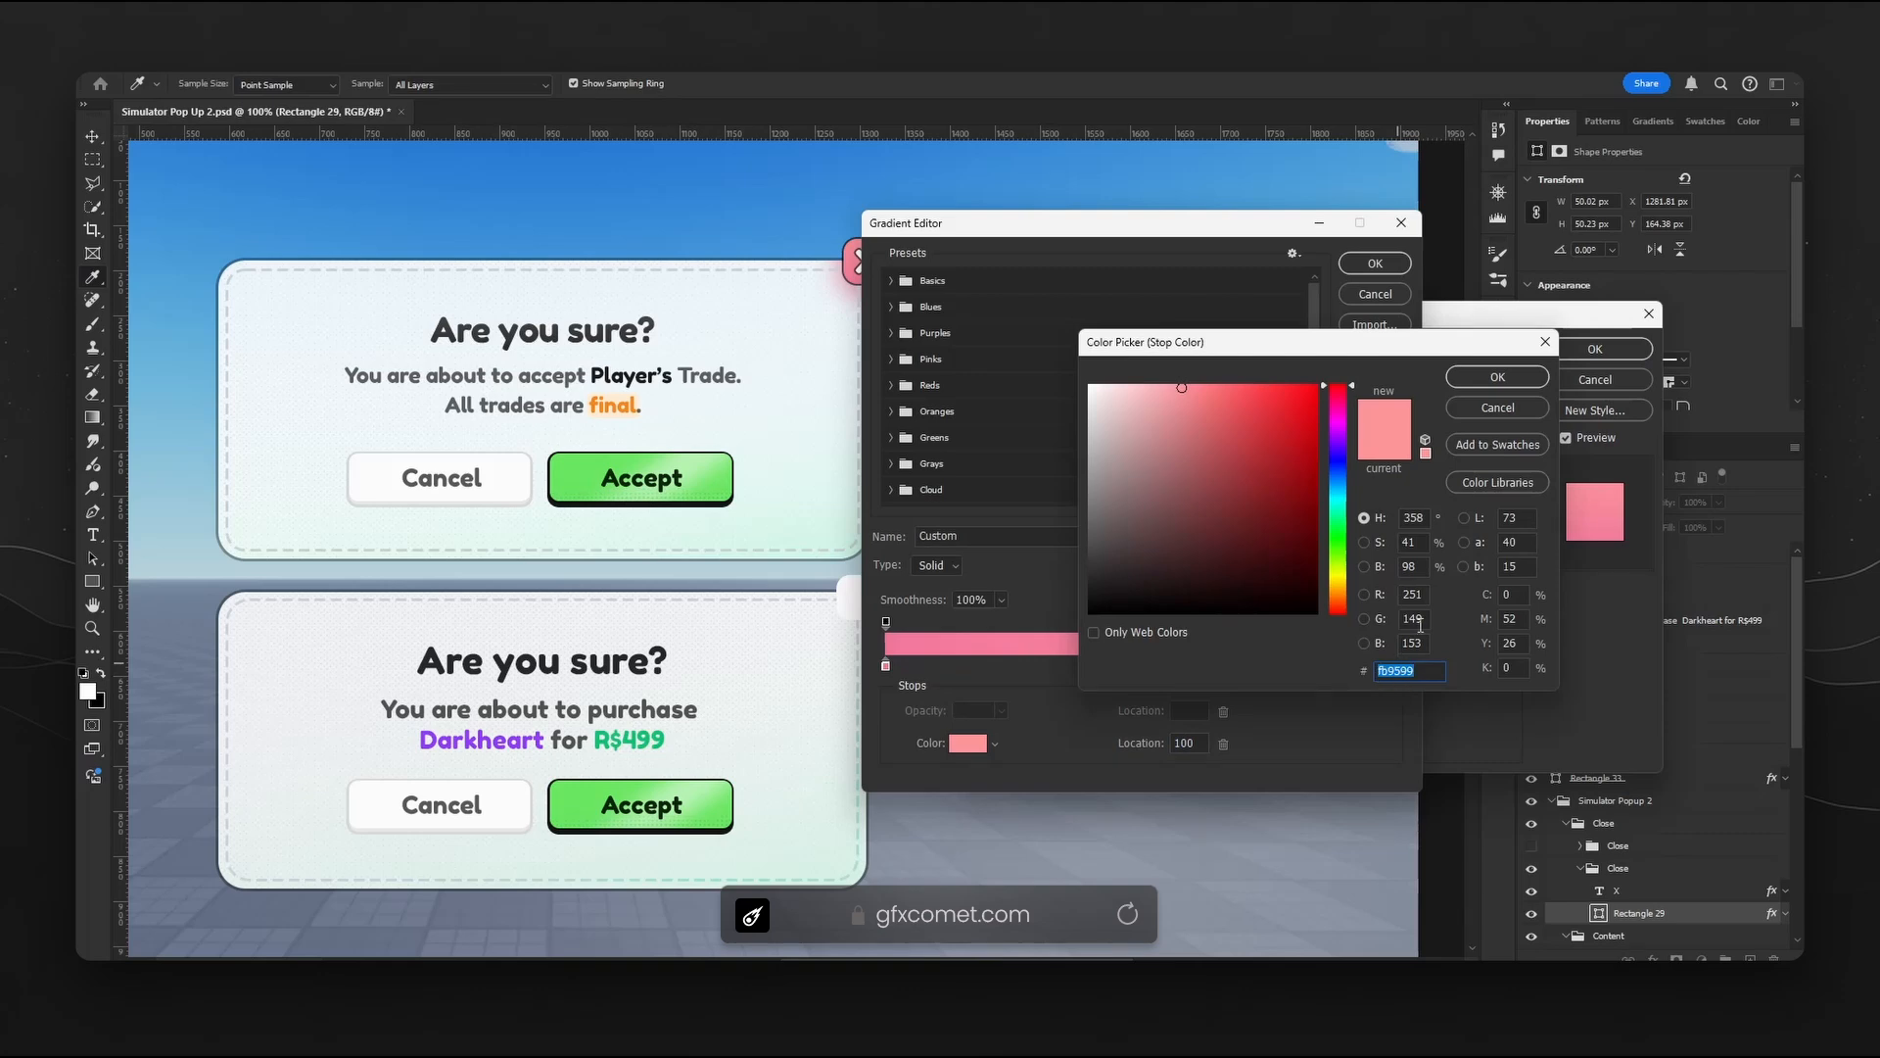
left_click(1484, 408)
left_click(1381, 293)
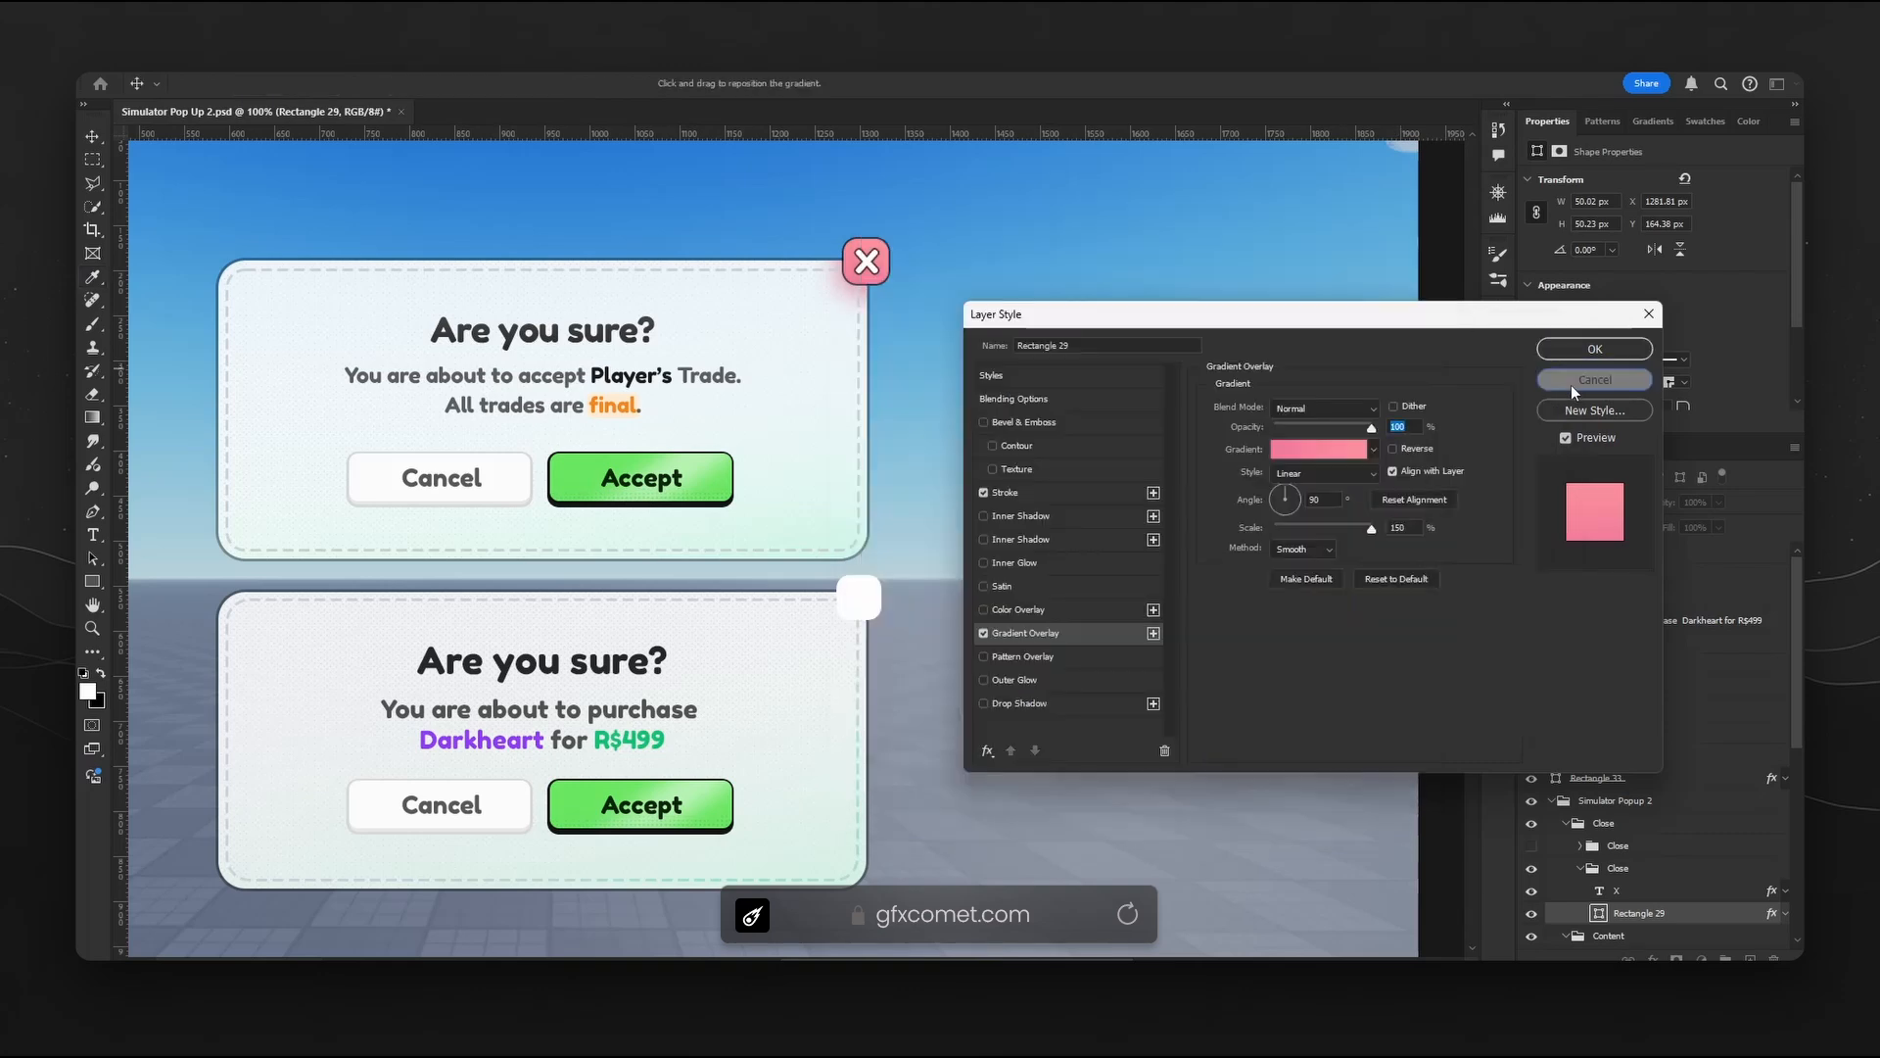
left_click(1576, 382)
- Paste the upper close button's layer style onto the white square and place a copy of its X on top
right_click(1635, 553)
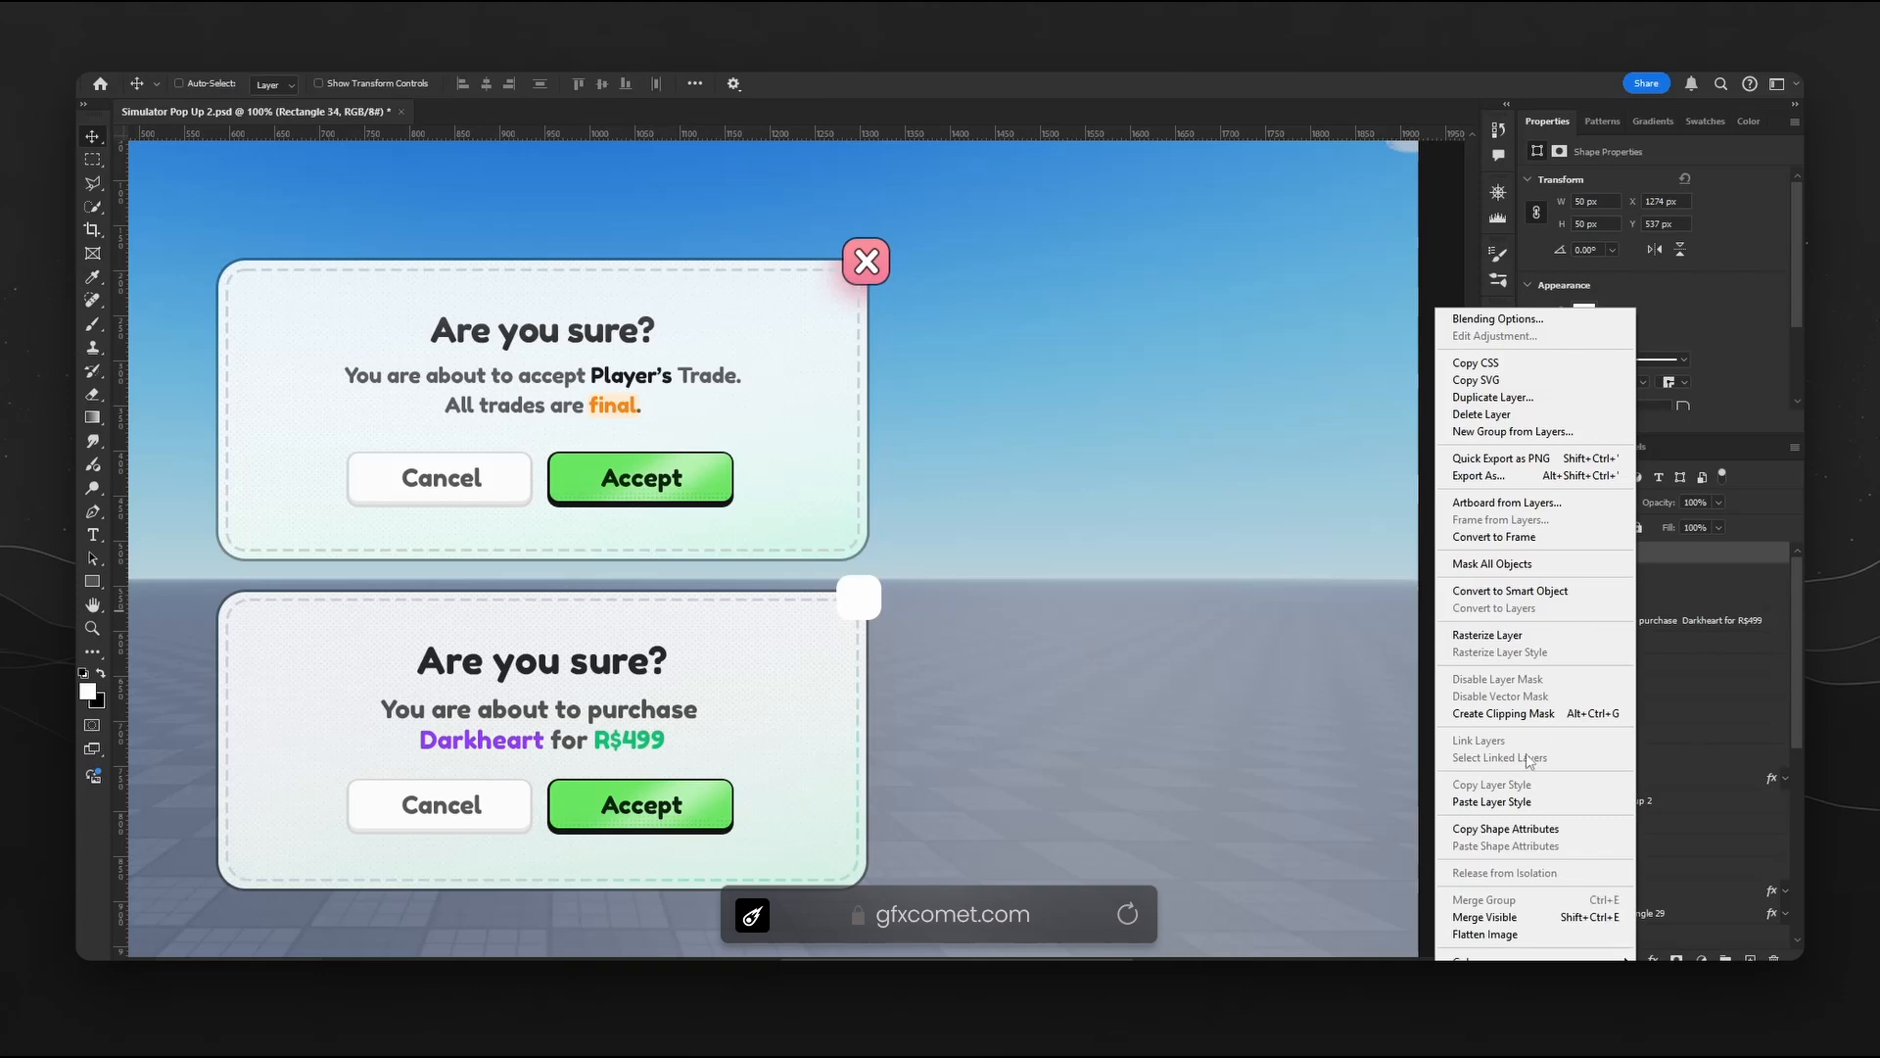
left_click(1545, 796)
left_click(1784, 555)
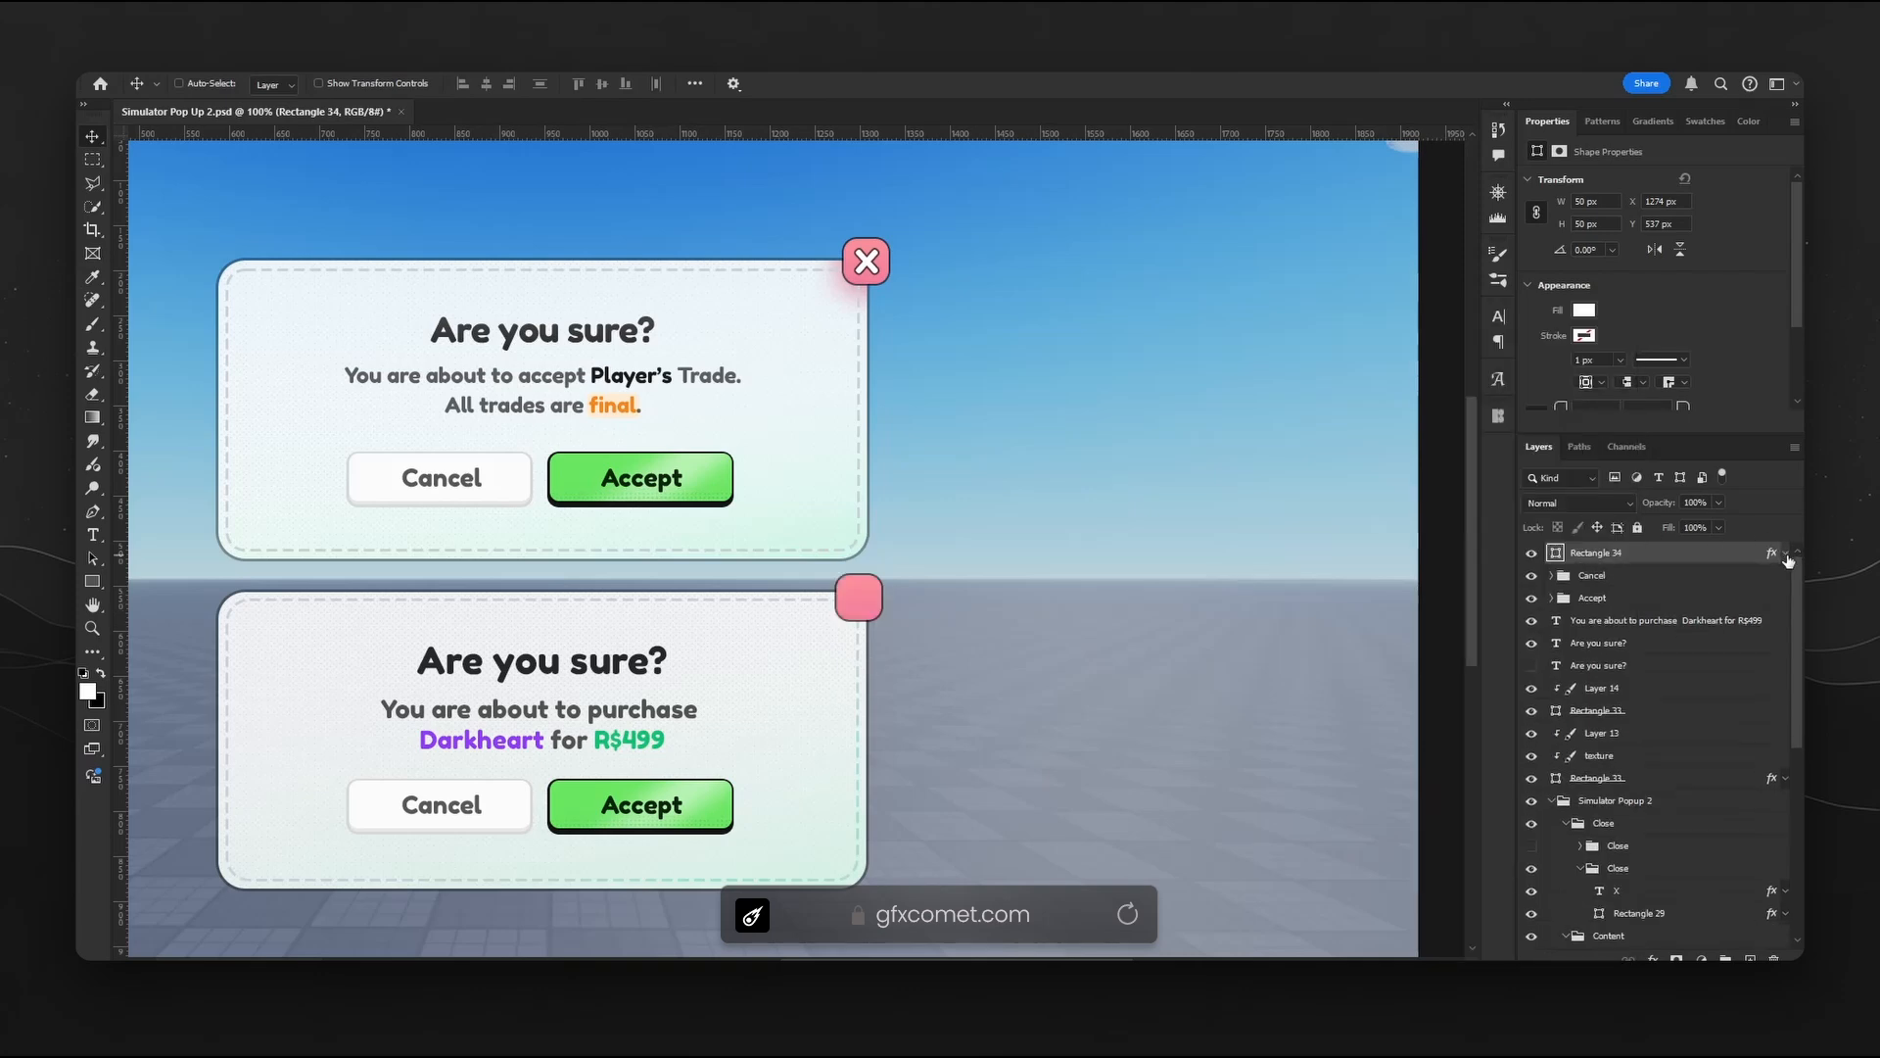
left_click_drag(921, 607, 914, 607)
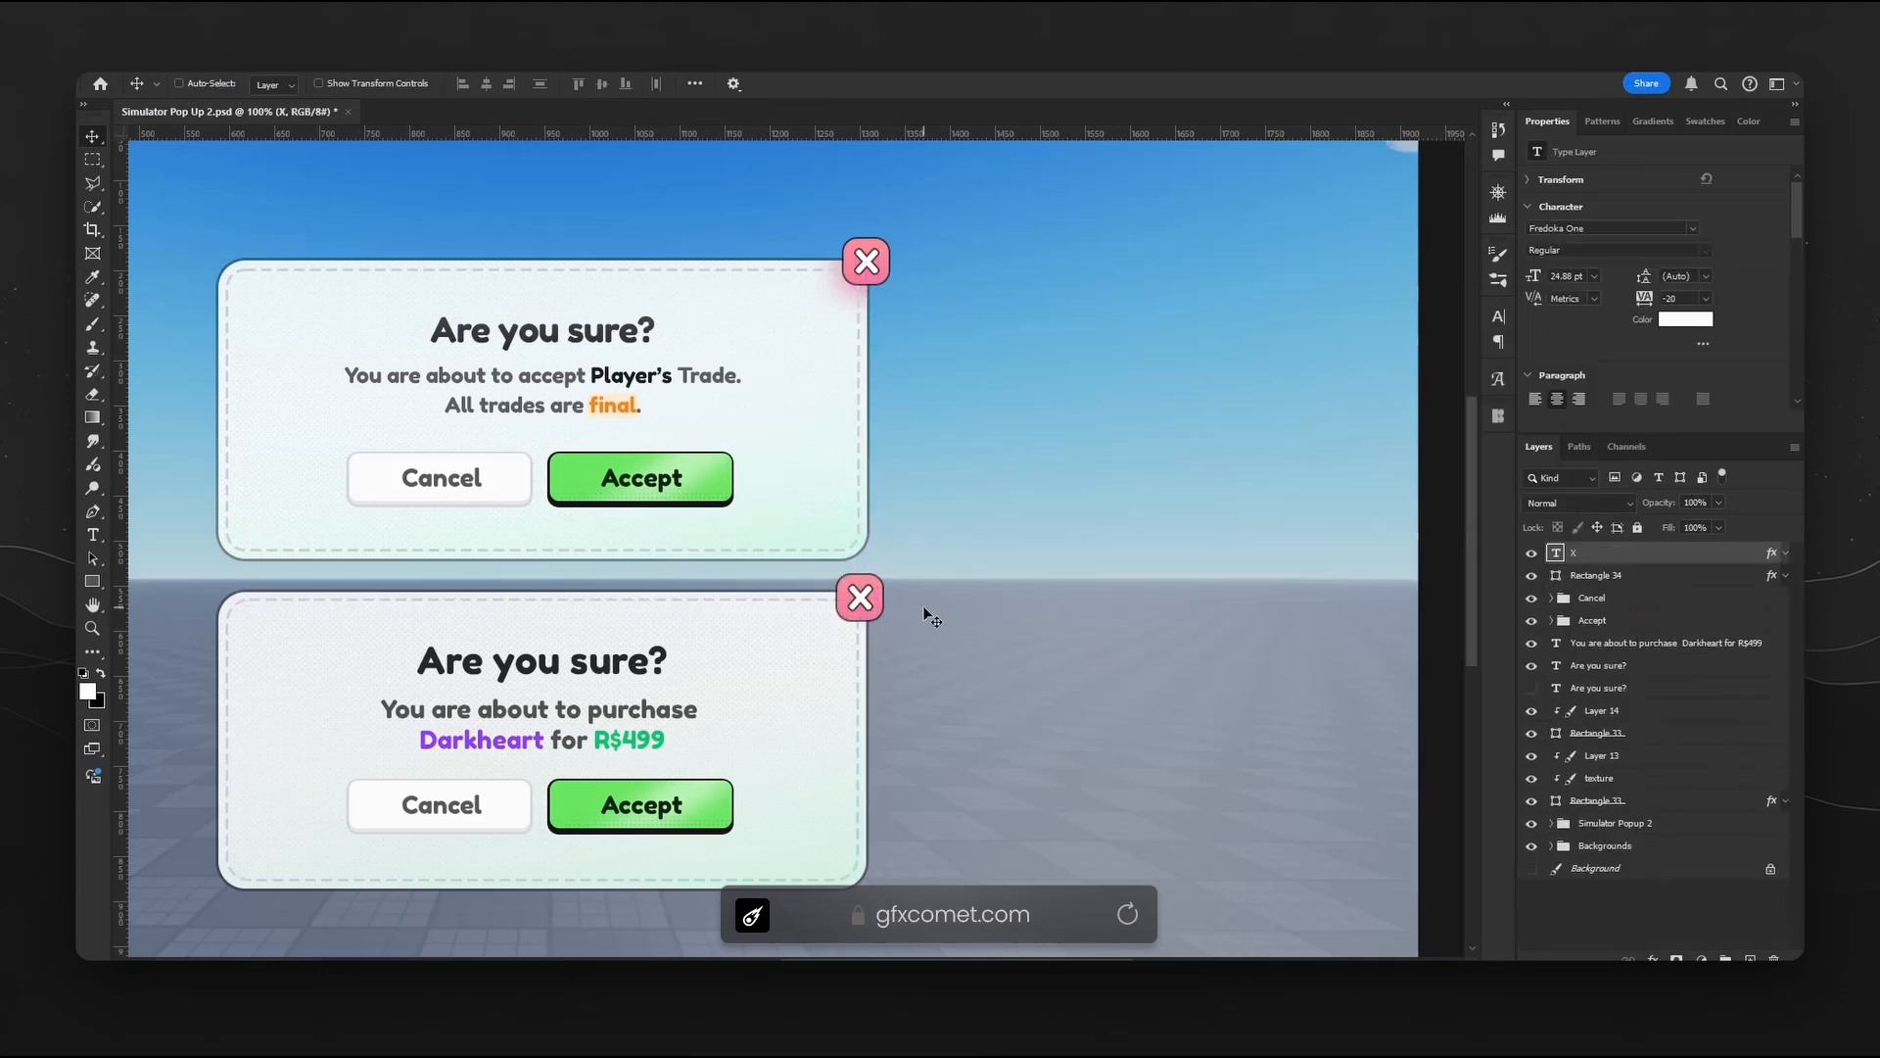
- Check the stroke colour and size on the copied X's layer style without changing them
double_click(1682, 555)
left_click(1005, 493)
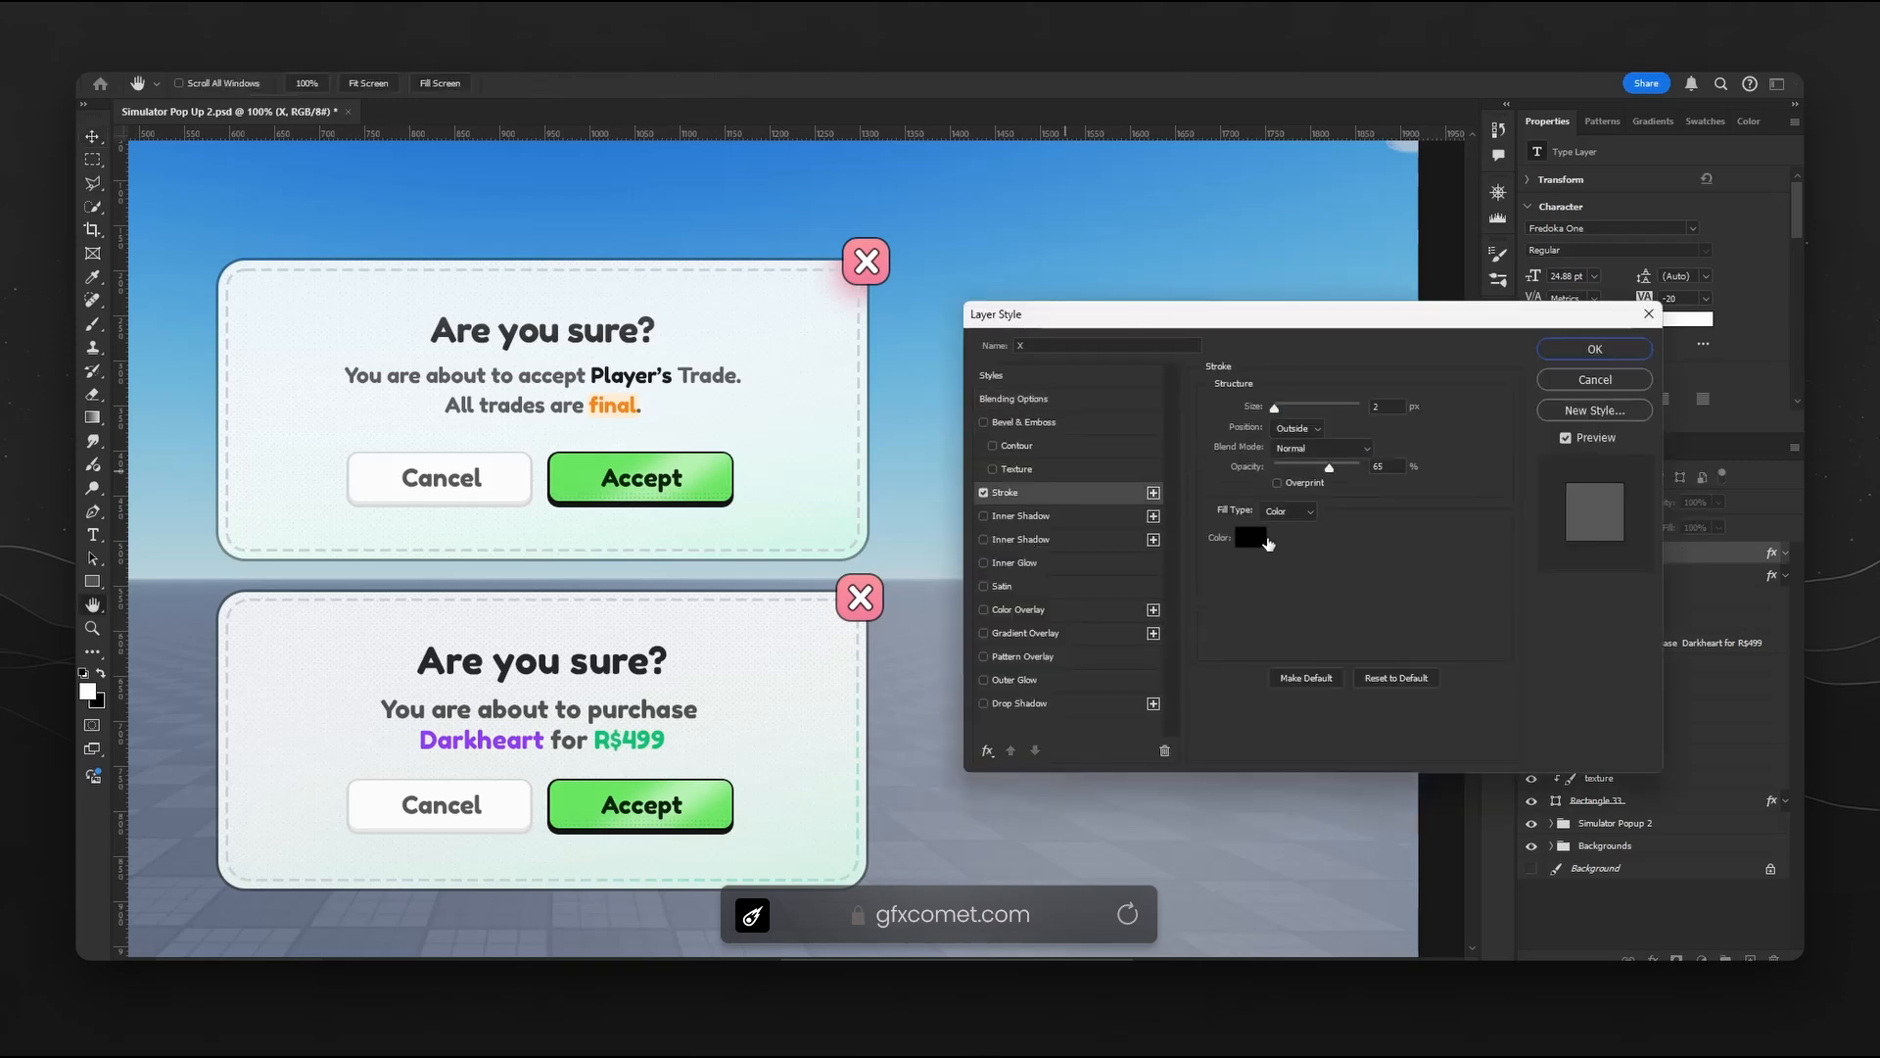
left_click(1252, 534)
left_click(1488, 413)
left_click(1387, 404)
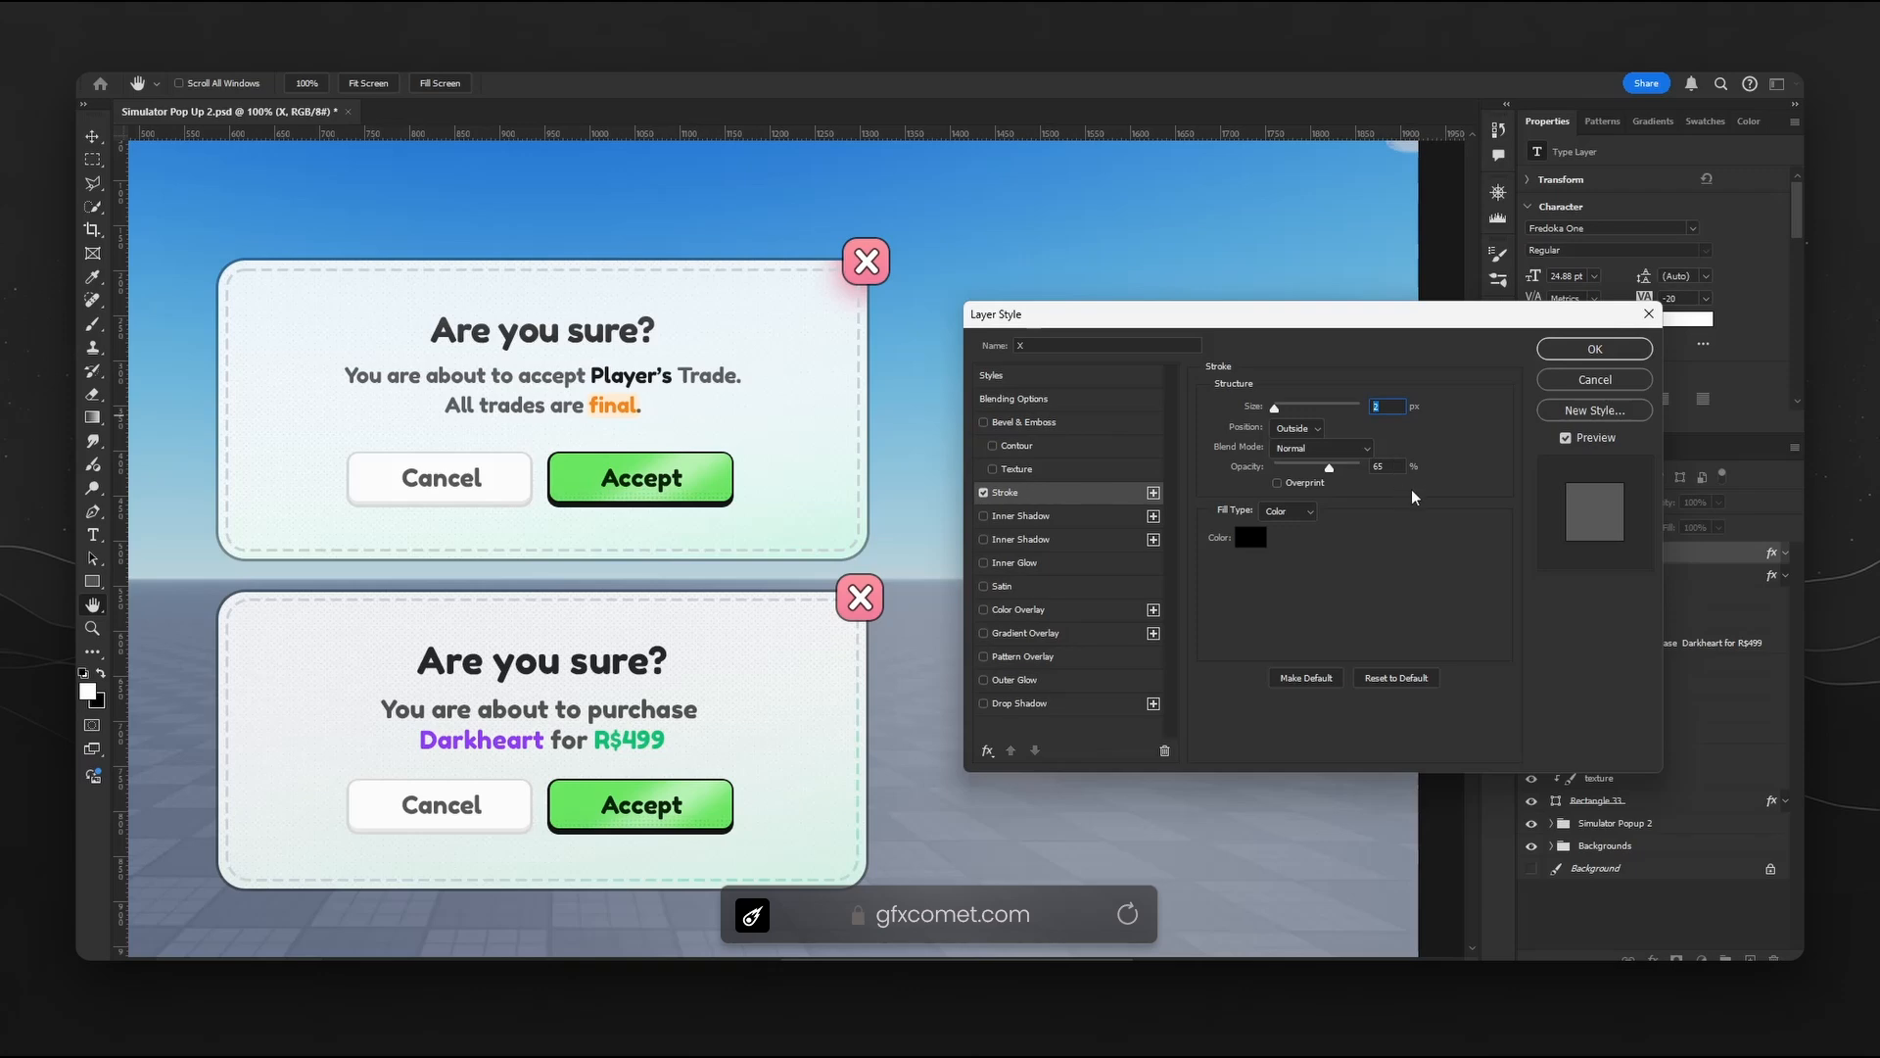
left_click(1619, 378)
- Align the new popup's group to the vertical centre of the canvas
key("ctrl+minus")
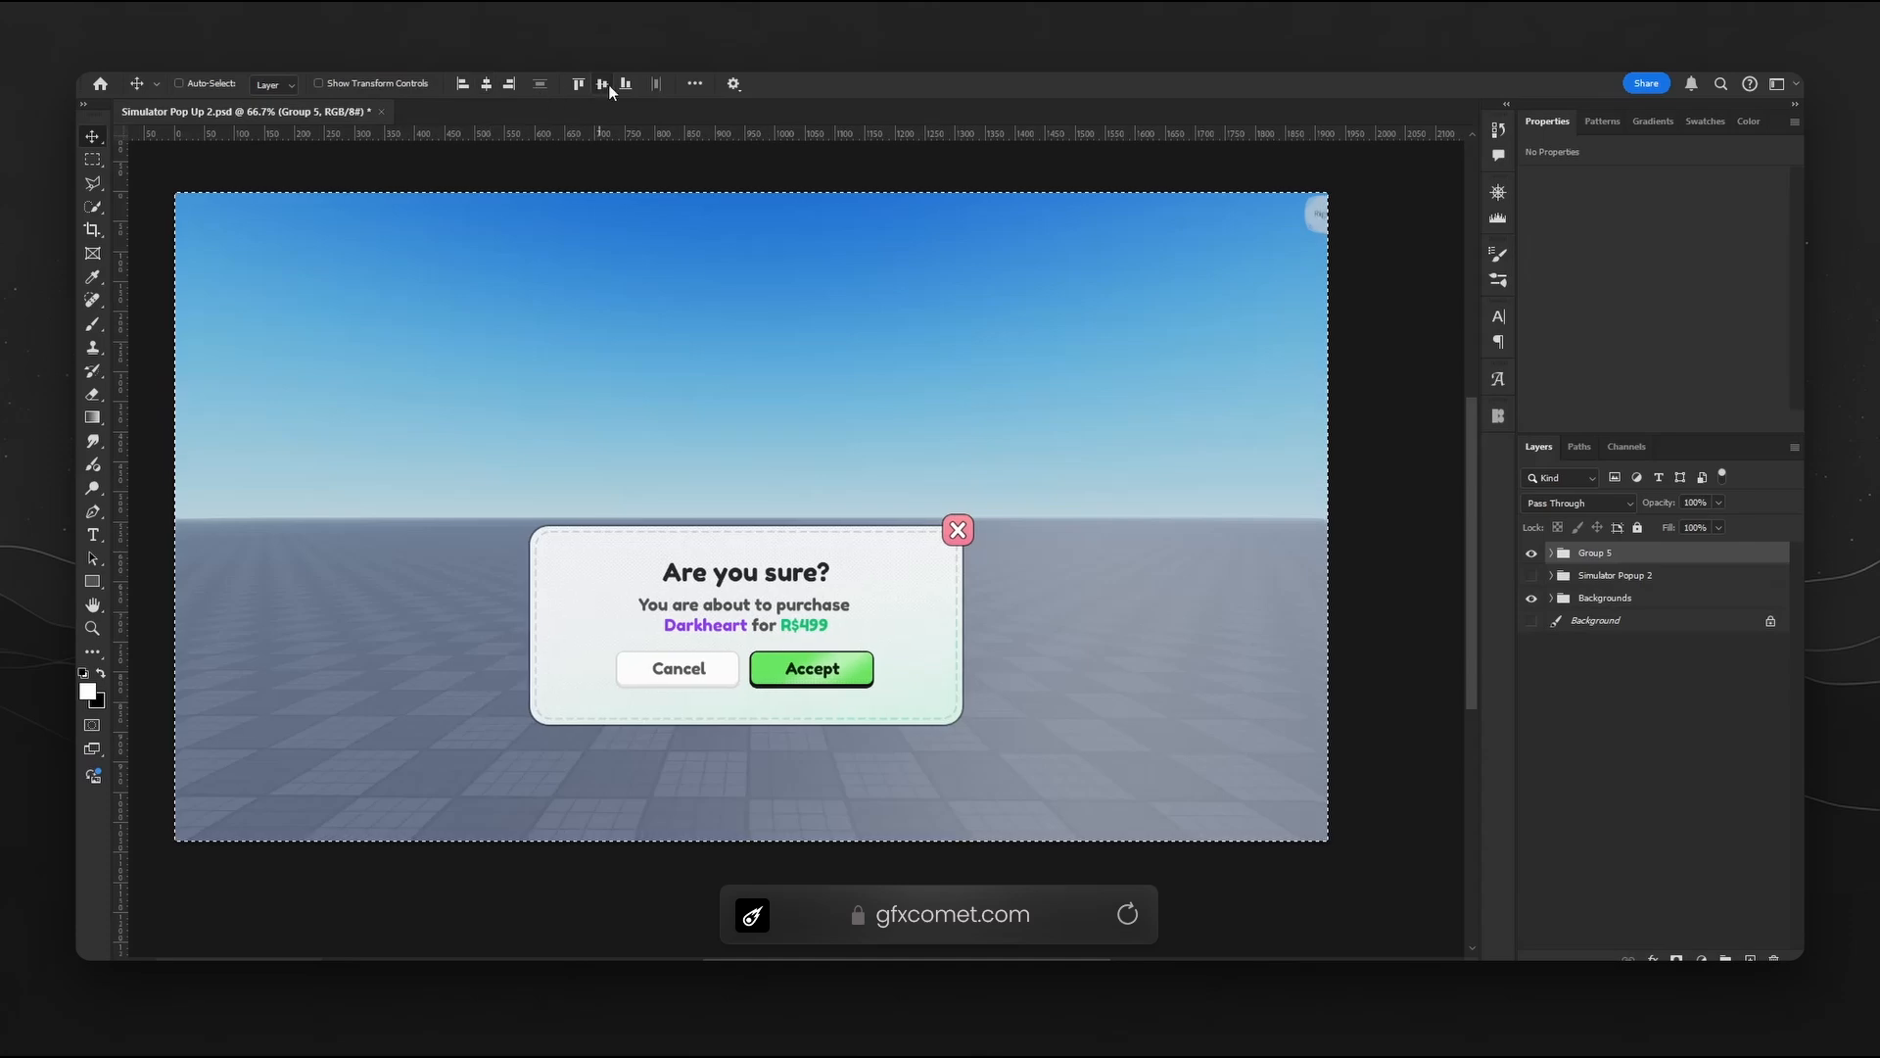
left_click(602, 84)
key("ctrl+plus")
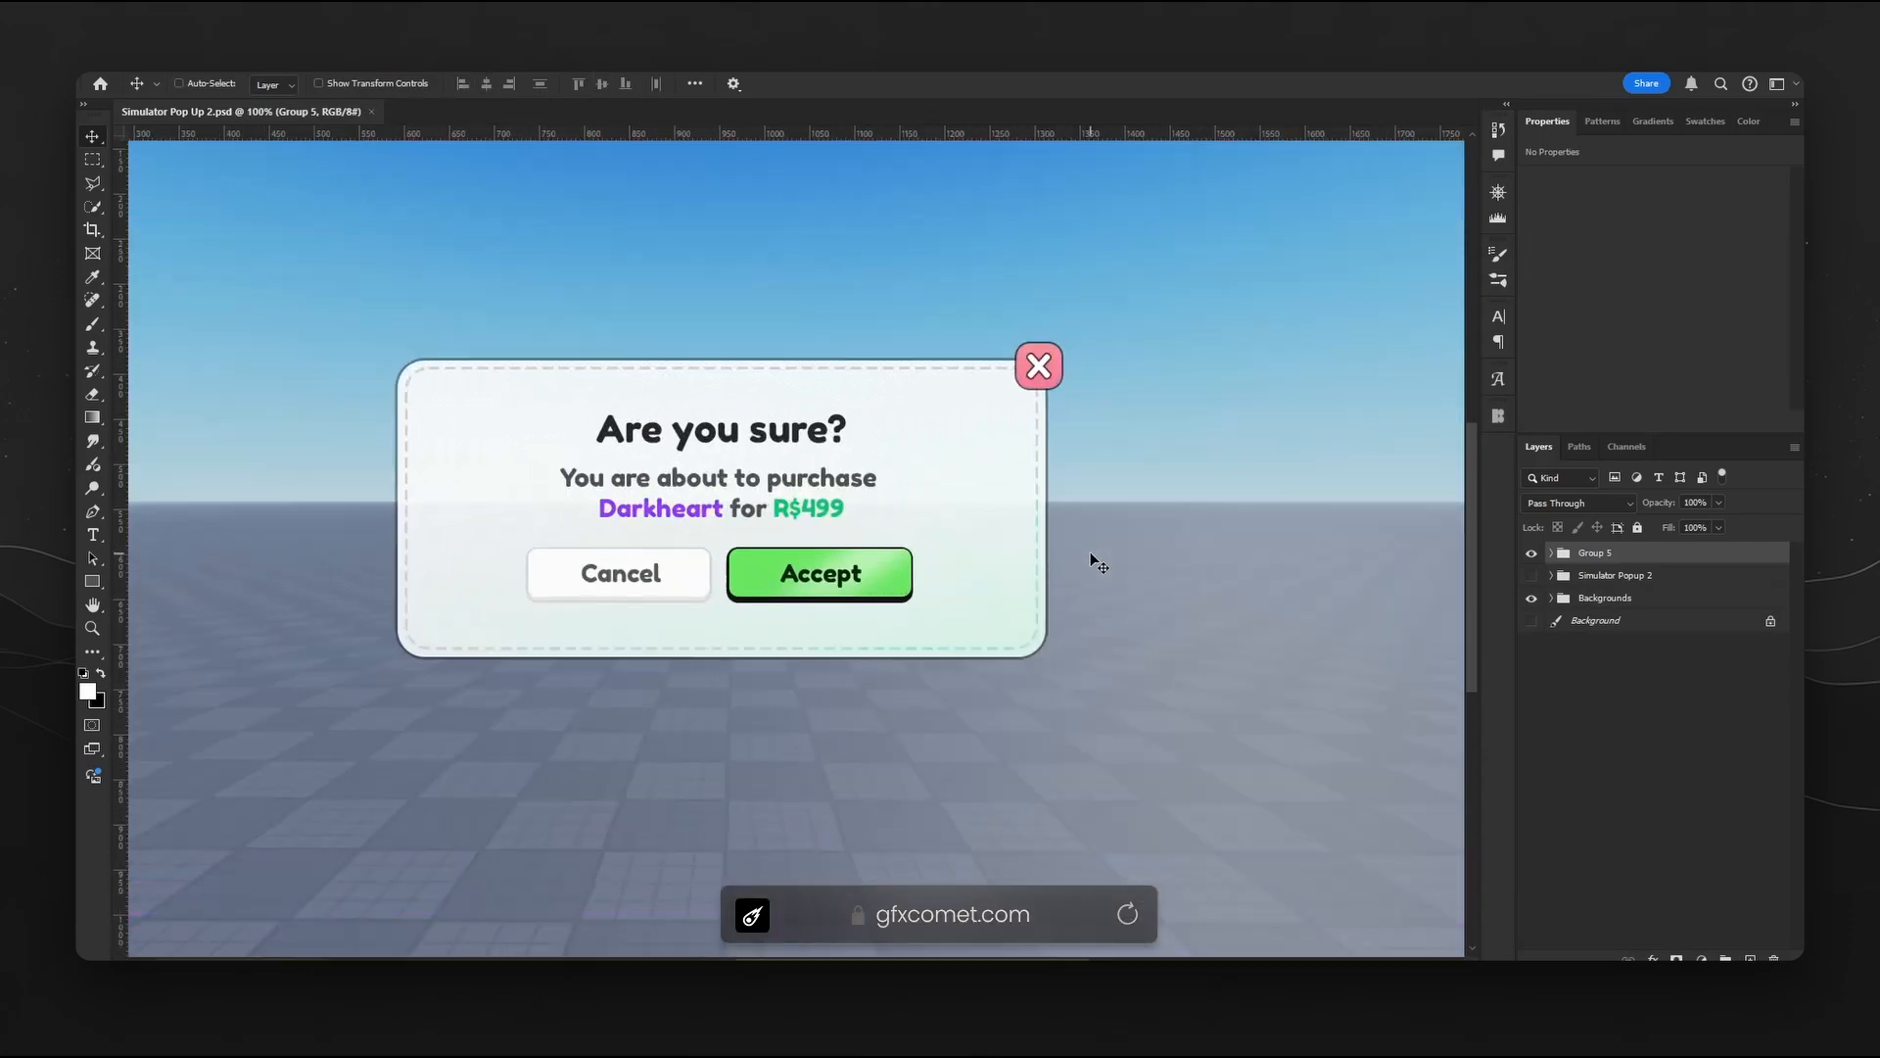
key("h")
left_click_drag(1090, 550, 1257, 474)
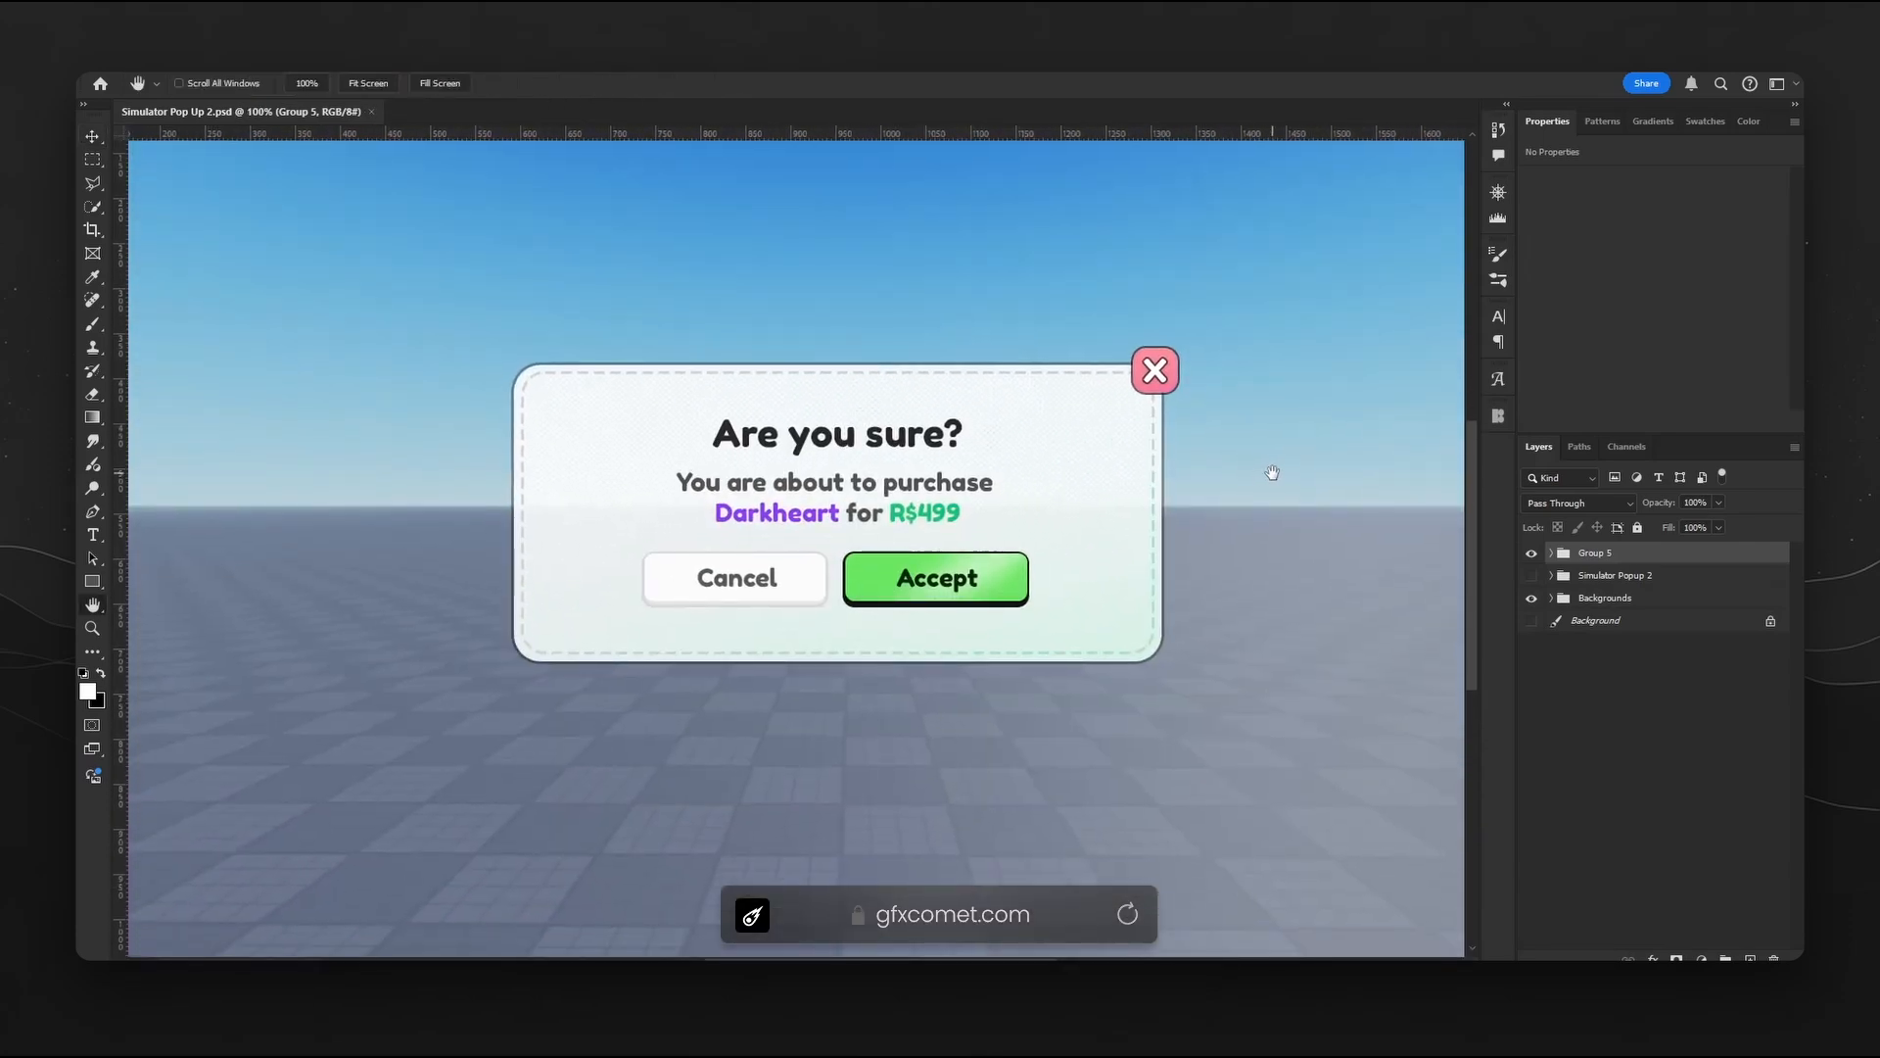
- Duplicate the Accept button's green base rectangle to the top of the Accept group
key("v")
left_click(1009, 579)
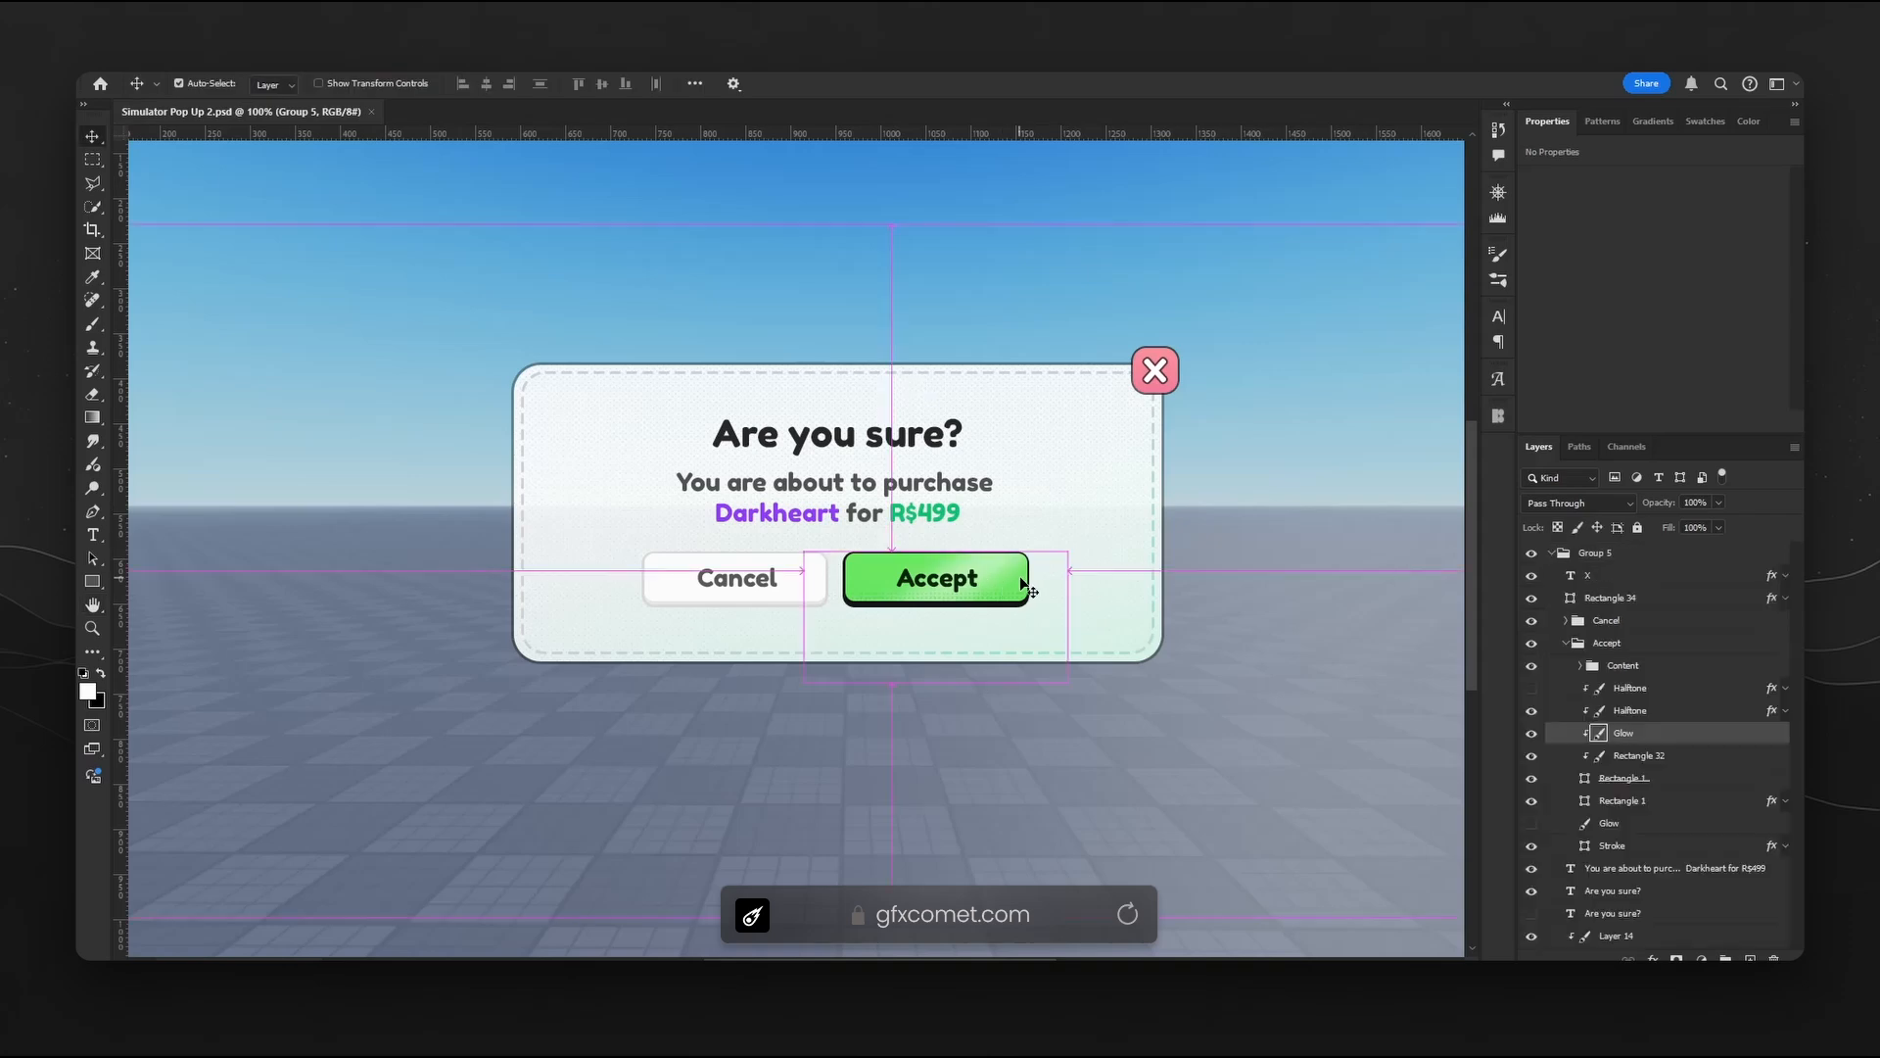
left_click(1532, 737)
left_click_drag(1623, 778, 1625, 650, "alt")
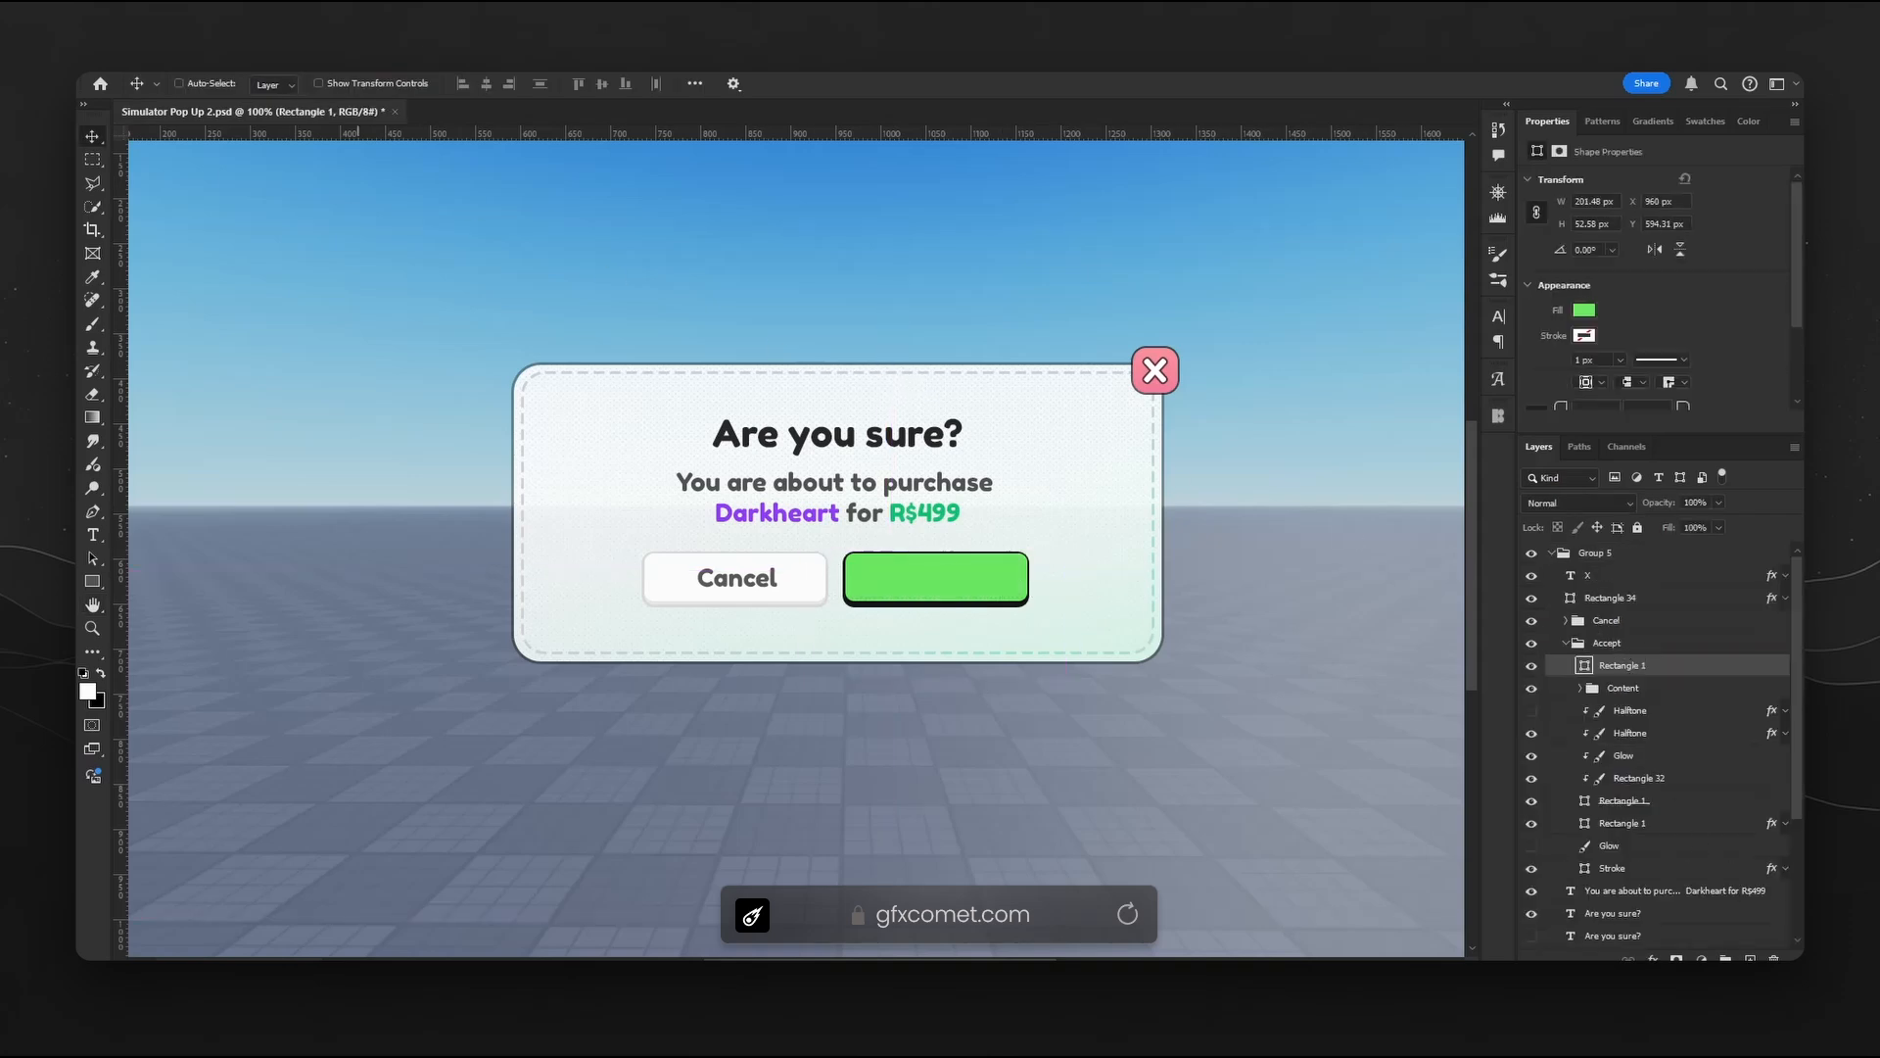
- Rasterize the duplicated green rectangle and apply a Gaussian Blur to turn it into a soft glow
left_click(330, 69)
mouse_move(441, 336)
left_click(607, 424)
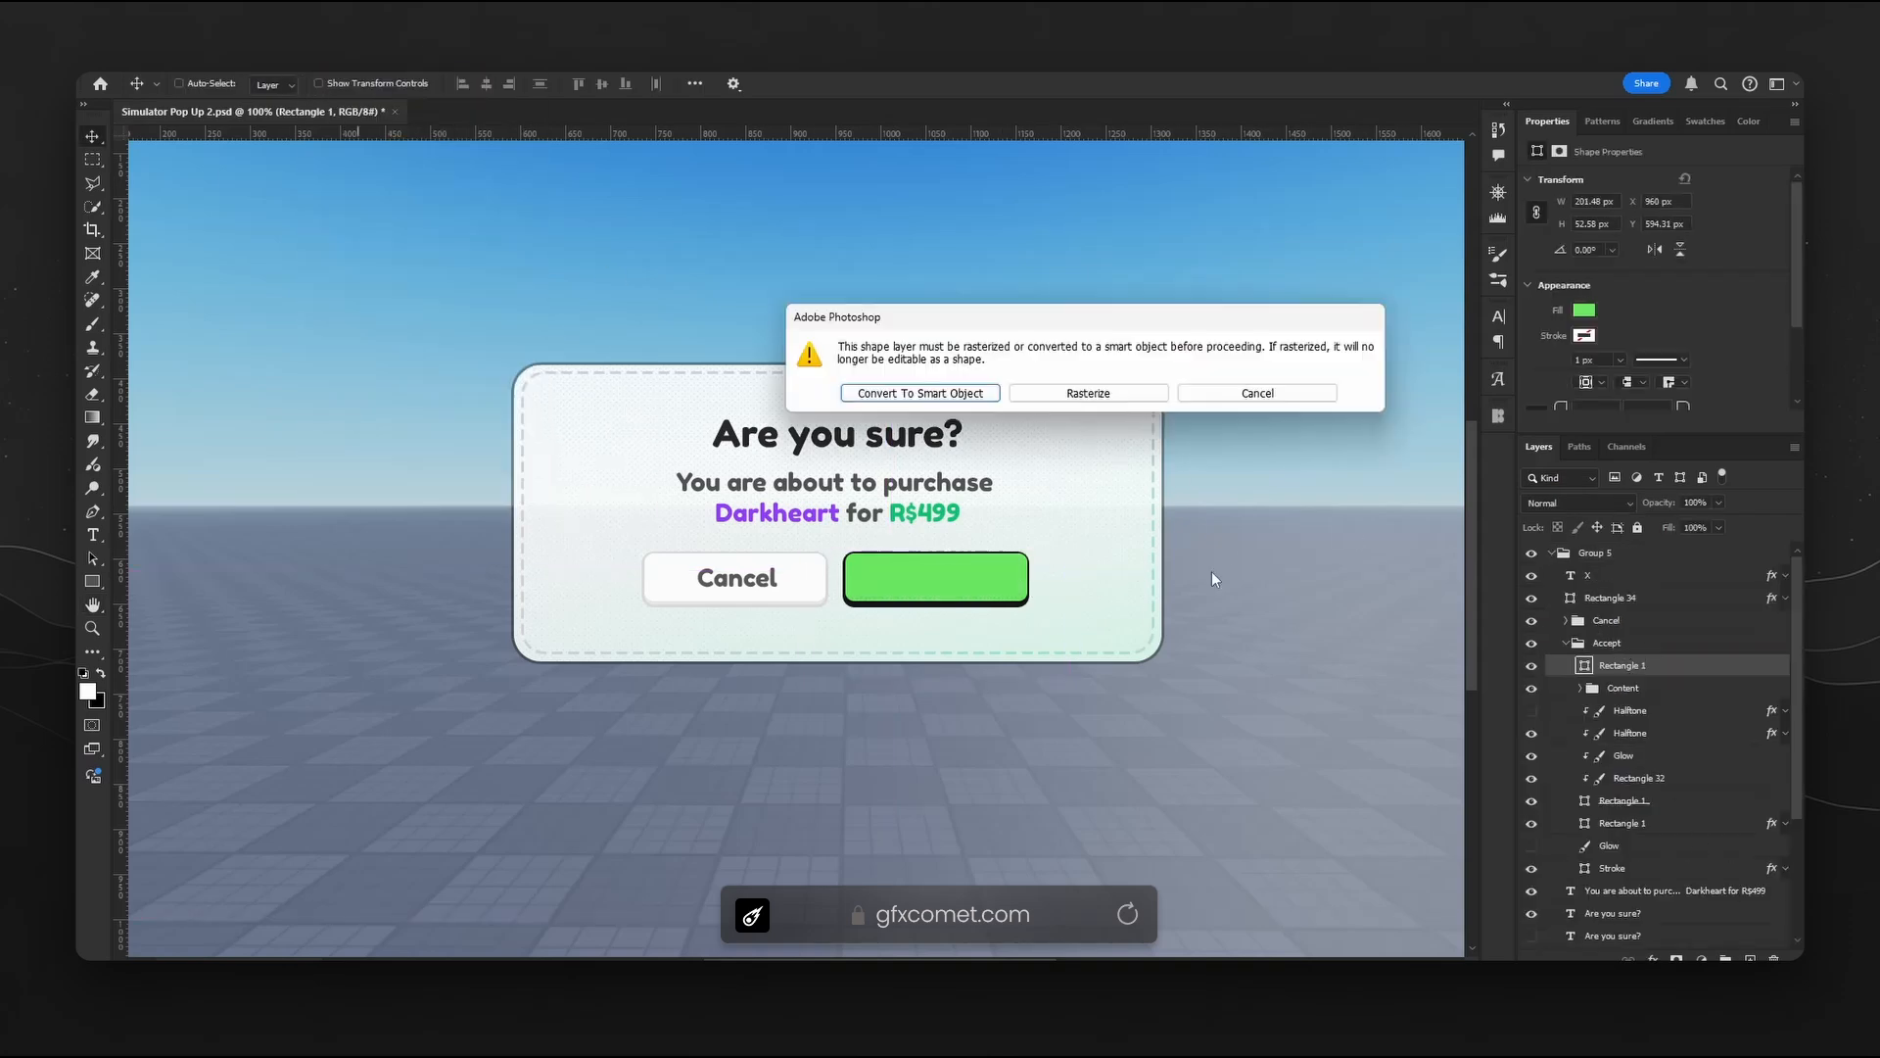
left_click(1134, 393)
left_click_drag(1386, 658, 1423, 663)
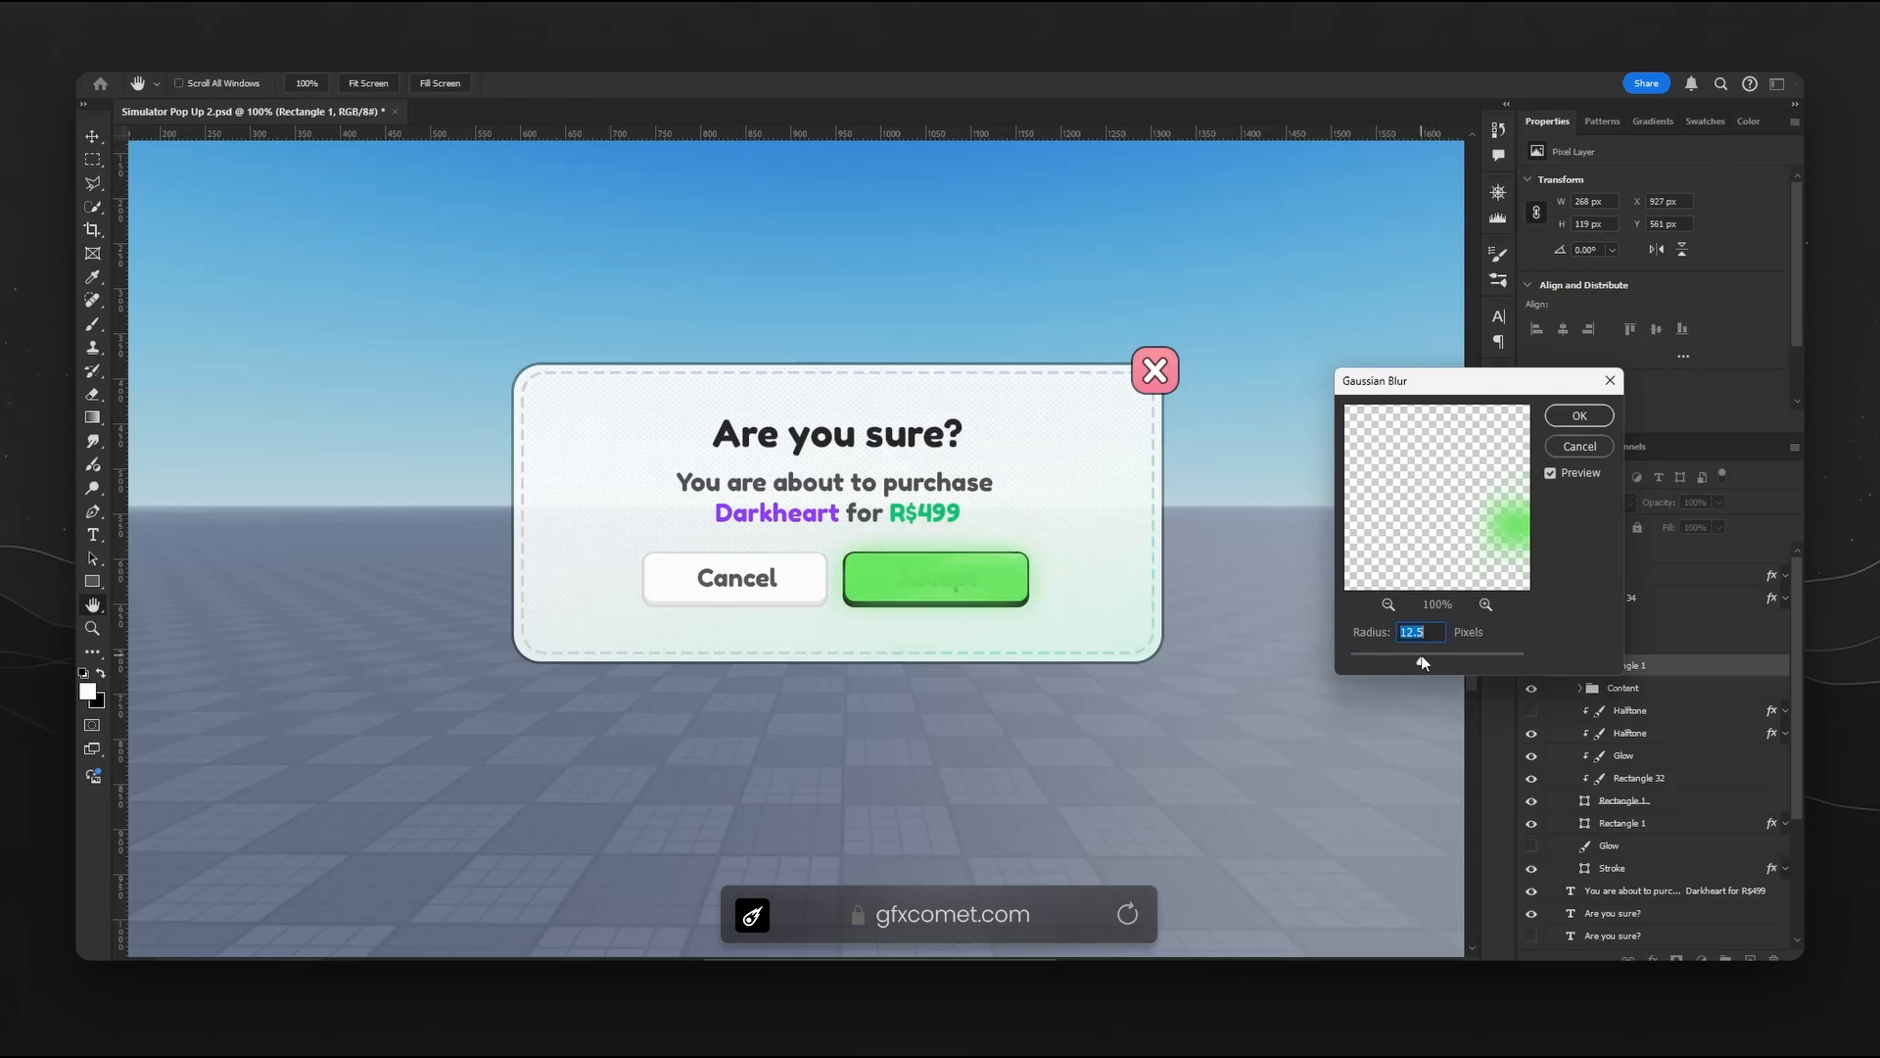
left_click(1576, 423)
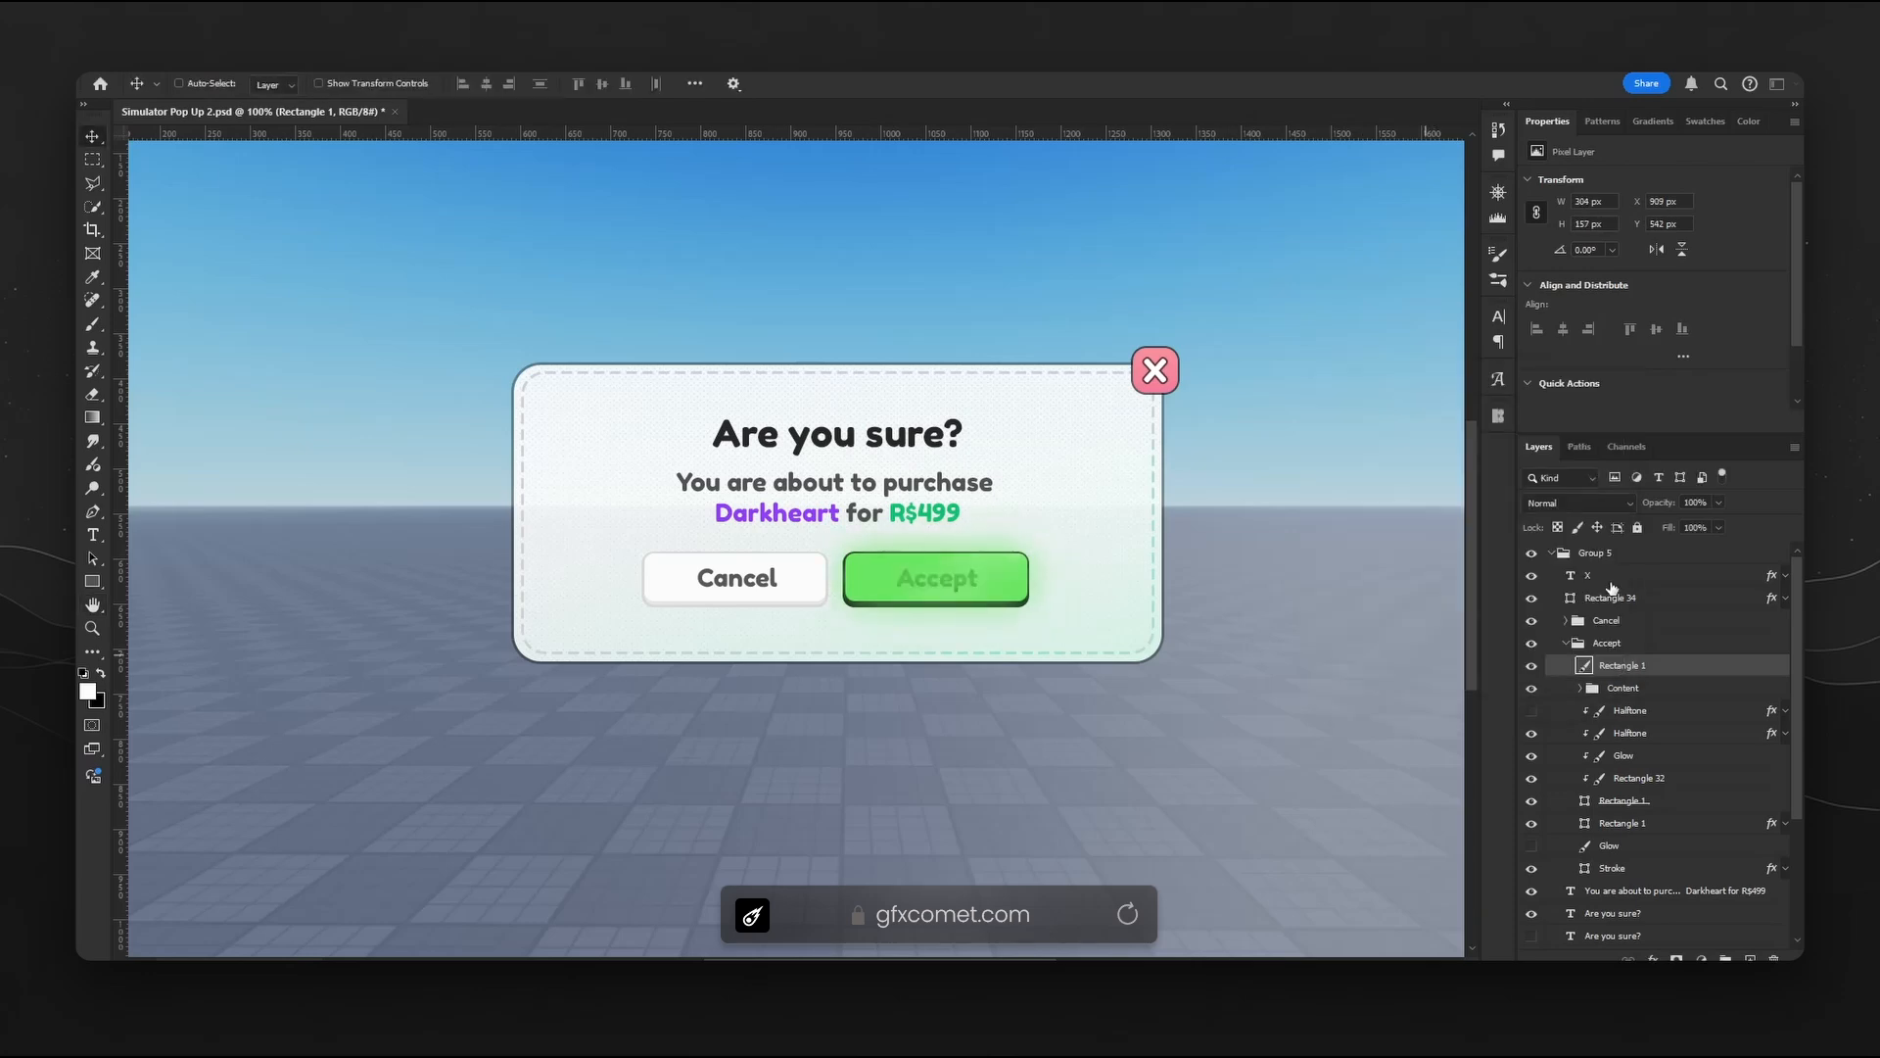
- Try the green glow beneath the Accept text and at the bottom of the Accept group, and delete it
left_click_drag(1649, 670, 1650, 704)
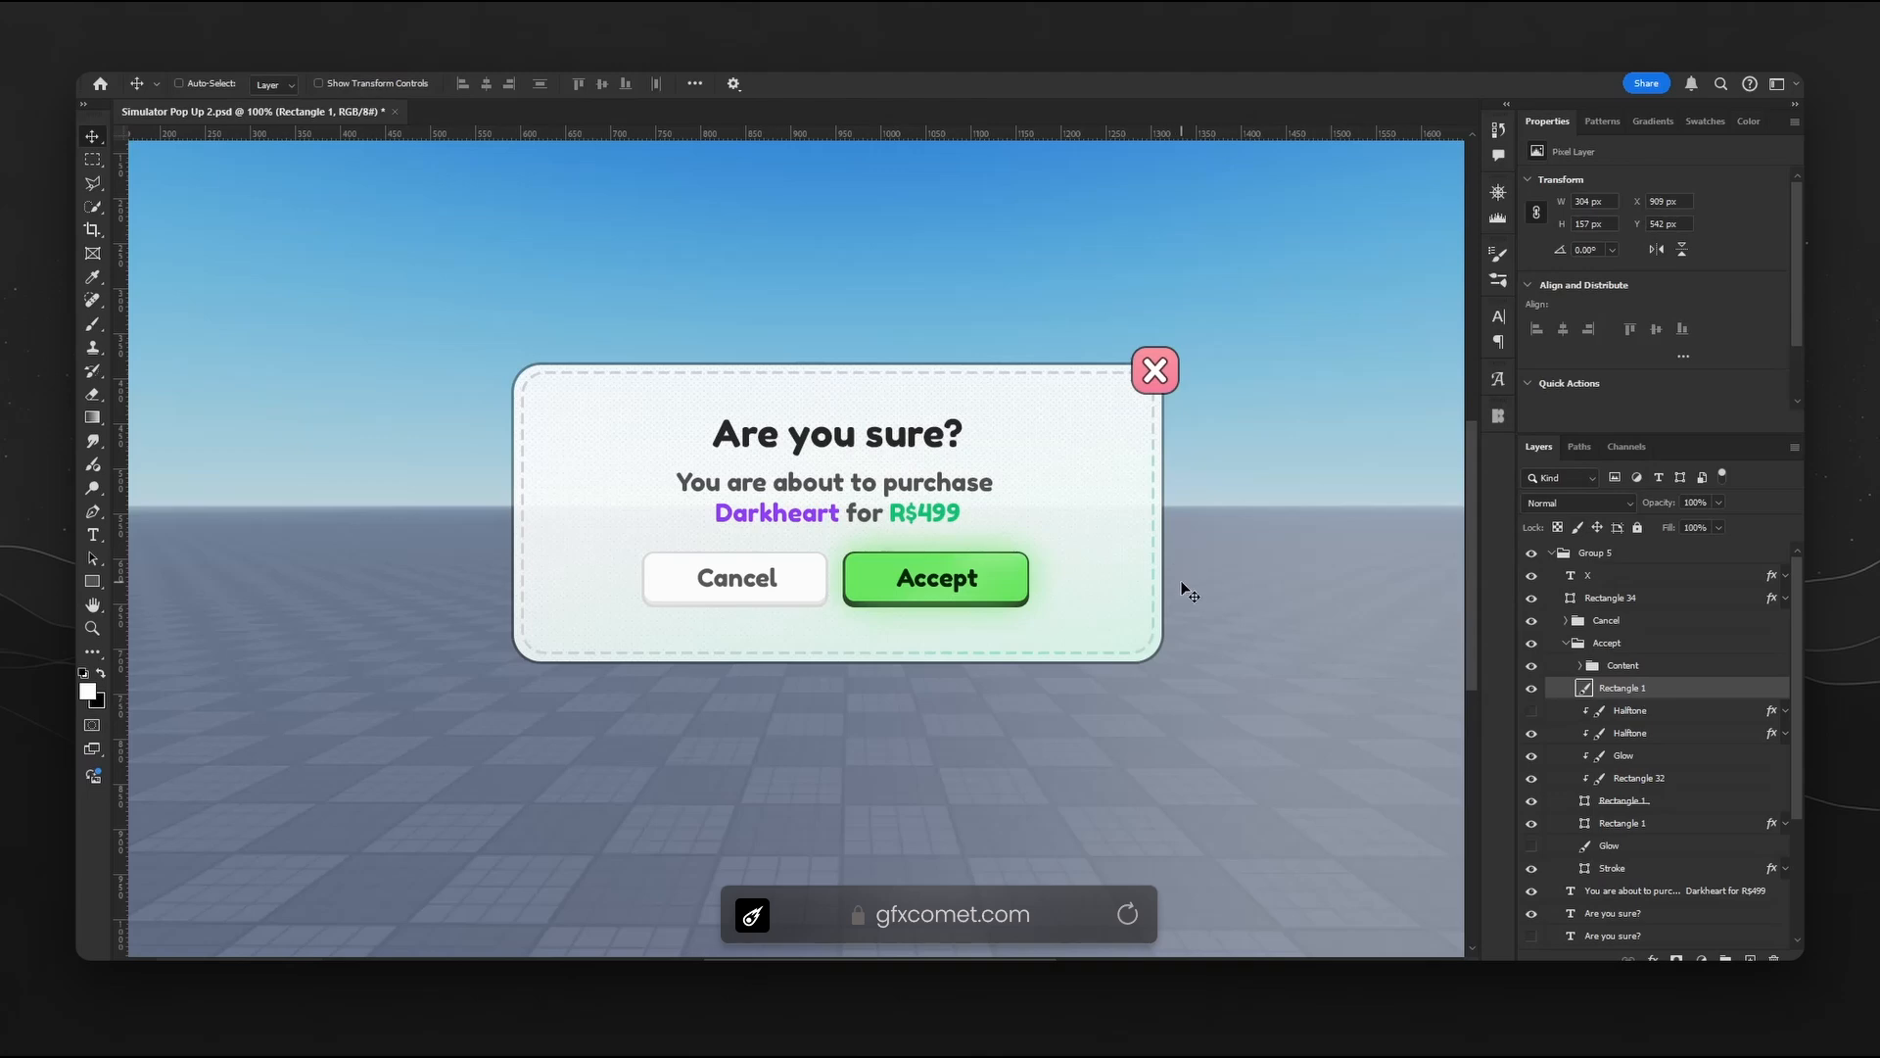
scroll(1188, 592, "up", 1)
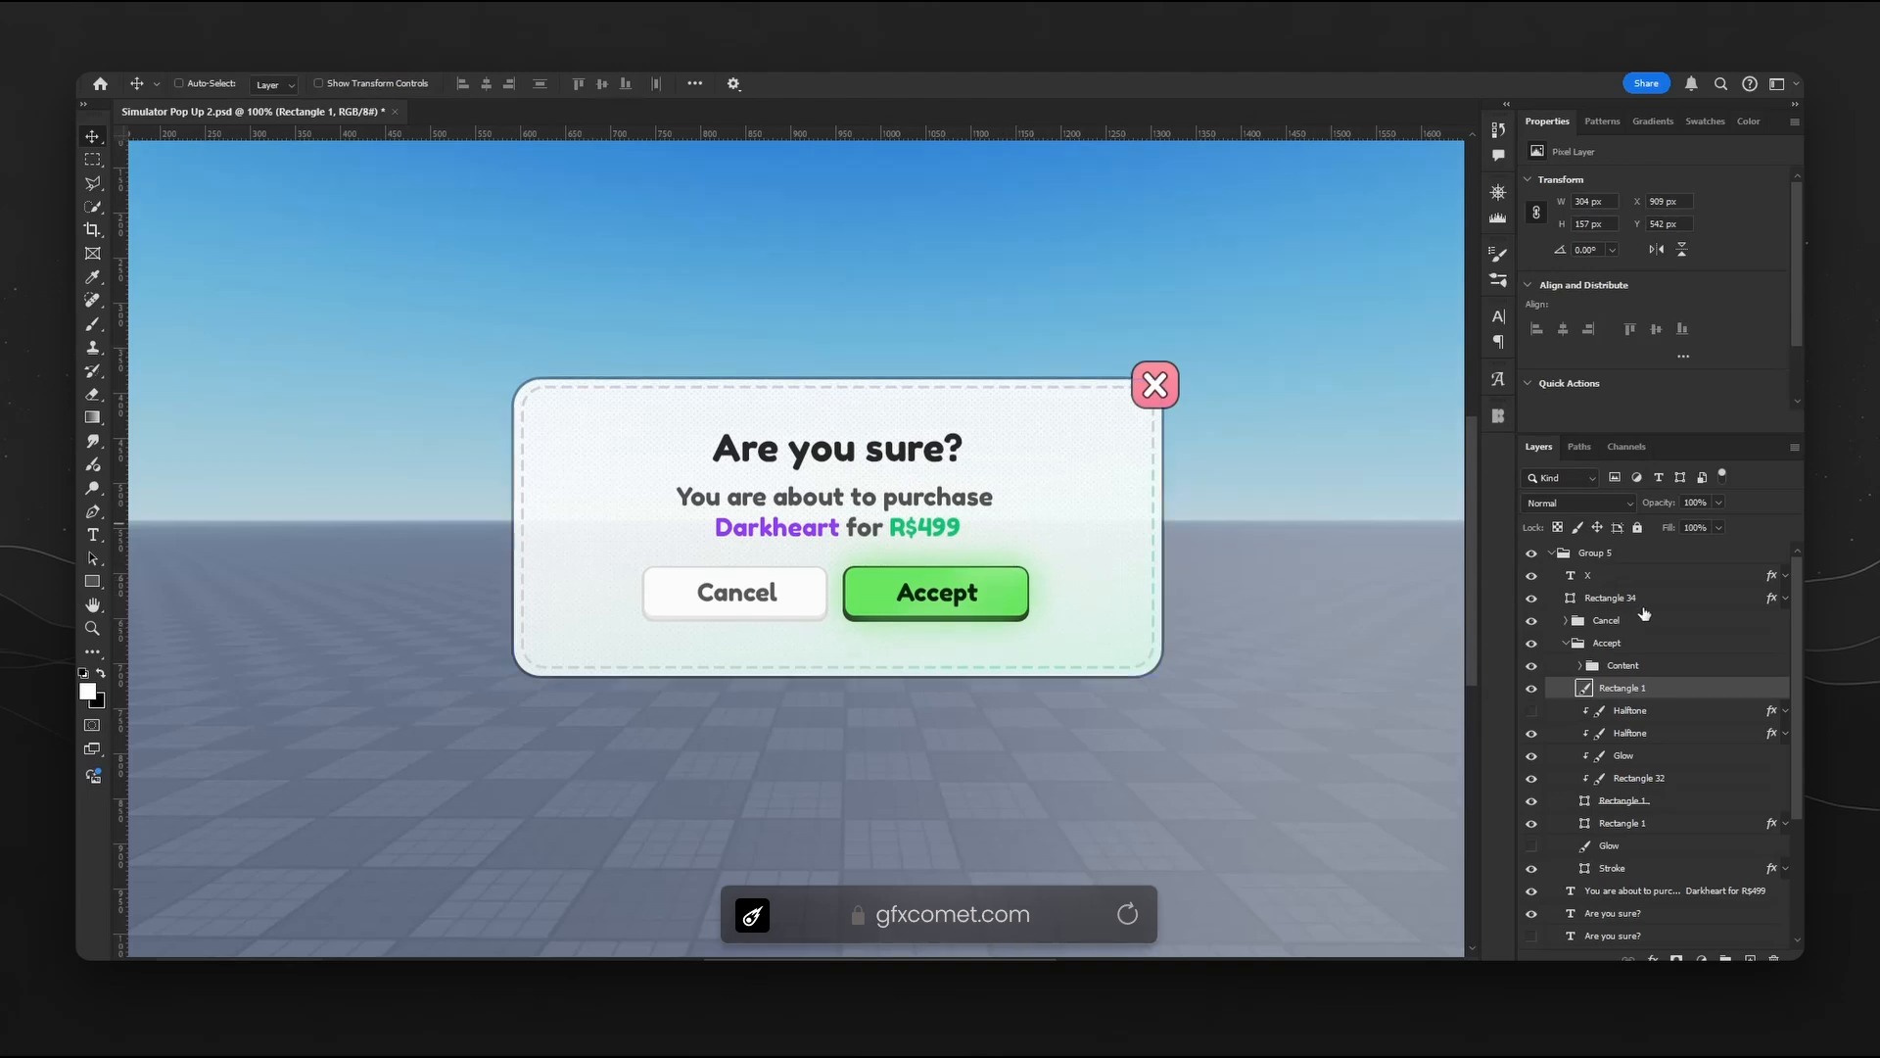
left_click_drag(1653, 691, 1656, 878)
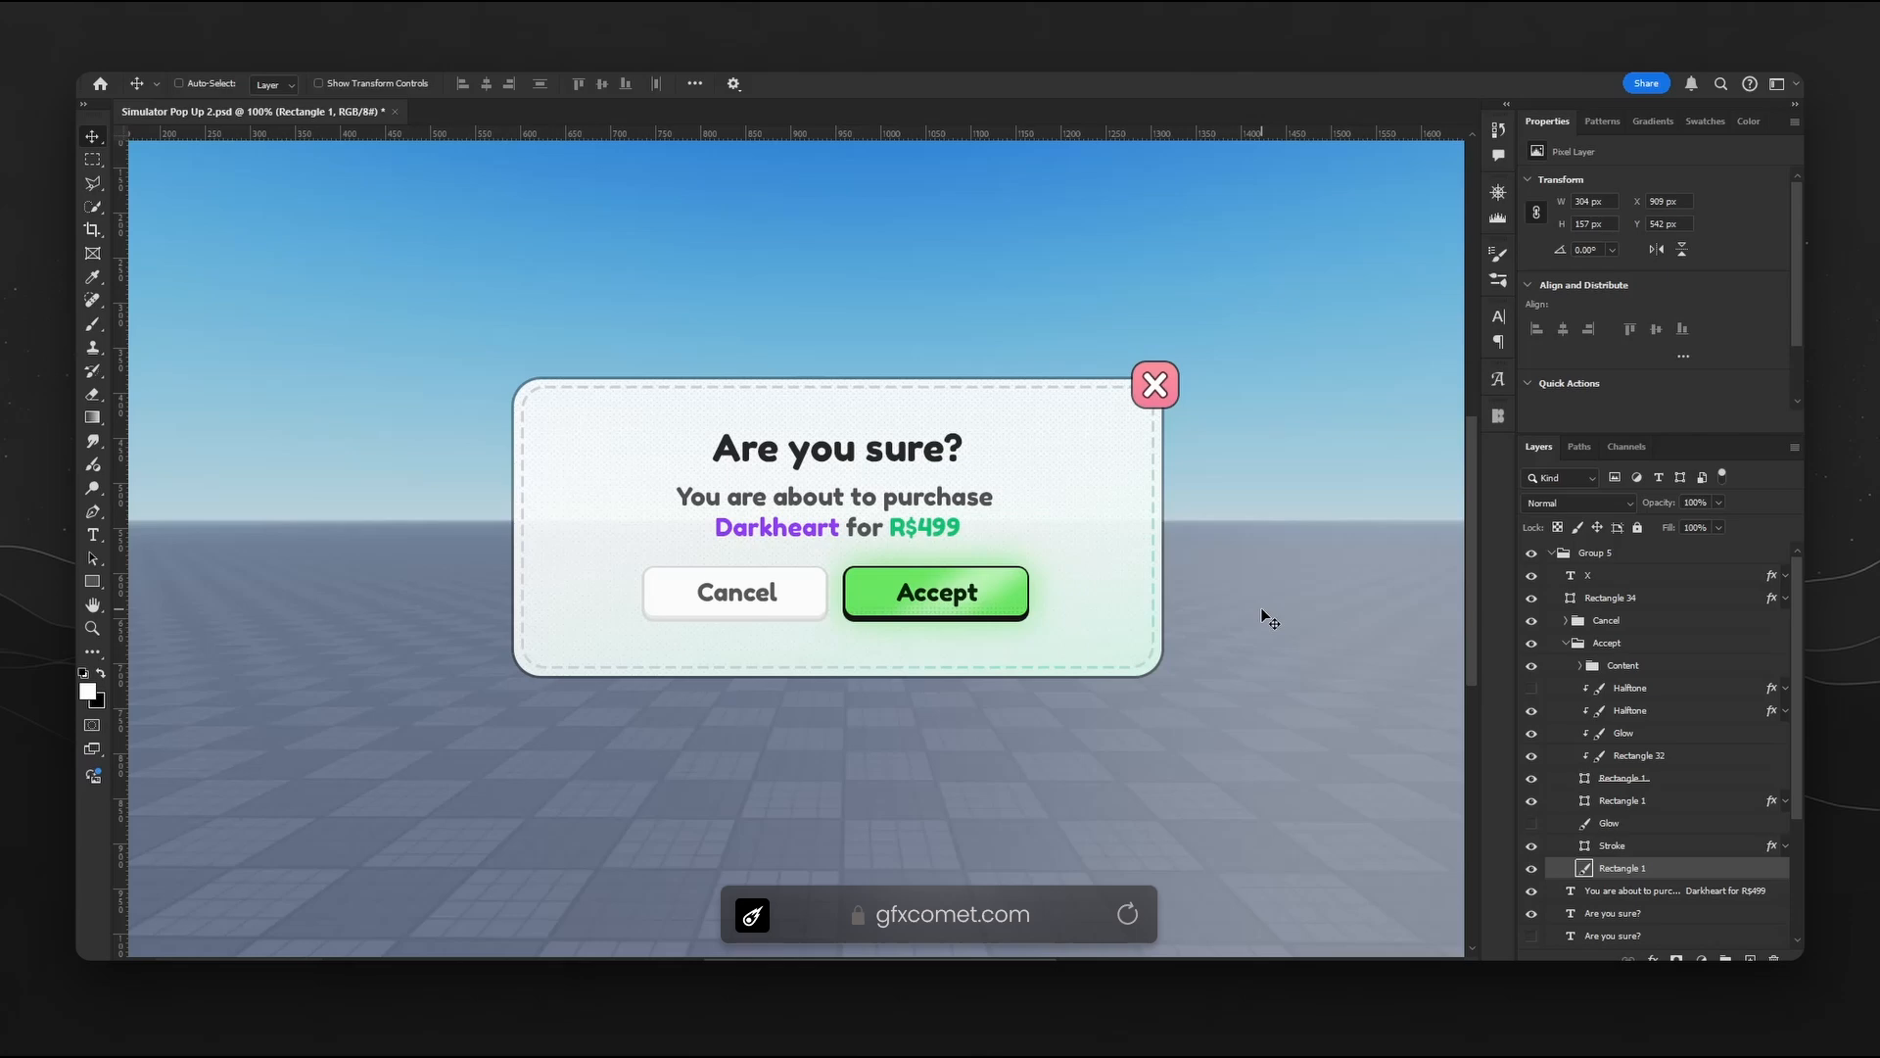
key("Delete")
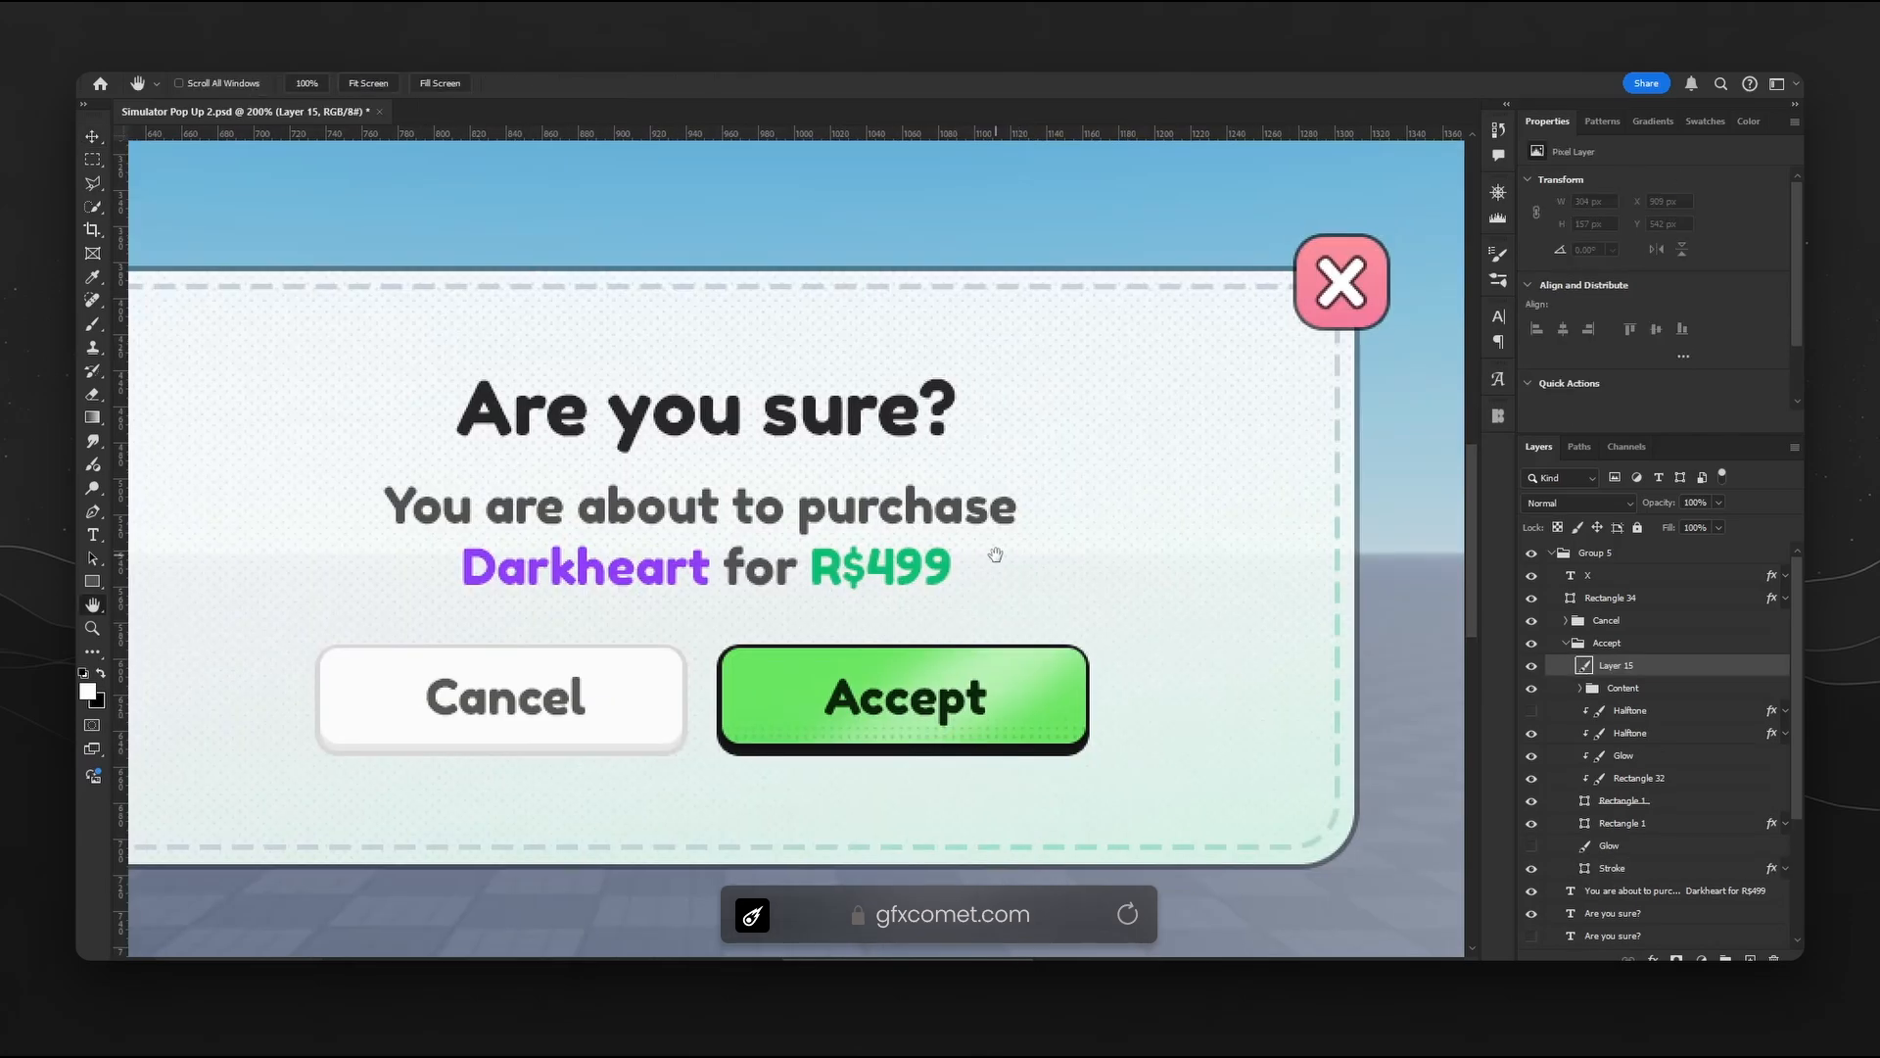
key("ctrl+minus")
key("ctrl+minus")
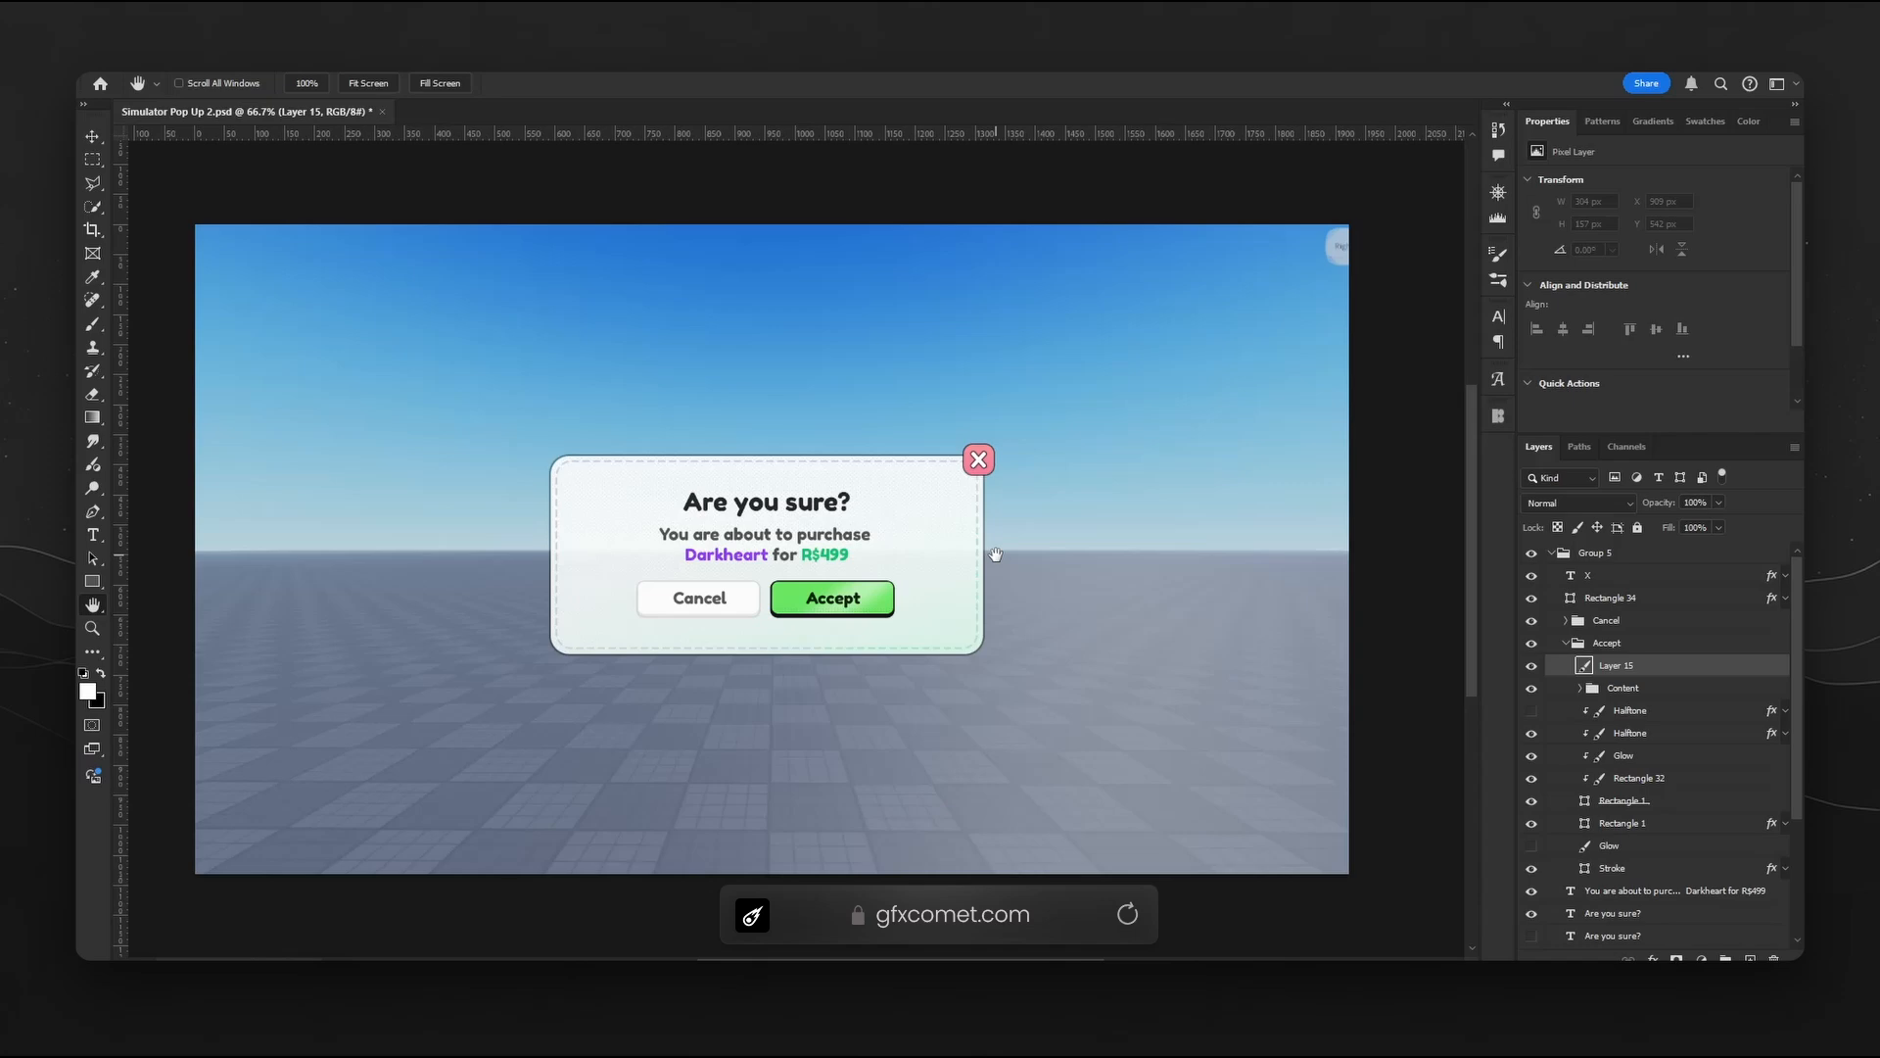
key("ctrl+1")
key("v")
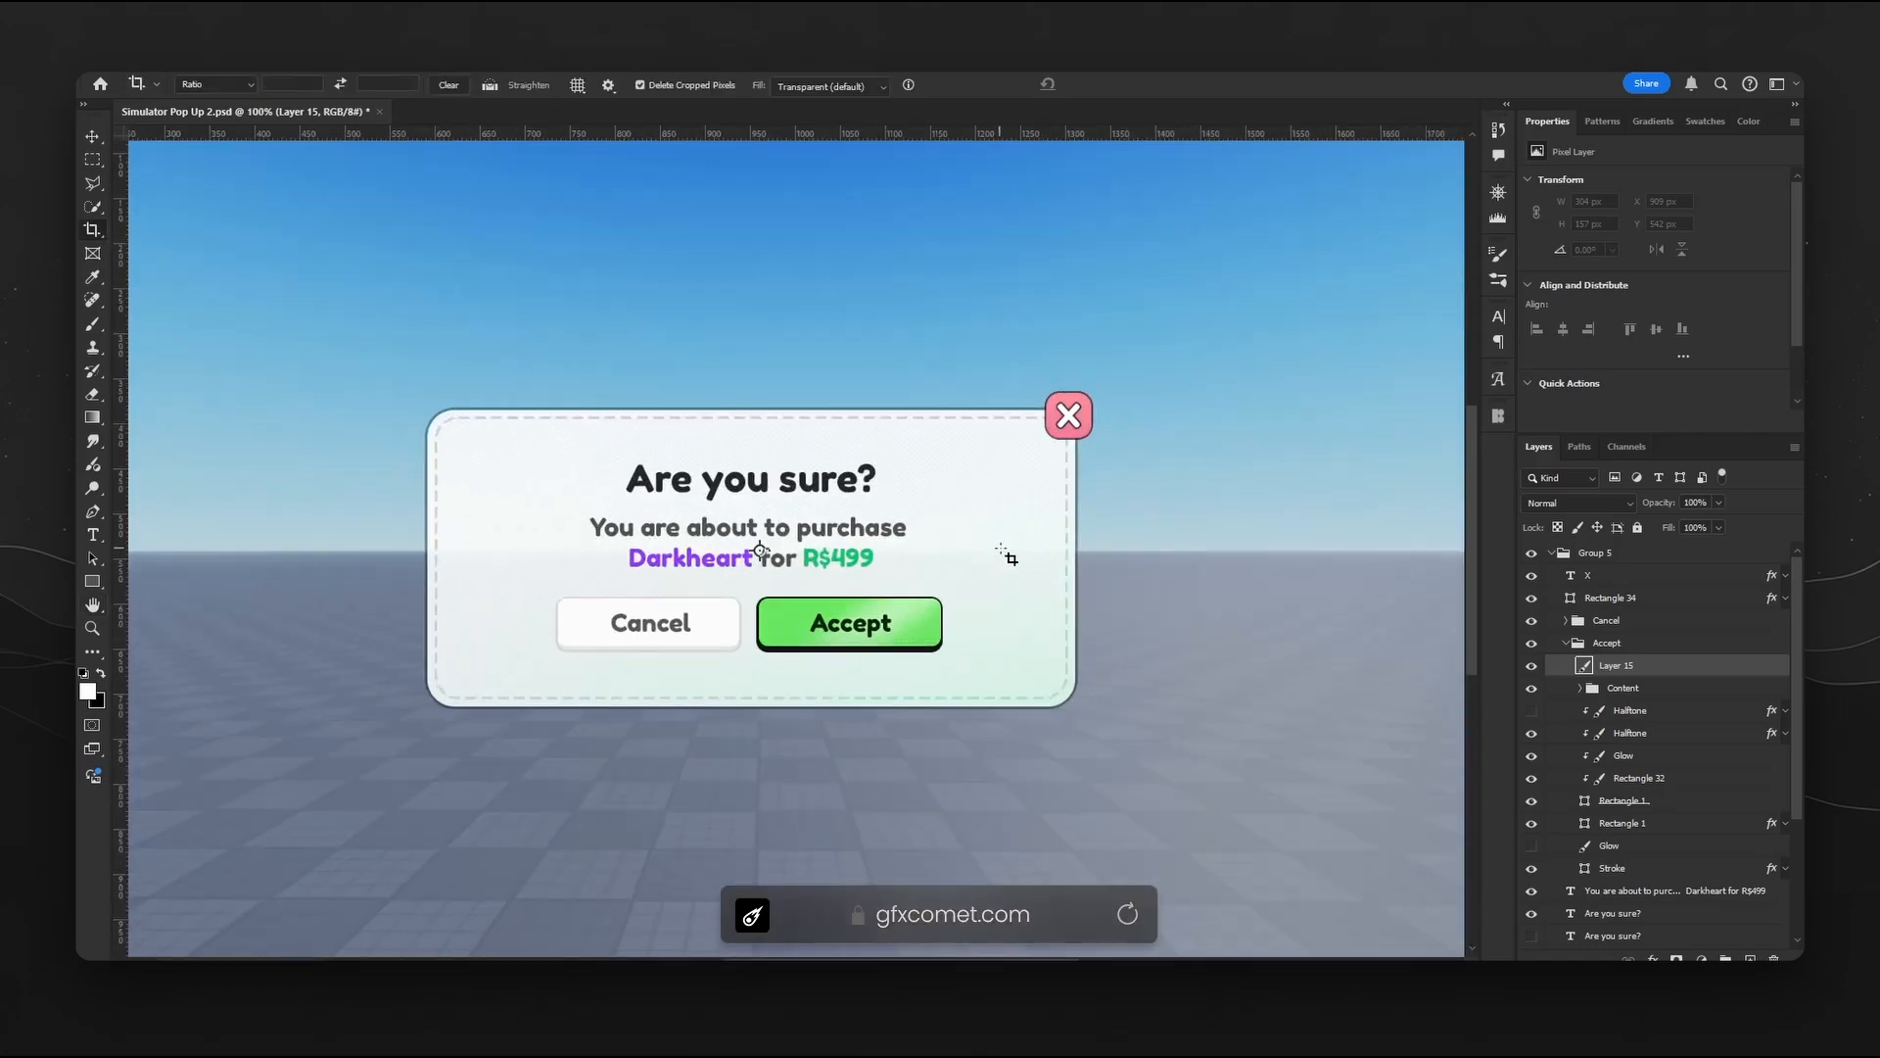
- Set the unclipped texture layer's opacity to 100% and invert its dots from black to white
scroll(1616, 911, "down", 3)
left_click(1599, 870)
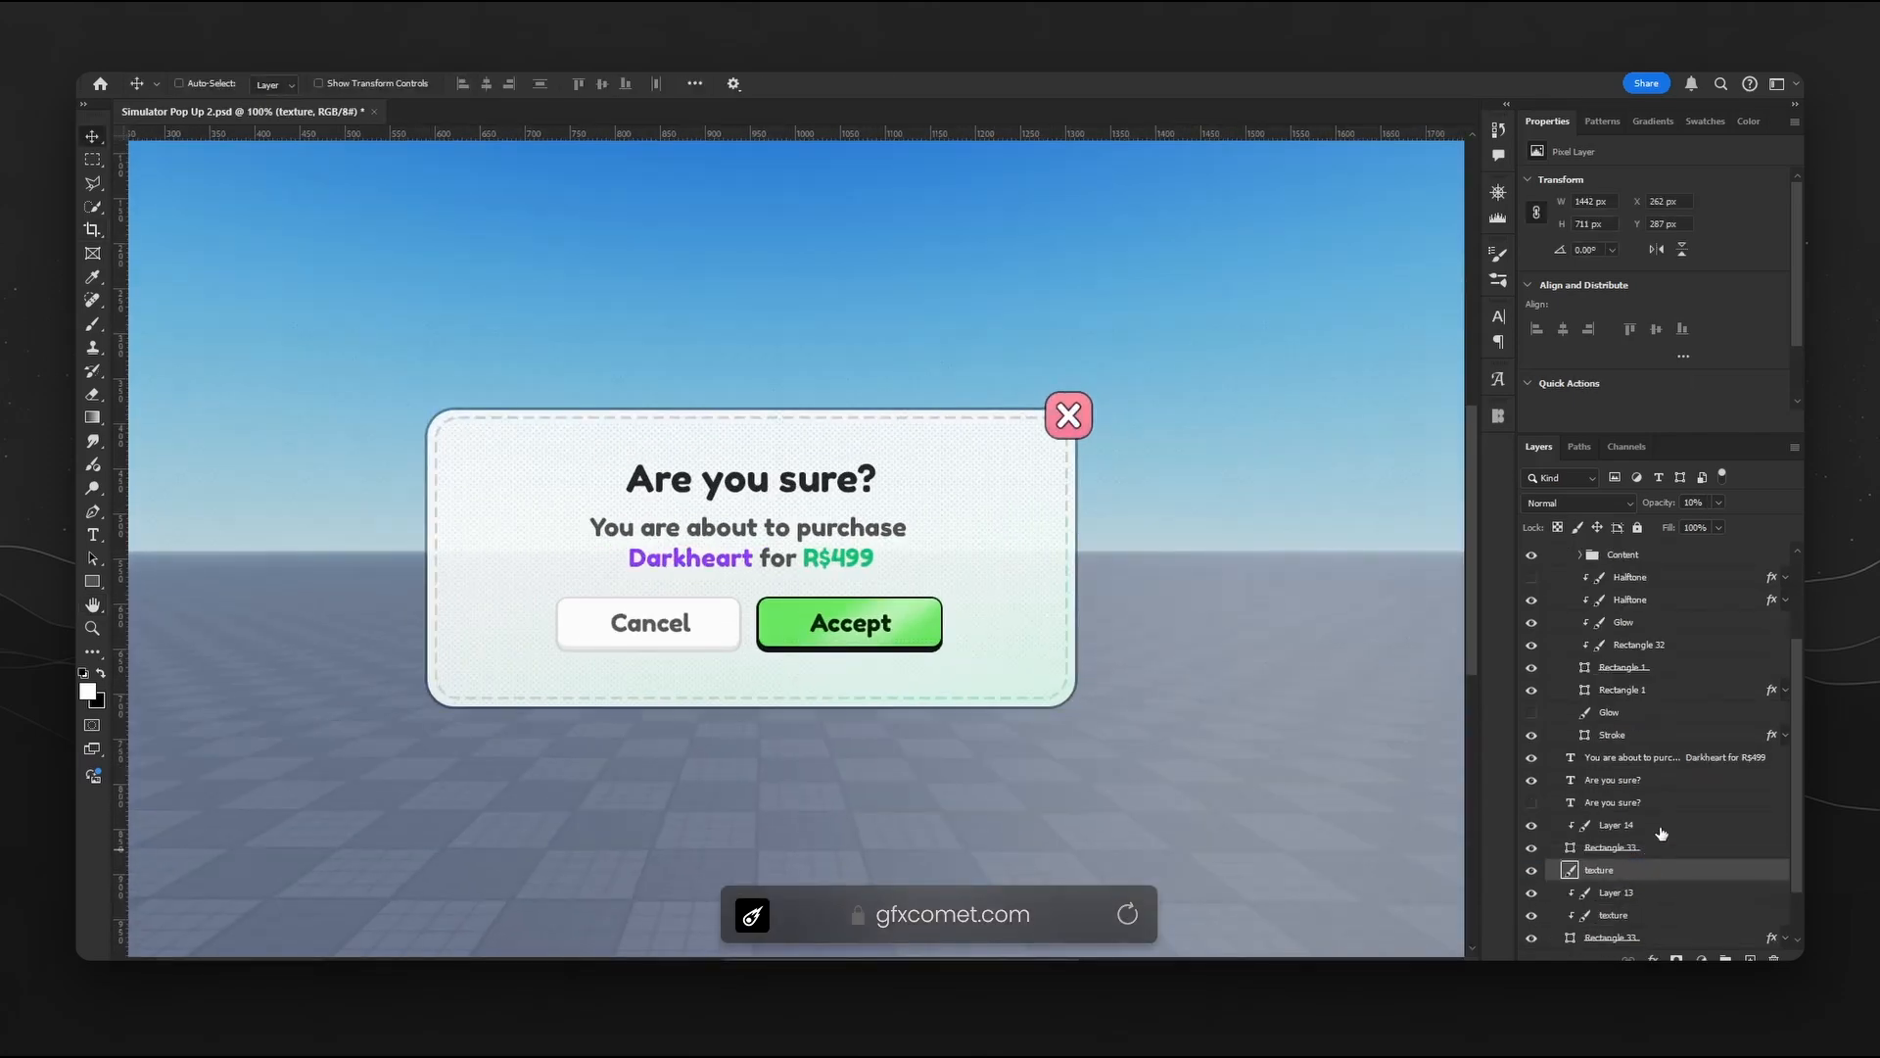
scroll(1735, 749, "down", 2)
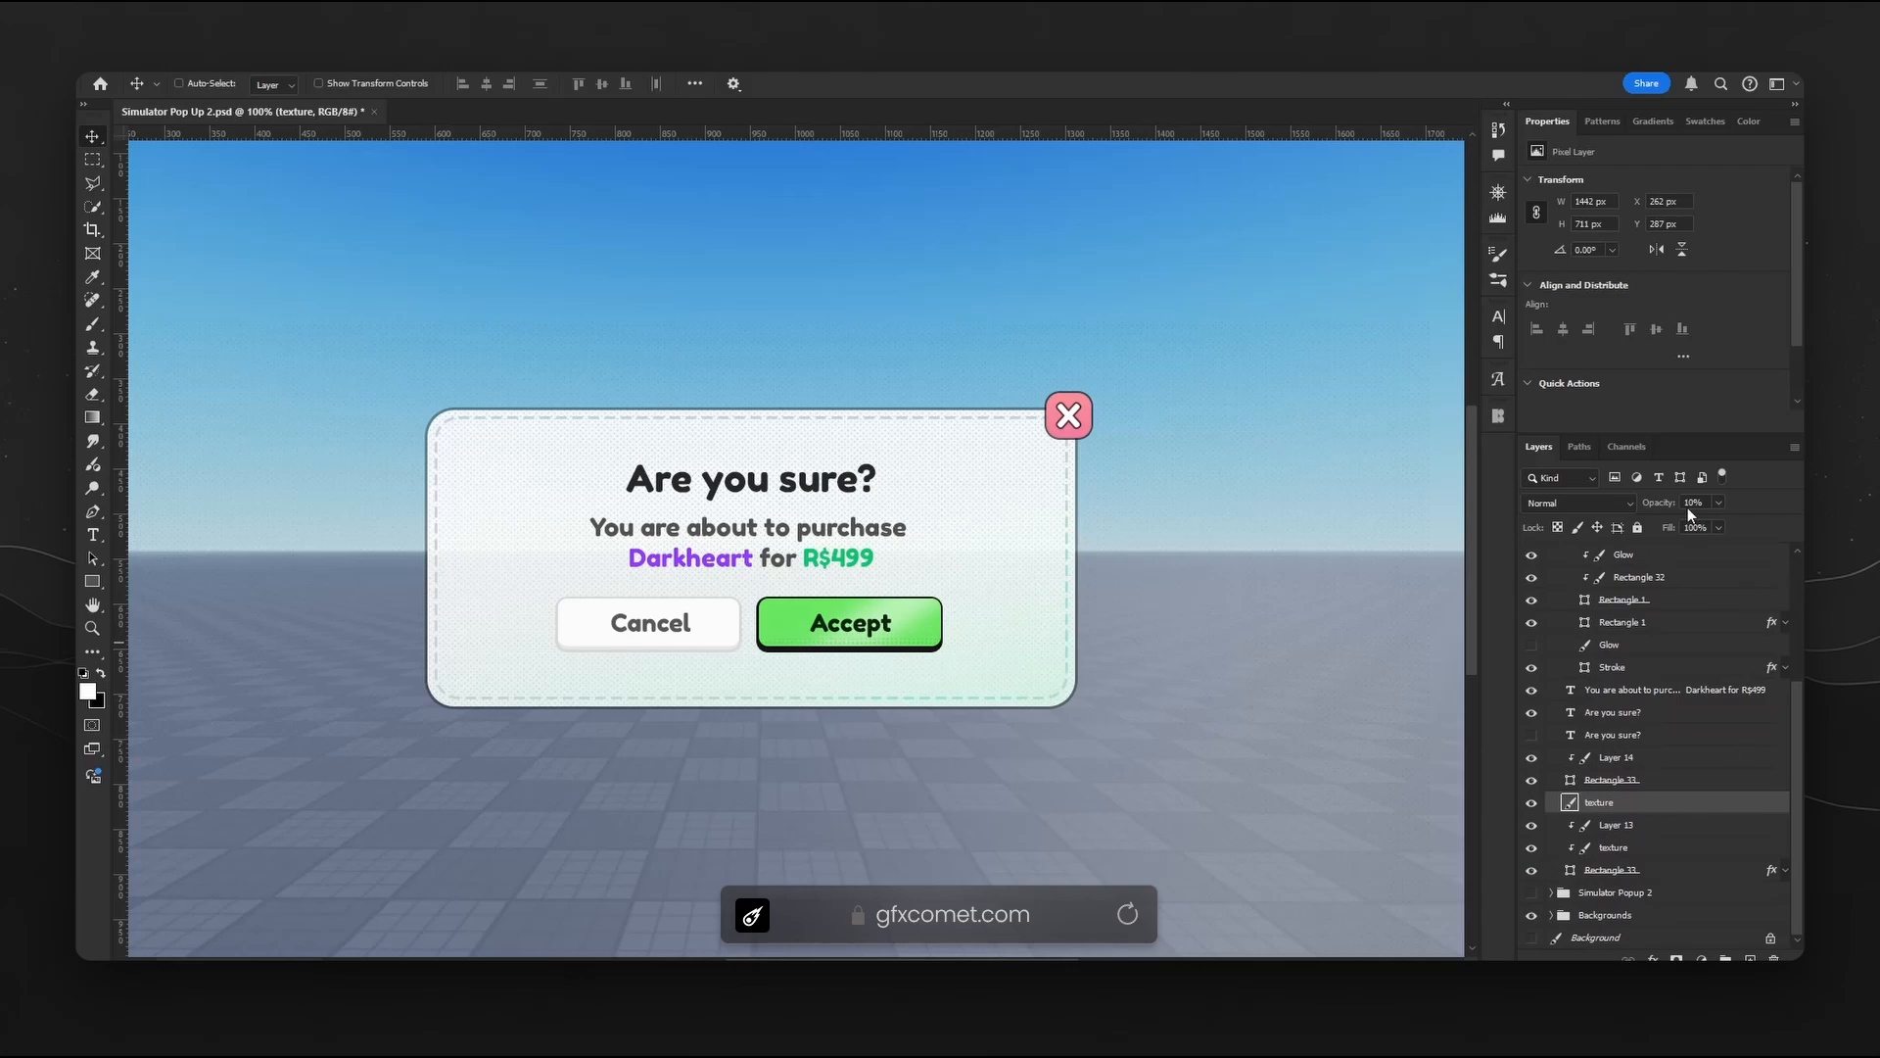
left_click(1655, 503)
type("100")
key("Return")
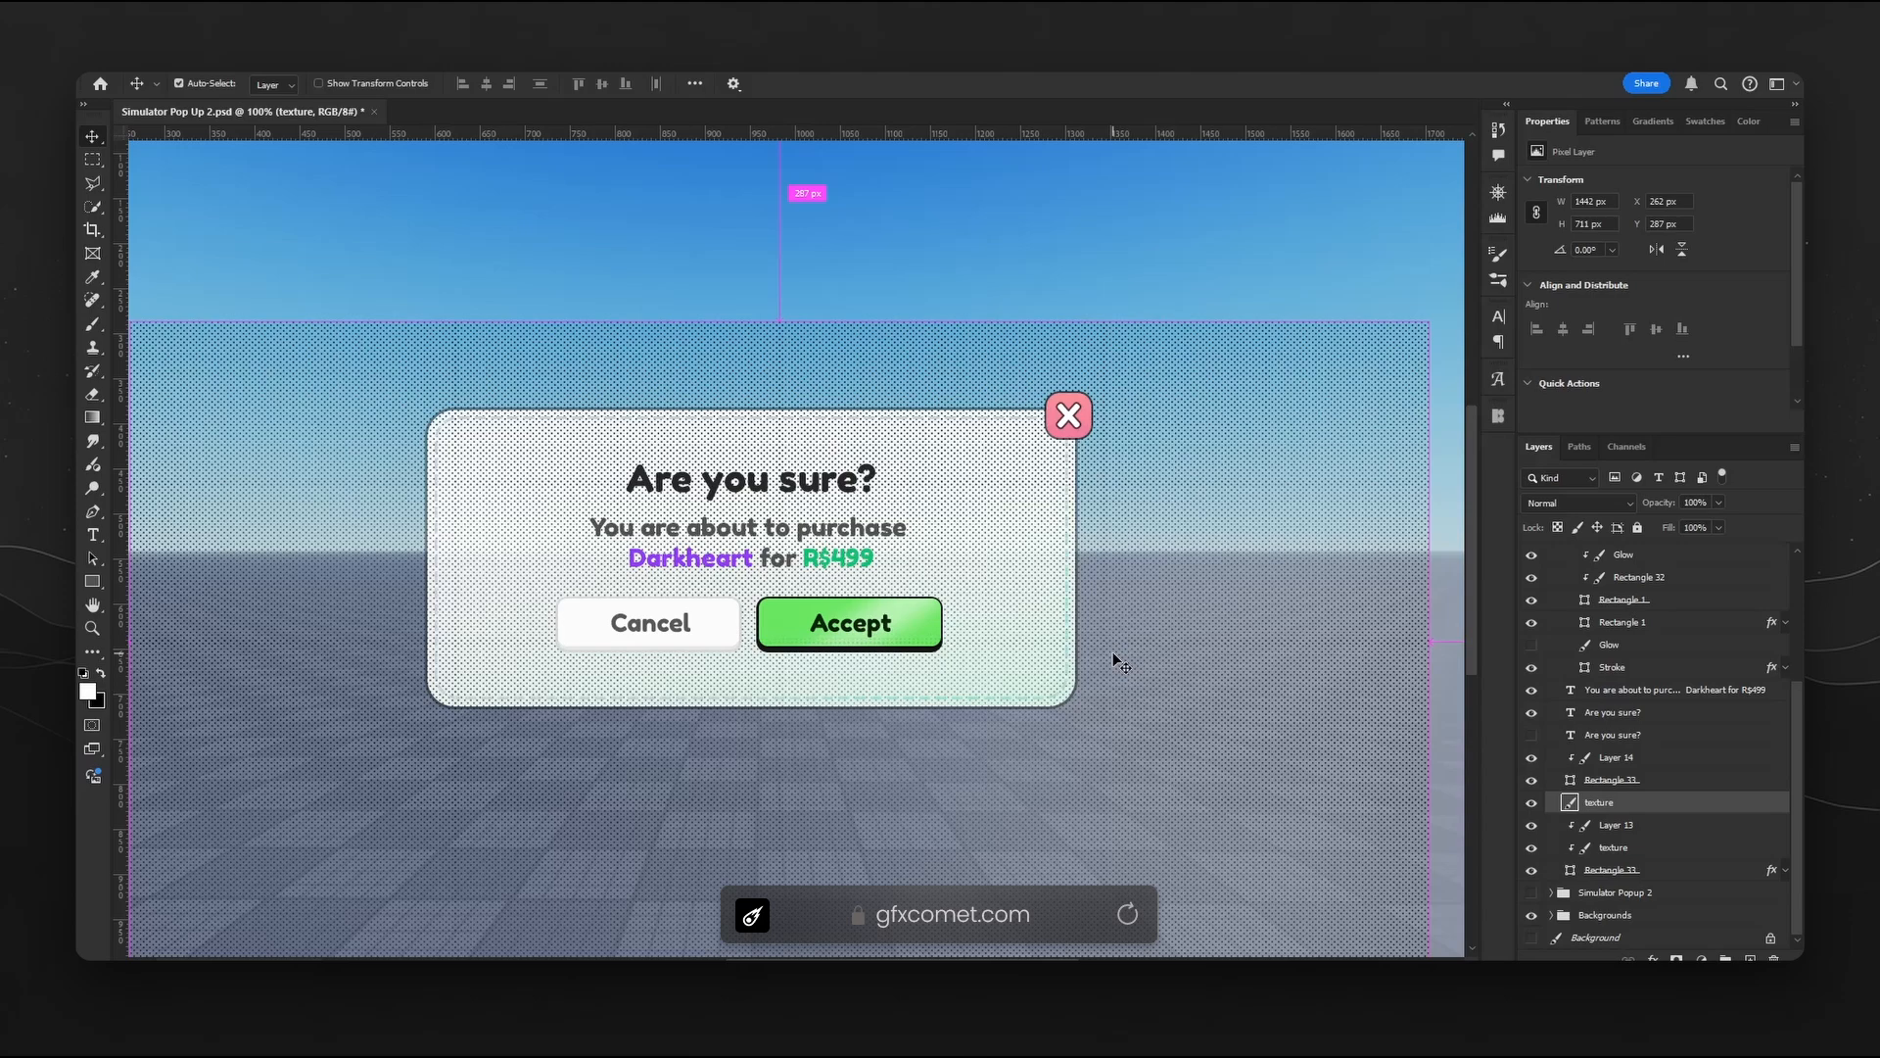
key("ctrl+i")
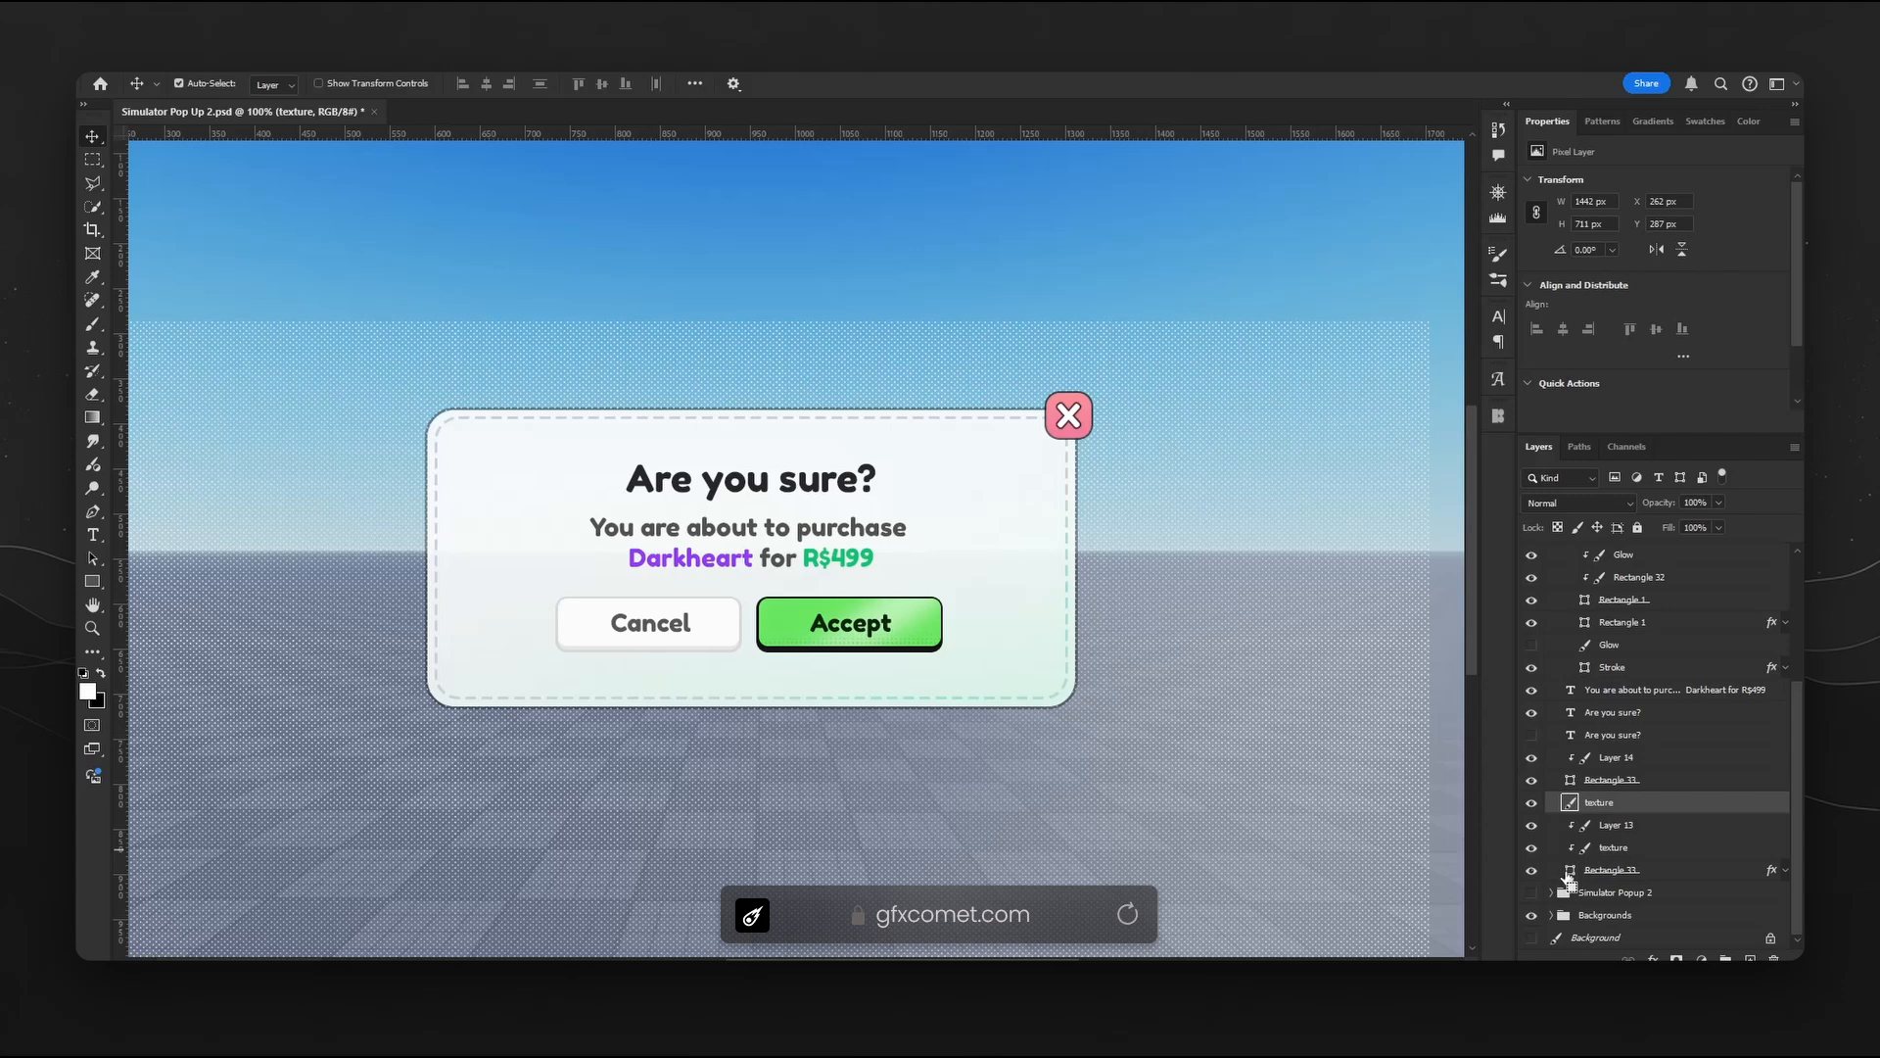
- Trim the white texture to the popup panel's outline by deleting everything outside it, and clear the selection
left_click(1573, 874, "ctrl")
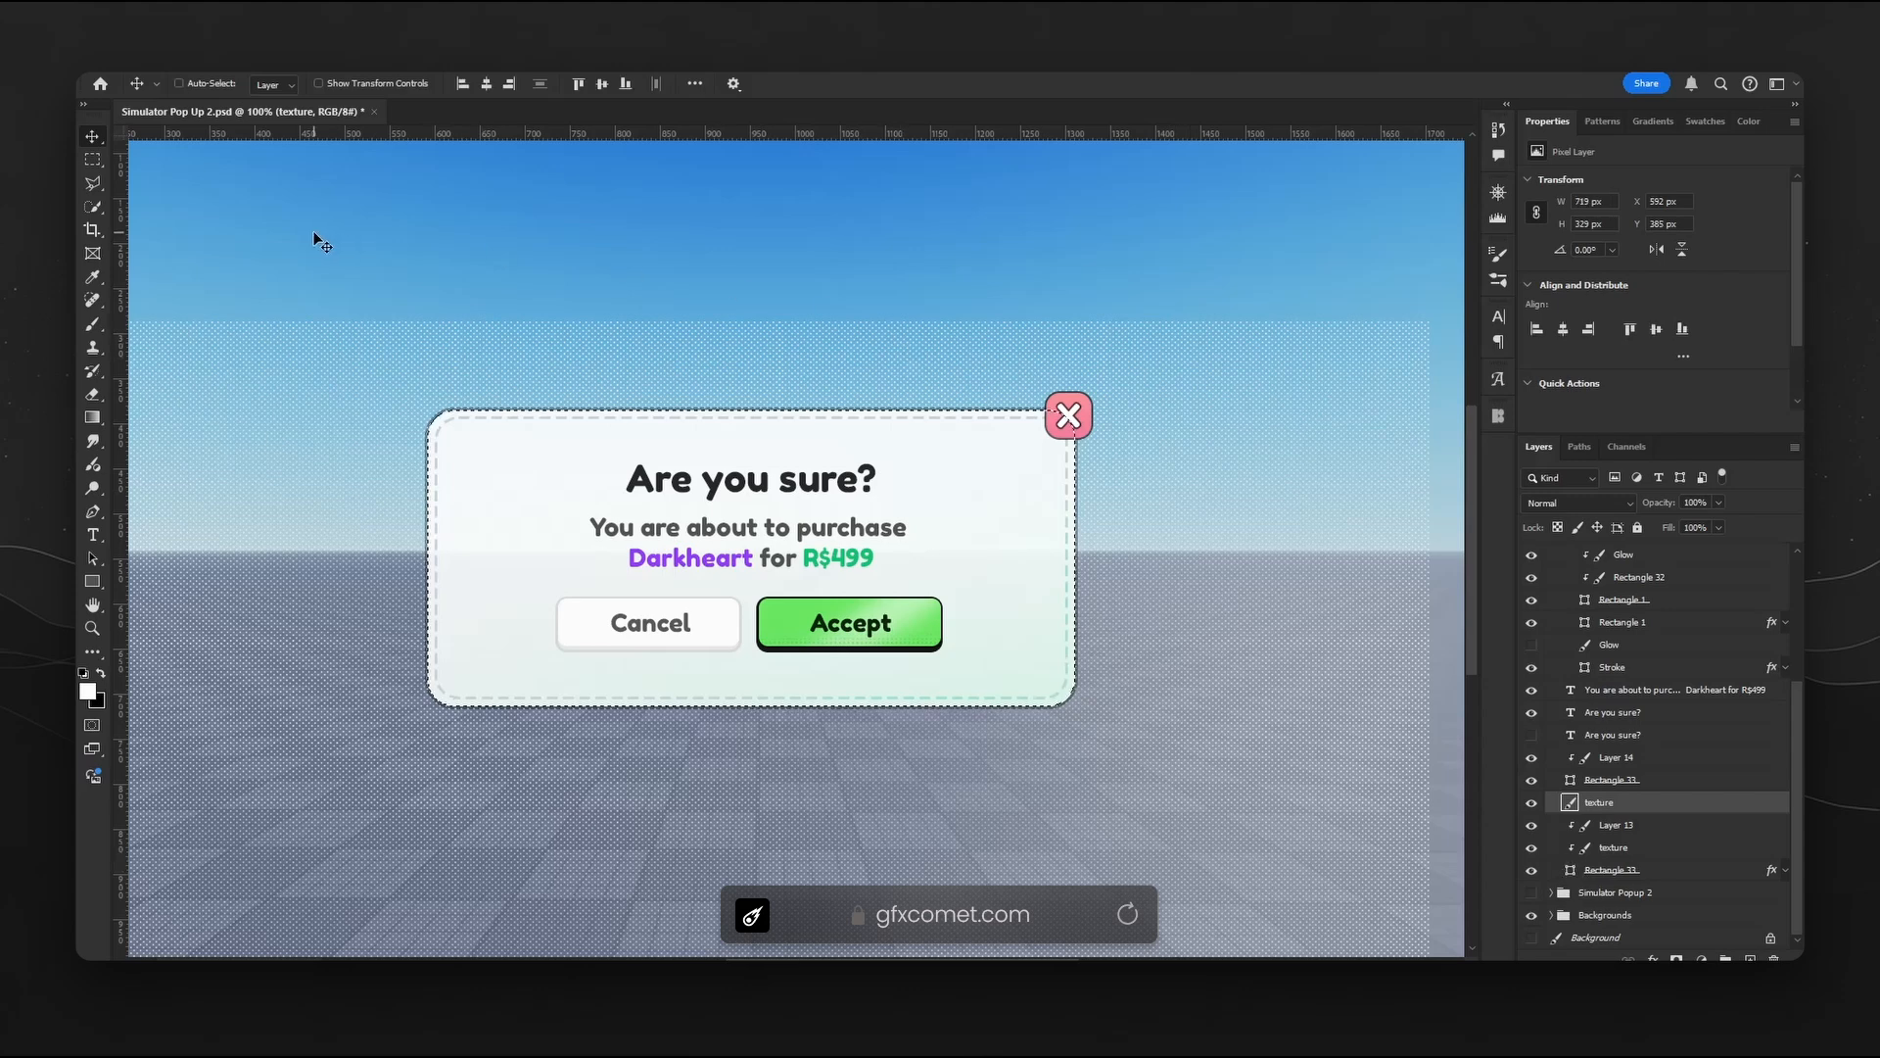
left_click(95, 161)
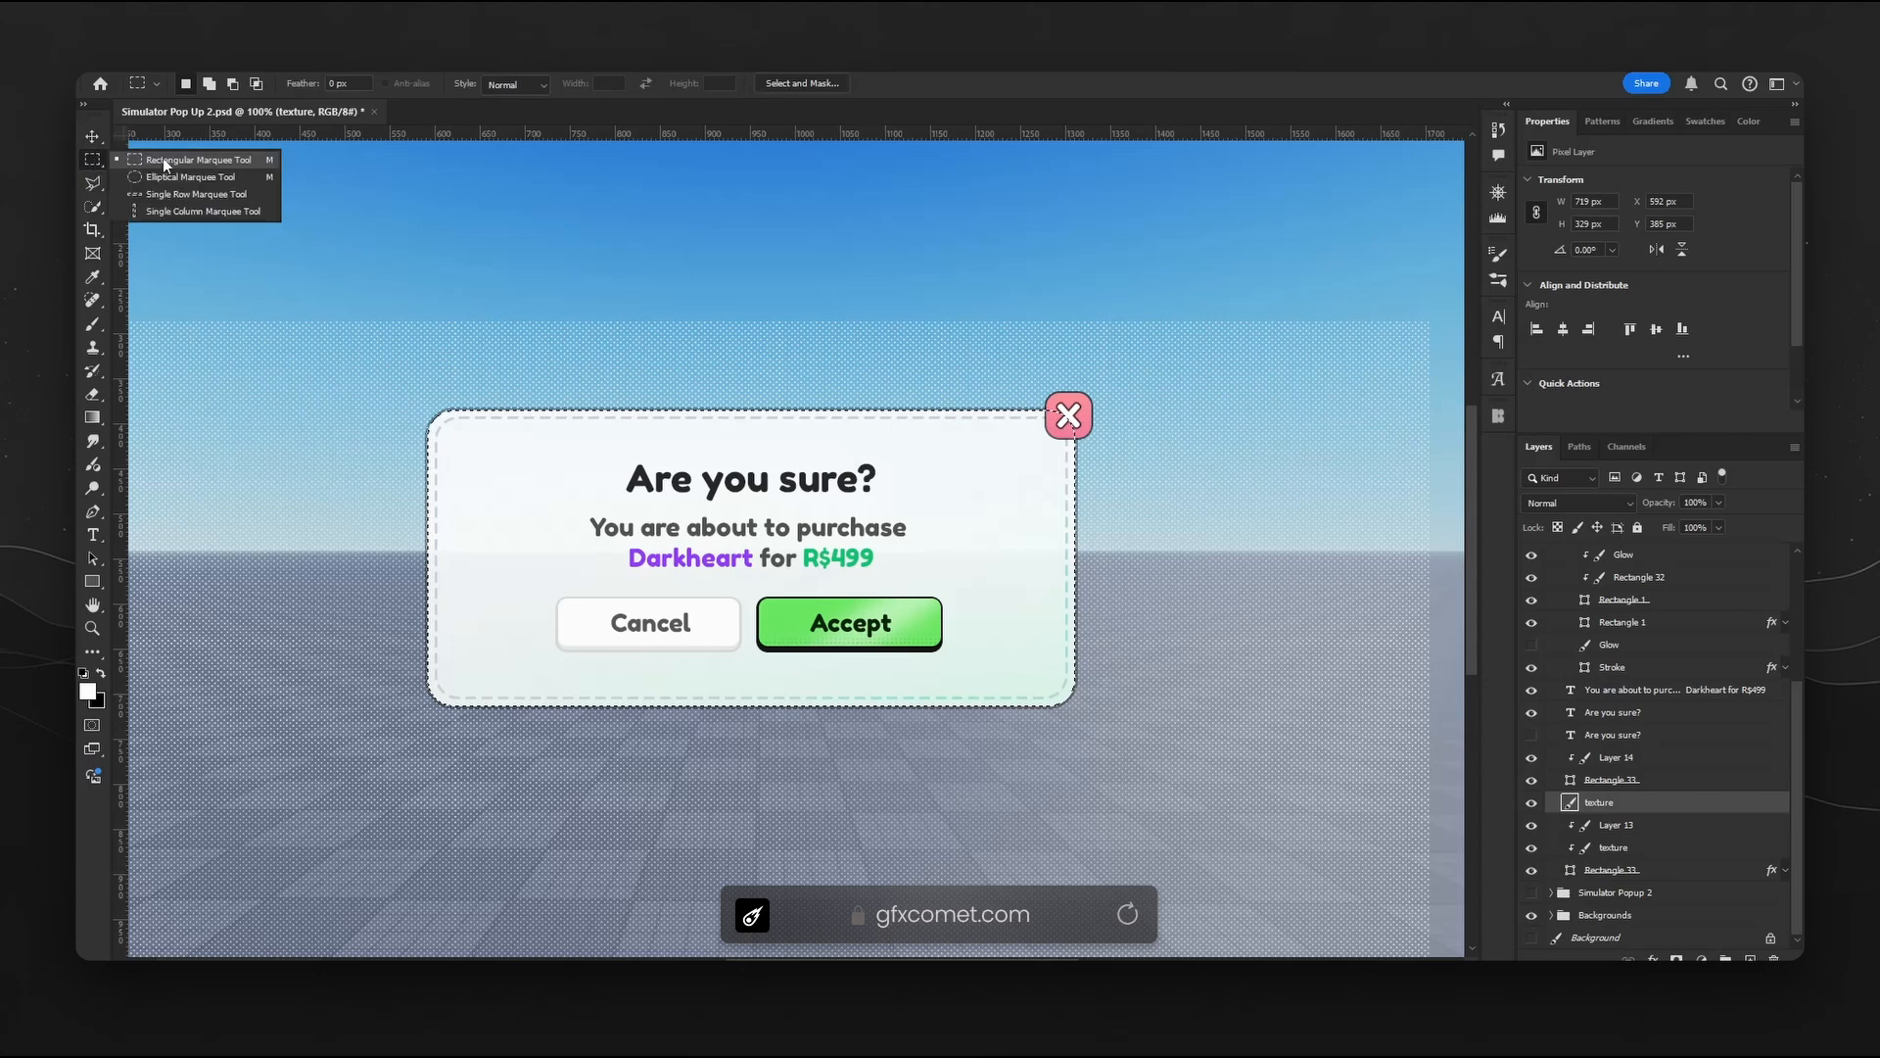
right_click(766, 433)
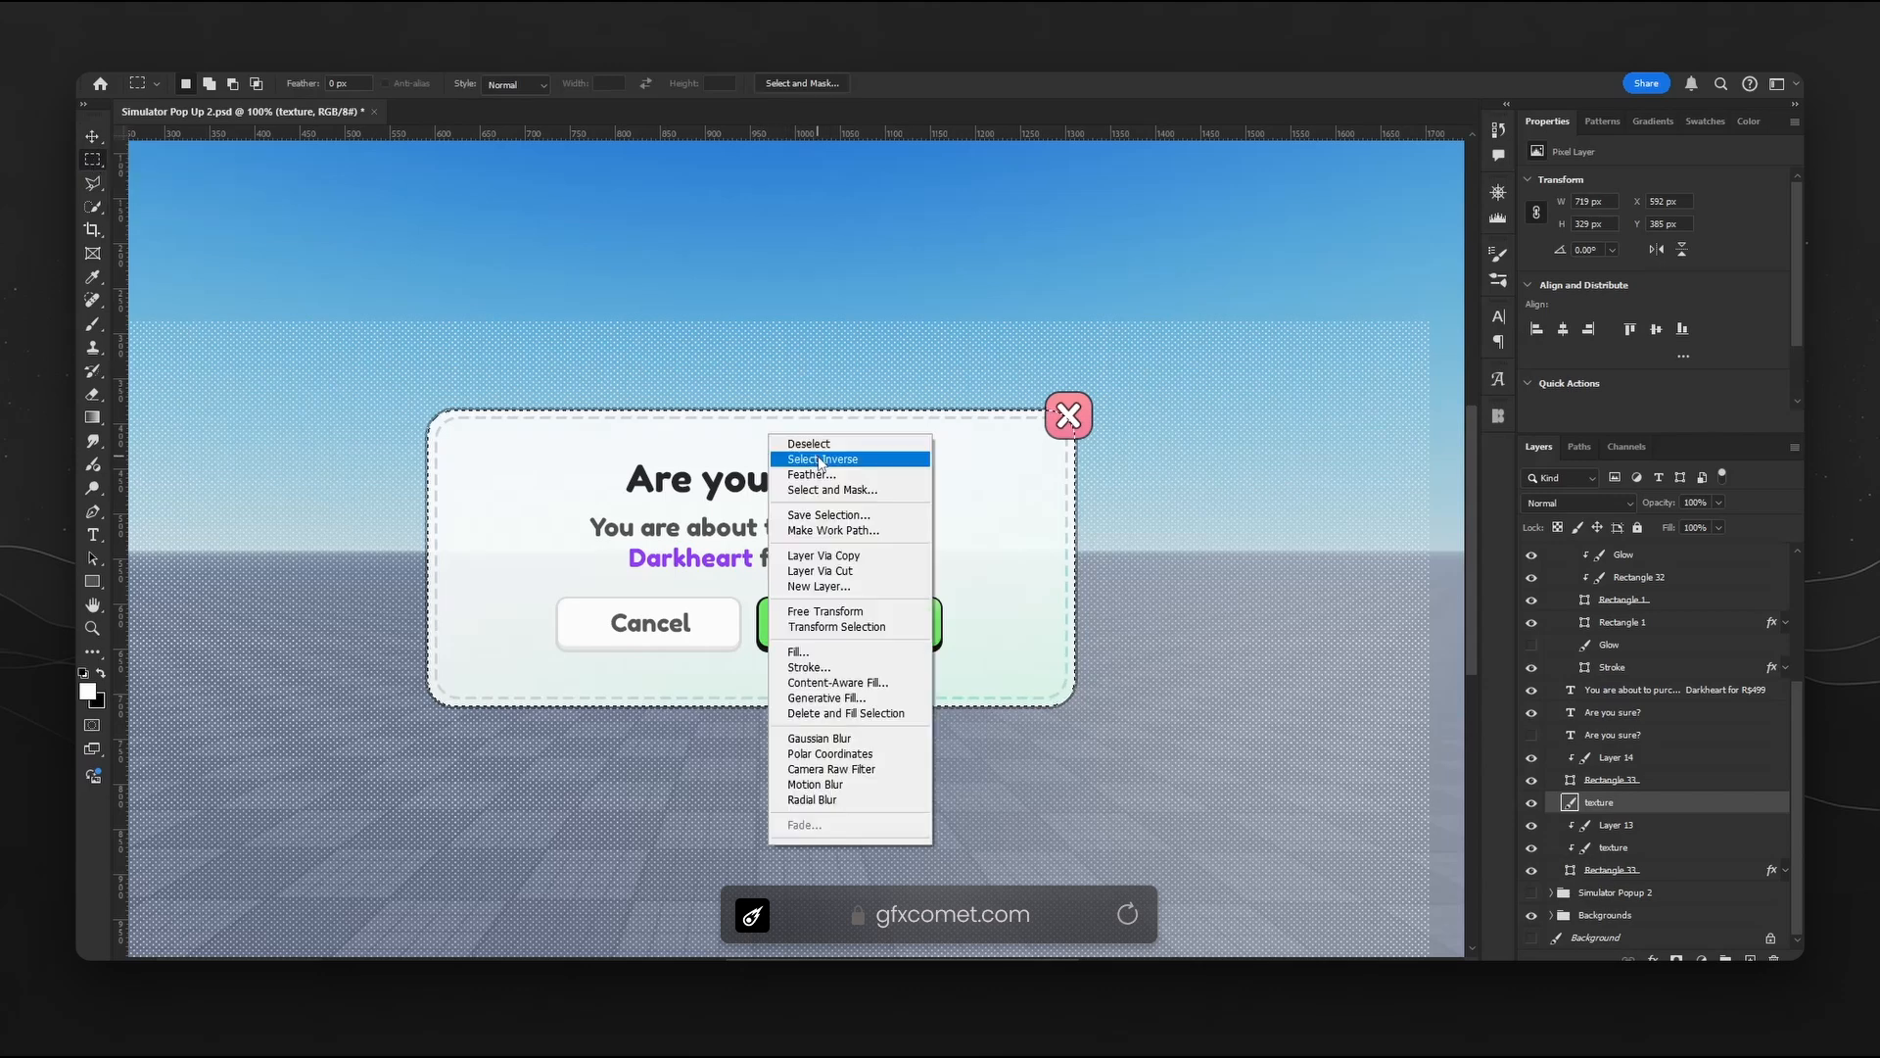
left_click(813, 455)
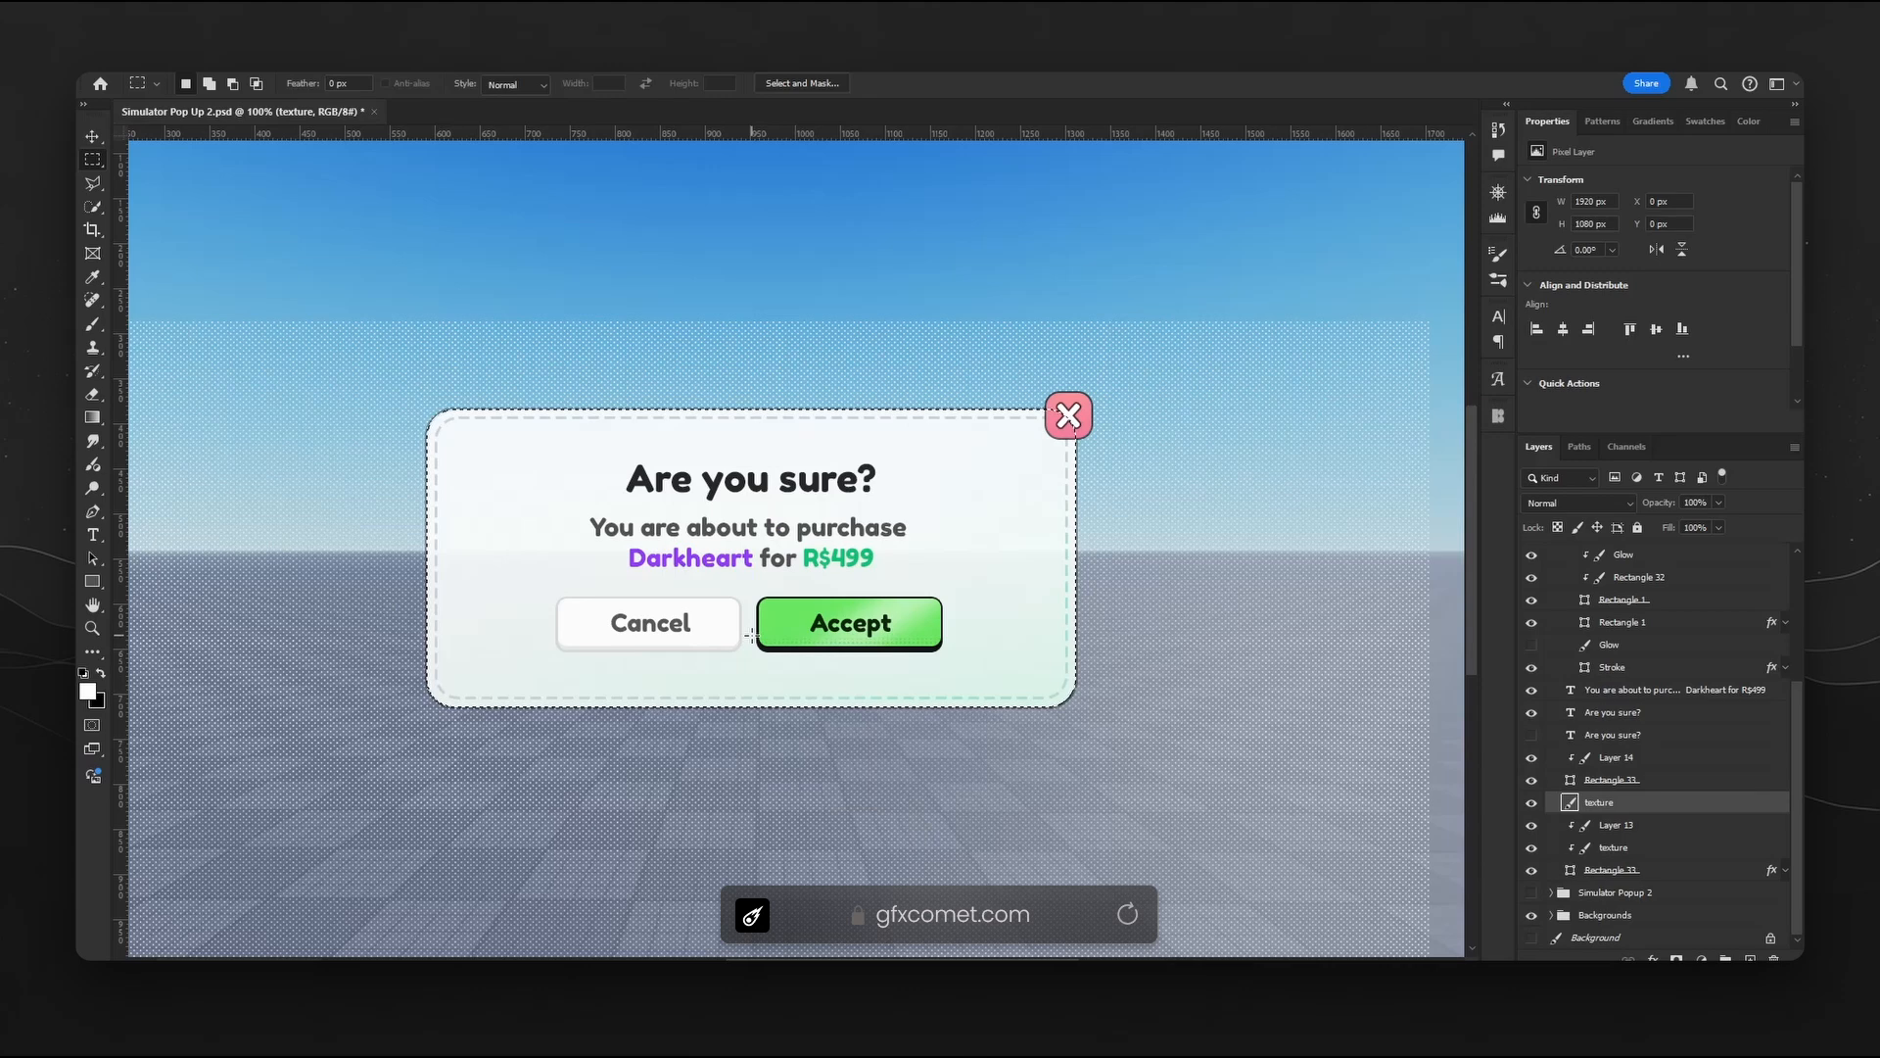
key("Delete")
key("ctrl+d")
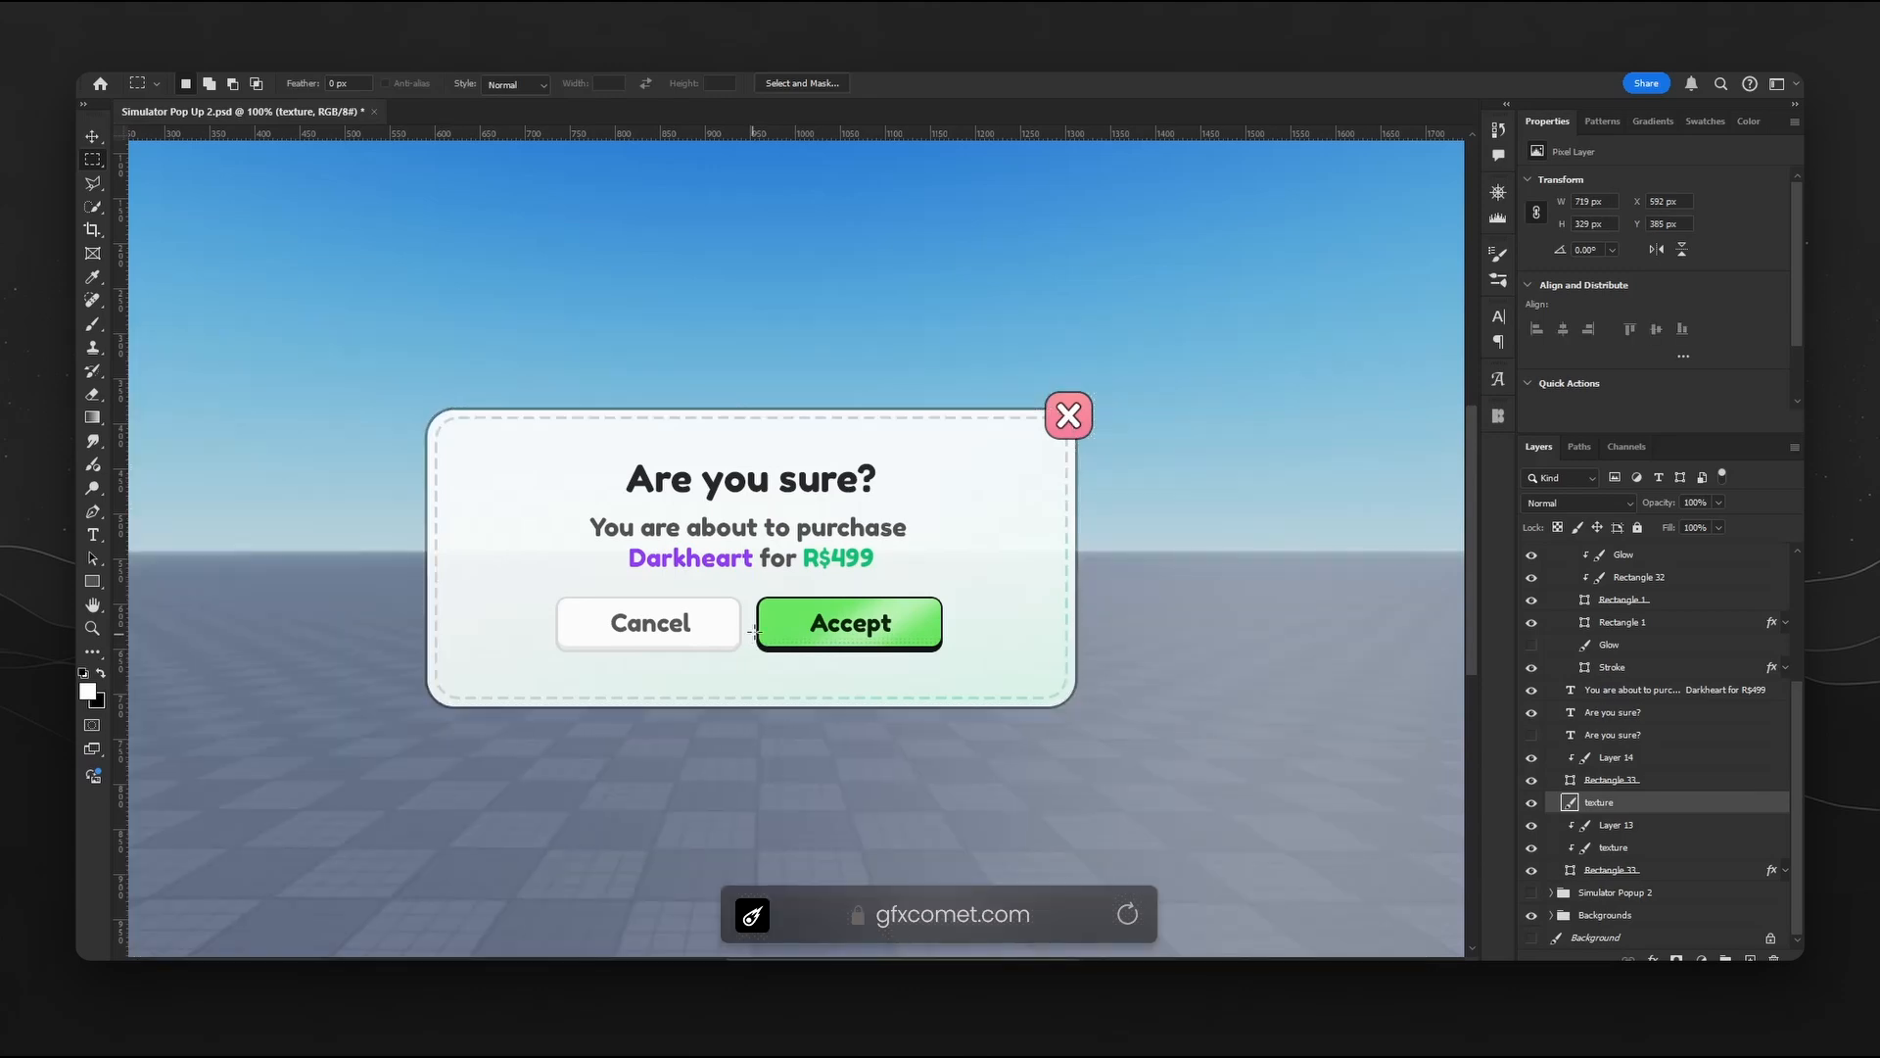
- Move the trimmed texture straight down below the popup to show its dot pattern against the background
key("v")
key("ctrl+minus")
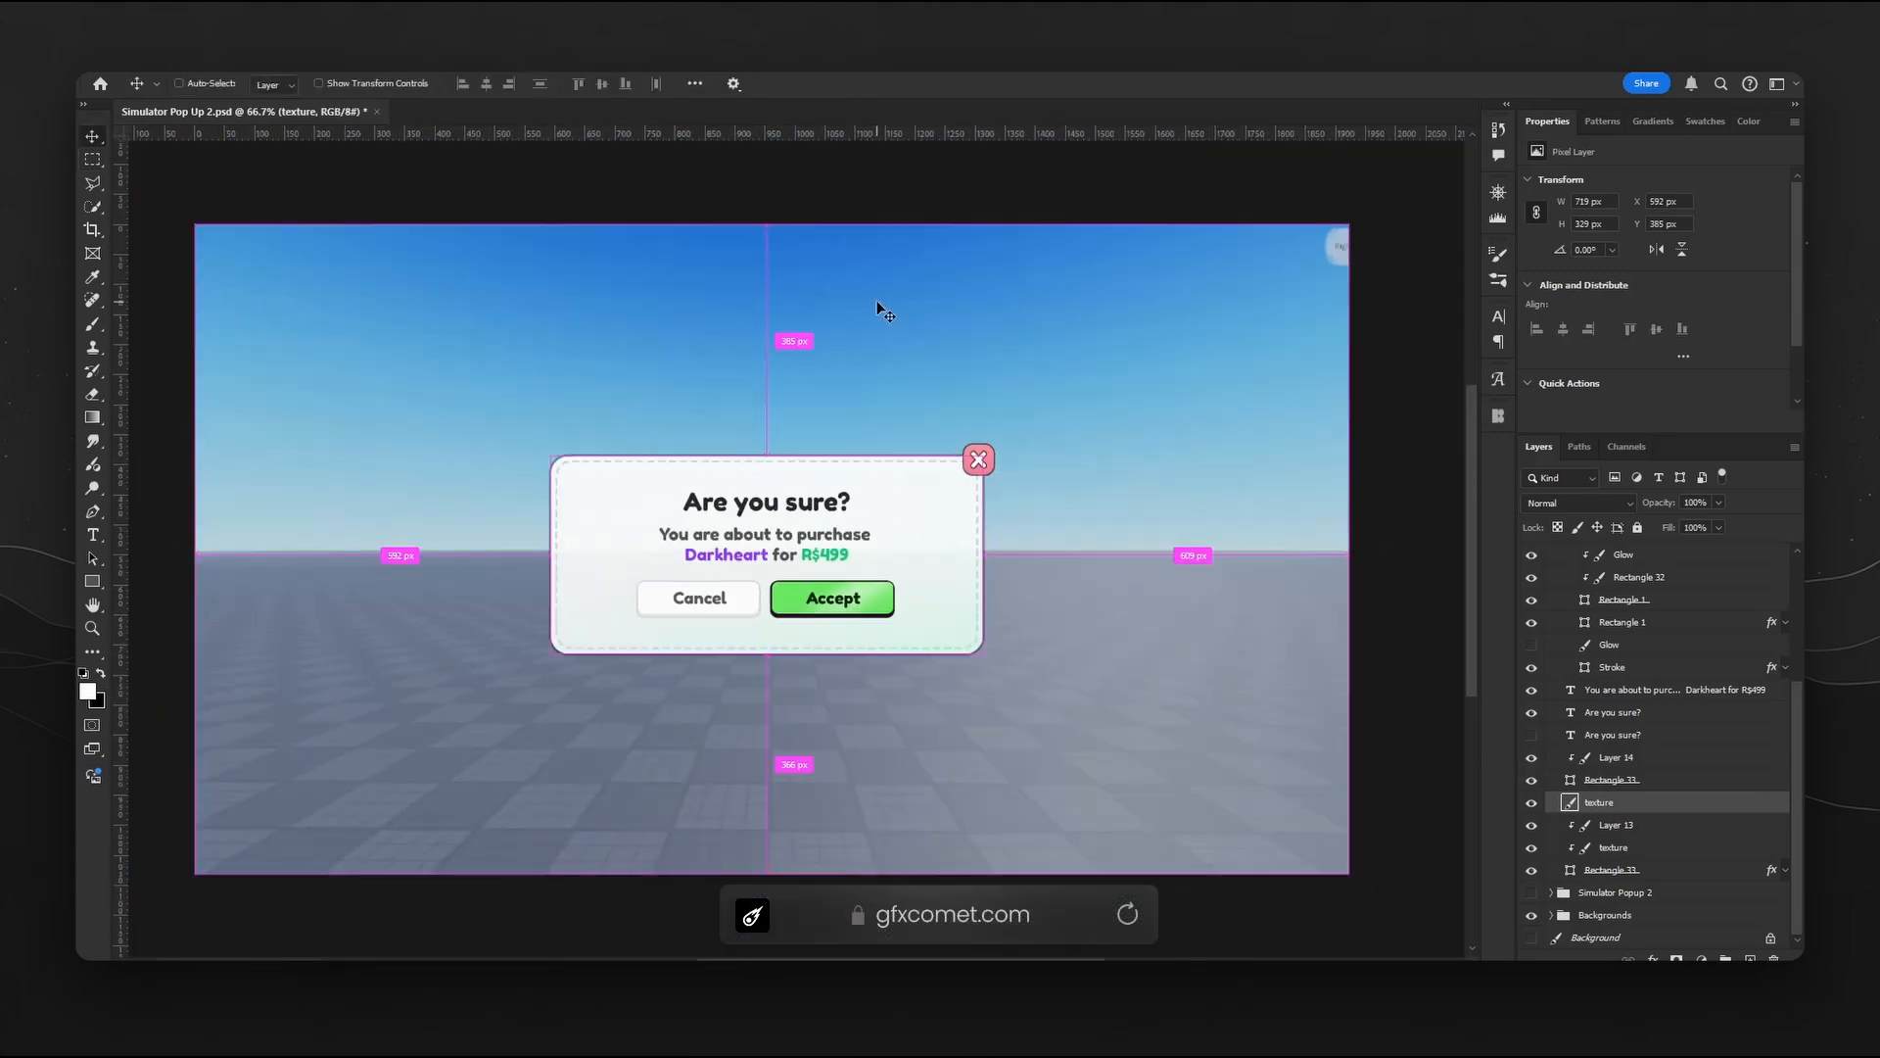
left_click_drag(1007, 535, 1008, 736)
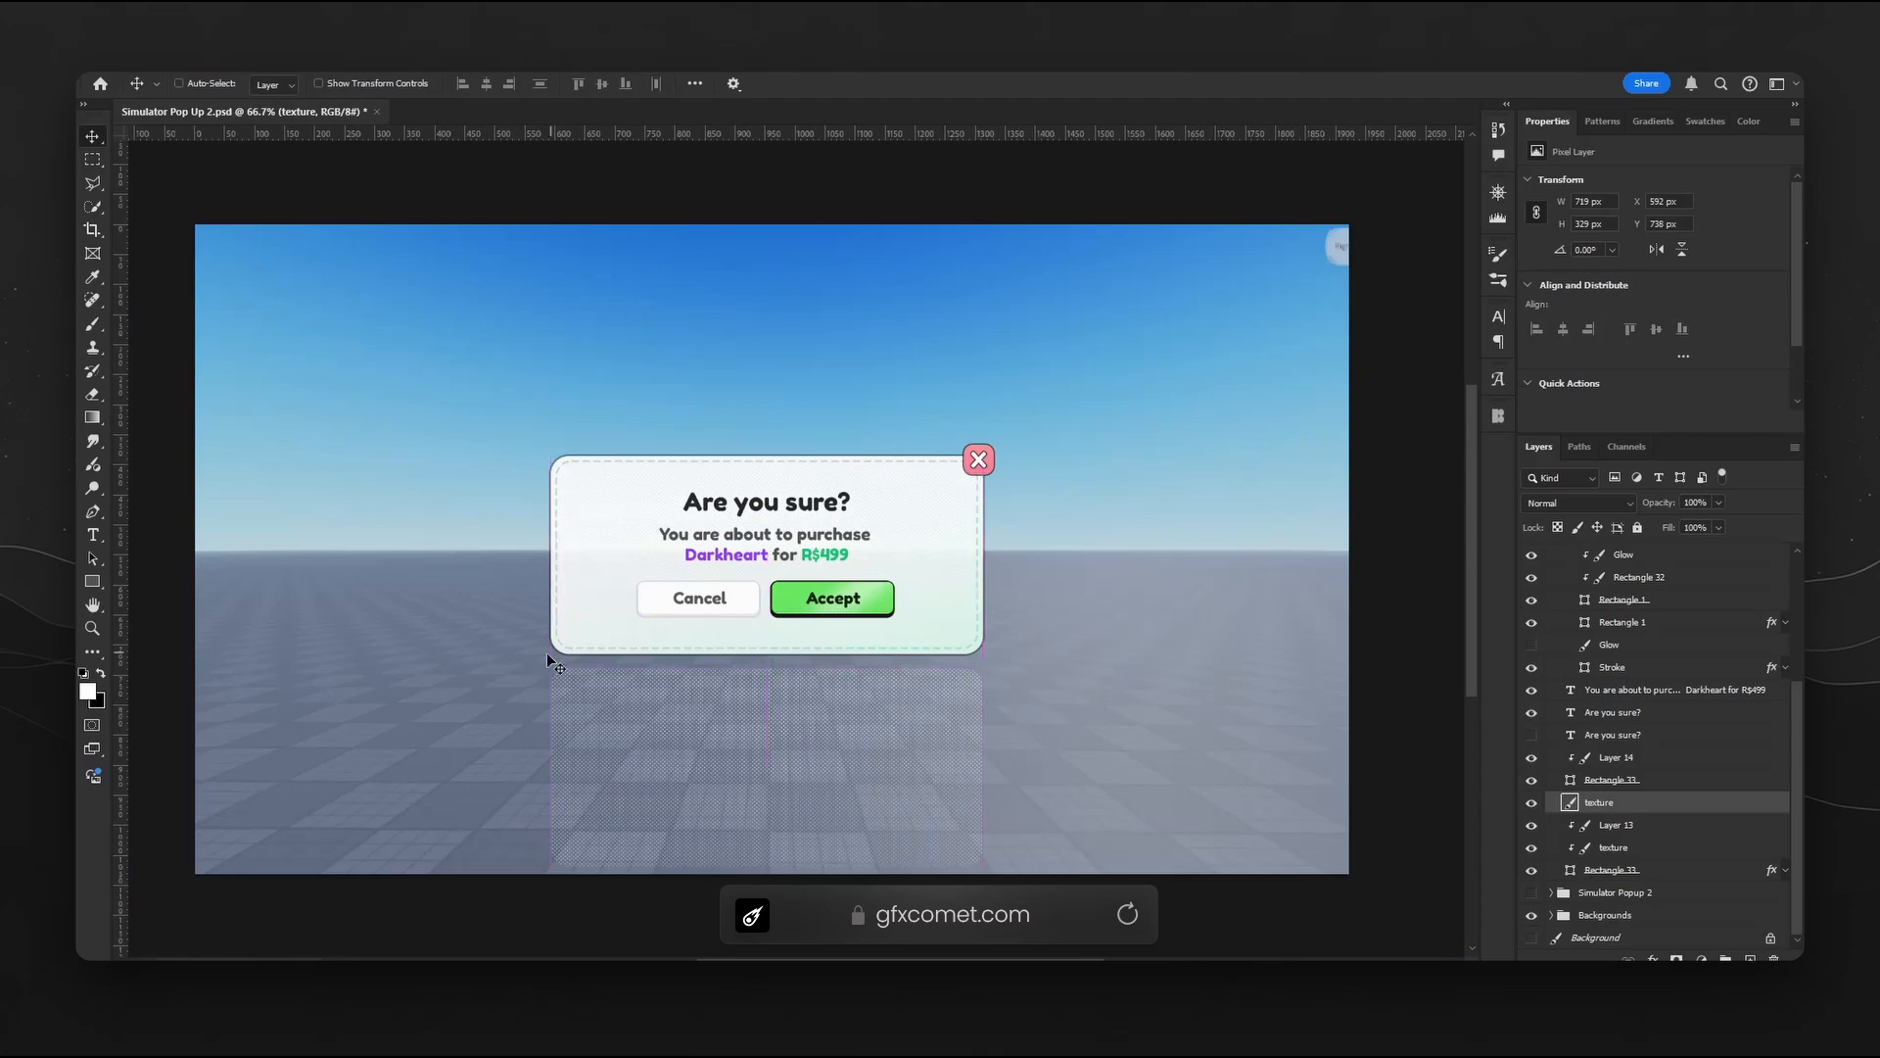
- Examine the popup with the white texture in place, both up close and as a whole
key("ctrl+plus")
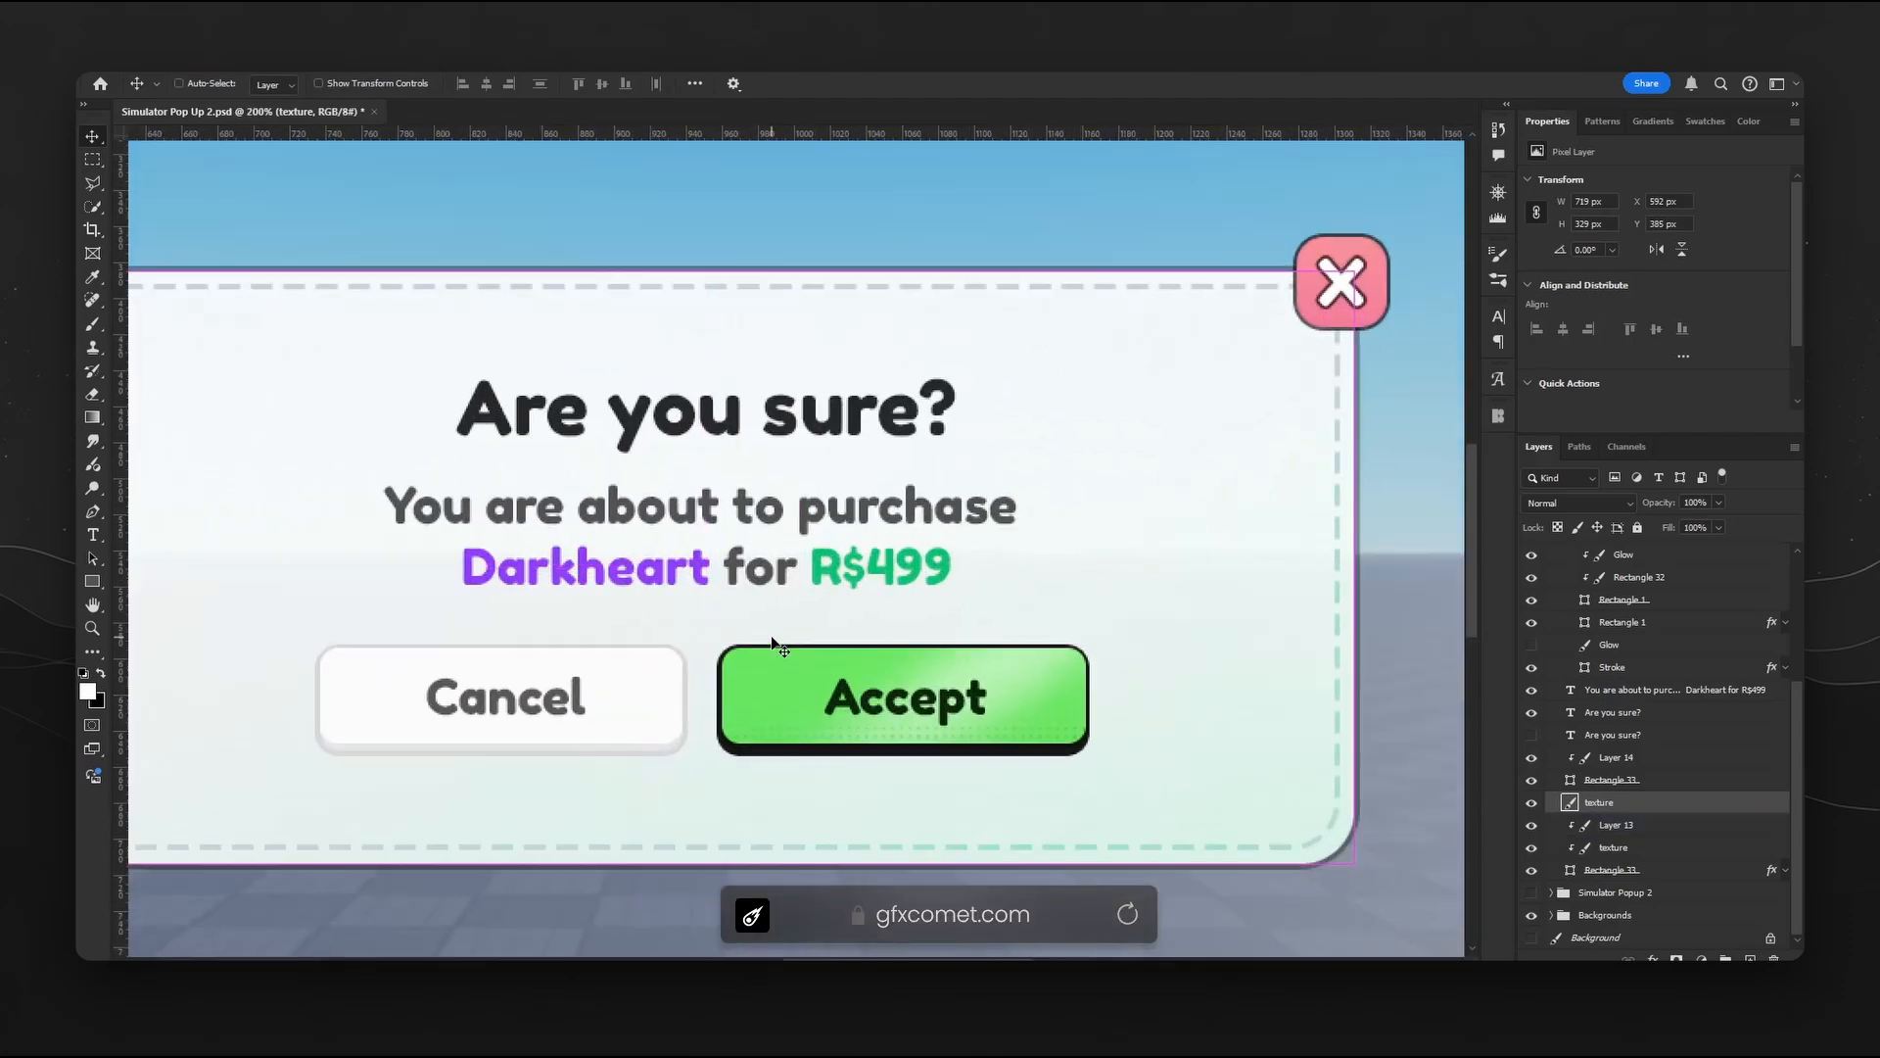
left_click_drag(460, 378, 866, 389)
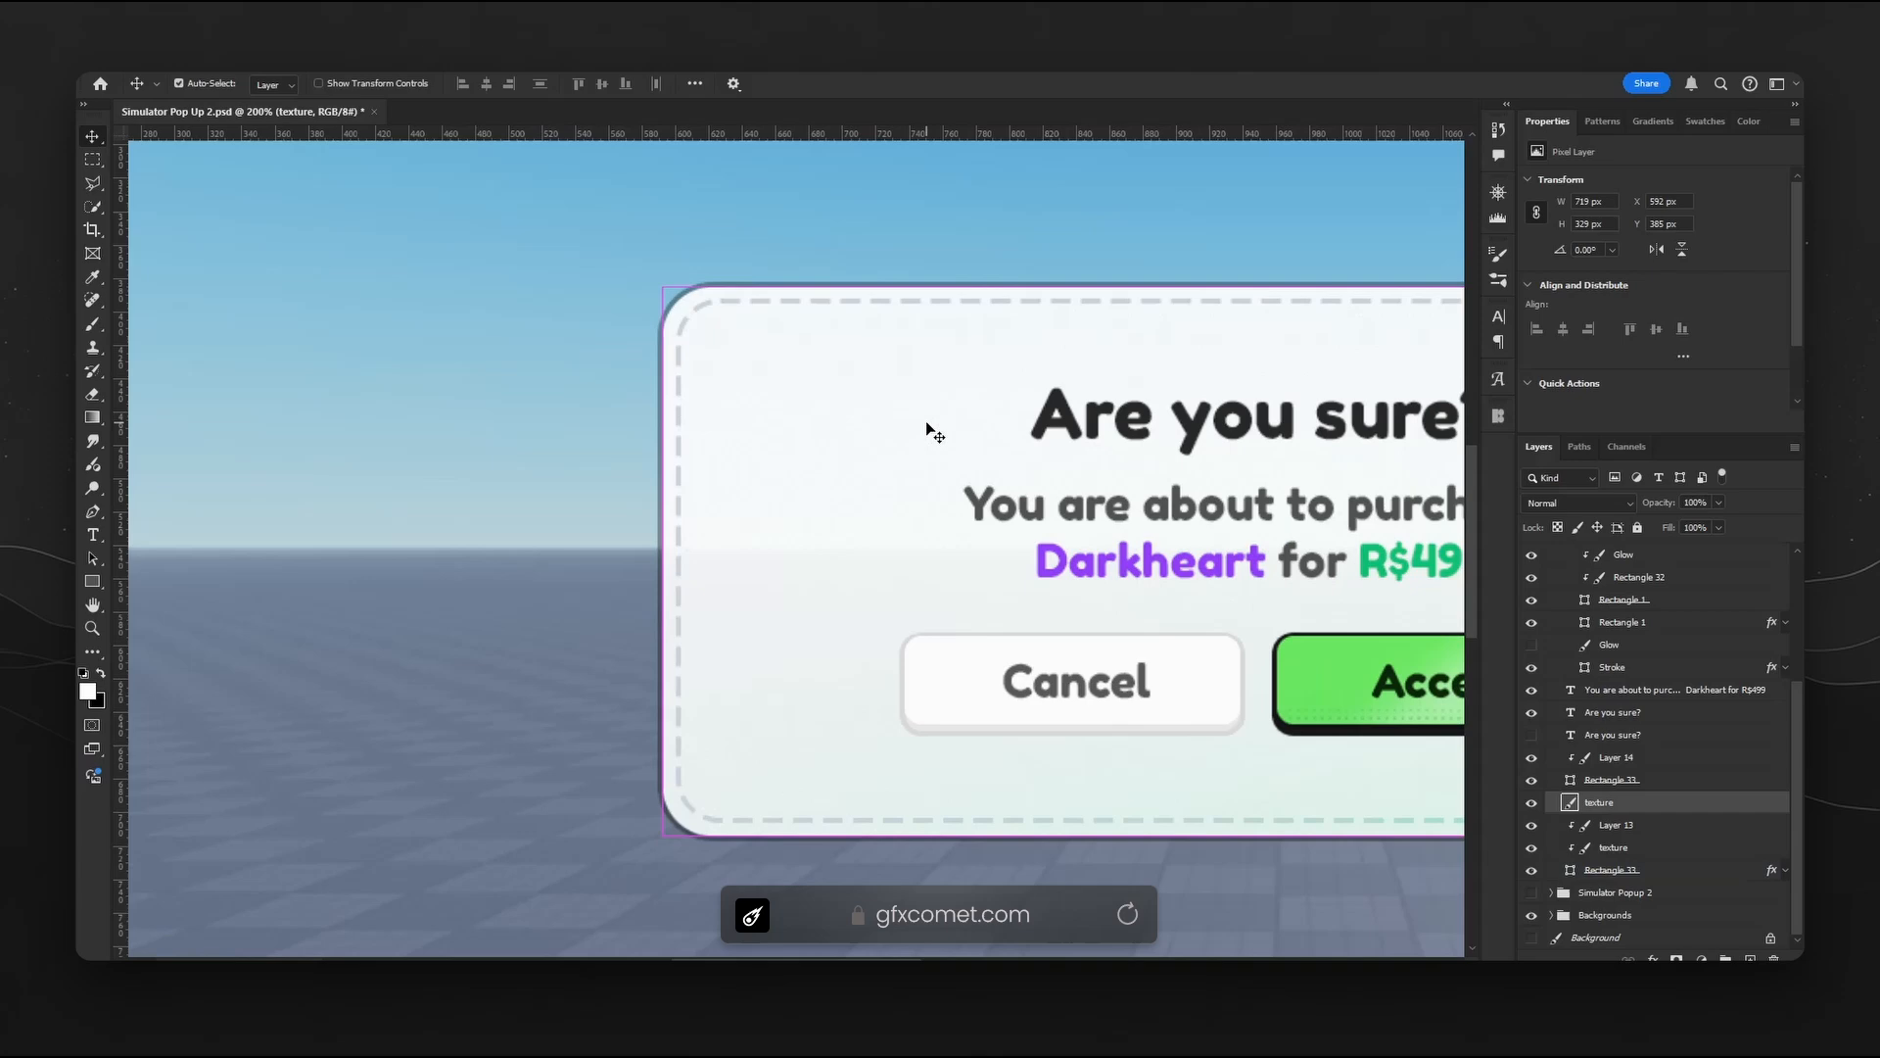
key("ctrl+minus")
key("ctrl+minus")
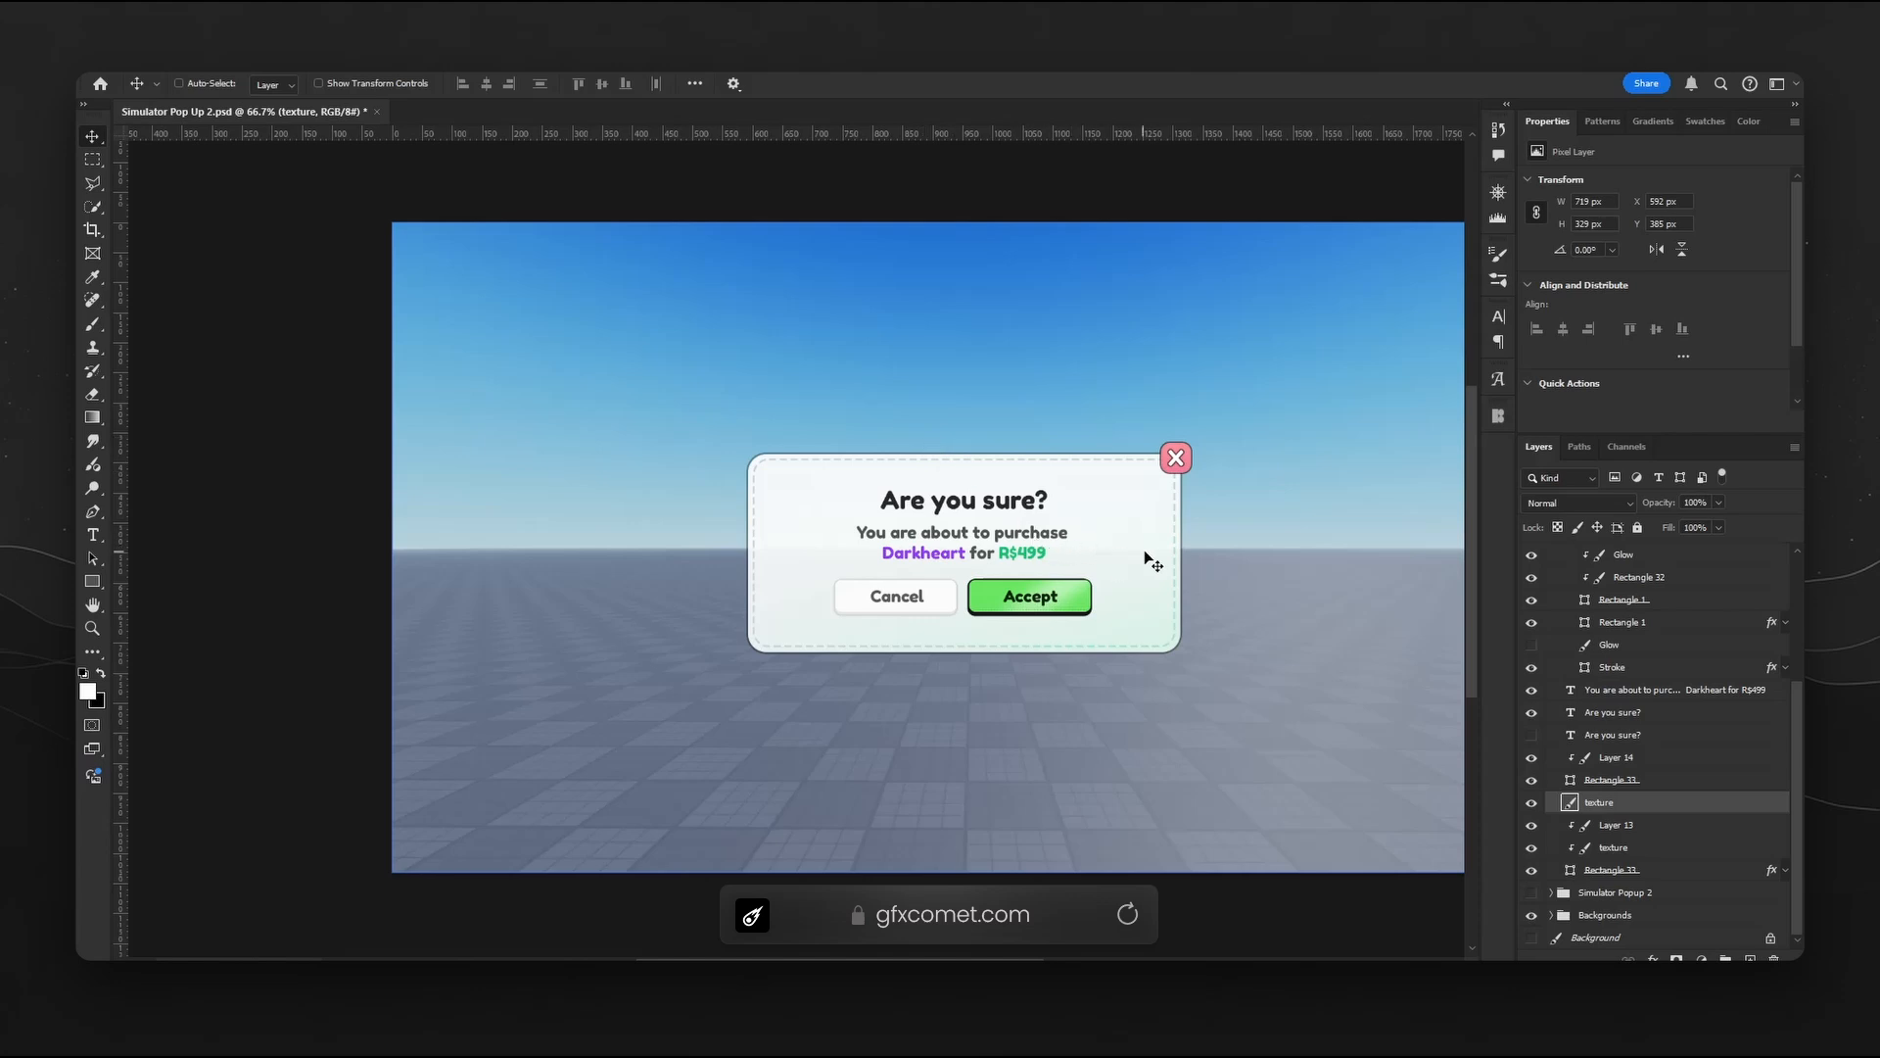
key("space")
left_click_drag(1162, 541, 1105, 504)
key("ctrl+plus")
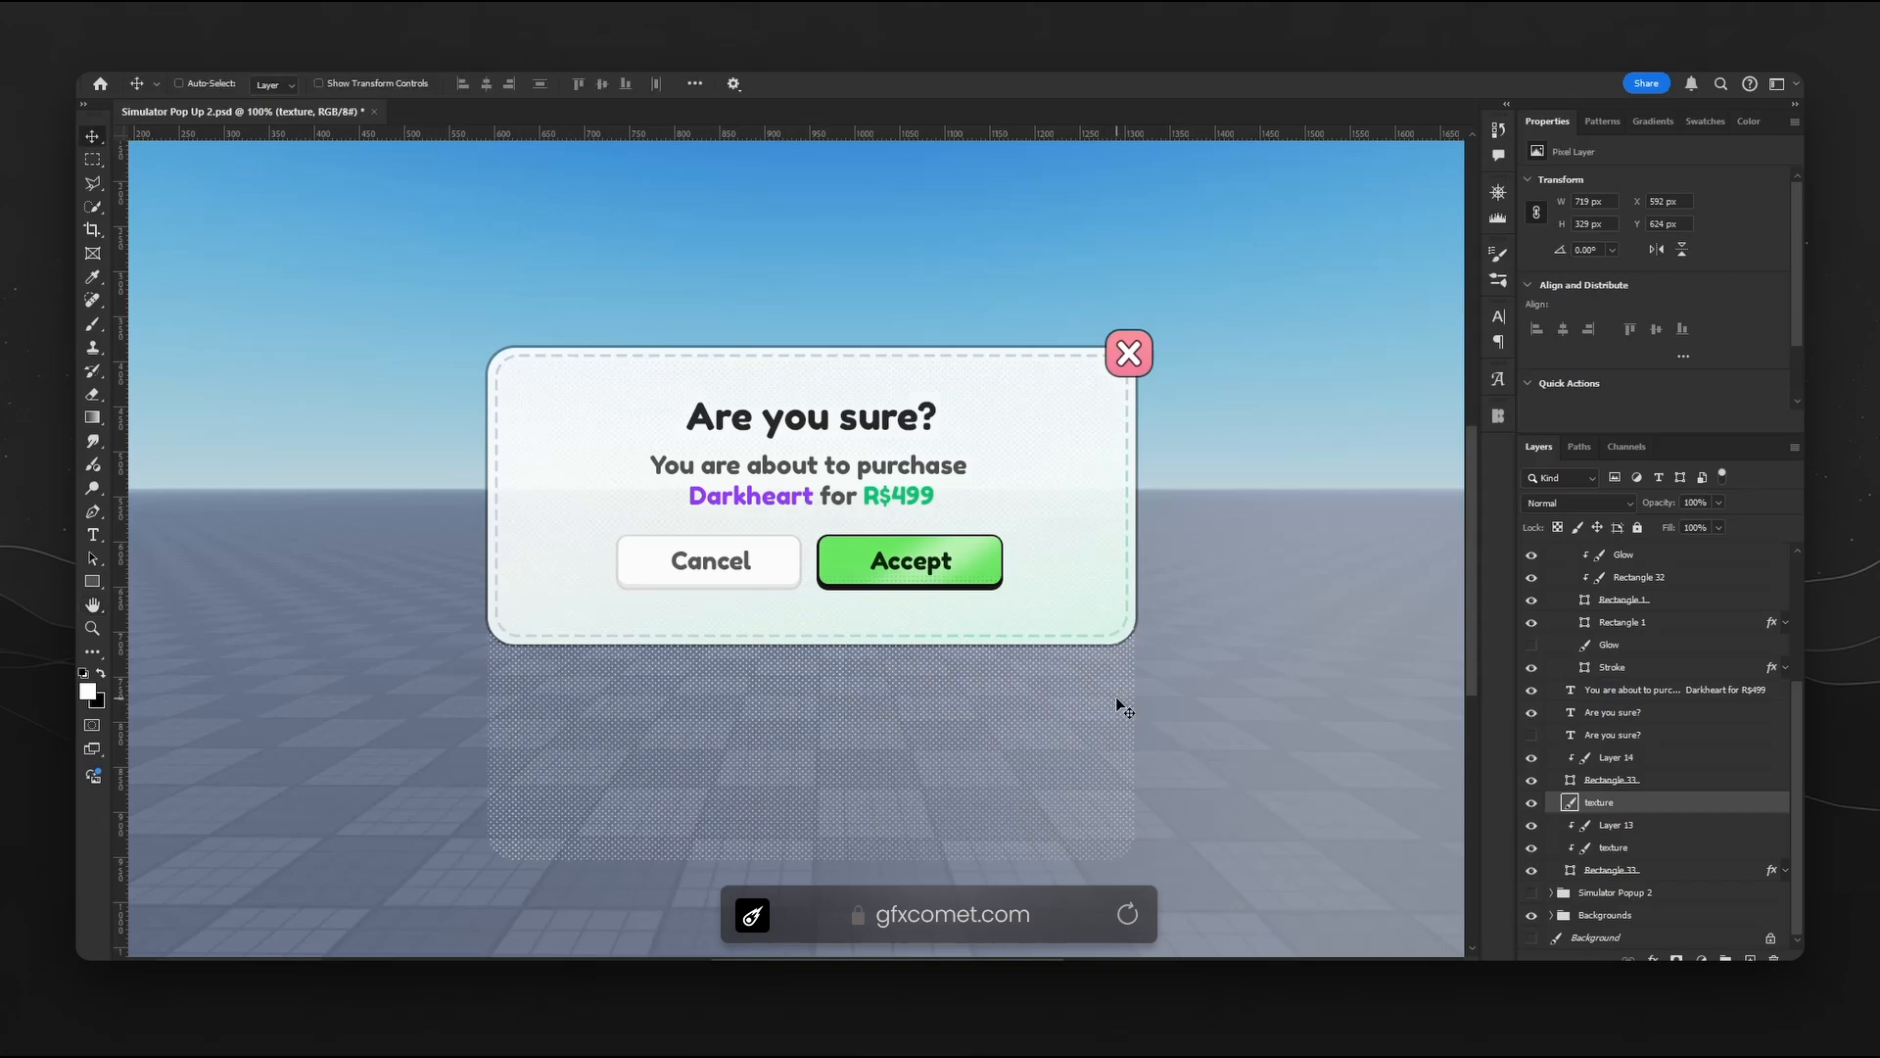
- Move the unclipped texture layer below the popup to show it separately, and delete that layer
right_click(1657, 803)
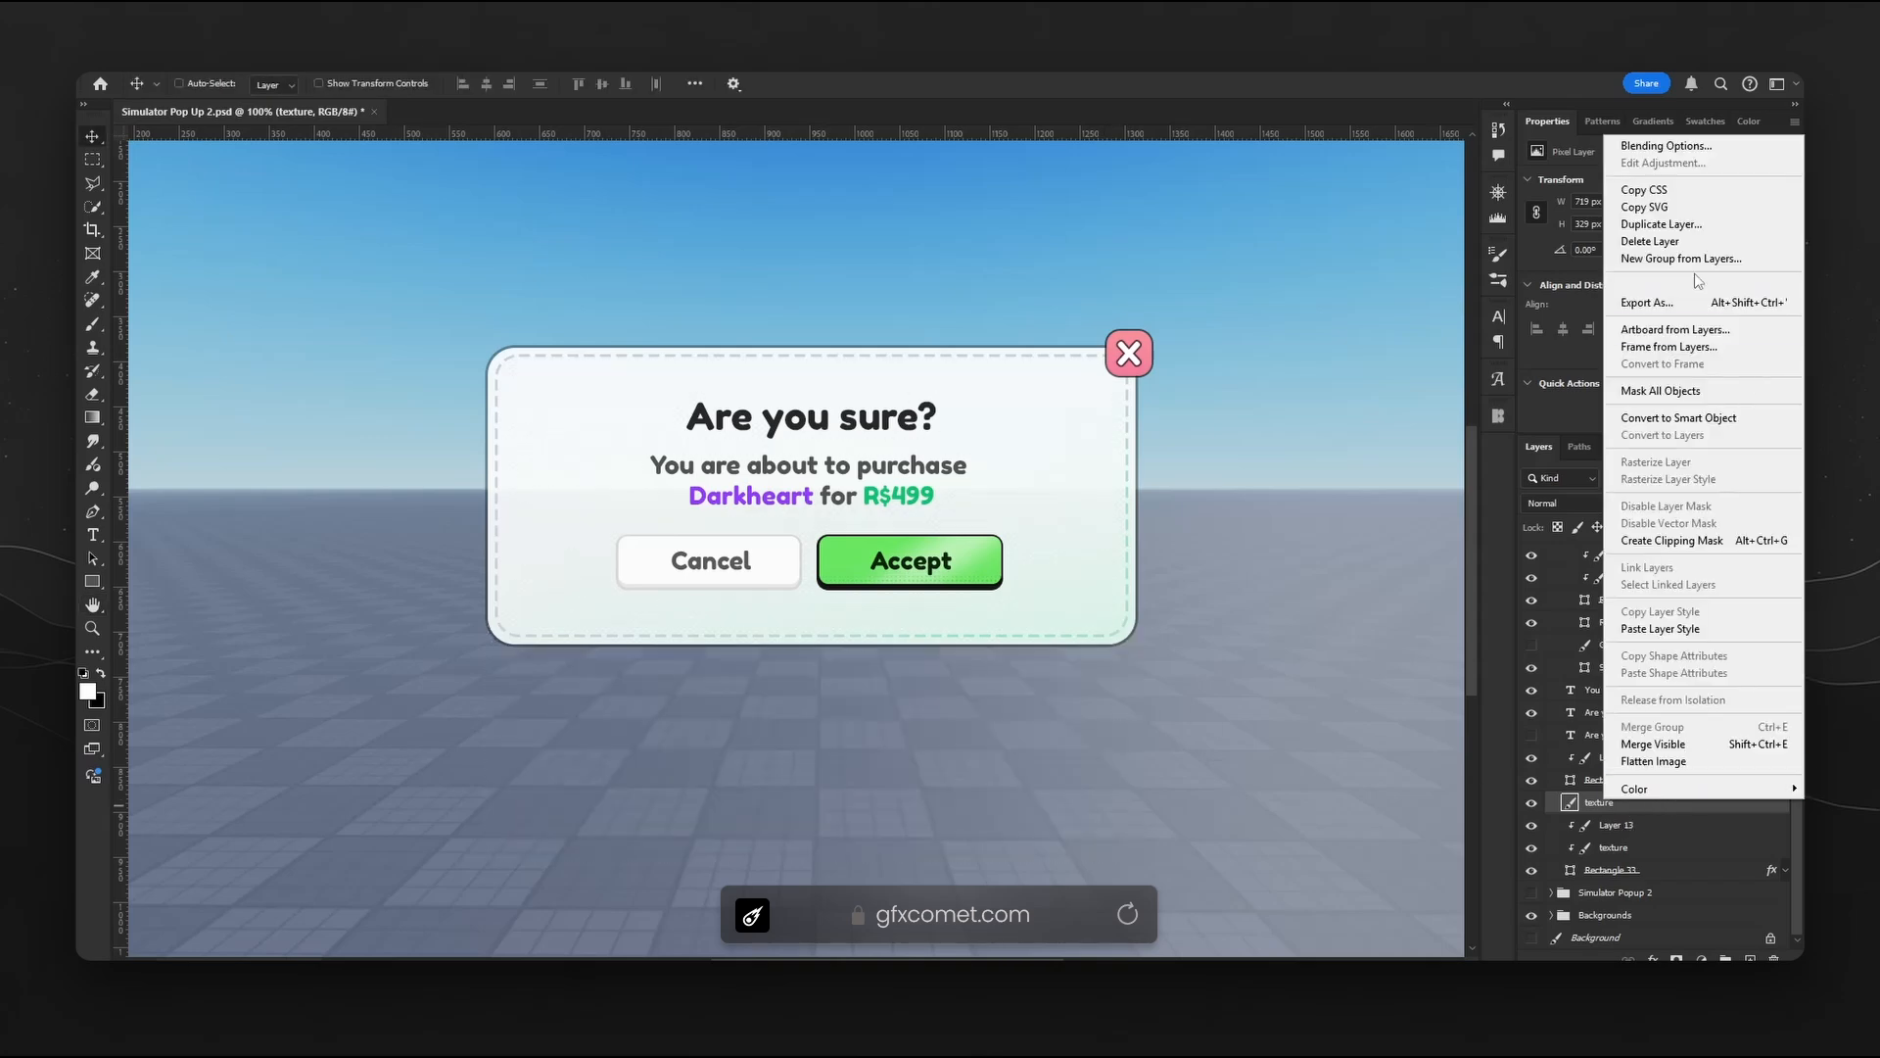
left_click(1261, 439)
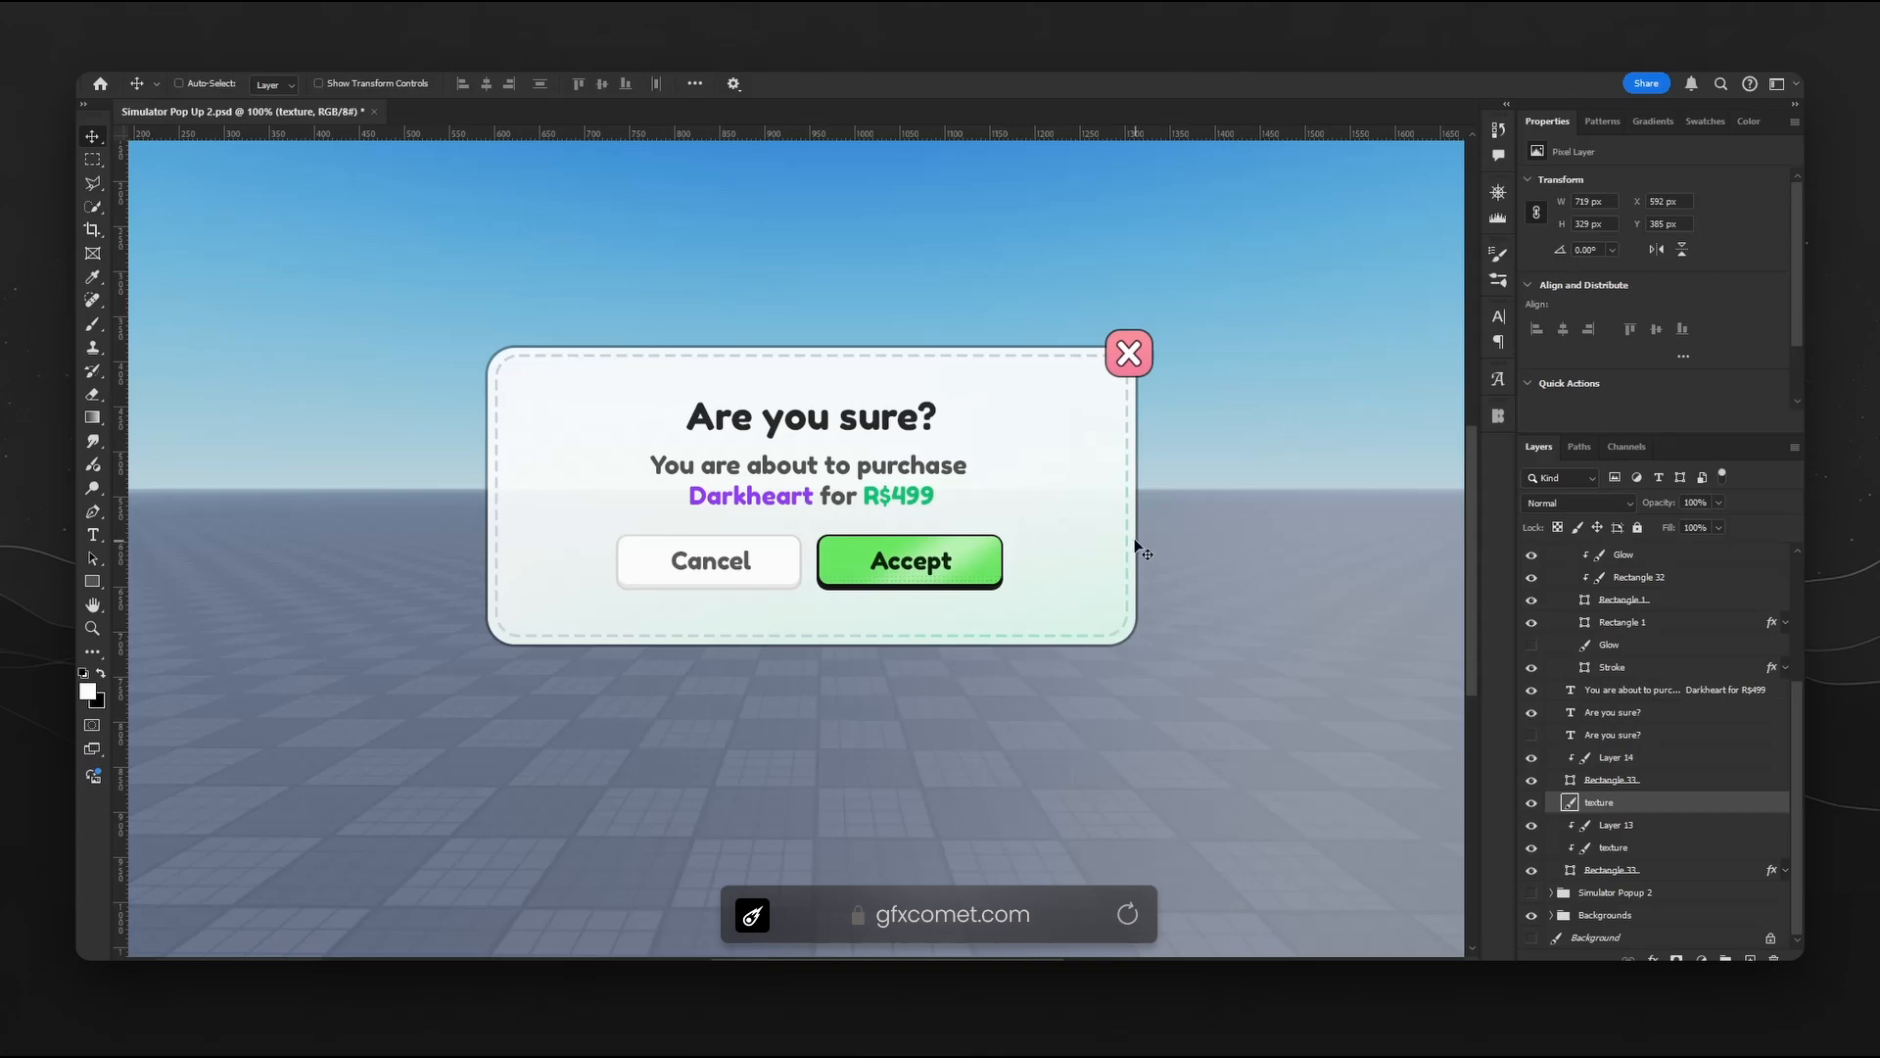
left_click_drag(1136, 546, 1126, 703)
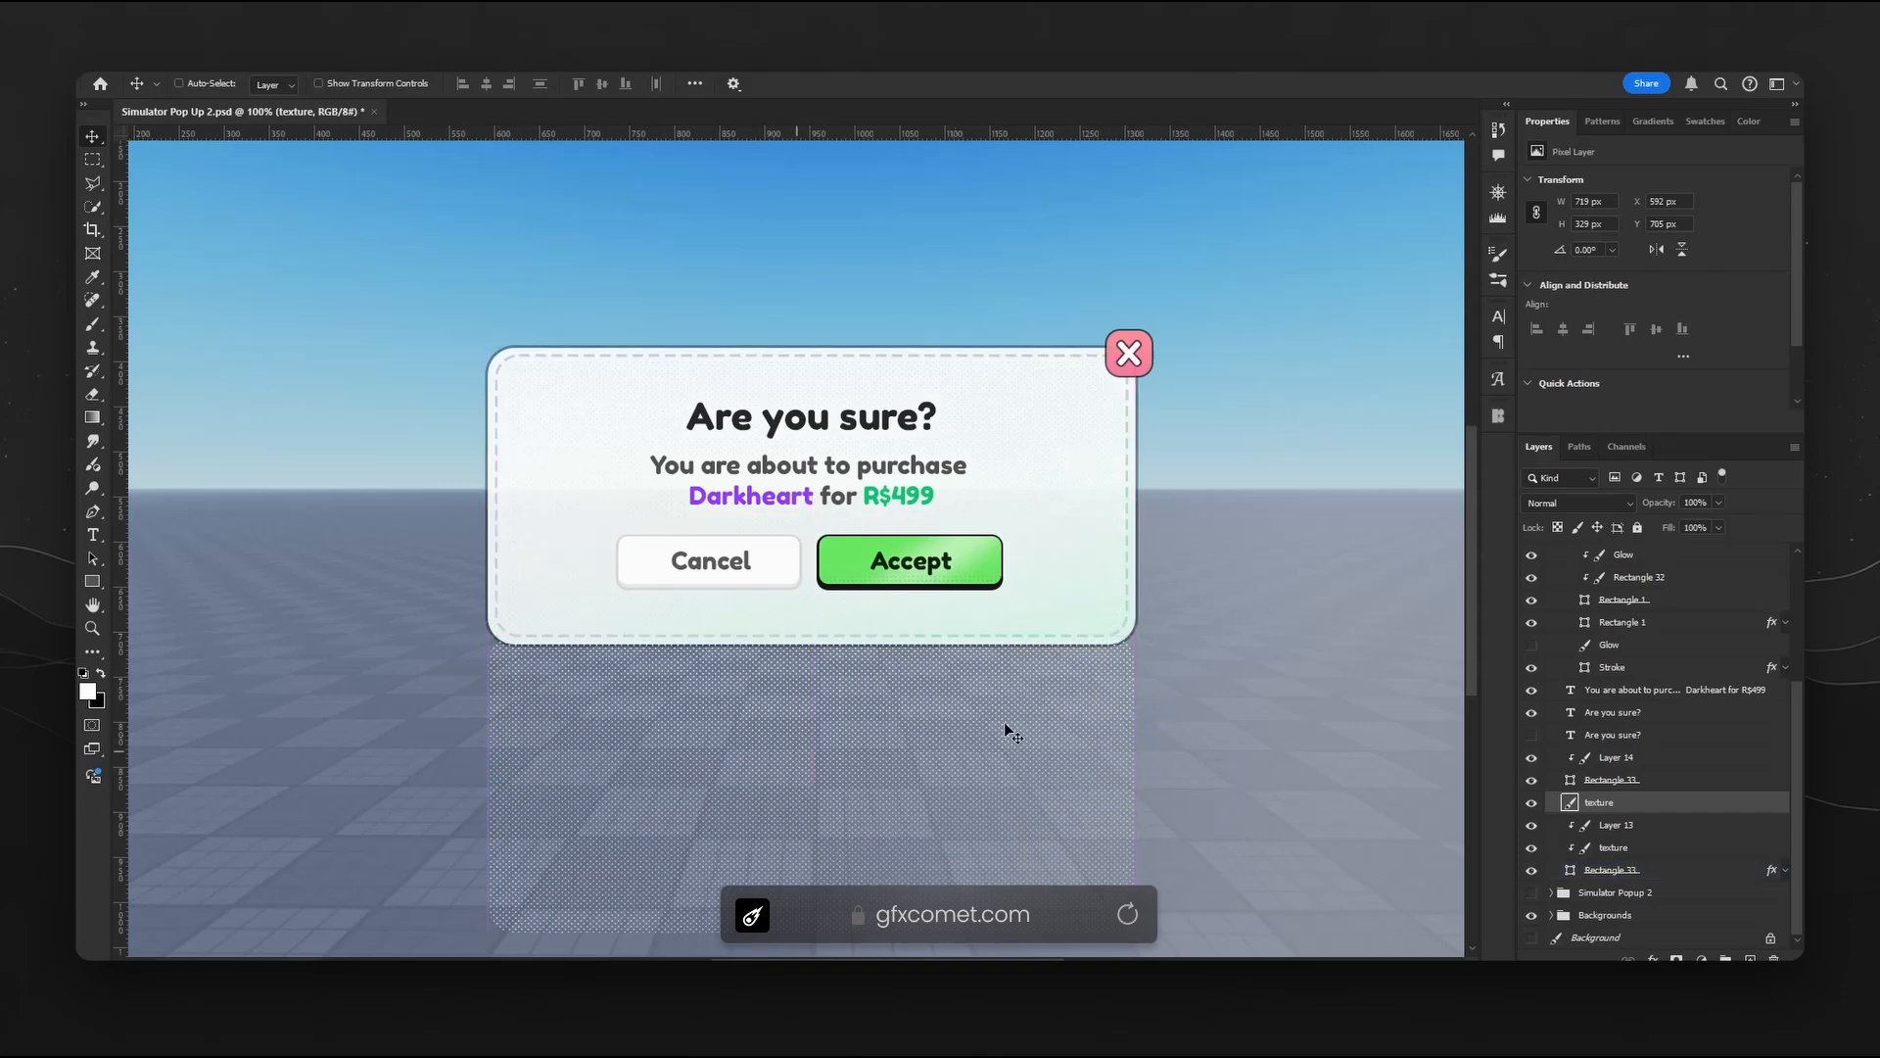
key("Delete")
- Duplicate the popup's dashed border, Rectangle 33, above Layer 14 and set the copy's stroke colour to white
key("ctrl+plus")
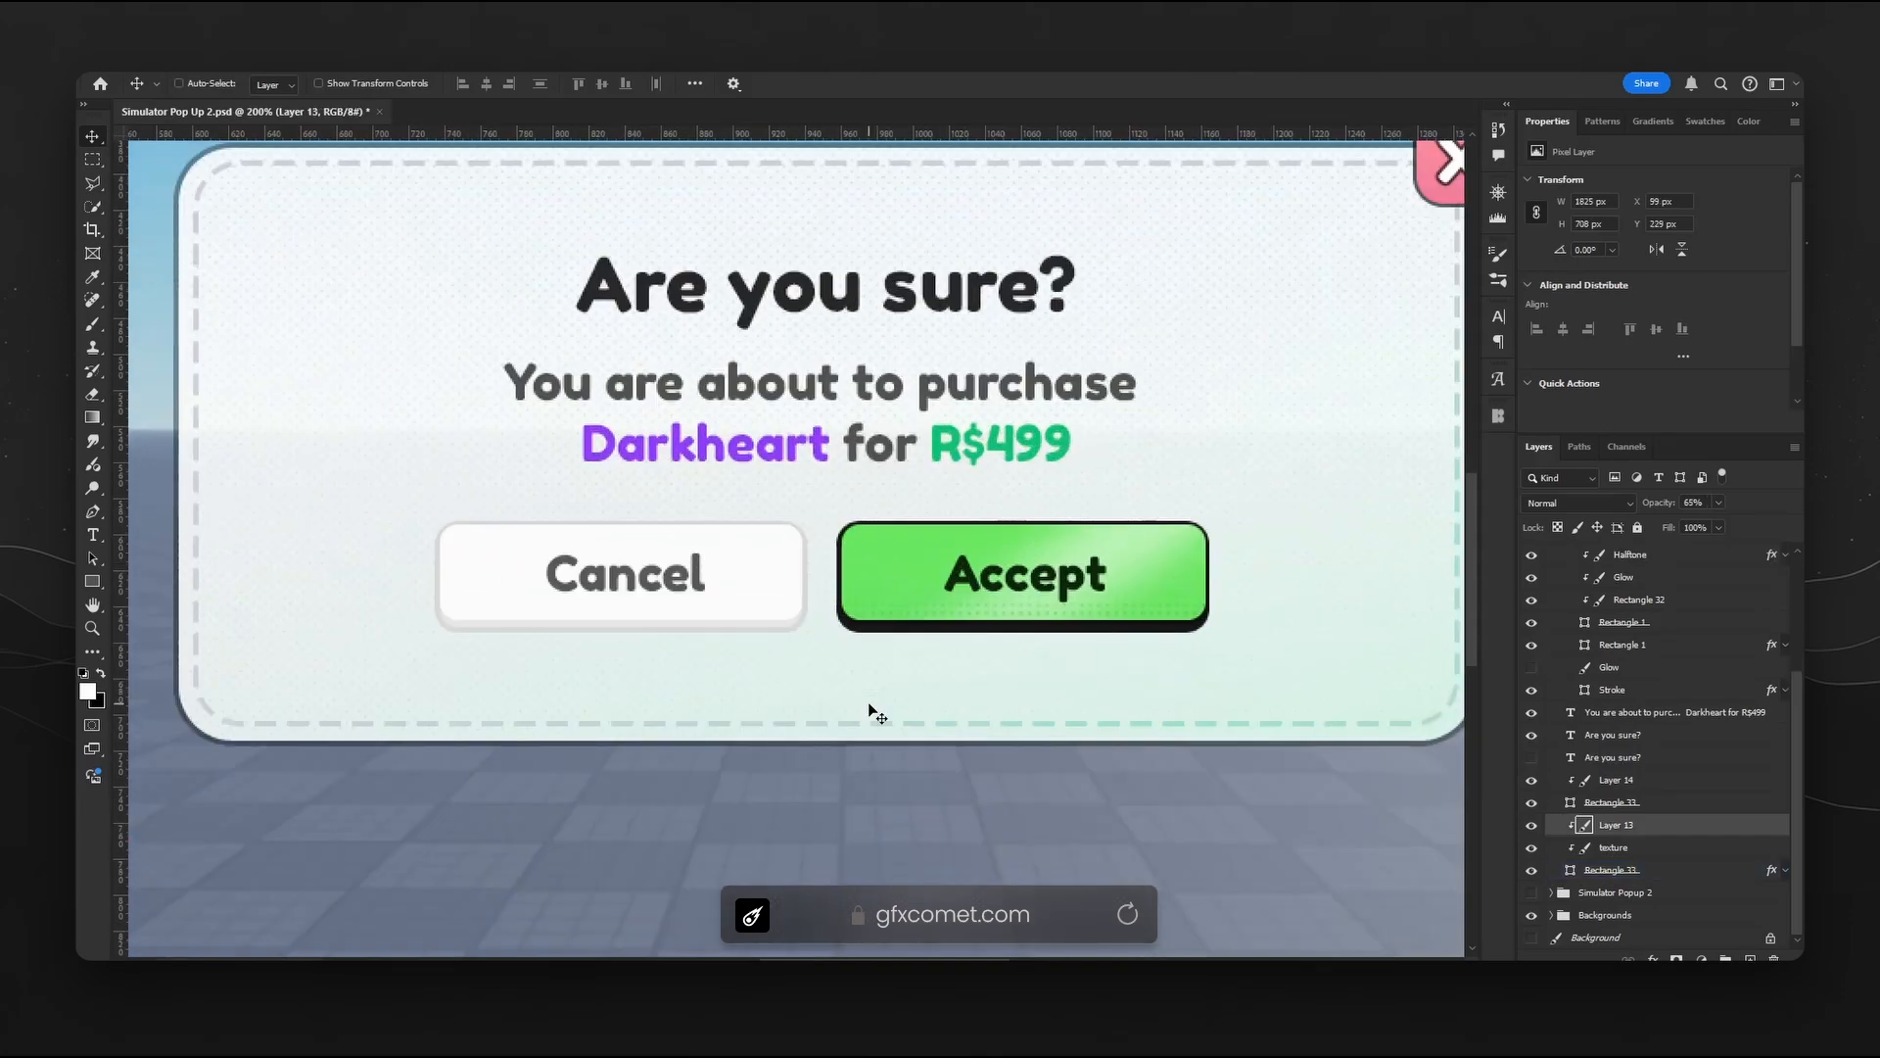
scroll(828, 706, "down", 1)
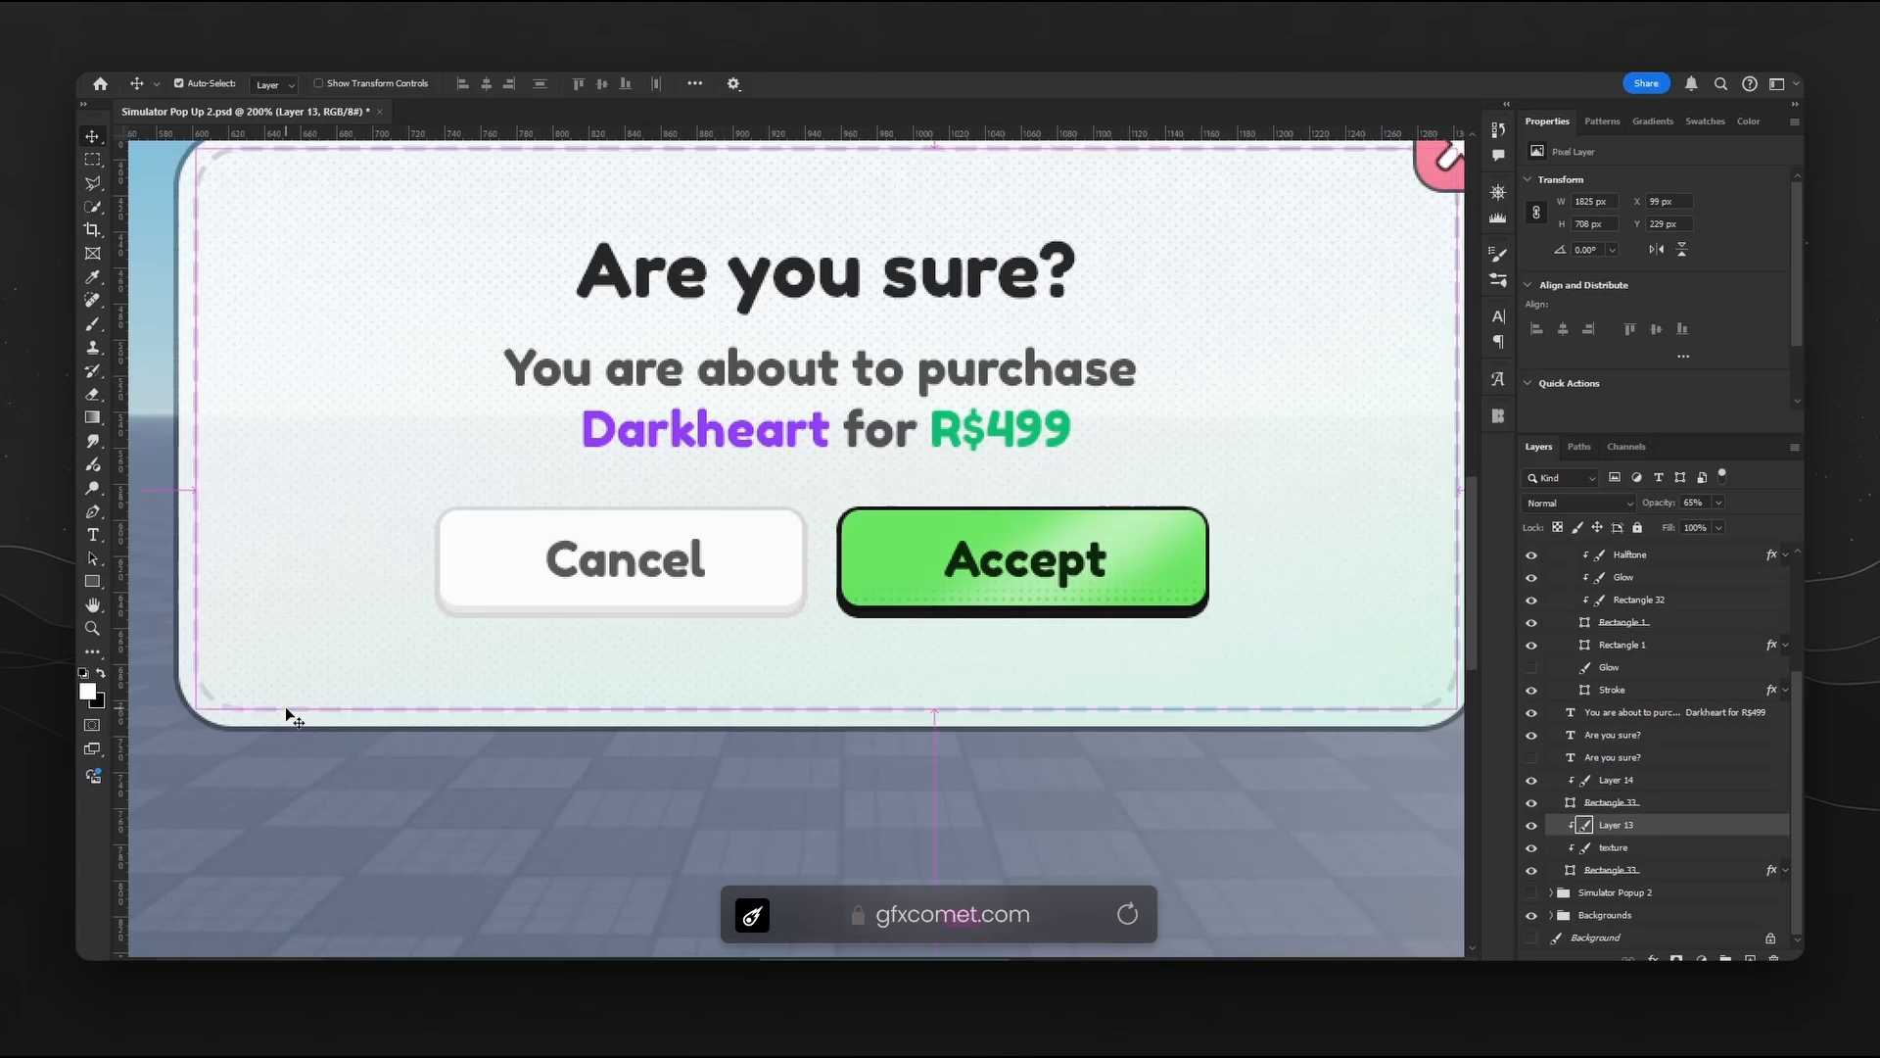
left_click(296, 715, "ctrl")
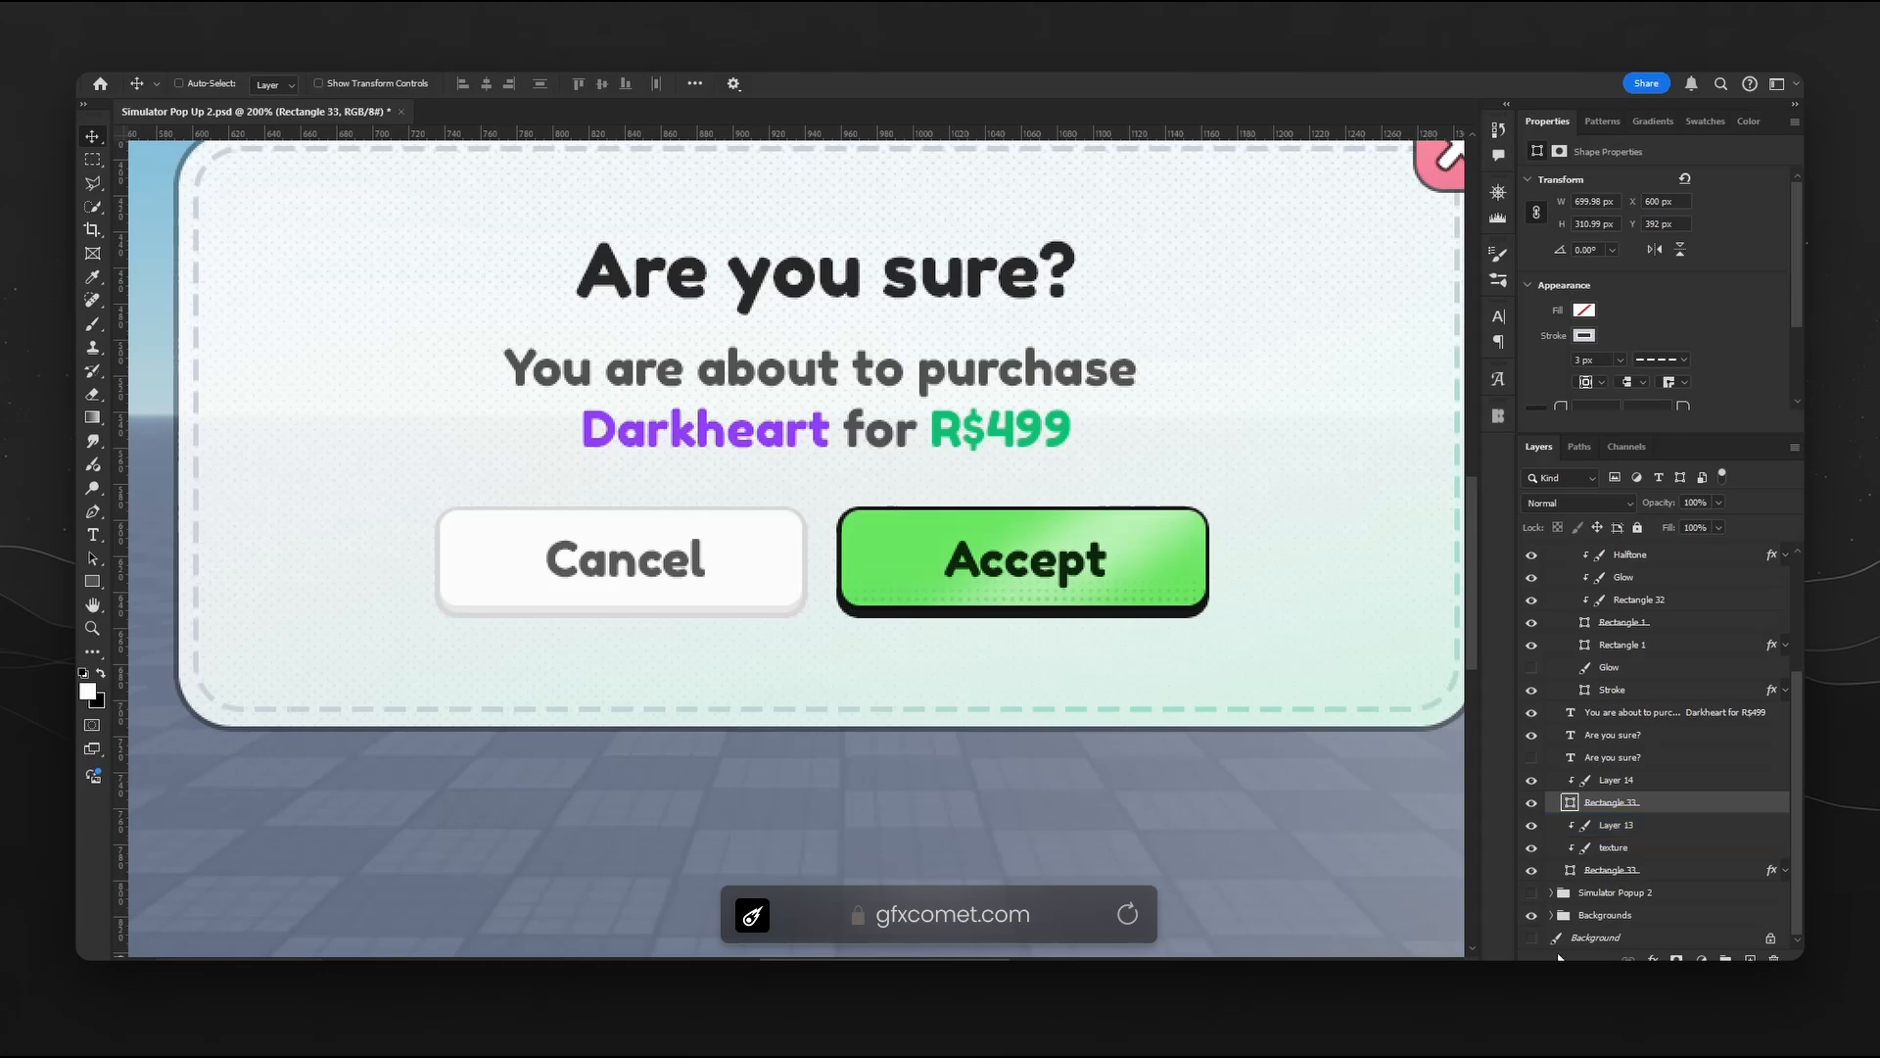
left_click_drag(1621, 805, 1615, 789)
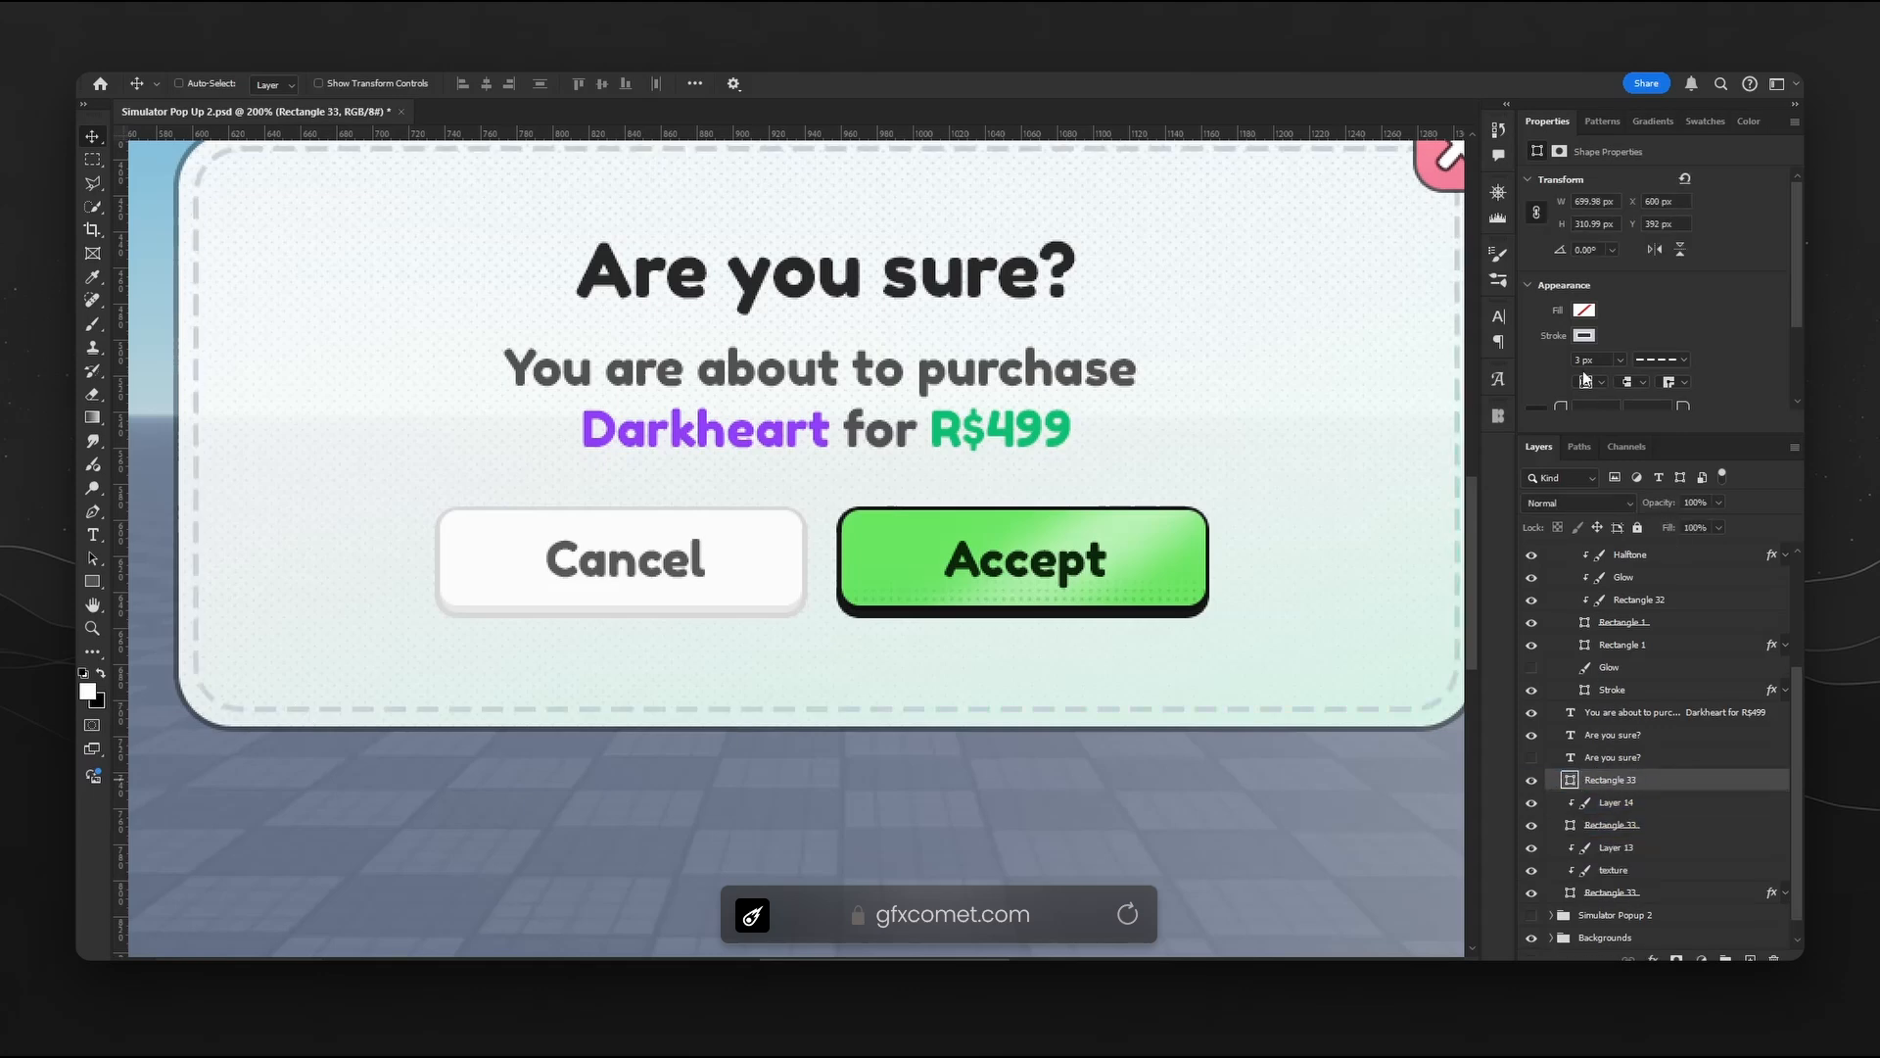
left_click(1584, 335)
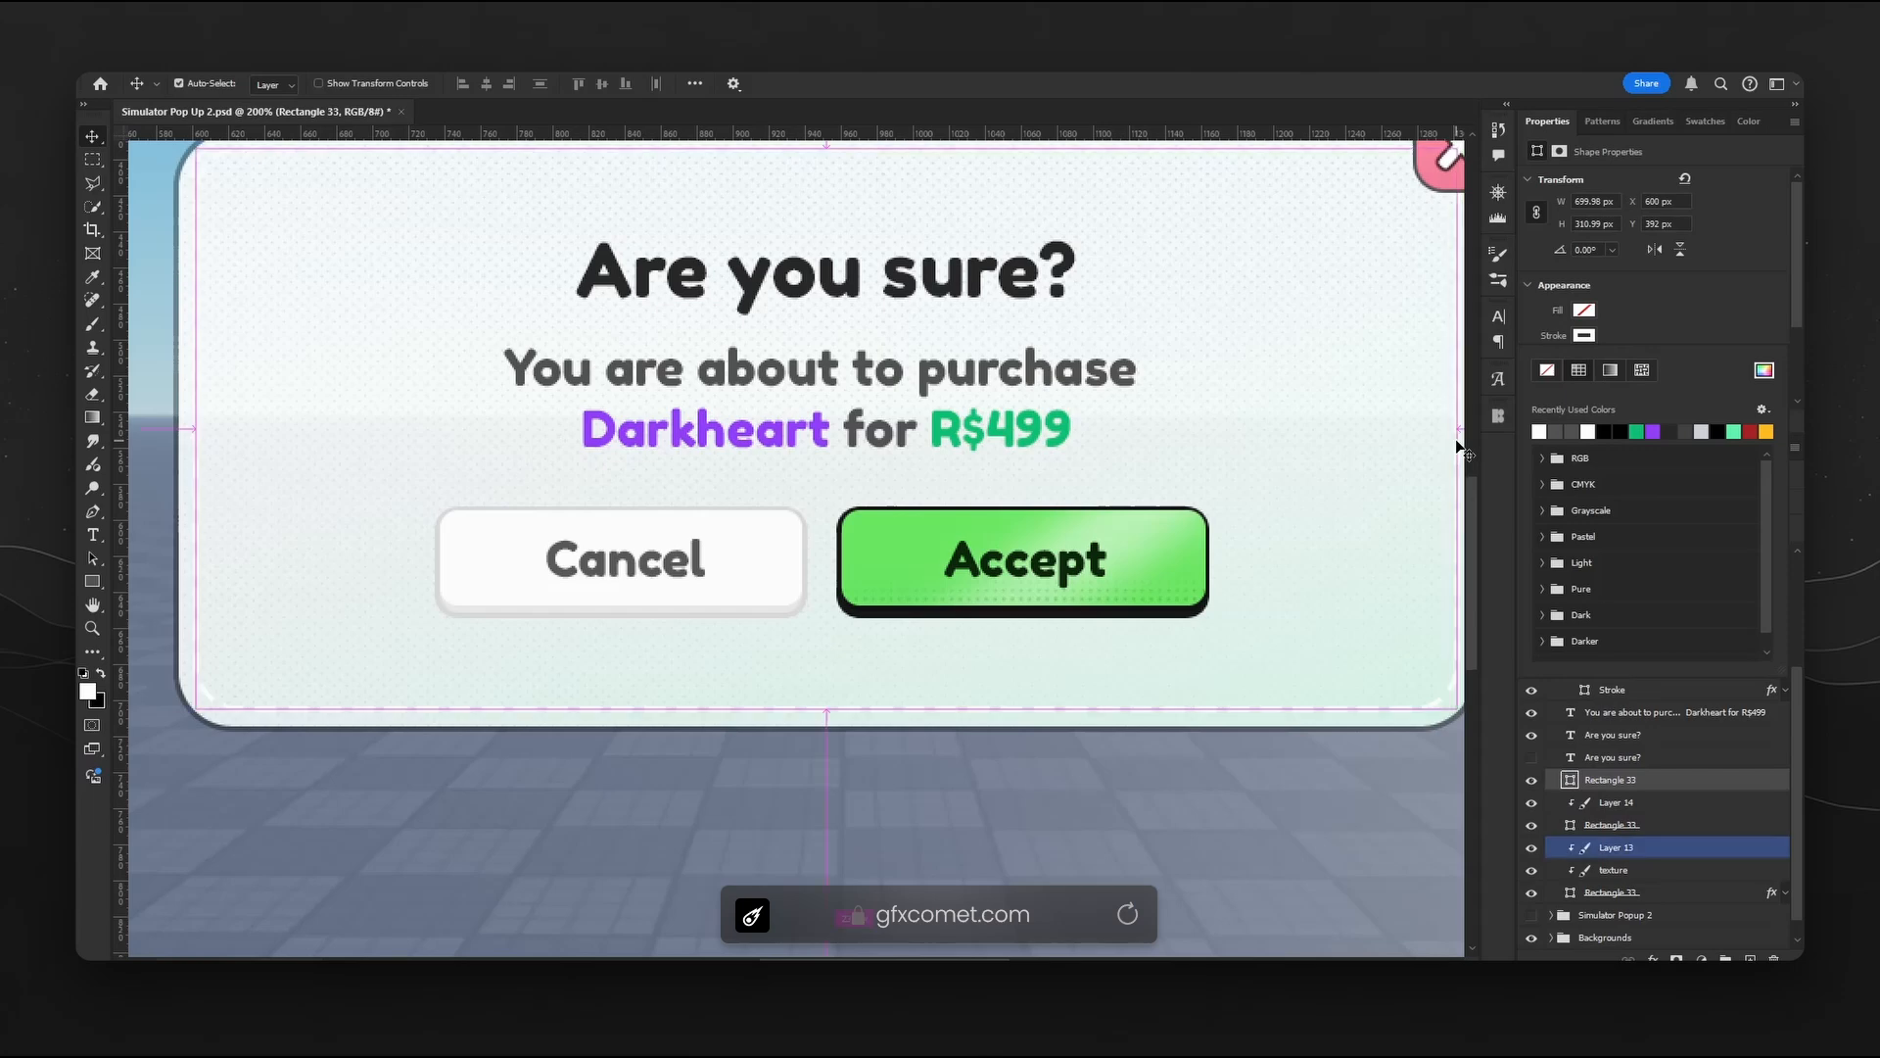
key("ctrl+minus")
key("Escape")
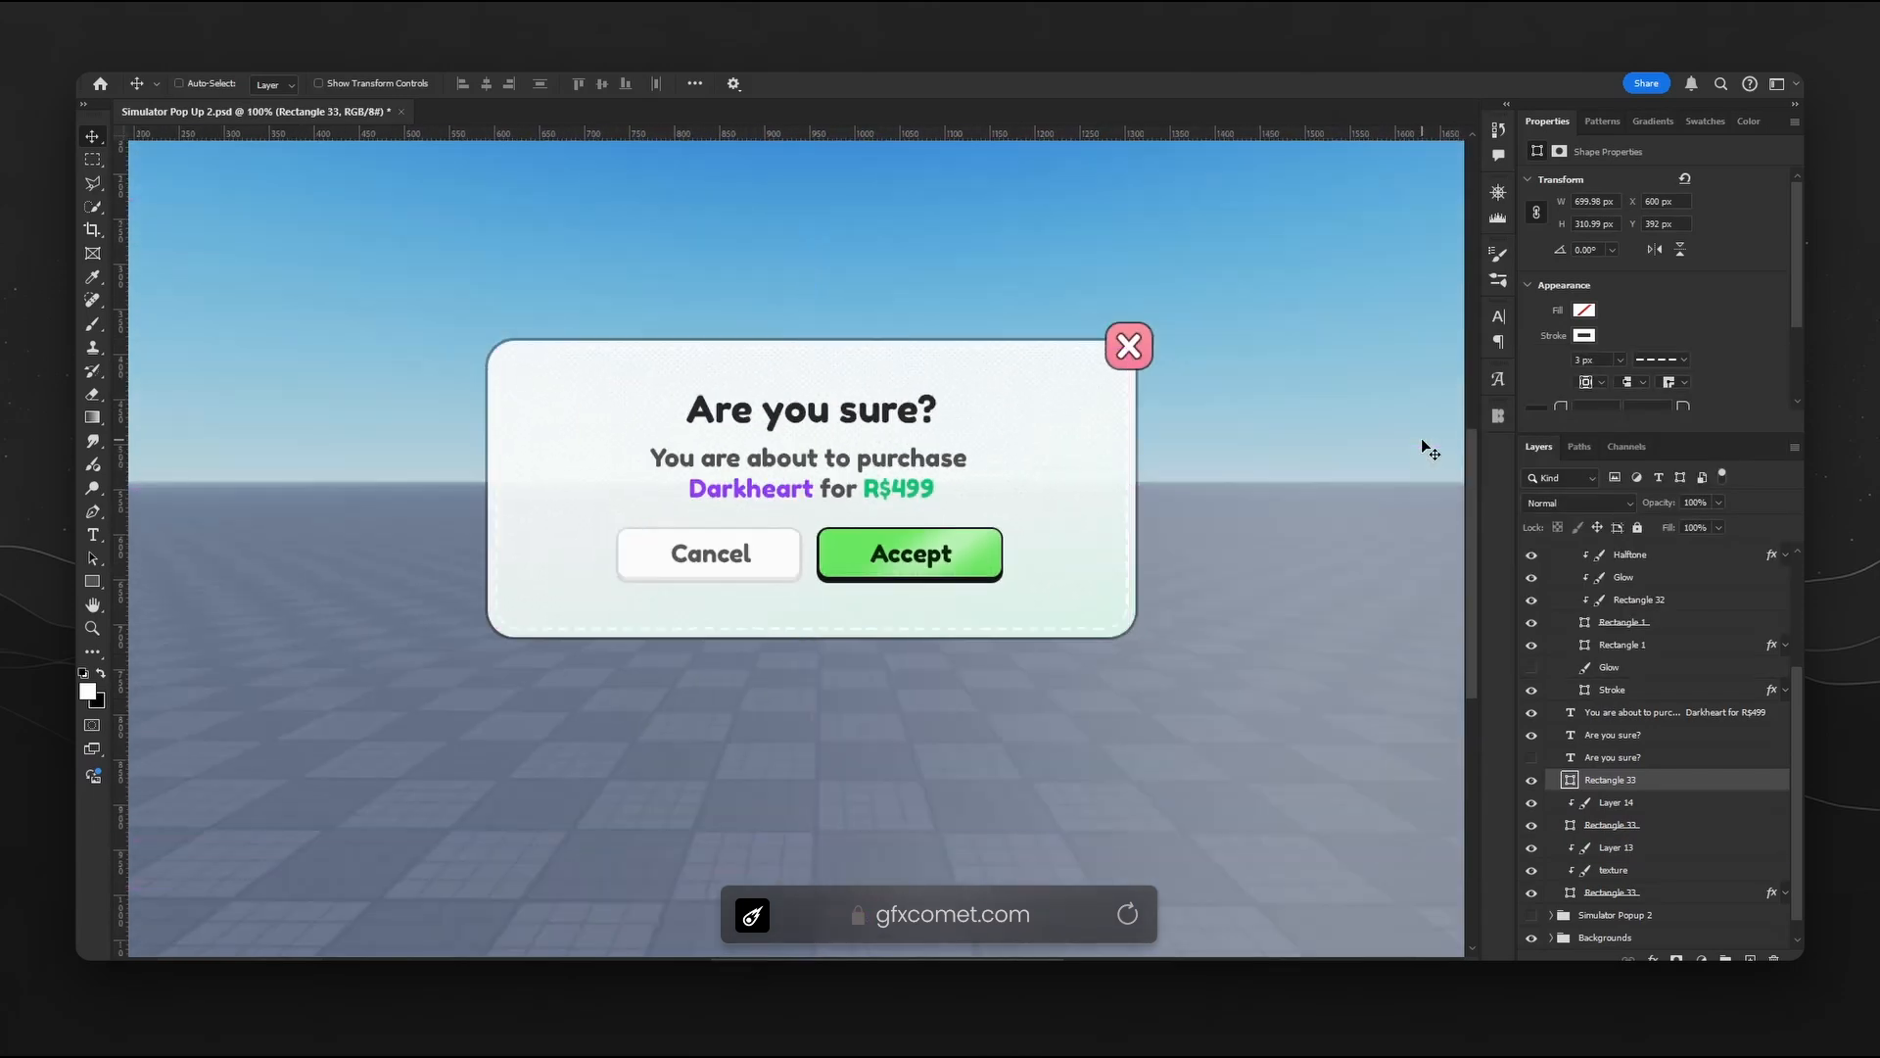
- Try moving the white dashed border copy below the popup, undo the move, and delete the copy
left_click_drag(1032, 437, 1033, 762)
key("ctrl+z")
key("Delete")
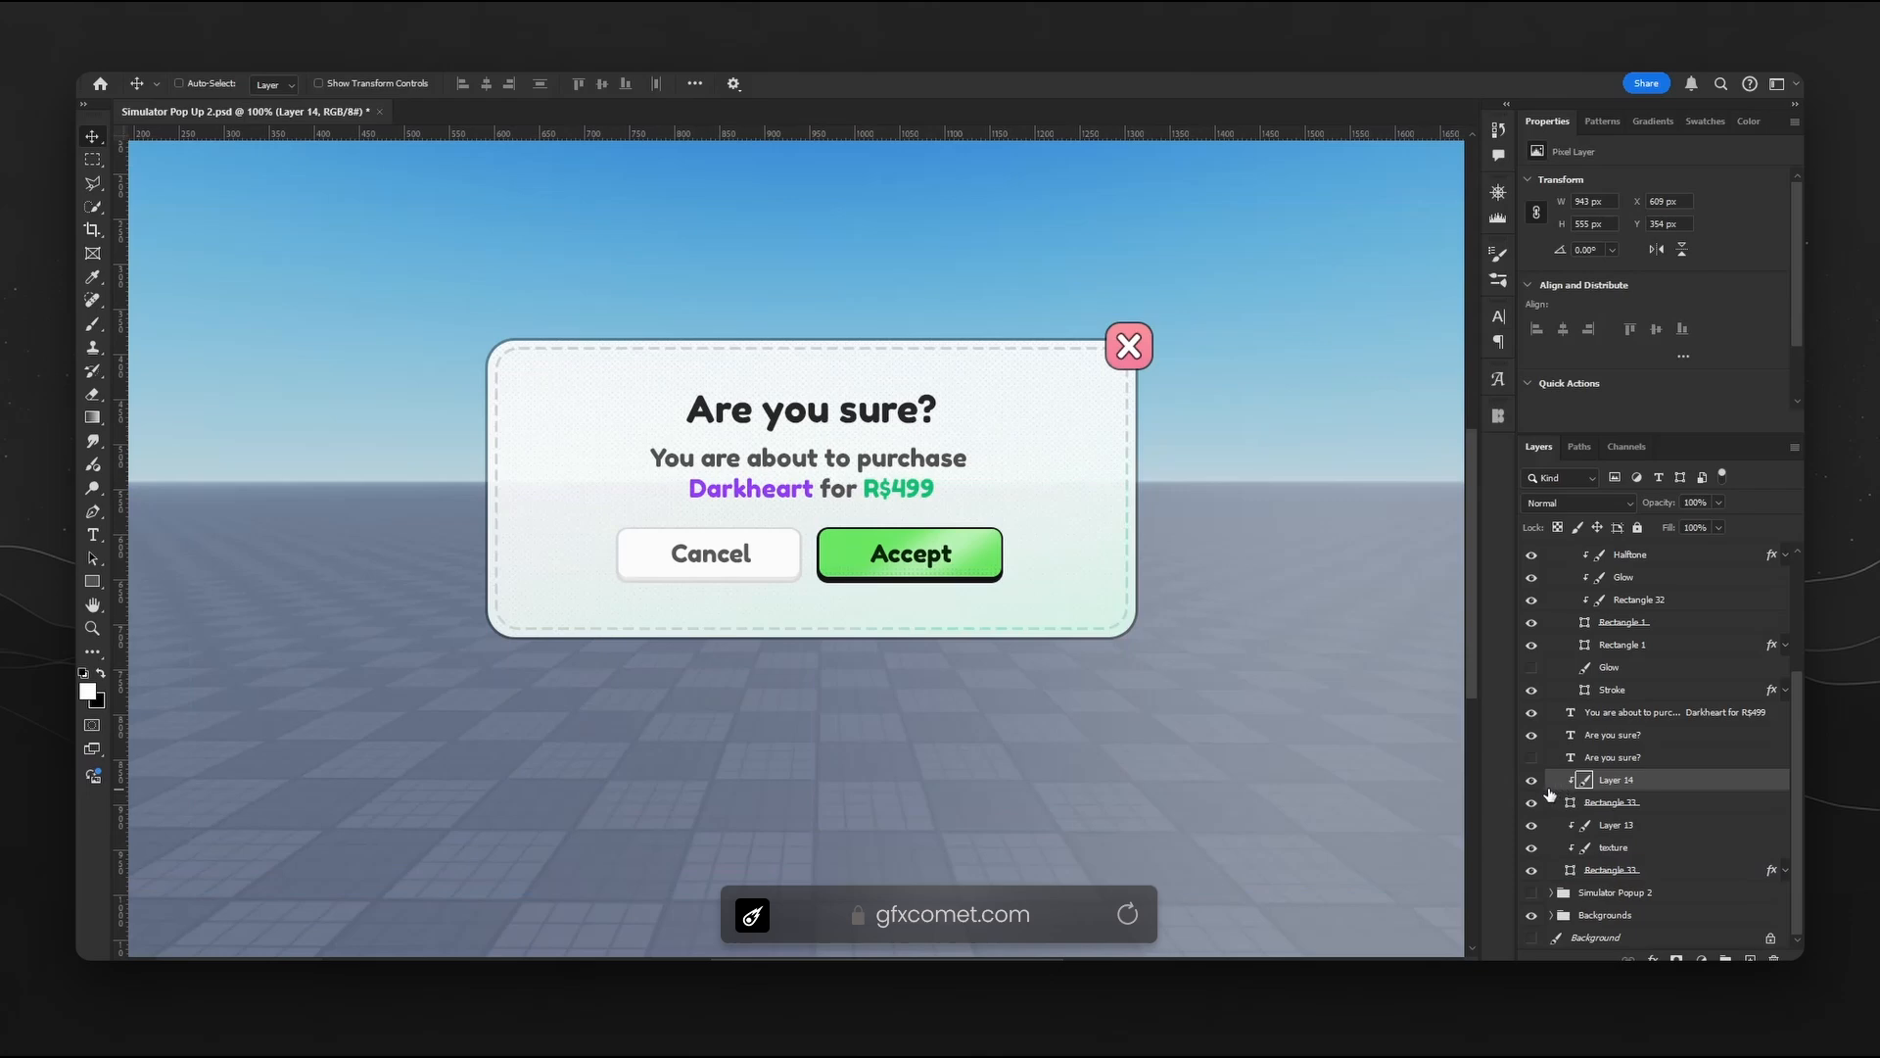
- Duplicate the Accept button's shine layer, Rectangle 32, as an unclipped layer above the Content folder
scroll(945, 538, "up", 3)
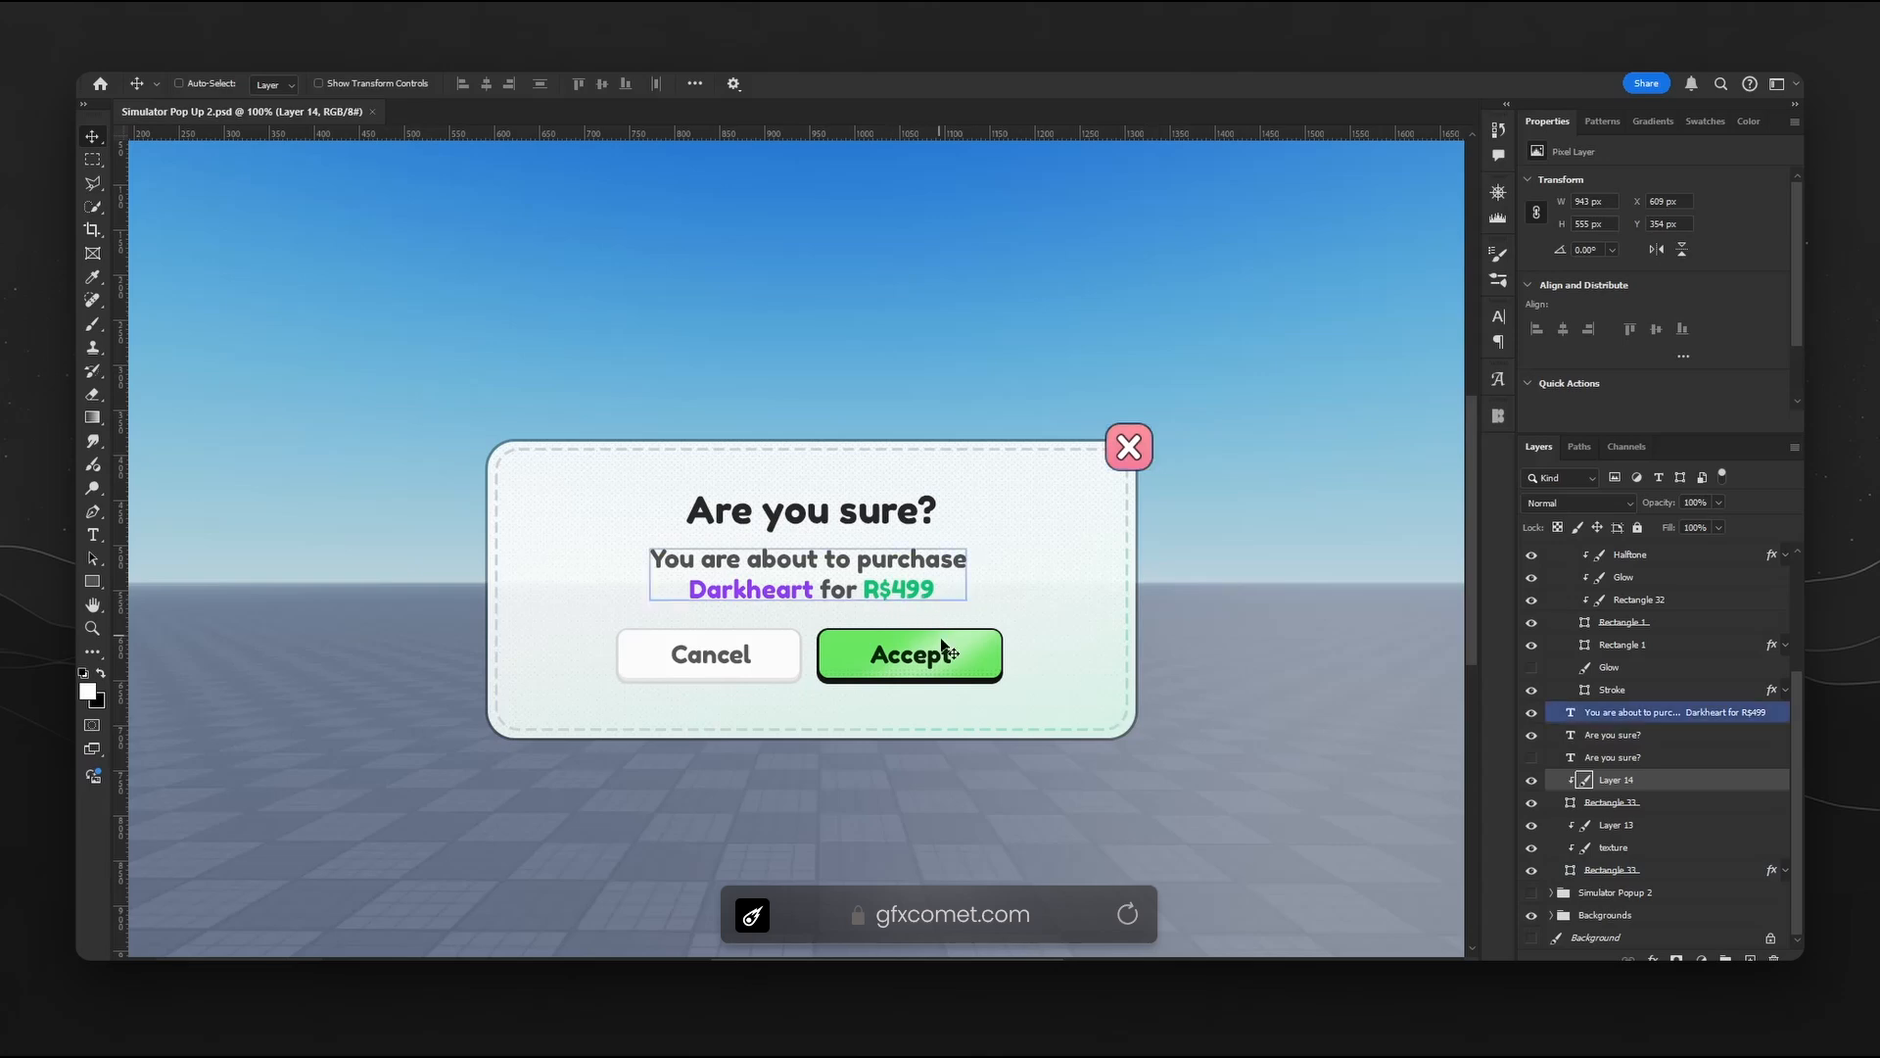
scroll(1029, 650, "down", 2)
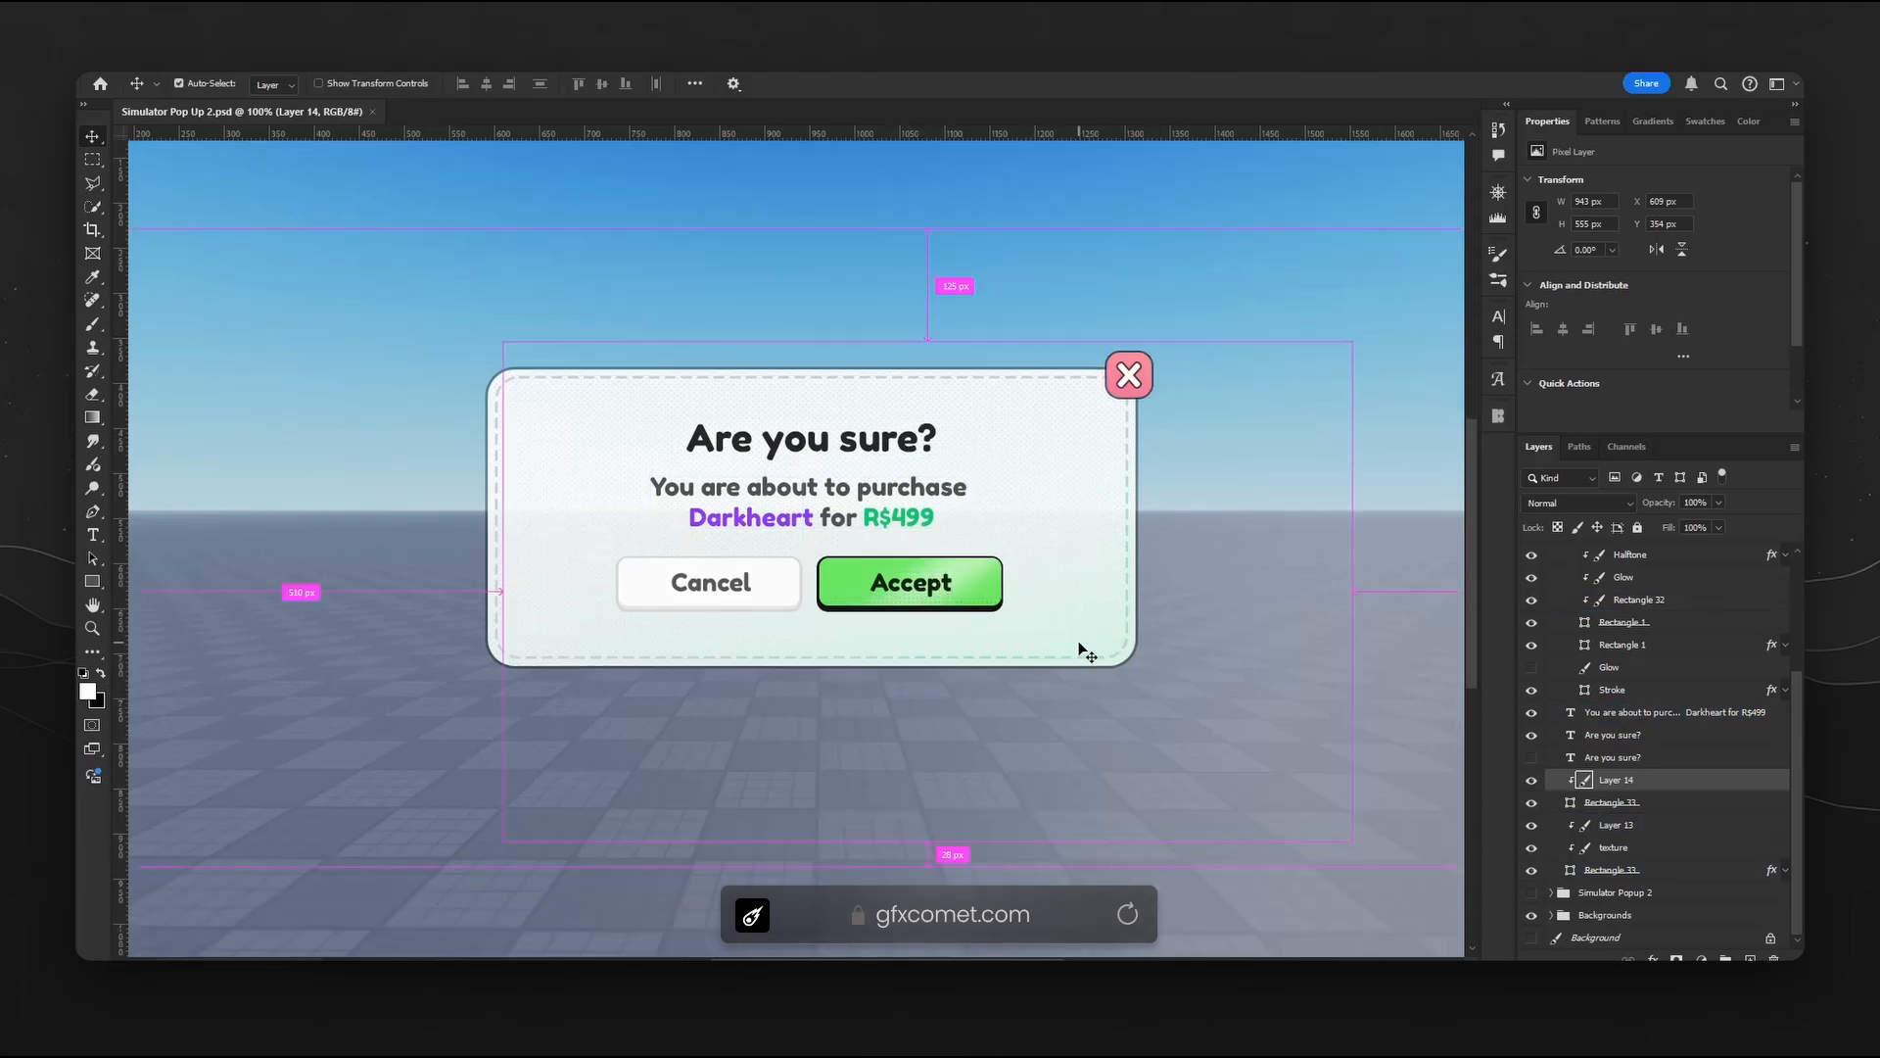
key("ctrl+plus")
key("ctrl+plus")
left_click_drag(1180, 509, 922, 419)
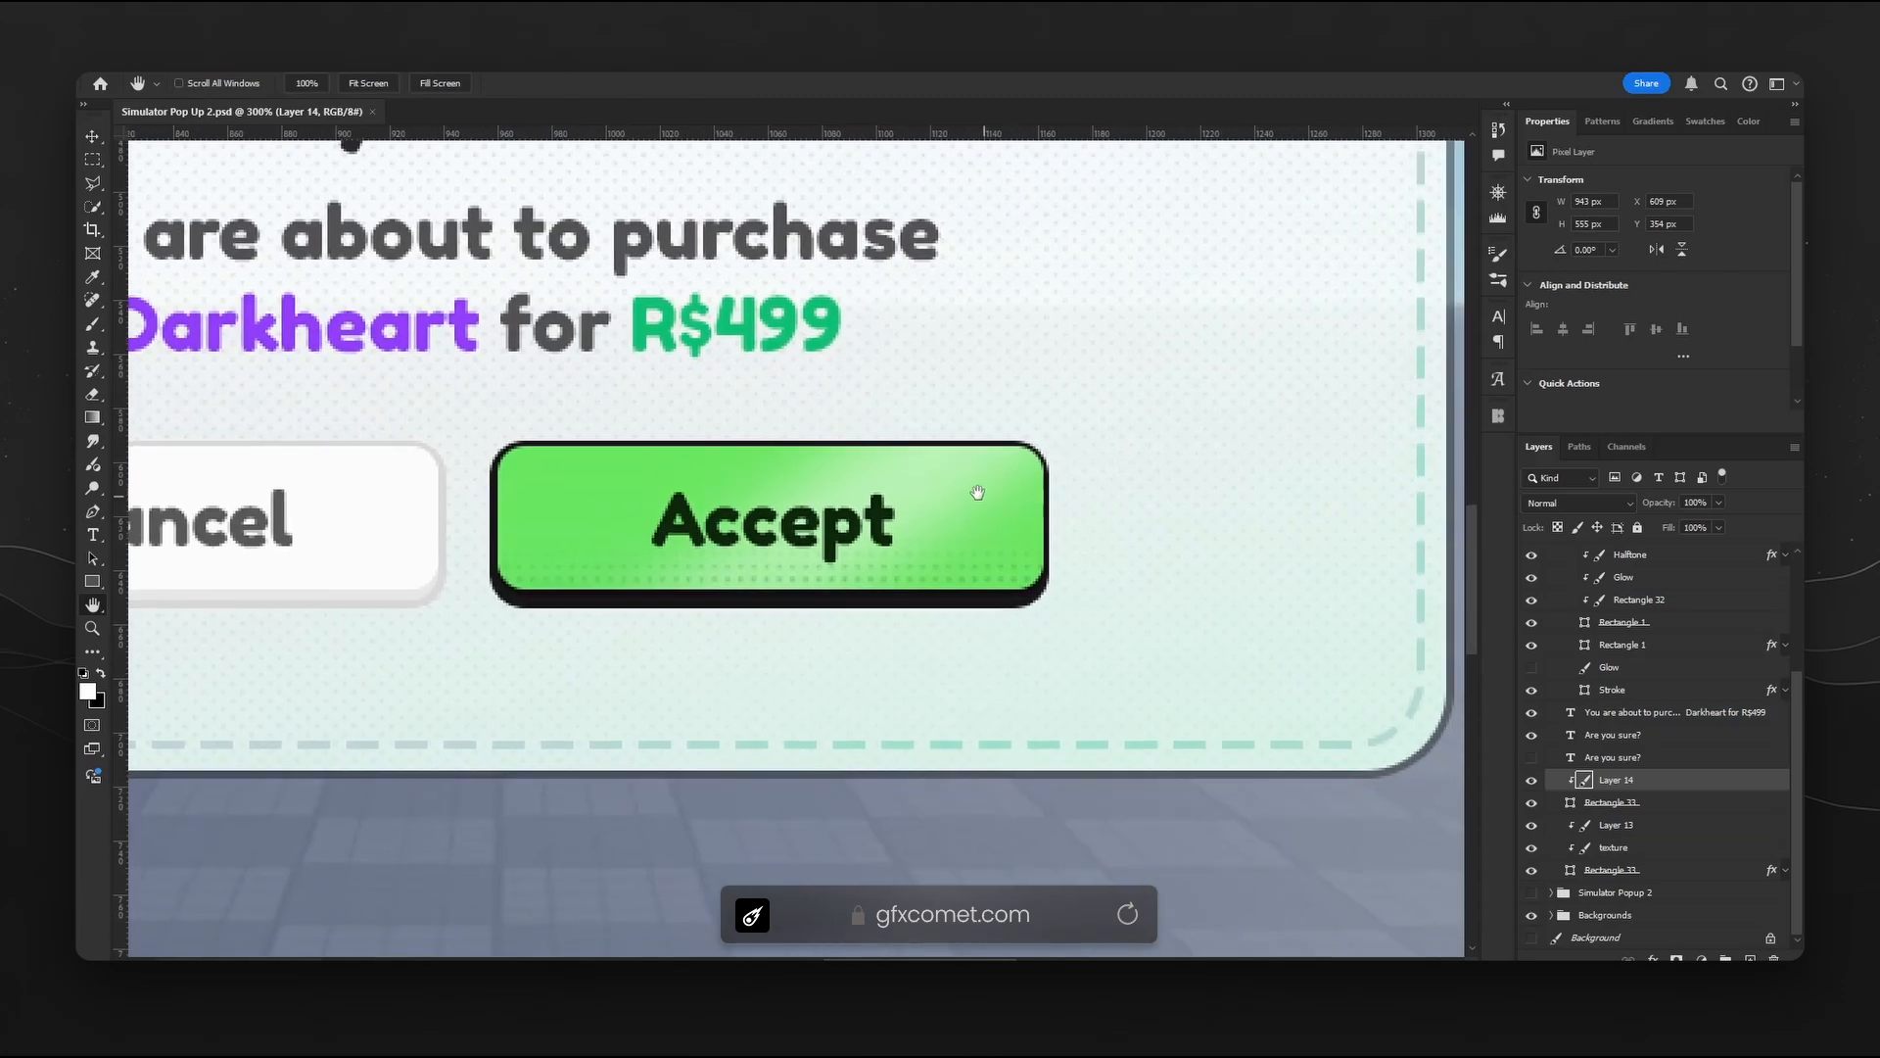
left_click(885, 479, "ctrl")
scroll(1640, 639, "up", 3)
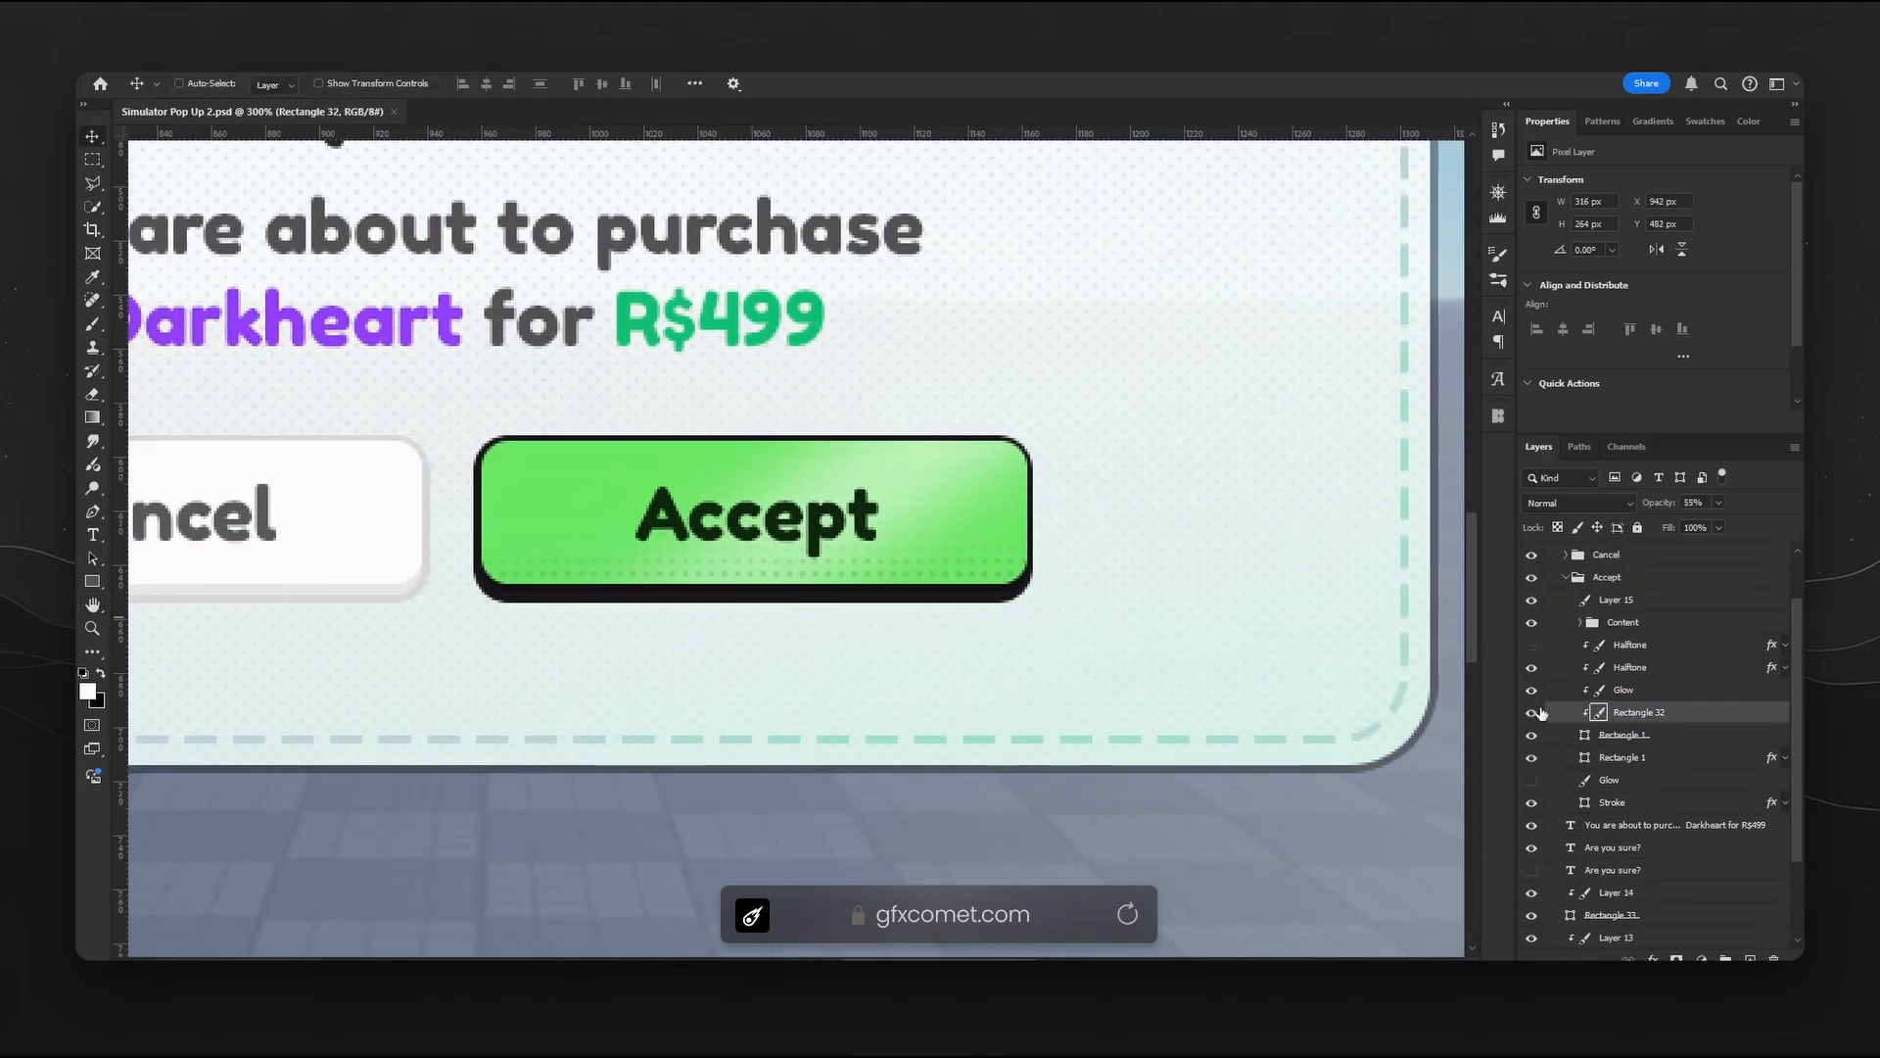
left_click_drag(1628, 718, 1562, 623, "alt")
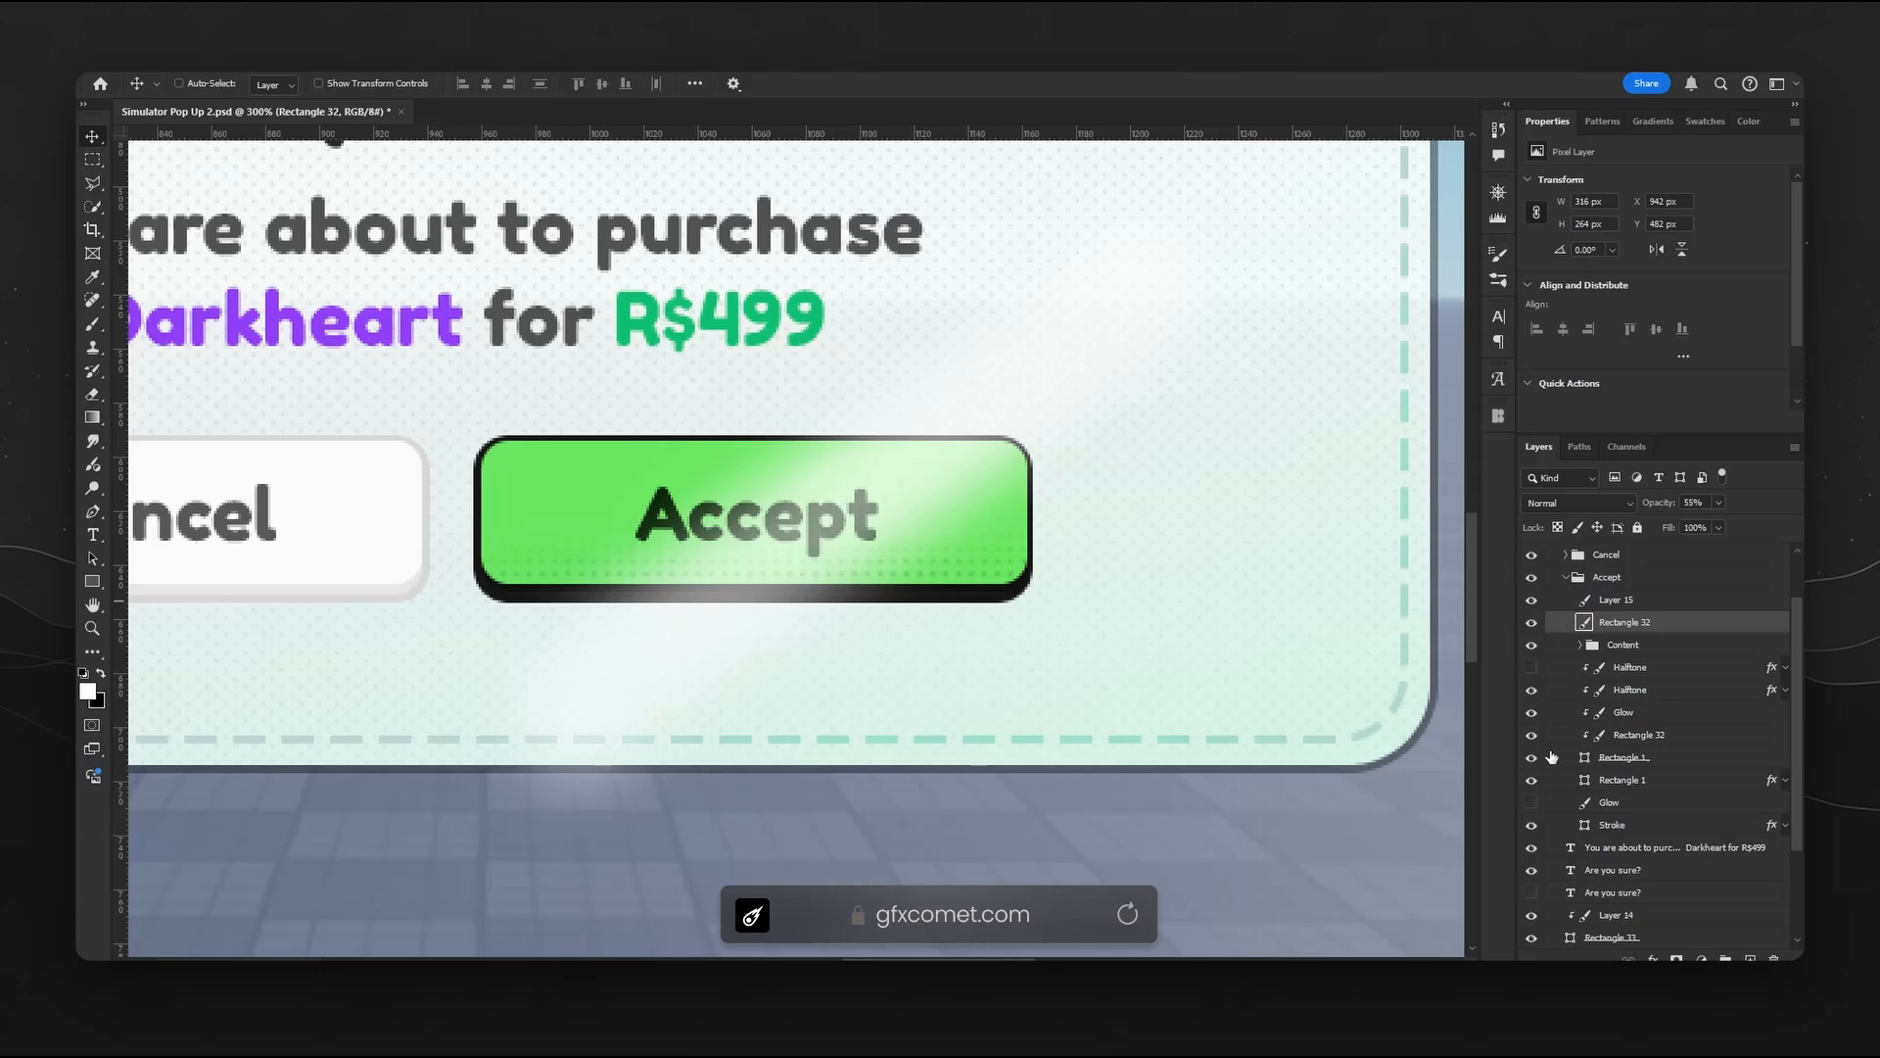
- Trim the shine copy to the Accept button's green face by inverting that shape's selection and deleting everything outside it
left_click(1585, 786, "ctrl")
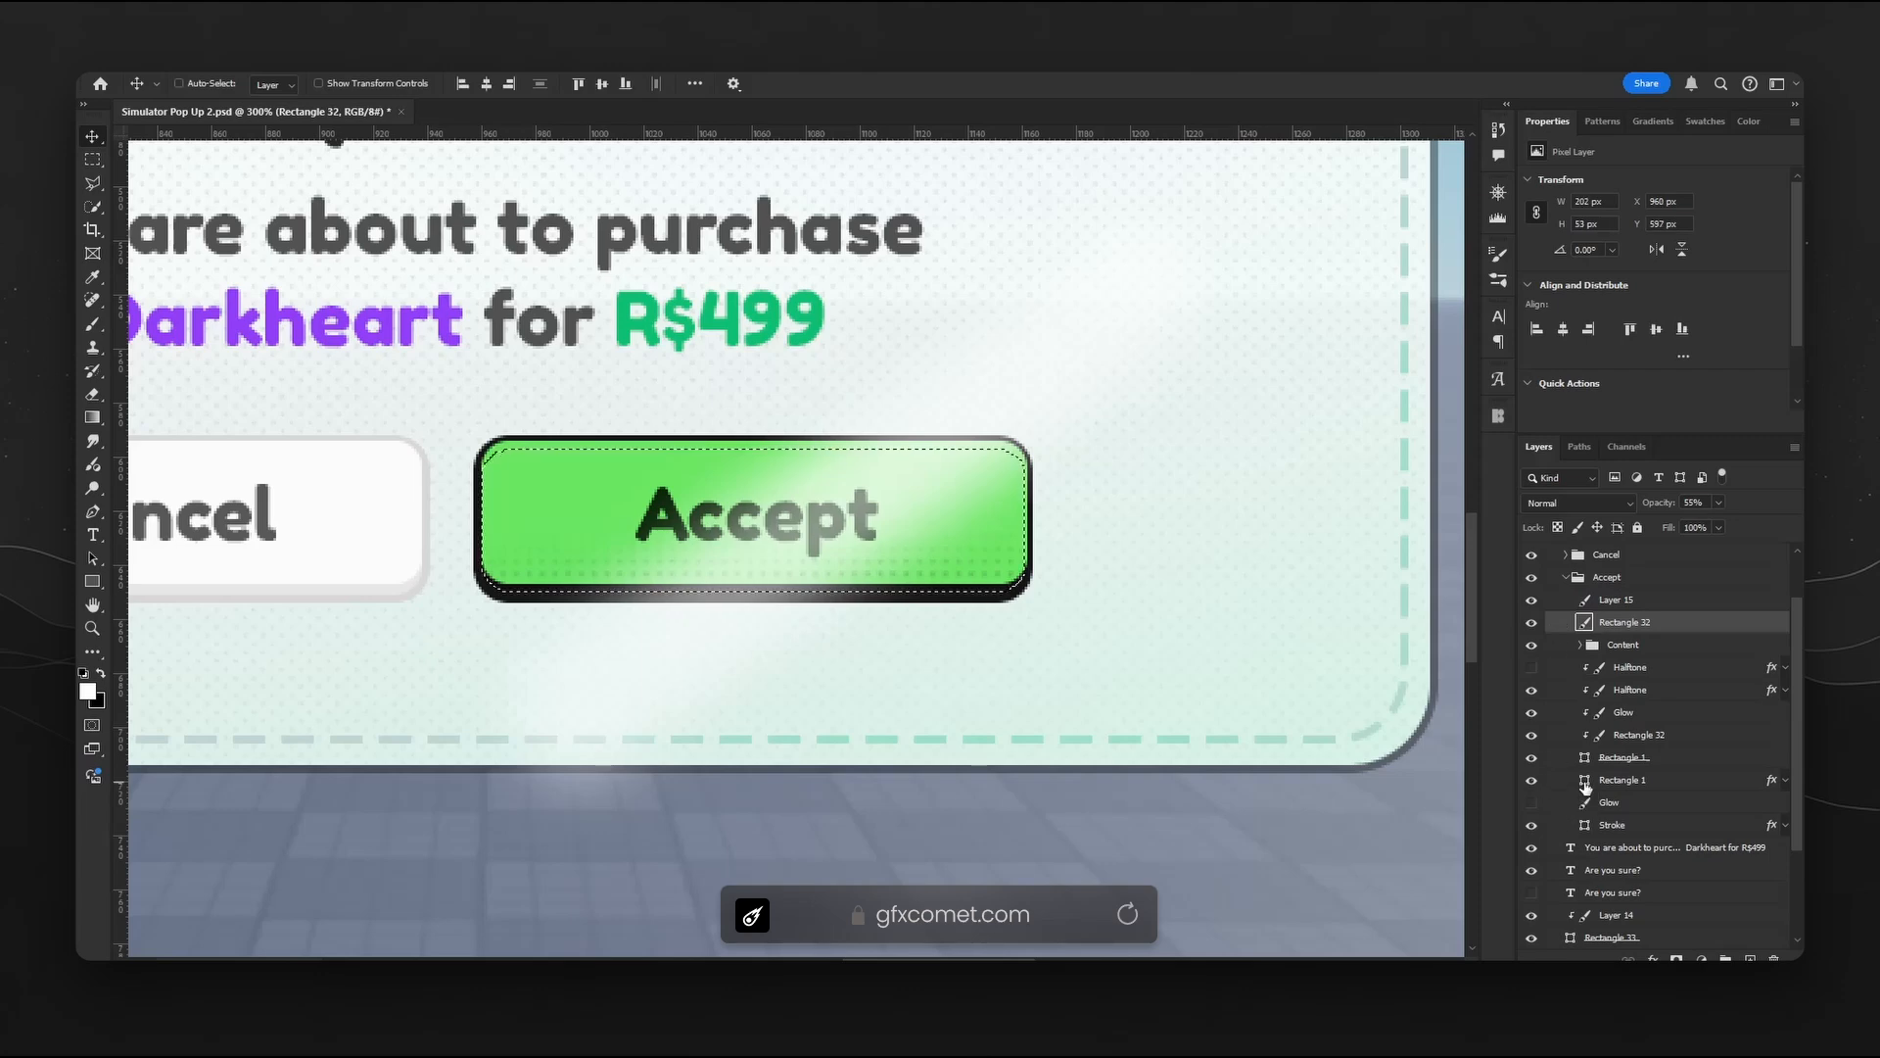
left_click(1583, 760, "ctrl")
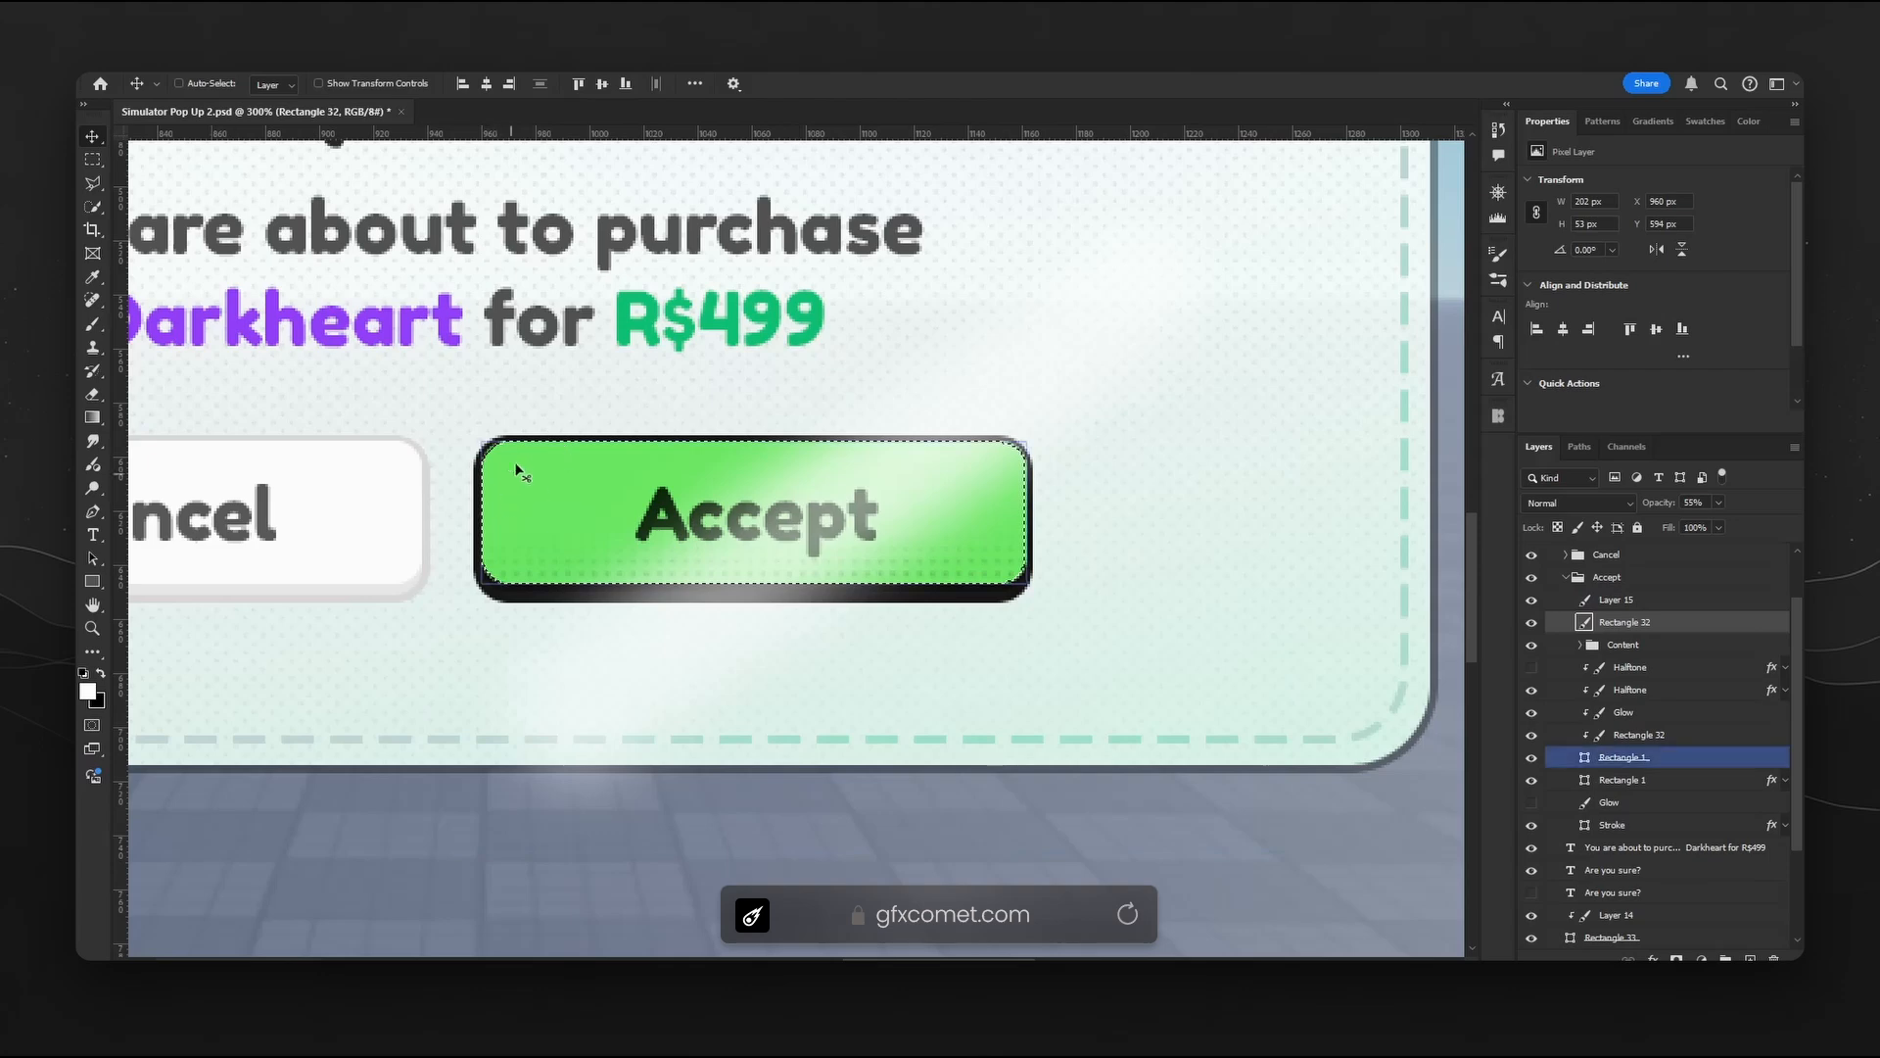
left_click(92, 160)
right_click(616, 276)
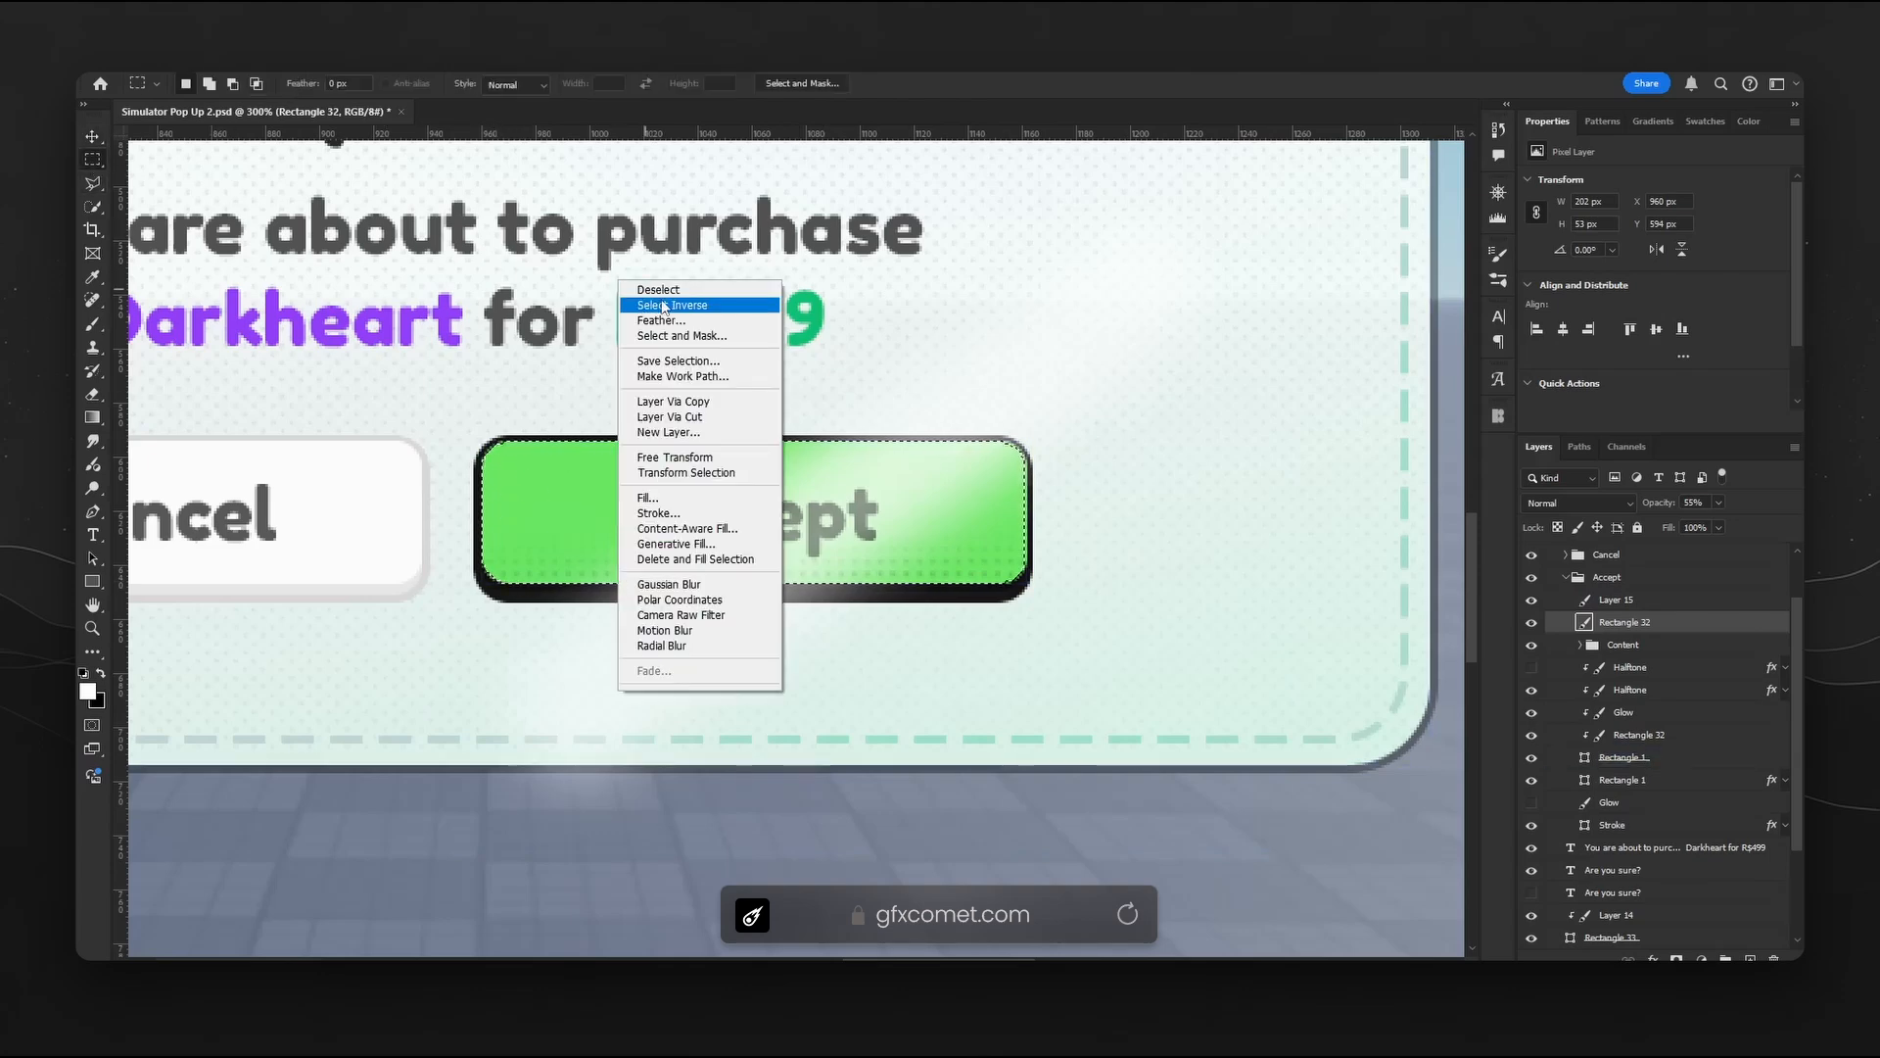
left_click(659, 305)
key("Delete")
key("ctrl+minus")
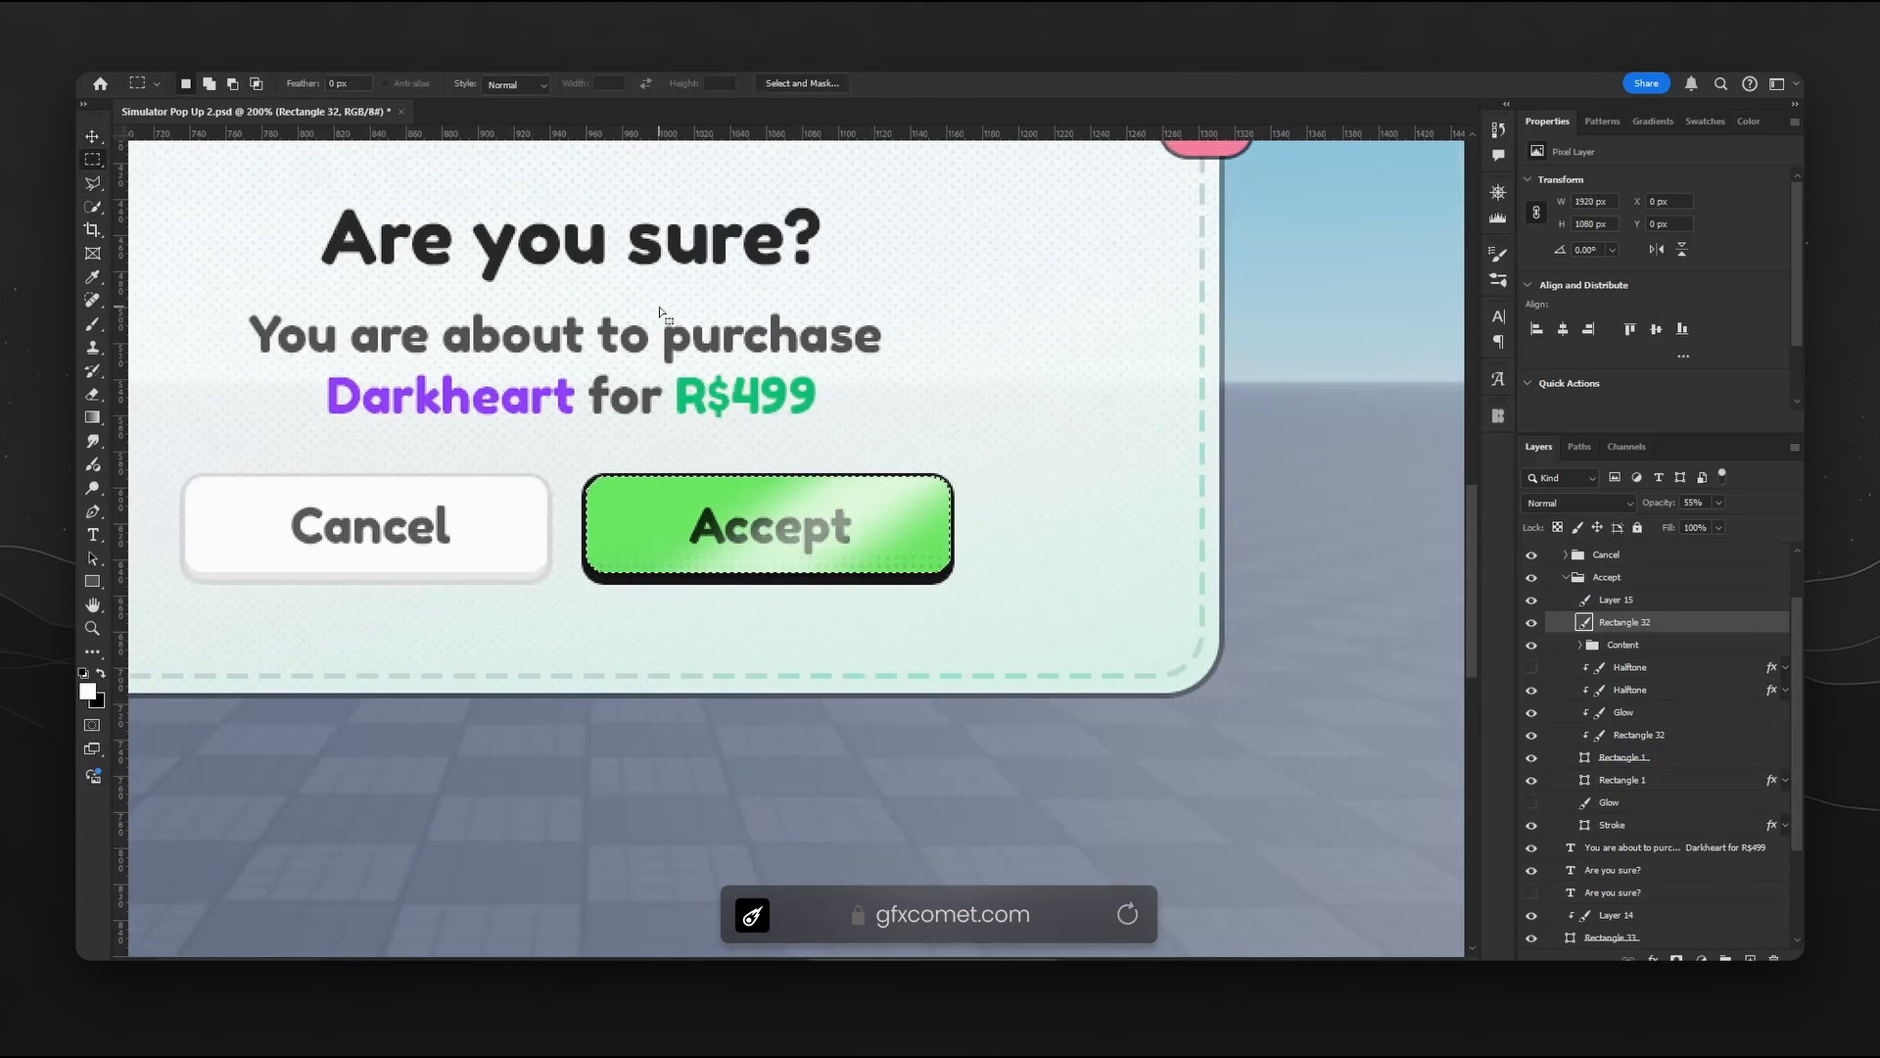
- Deselect, move the trimmed shine copy down below the Accept button, and delete it
key("v")
key("ctrl+d")
key("Delete")
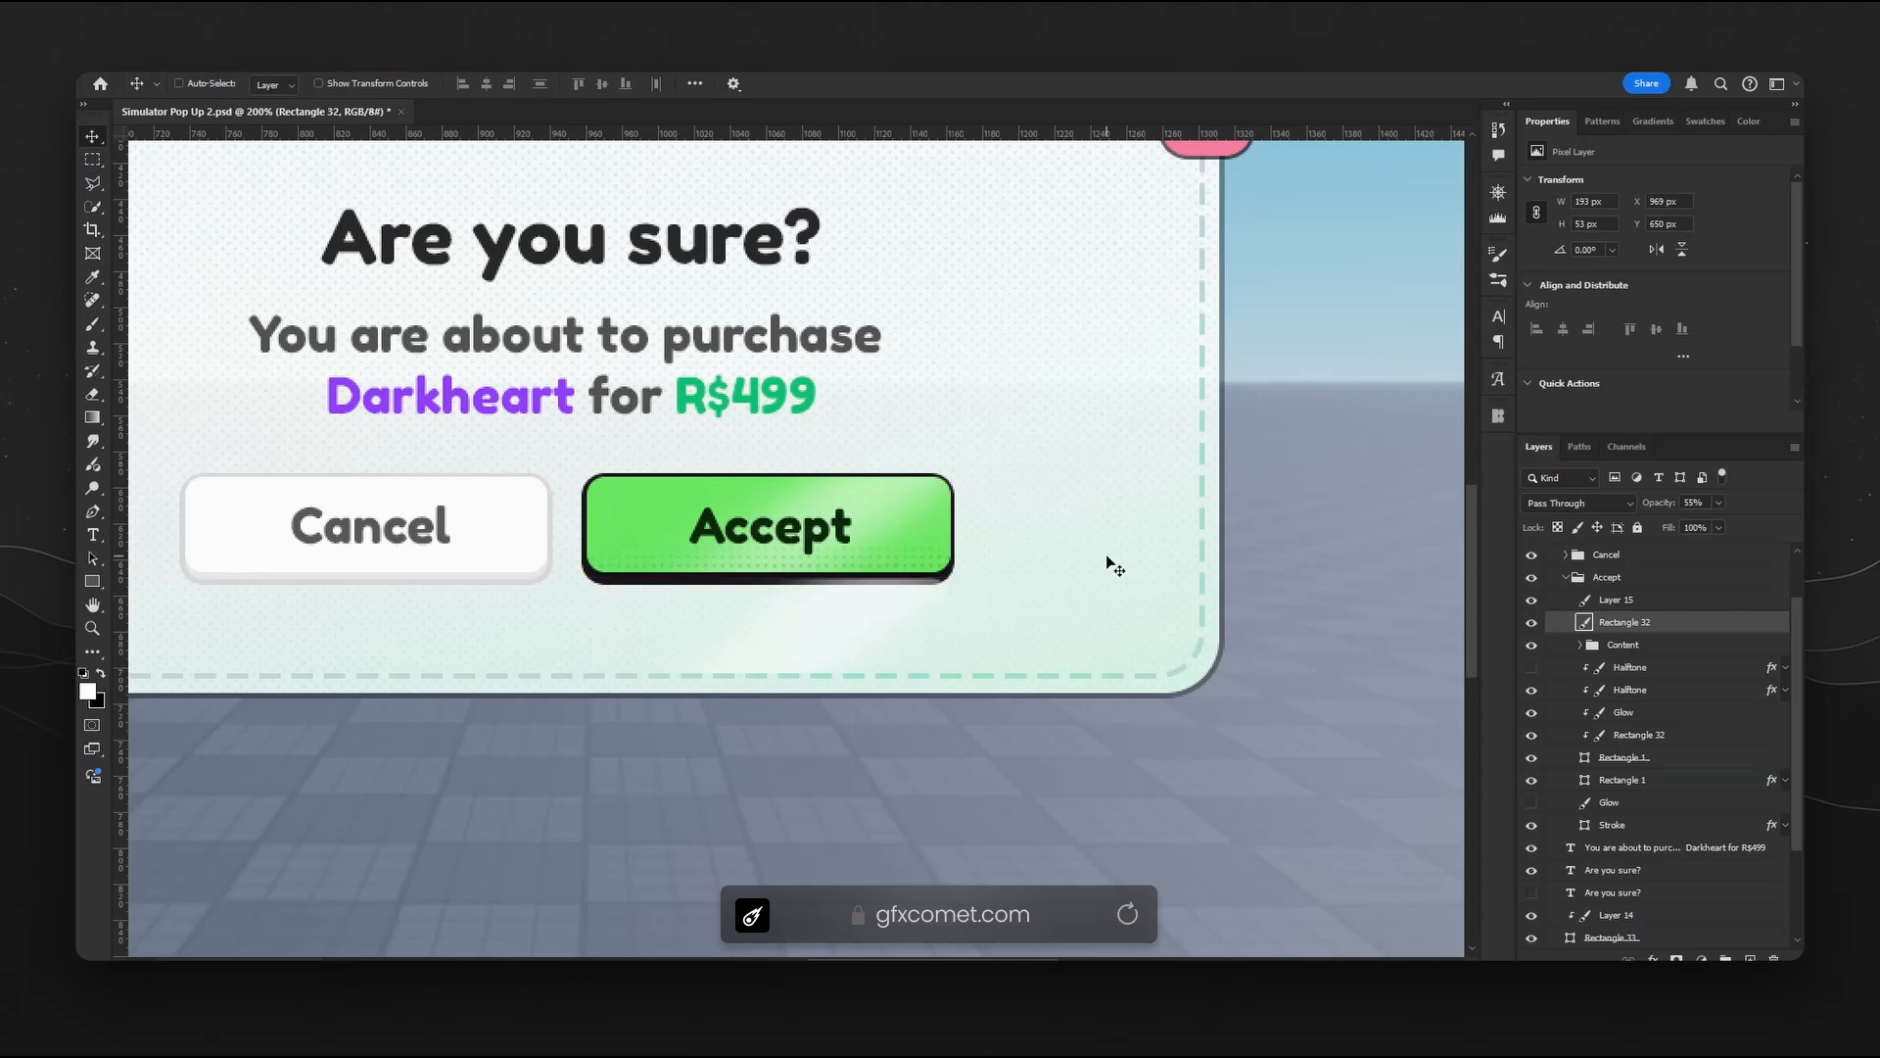
- Duplicate the Accept button's visible Halftone layer as an unclipped layer directly below the Content folder
left_click(1614, 669)
left_click(1529, 669)
left_click(1531, 669)
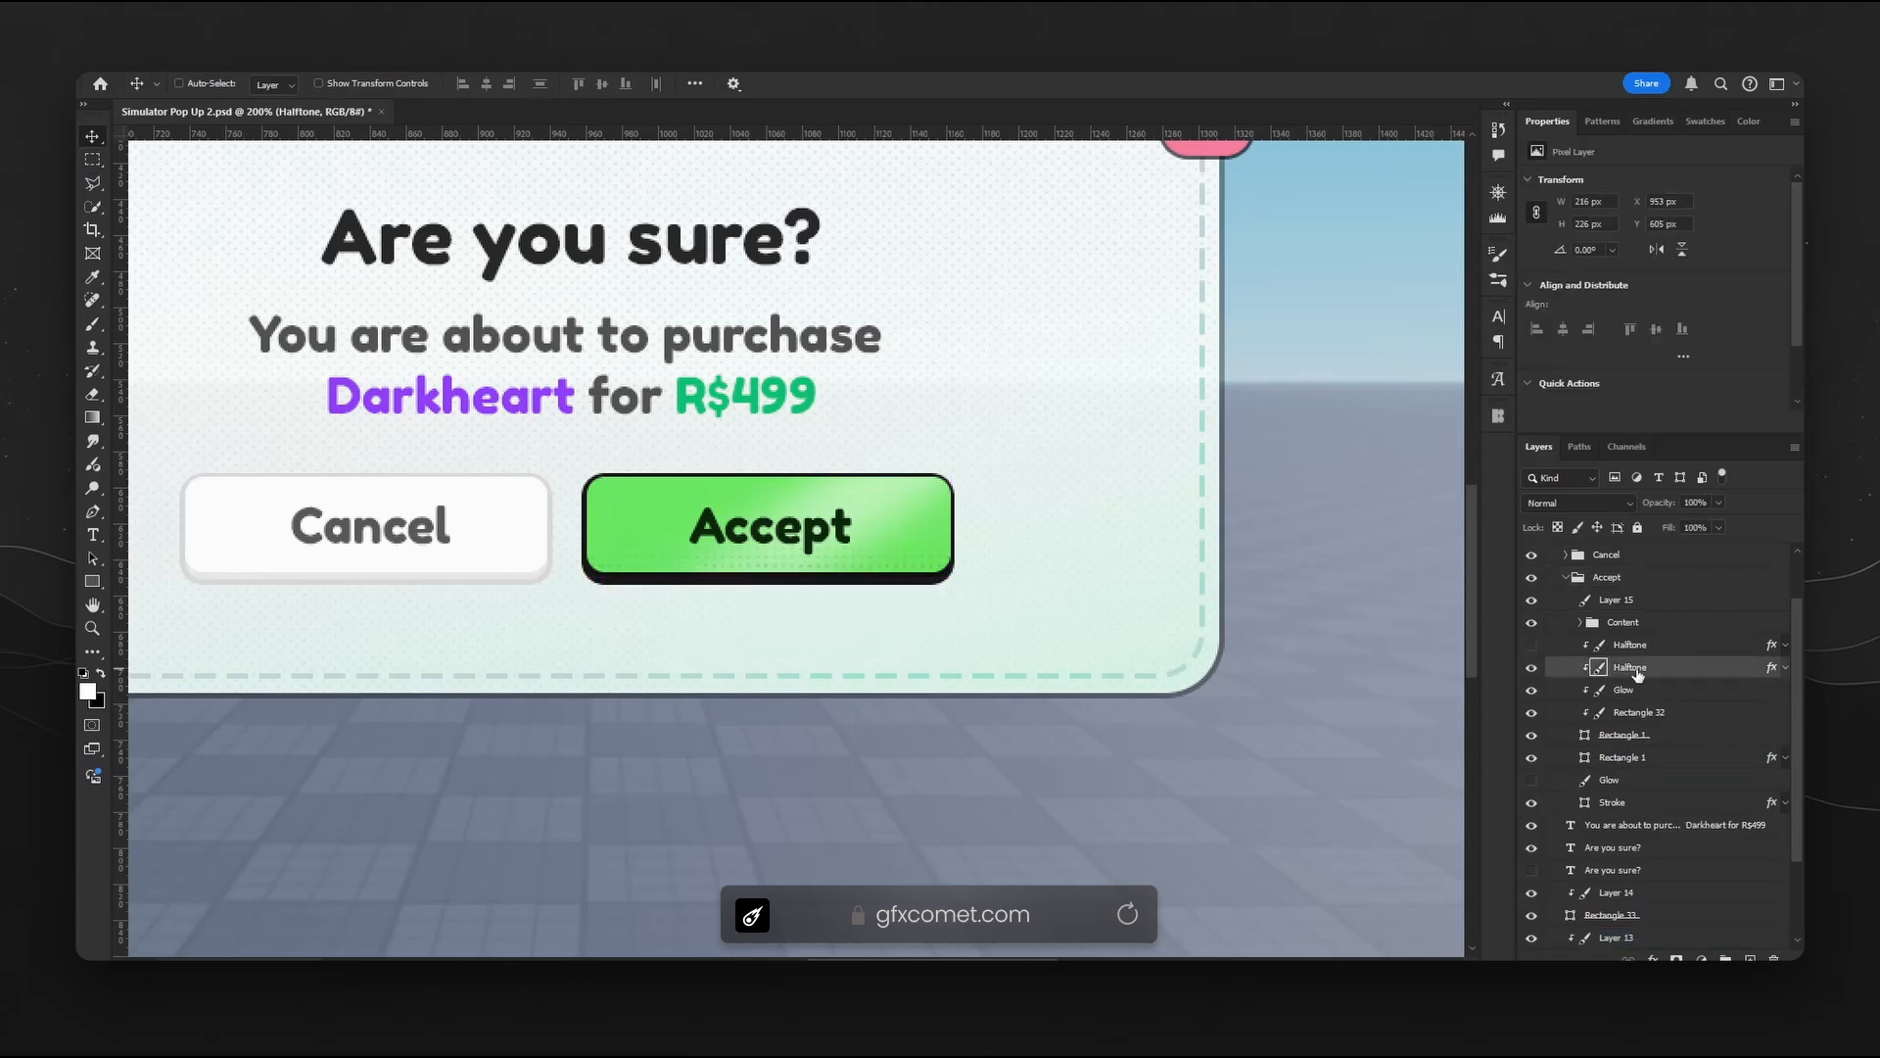
left_click_drag(1643, 666, 1653, 638, "alt")
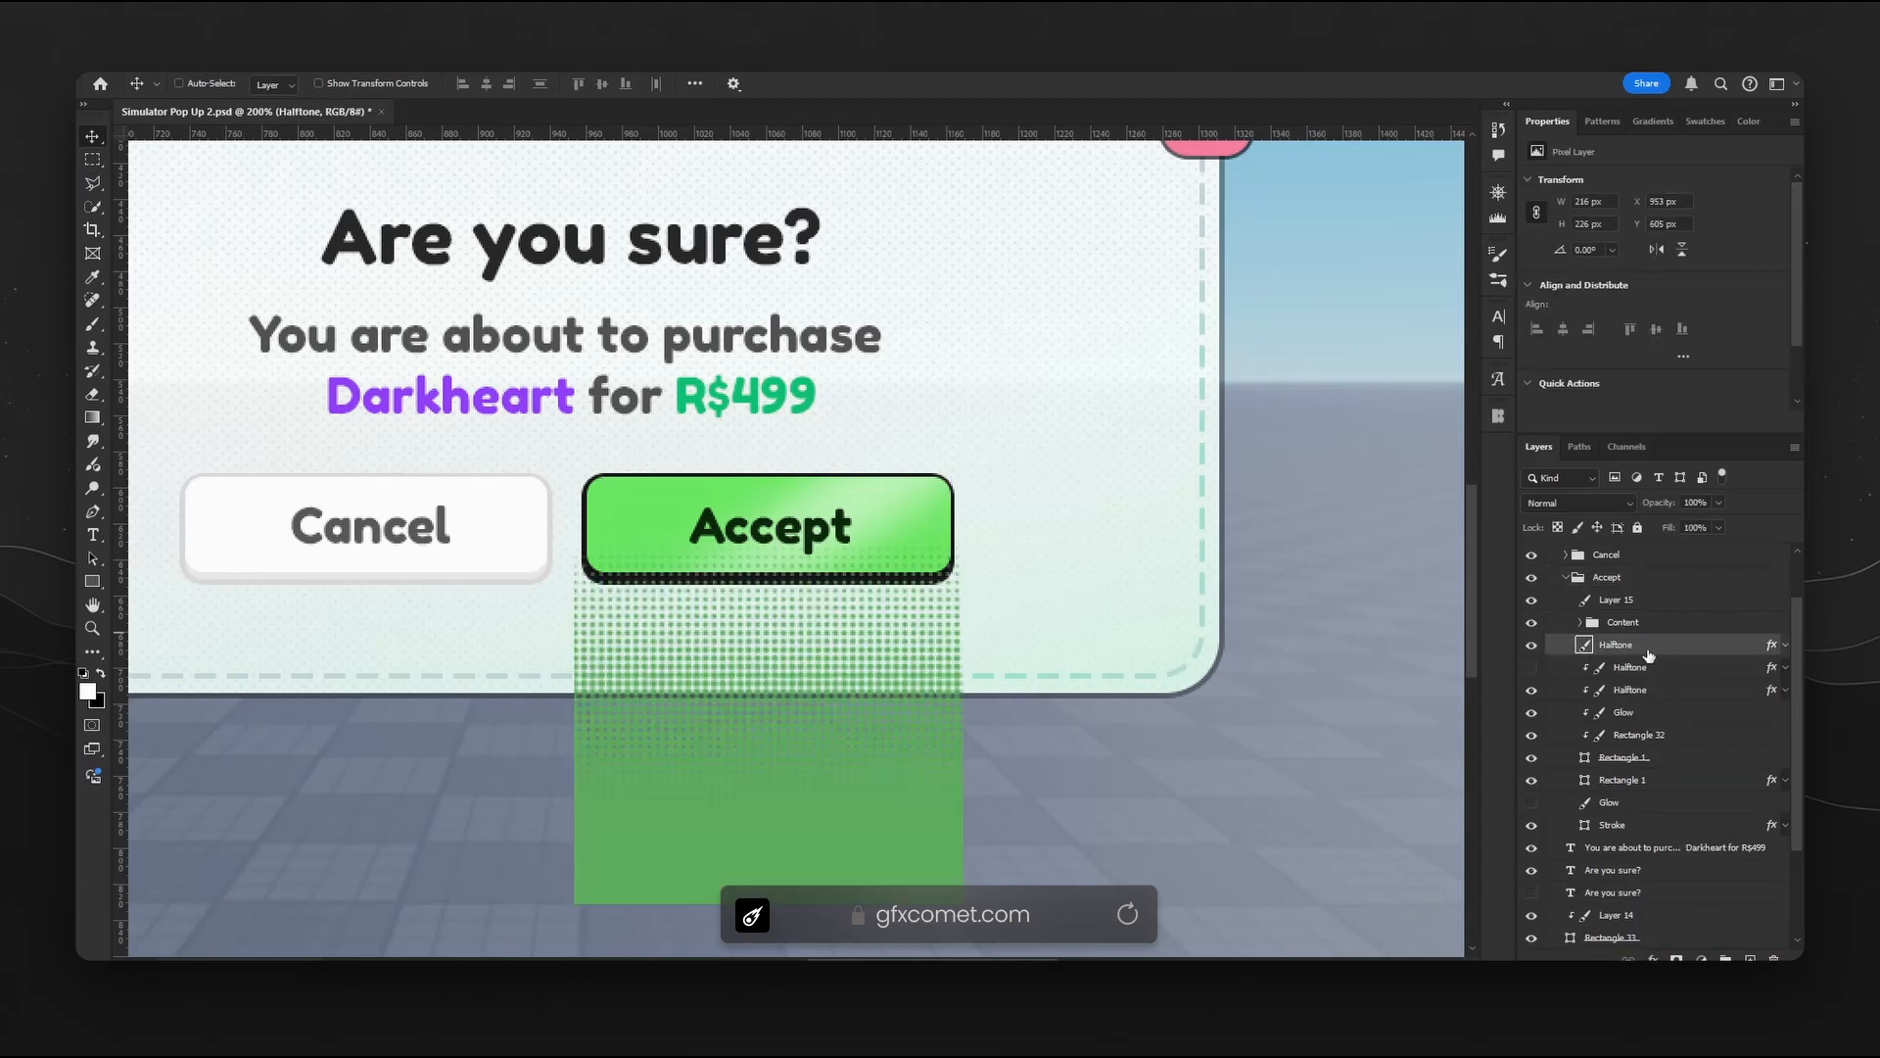
- Change the Color Overlay of the Halftone copy to white
double_click(1669, 647)
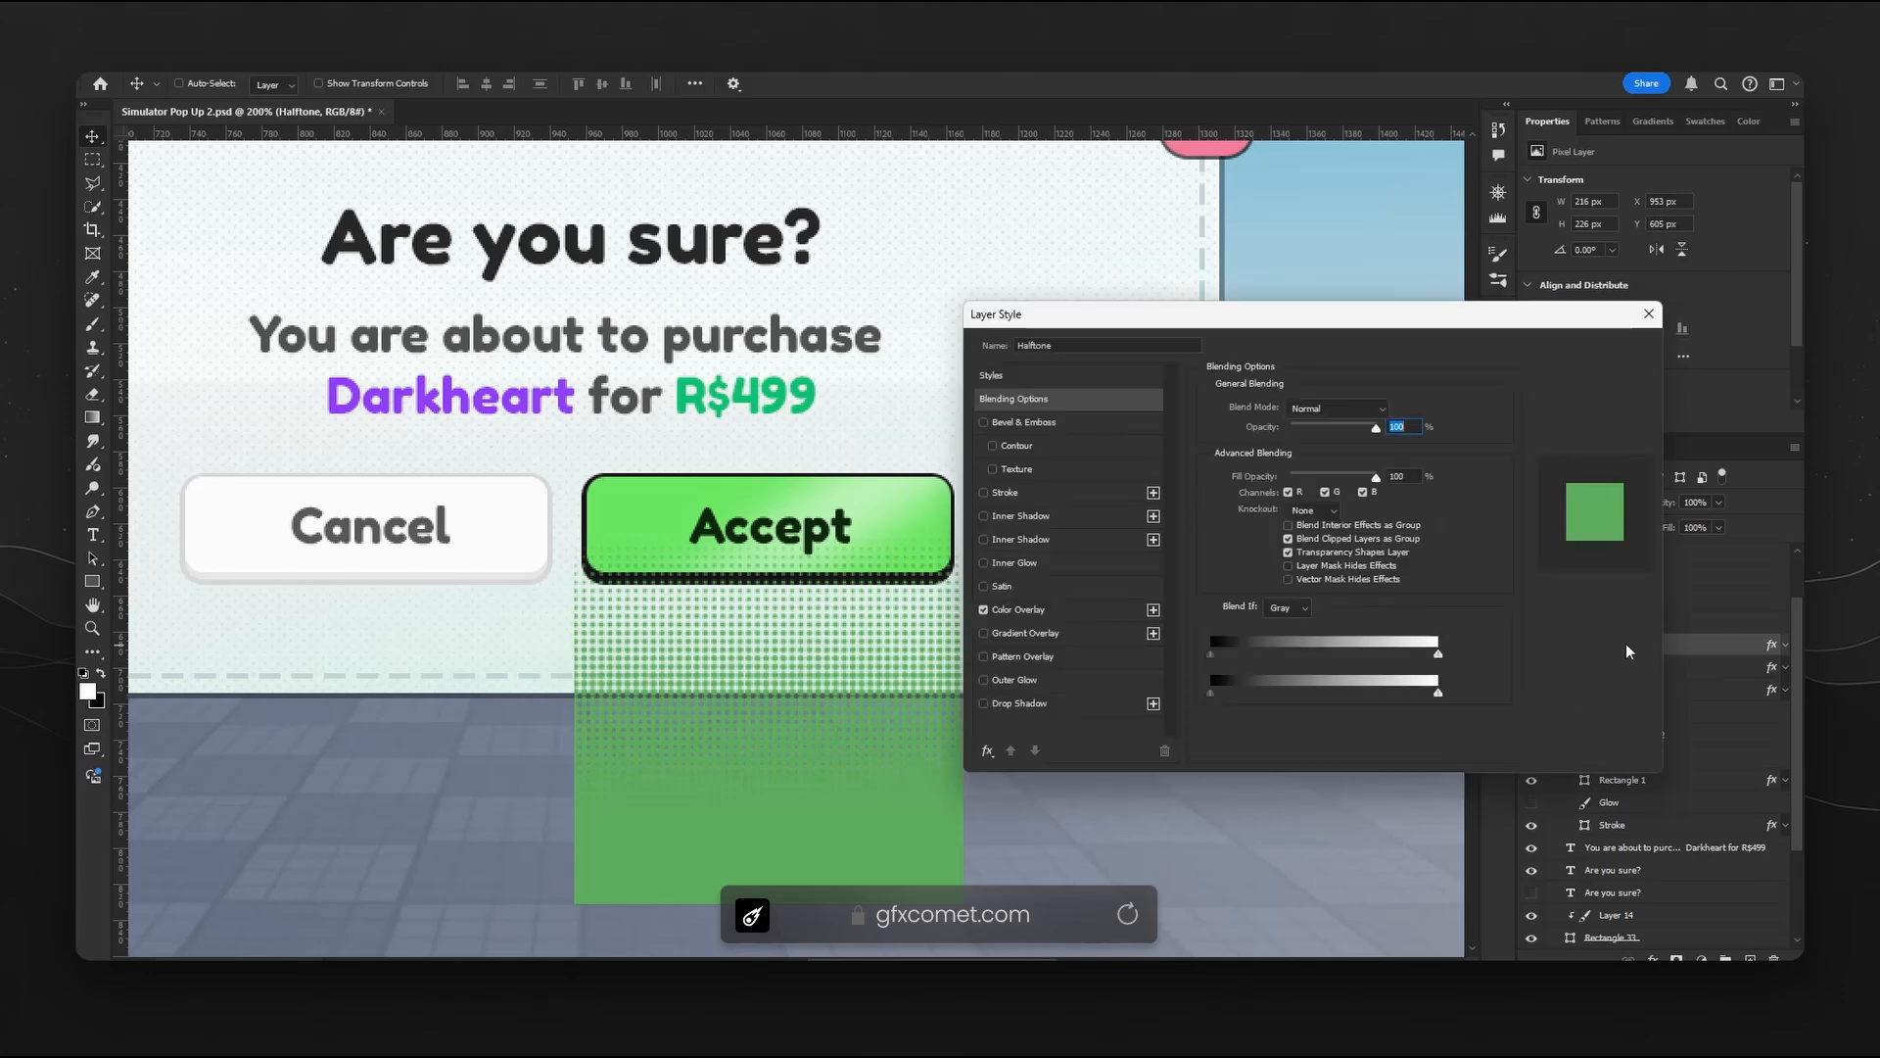
left_click(1023, 609)
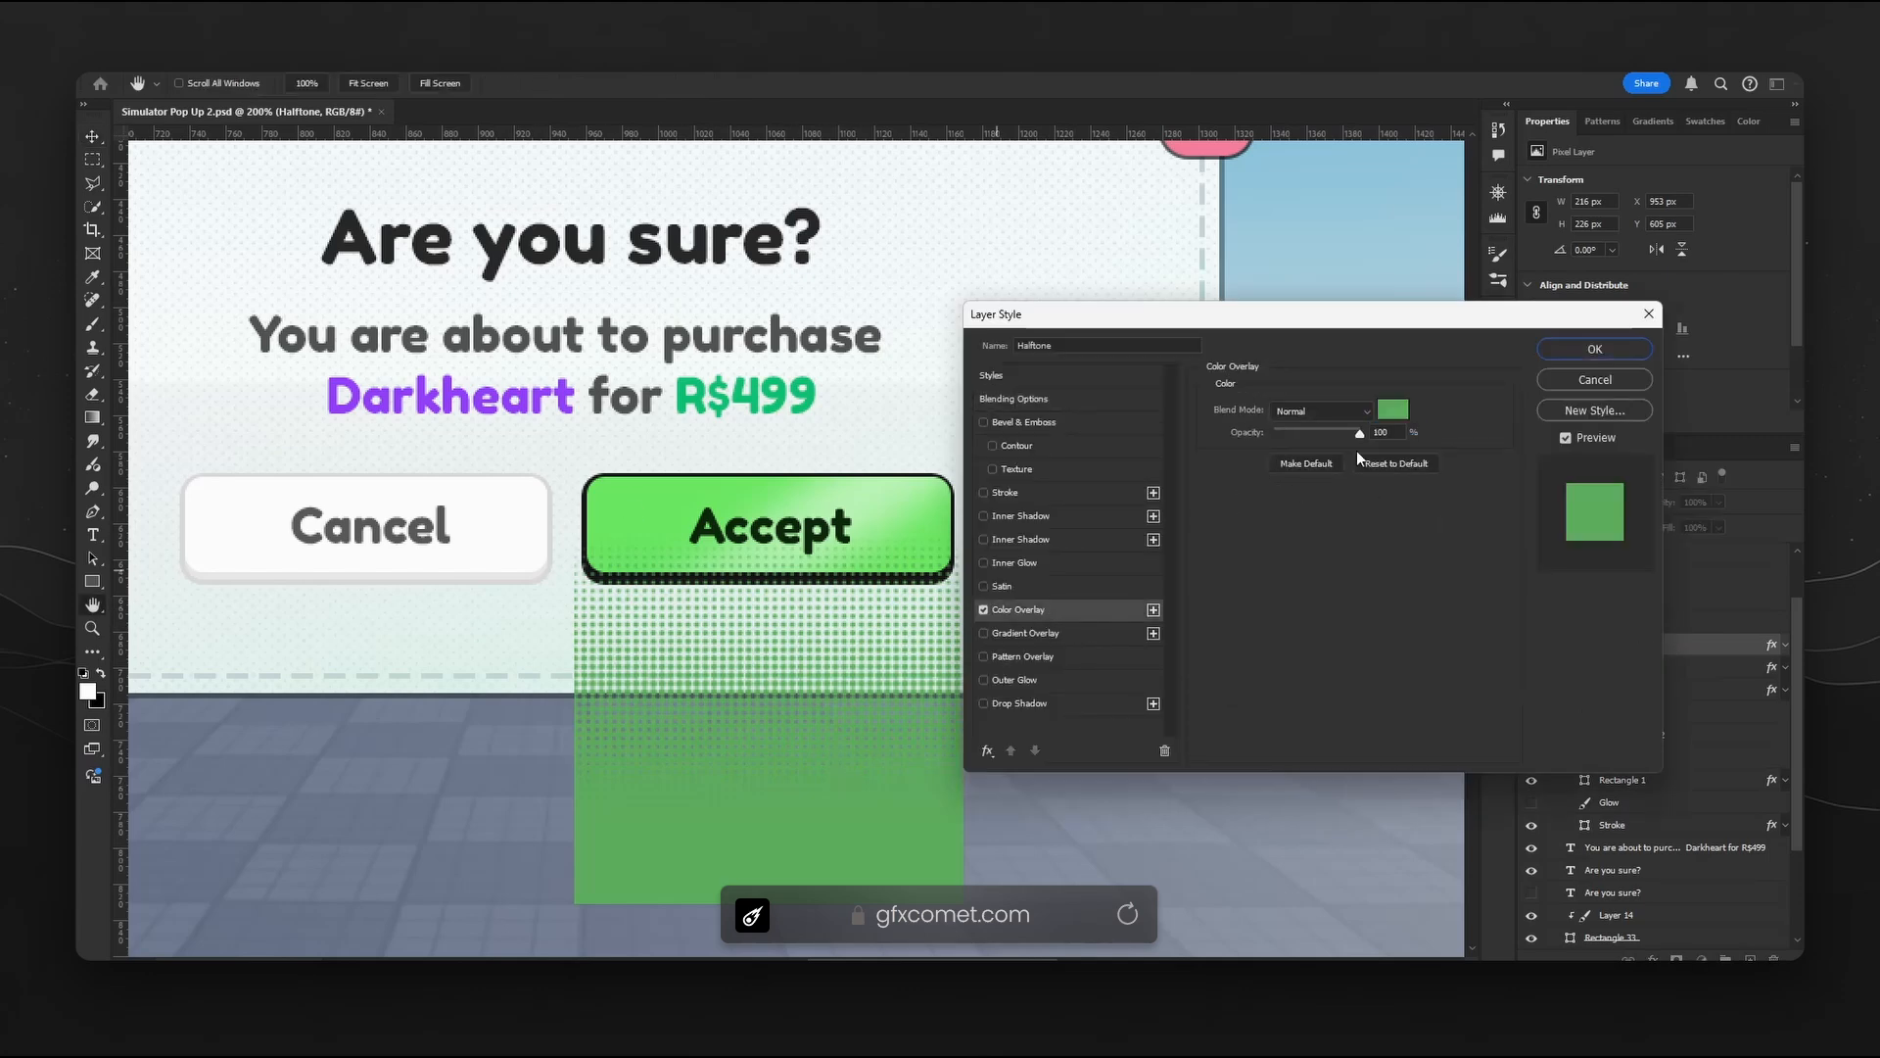
left_click(1393, 409)
left_click_drag(1195, 565, 1028, 641)
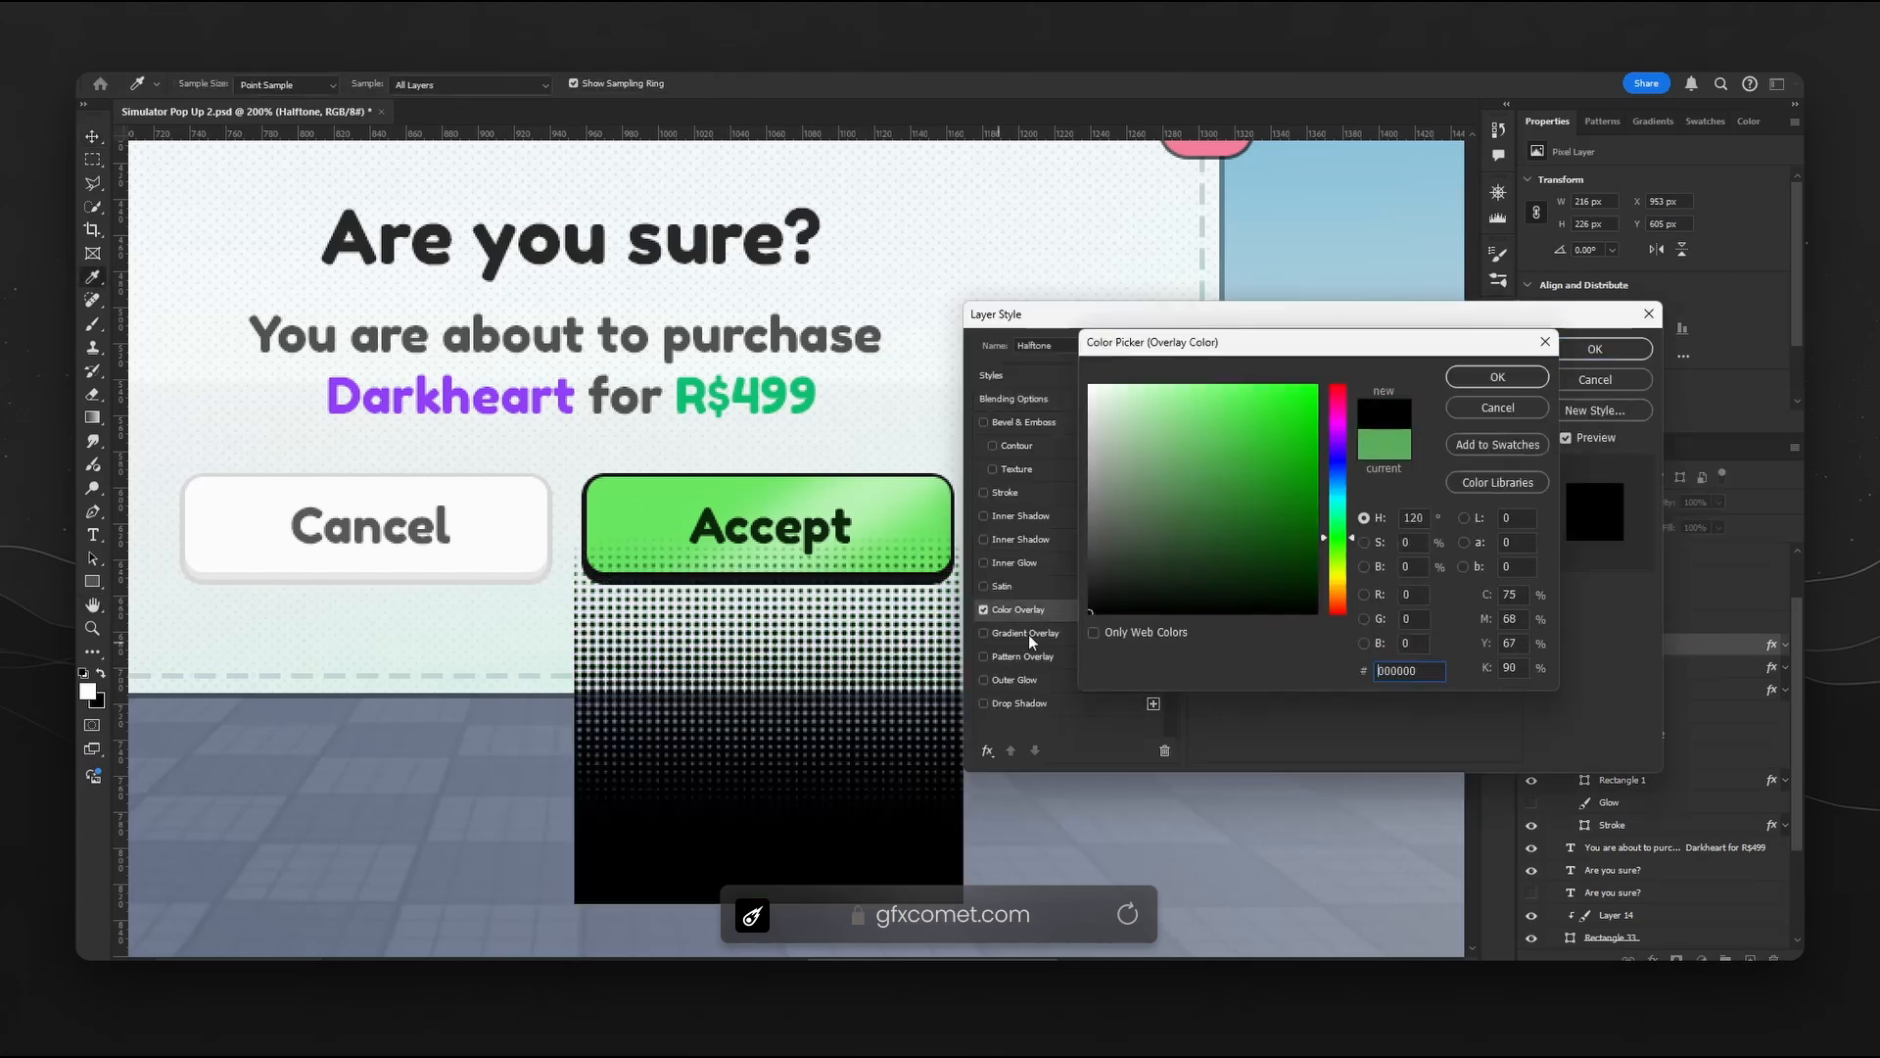
left_click_drag(1222, 536, 878, 290)
left_click(1529, 374)
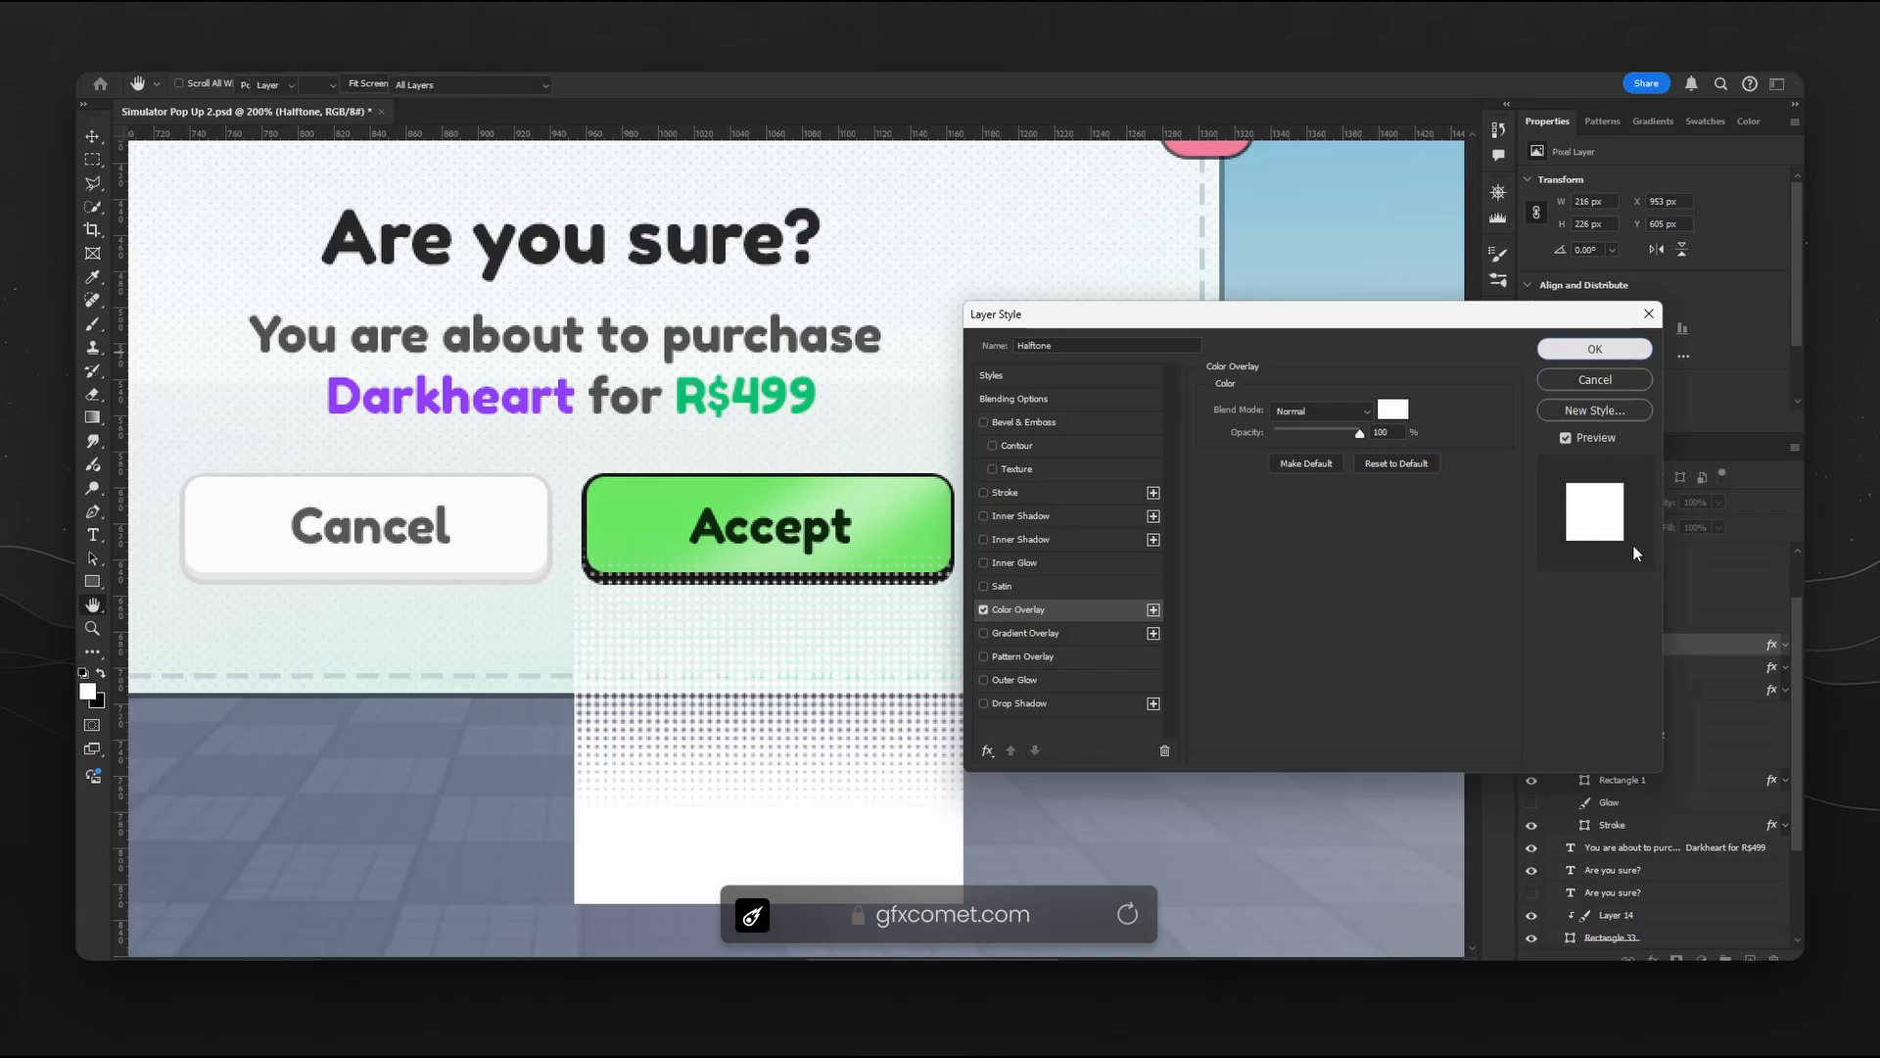
left_click(1606, 351)
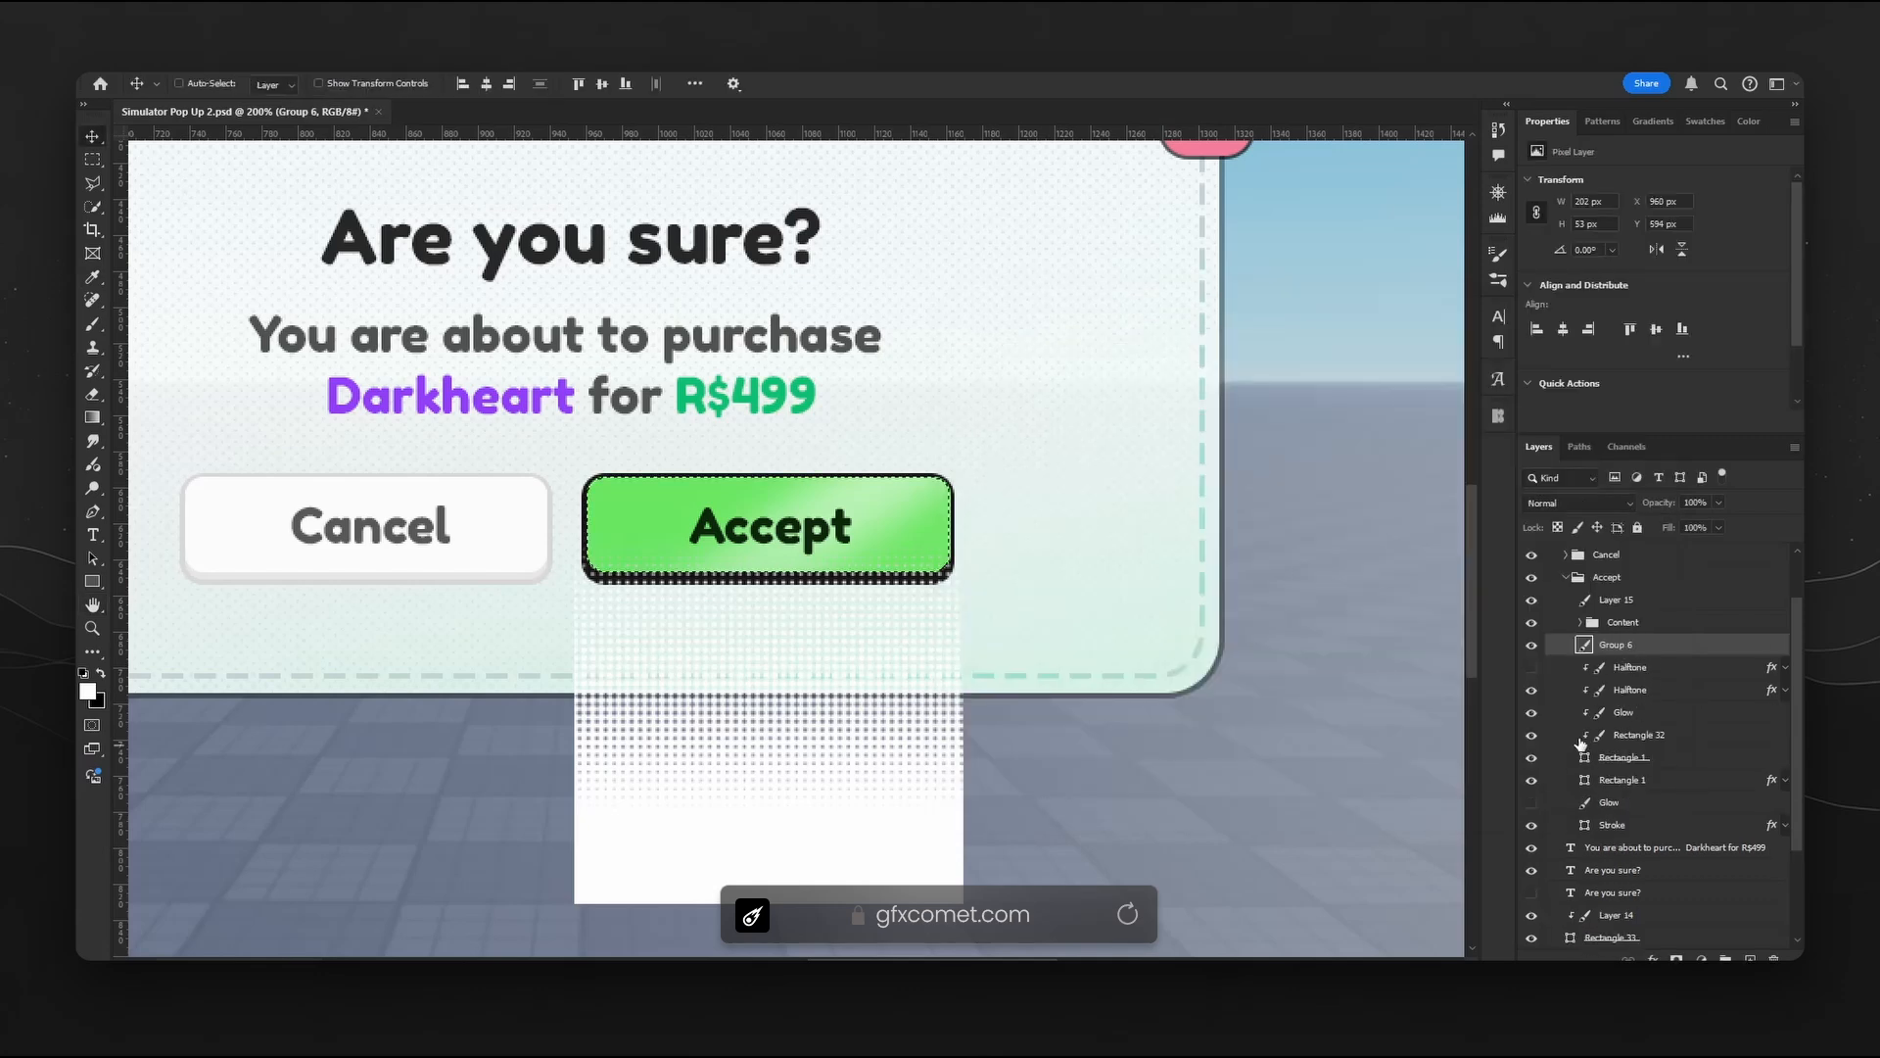
- Trim the rasterized halftone copy, Group 6, to the shape of the Accept button using an inverted selection
left_click(1585, 773, "ctrl")
key("m")
right_click(710, 282)
left_click(809, 305)
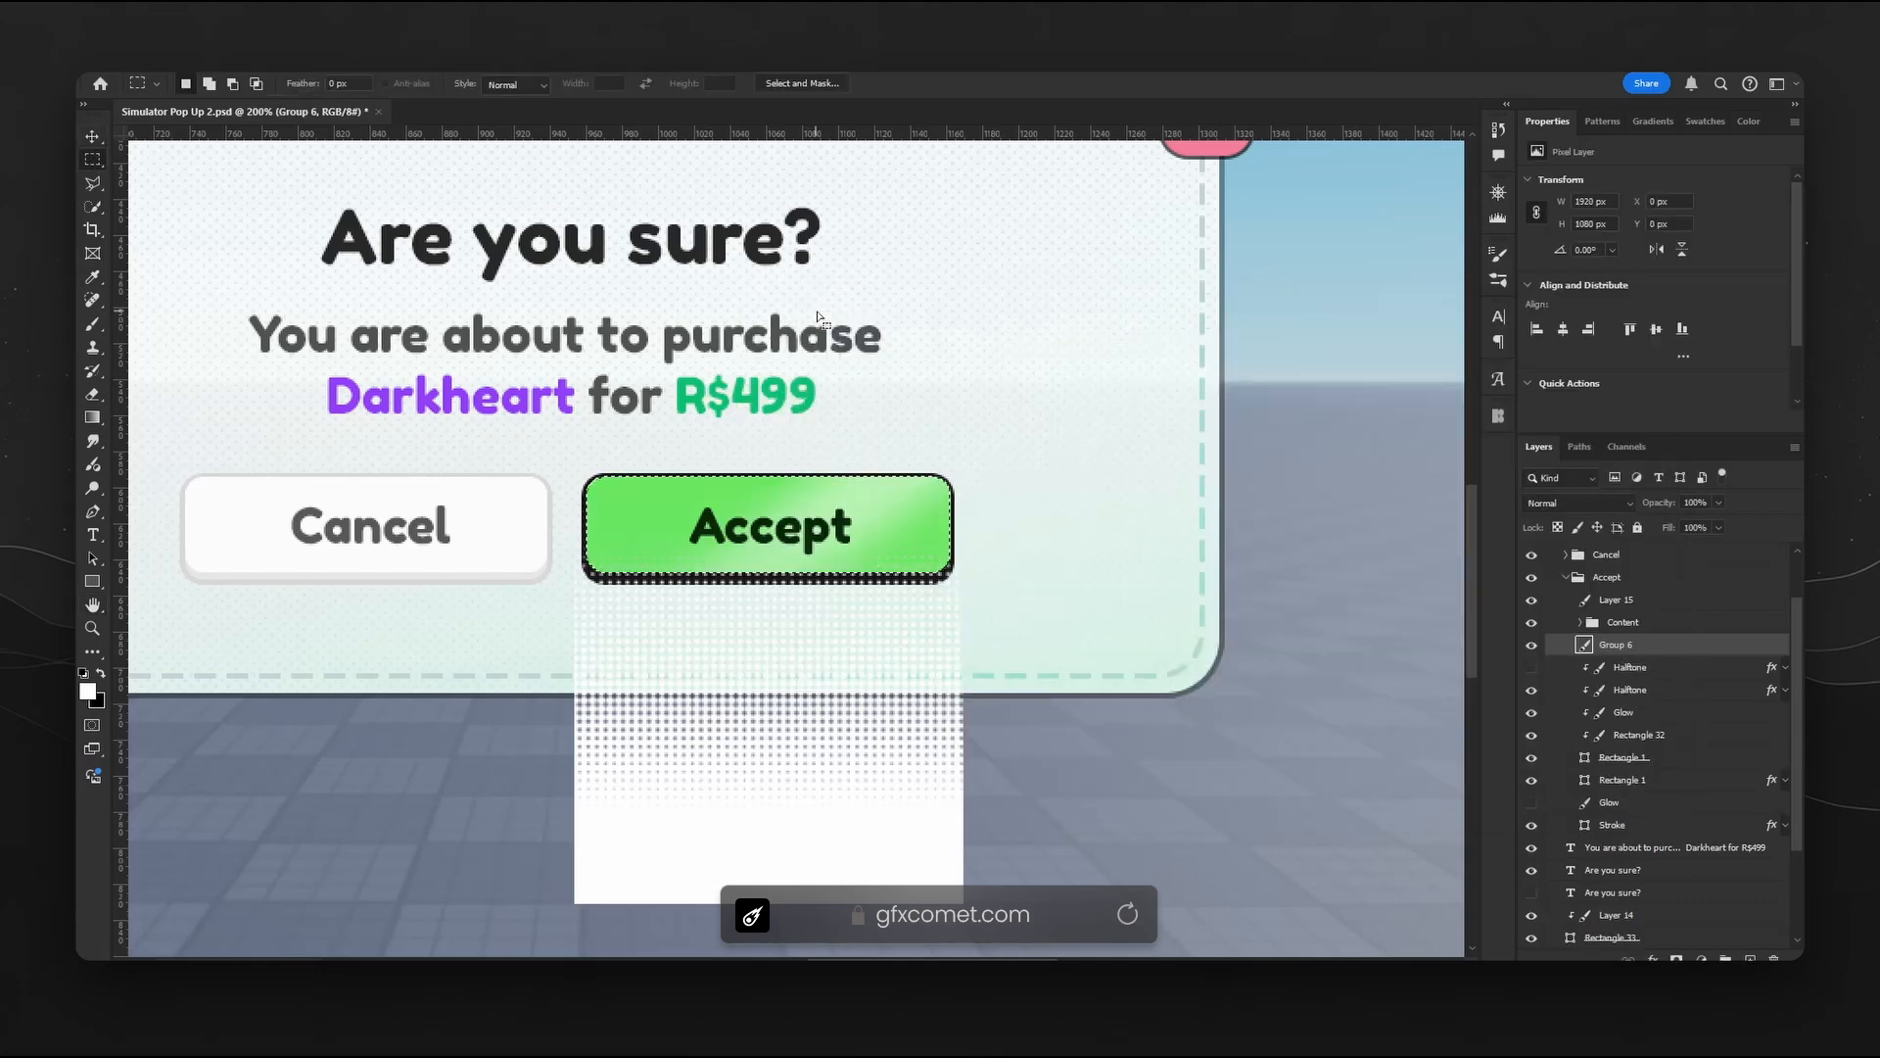
key("Delete")
- Deselect, shift the trimmed halftone piece, and discard it
key("ctrl+d")
key("v")
left_click_drag(990, 556, 989, 525)
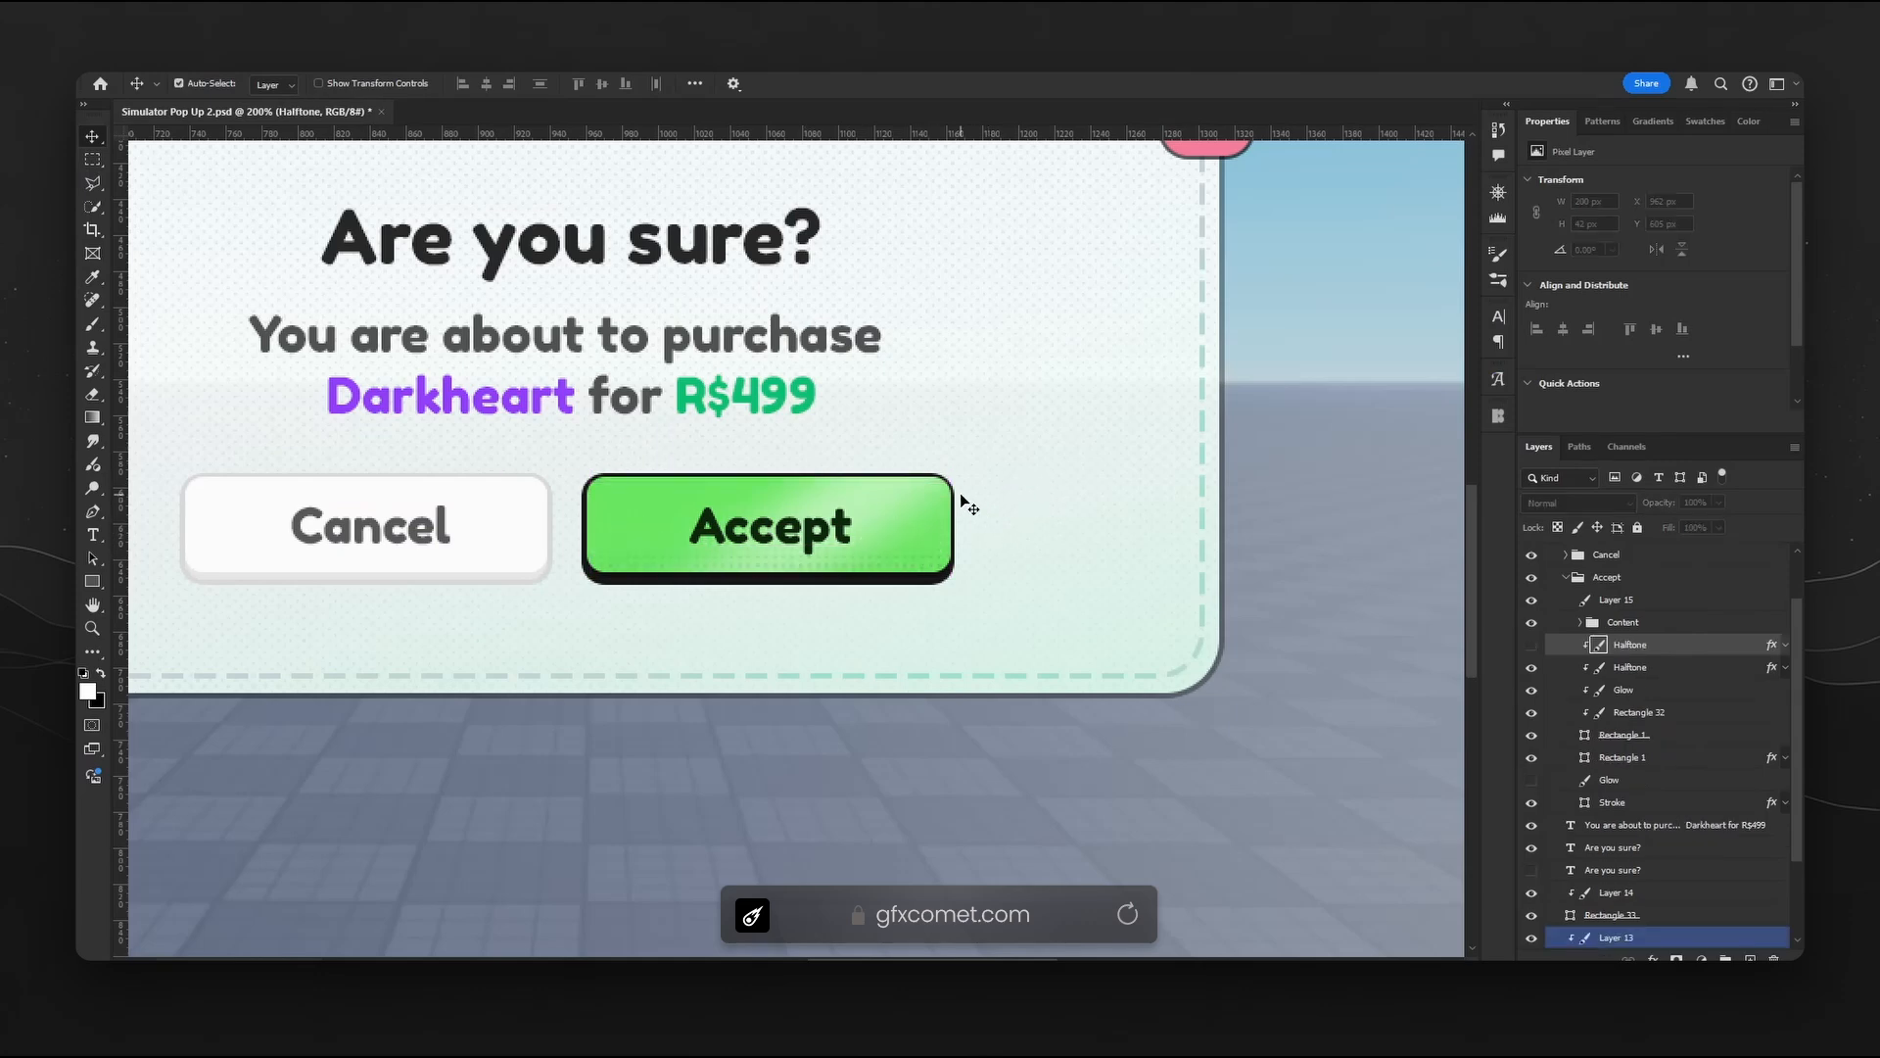
key("ctrl+minus")
key("h")
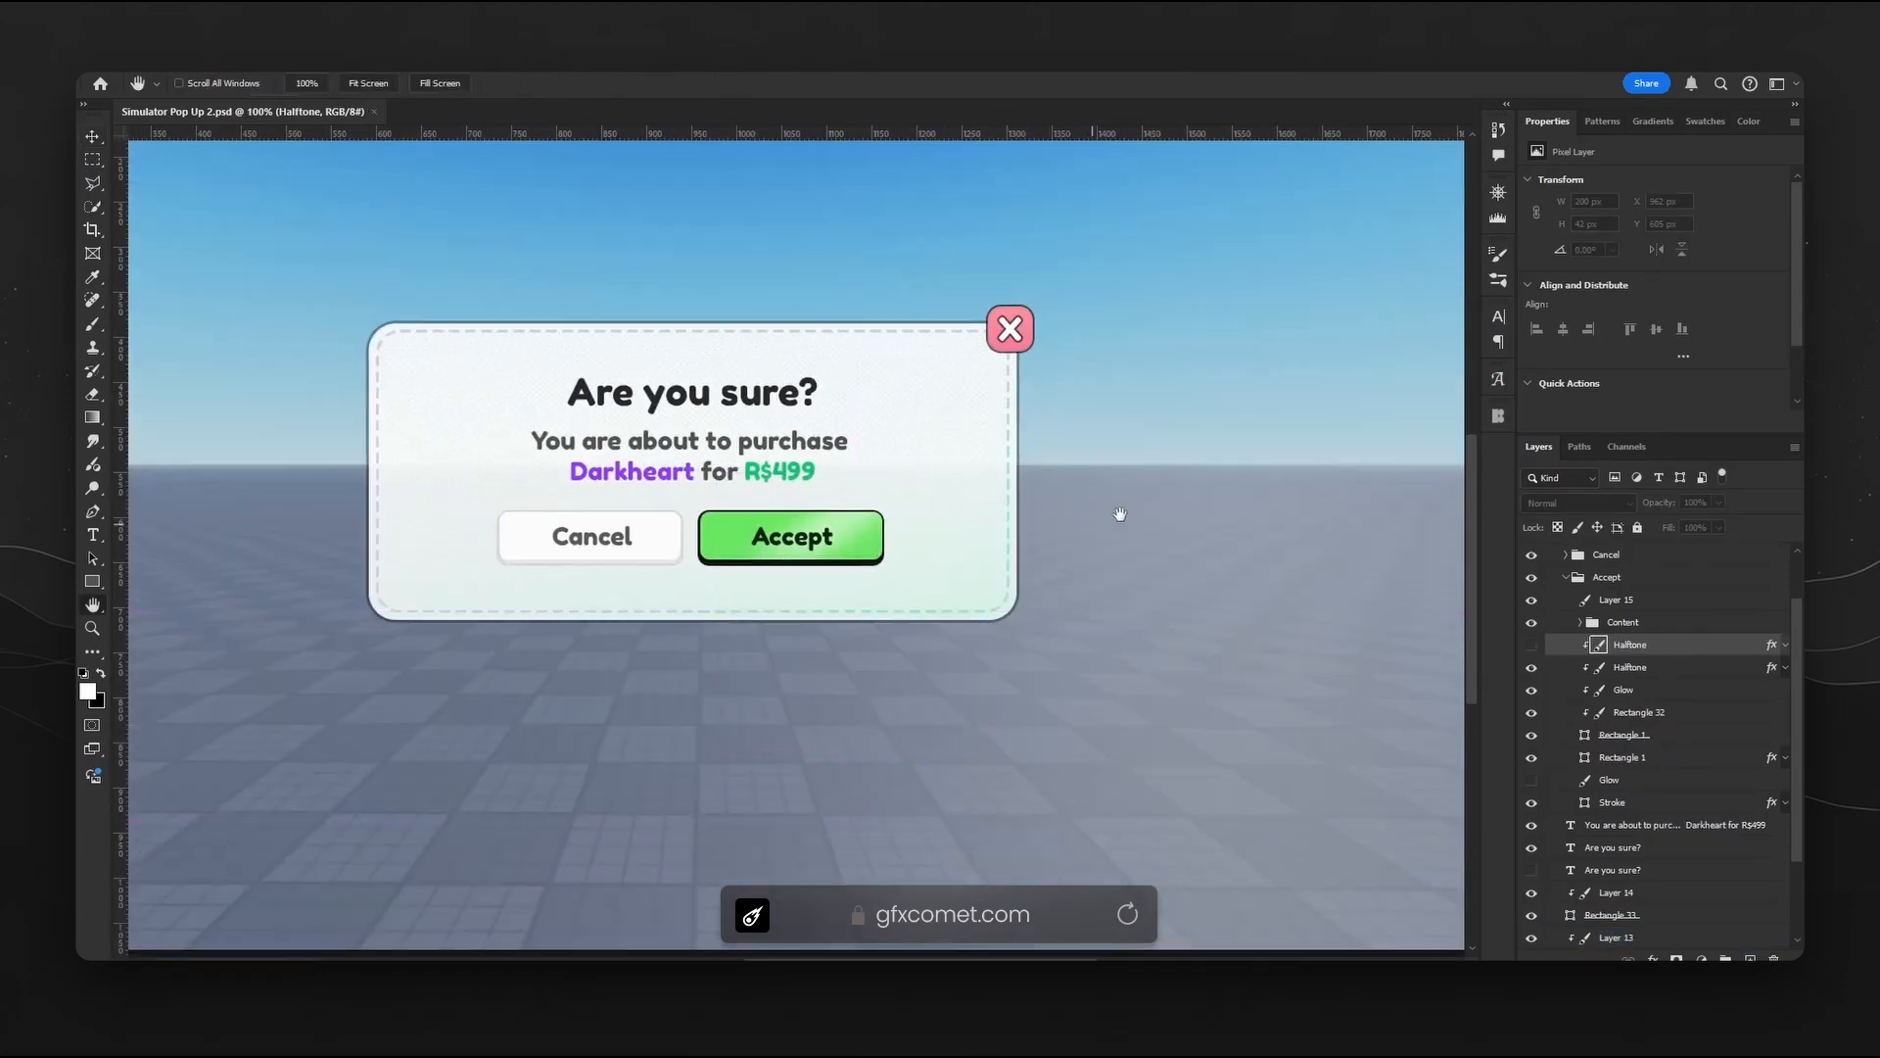
left_click_drag(1119, 514, 1156, 568)
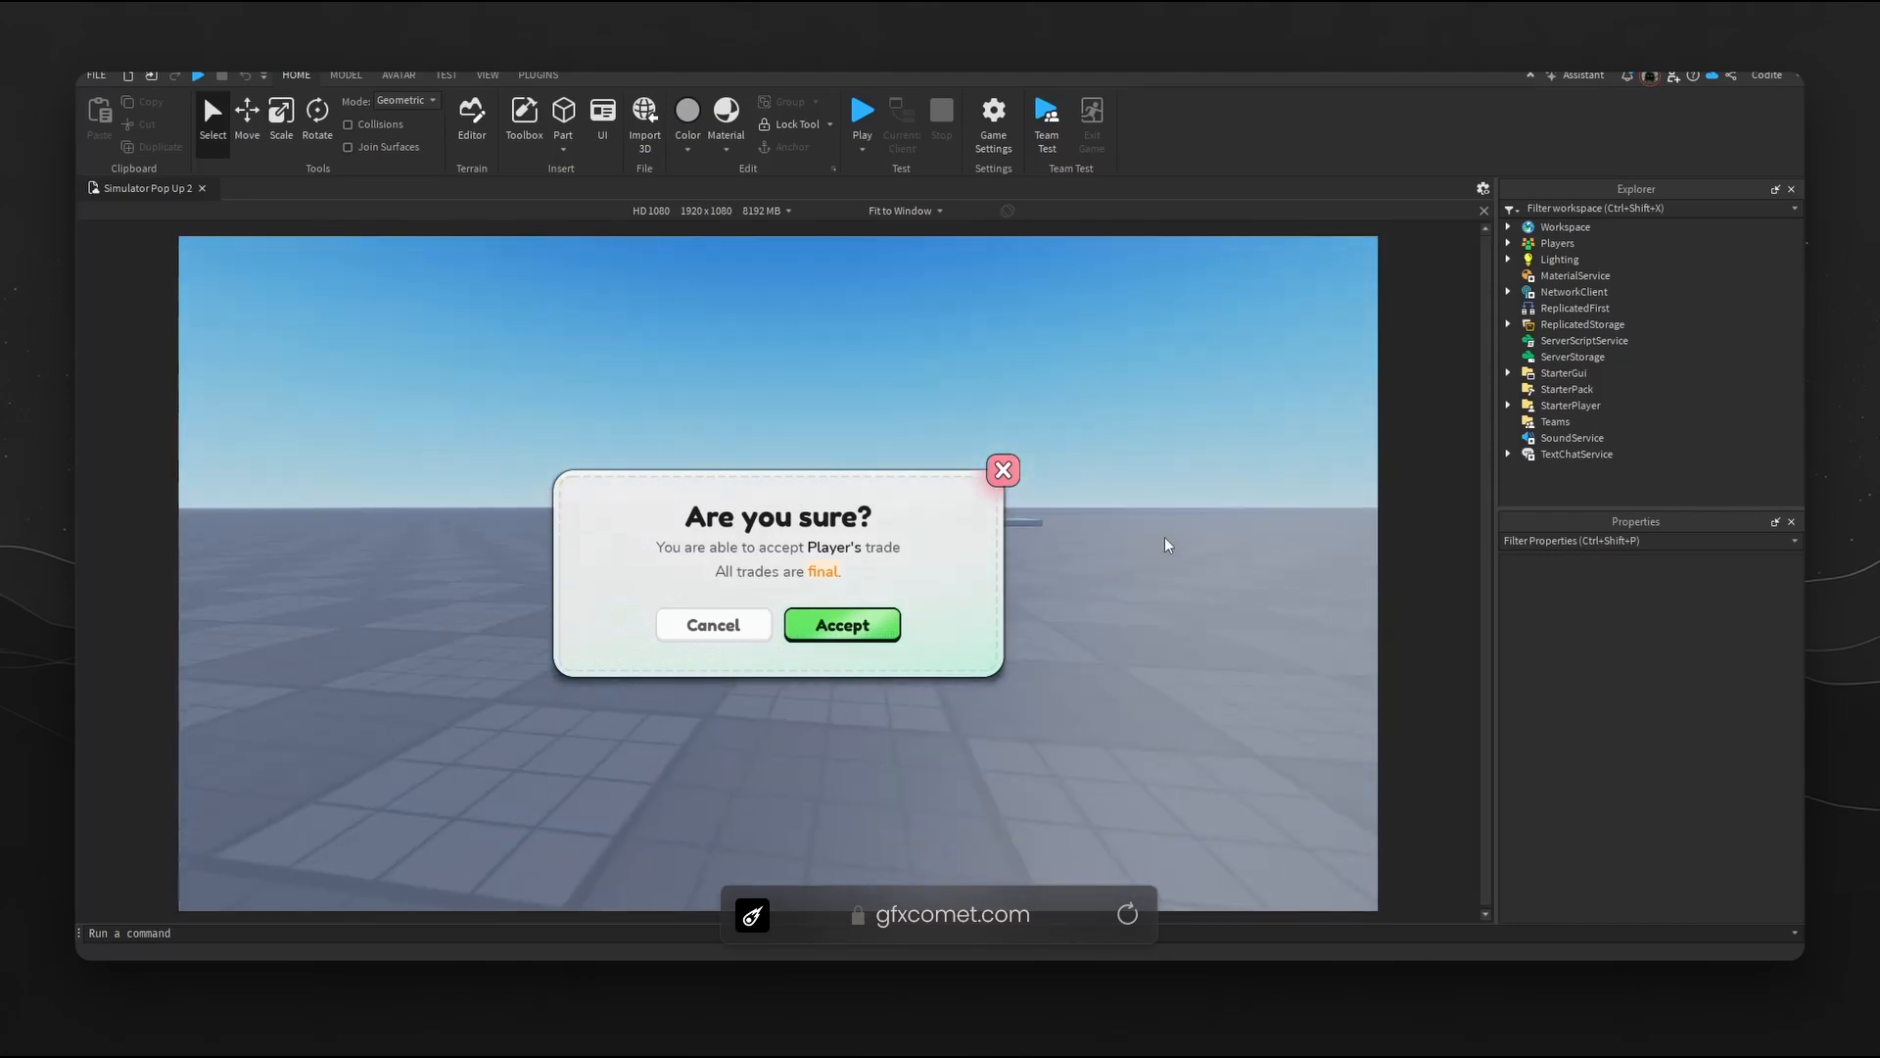
- Switch to Roblox Studio and view the imported popup at Actual Resolution
left_click(906, 210)
left_click(931, 248)
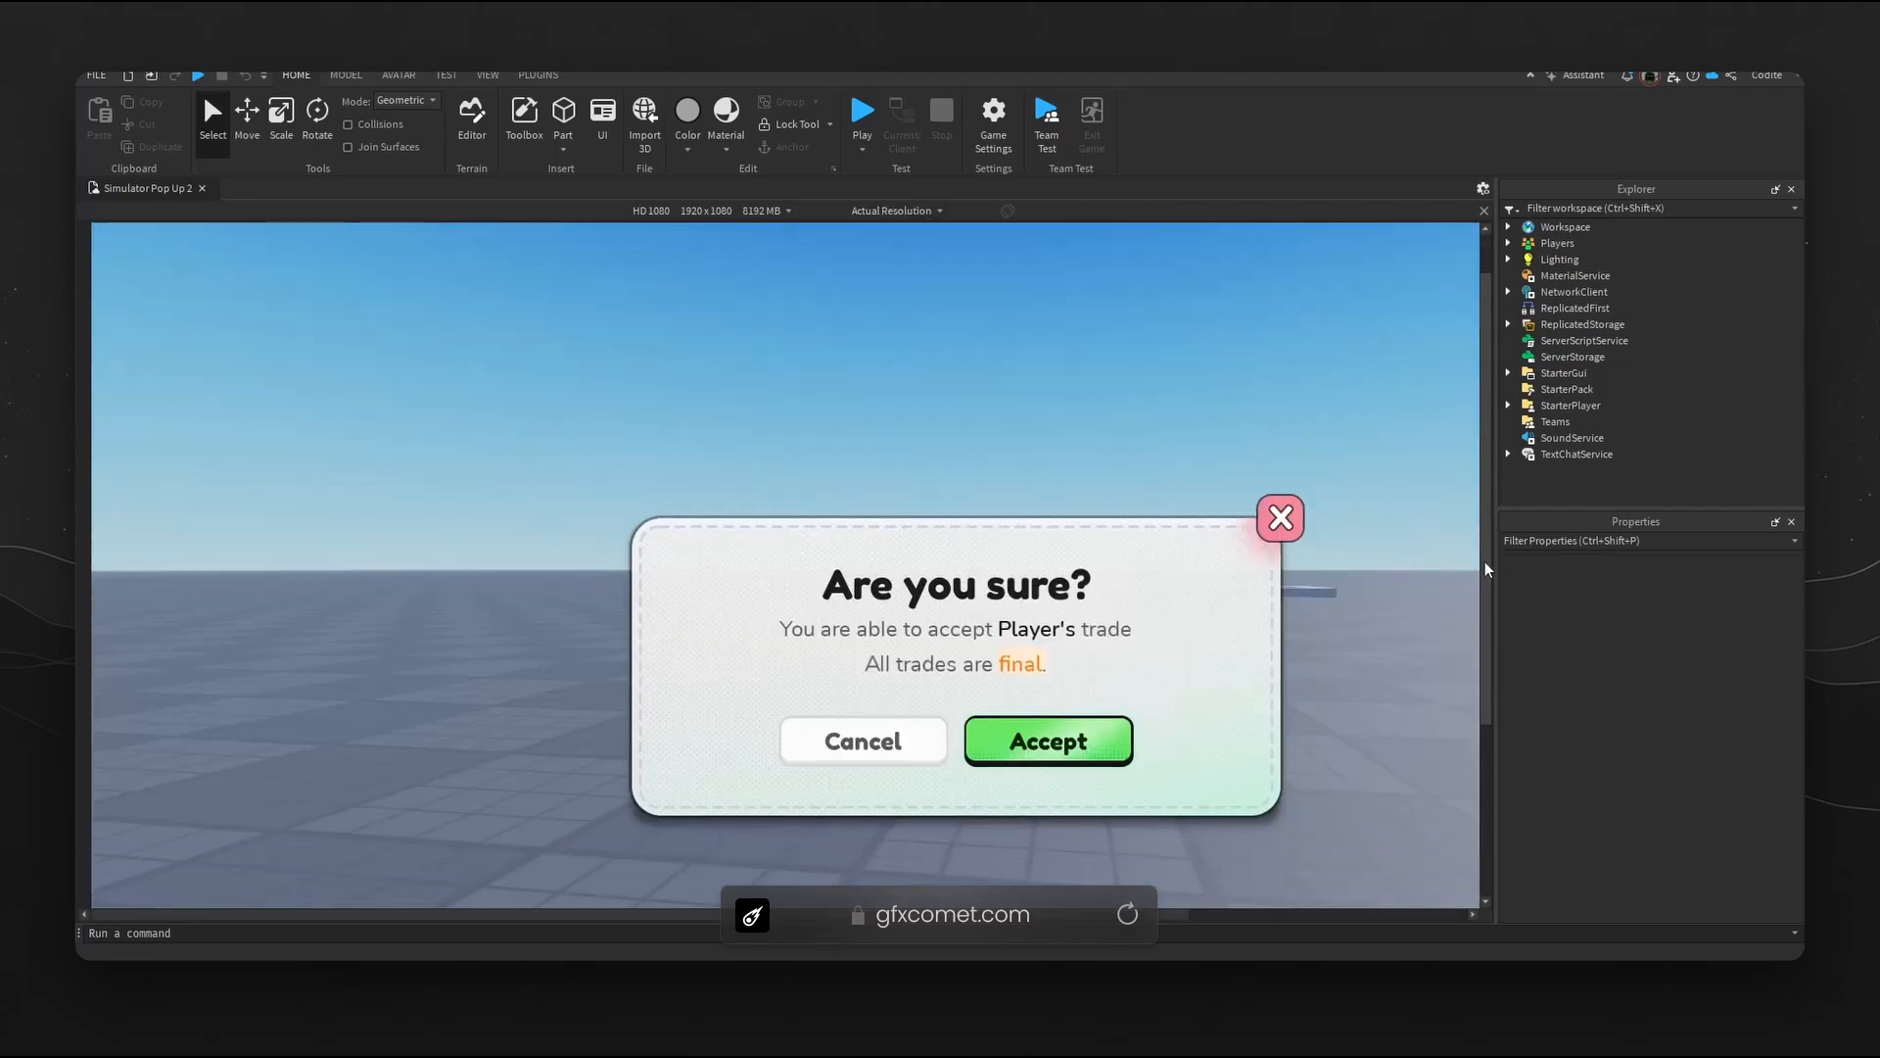
left_click_drag(1088, 916, 1273, 916)
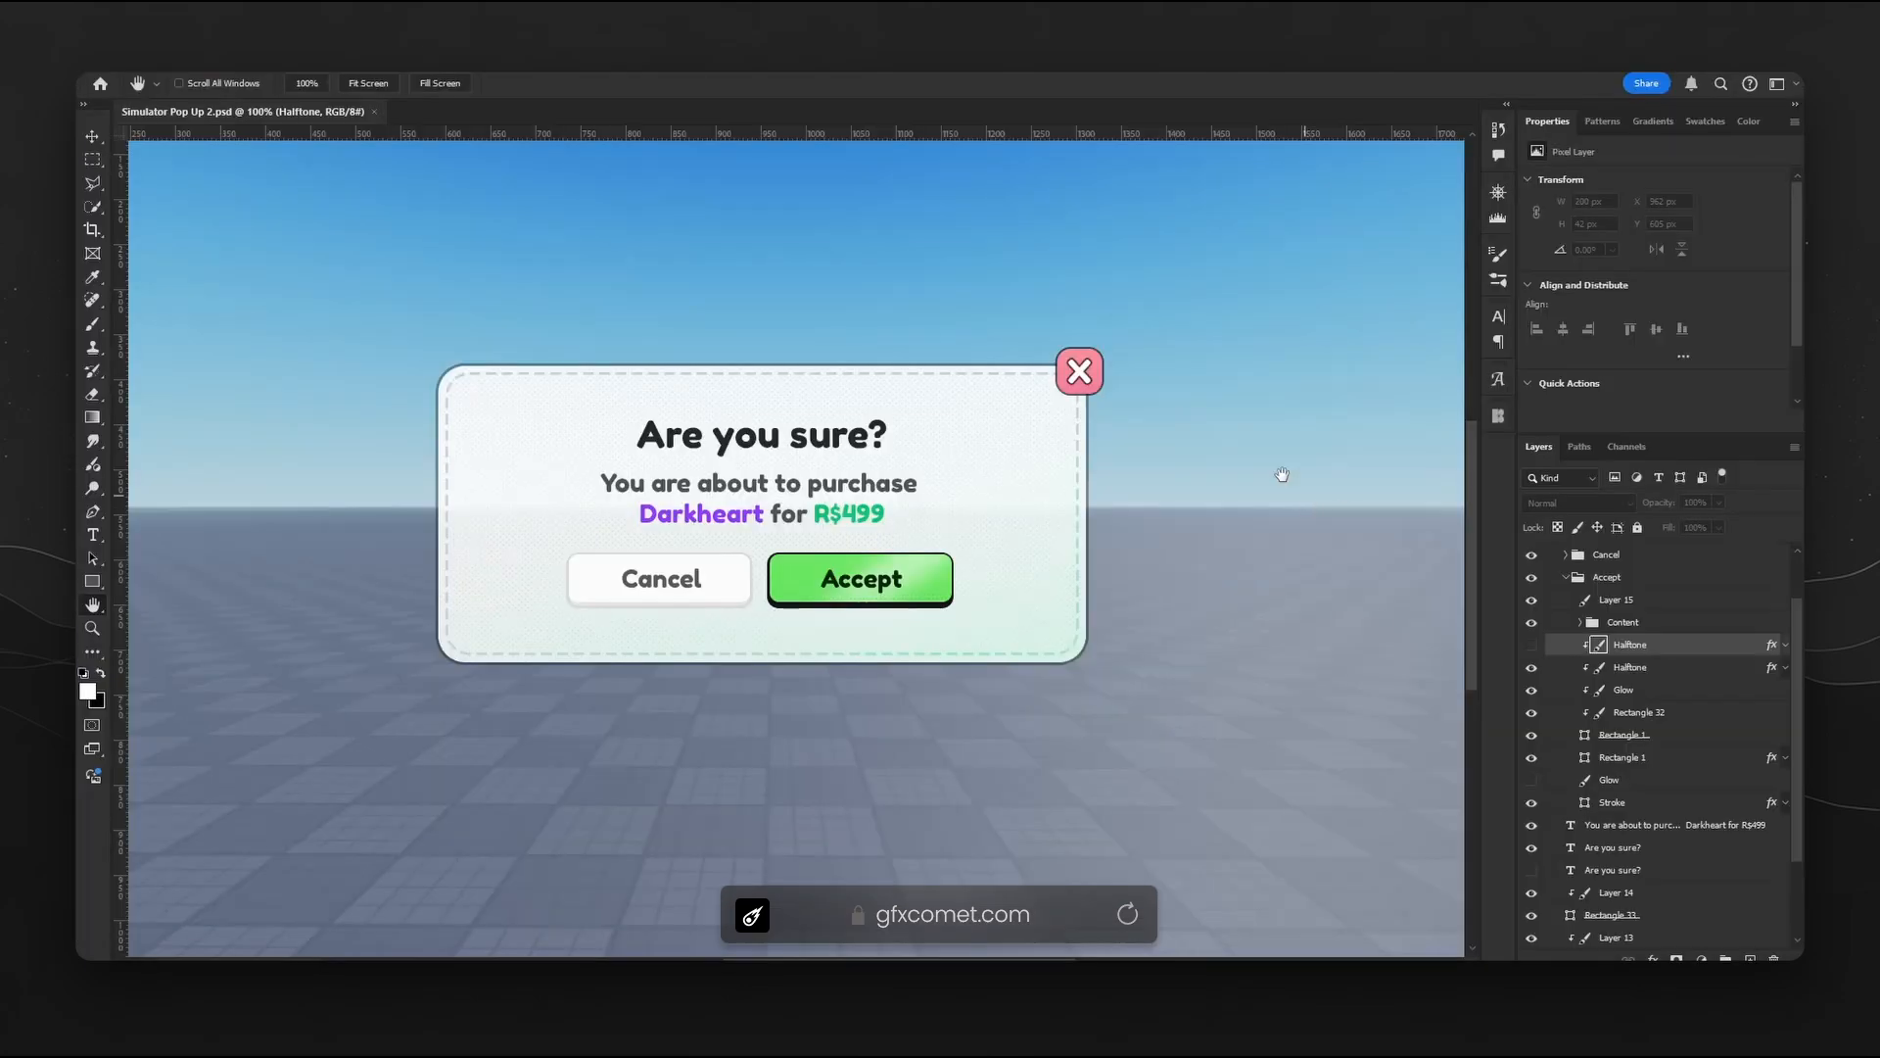
- Place an effect-free copy of the close button's square inside the popup's corner, layered between the dashed border and Layer 13
key("v")
left_click(1079, 371, "ctrl")
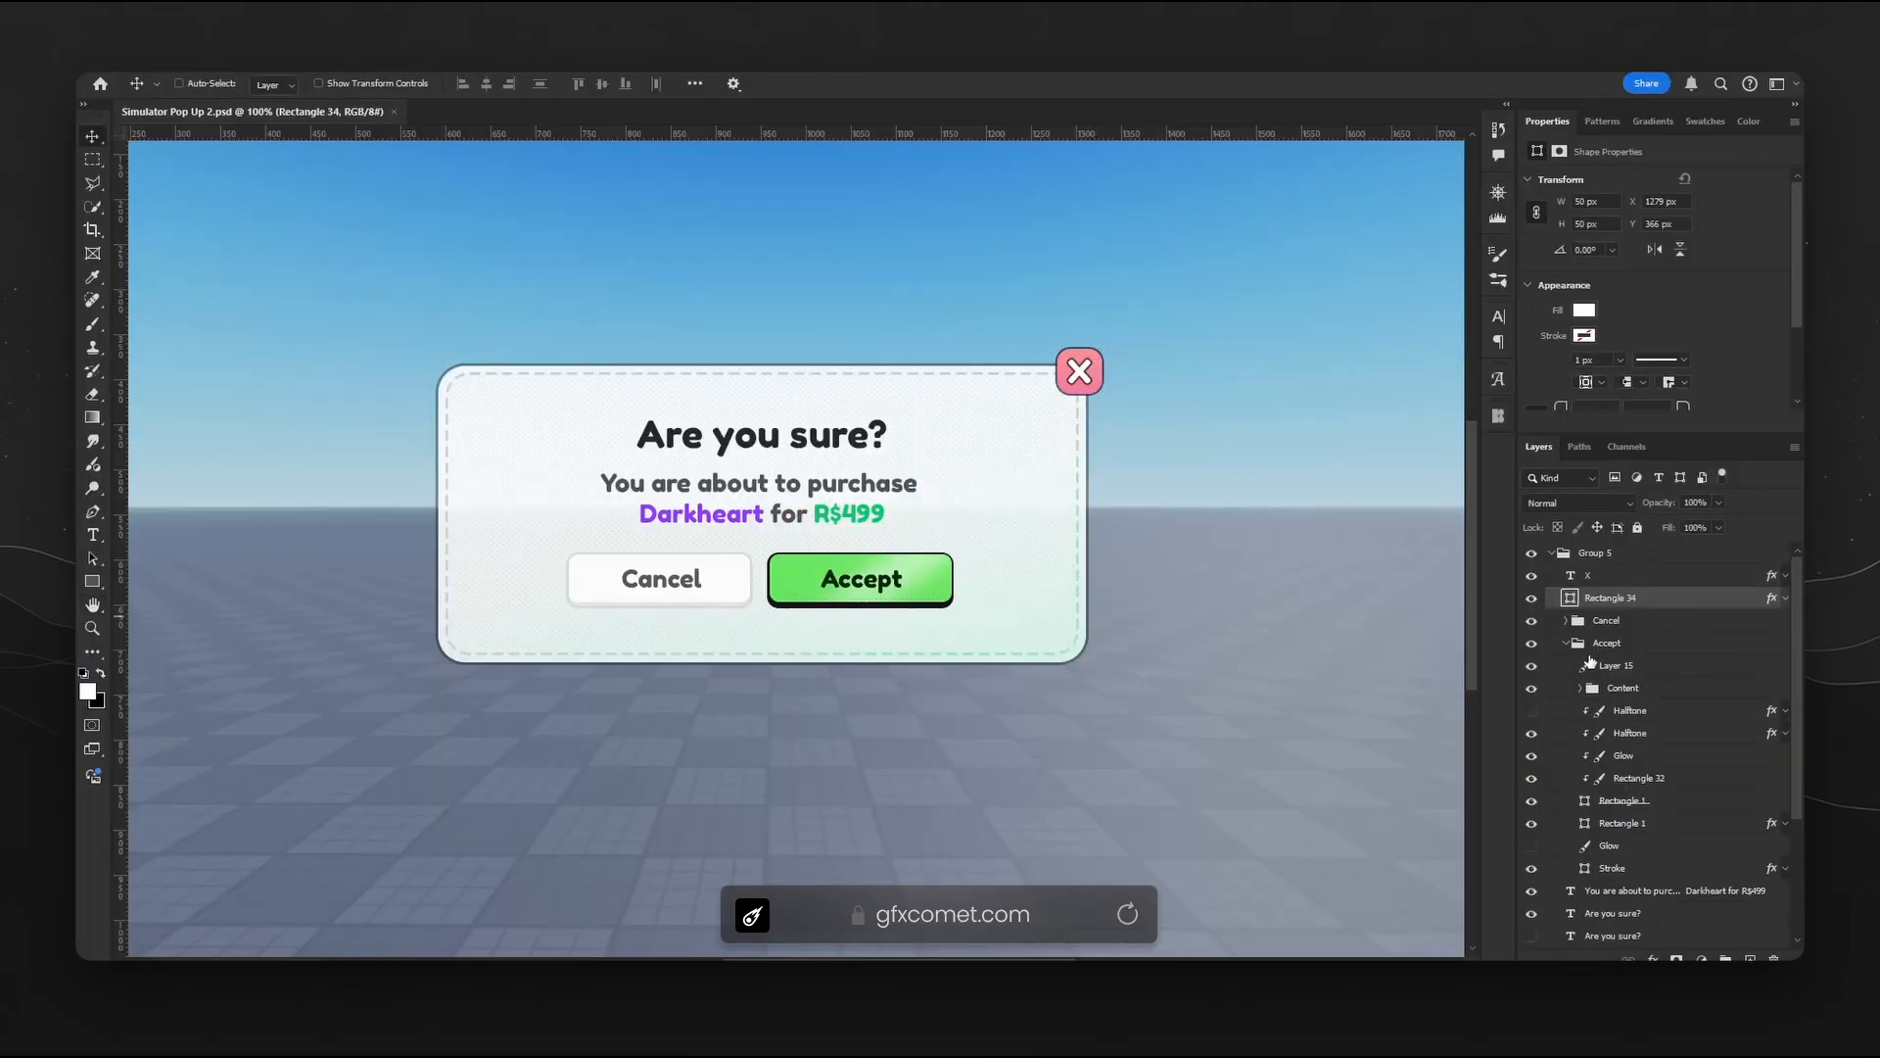
left_click(1566, 643)
left_click_drag(1161, 408, 1127, 462, "alt")
left_click_drag(1774, 622, 1772, 957)
left_click_drag(1664, 623, 1660, 780)
- Try clipping the square copy to the popup background and moving it toward the close button, and undo both changes
key("ctrl+alt+g")
left_click_drag(1157, 449, 1181, 419)
key("ctrl+z")
key("ctrl+z")
key("ctrl+z")
key("ctrl+z")
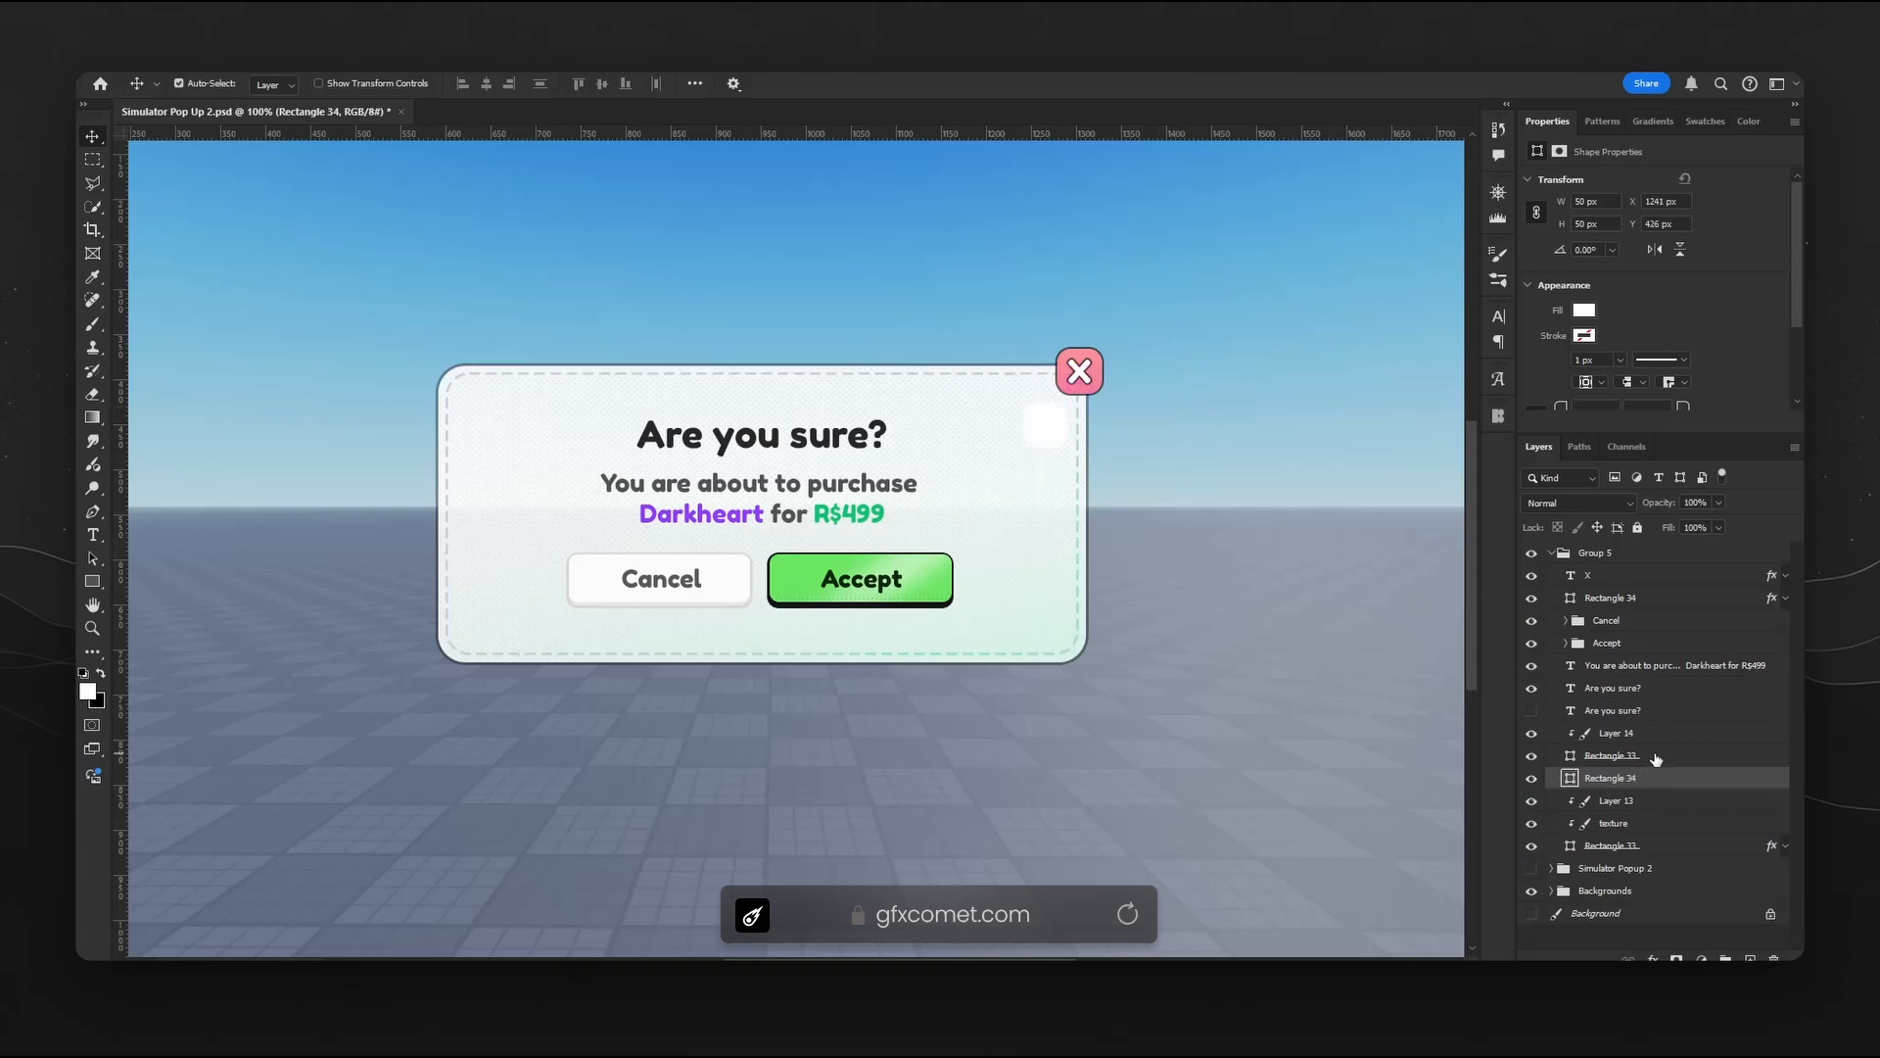
- Rasterize the layer style of the gradient-filled square copy and clip it to the popup background, between the dashed border and Layer 13
left_click(1787, 622)
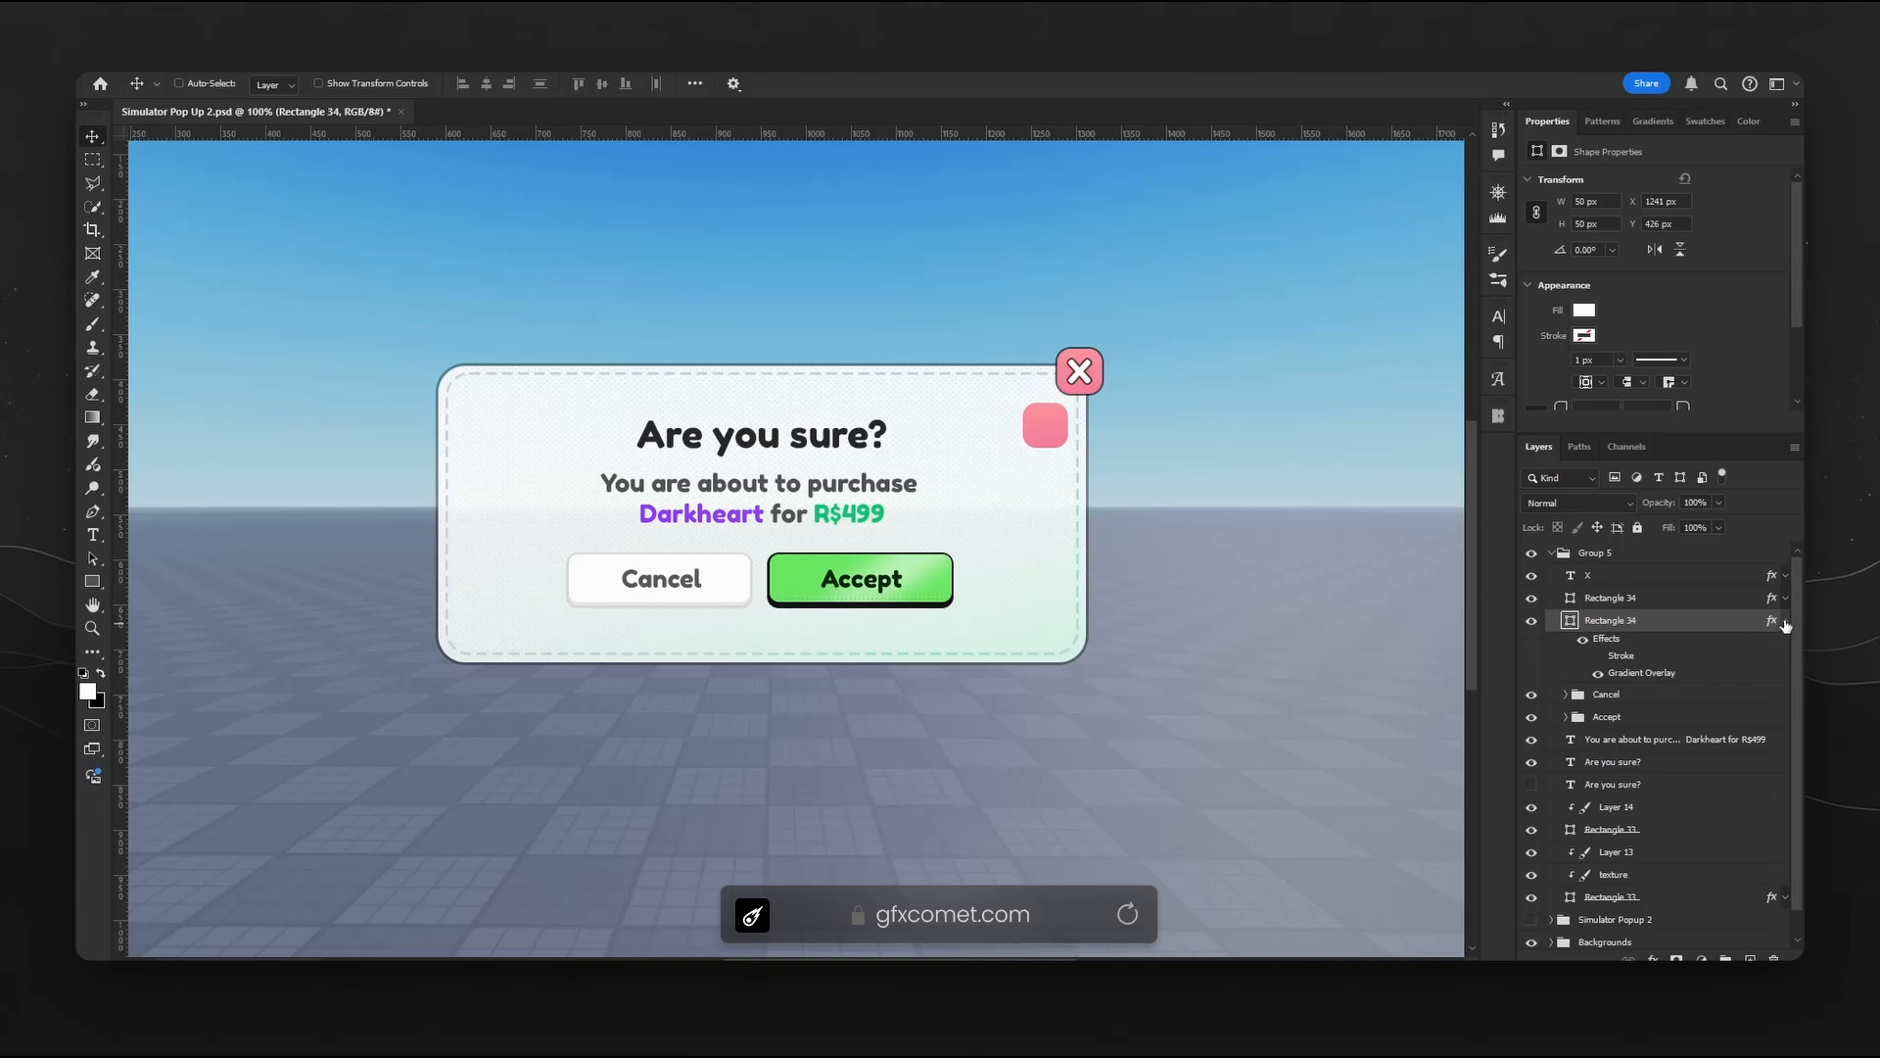
left_click(1786, 623)
right_click(1653, 621)
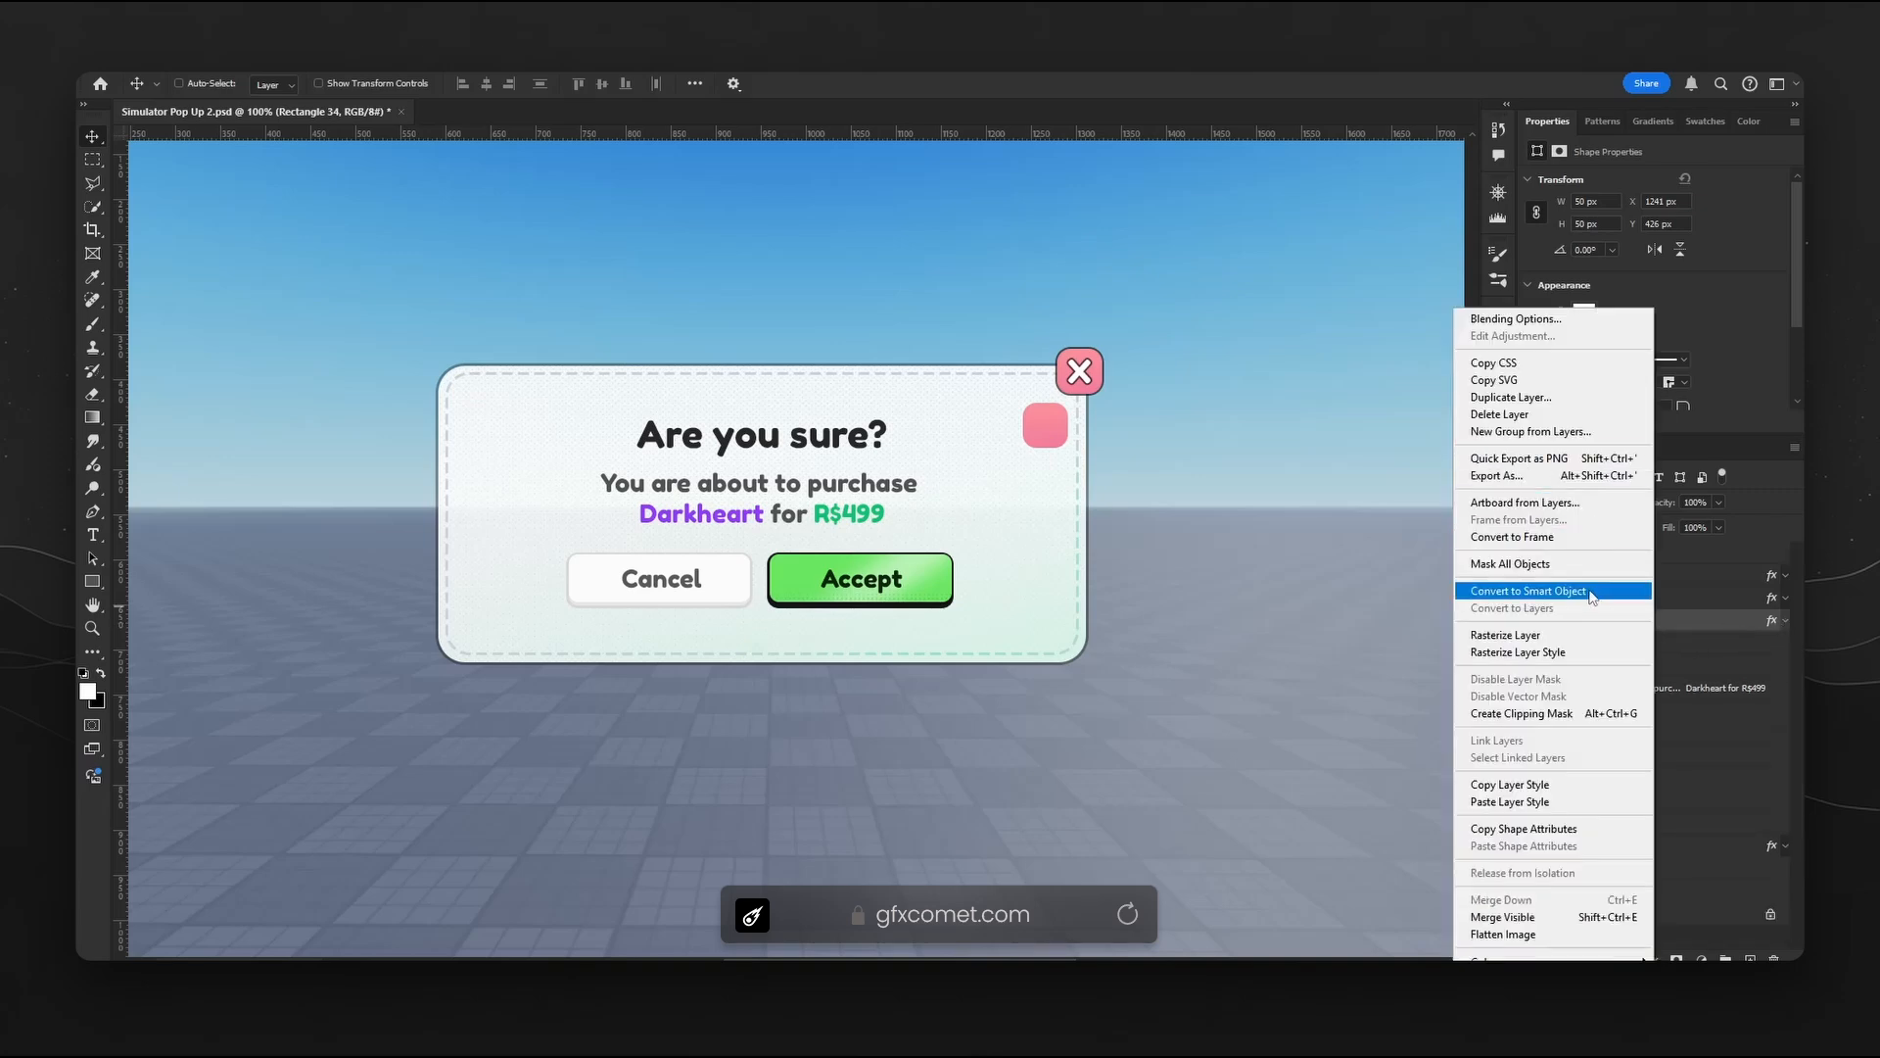
left_click(1528, 652)
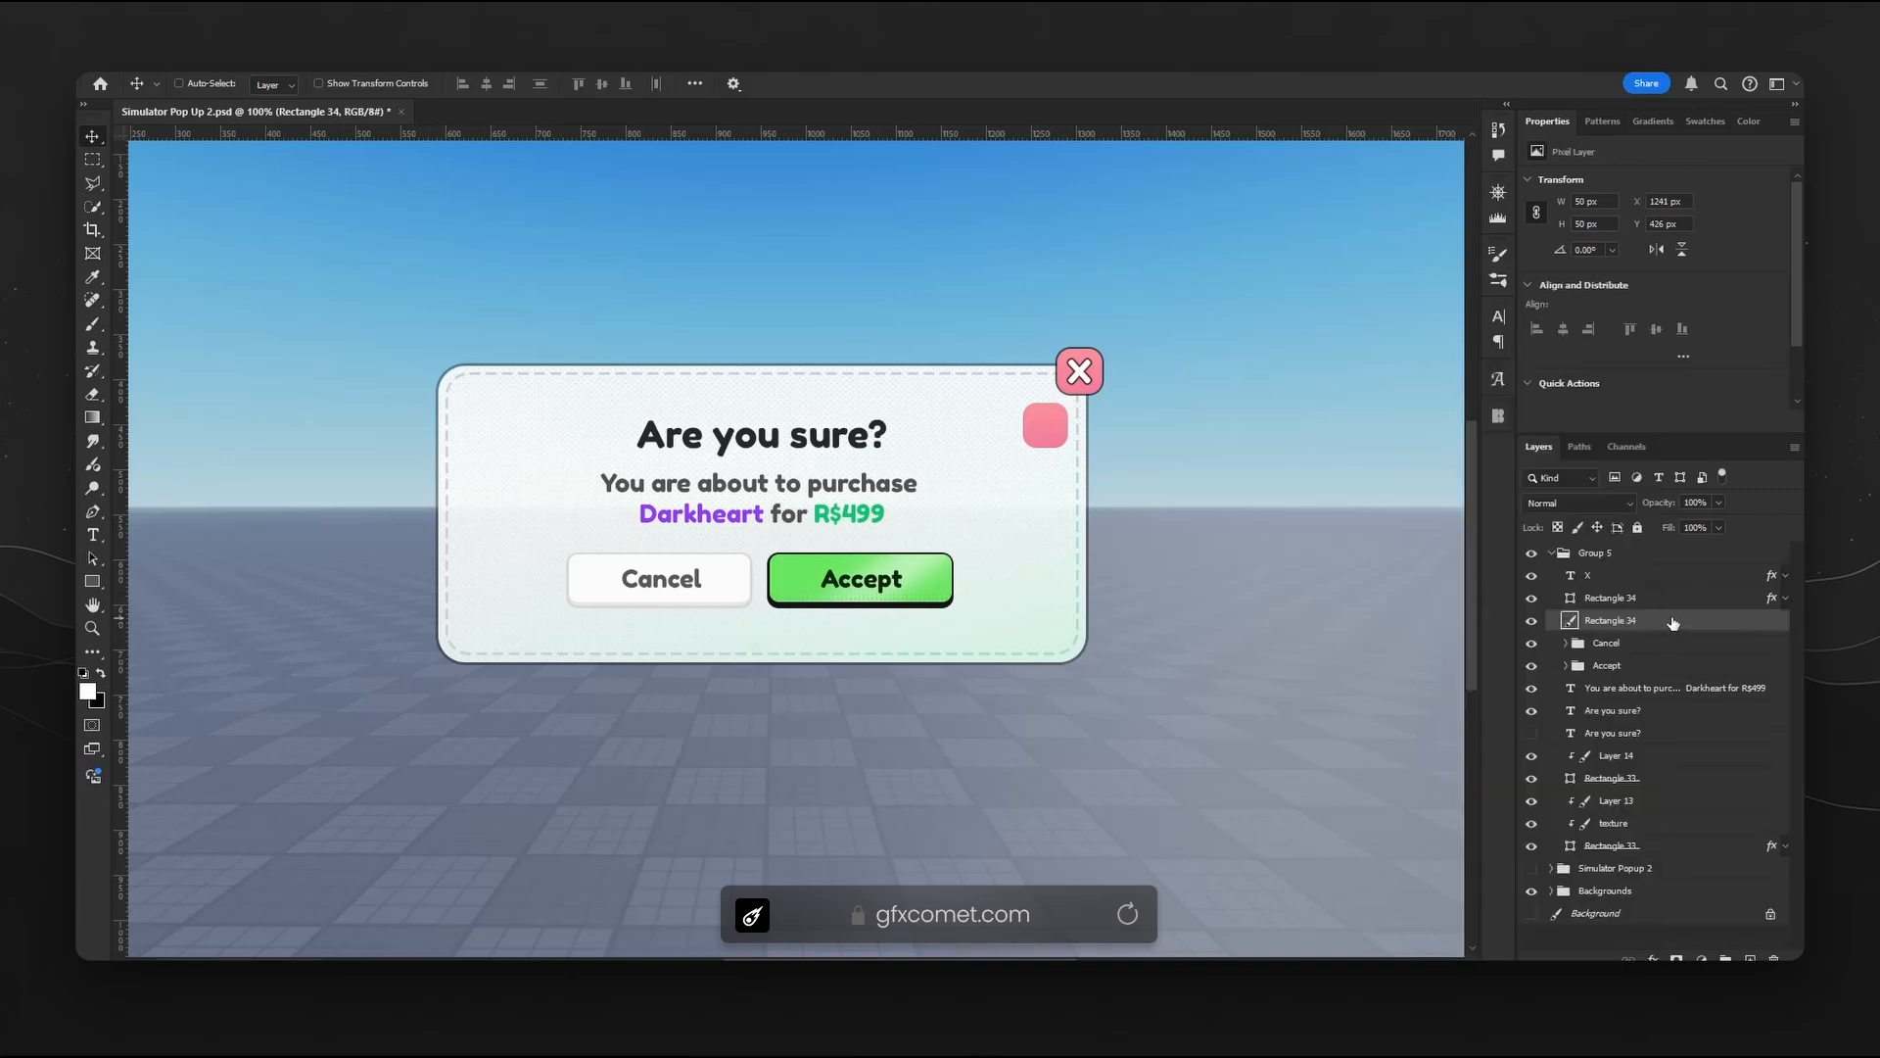
left_click_drag(1673, 623, 1661, 786)
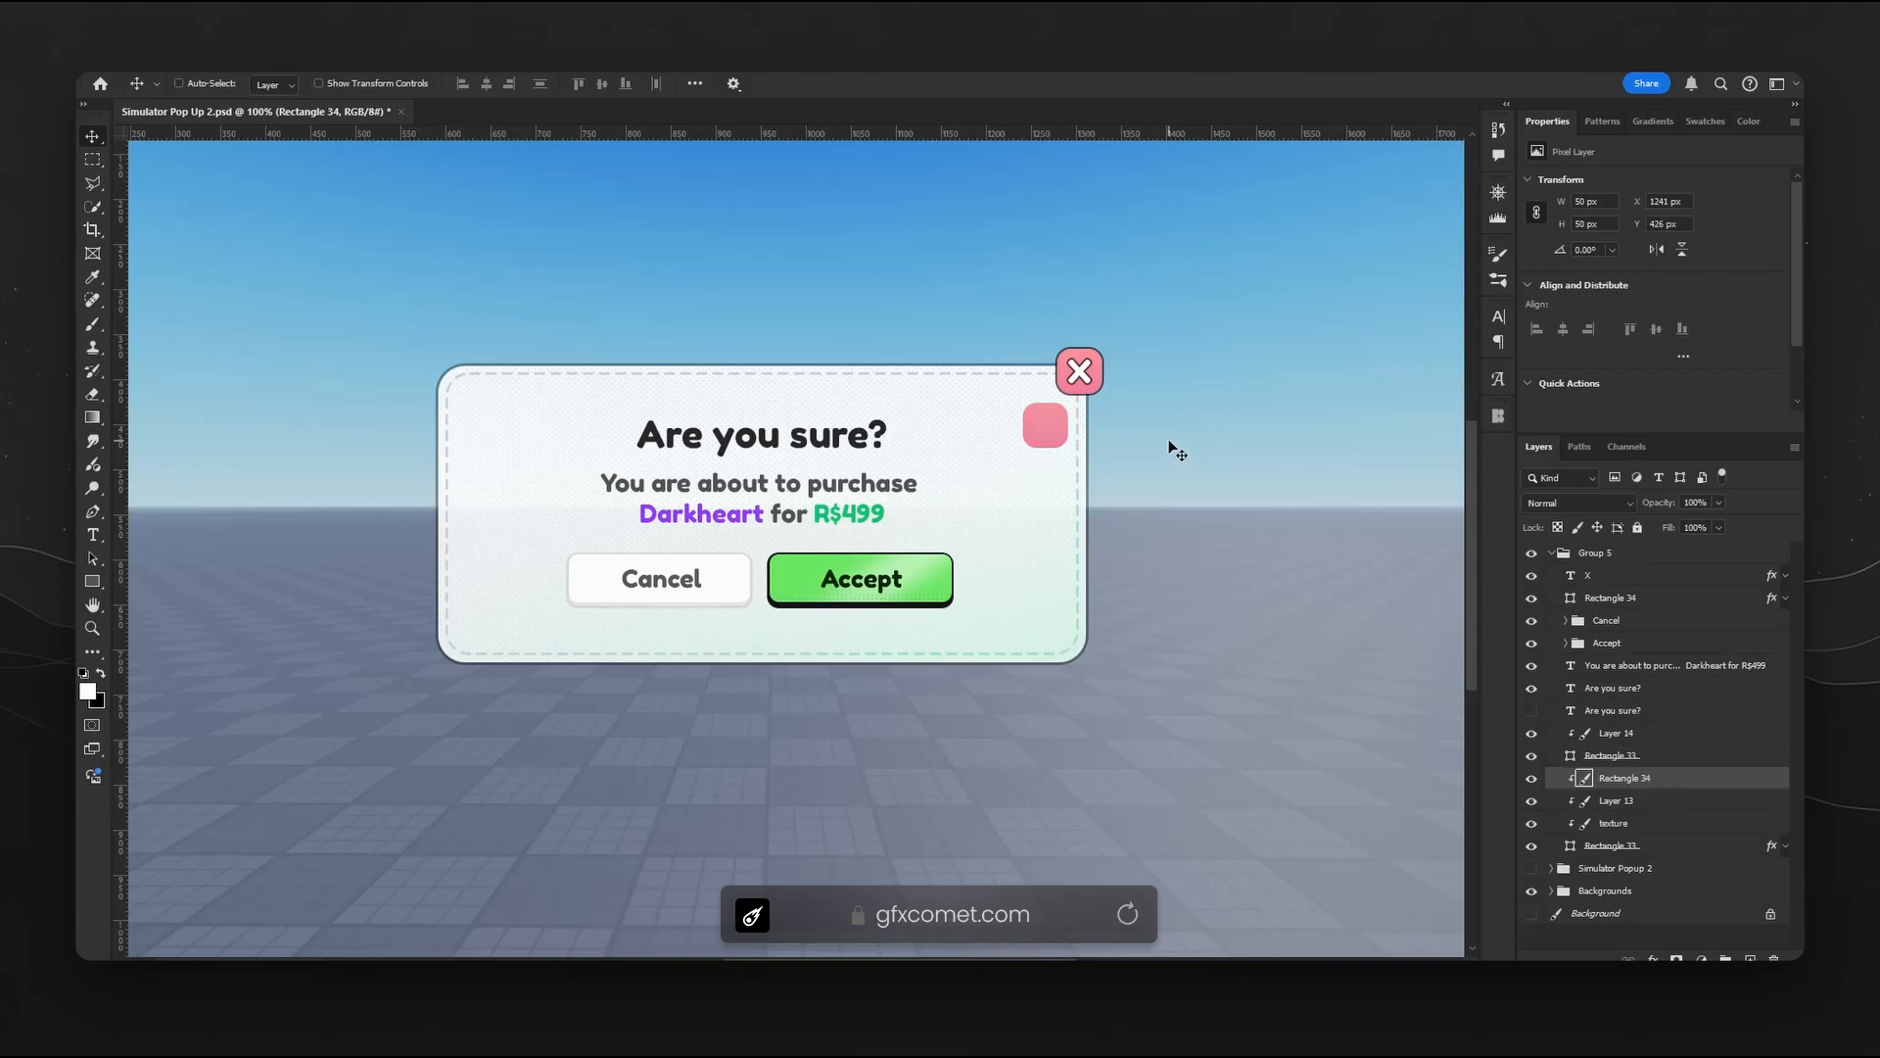
- Move the clipped square behind the close button, apply a 19.4-pixel Gaussian Blur, and nudge the glow into place
left_click_drag(1169, 444, 1203, 393)
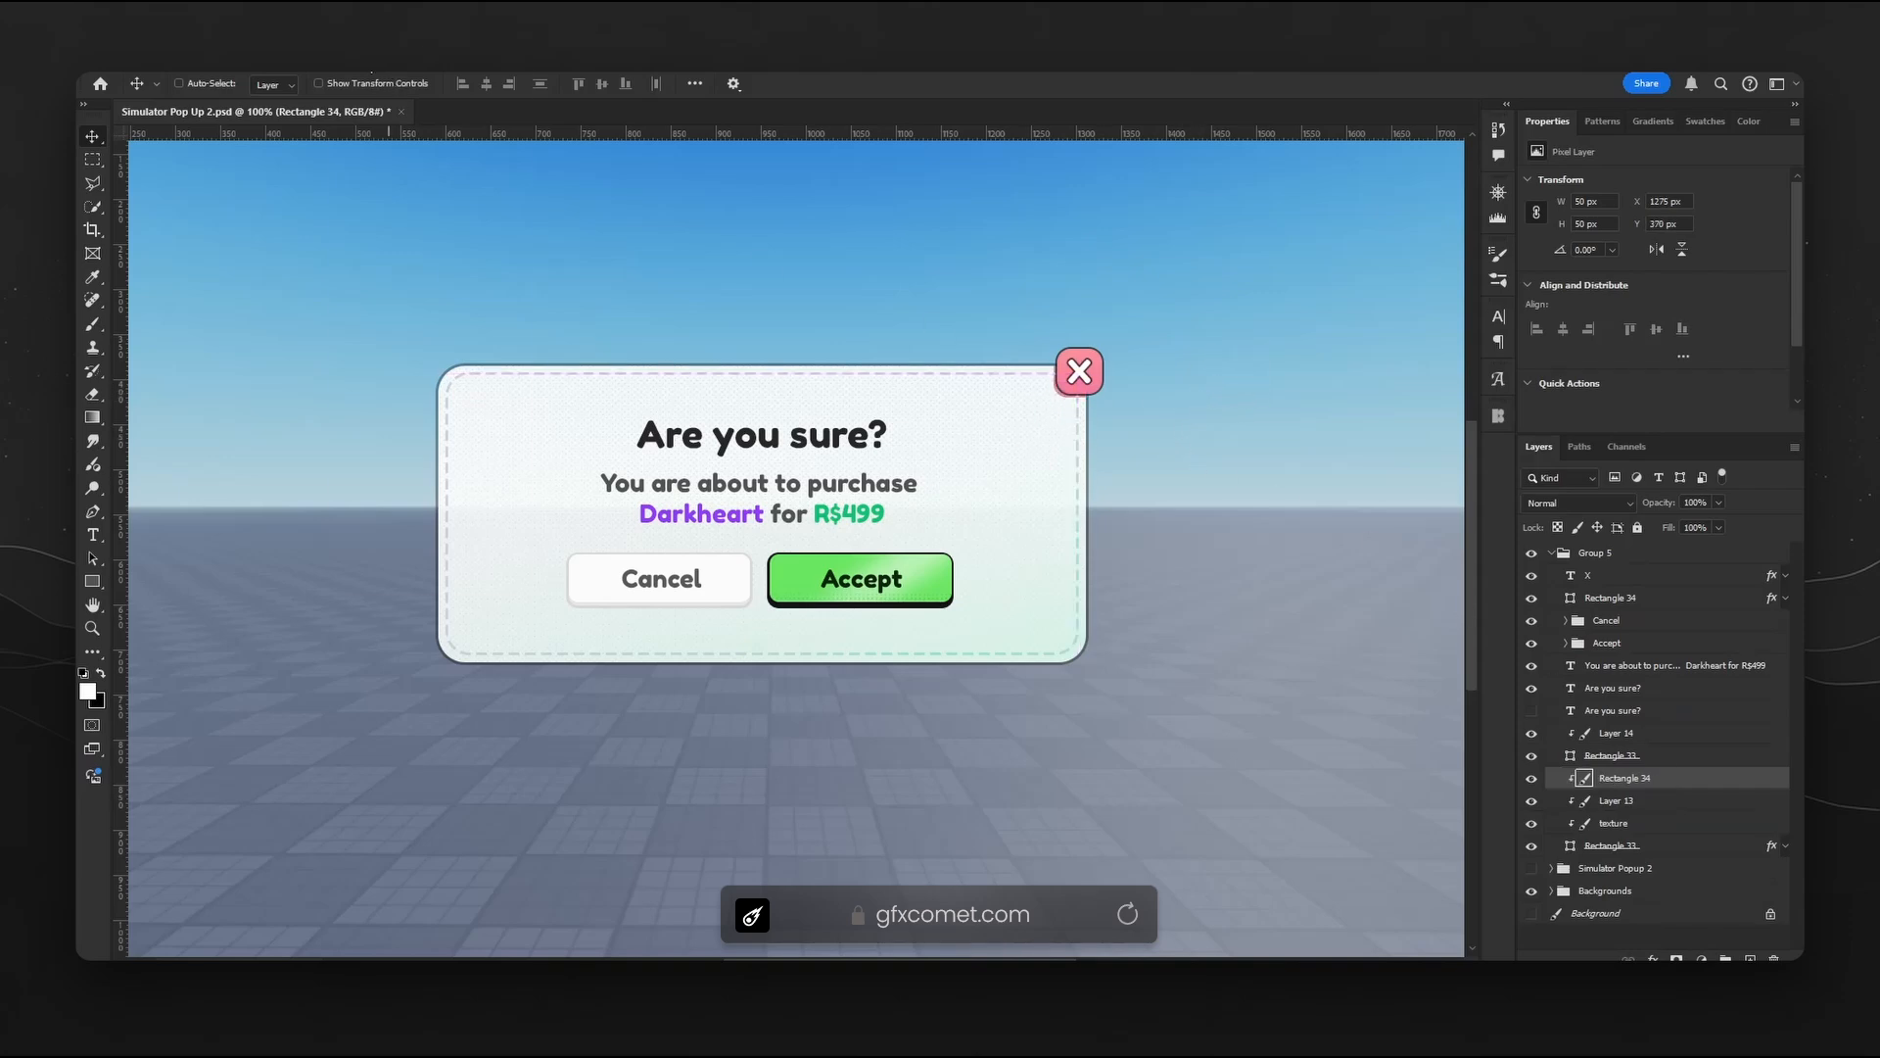
left_click(323, 62)
mouse_move(489, 340)
left_click(617, 406)
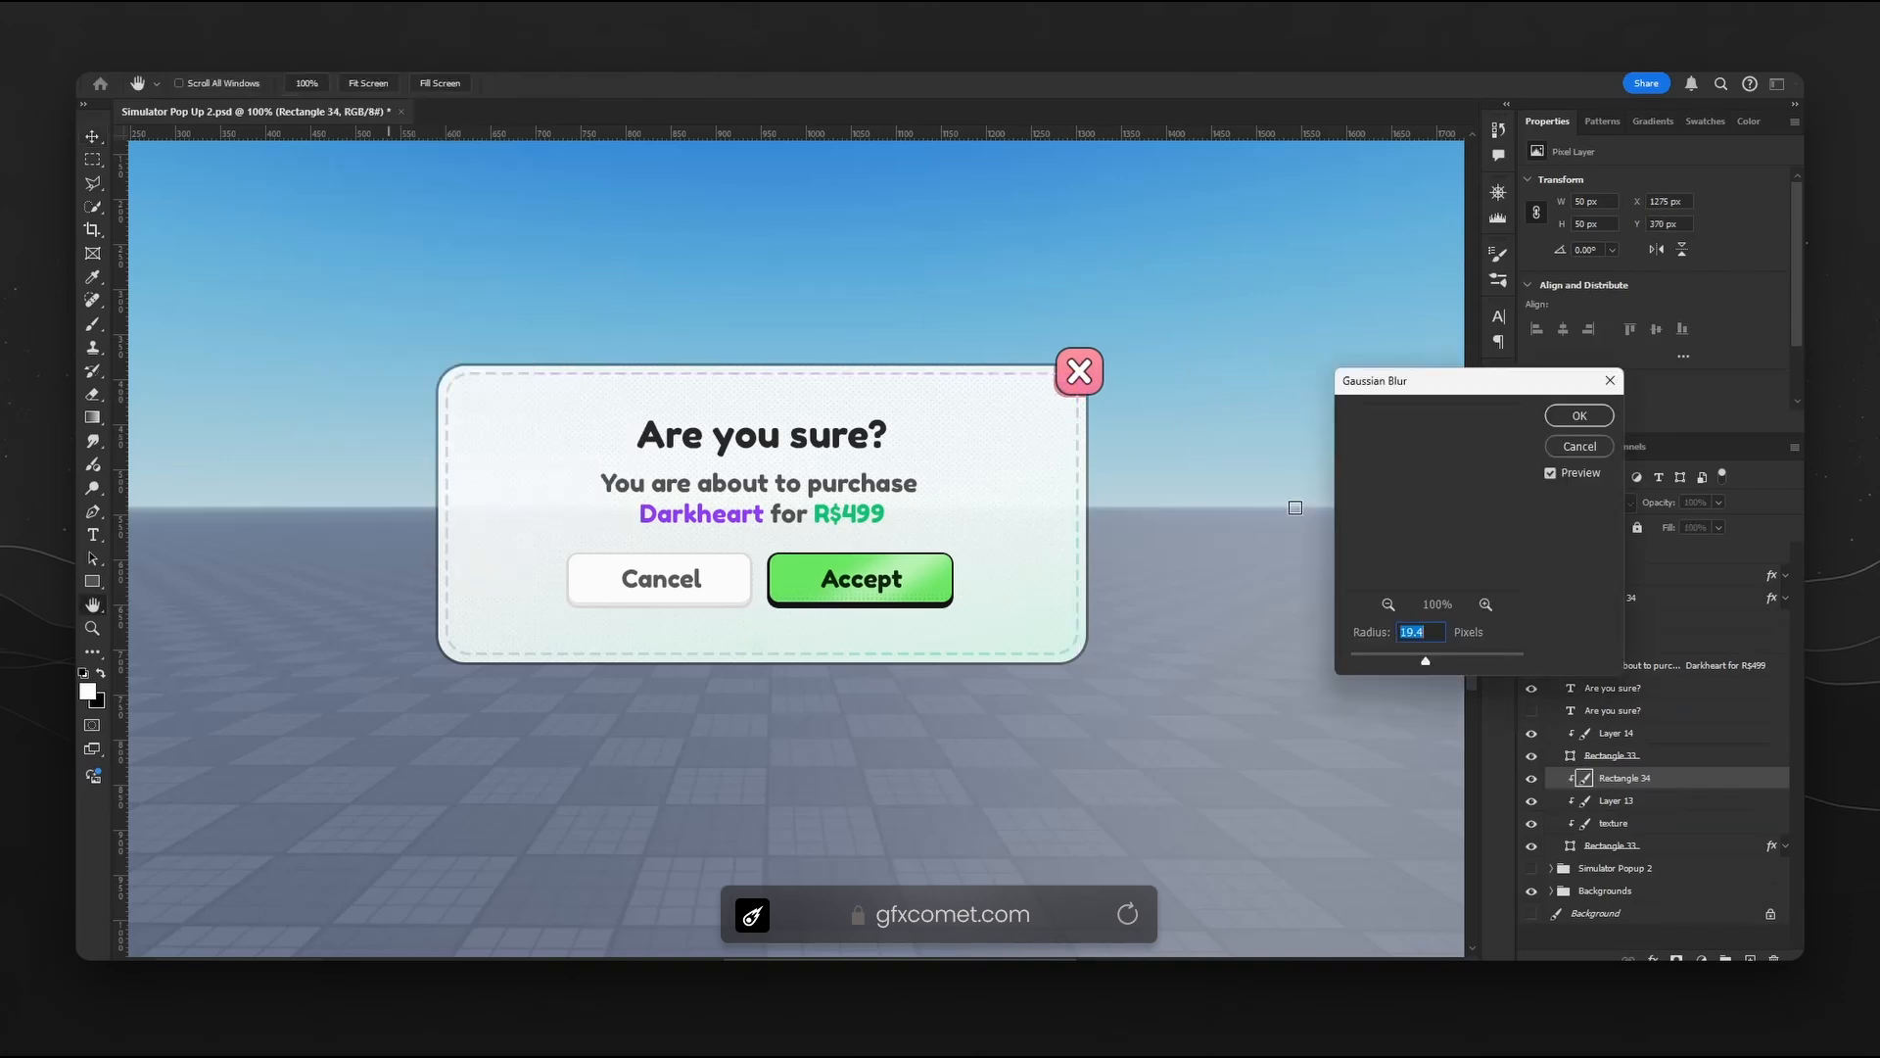
left_click(1588, 414)
left_click_drag(1153, 358, 1146, 366)
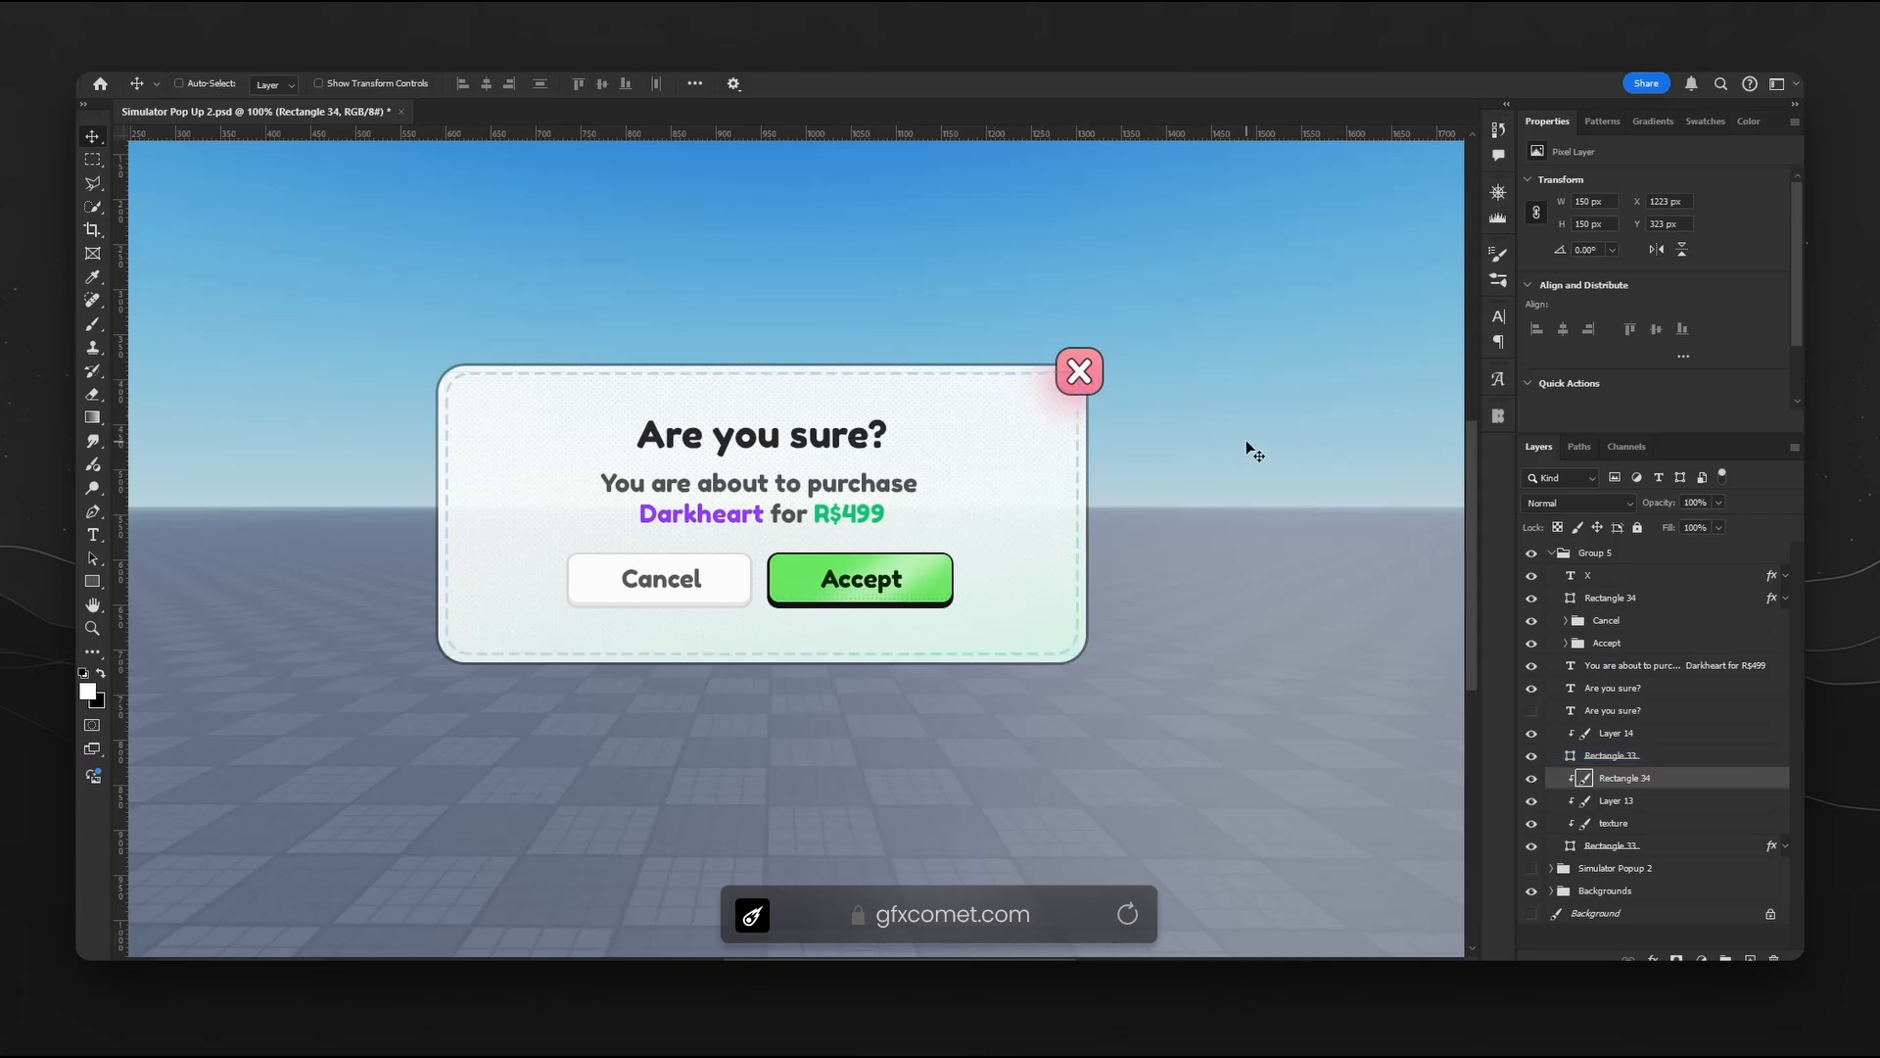
key("ctrl+minus")
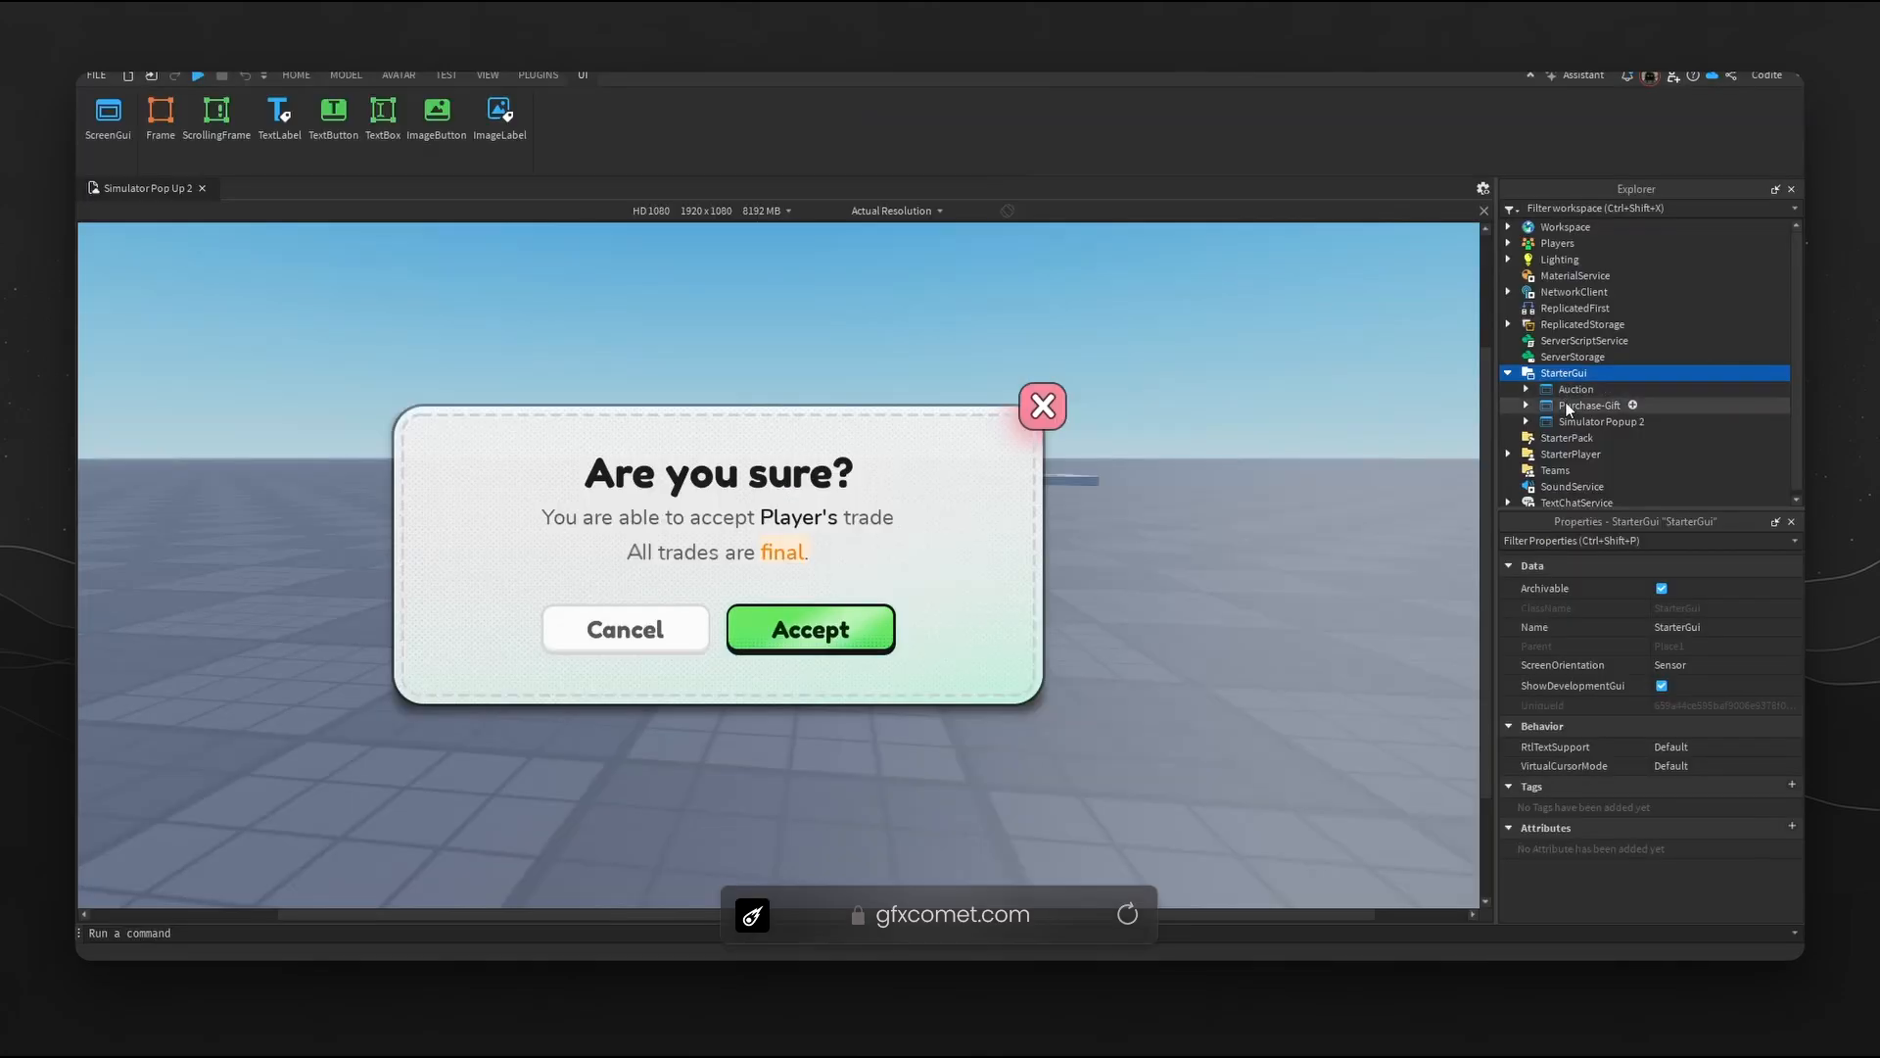
- Switch to Roblox Studio and open the UI Tools plugin with its Anchor and Properties editors
left_click(1572, 421)
left_click(1528, 421)
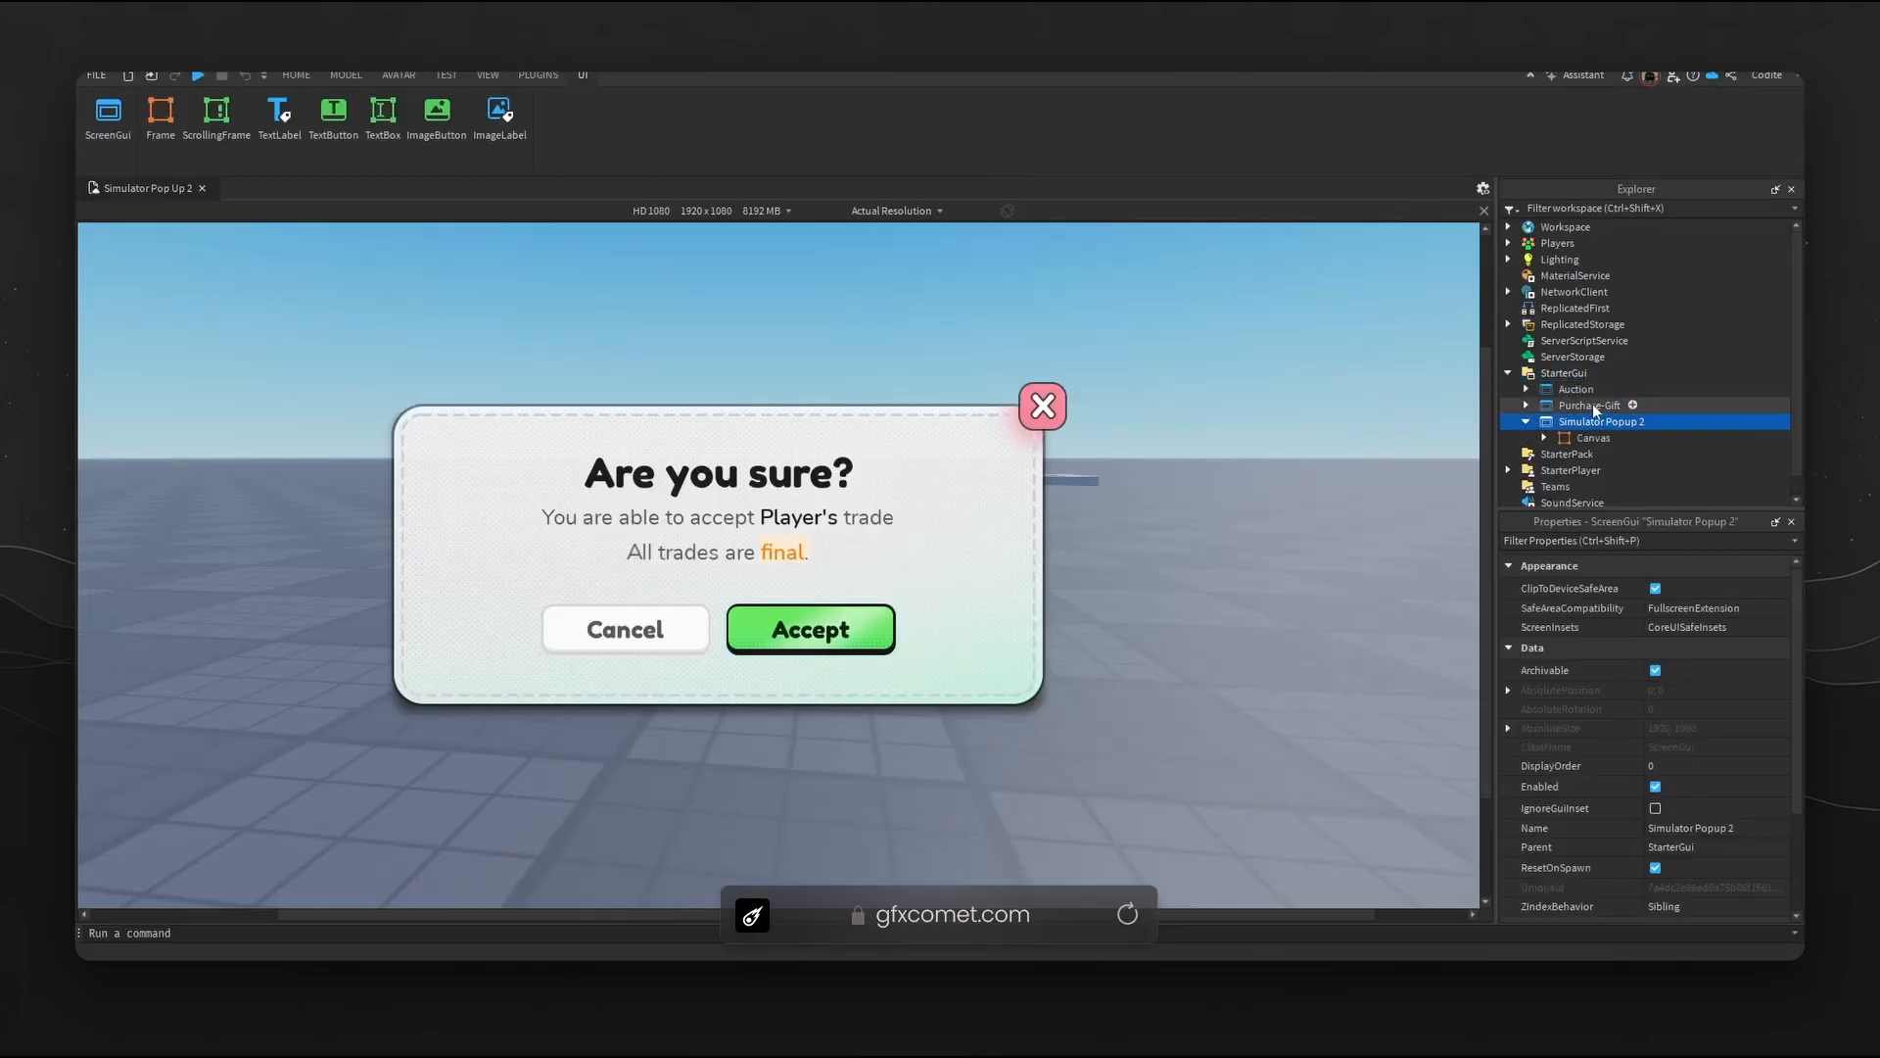
left_click(1528, 421)
left_click(541, 75)
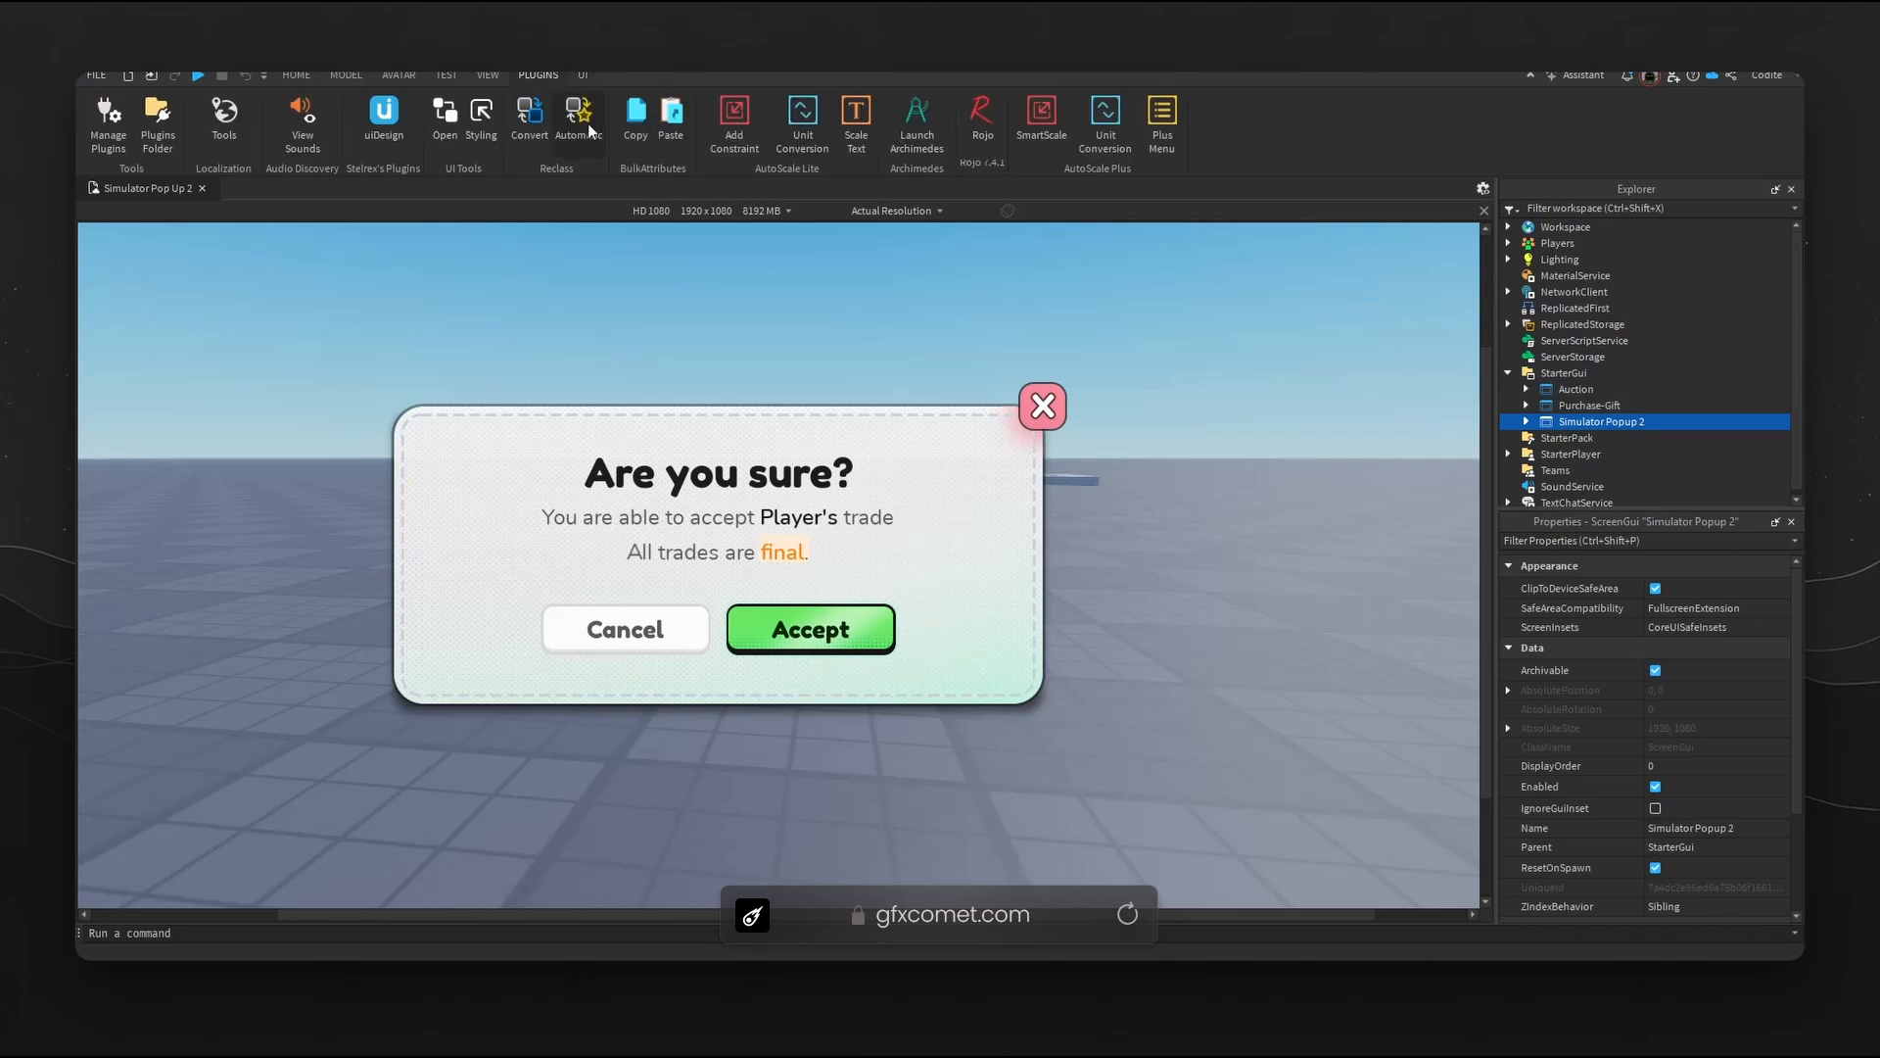
left_click(449, 129)
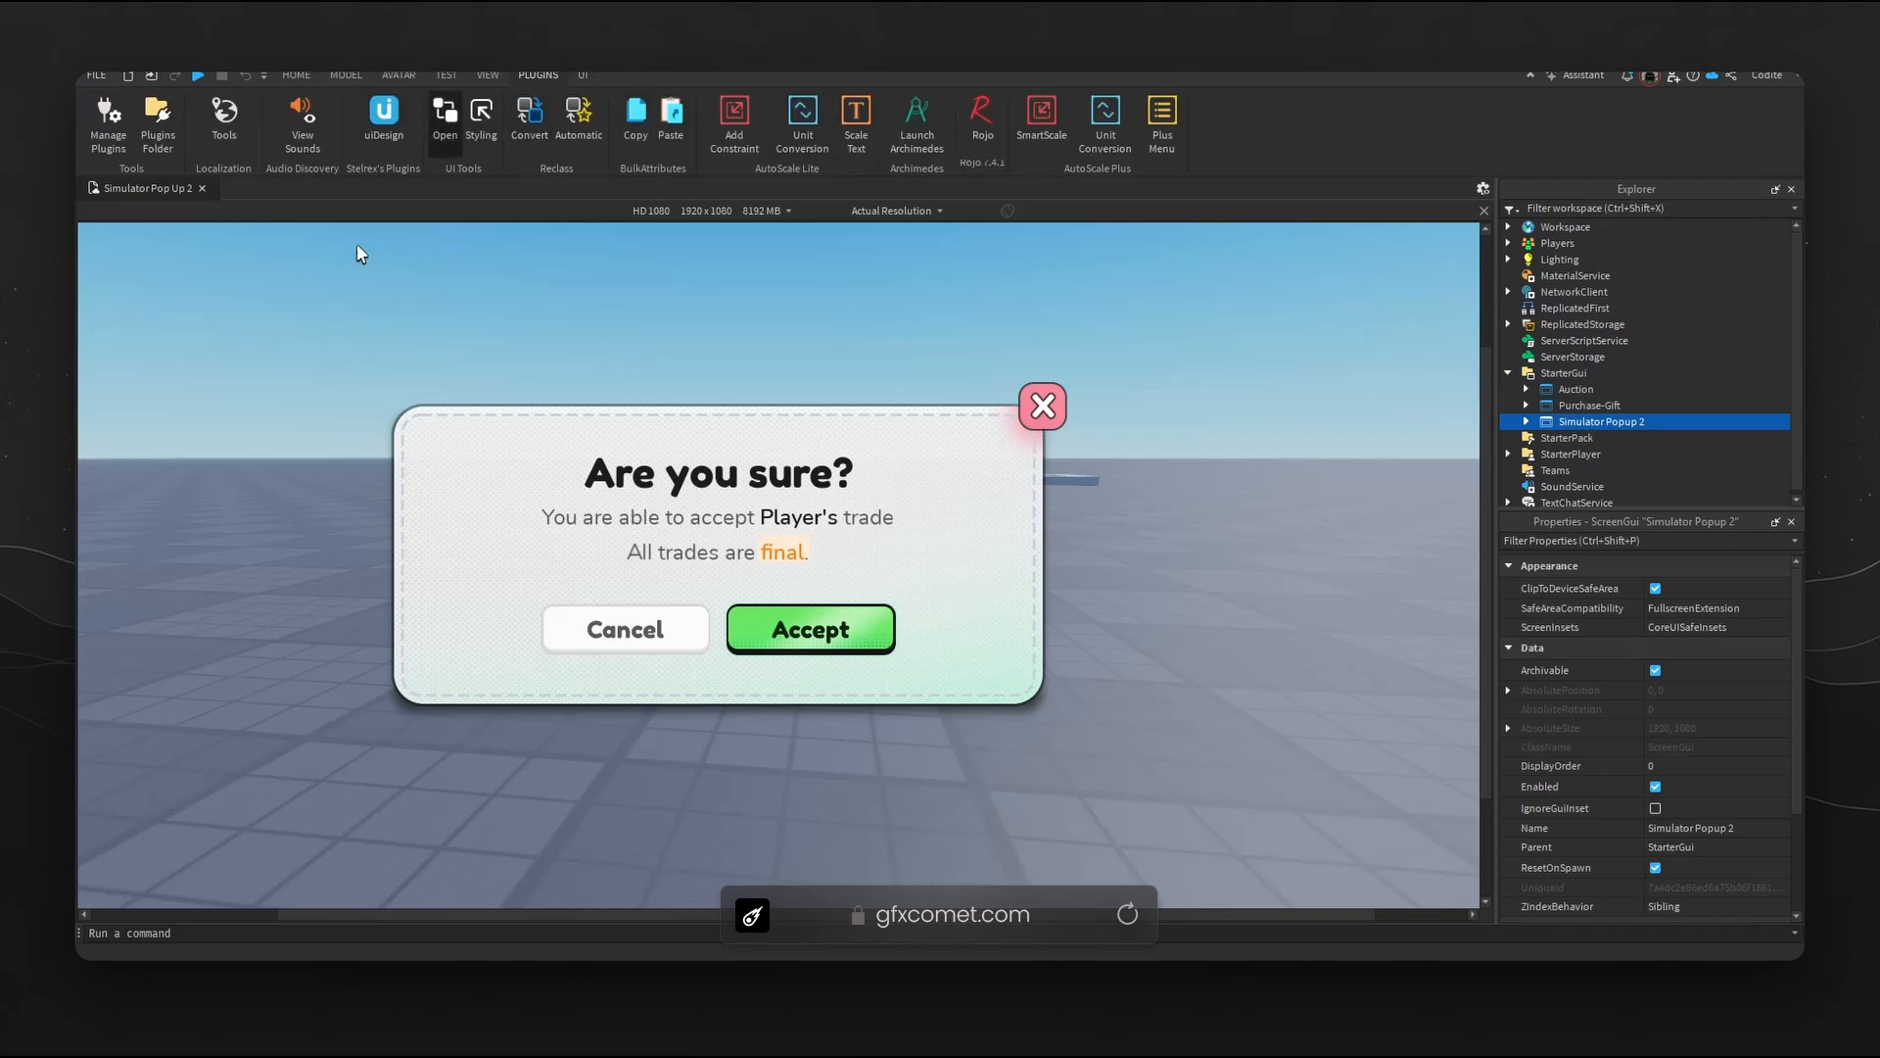
left_click(450, 127)
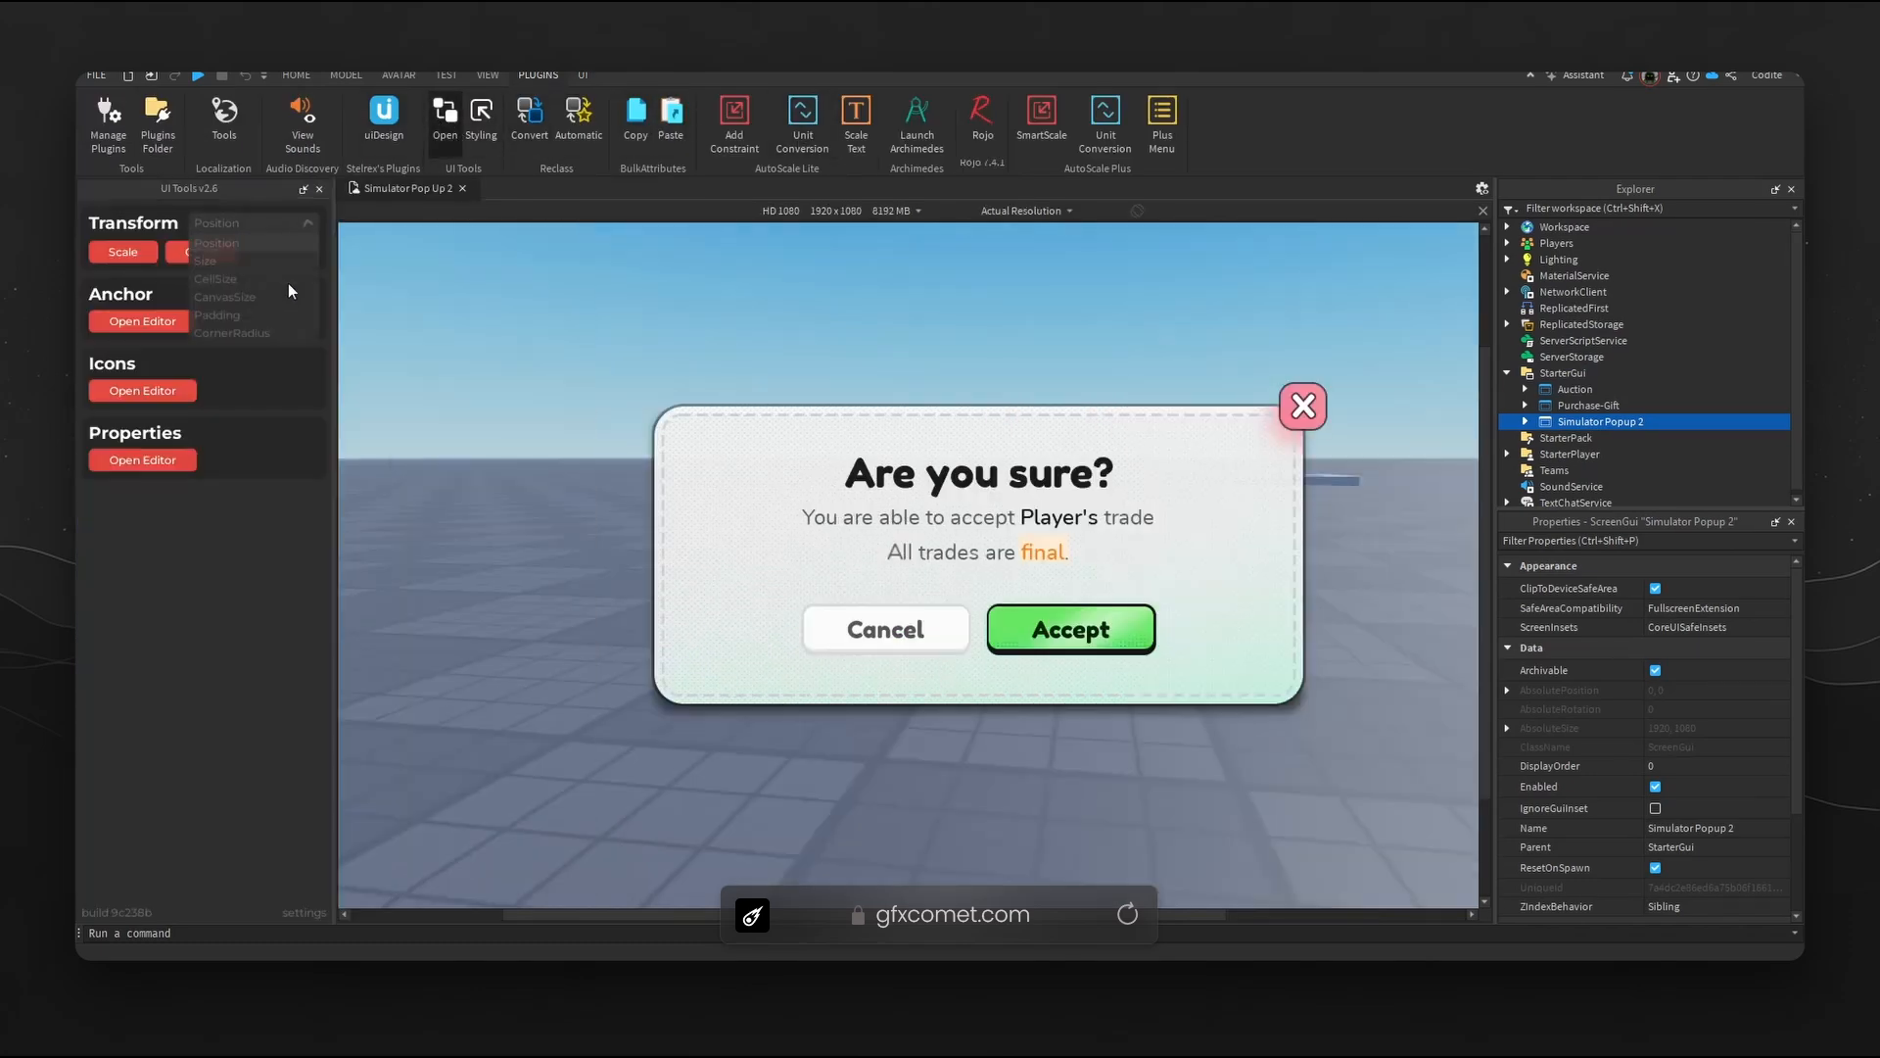
left_click(180, 325)
left_click(163, 458)
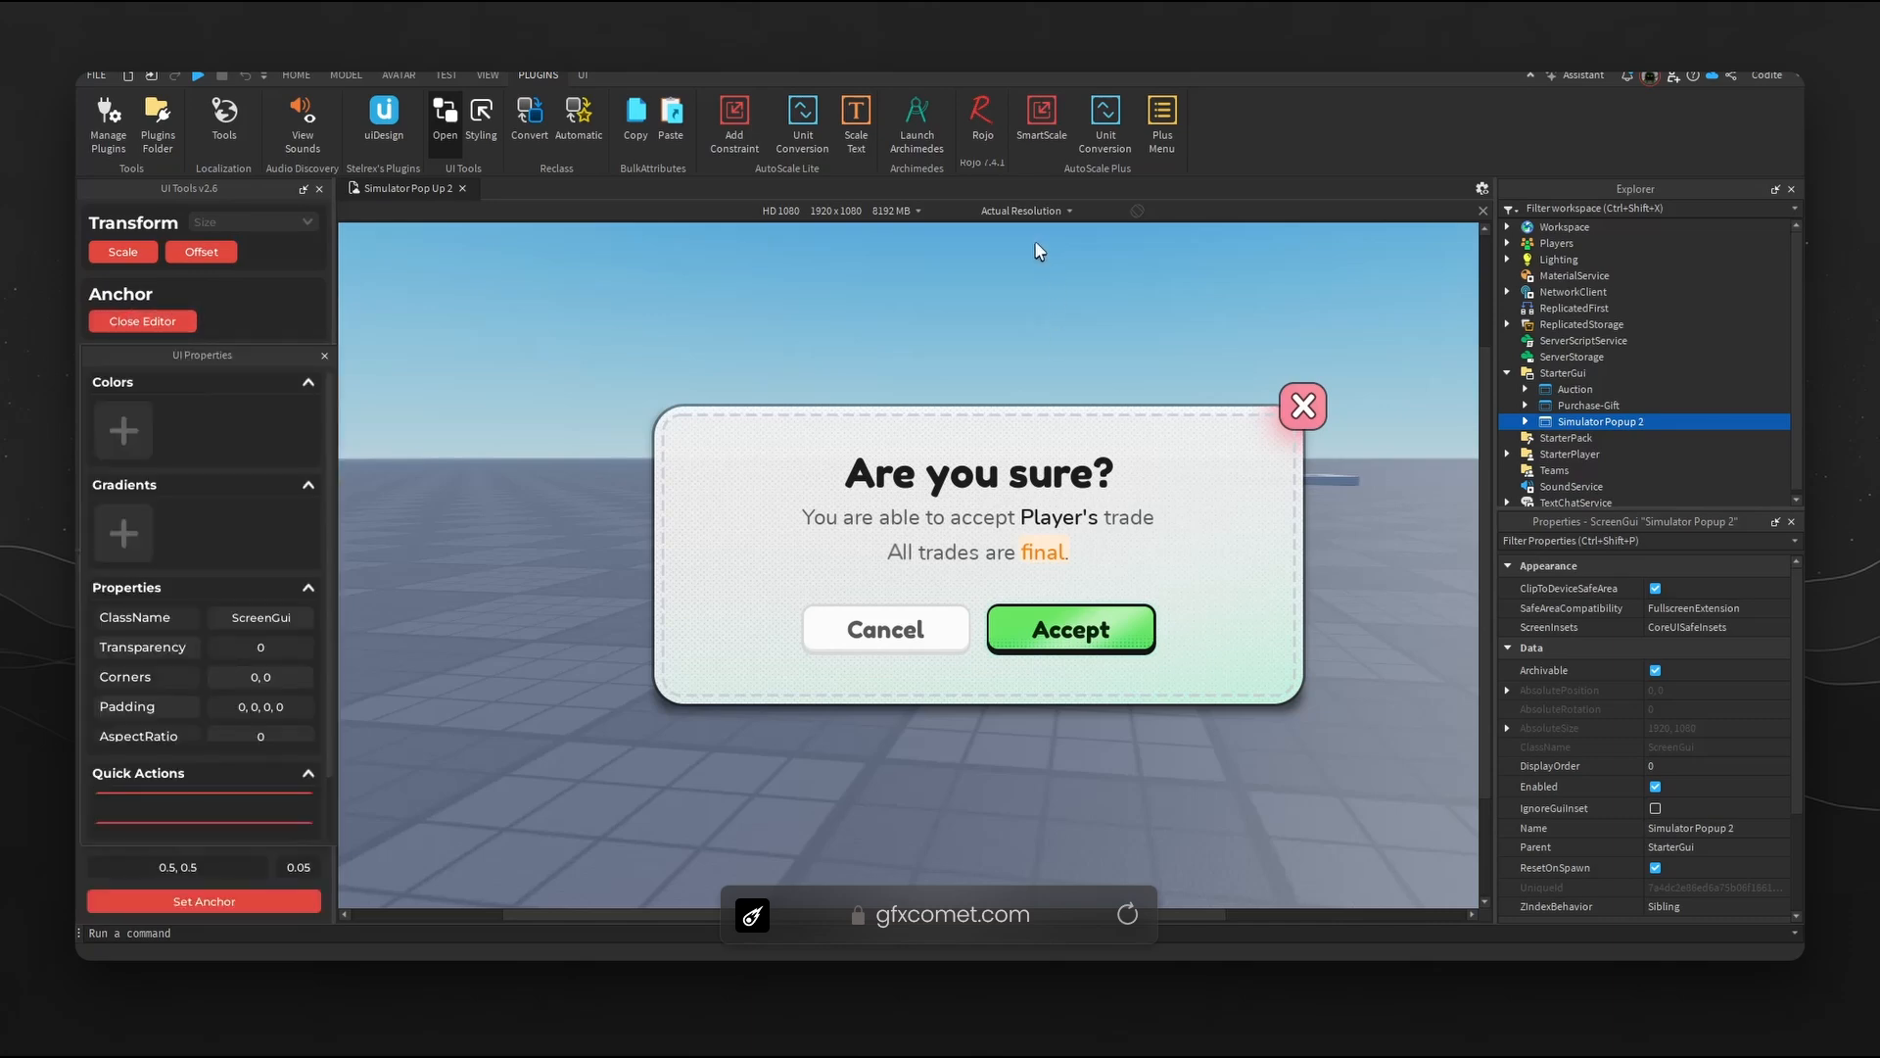
- Add a ScreenGui to StarterGui and name it popup
left_click_drag(1077, 914, 1117, 914)
left_click(1599, 372)
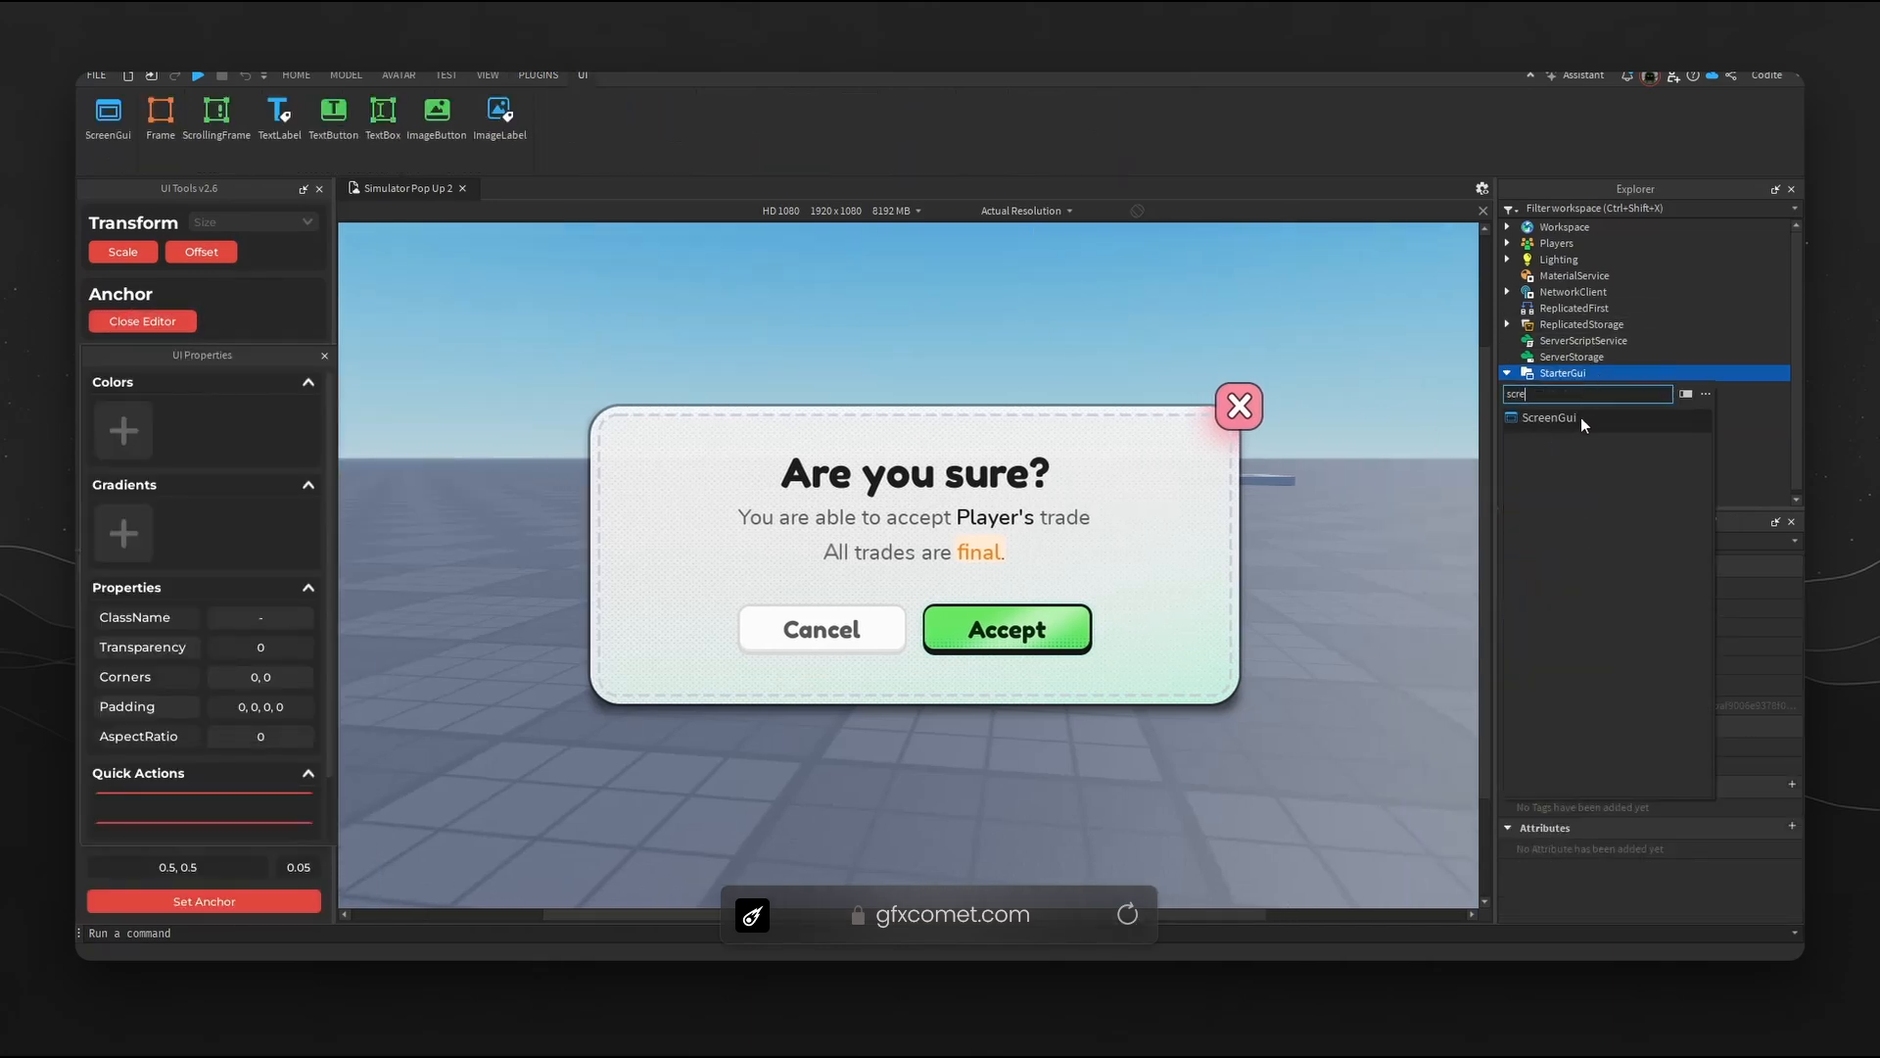
left_click(1583, 420)
key("F2")
type("po")
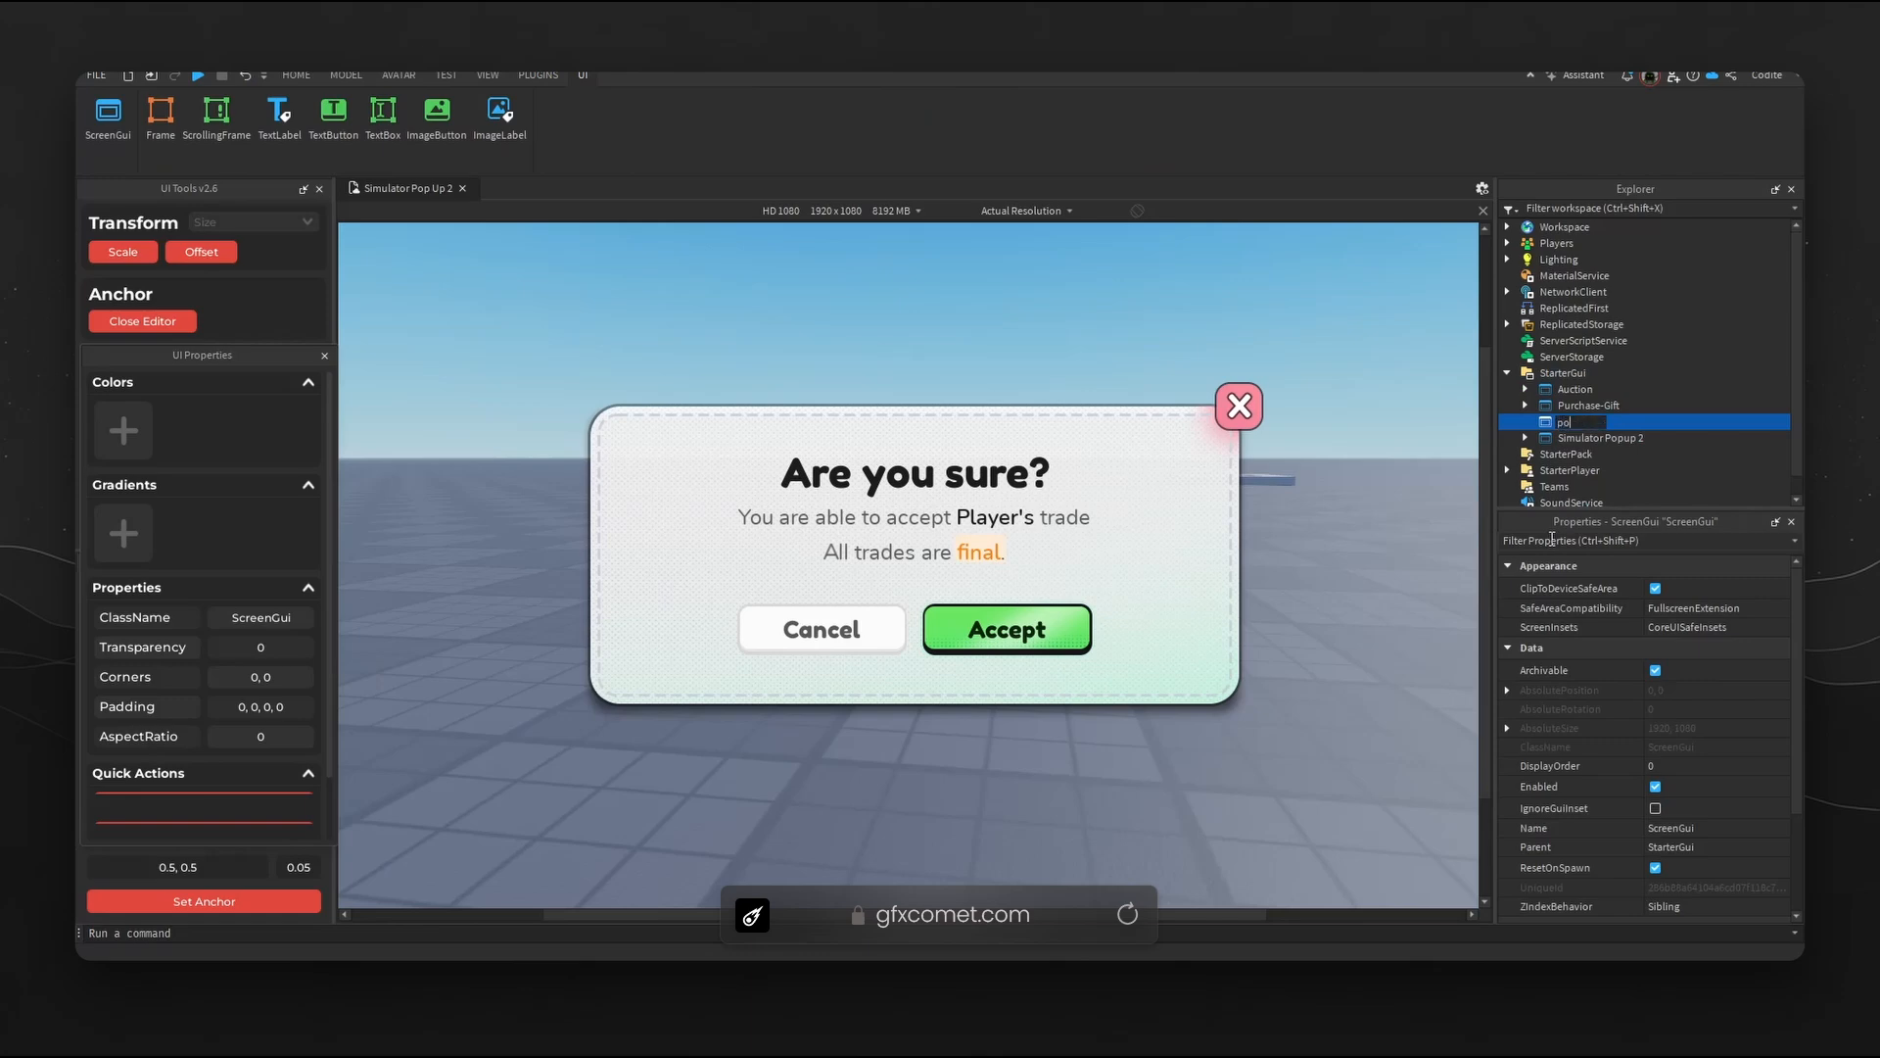
type("pup")
key("Return")
- Insert a Frame into the popup ScreenGui and name it Canvas
left_click(1602, 421)
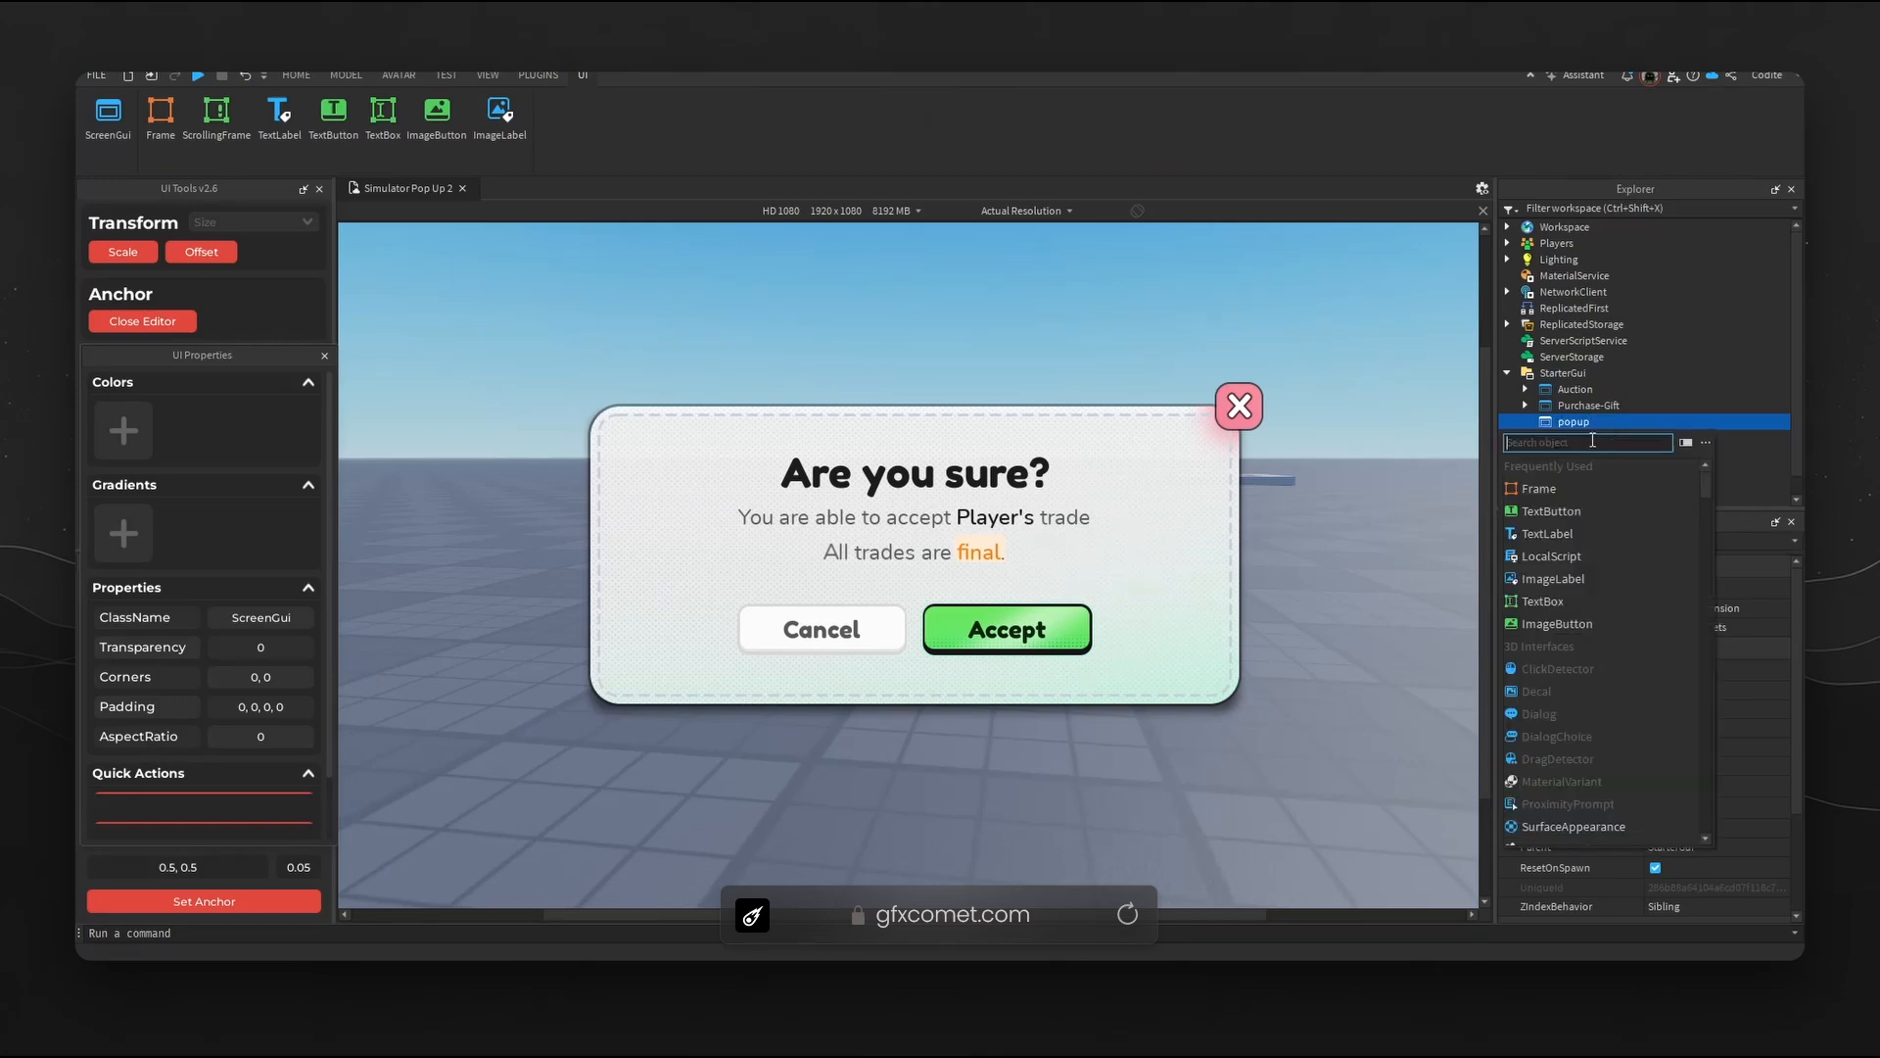
left_click(1623, 540)
type("Canvas")
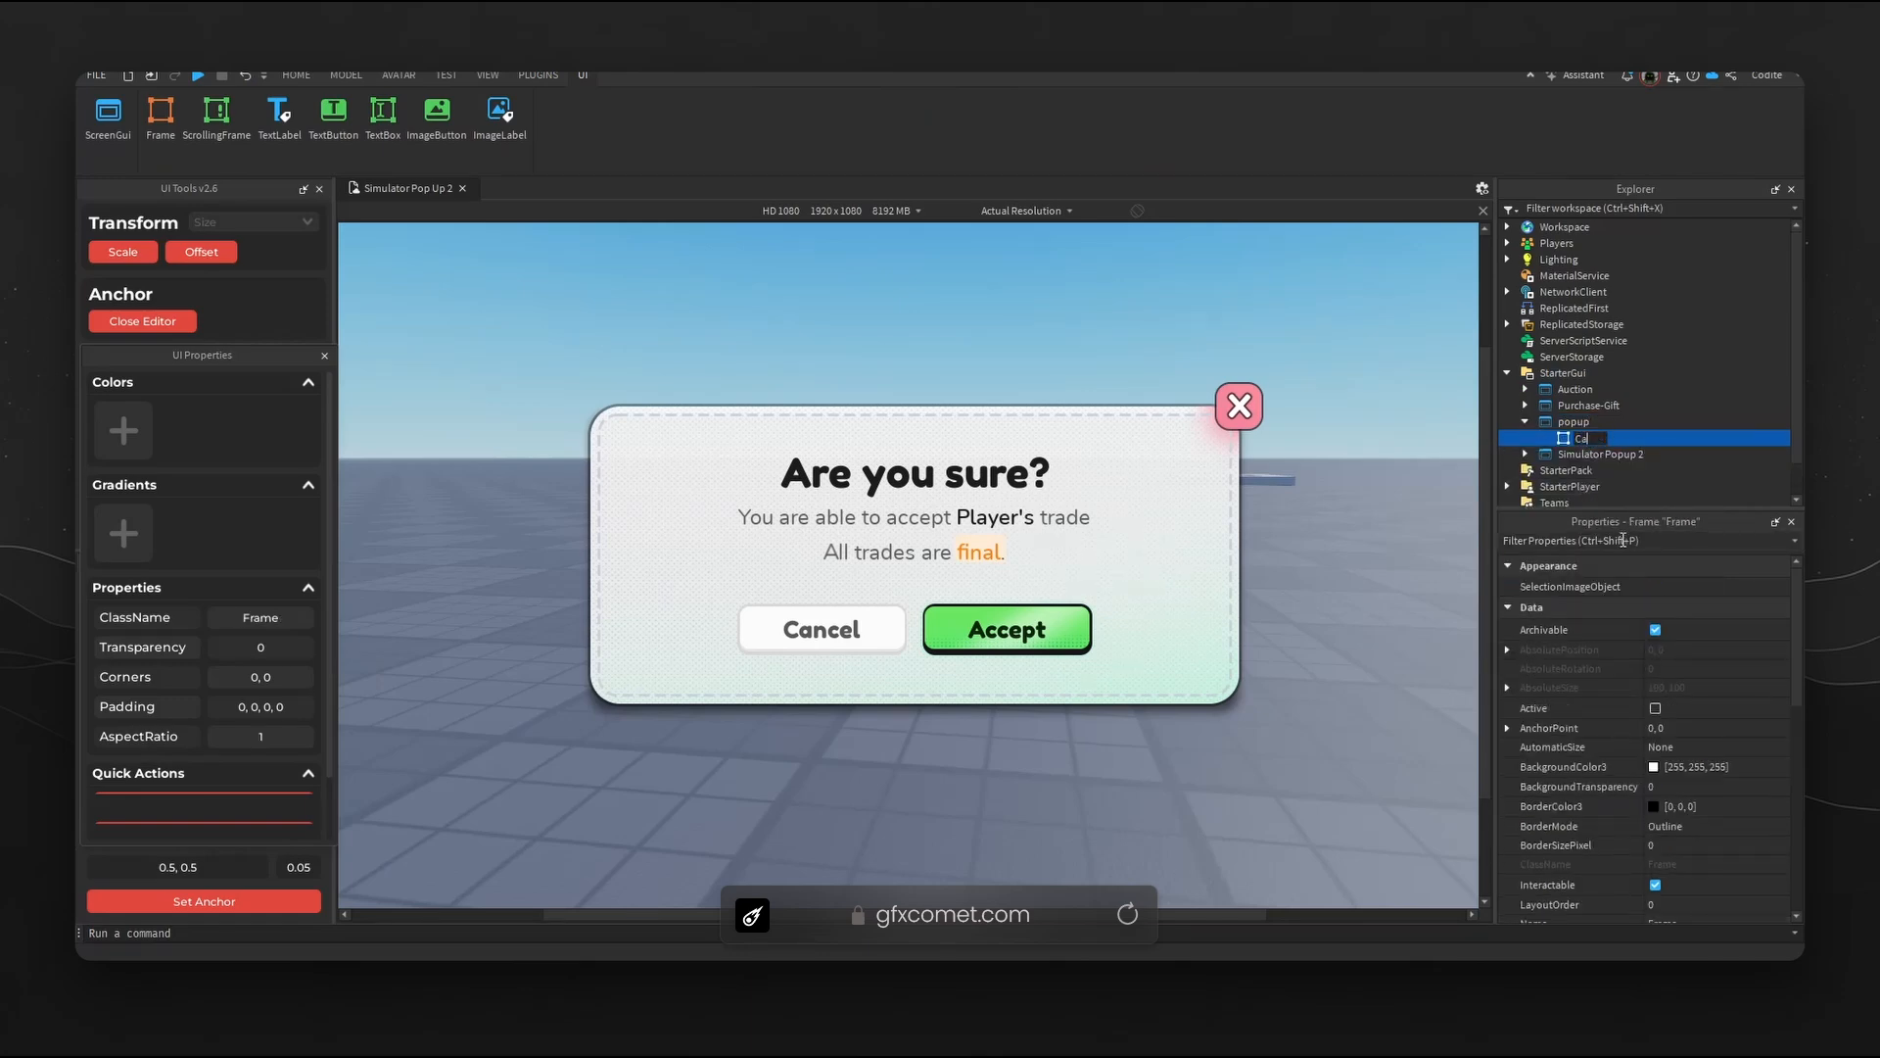
key("Return")
- Centre the Canvas frame at anchor 0.5, 0.5, fit it to its parent, and remove its background
left_click(1024, 210)
left_click(1016, 272)
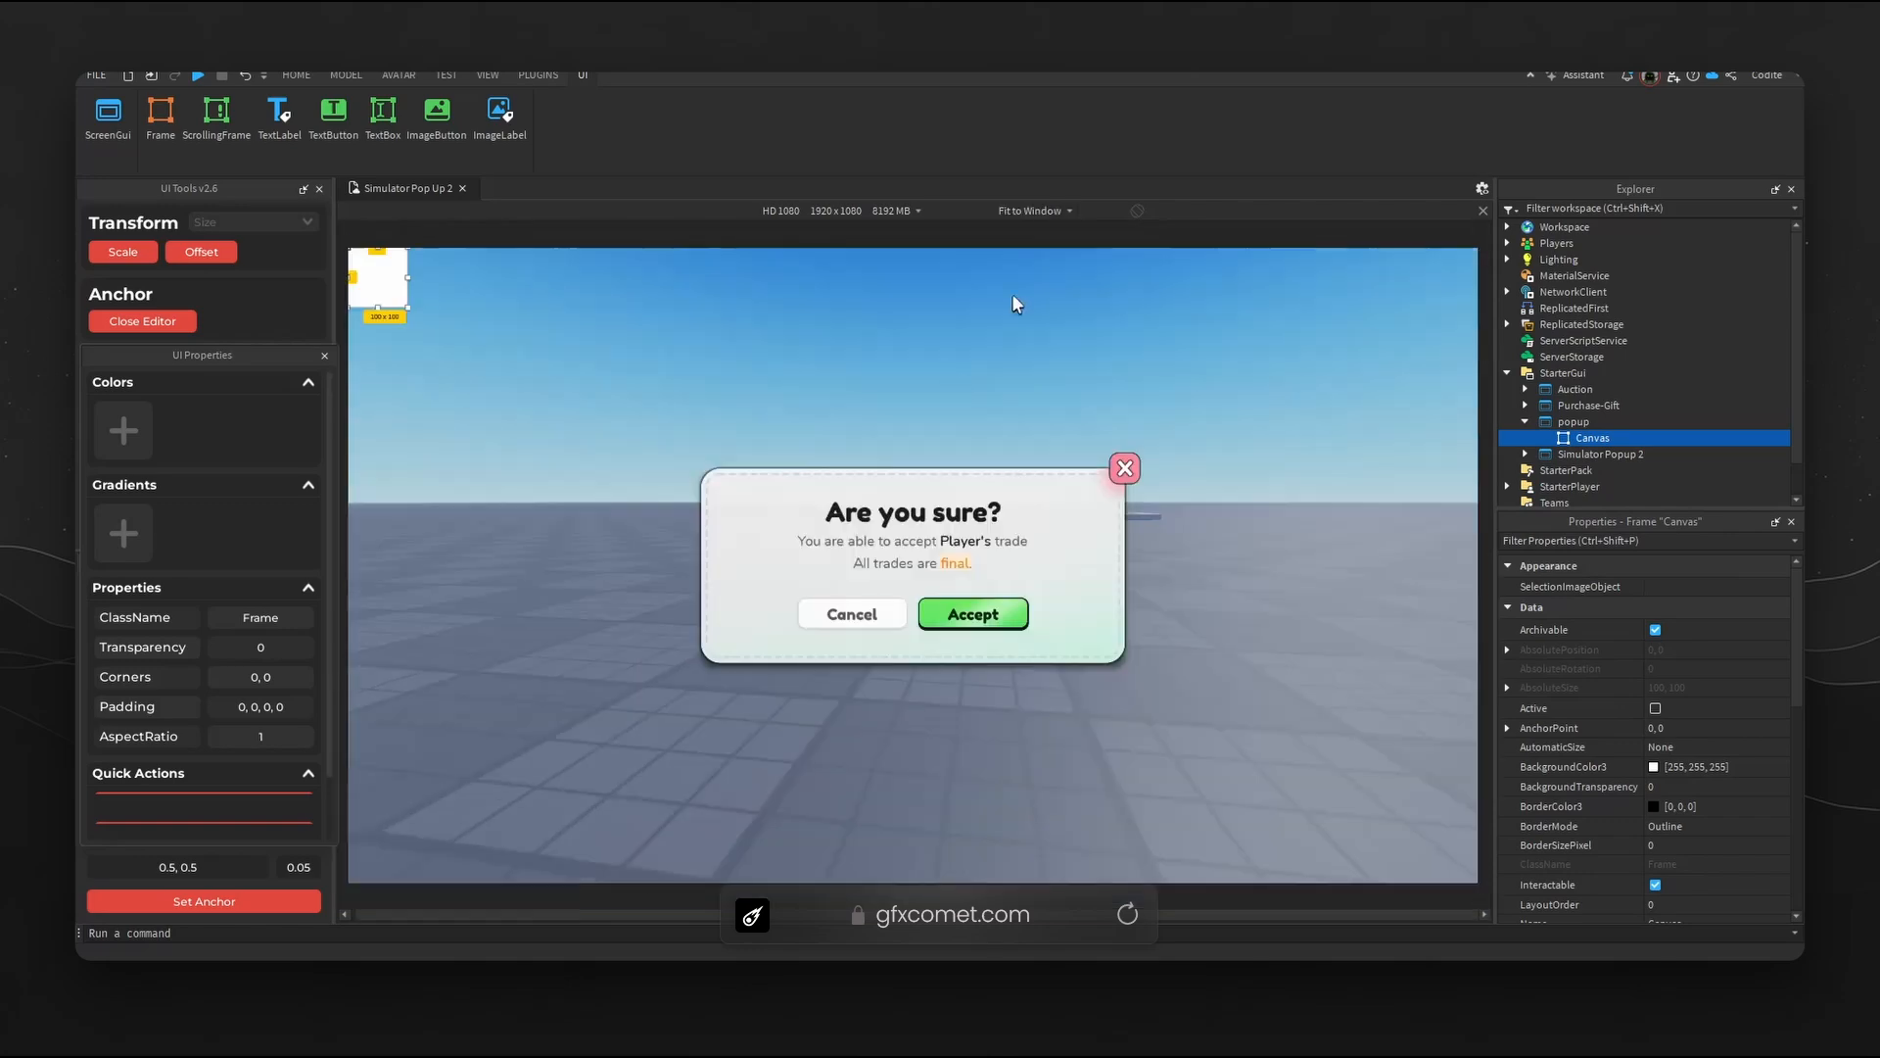
scroll(206, 783, "down", 1)
left_click(244, 901)
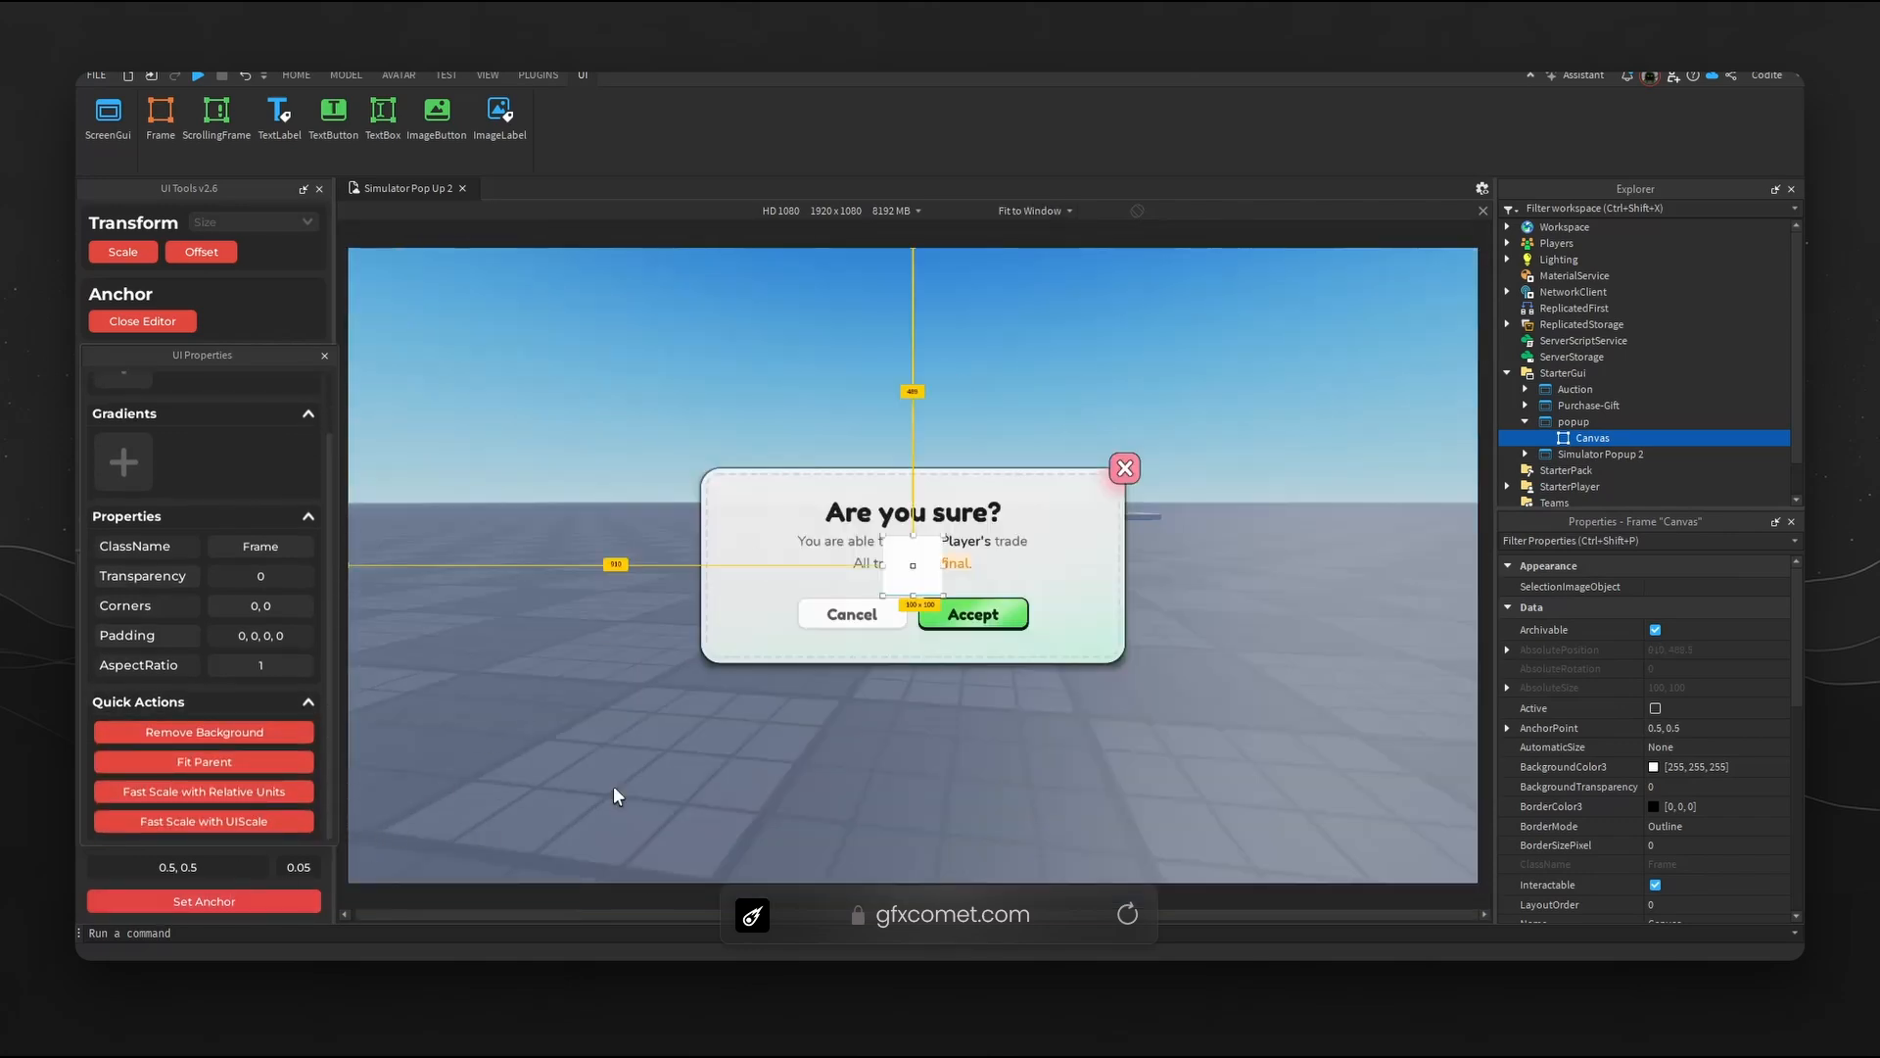
left_click(258, 760)
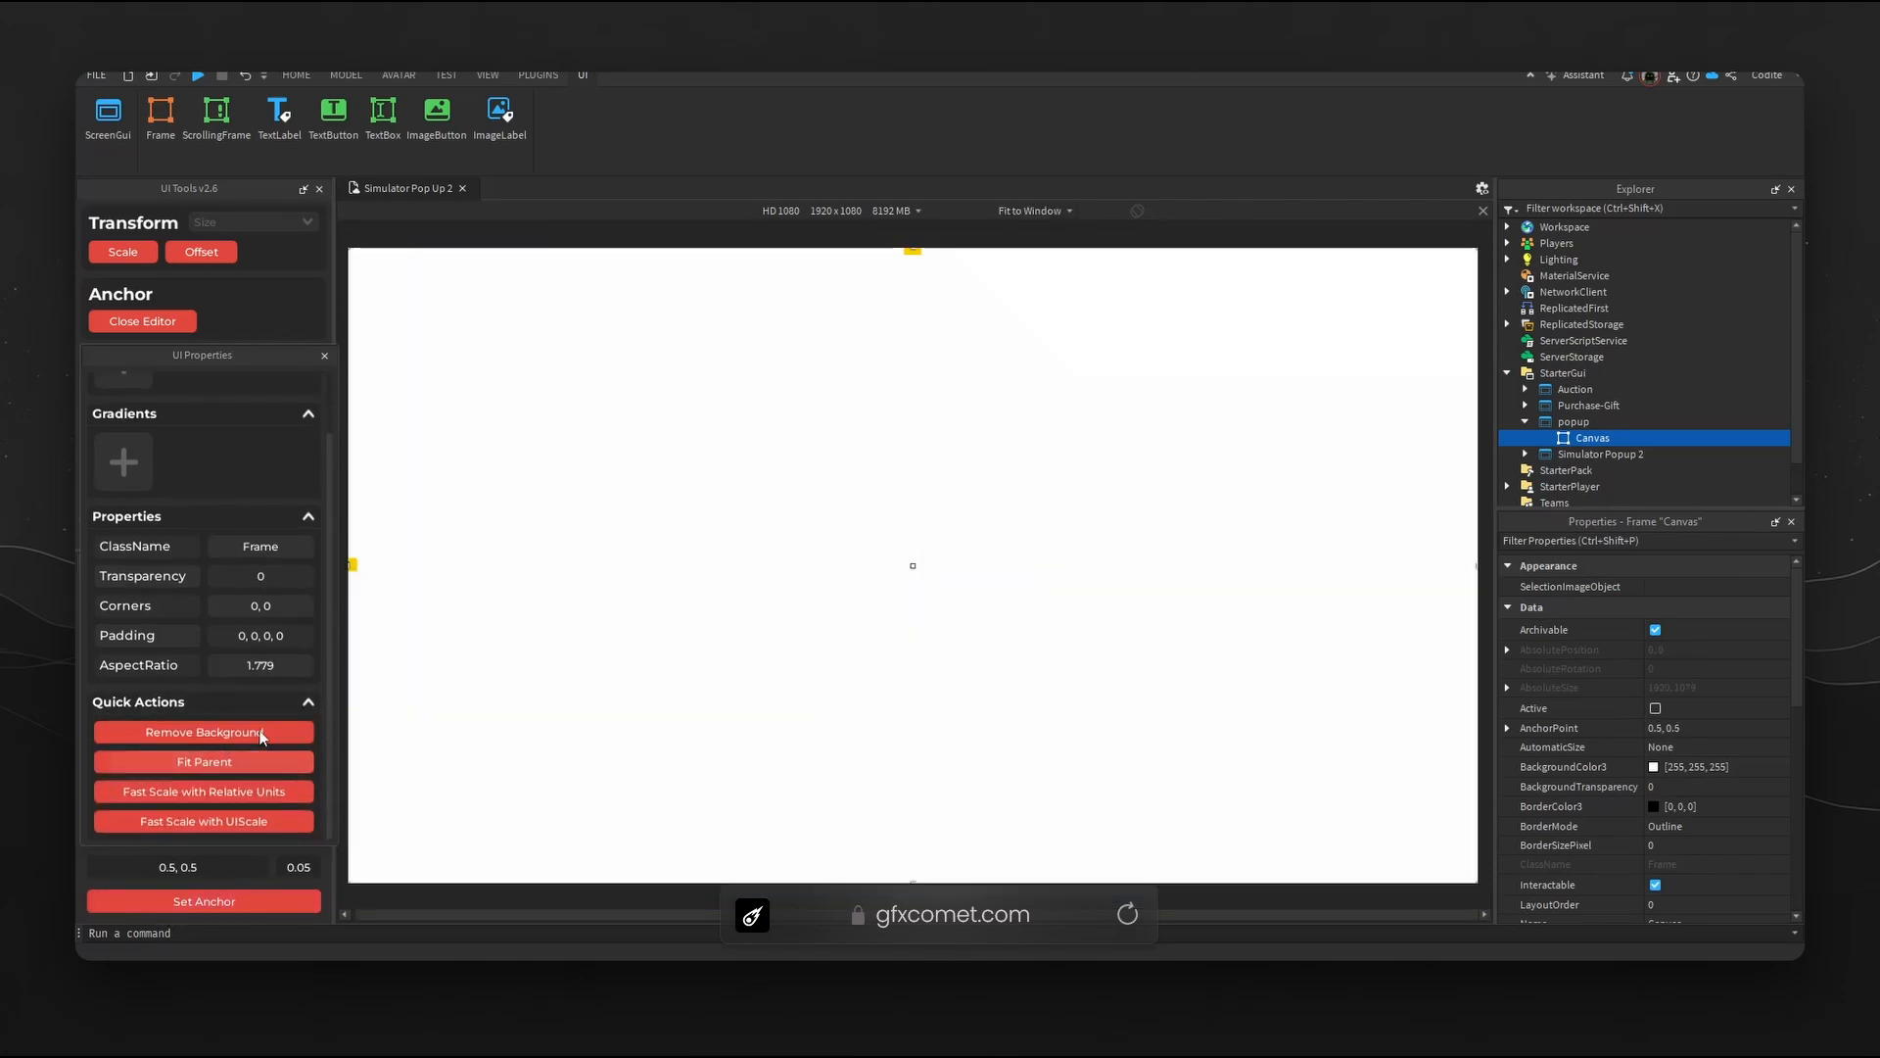
left_click(252, 731)
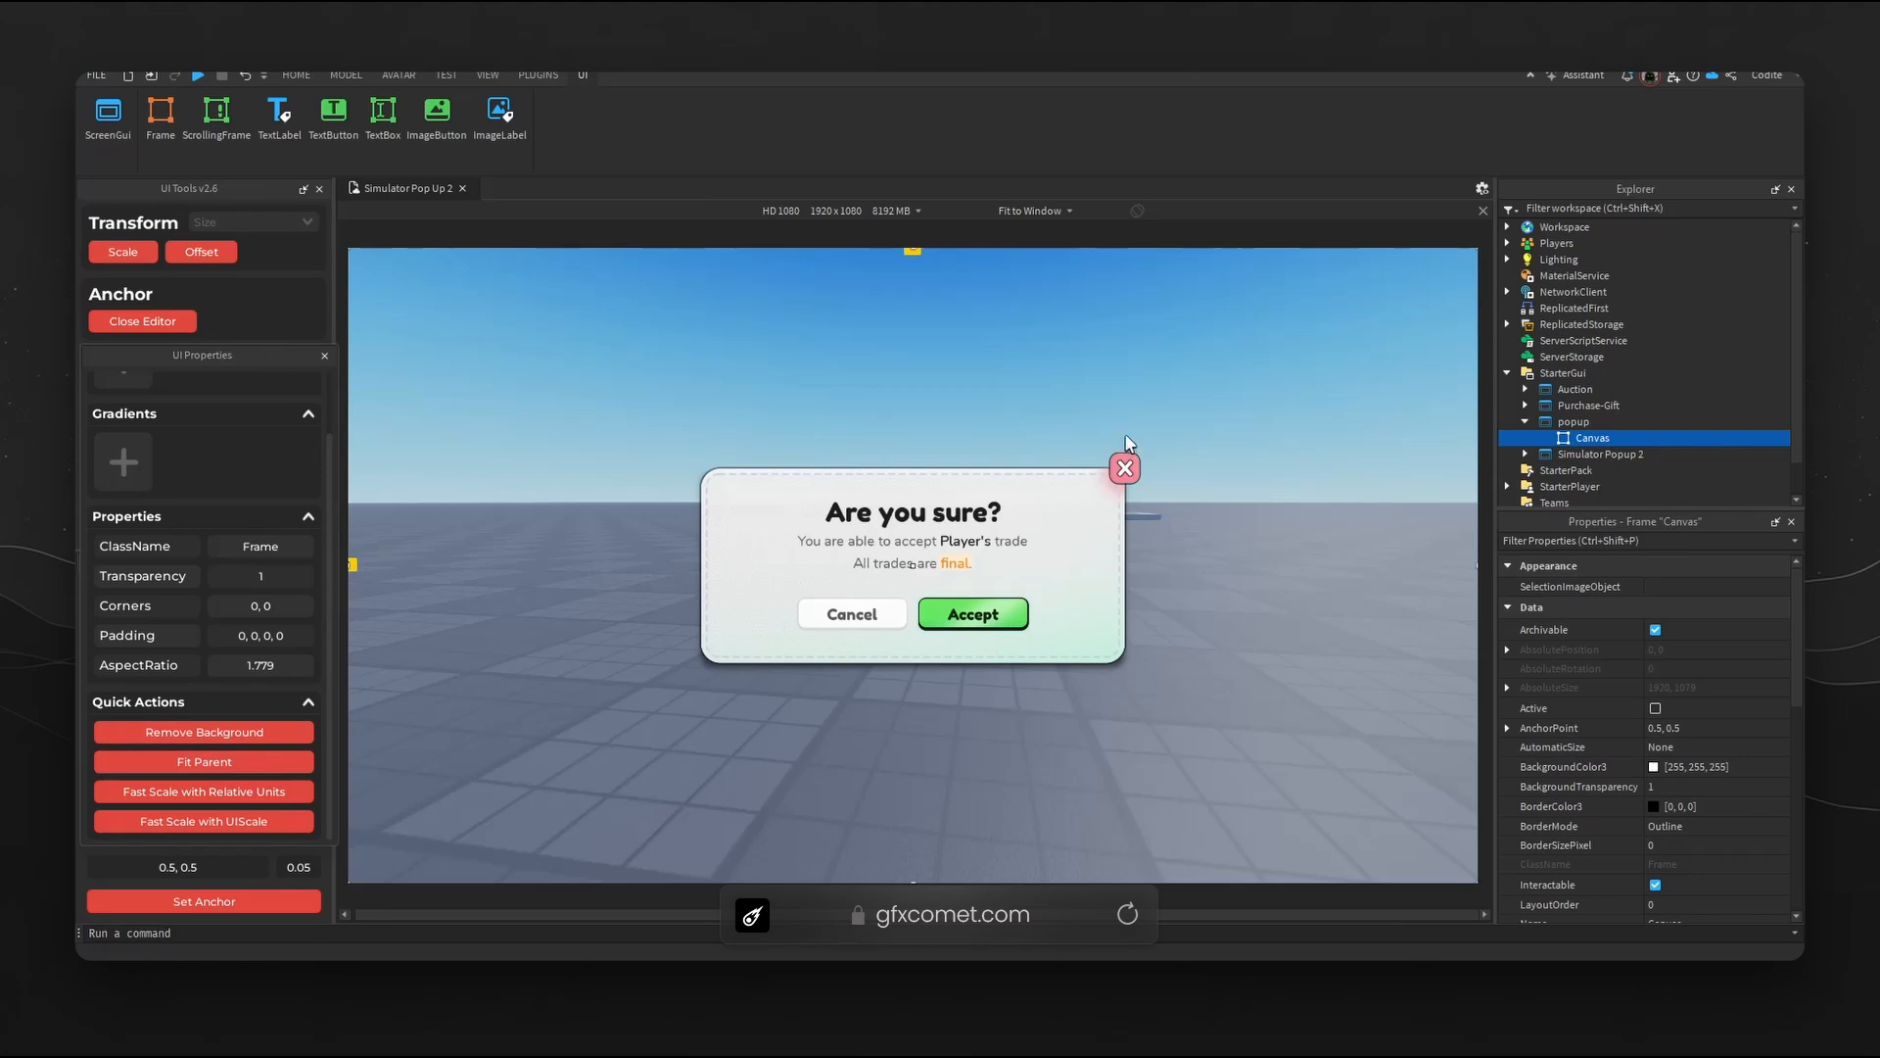
- Inspect the existing popup by hiding its Main frame to reveal the shadow, and show the frame again
left_click(1125, 467)
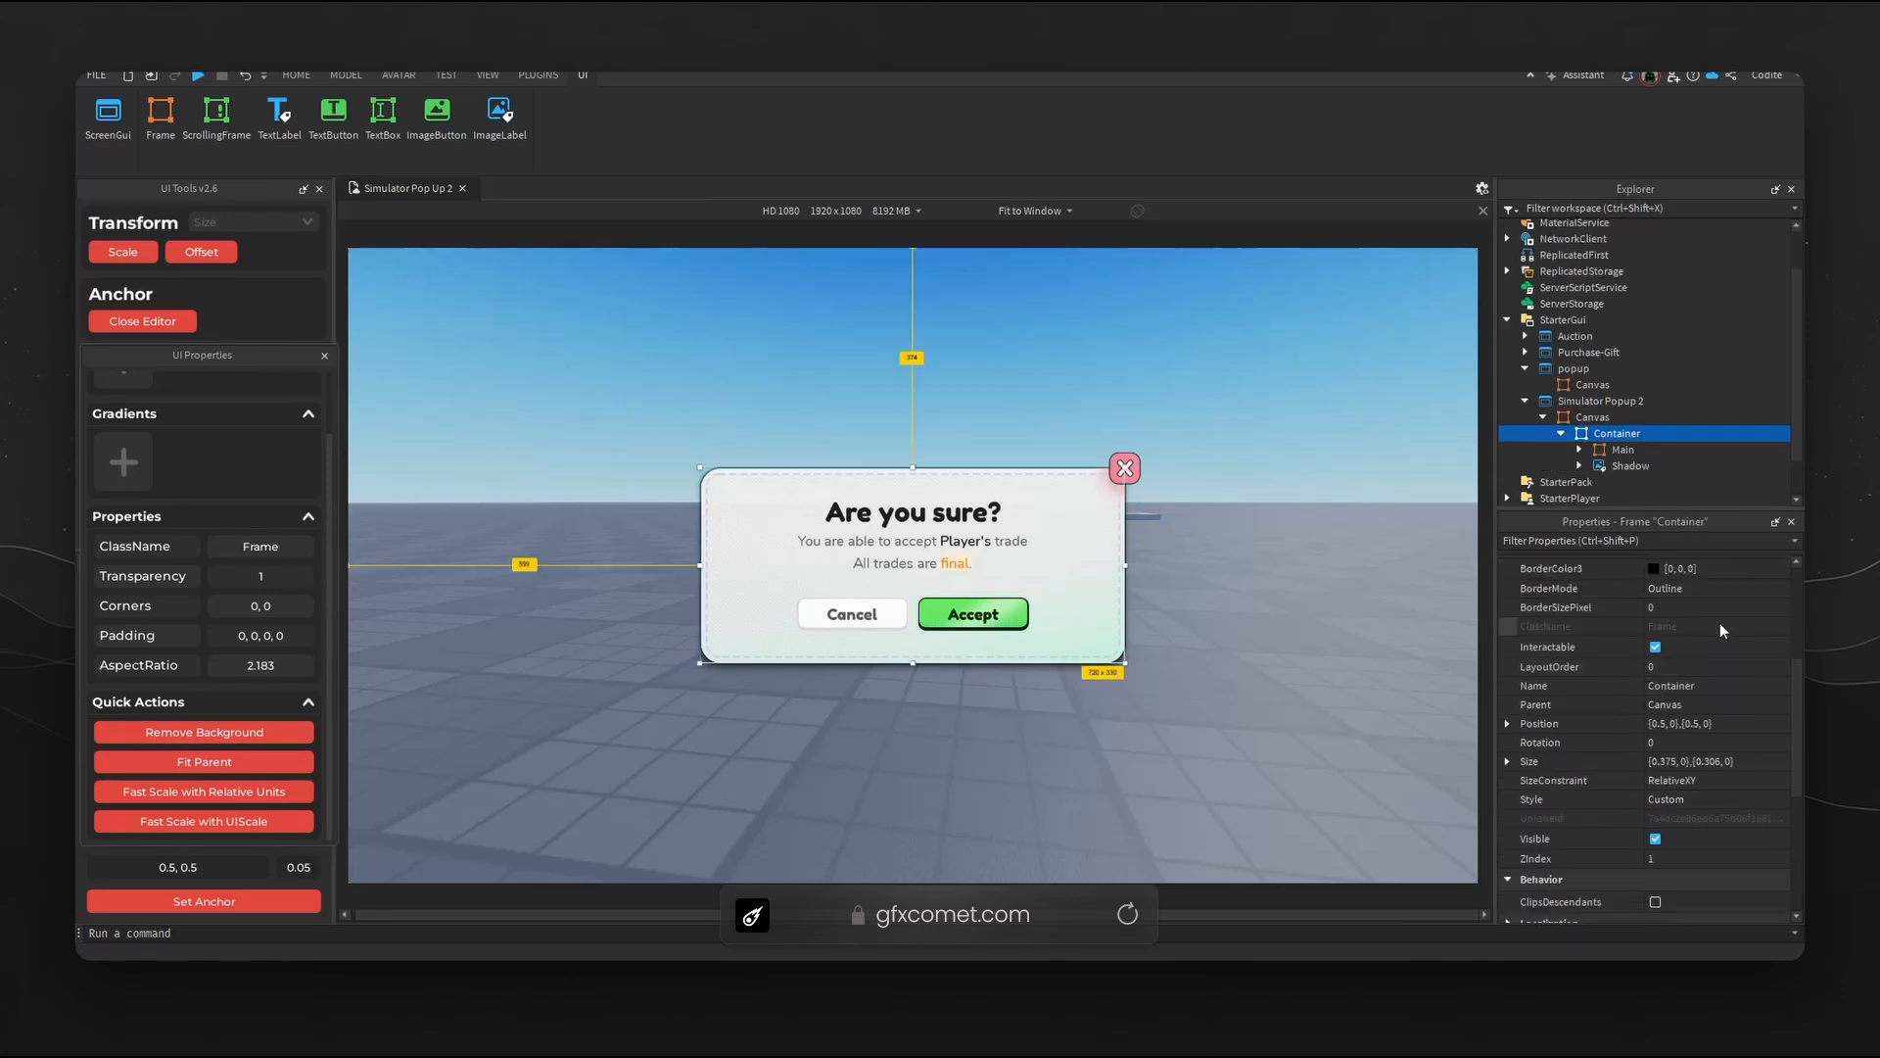
left_click(1623, 452)
left_click(1655, 843)
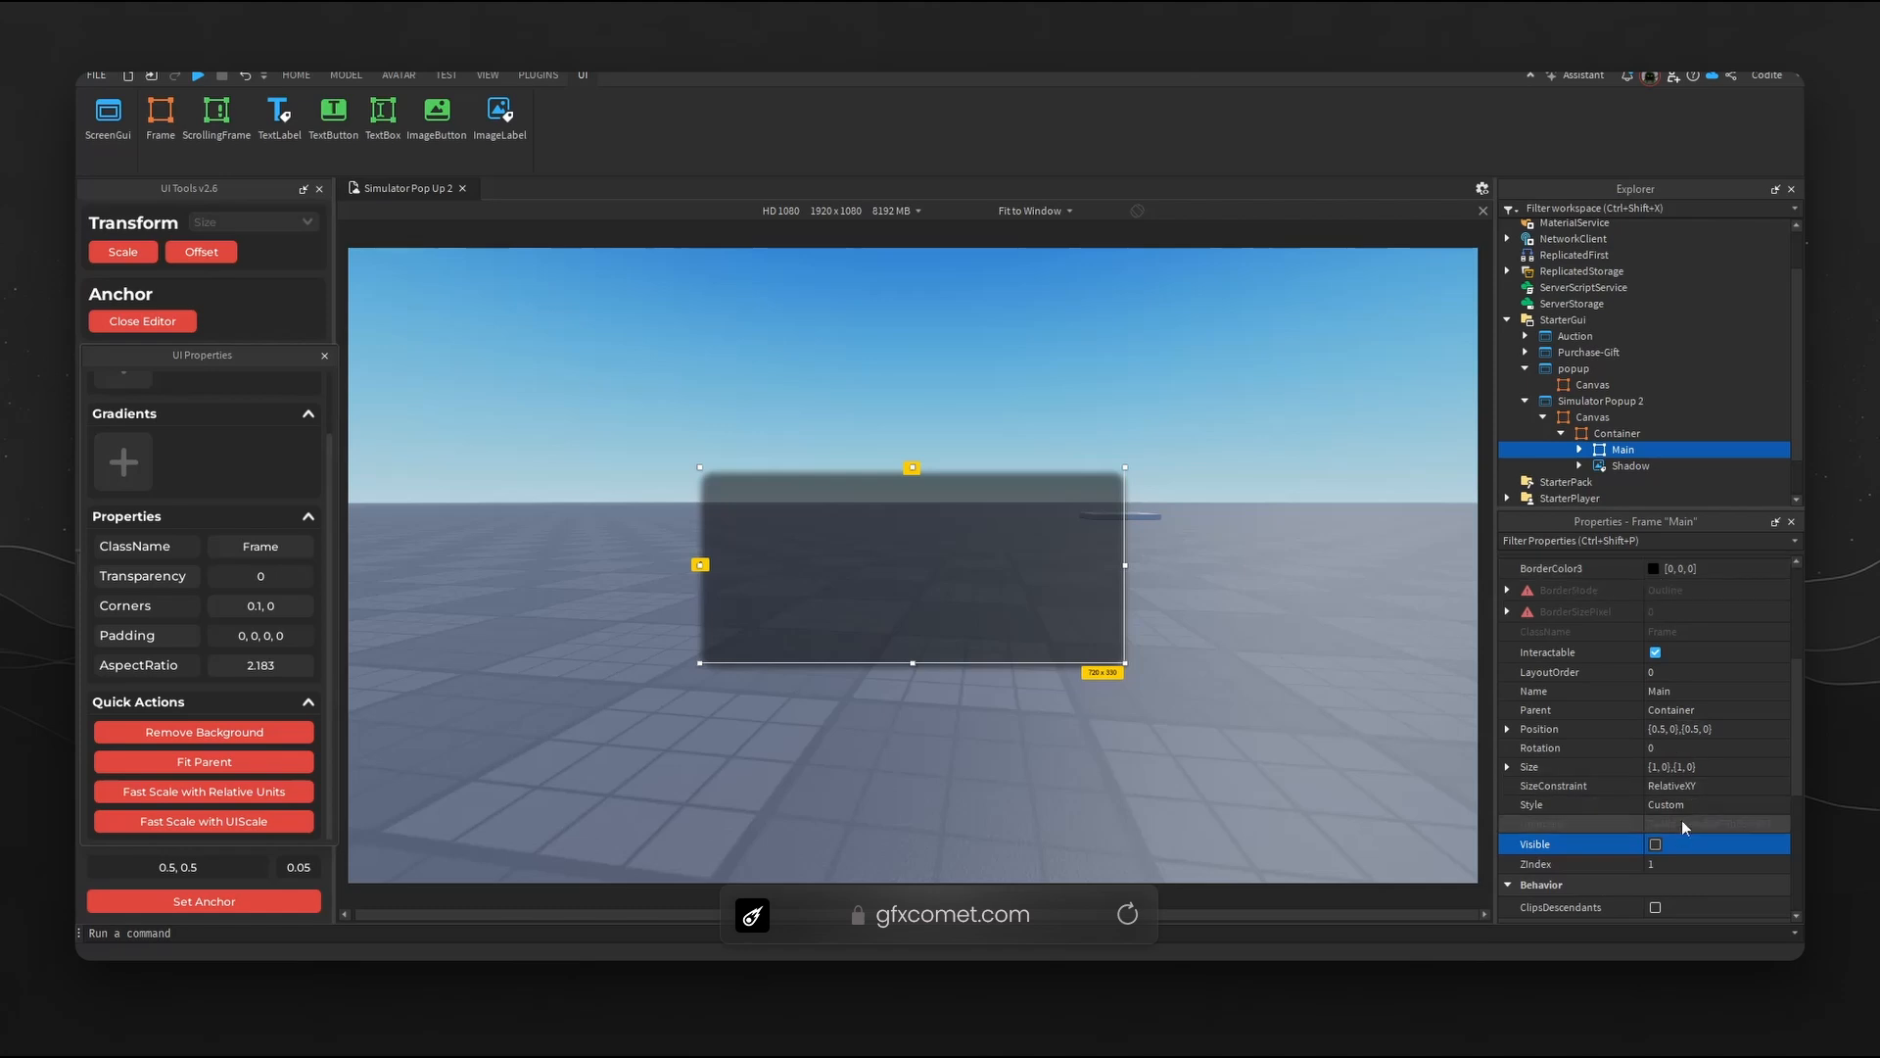
left_click(1664, 841)
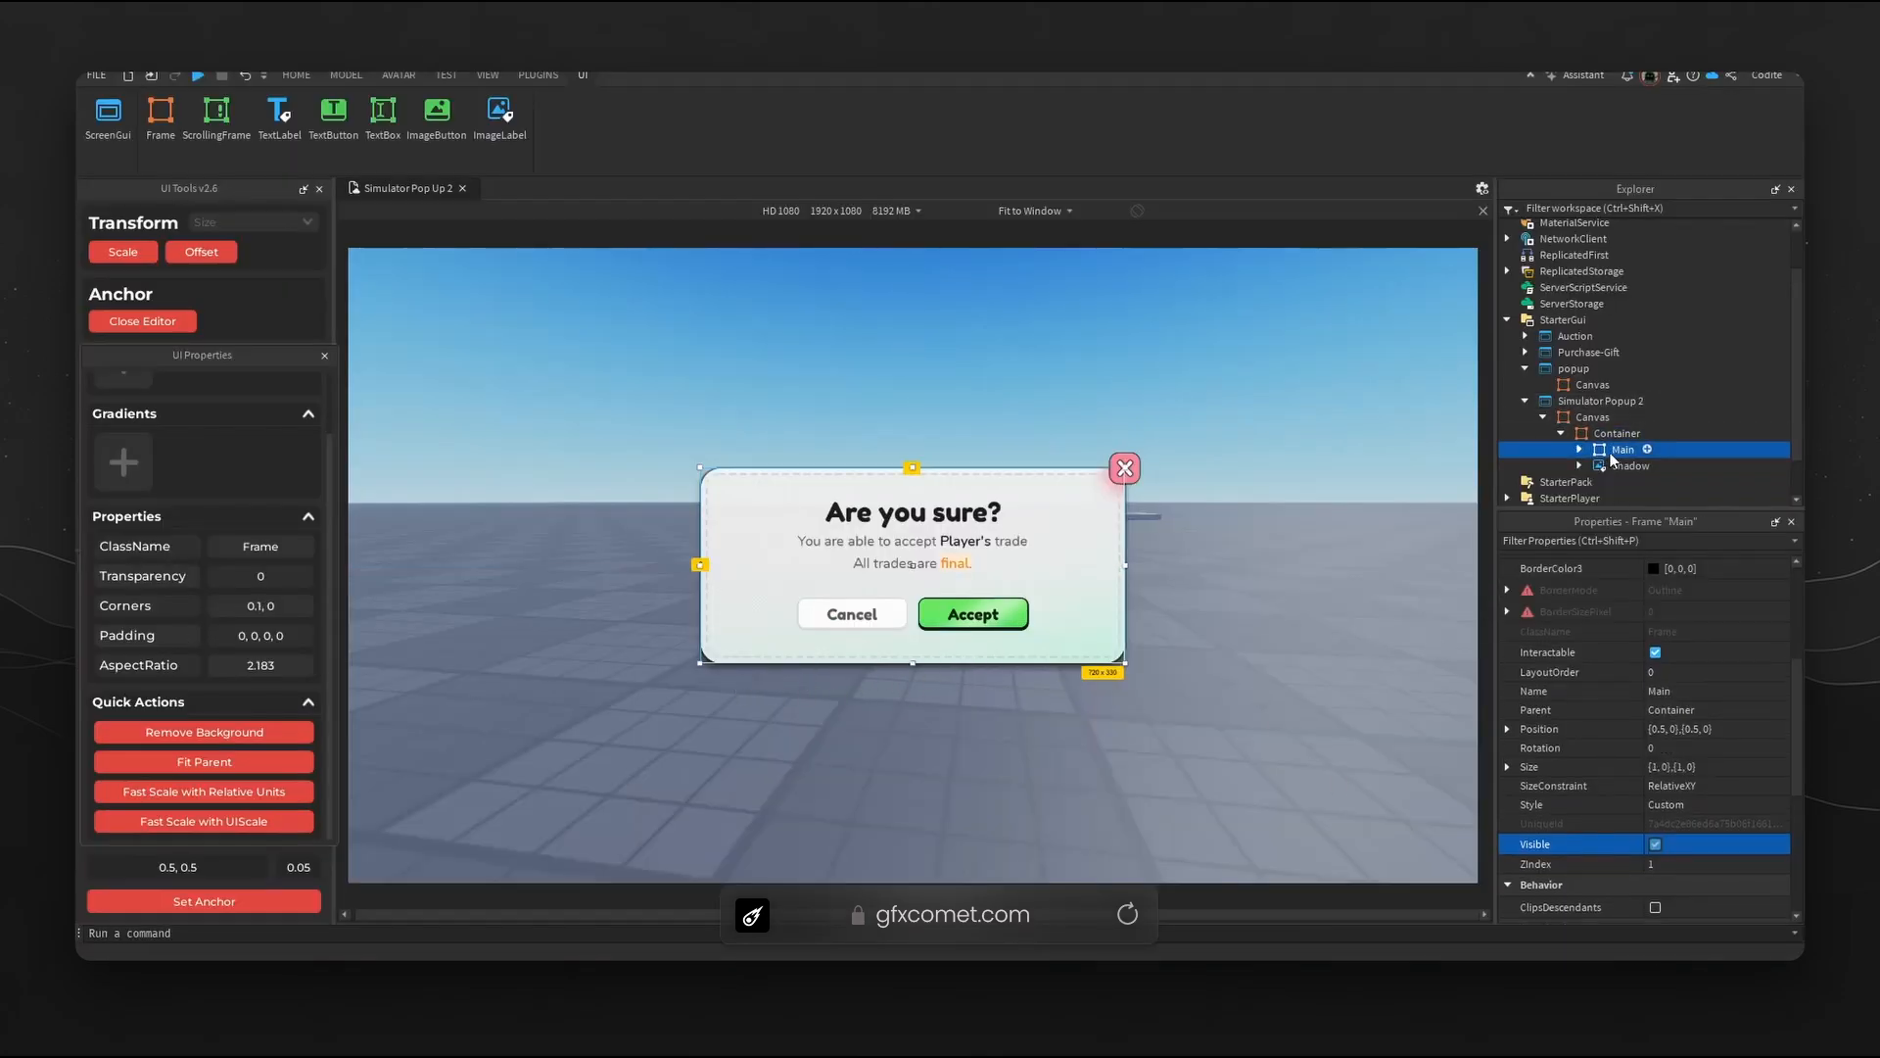
- At Actual Resolution, insert a Frame into the popup ScreenGui's Canvas and centre it with anchor 0.5, 0.5
left_click(1035, 210)
left_click(1031, 246)
scroll(1482, 462, "down", 1)
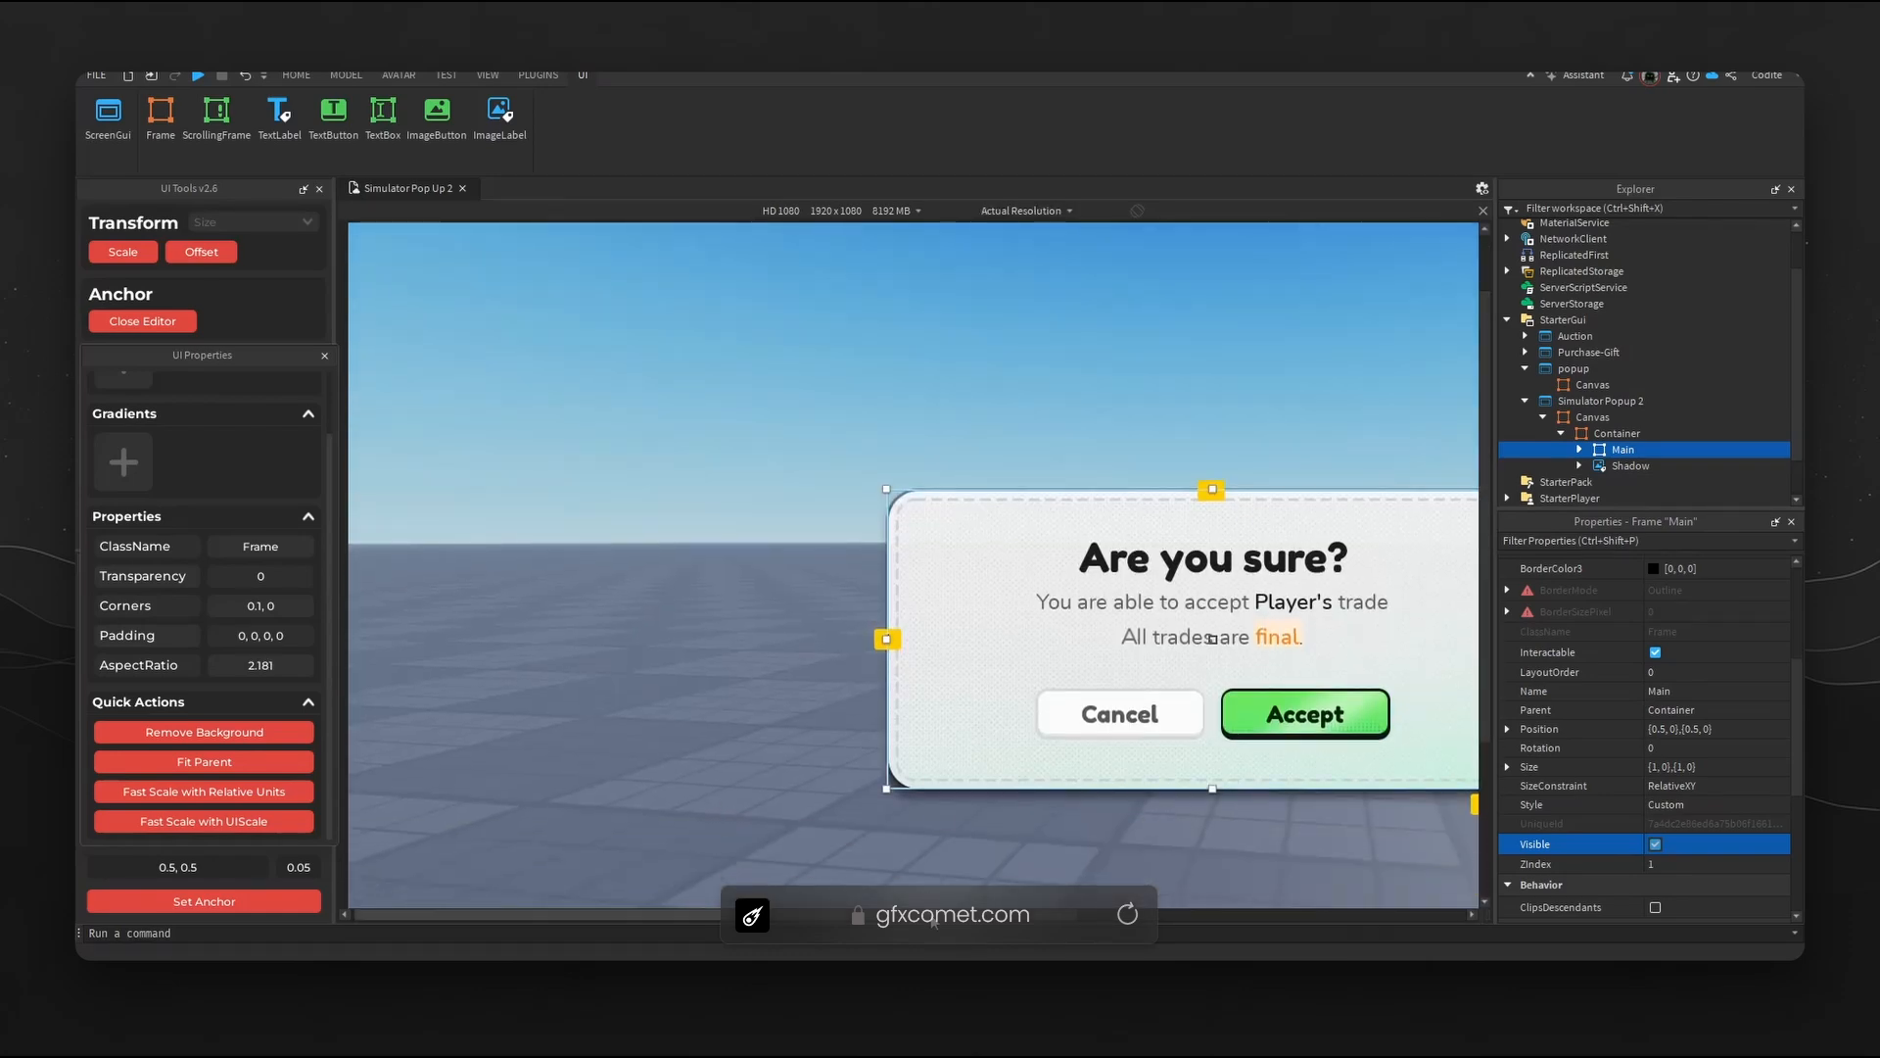
left_click_drag(932, 917, 1126, 914)
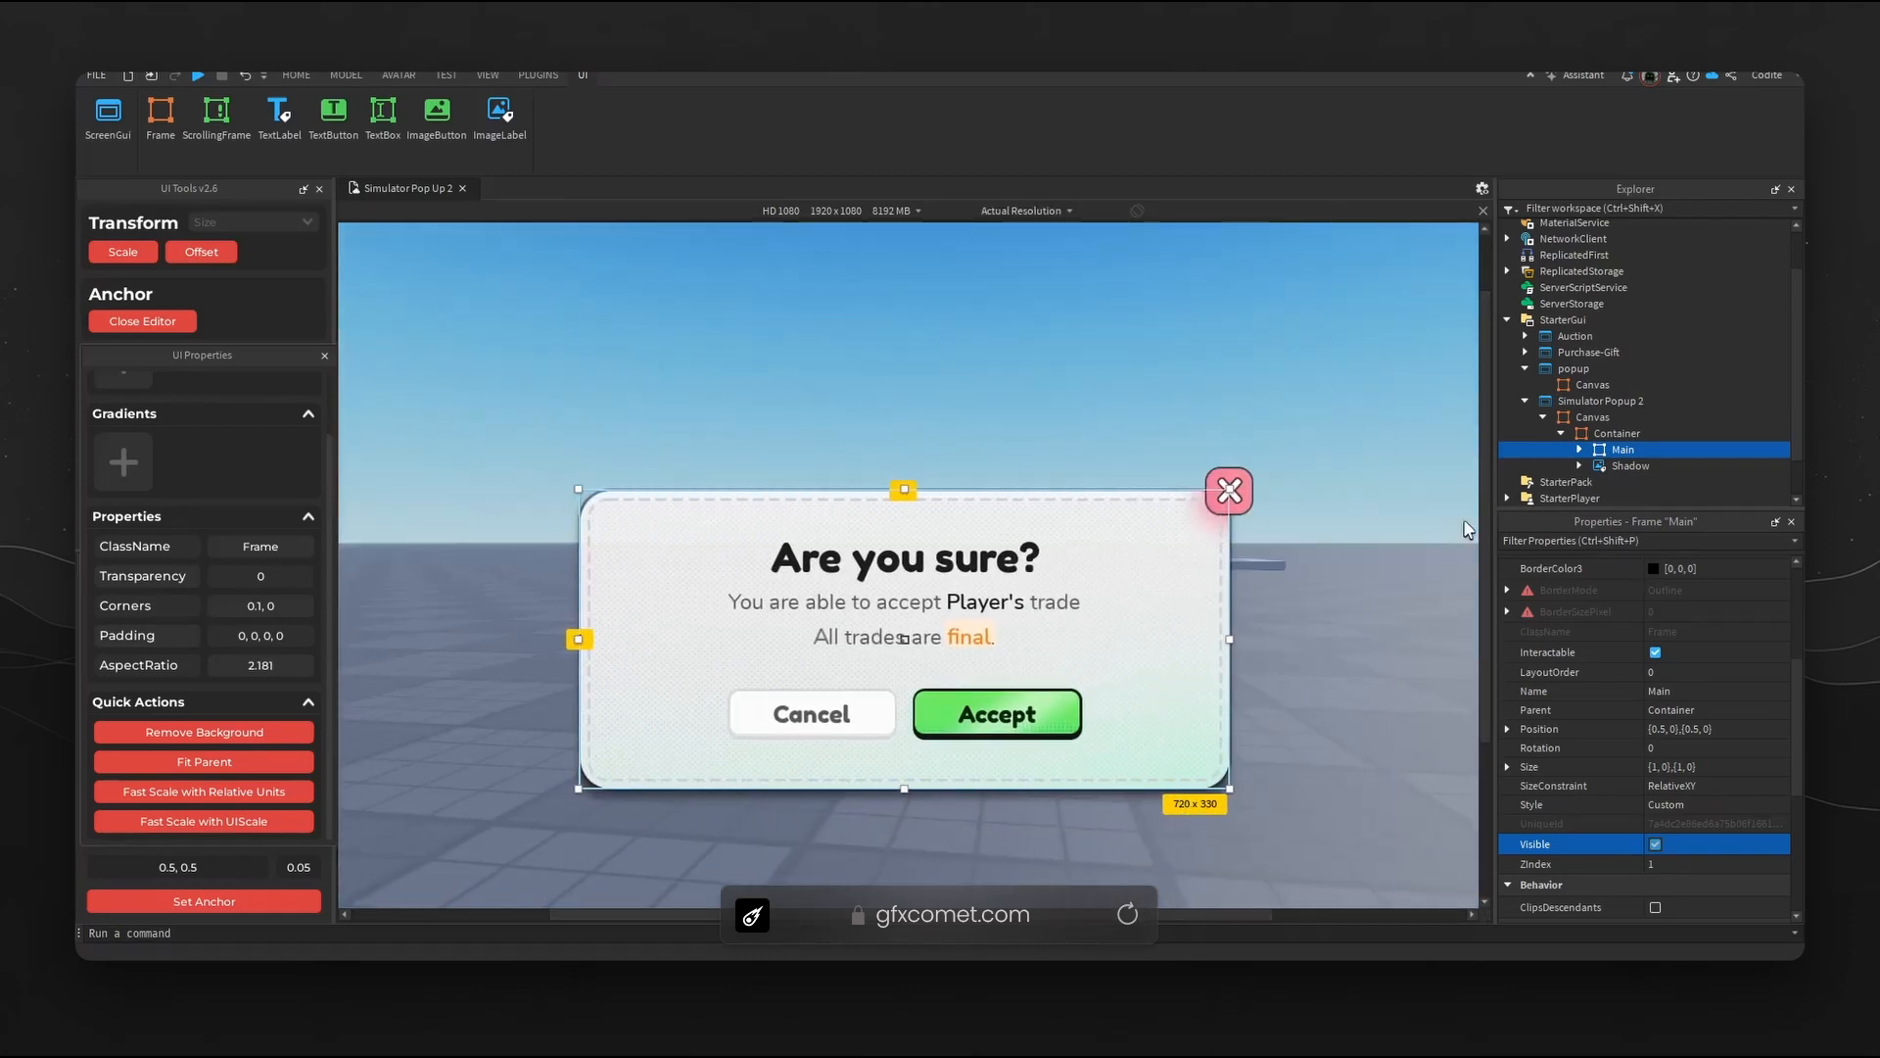
left_click(1612, 385)
key("ctrl+i")
type("f")
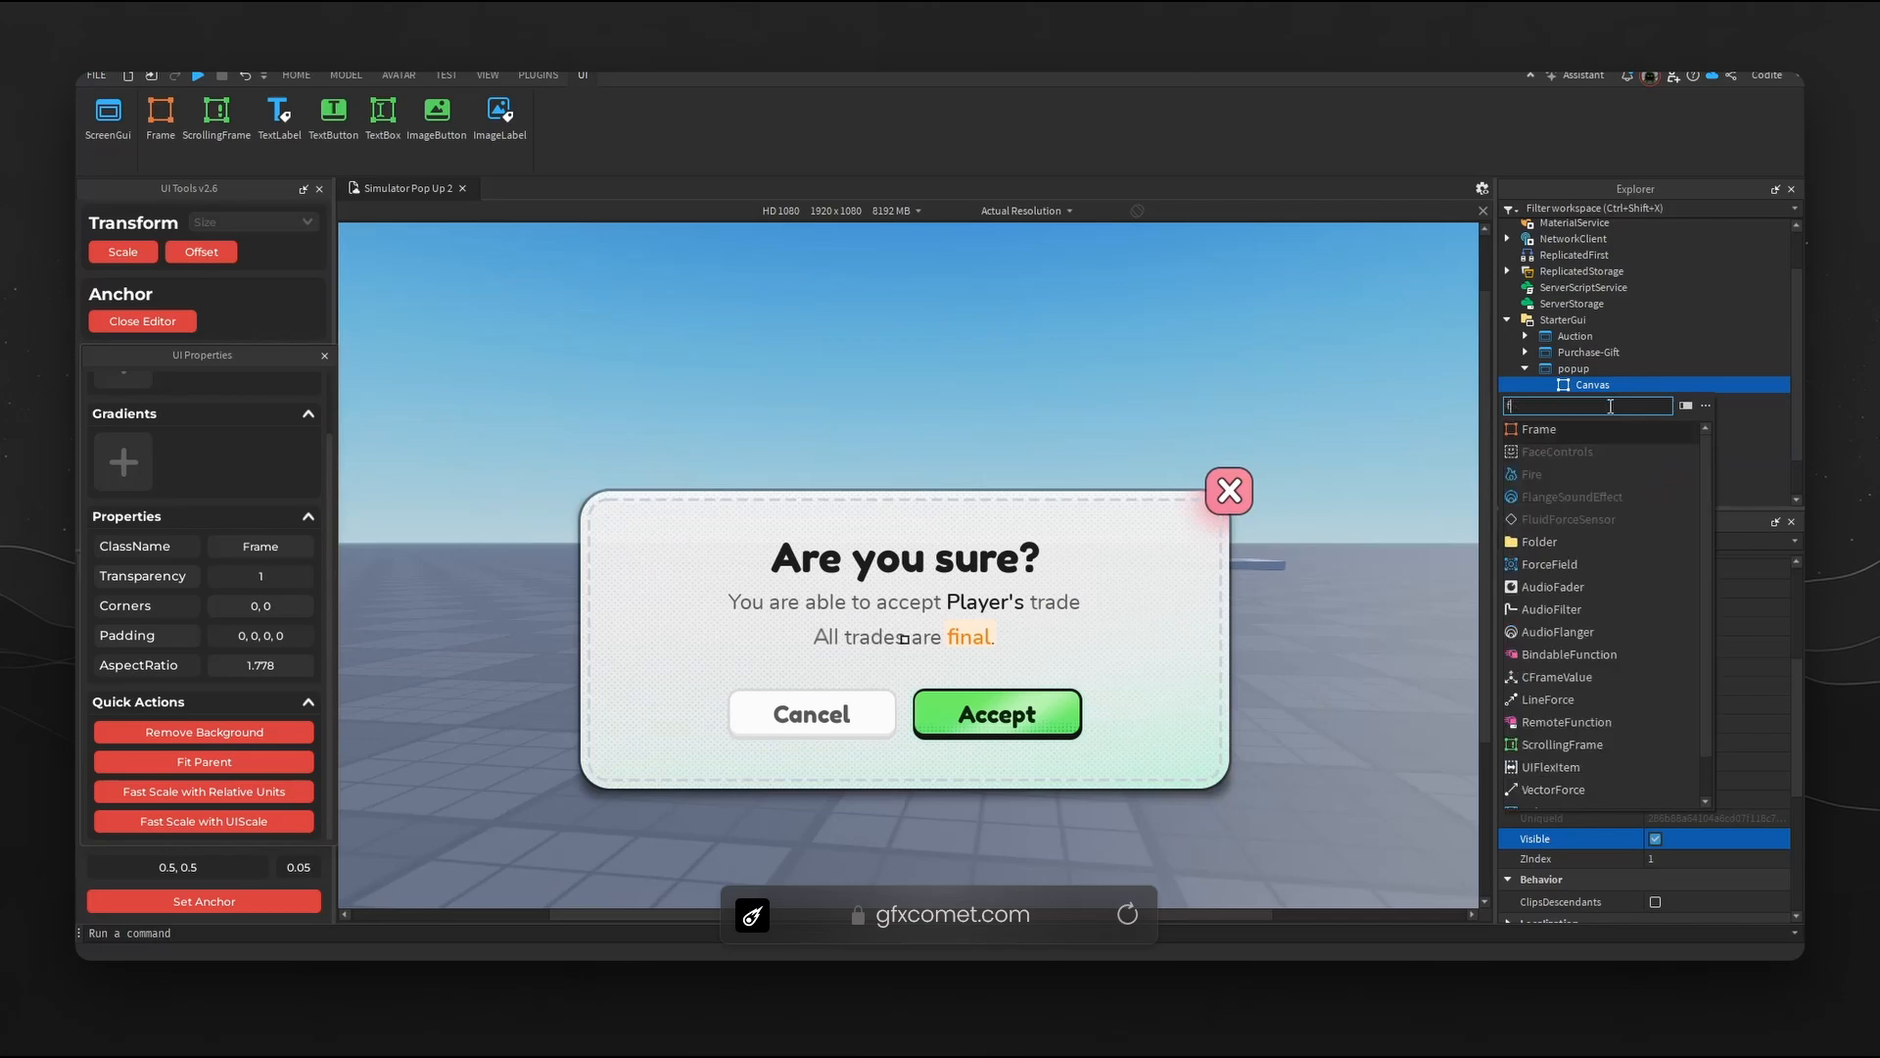
key("Return")
left_click(294, 901)
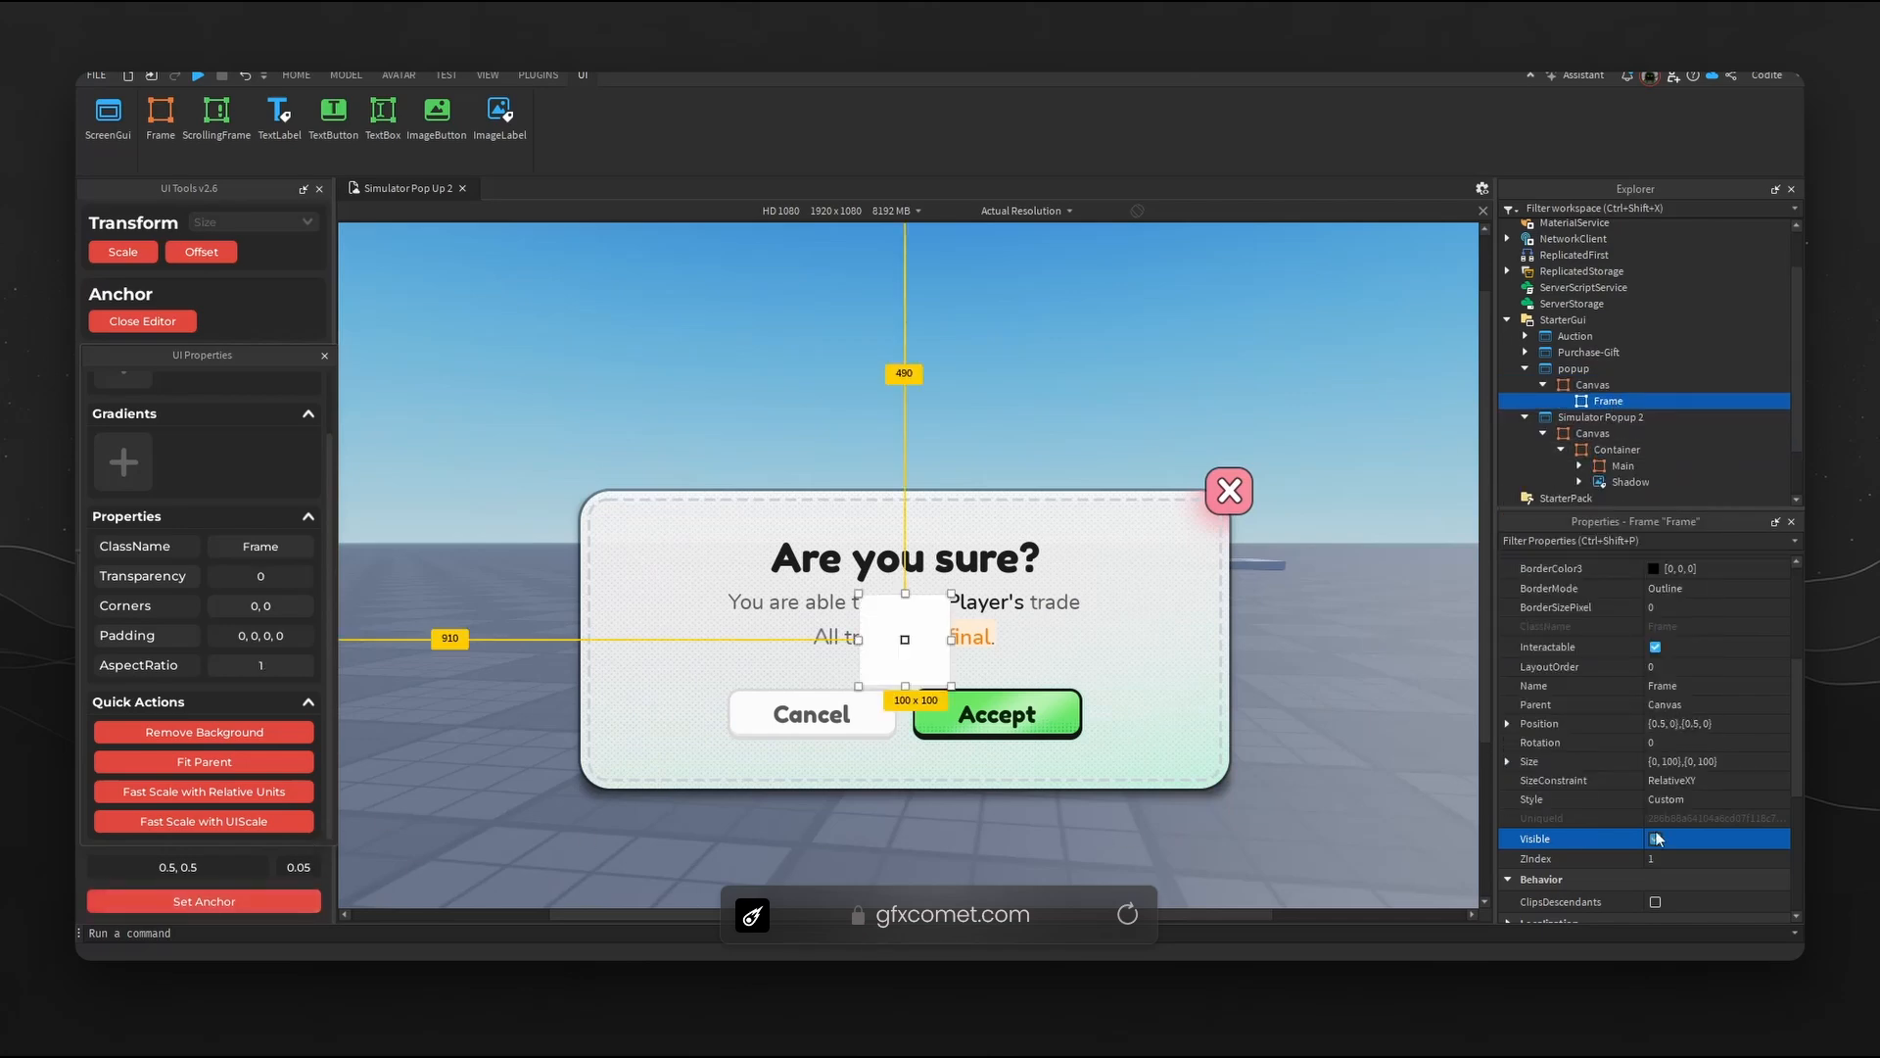
- Set the new frame's size offsets to 720 wide and 330 high
scroll(1656, 838, "down", 2)
left_click(1708, 643)
double_click(1740, 663)
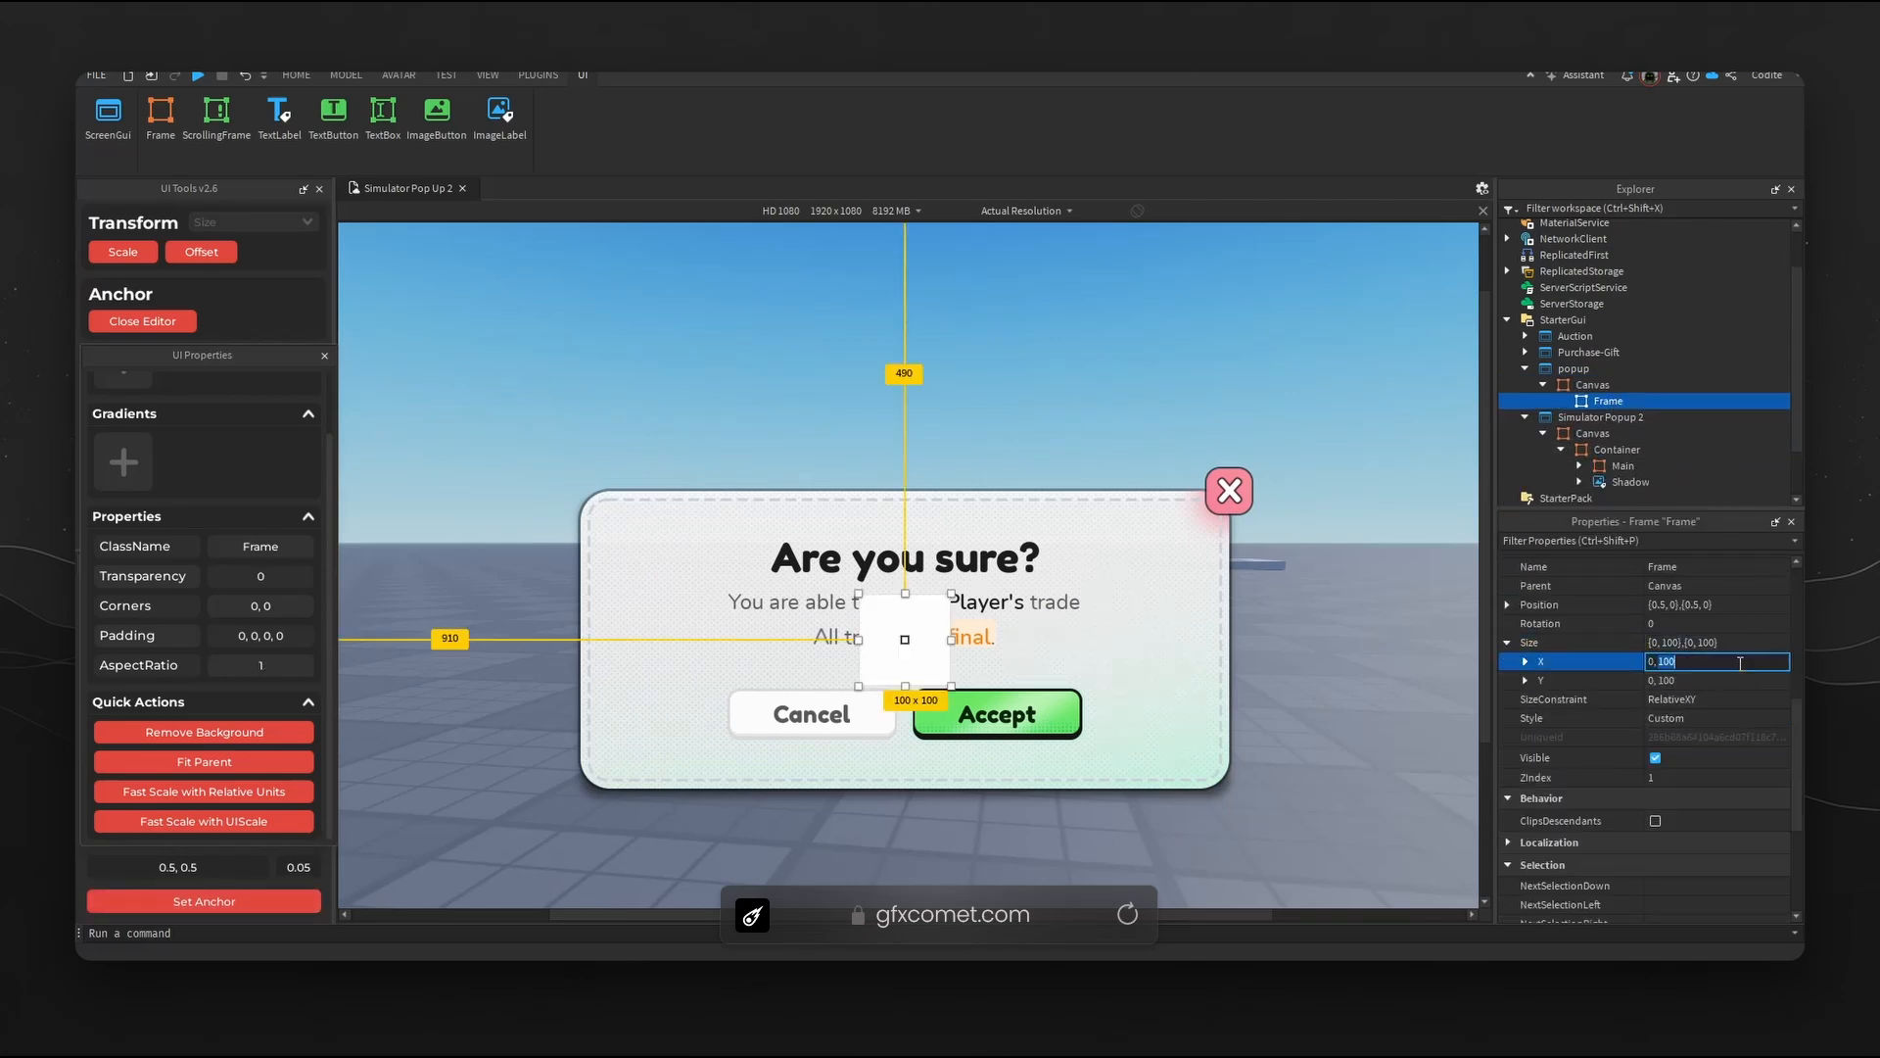
type("720")
double_click(1742, 684)
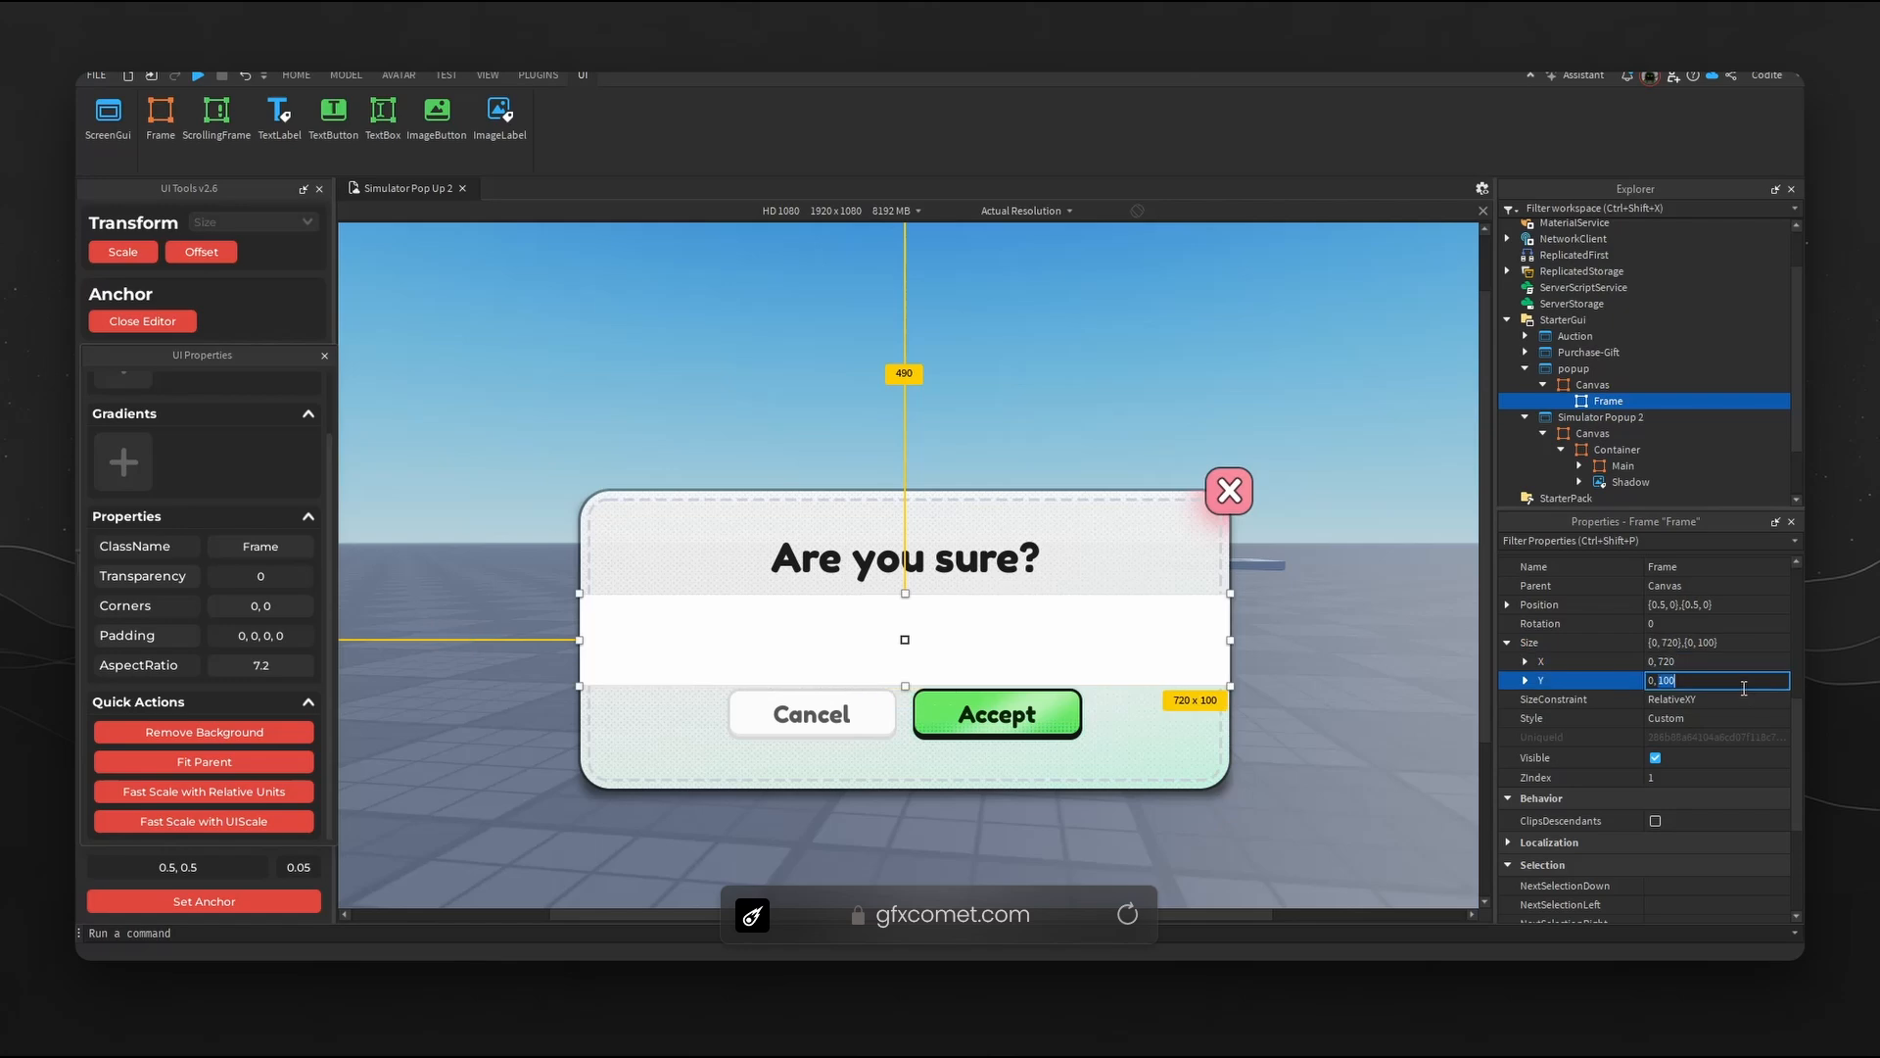
key("Return")
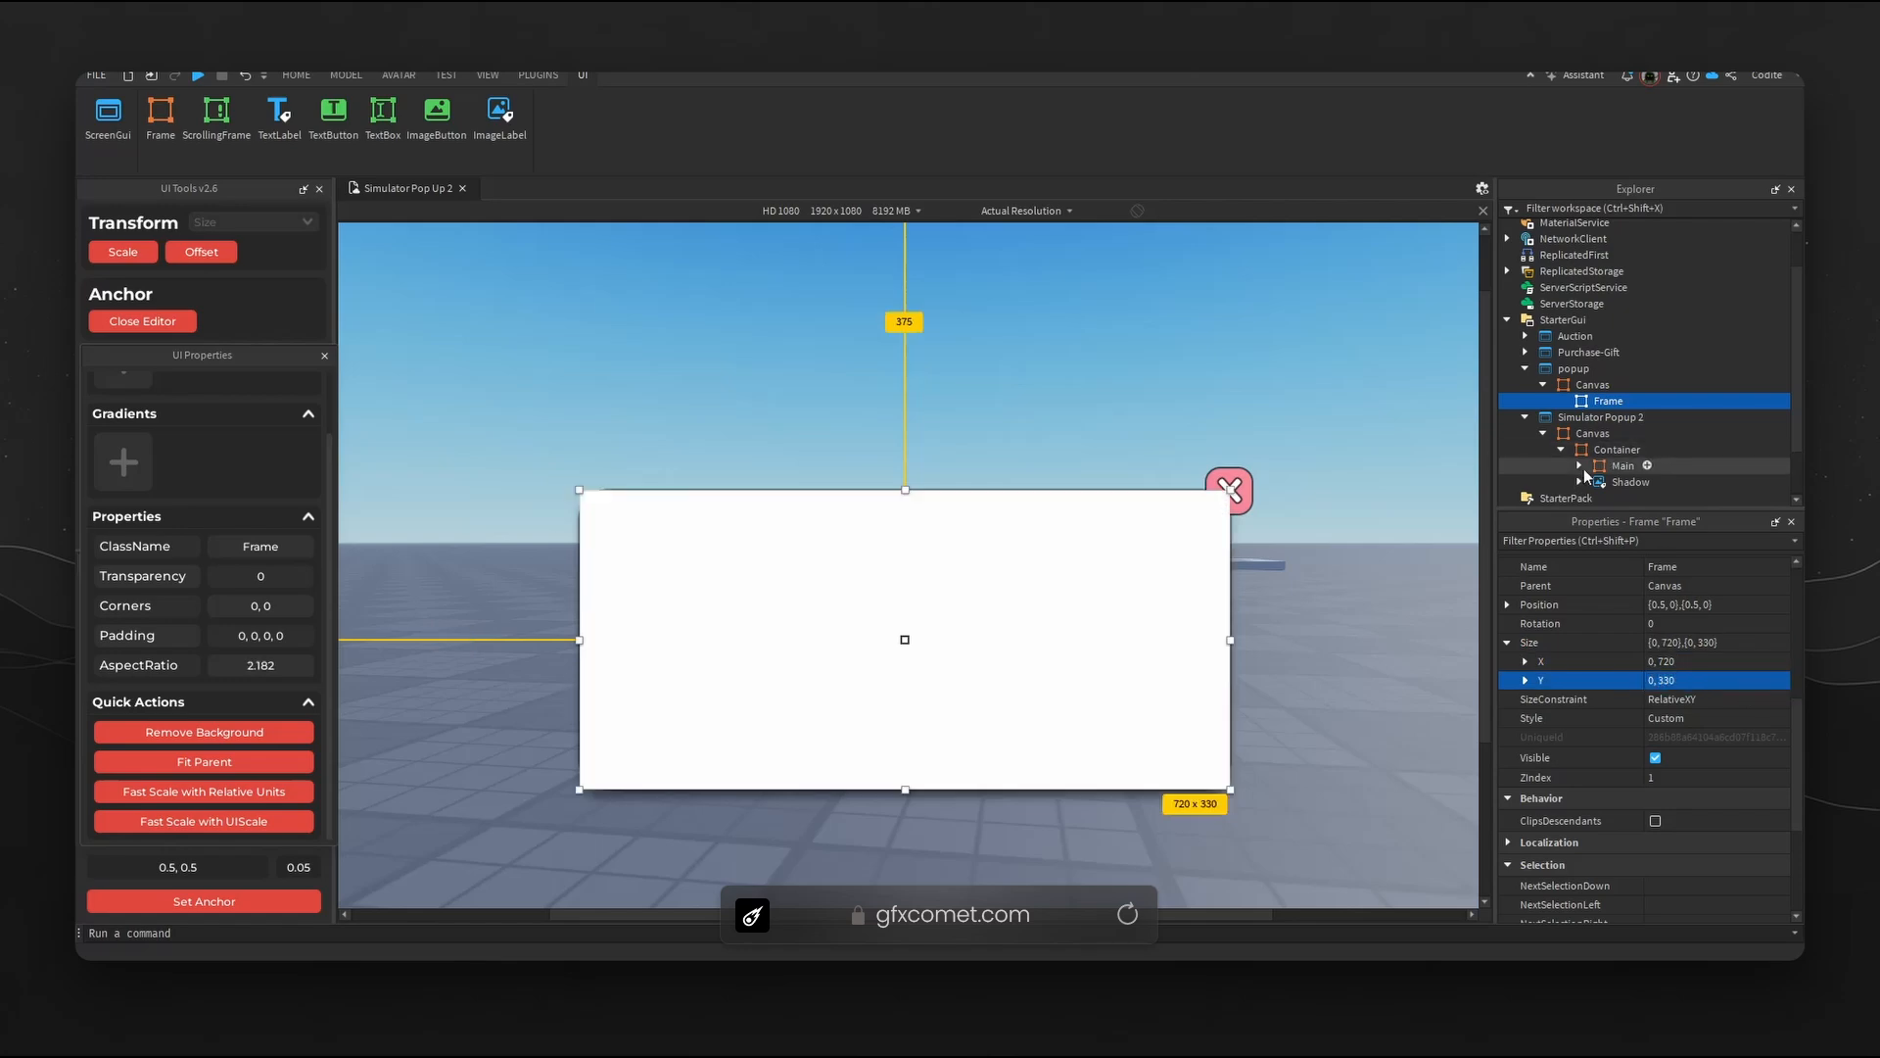
- Place the white frame directly below the existing popup and reparent it to Simulator Popup 2's Canvas
left_click(1028, 210)
left_click(1025, 258)
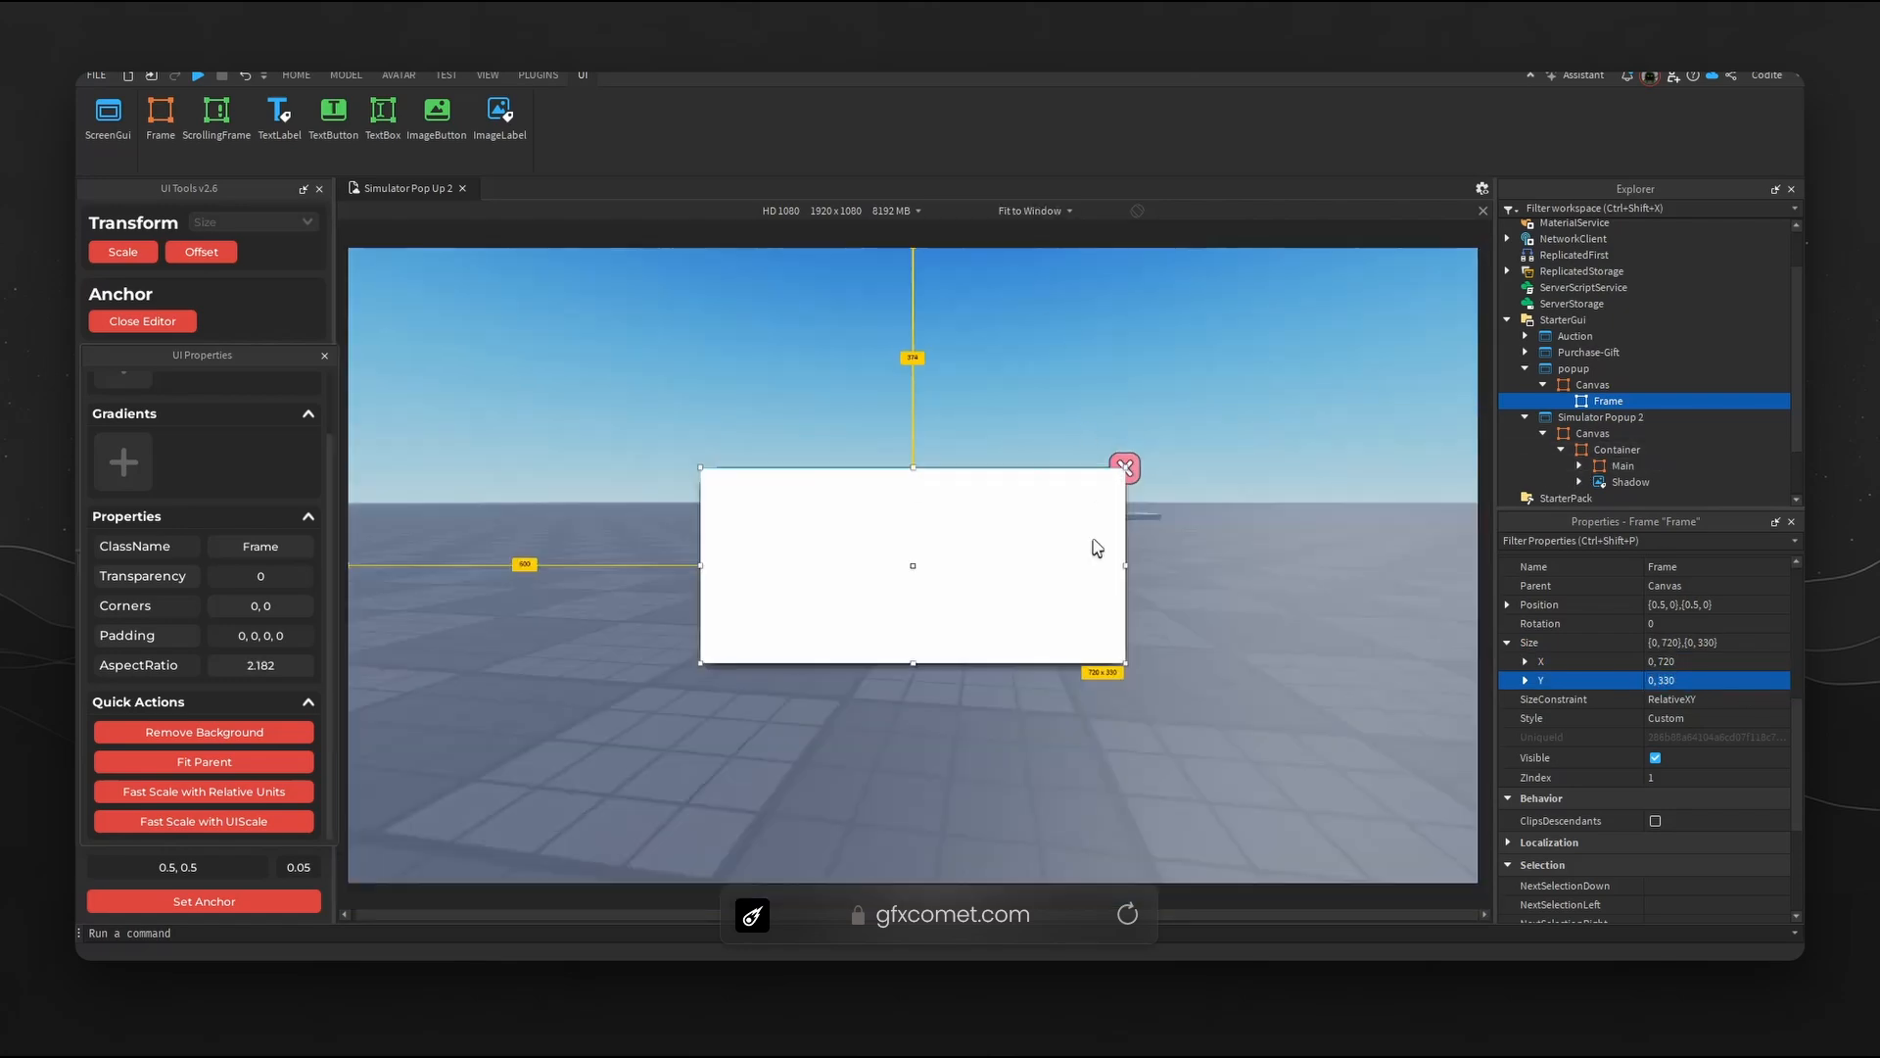
left_click(1041, 614)
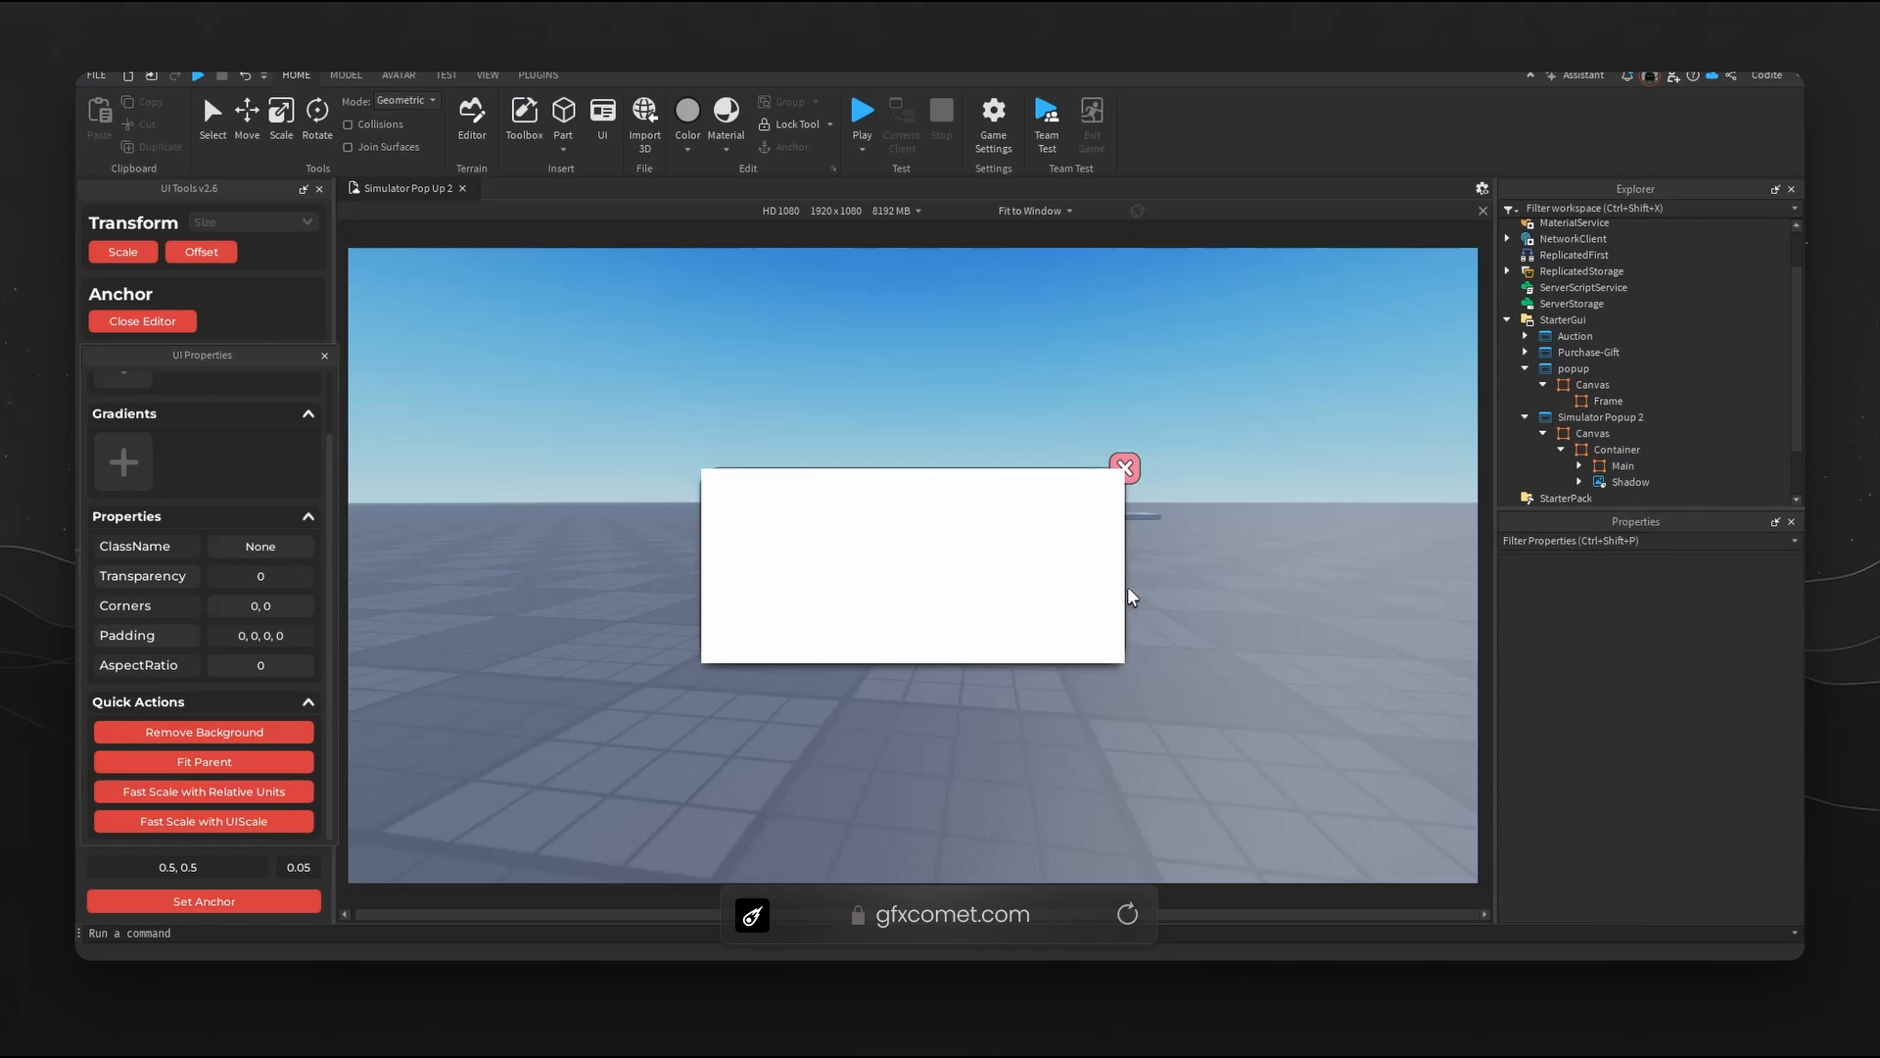
left_click(1606, 400)
left_click_drag(1003, 532, 1003, 729)
left_click_drag(1606, 400, 1594, 432)
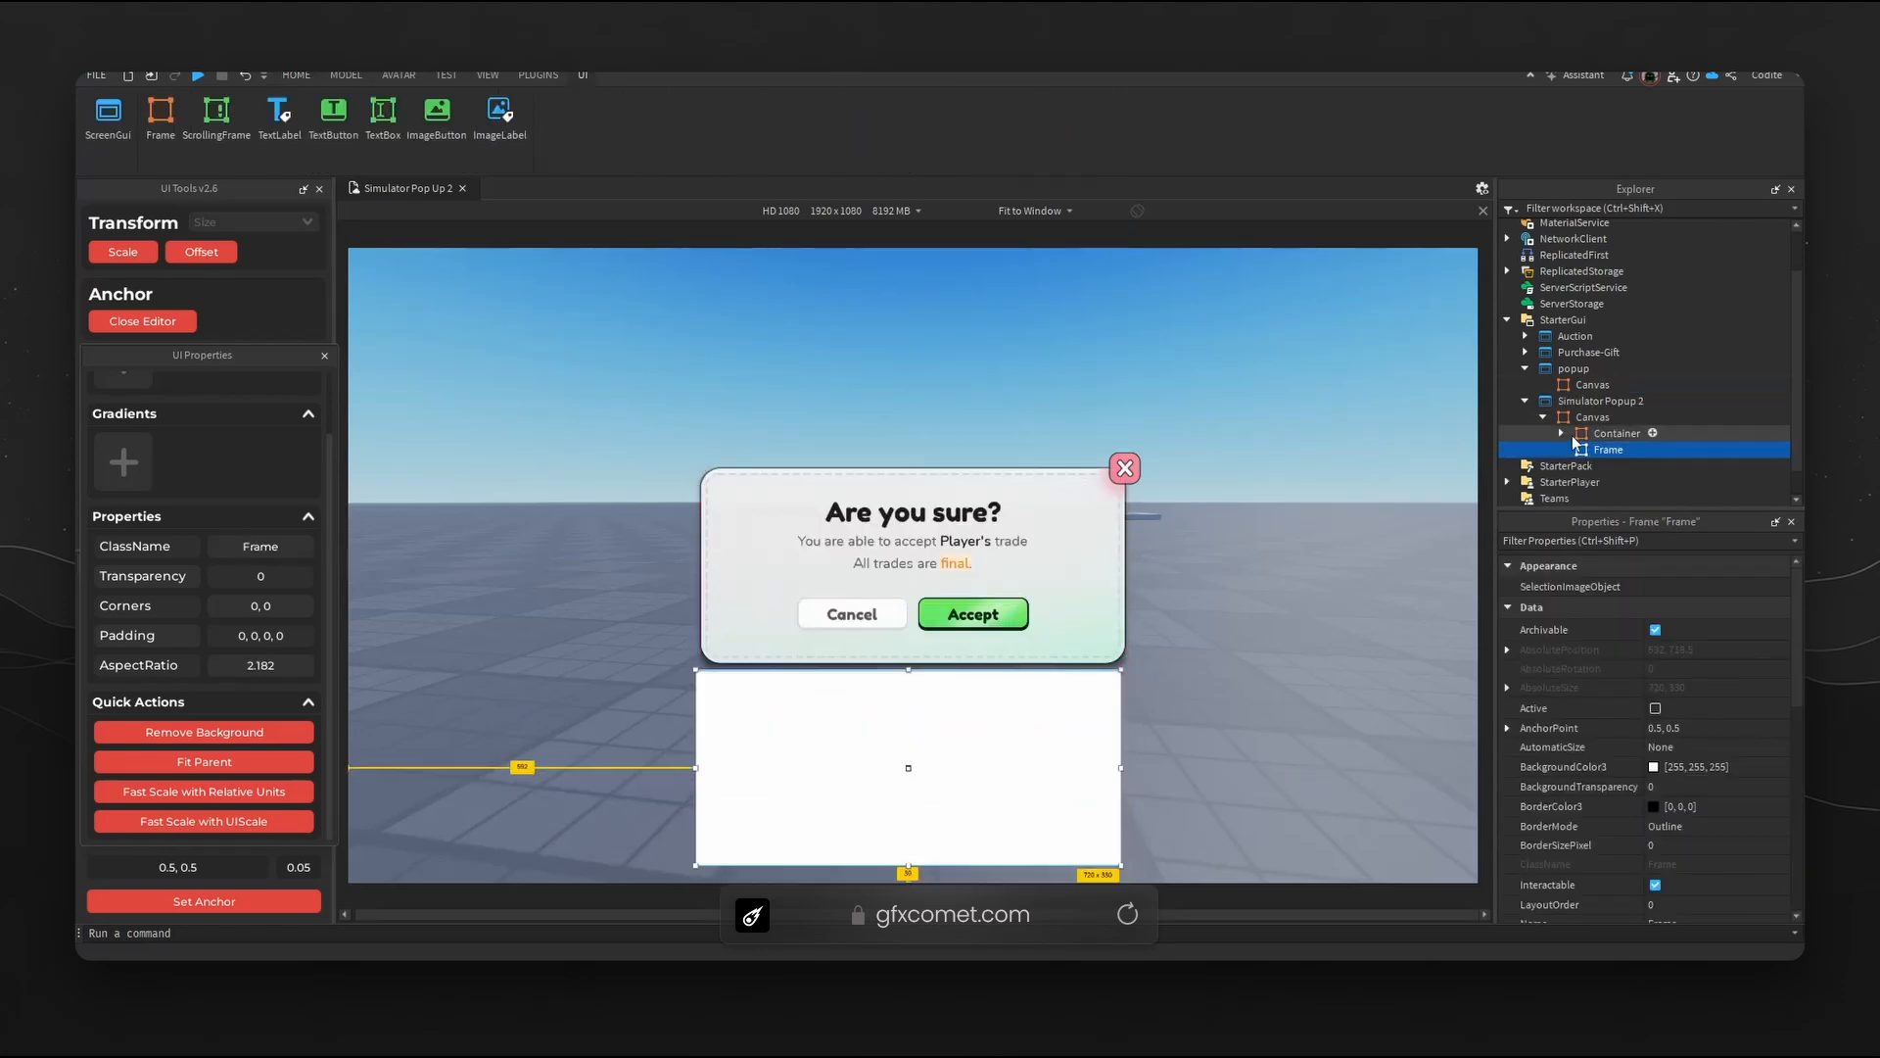
left_click(1587, 433)
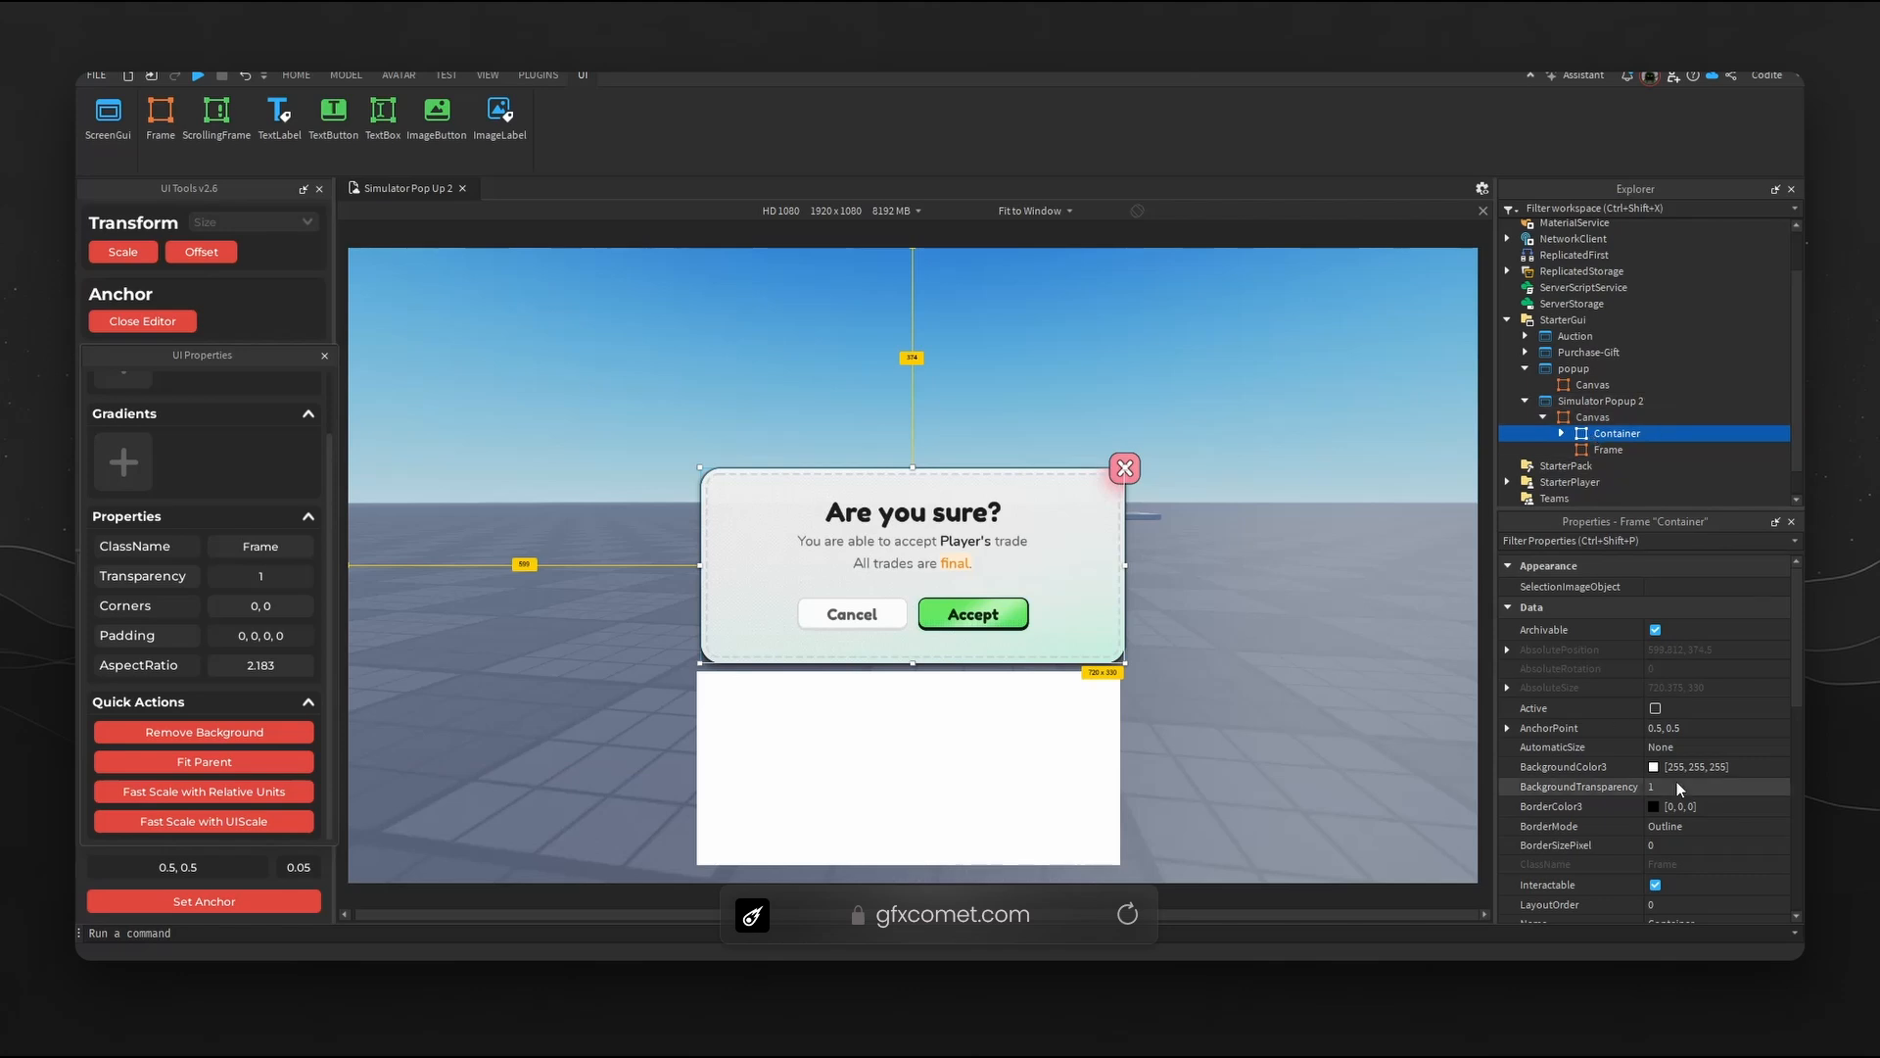
- Set the existing popup Container's Position Y scale to 0.35 and move the white frame up directly beneath it
scroll(1642, 727, "down", 3)
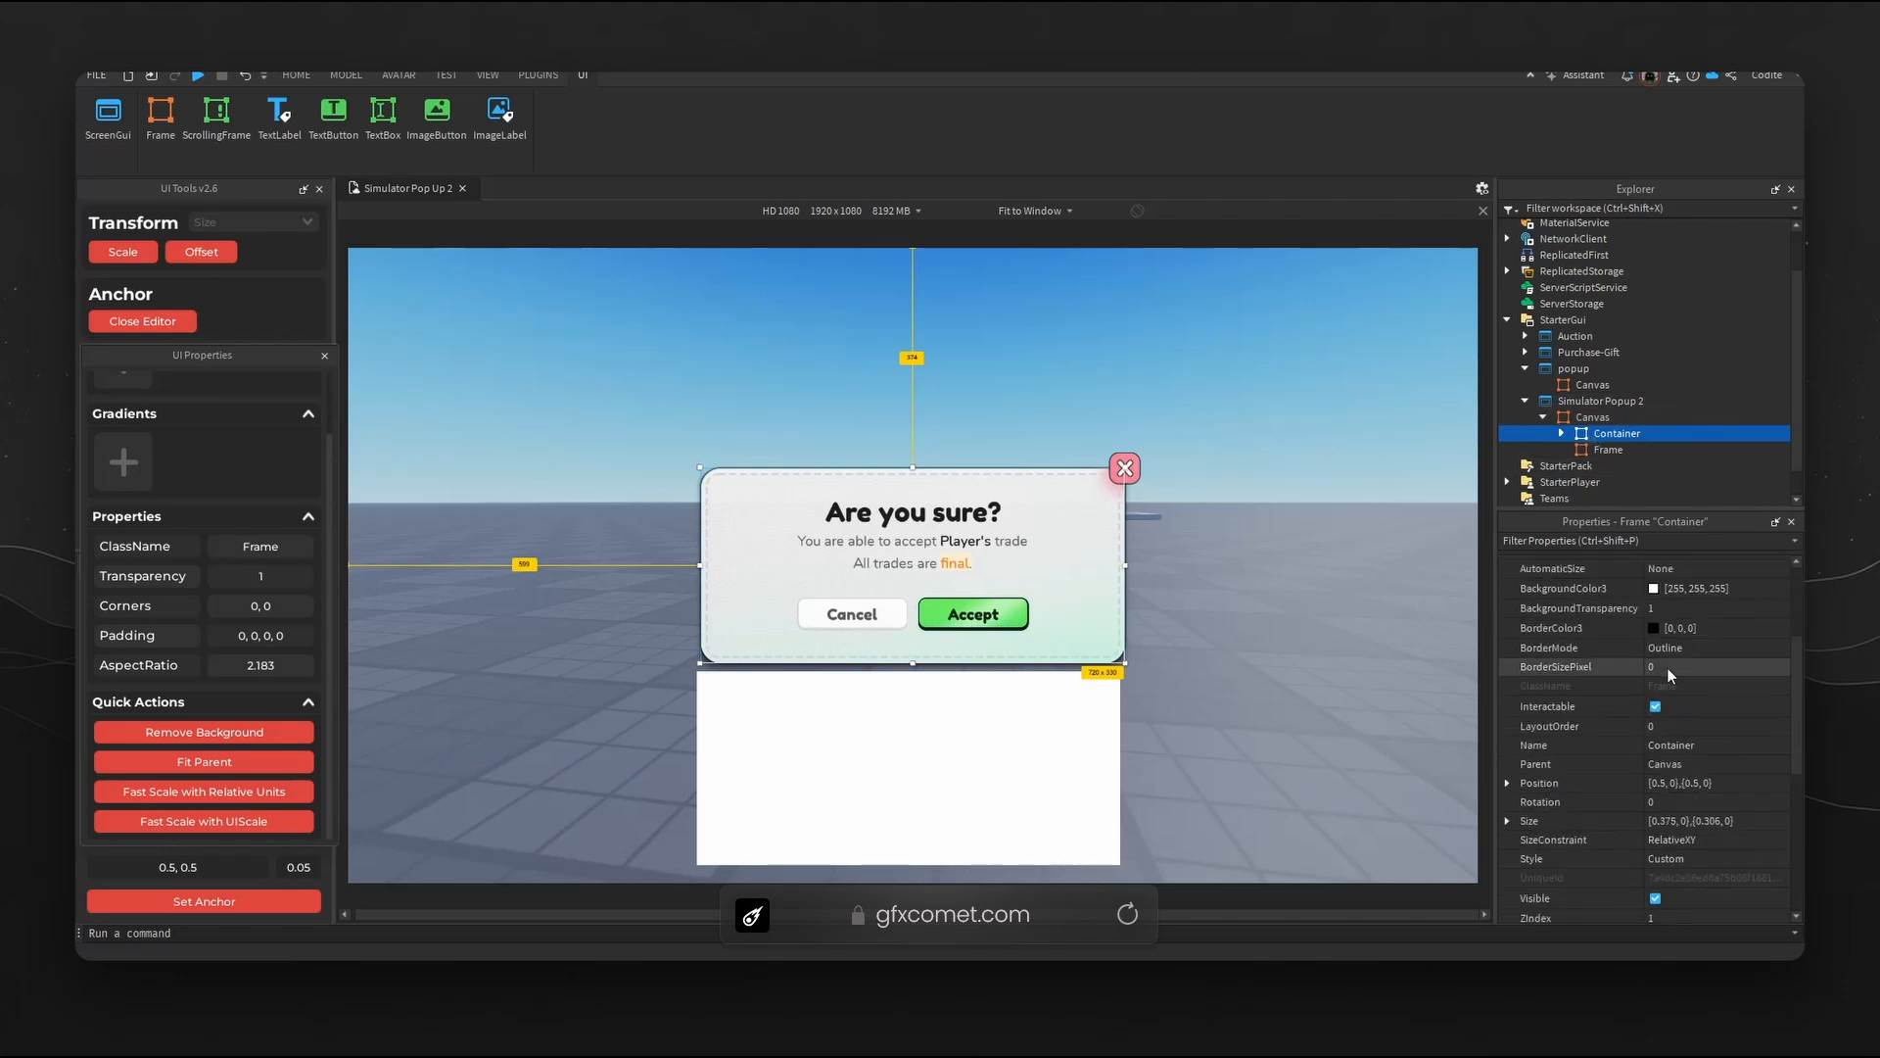
left_click(1507, 782)
left_click(1524, 821)
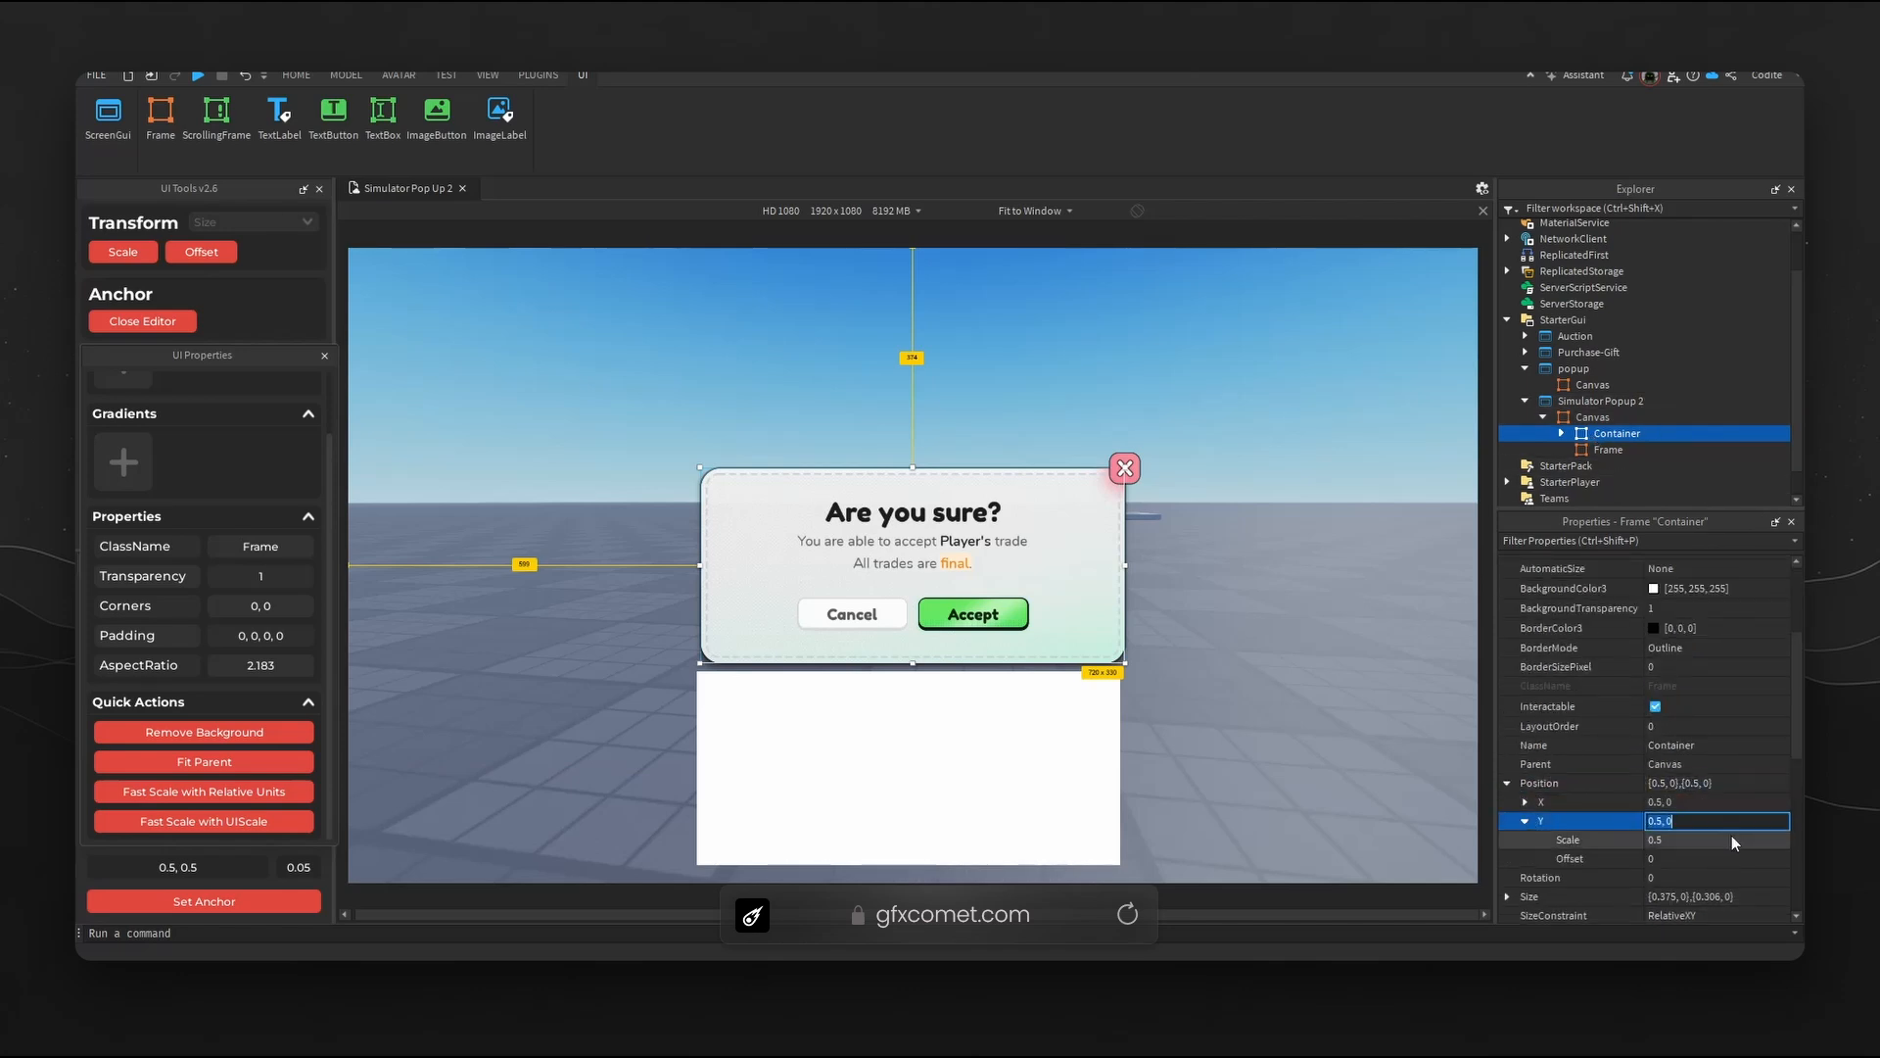
left_click(1714, 839)
type("0.35")
key("Return")
left_click(1626, 450)
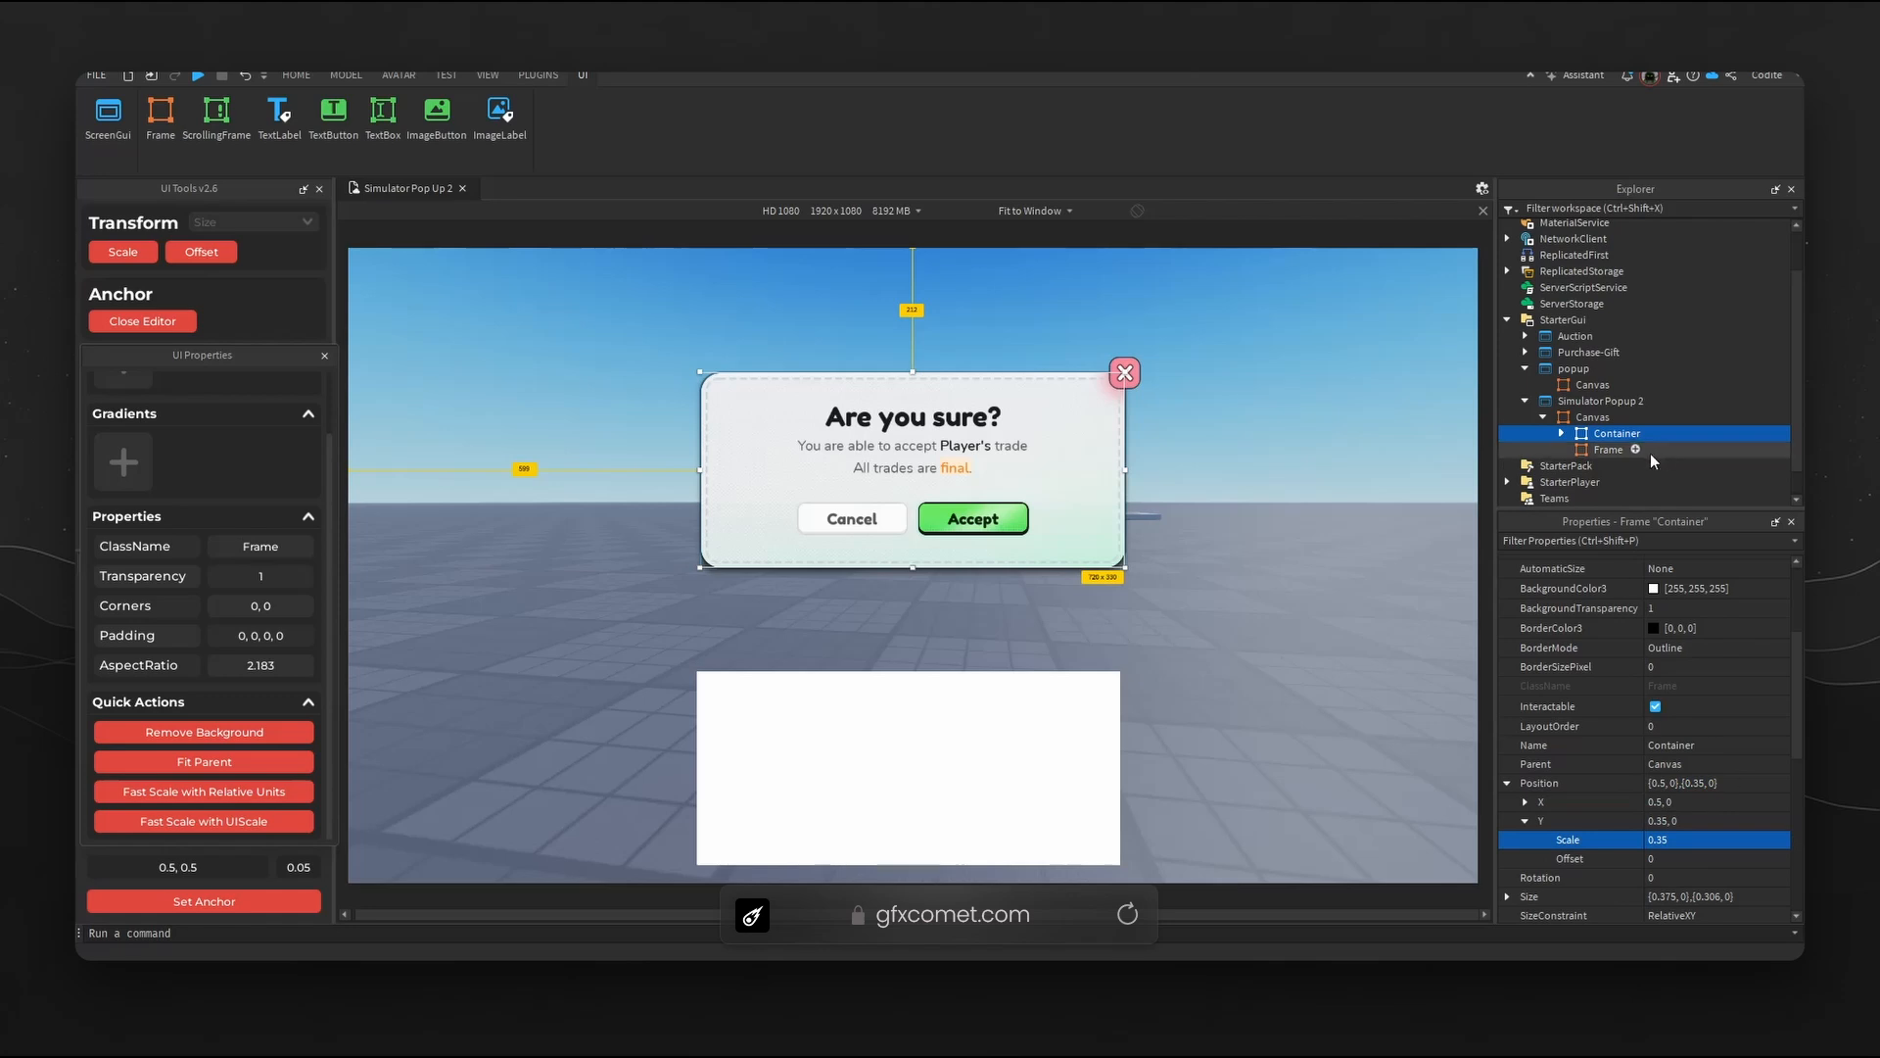
left_click_drag(1087, 726, 1079, 656)
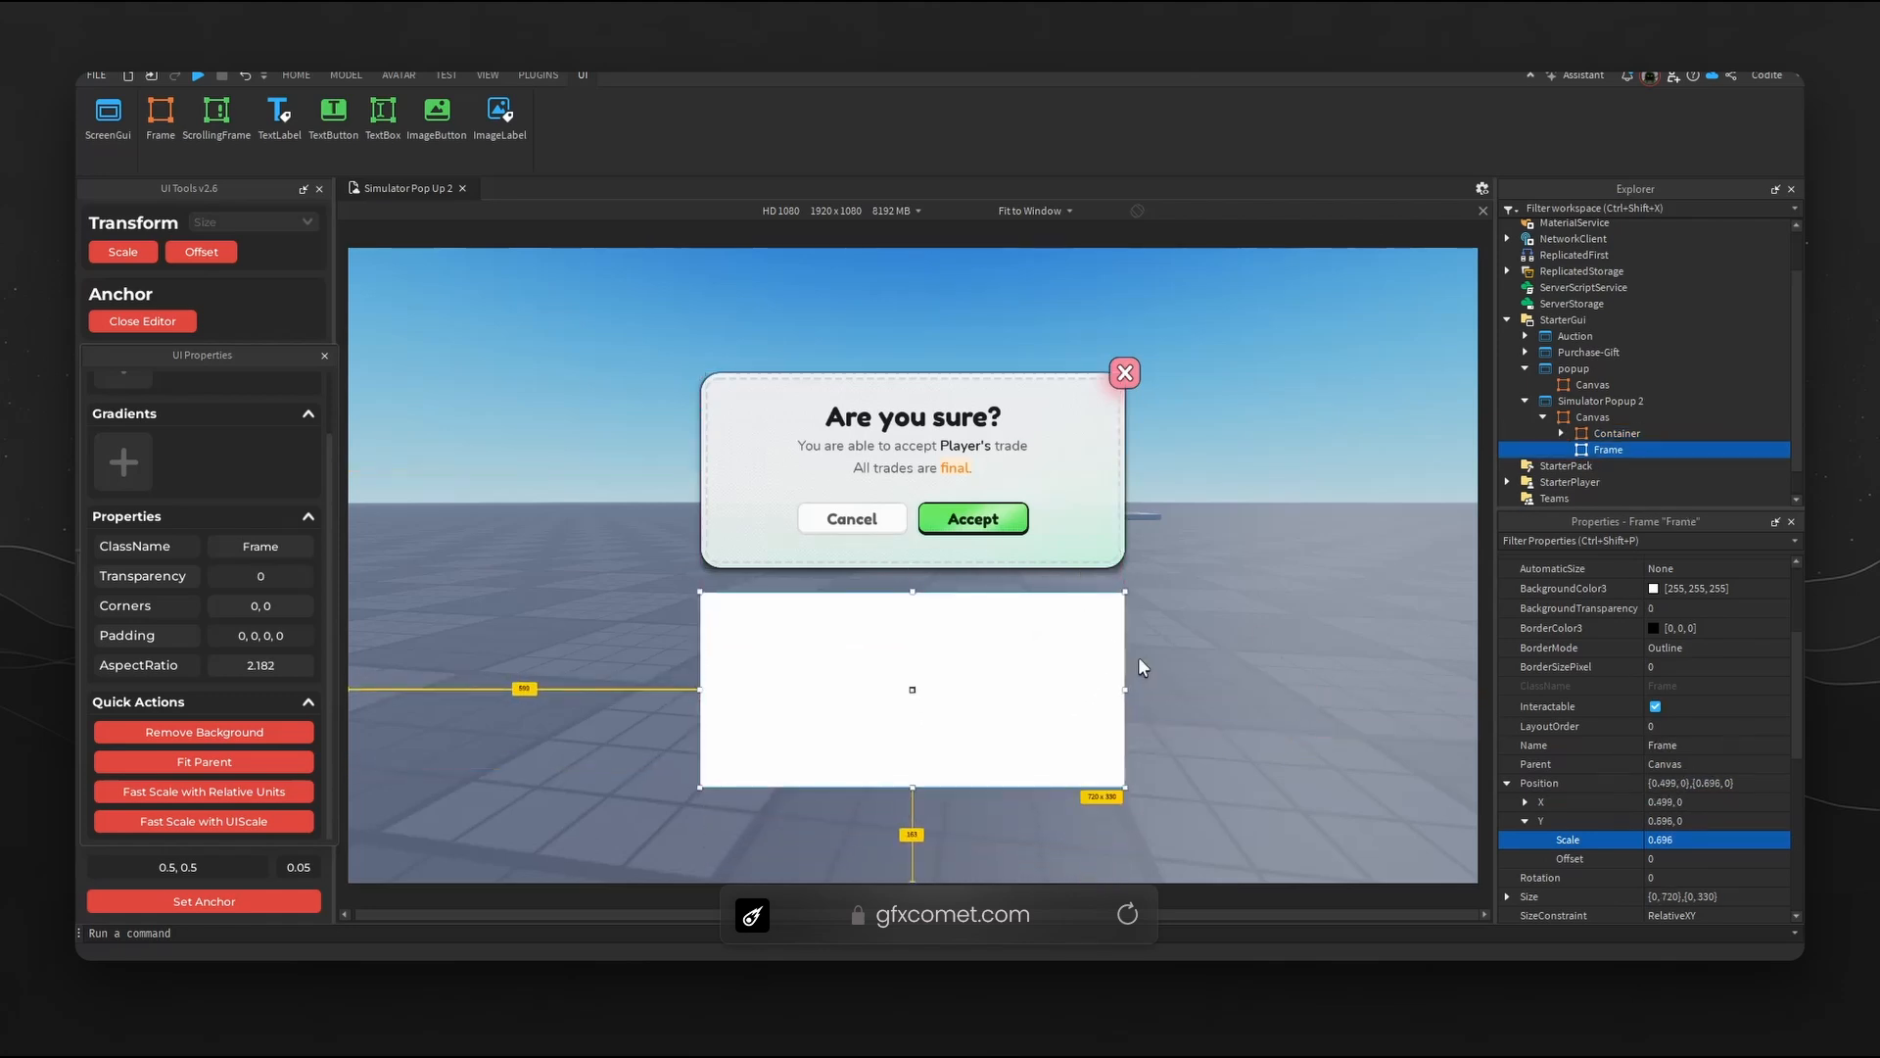
- Copy the UICorner from the popup's Main frame and paste it into the new white Frame
left_click(1616, 434)
left_click(1561, 433)
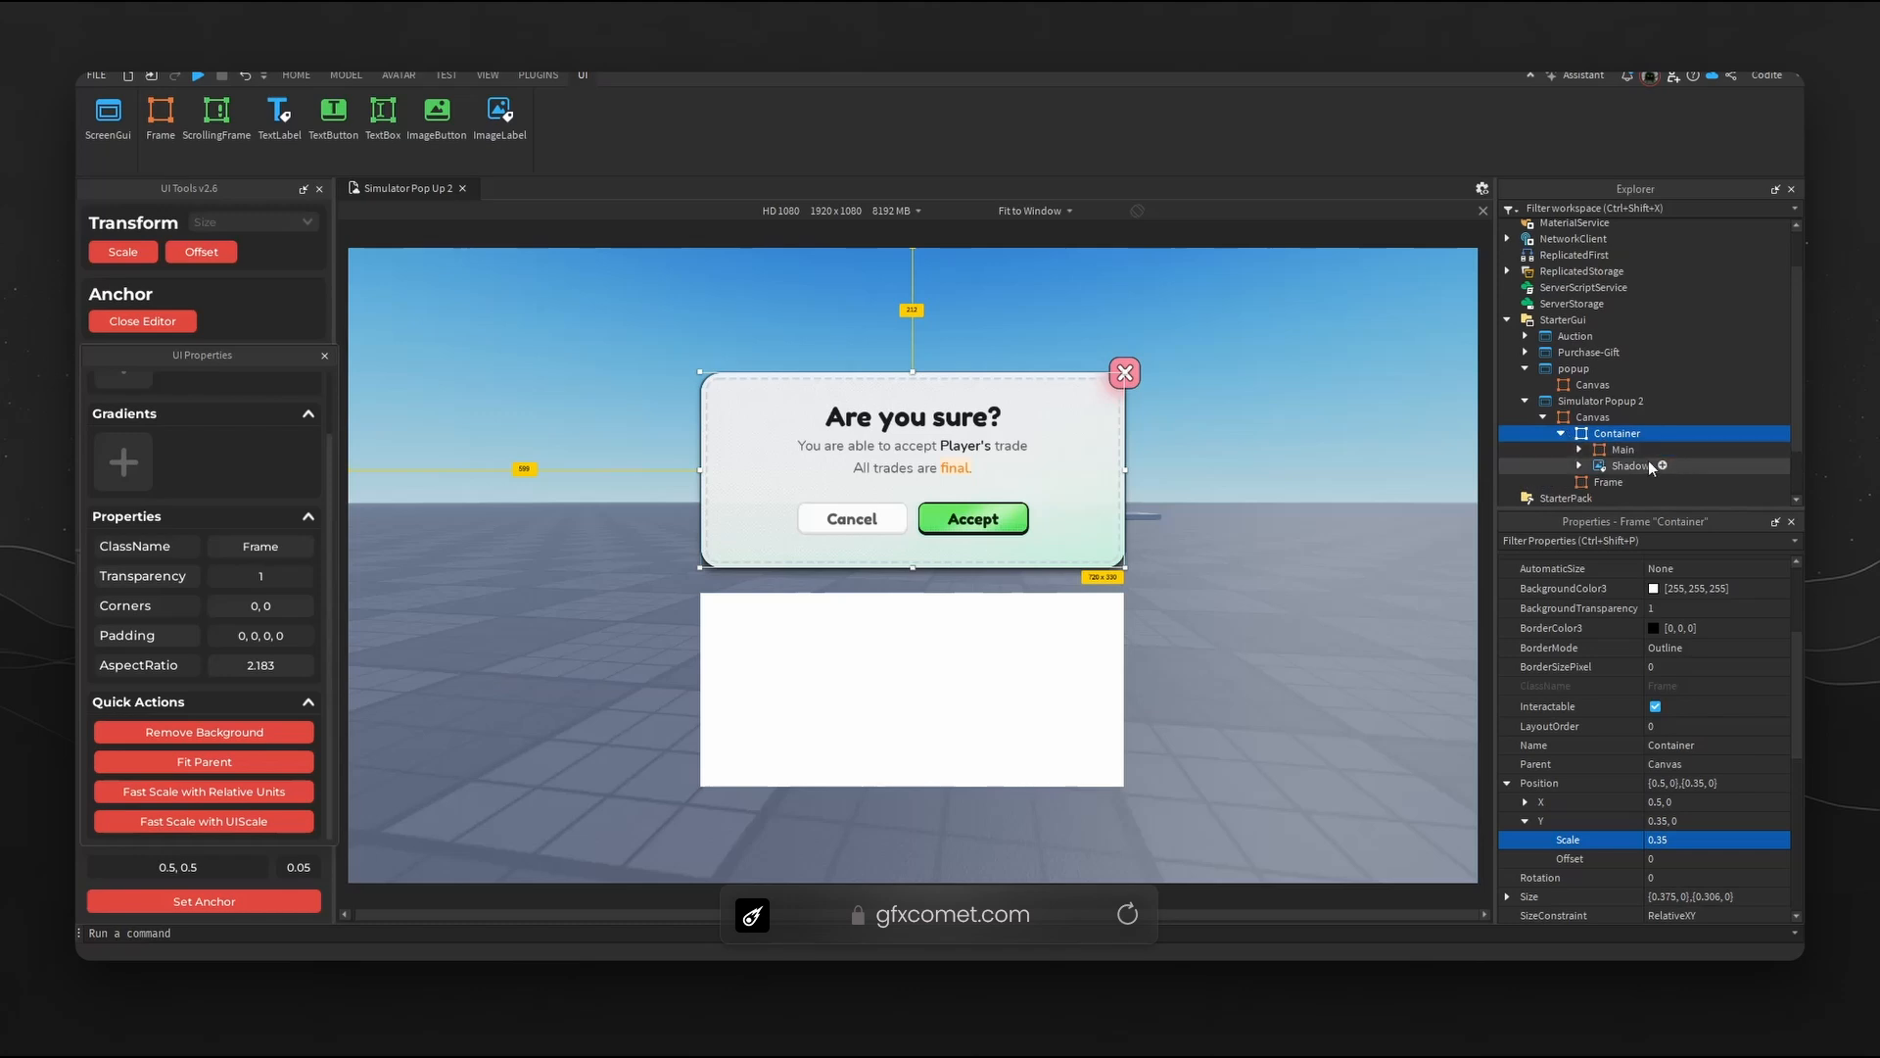
left_click(1623, 450)
left_click(1580, 450)
scroll(1598, 417, "down", 3)
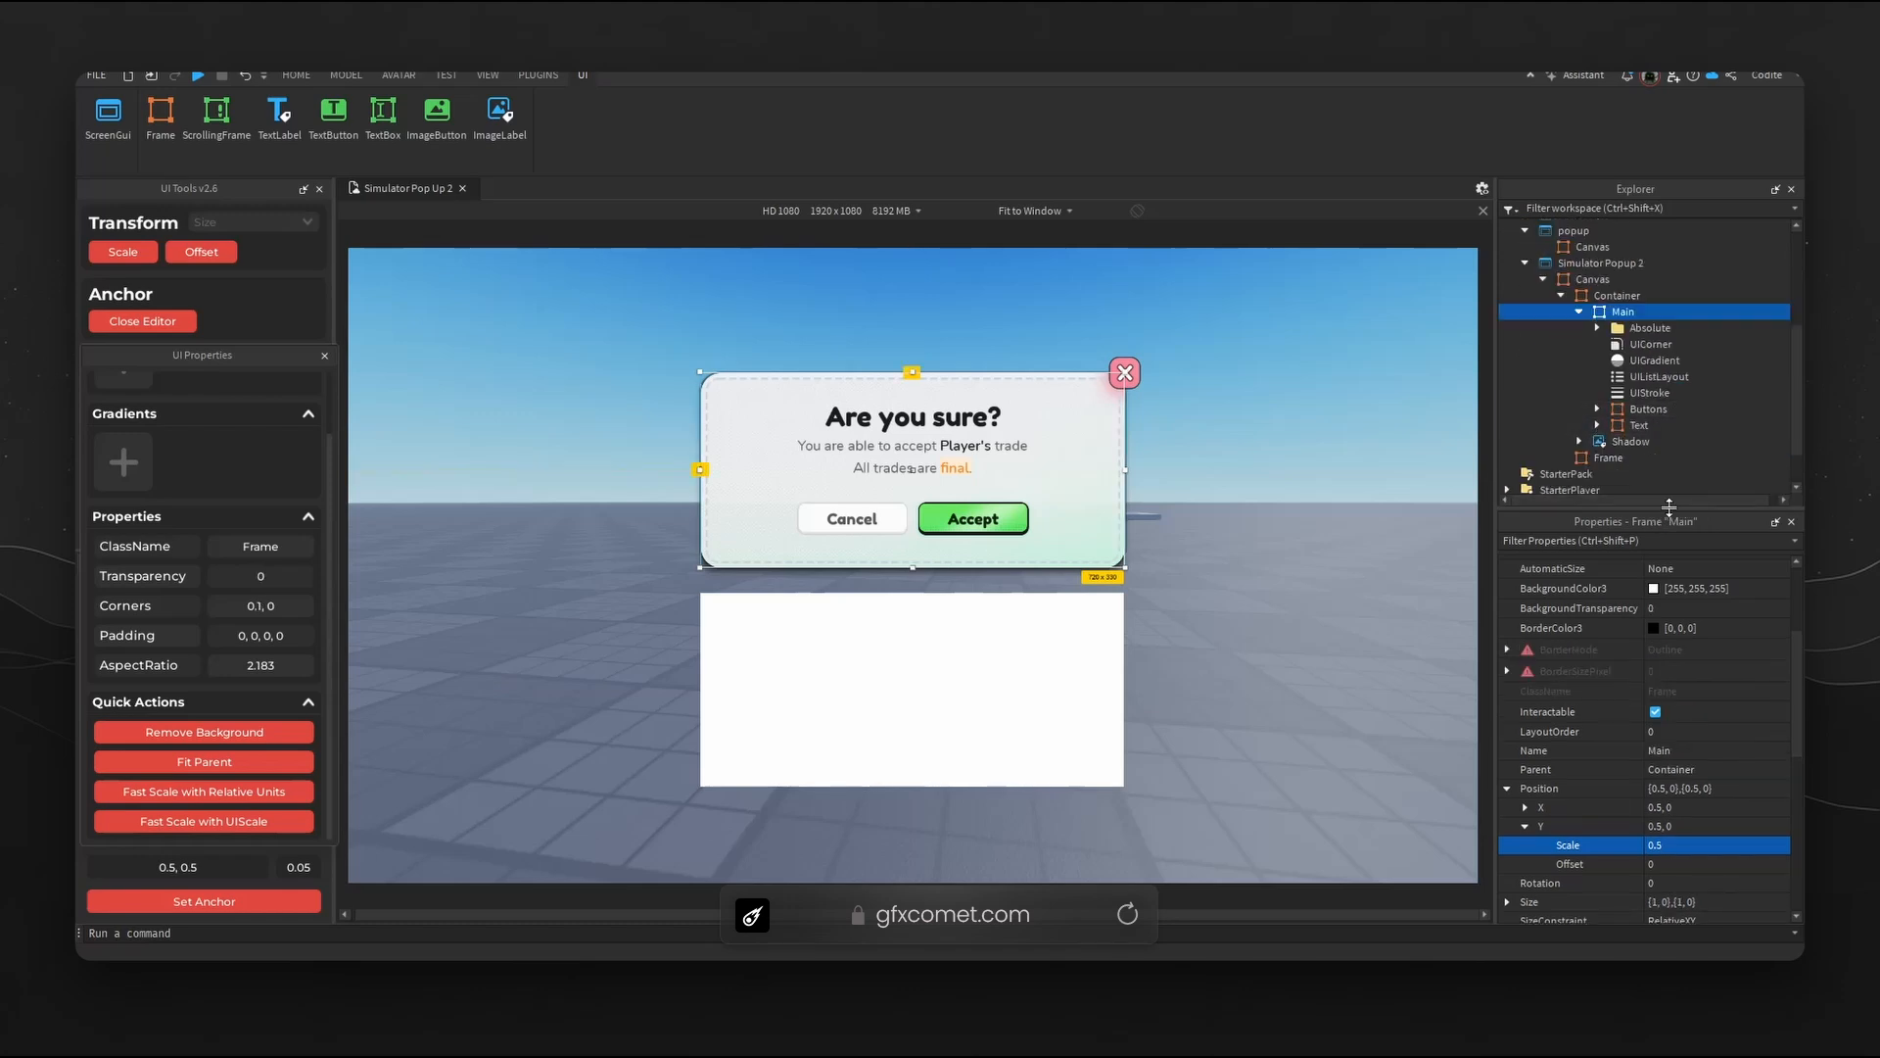
left_click_drag(1664, 511, 1676, 555)
left_click(1661, 343)
scroll(1677, 454, "down", 1)
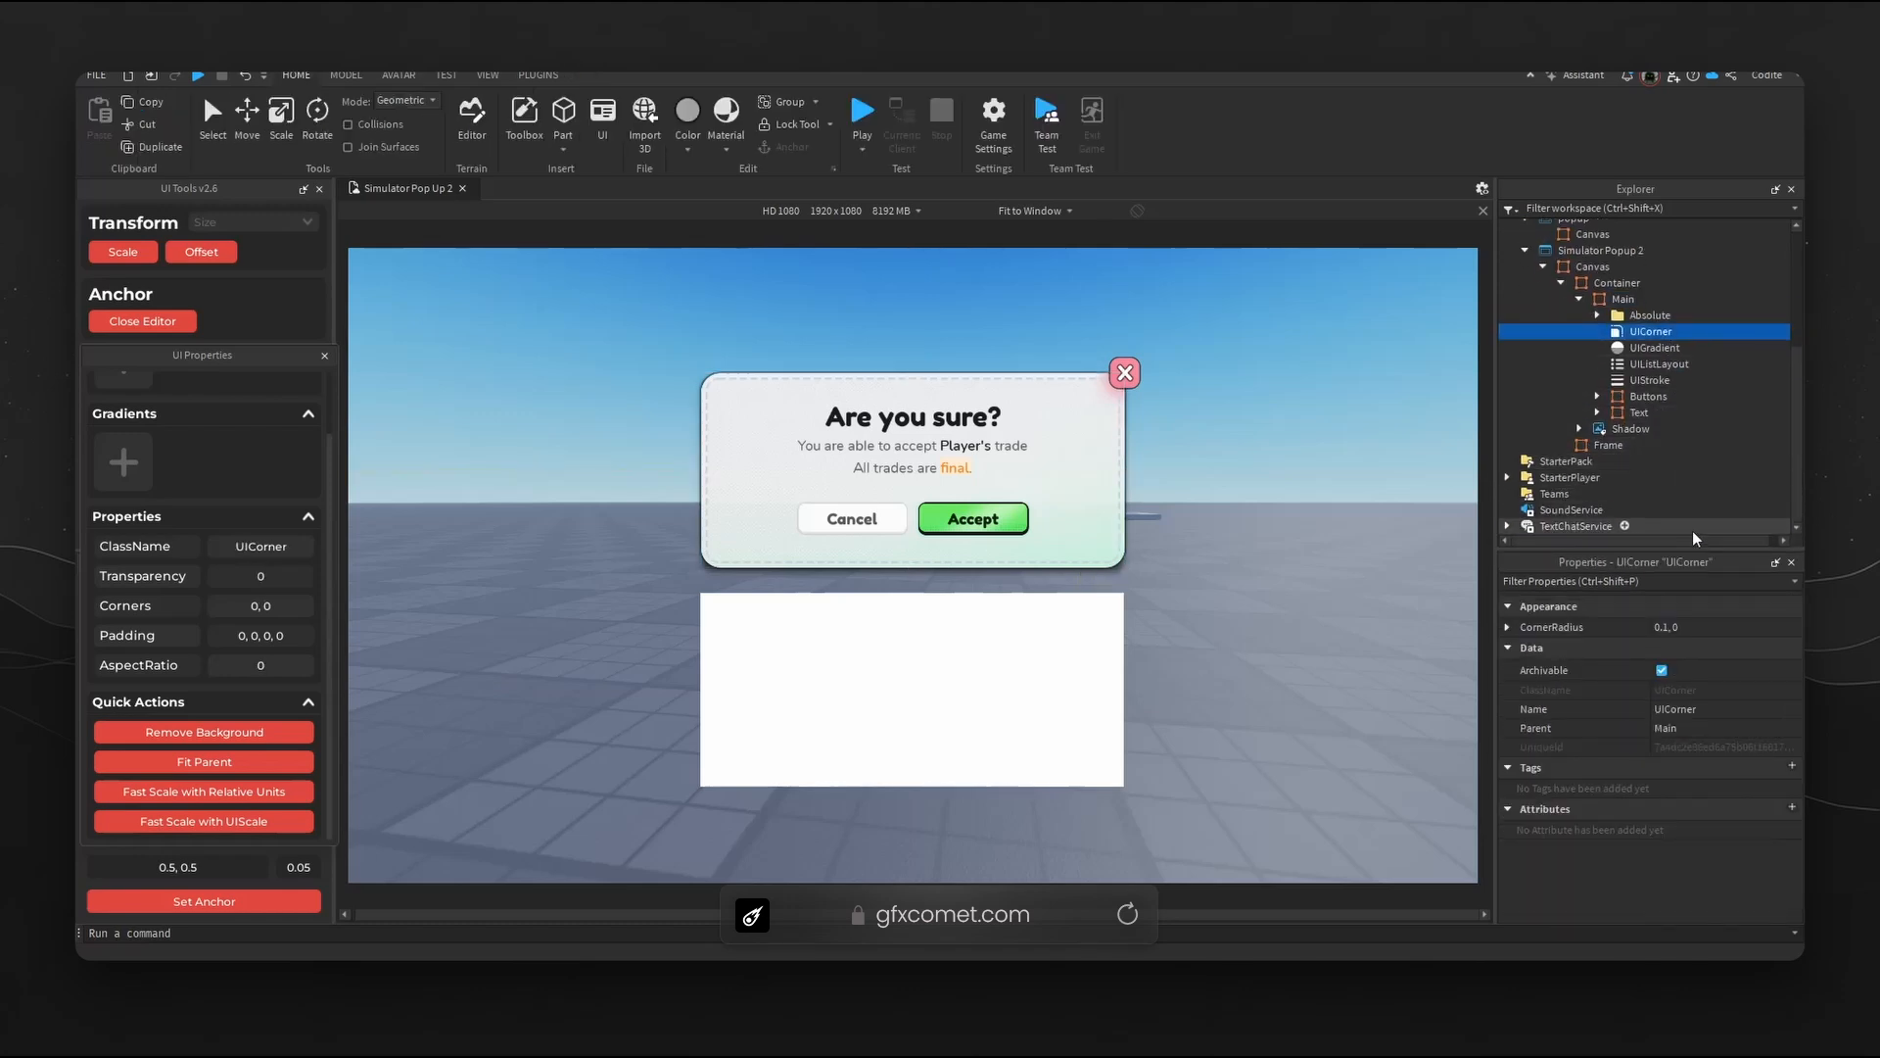
key("ctrl+c")
left_click(1612, 444)
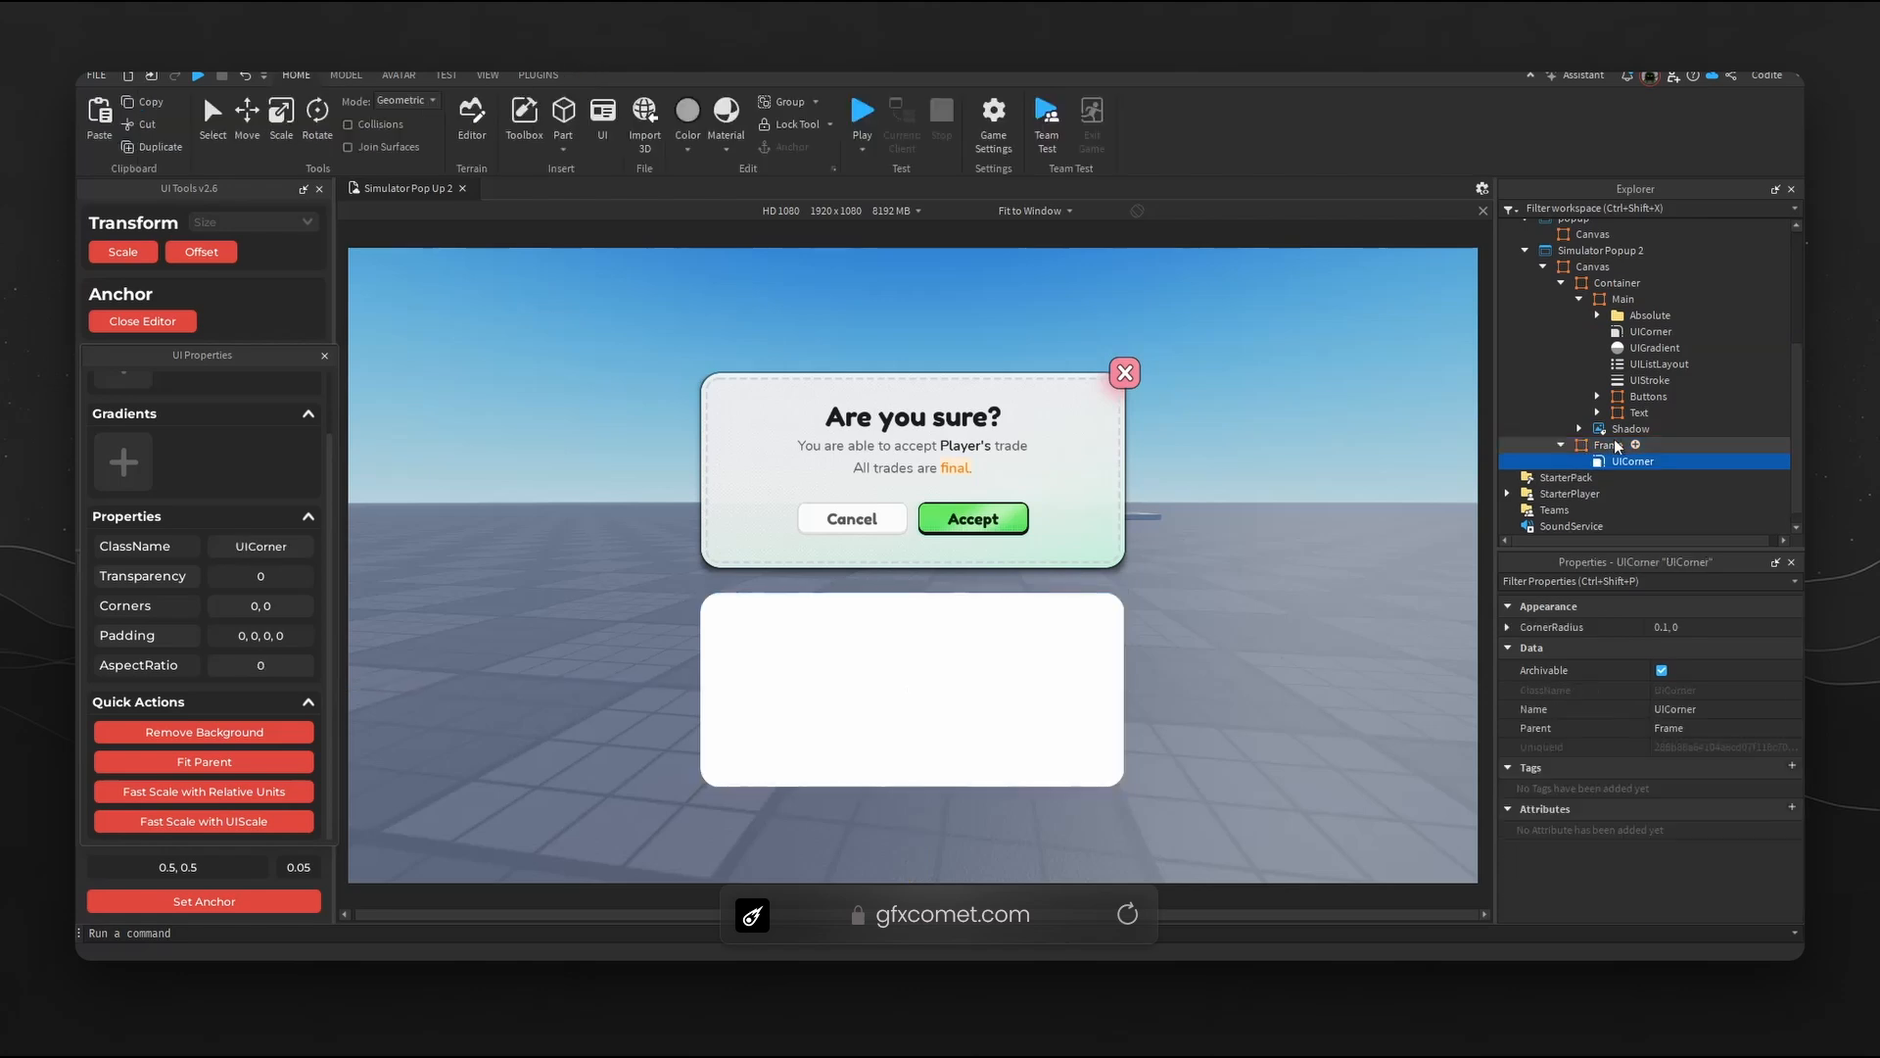
key("ctrl+shift+v")
- Check the colour sequence of Main's UIGradient and set the new Frame's BackgroundTransparency to 0.1
left_click(1655, 347)
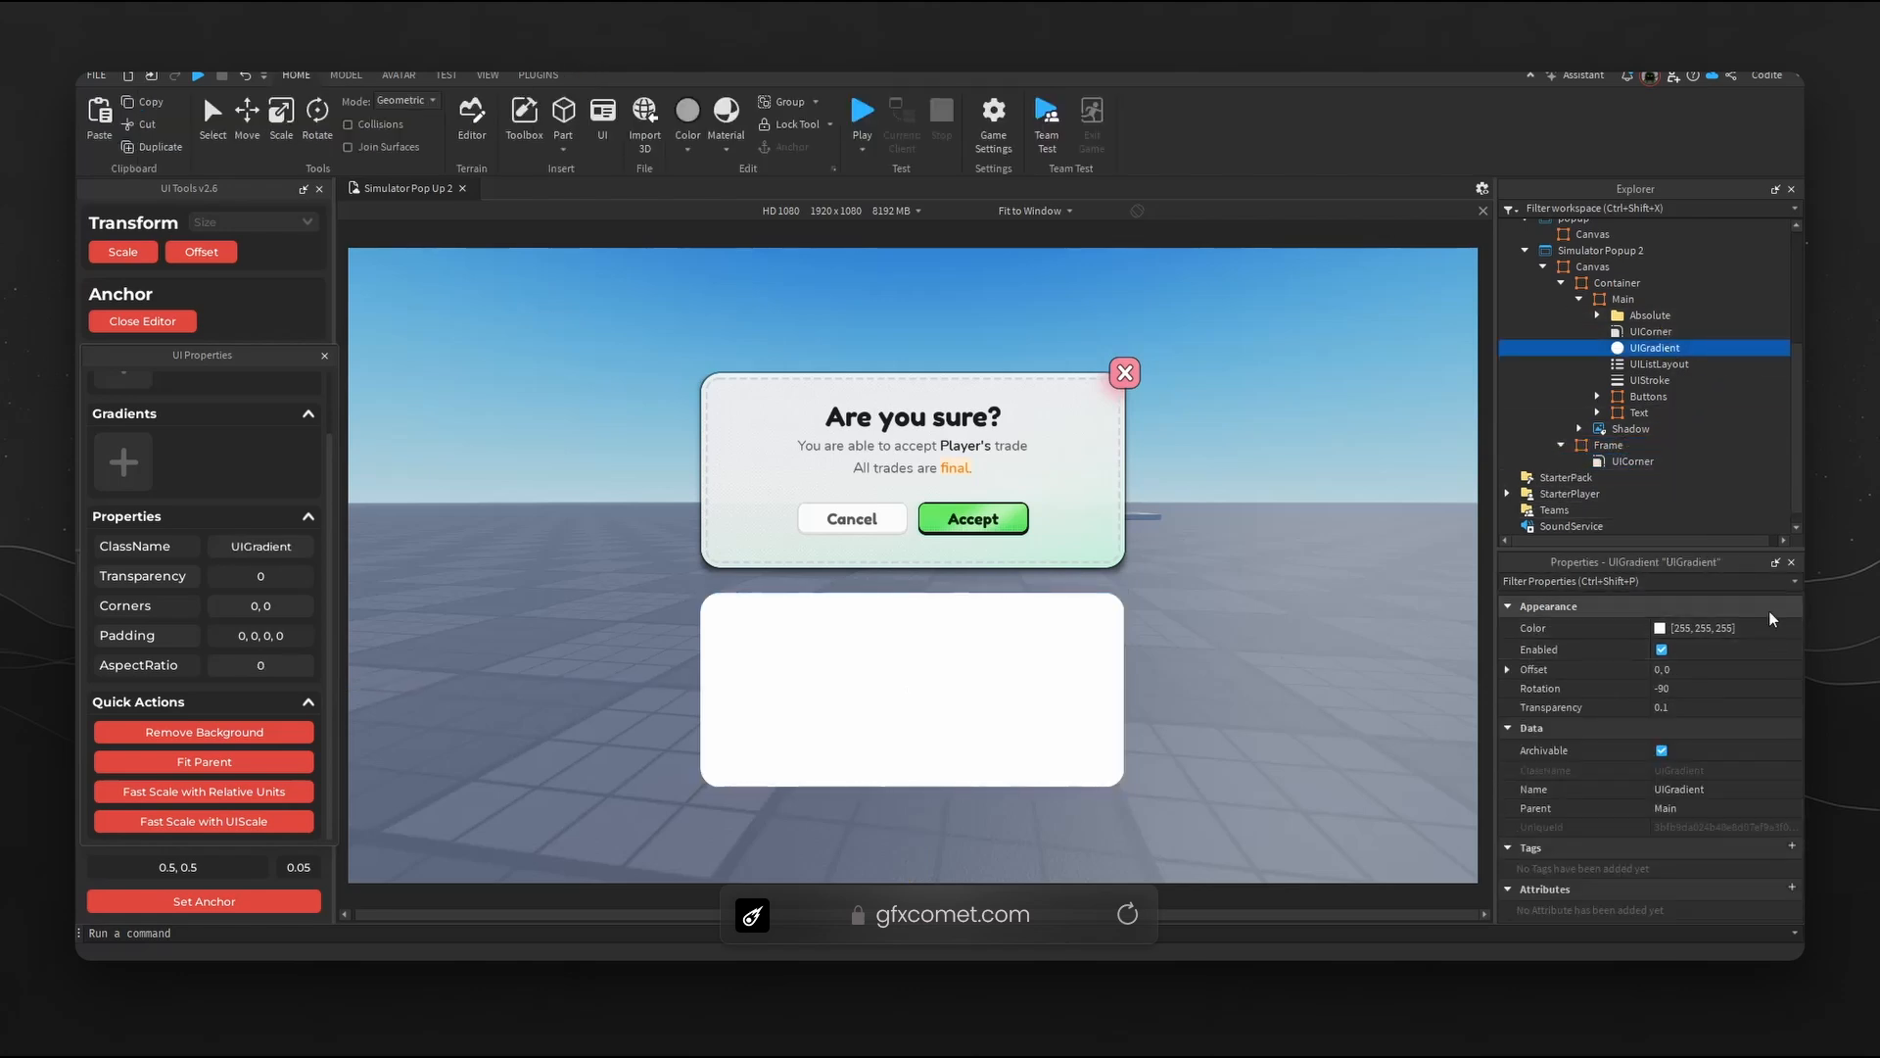
left_click(1771, 628)
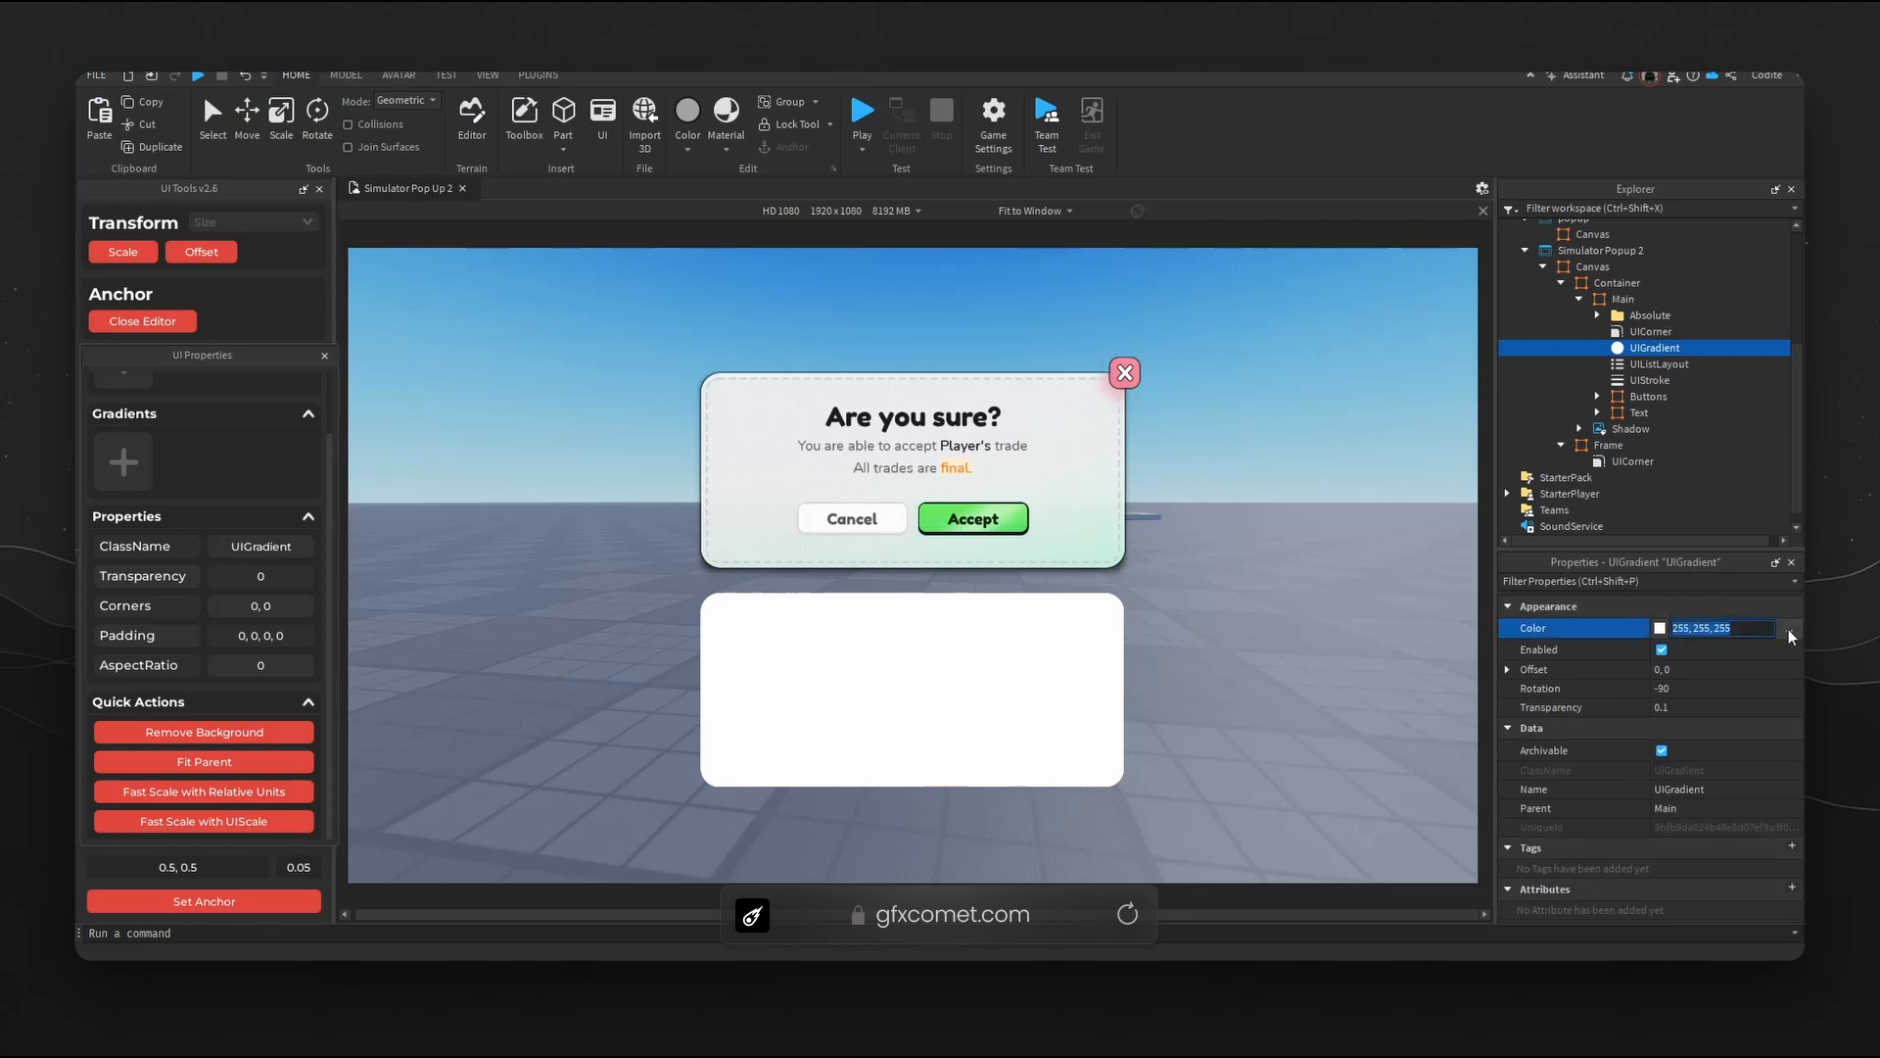
left_click(1789, 628)
left_click(1401, 606)
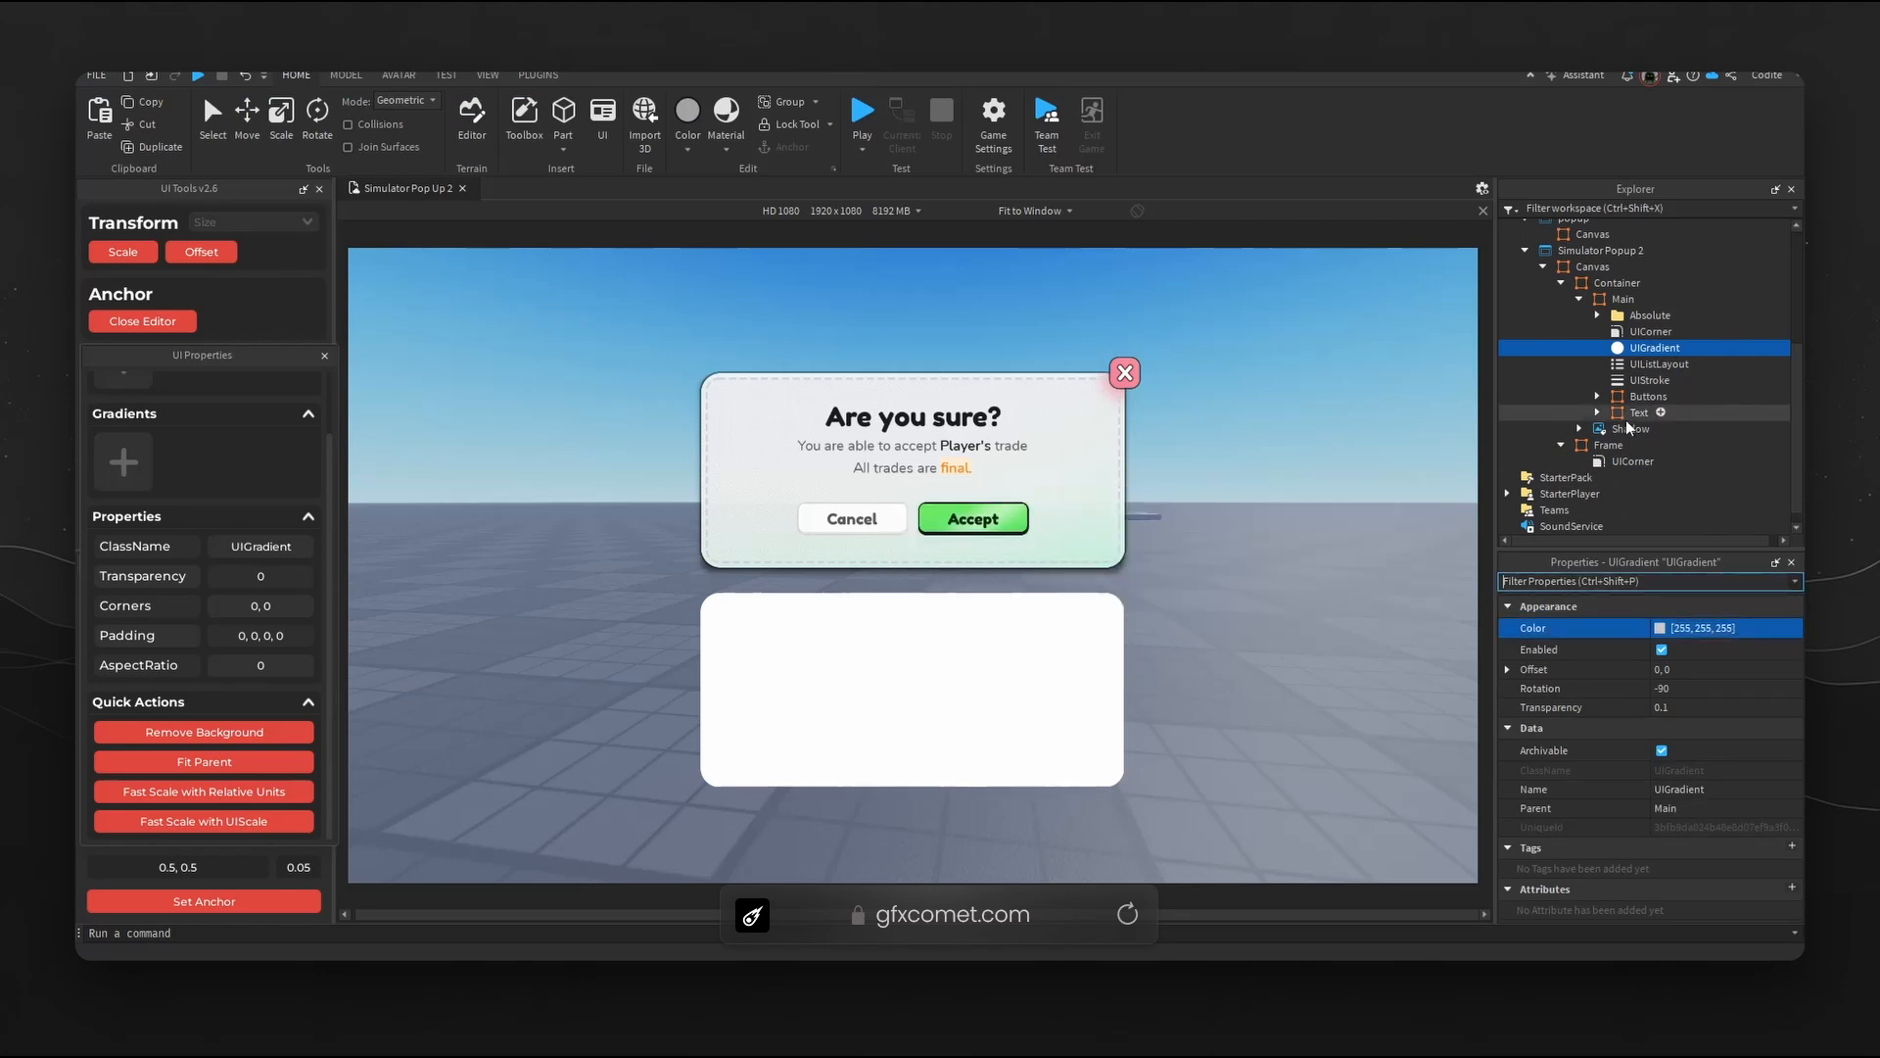
left_click(1621, 446)
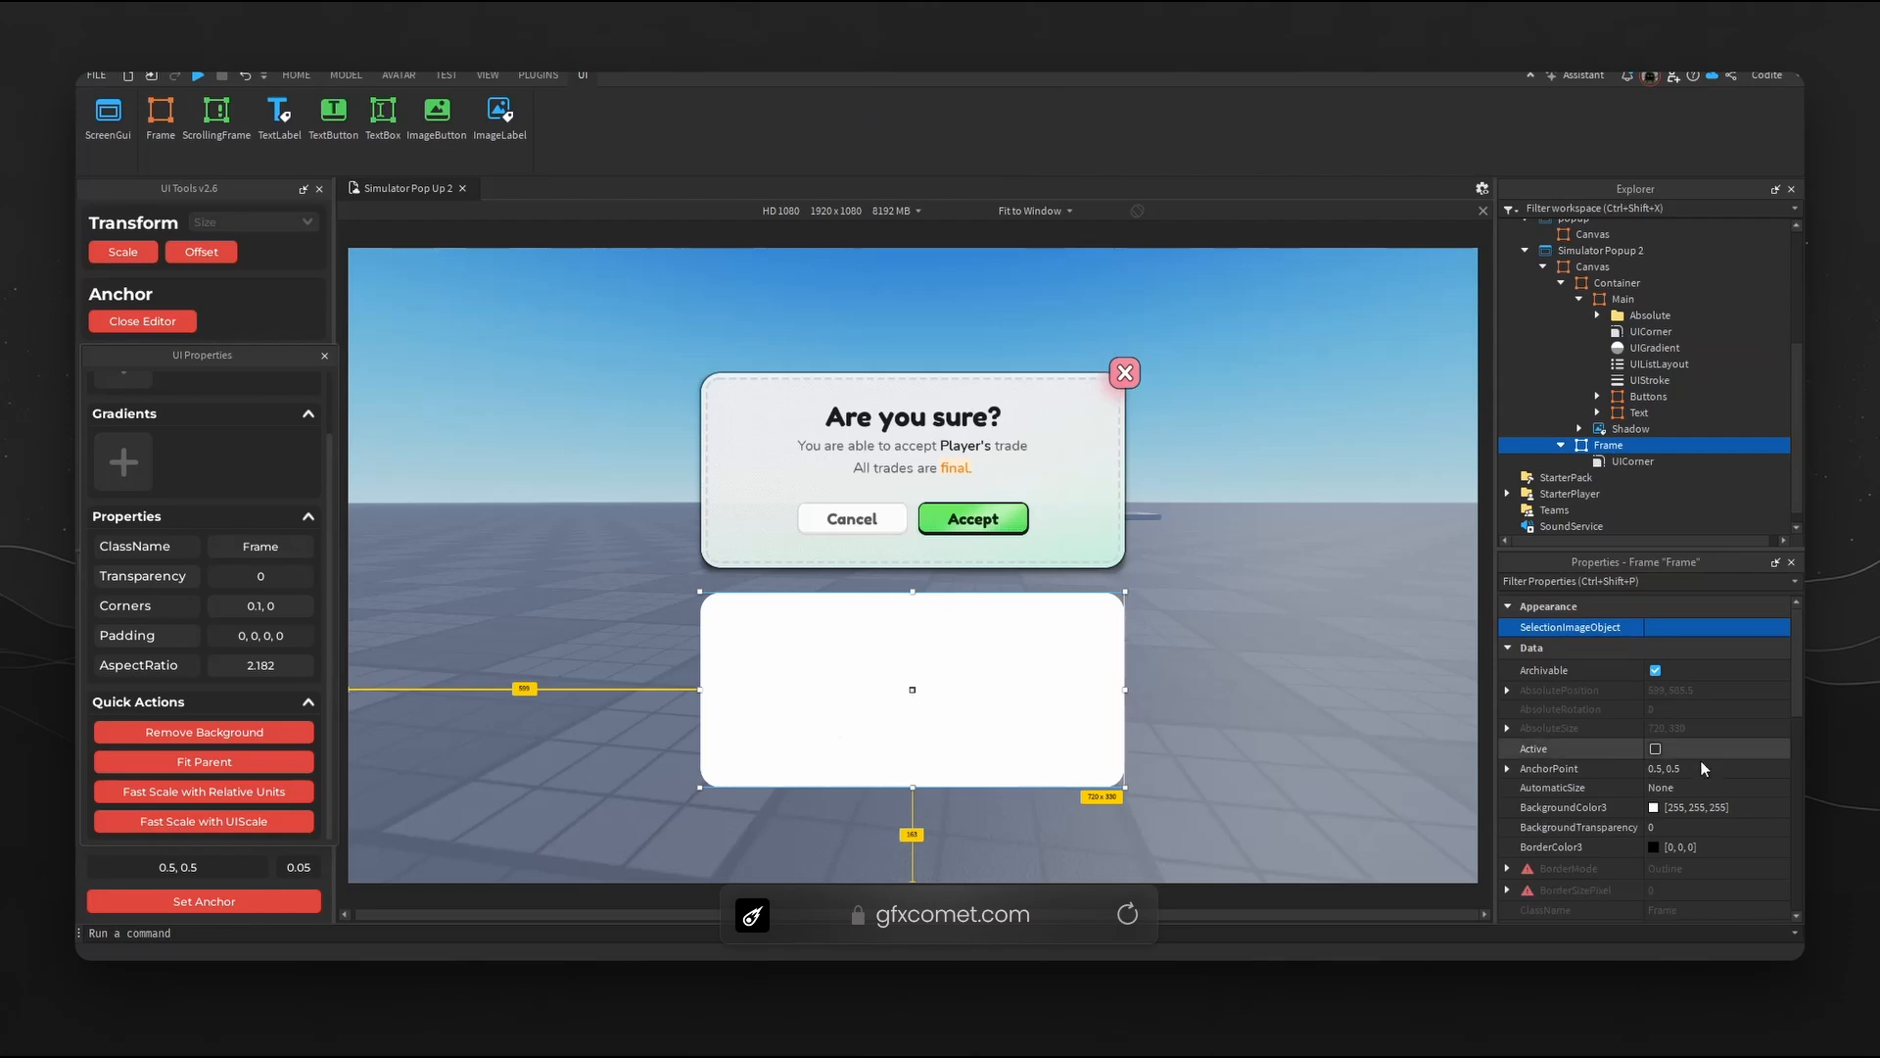
left_click(1695, 827)
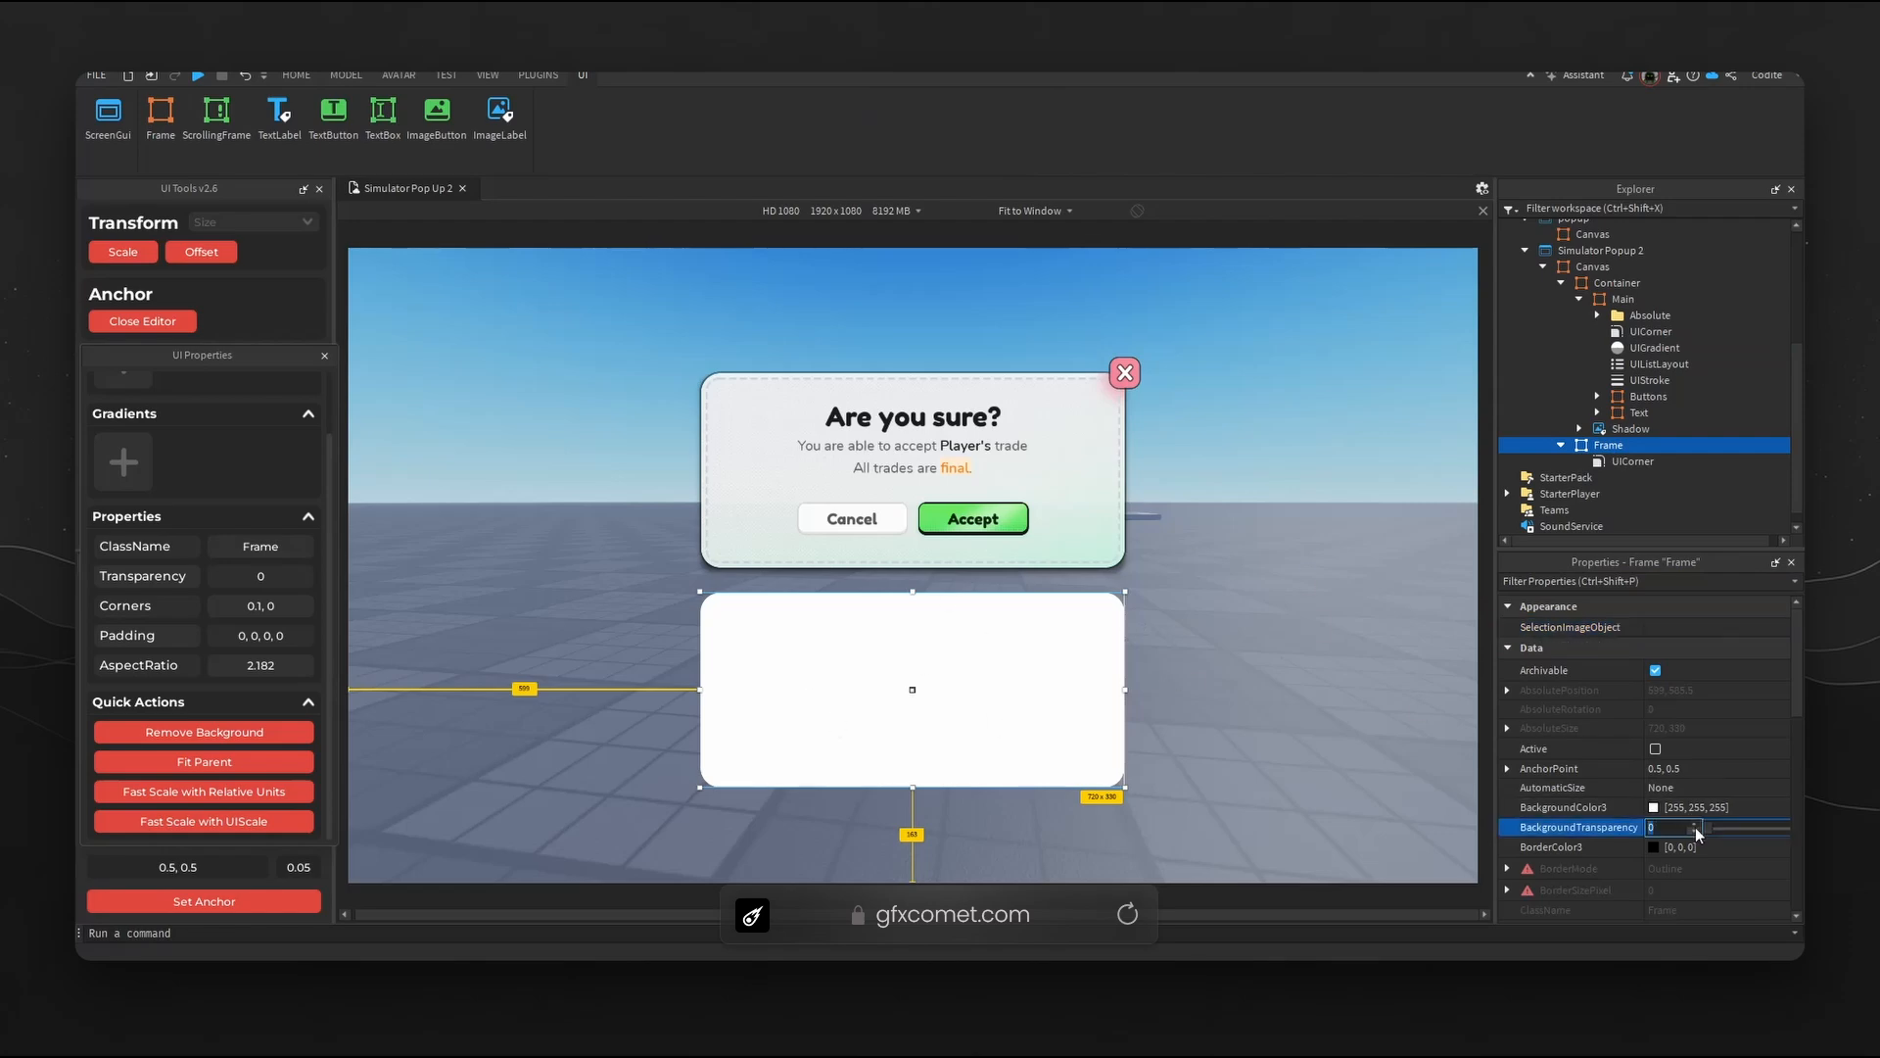
left_click(1695, 825)
- Copy Main's UIStroke into the new Frame and check its Transparency setting
left_click(1650, 380)
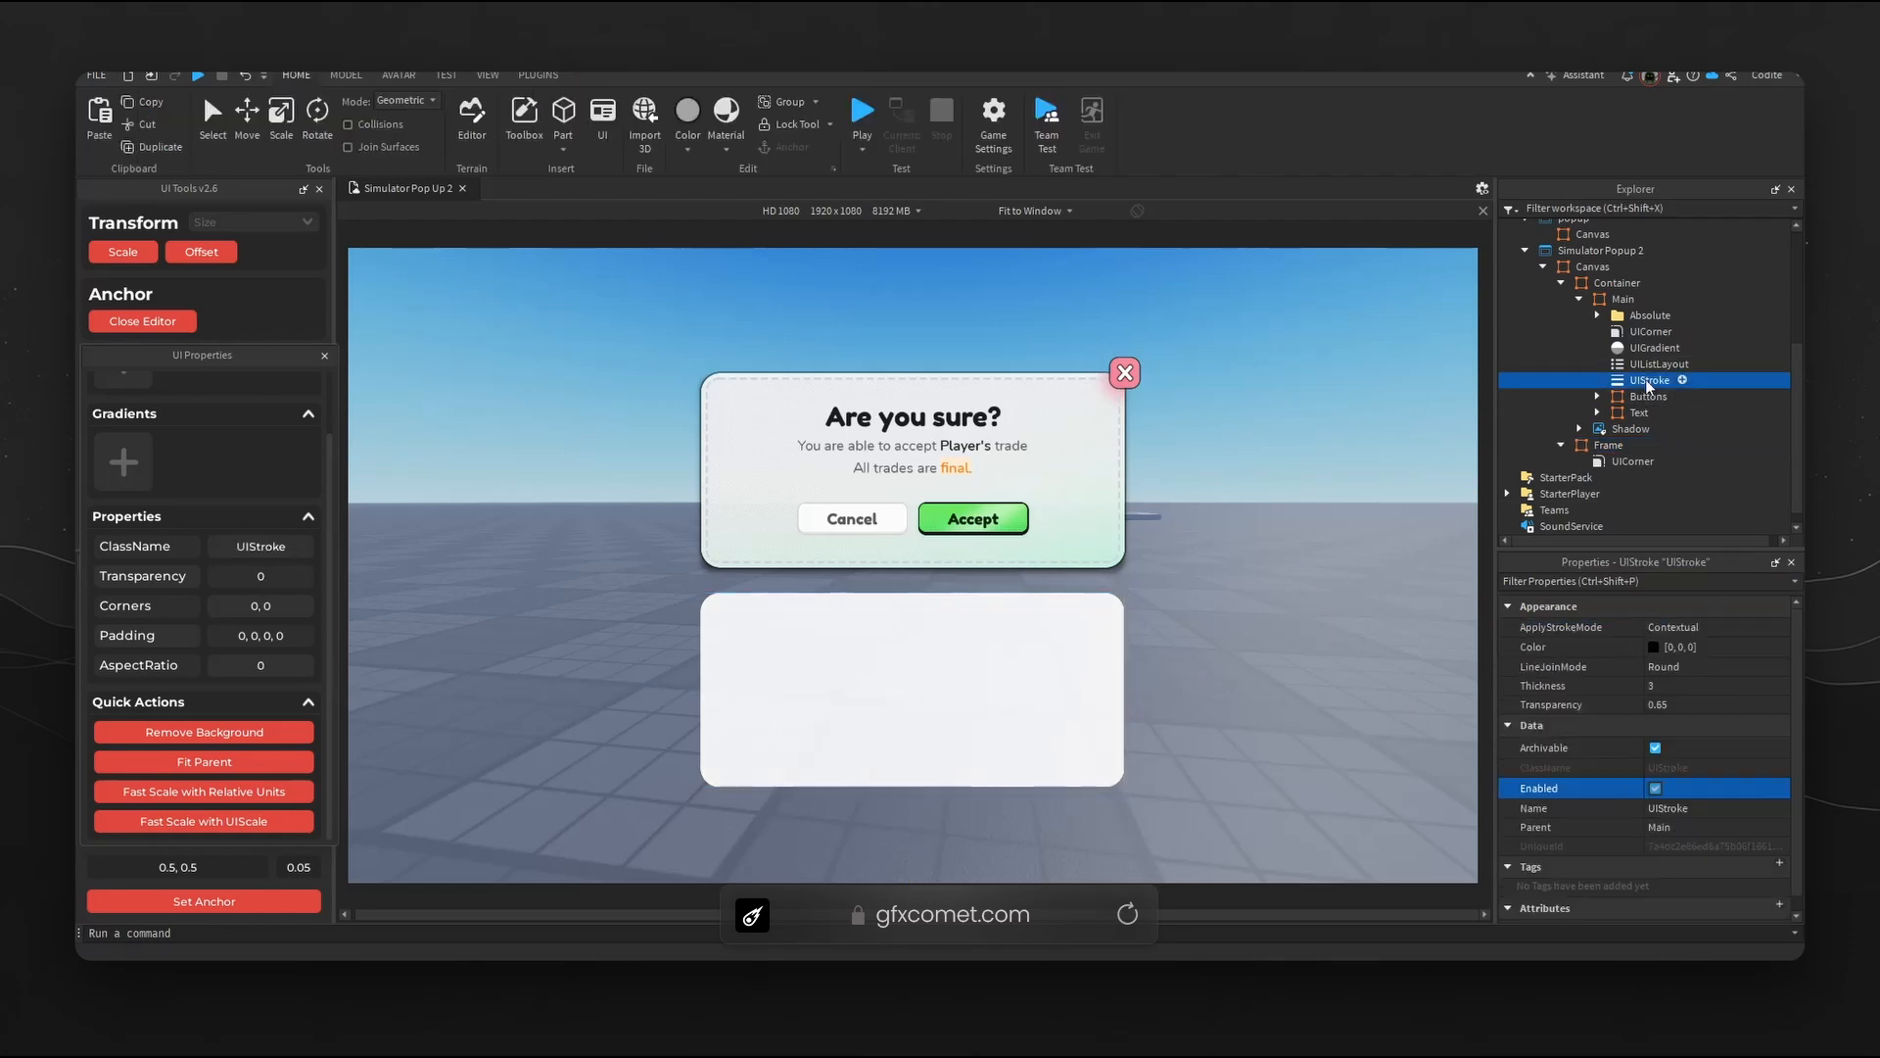
left_click(1622, 448)
key("ctrl+shift+v")
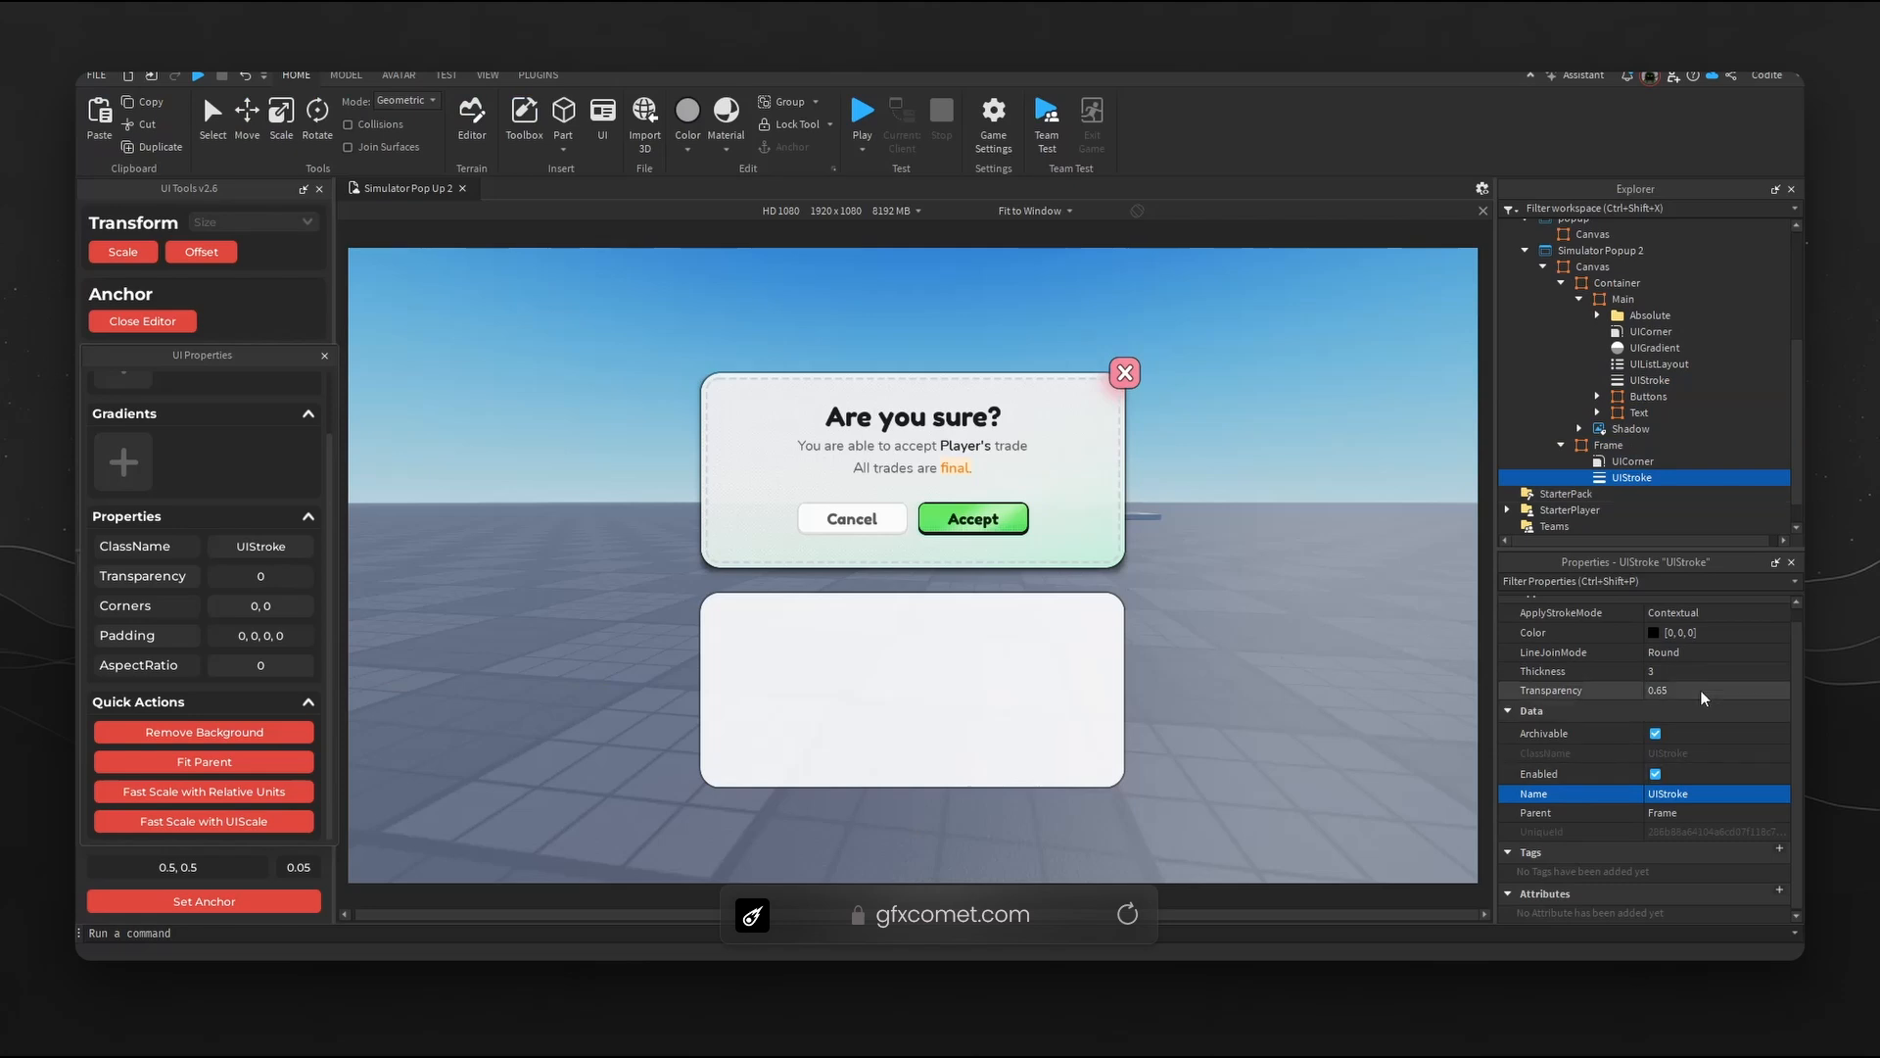
left_click(1684, 691)
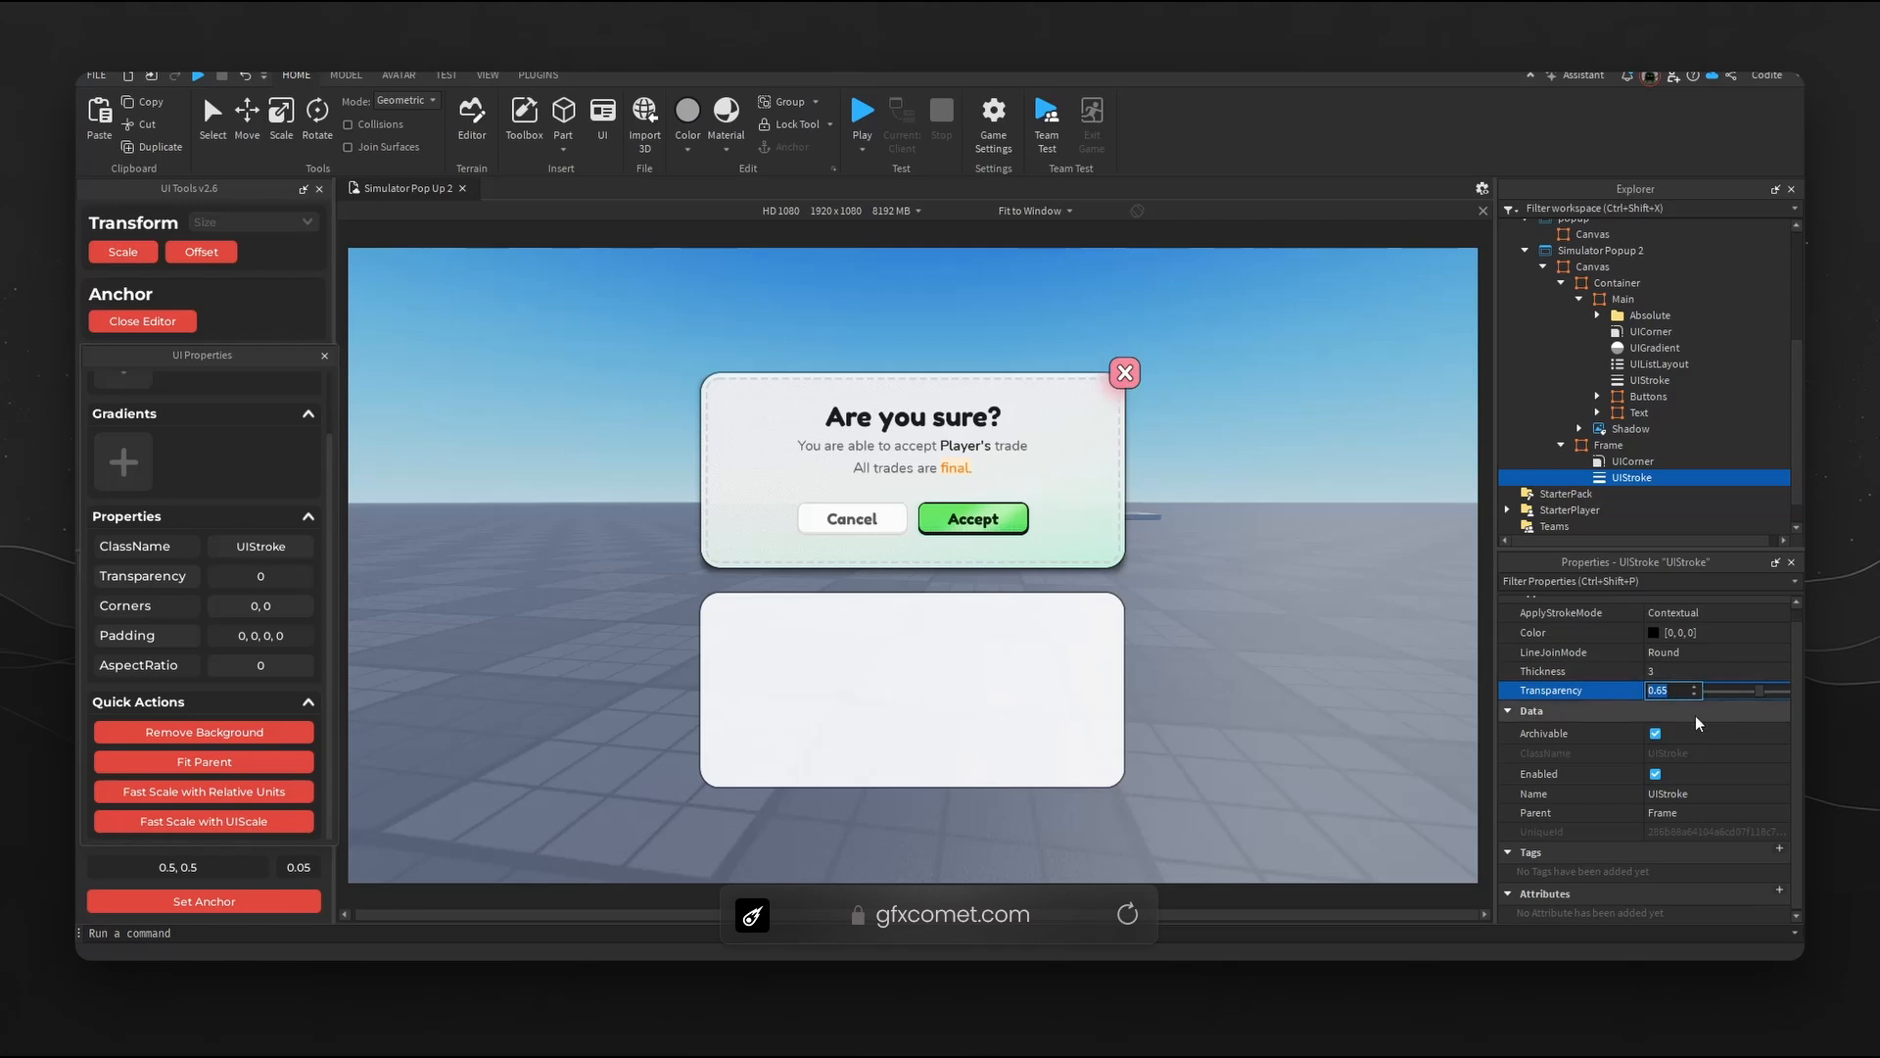
- Insert an ImageLabel into the new Frame, centre it with anchor 0.5, 0.5 and fit it to its parent
left_click(1608, 444)
right_click_drag(1295, 538, 1295, 537)
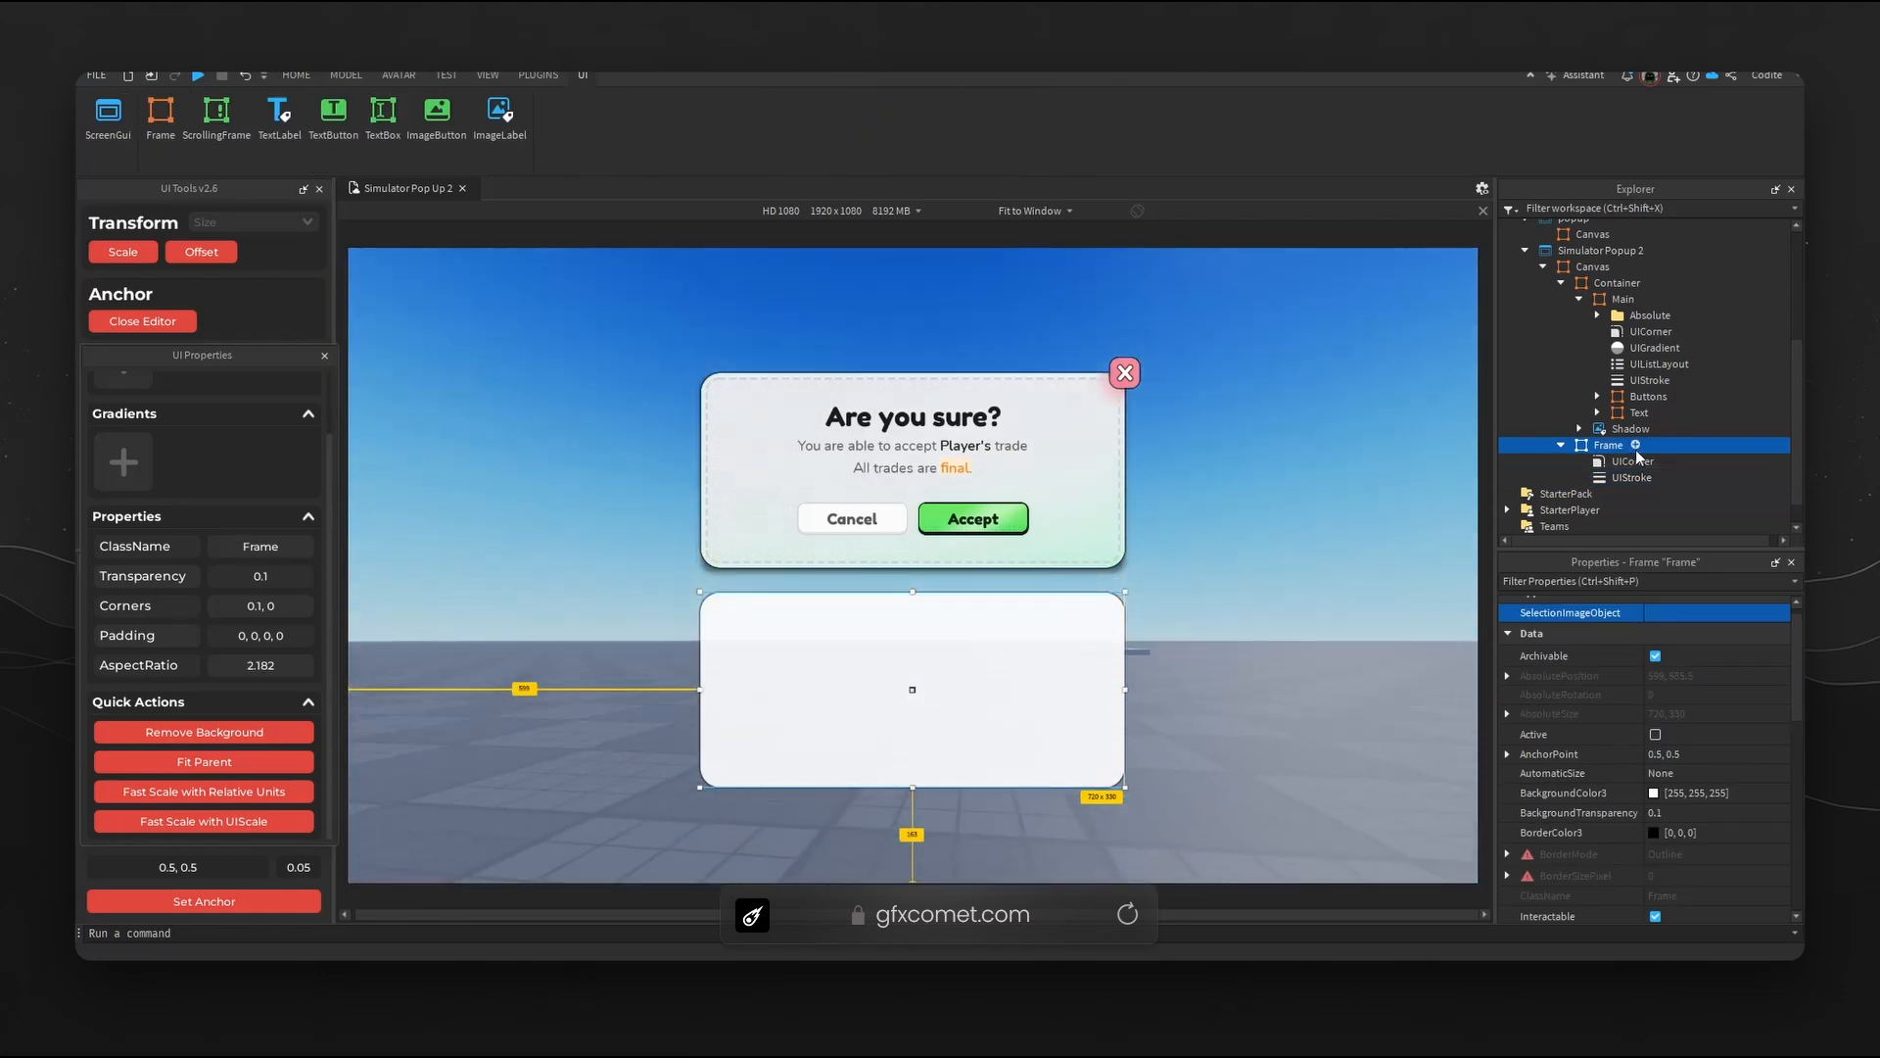
left_click(1640, 445)
type("image")
key("Down")
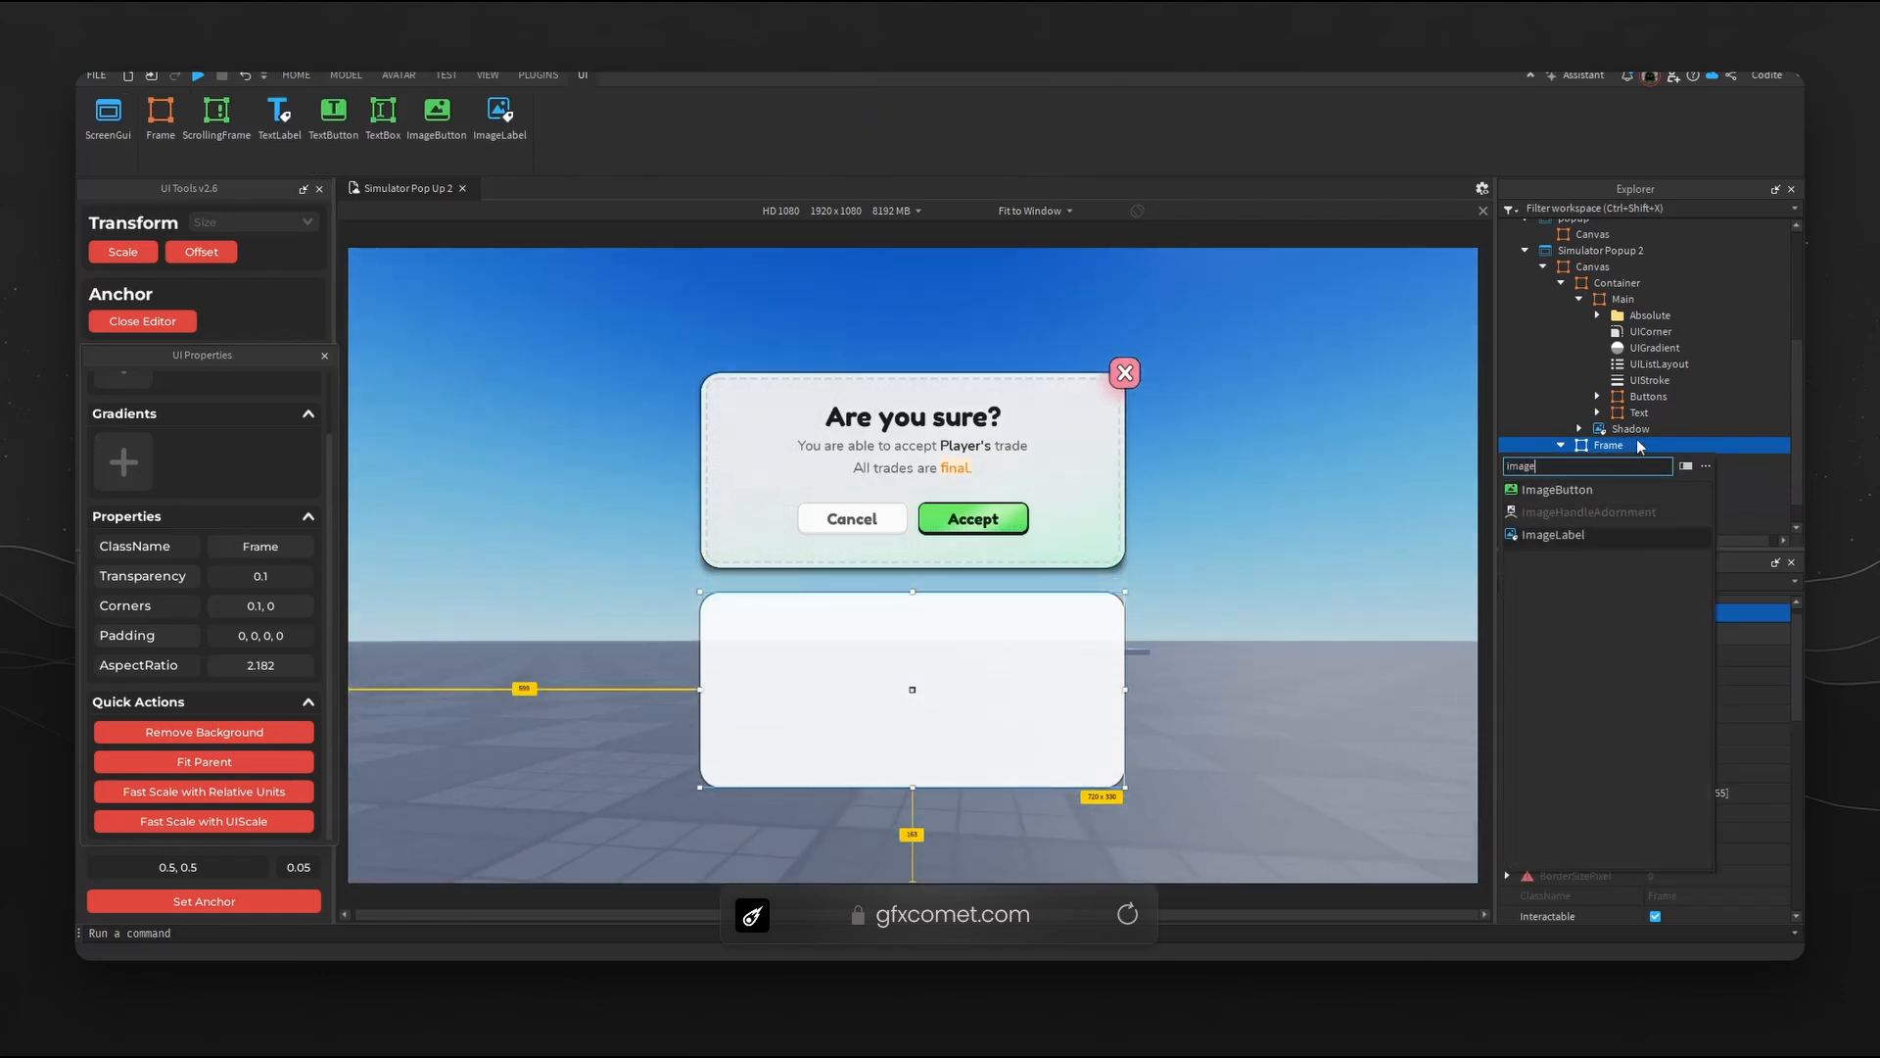
key("Return")
left_click(219, 899)
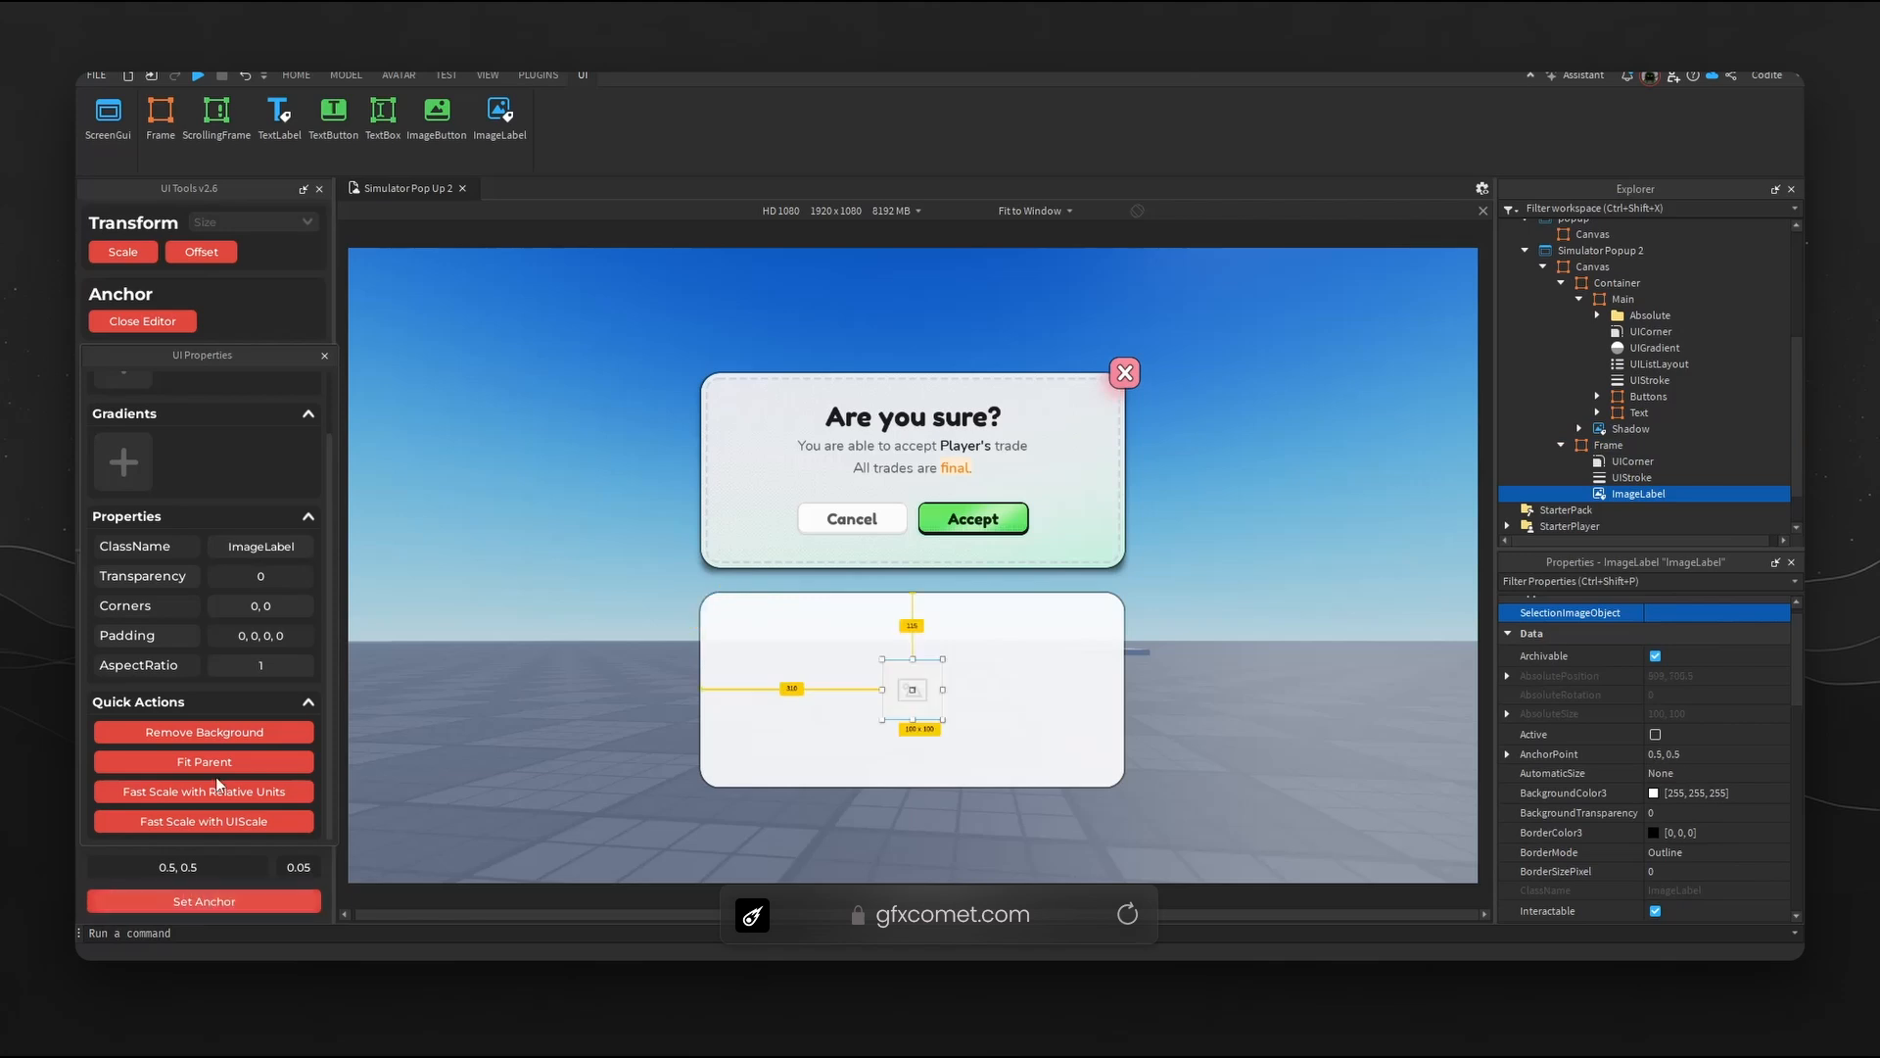
left_click(215, 763)
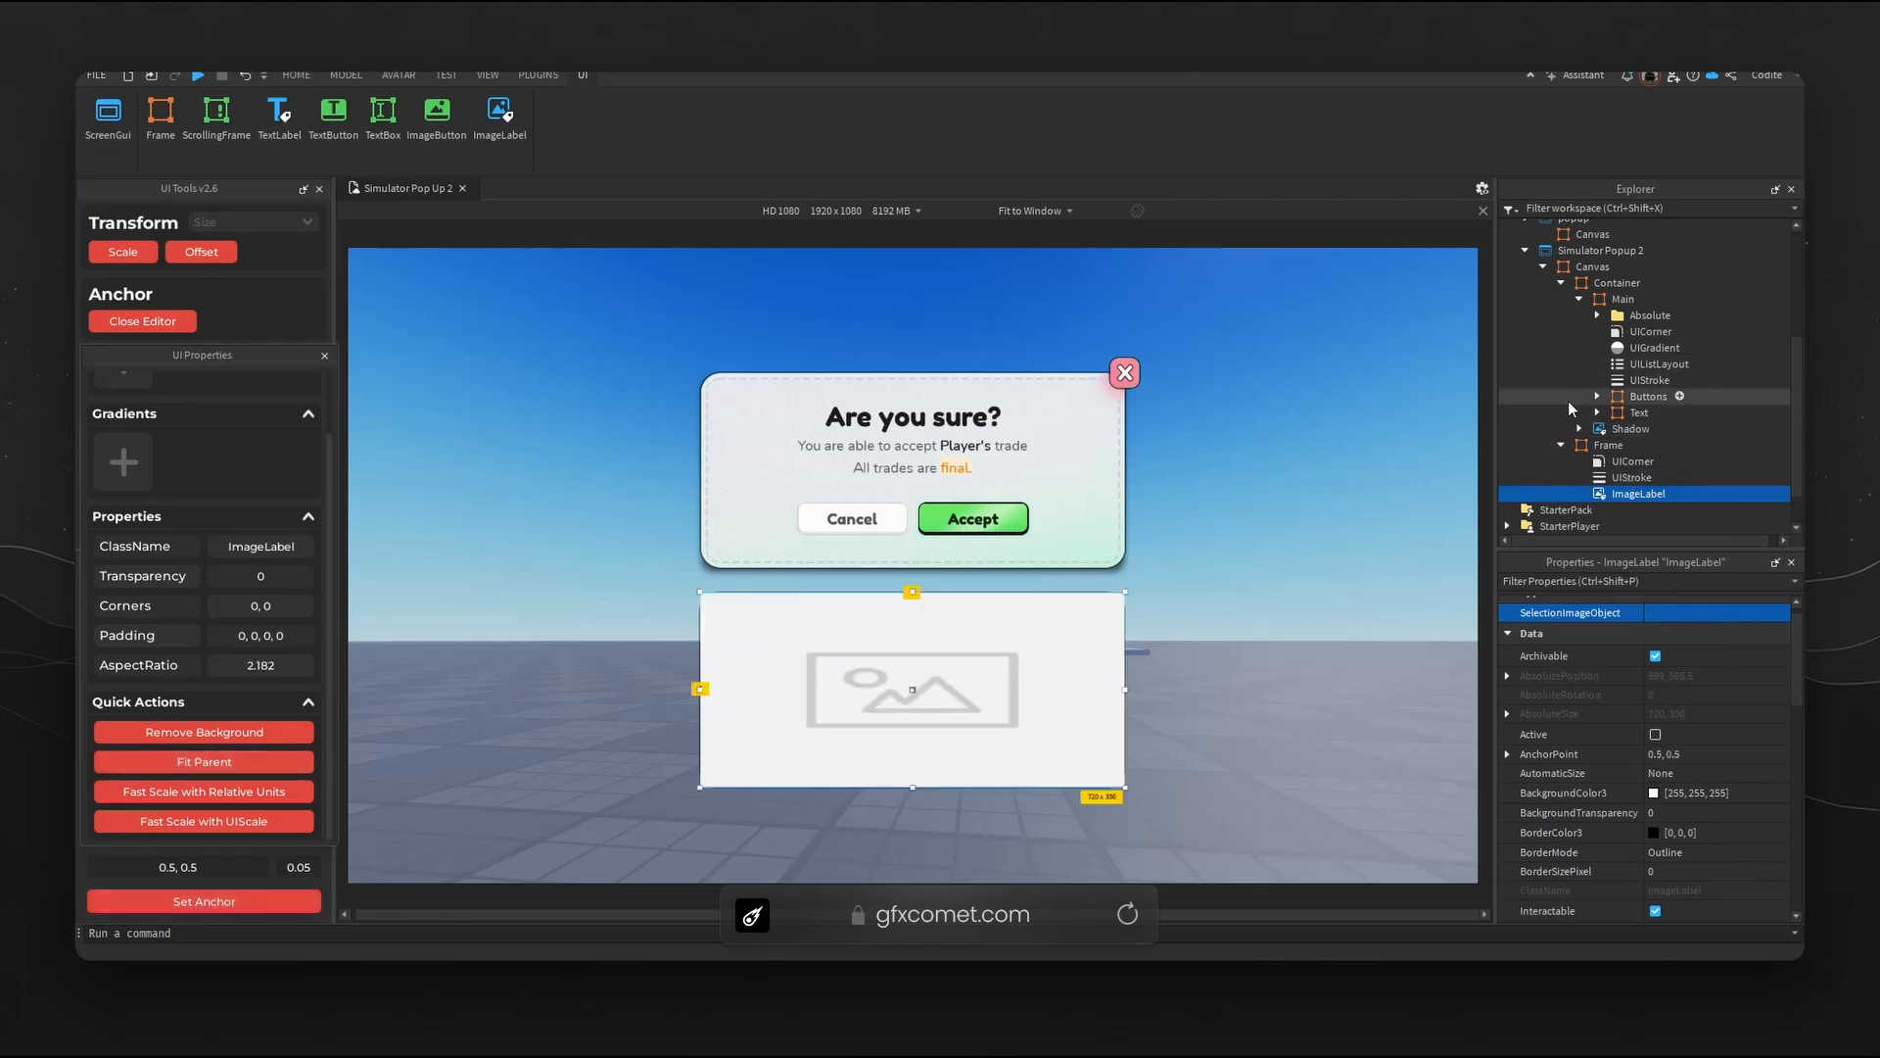
- Copy the image asset ID from the original popup's Texture to the new ImageLabel and remove the label's background
left_click(1601, 315)
left_click(1598, 314)
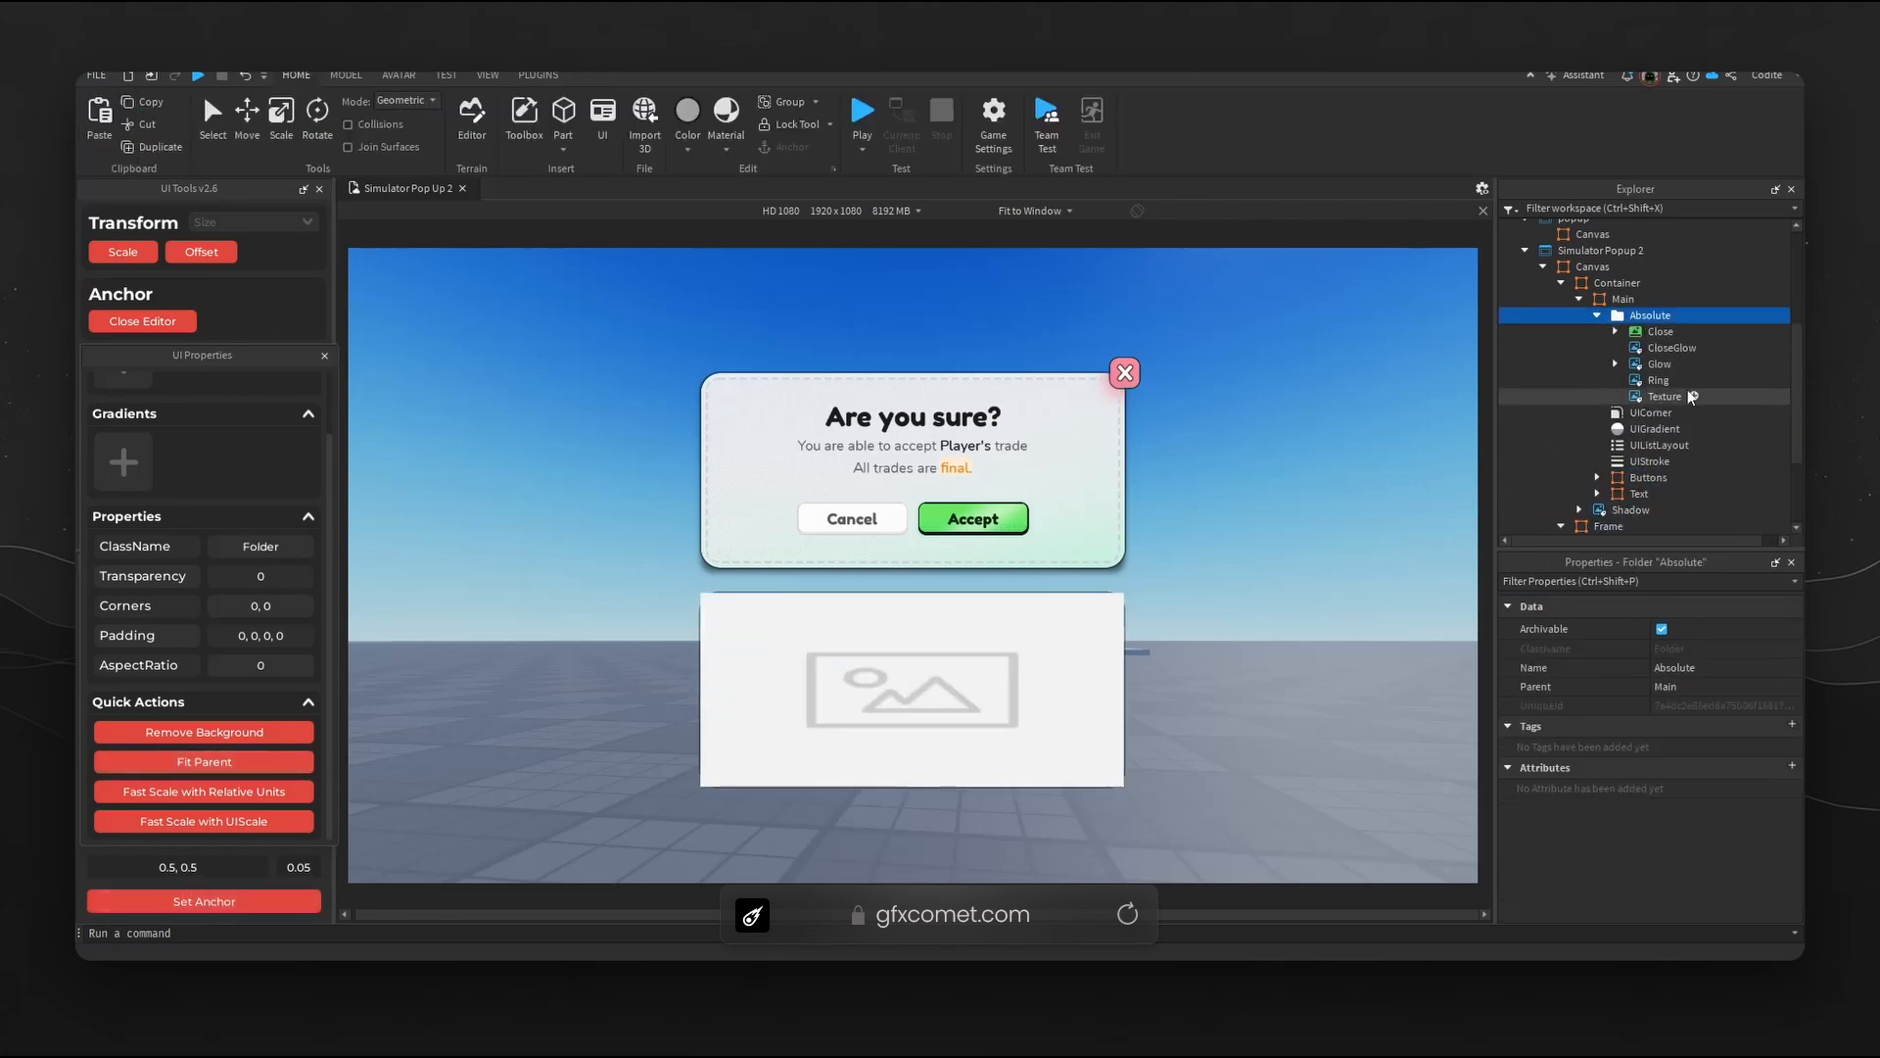
left_click(1660, 395)
scroll(1706, 783, "down", 3)
scroll(1708, 822, "down", 4)
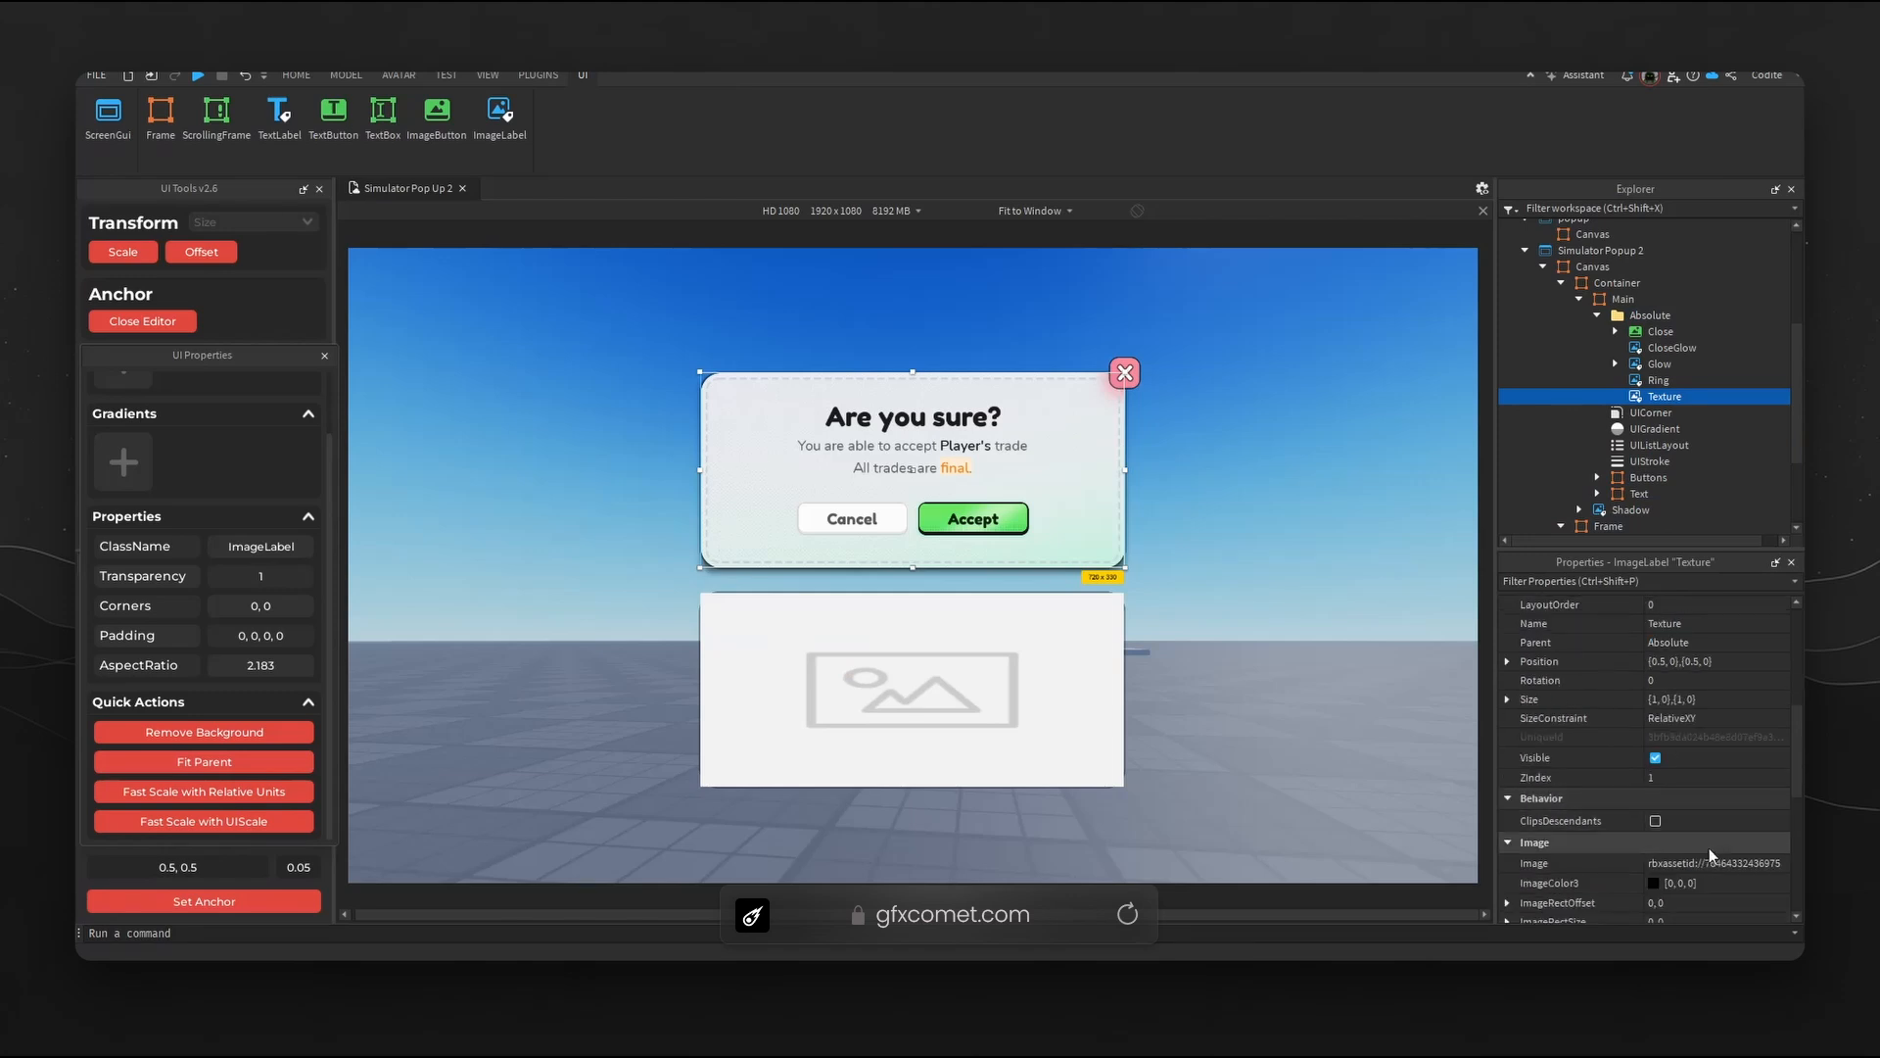
left_click(1712, 855)
left_click(1034, 688)
left_click(1749, 863)
key("ctrl+v")
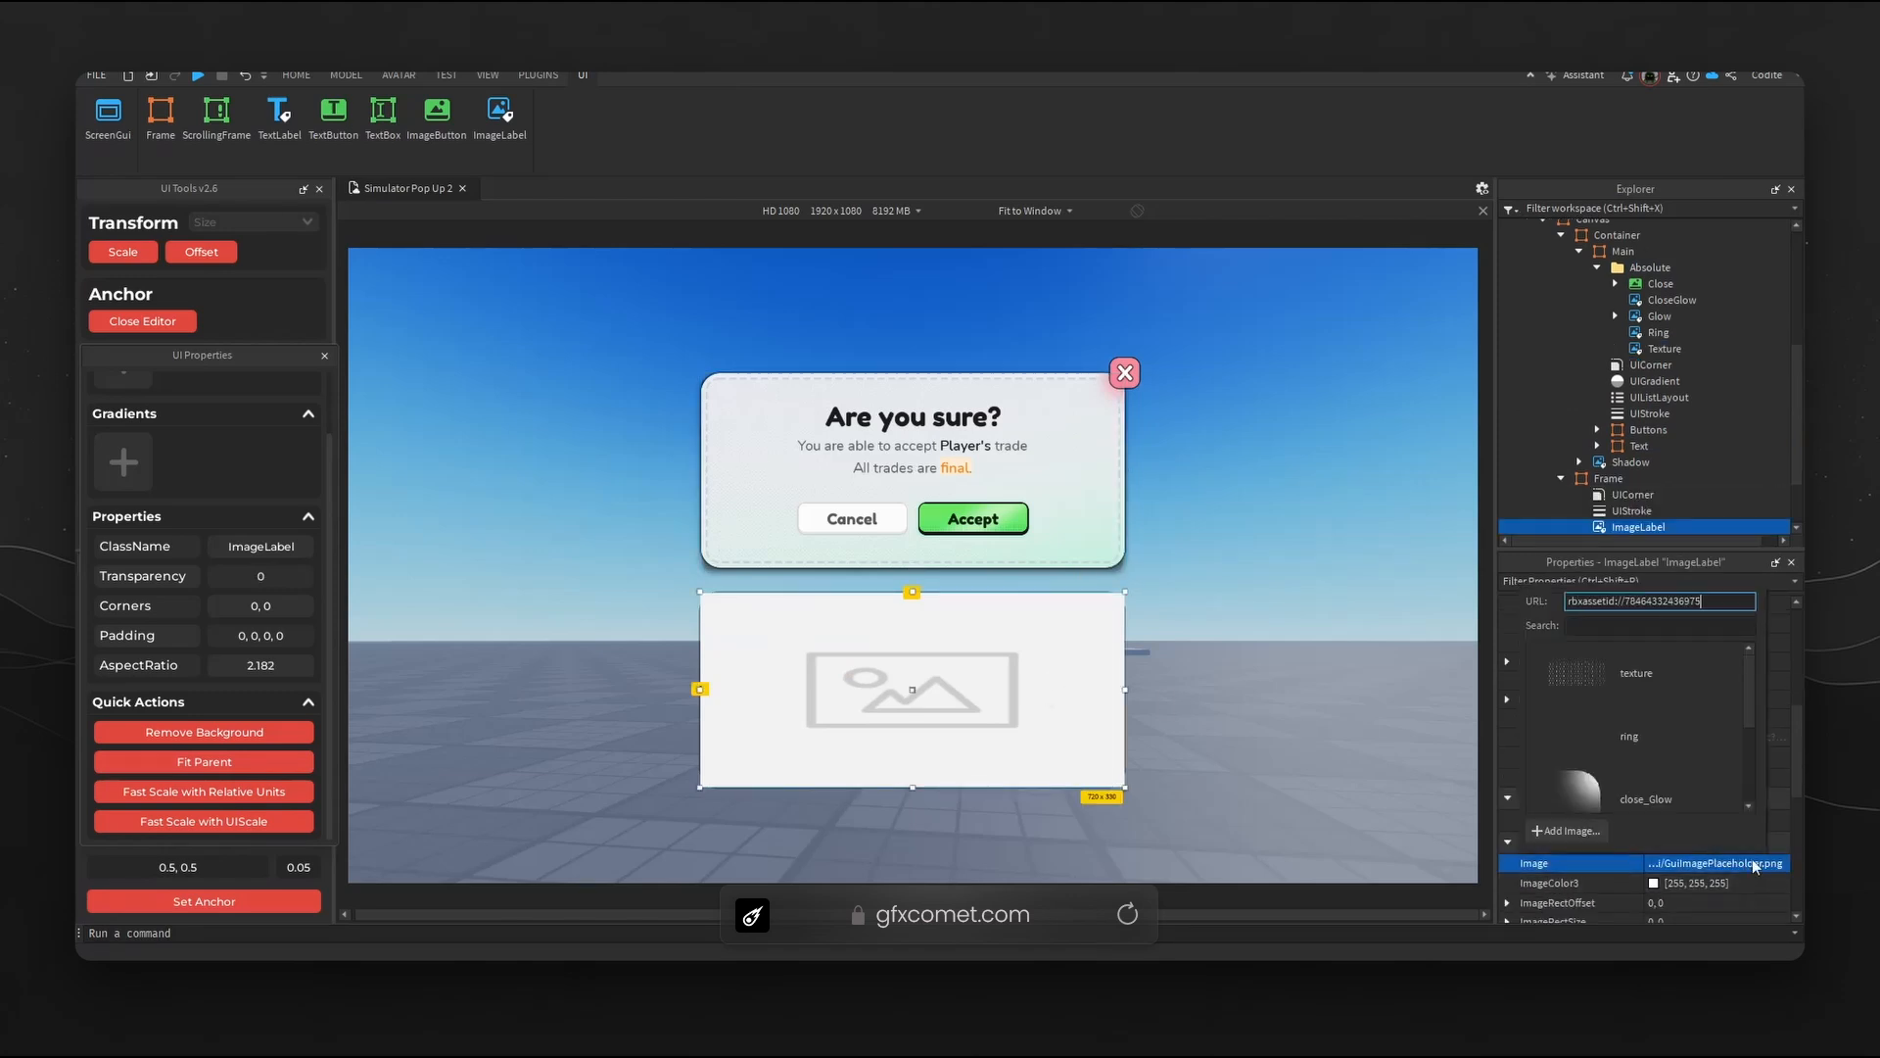
key("Return")
left_click(252, 729)
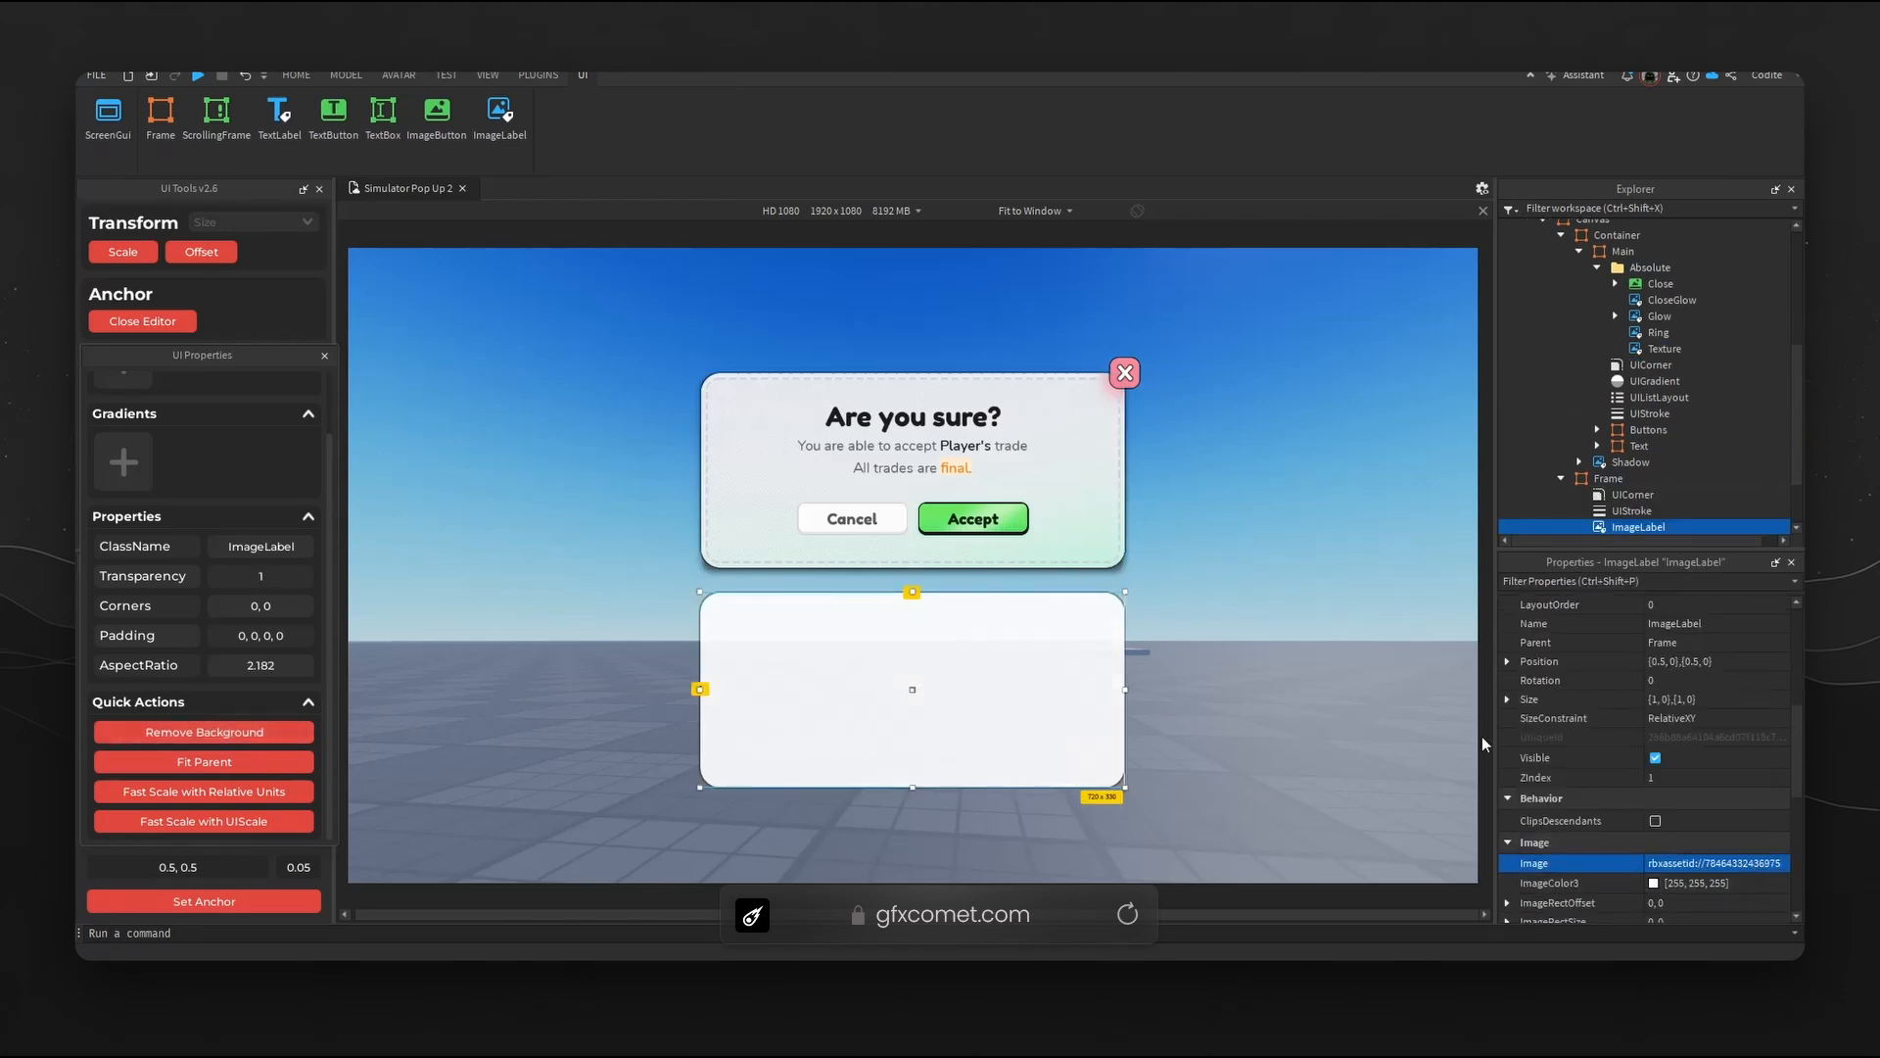
- Set the new ImageLabel's ImageColor3 to black (0, 0, 0)
right_click_drag(1317, 717, 1313, 714)
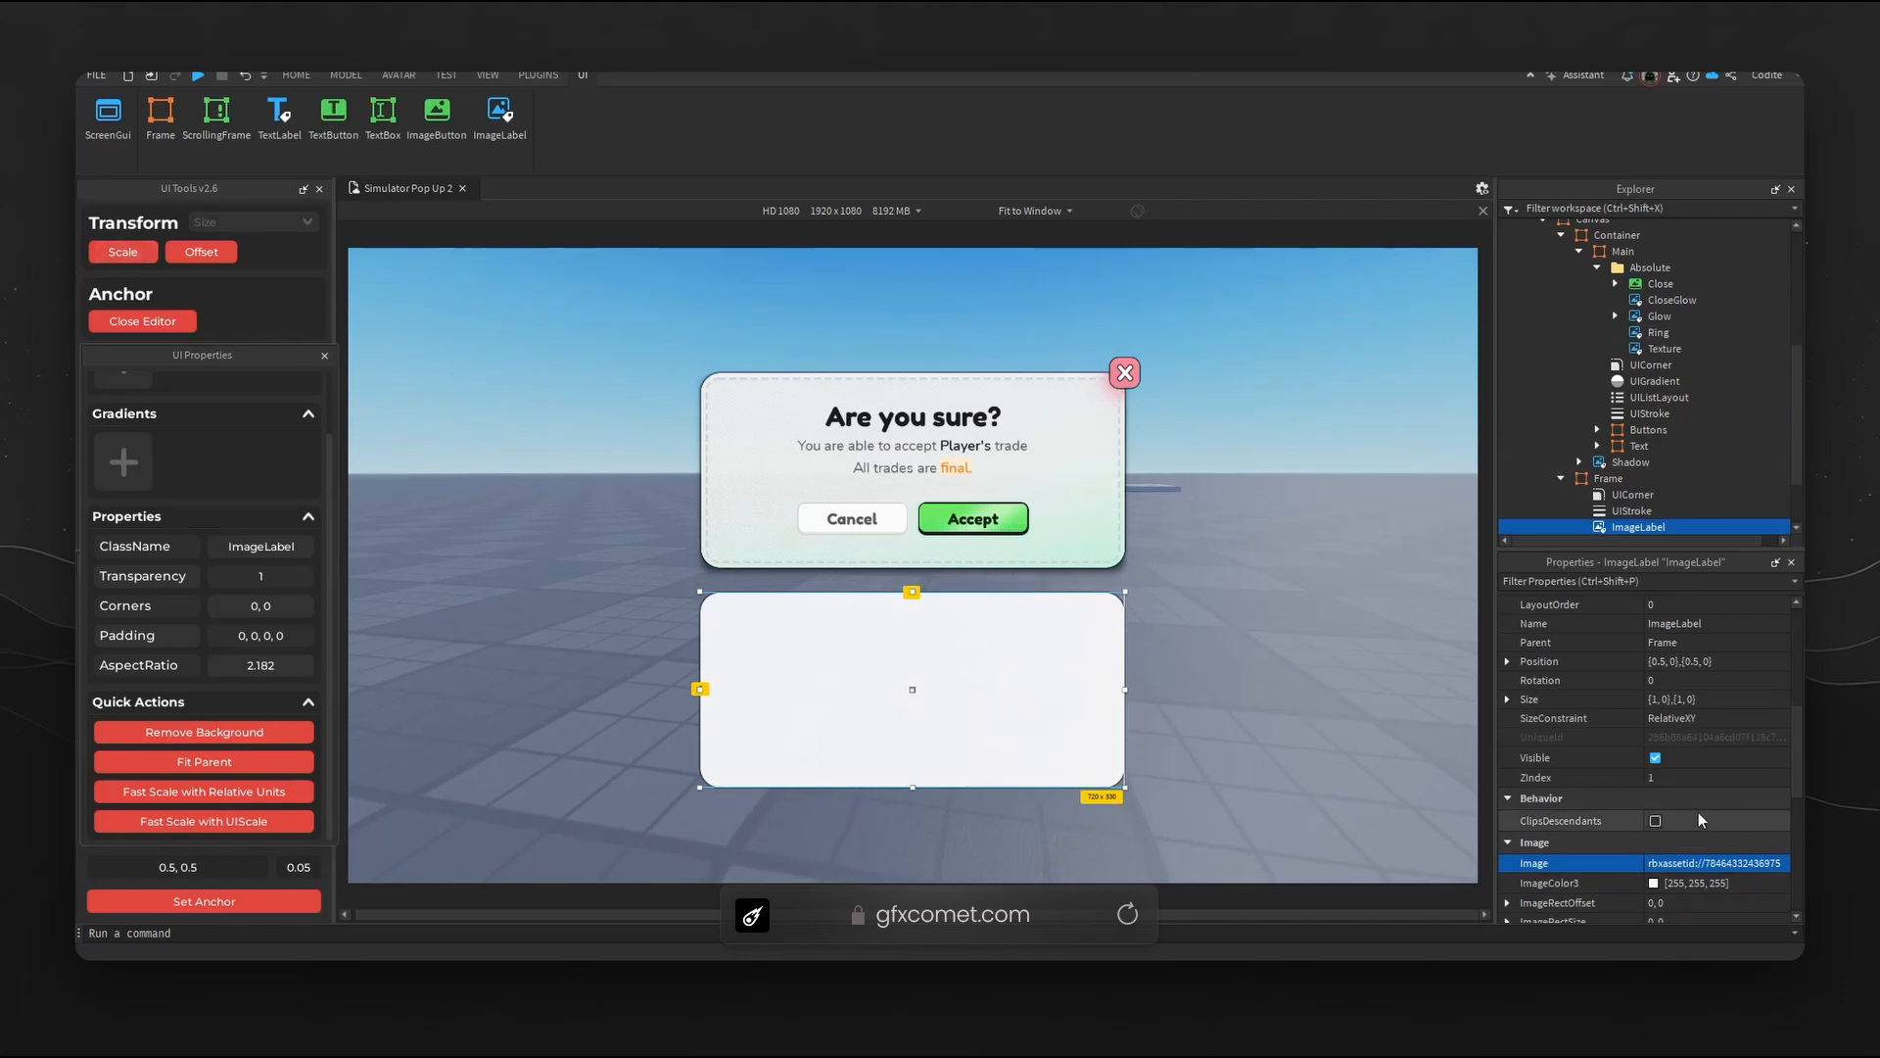
left_click(1654, 883)
left_click_drag(1022, 335, 1431, 305)
left_click_drag(1552, 467, 1526, 603)
key("Return")
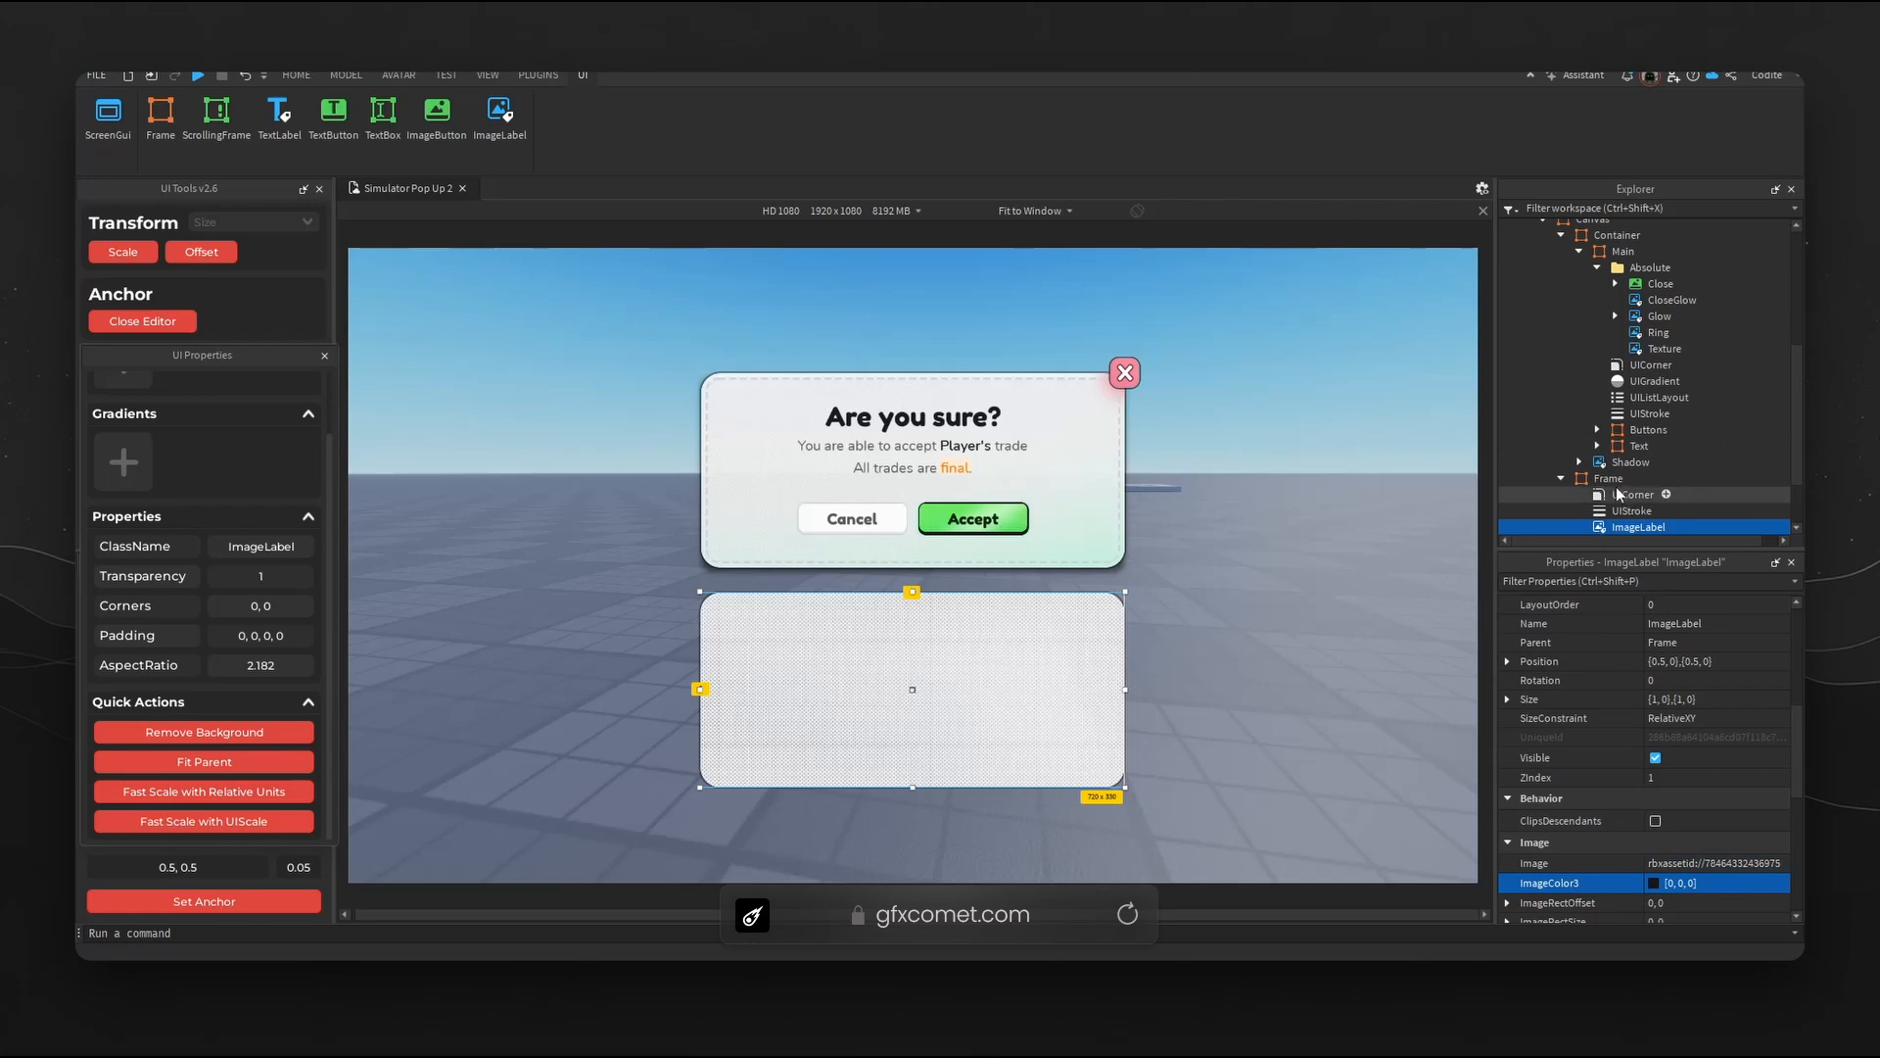
- Match the original Texture by setting the new ImageLabel's ImageTransparency to 0.85, and rename the label Texture
left_click(1665, 348)
scroll(1694, 721, "down", 3)
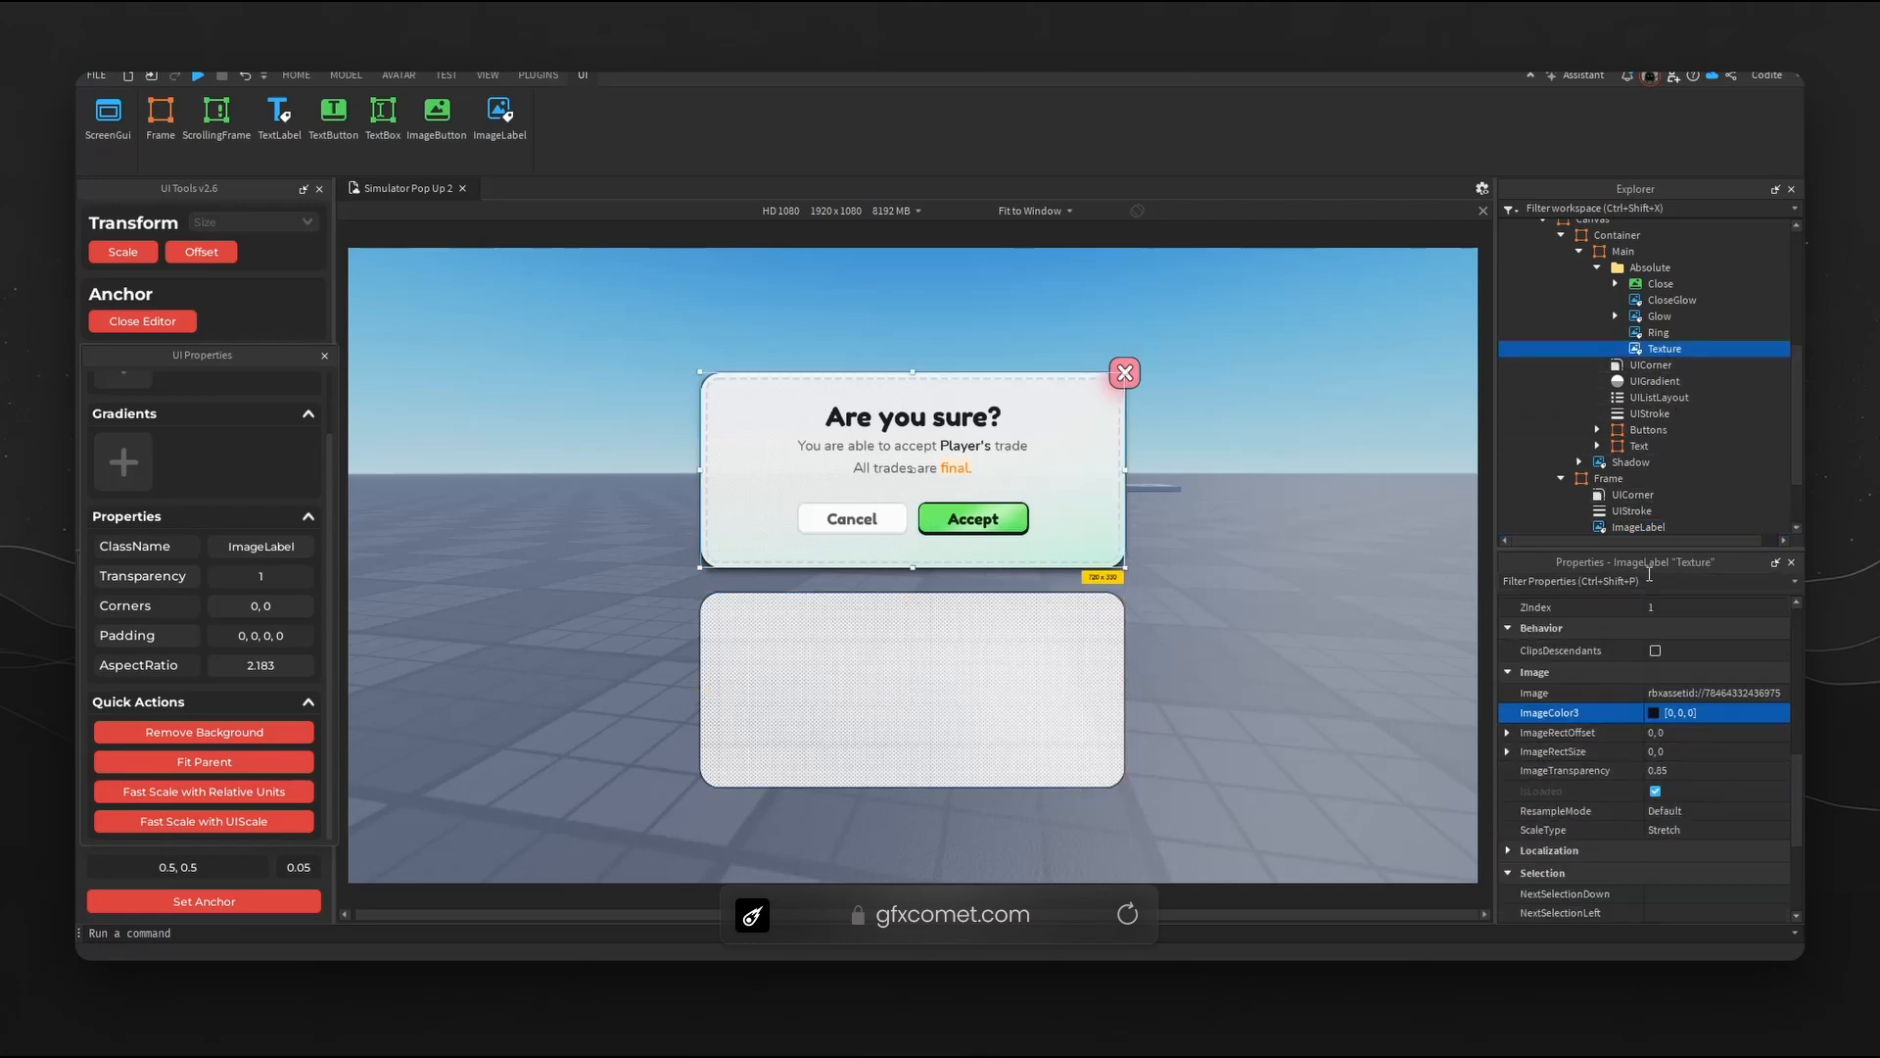
left_click(1649, 527)
left_click(1688, 771)
type("0.85")
key("Return")
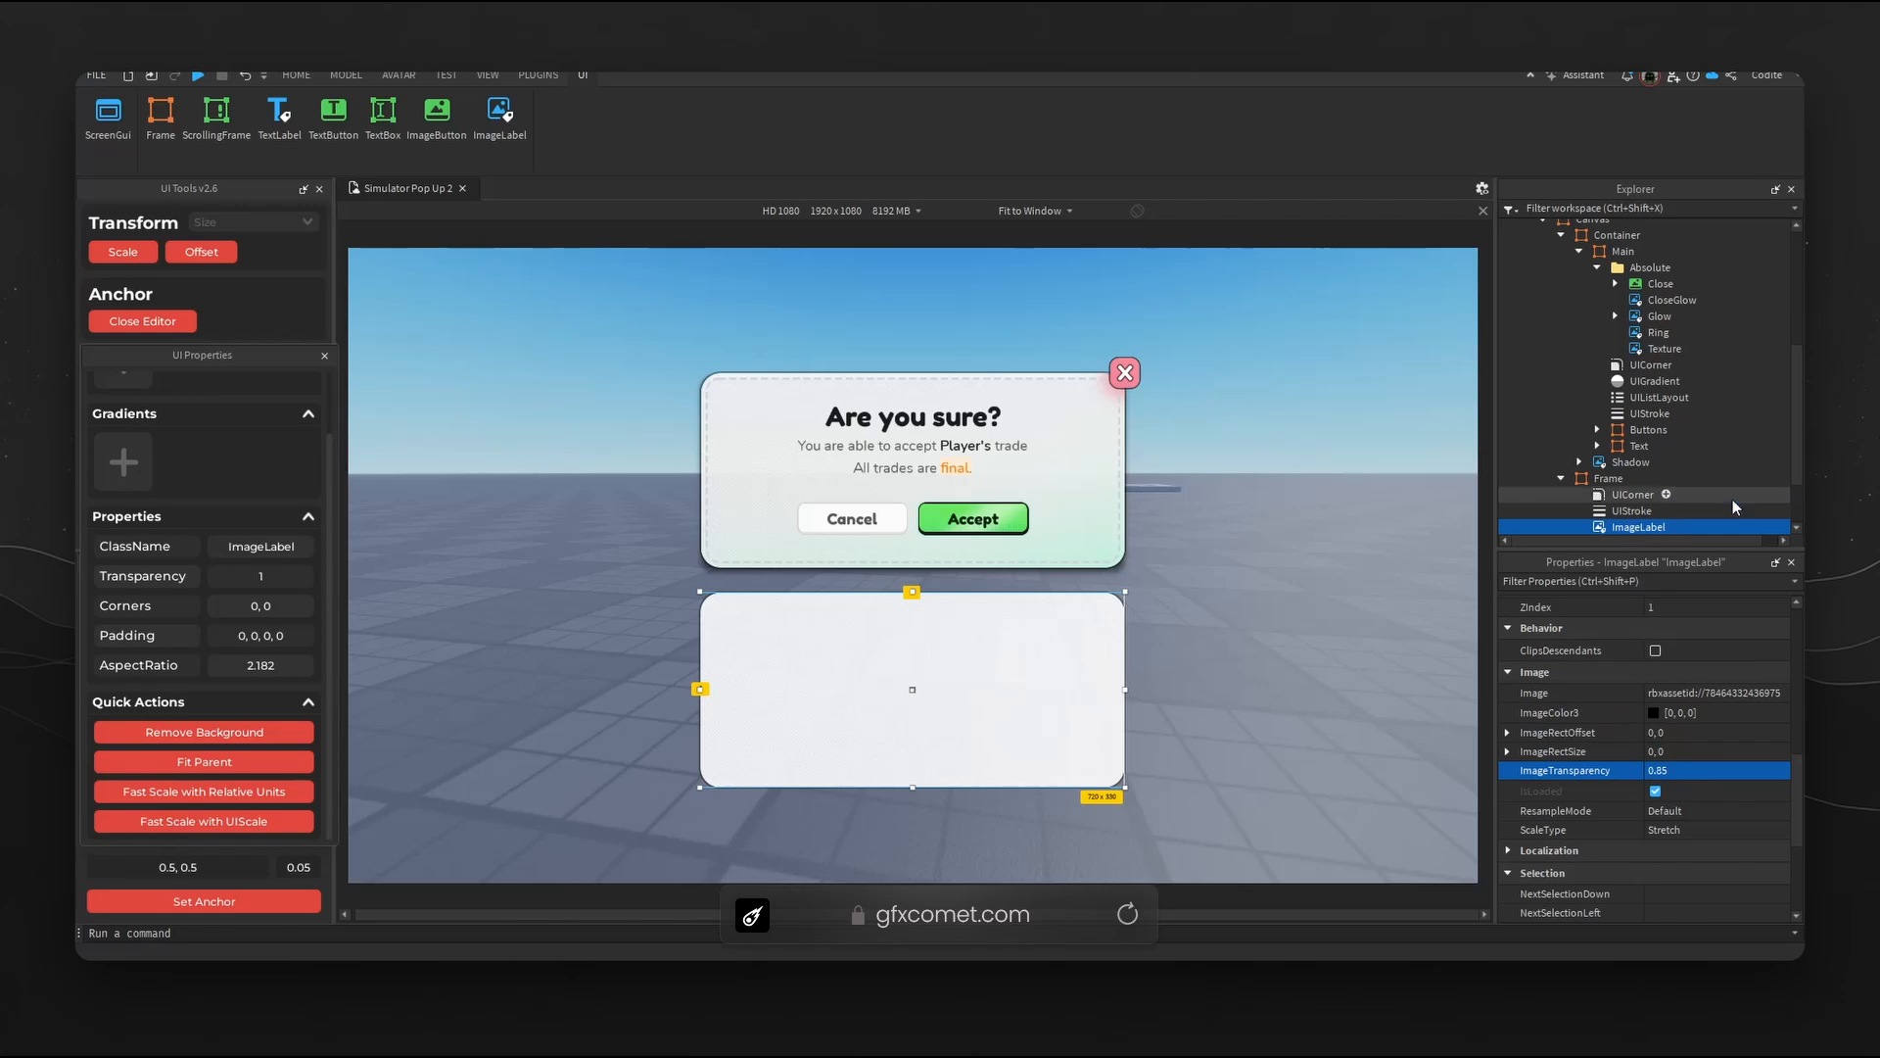
key("F2")
type("RTxture")
key("Return")
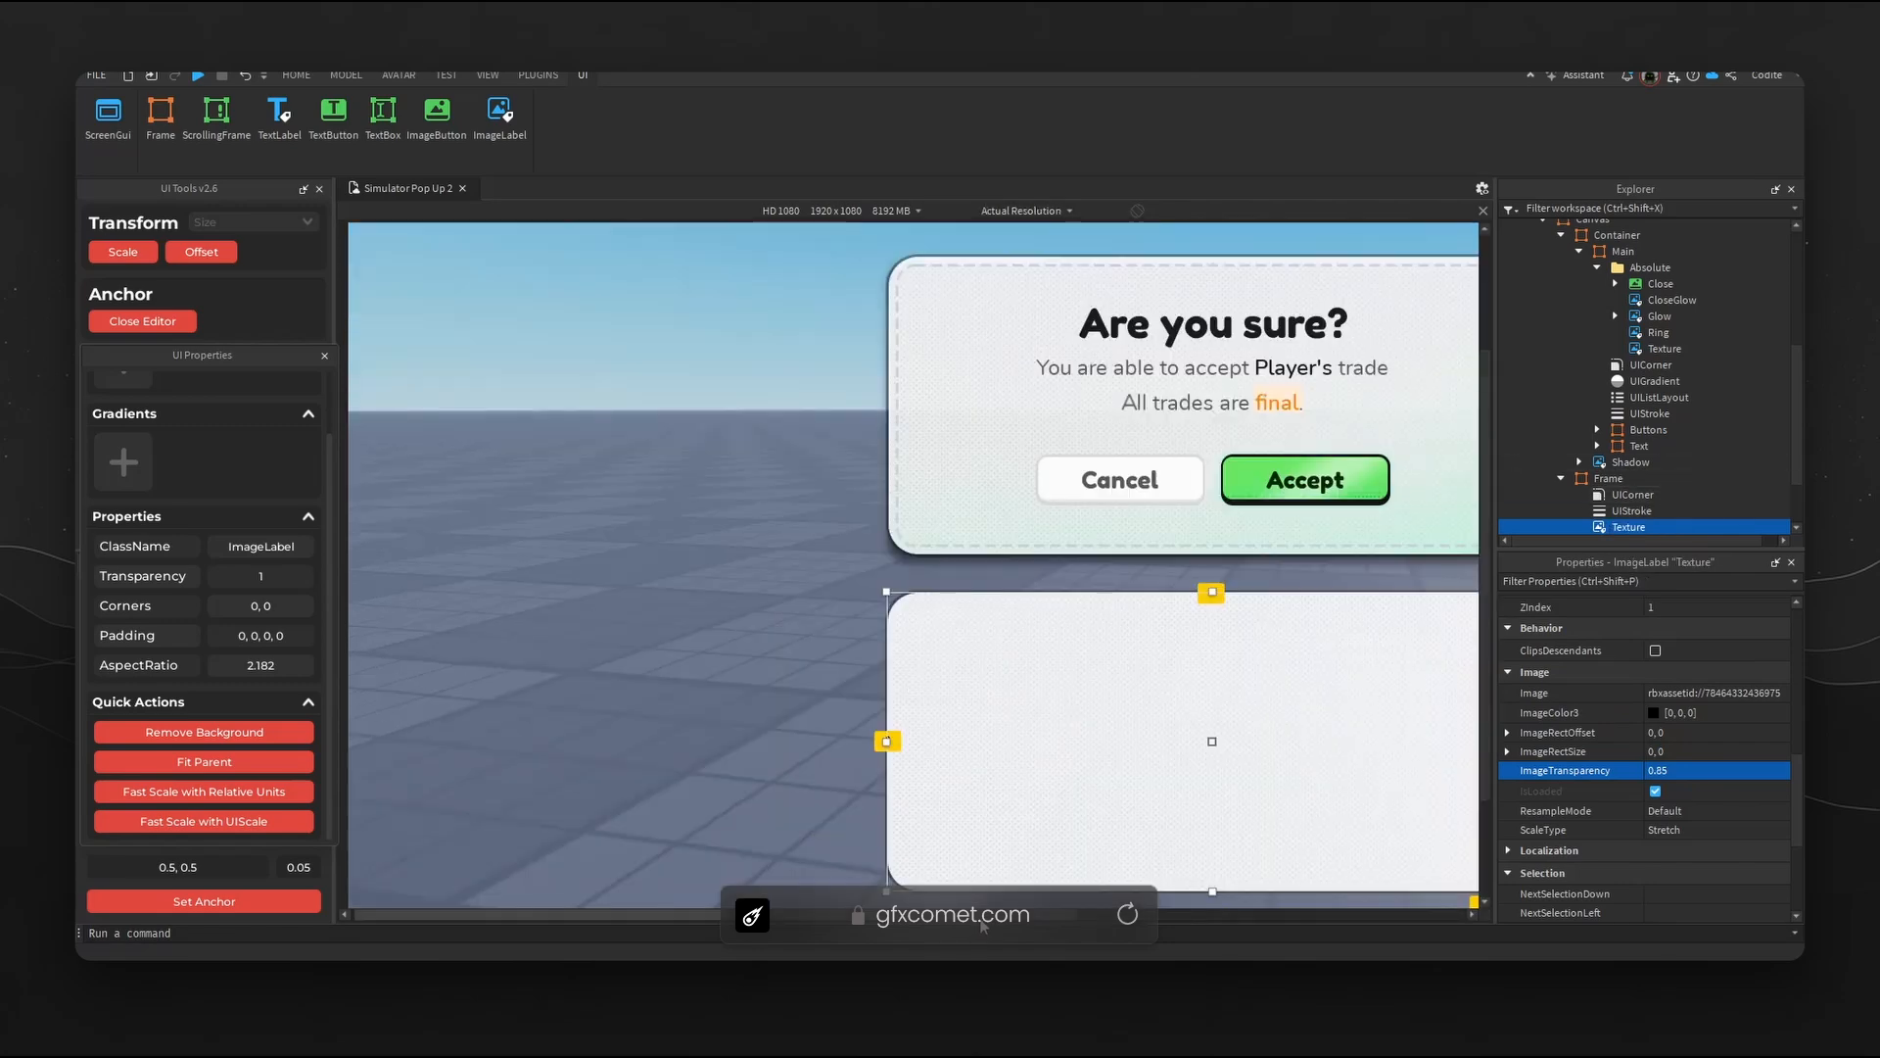
- Insert another ImageLabel into the new Frame and name it Glow
left_click(1642, 483)
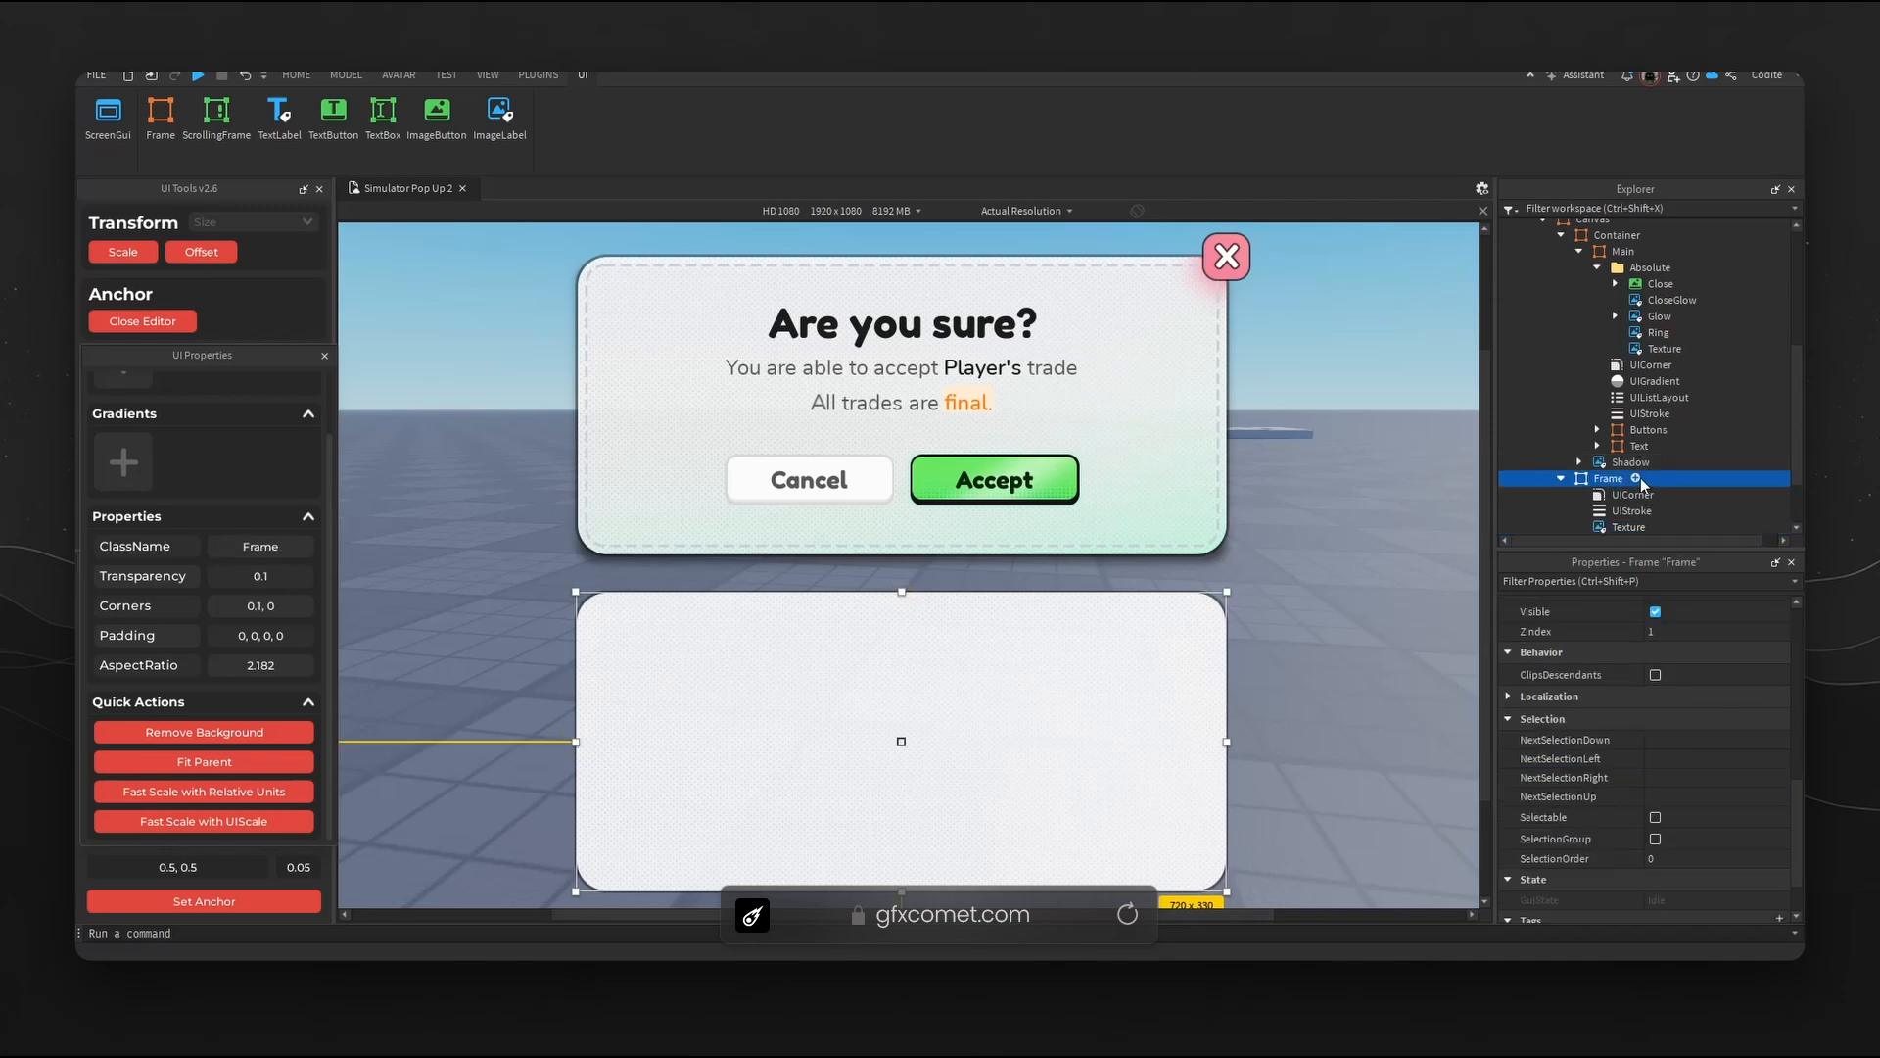
type("im")
key("Return")
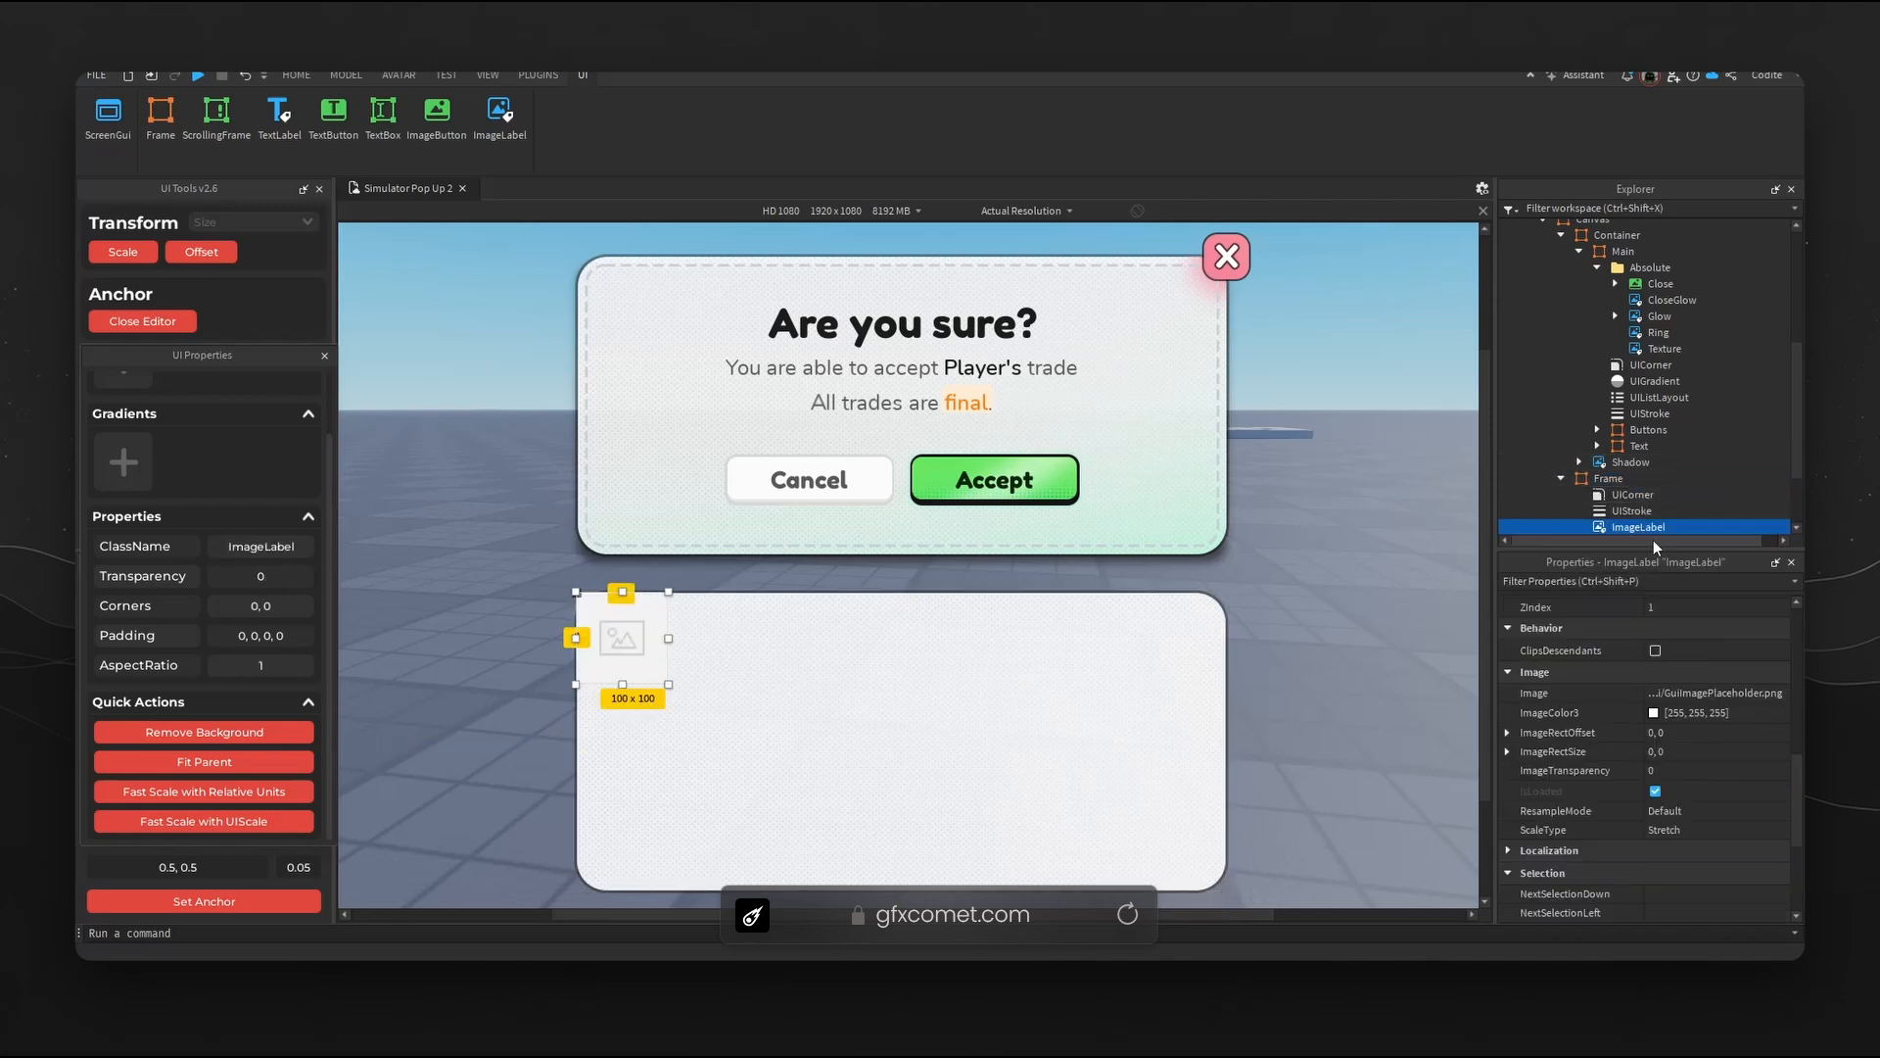
type("Glow")
key("Return")
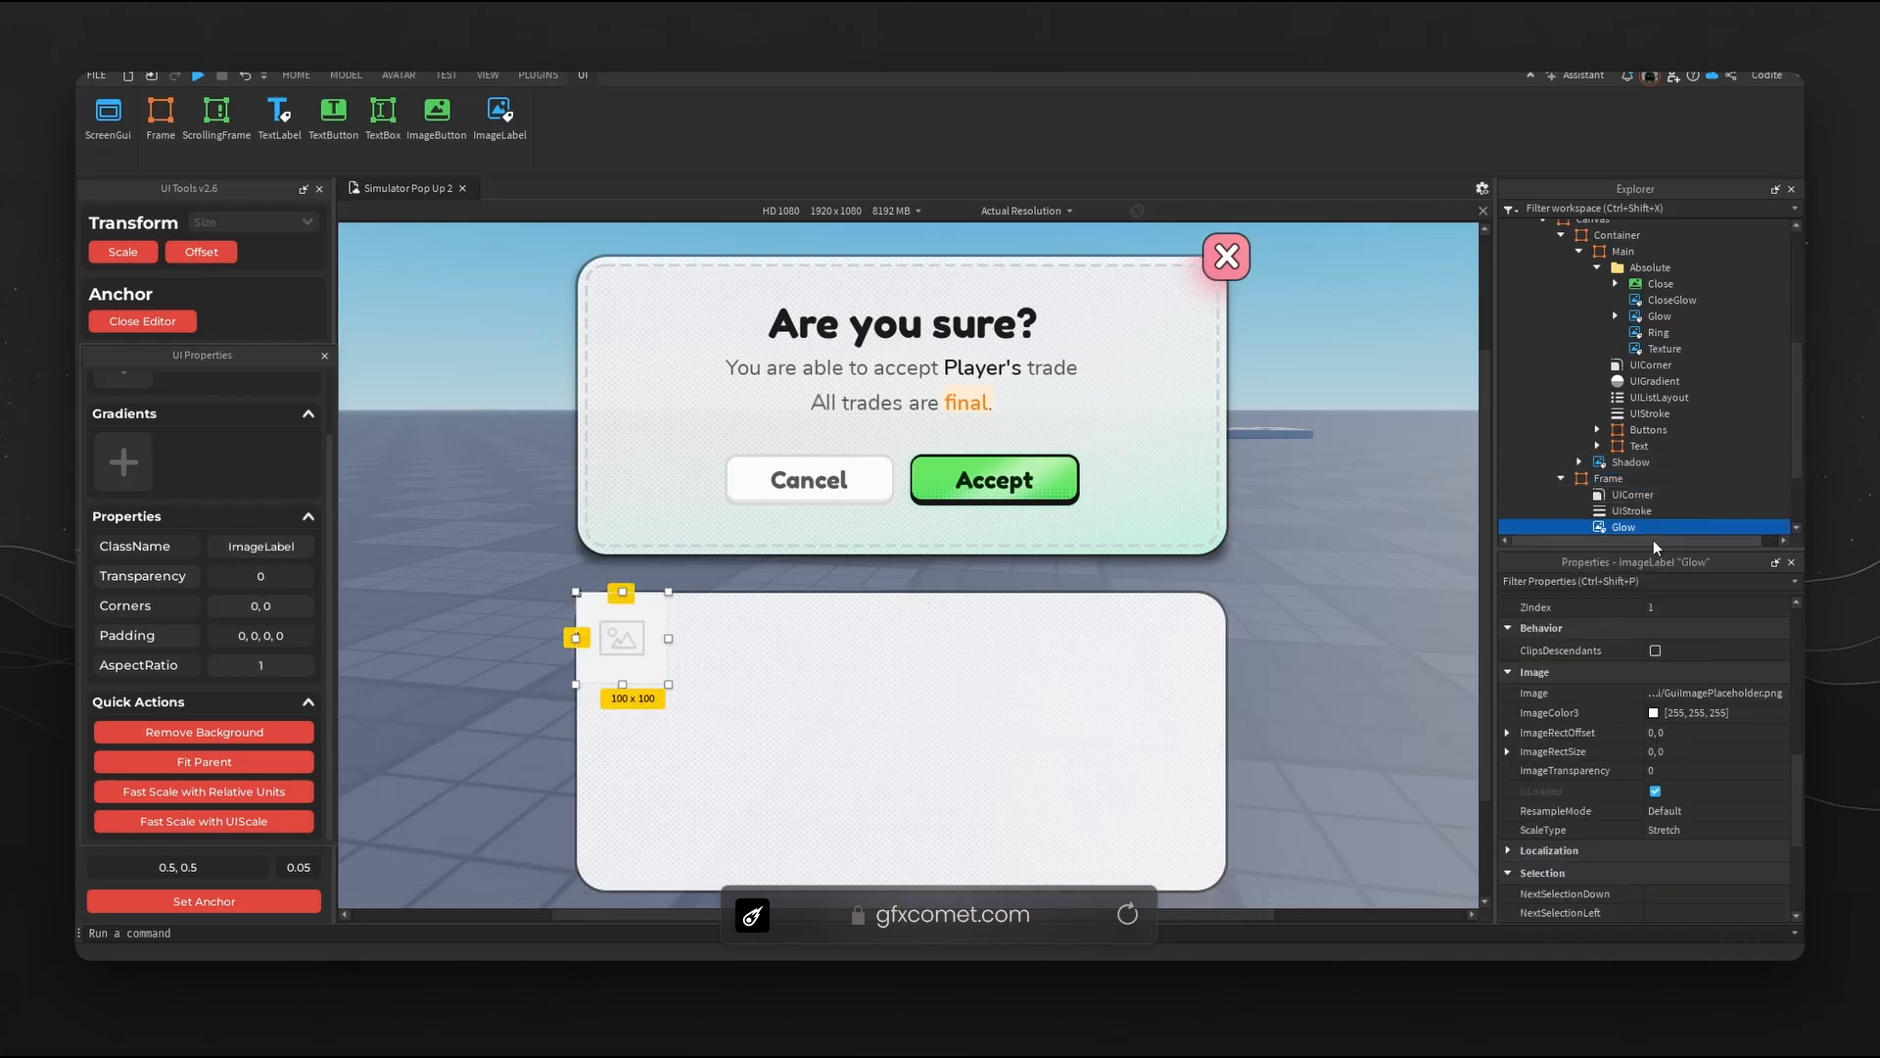
- Fit the Glow image to its parent, centre it with anchor 0.5, 0.5 and remove its background
left_click(218, 763)
left_click(263, 905)
left_click(262, 734)
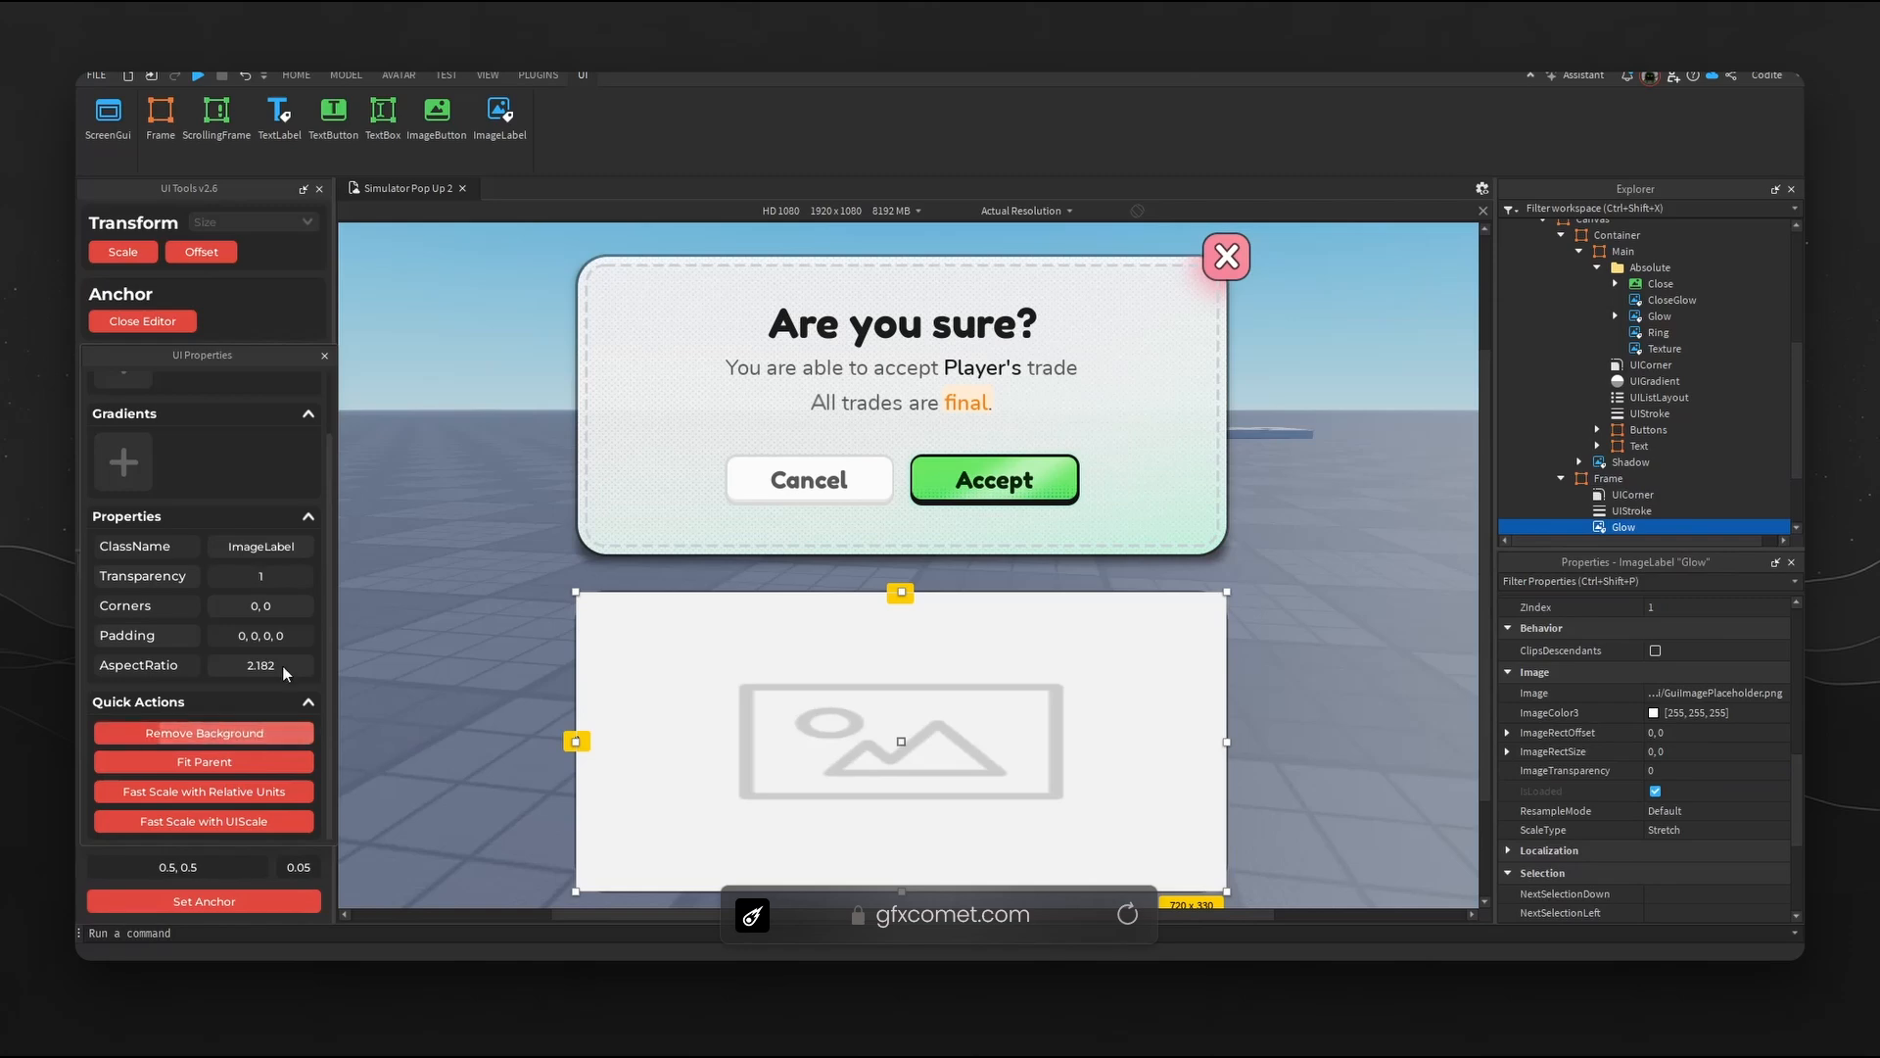
left_click(489, 76)
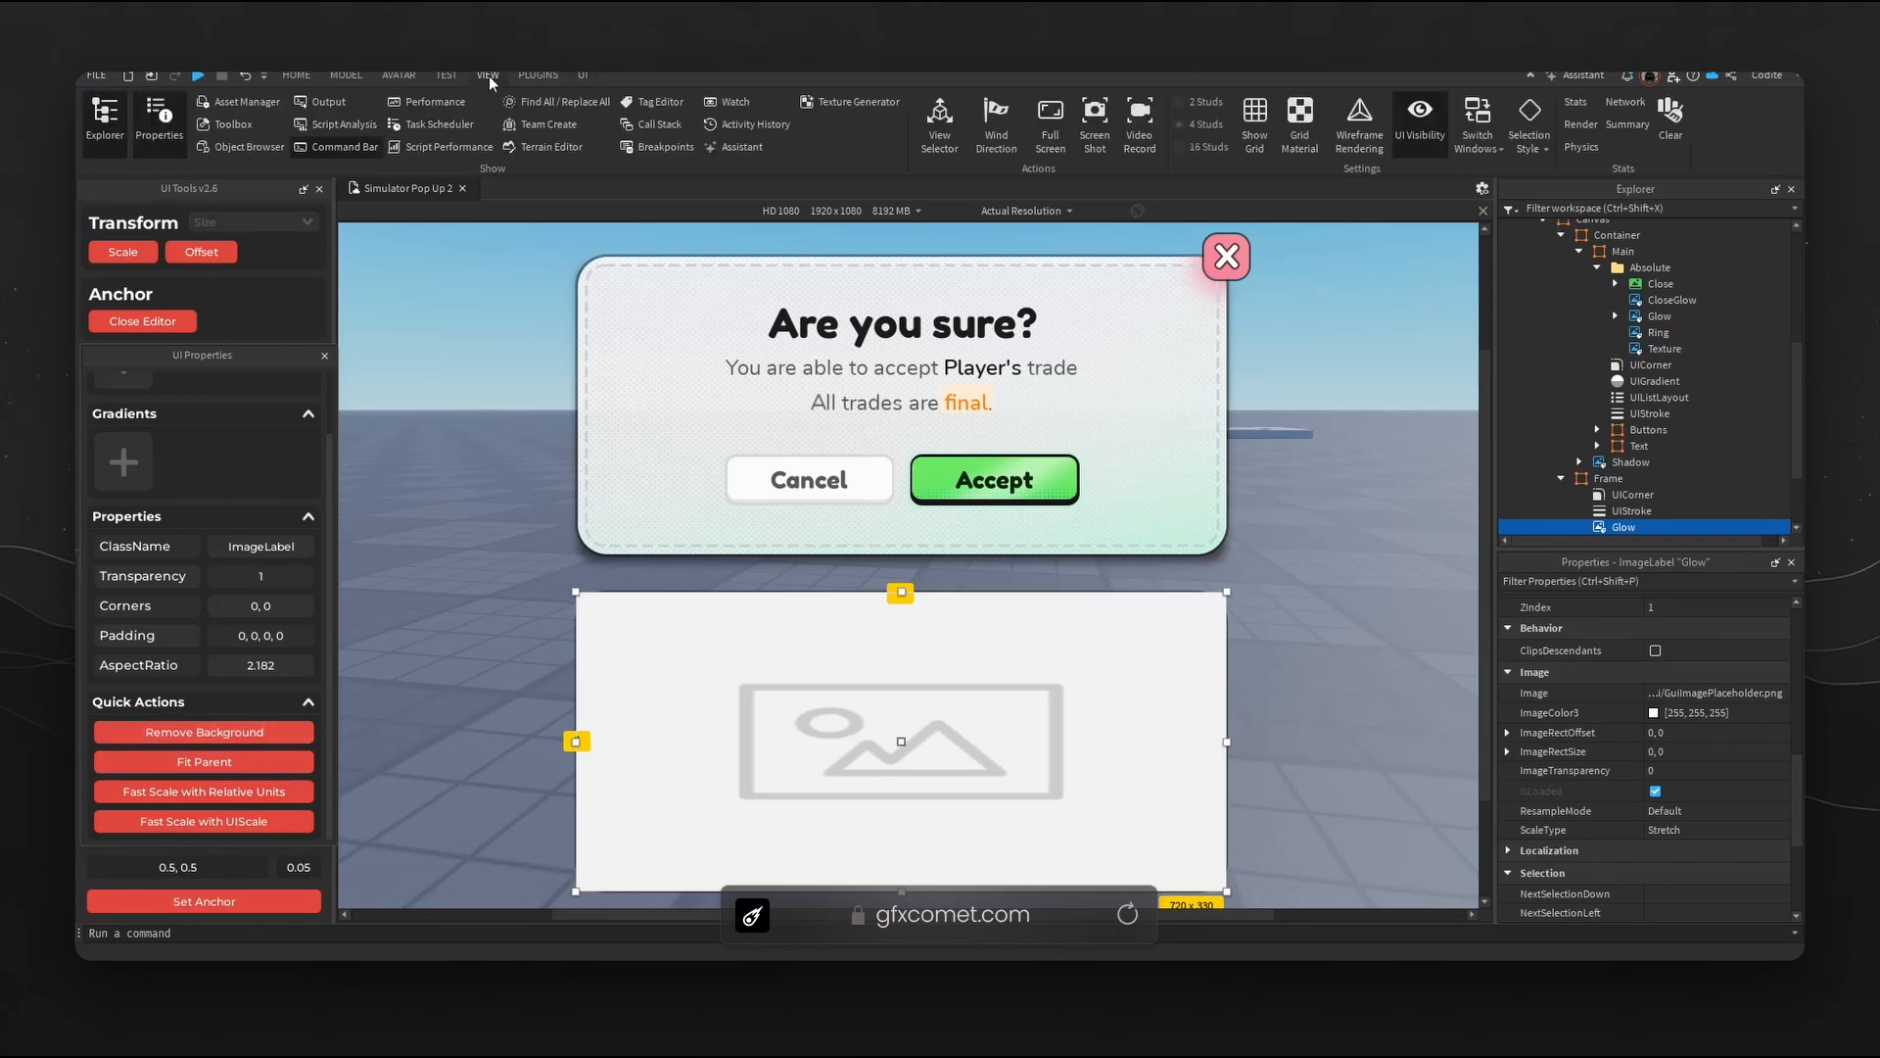
left_click(244, 103)
double_click(397, 245)
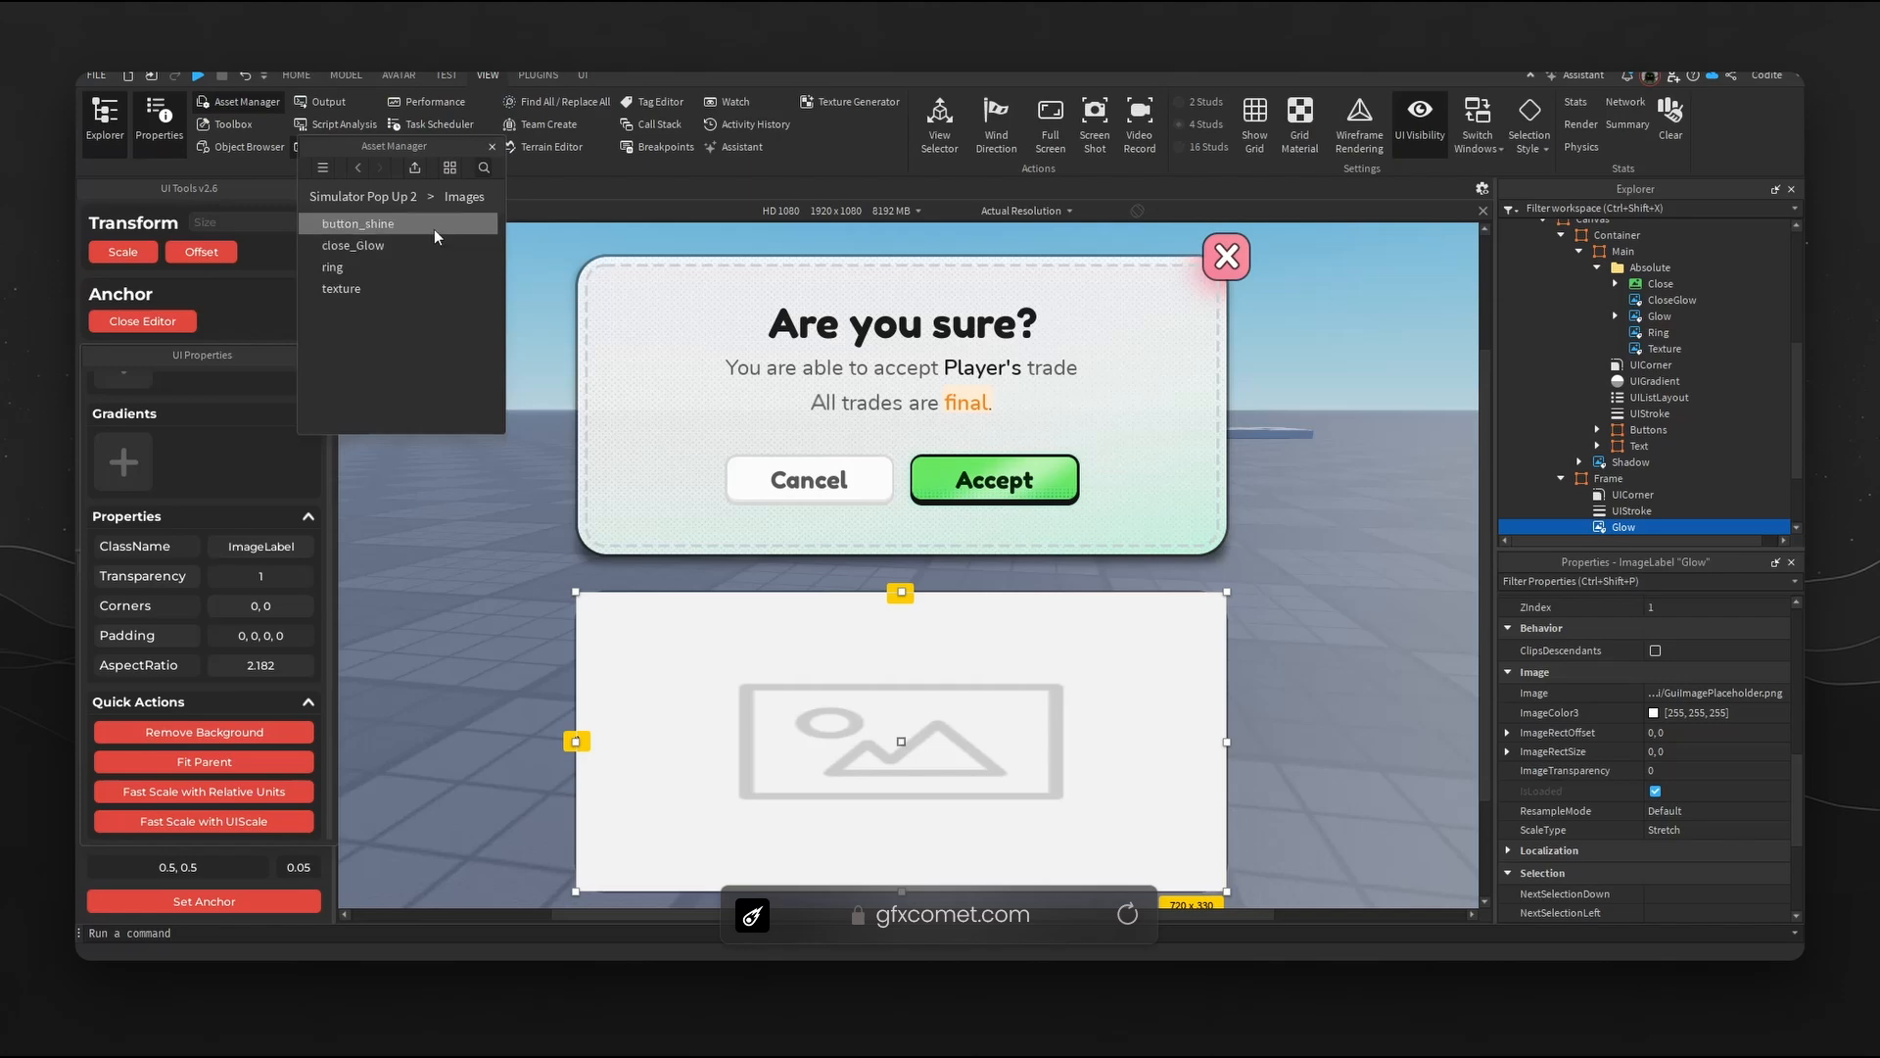
left_click(583, 75)
- Replace the placeholder Glow in the new Frame with a copy of the original popup's Glow image
left_click(1659, 332)
left_click(1659, 316)
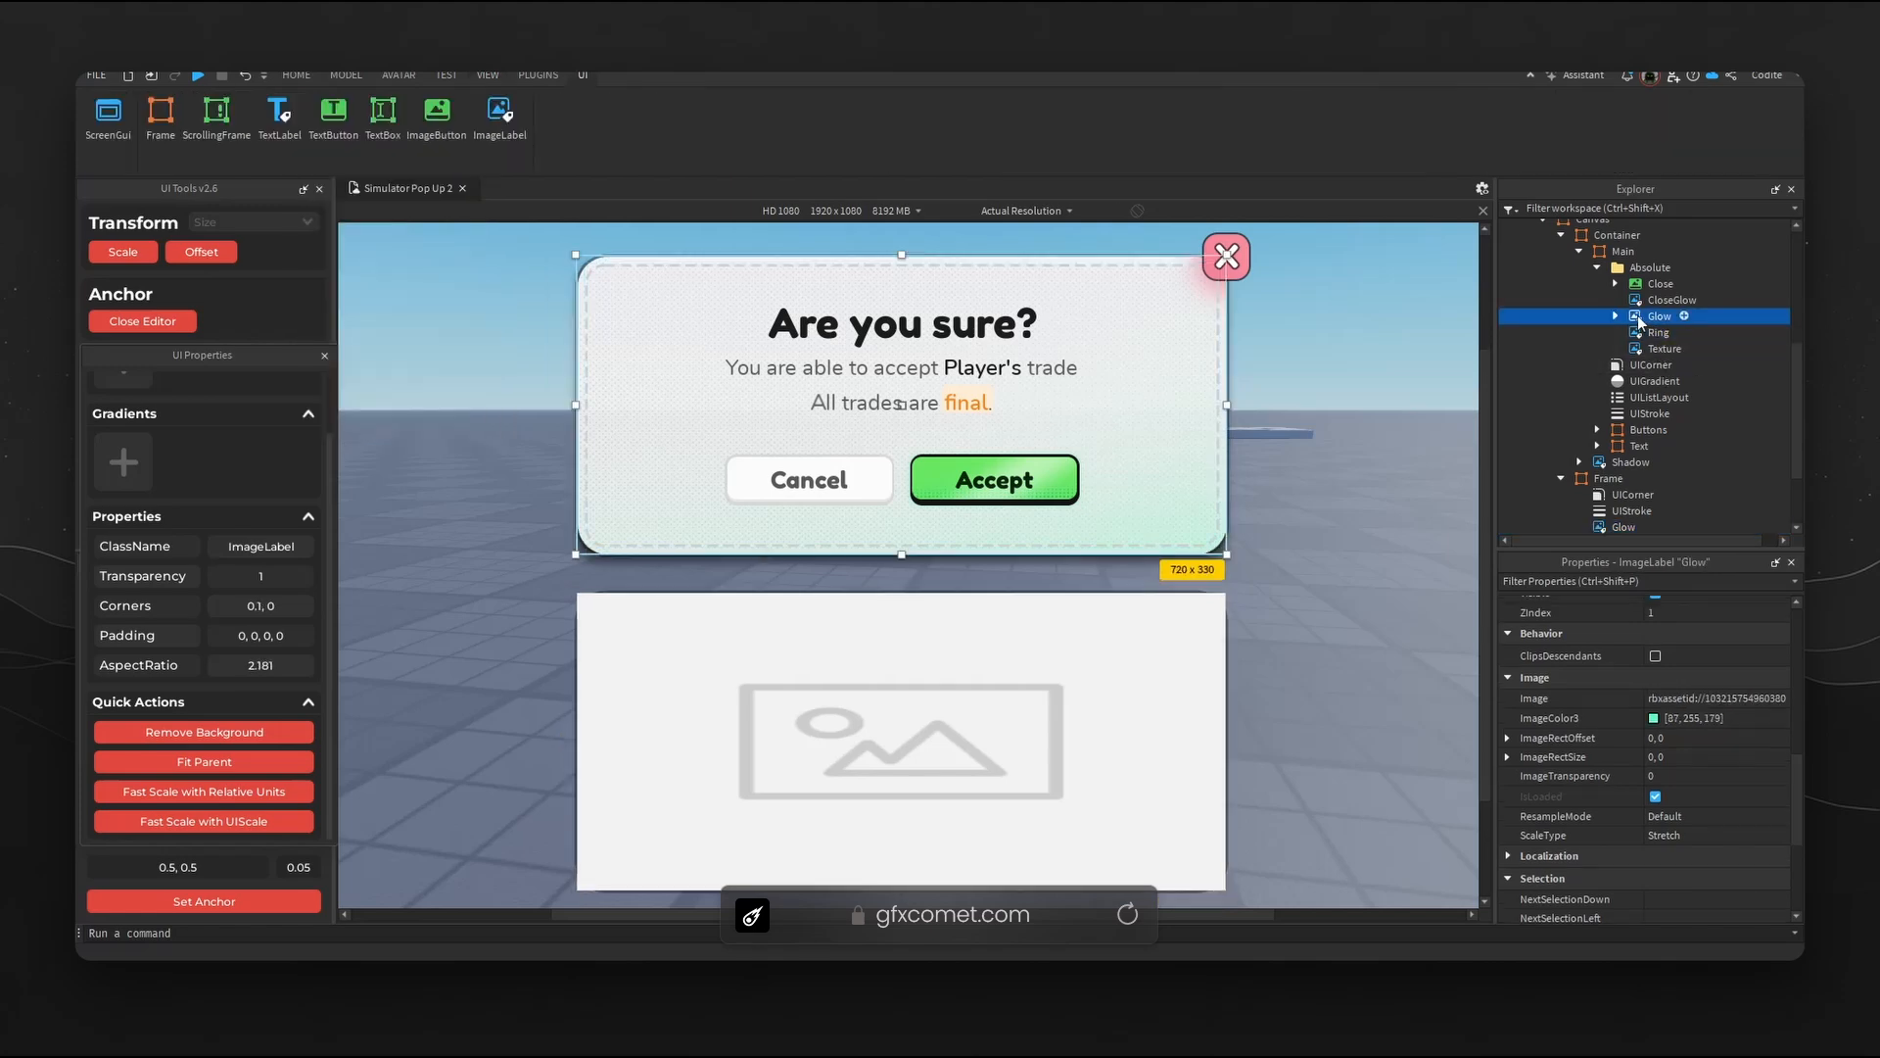
scroll(1759, 762, "down", 3)
scroll(1713, 682, "up", 3)
left_click(1714, 698)
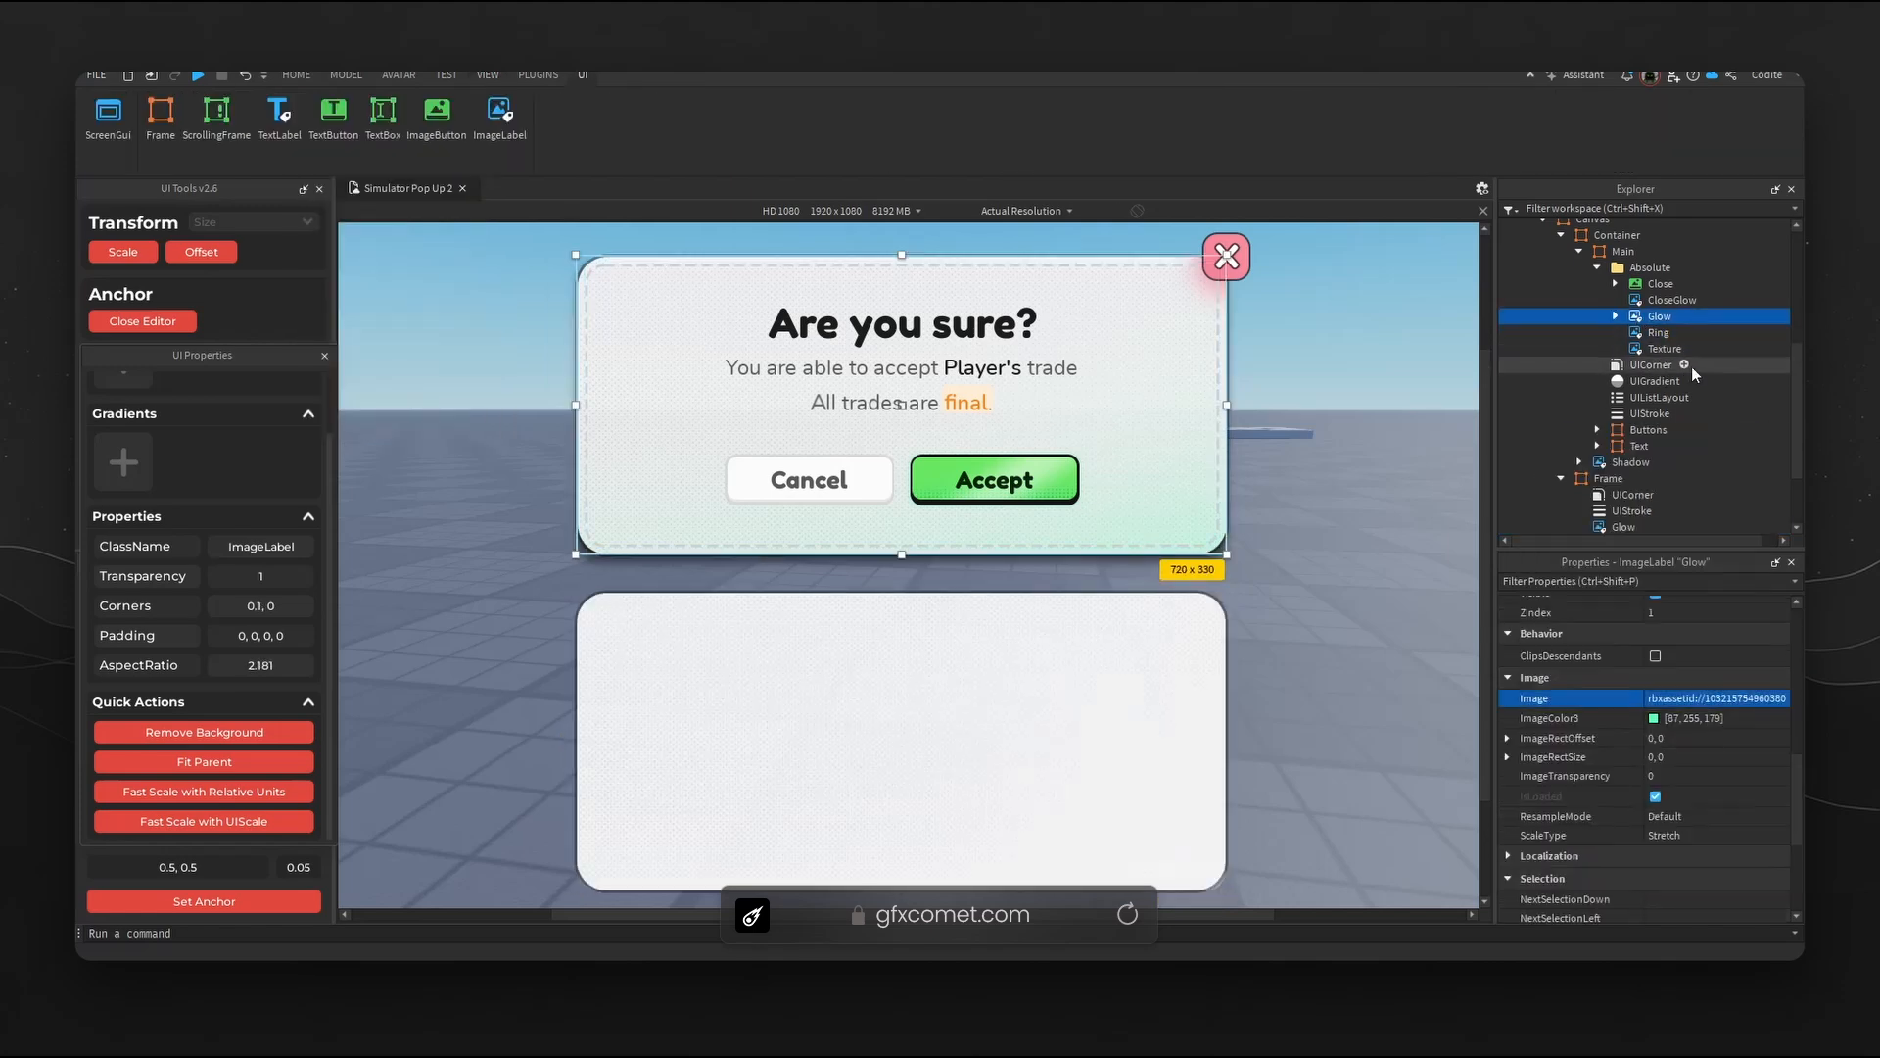
left_click(1613, 478)
scroll(1636, 461, "down", 2)
key("ctrl+shift+v")
left_click(1615, 430)
key("Delete")
left_click(1618, 429)
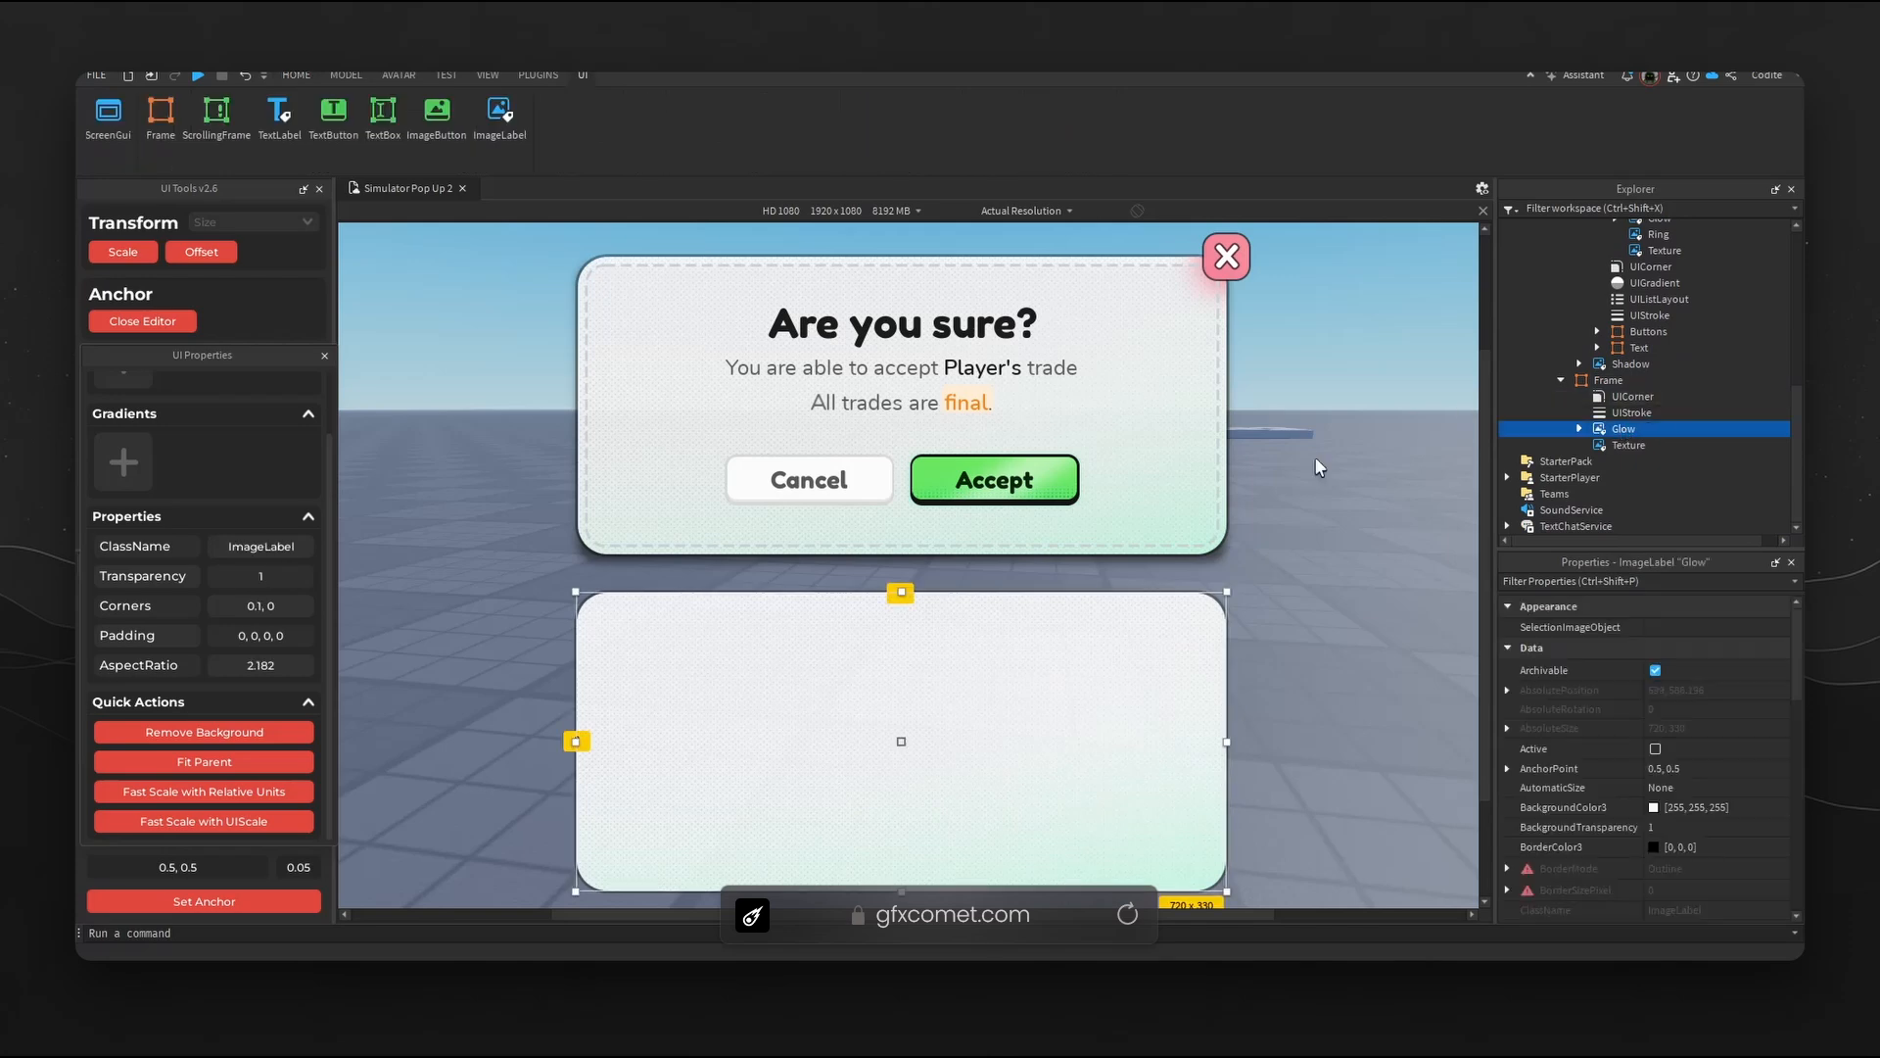
- Insert an ImageLabel named Ring into the new Frame, centred with anchor 0.5, 0.5 and fitted to its parent
left_click(1227, 257)
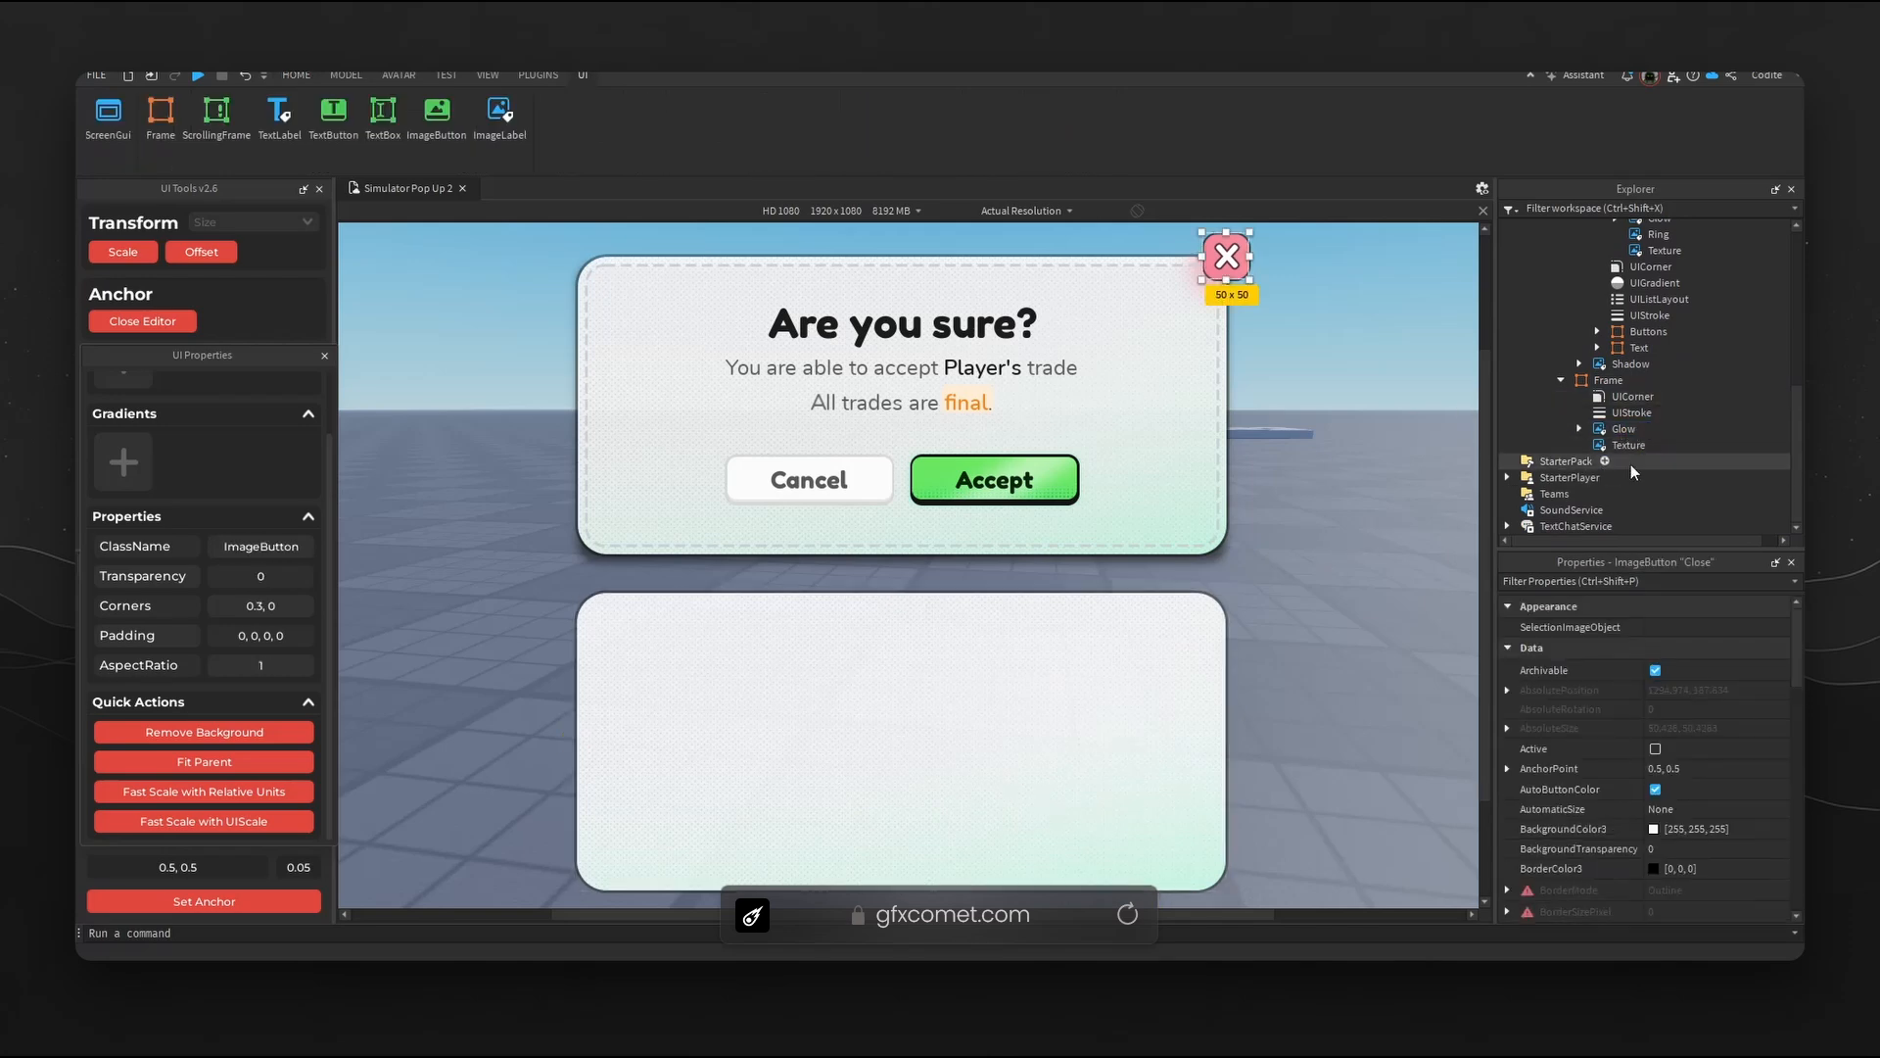
left_click(1641, 381)
left_click(1636, 380)
type("ima")
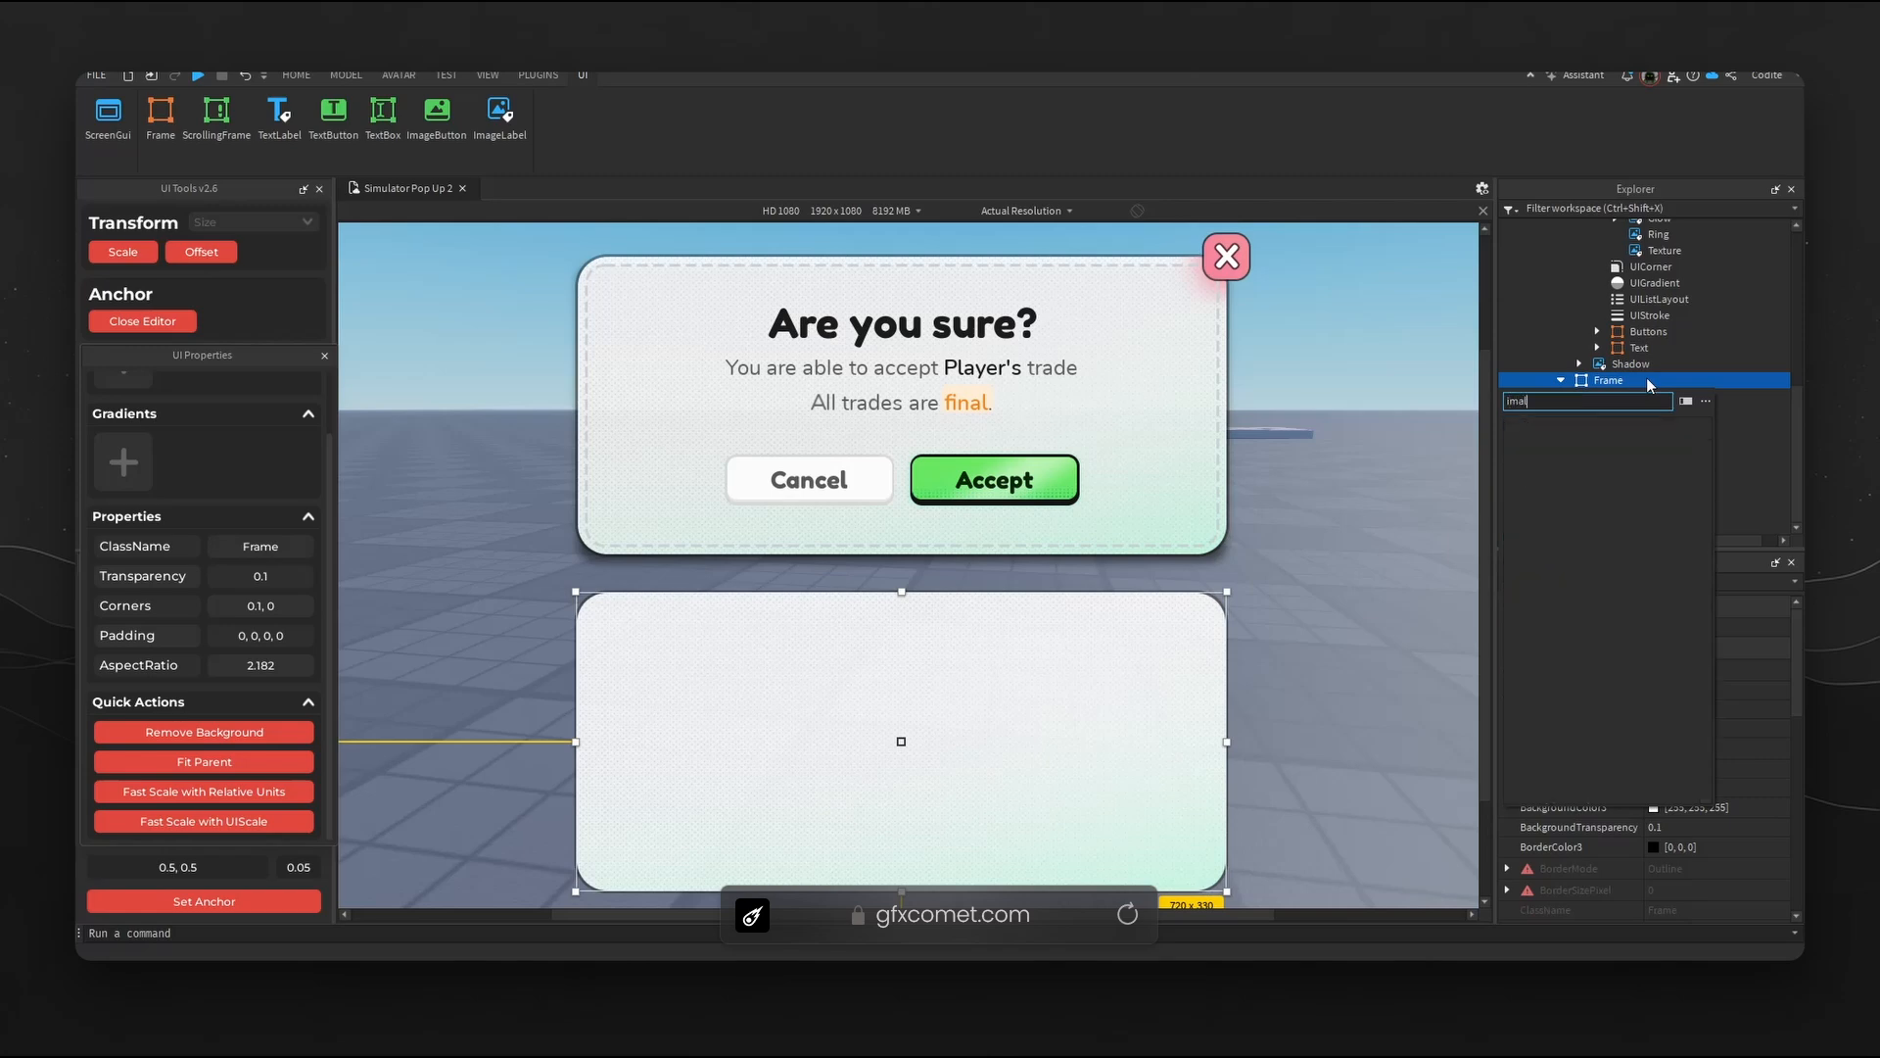
key("Return")
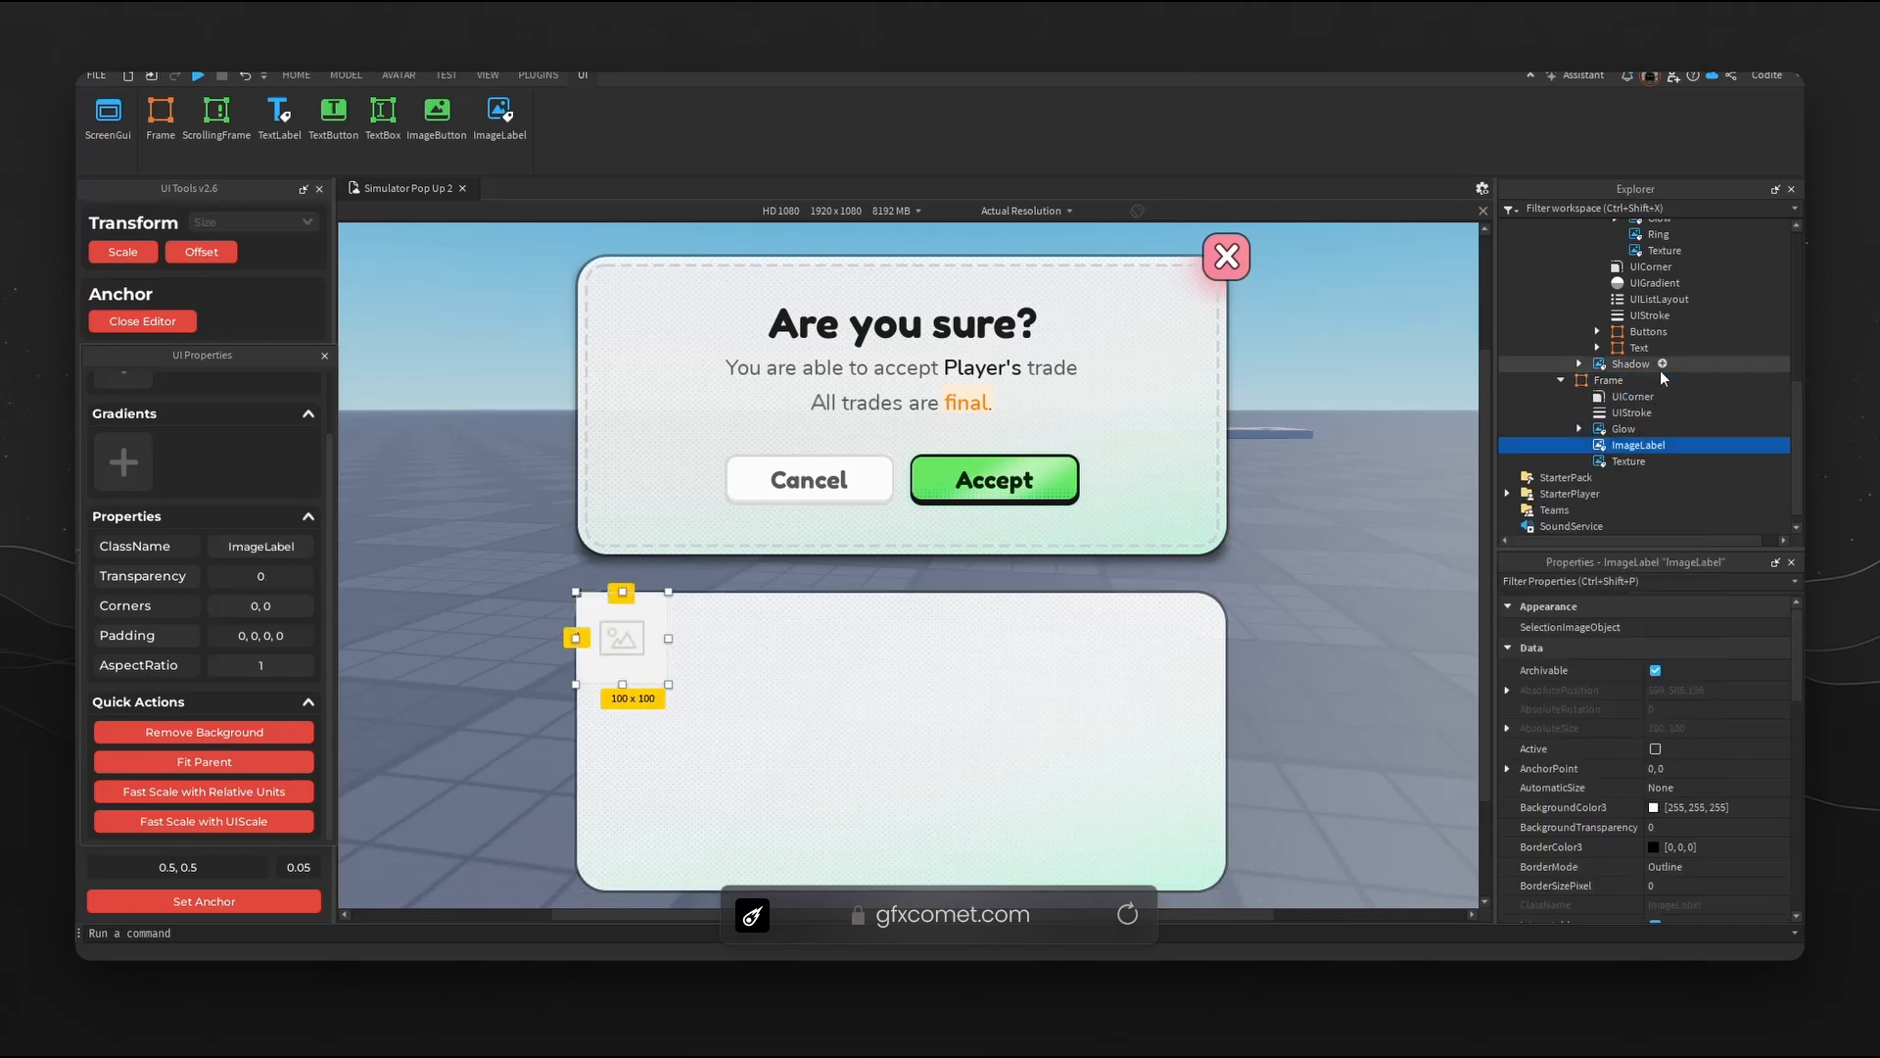
key("F2")
type("Ring")
key("Return")
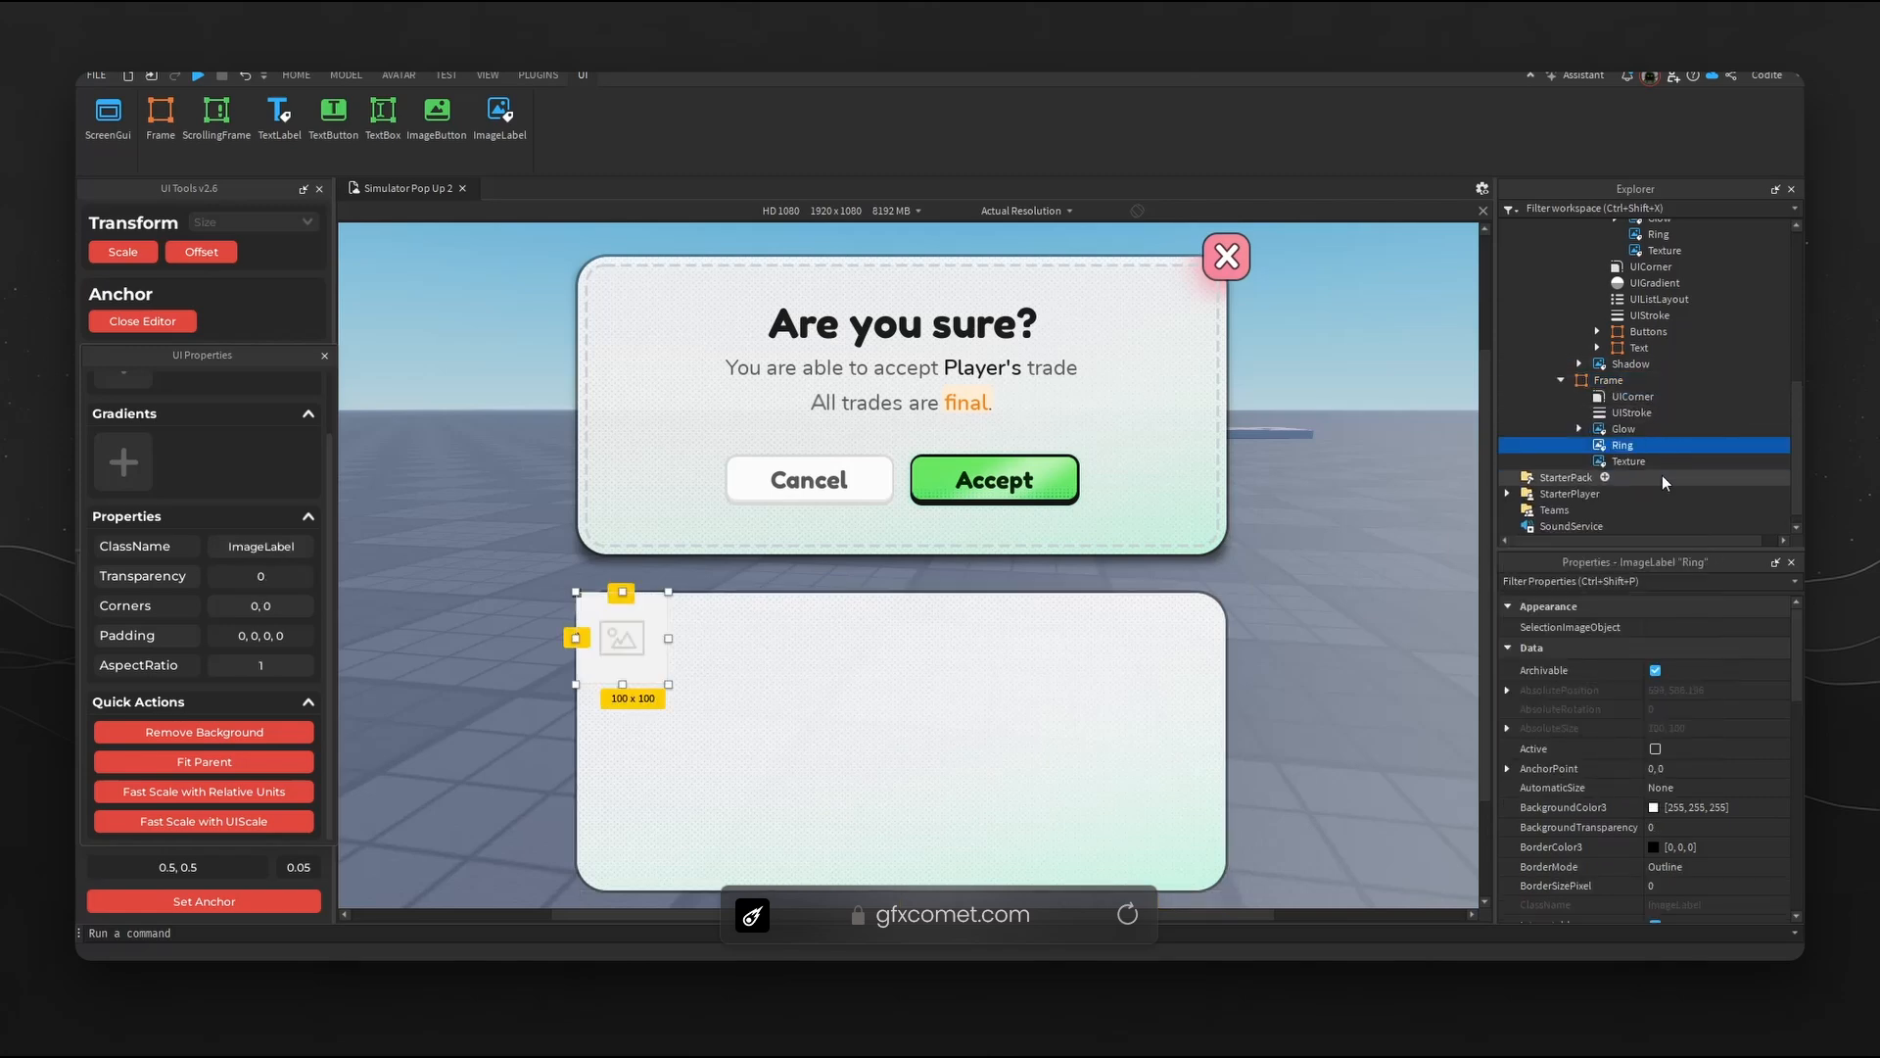
left_click(204, 901)
left_click(253, 762)
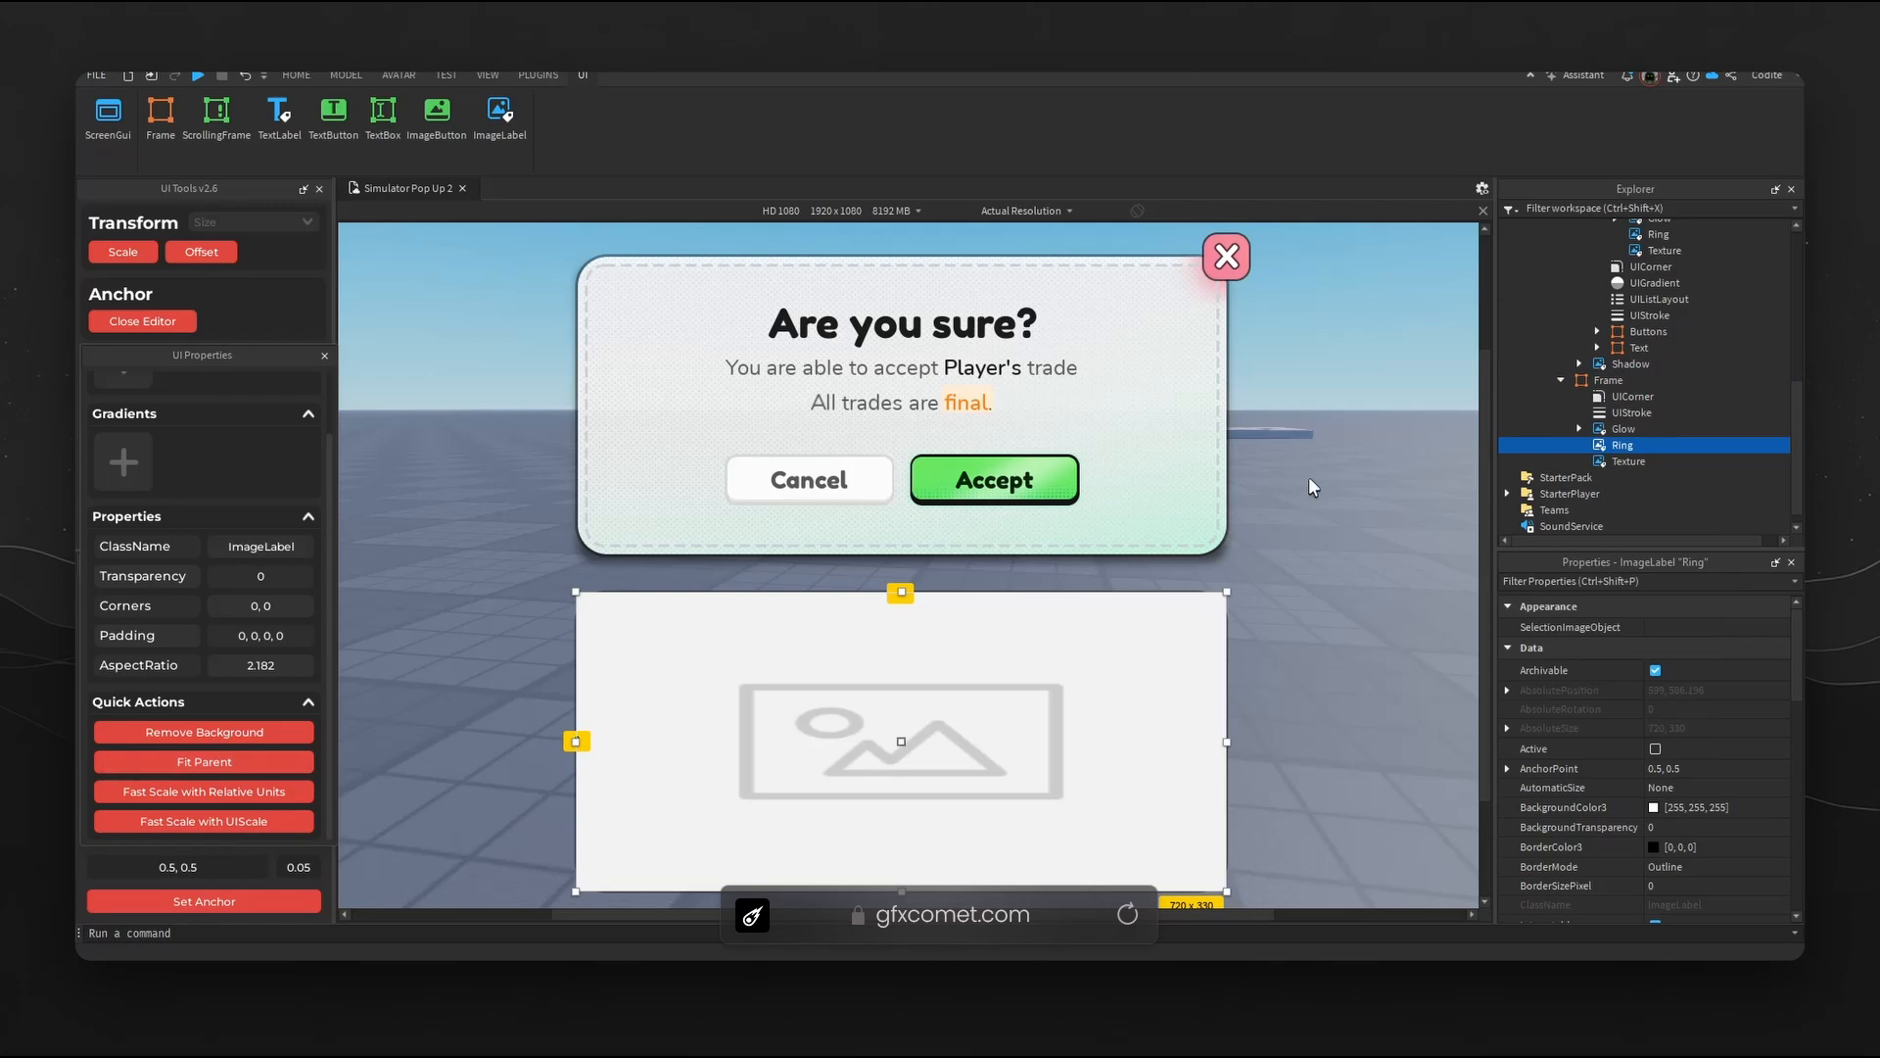
- Convert the new Ring to offset units, set its size to 704 by 314 to match the original, and remove its background
scroll(1611, 303, "up", 2)
left_click(1658, 326)
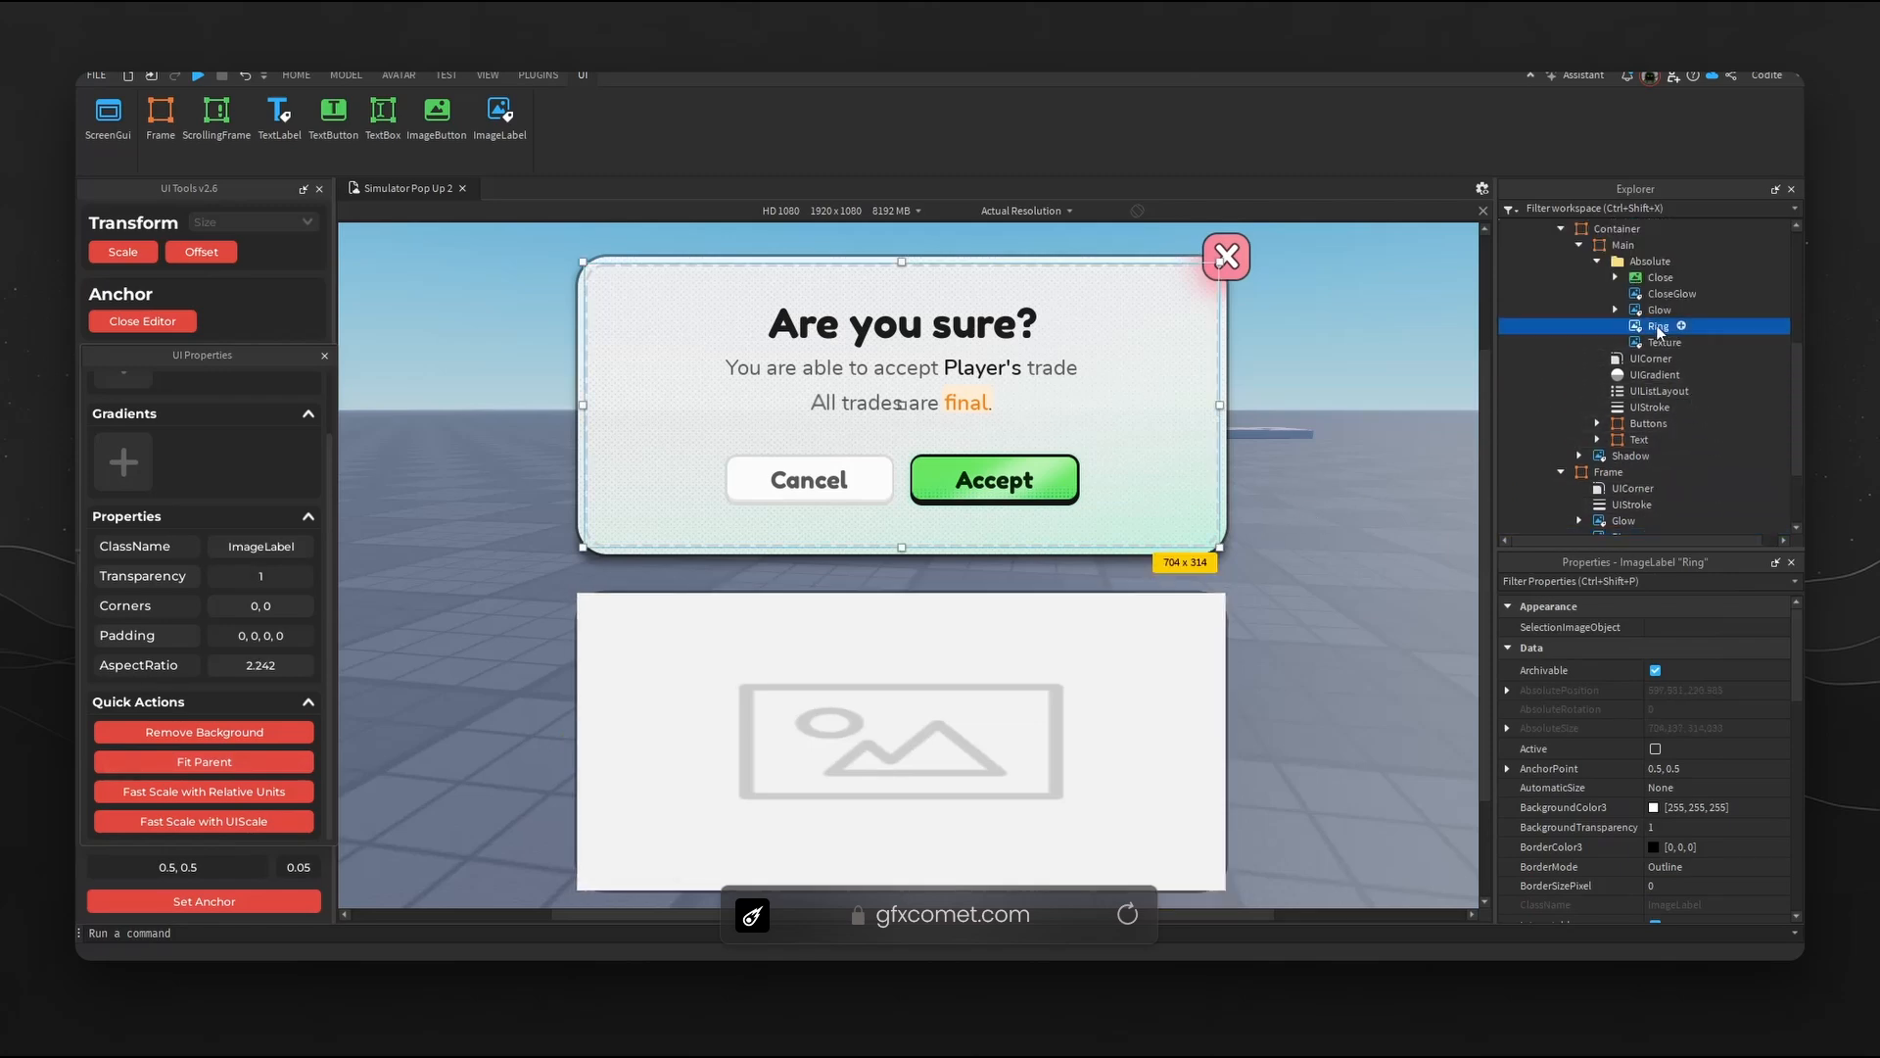
left_click(1109, 682)
scroll(1658, 783, "down", 3)
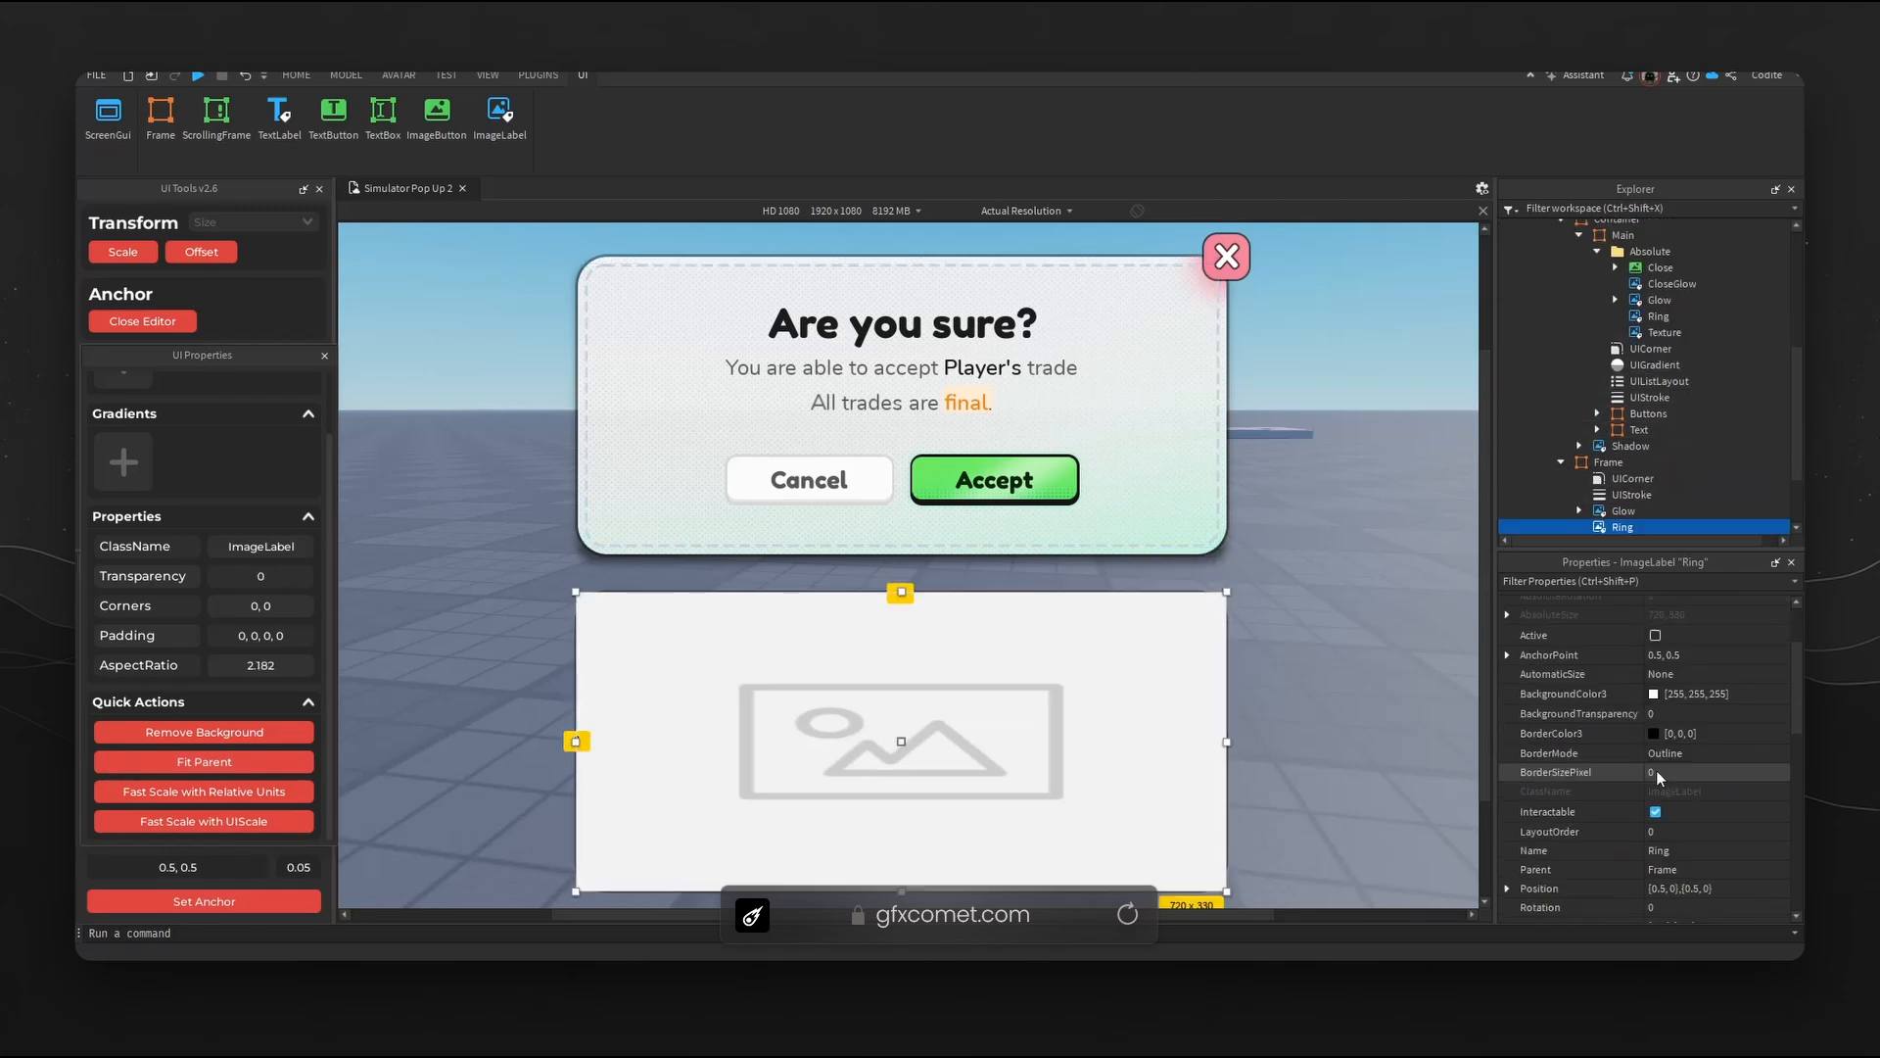
left_click(1714, 700)
left_click(1716, 720)
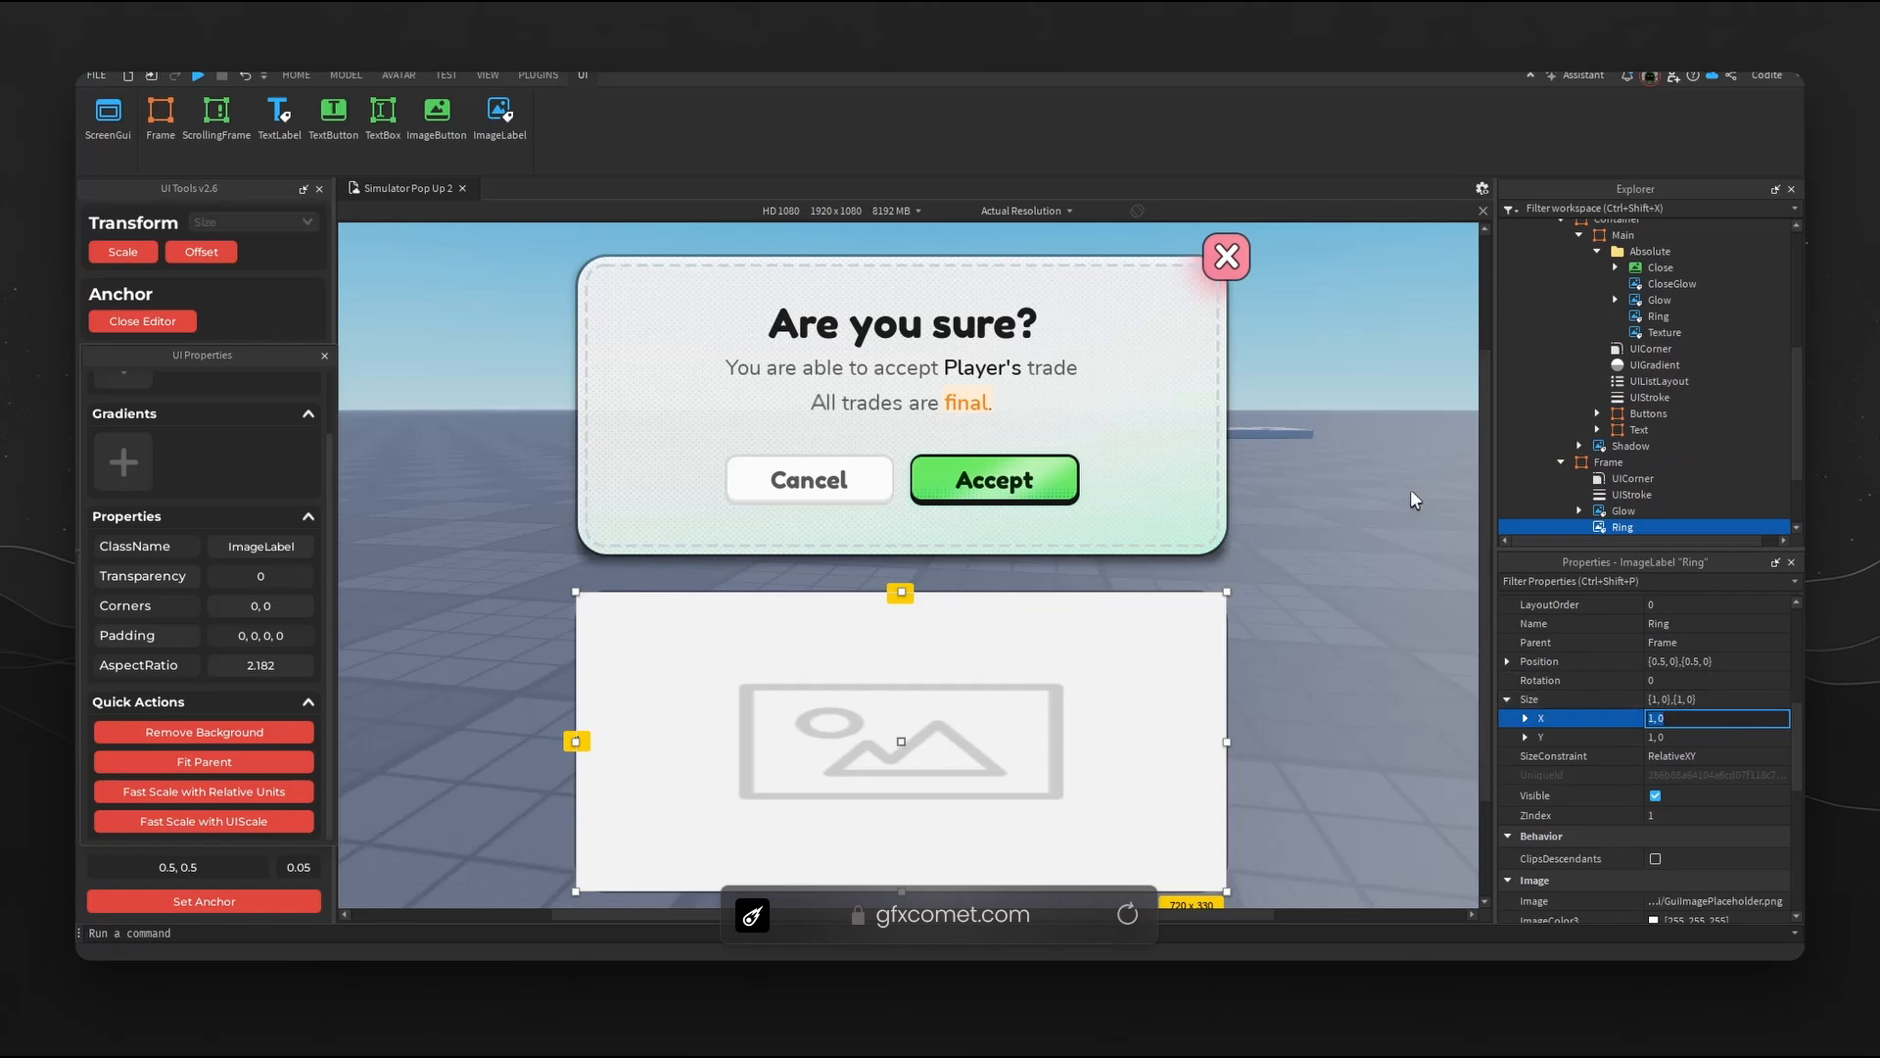
left_click(199, 252)
left_click(1720, 723)
type("704")
left_click(1701, 742)
type("314")
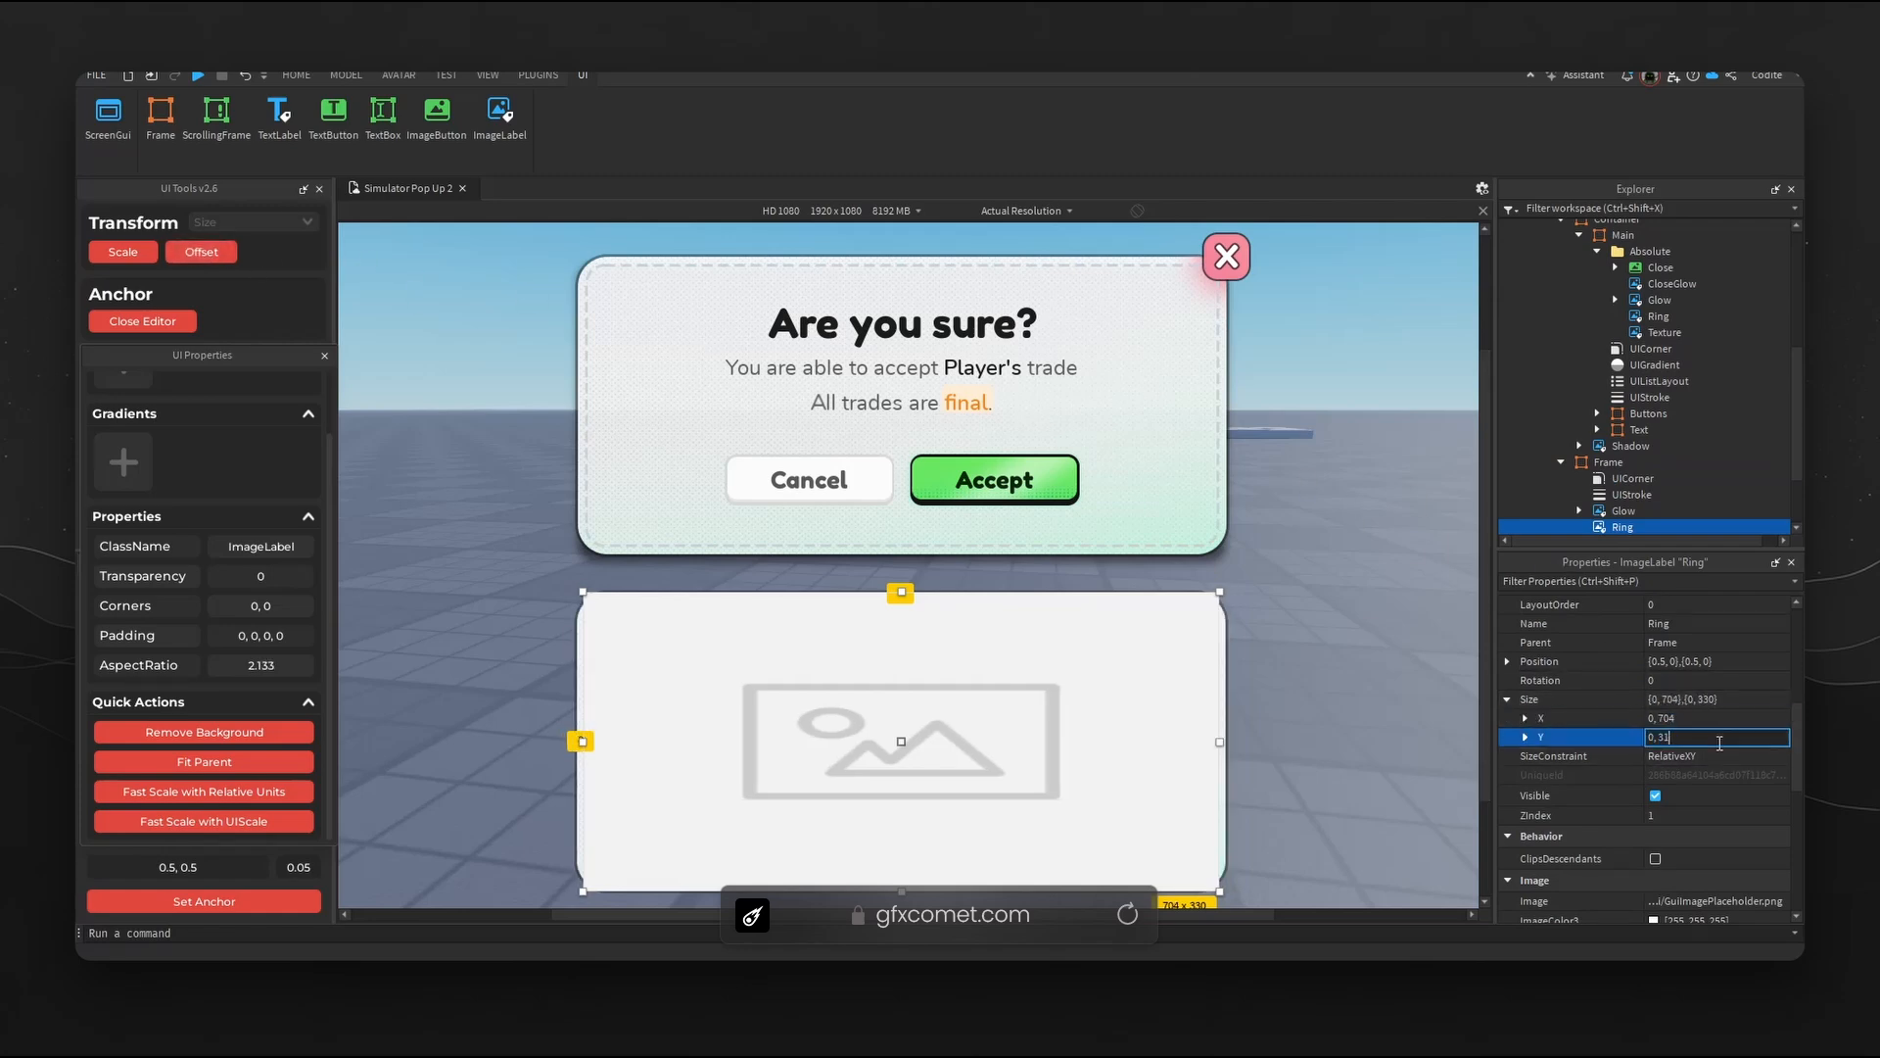
key("Return")
left_click(224, 737)
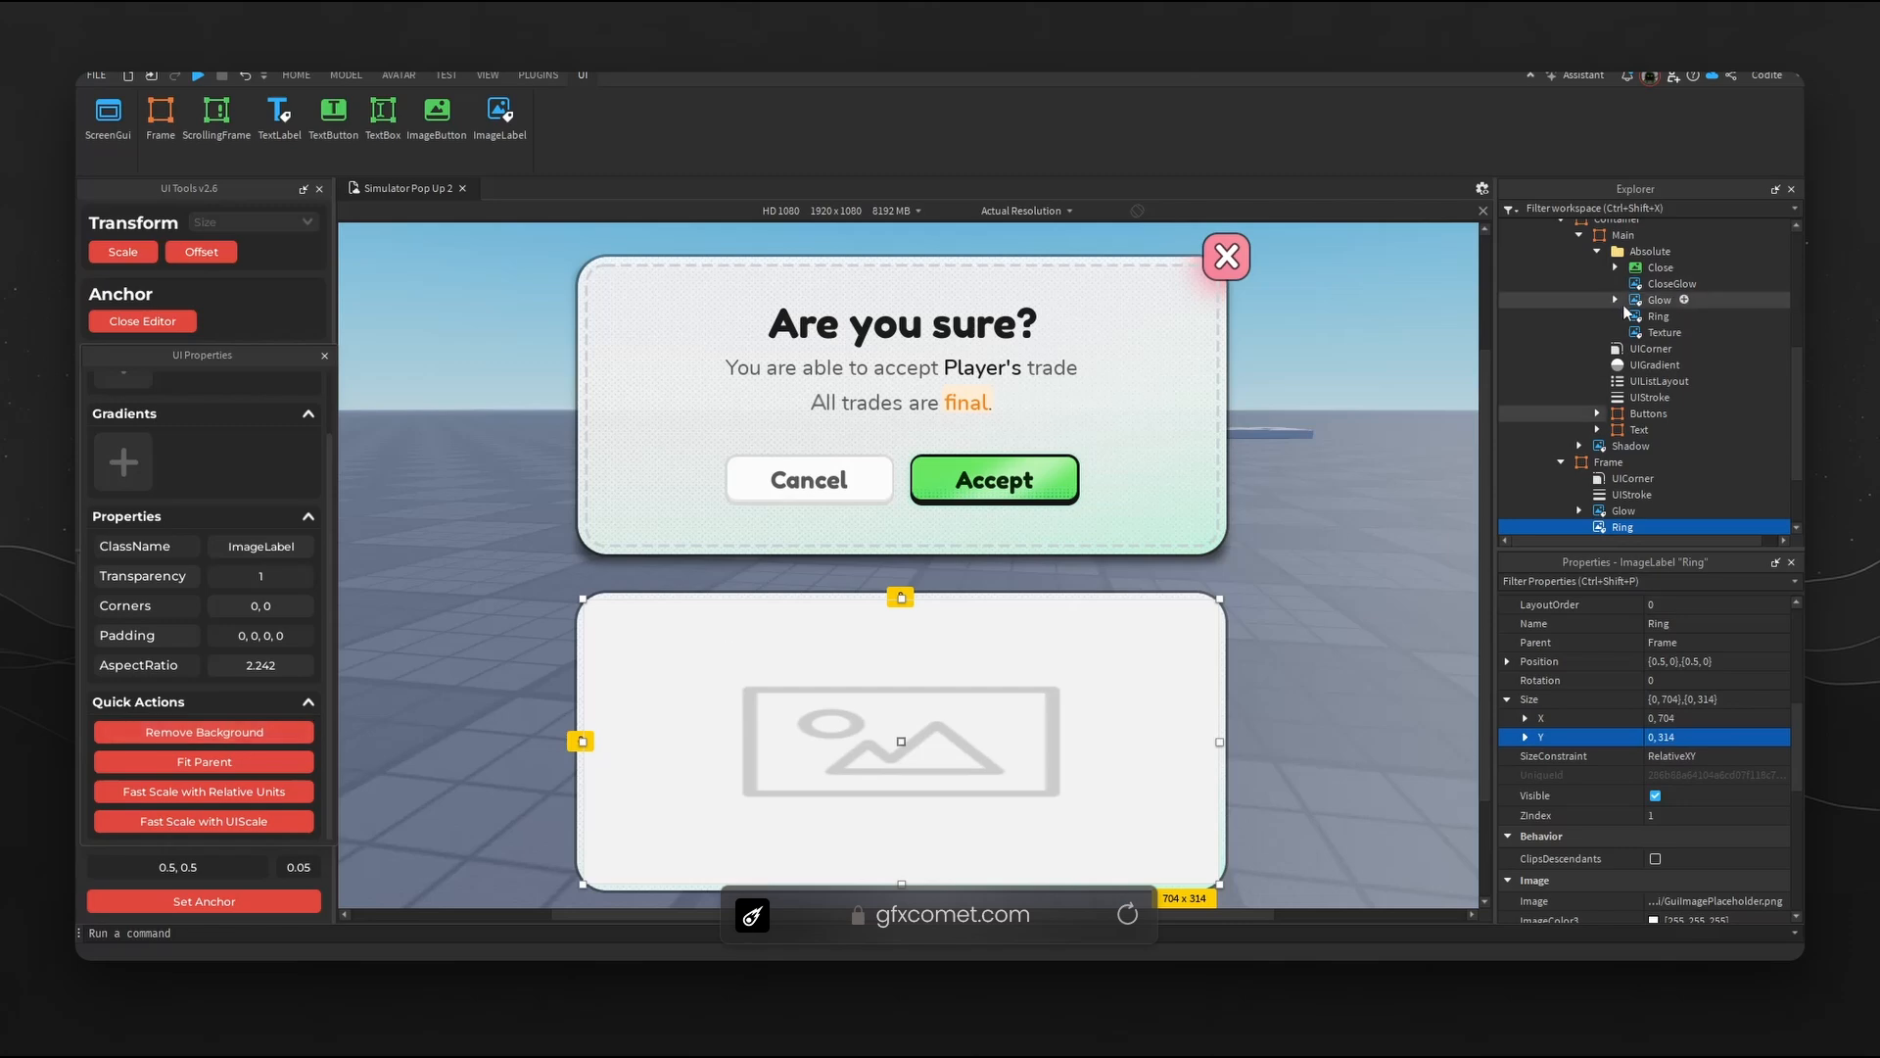
- Copy the original Ring's image asset ID into the new Ring's Image property
left_click(1658, 315)
scroll(1743, 759, "down", 1)
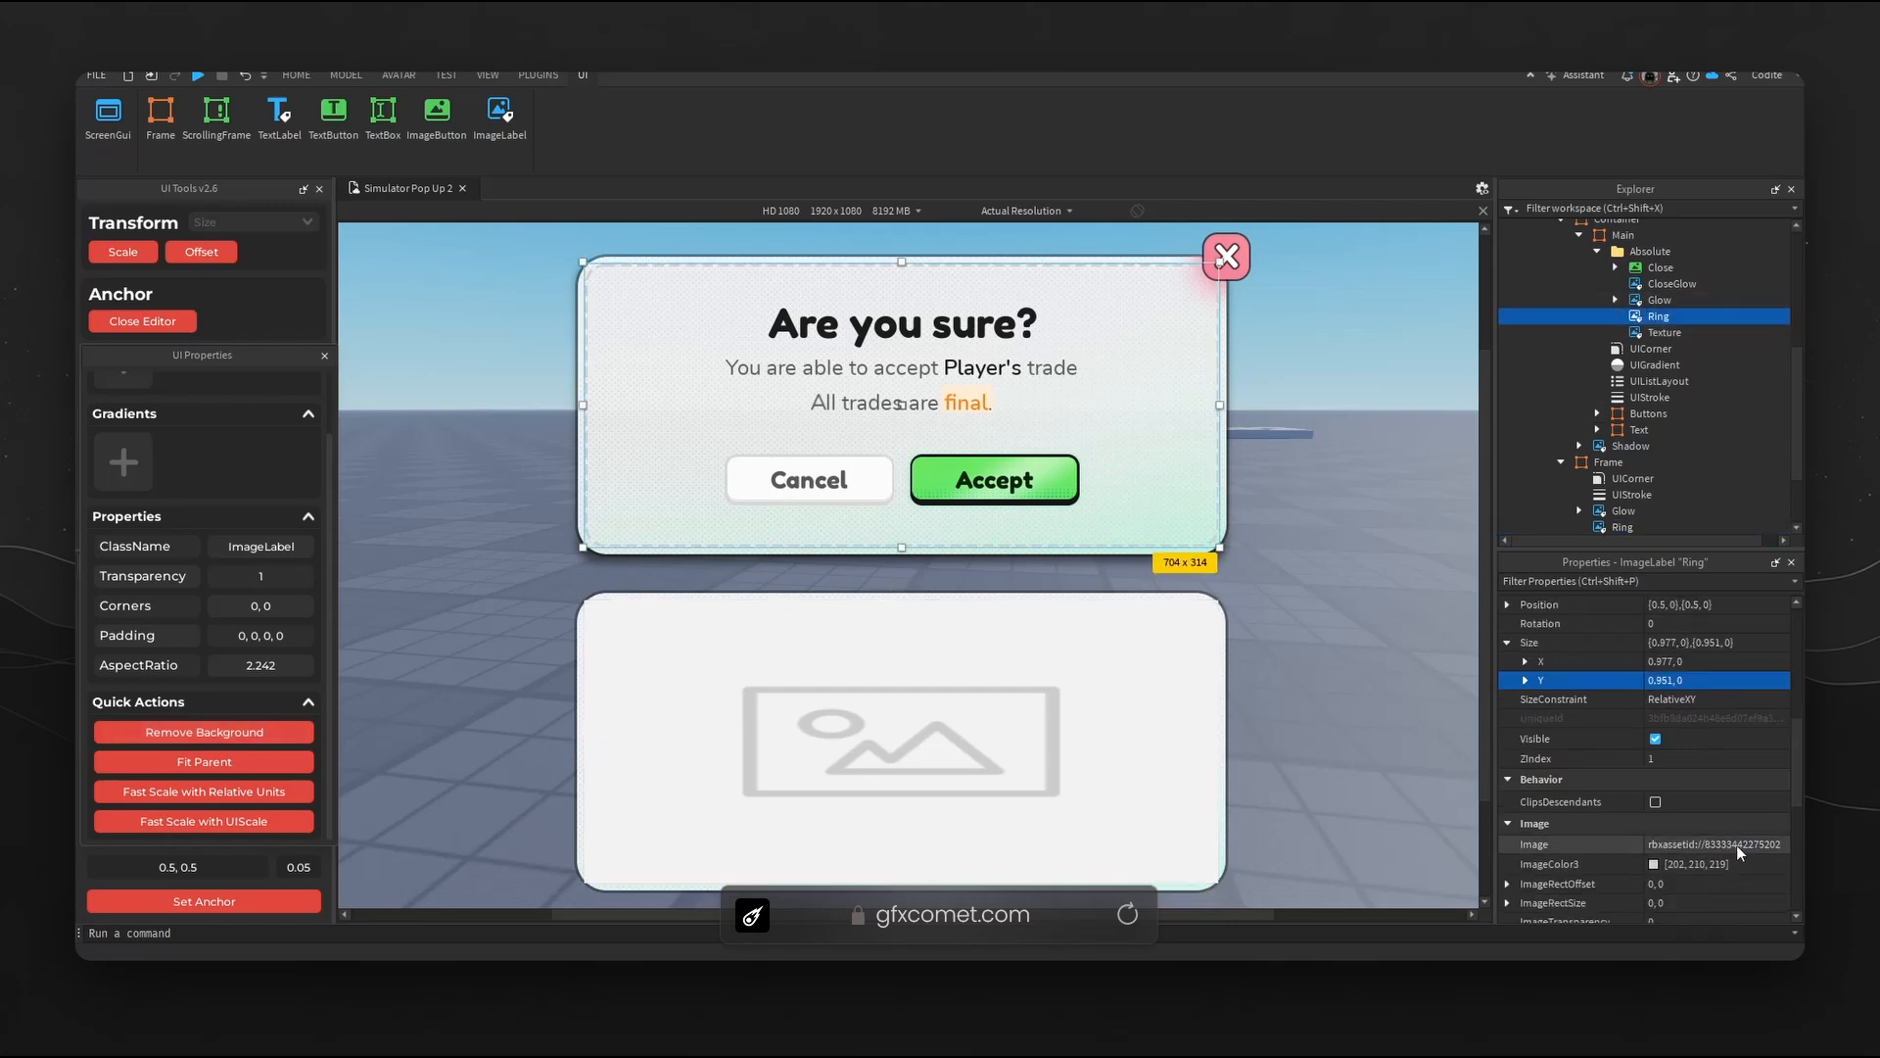
left_click(1736, 844)
left_click(1107, 722)
left_click(1729, 844)
left_click(1595, 777)
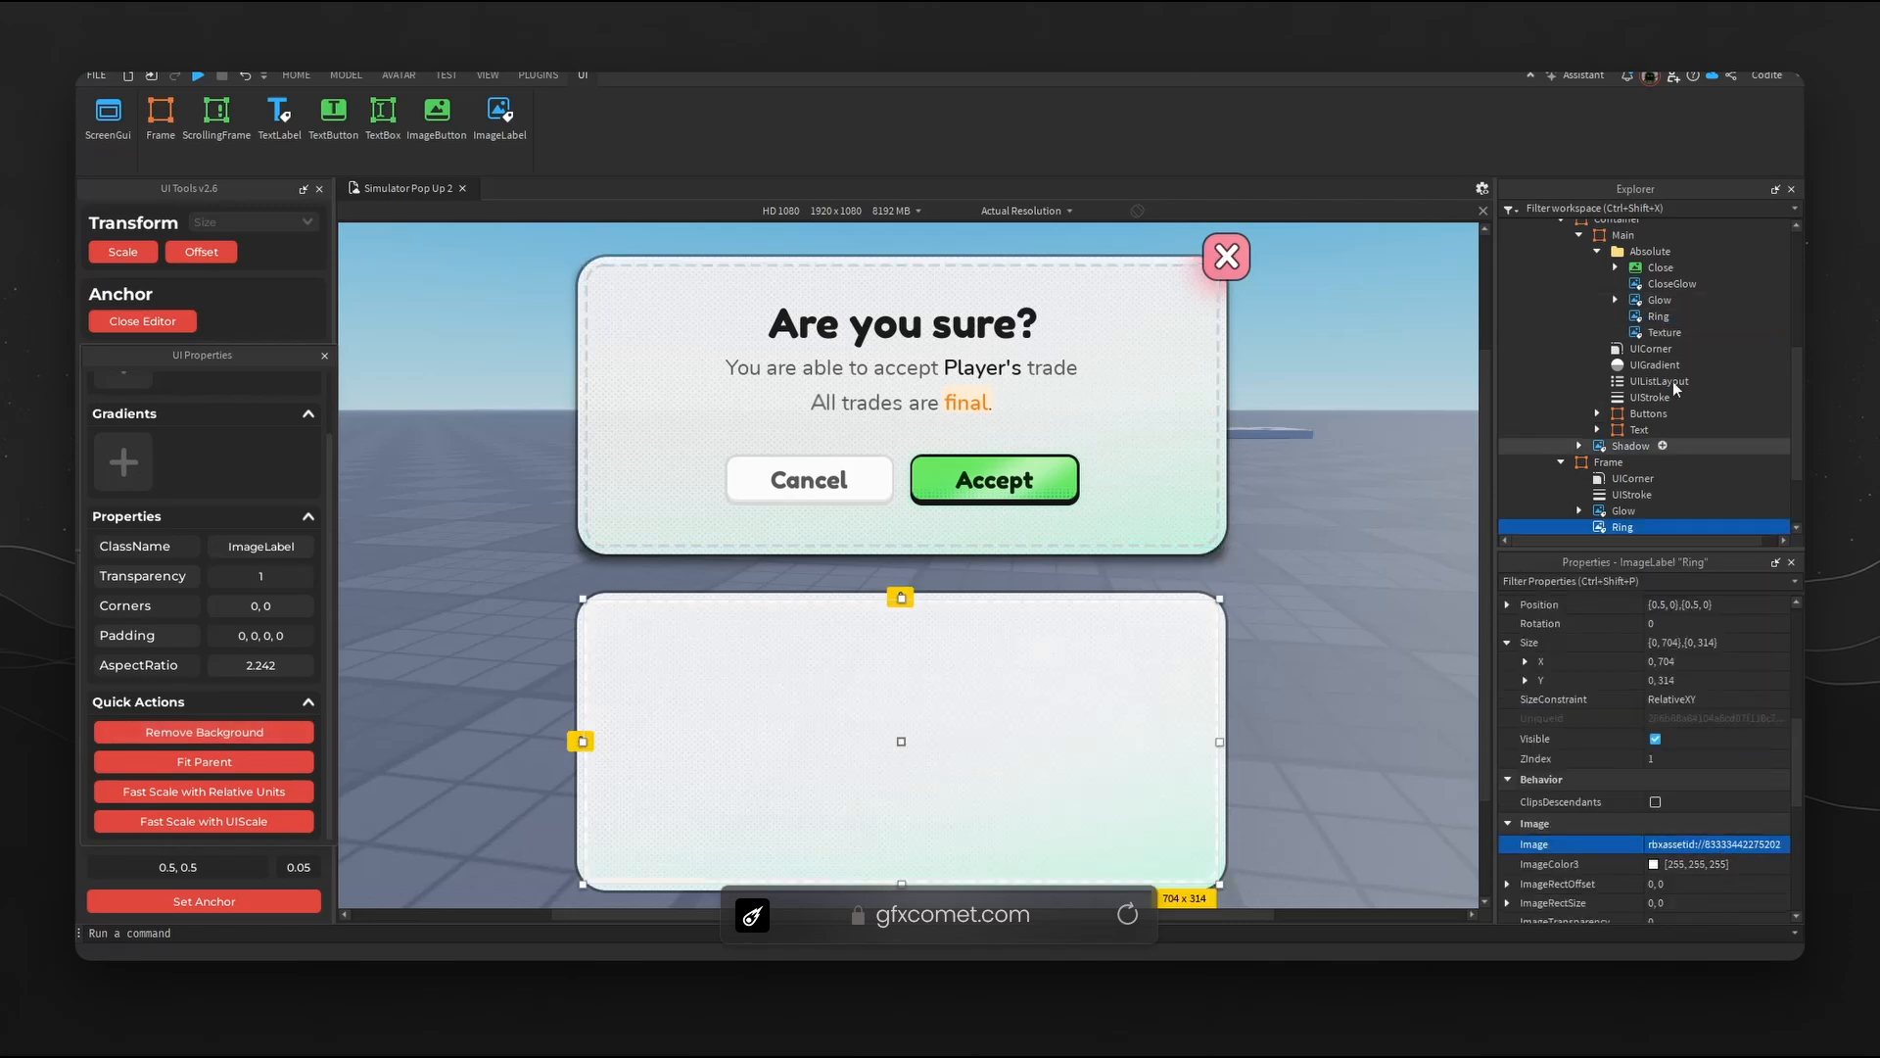
- Match the original Ring by setting the new Ring's ImageColor3 to 202, 210, 219, and convert the new Ring to scale units
left_click(1658, 315)
left_click(1700, 863)
key("ctrl+c")
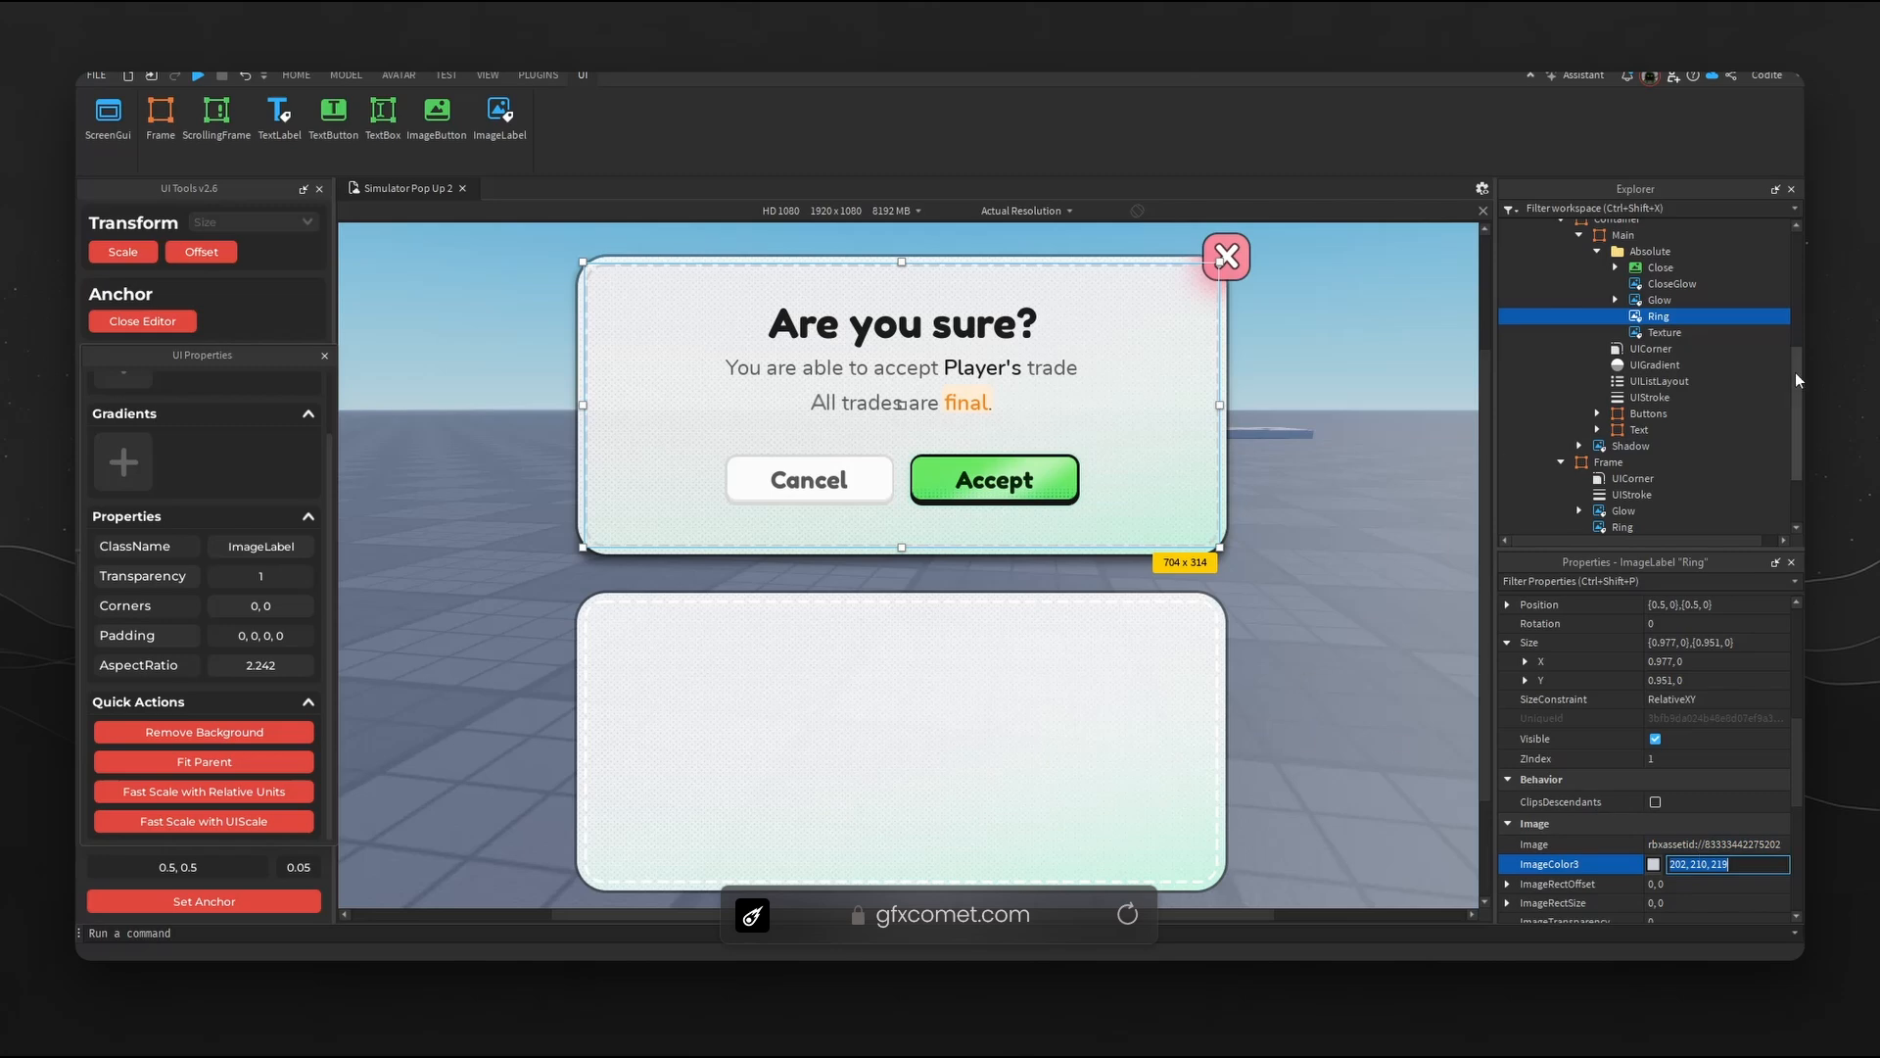
left_click(1625, 526)
left_click(1709, 866)
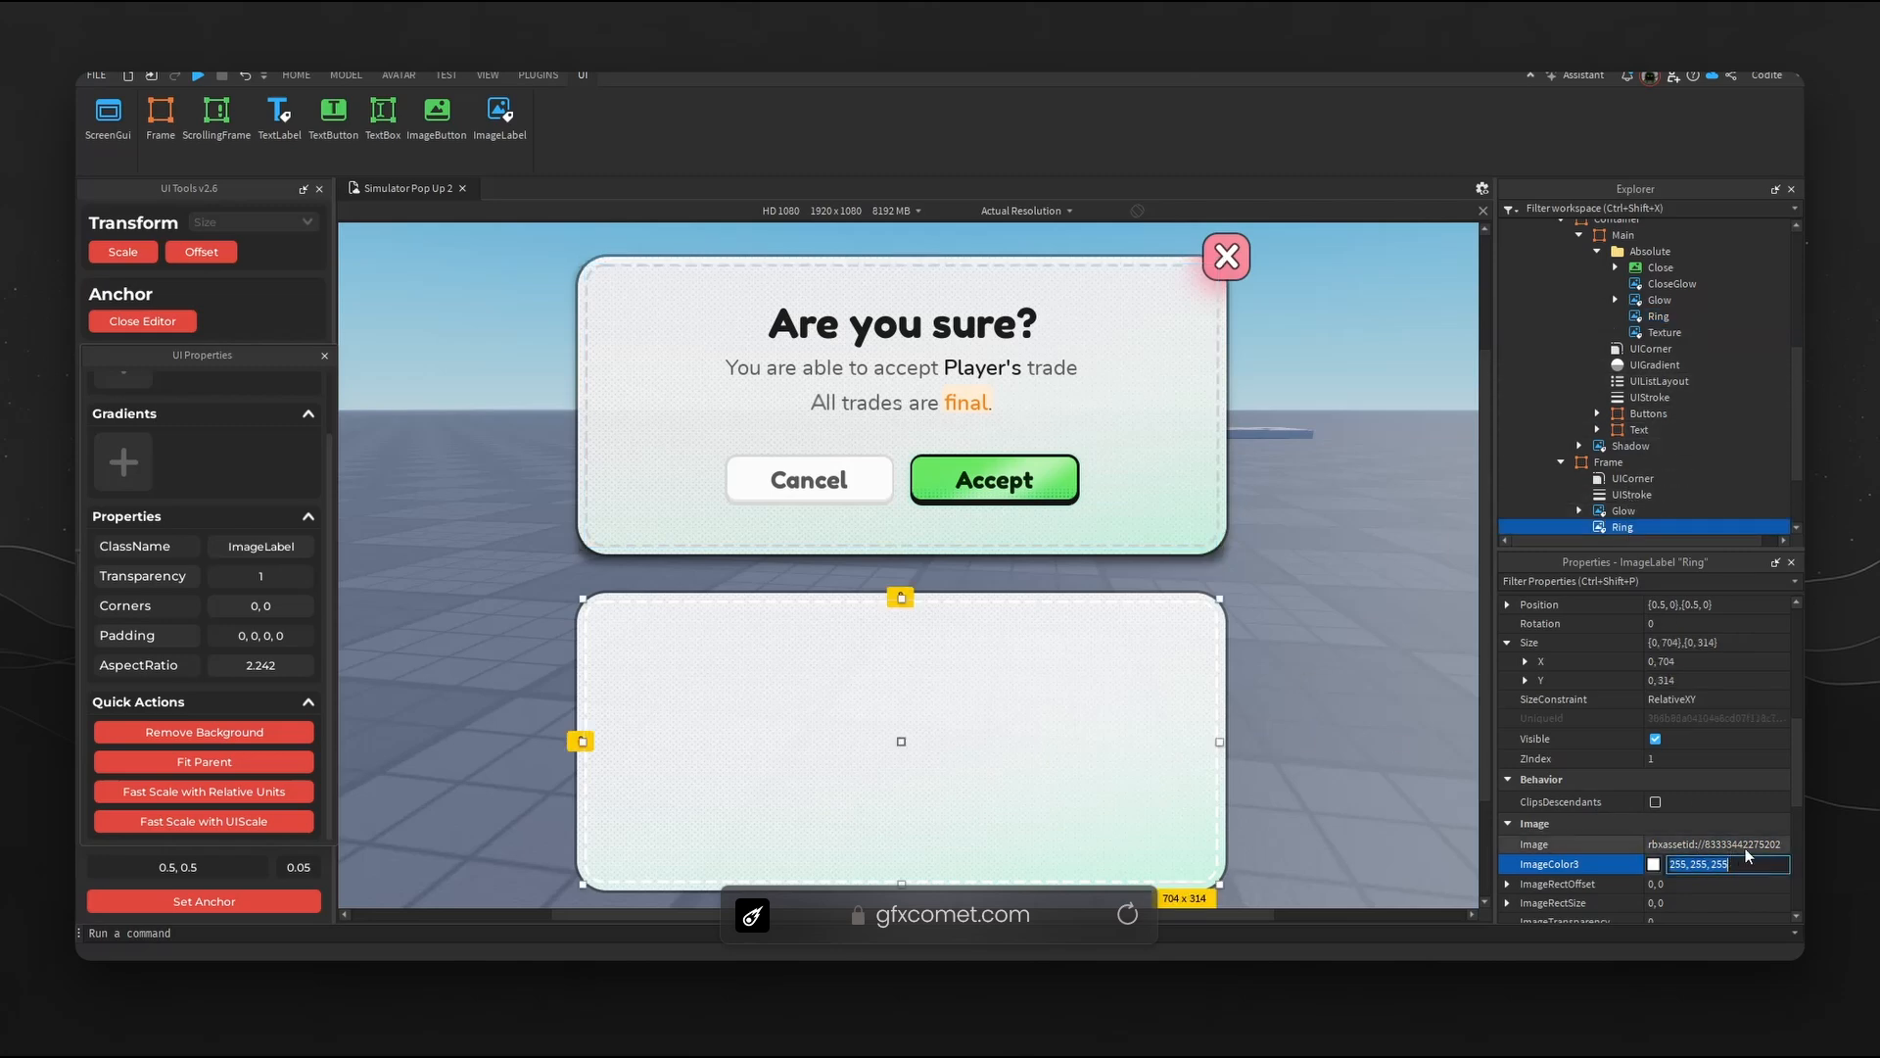
left_click(1742, 848)
left_click(1735, 860)
key("ctrl+v")
key("Return")
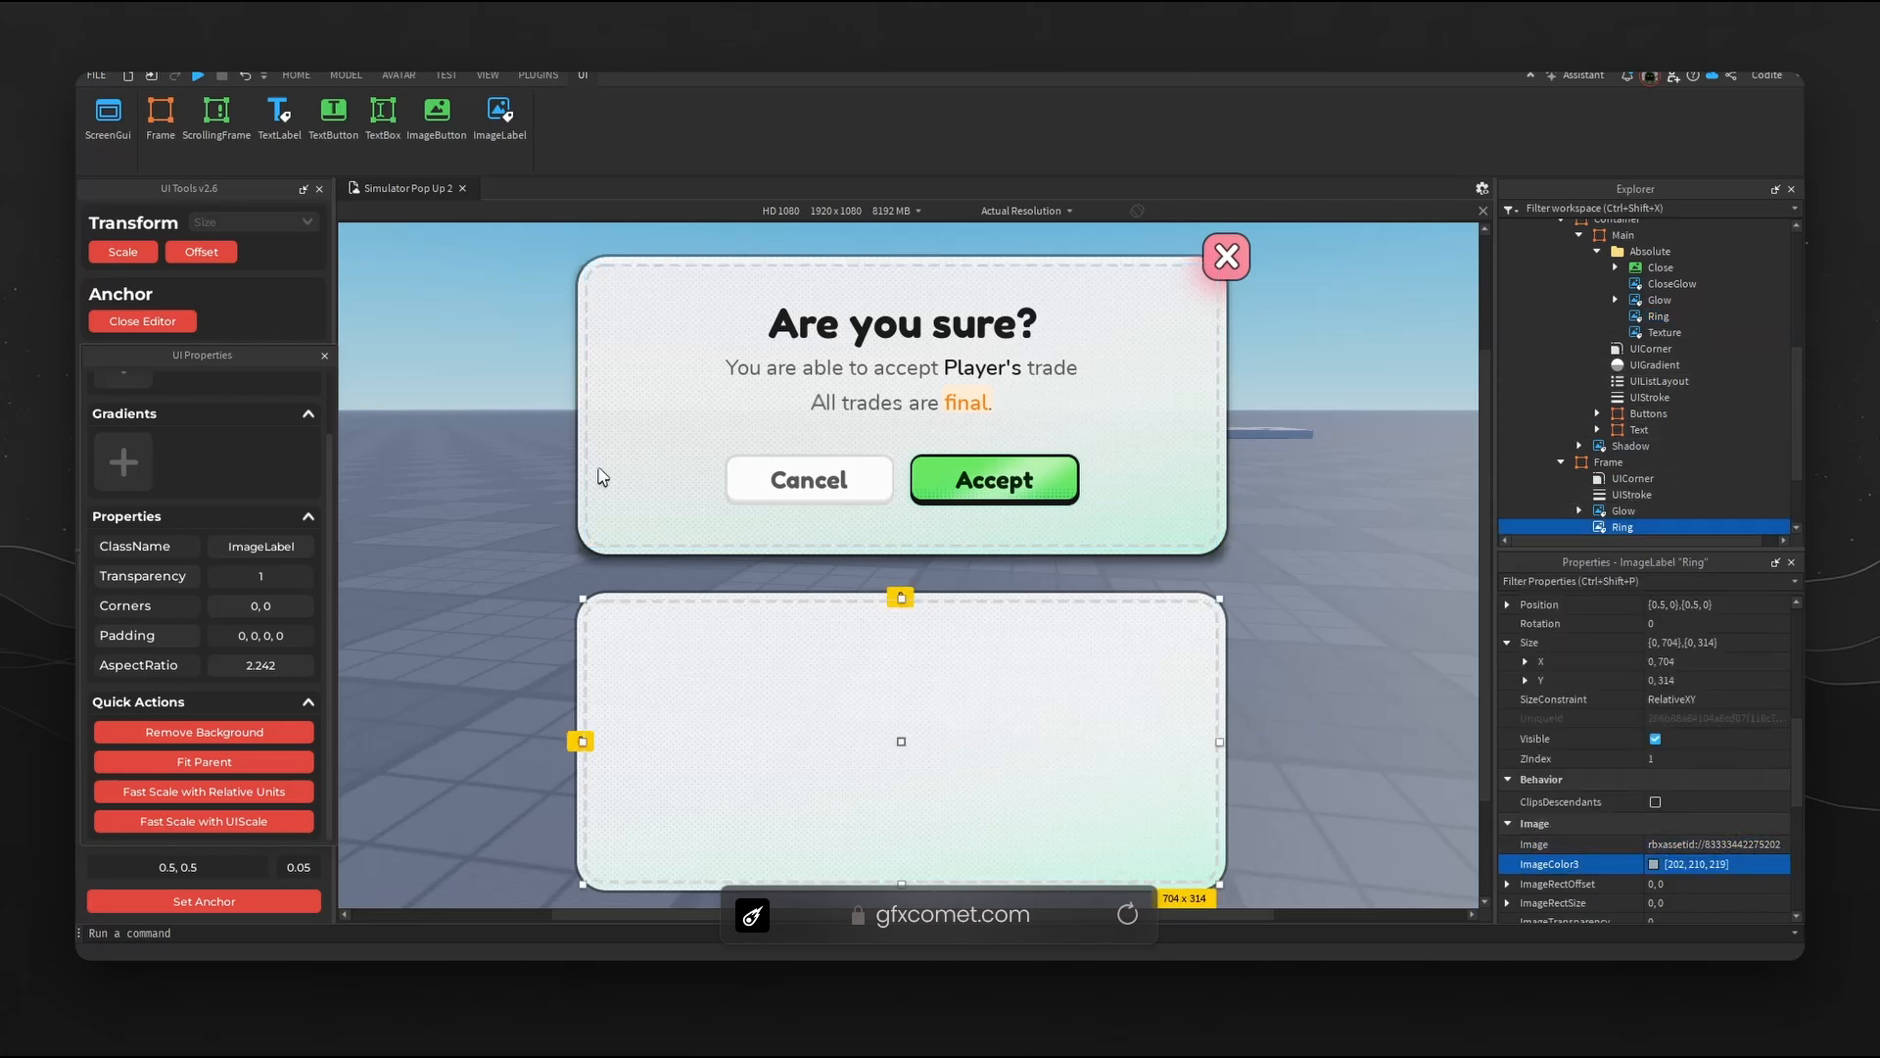
left_click(117, 256)
left_click(1297, 617)
right_click_drag(1306, 658, 1302, 652)
- Copy the original popup's Close button and CloseGlow image into the new Frame
left_click_drag(1485, 574, 1490, 573)
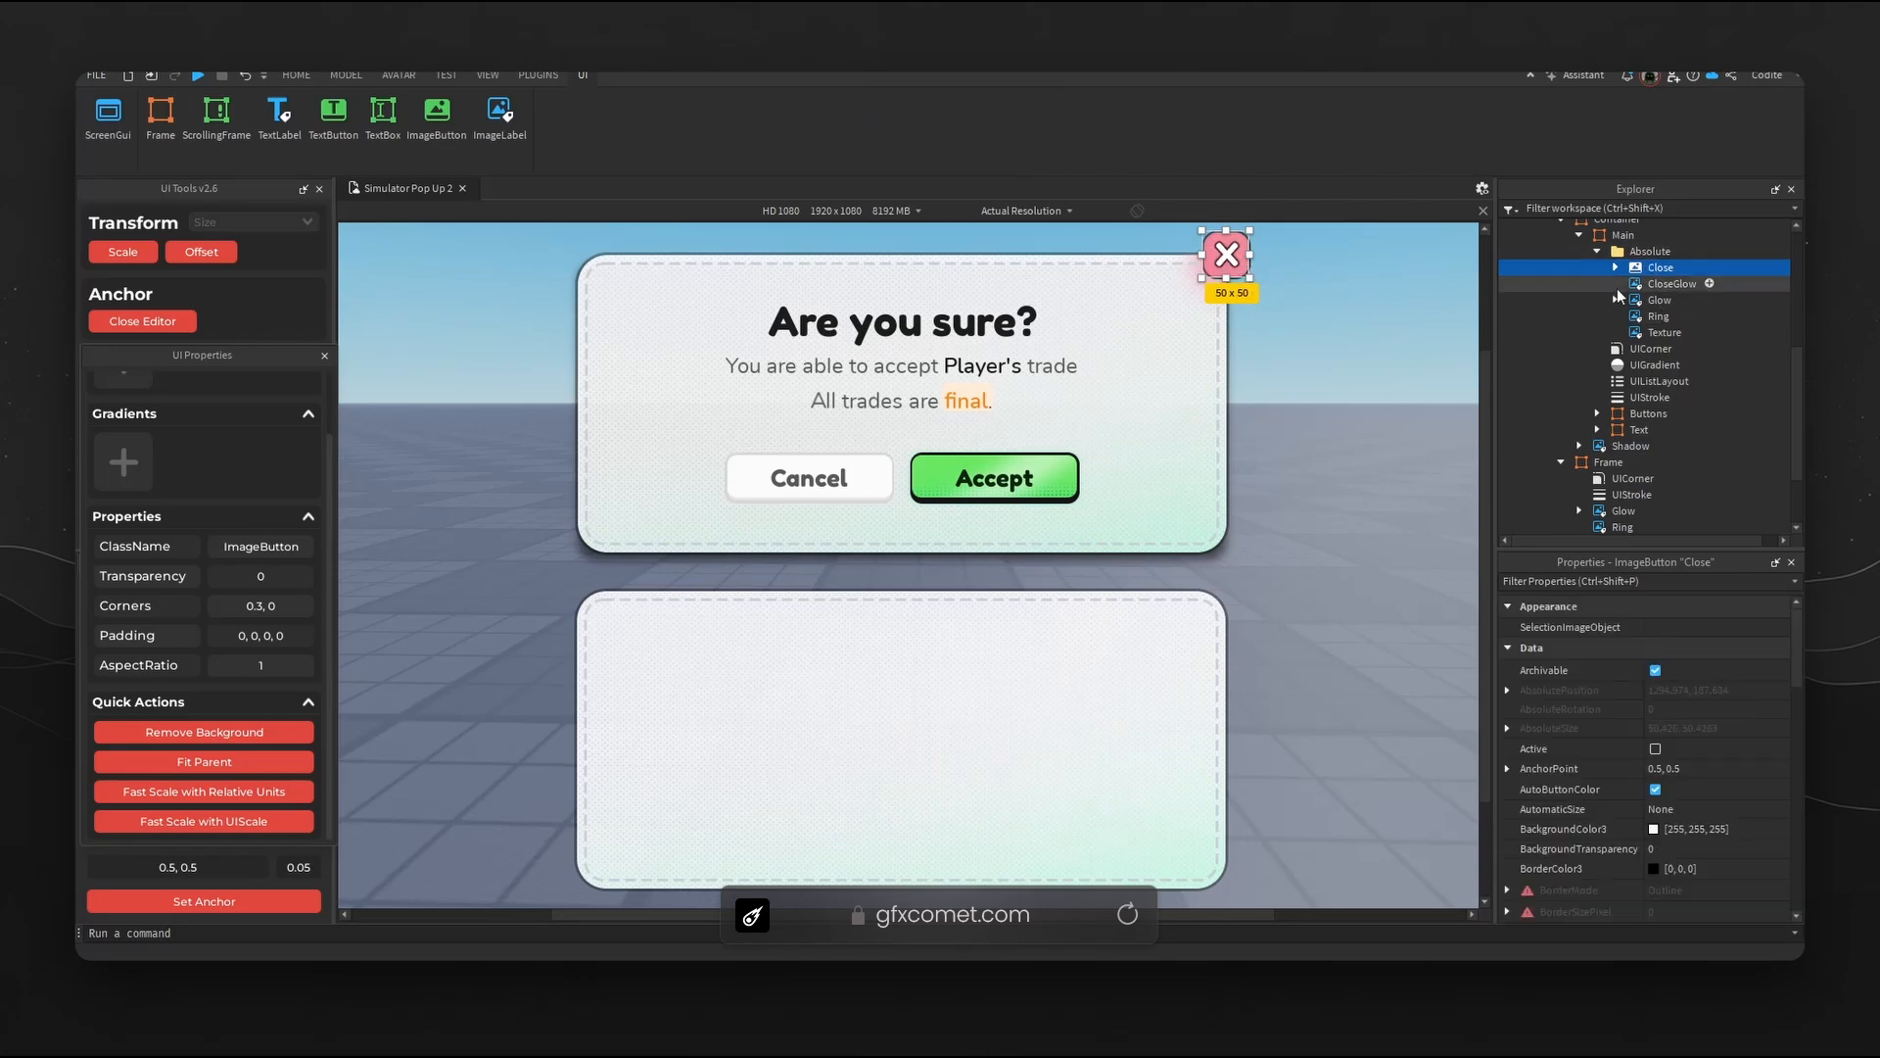
left_click(1619, 464)
key("ctrl+shift+v")
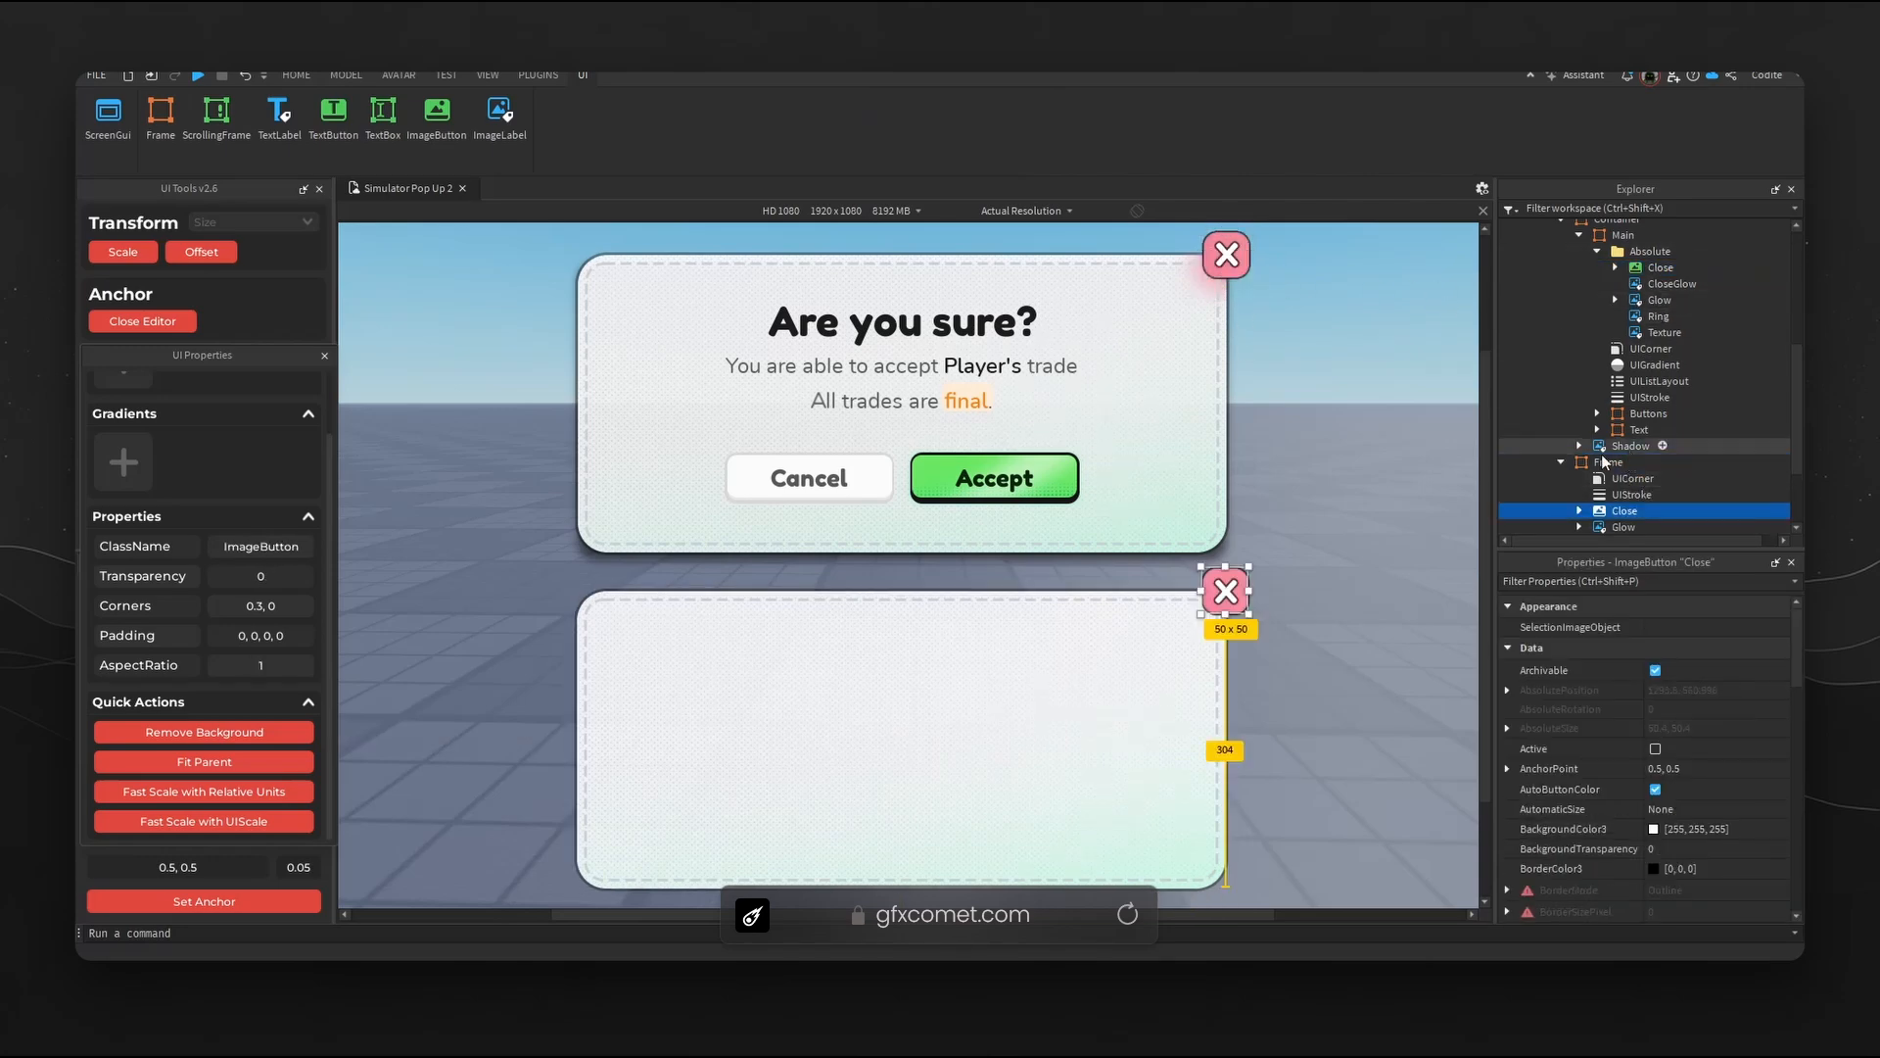
scroll(1620, 456, "down", 1)
scroll(1632, 444, "up", 2)
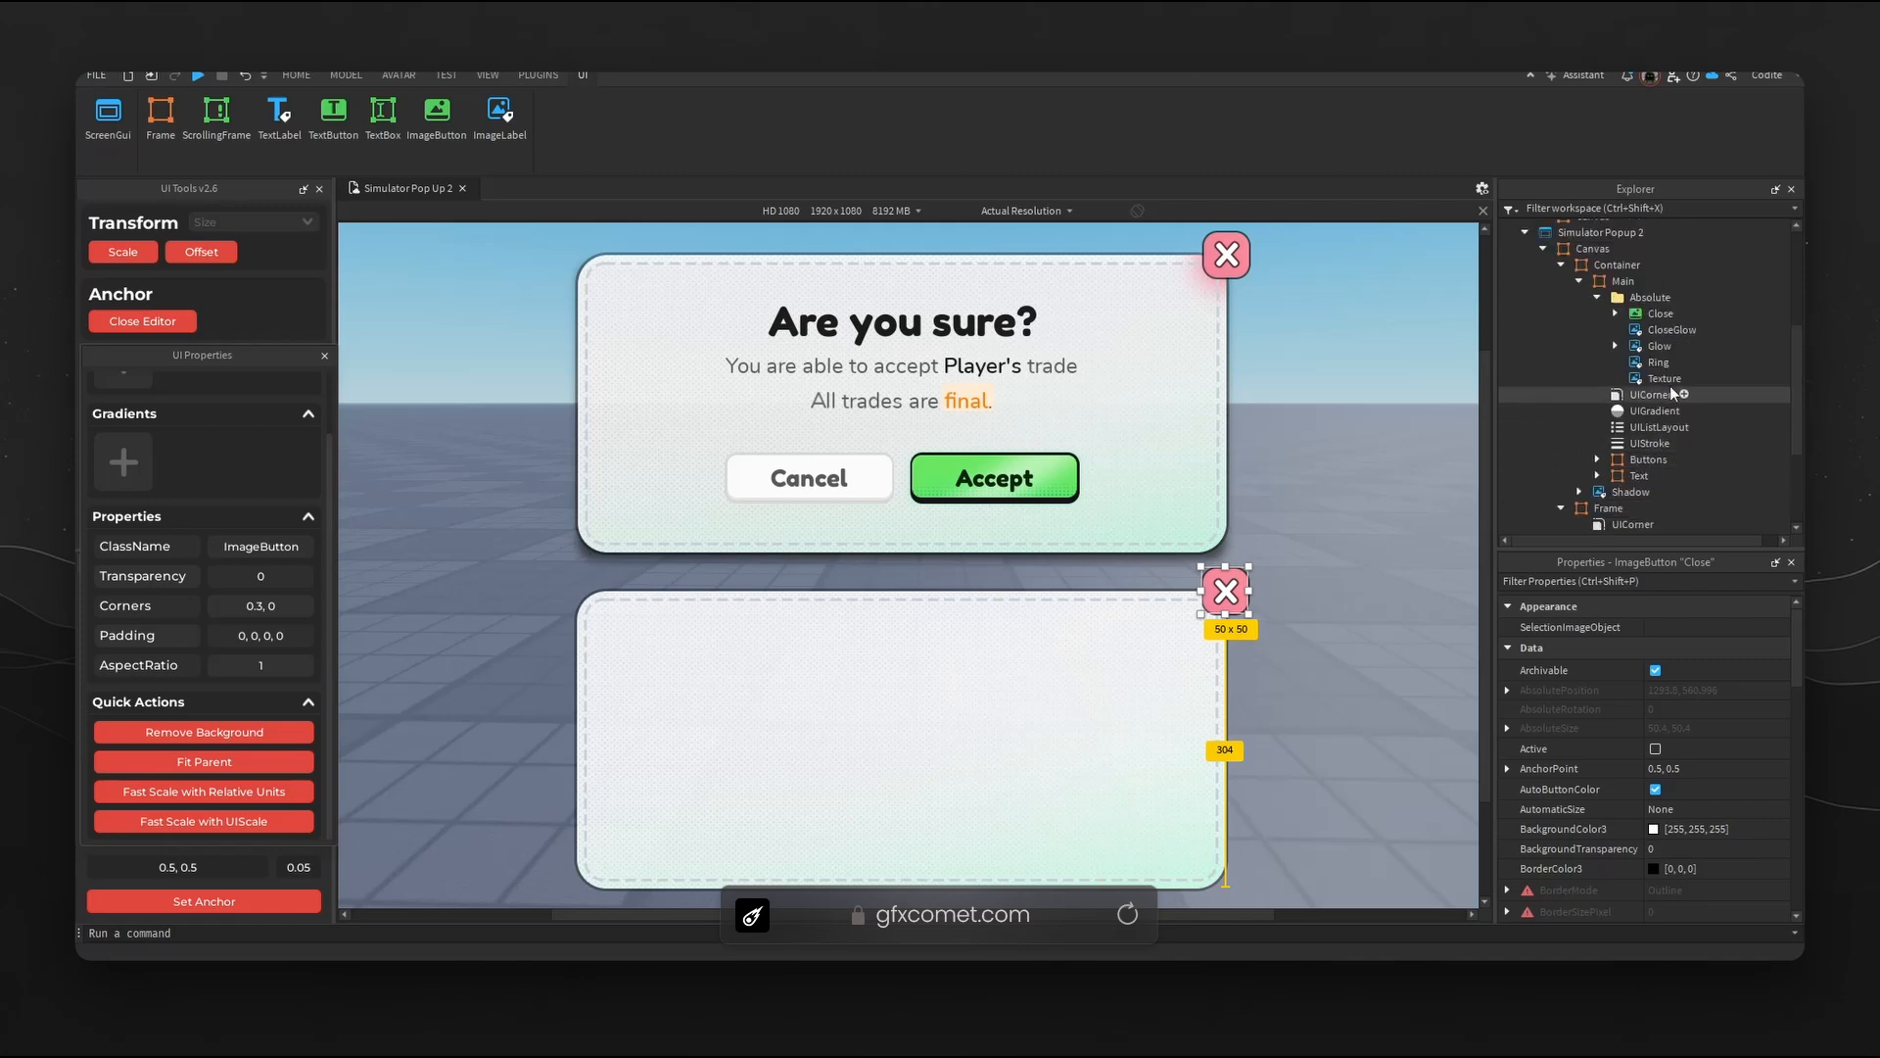
left_click(1664, 331)
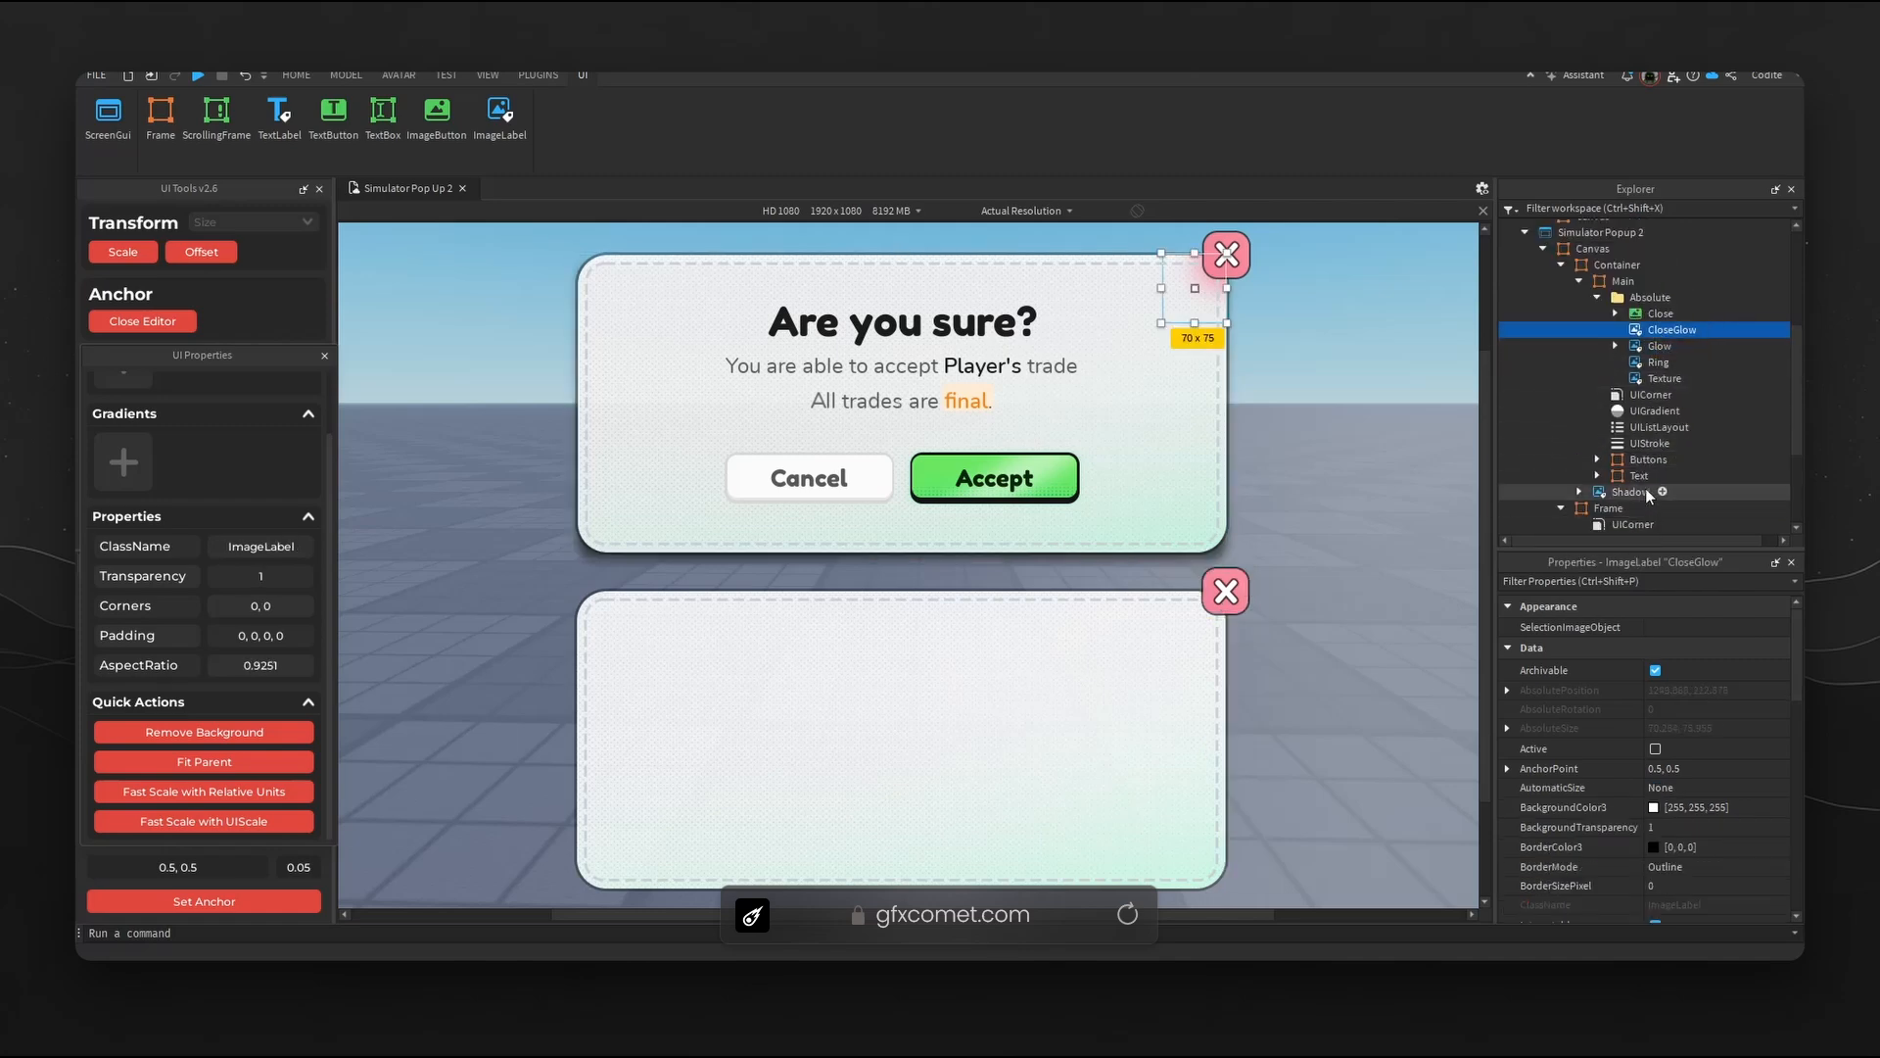
scroll(1645, 487, "down", 2)
left_click(1603, 417)
key("ctrl+shift+v")
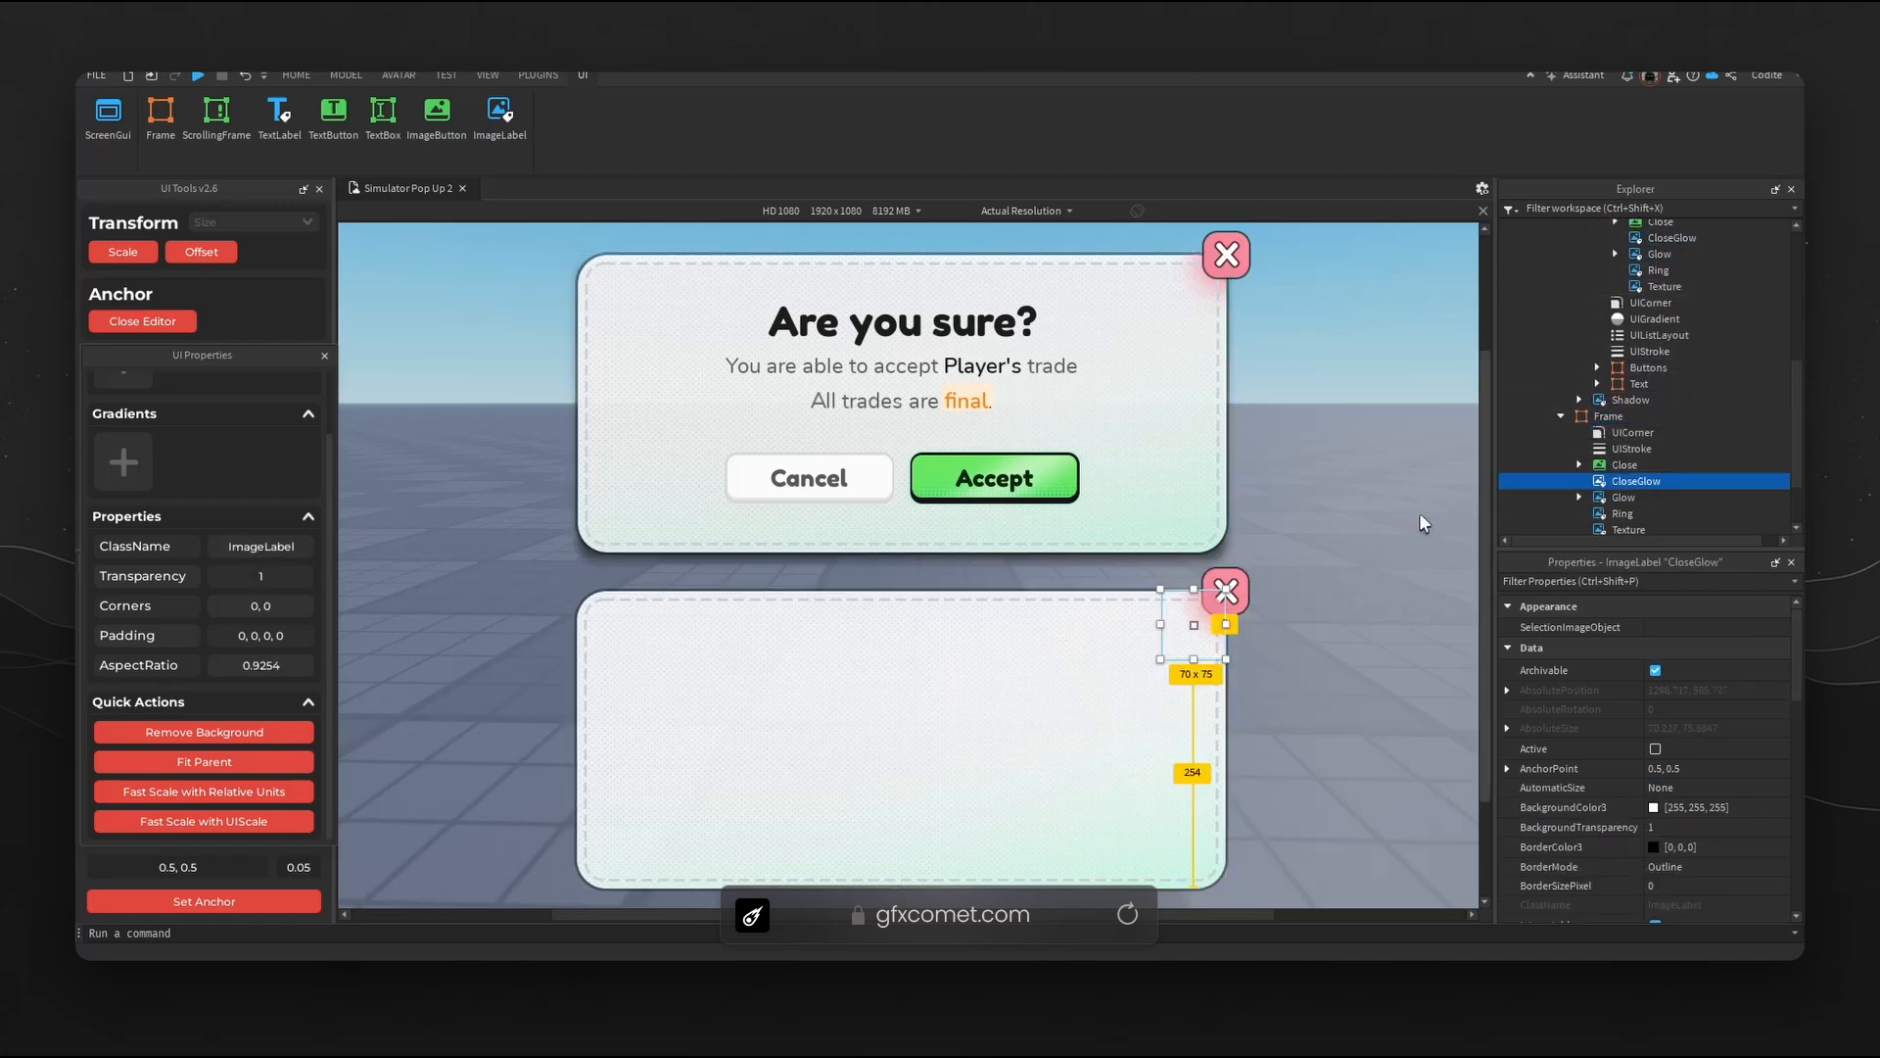
- Cut the new Frame's Close button and paste it back into the Frame so it draws above CloseGlow
left_click(1335, 626)
left_click(1641, 464)
key("ctrl+x")
left_click(1616, 420)
key("ctrl+v")
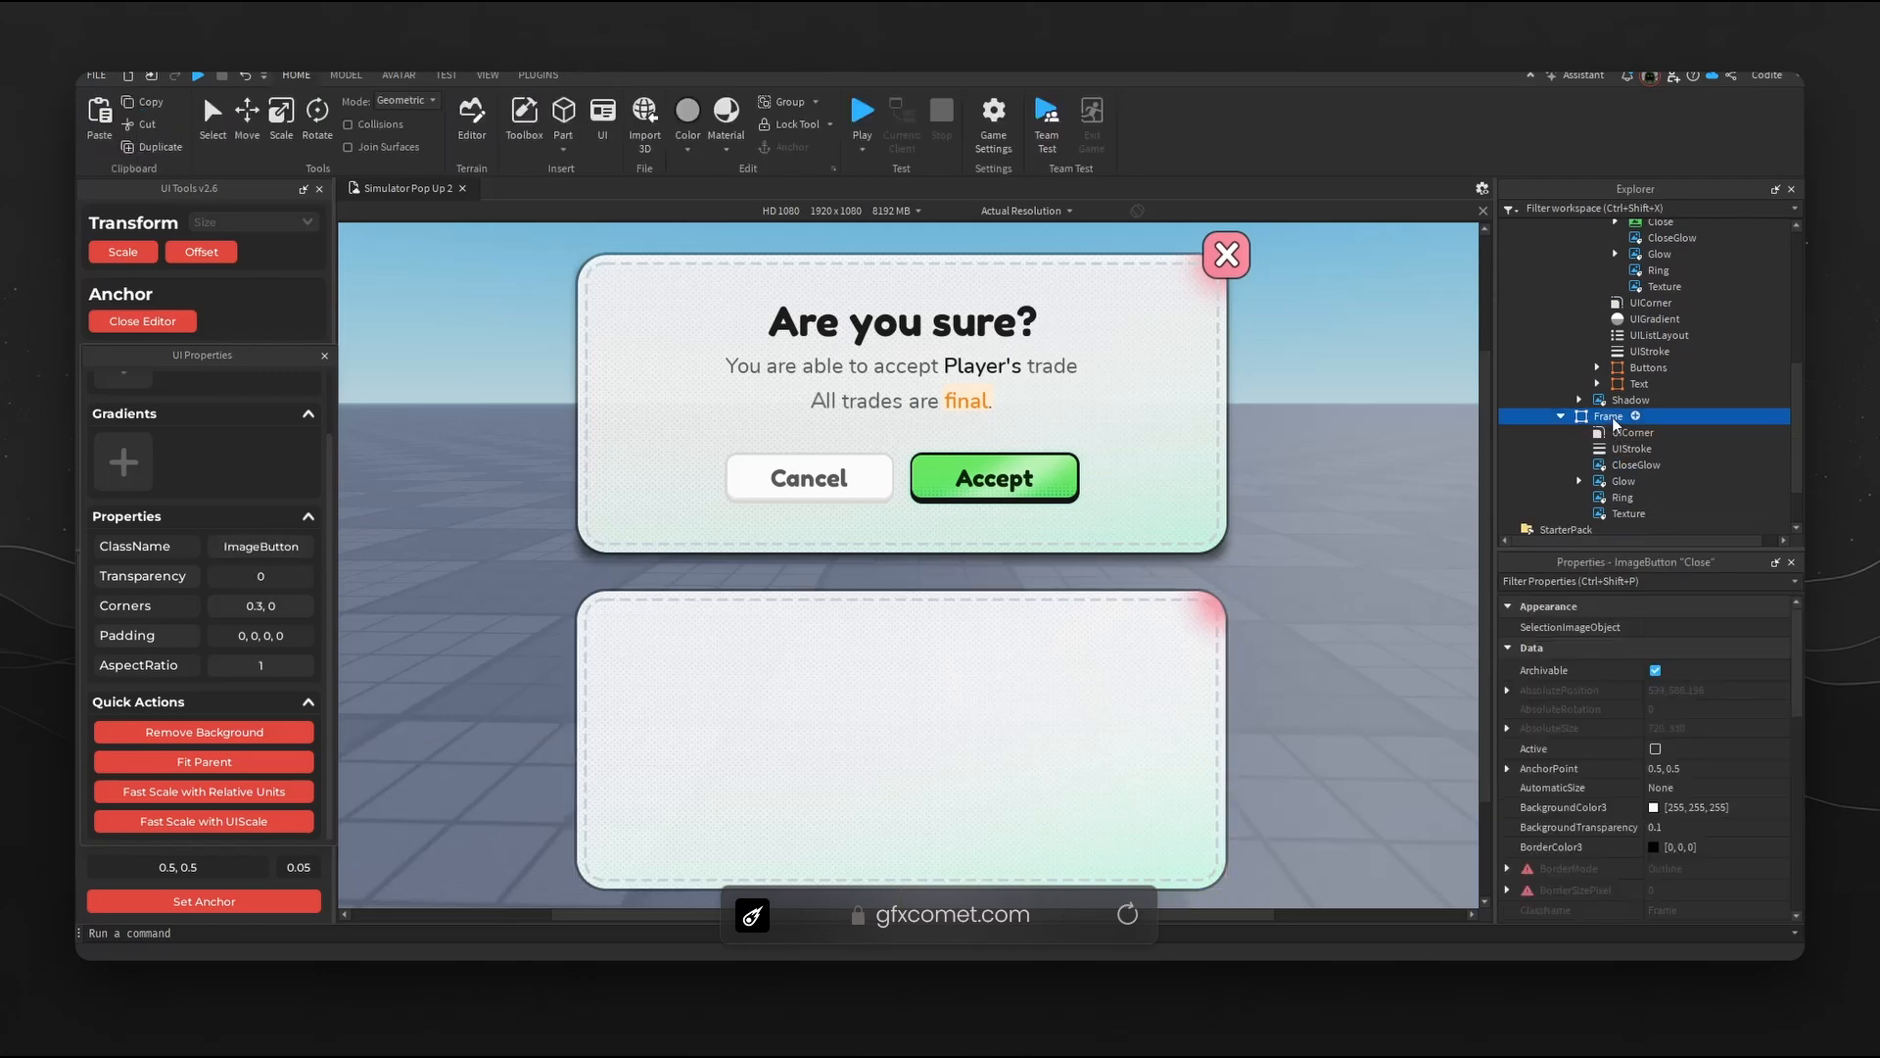
key("ctrl+x")
scroll(1613, 454, "down", 5)
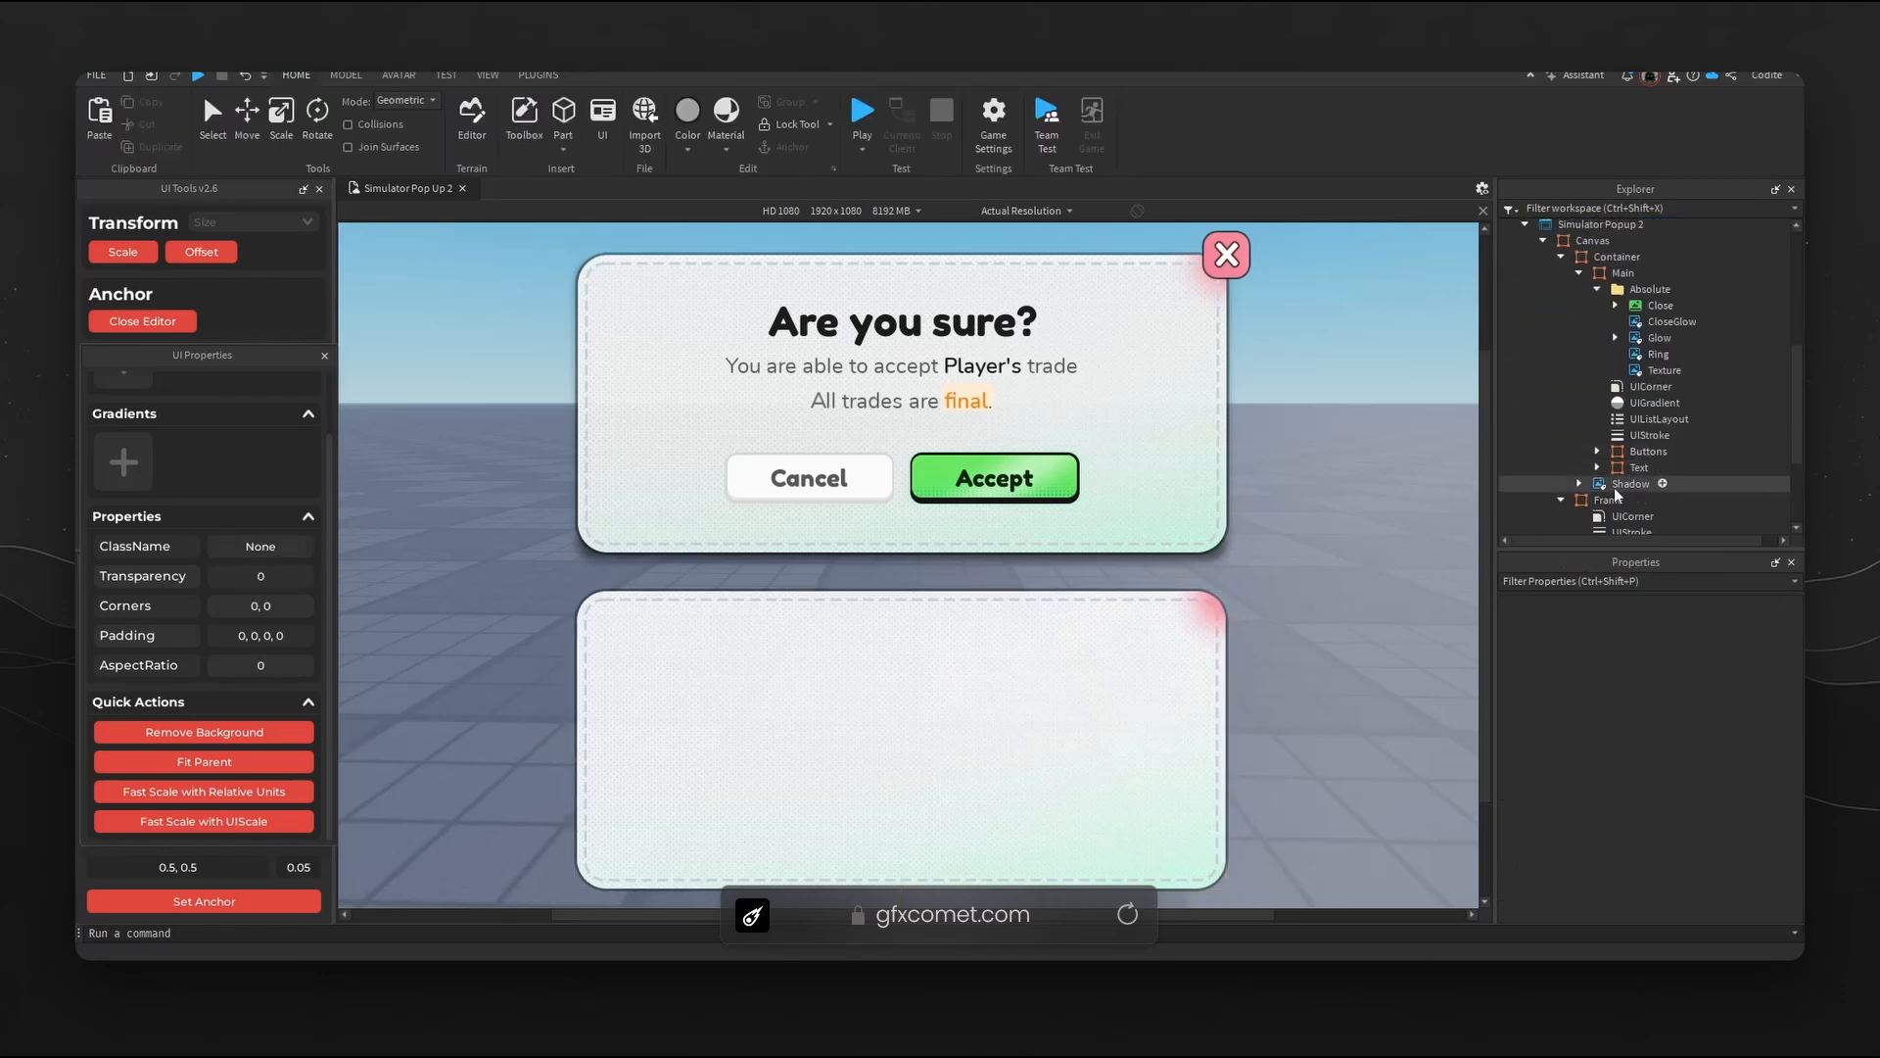
left_click(1631, 498)
scroll(1636, 485, "down", 3)
key("ctrl+v")
left_click(1387, 603)
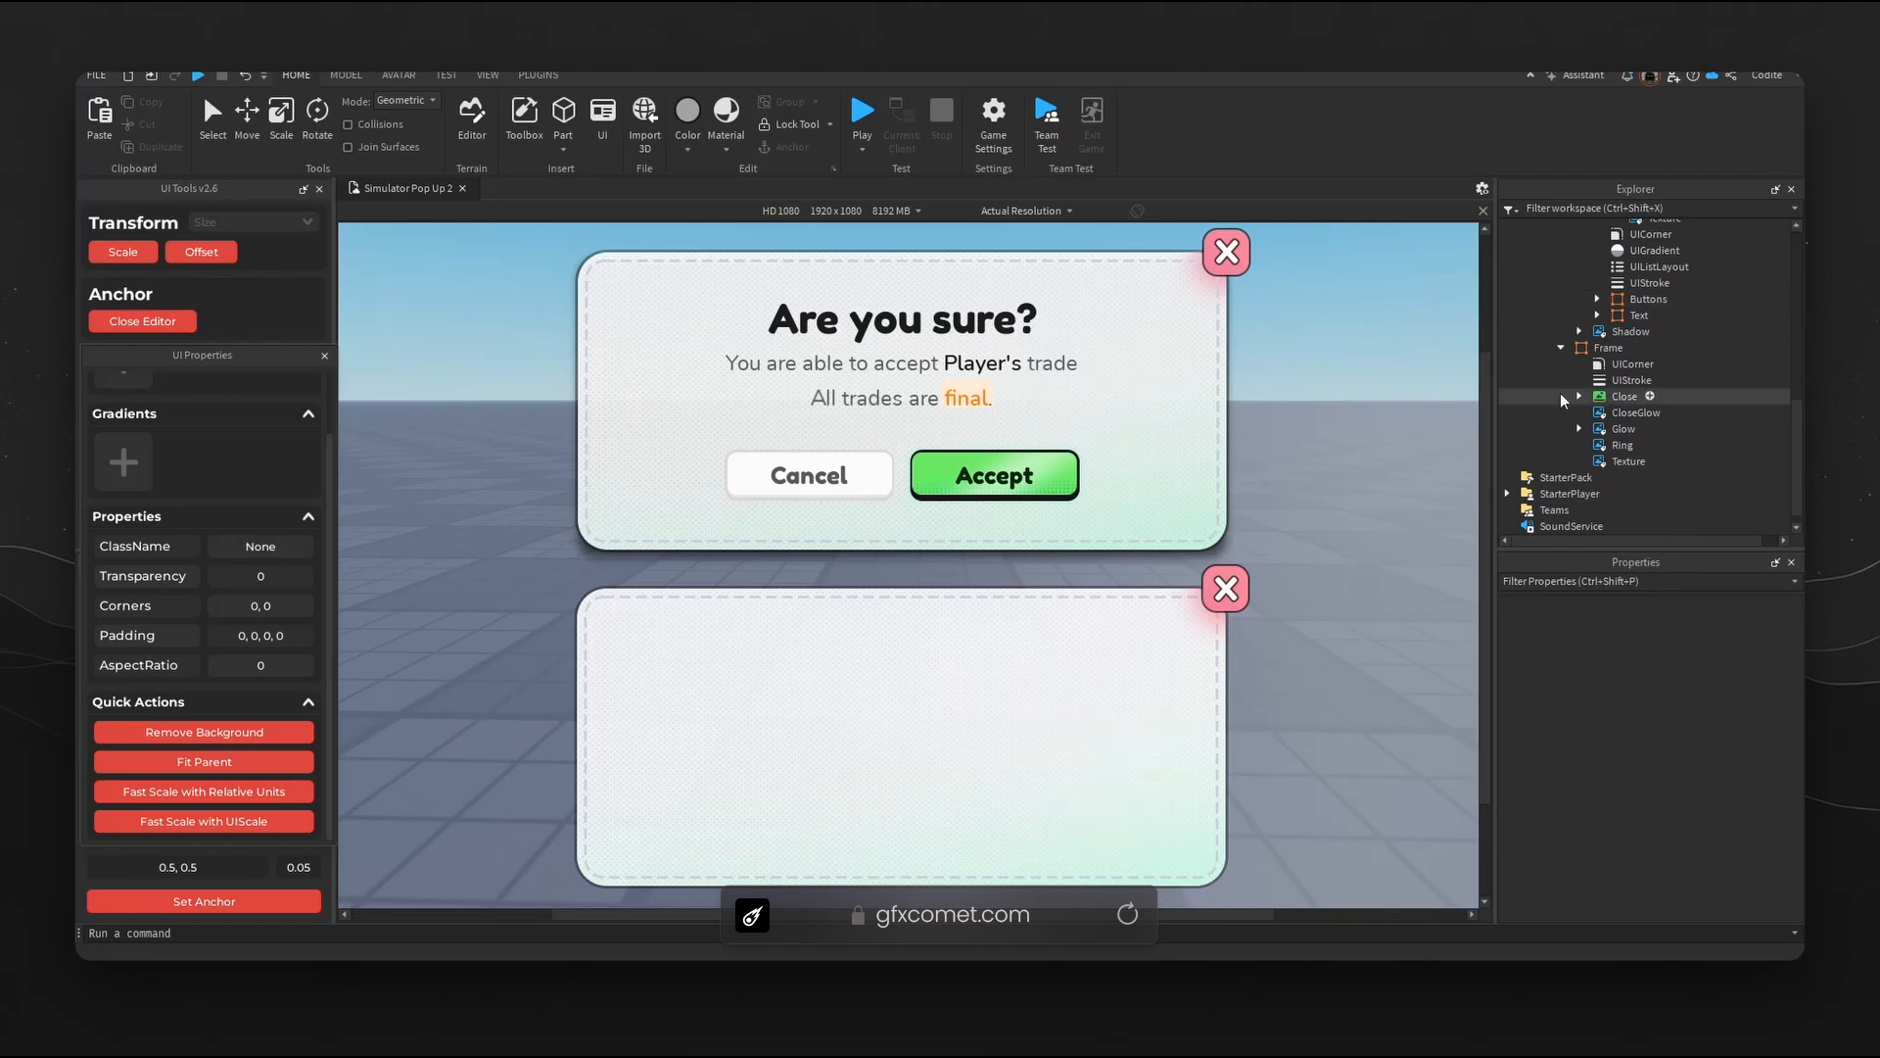
- Examine the original Accept and Cancel buttons, going through Cancel's Backing, Color, Contents and Main frames
left_click(1597, 299)
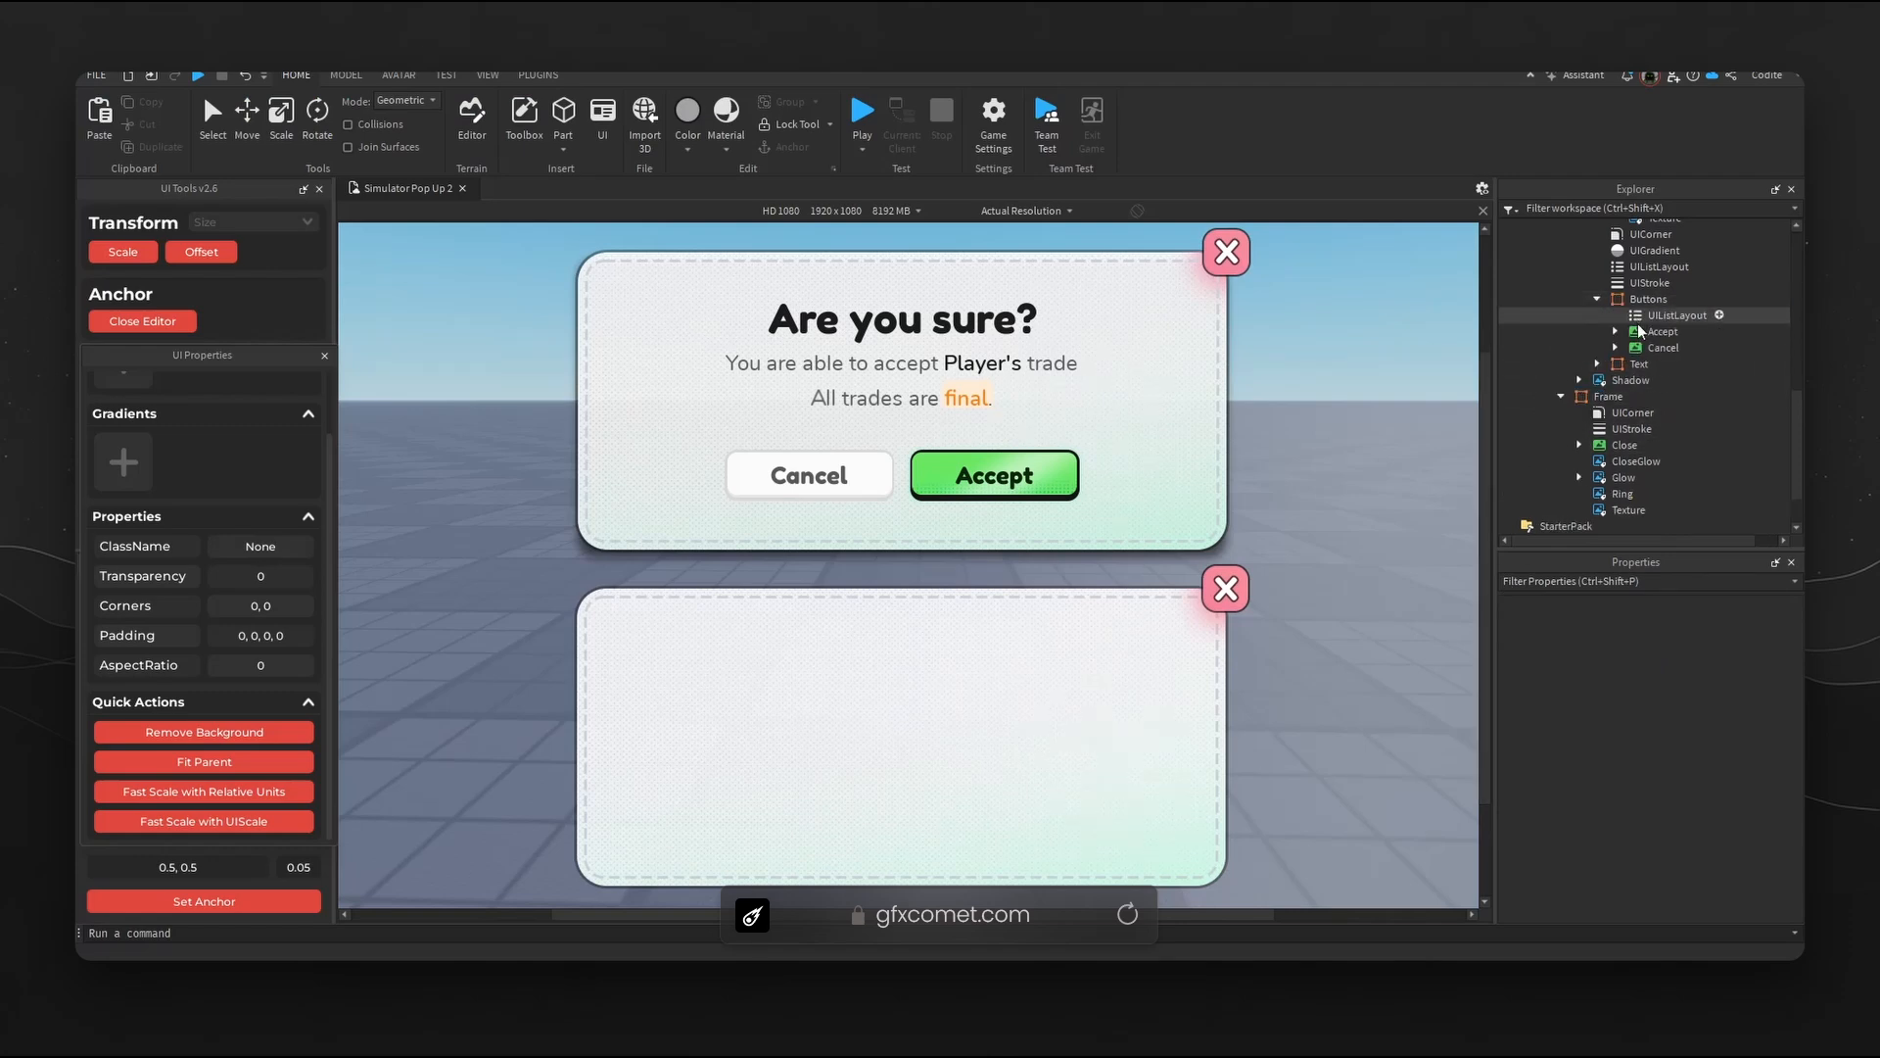
left_click(1662, 331)
left_click(1662, 347)
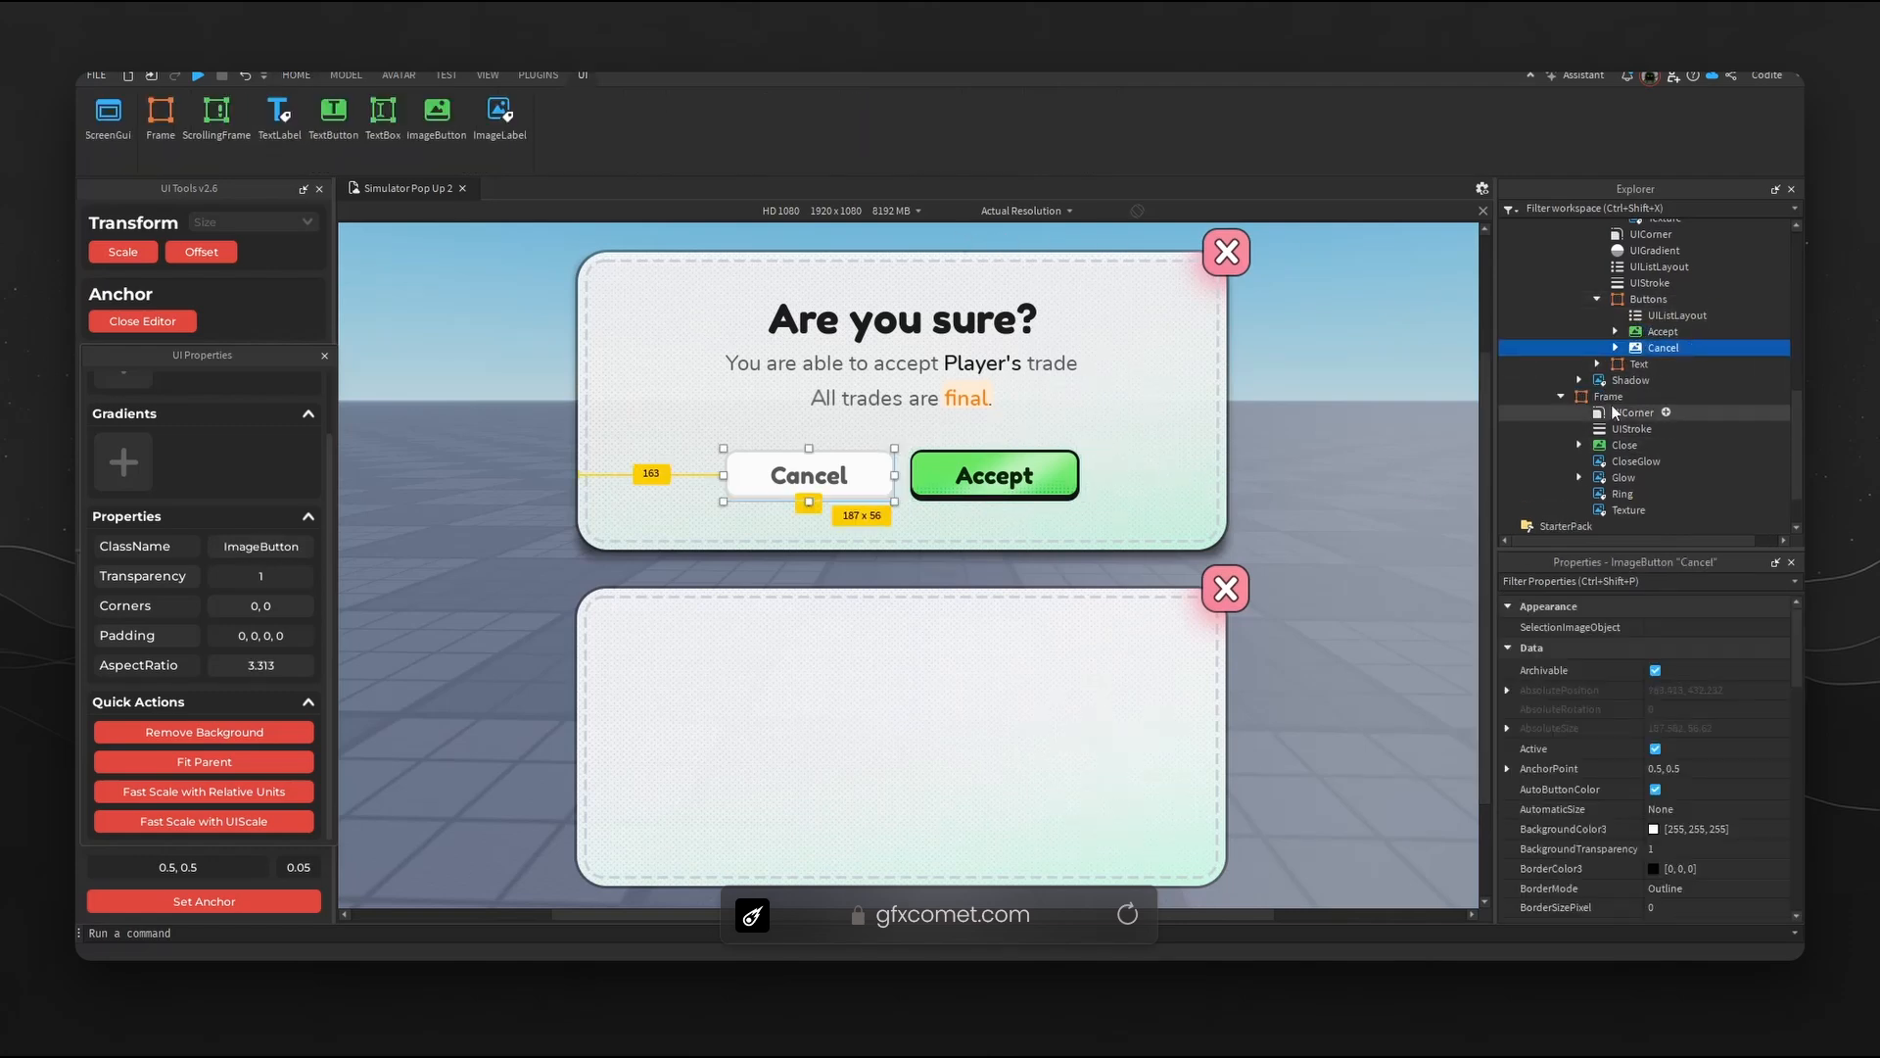
left_click(1616, 349)
left_click(1677, 380)
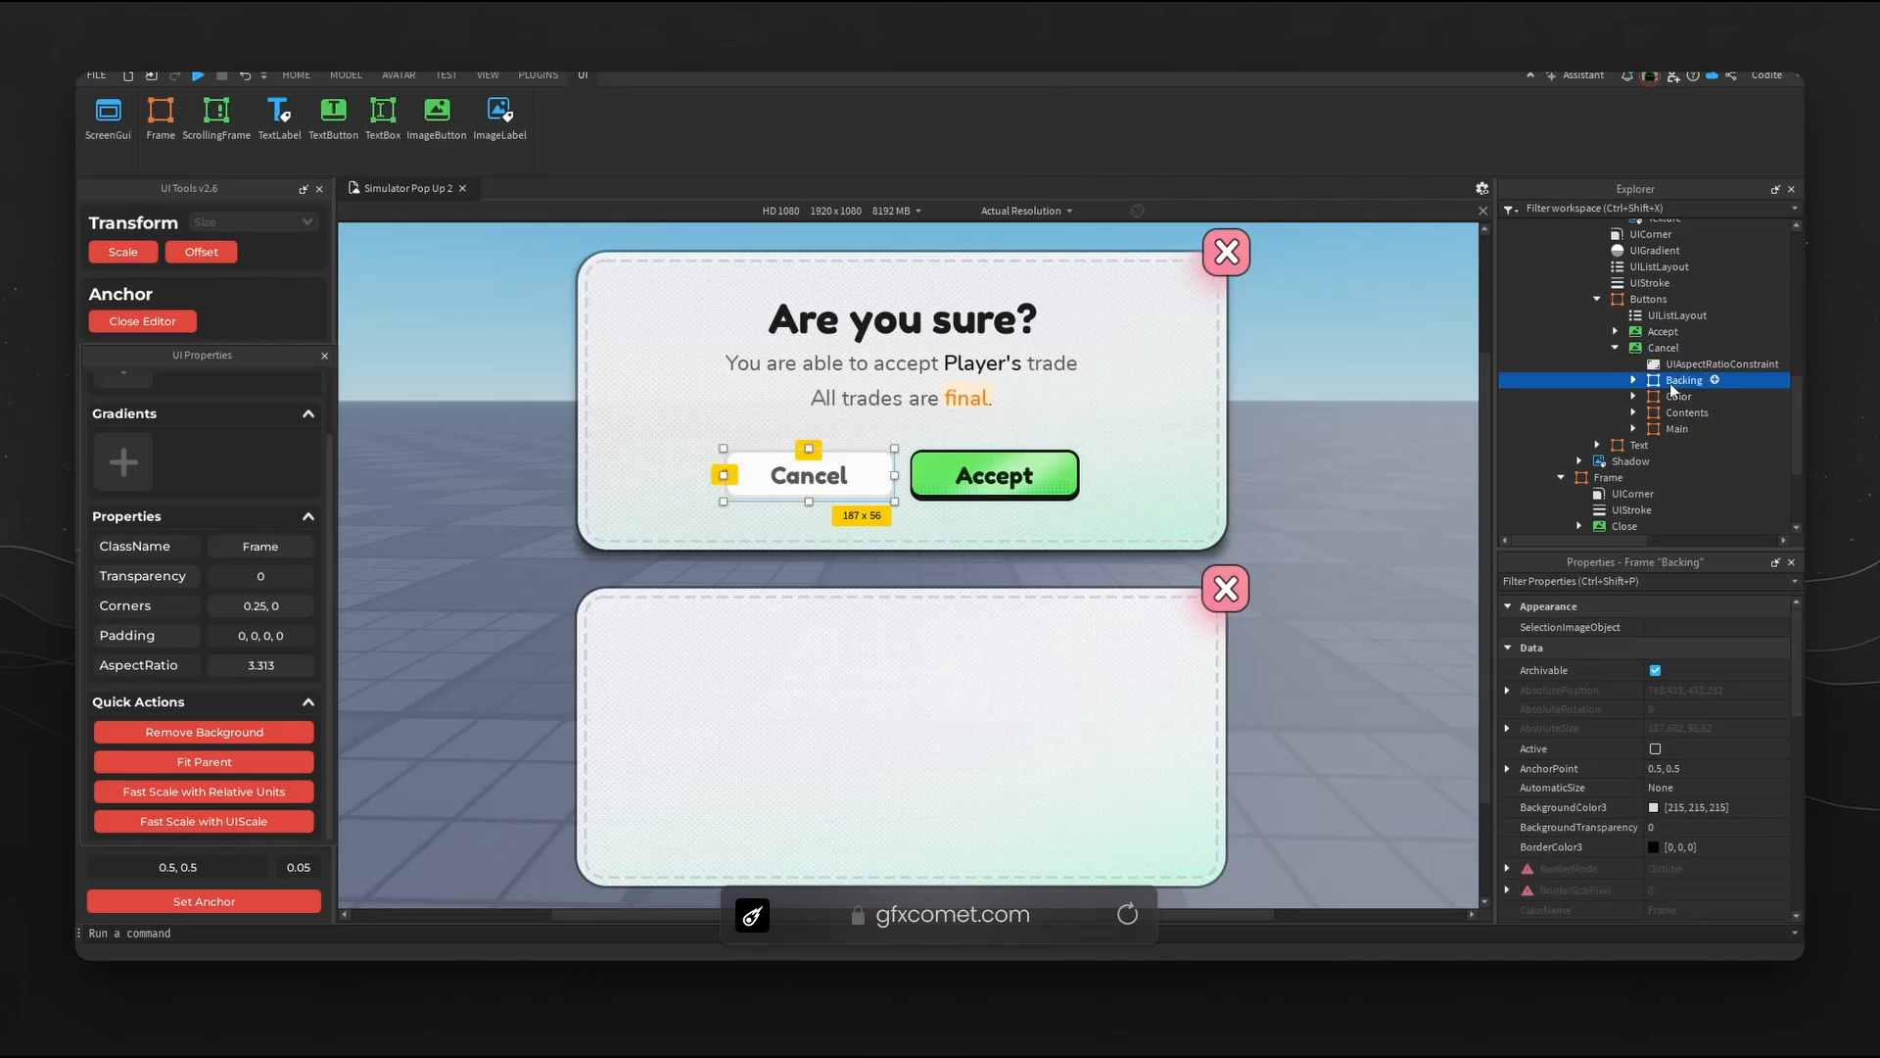
left_click(1677, 396)
left_click(1679, 413)
left_click(1675, 429)
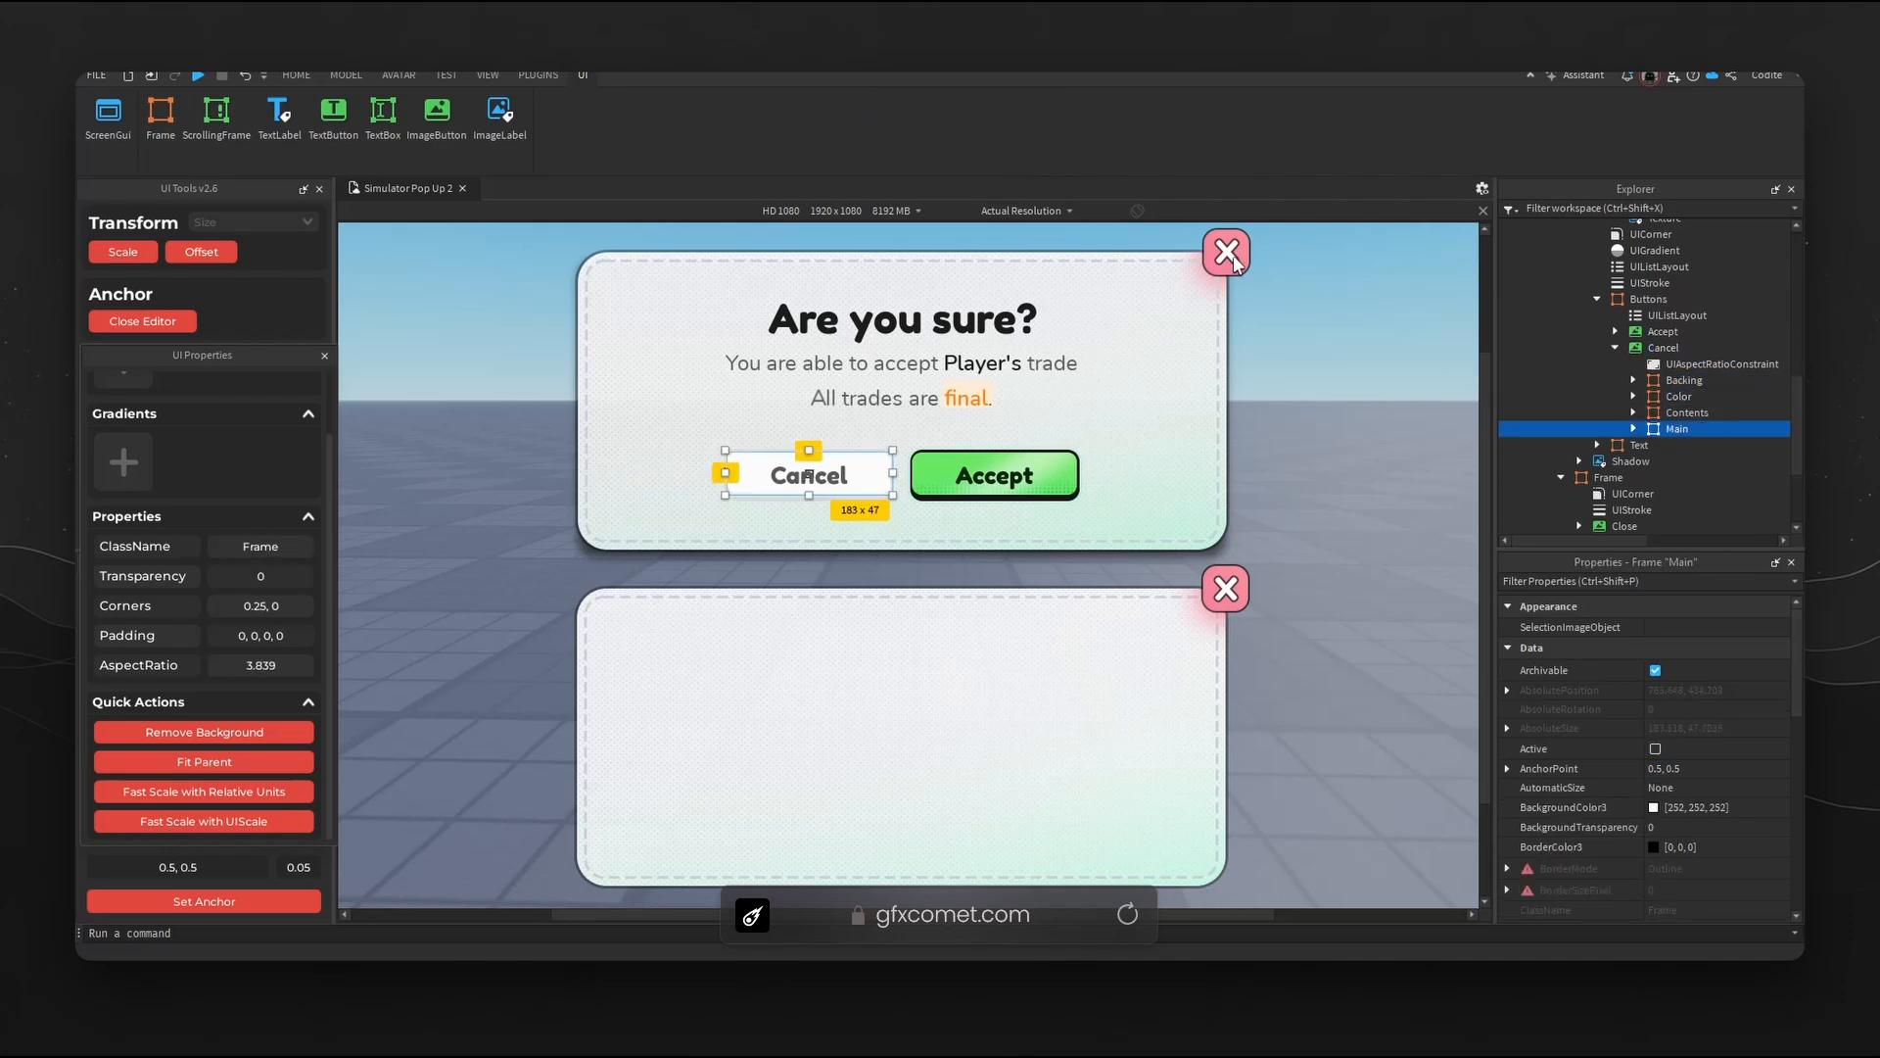
- Toggle the visibility of the Cancel button's Main and Contents frames off and on to check what each layer shows
scroll(1655, 773, "down", 5)
left_click(1655, 766)
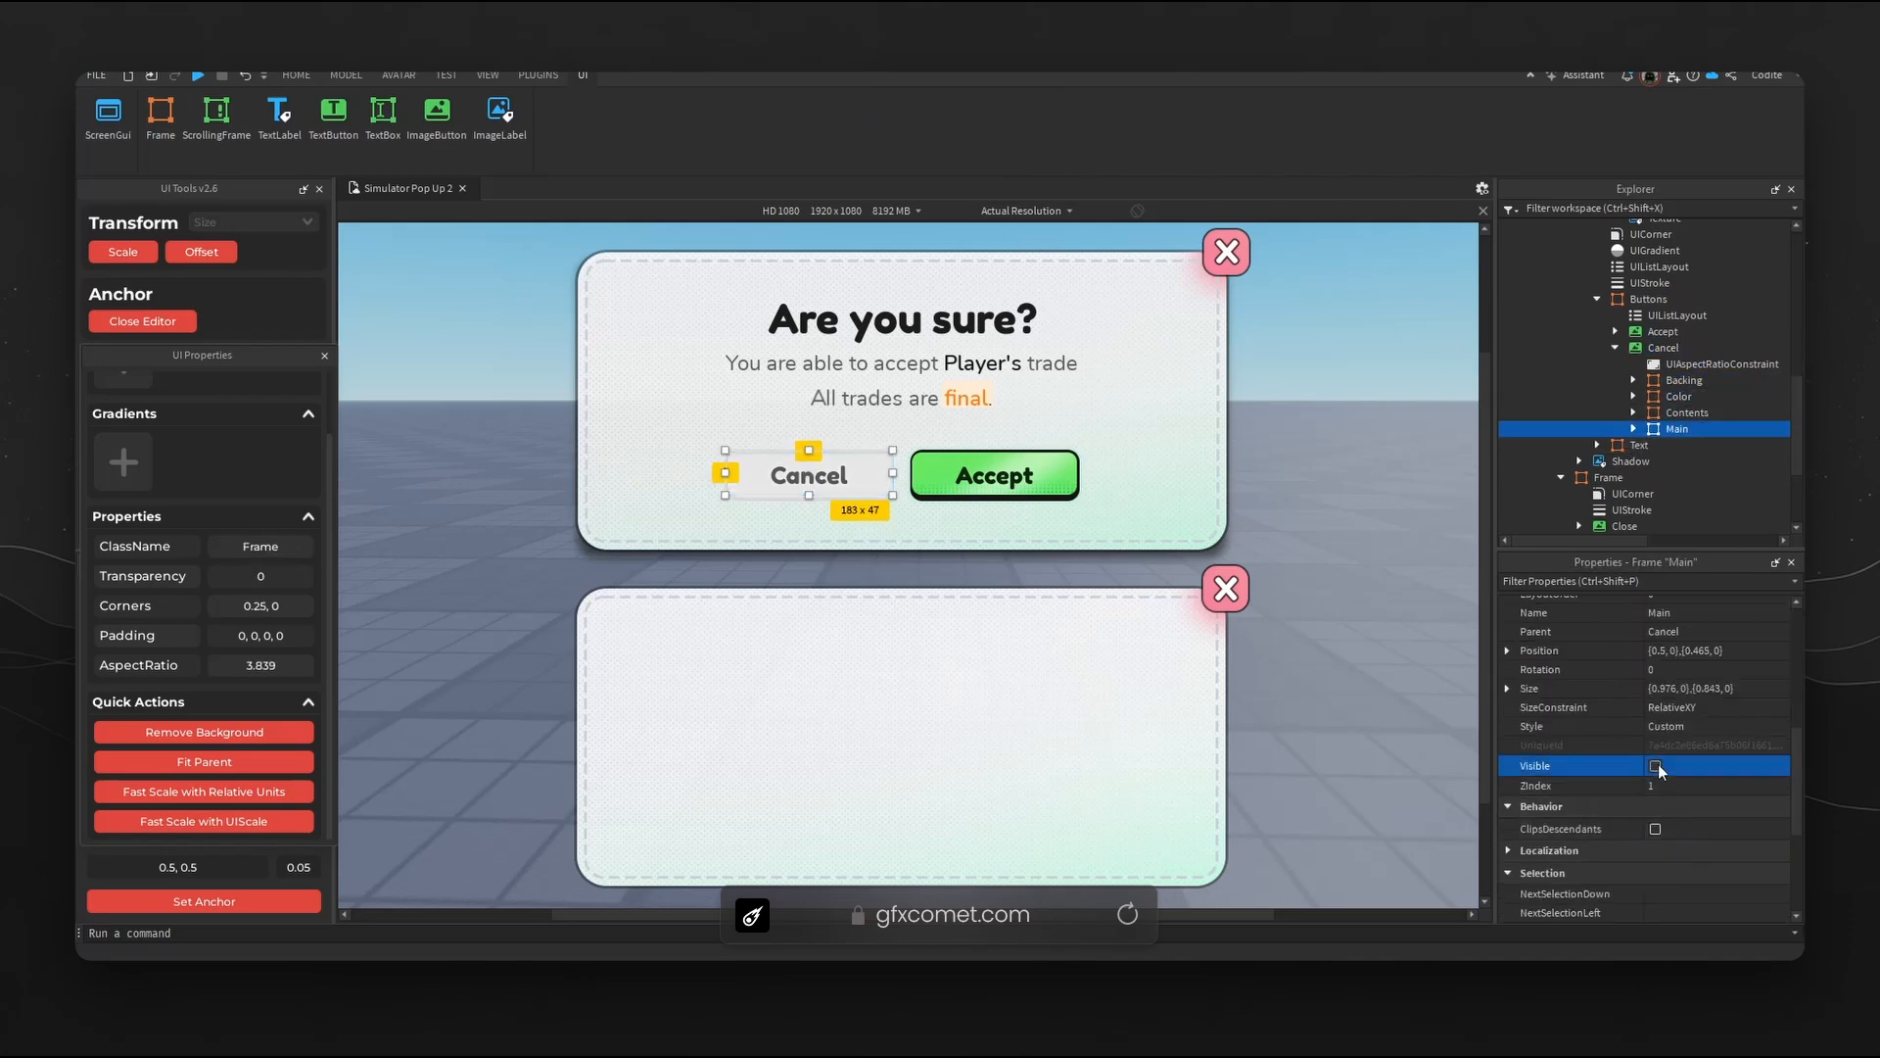
left_click(1655, 766)
left_click(1655, 766)
left_click(1655, 766)
left_click(1681, 418)
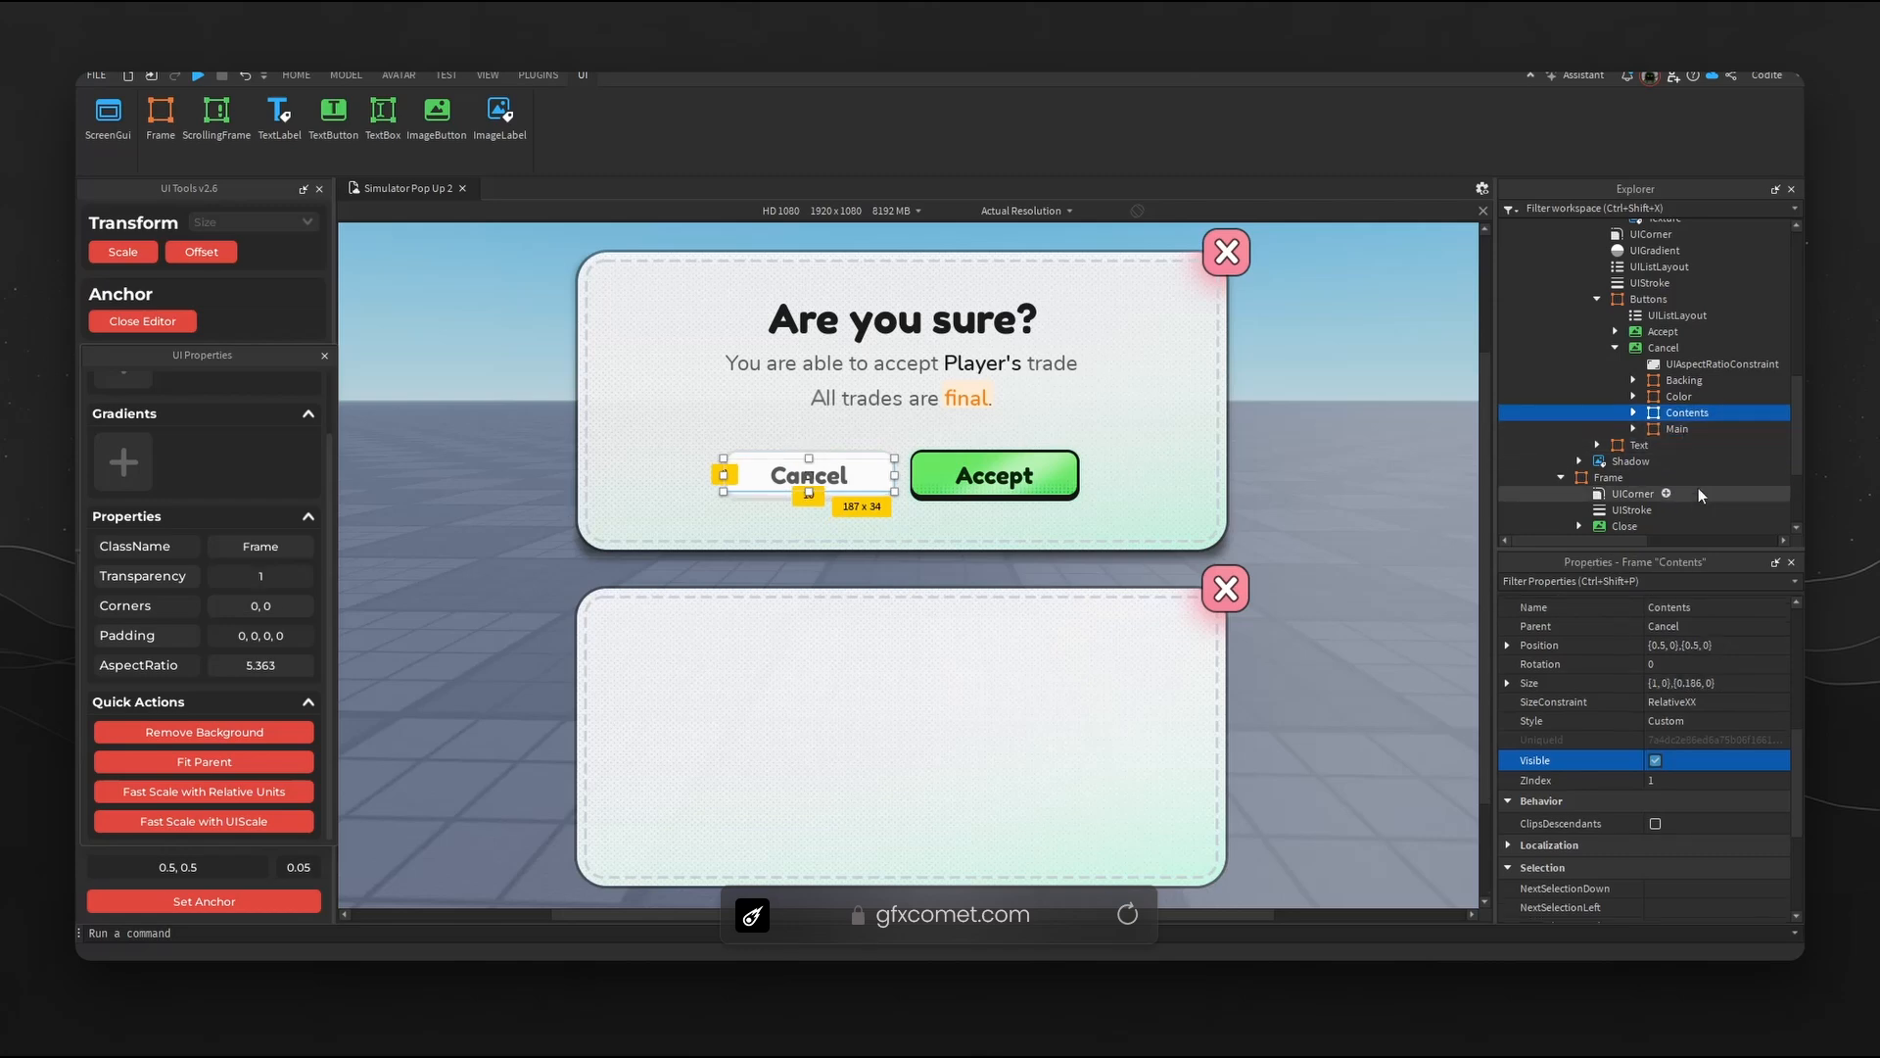
left_click(1655, 761)
left_click(1655, 761)
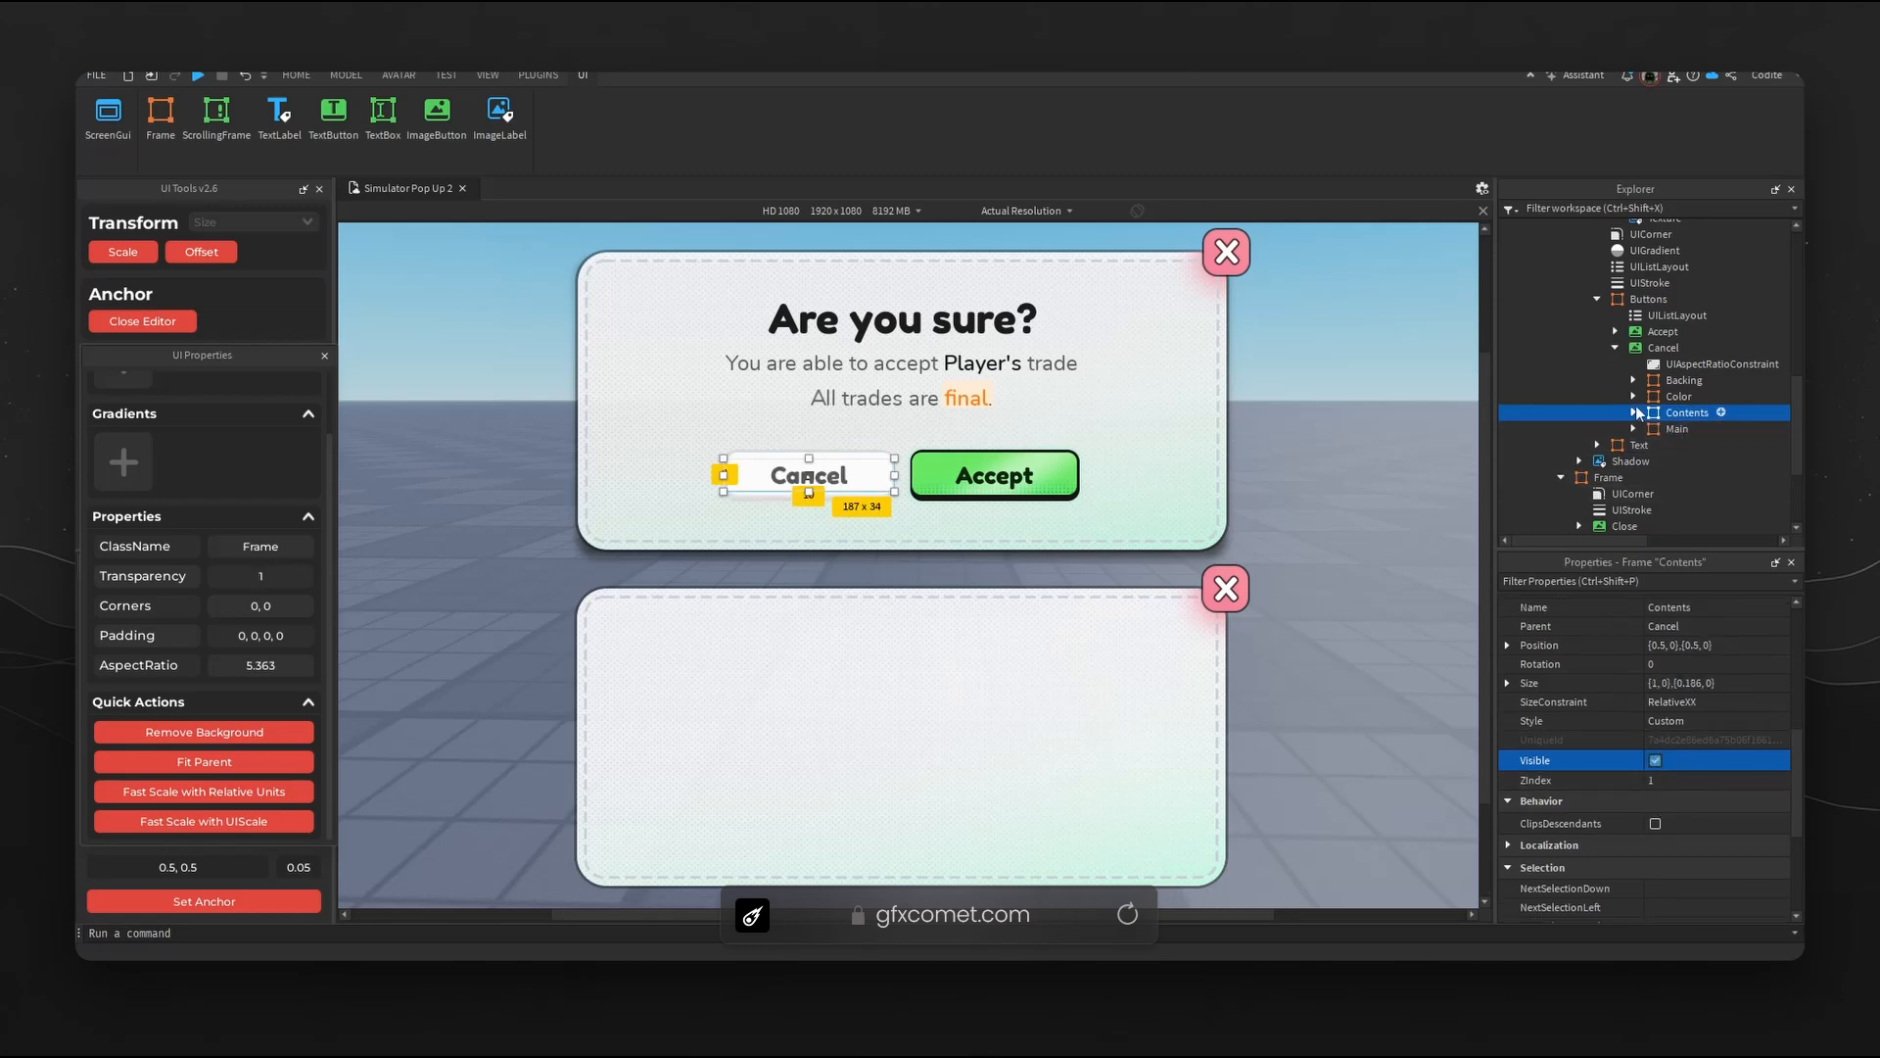
- Toggle the visibility of the original Cancel button's Color and Backing frames to check what each layer shows
left_click(1678, 395)
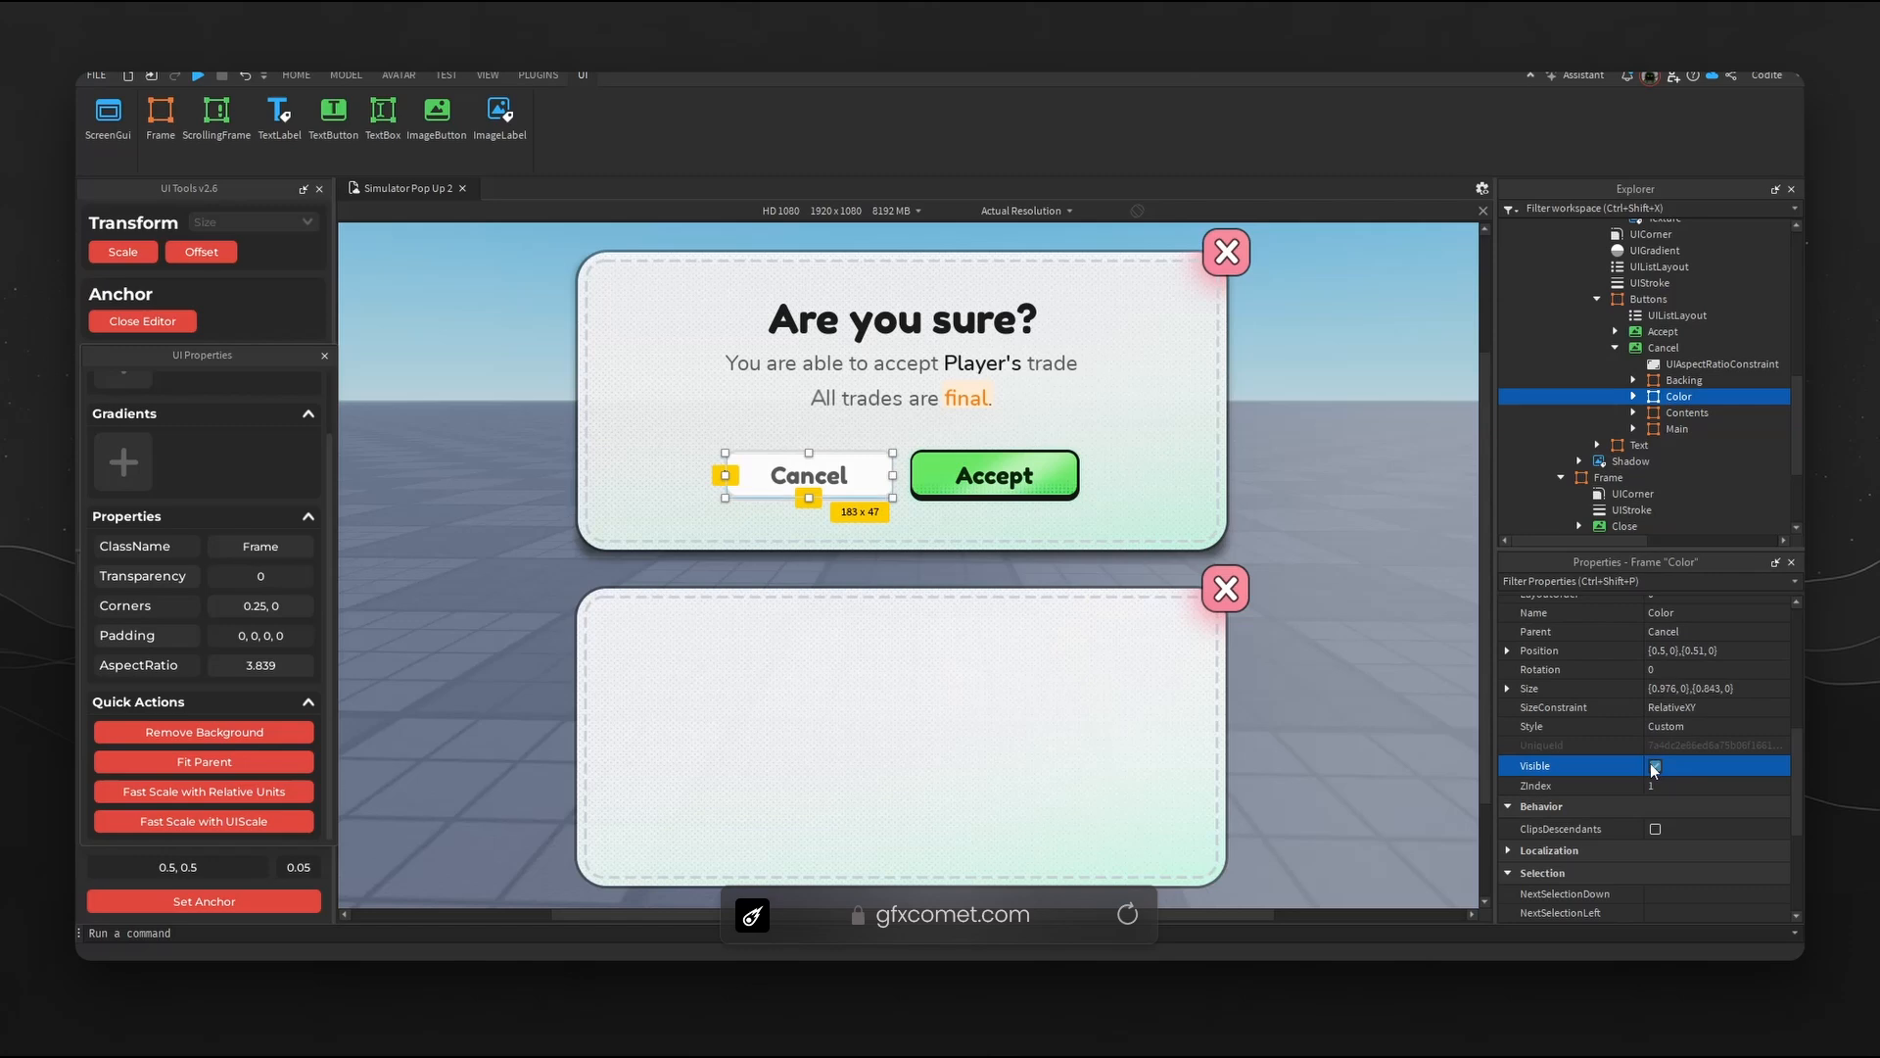
left_click(1683, 380)
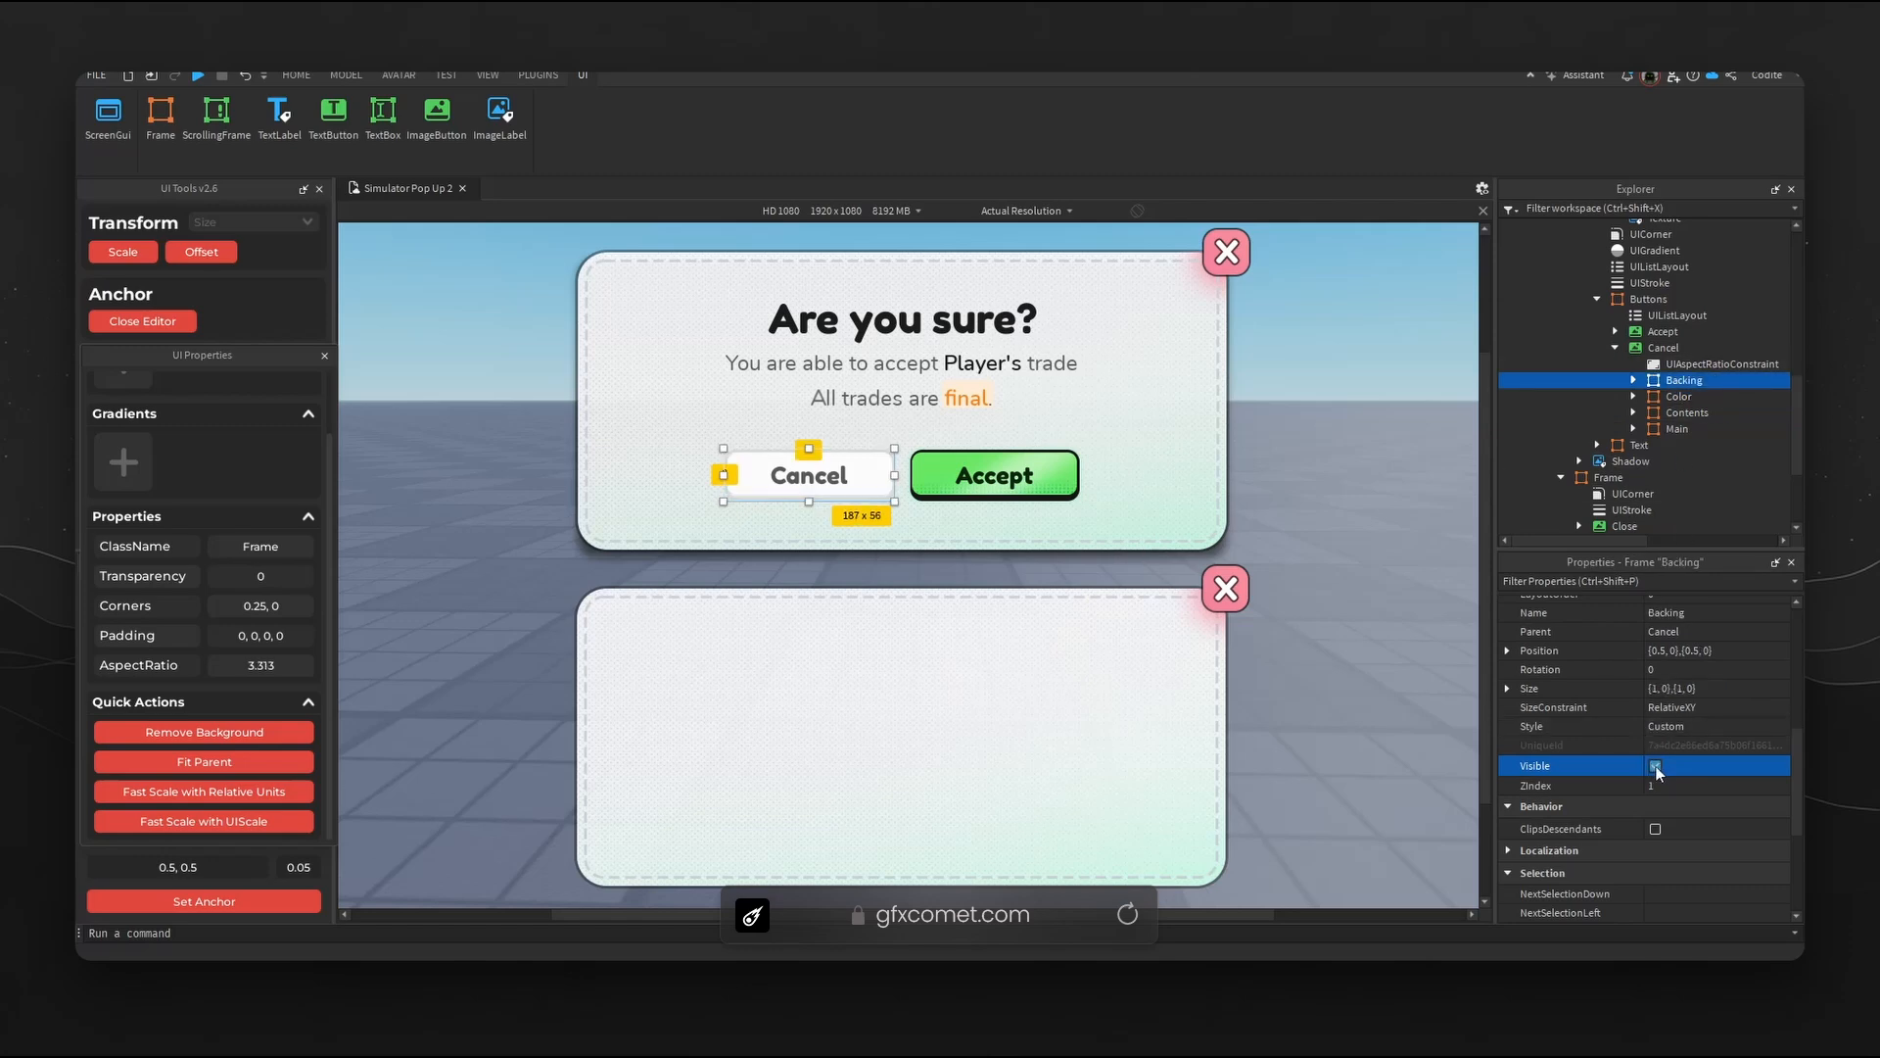
left_click(1655, 765)
scroll(1680, 789, "up", 4)
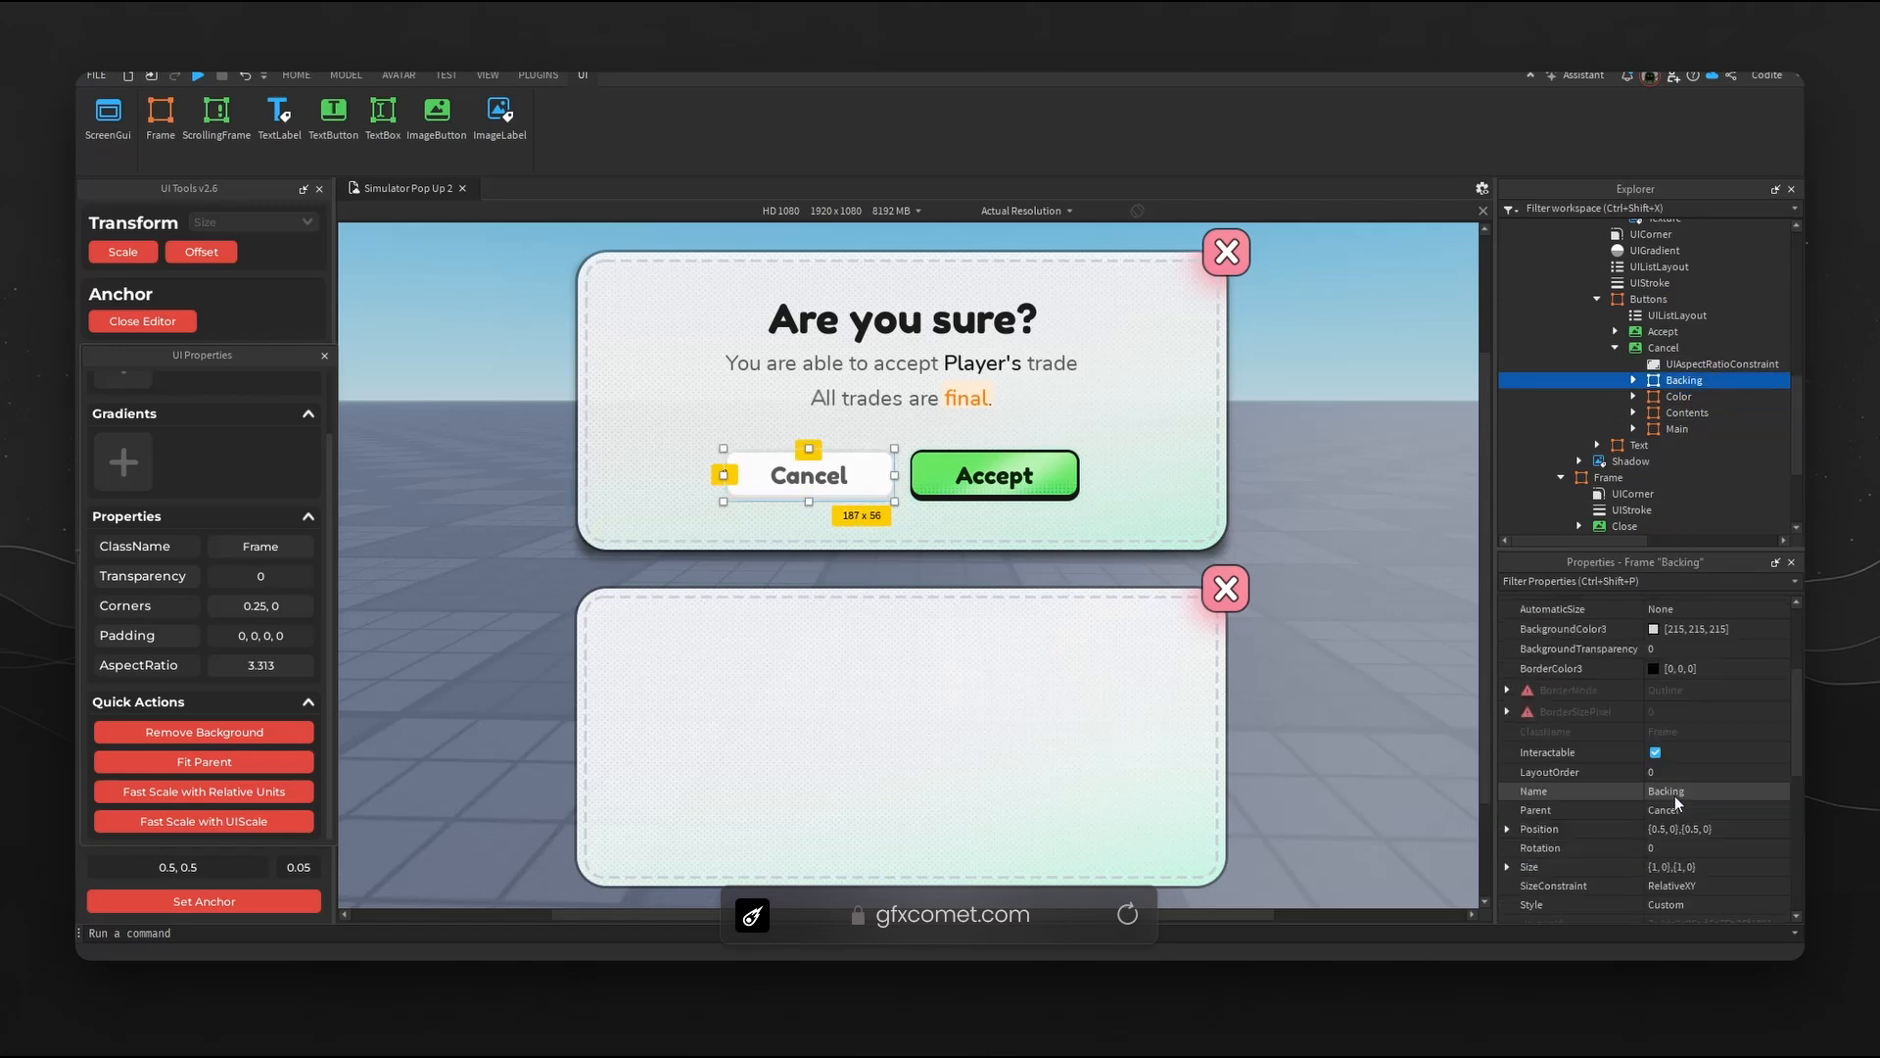
- Try a near-black background color on the original Cancel button's Backing frame, then undo the color change
left_click(1655, 628)
left_click_drag(984, 308, 1360, 302)
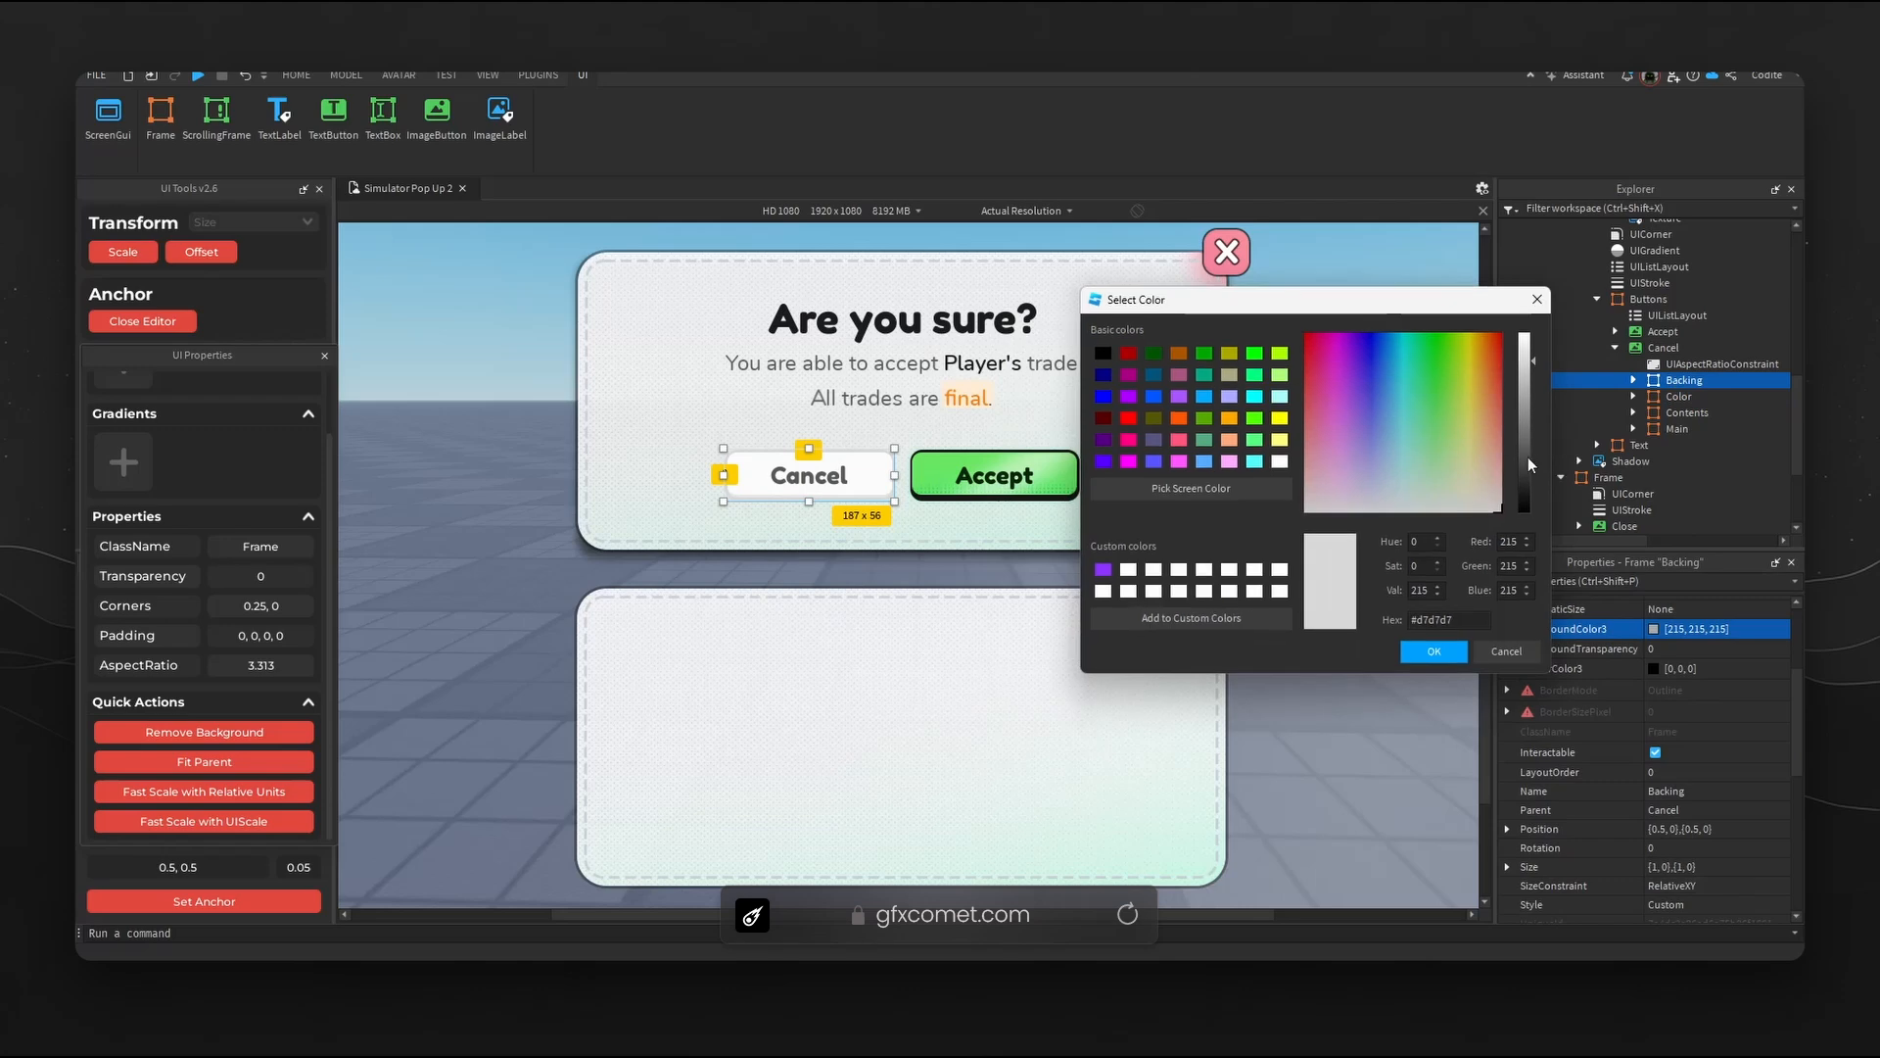
left_click_drag(1524, 460, 1511, 498)
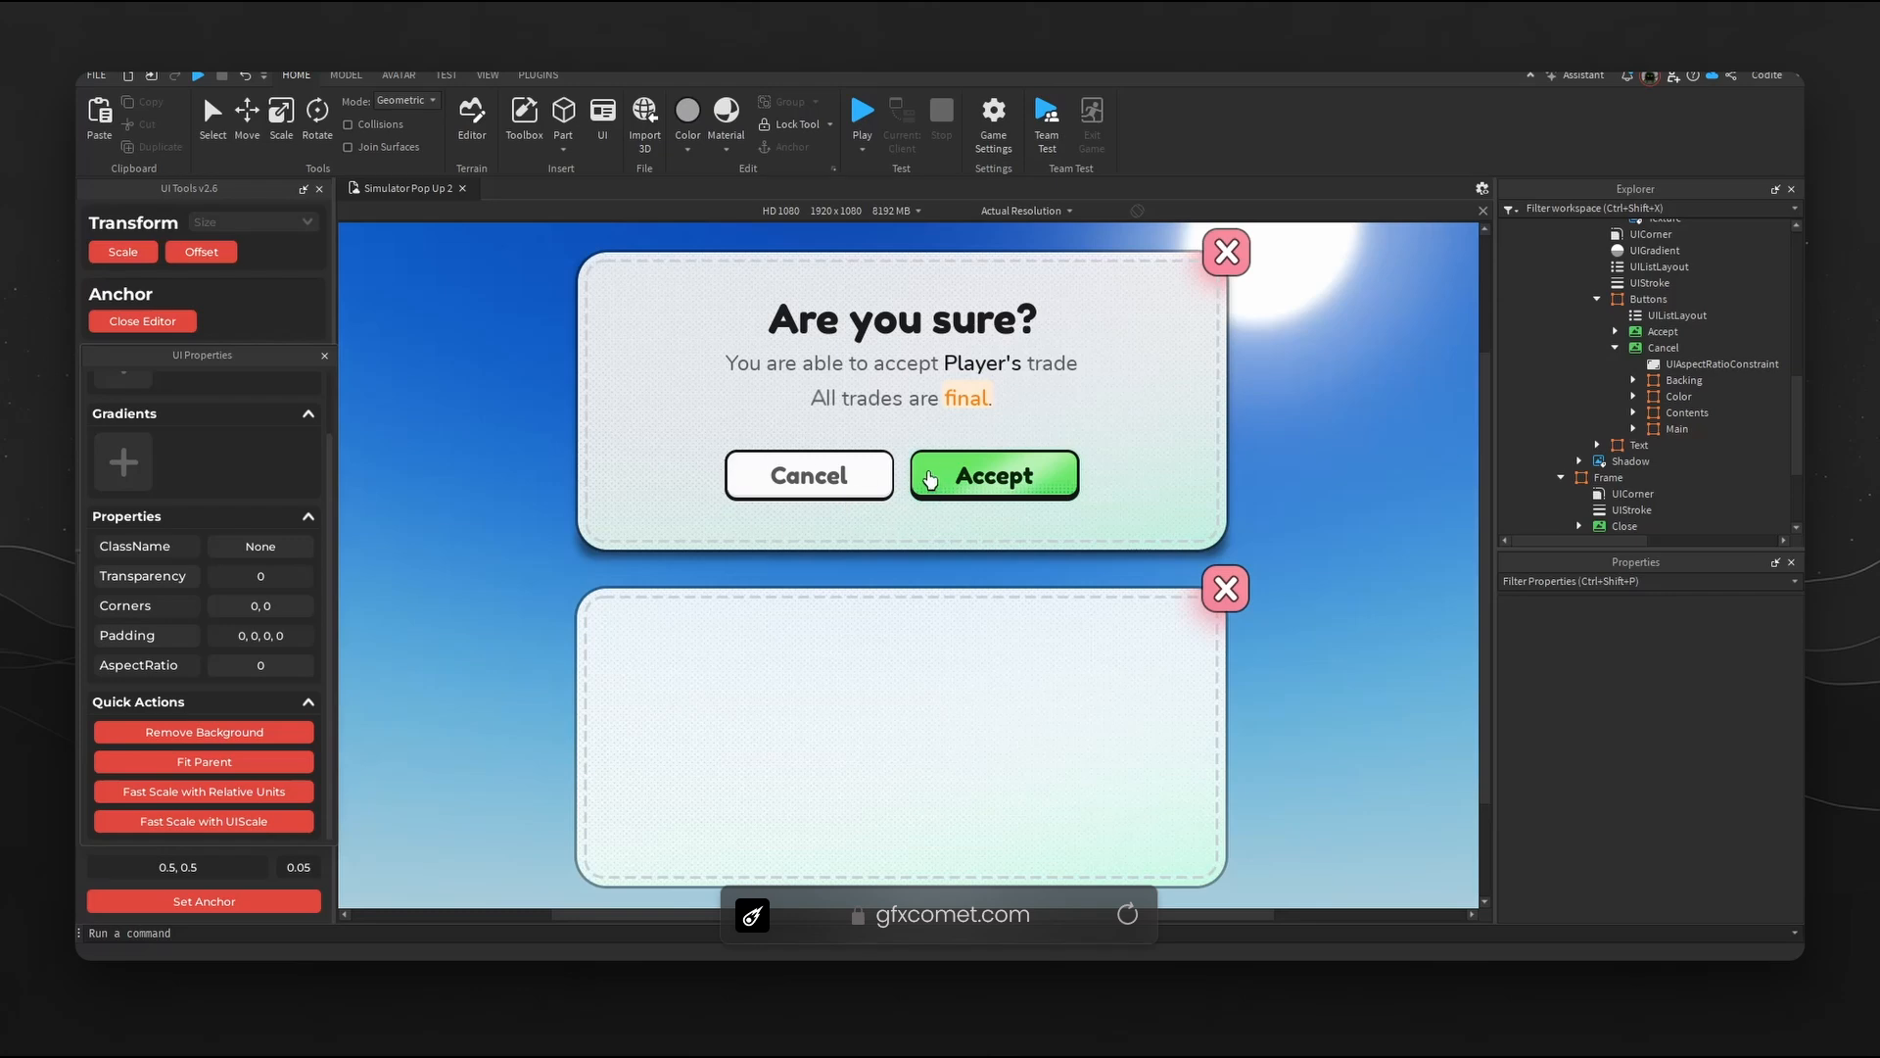
key("ctrl+z")
- Try an X size scale of 0.5 on the original popup's Buttons frame, then undo the change
left_click(1600, 299)
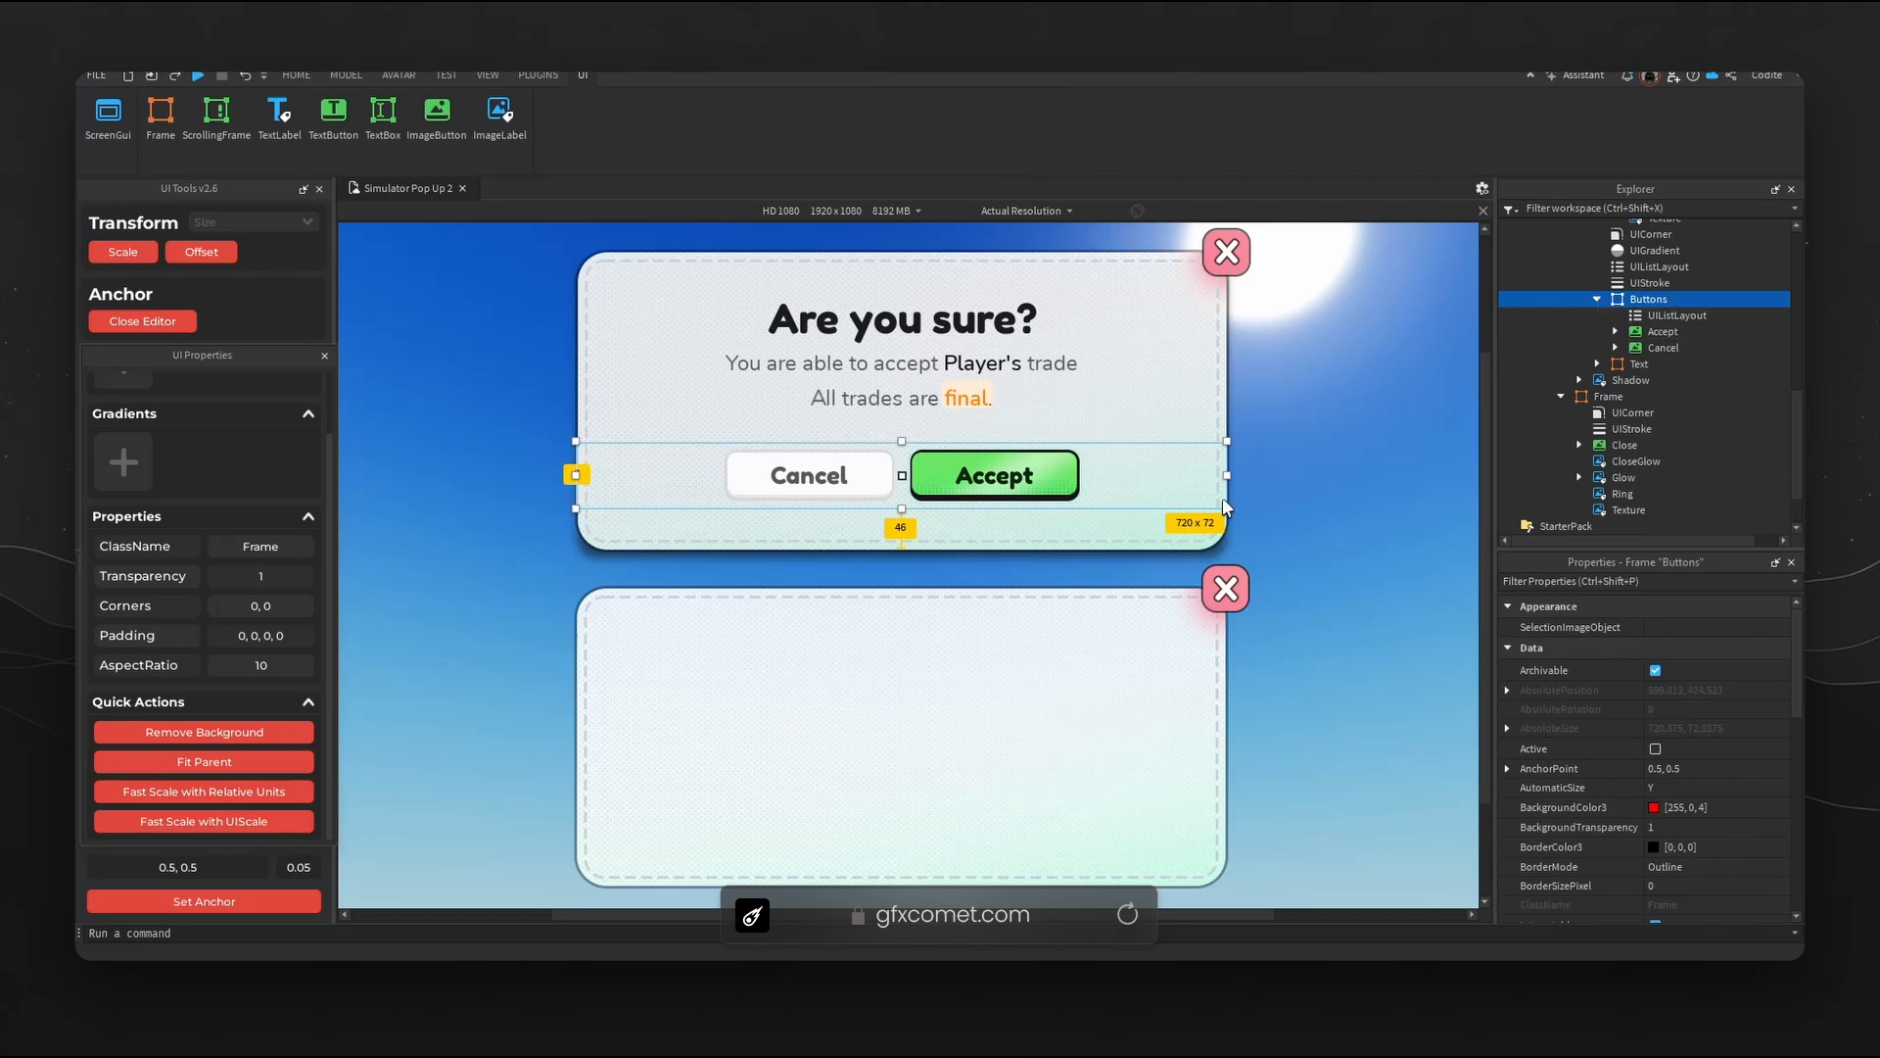
scroll(1630, 734, "down", 5)
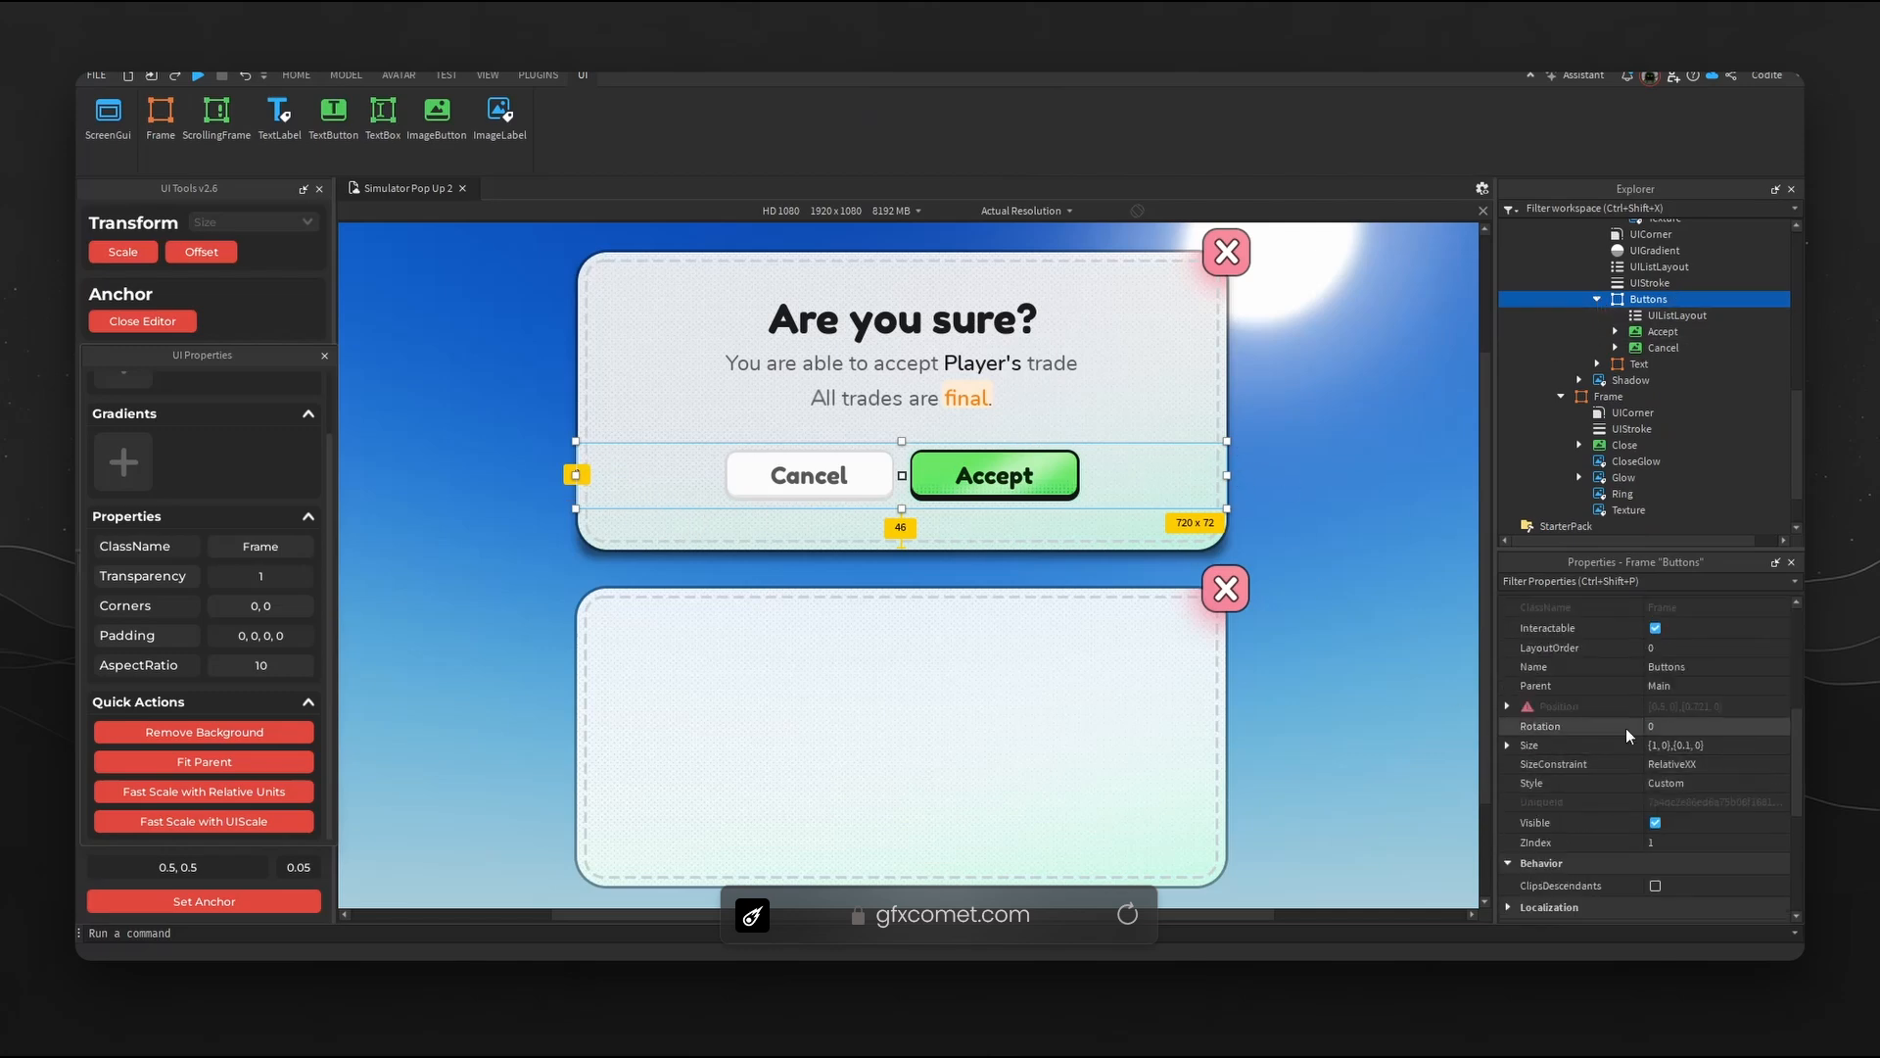
scroll(1626, 729, "down", 2)
left_click(1508, 626)
left_click(1526, 646)
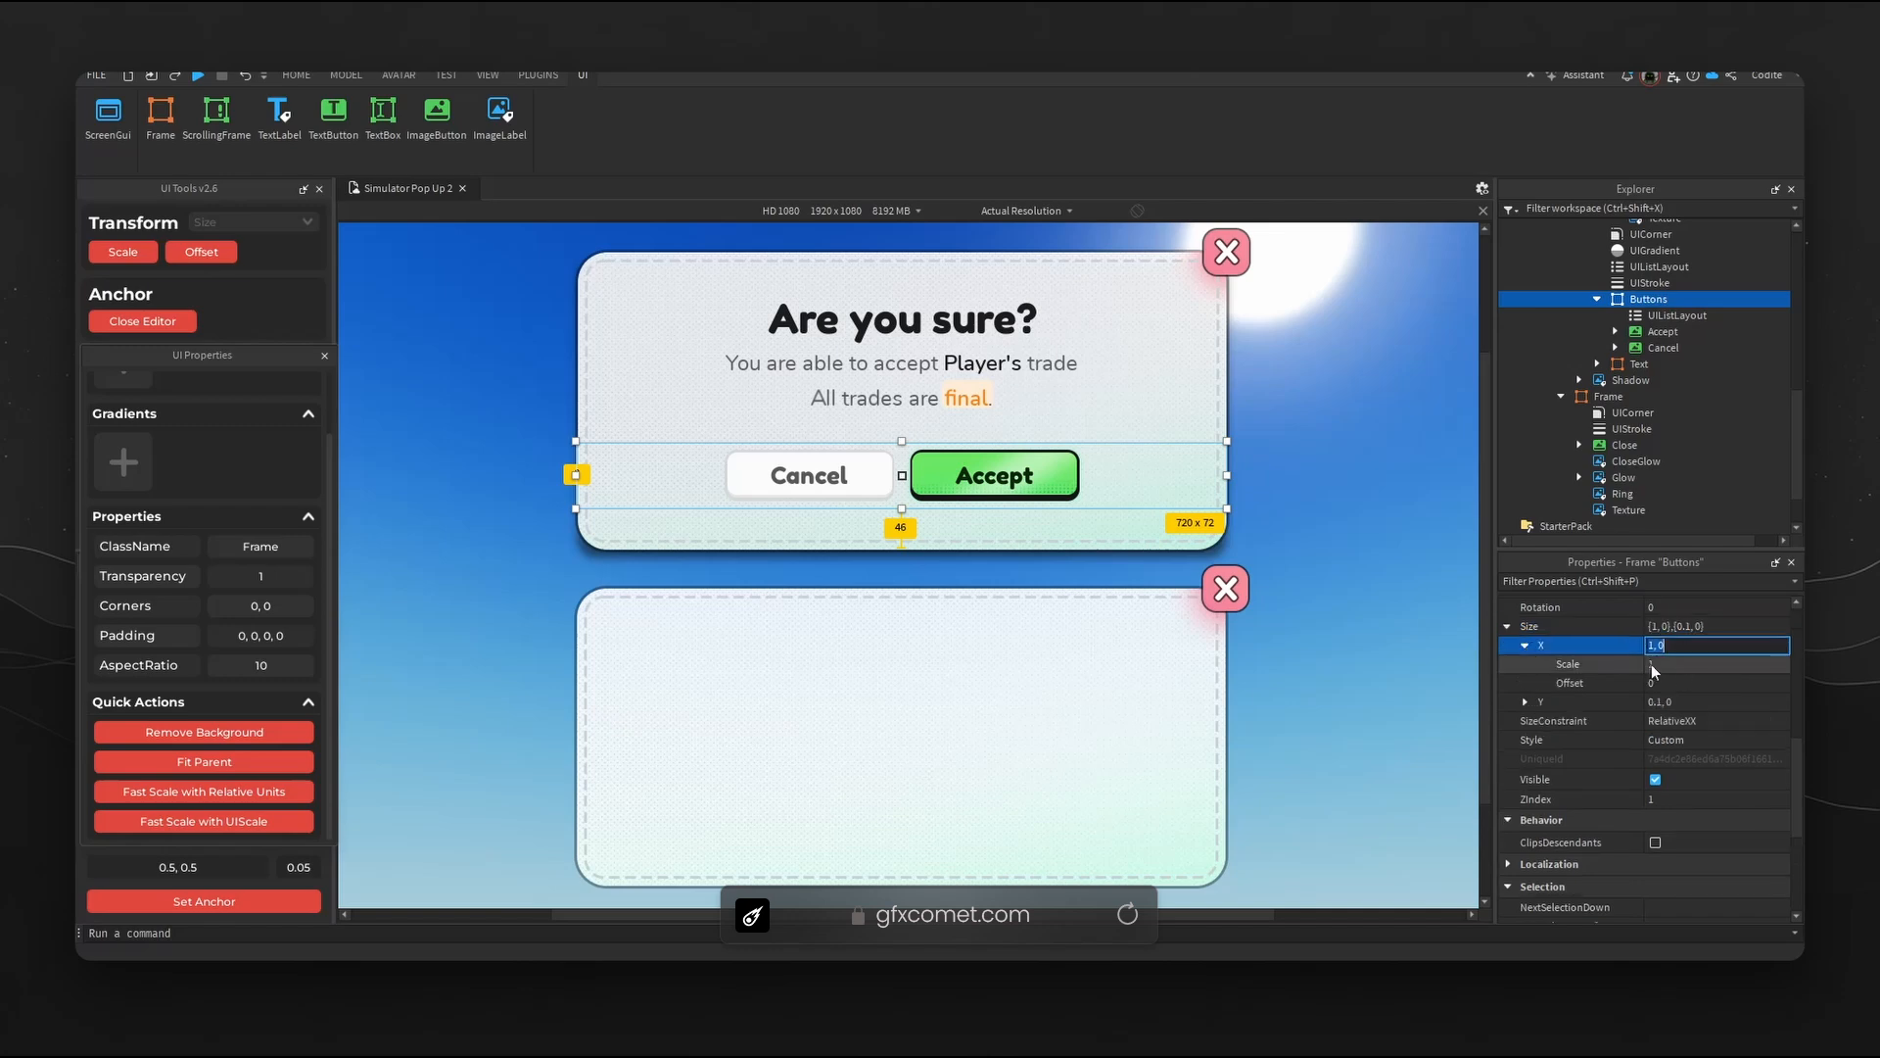
left_click(1681, 663)
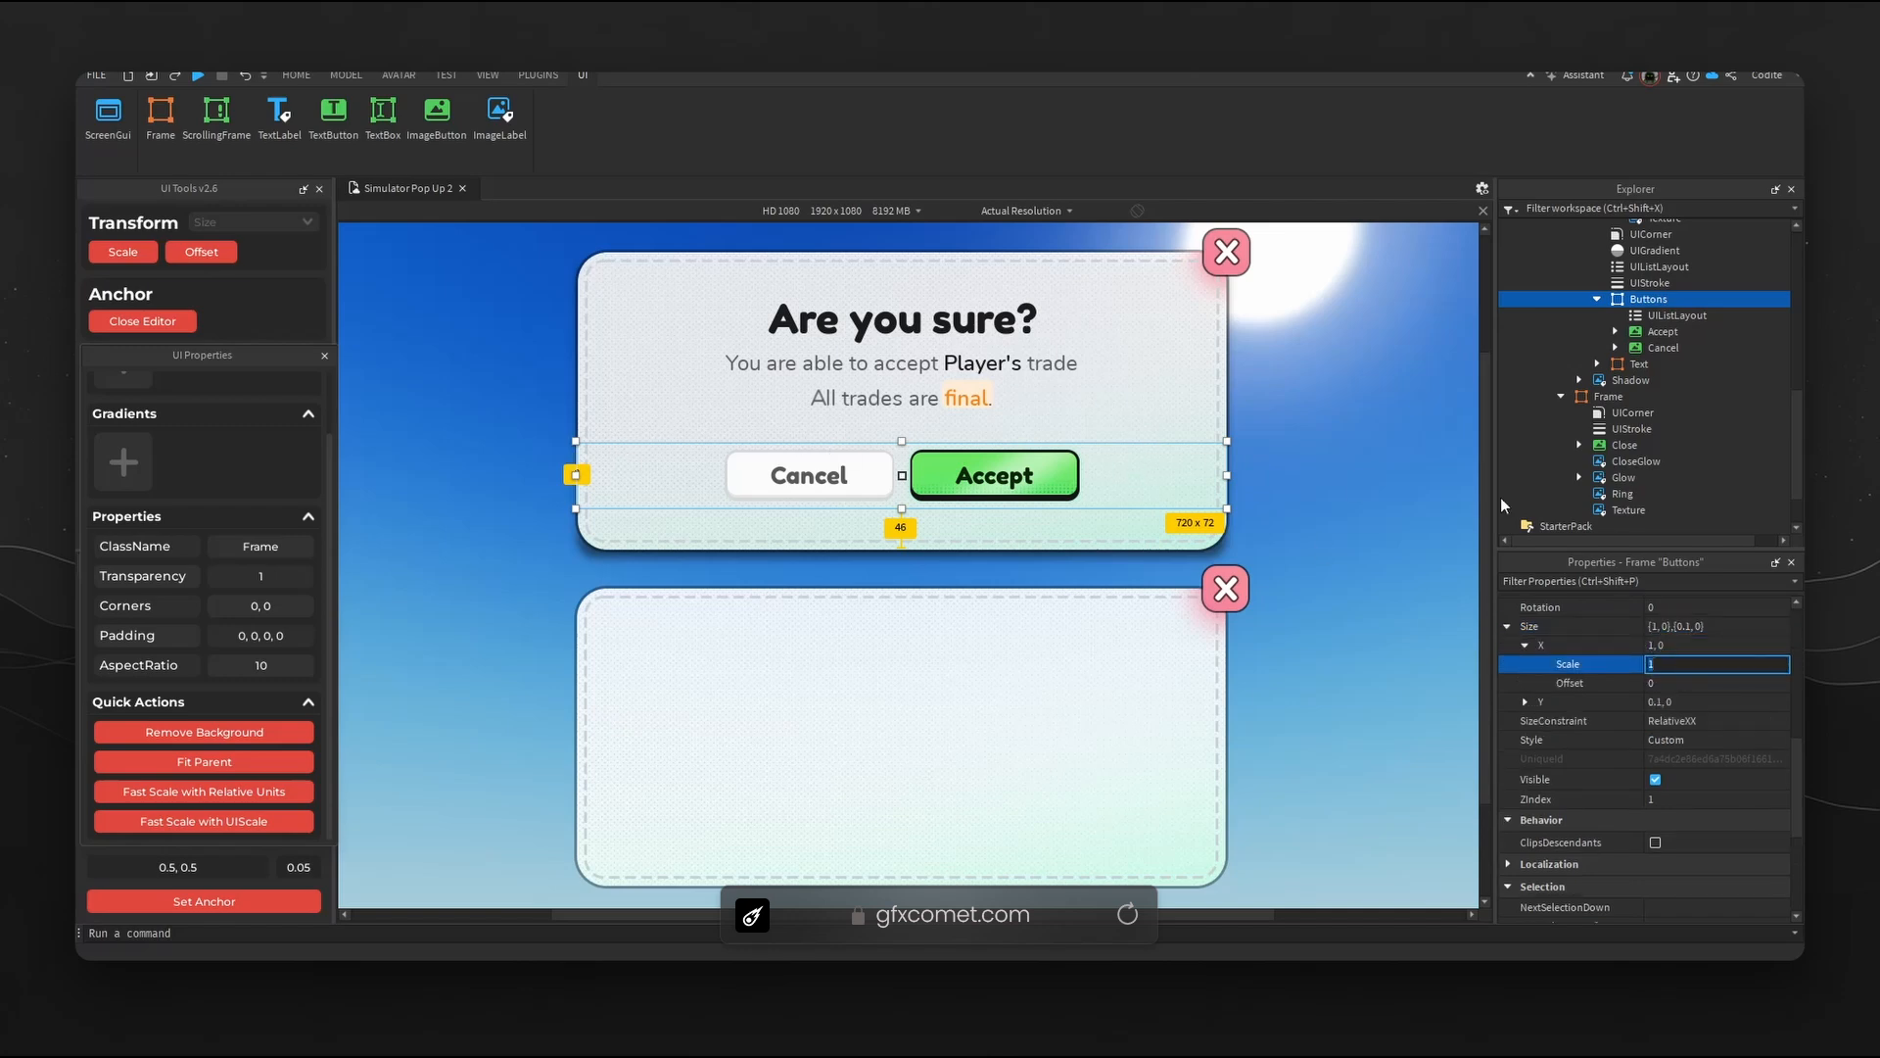
type("0.5")
key("Return")
key("ctrl+z")
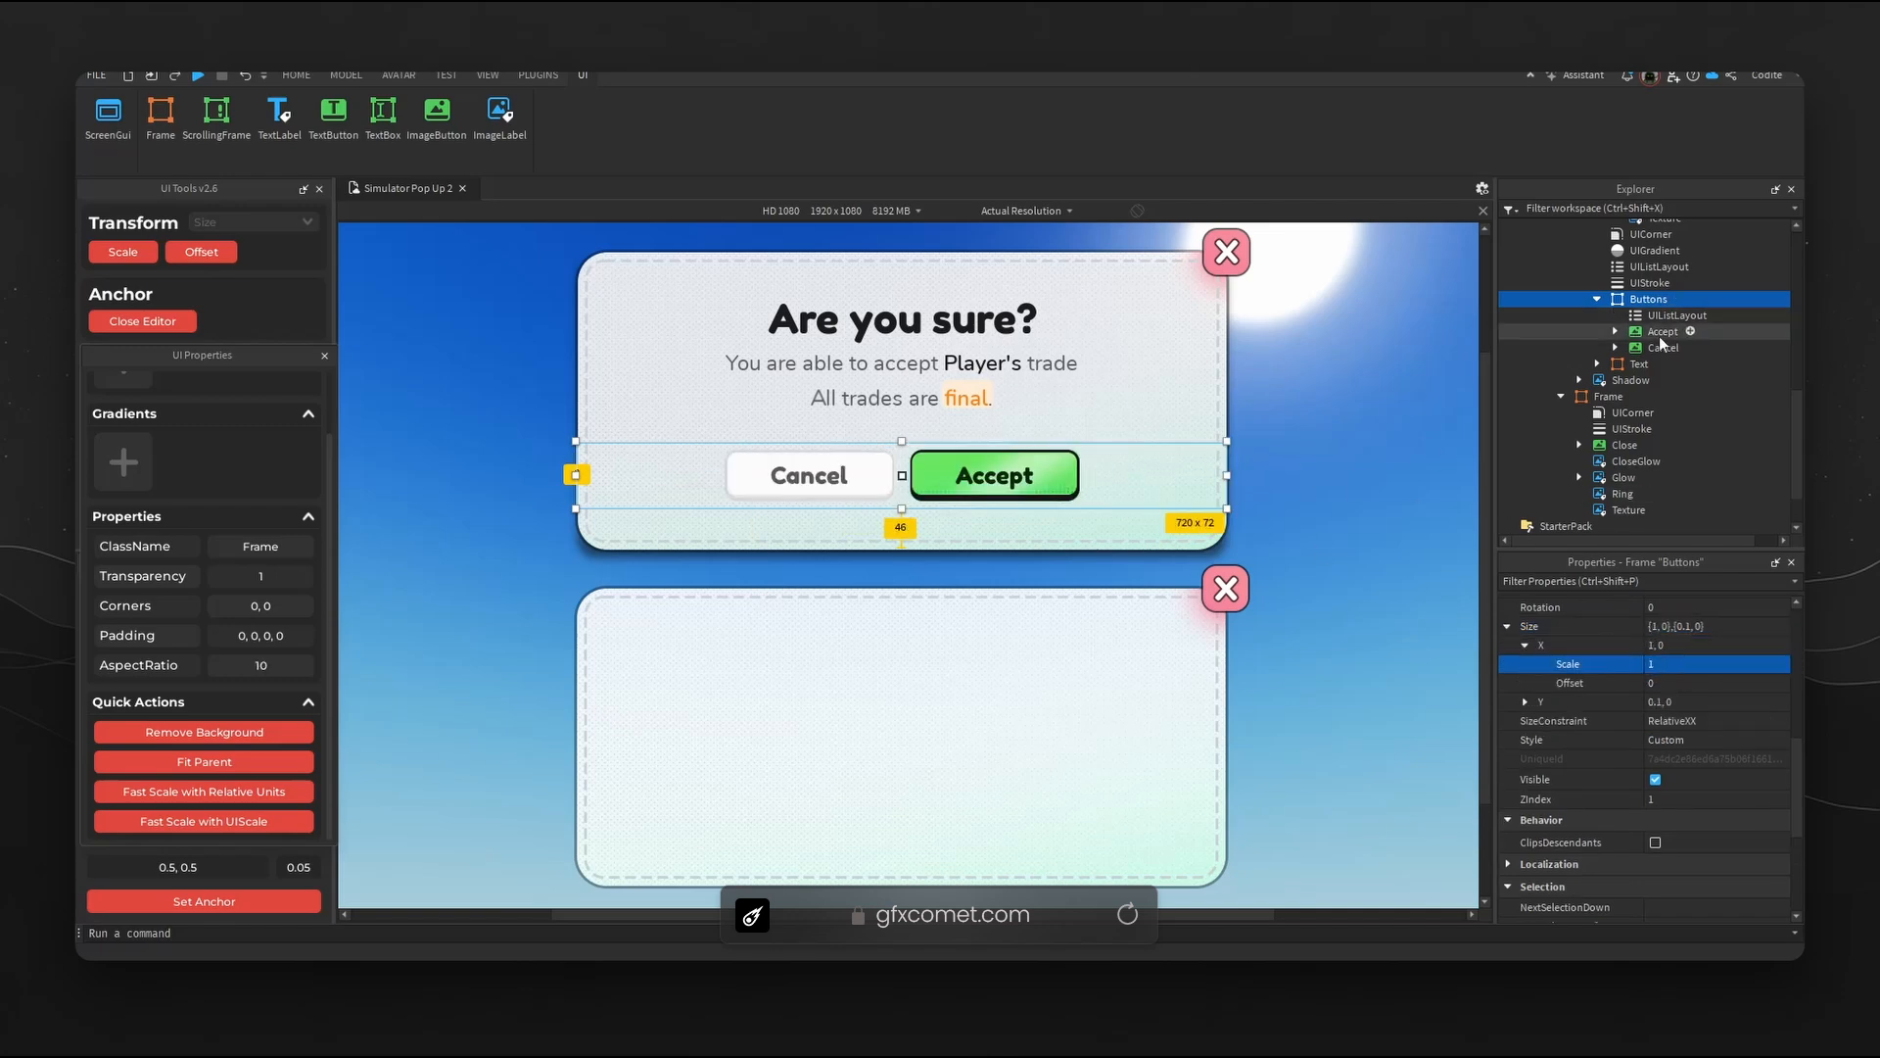
- Copy the original popup's Buttons frame with its Cancel and Accept buttons into the new lower popup Frame
scroll(1659, 343, "up", 2)
left_click(1596, 391)
left_click(1071, 688)
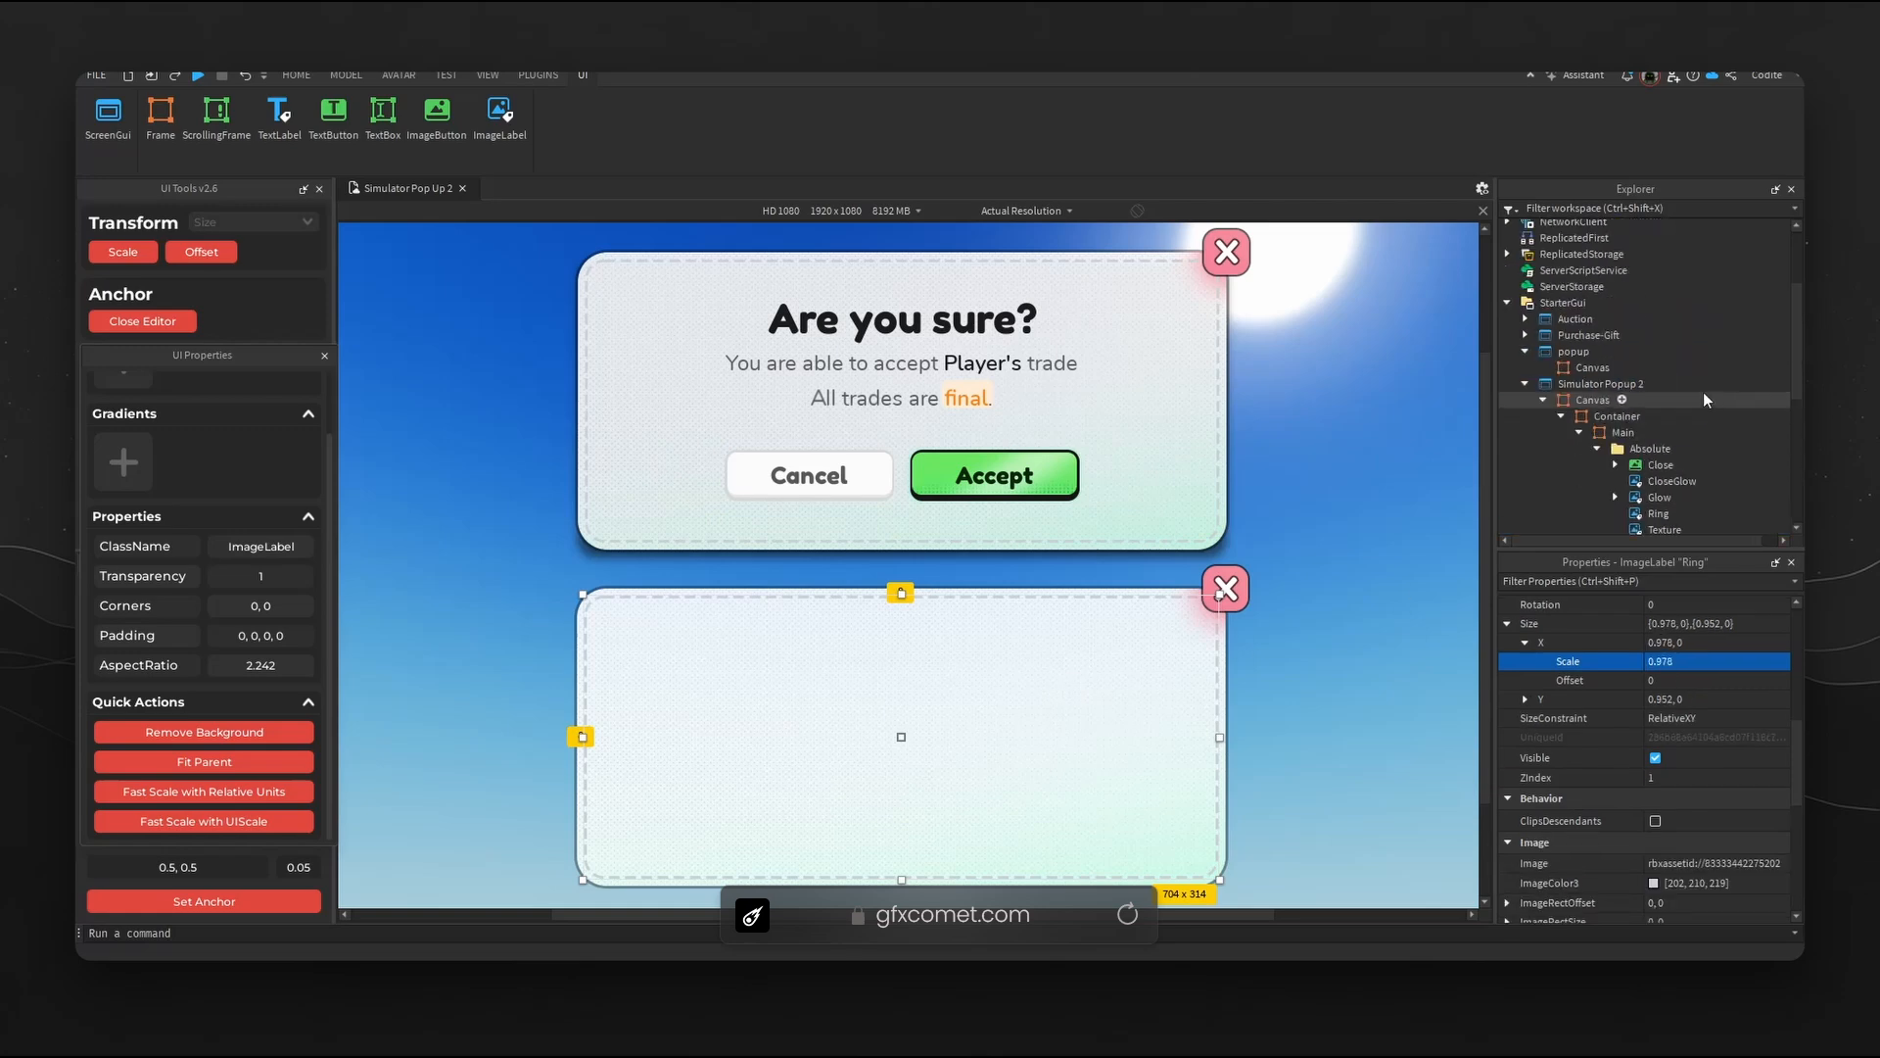
scroll(1596, 421, "up", 2)
scroll(1588, 410, "down", 3)
key("ctrl+v")
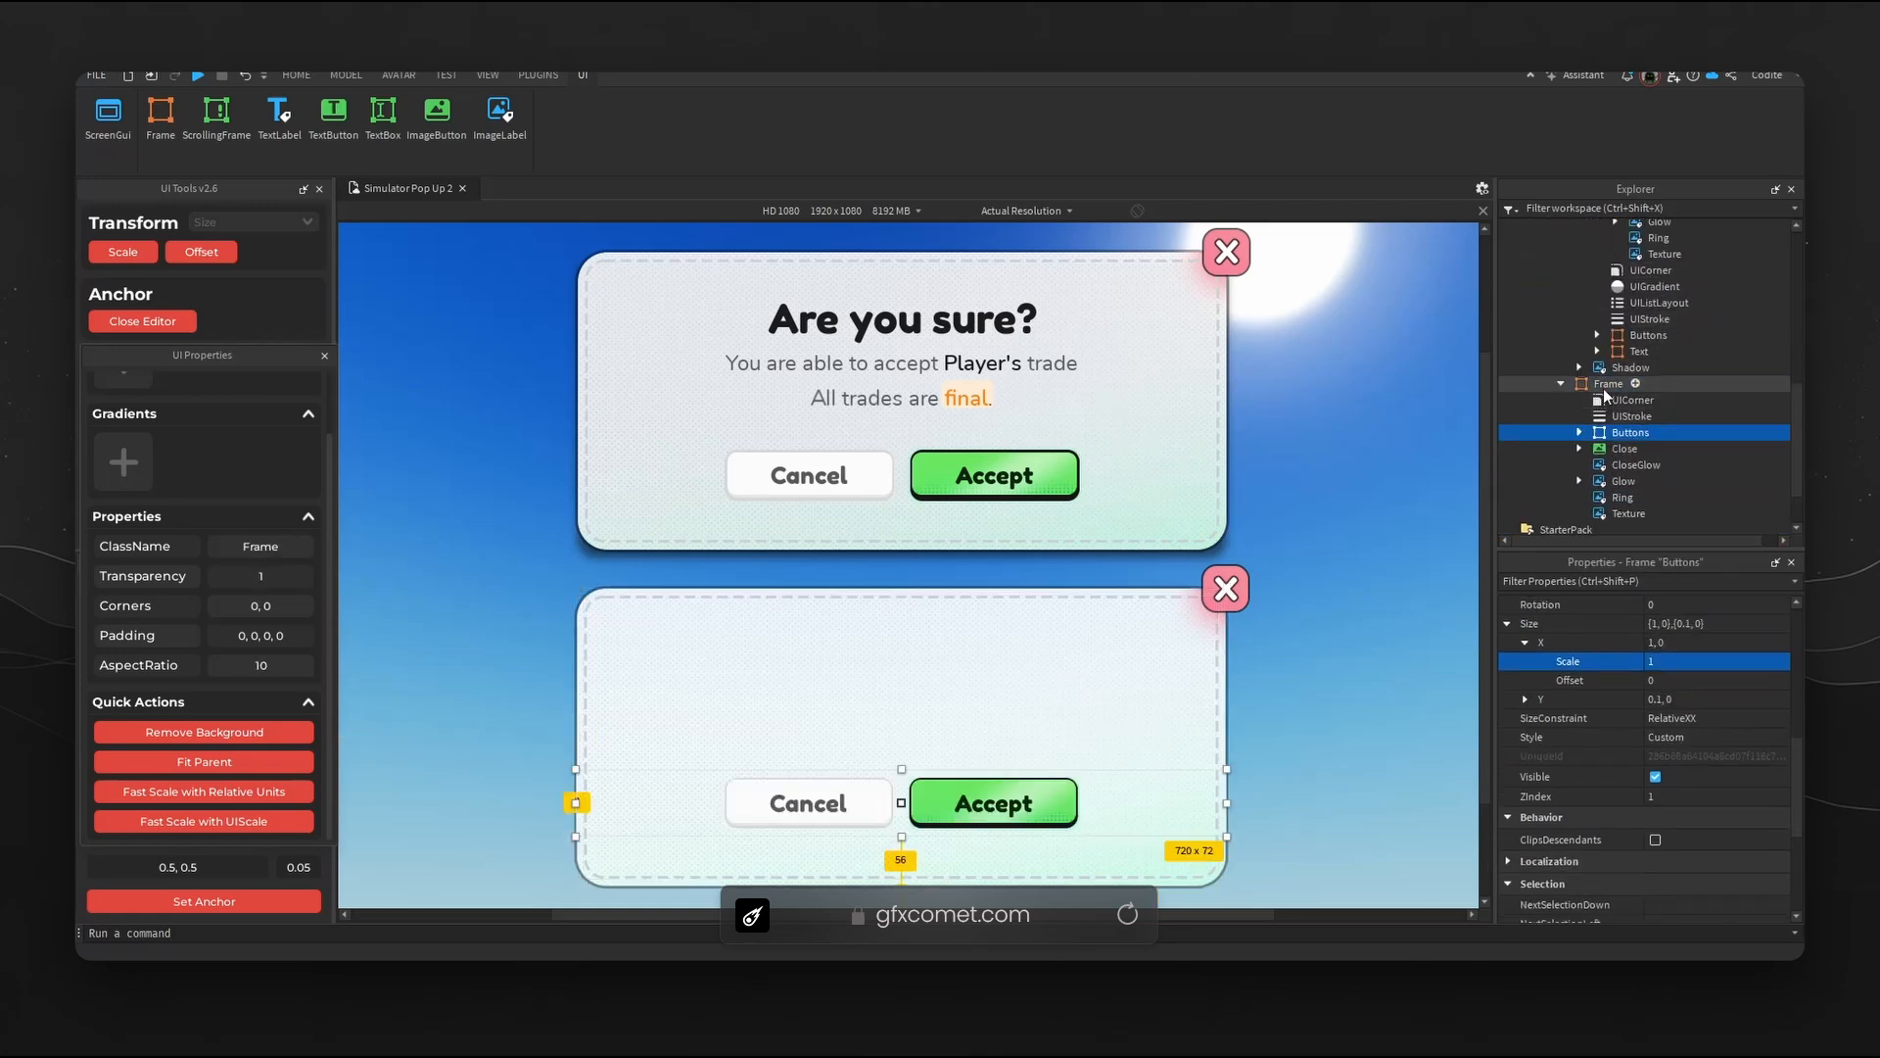
- Check the horizontal and vertical alignment settings of the UIListLayout inside the pasted Buttons frame
left_click(1578, 432)
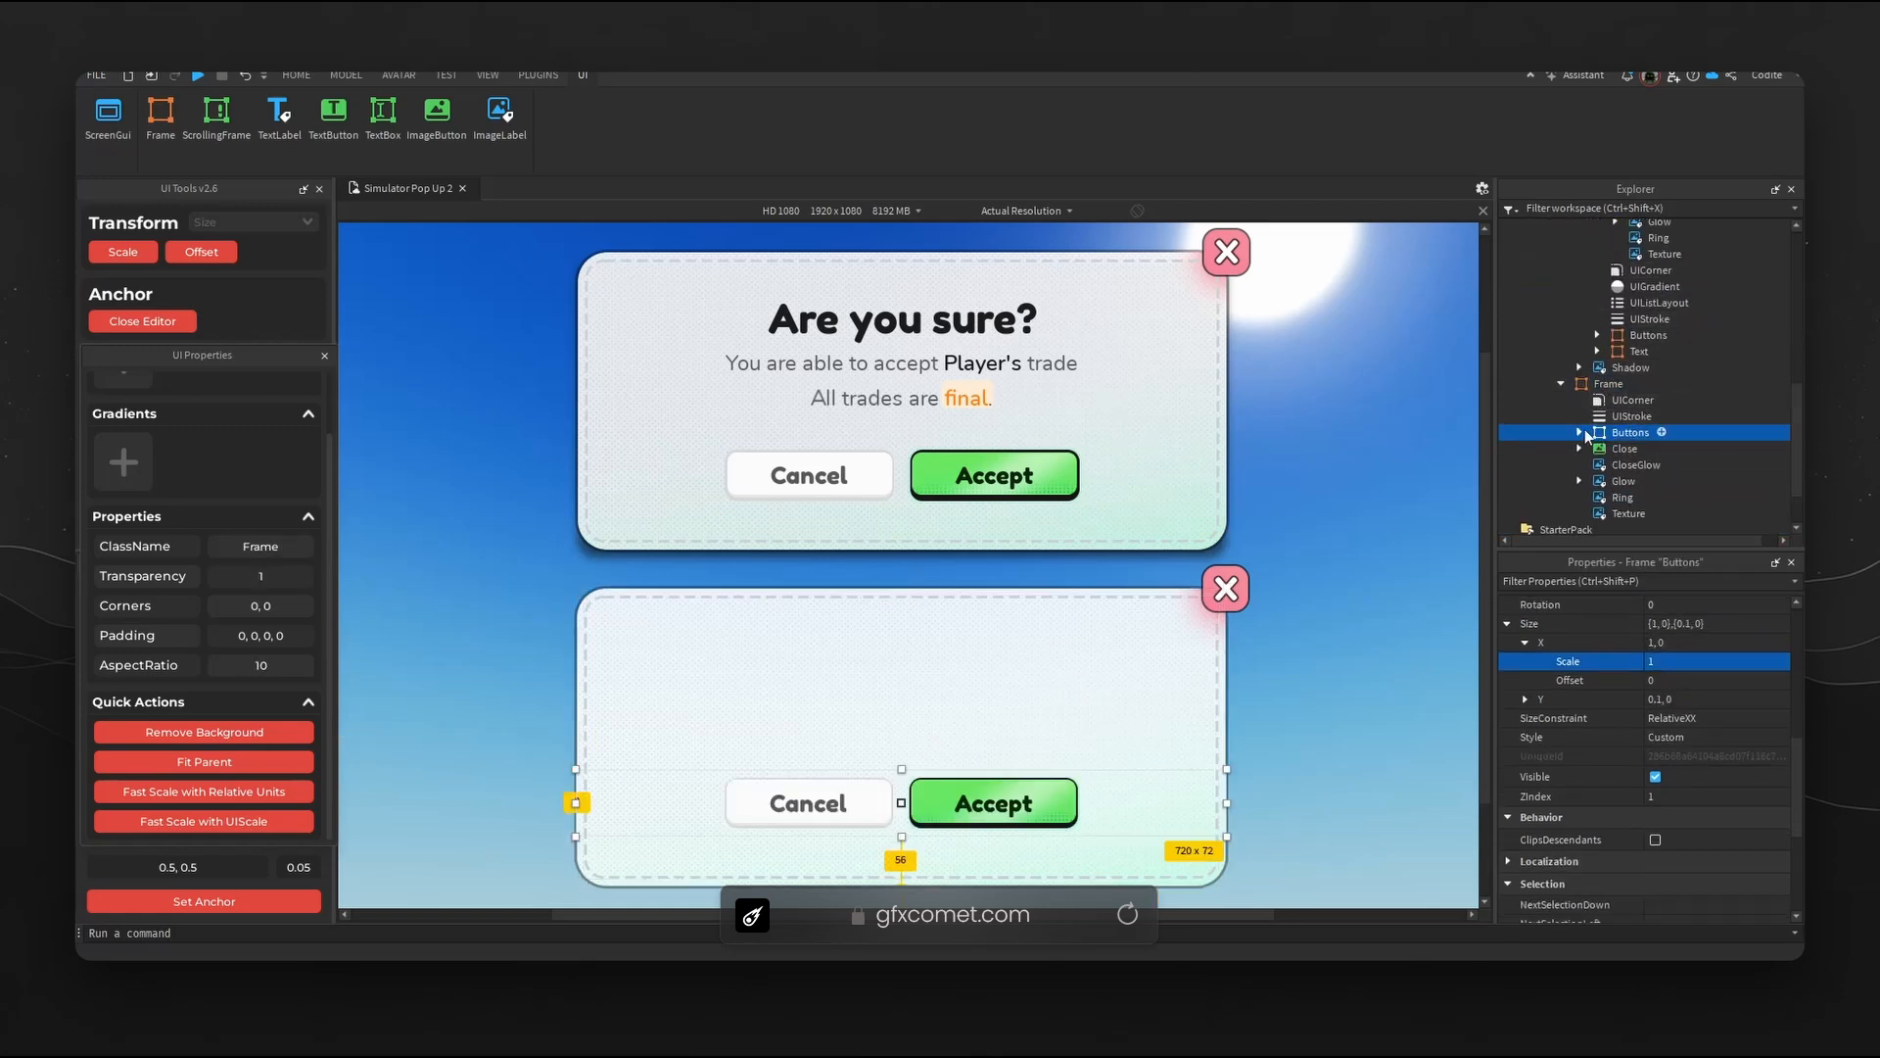
left_click(1651, 449)
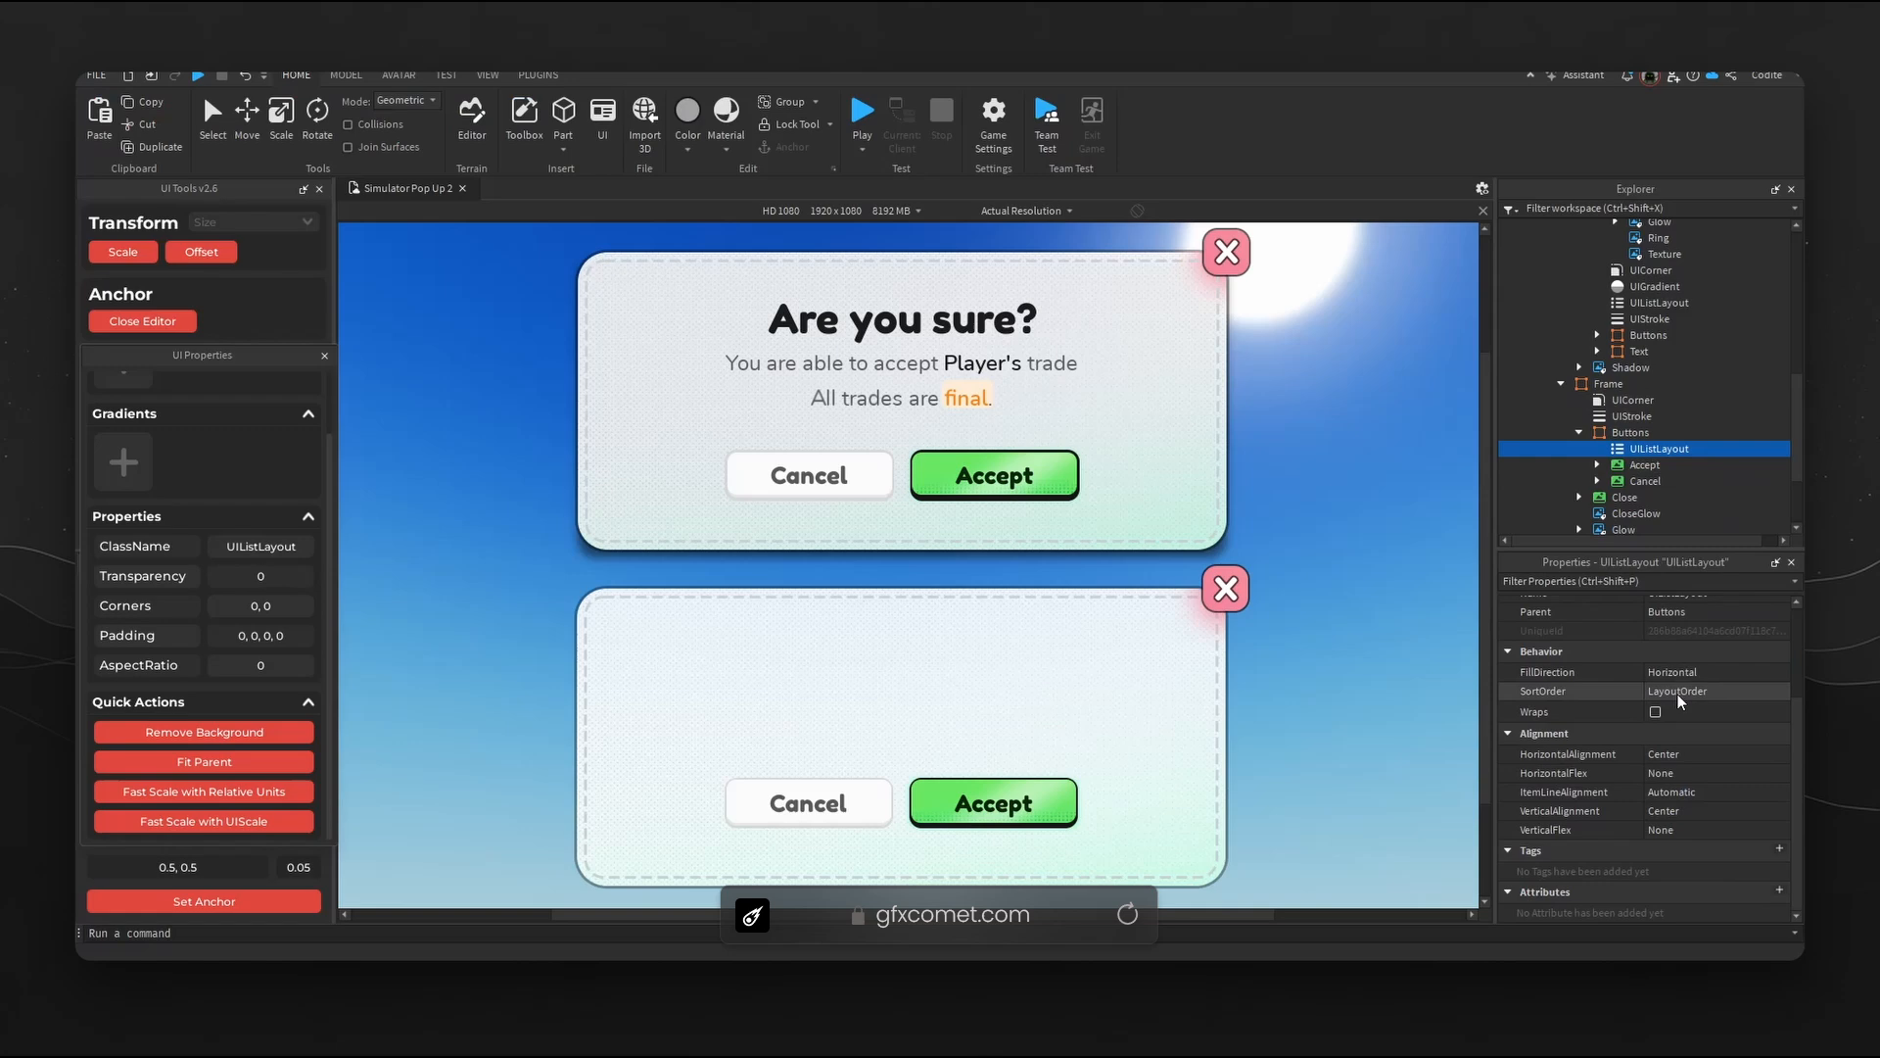
left_click(1682, 813)
left_click(1704, 753)
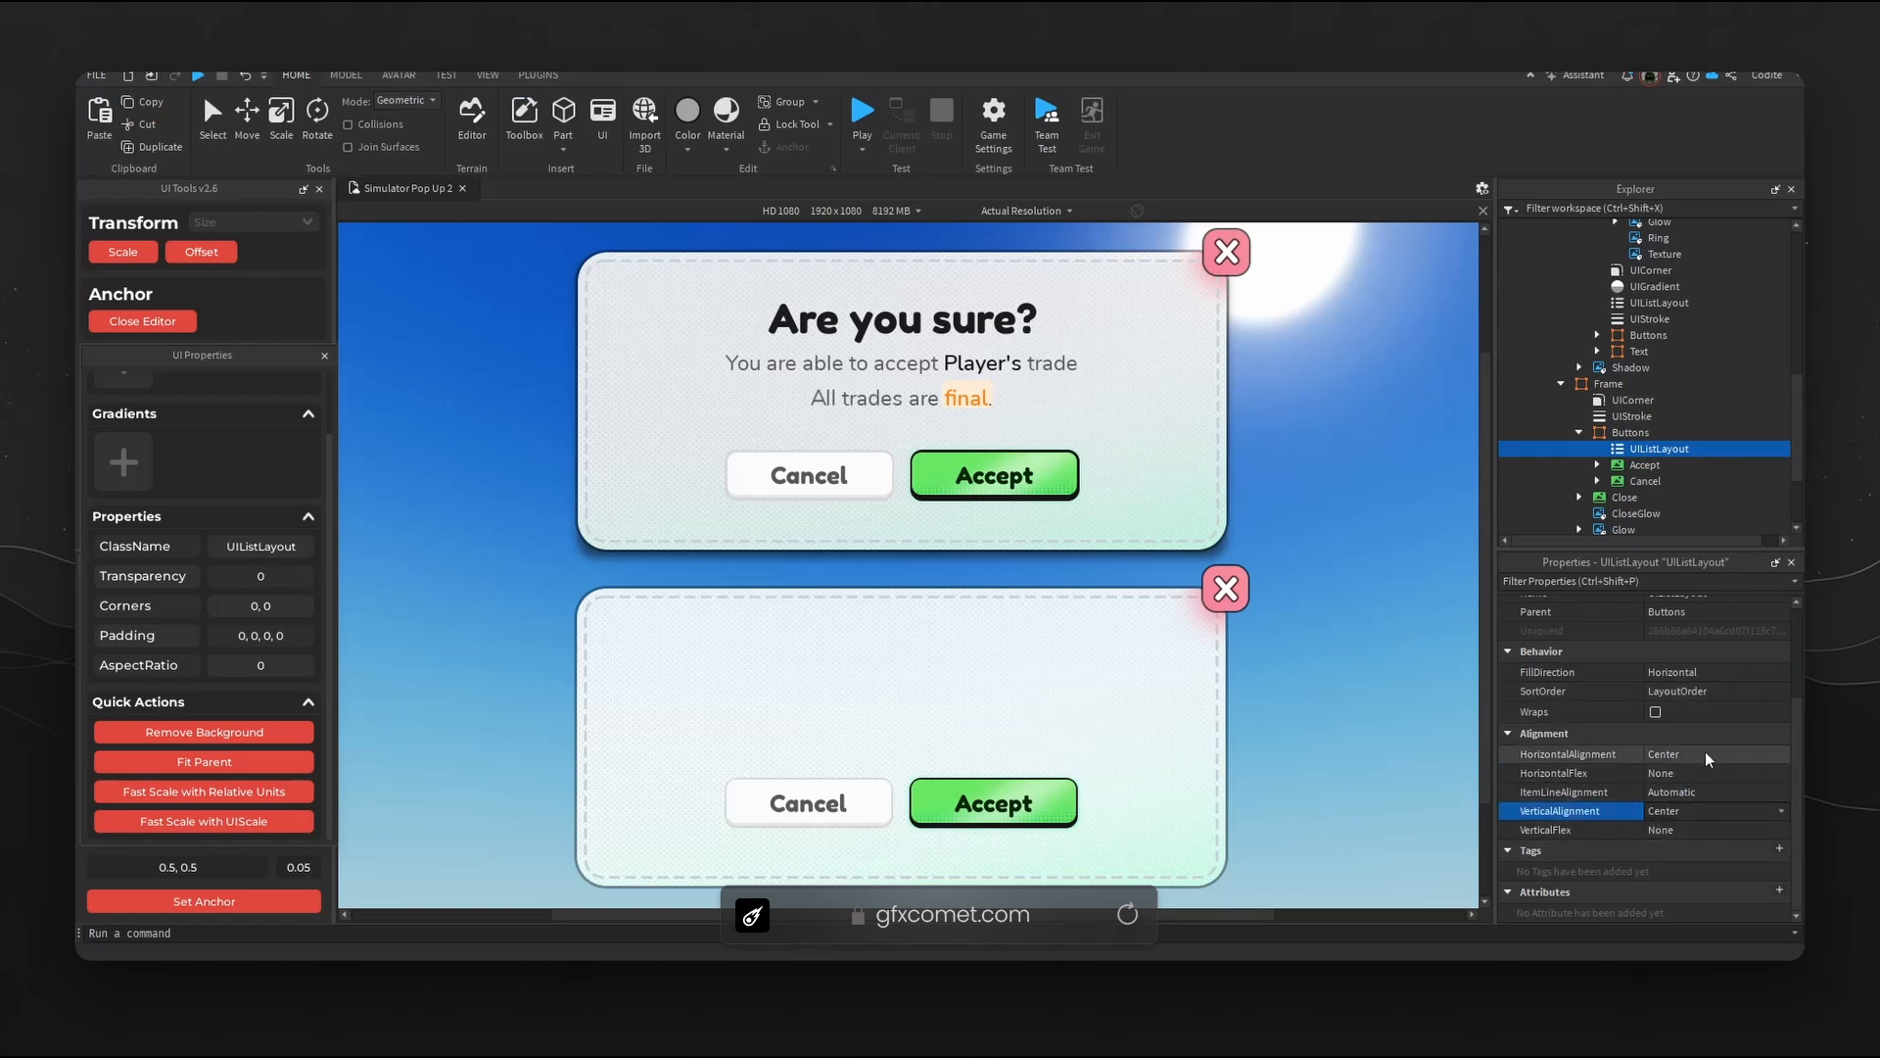
scroll(1618, 635, "up", 3)
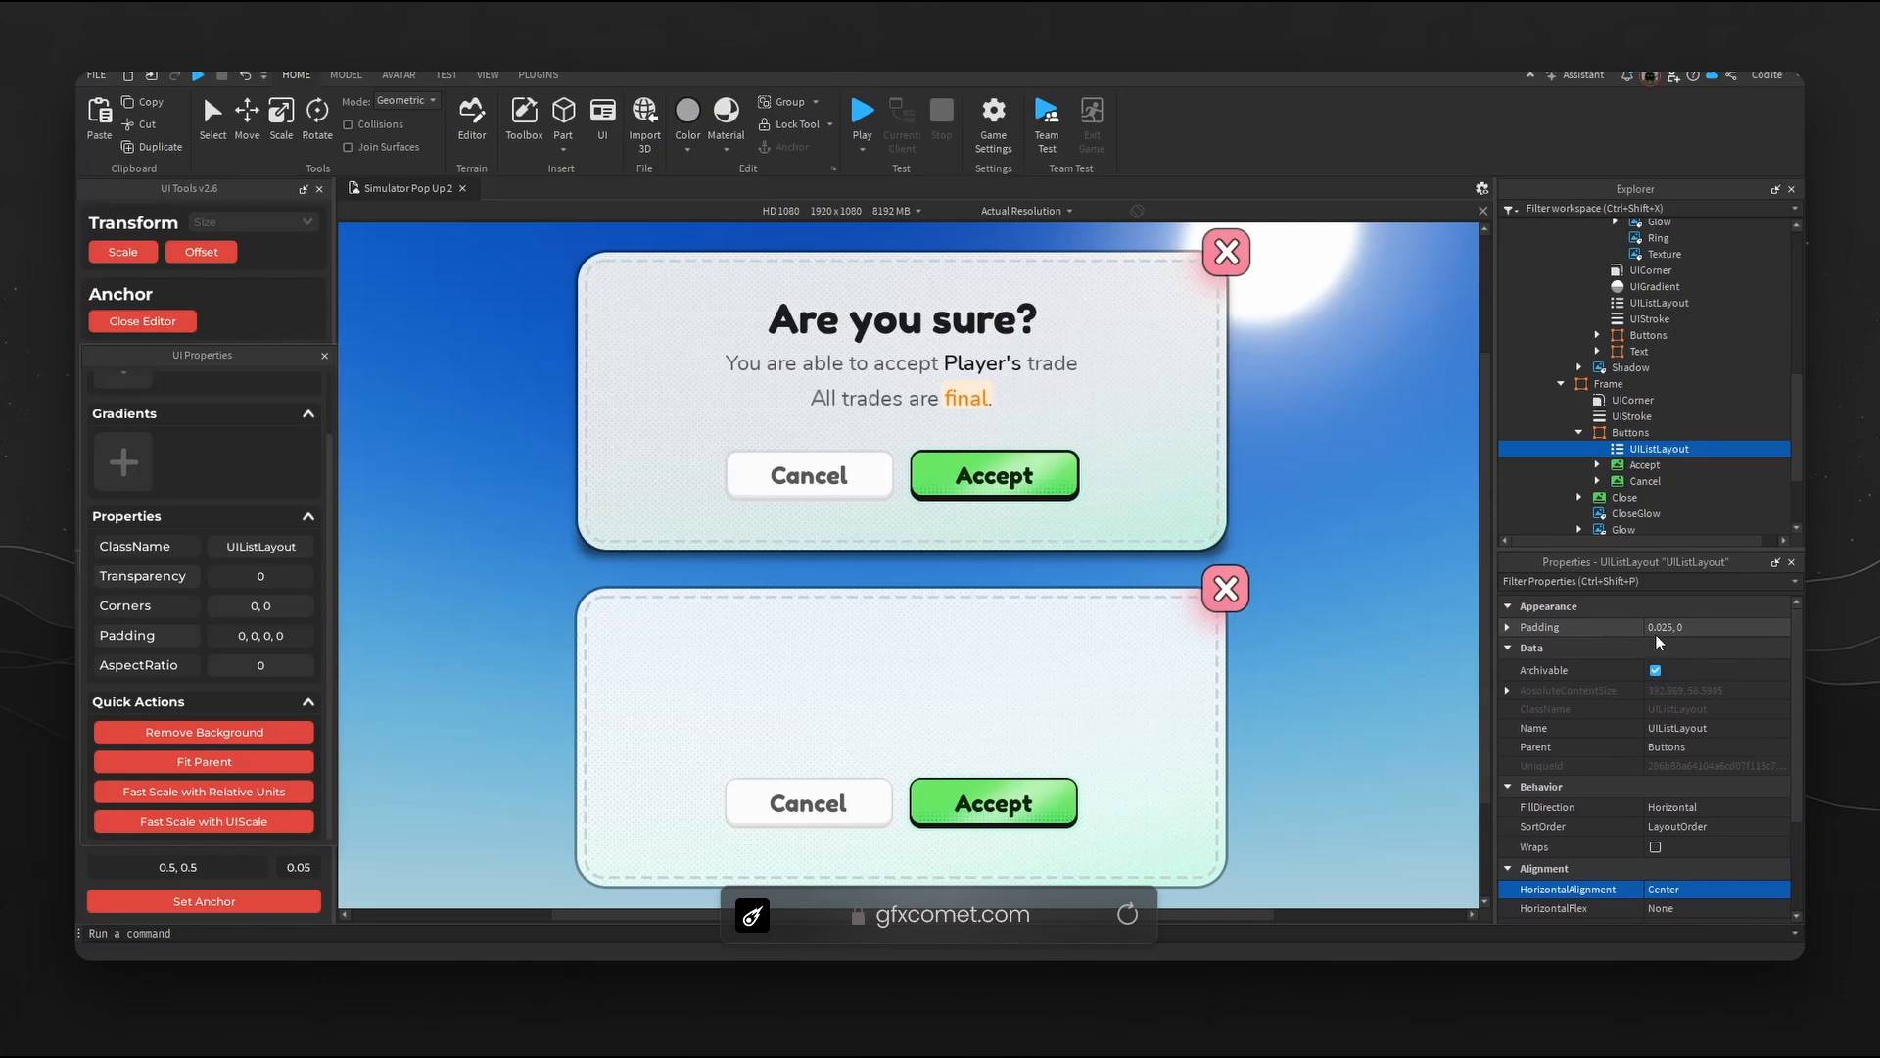
- Try padding scales of 0.05 and 0.1 on the pasted Buttons frame's UIListLayout, then restore the original spacing
left_click(1509, 627)
left_click(1724, 646)
type(".")
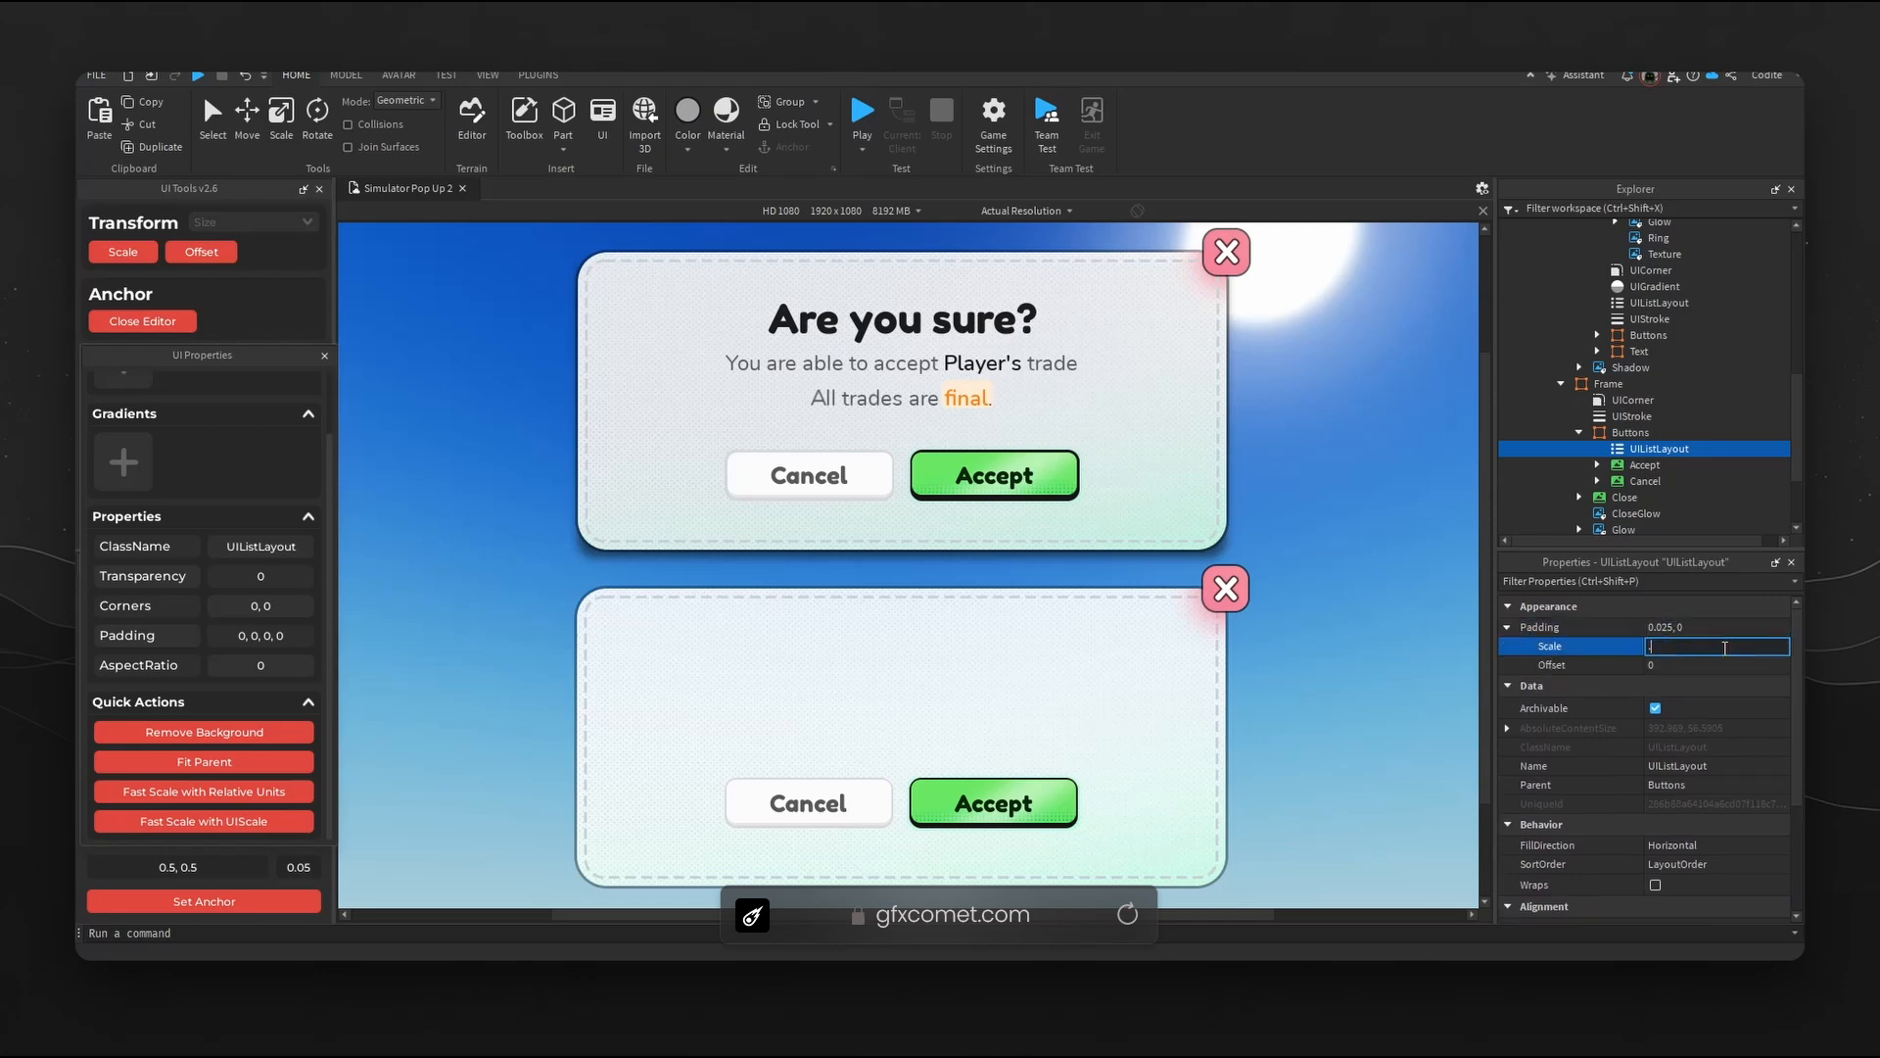
type("05")
key("Return")
left_click(1723, 649)
type(".1")
key("Return")
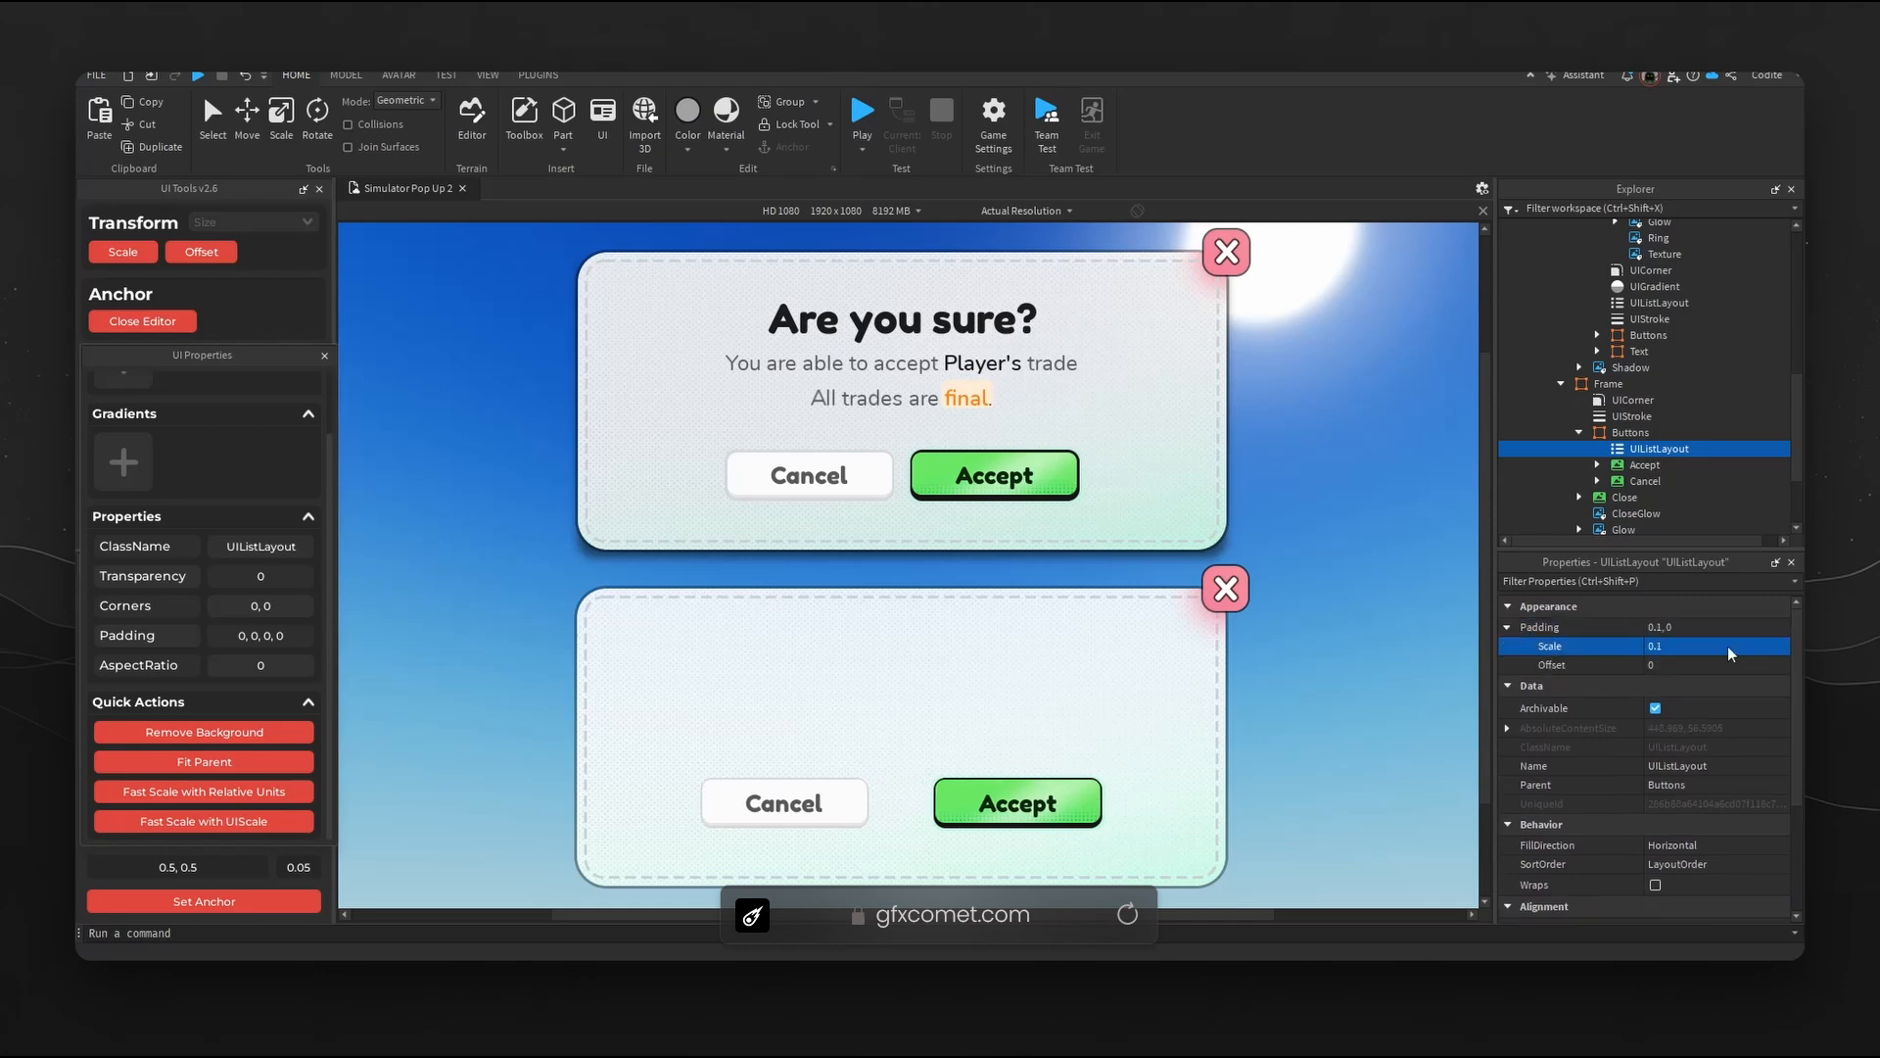
left_click(1728, 646)
scroll(1685, 815, "down", 1)
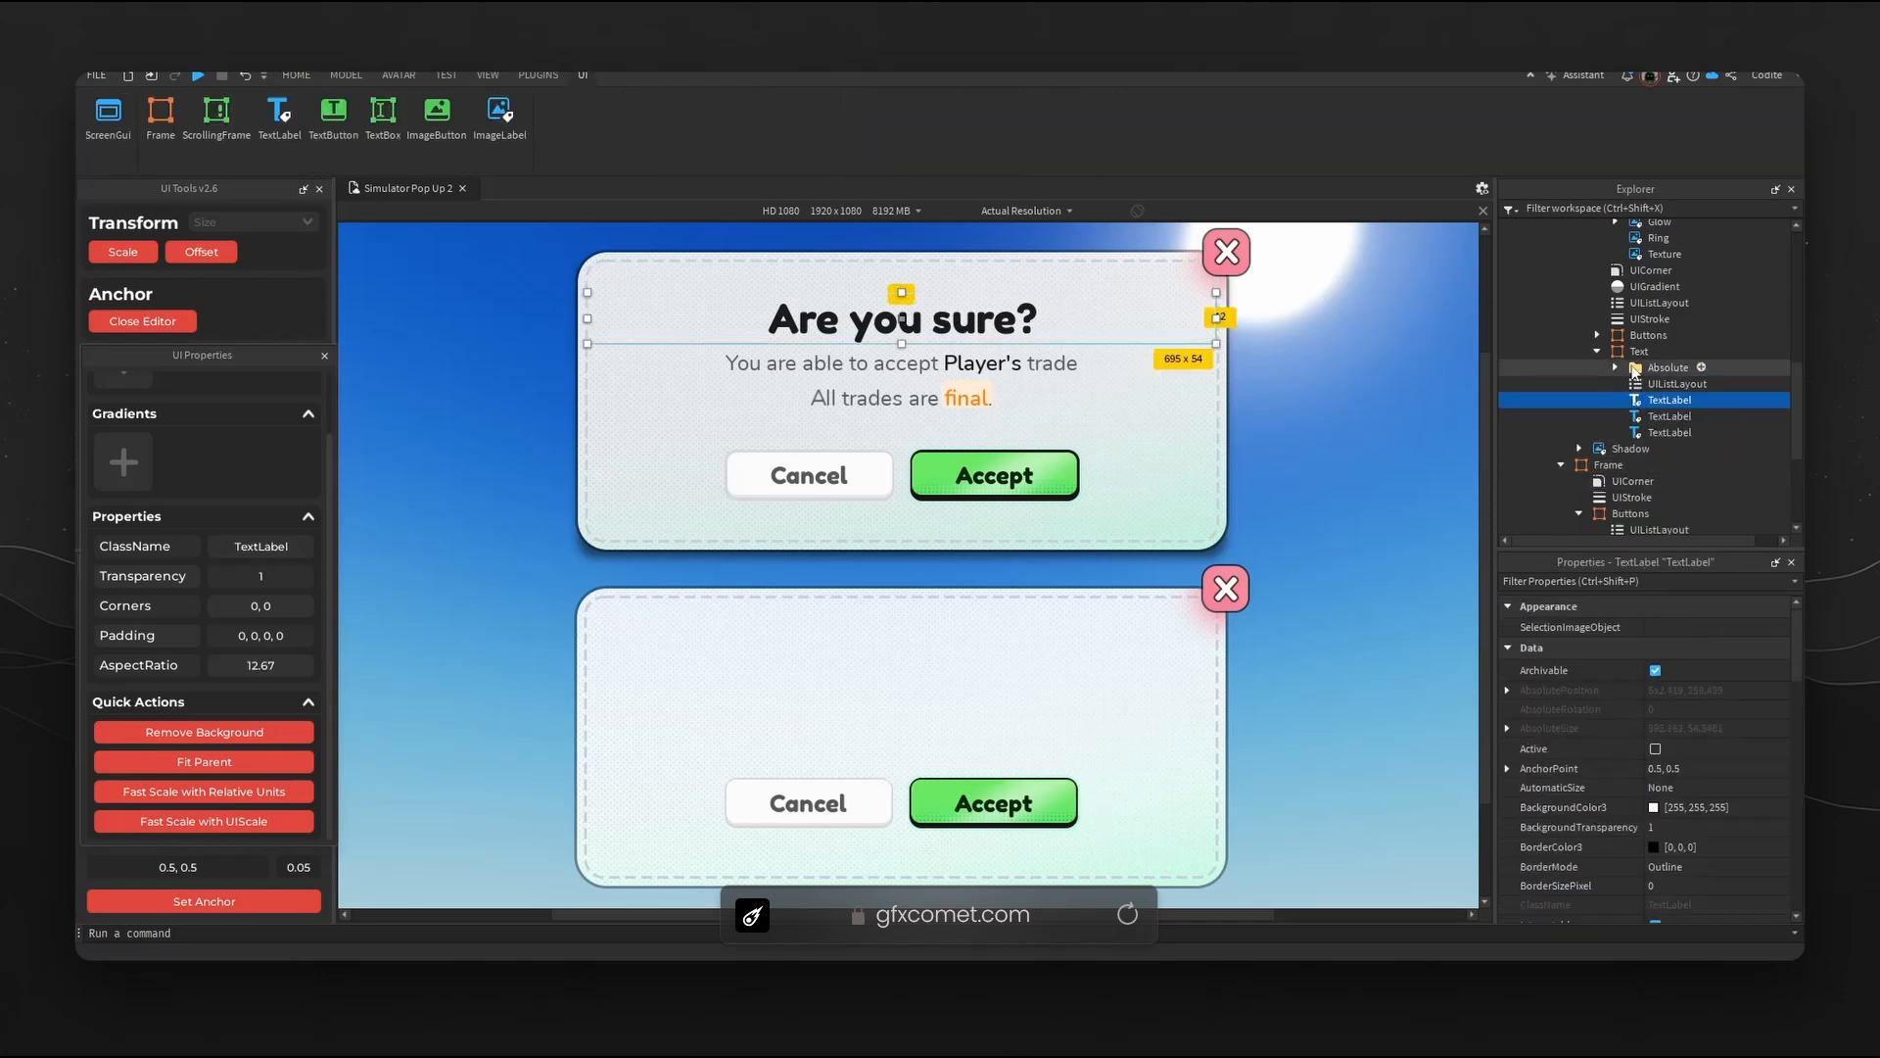
- Insert a child Frame for the text into the new popup Frame and center it with a 0.5, 0.5 anchor
left_click(1633, 352)
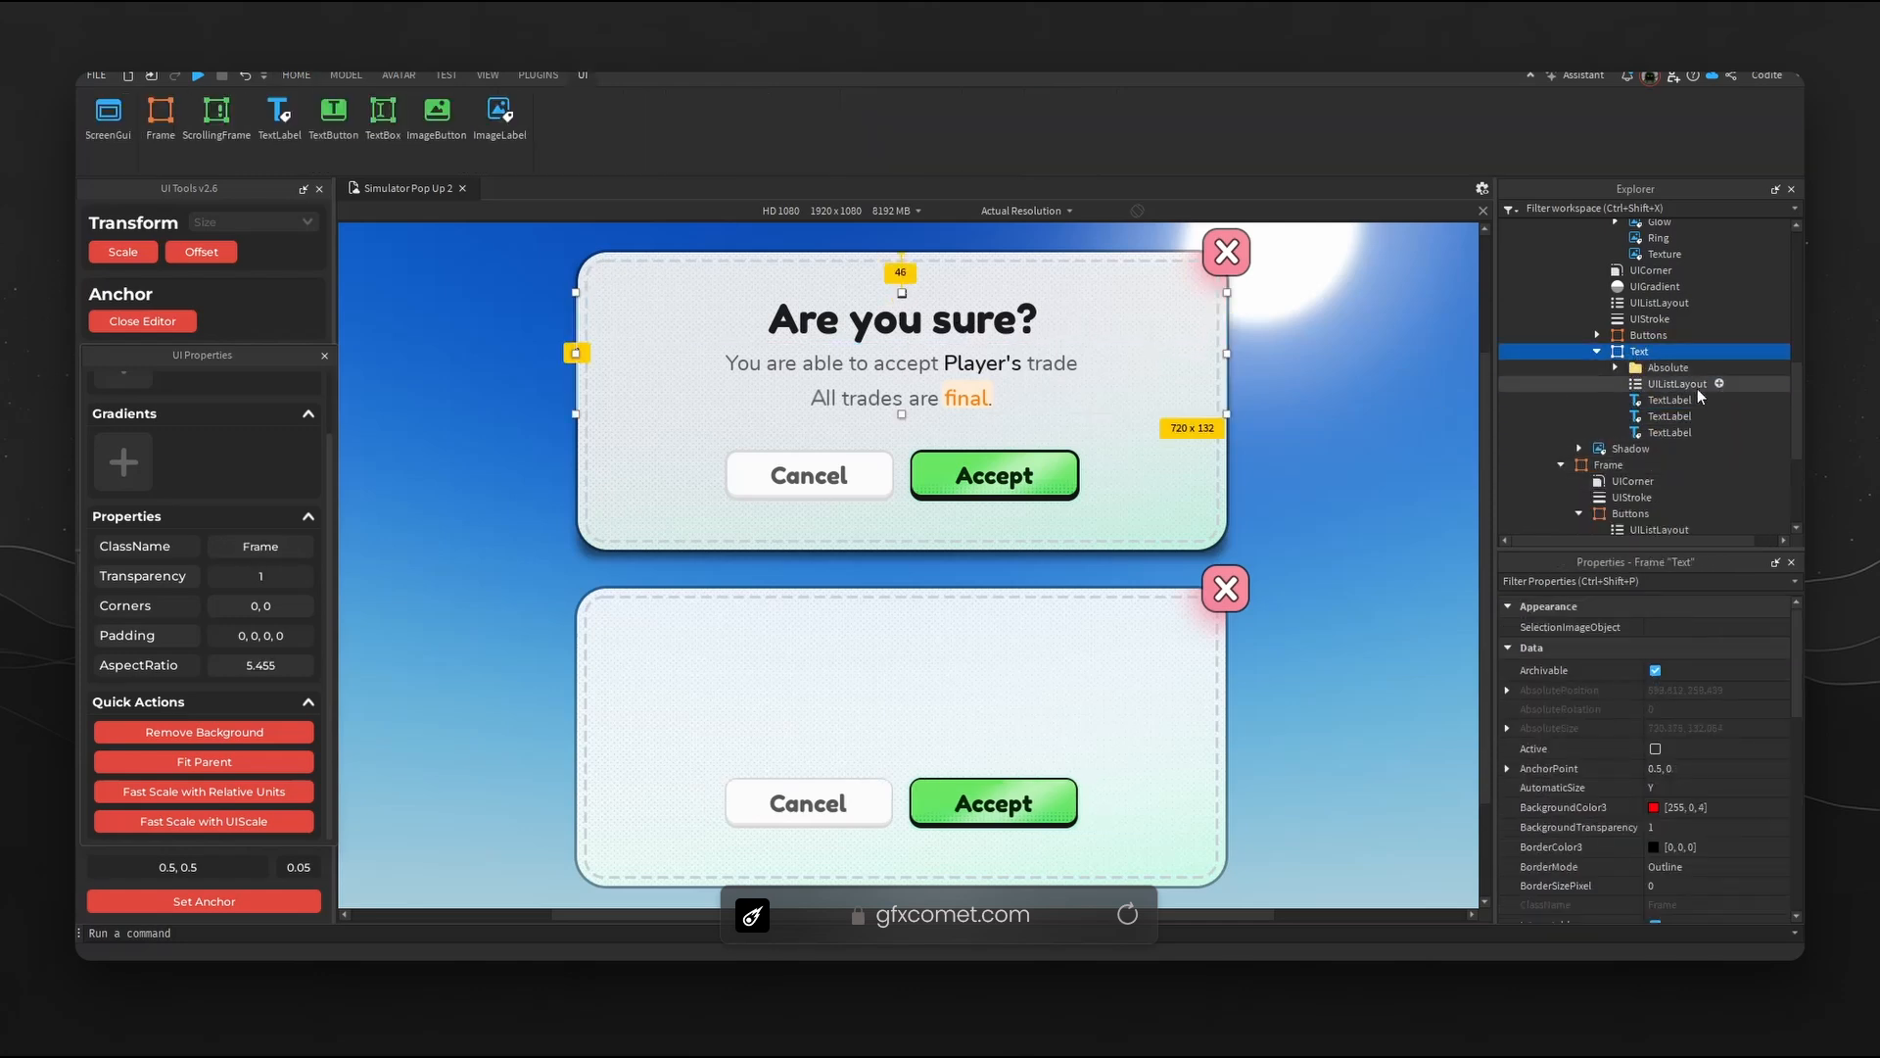
left_click(1108, 689)
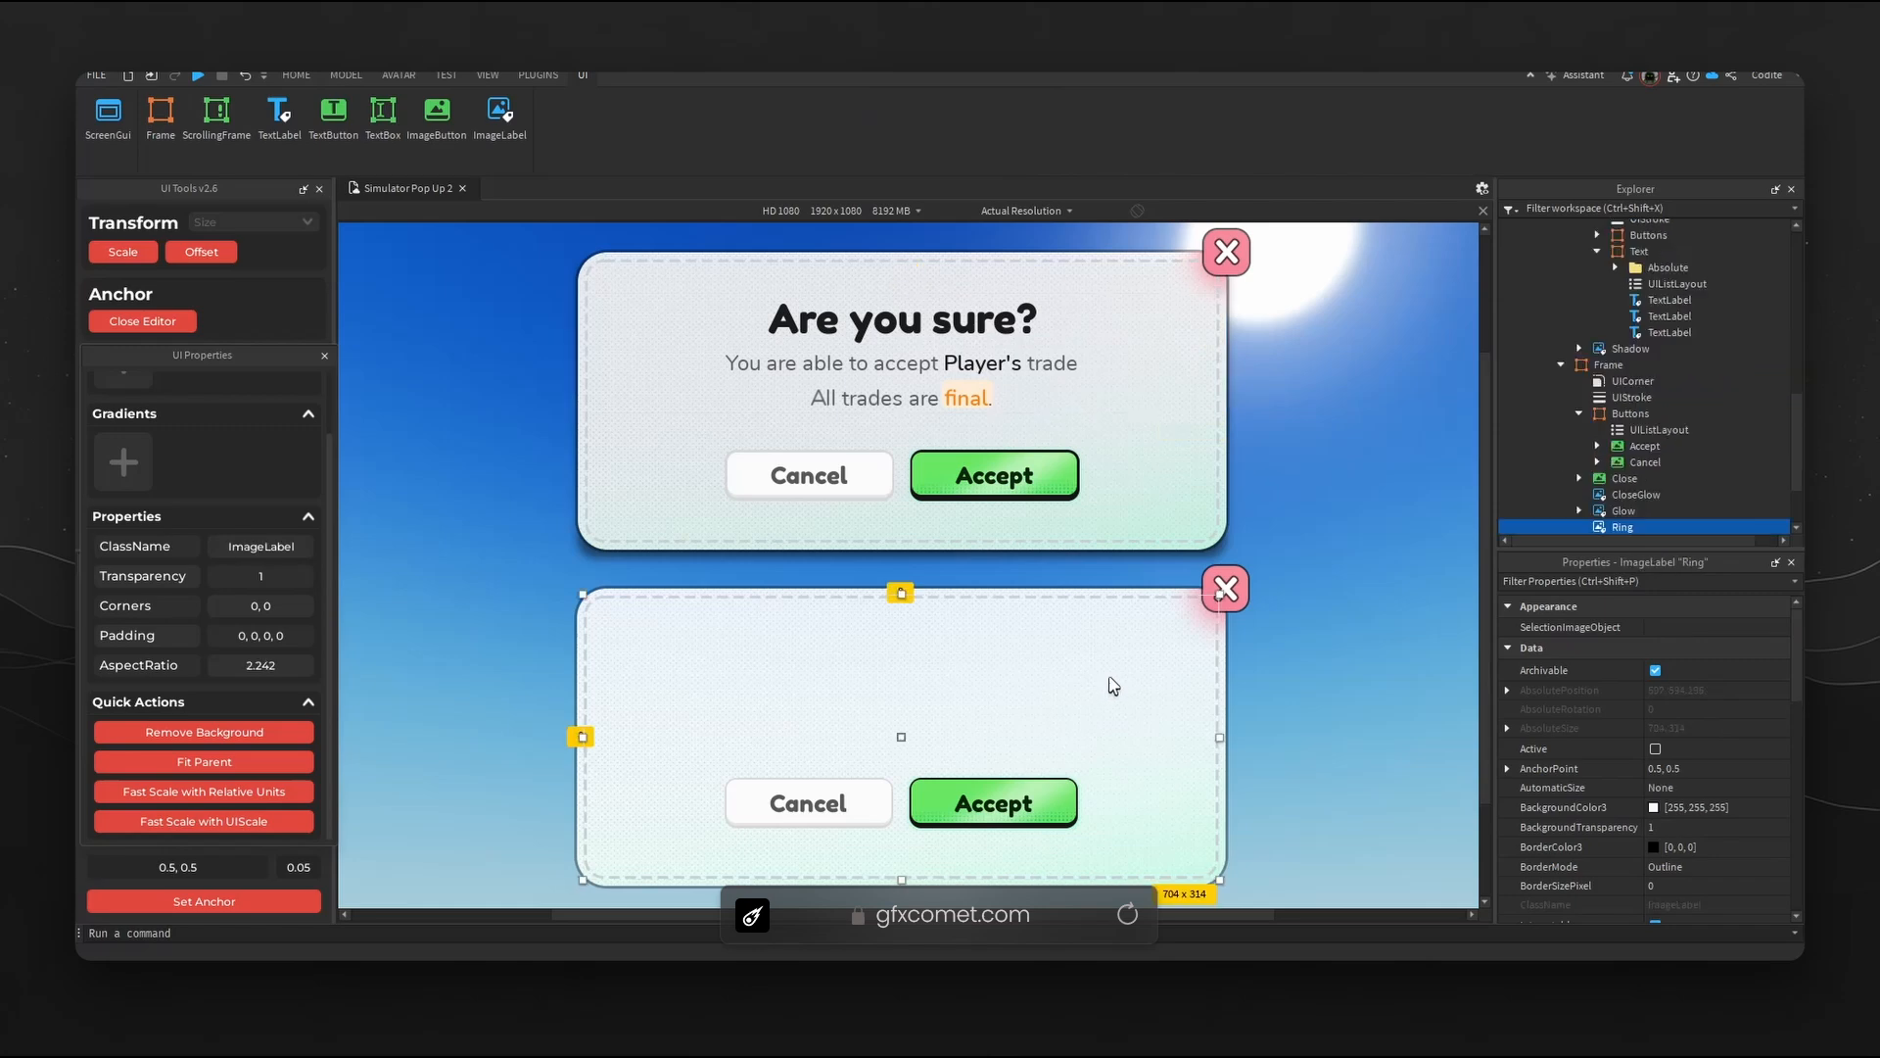
scroll(1589, 314, "down", 2)
left_click(1579, 315)
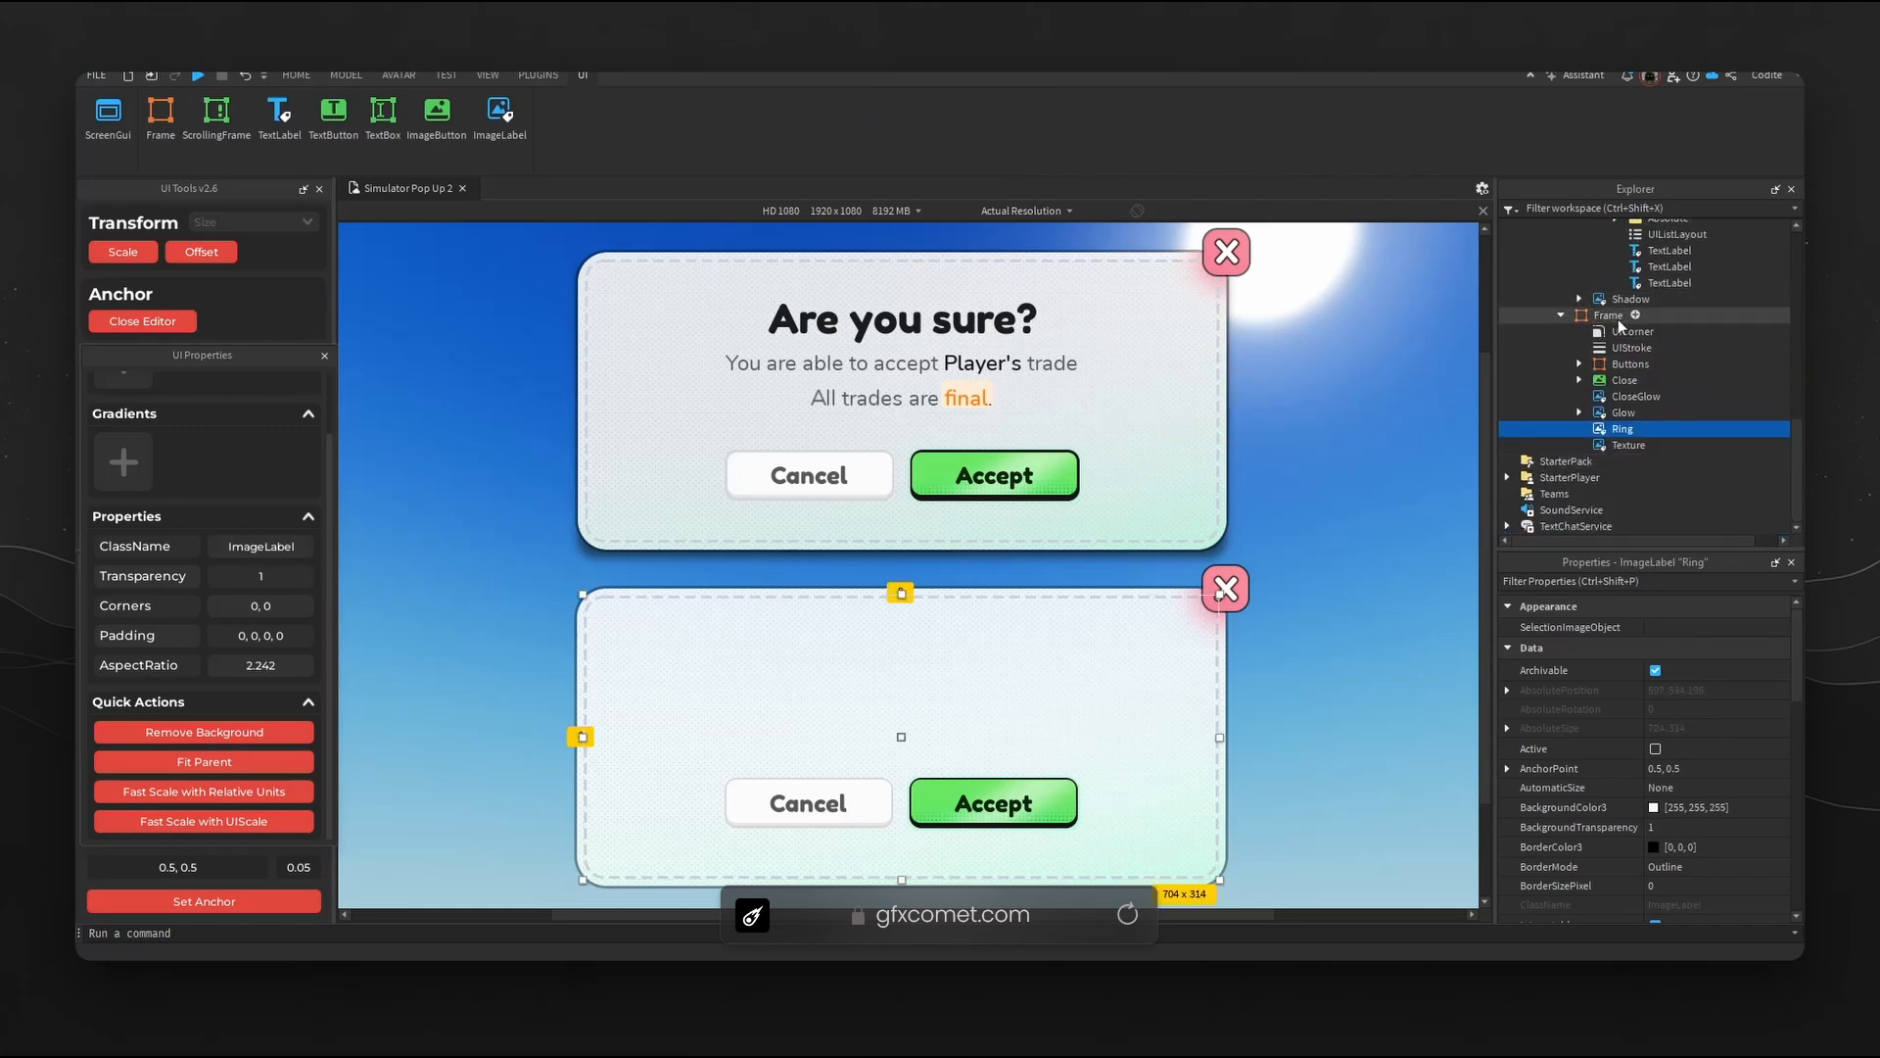
left_click(1635, 316)
type("fra")
left_click(1619, 362)
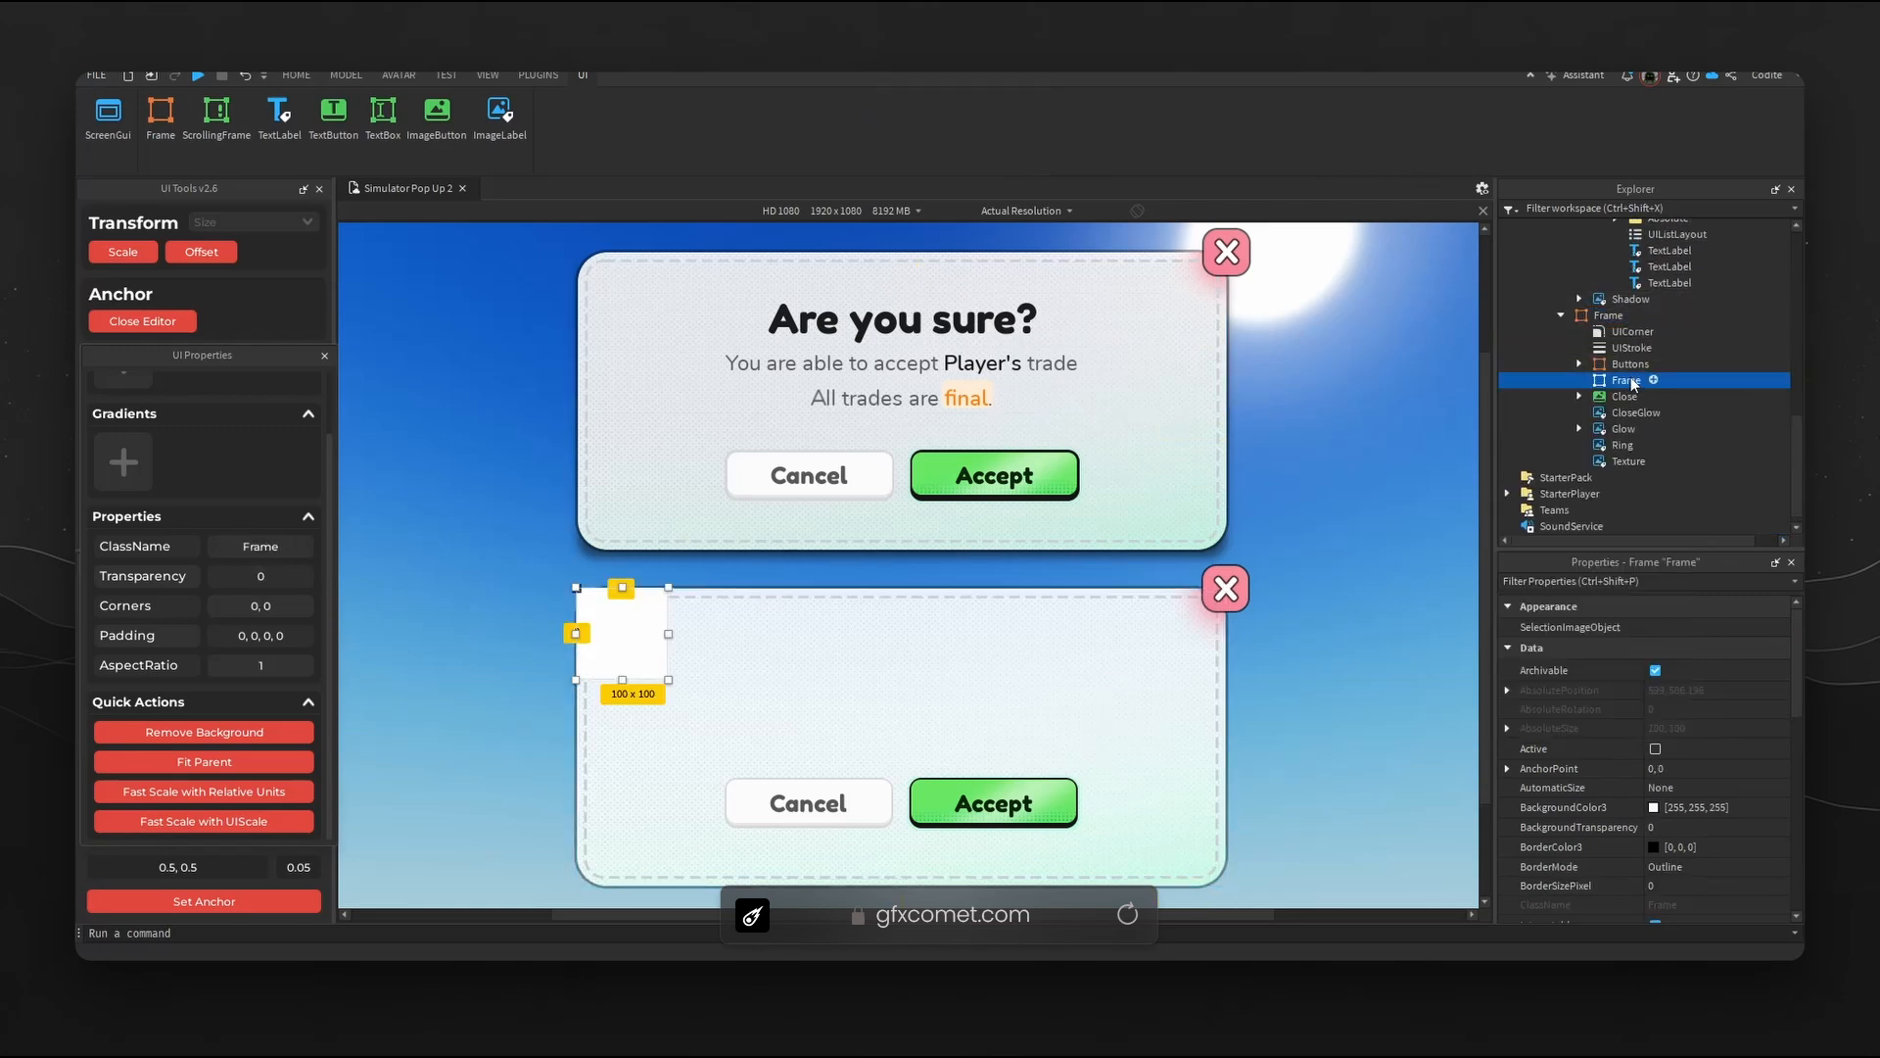
left_click(251, 901)
- Give the new text Frame a red background color of 255, 0, 4 and a background transparency of 0.95
left_click(1654, 807)
left_click_drag(1124, 470, 1124, 360)
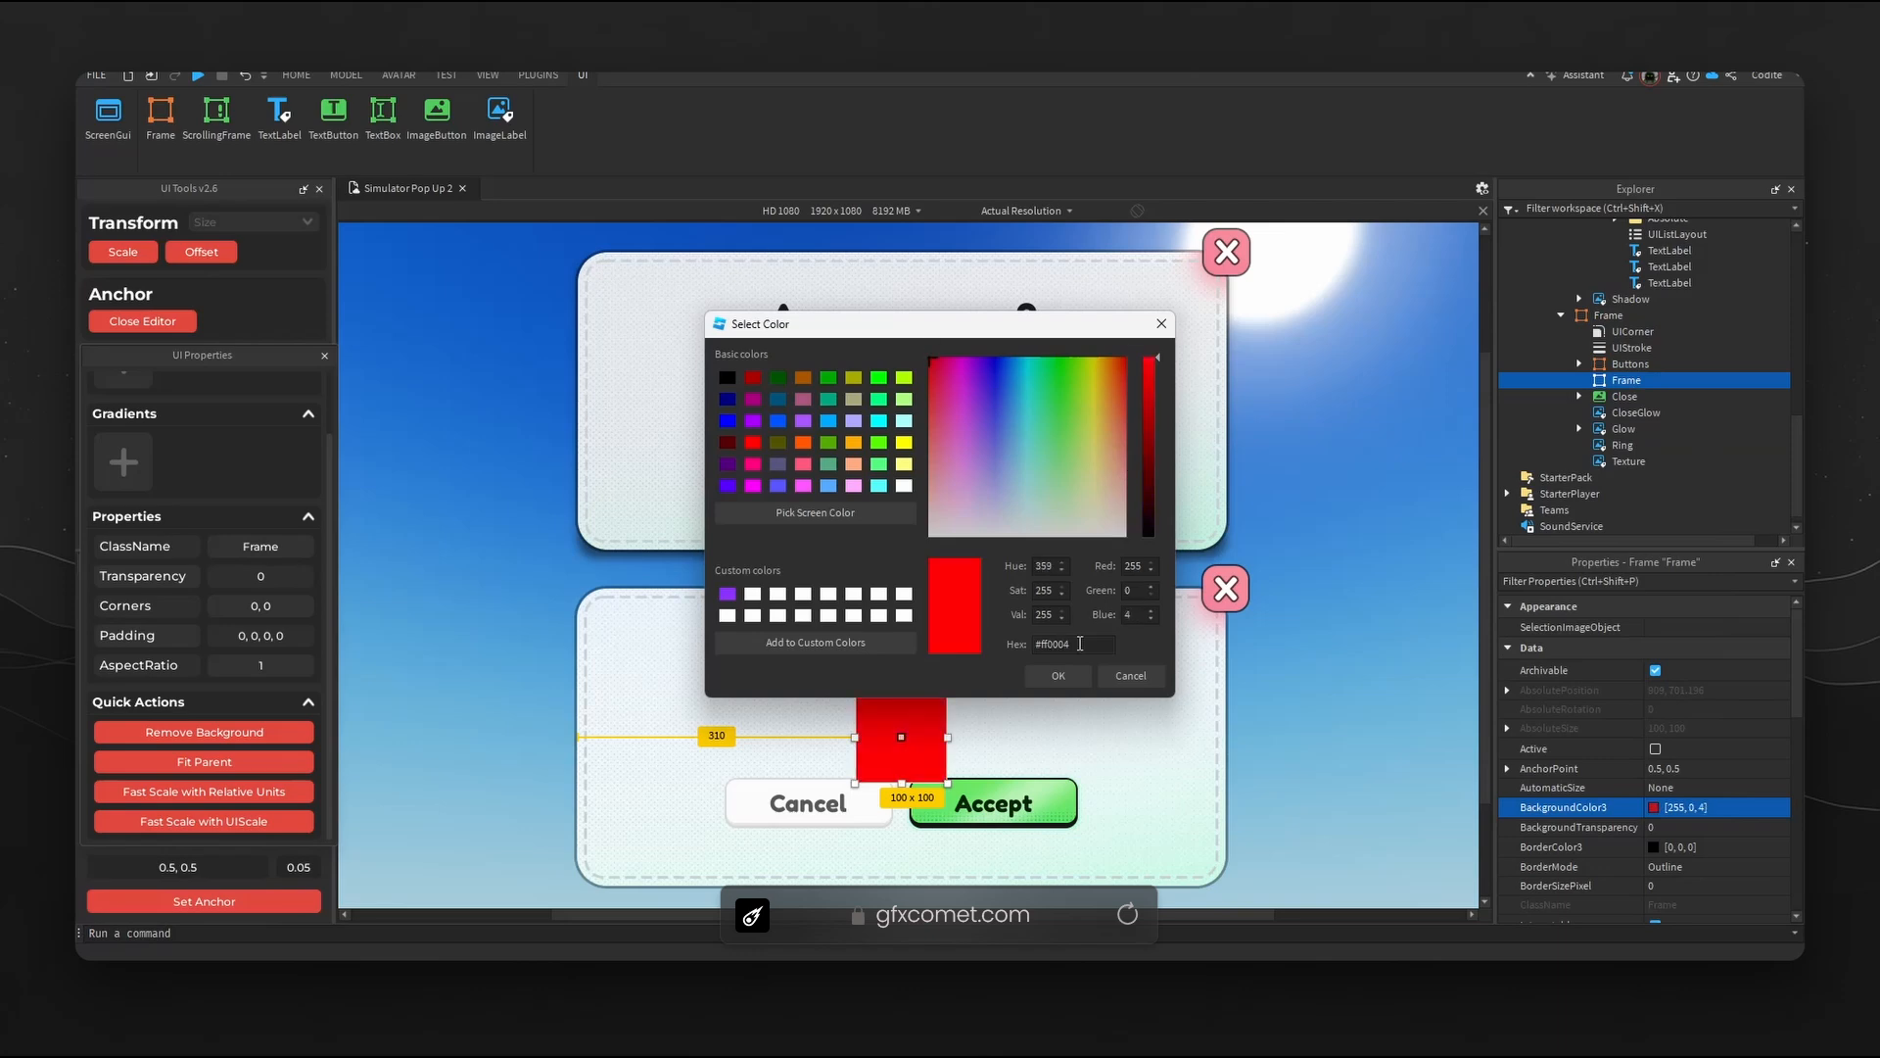
left_click(1058, 675)
left_click(1723, 828)
type("0.95")
key("Return")
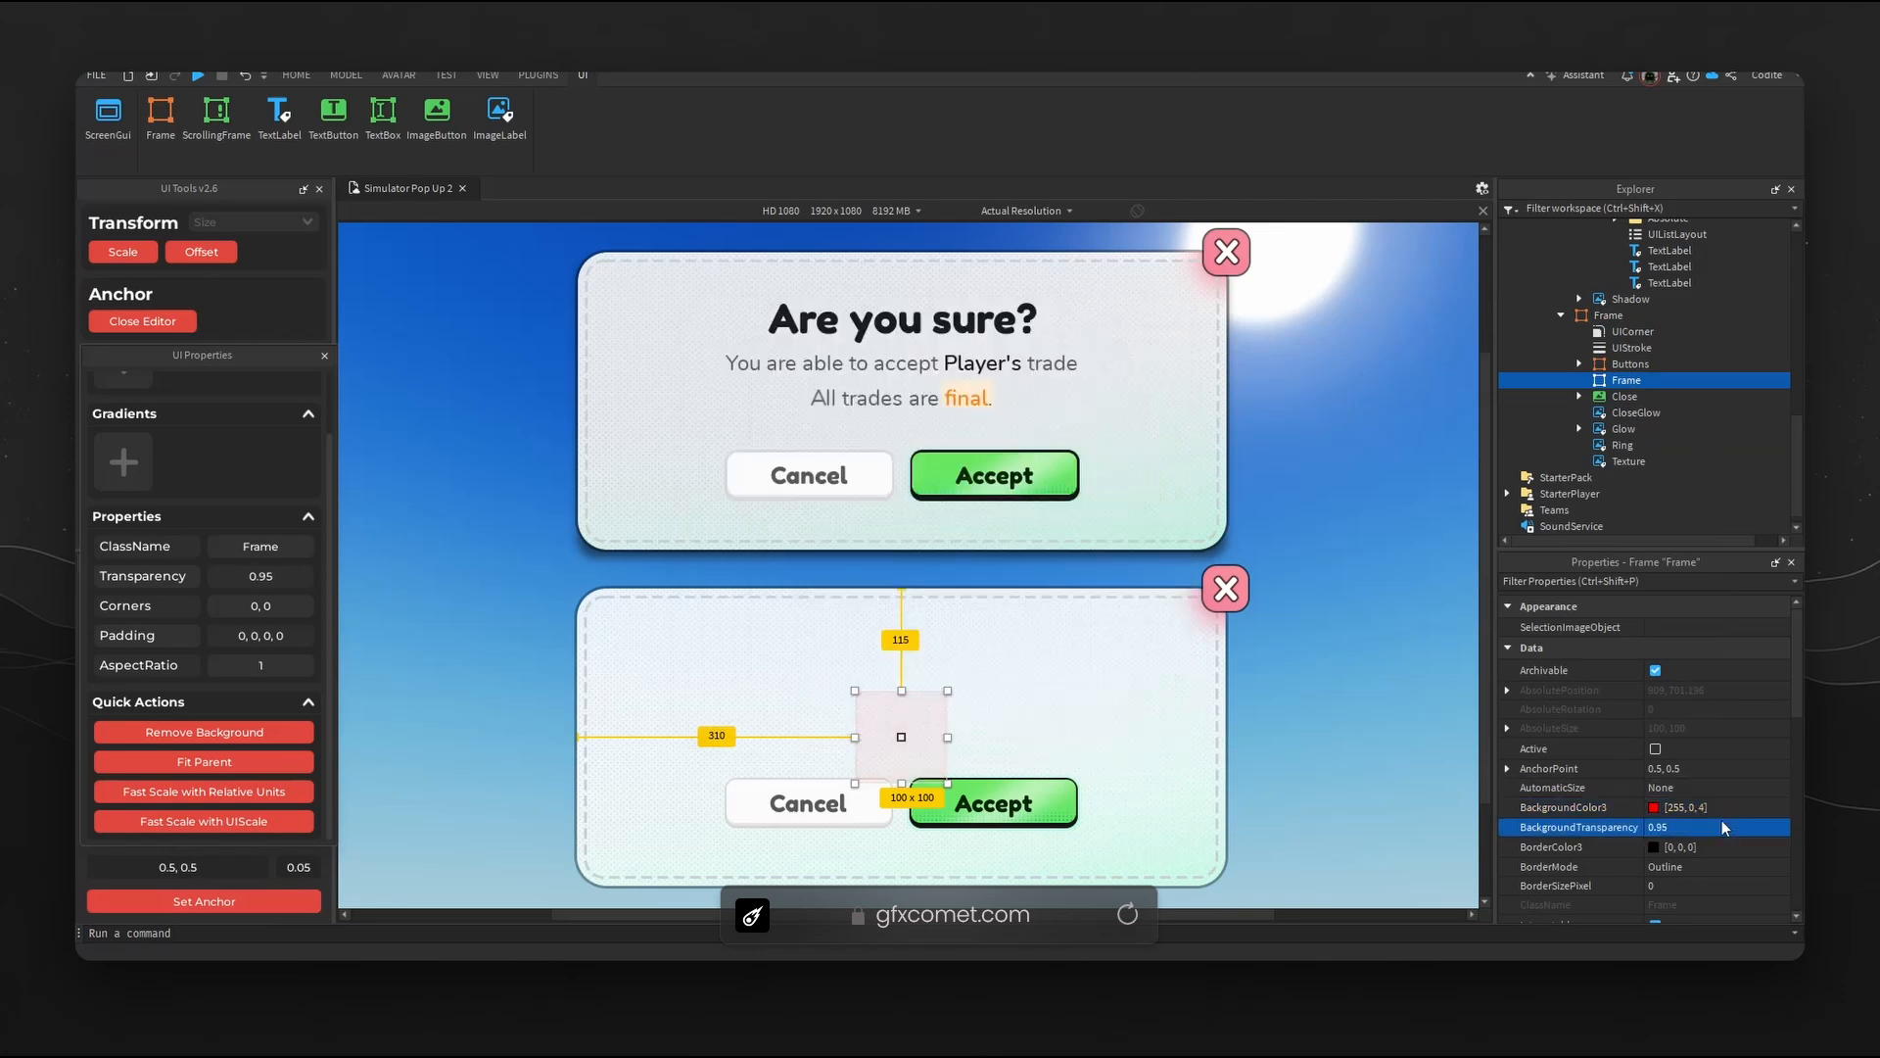
- Set the text Frame's X size to scale 1 and offset 0, and place it above the buttons at about 720 x 116
scroll(1664, 755, "down", 6)
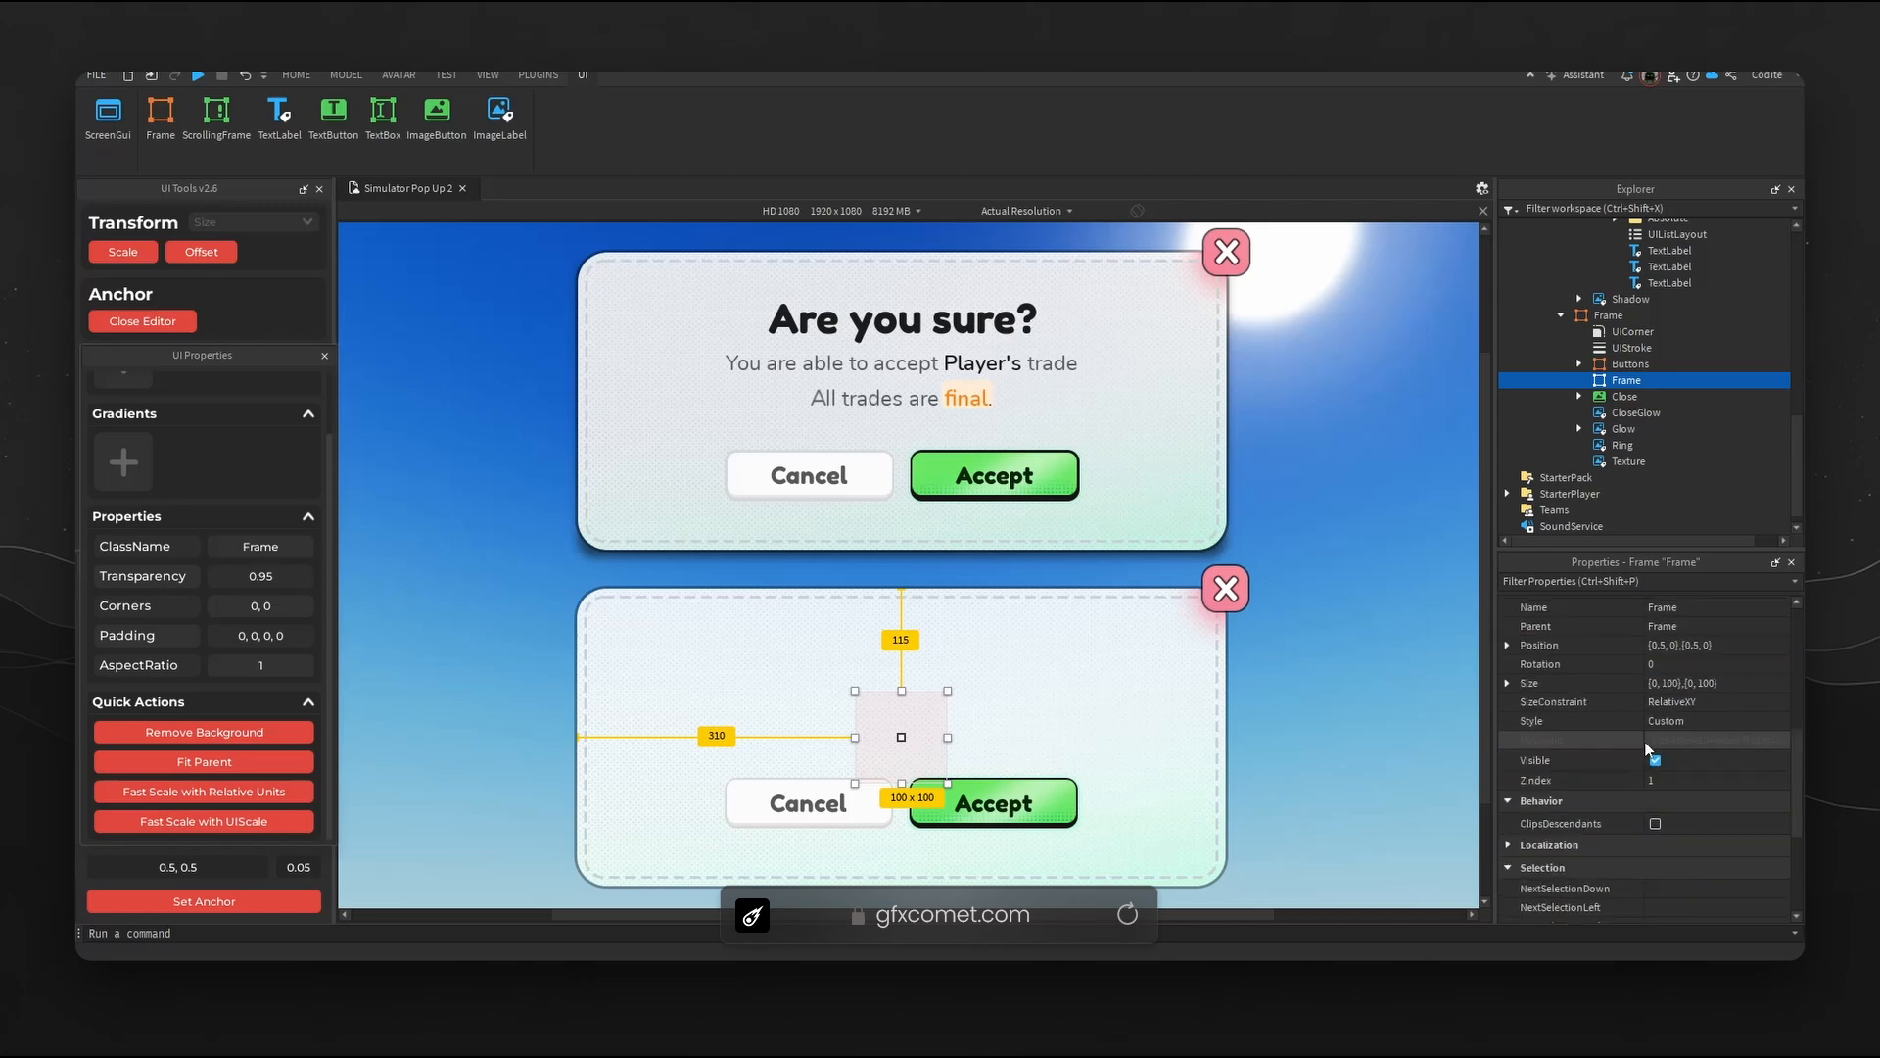
double_click(1574, 683)
left_click(1525, 703)
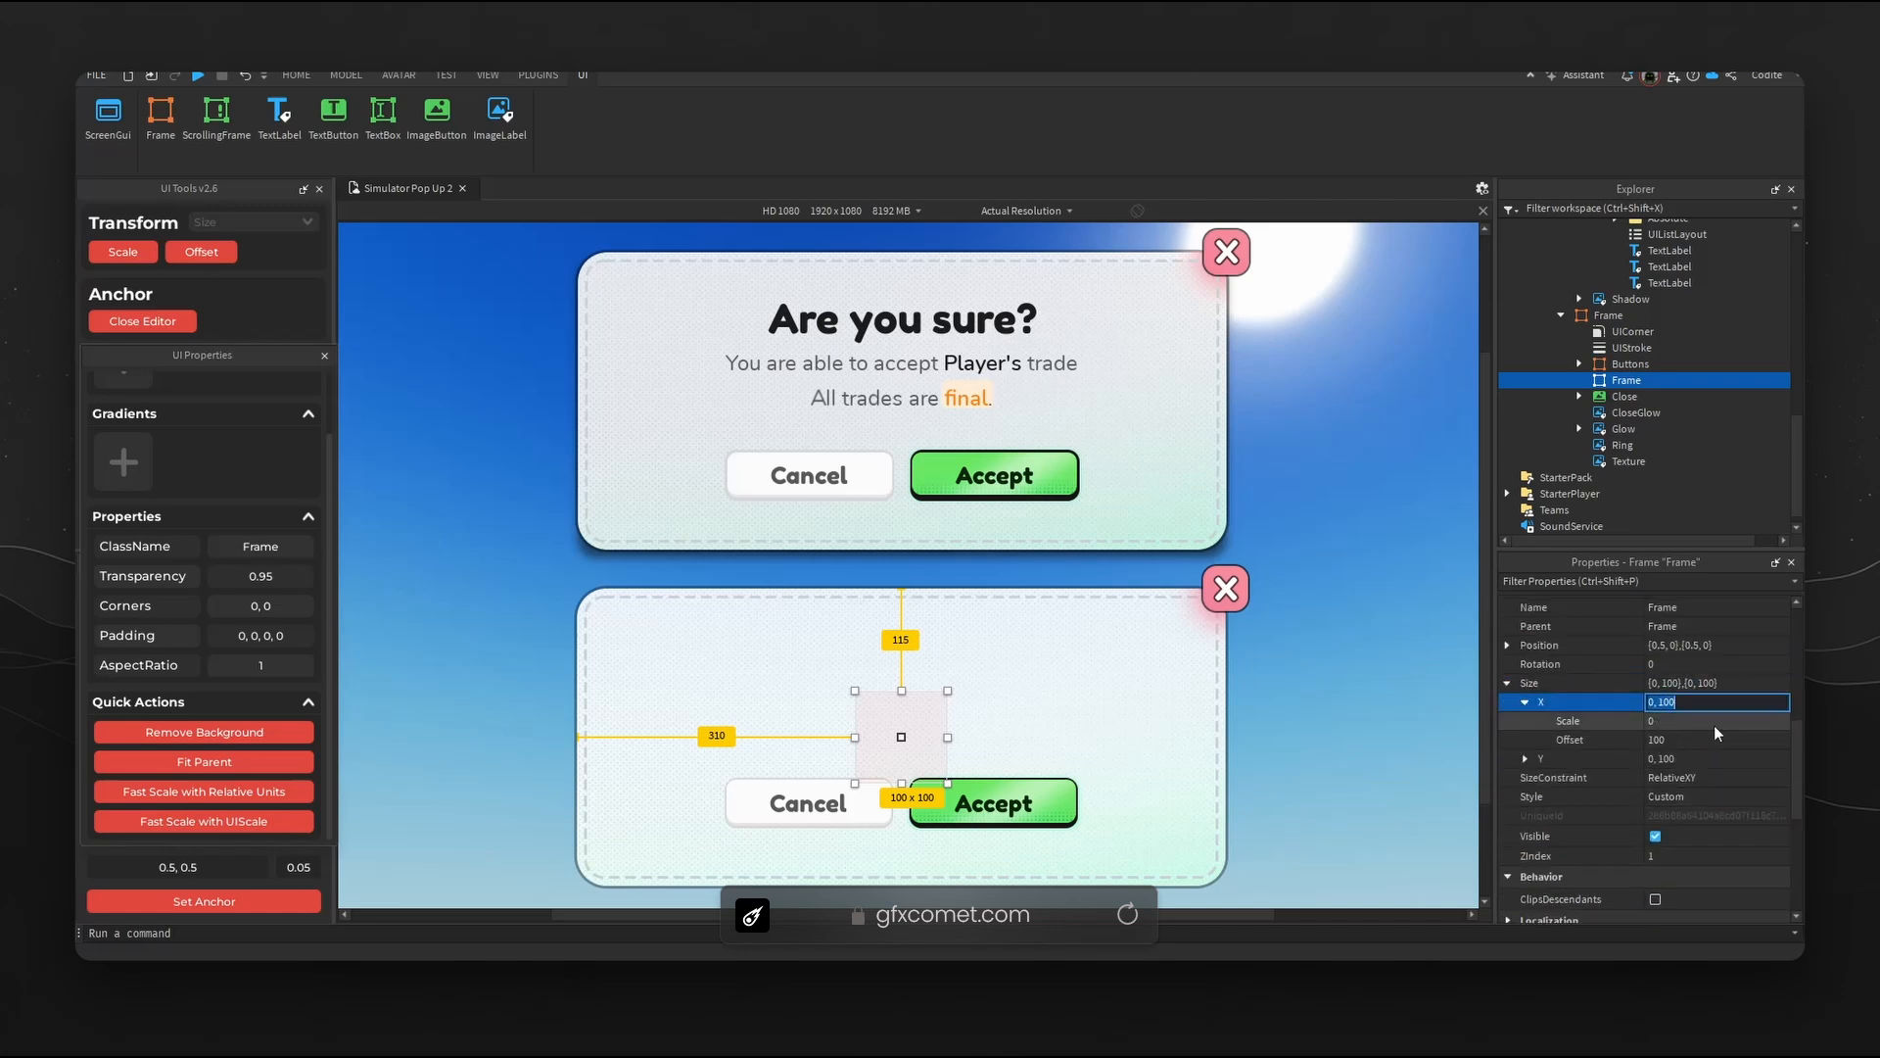
left_click(1730, 723)
type("1")
key("Return")
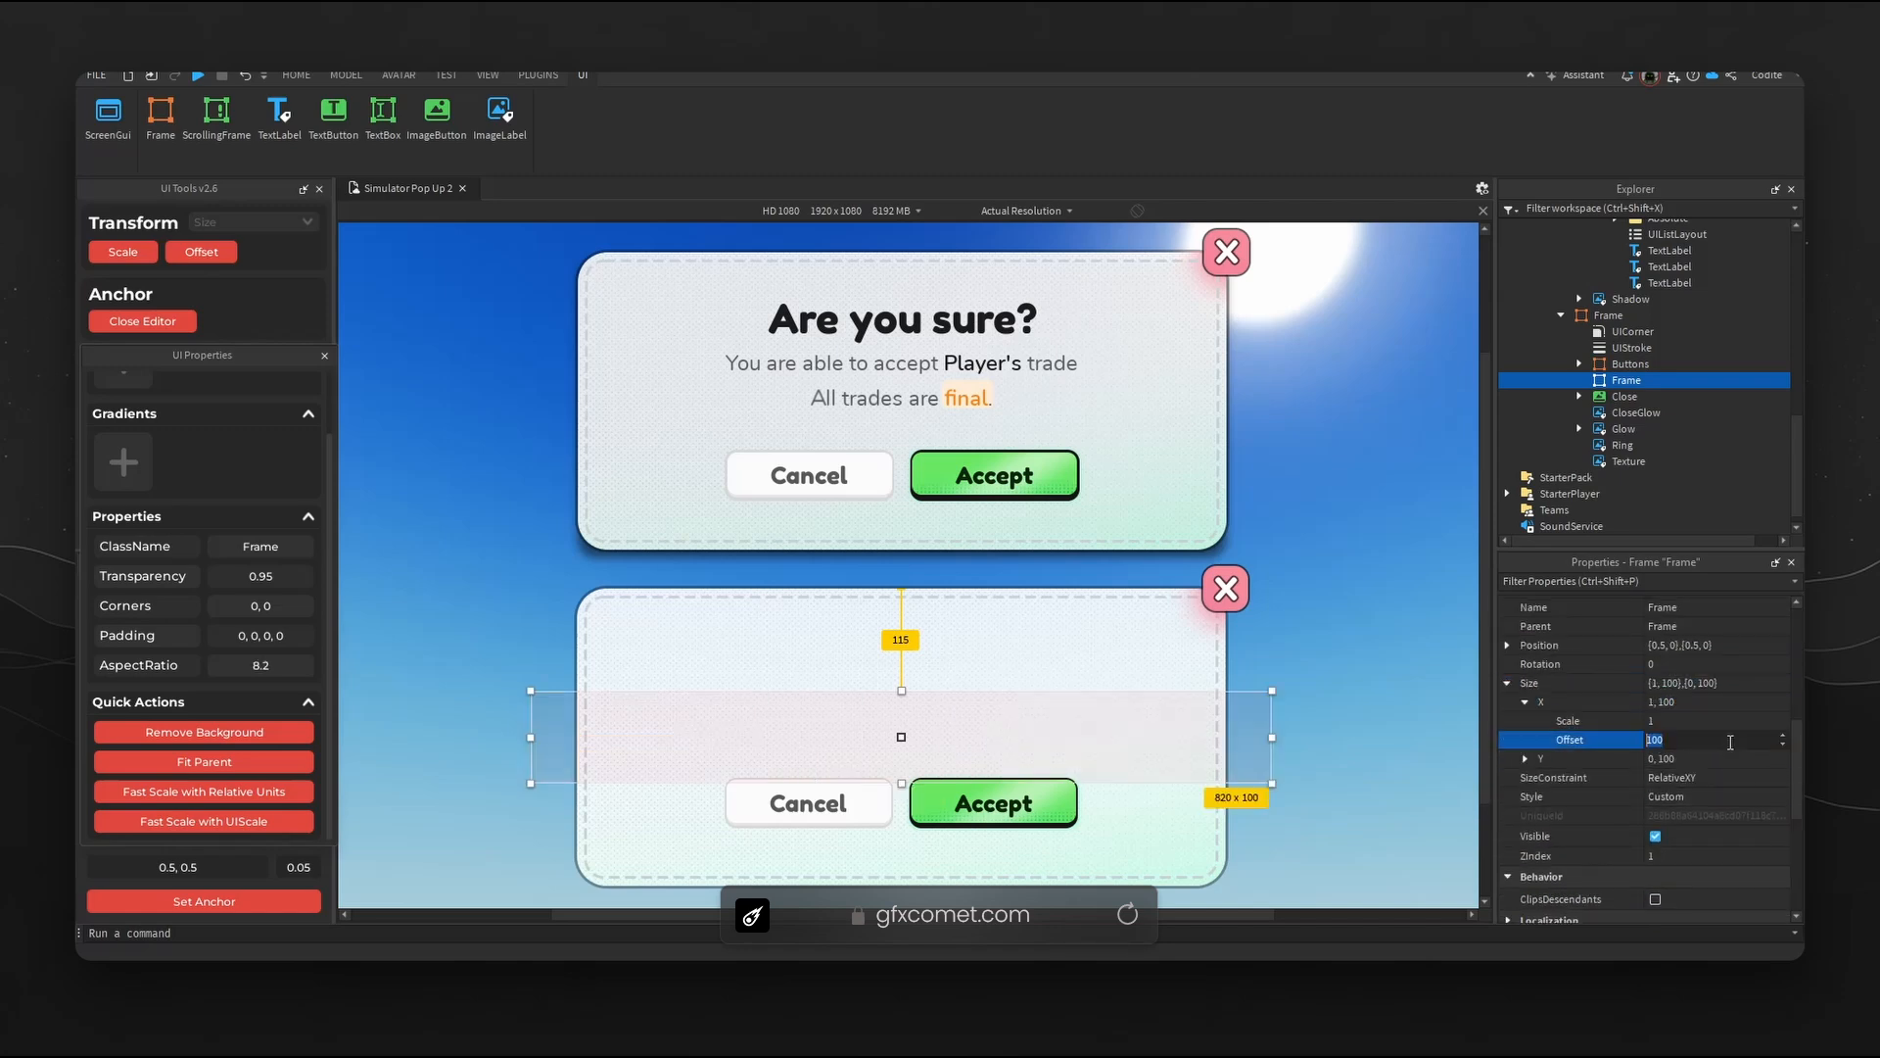
left_click(1733, 741)
type("0")
key("Return")
left_click_drag(1093, 732, 1094, 672)
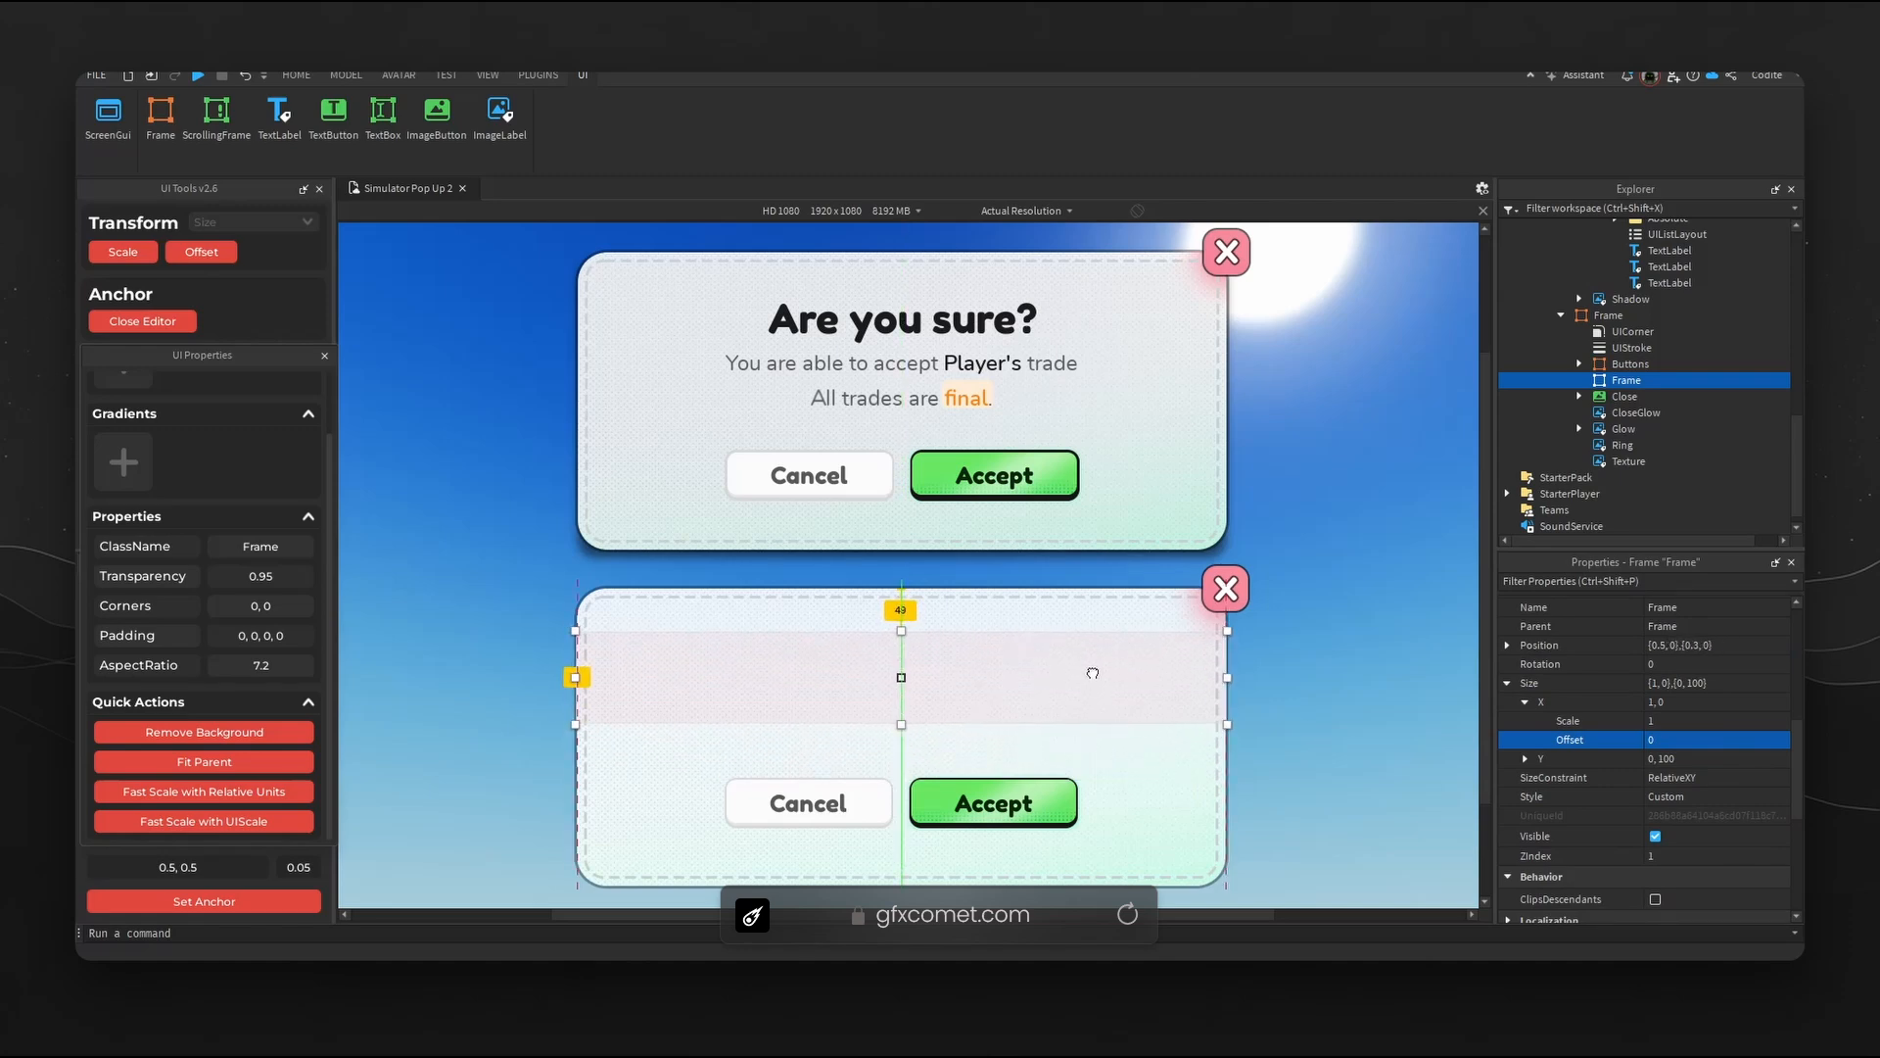
left_click_drag(901, 726, 940, 744)
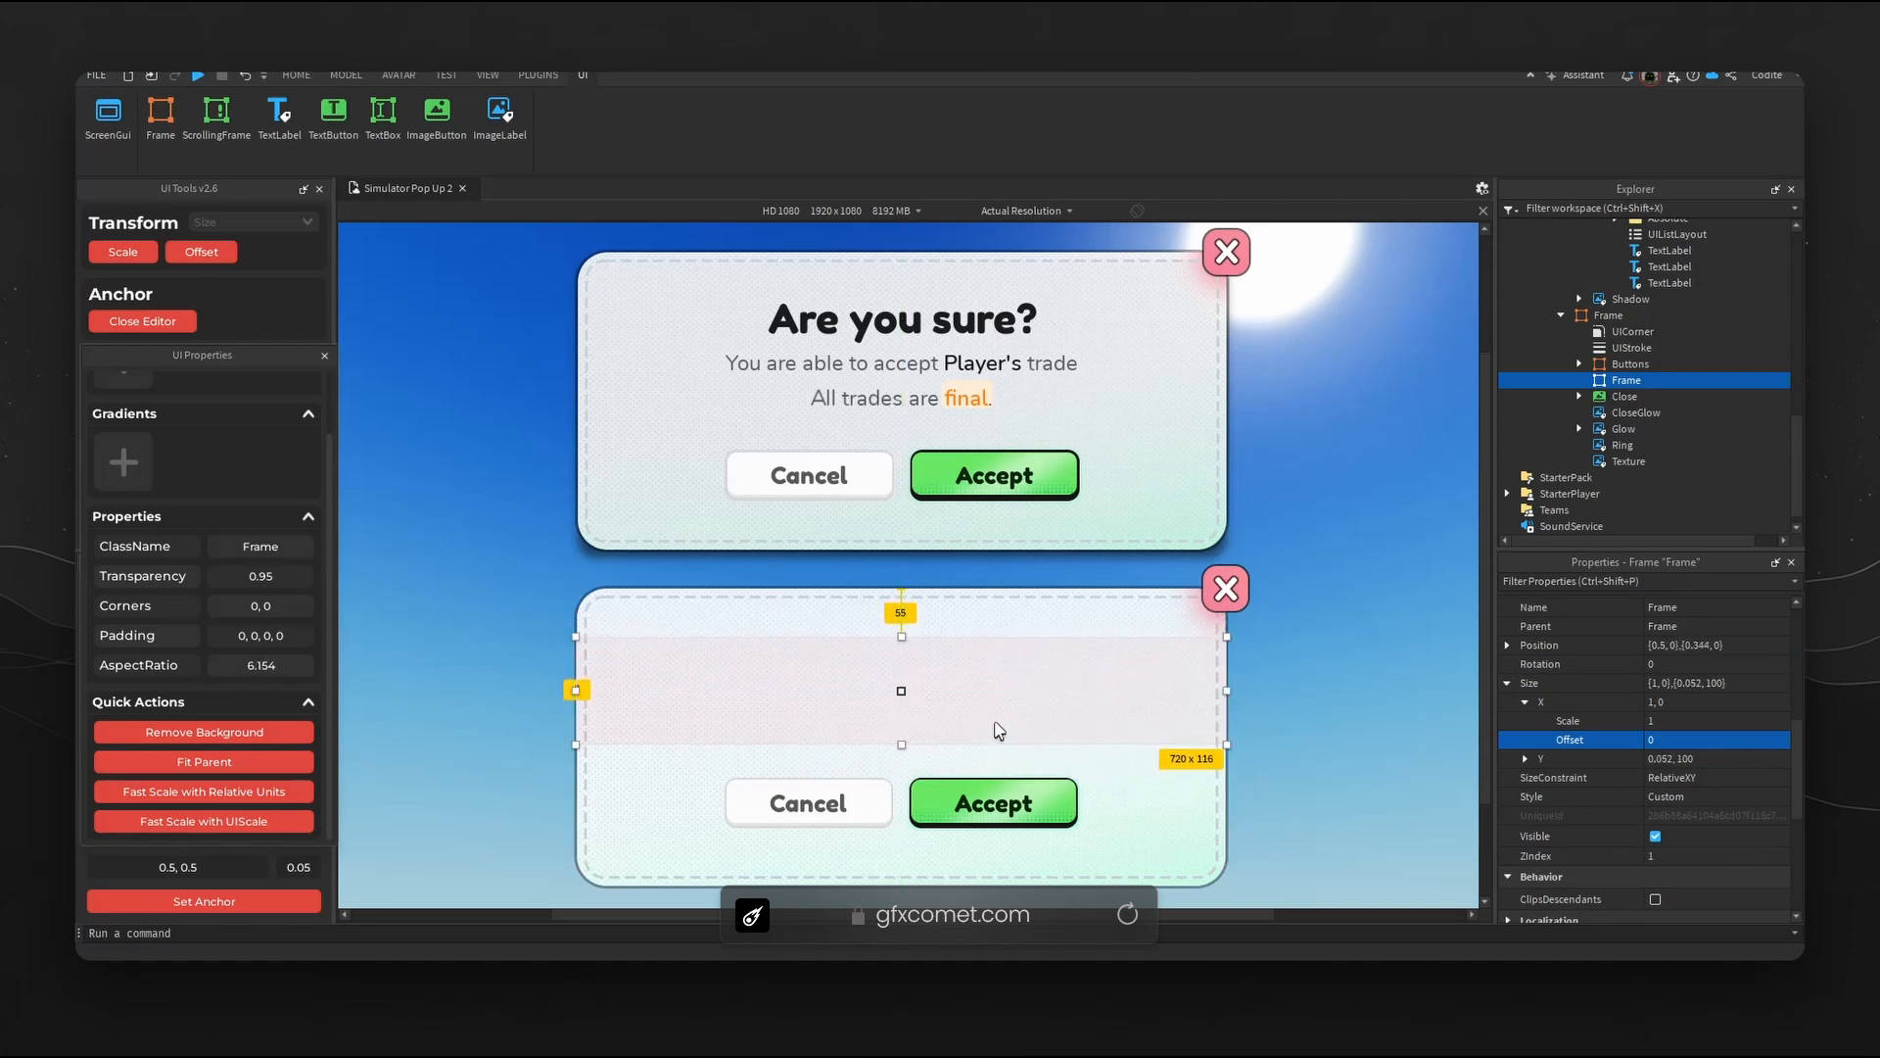
- Add a UIListLayout to the text Frame and set its vertical alignment to Center
left_click(1657, 382)
type("uil")
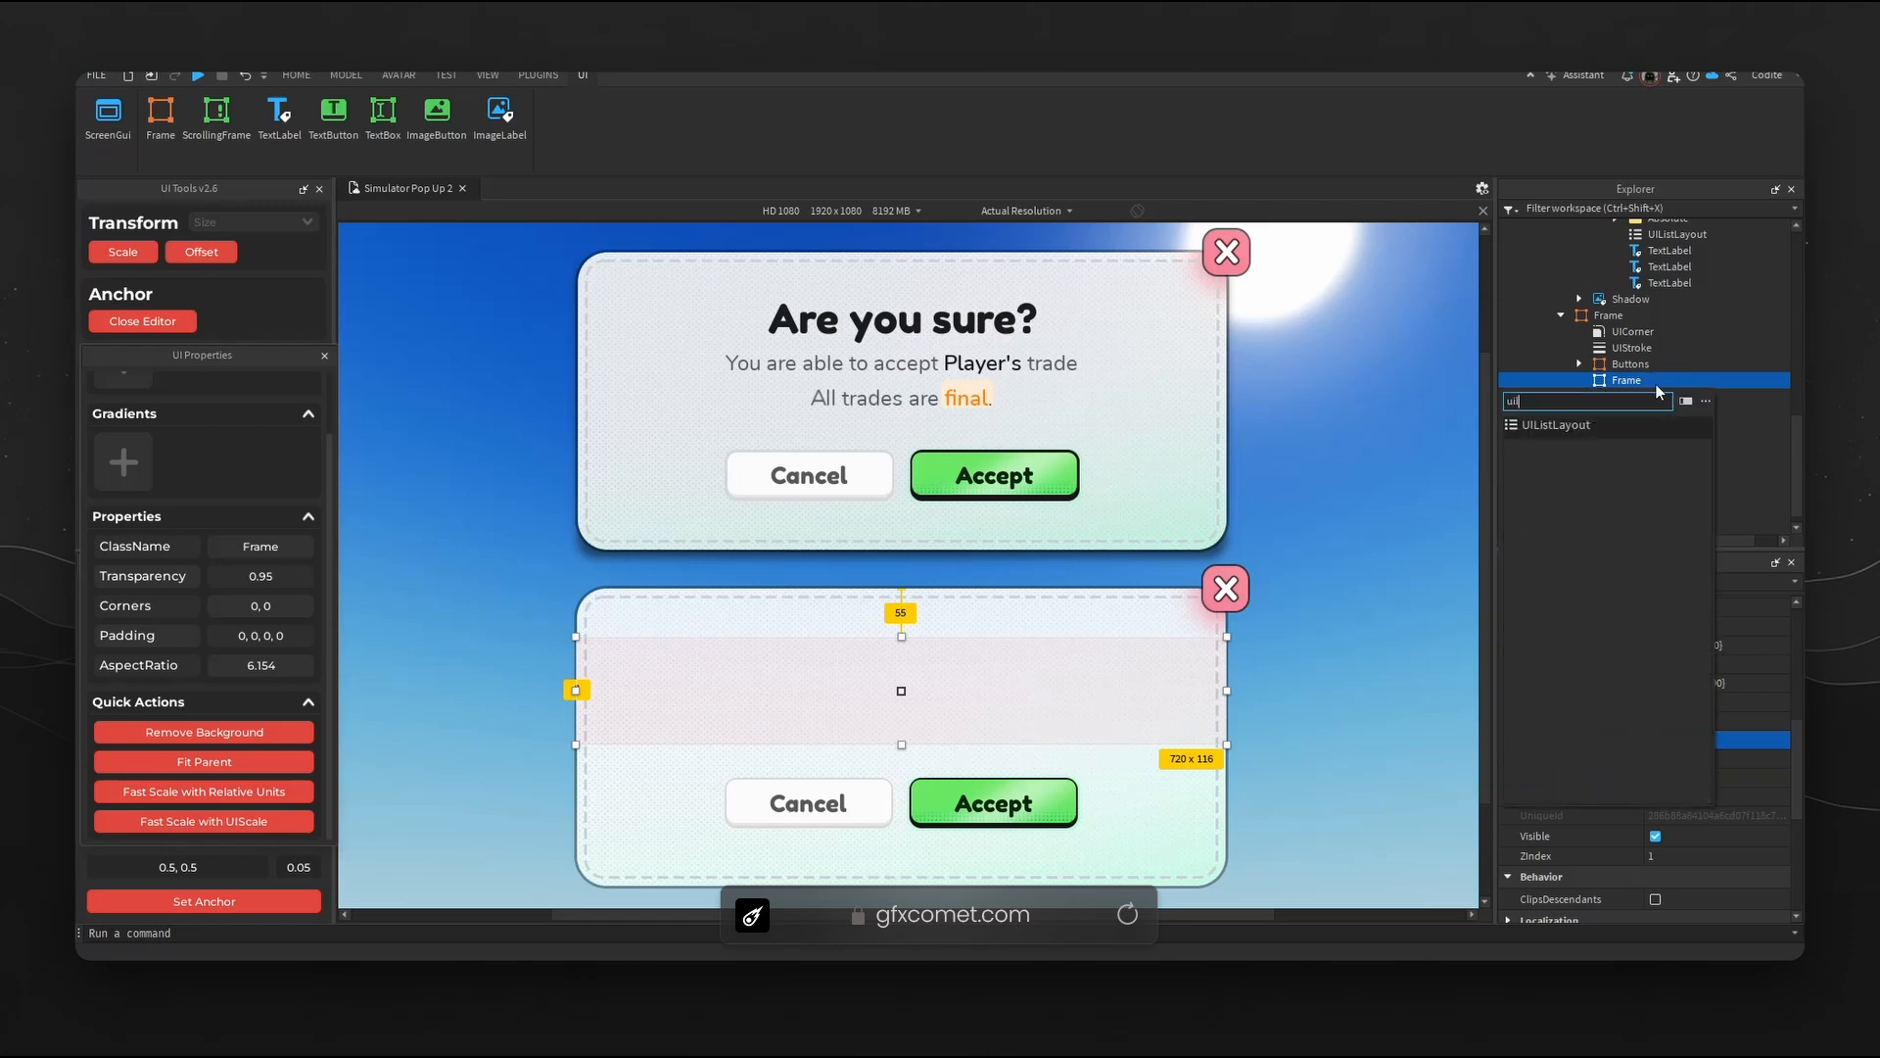
key("Return")
left_click(1728, 810)
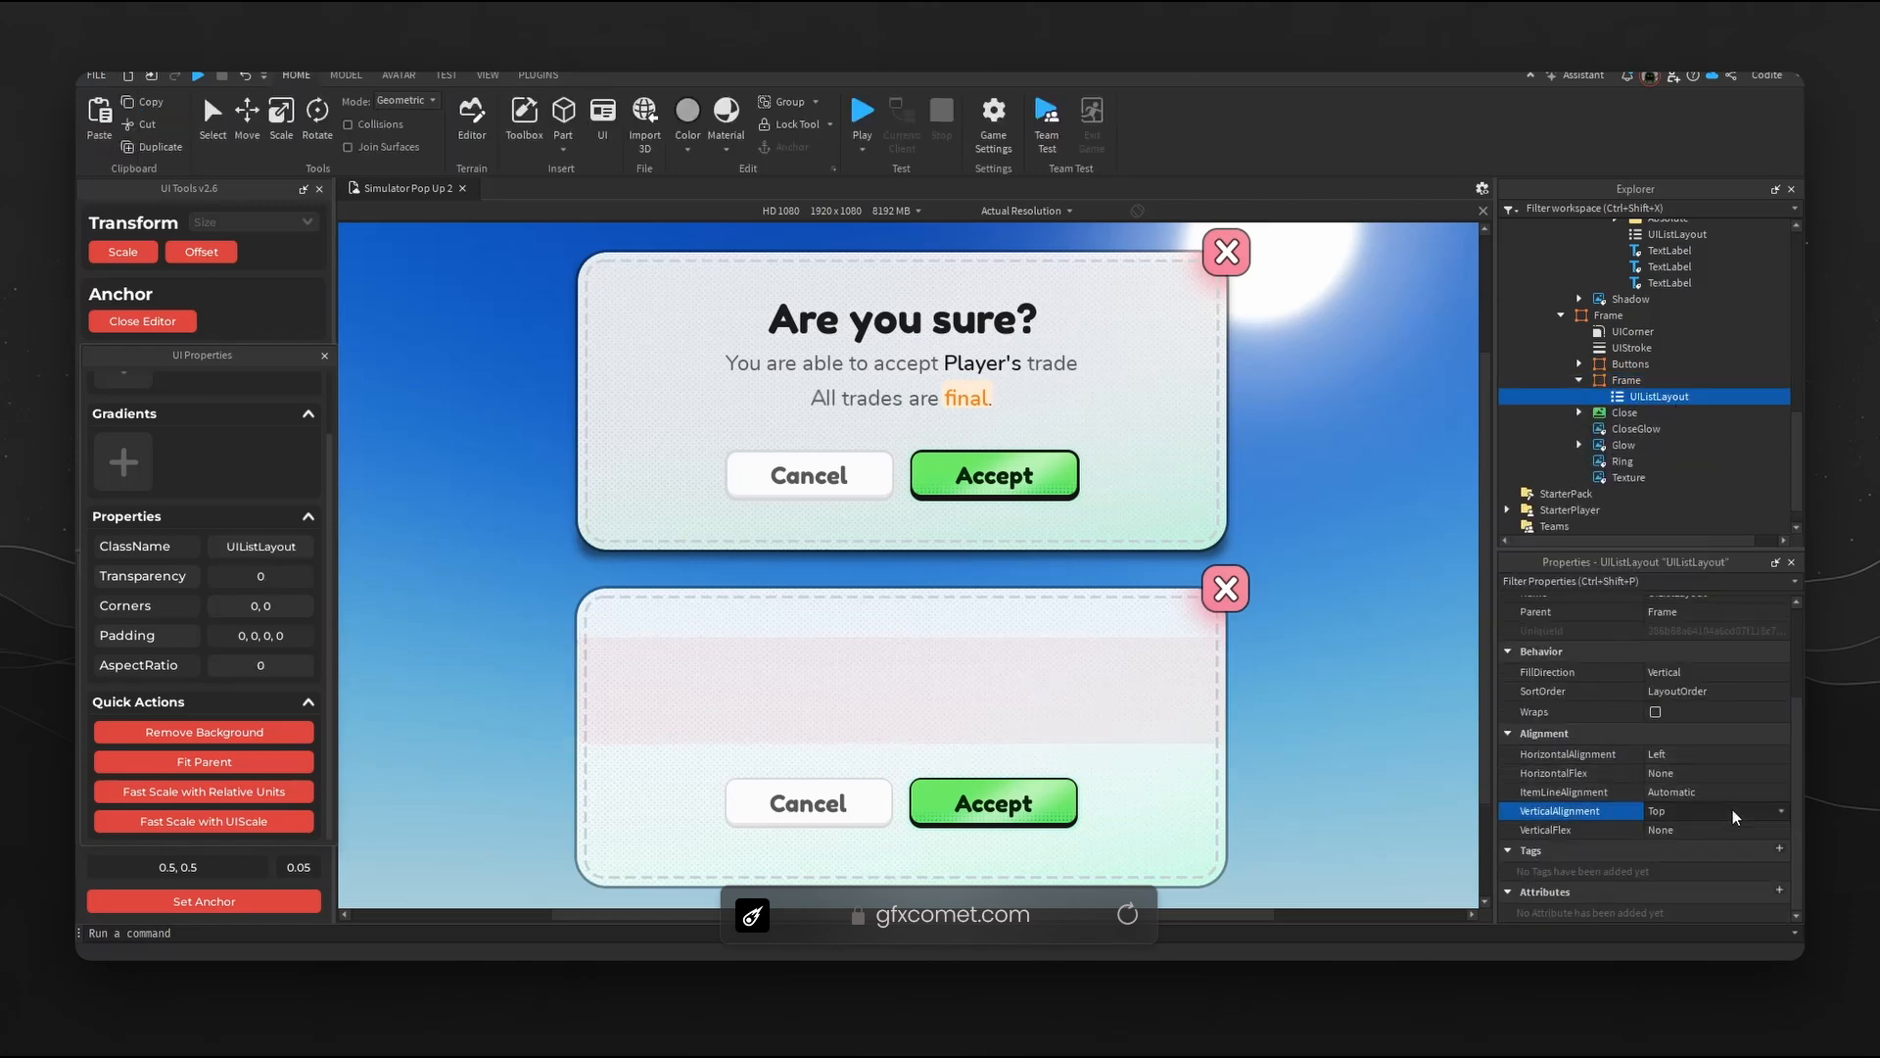
left_click(1723, 838)
- Copy the original popup's "Are you sure?" TextLabel into the new text Frame
left_click(1040, 693)
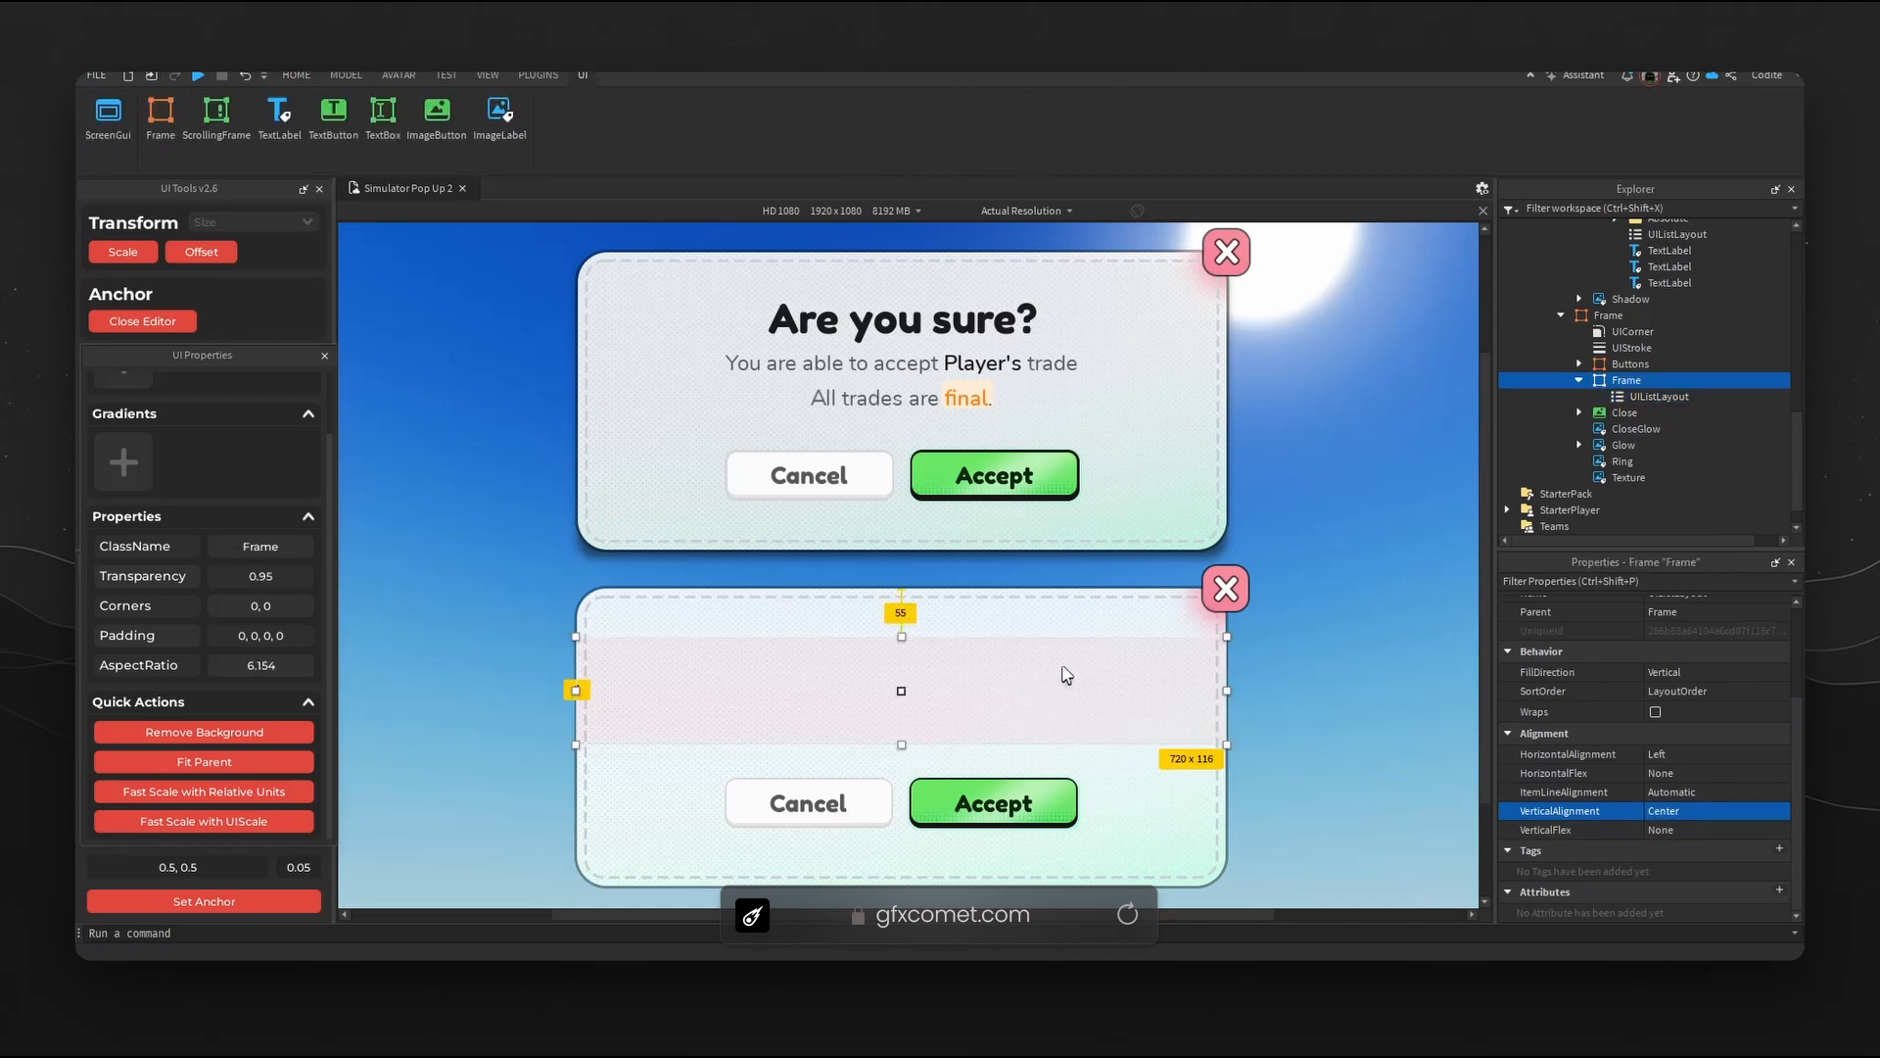
left_click(1028, 323)
left_click(1095, 715)
key("ctrl+shift+v")
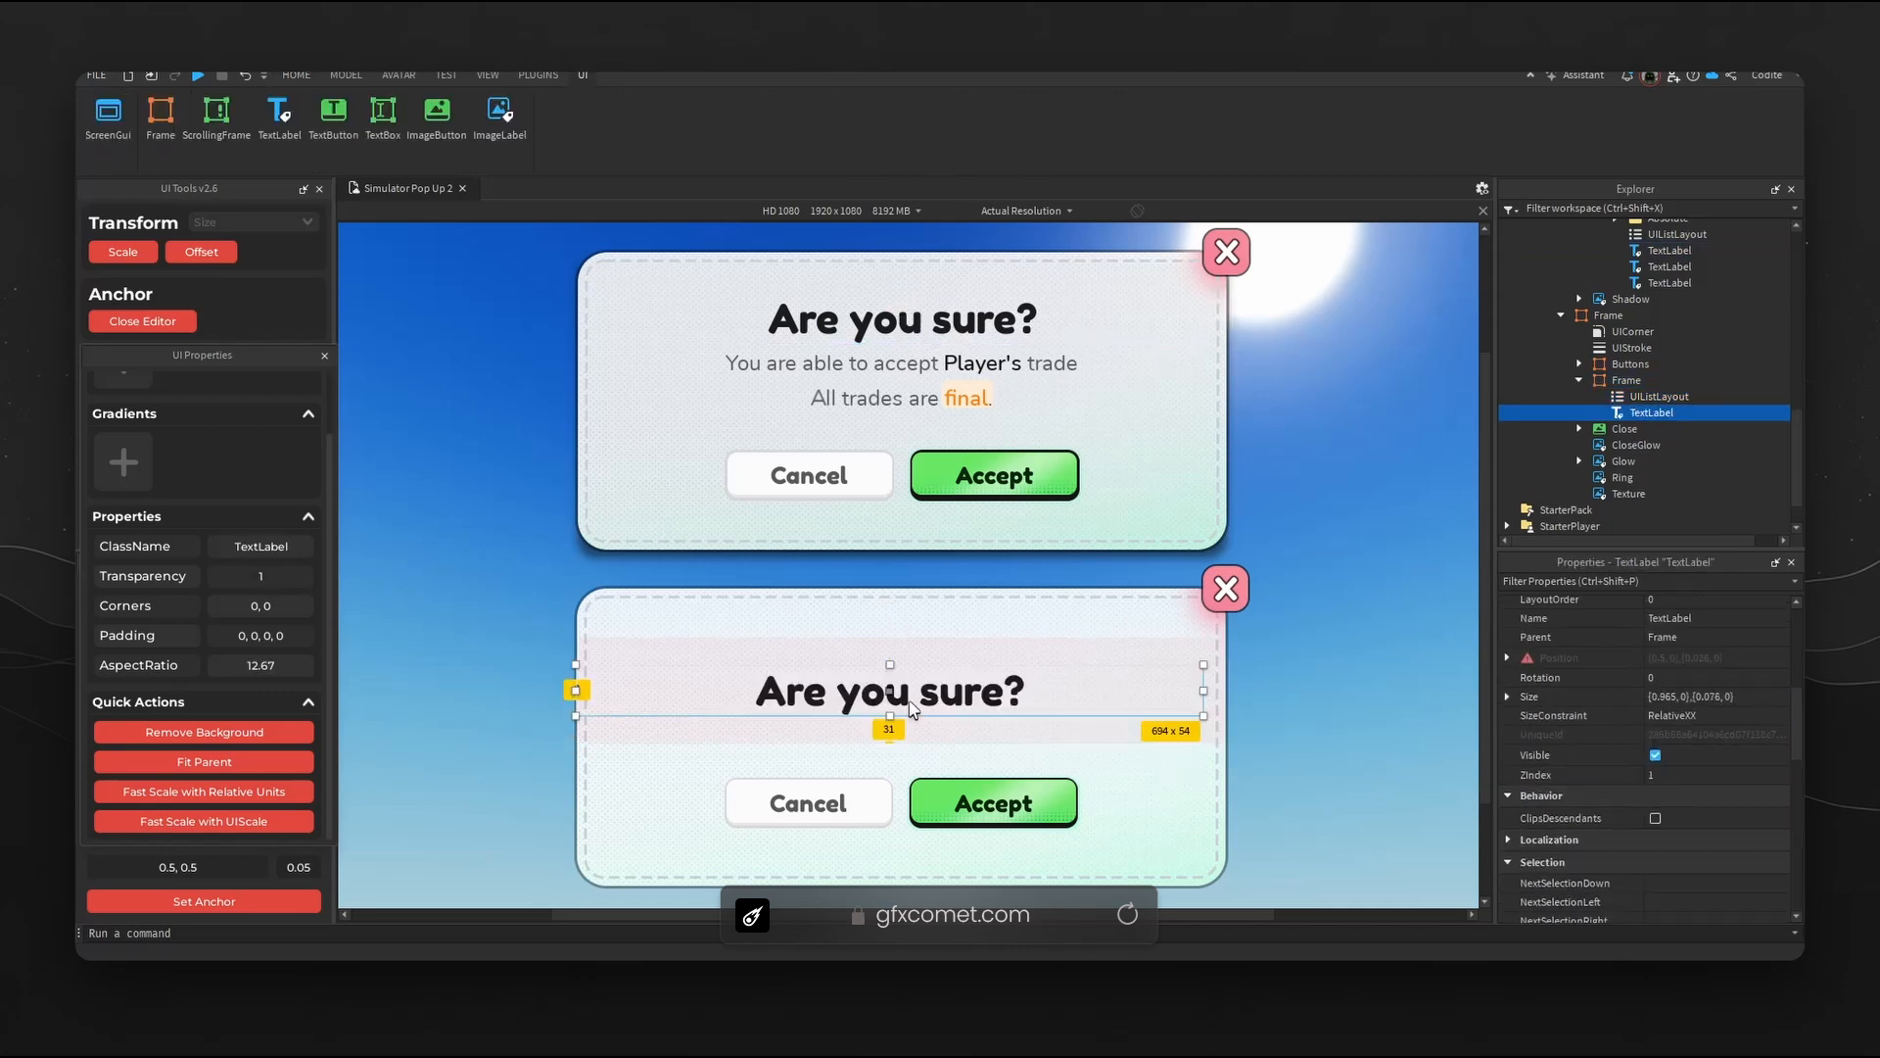
- Copy the original popup's "You are able to accept Player's trade" TextLabel into the new text Frame
left_click(989, 364)
left_click(1019, 714)
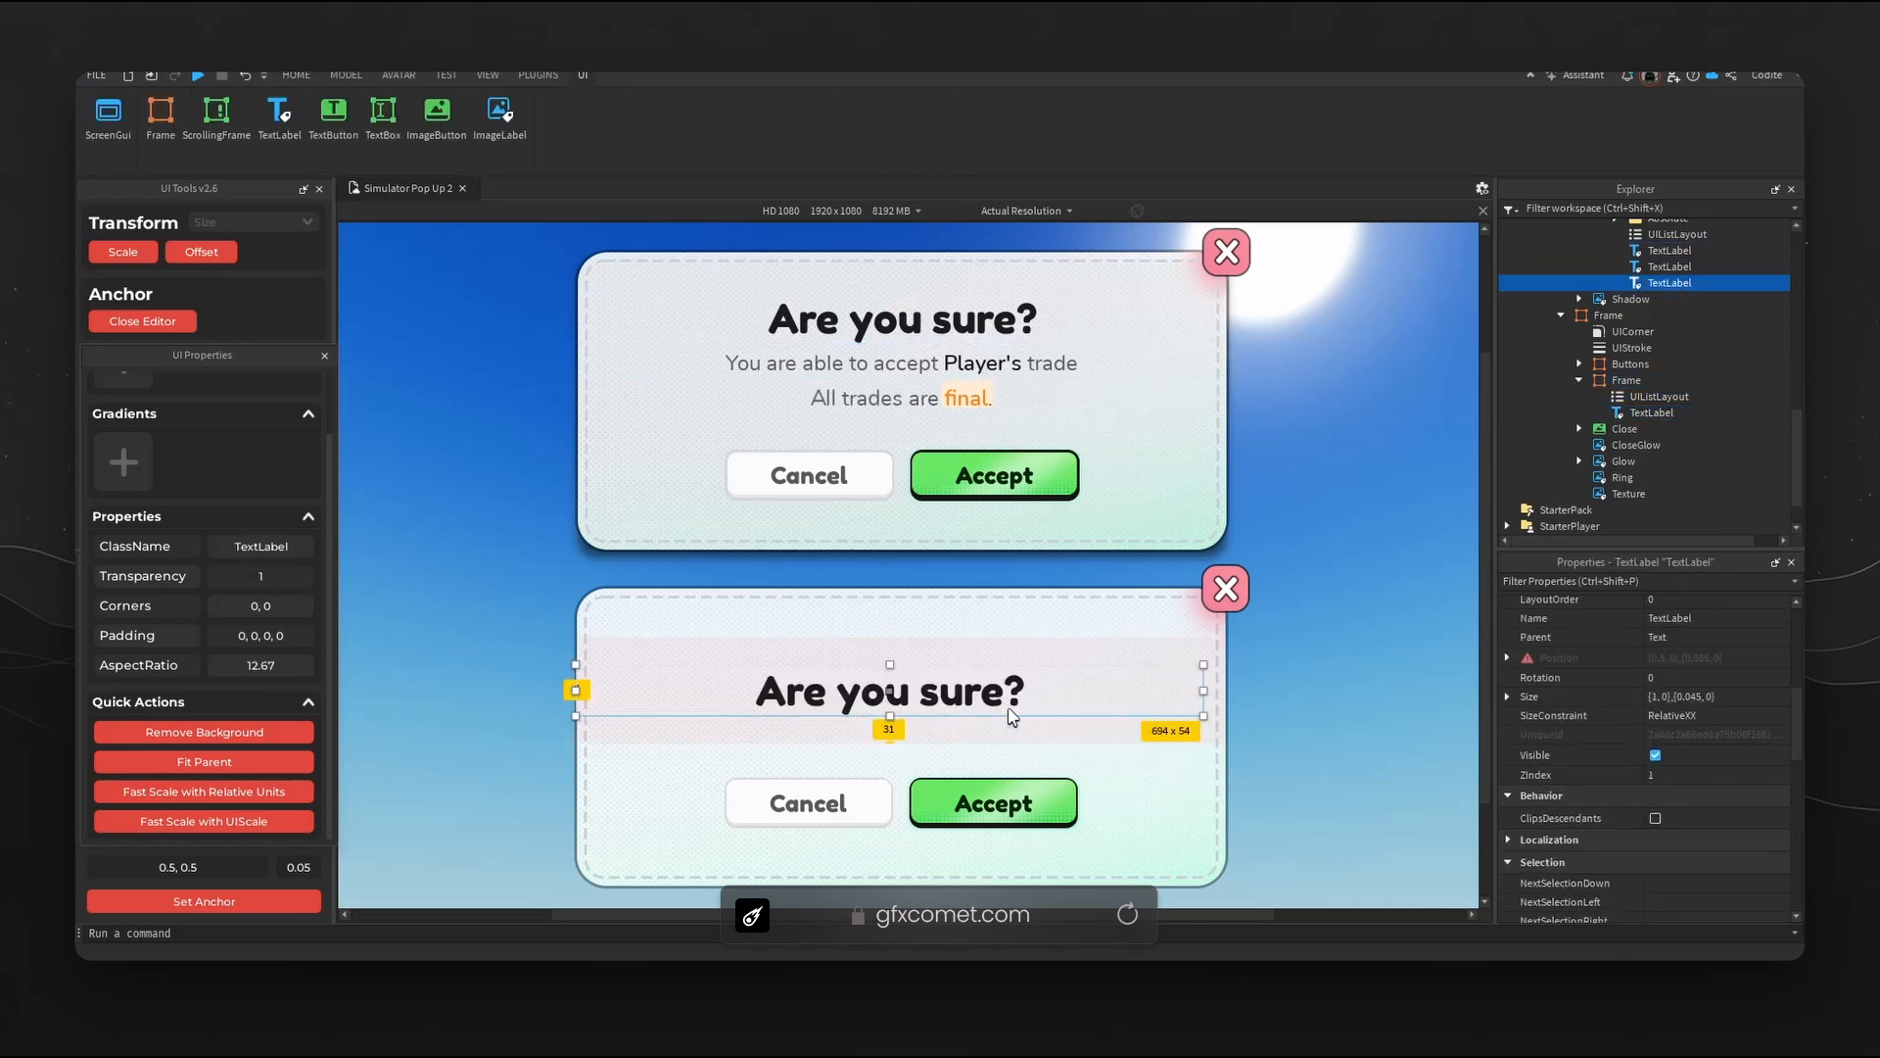
left_click(1083, 662)
key("ctrl+shift+v")
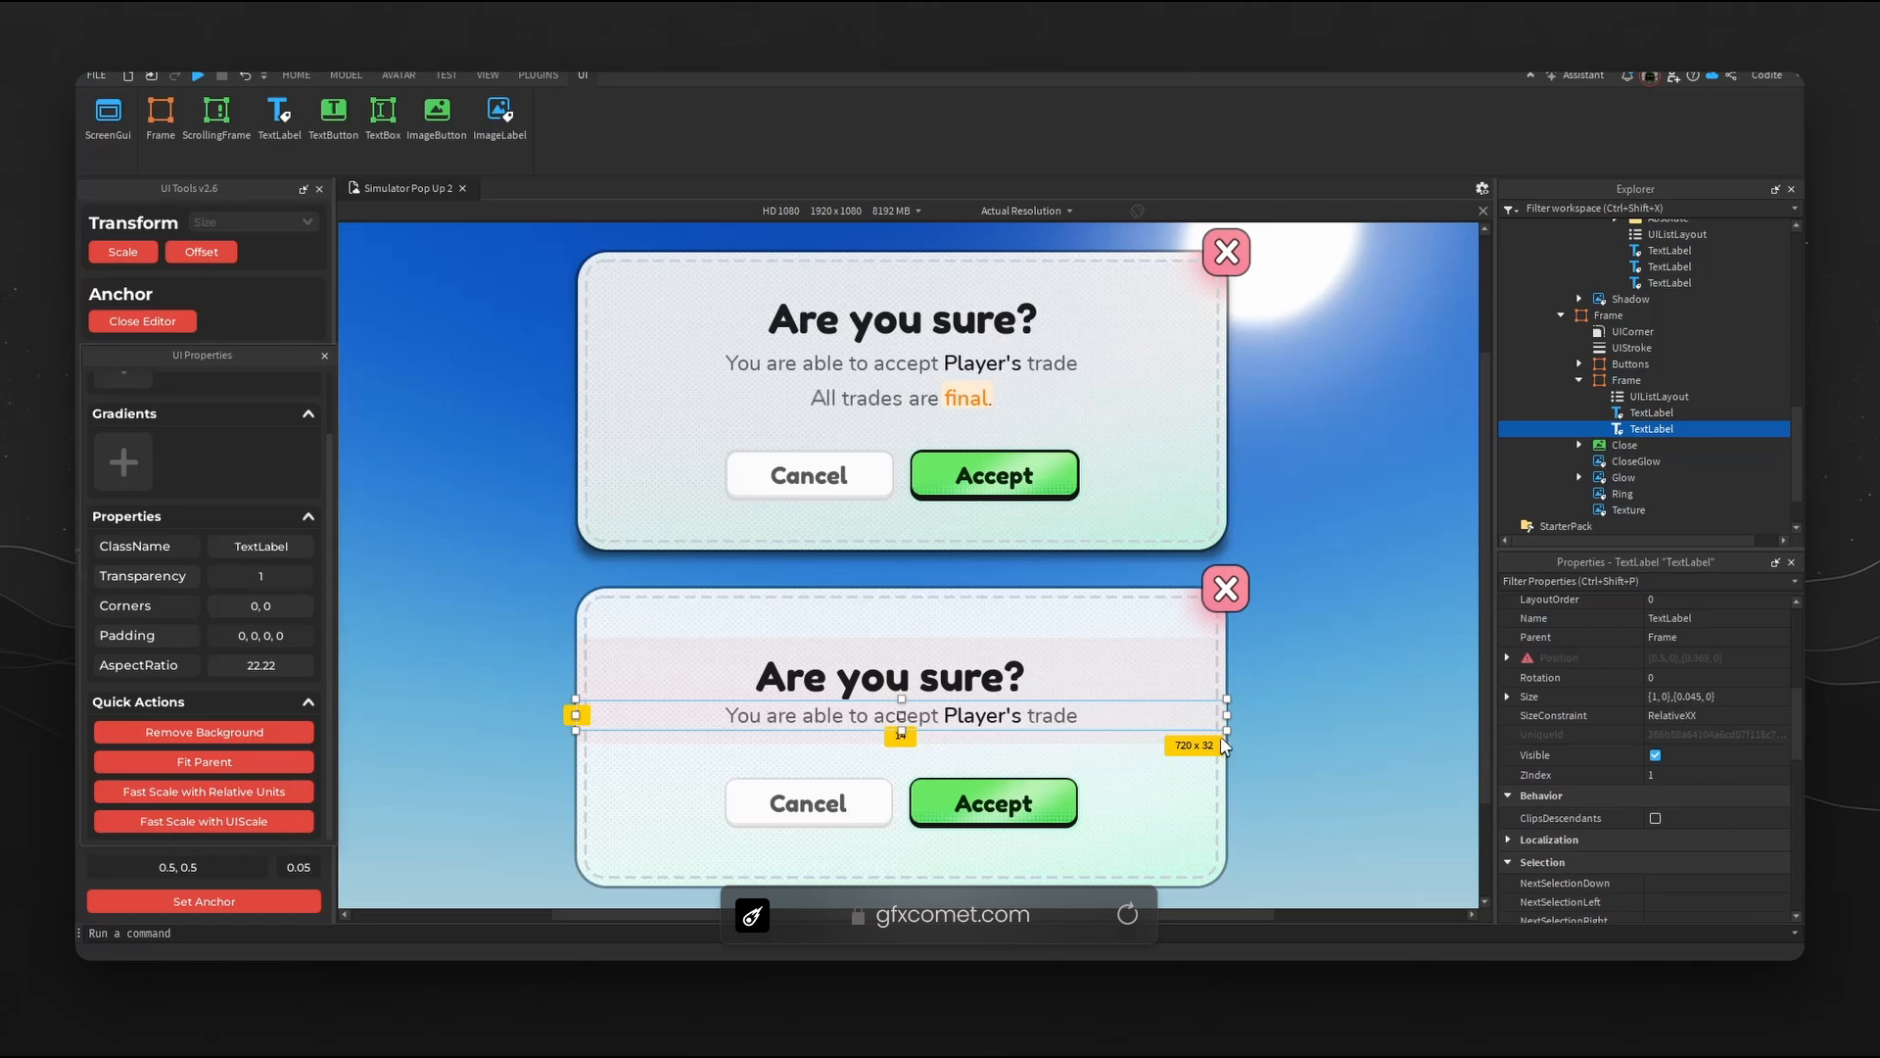
- Switch to the Photoshop mockup and look up the hex text color of the word "Darkheart"
scroll(1686, 823, "down", 2)
scroll(1686, 822, "down", 10)
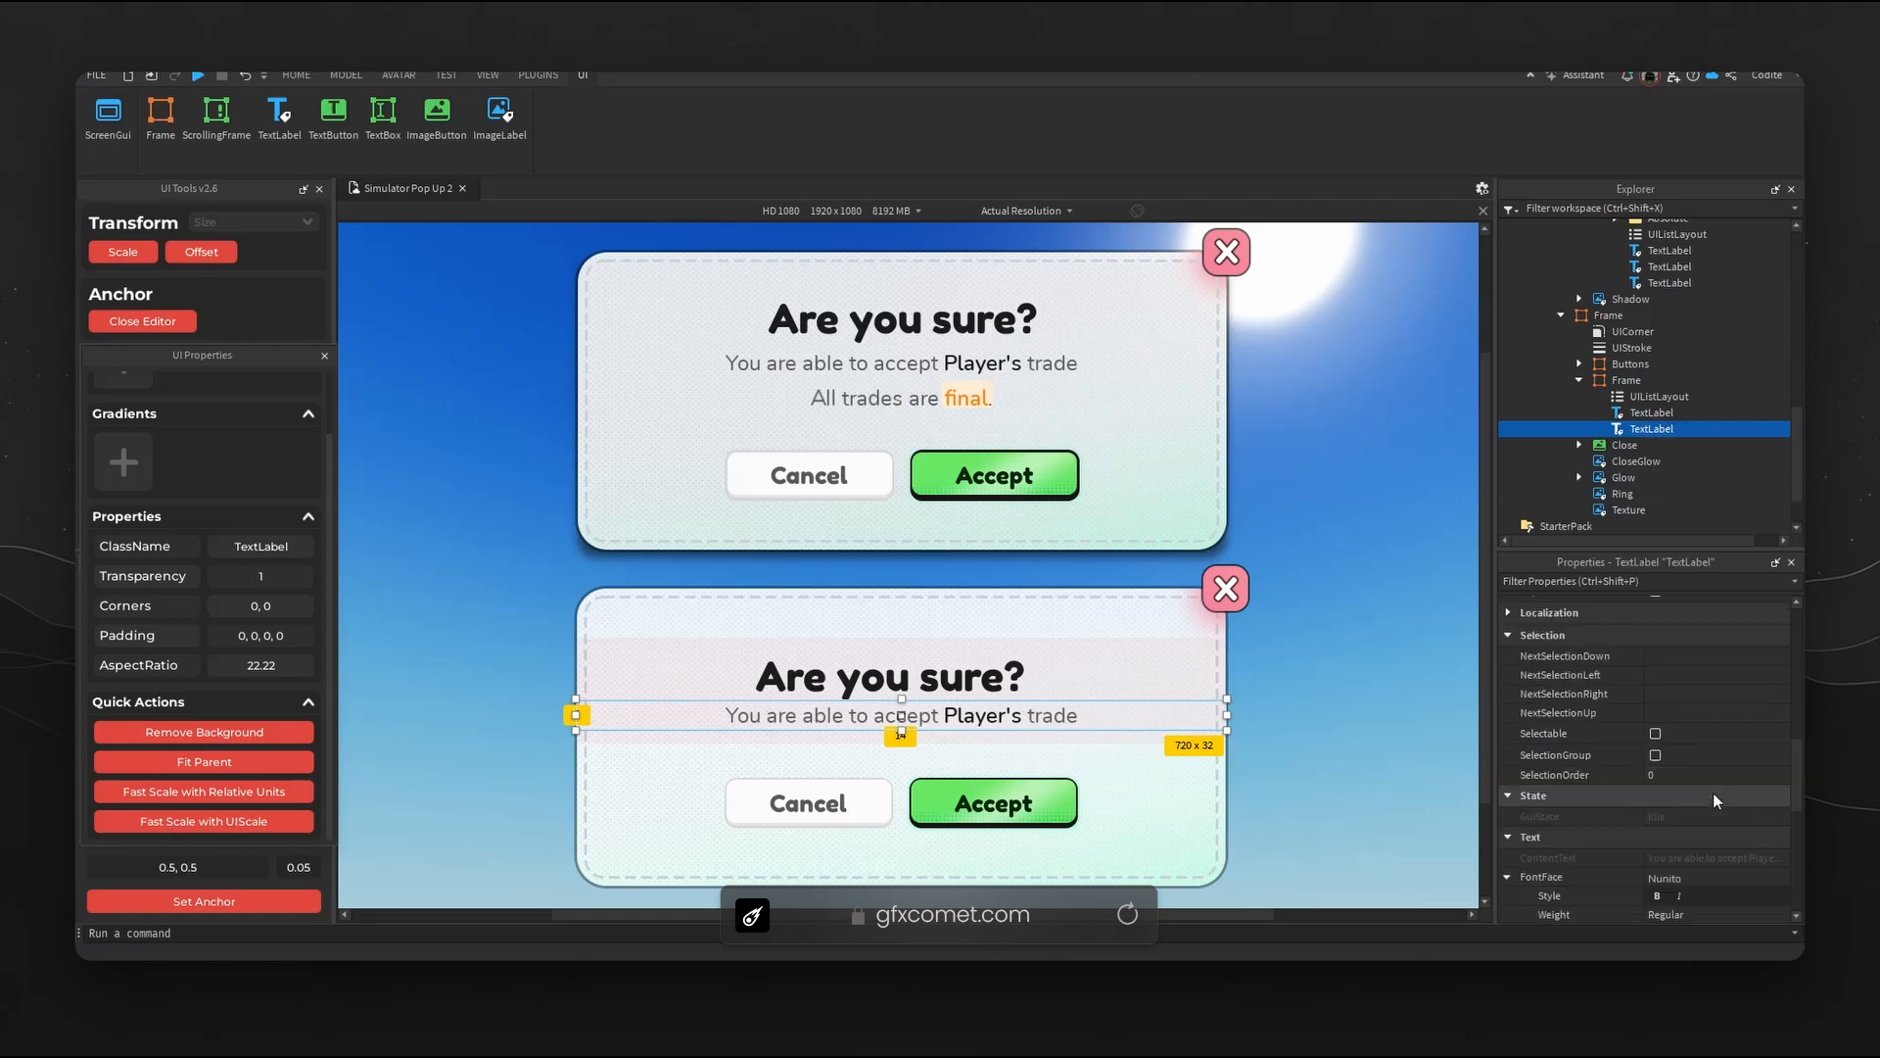
left_click(1714, 652)
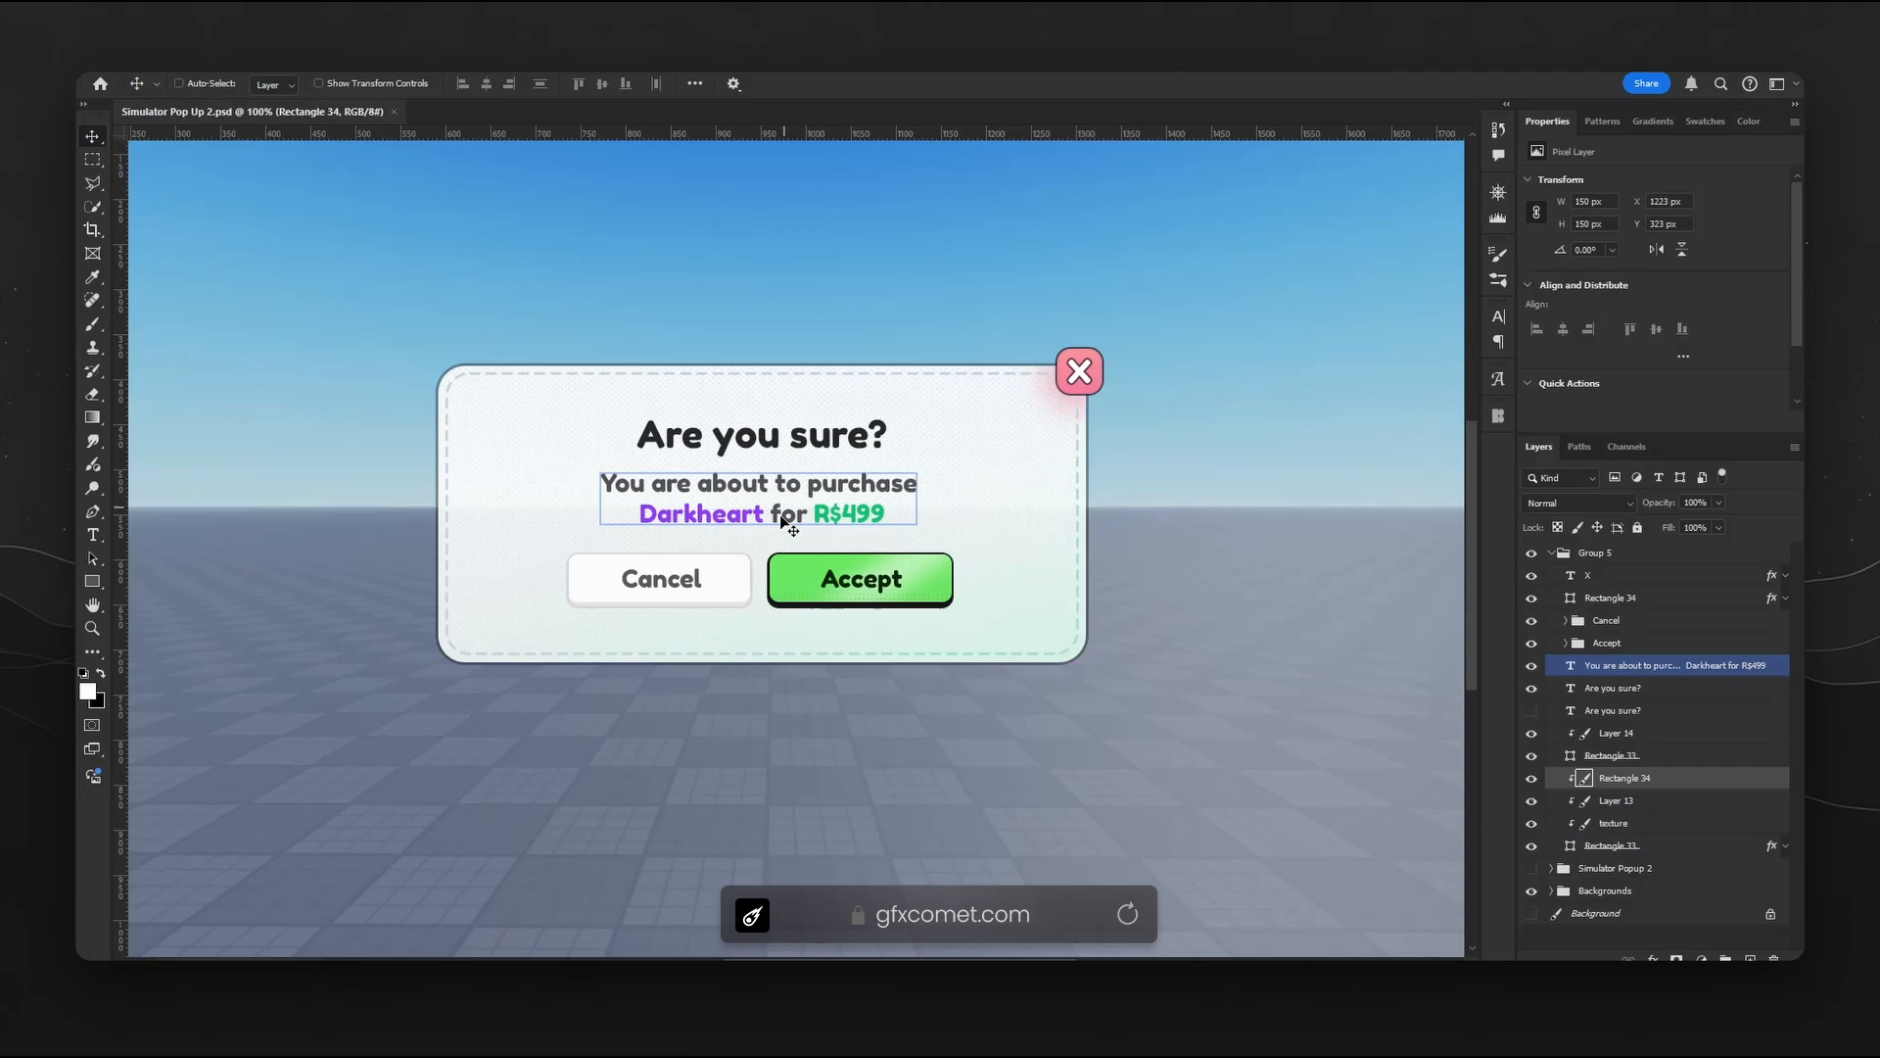
key("t")
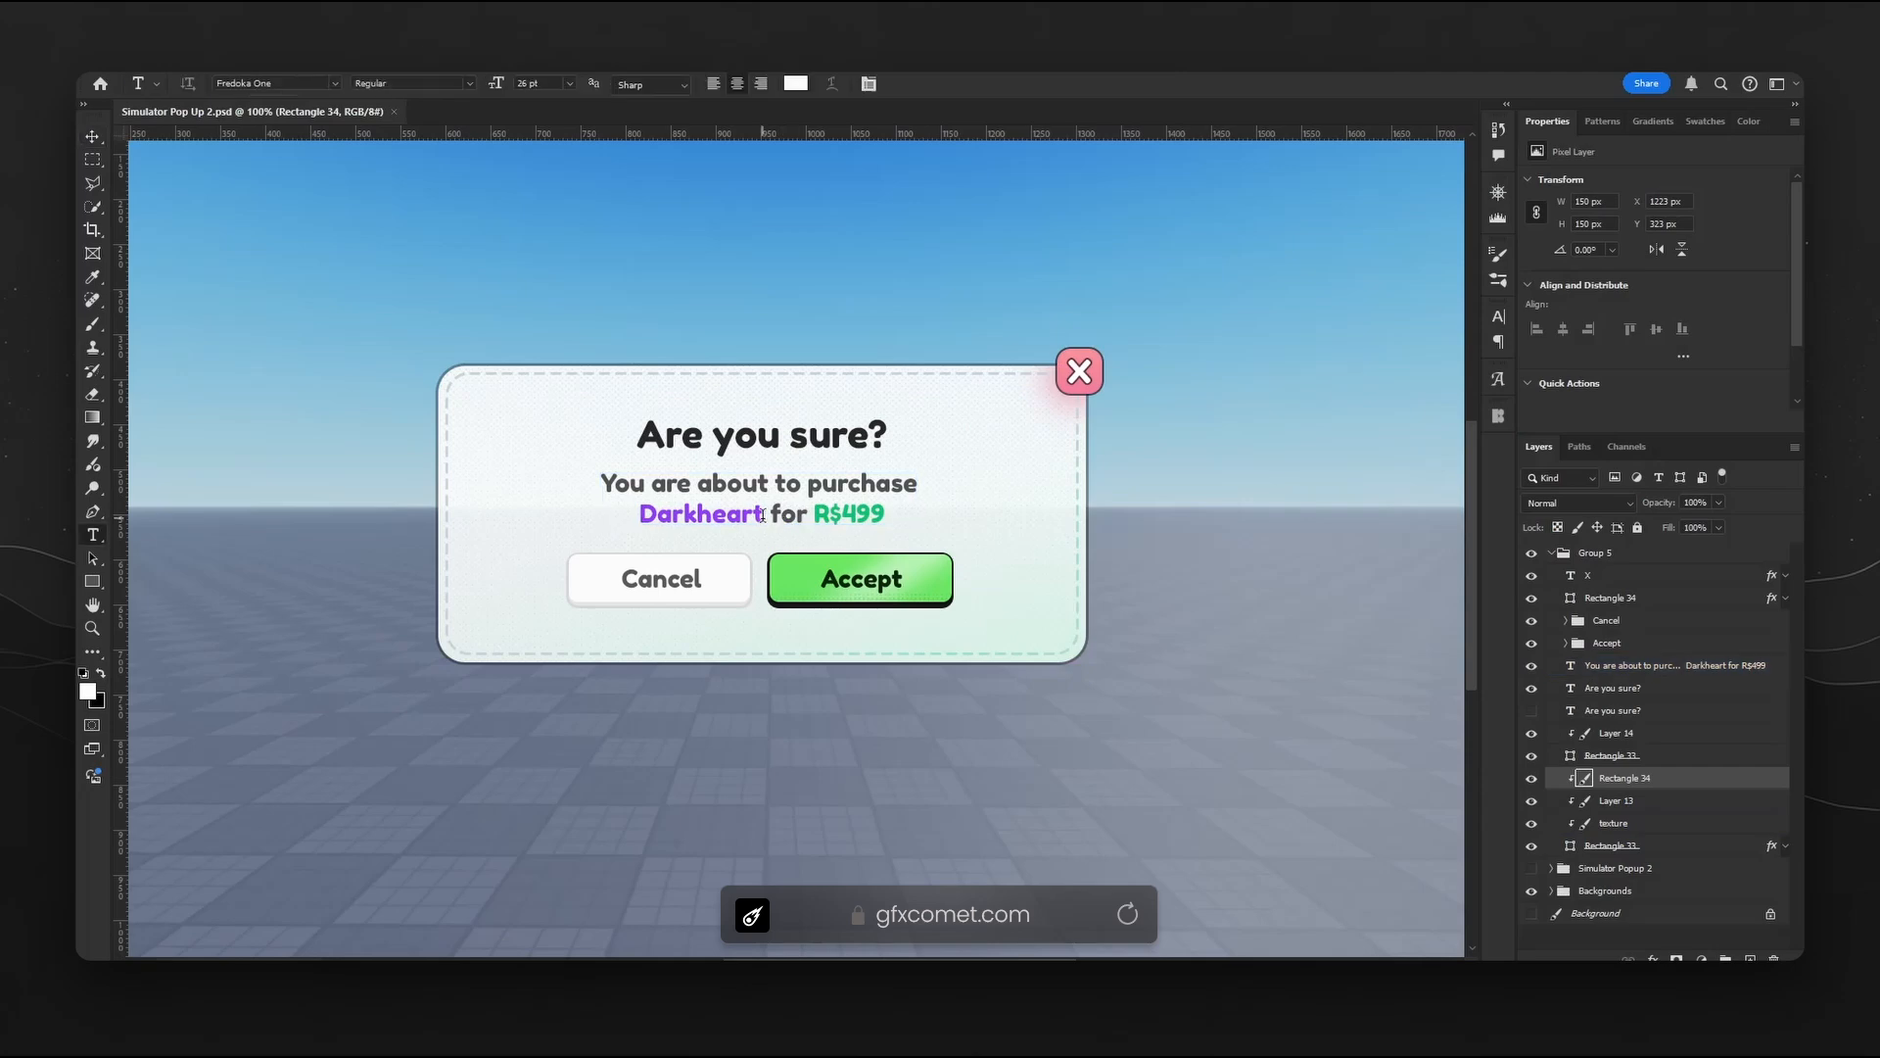
left_click_drag(764, 516, 613, 516)
left_click(802, 84)
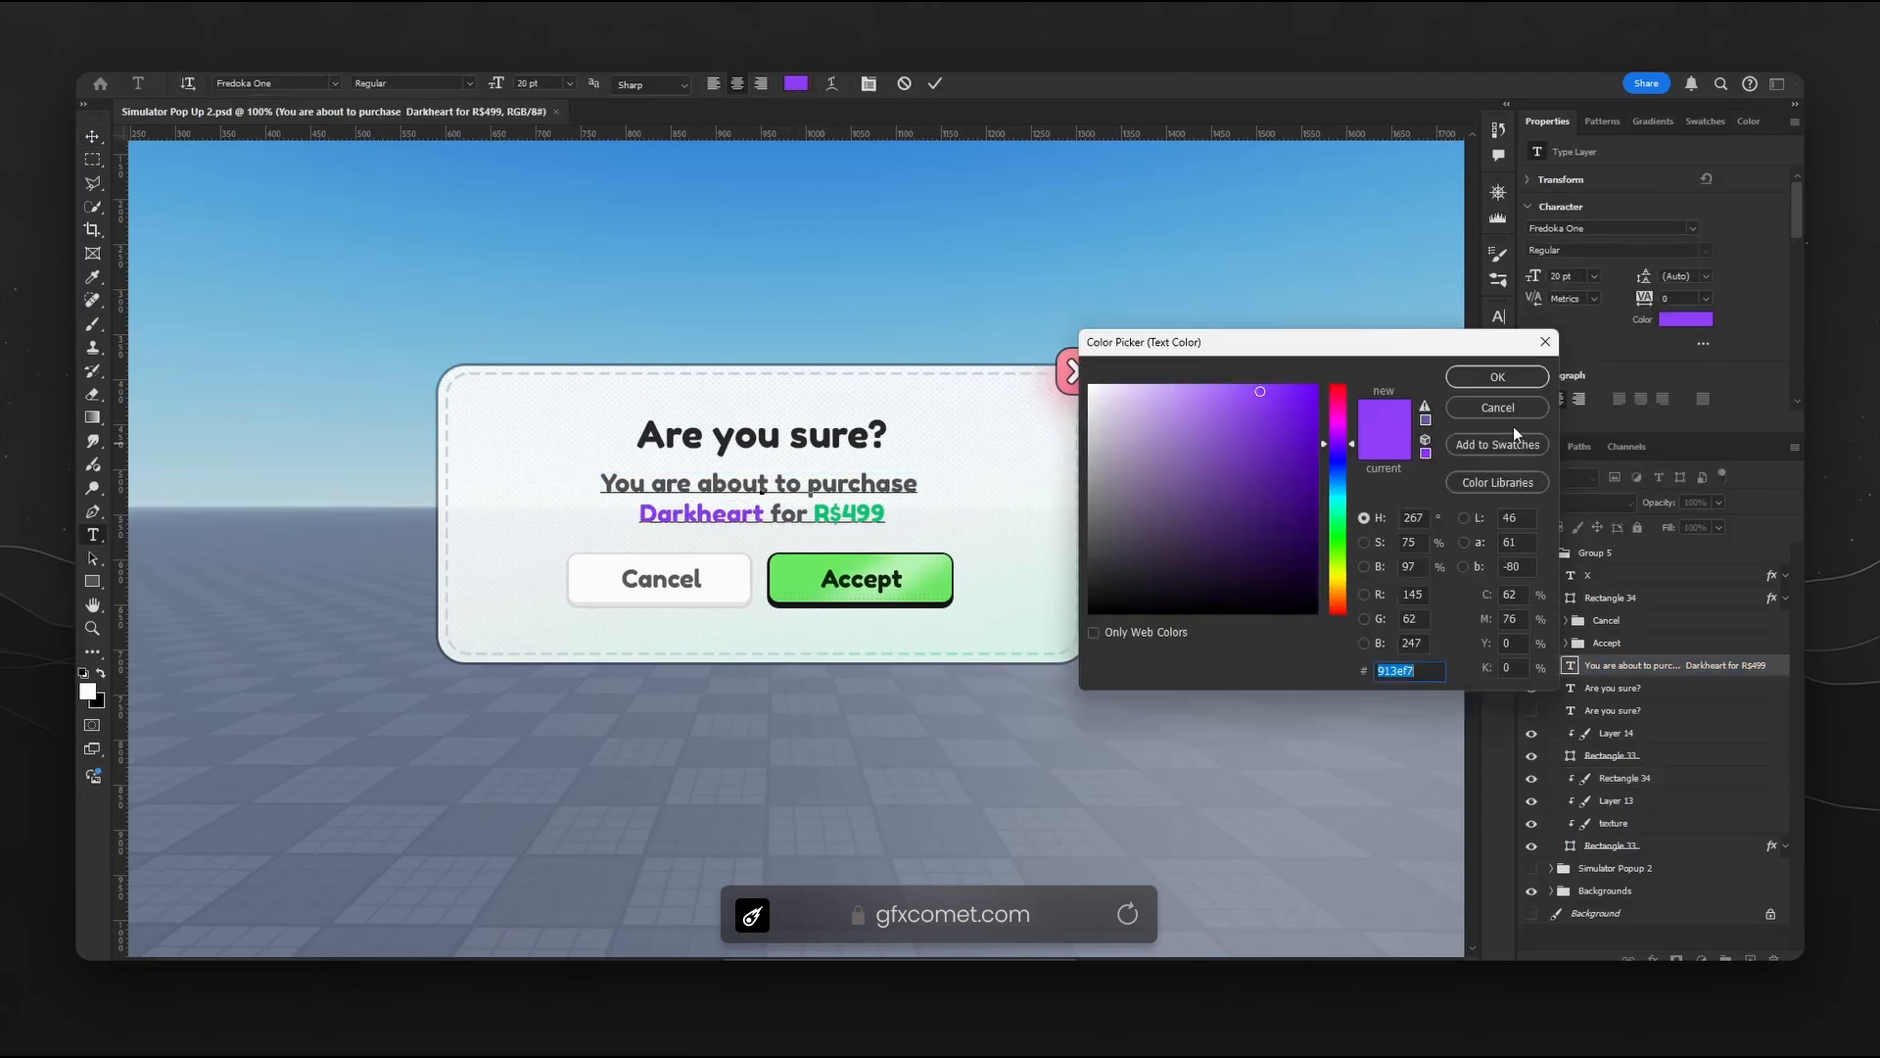
left_click(1513, 423)
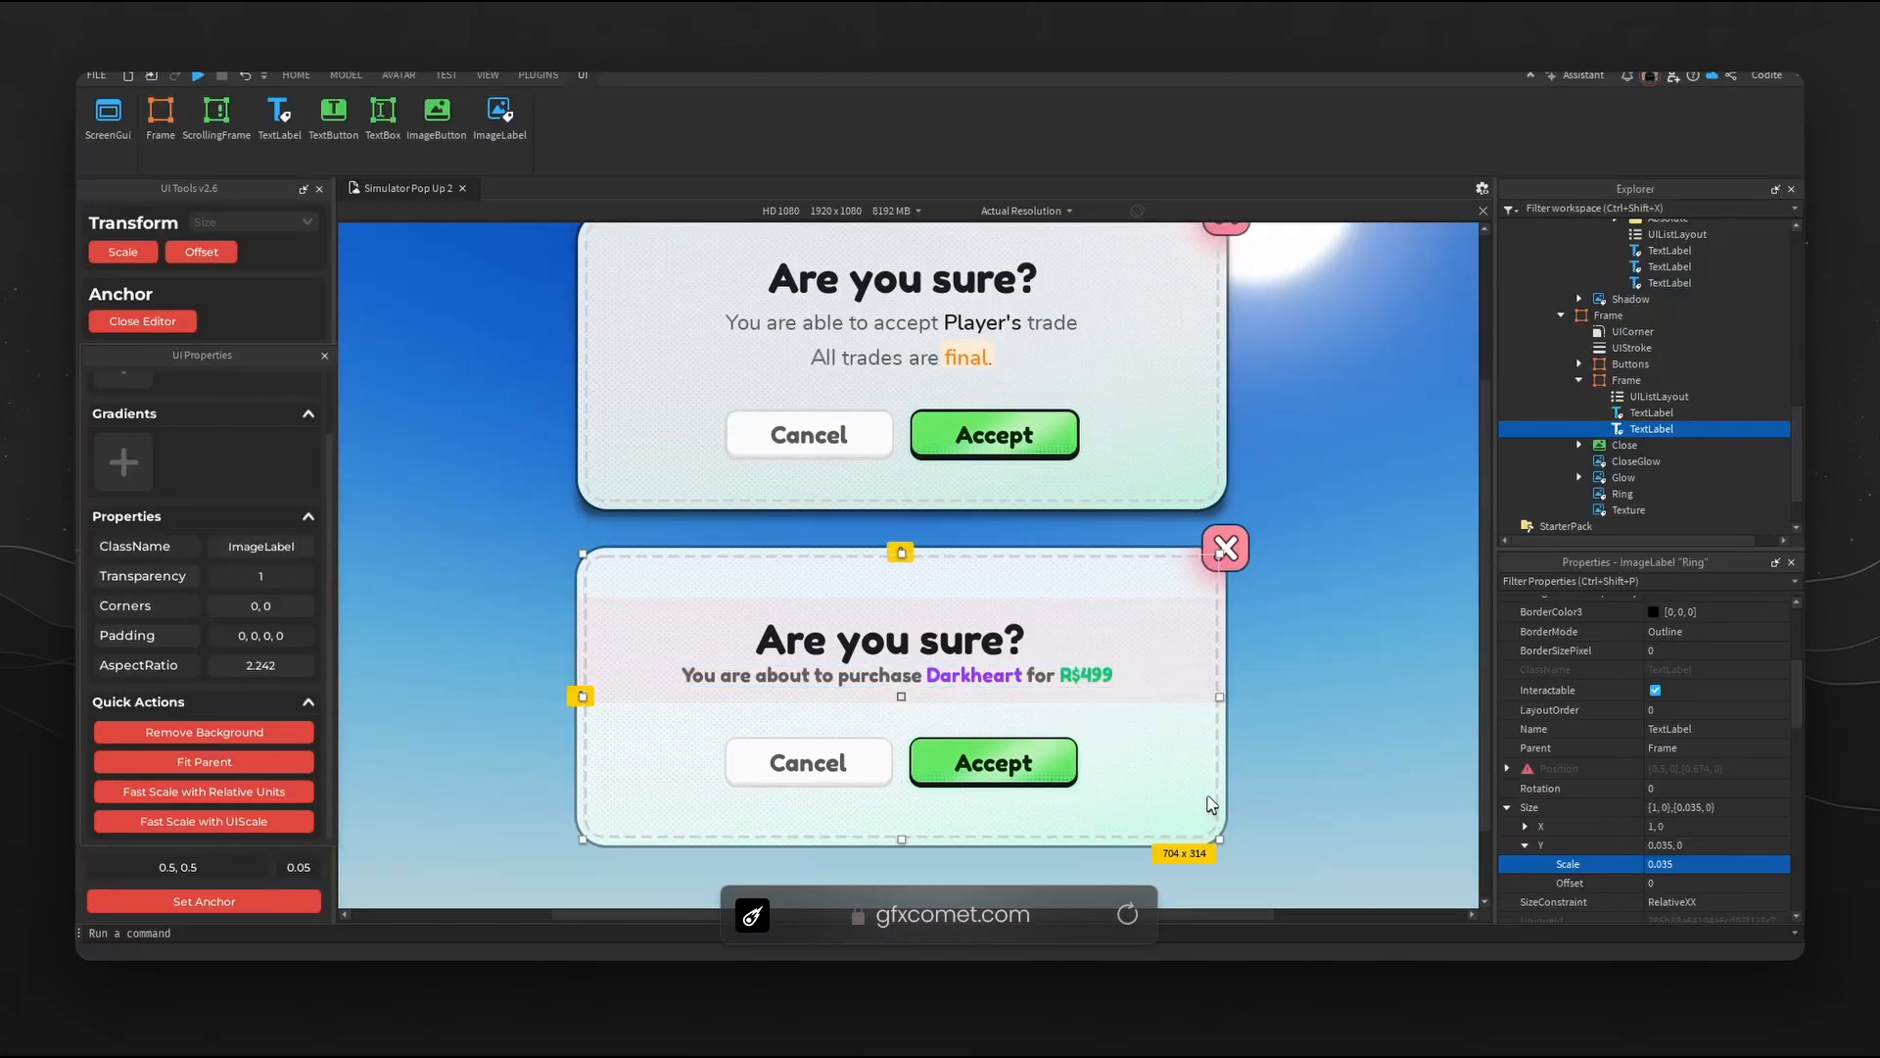
- Set the padding scale of the new text Frame's UIListLayout to 0.05
left_click(1141, 637)
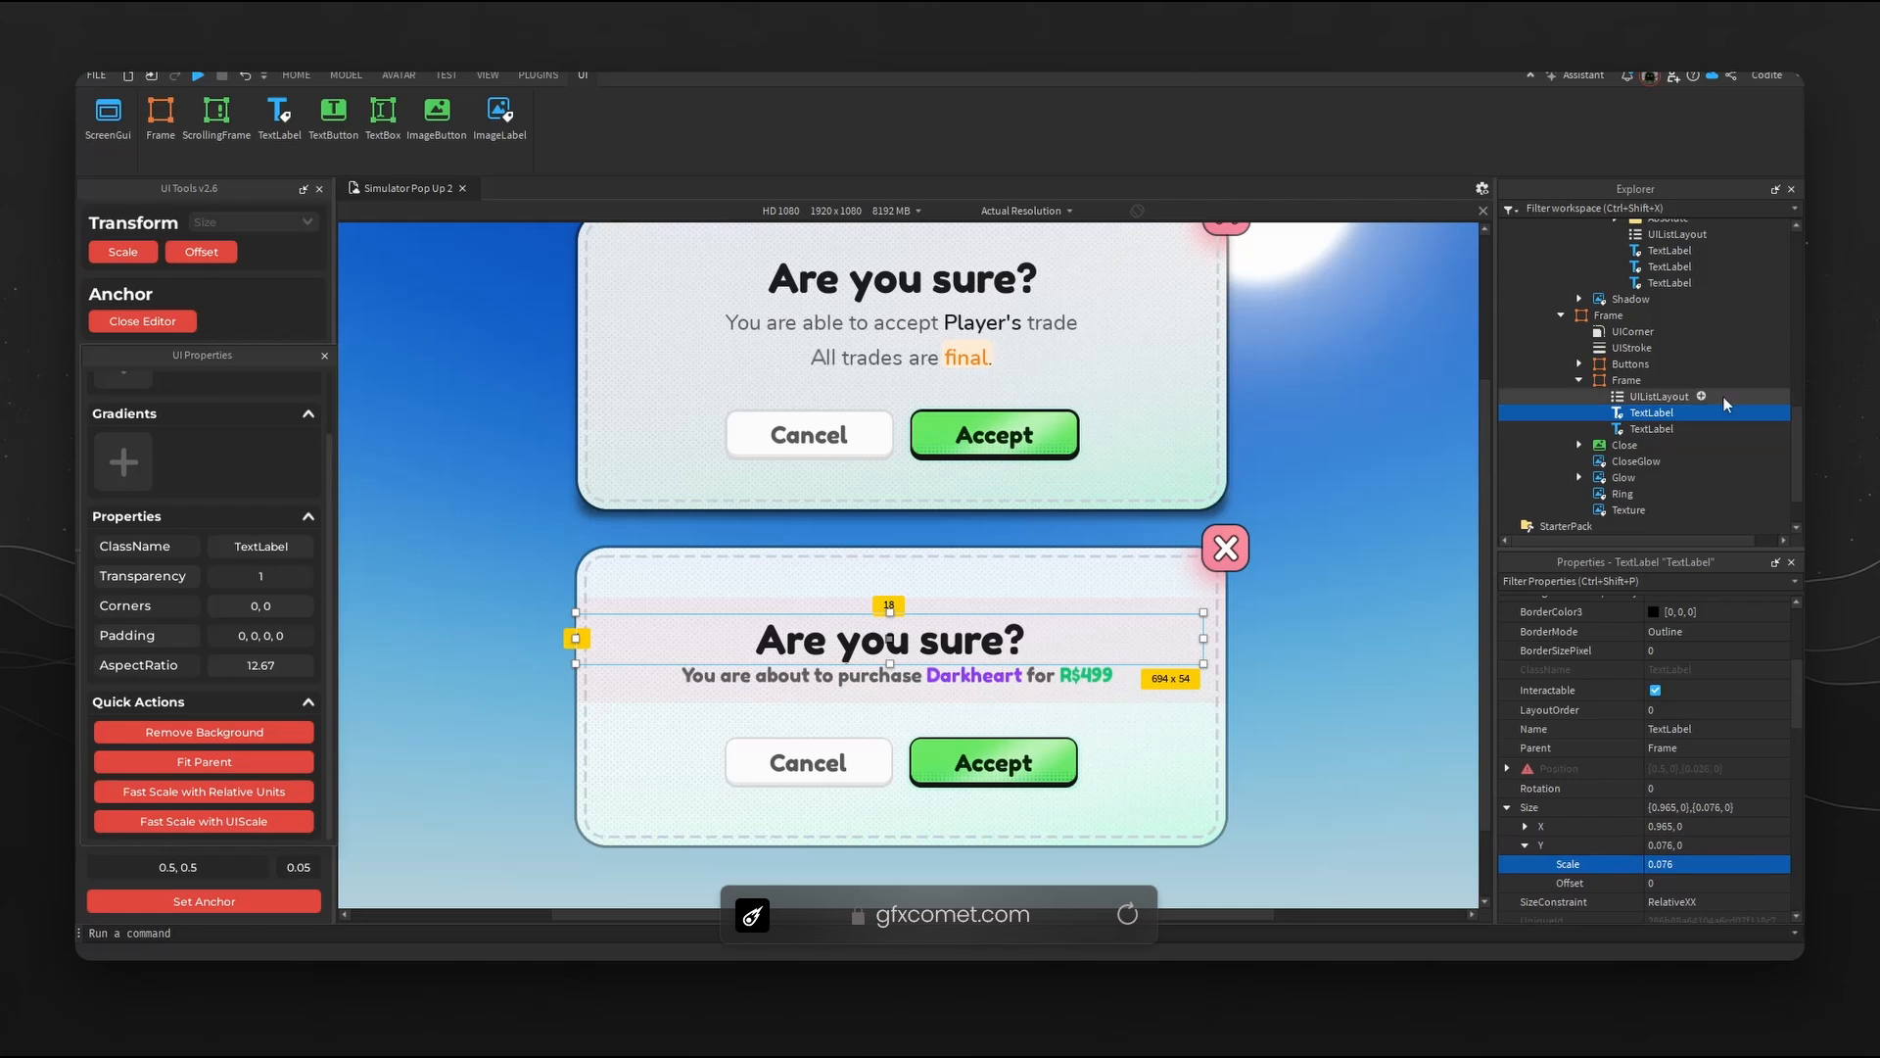
left_click(1659, 396)
left_click(1508, 627)
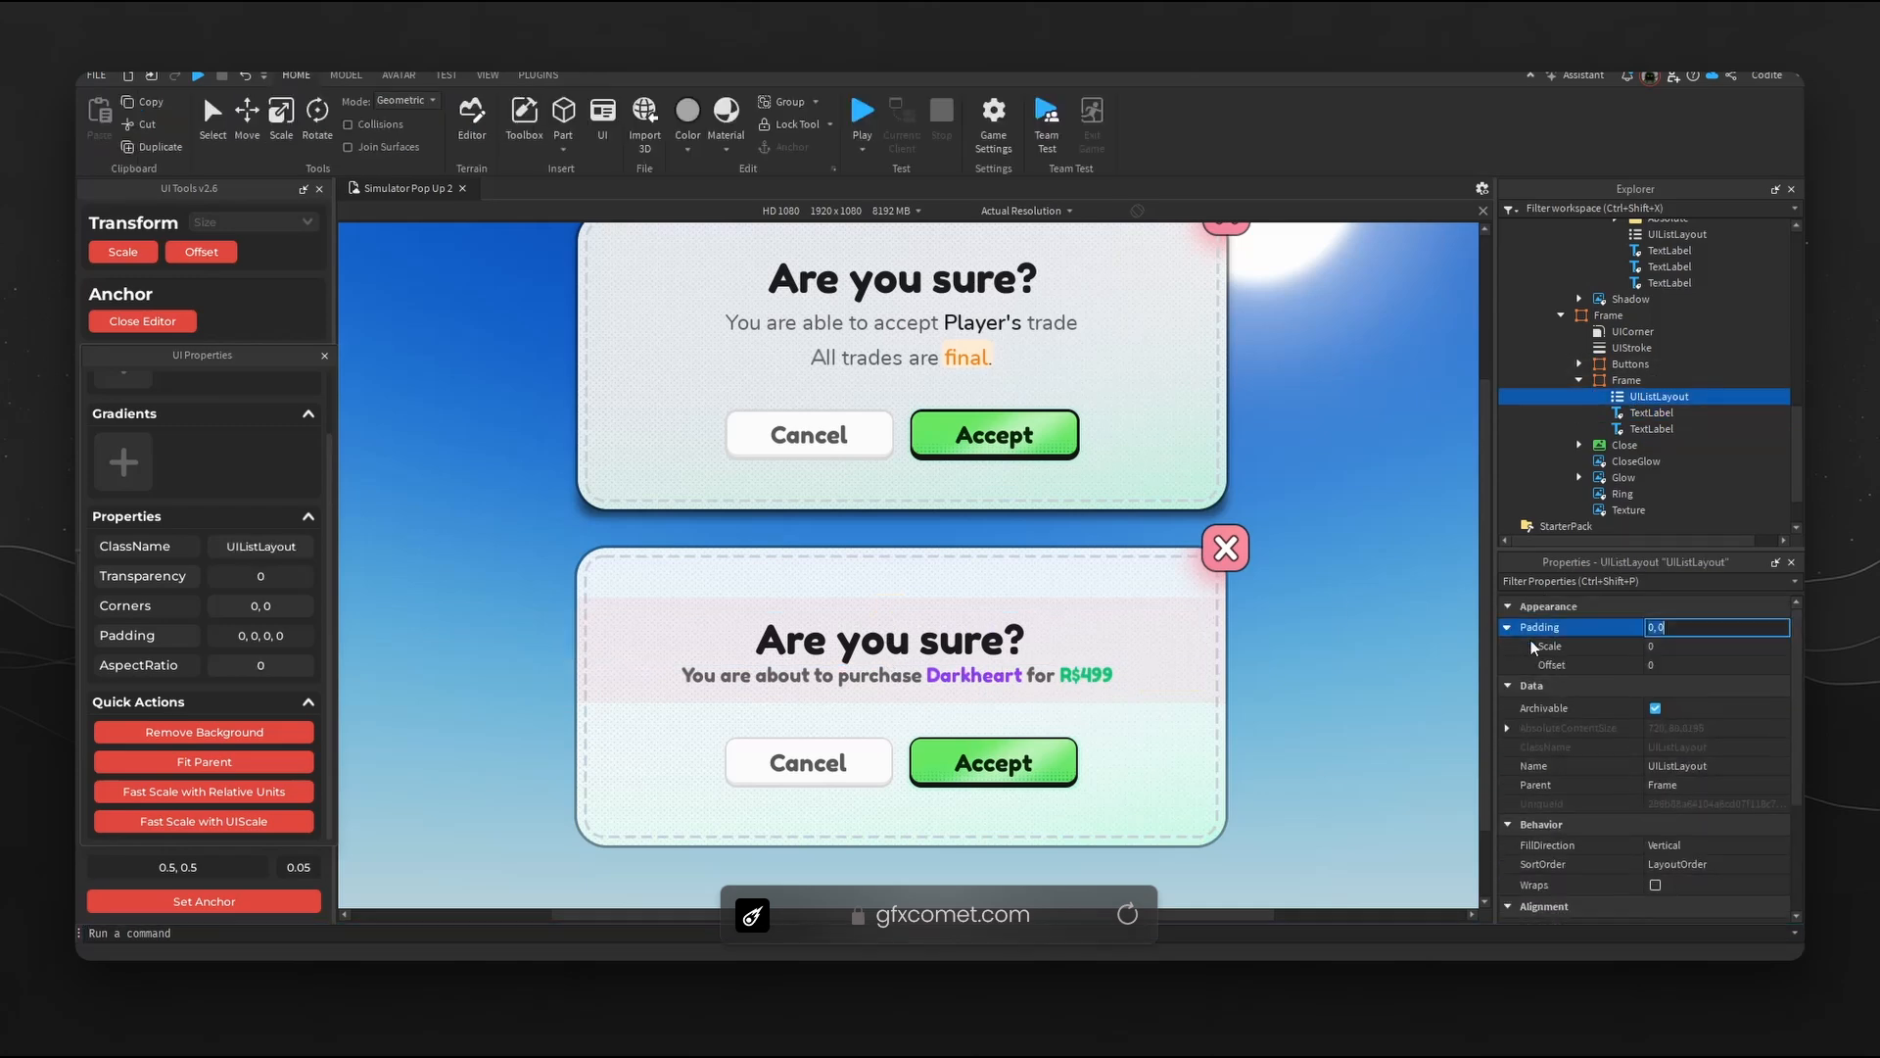
left_click(1721, 646)
type(".05")
key("Return")
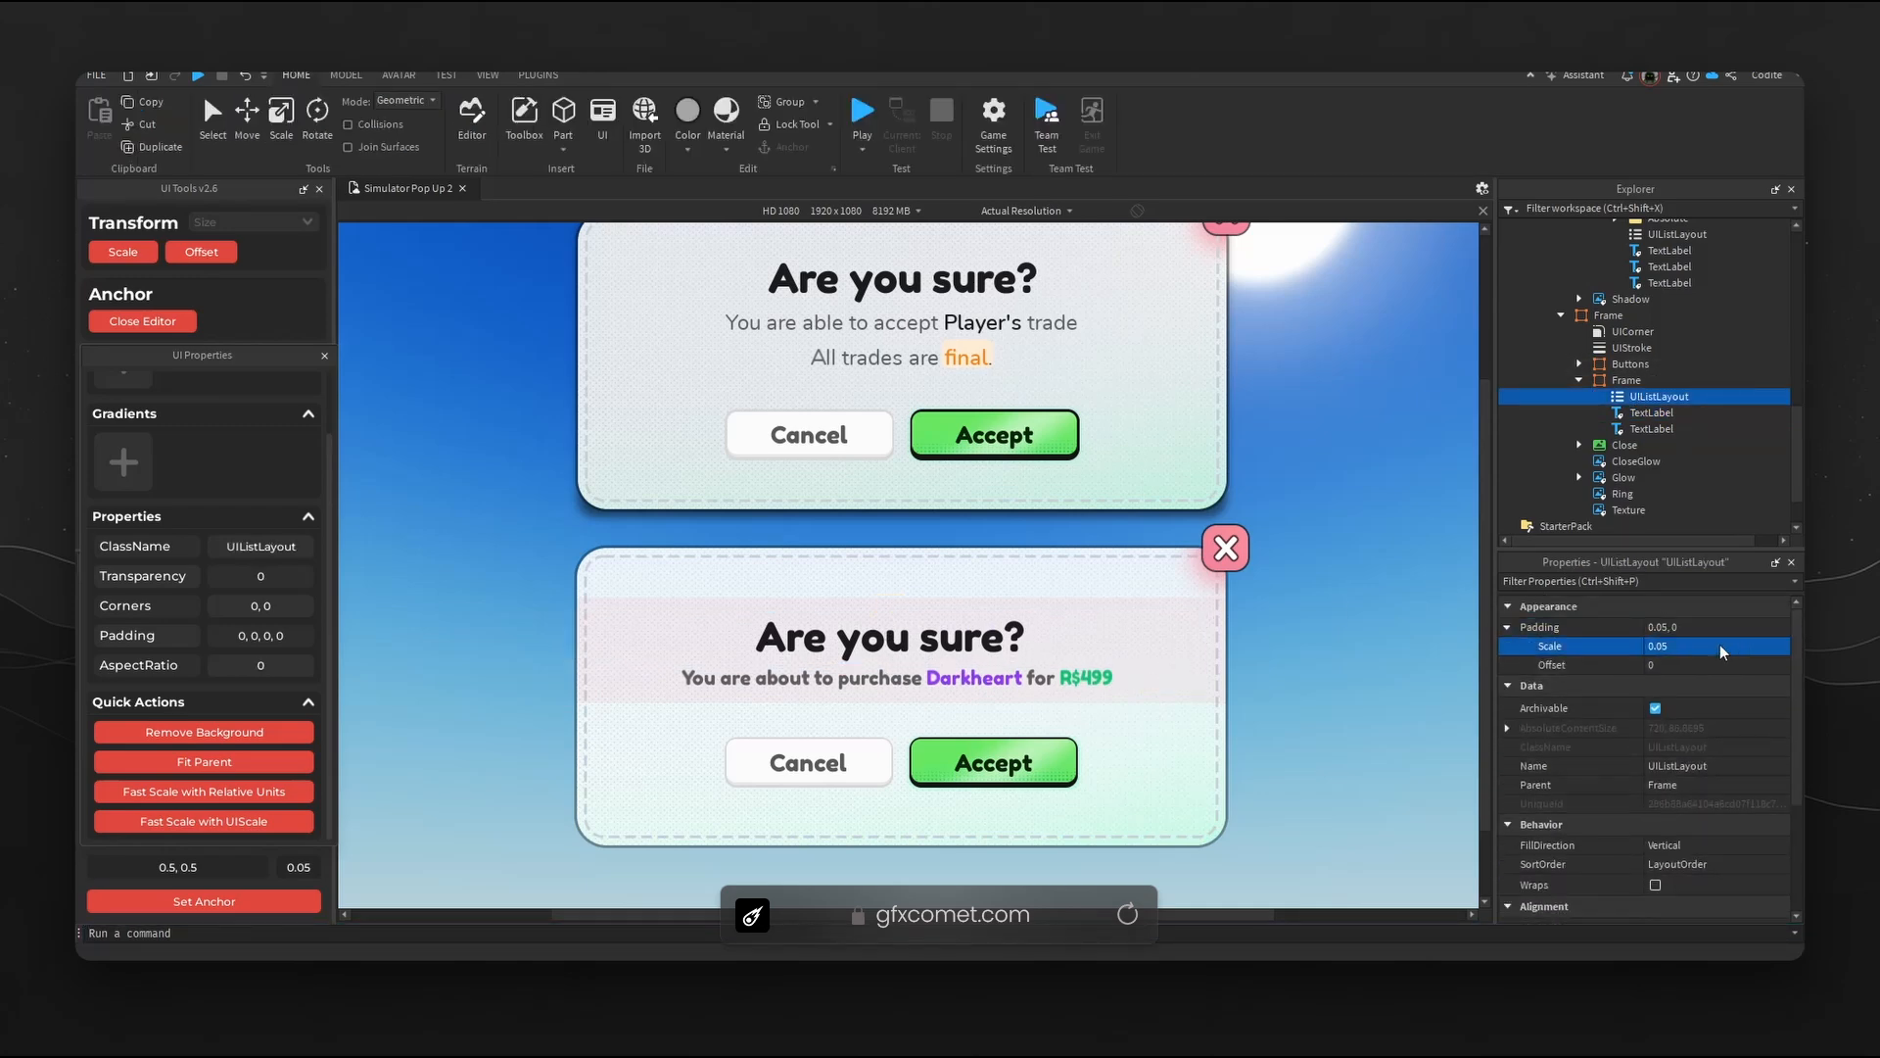
- Try a padding scale of 0.1 on the text Frame's UIListLayout, and set it back to 0.05
left_click(1722, 647)
type(".1")
key("Return")
left_click(1704, 646)
type(".")
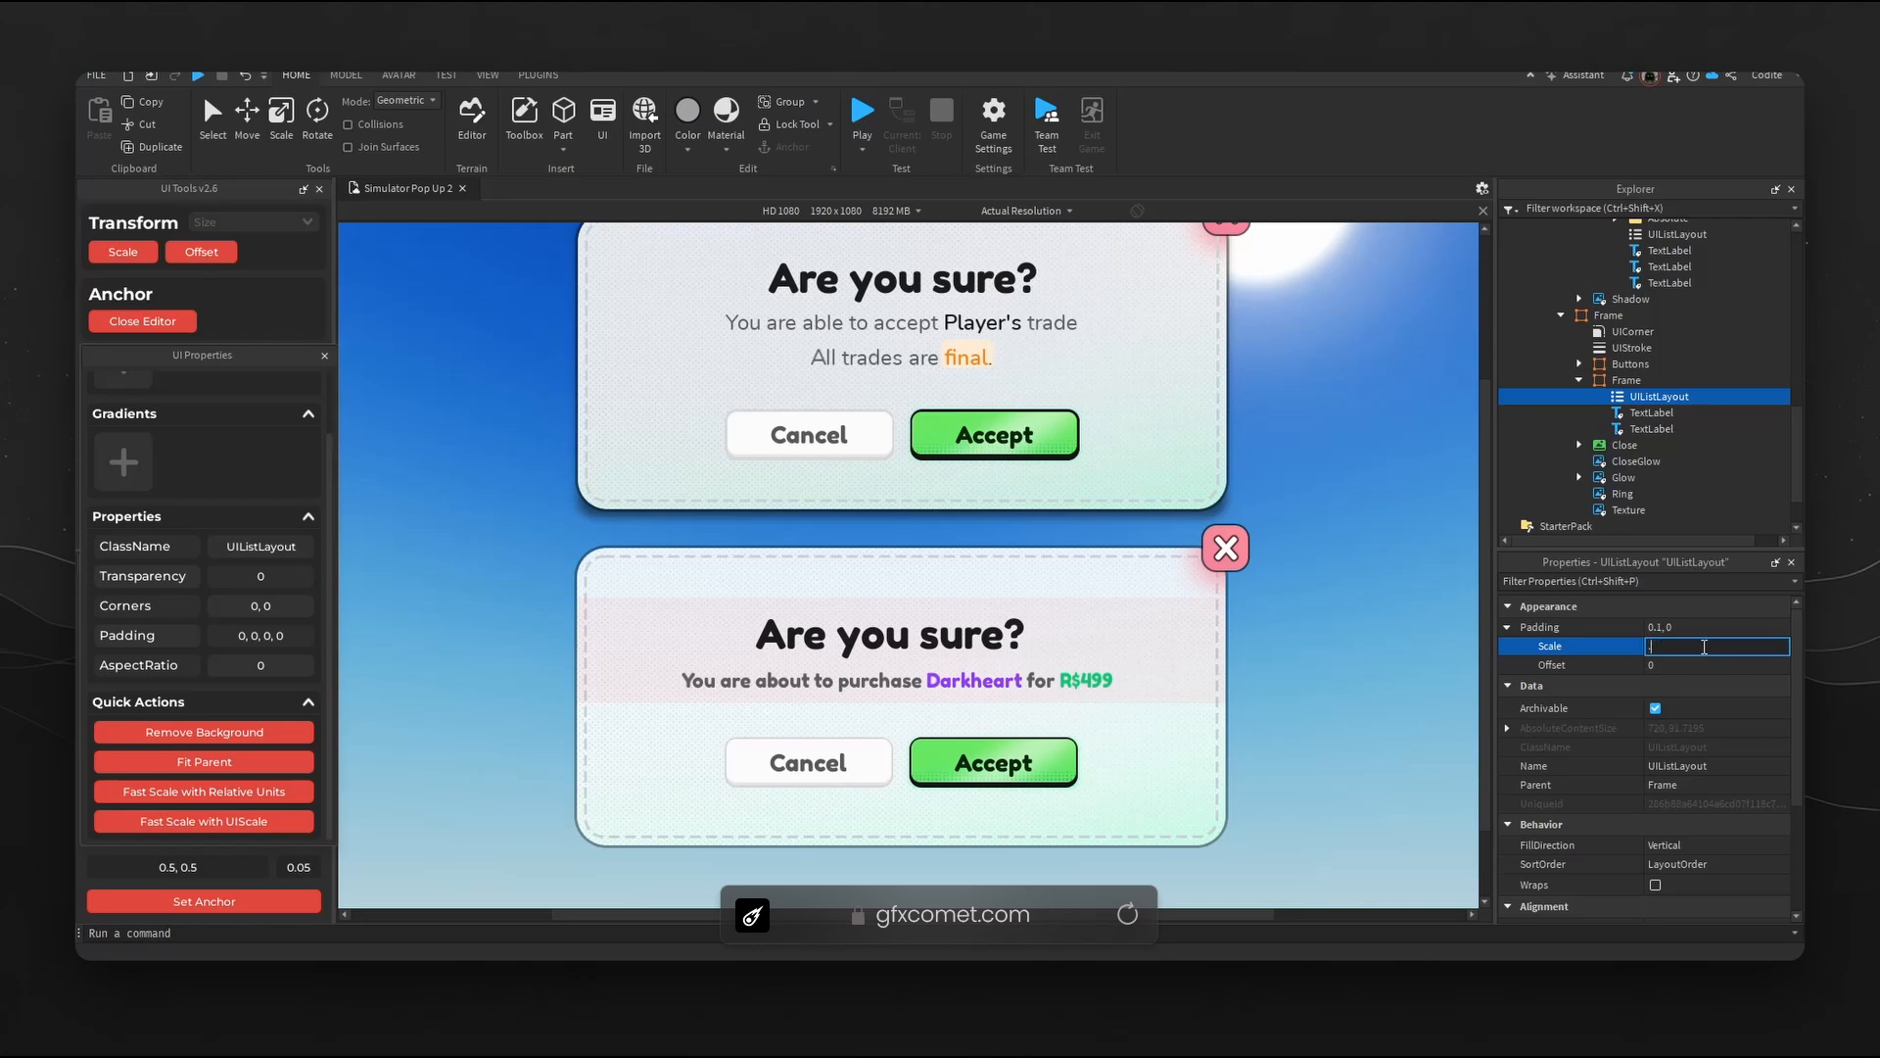
type("05")
key("Return")
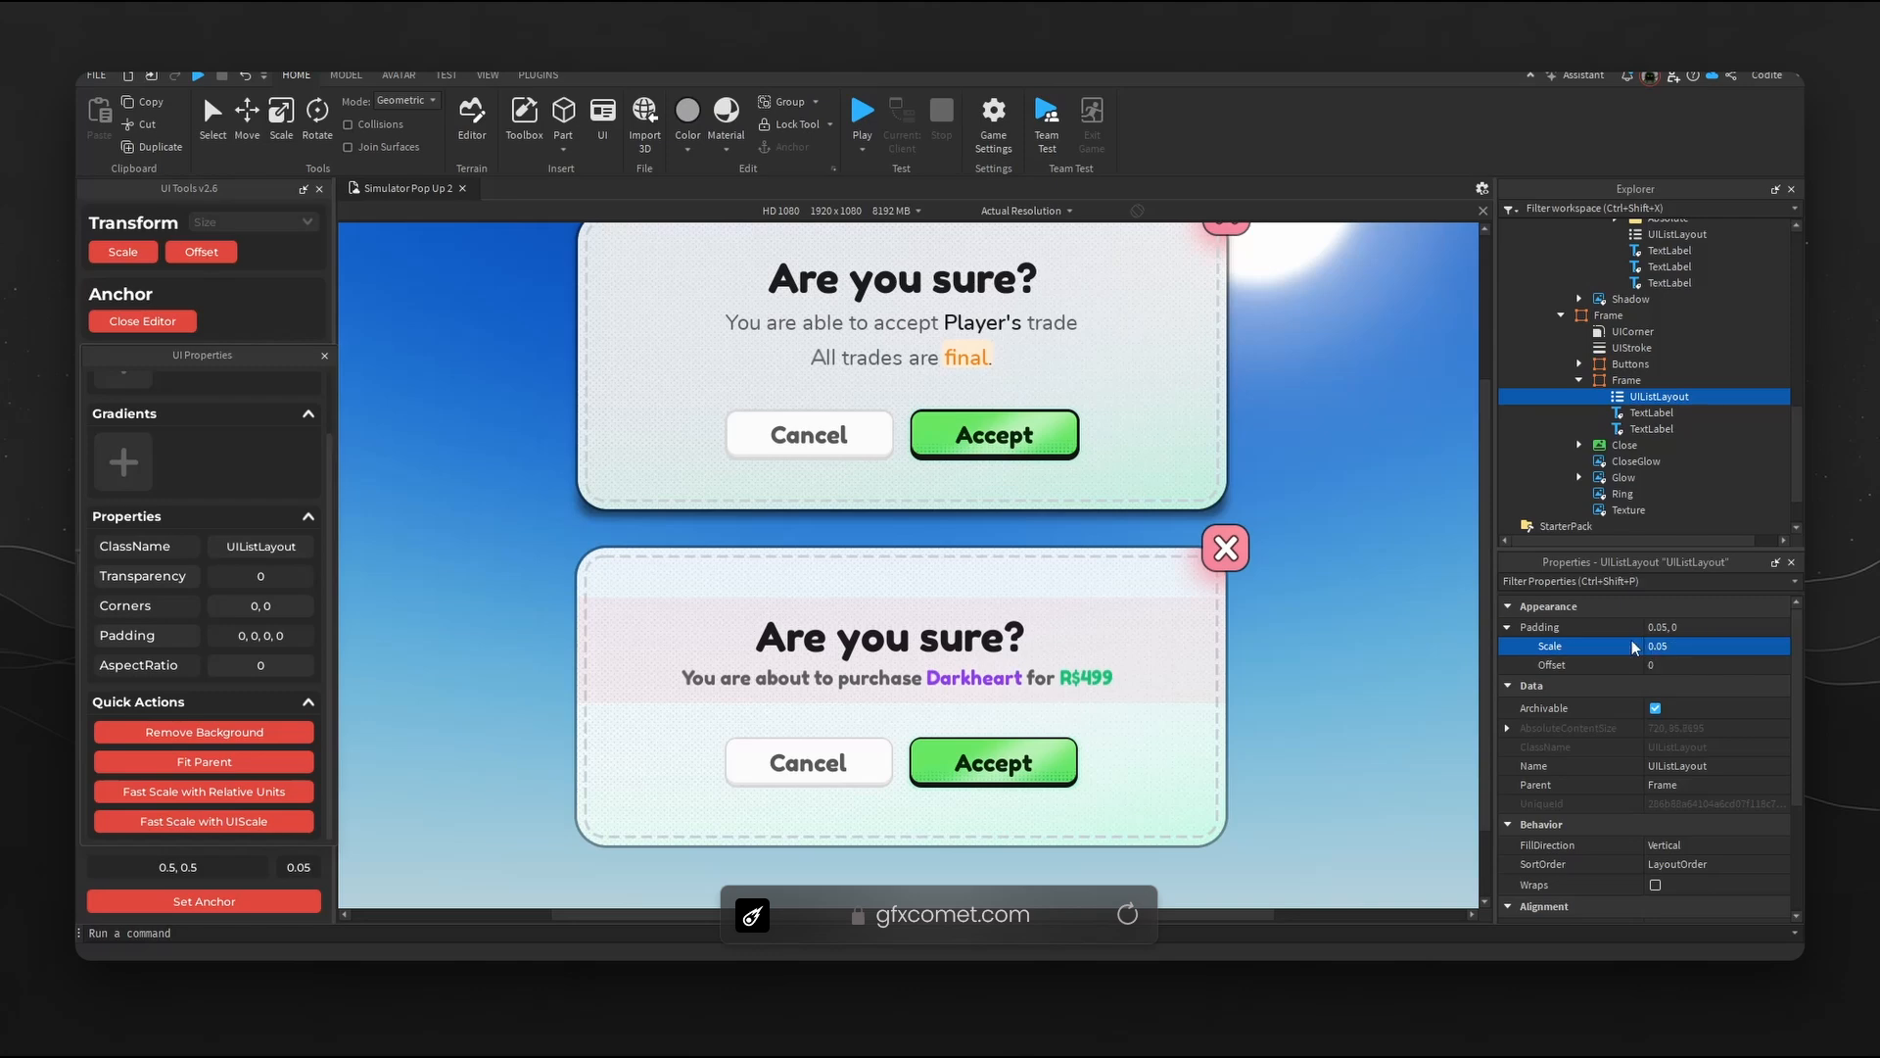
- Remove the red background from the new text Frame and collapse it in the hierarchy
left_click(1180, 639)
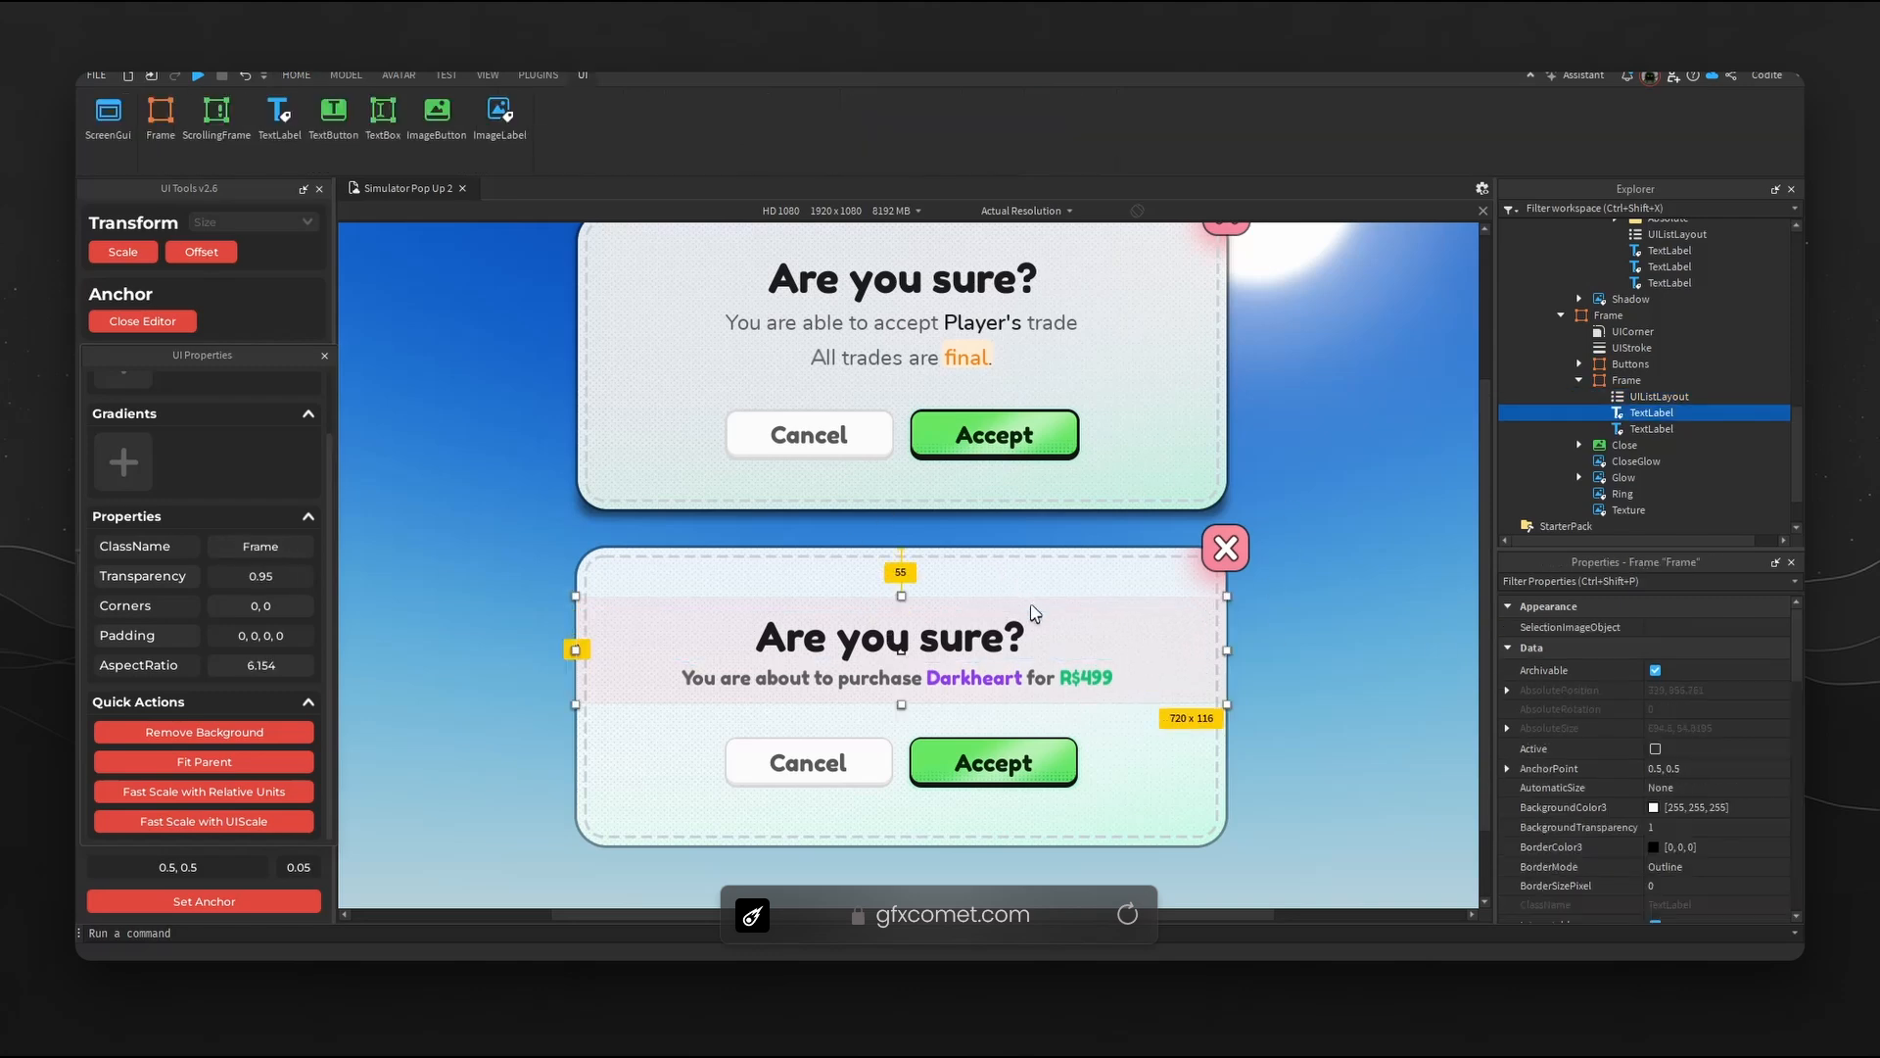
left_click(282, 732)
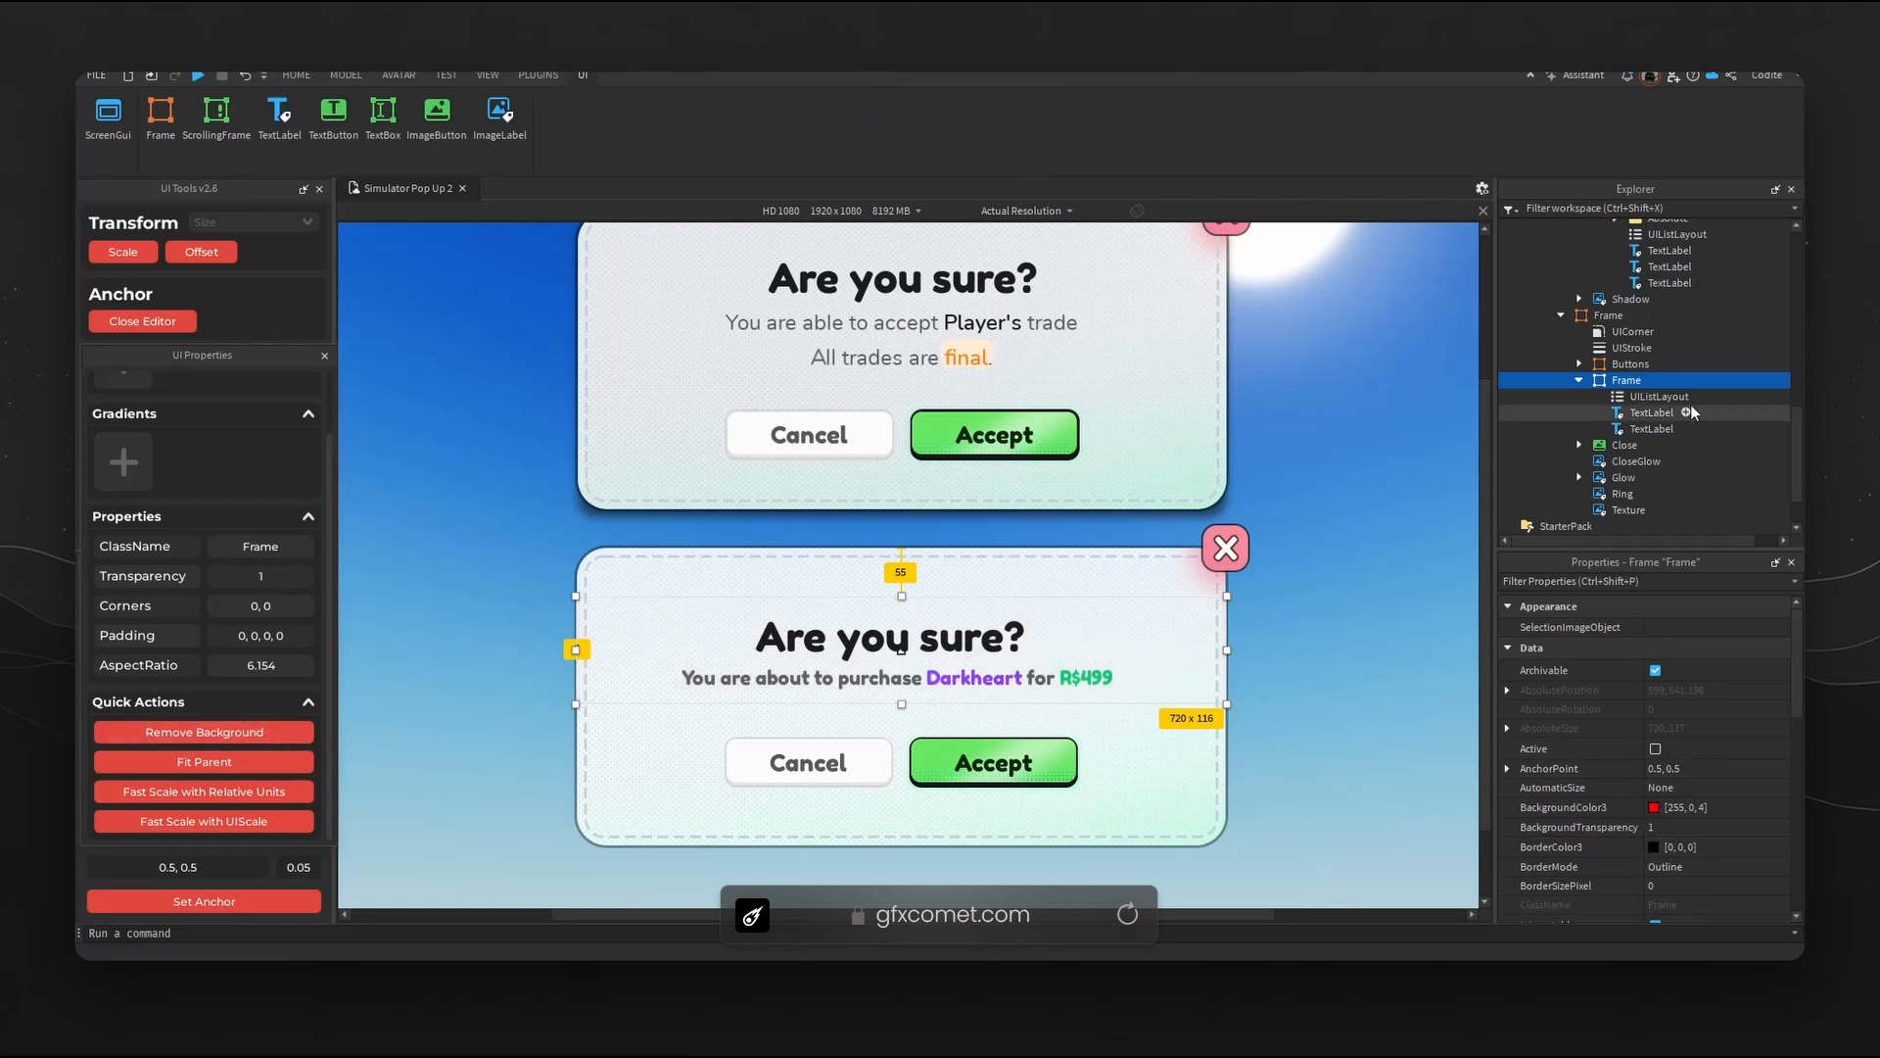
left_click(1579, 379)
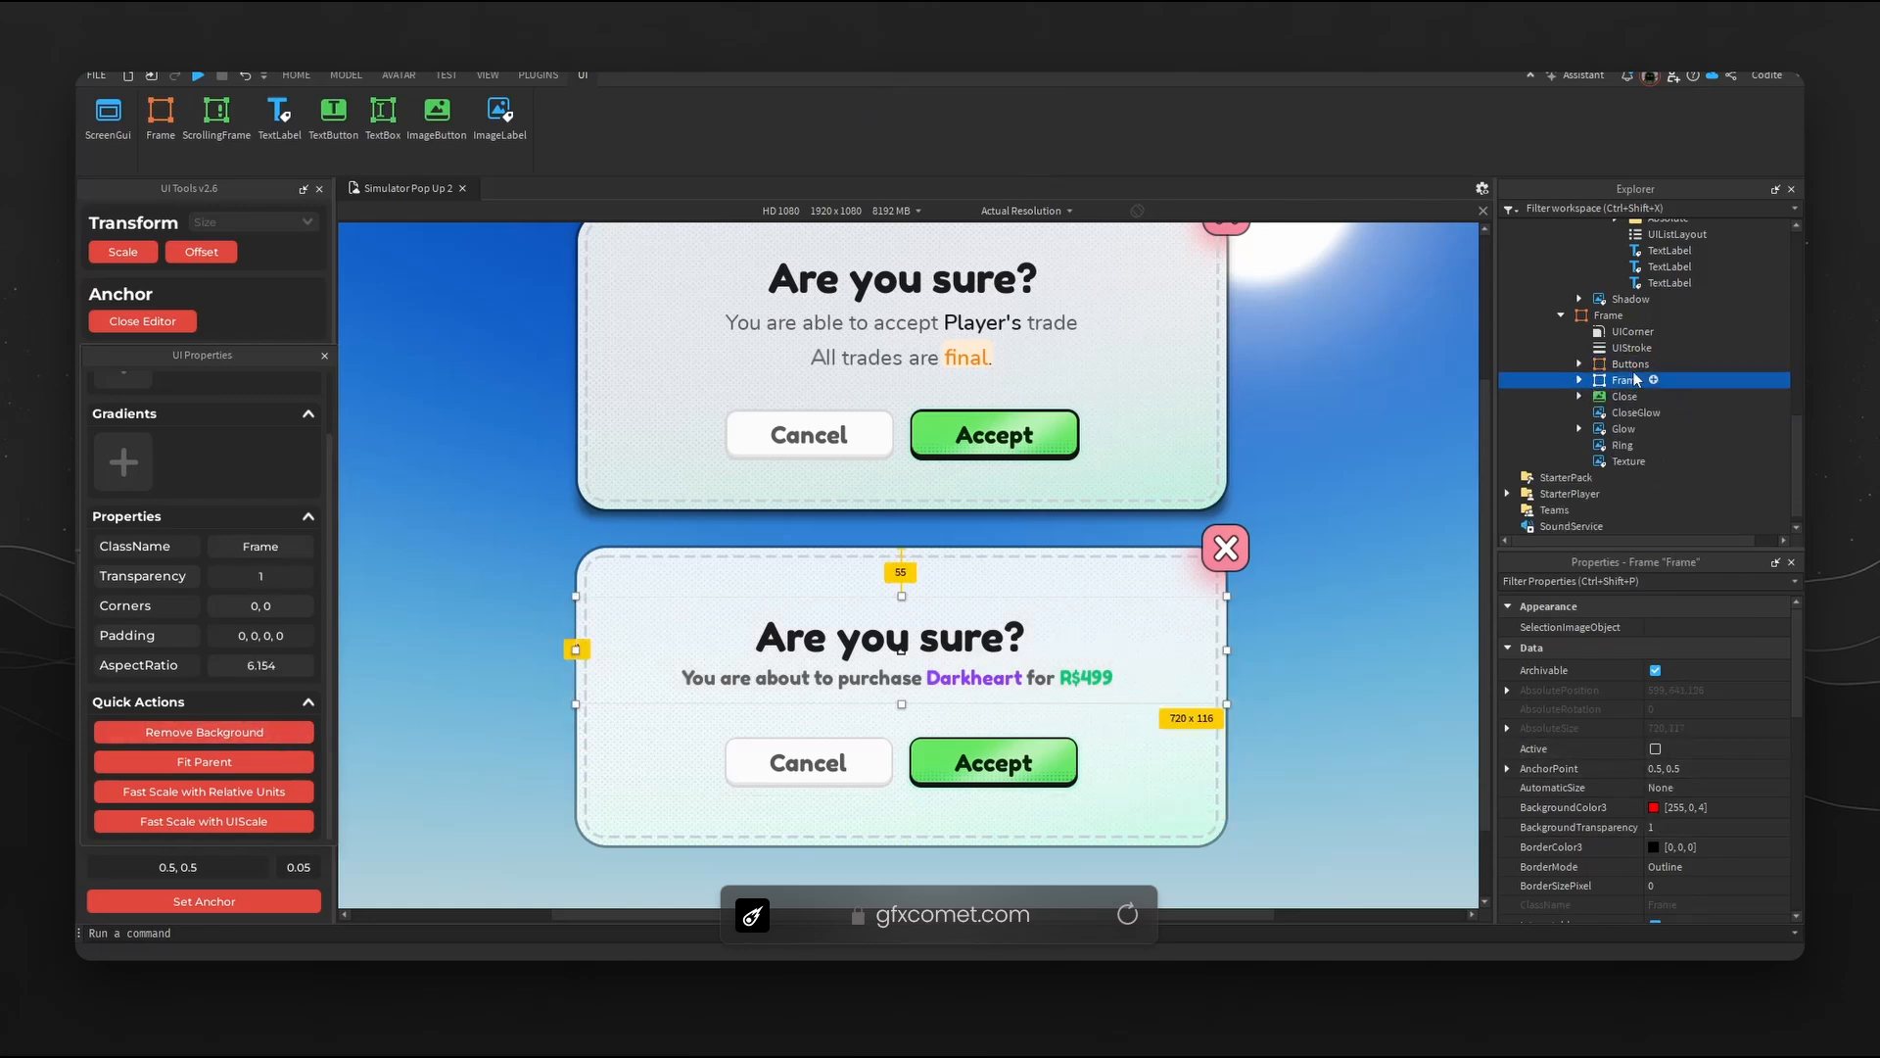
- Add a Frame named Contents to the new popup Frame, fitted to its parent with an anchor point of 0.5, 0.5
left_click(1640, 315)
left_click(1630, 381)
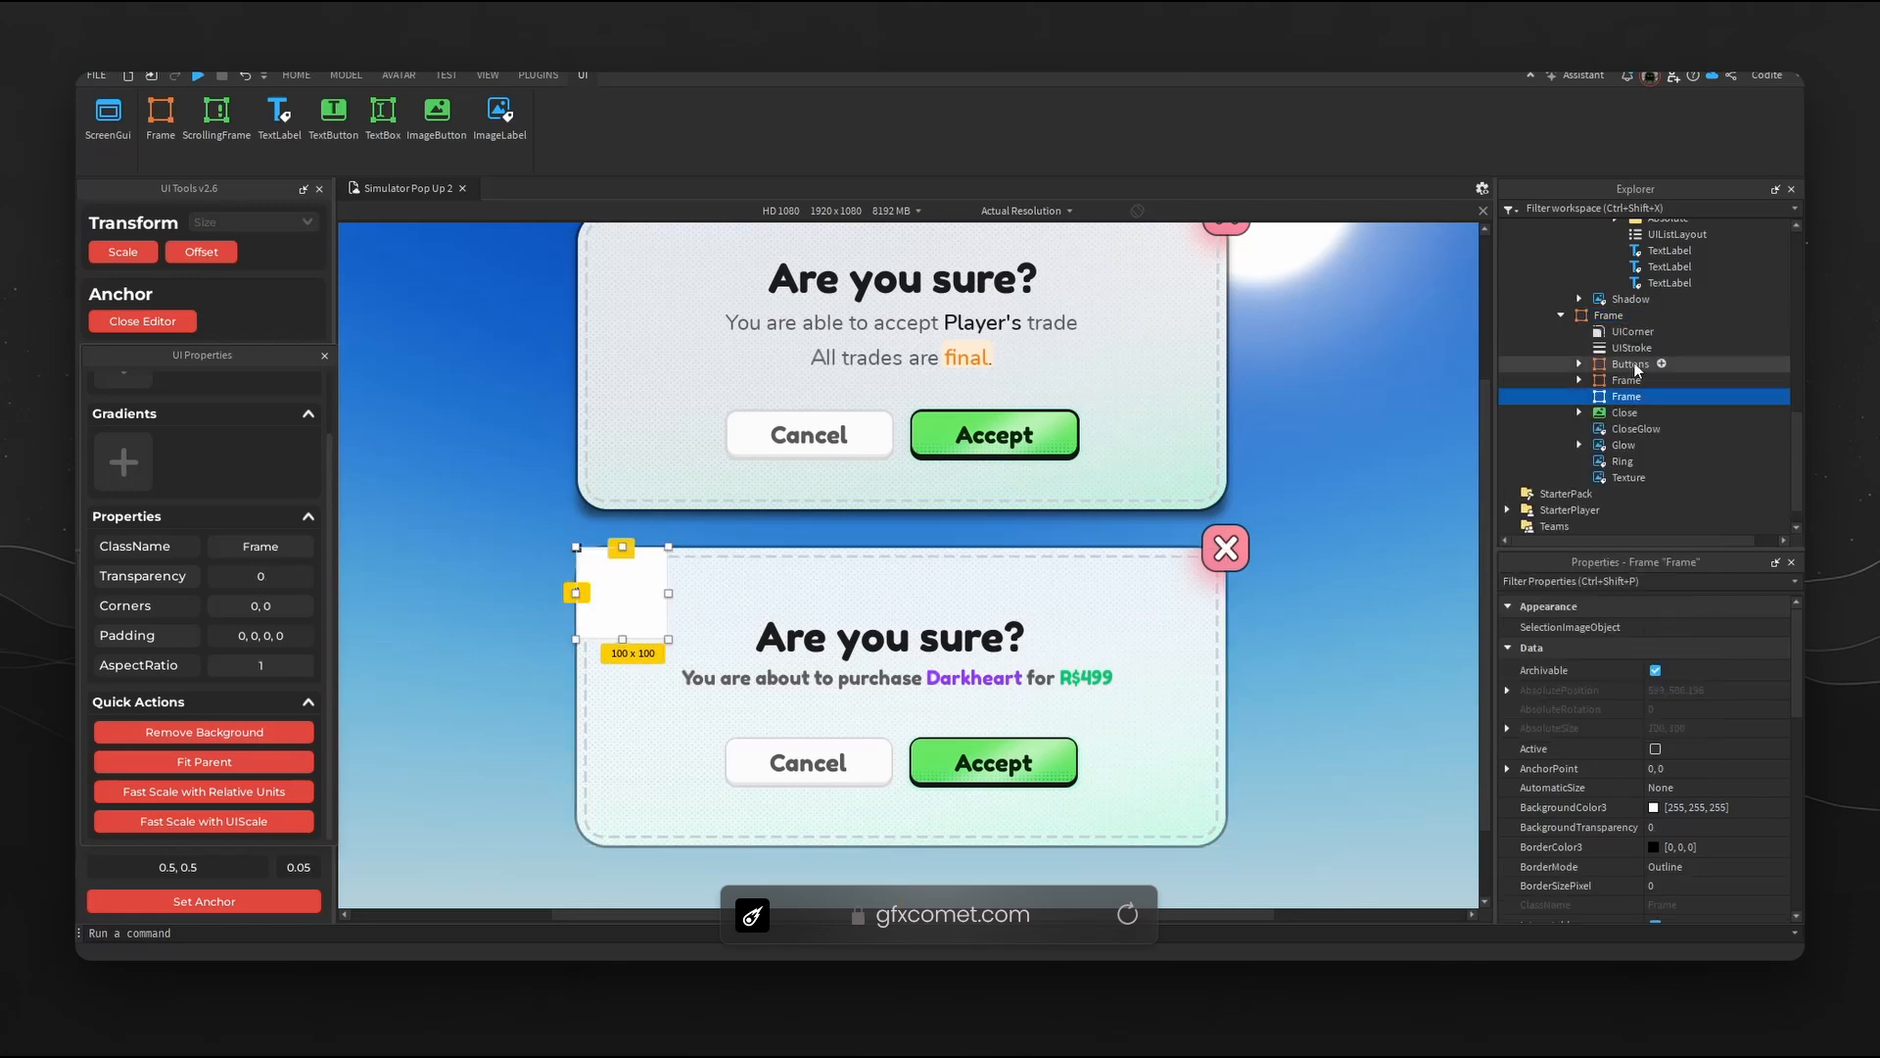
key("F2")
type("Contents")
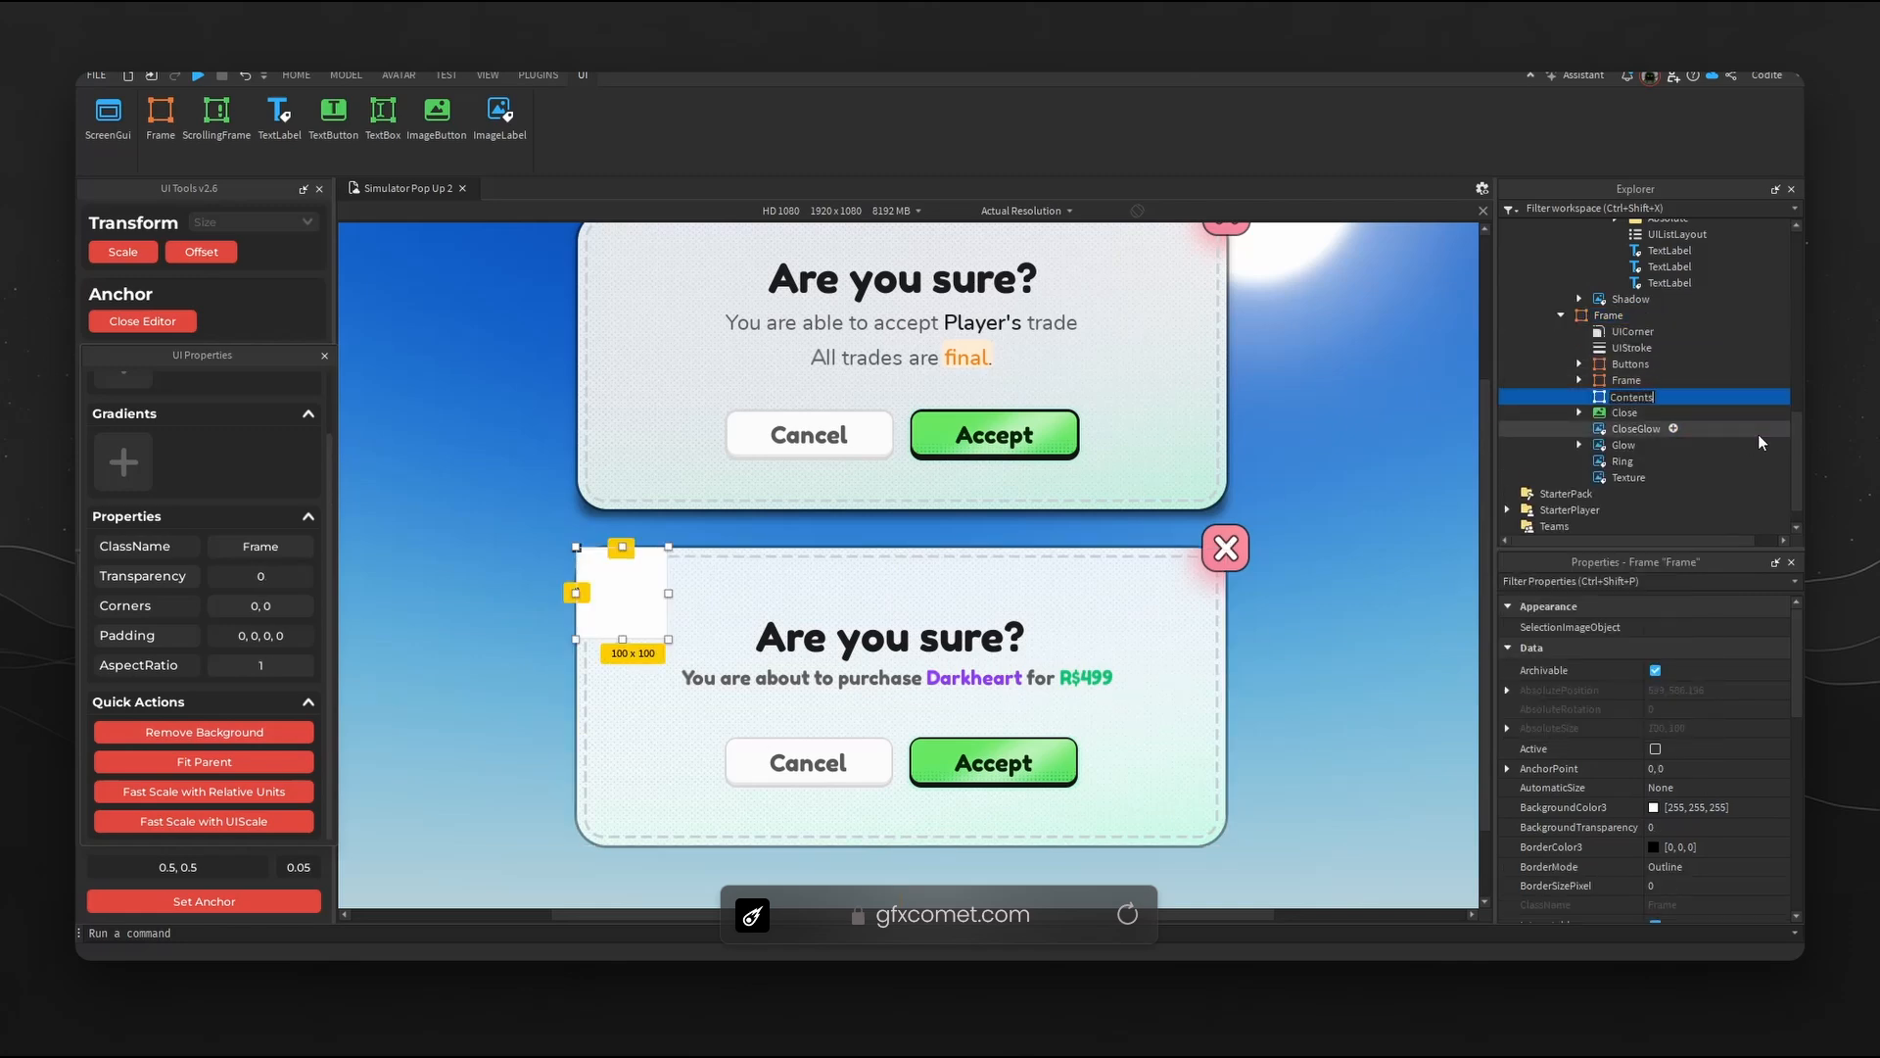
key("Return")
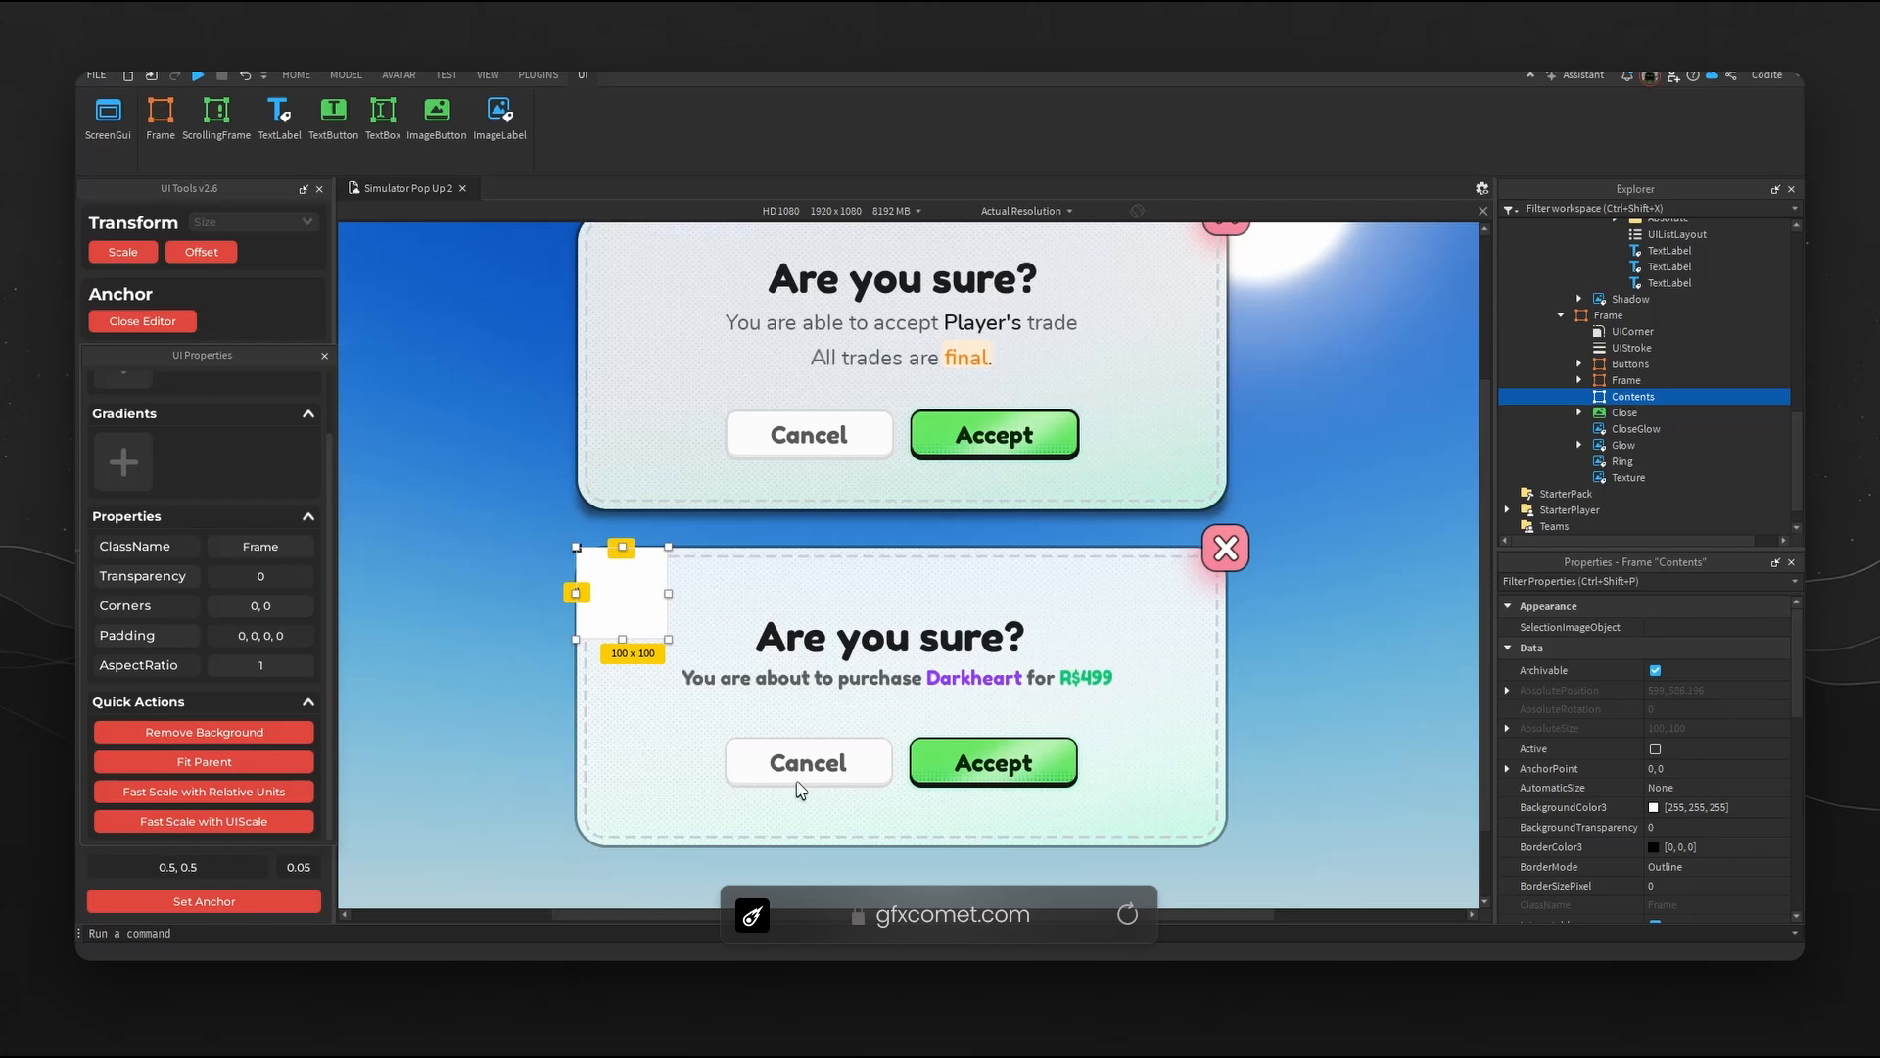
left_click(294, 762)
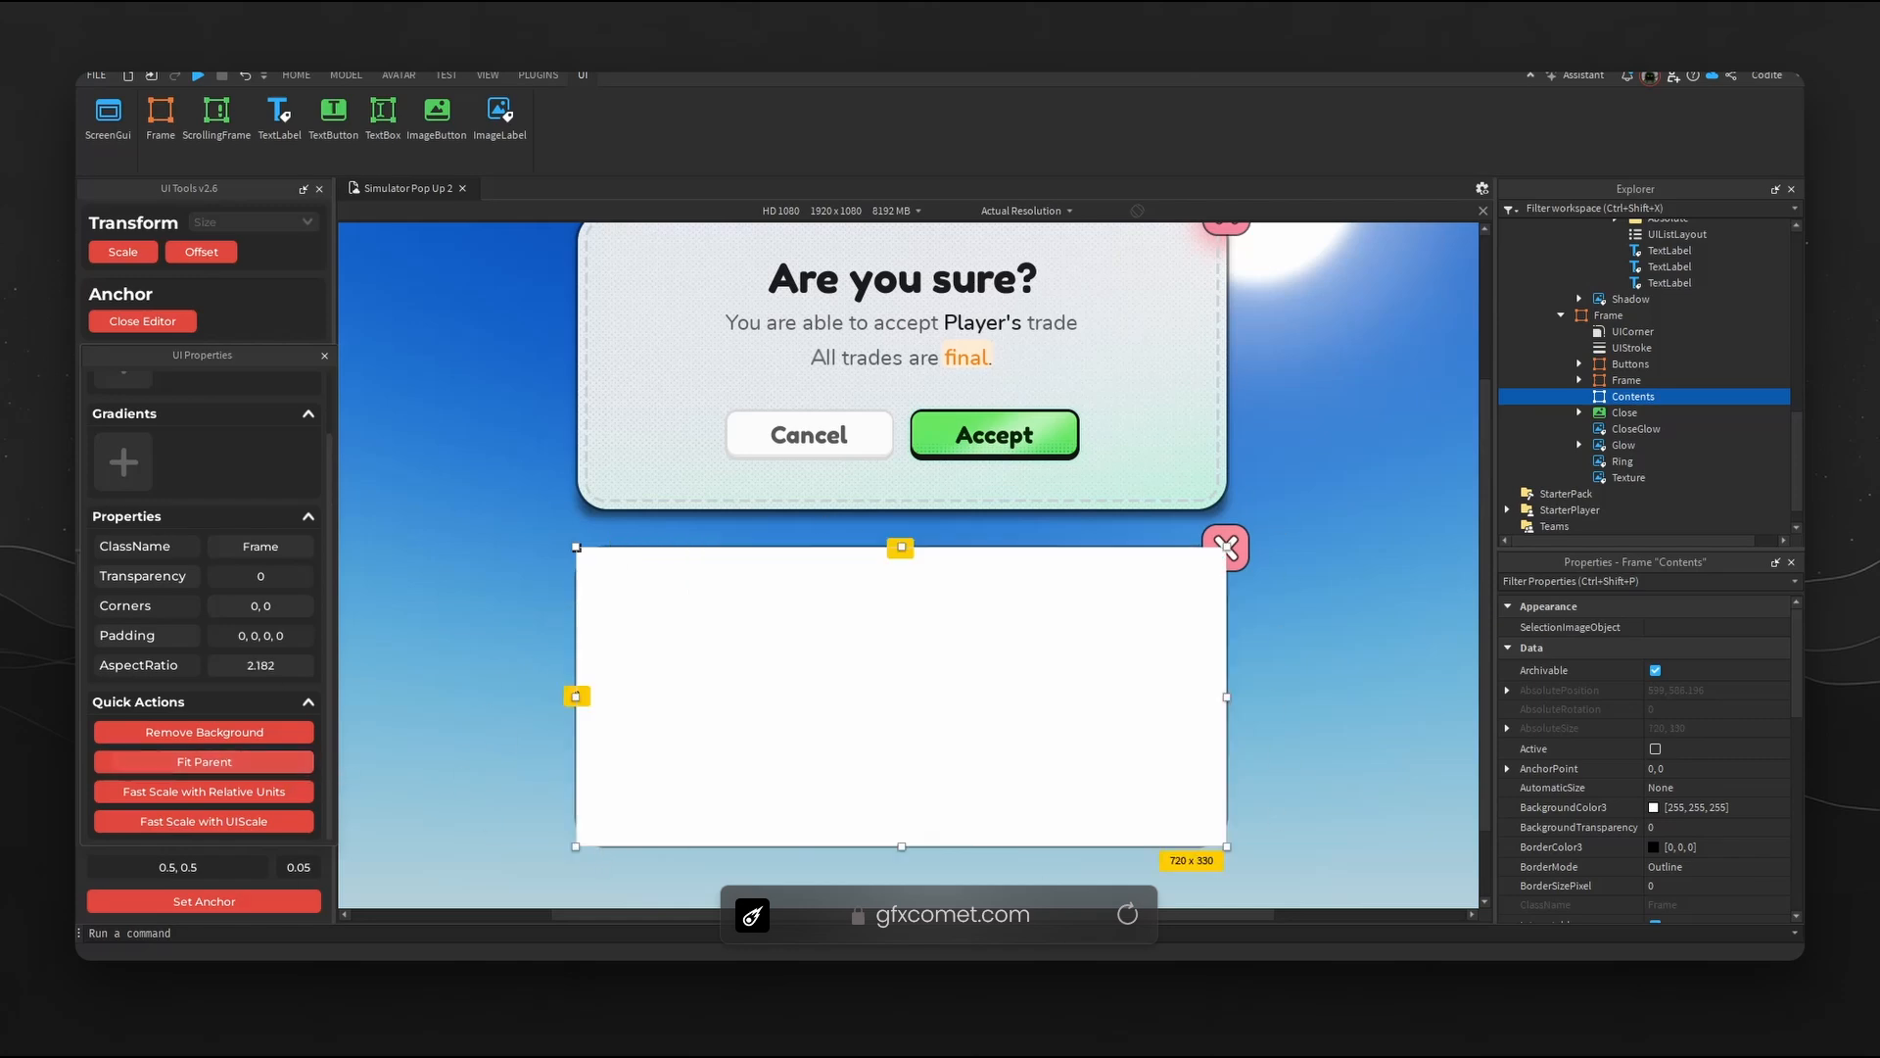
left_click(257, 902)
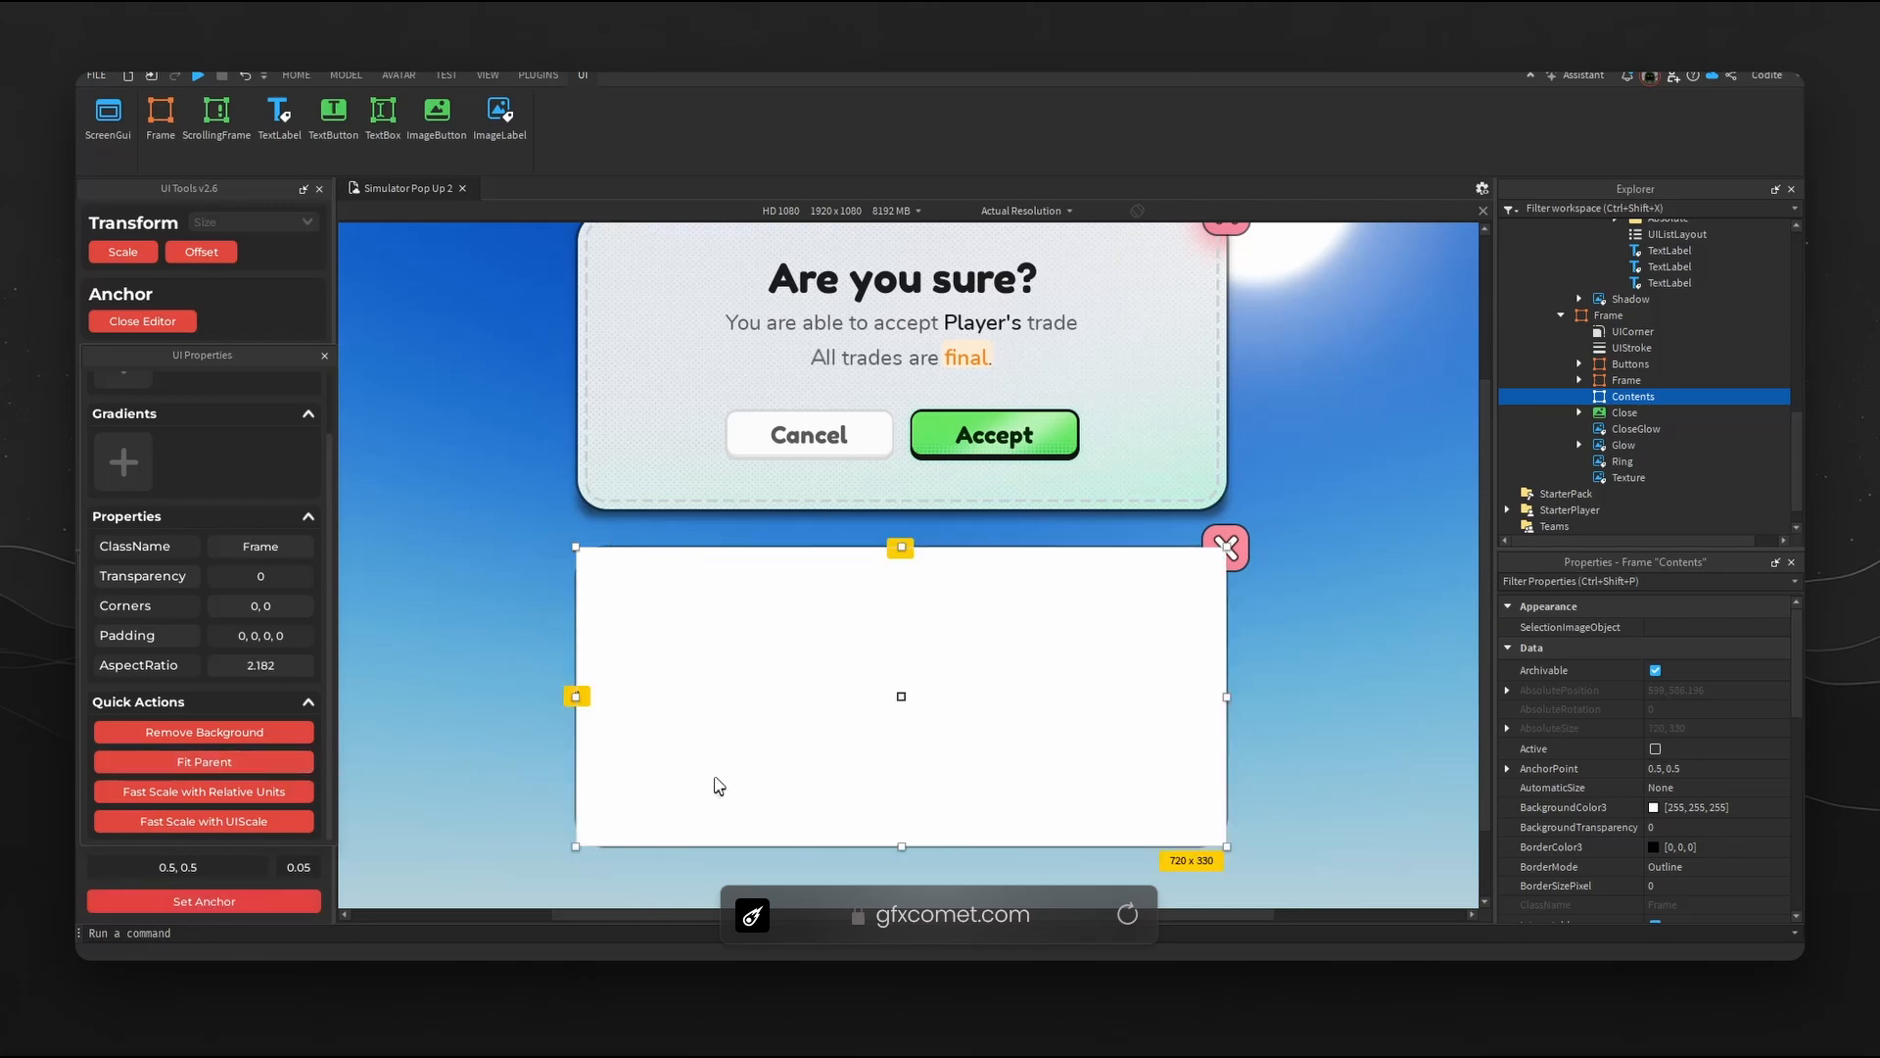
- Move the Buttons Frame and the text Frame into the Contents Frame
left_click(1623, 384)
left_click(1633, 365, "ctrl")
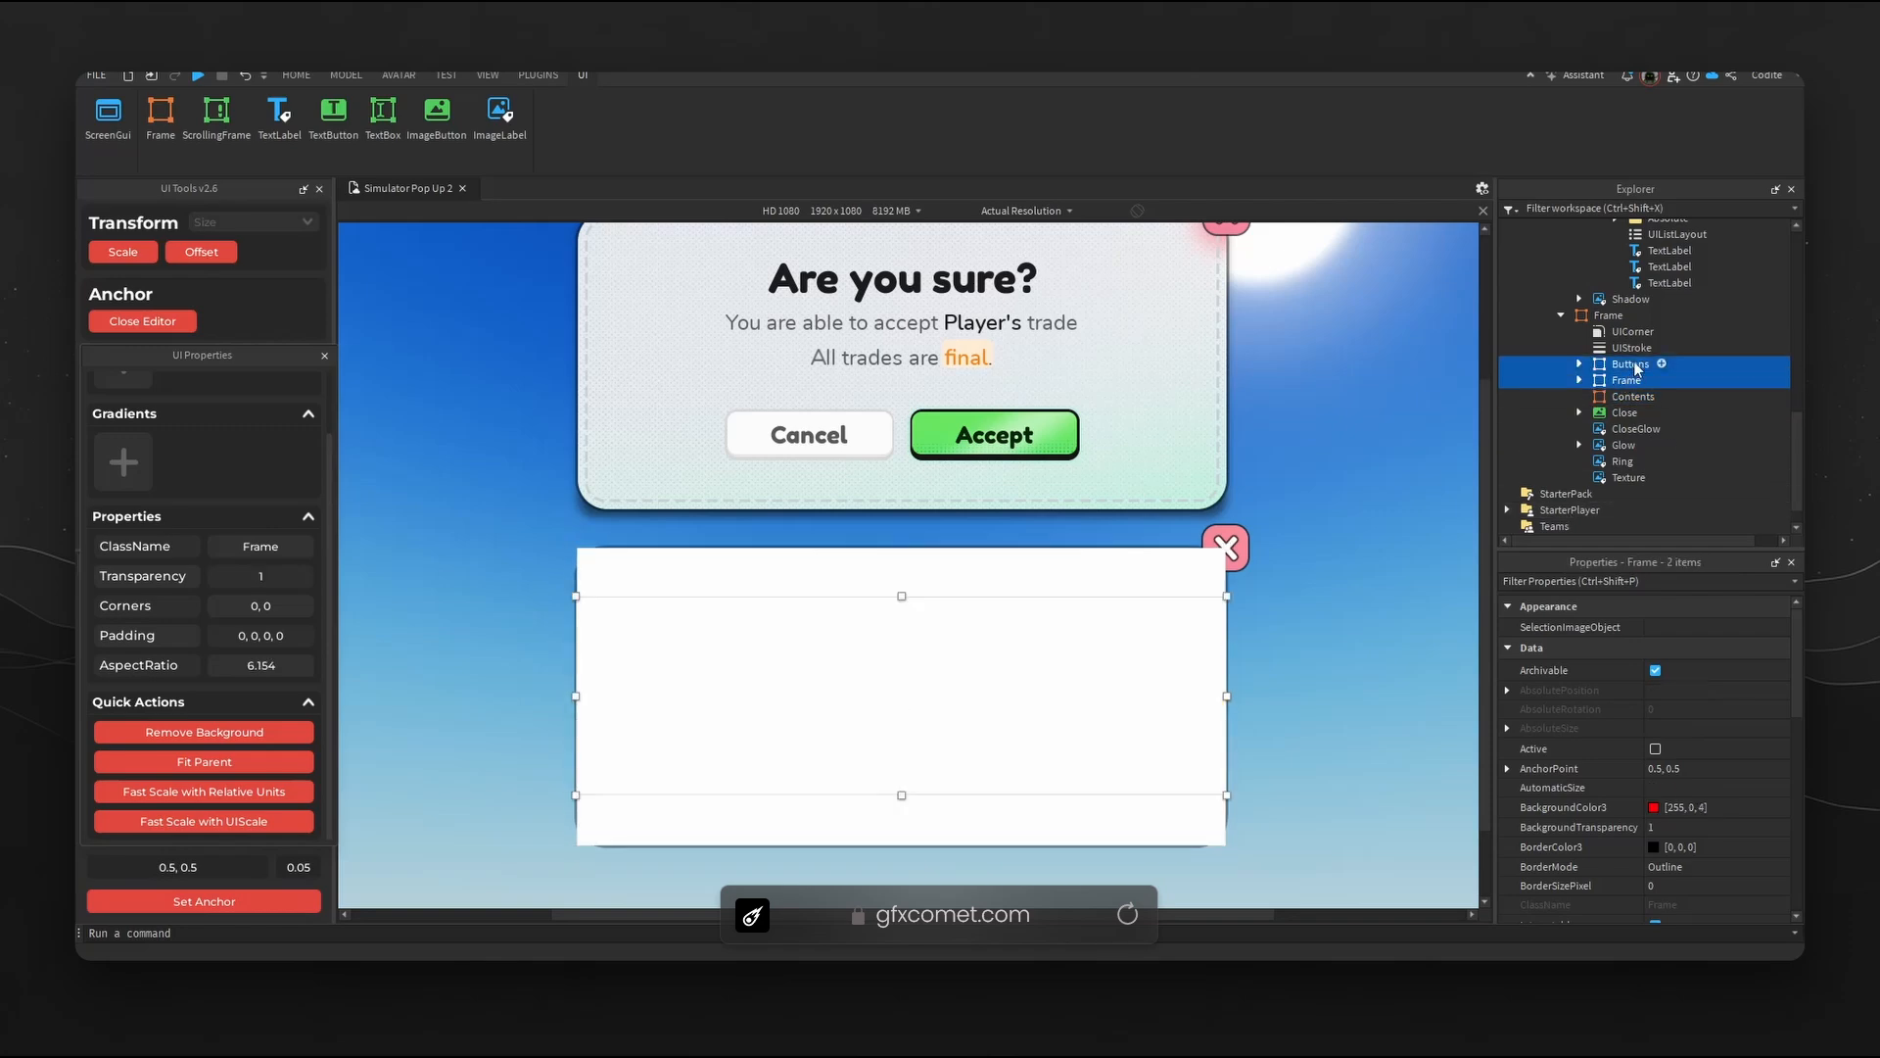
key("Delete")
left_click(1632, 366)
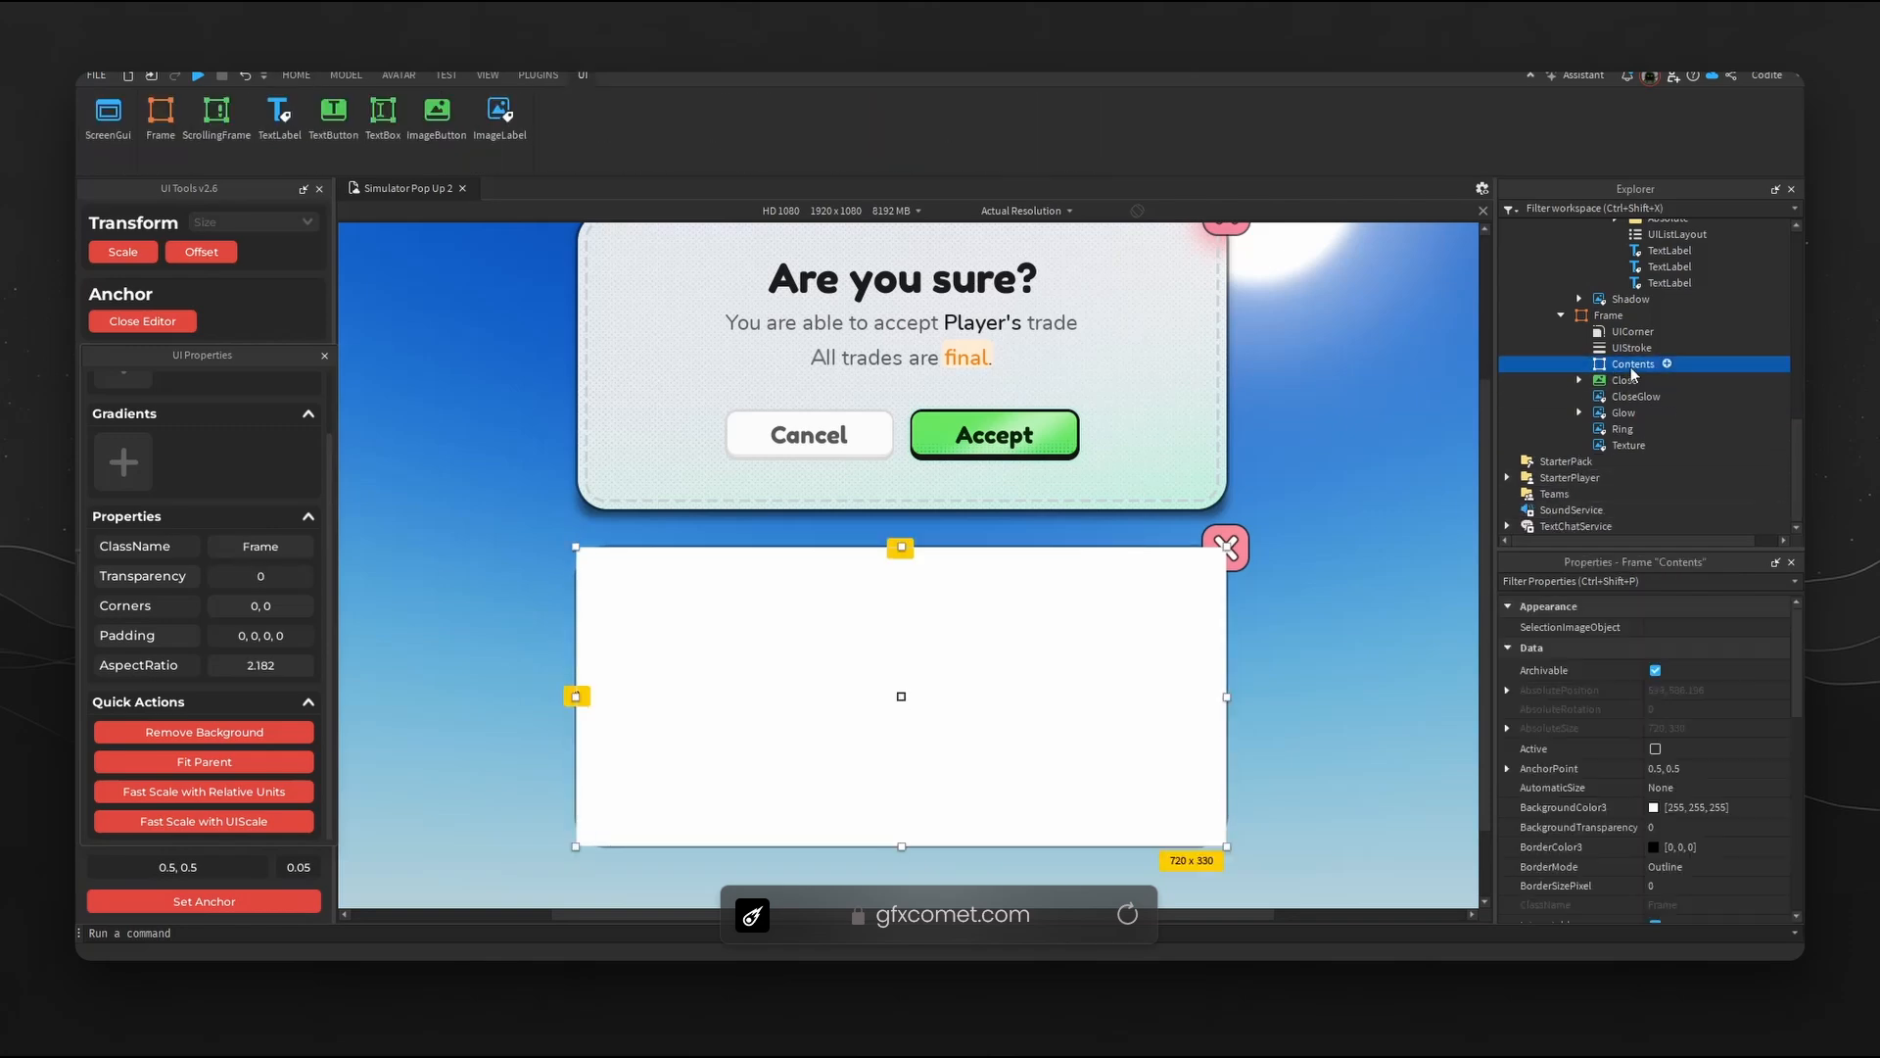
key("ctrl+z")
left_click(1633, 367)
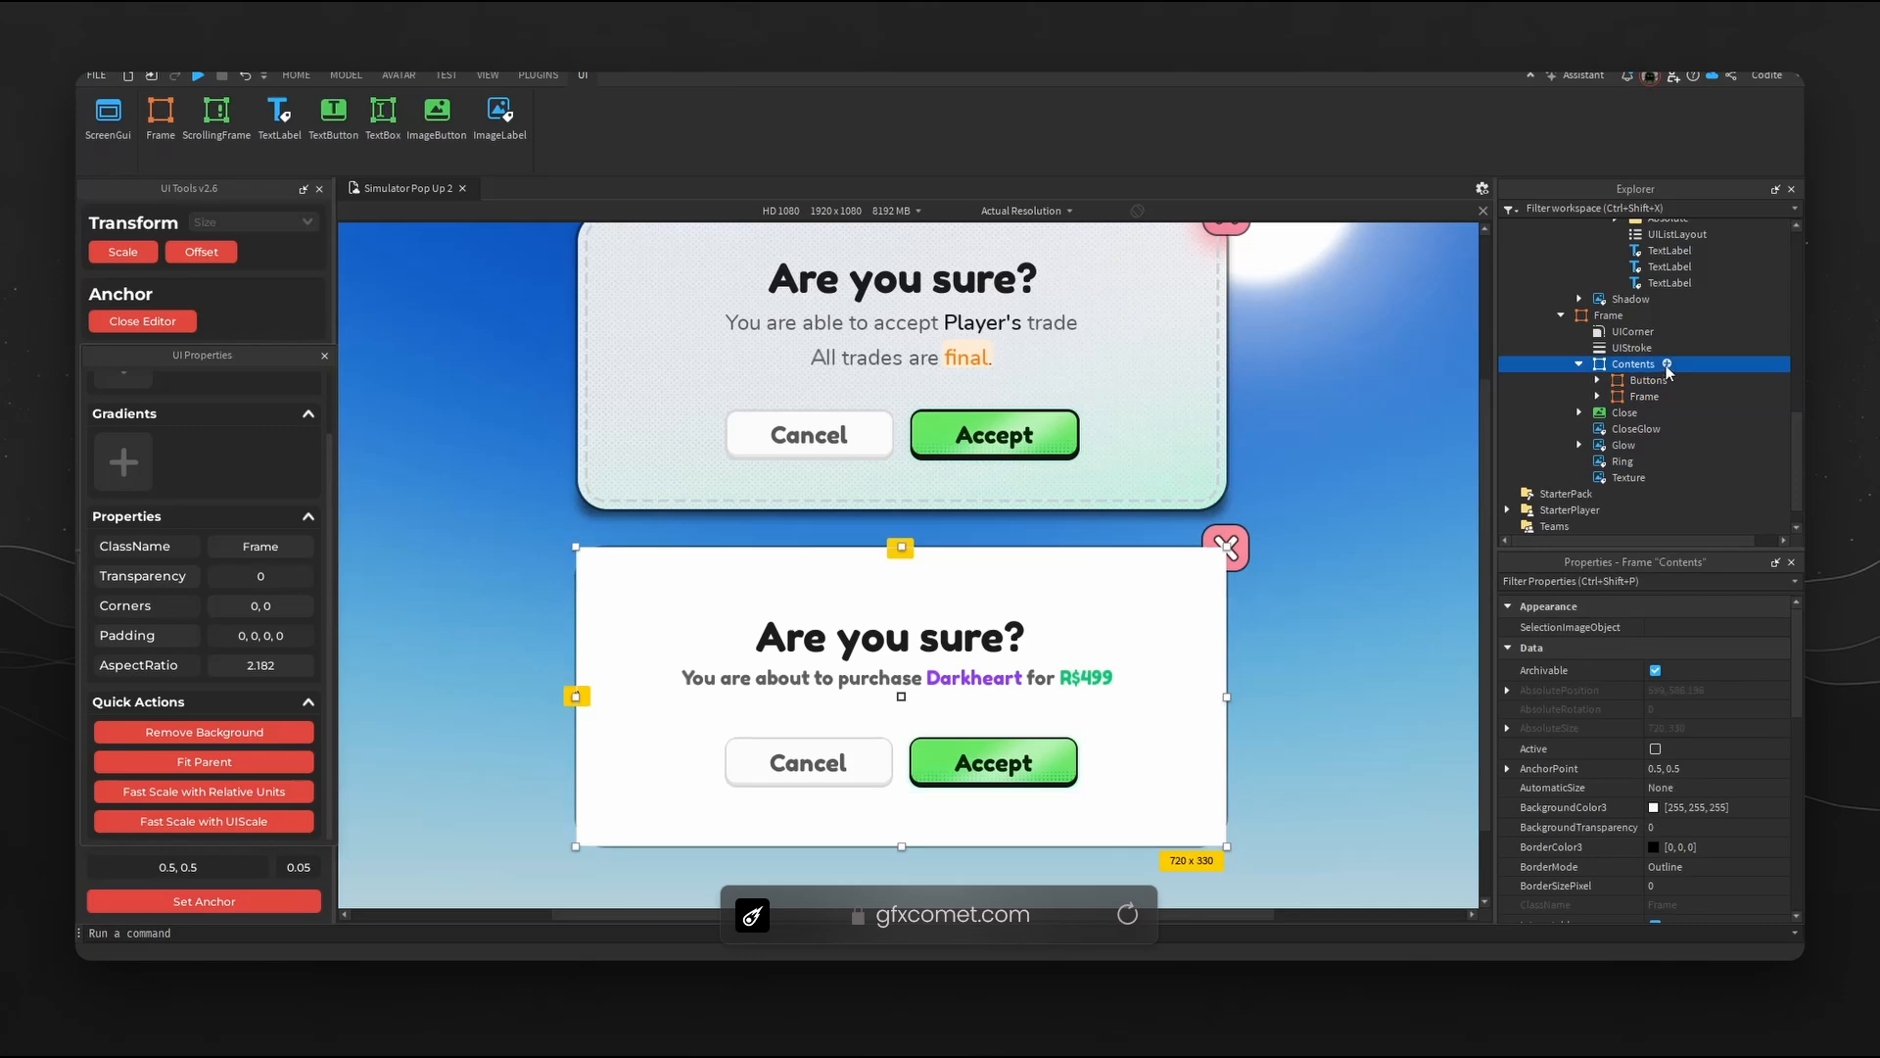
- Add a UIListLayout to the Contents Frame with vertical and horizontal alignment set to Center
left_click(1667, 364)
type("ui")
key("Return")
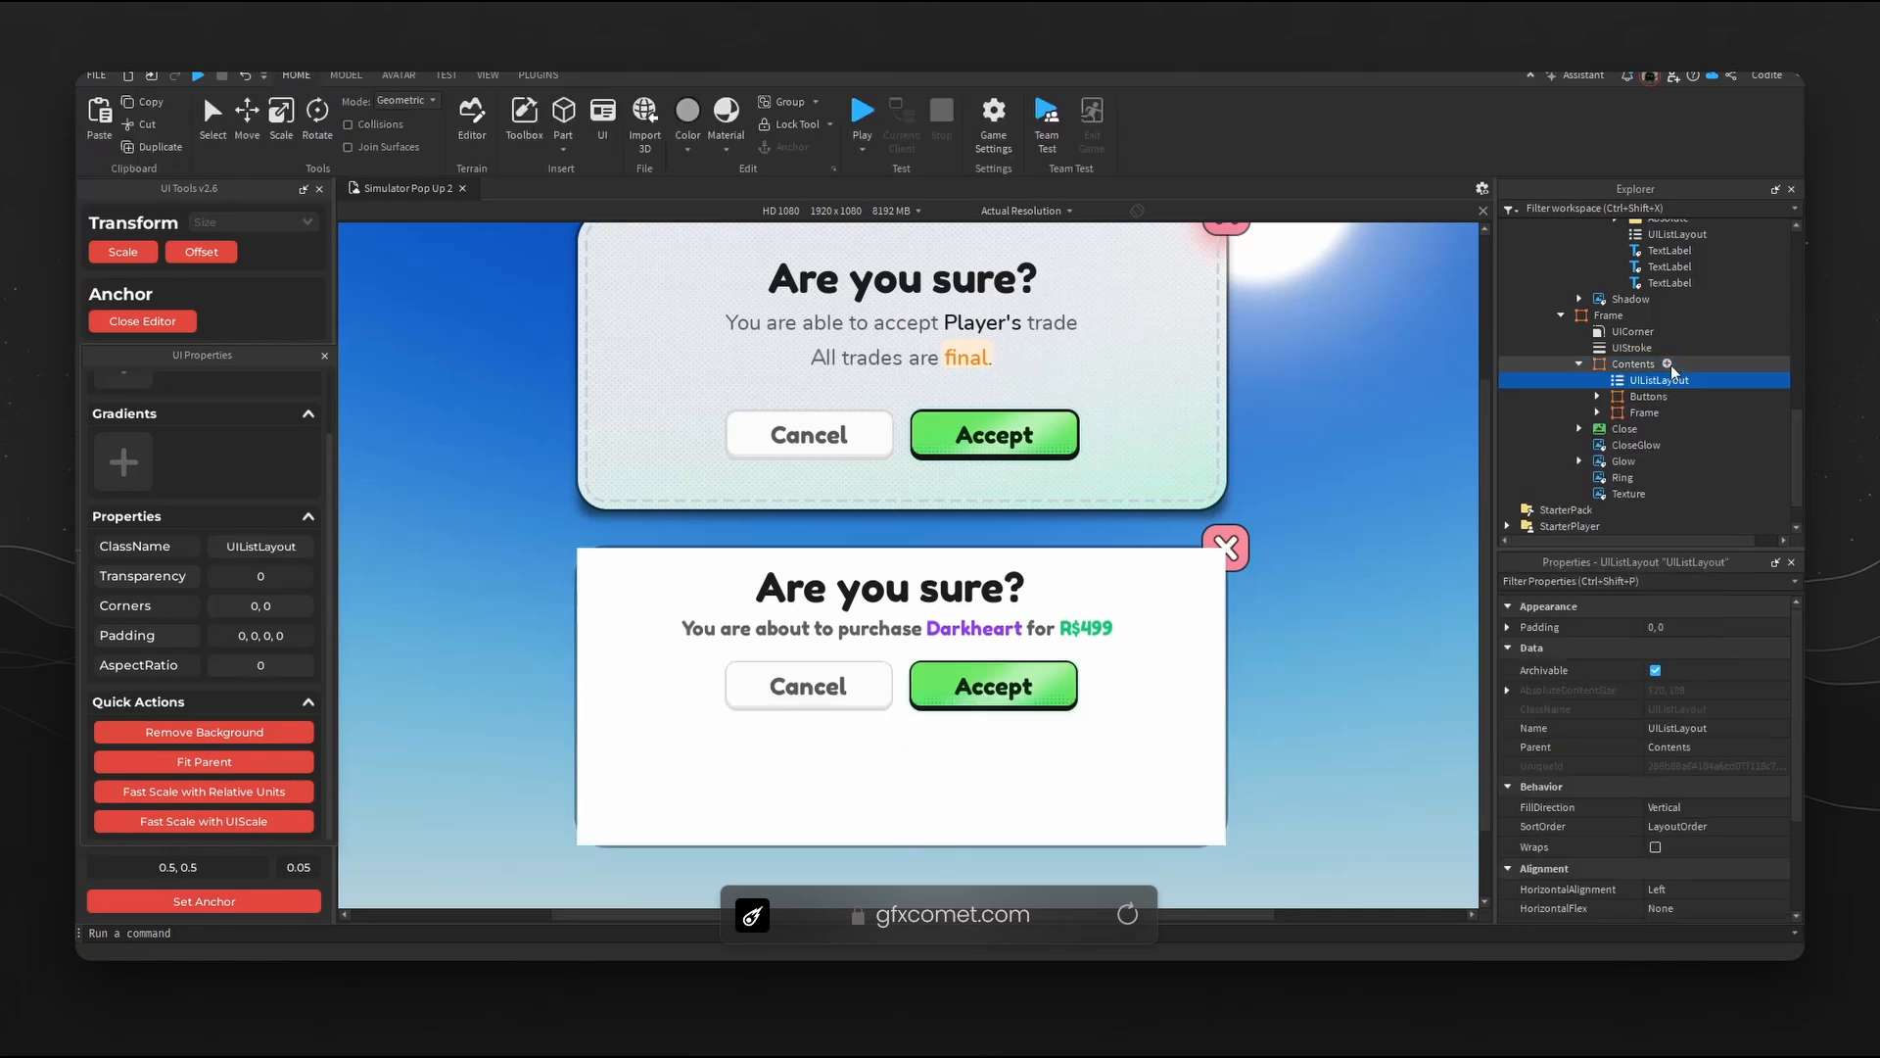
scroll(1659, 795, "down", 3)
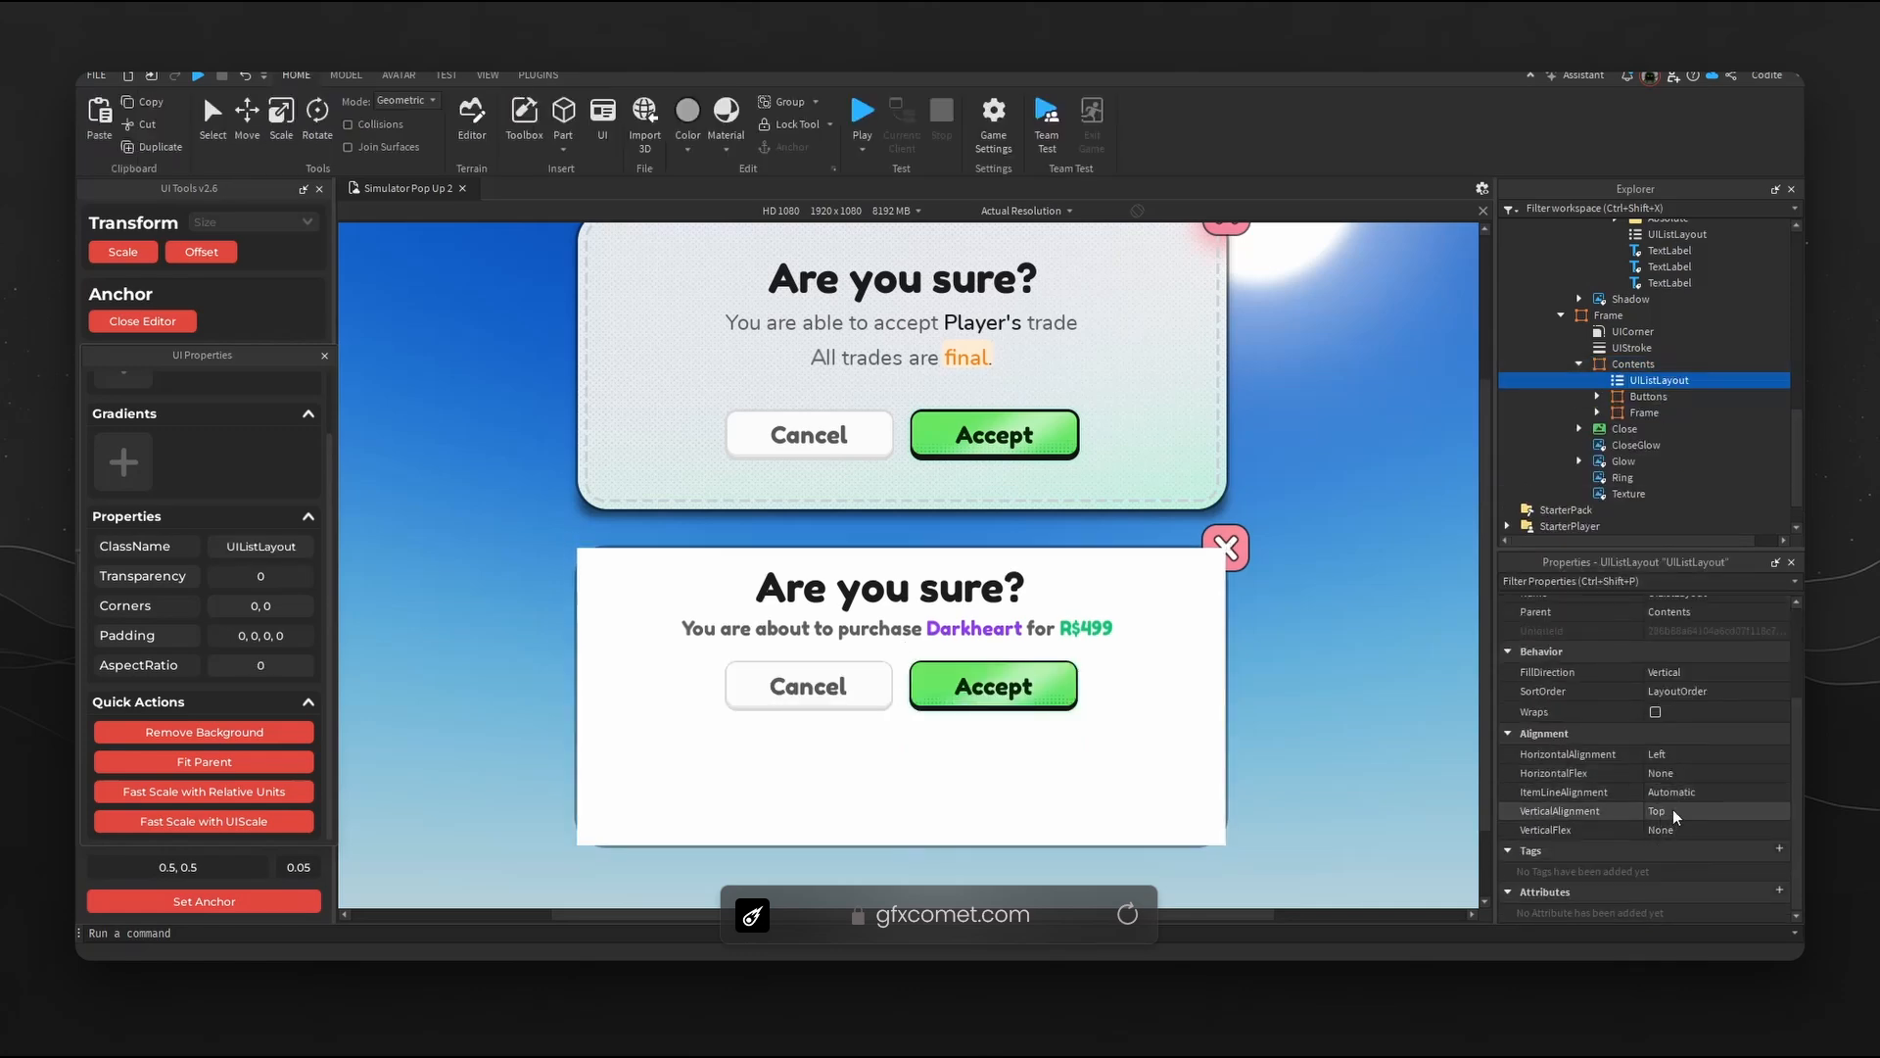
left_click(1675, 811)
left_click(1671, 838)
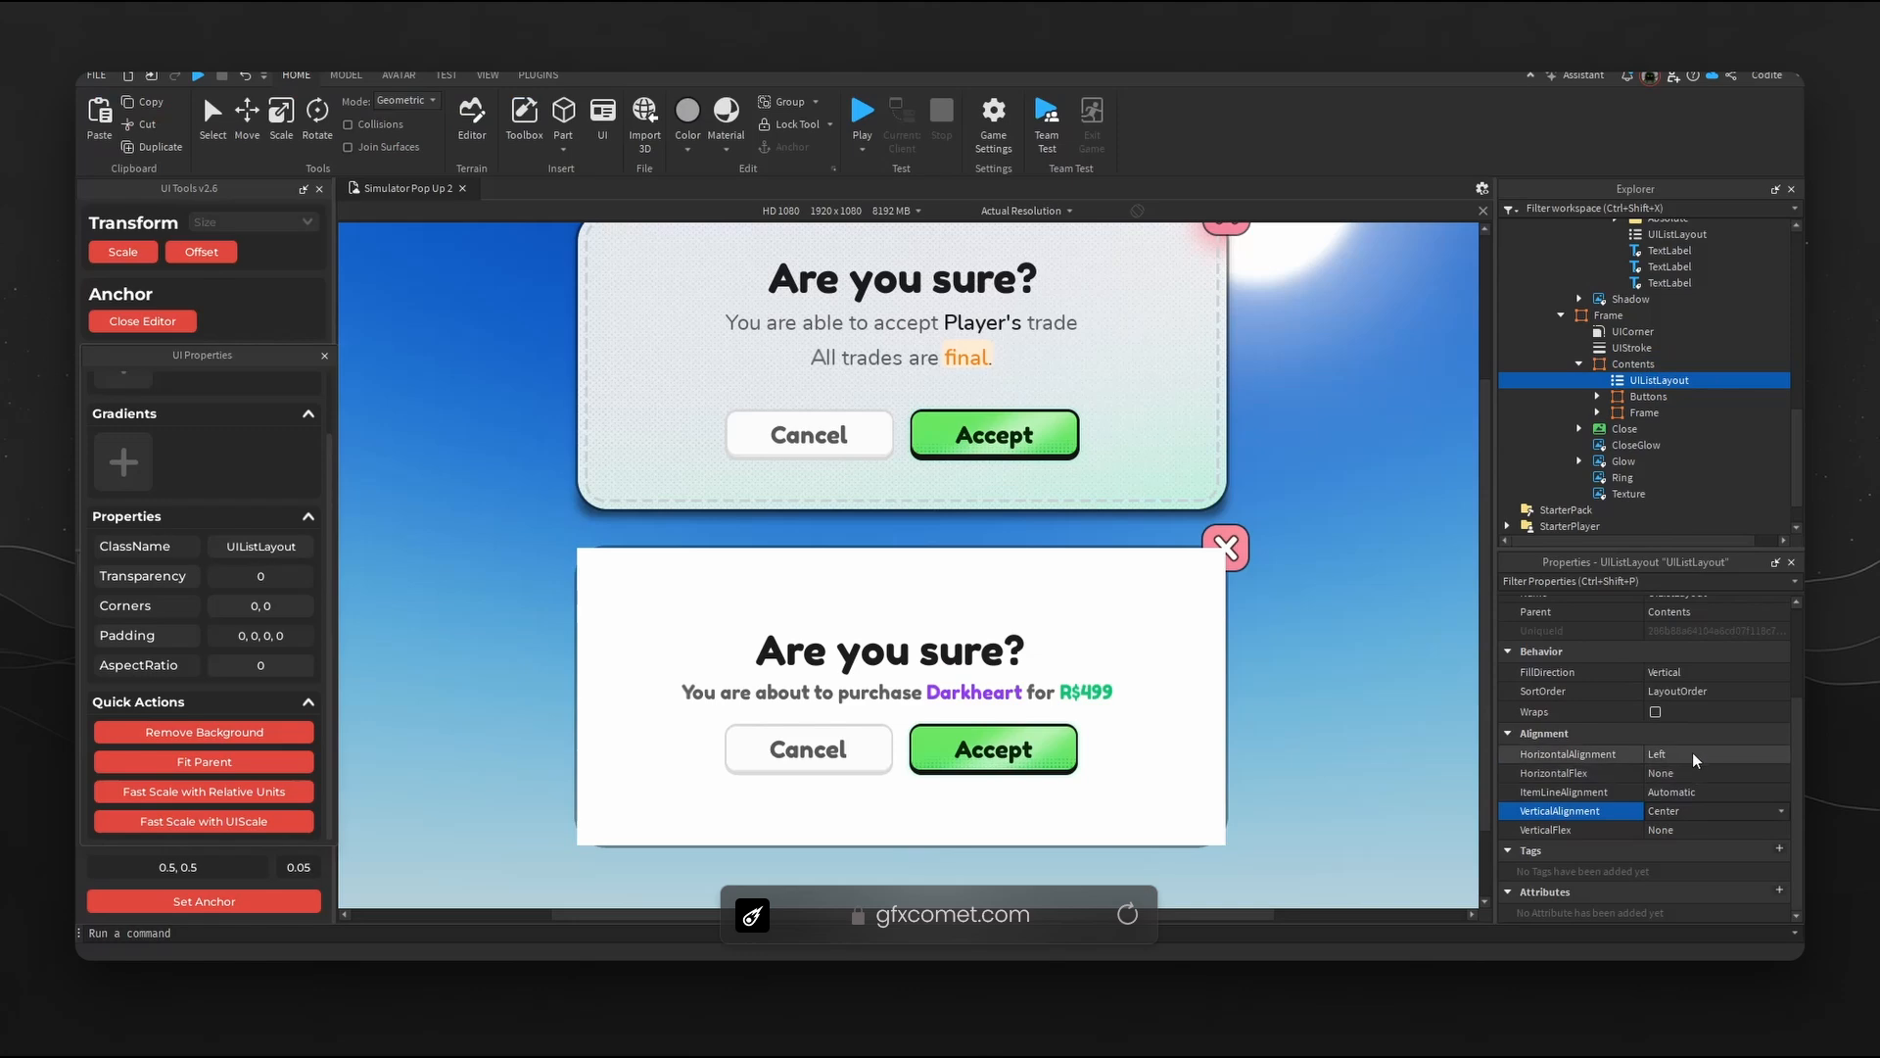
left_click(1695, 760)
left_click(1698, 786)
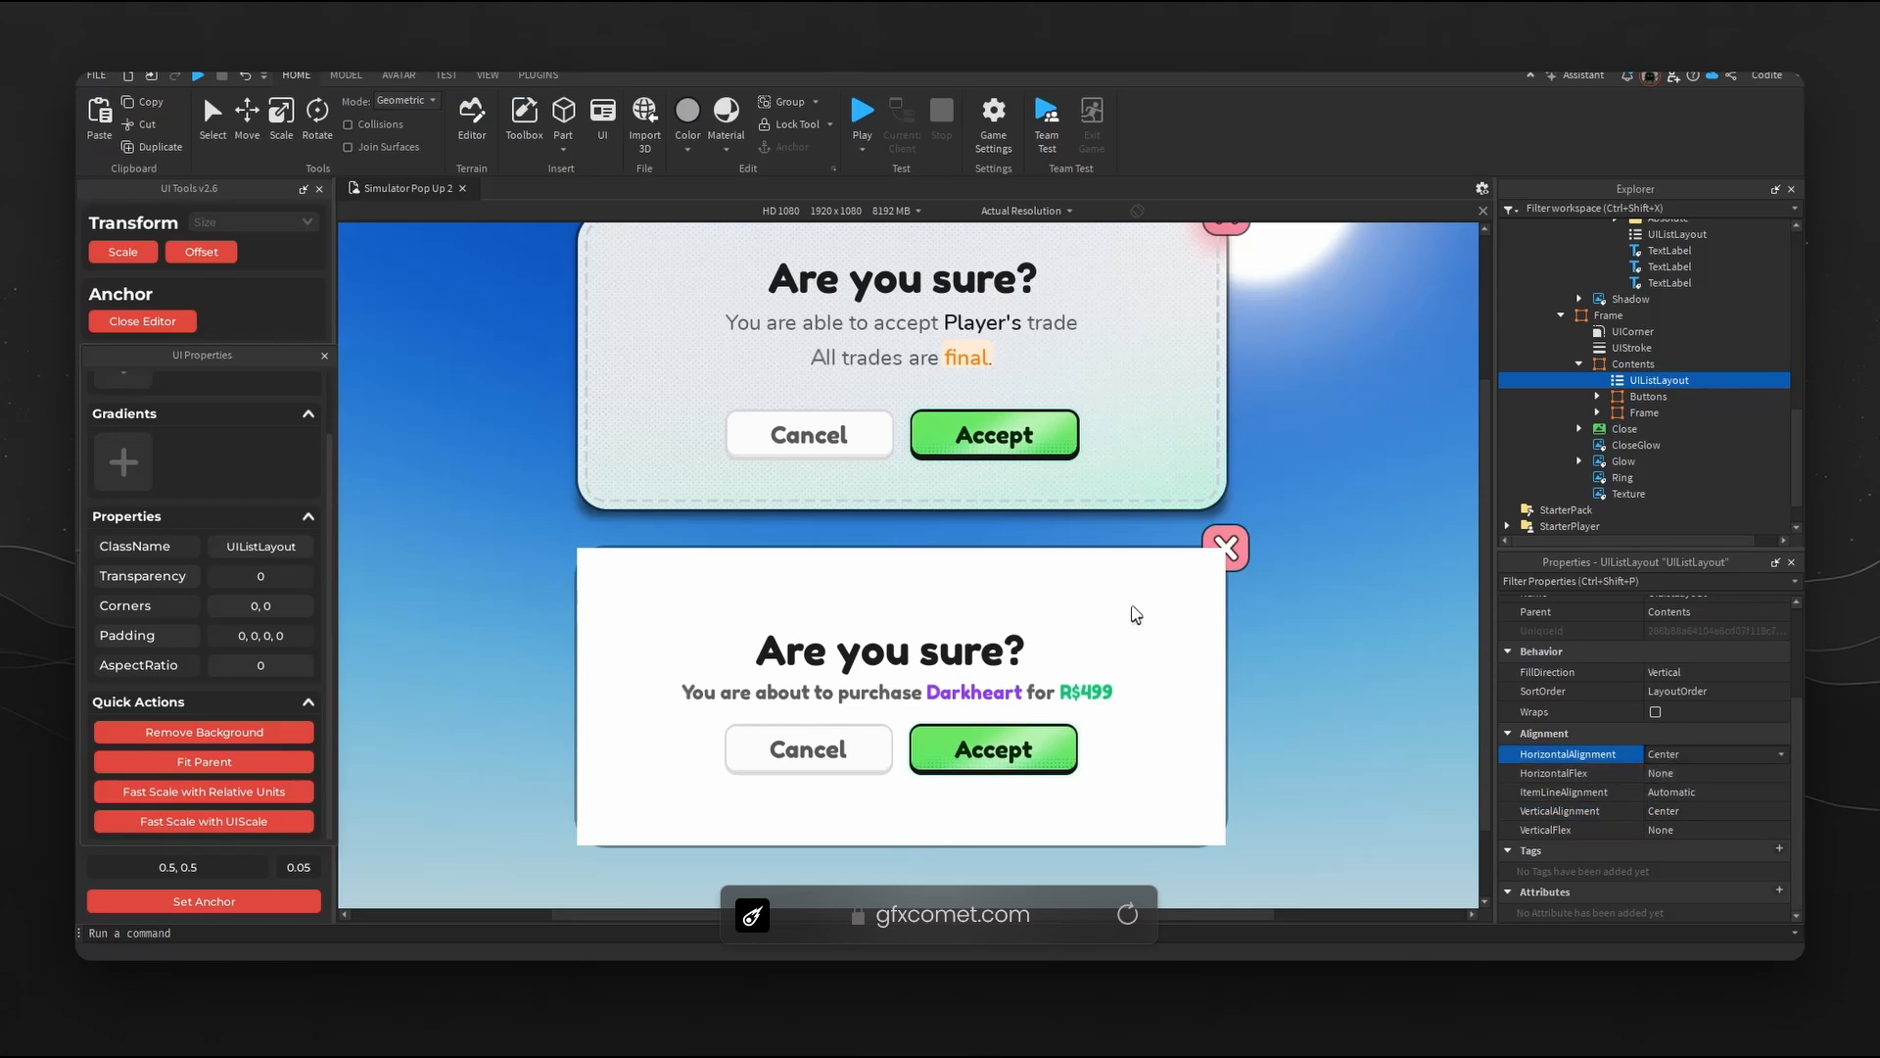
- Remove the white background from the Contents Frame
left_click(1034, 630)
left_click(242, 734)
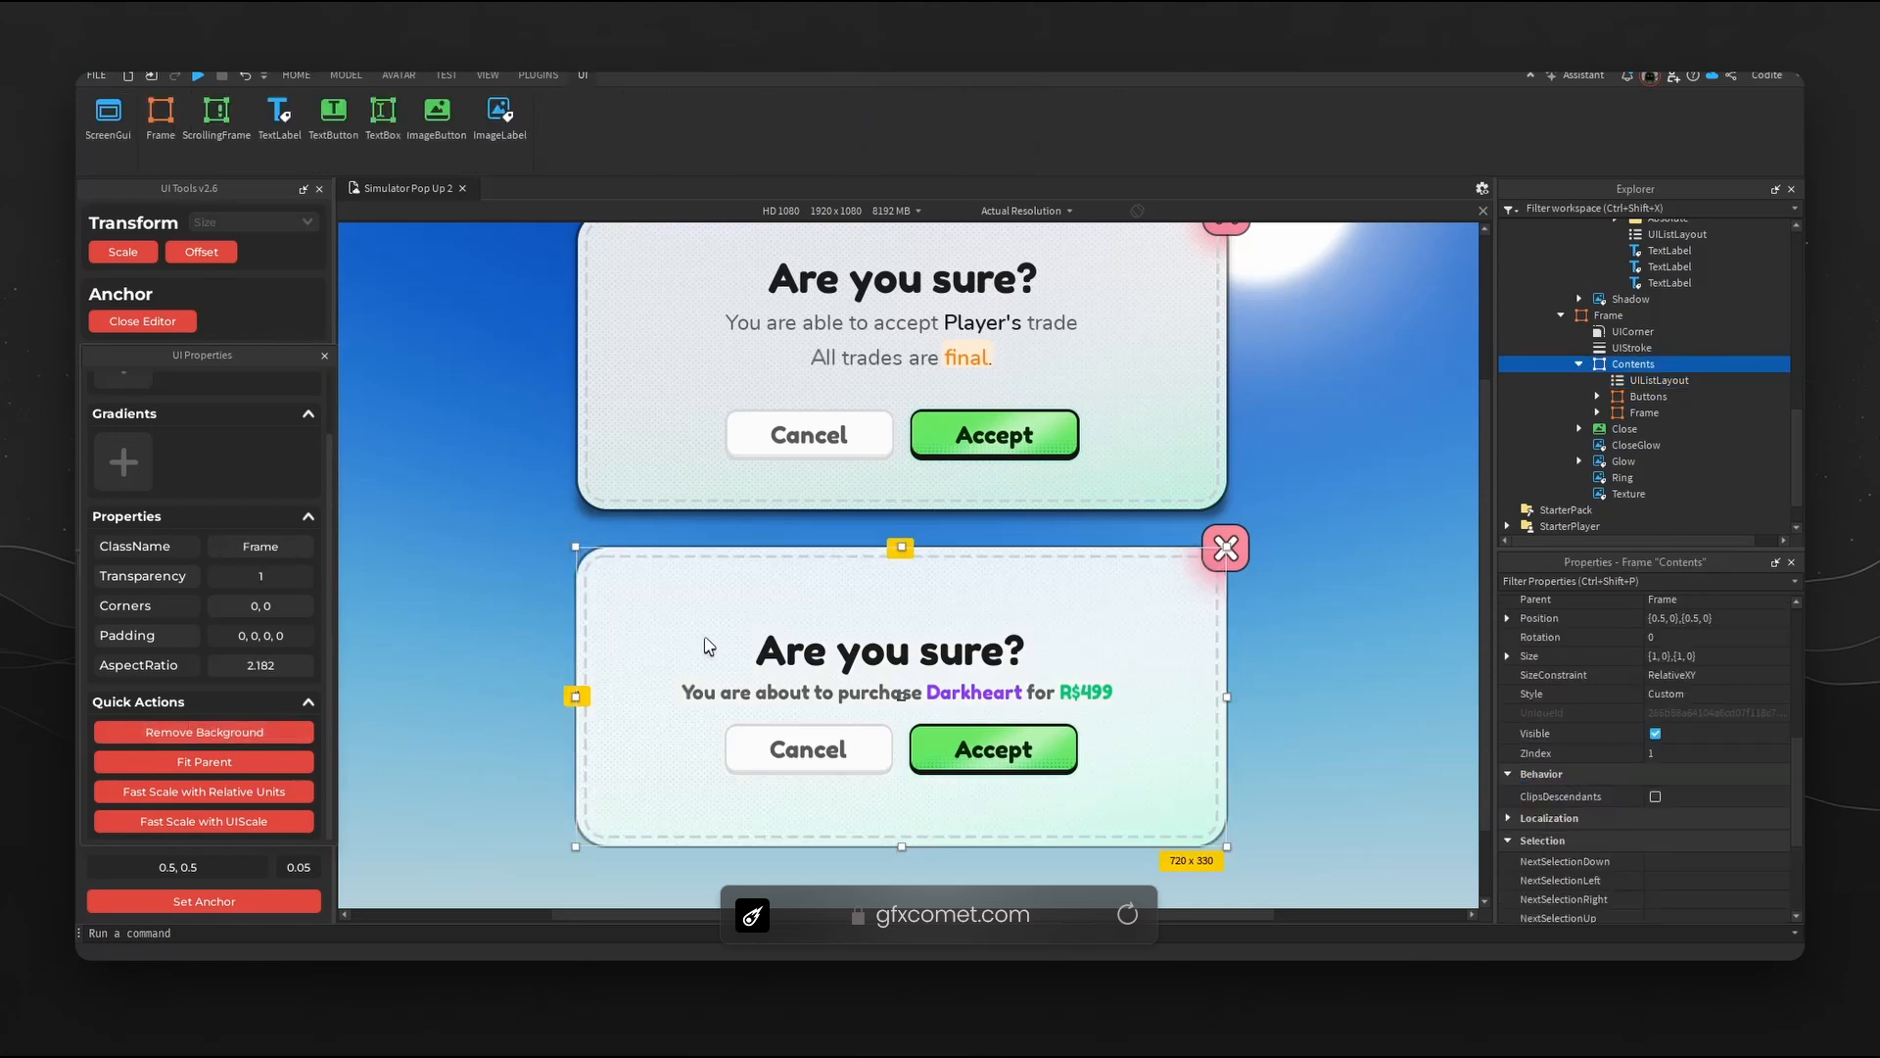
- Try a padding scale of 0.1 on the Contents Frame's UIListLayout, and set it to 0.05 instead
left_click(1664, 382)
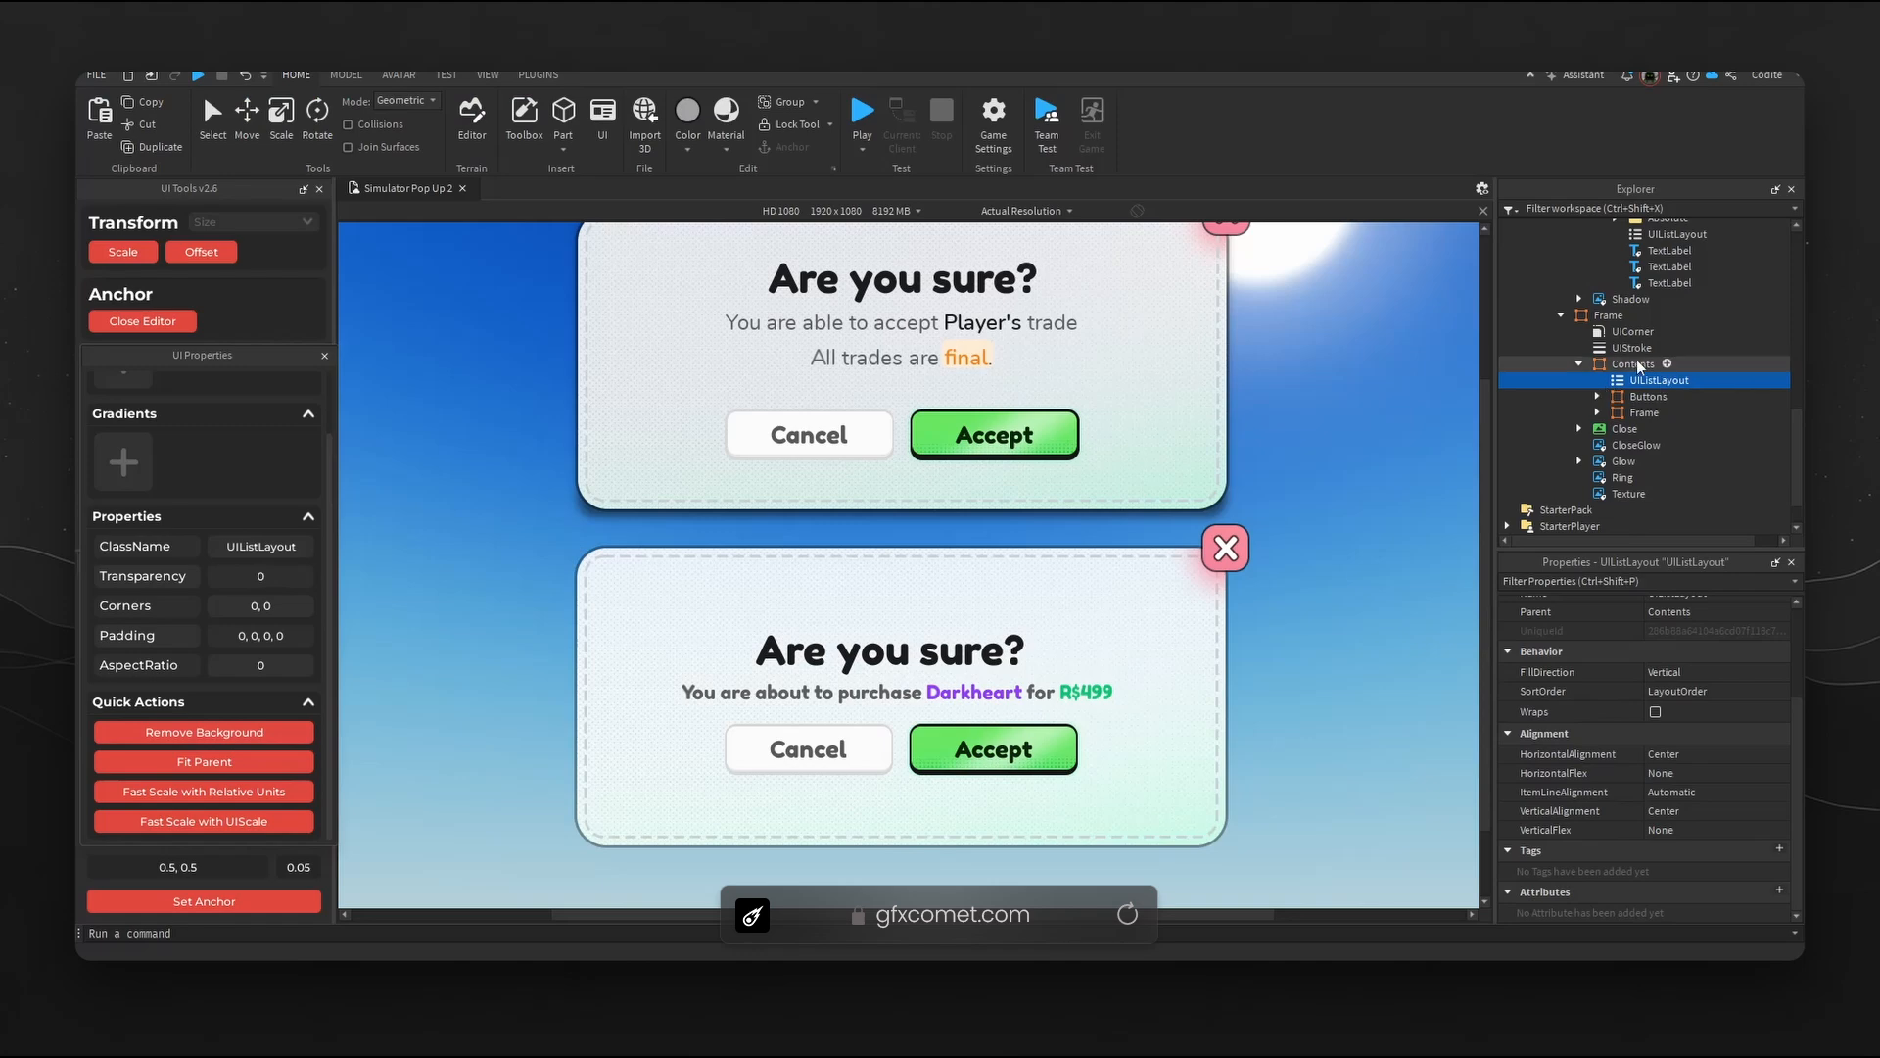
scroll(1625, 660, "up", 3)
left_click(1721, 646)
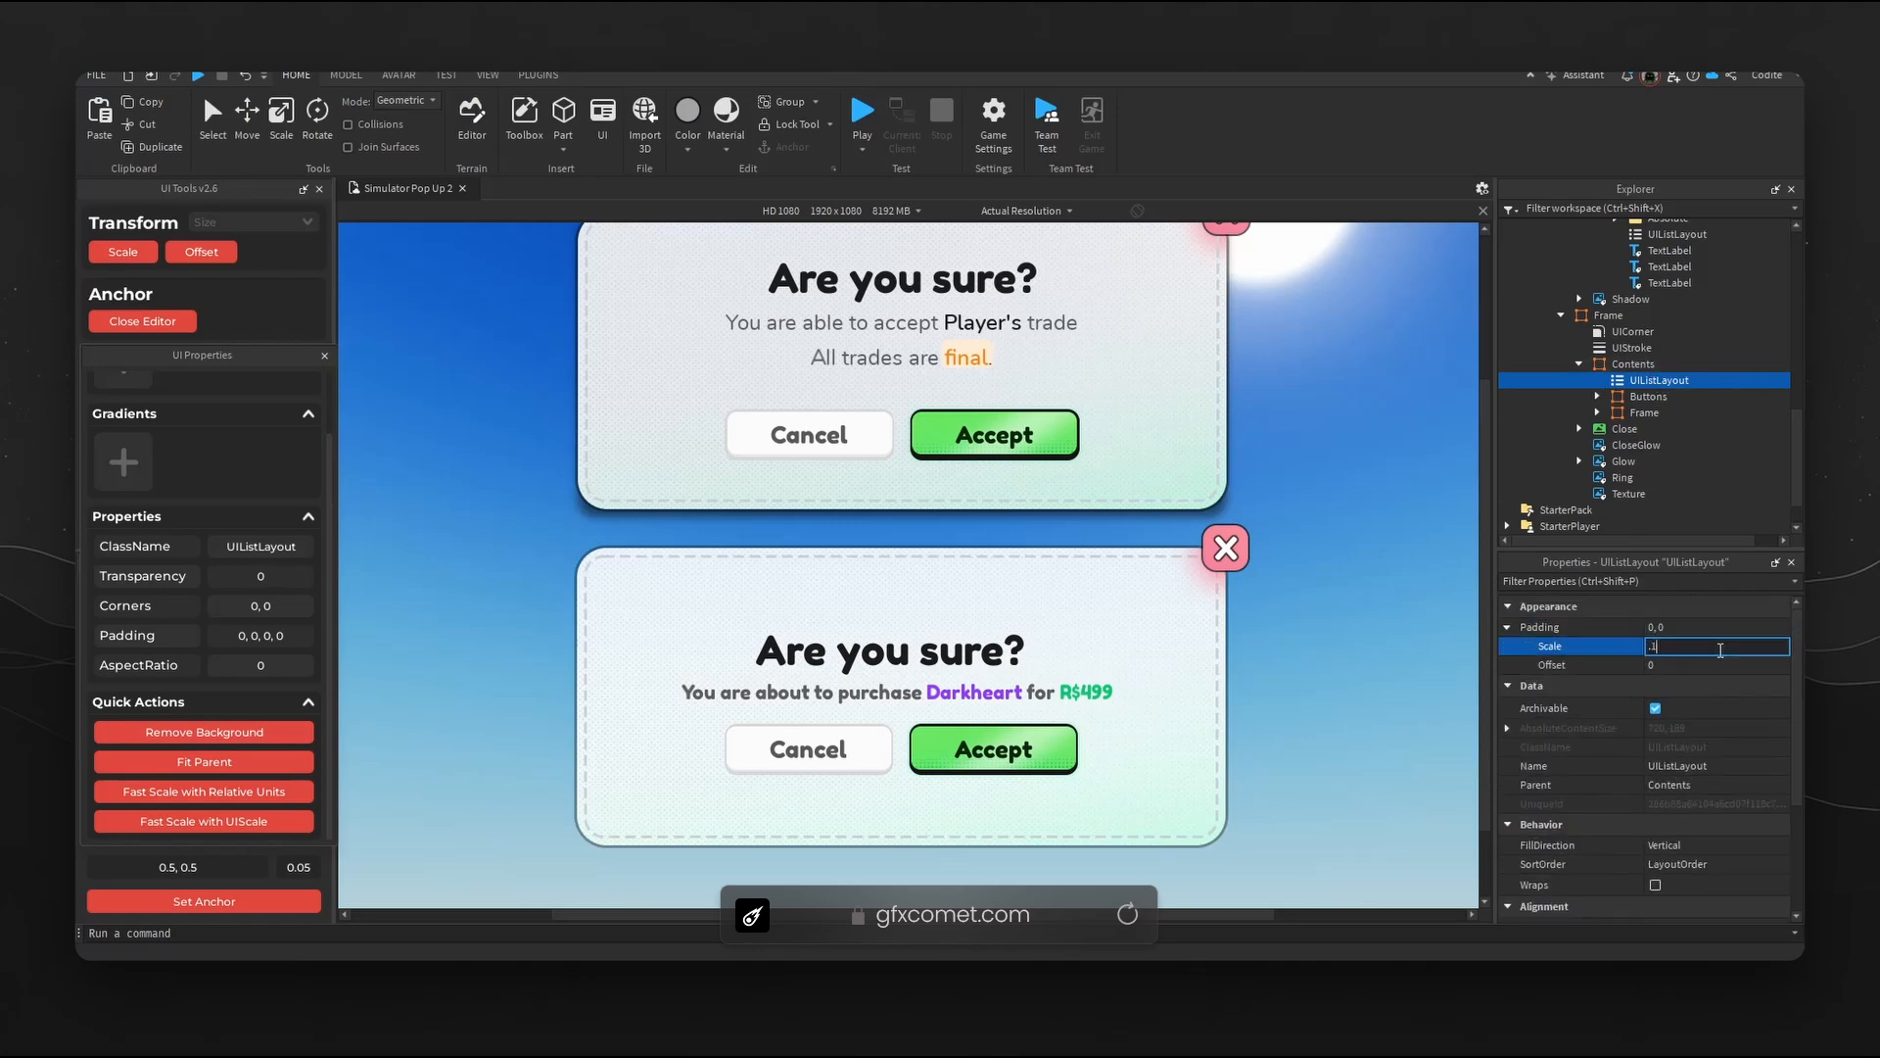
key("Return")
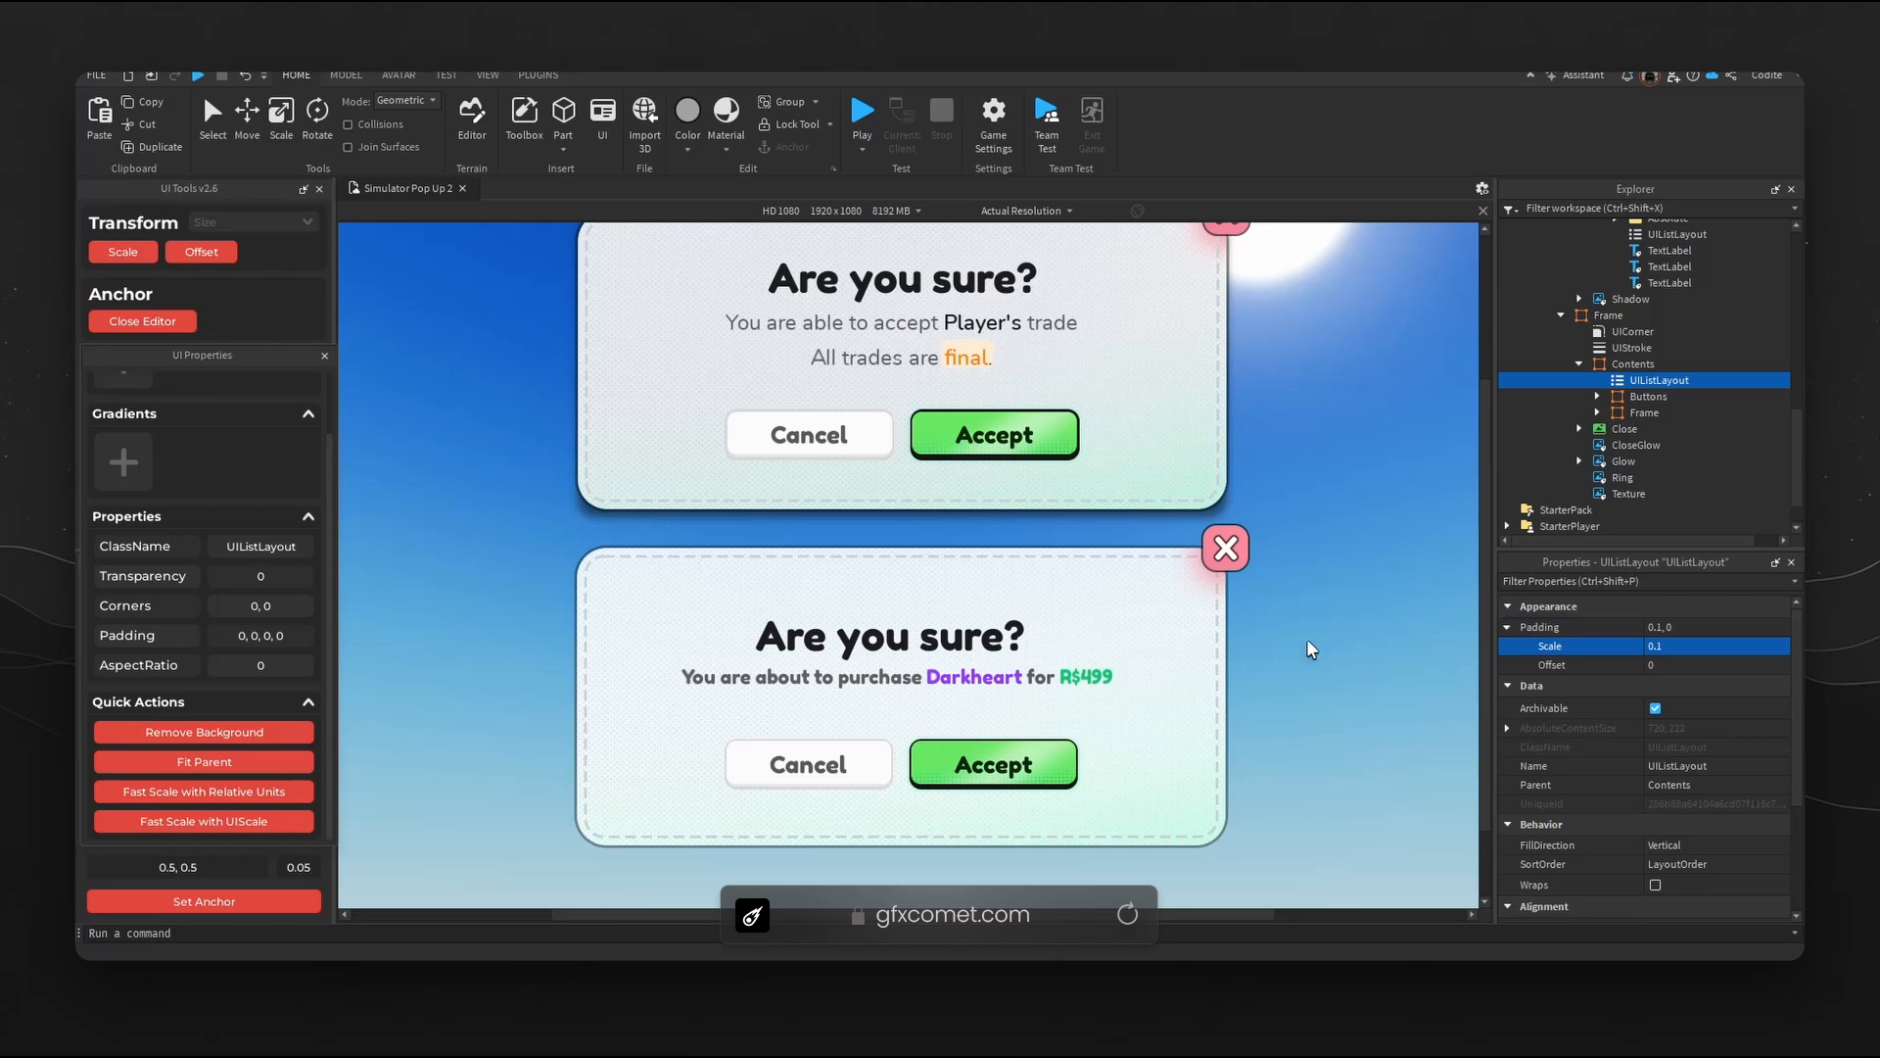
left_click(1721, 647)
type("0.05")
key("Return")
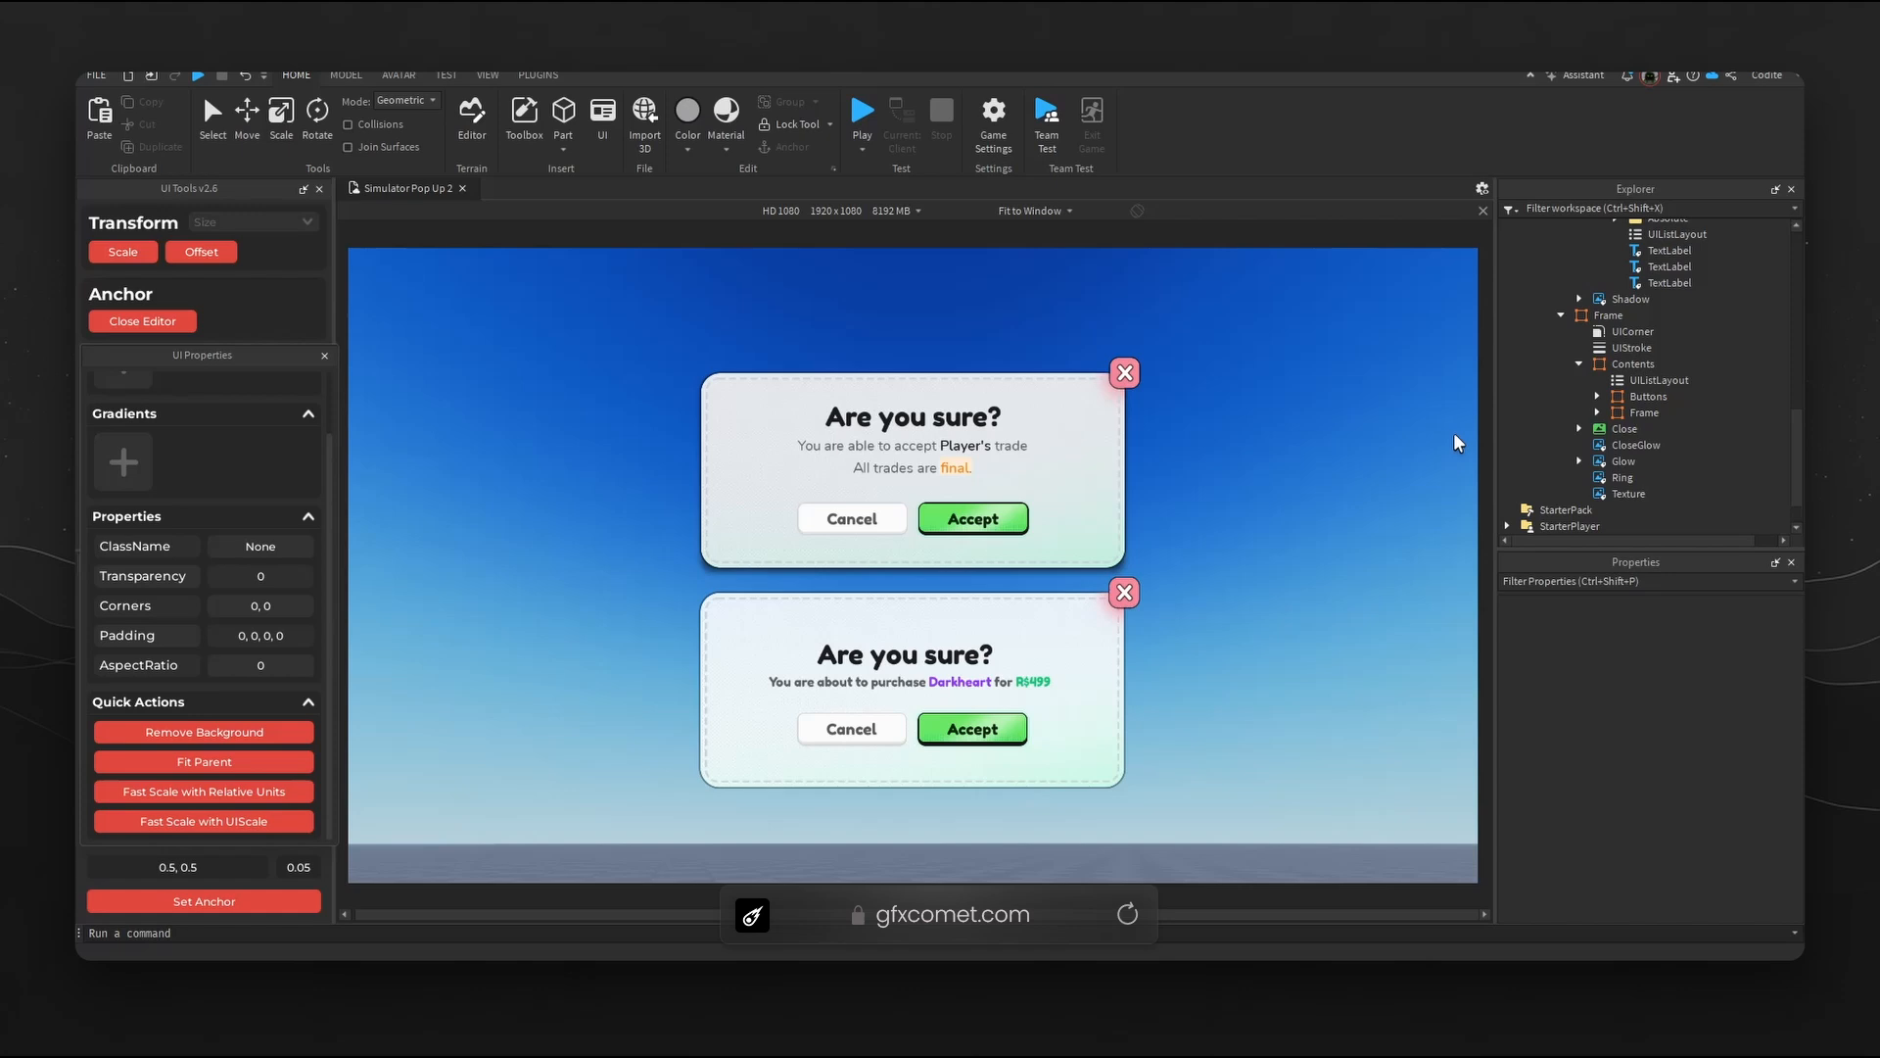
left_click(1660, 382)
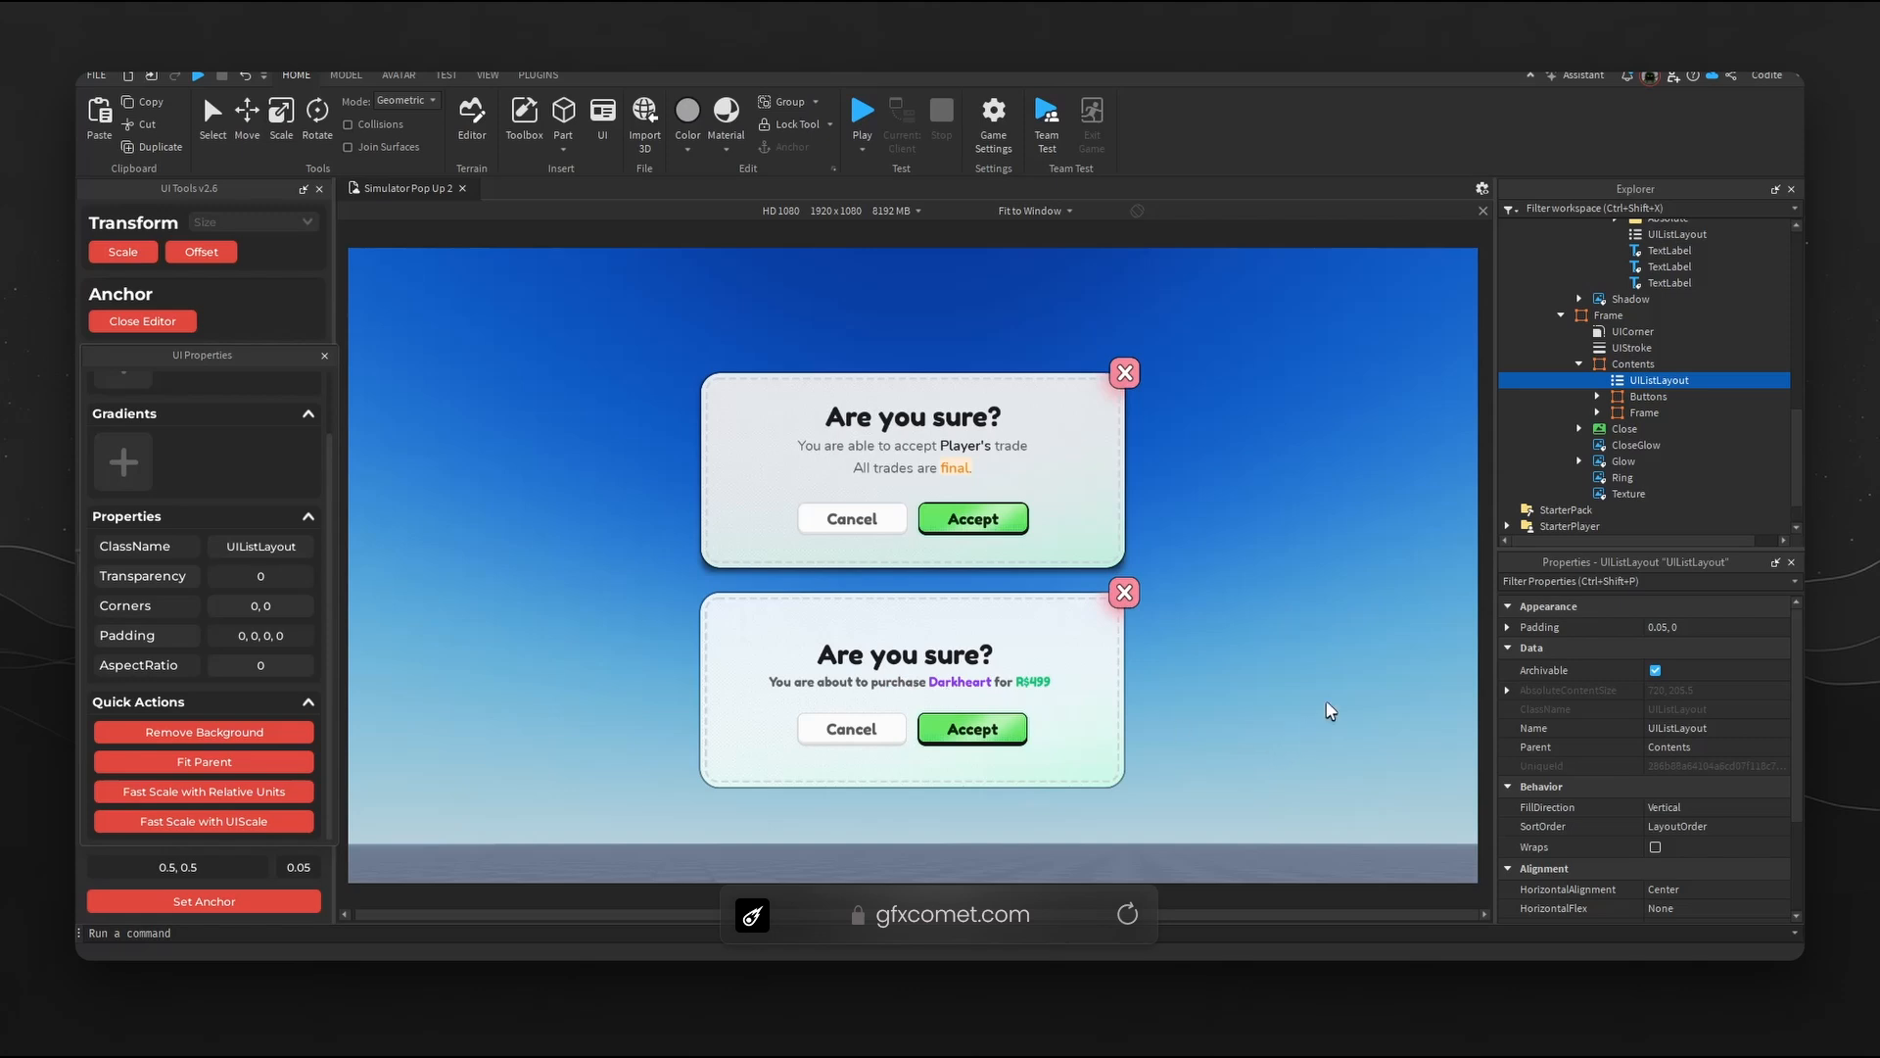
right_click_drag(1328, 697, 1328, 712)
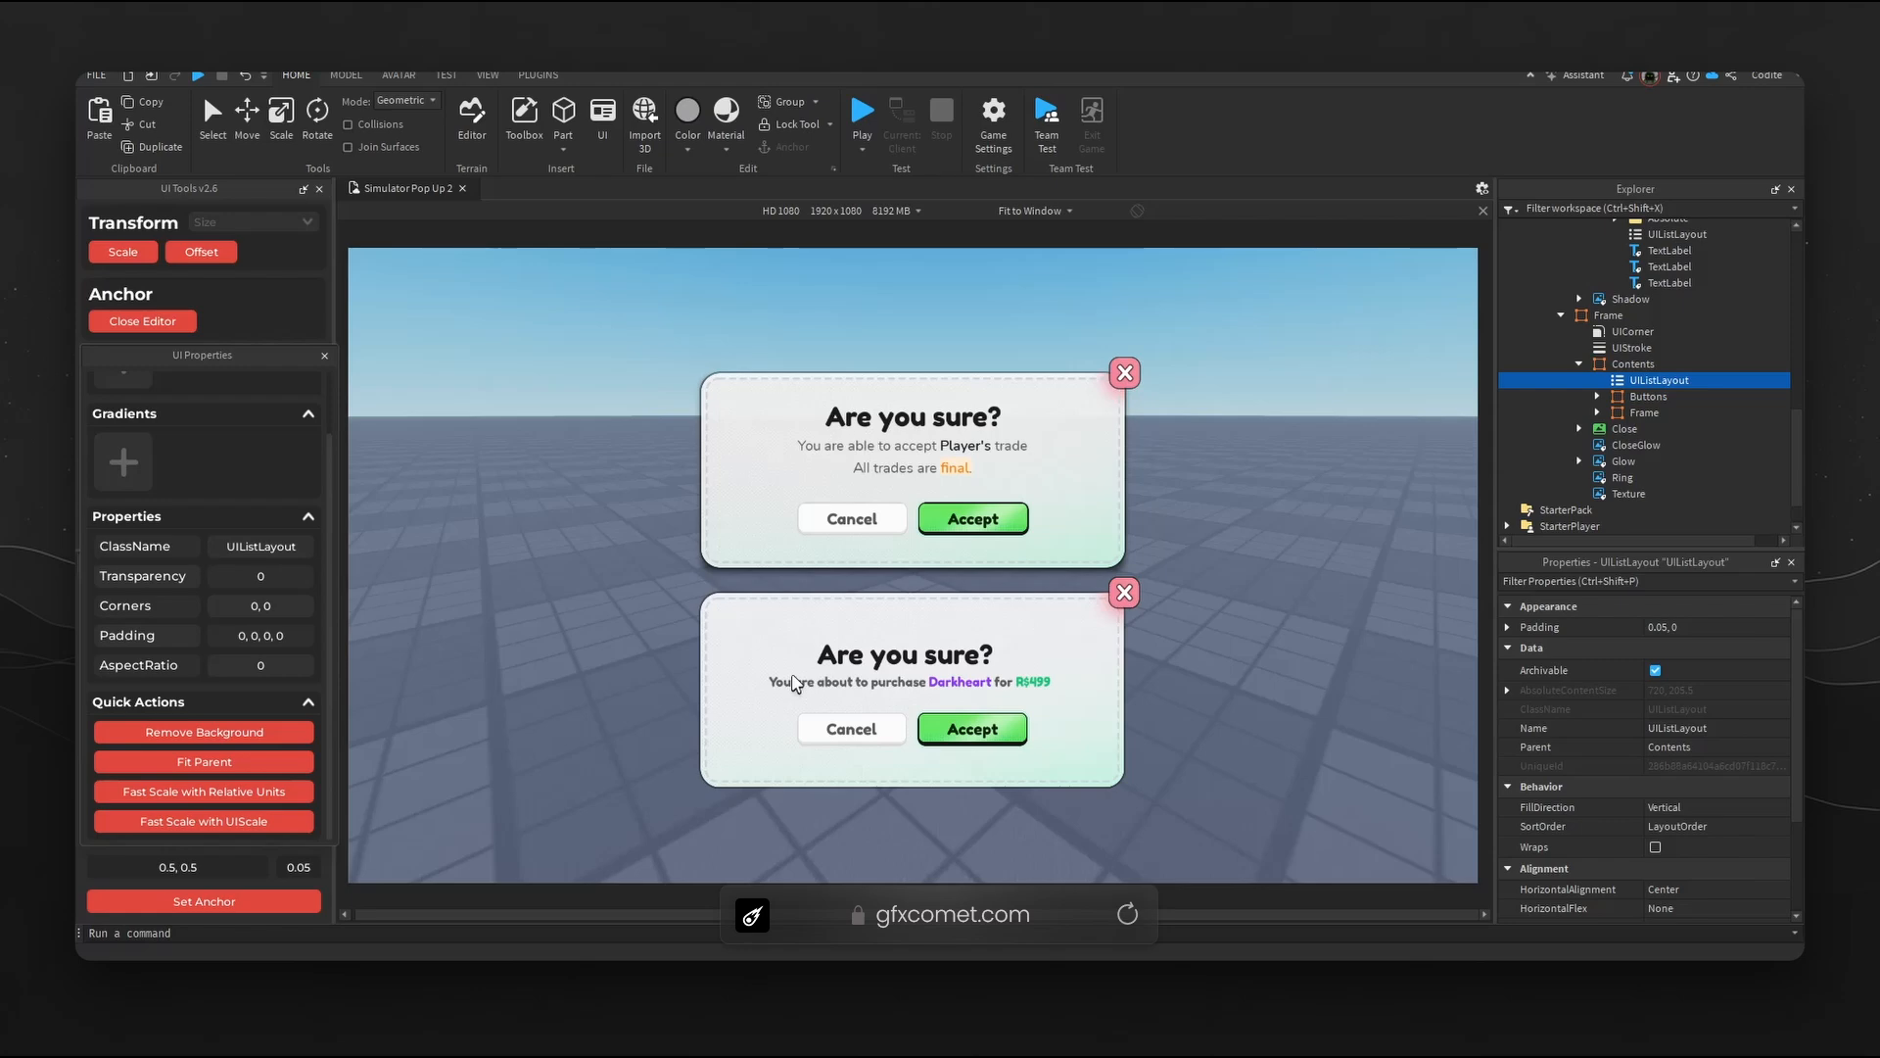
left_click(1046, 212)
left_click(1623, 400)
left_click(1631, 378)
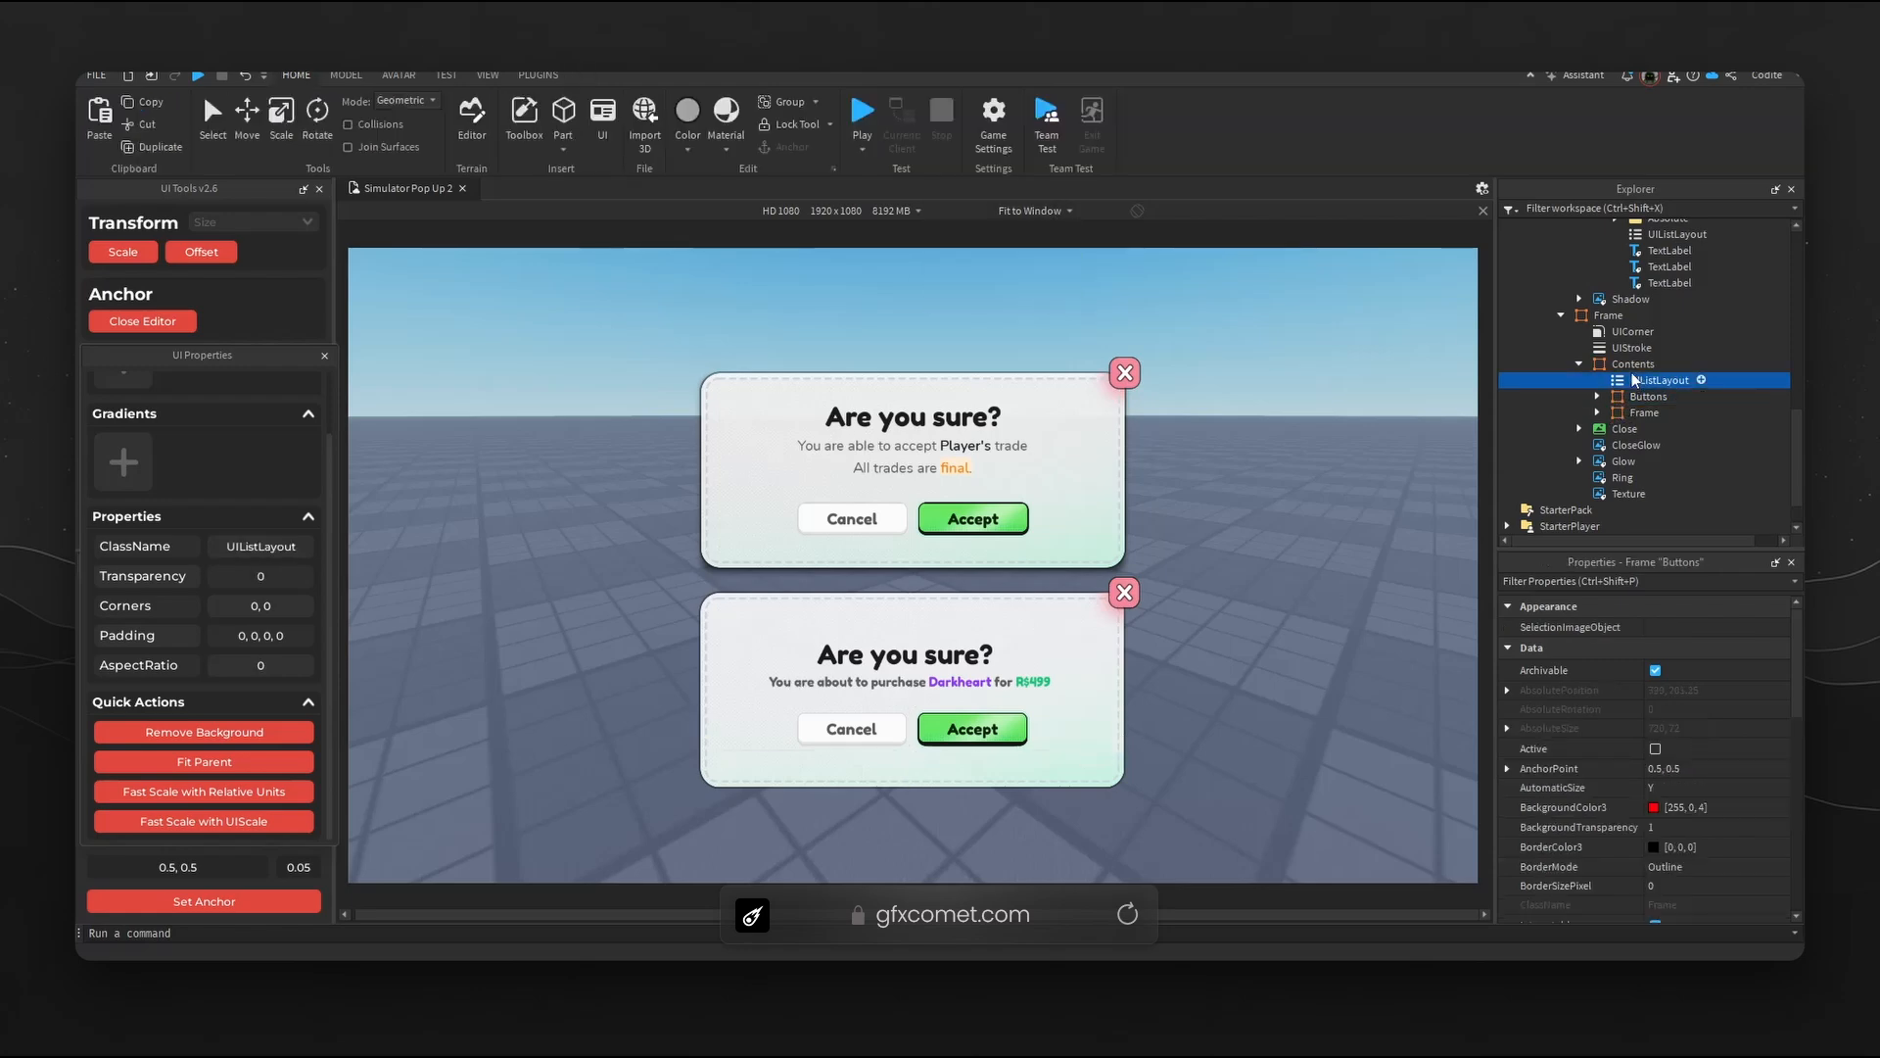
- Add a UIListLayout to the Canvas of Simulator Popup 2
left_click(1632, 363)
scroll(1581, 353, "up", 5)
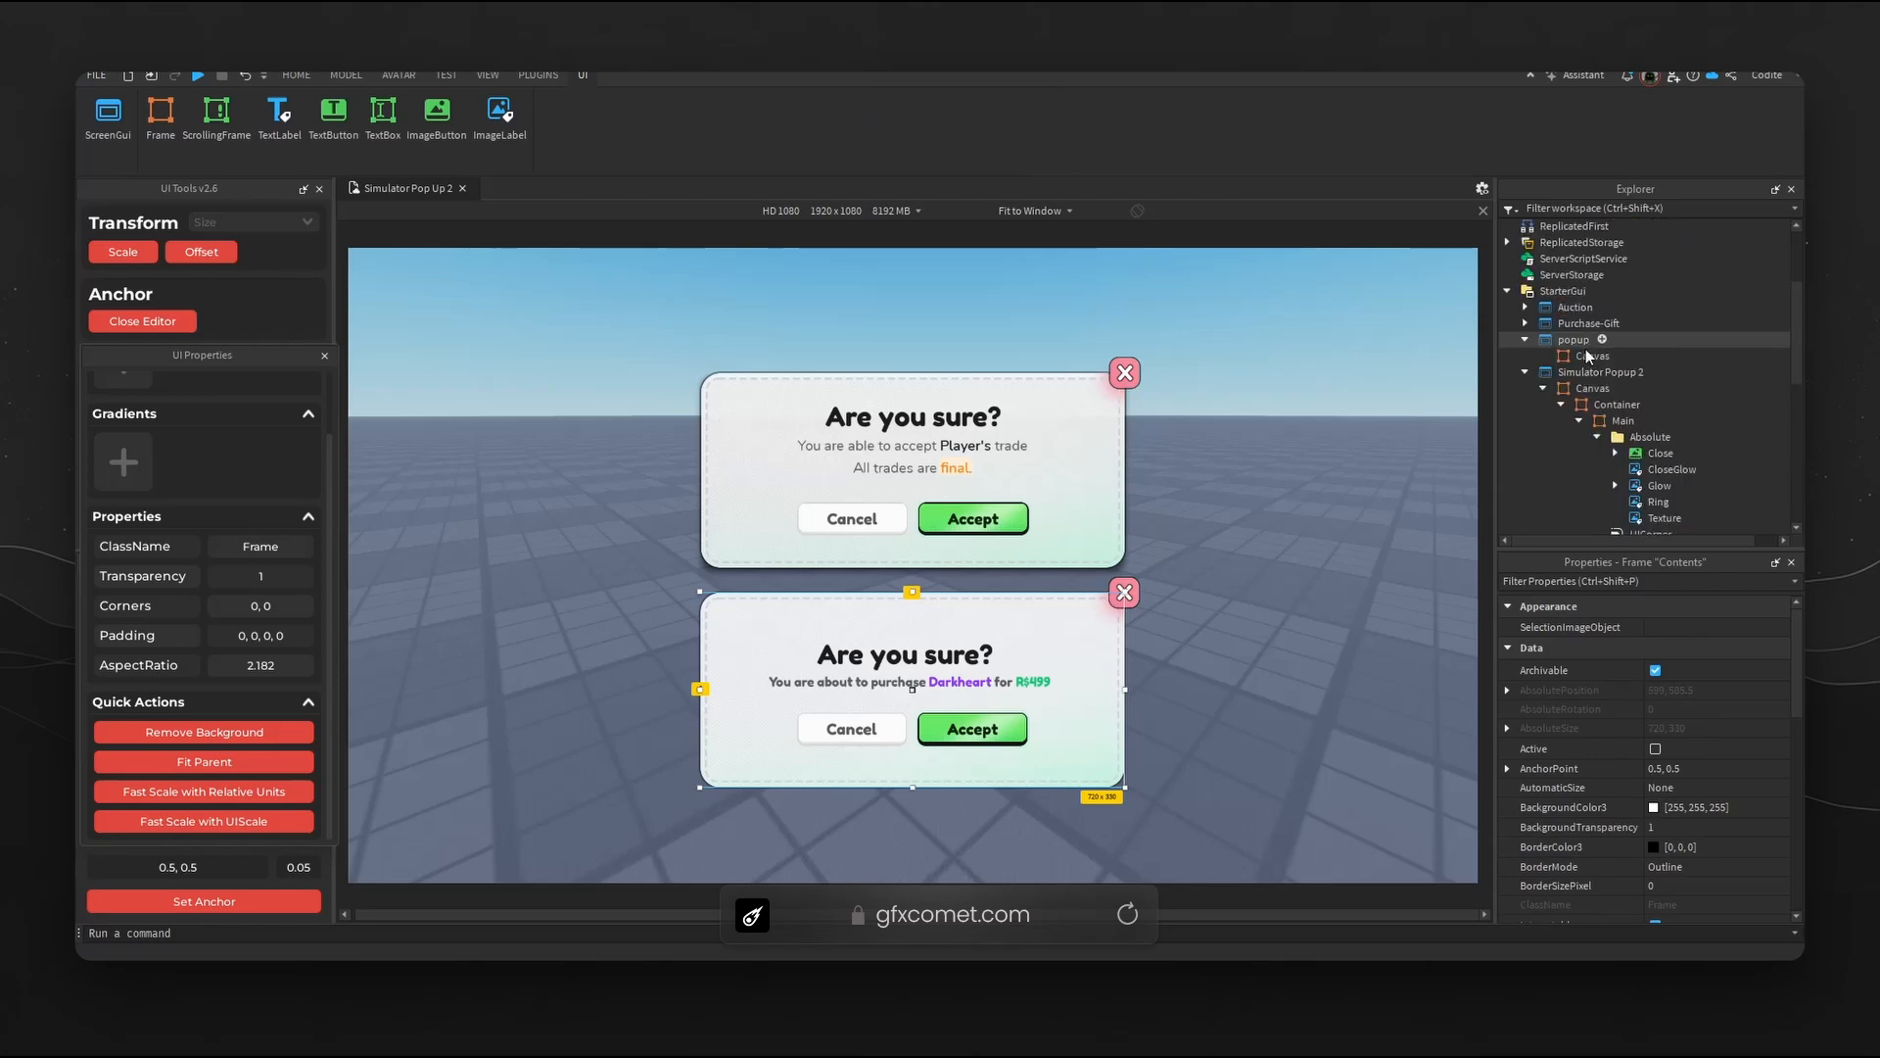
scroll(1615, 391, "up", 2)
left_click(1629, 425)
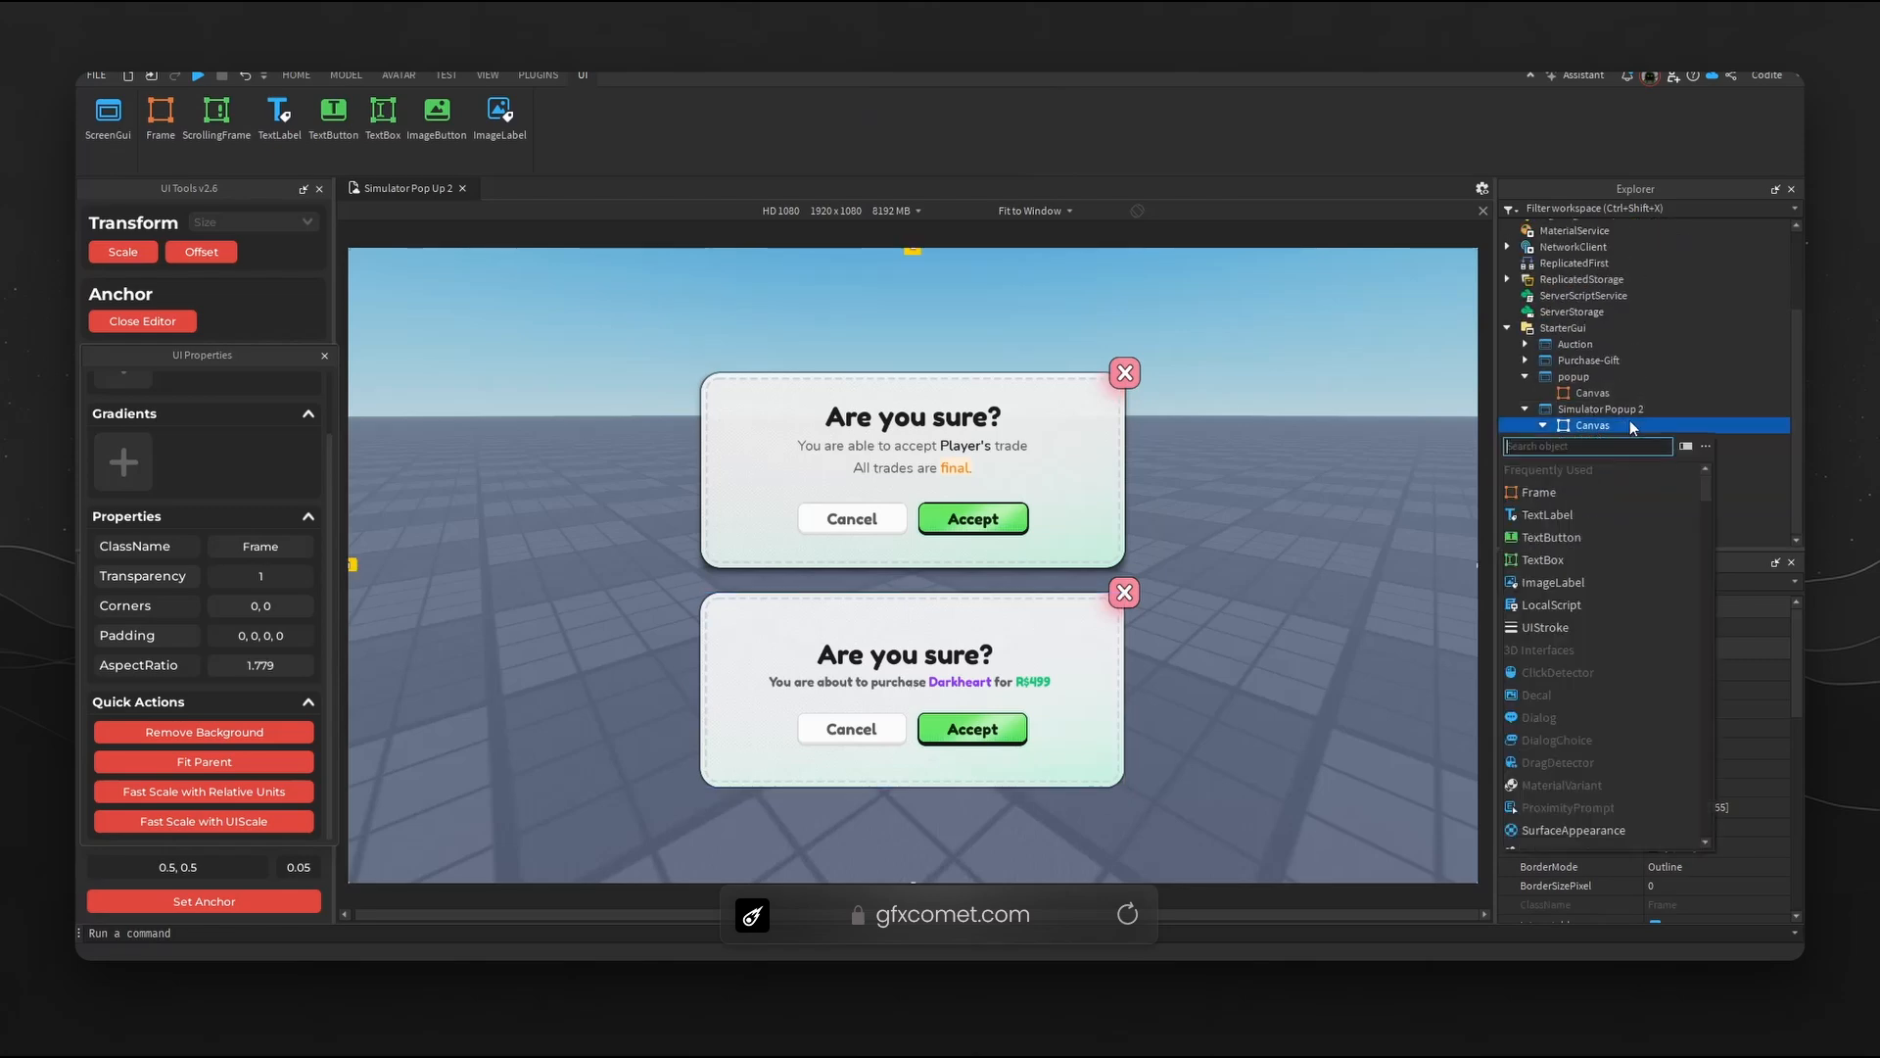
type("uil")
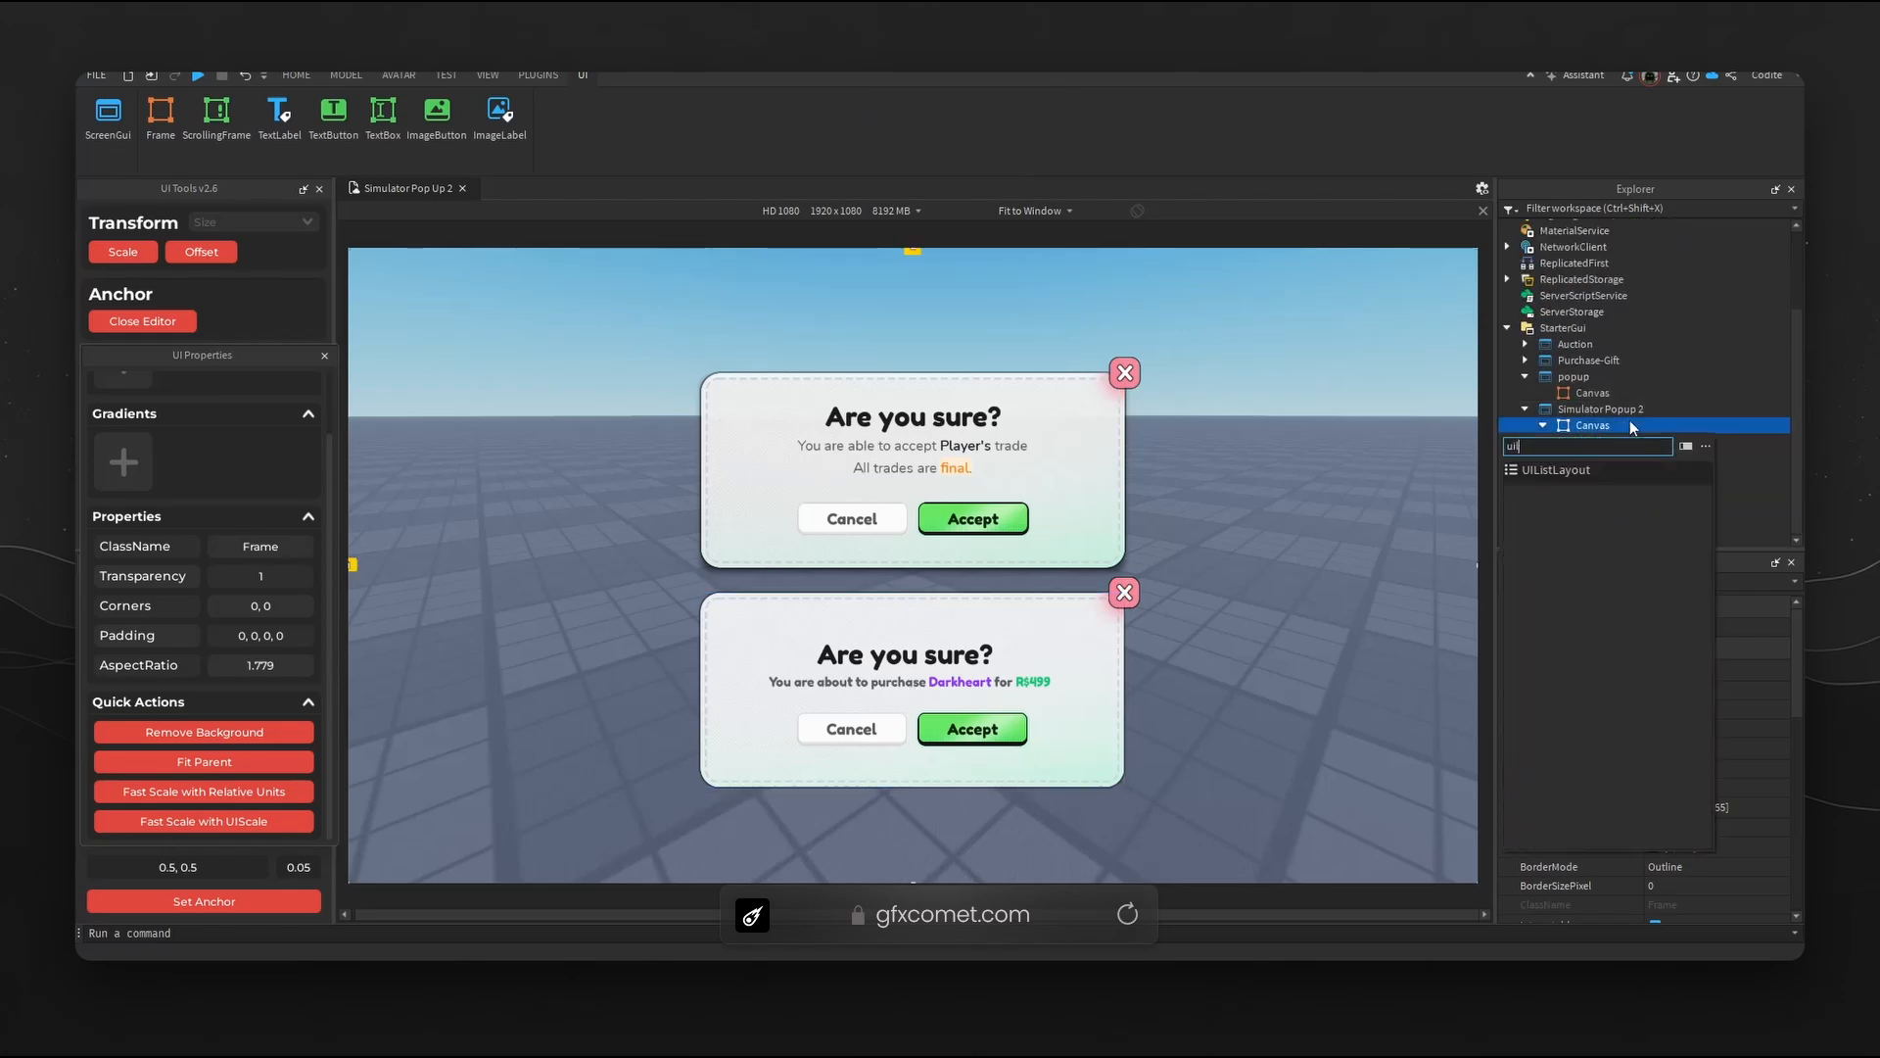
key("Return")
- Set the Canvas UIListLayout to Horizontal fill direction with horizontal and vertical alignment both set to Center
left_click(1714, 808)
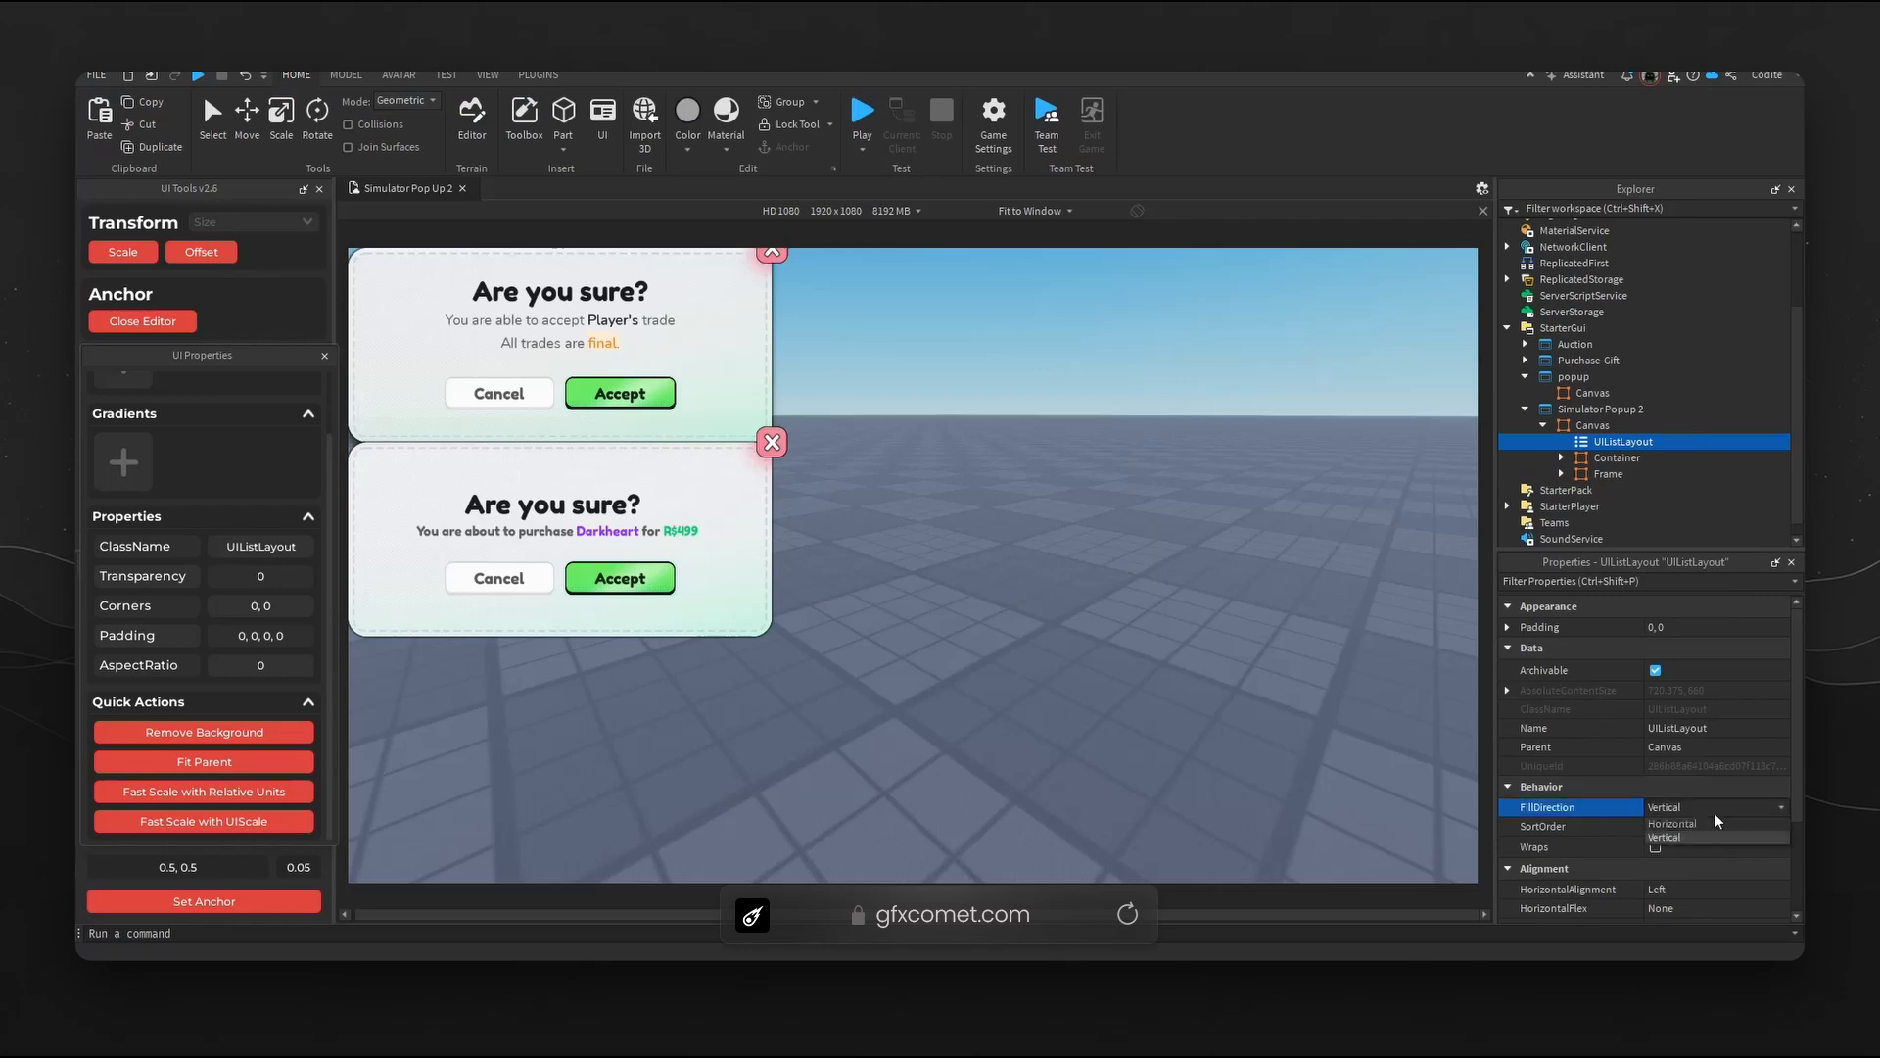
left_click_drag(1798, 802, 1794, 856)
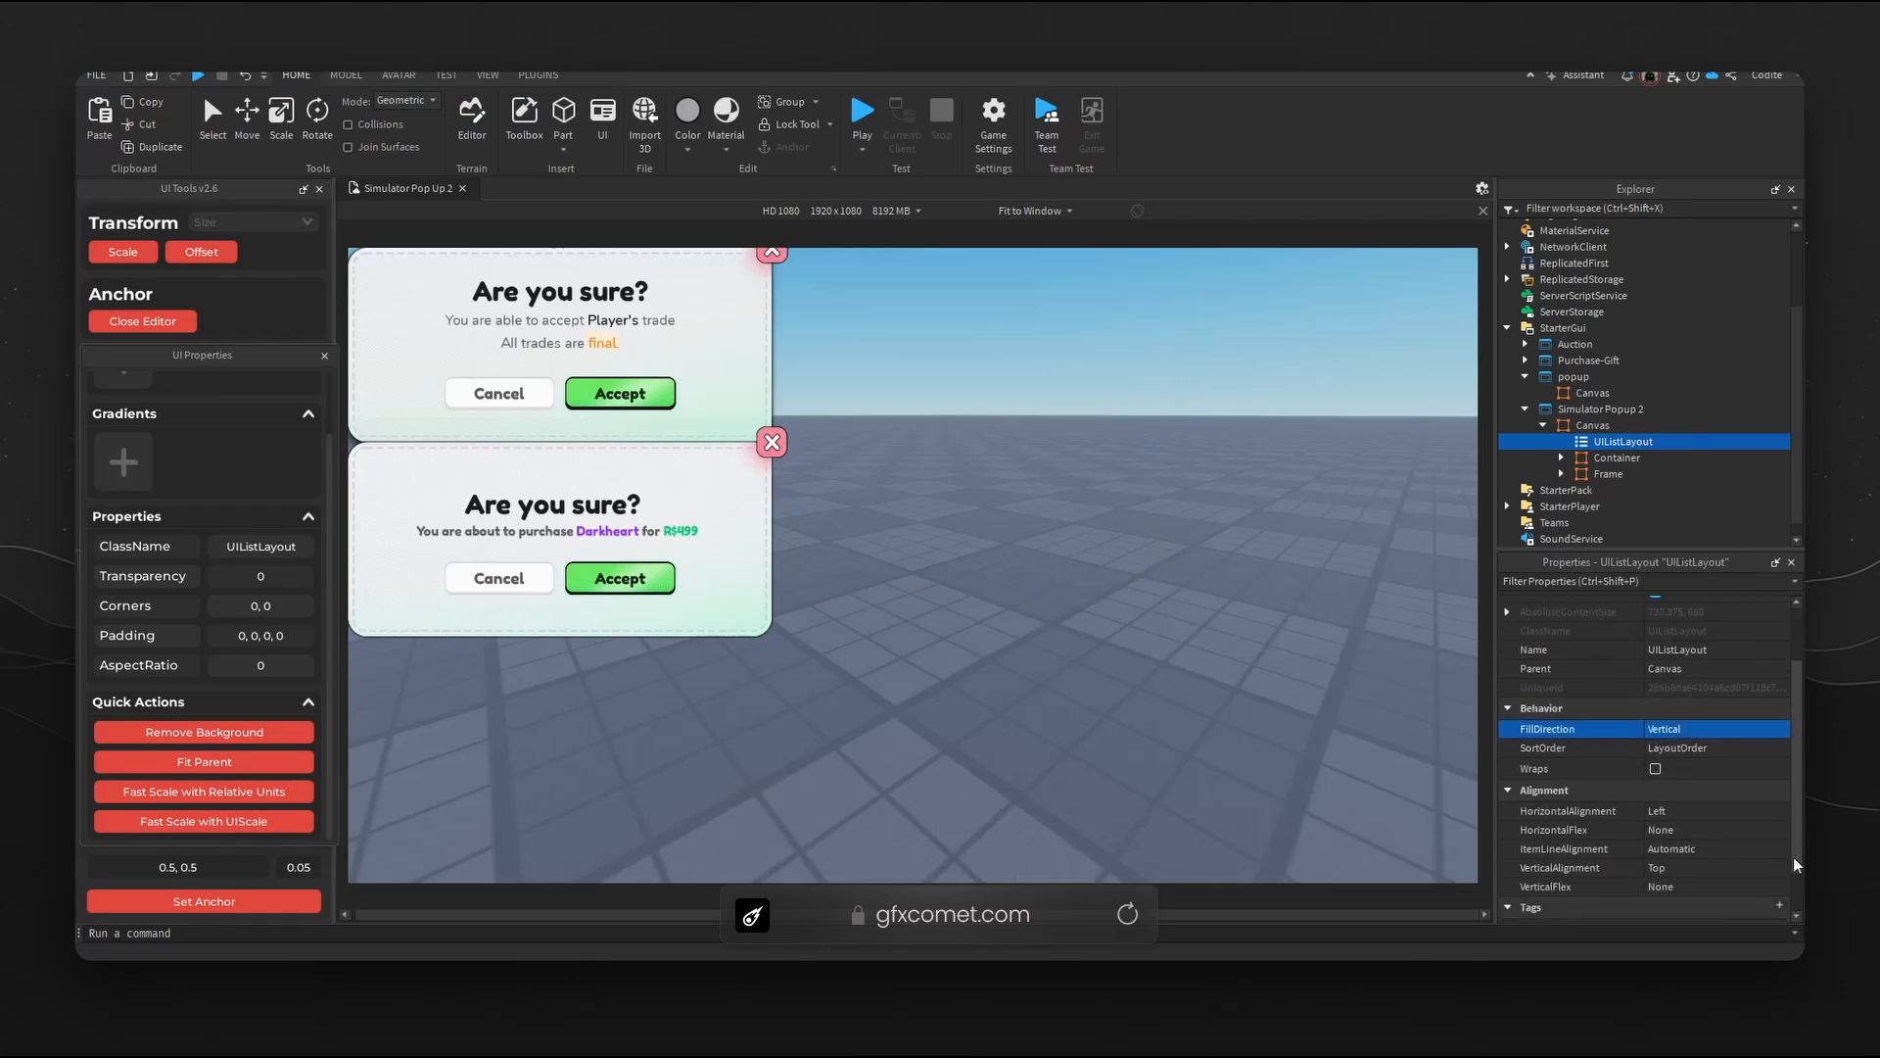
left_click(1717, 811)
left_click(1718, 825)
left_click(1732, 728)
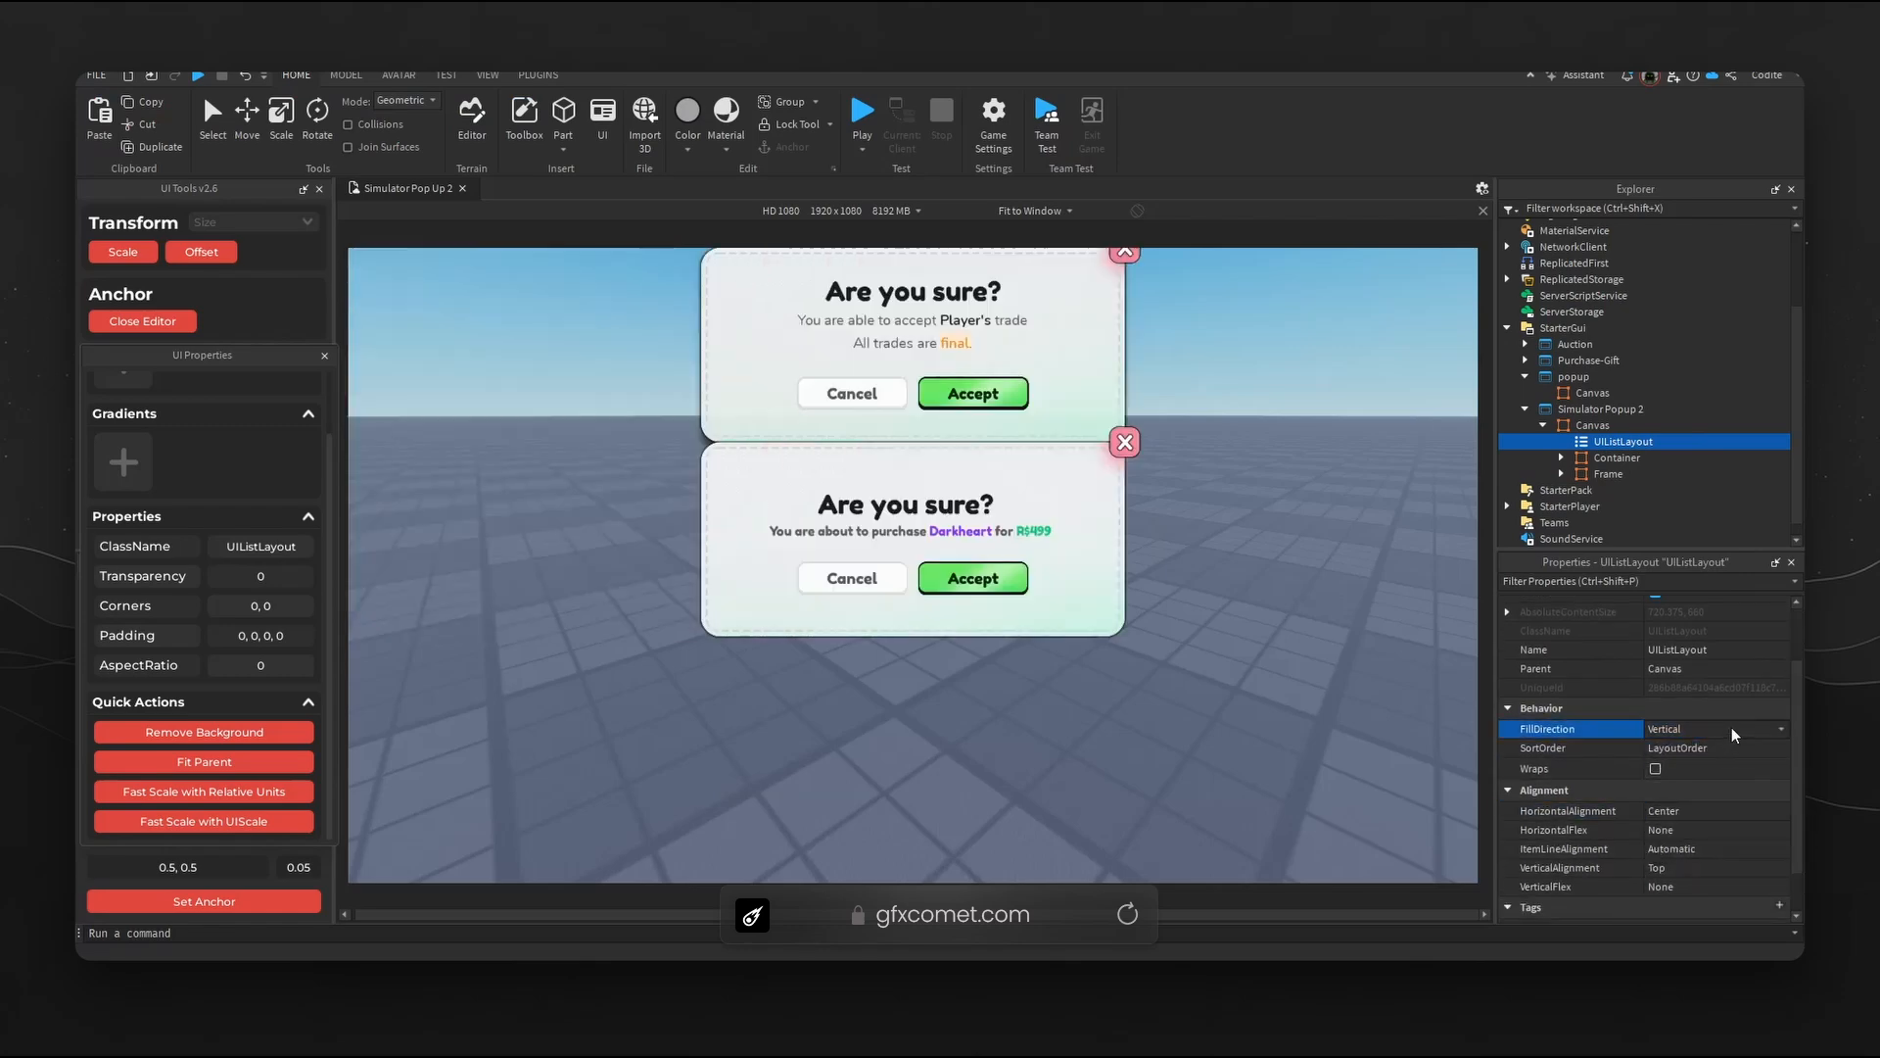
left_click(1723, 746)
left_click(1712, 866)
left_click(1709, 897)
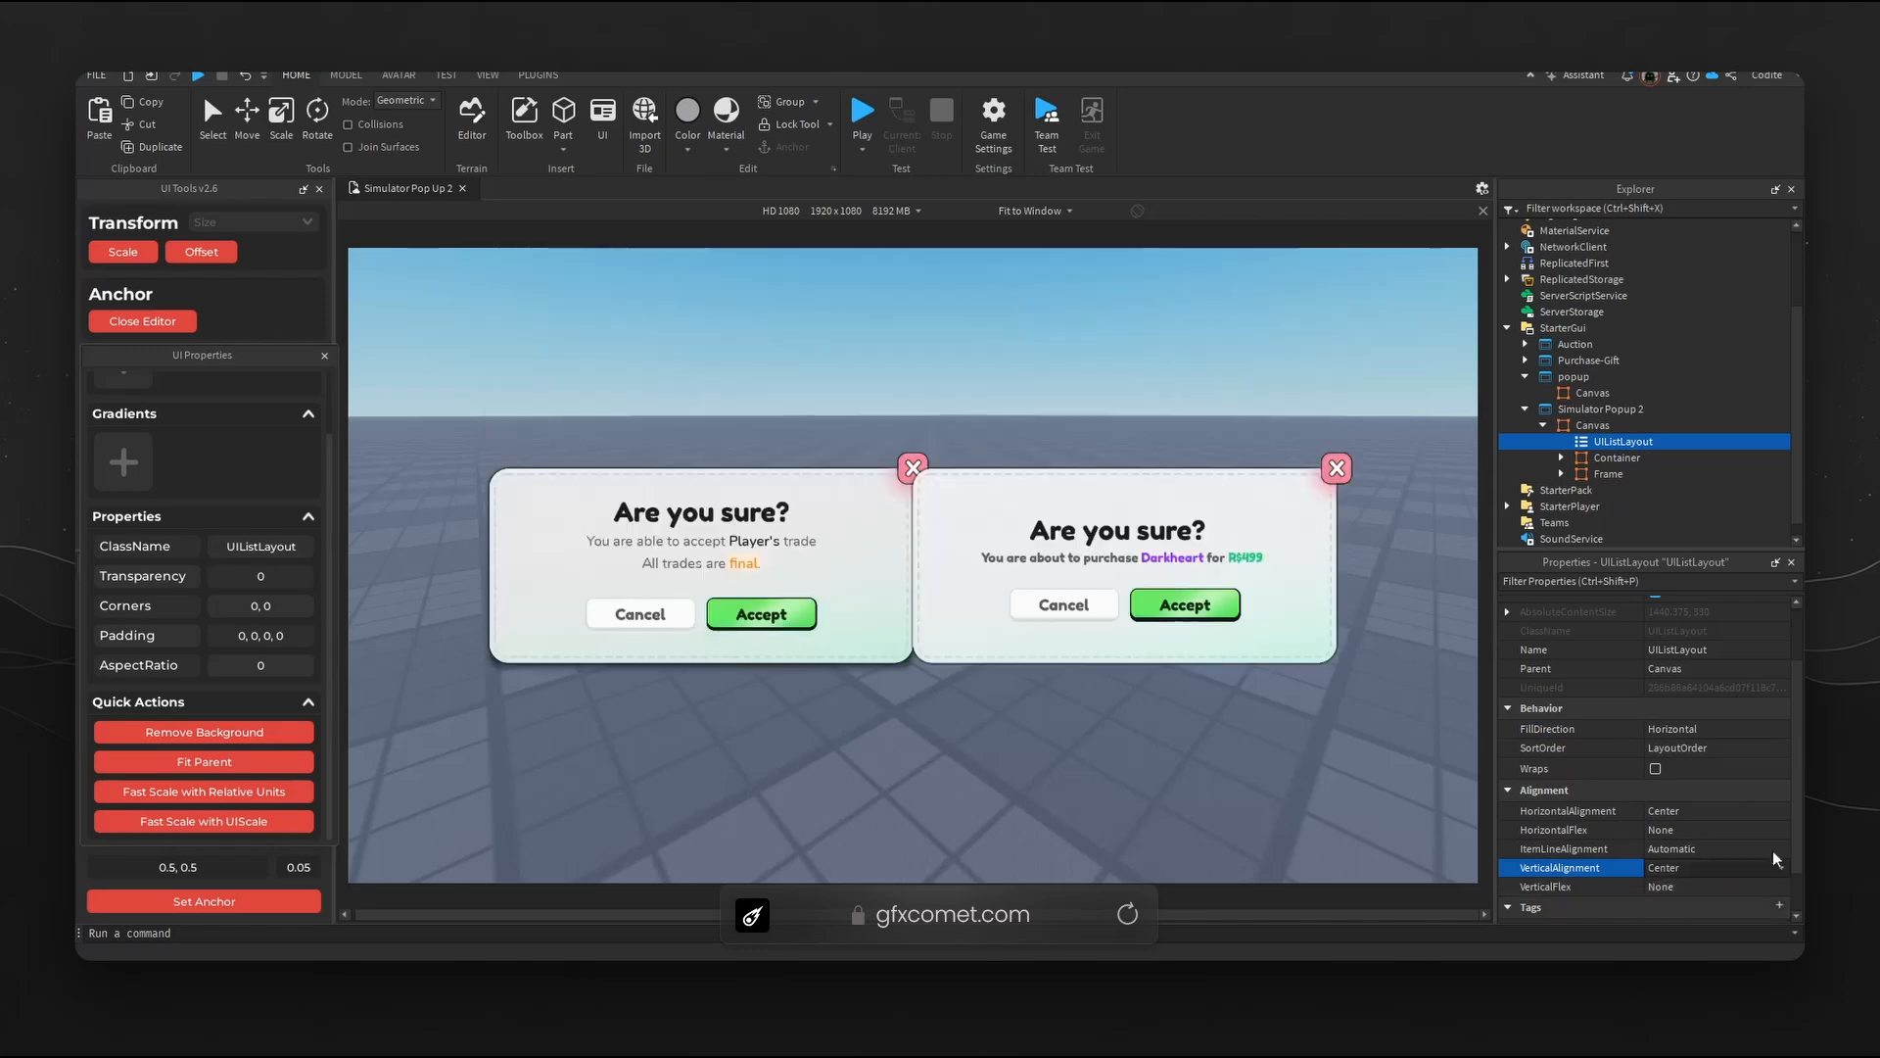
- Try a padding scale of 0.1 on the Canvas UIListLayout, and set it to 0.05 instead
left_click_drag(1798, 748, 1800, 687)
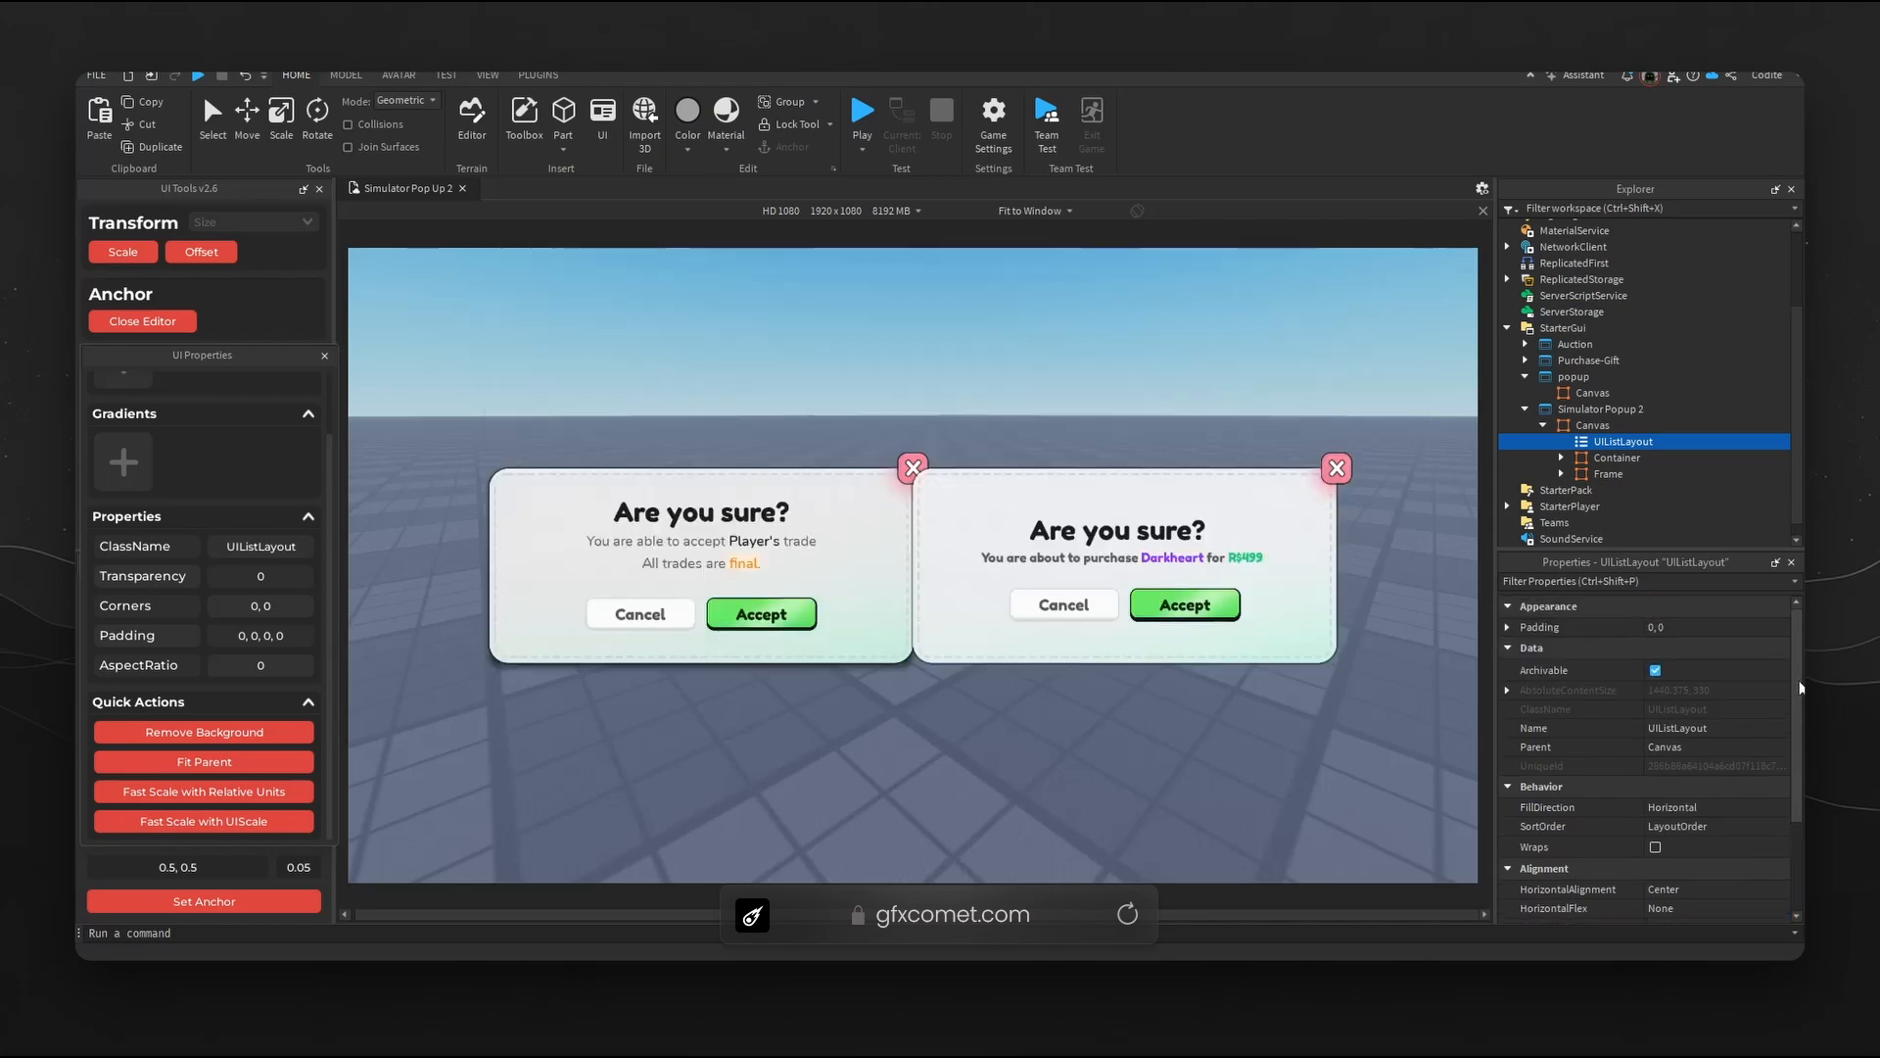
left_click(1508, 626)
left_click(1704, 645)
type(".05")
key("Escape")
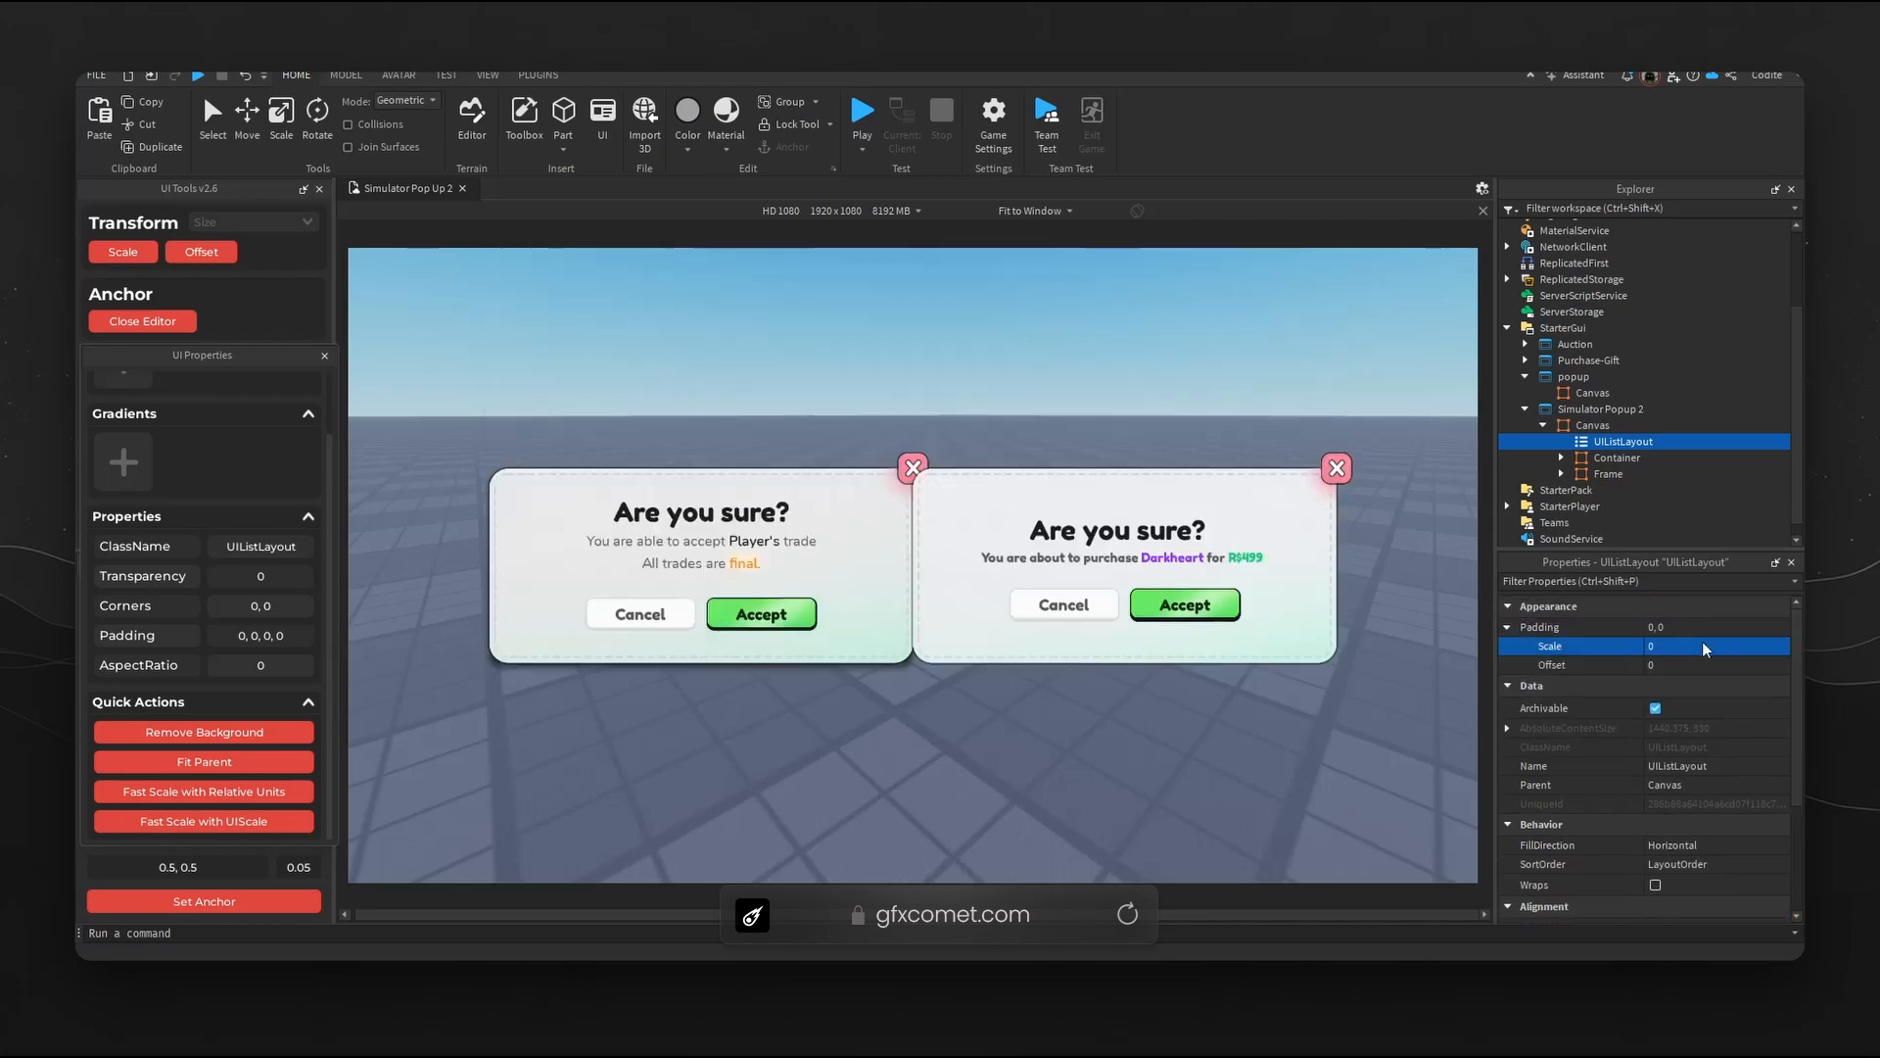
left_click(1703, 644)
type(".1")
key("Return")
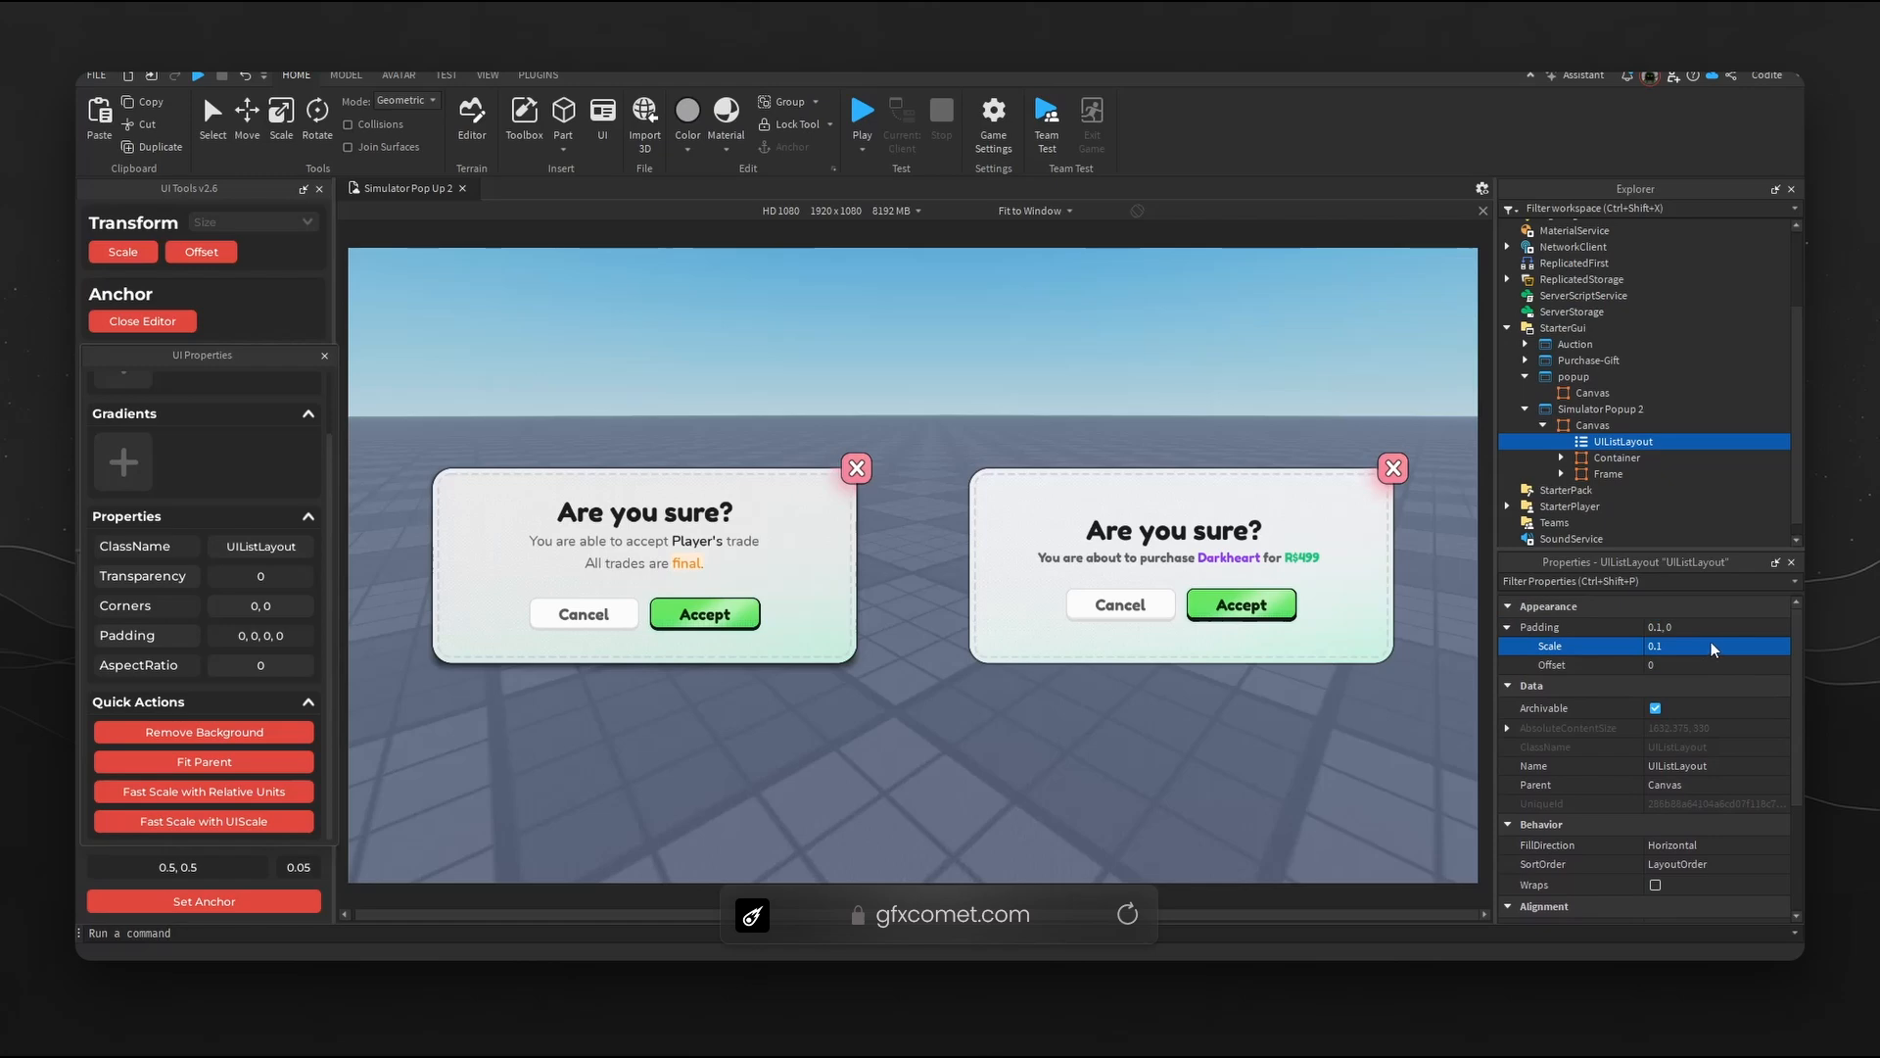
left_click(1711, 644)
type(".05")
key("Return")
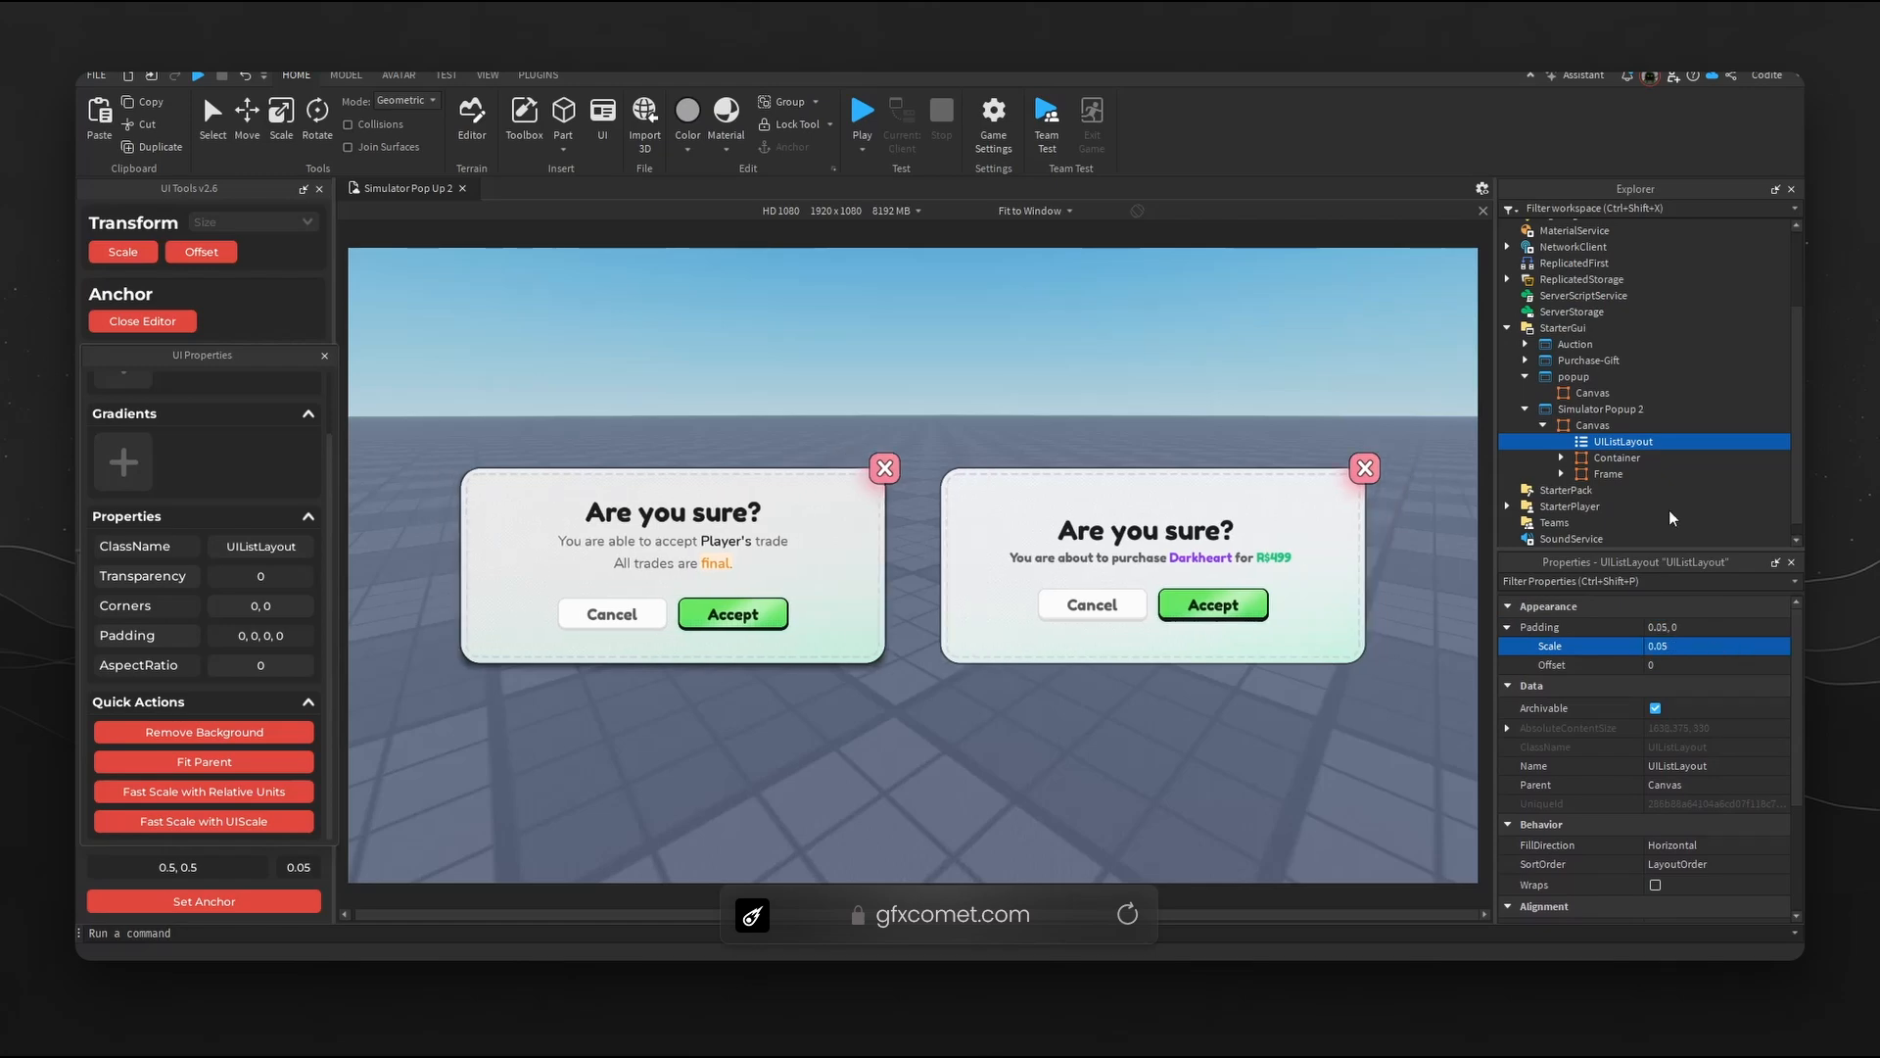
- Hide the original popup's Container so that only the rebuilt popup shows
left_click(1621, 457)
scroll(1675, 819, "down", 5)
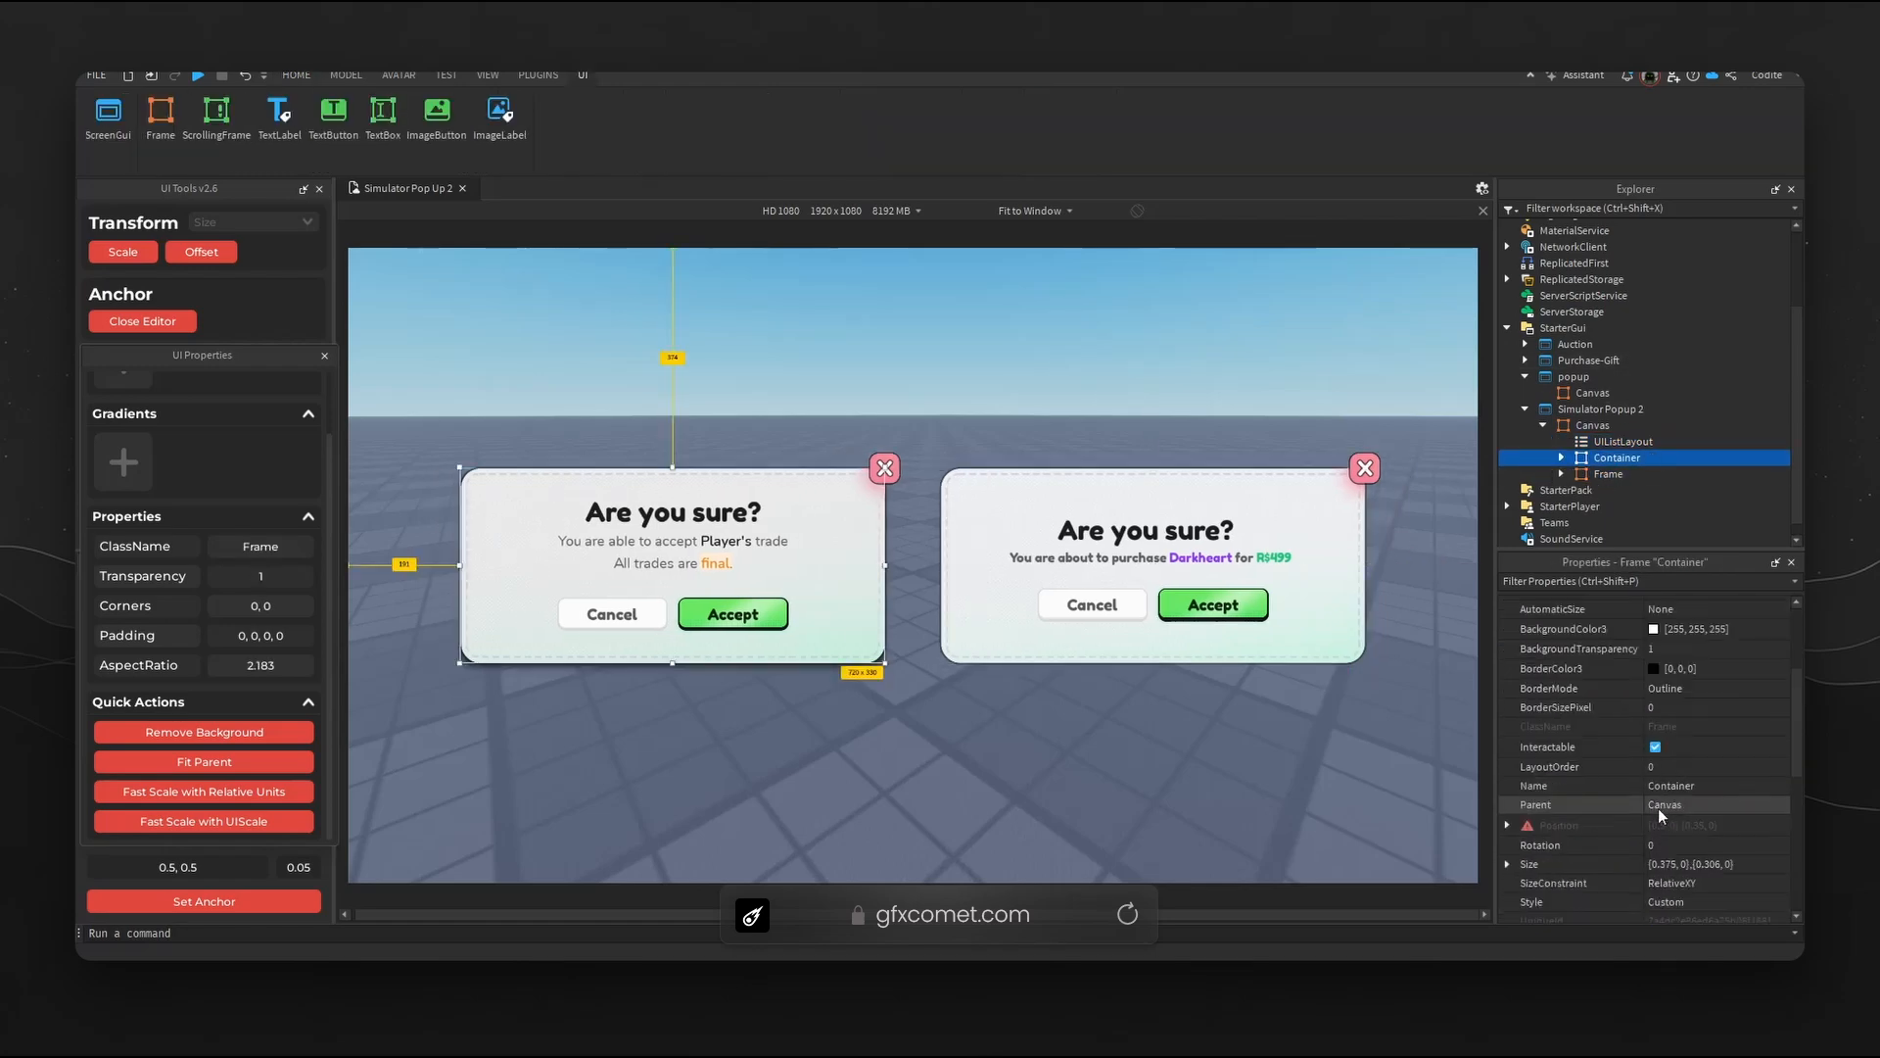
left_click(1655, 763)
left_click(1273, 744)
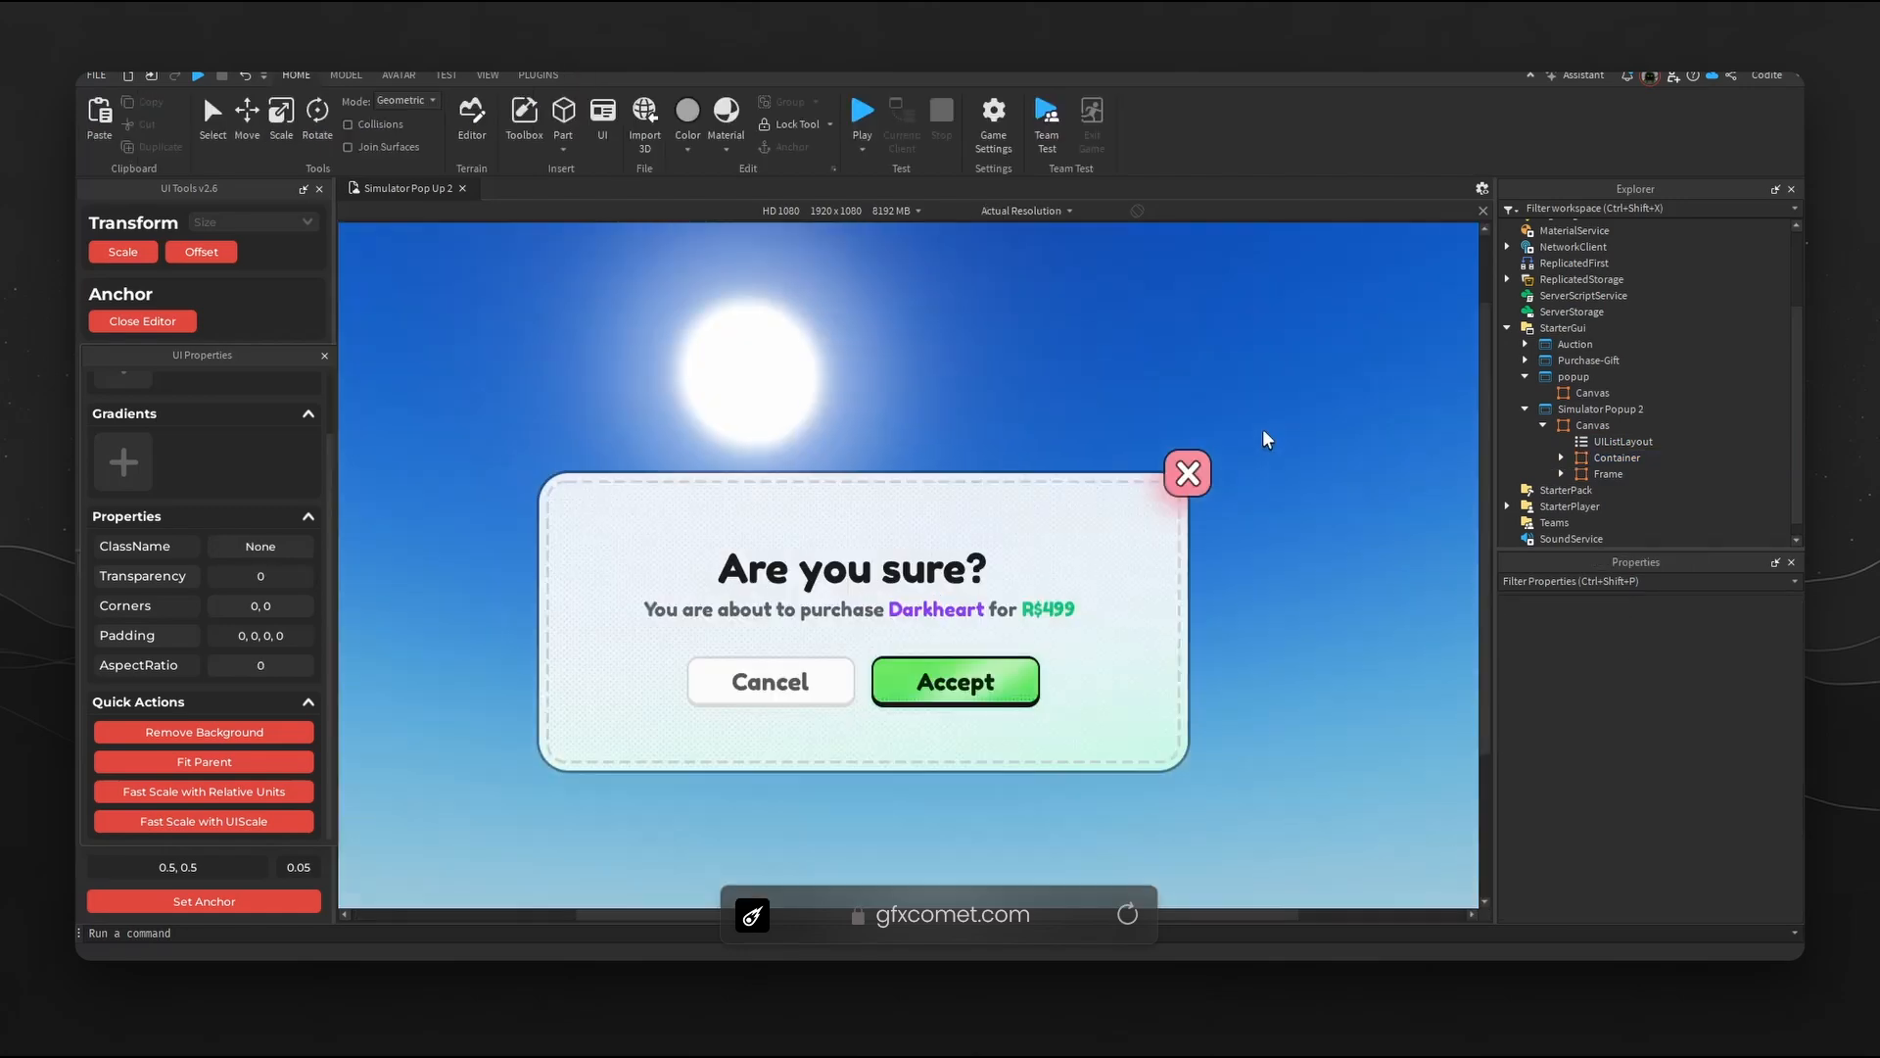
right_click_drag(1262, 429, 1269, 429)
- Set the rebuilt popup Frame's background color to near-black #040404
left_click(1592, 425)
left_click(1608, 473)
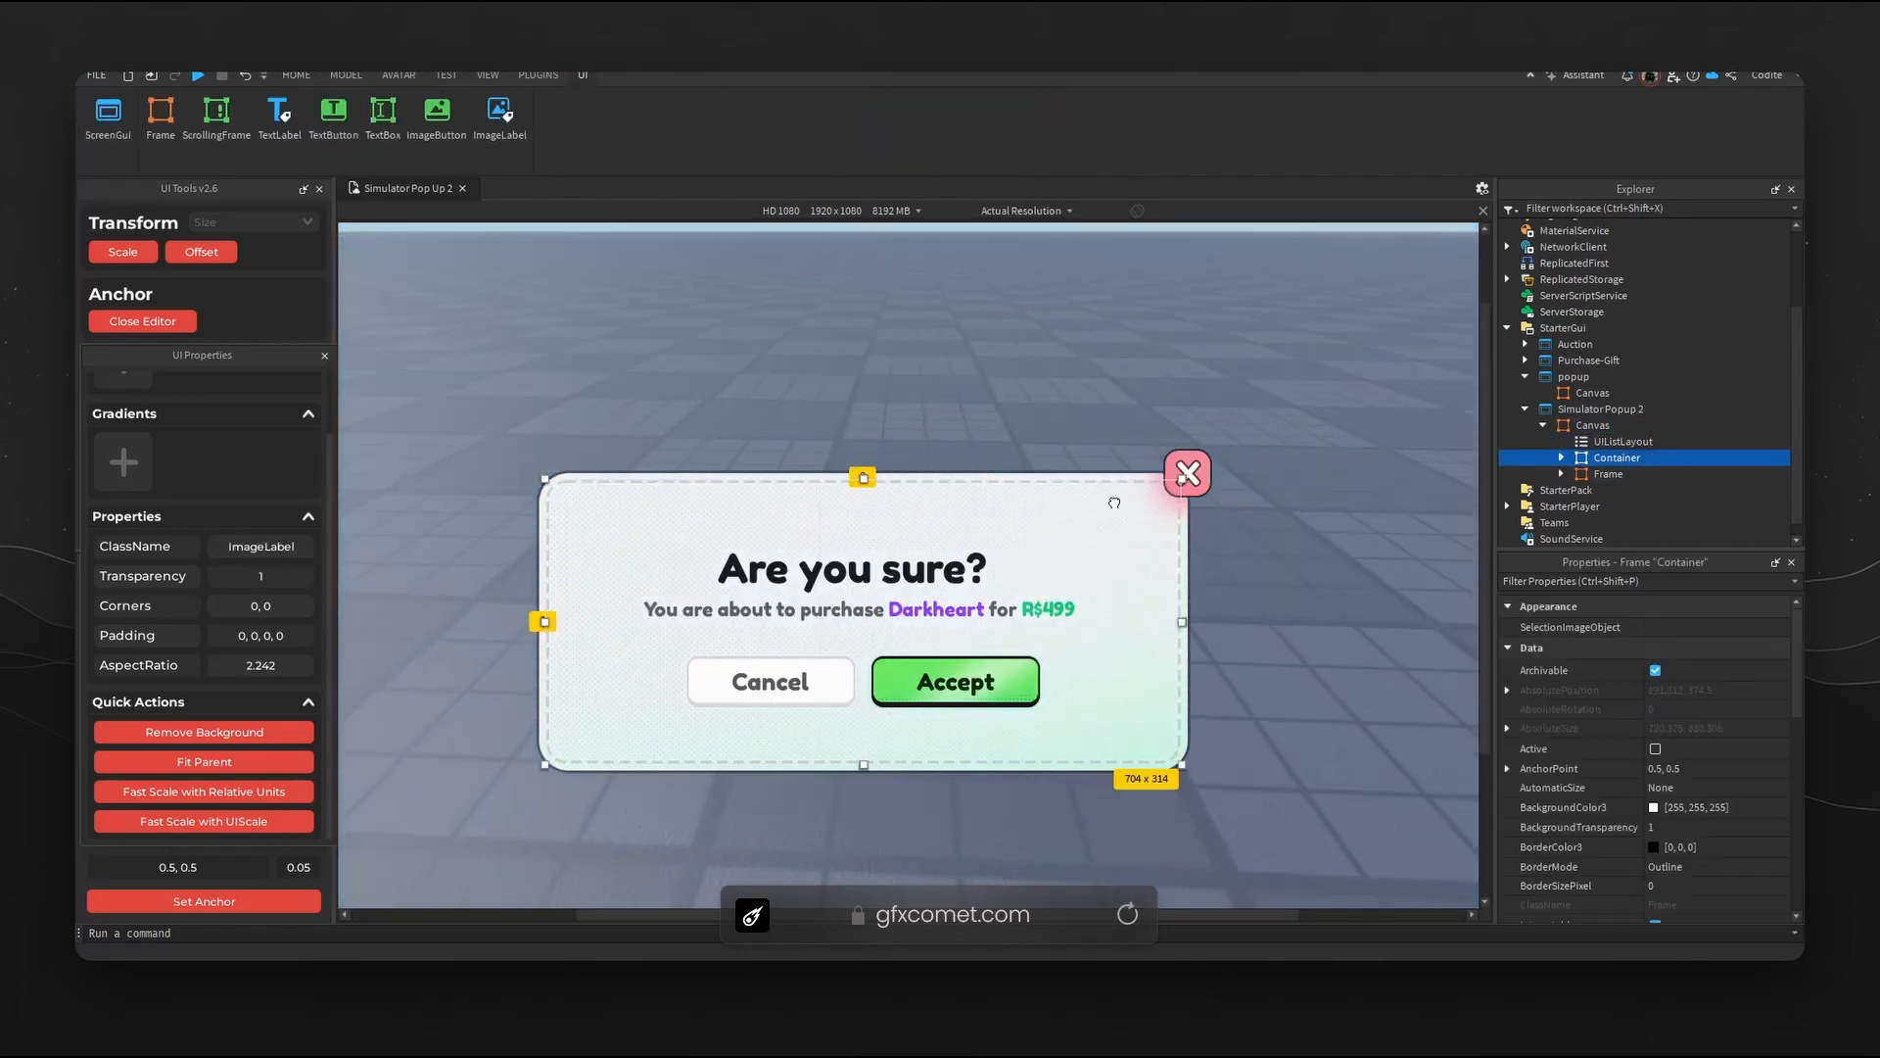
left_click(1561, 473)
scroll(1602, 392, "down", 3)
left_click(1653, 807)
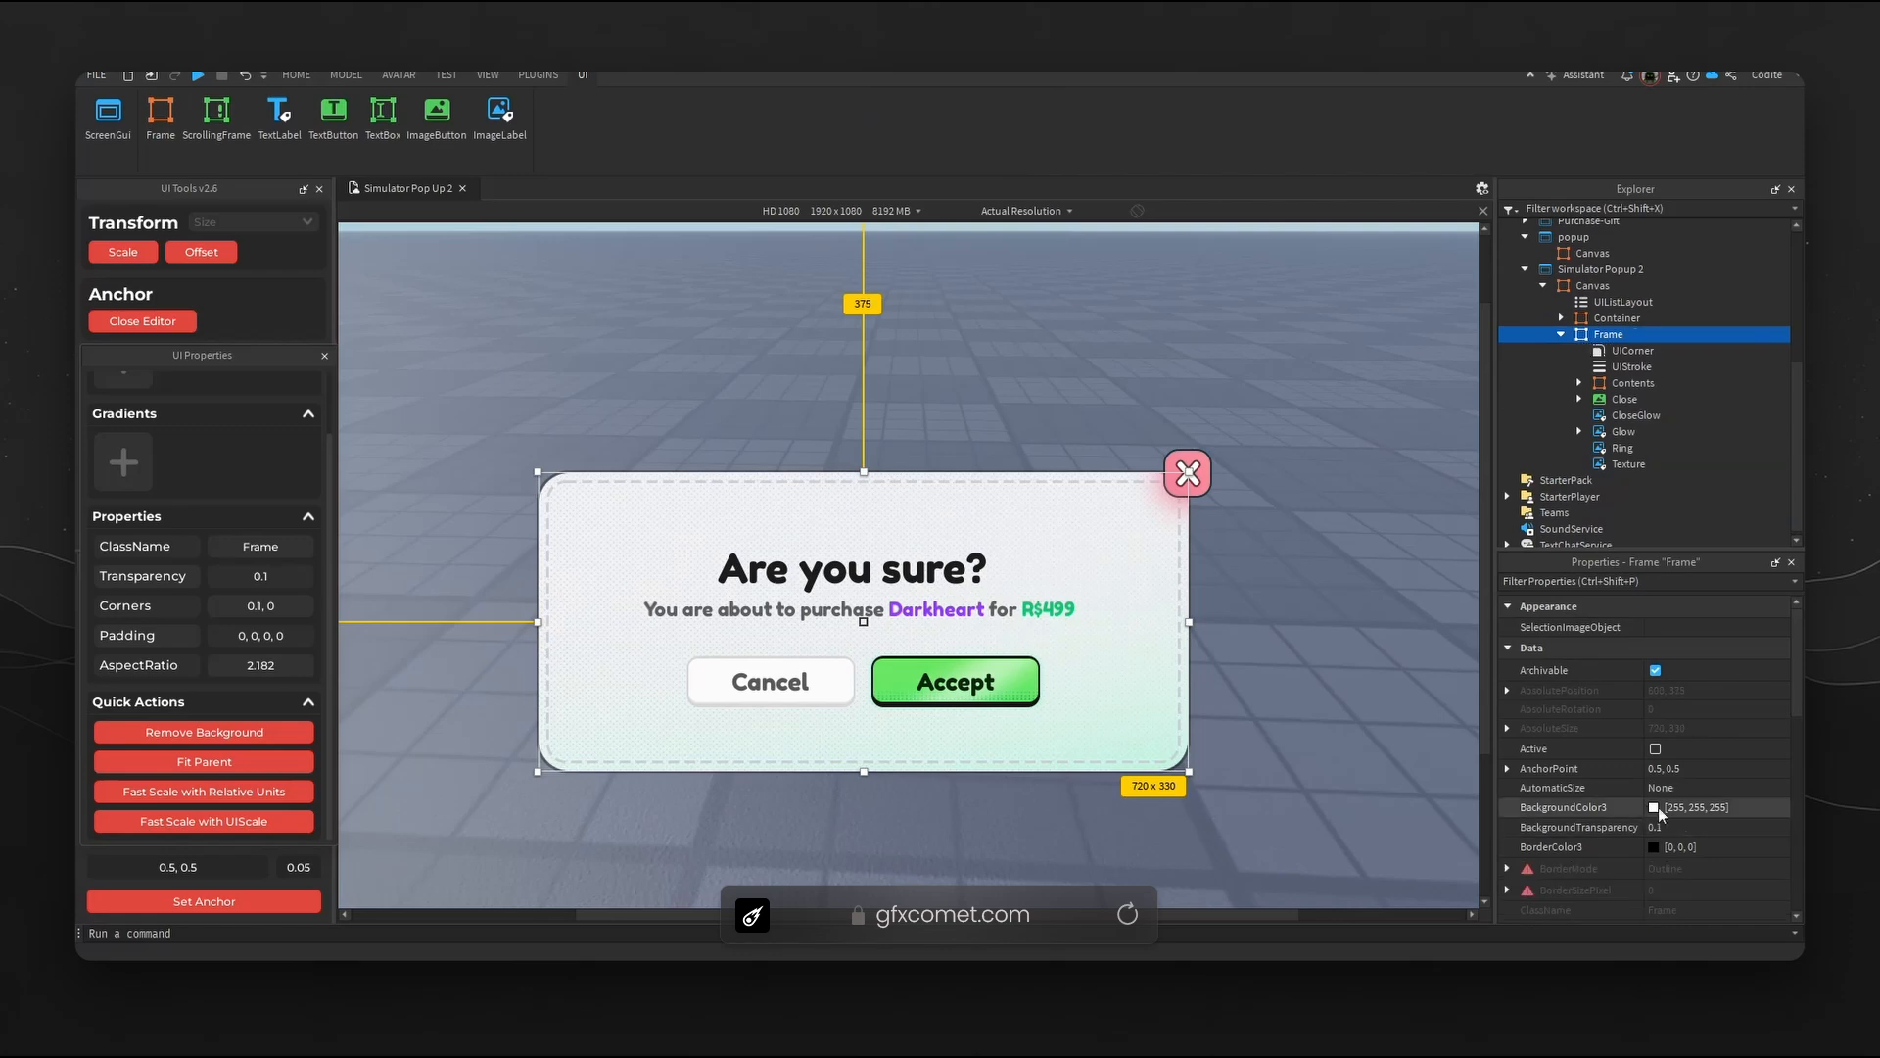
left_click_drag(950, 315, 1297, 276)
left_click_drag(1505, 323, 1509, 498)
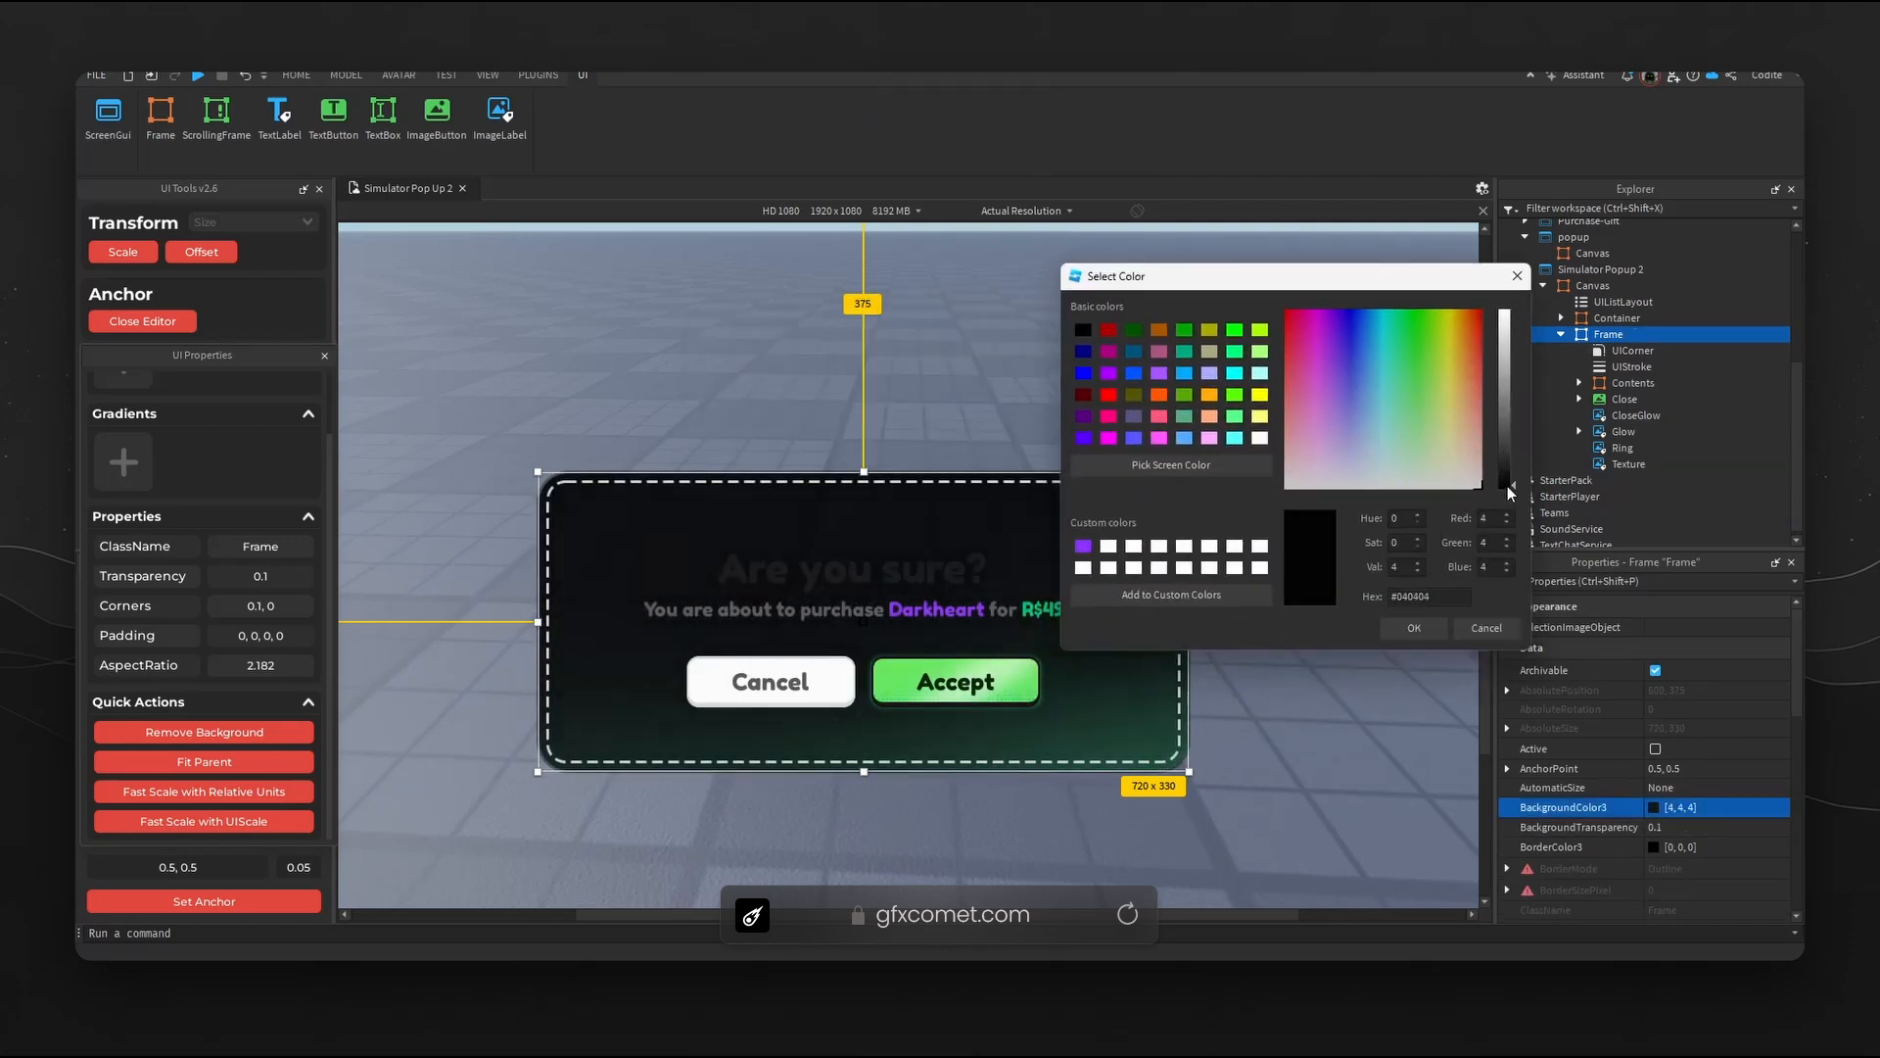
left_click(1414, 628)
- Change the text color of the "Are you sure?" title to white
double_click(912, 570)
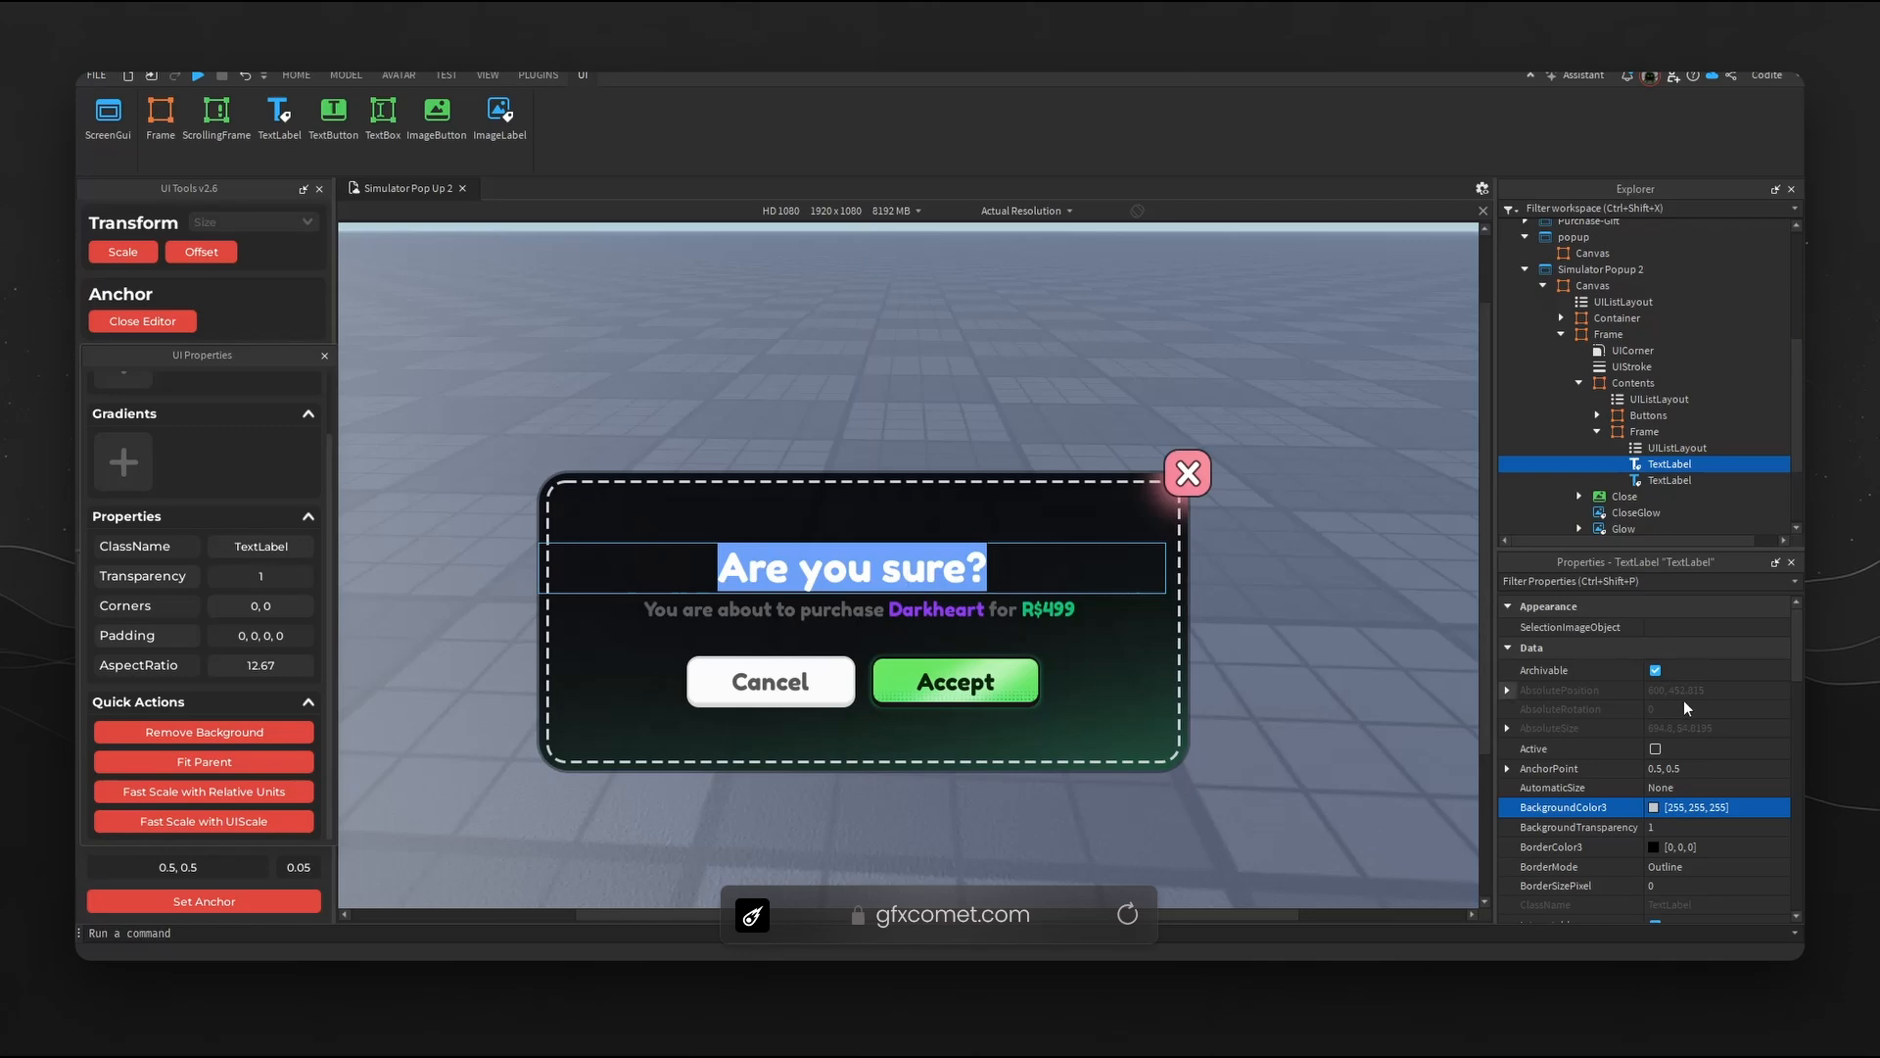
scroll(1674, 812, "down", 10)
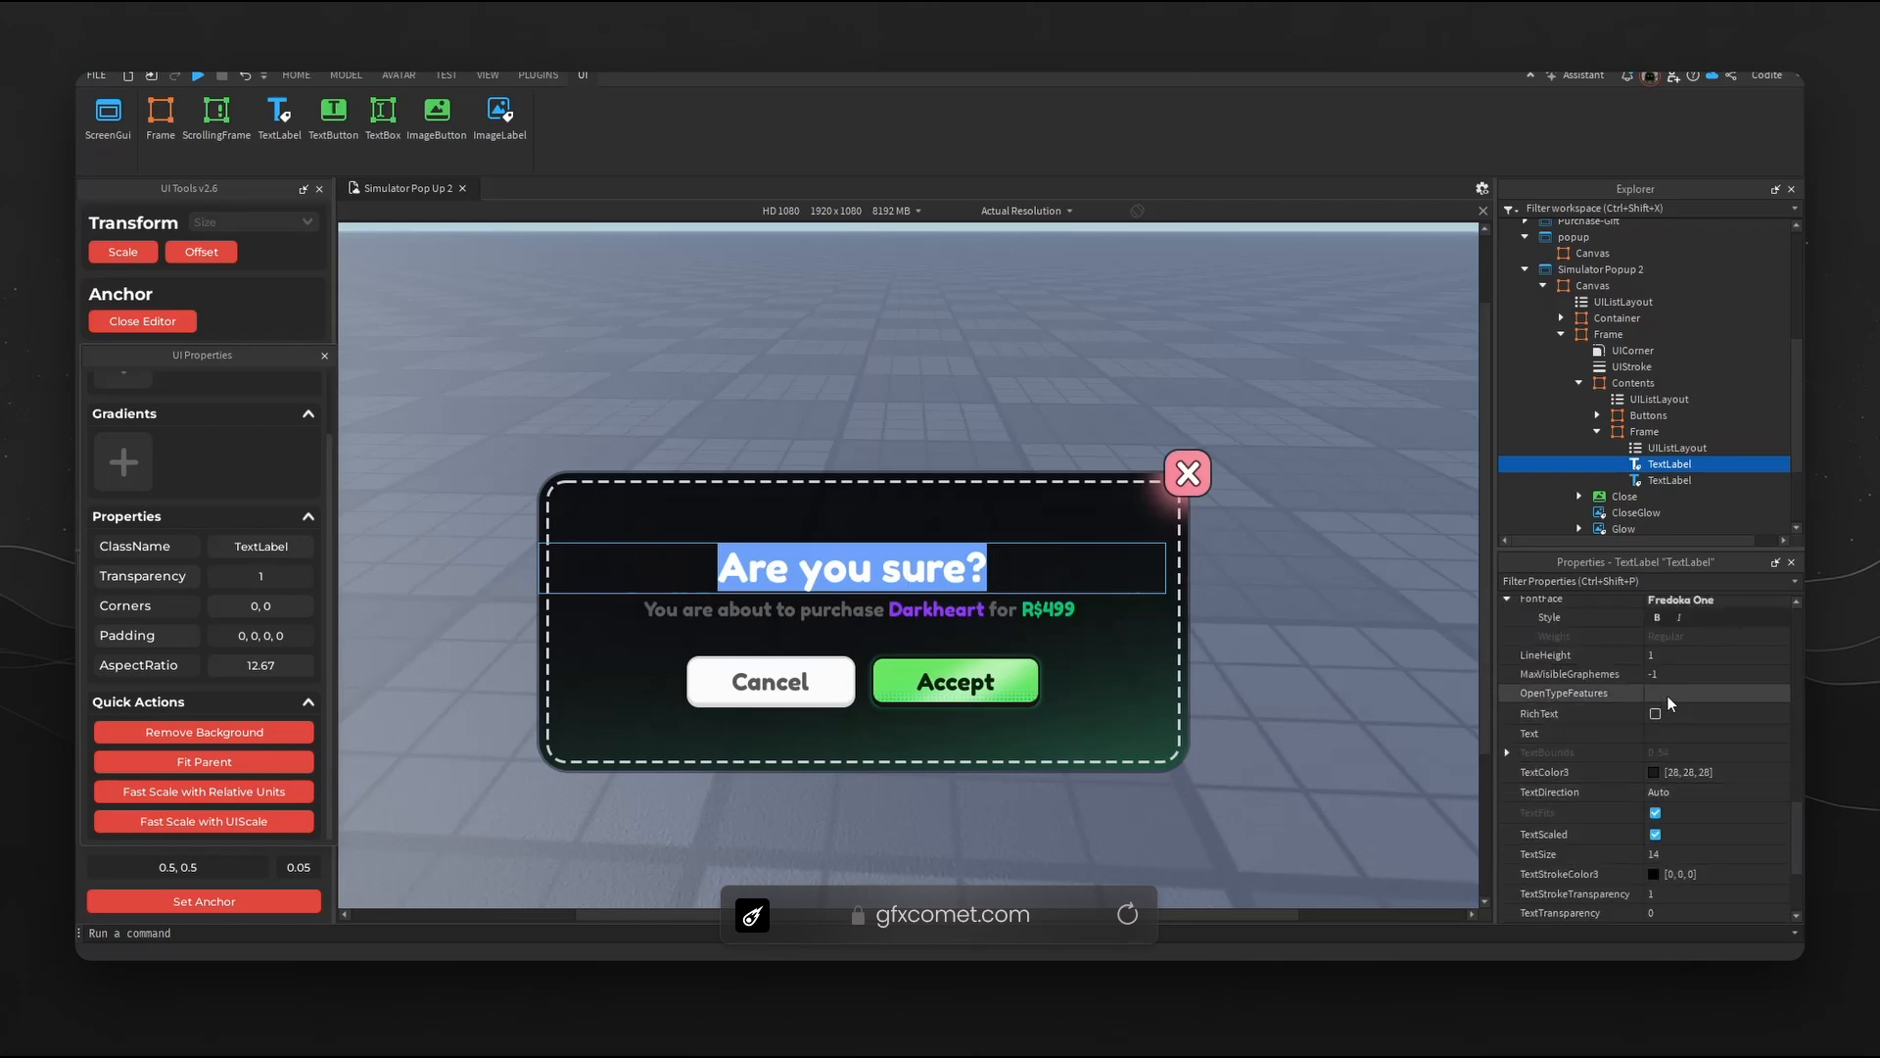
left_click(1655, 772)
left_click_drag(1086, 328, 1376, 294)
left_click_drag(1440, 342, 1439, 326)
left_click(1349, 642)
- Change the text color of the purchase description below the title to a very light grey
left_click(1077, 609)
left_click(1653, 772)
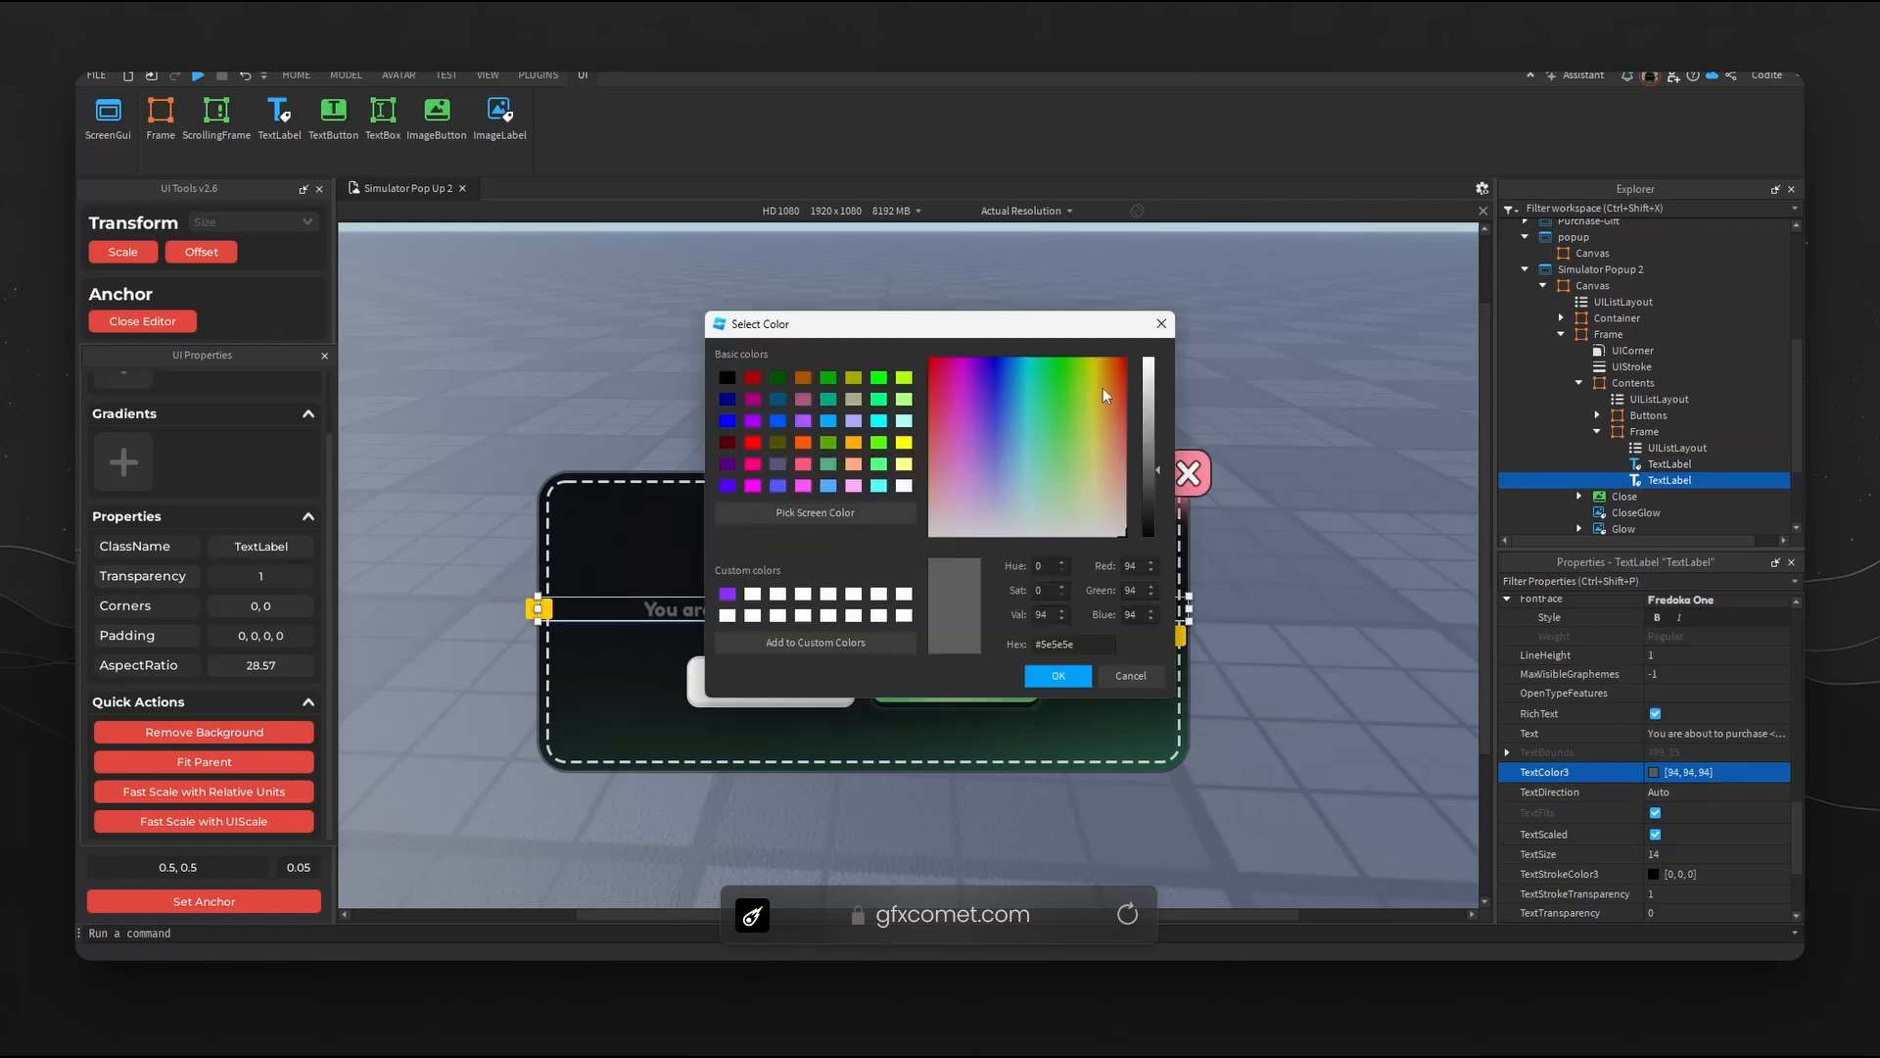
left_click_drag(1108, 324, 1312, 330)
left_click_drag(1356, 366, 1357, 382)
left_click(1259, 682)
- Darken the image color of the dashed Ring so it blends subtly with the black popup background
left_click(1128, 484)
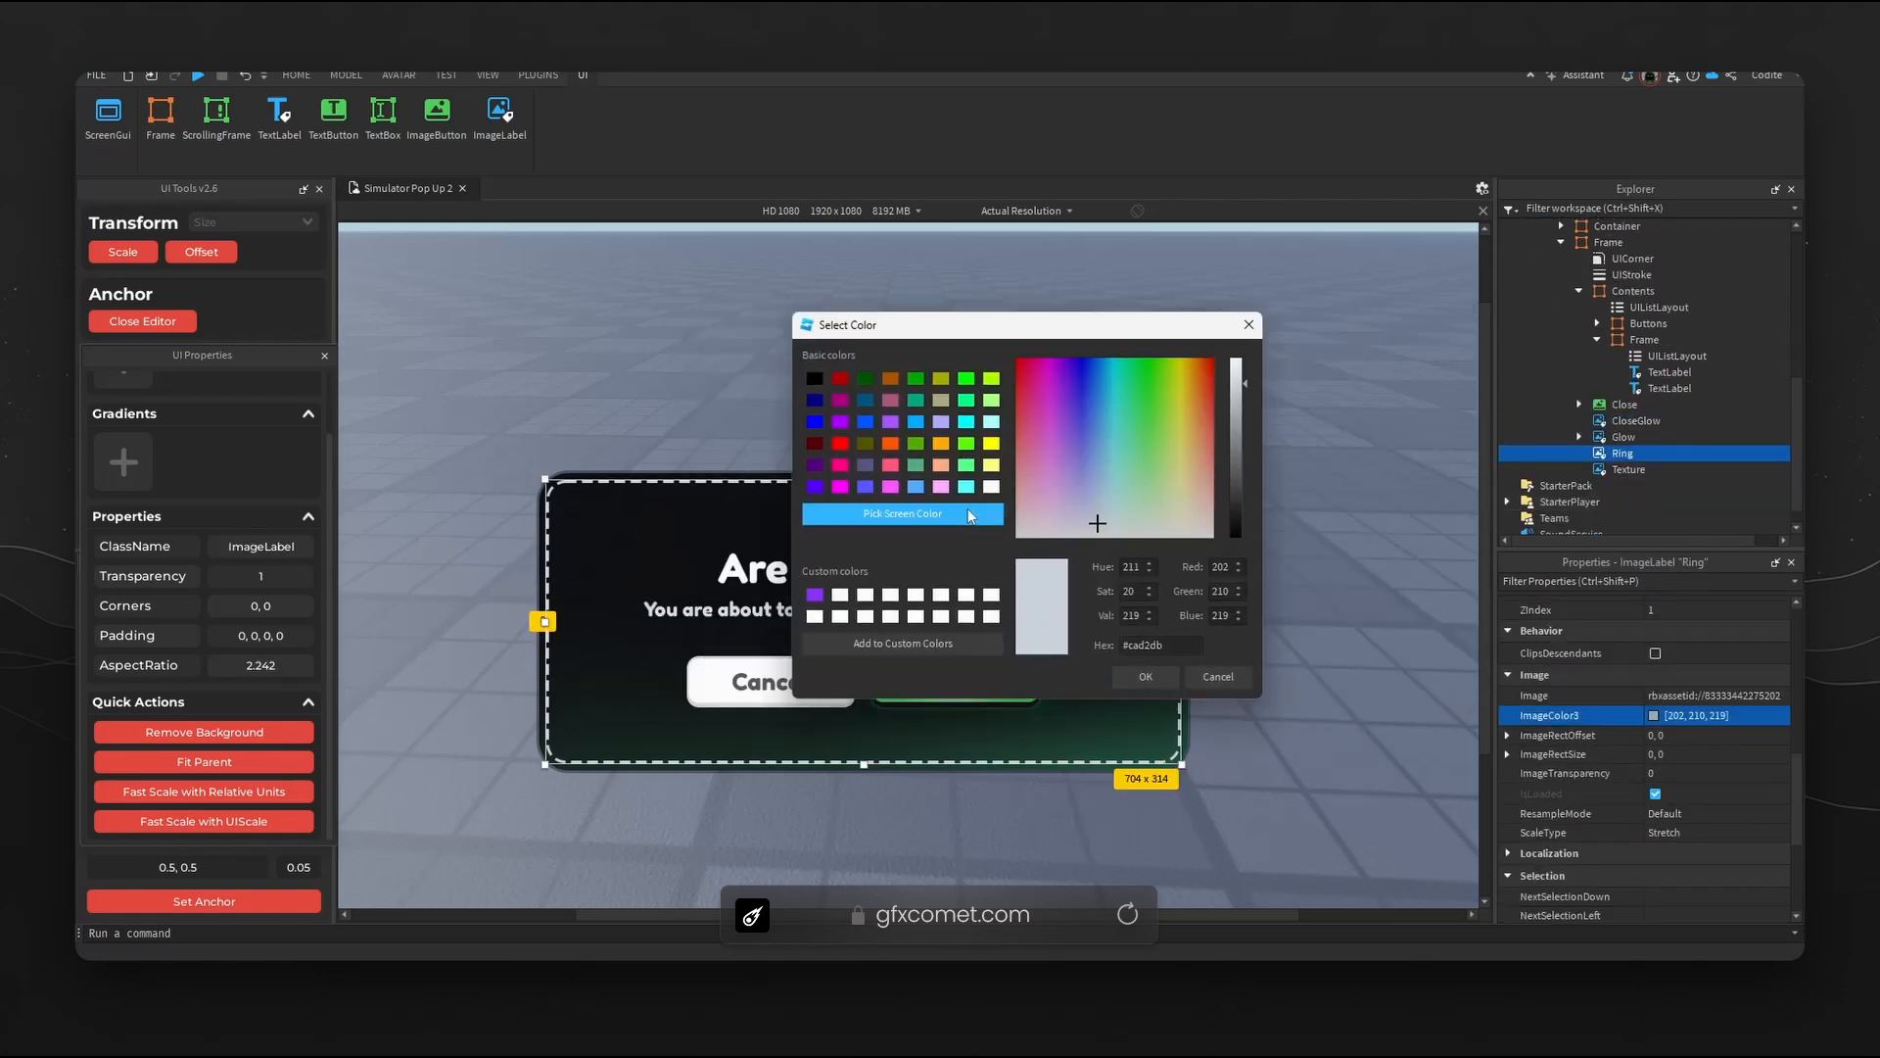
left_click(903, 514)
left_click(1152, 667)
left_click(1655, 715)
left_click_drag(980, 323, 710, 277)
left_click_drag(890, 430, 891, 458)
left_click(795, 629)
- Examine the dark popup against the scene at actual resolution and fitted to the window
left_click(1303, 655)
left_click_drag(1485, 642, 1494, 670)
left_click(1188, 431)
left_click(1170, 646)
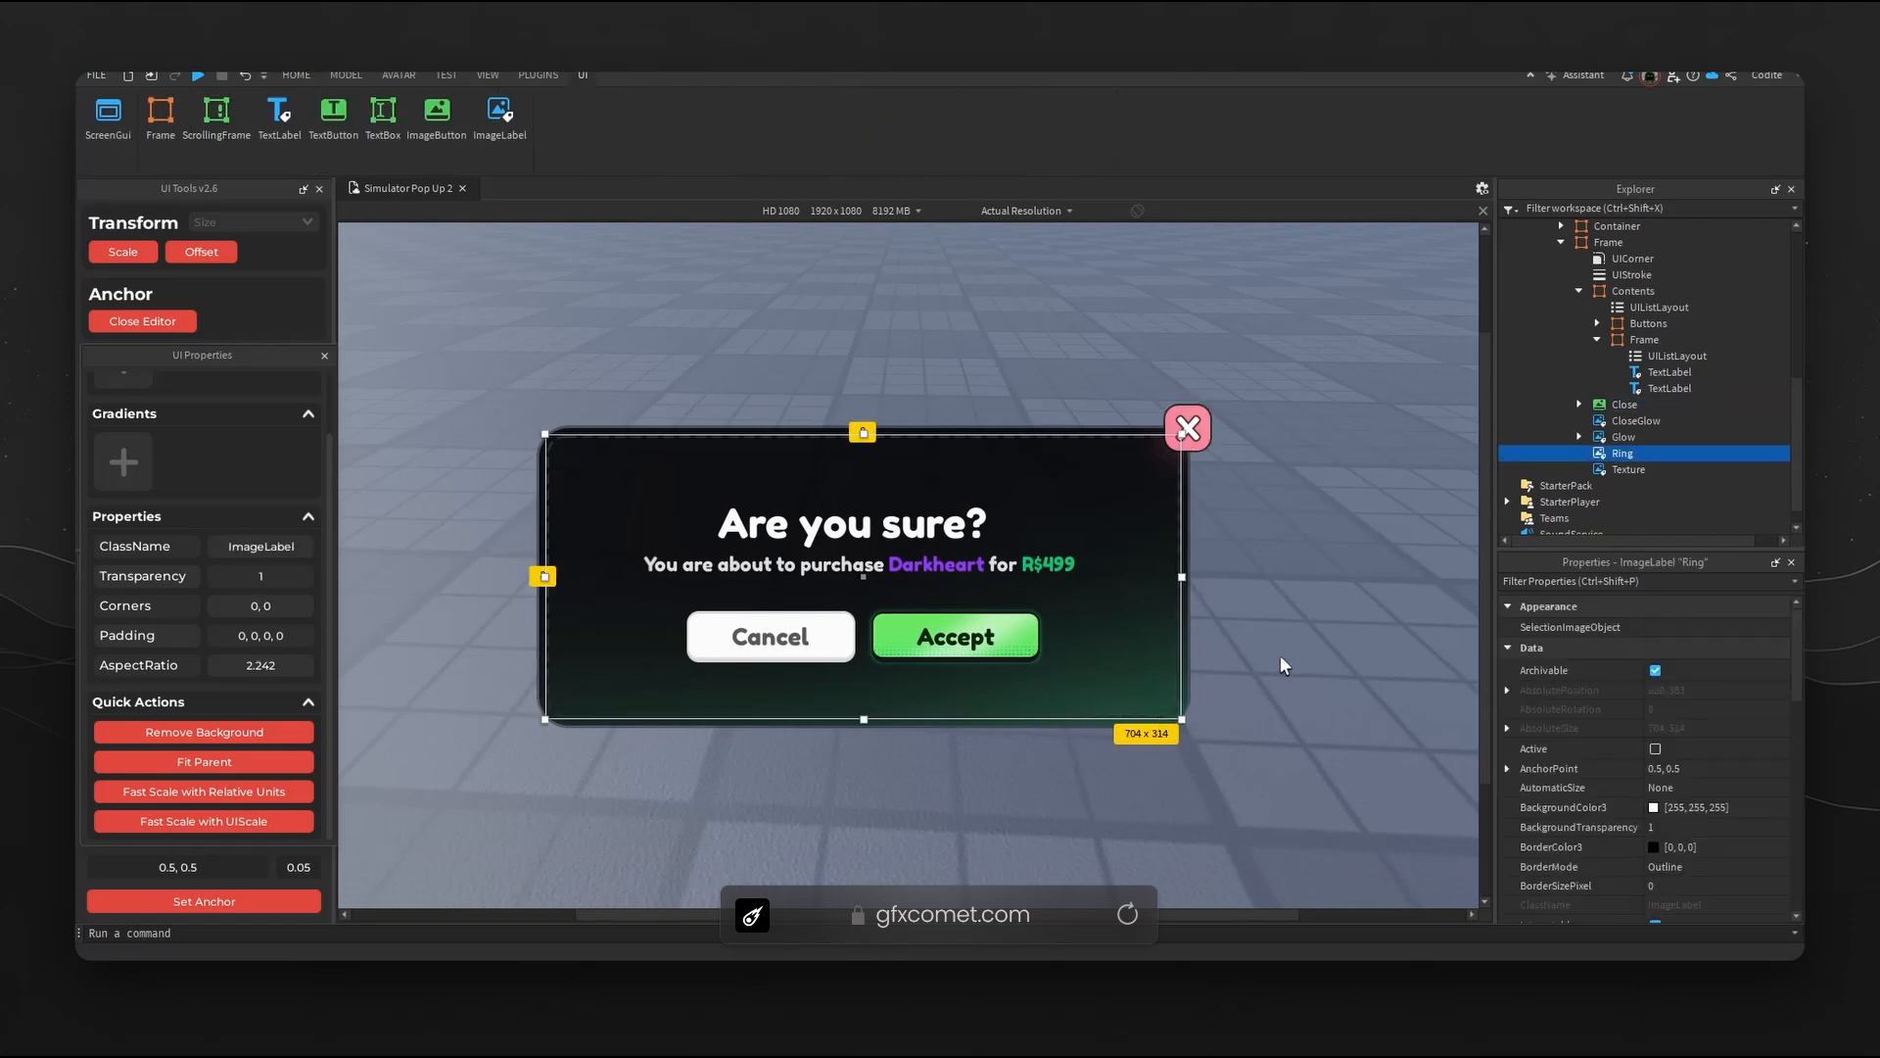
left_click(1338, 601)
right_click_drag(1339, 600, 1339, 490)
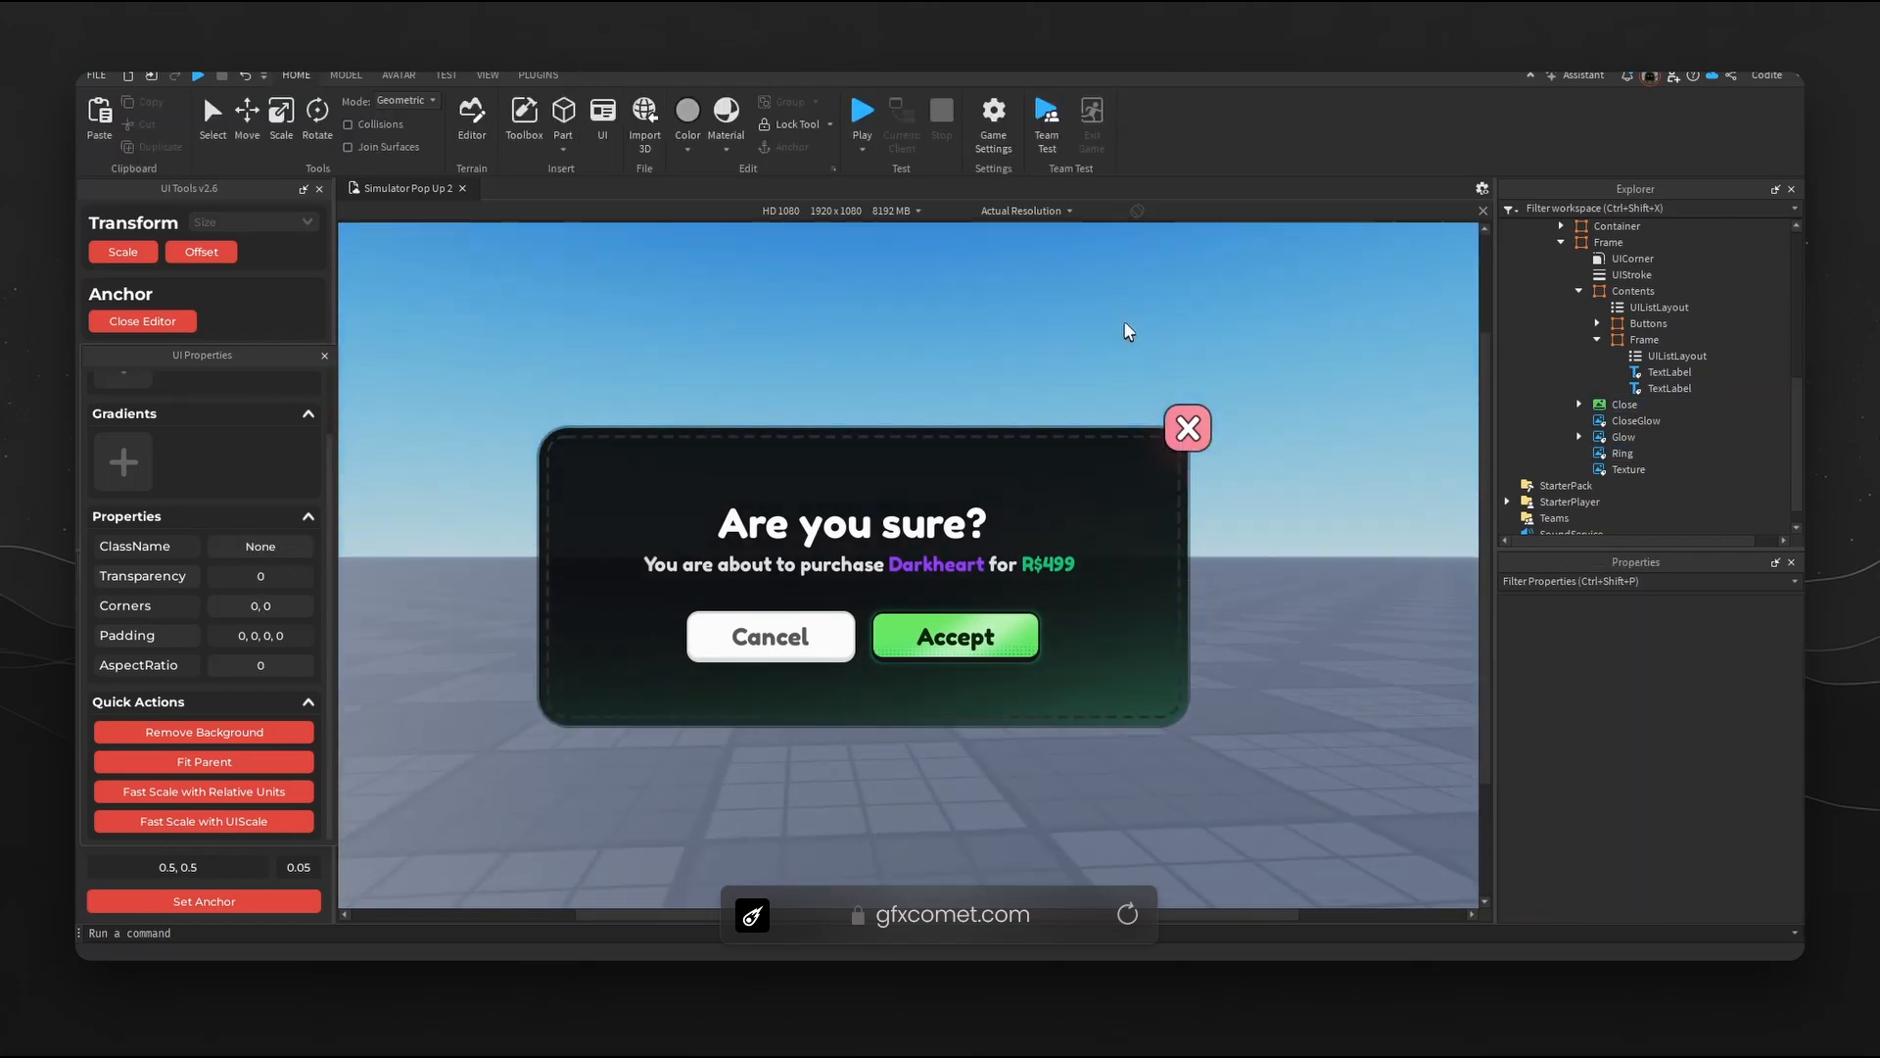
left_click(1028, 210)
left_click(1022, 292)
right_click_drag(1259, 490, 1259, 548)
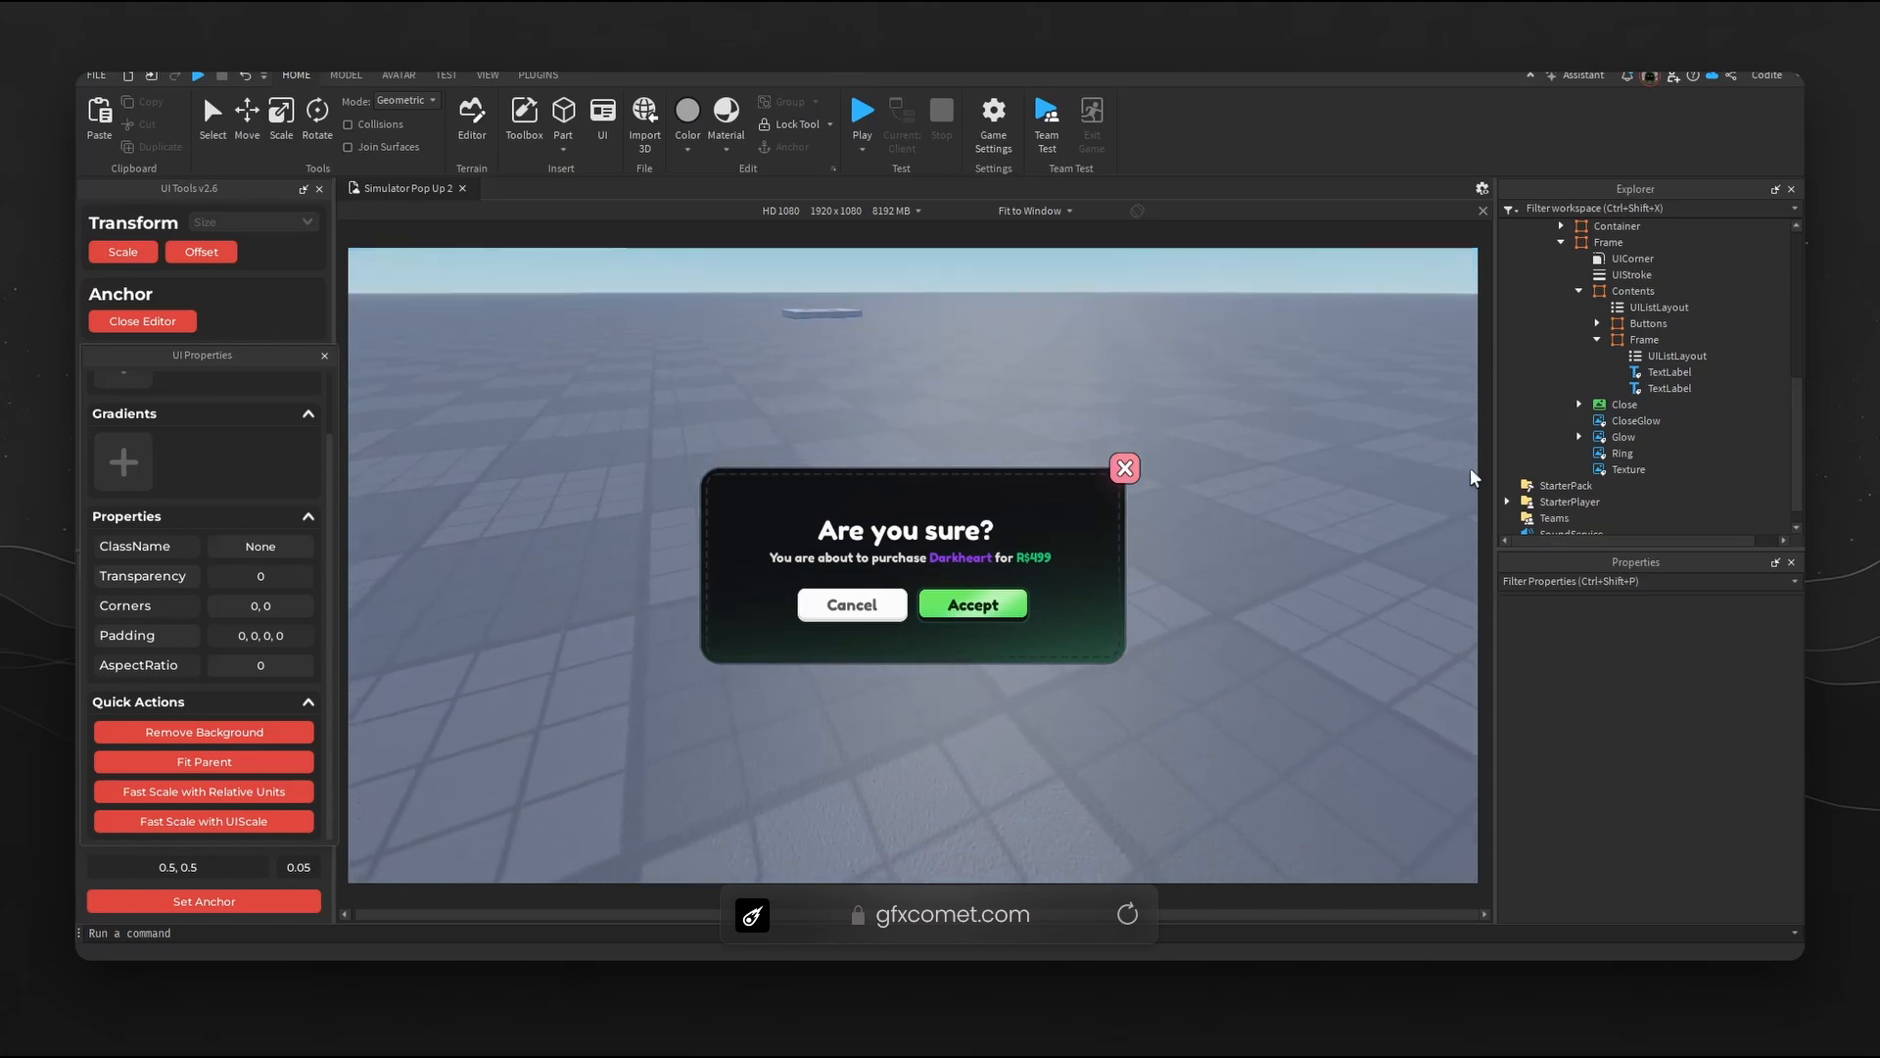
- Change the background color of the Main frame in the Cancel button to dark grey to match the dark popup
left_click(1653, 404)
left_click(896, 605)
left_click(886, 595)
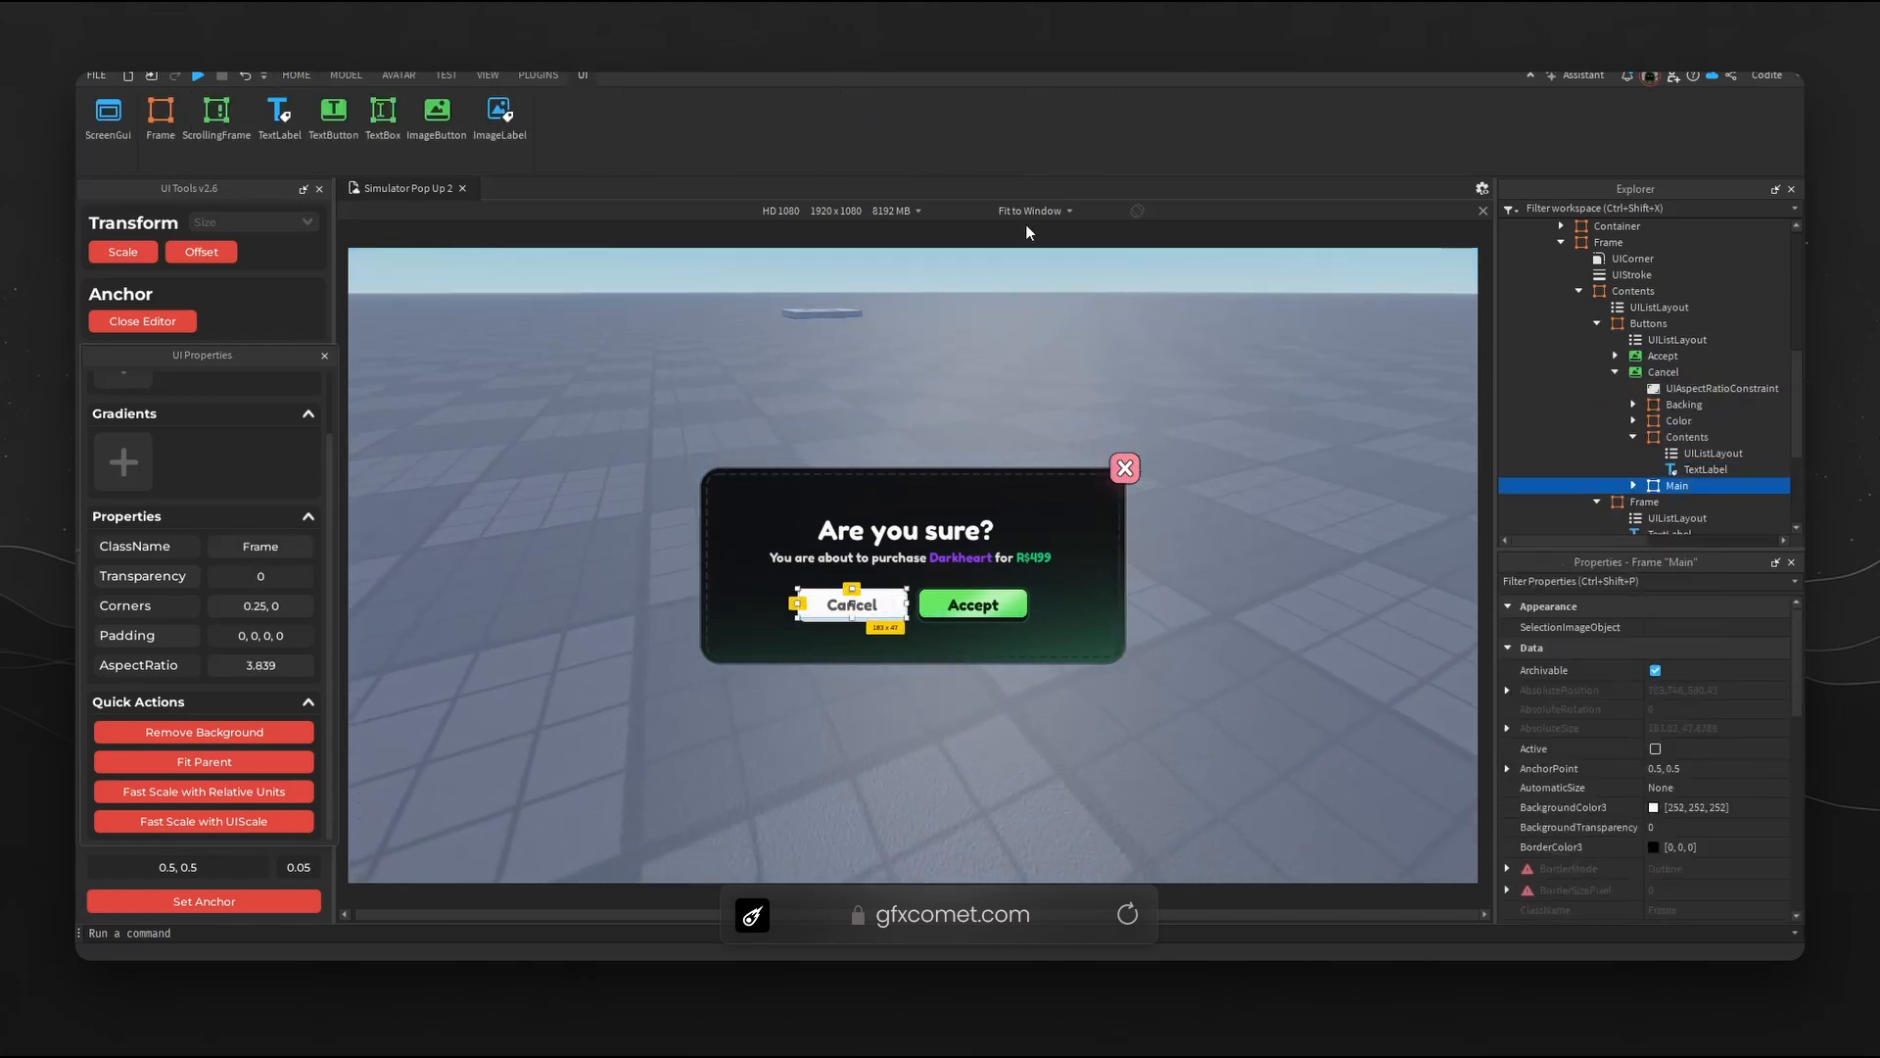
left_click(1038, 212)
left_click(1030, 260)
left_click_drag(1487, 441, 1487, 507)
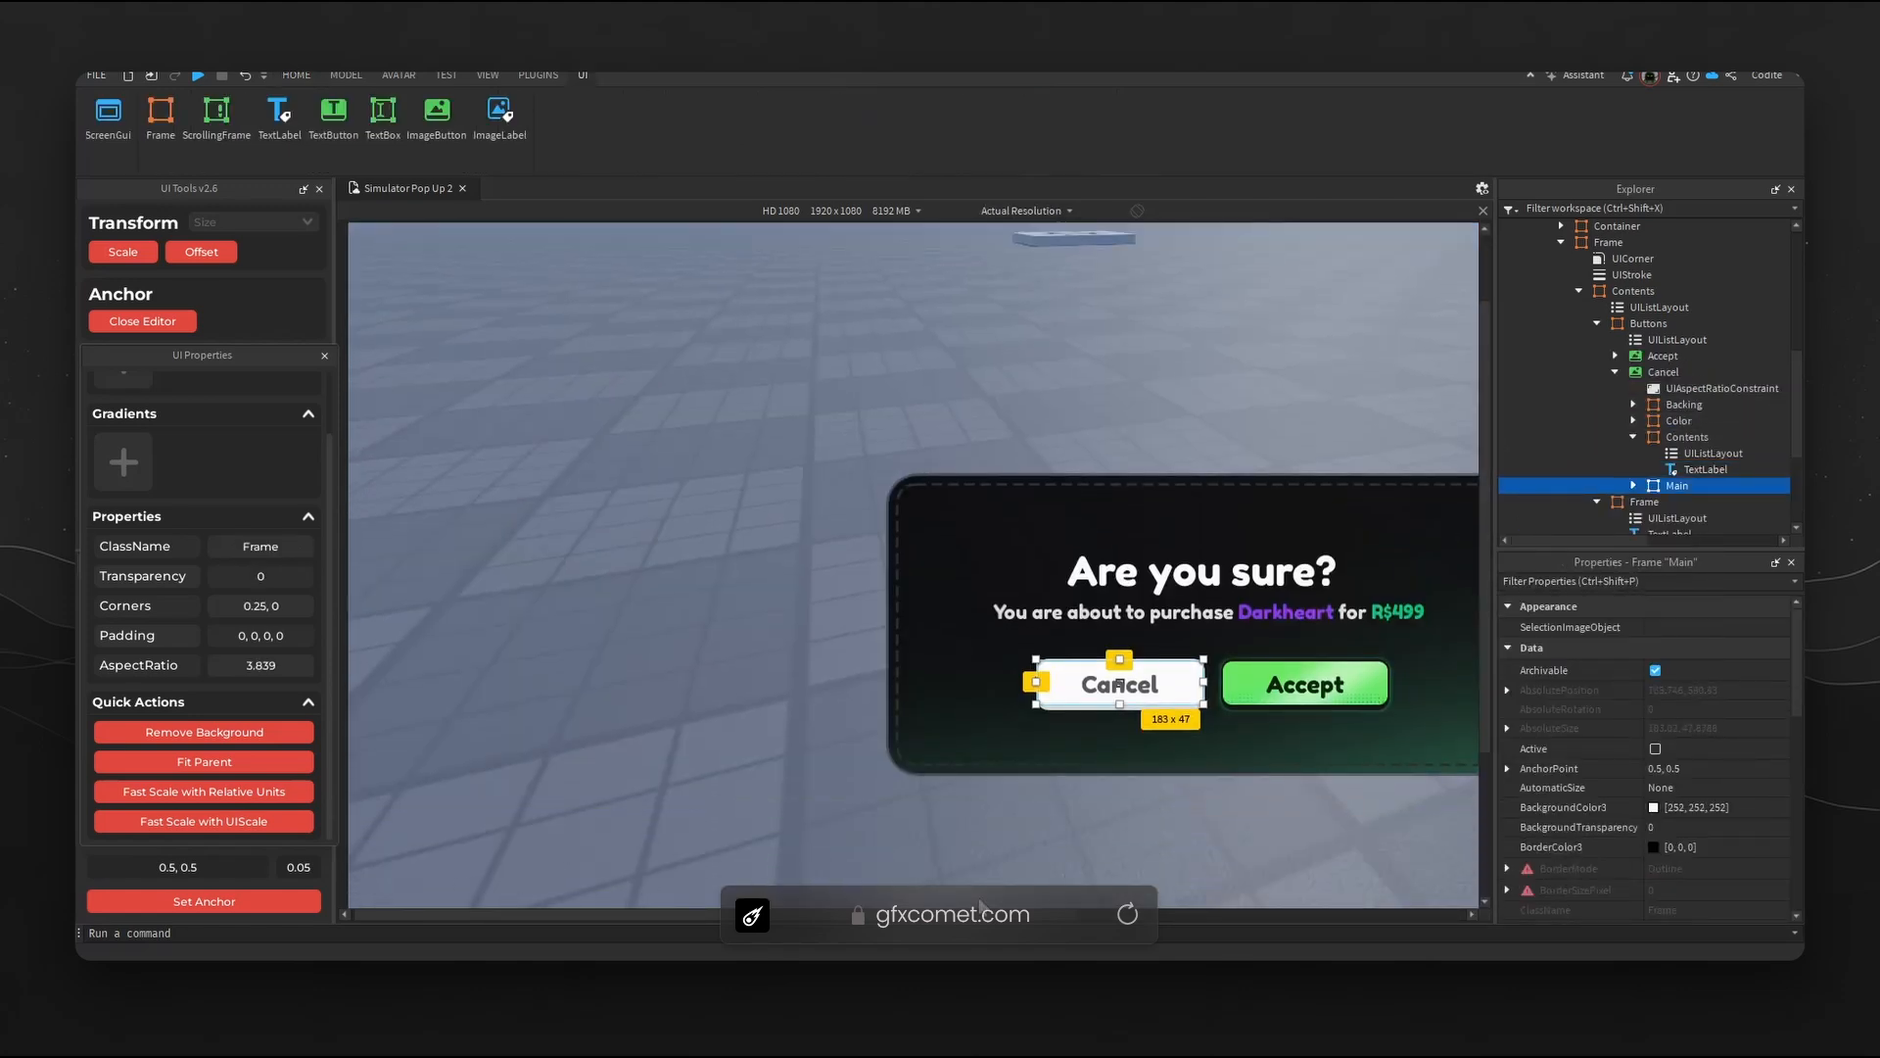
left_click_drag(984, 914, 1190, 914)
left_click(1634, 436)
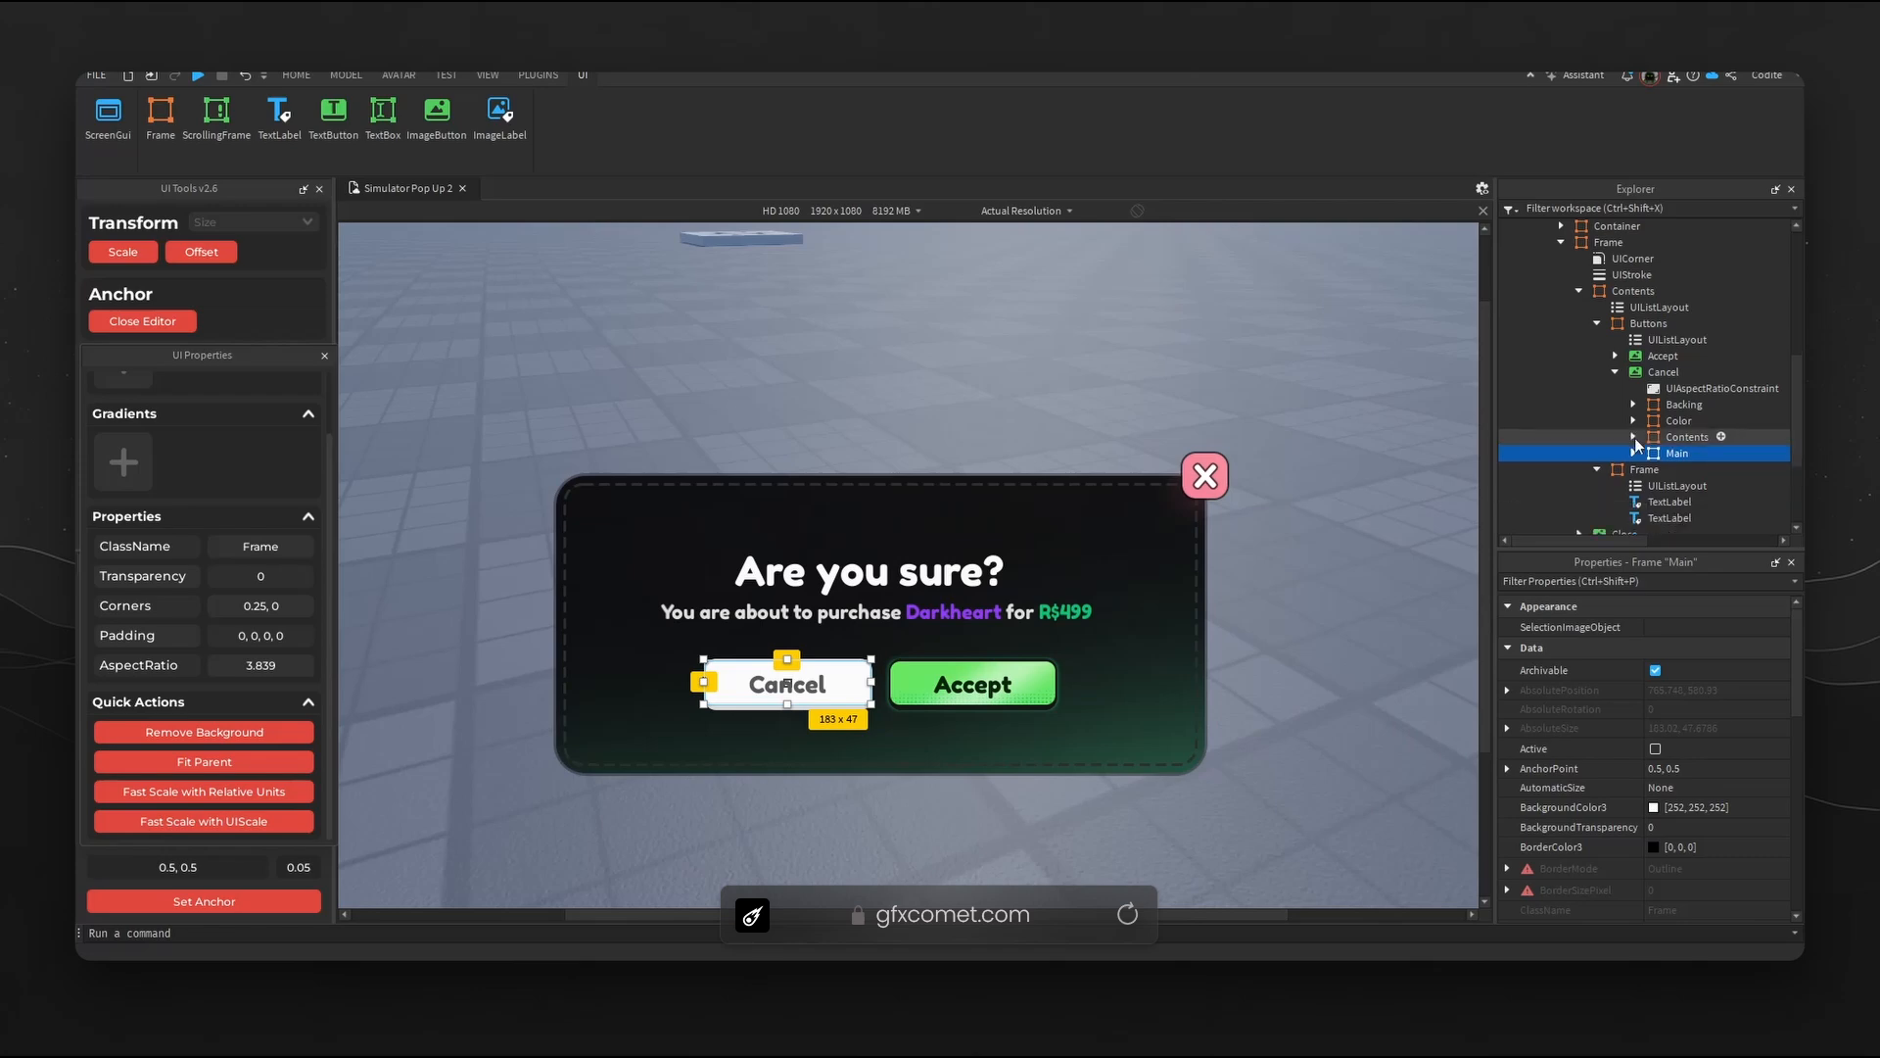
scroll(1665, 752, "down", 3)
left_click(1654, 688)
left_click_drag(1068, 323, 1363, 514)
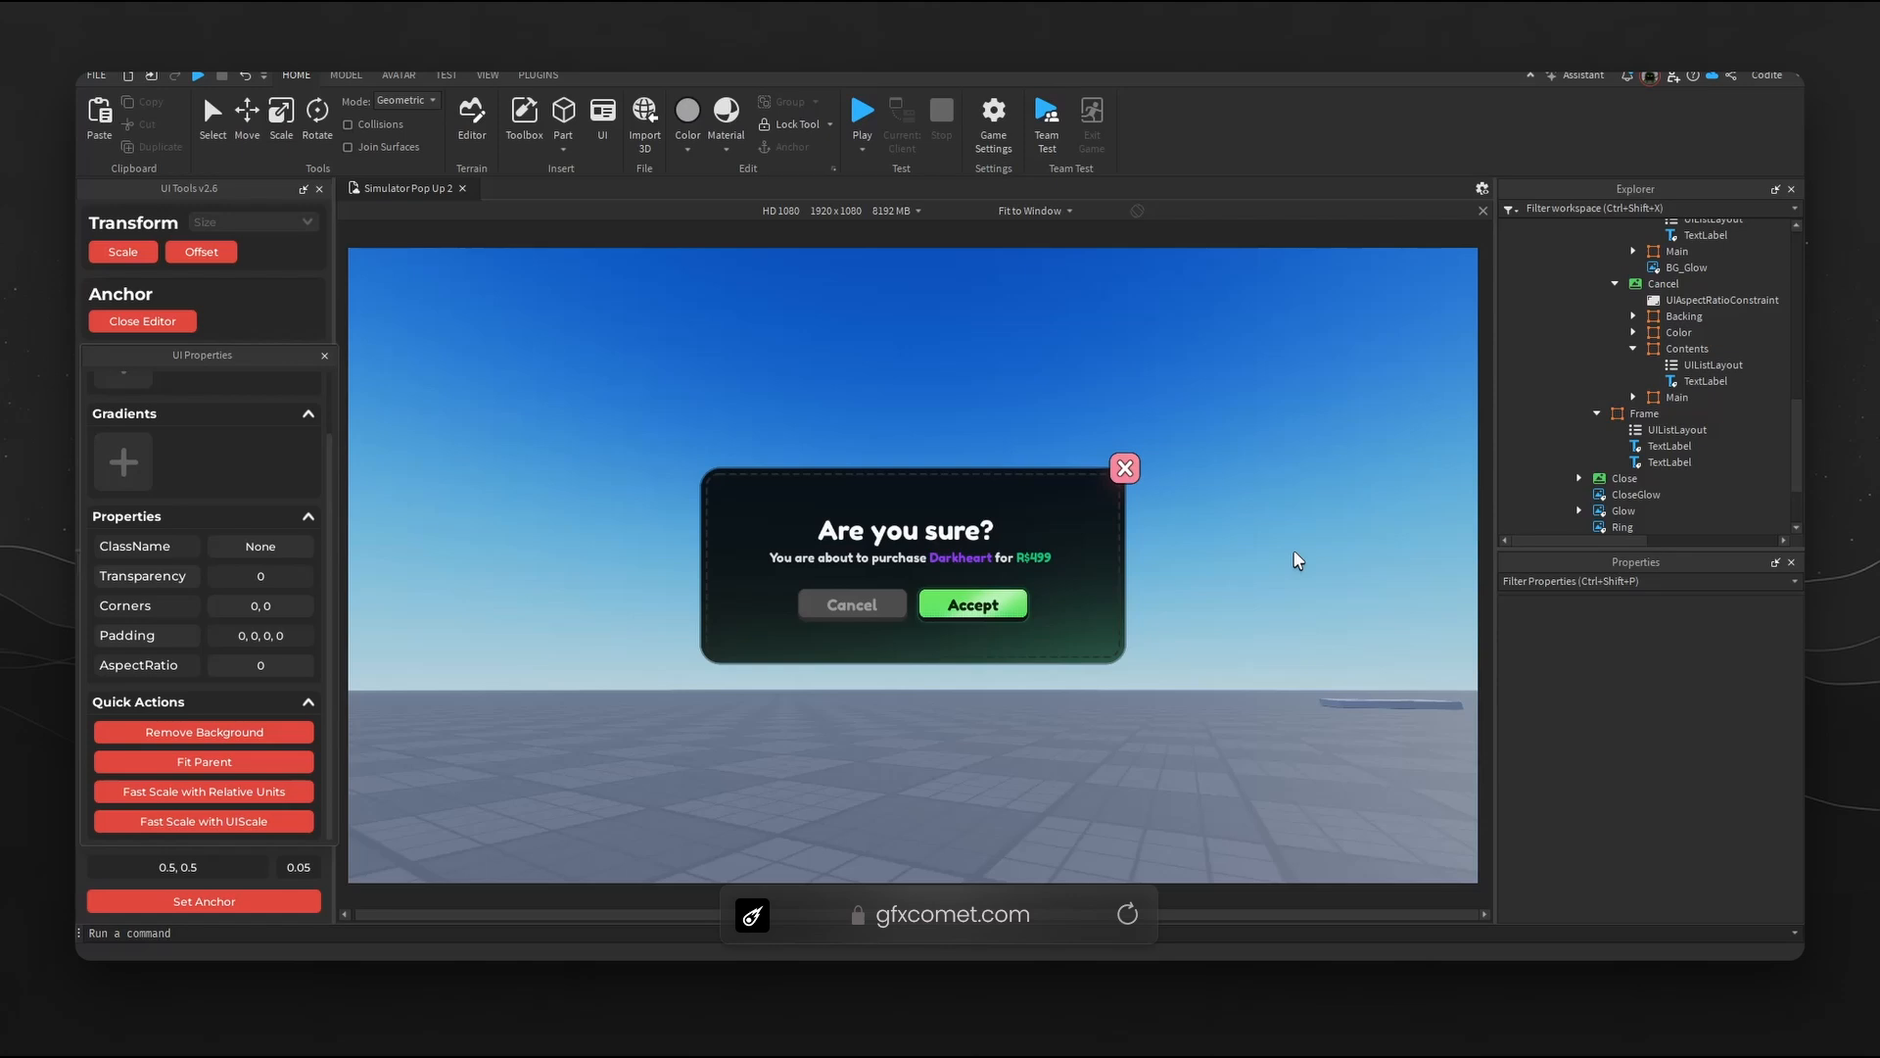
right_click_drag(1294, 552, 1309, 558)
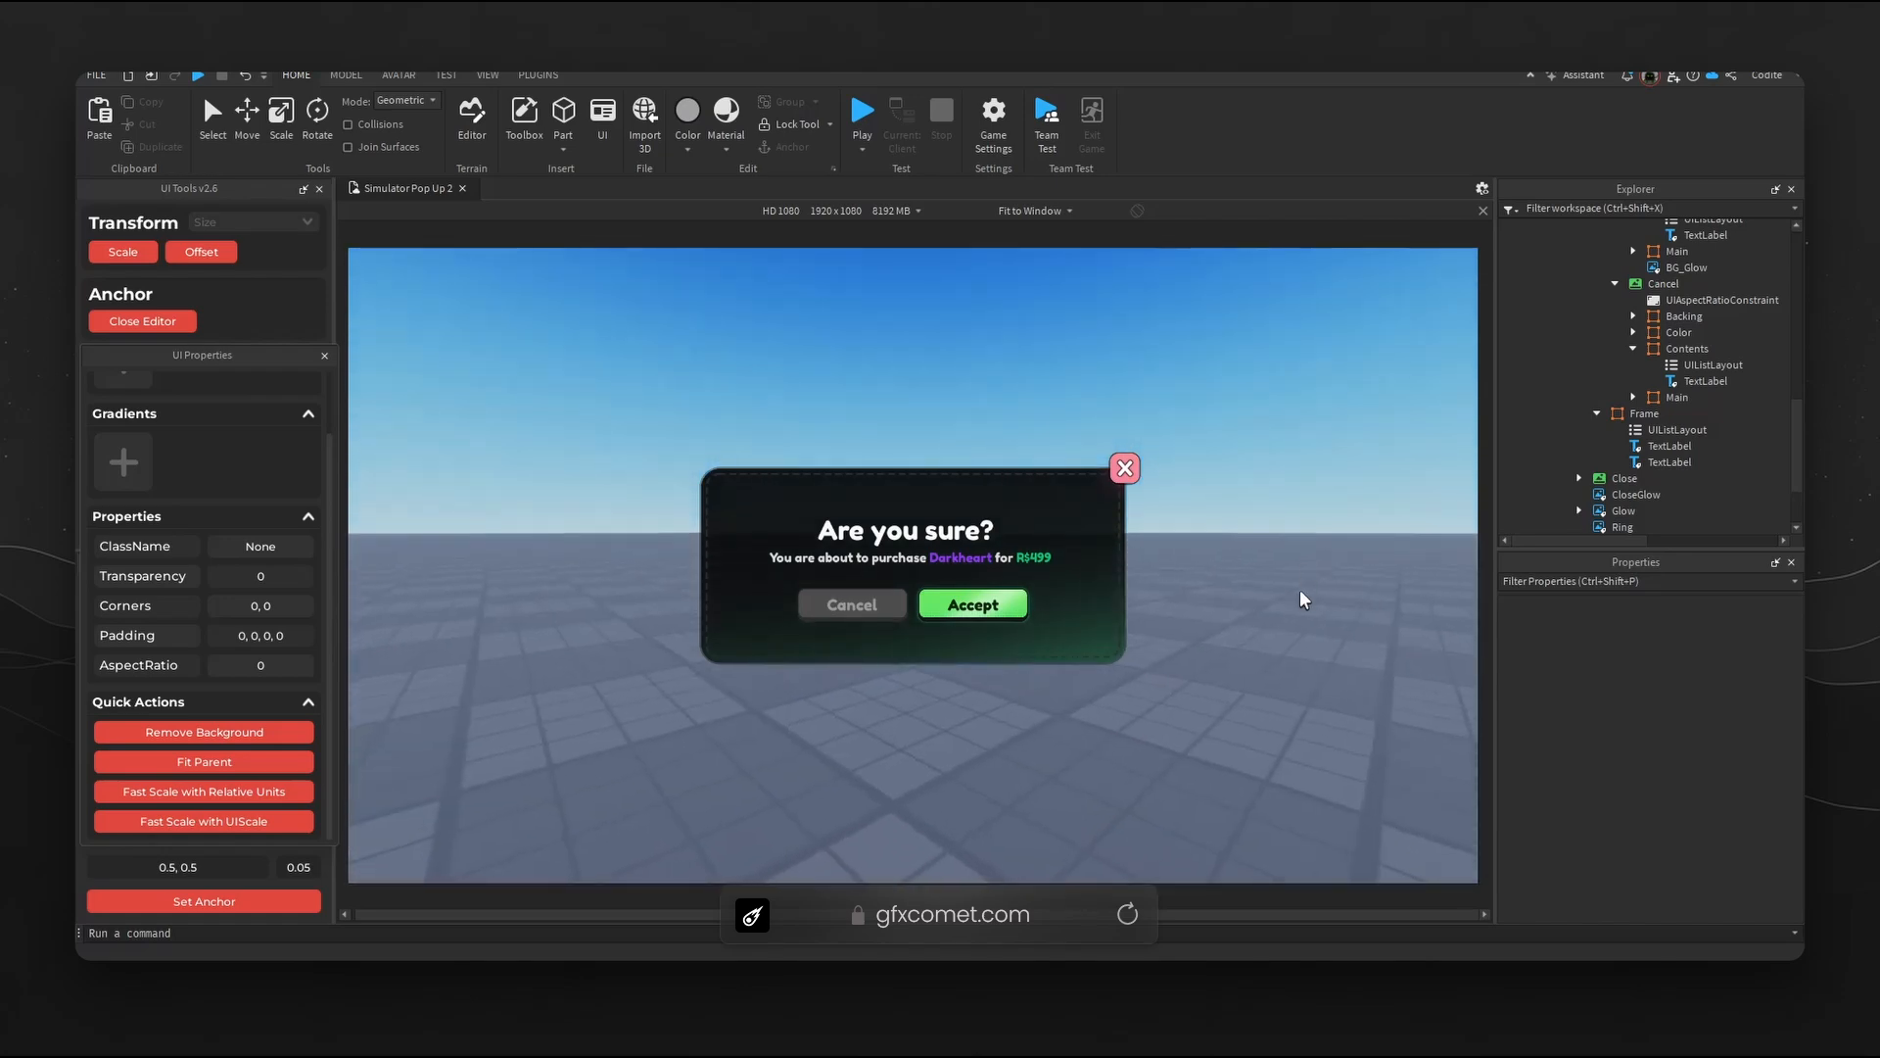